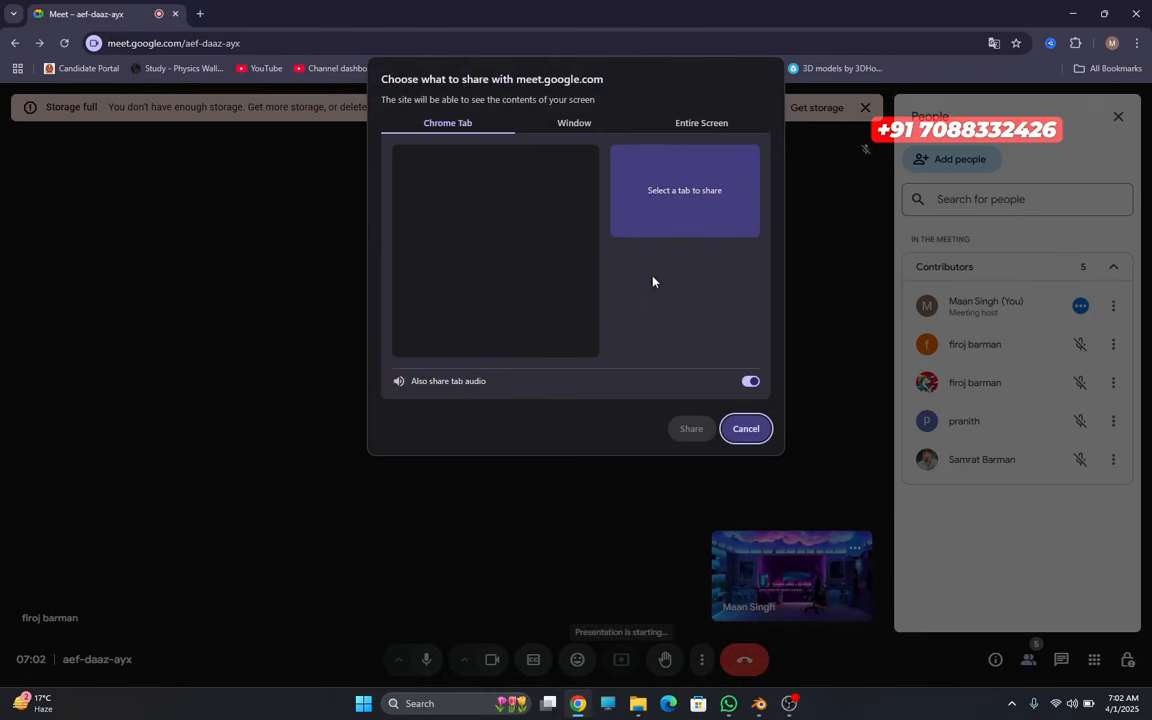
- Share the entire Screen 1 in the meeting and hide the screen-sharing notice
click(688, 122)
click(467, 215)
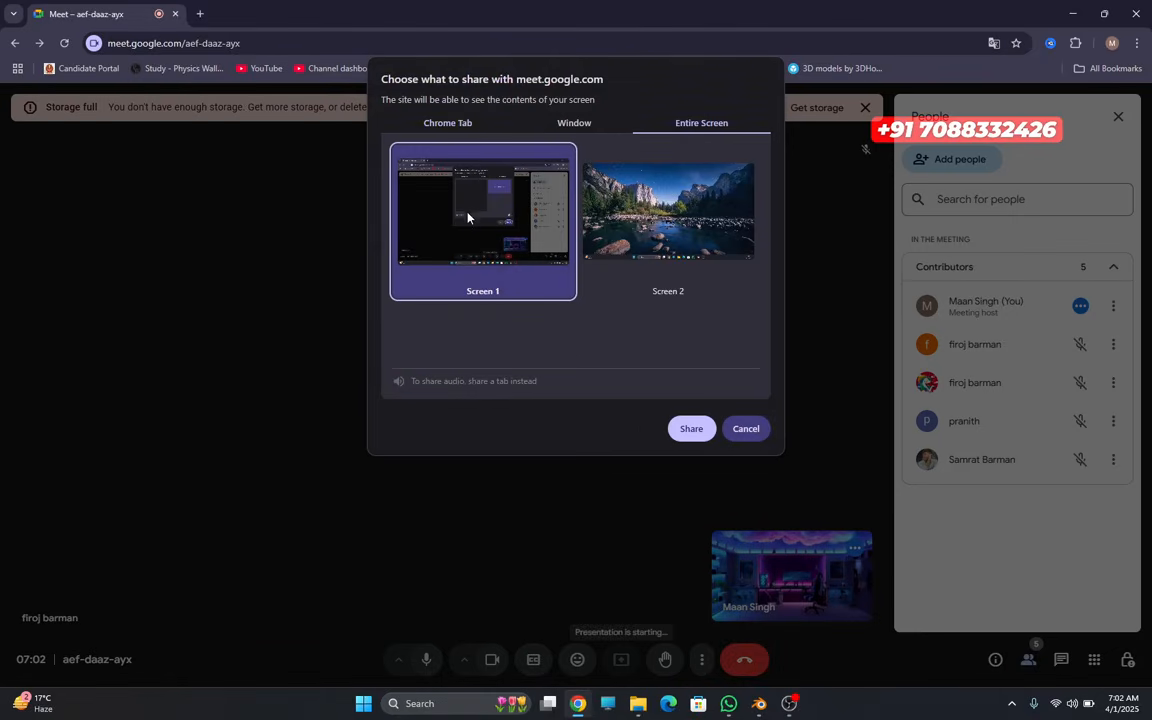
click(689, 428)
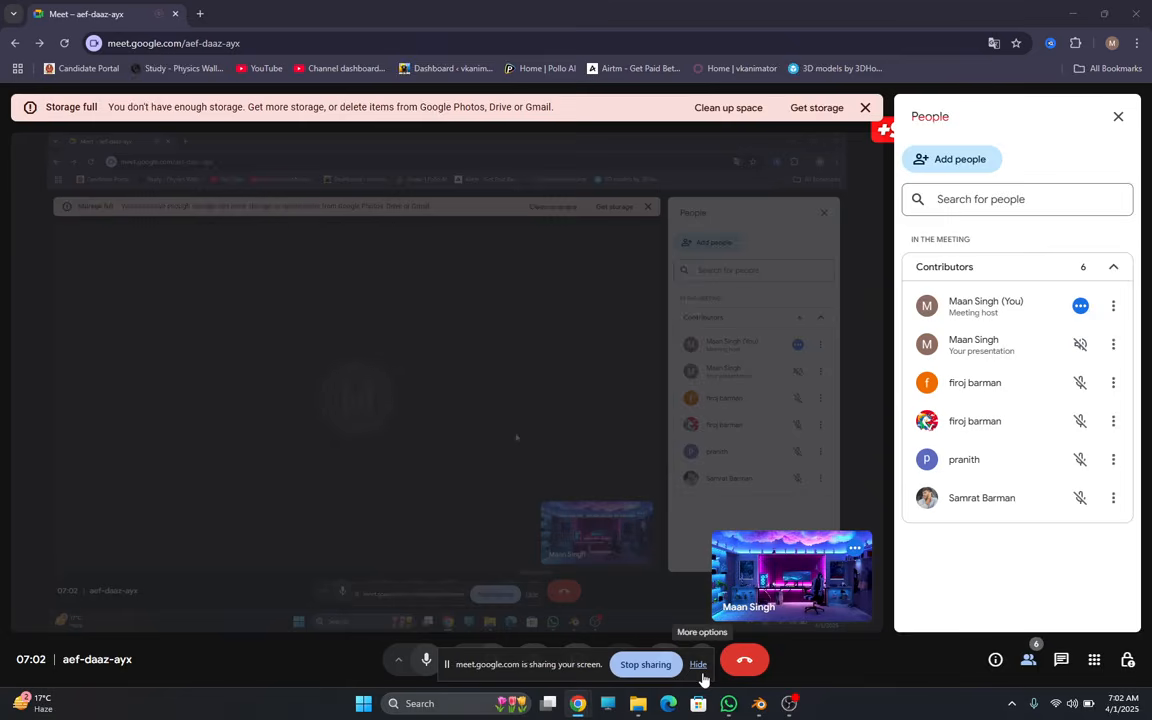
click(699, 667)
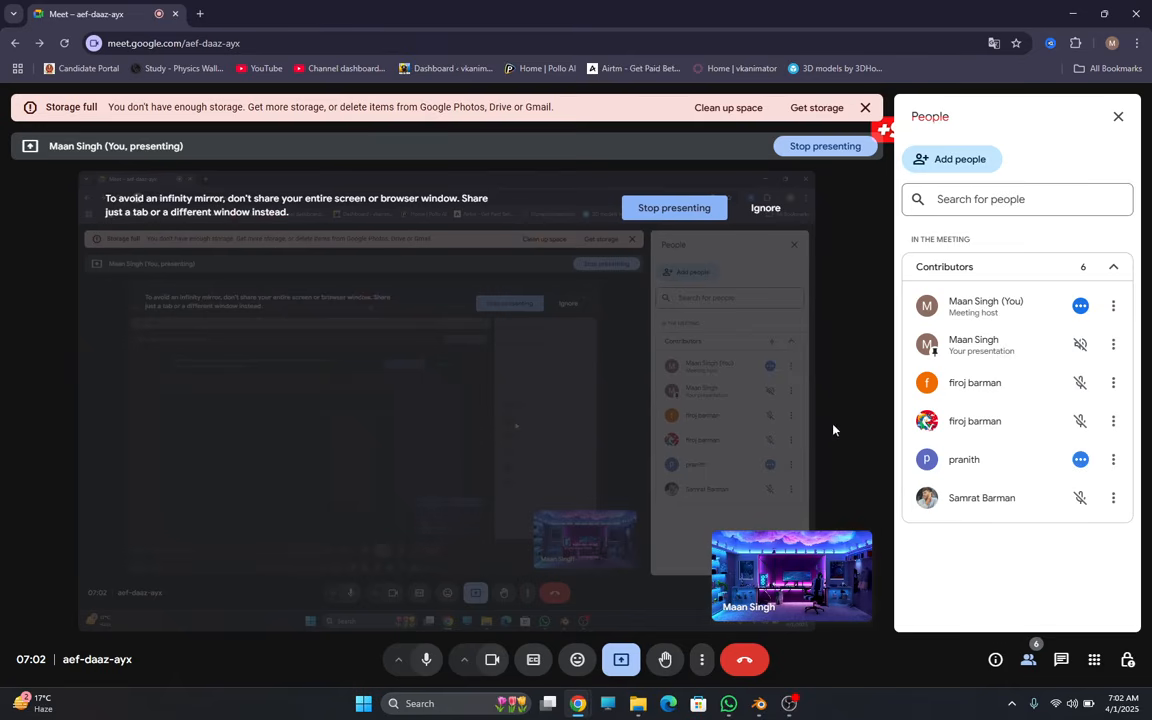
- Switch to Blender, set the viewport to Solid shading and hide the viewport sidebar
click(759, 703)
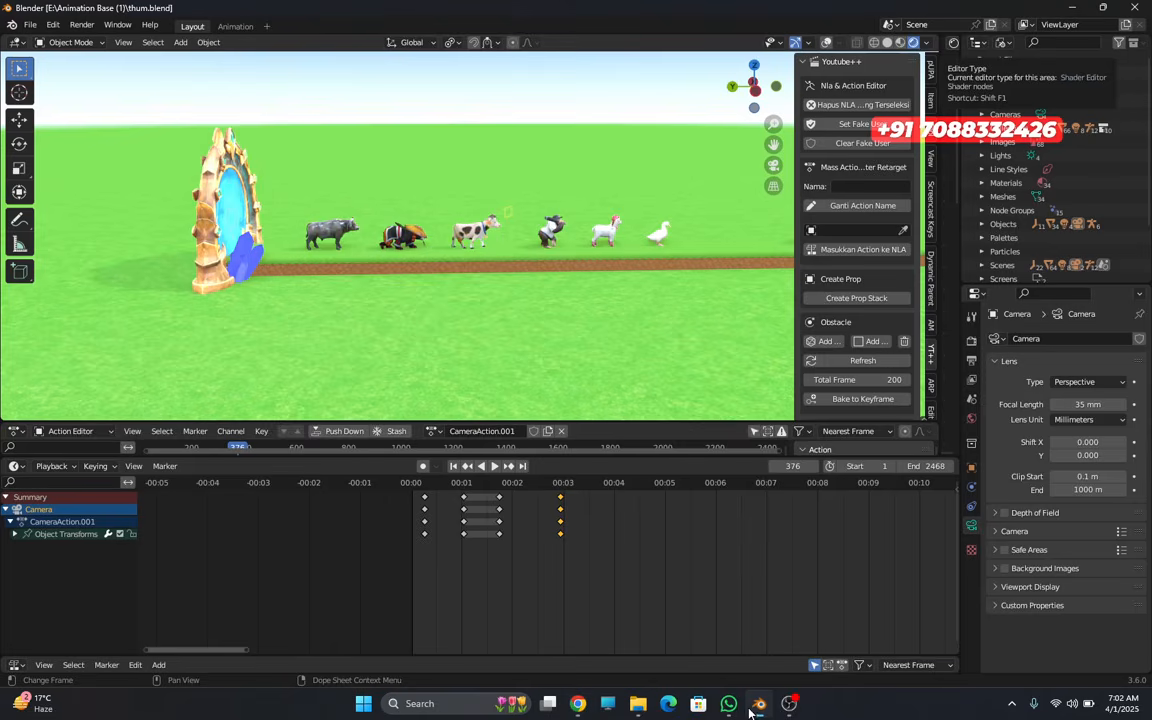
scroll(497, 292, down, 4)
mouse_move(490, 292)
middle_down()
mouse_move(414, 288)
mouse_move(584, 286)
mouse_move(363, 327)
middle_up()
scroll(474, 285, up, 4)
scroll(478, 281, up, 3)
scroll(482, 286, down, 3)
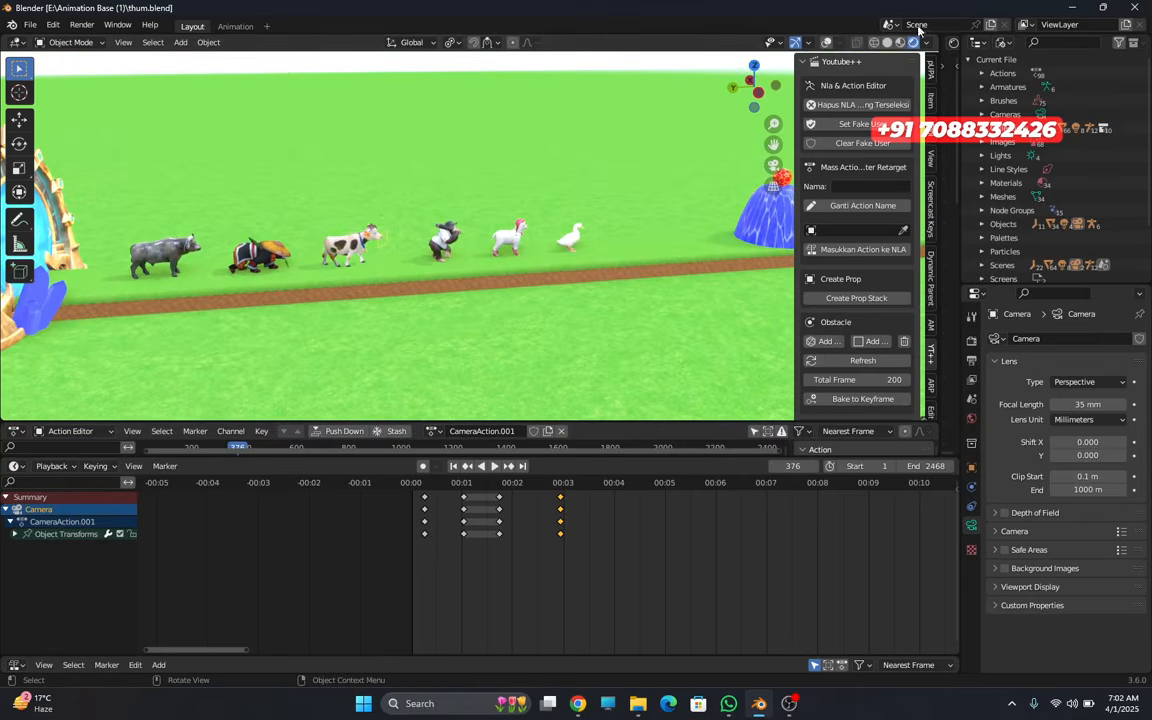
click(887, 43)
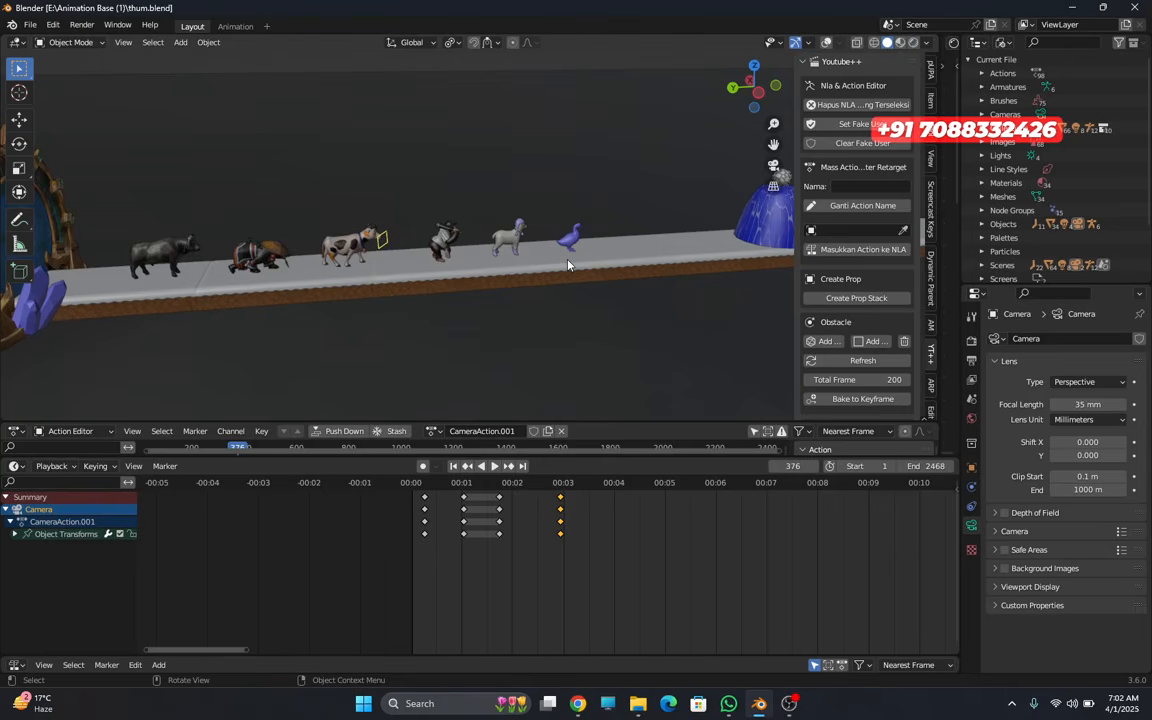
key(n)
- Scrub back to an early frame and play the animals' walk through the portal up to frame 210
middle_drag(674, 292, 763, 285)
scroll(770, 281, up, 2)
scroll(742, 564, down, 12)
middle_drag(745, 563, 602, 552)
scroll(601, 551, up, 5)
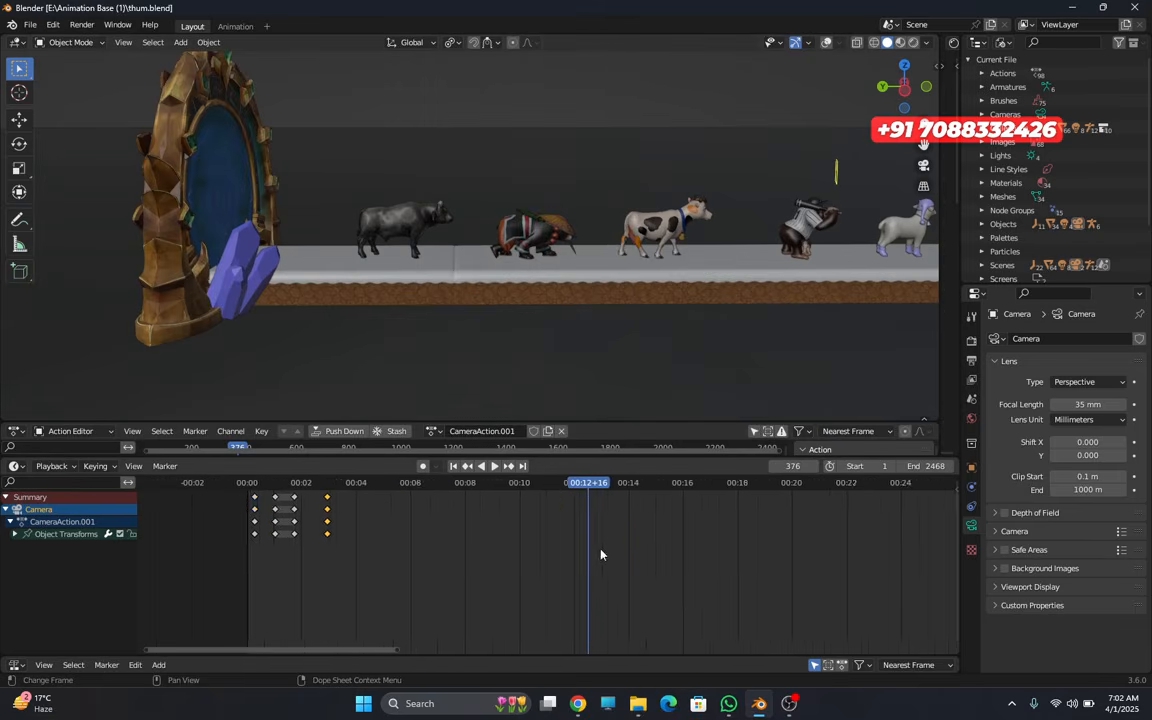
scroll(595, 505, up, 3)
drag(596, 489, 232, 456)
shift+middle_drag(278, 284, 443, 271)
scroll(400, 268, down, 1)
key(space)
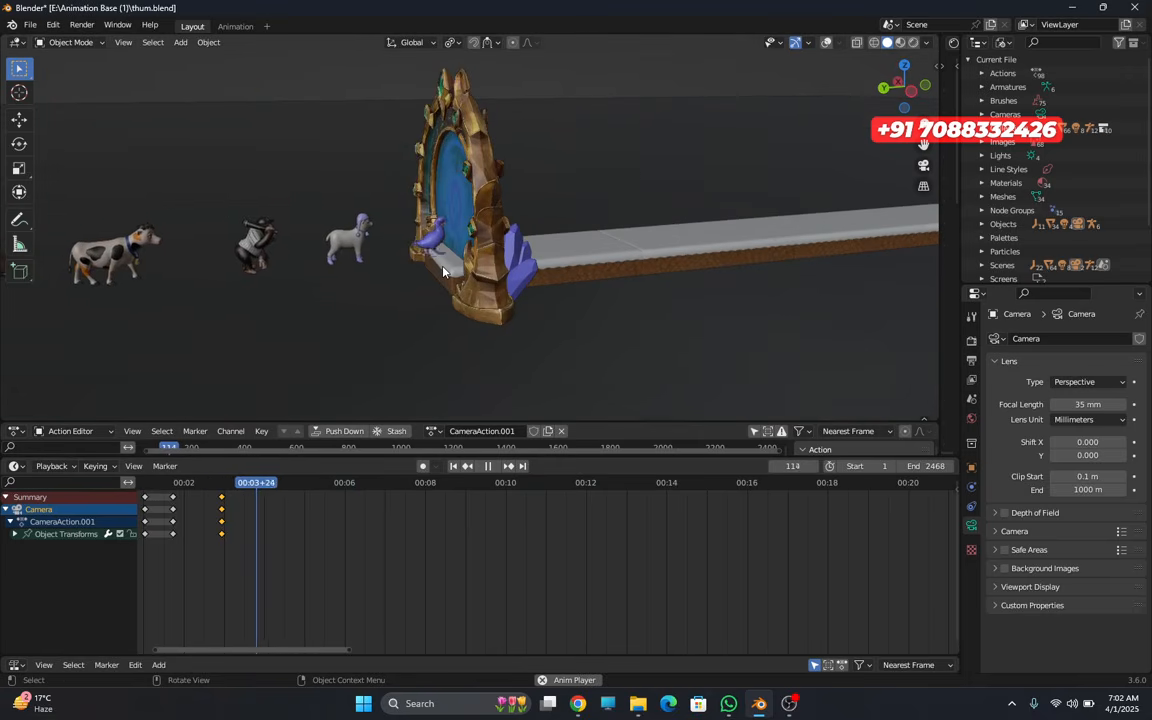
scroll(441, 268, down, 1)
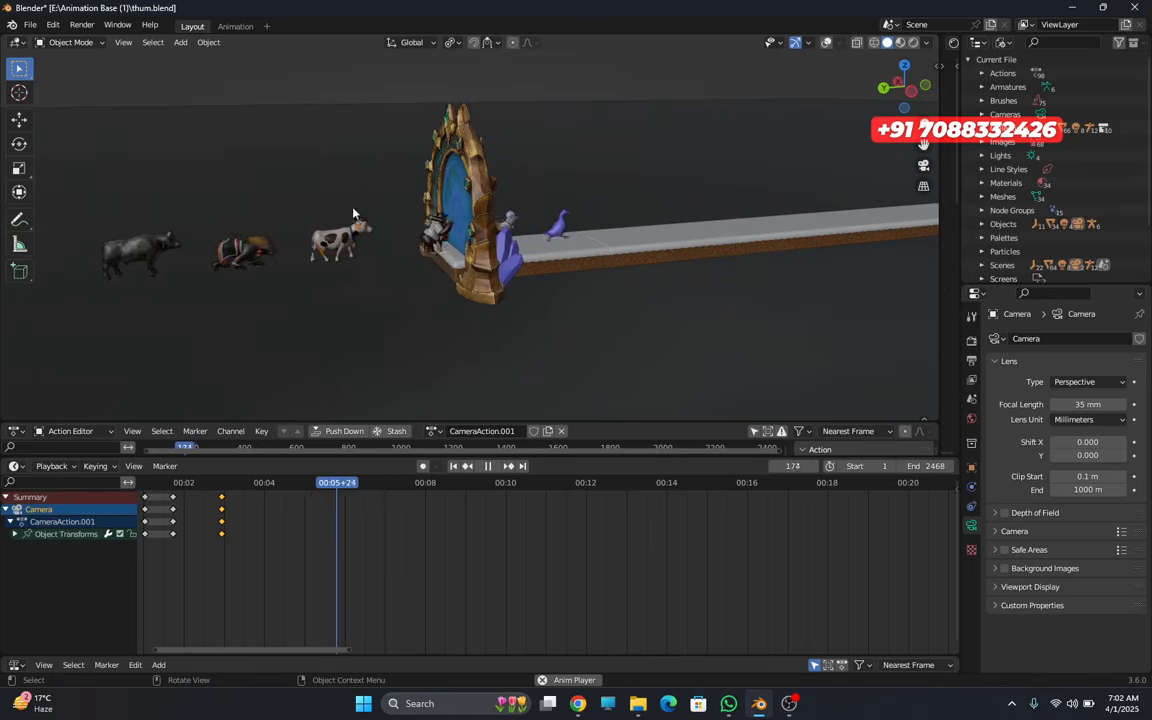
scroll(626, 271, down, 1)
middle_drag(626, 271, 618, 273)
key(space)
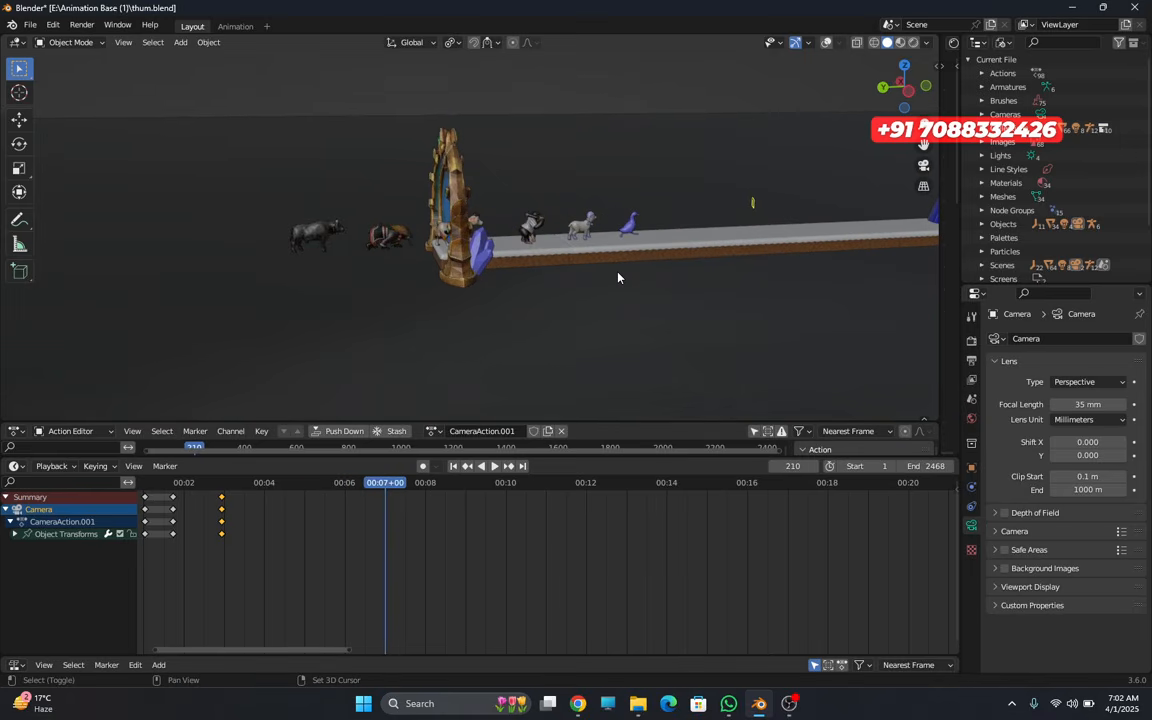
- Play the animation from frame 1 through the scene camera up to frame 319
key(shift+Left)
key(KP_0)
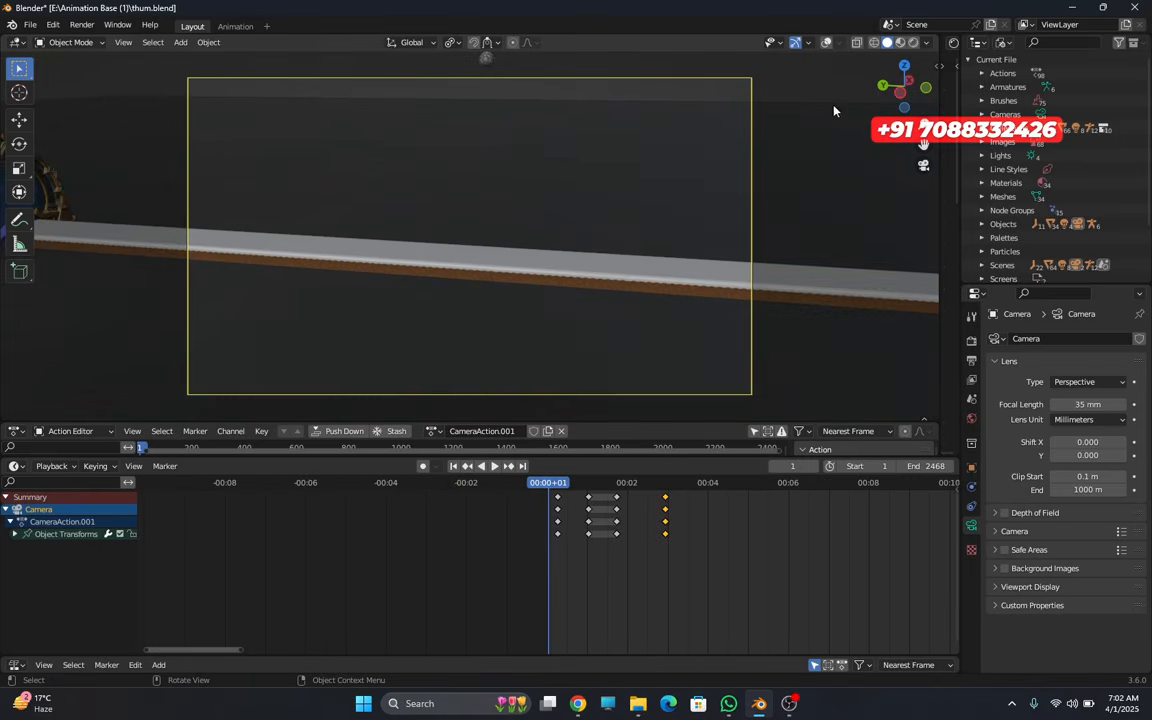
key(space)
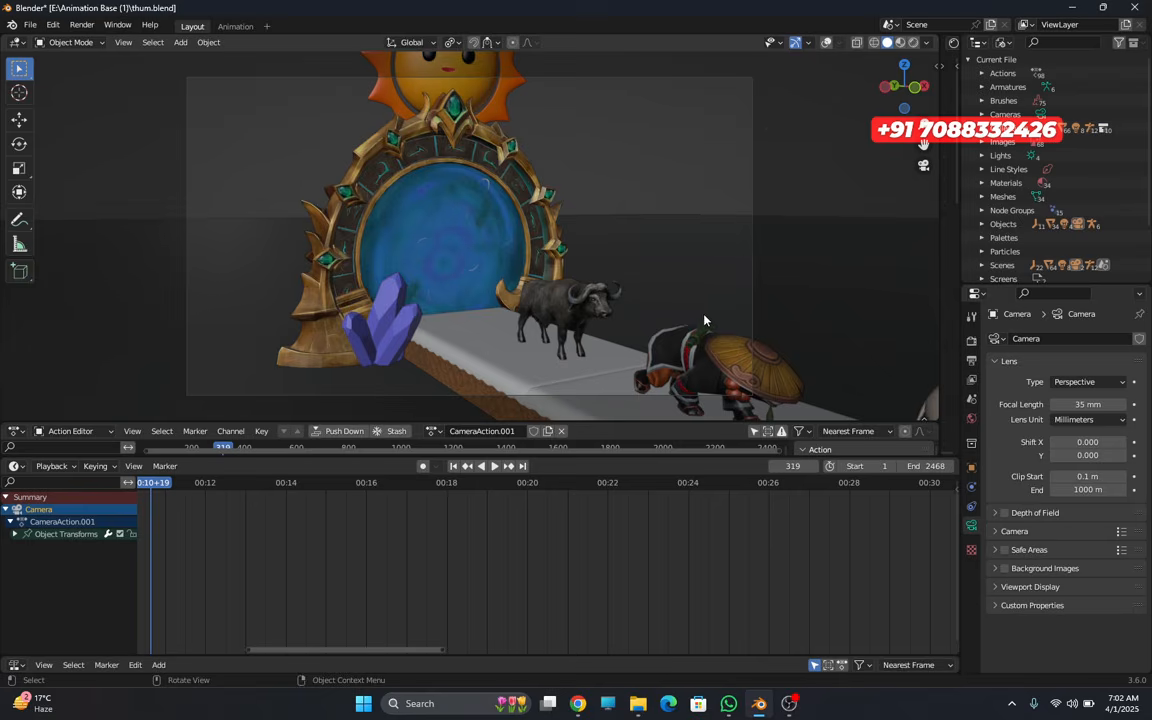
- Show the viewport sidebar again and enlarge the Nonlinear Animation editor in place of the dope sheet
middle_drag(633, 282, 688, 304)
scroll(625, 283, down, 1)
middle_drag(628, 280, 598, 270)
scroll(611, 285, up, 5)
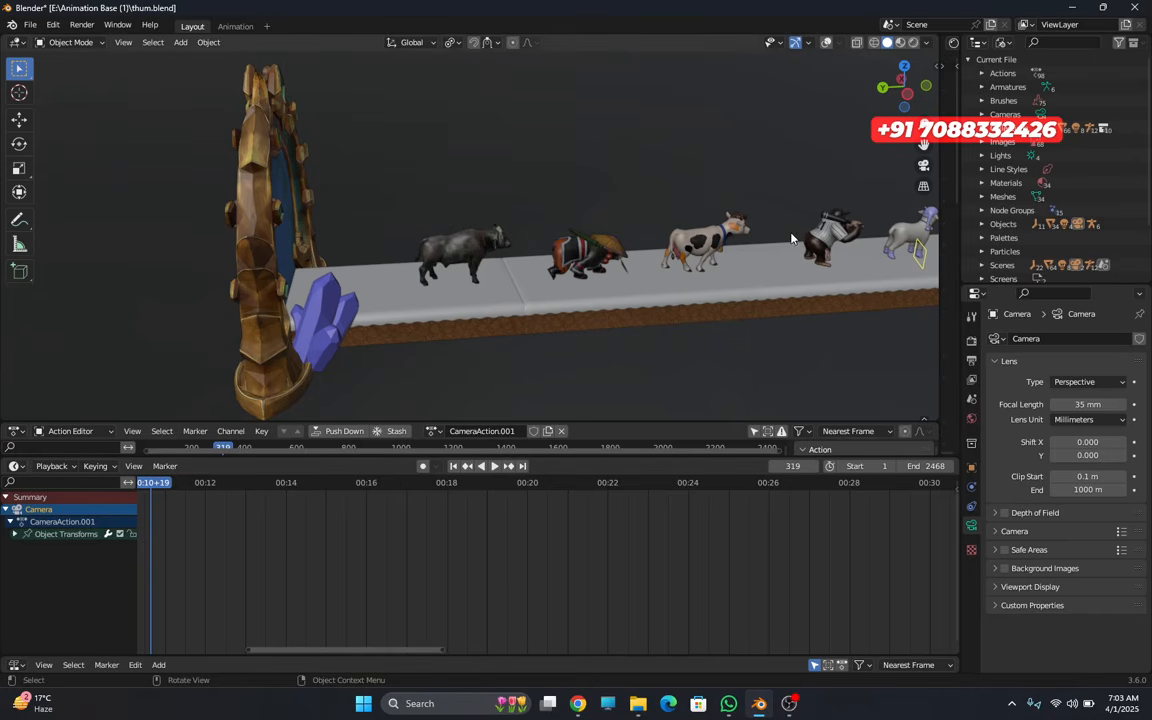
key(n)
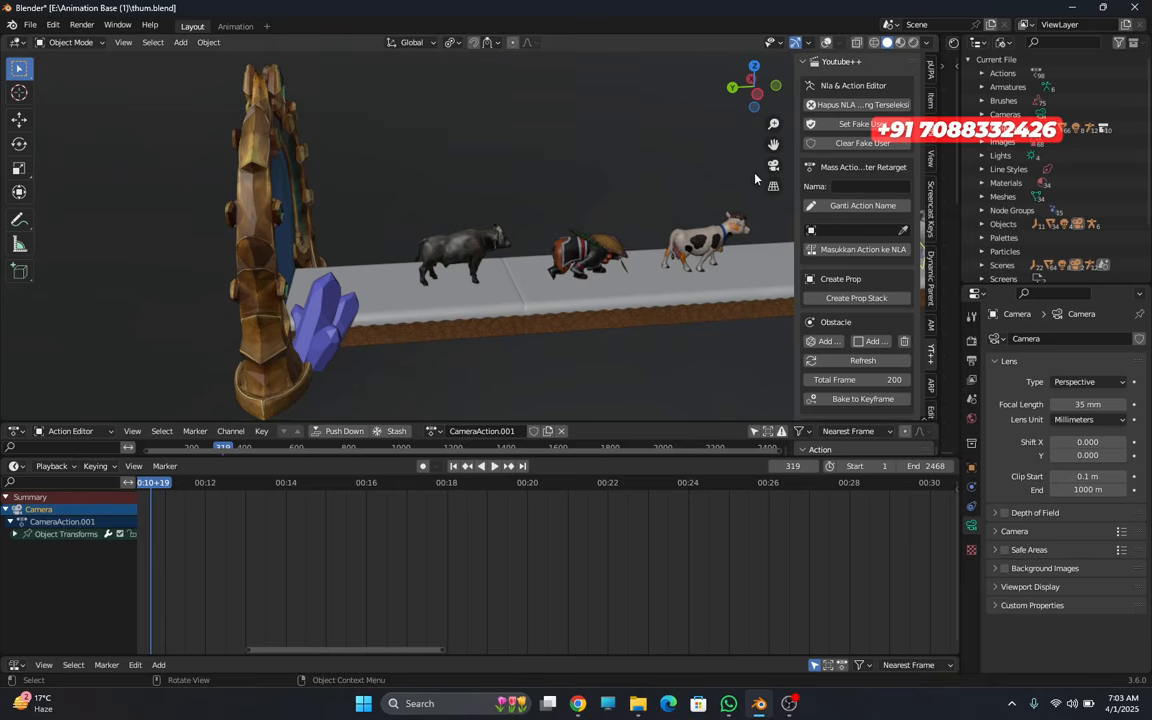
scroll(641, 305, down, 1)
middle_drag(641, 305, 476, 318)
scroll(553, 309, down, 4)
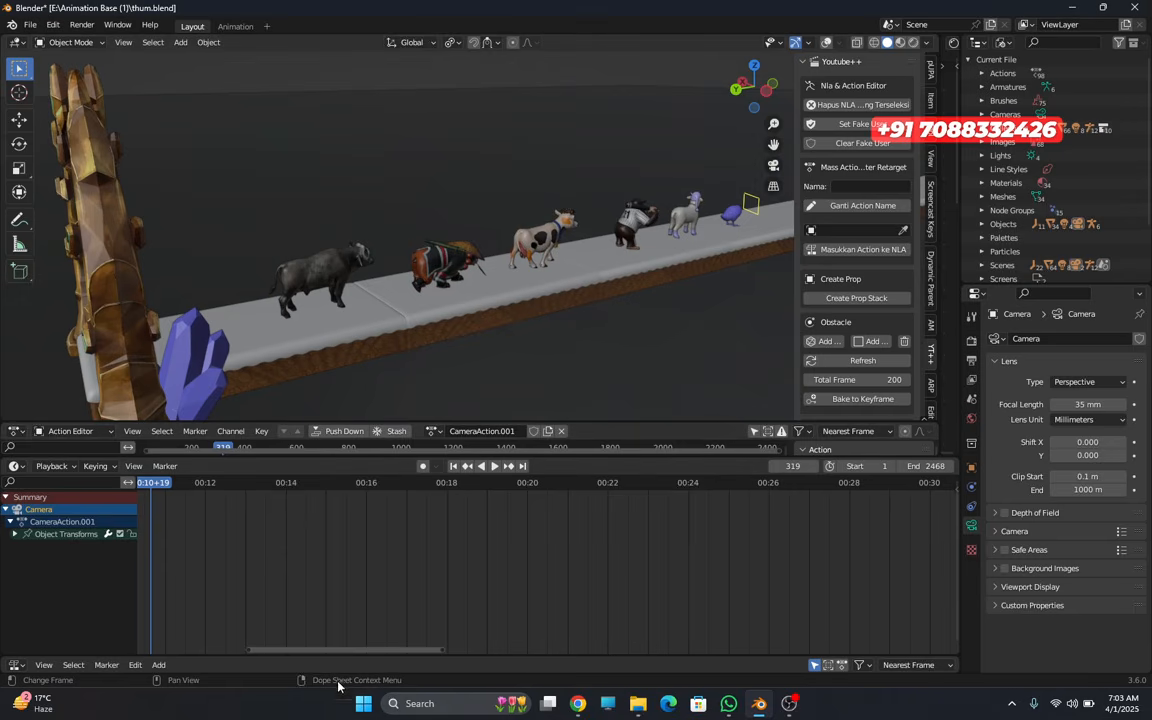
drag(437, 656, 486, 430)
ctrl+scroll(401, 545, down, 2)
middle_drag(412, 230, 527, 303)
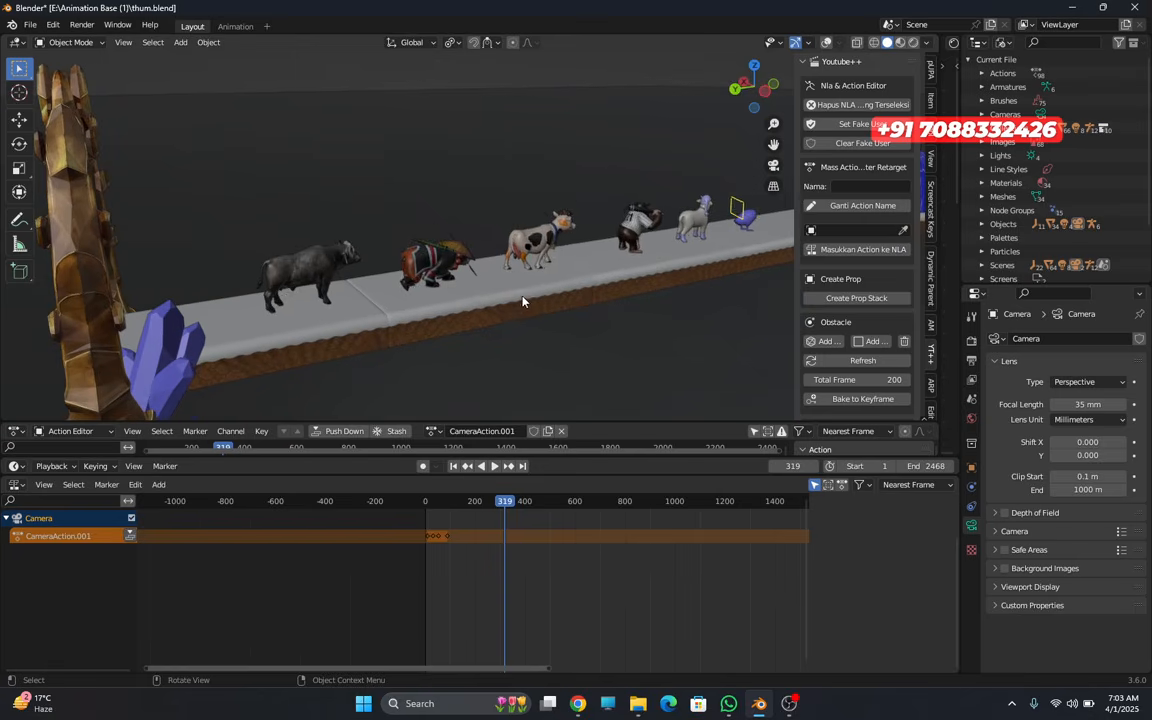
- Turn on the viewport overlays and play the animation of the animal line up to frame 393
click(827, 42)
scroll(375, 281, down, 3)
middle_drag(375, 281, 395, 385)
key(shift+ctrl+space)
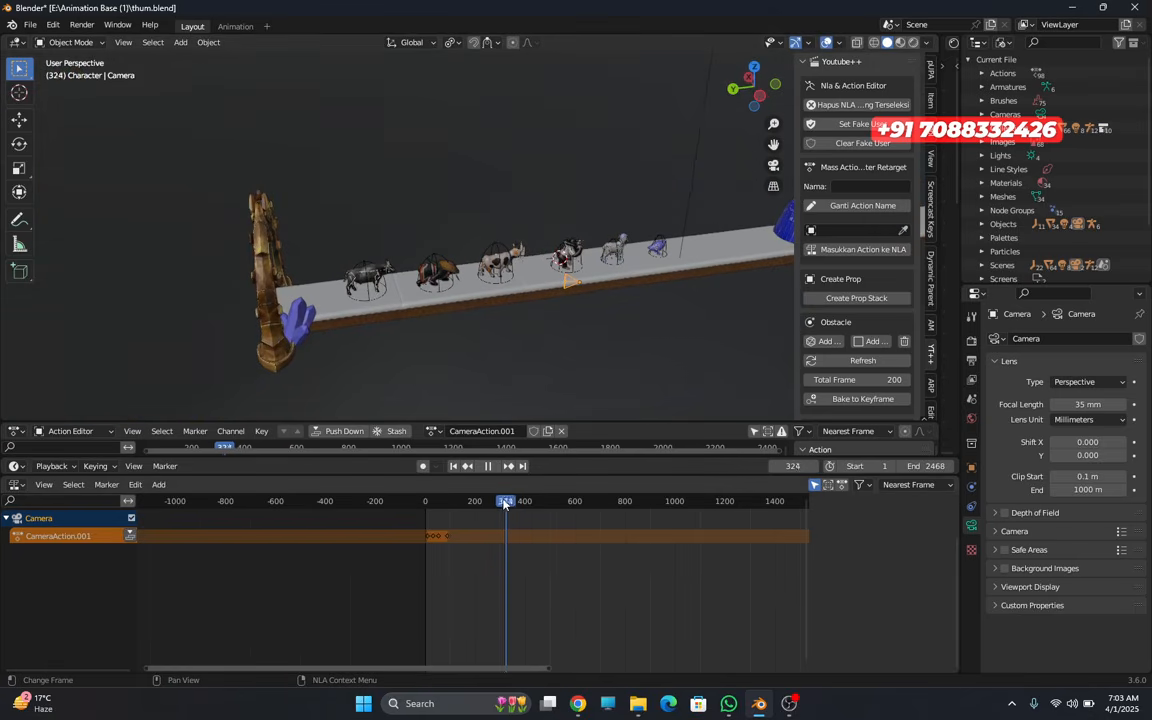
key(space)
middle_drag(406, 405, 534, 266)
scroll(407, 301, up, 3)
key(space)
middle_drag(674, 301, 537, 256)
right_click(97, 267)
key(space)
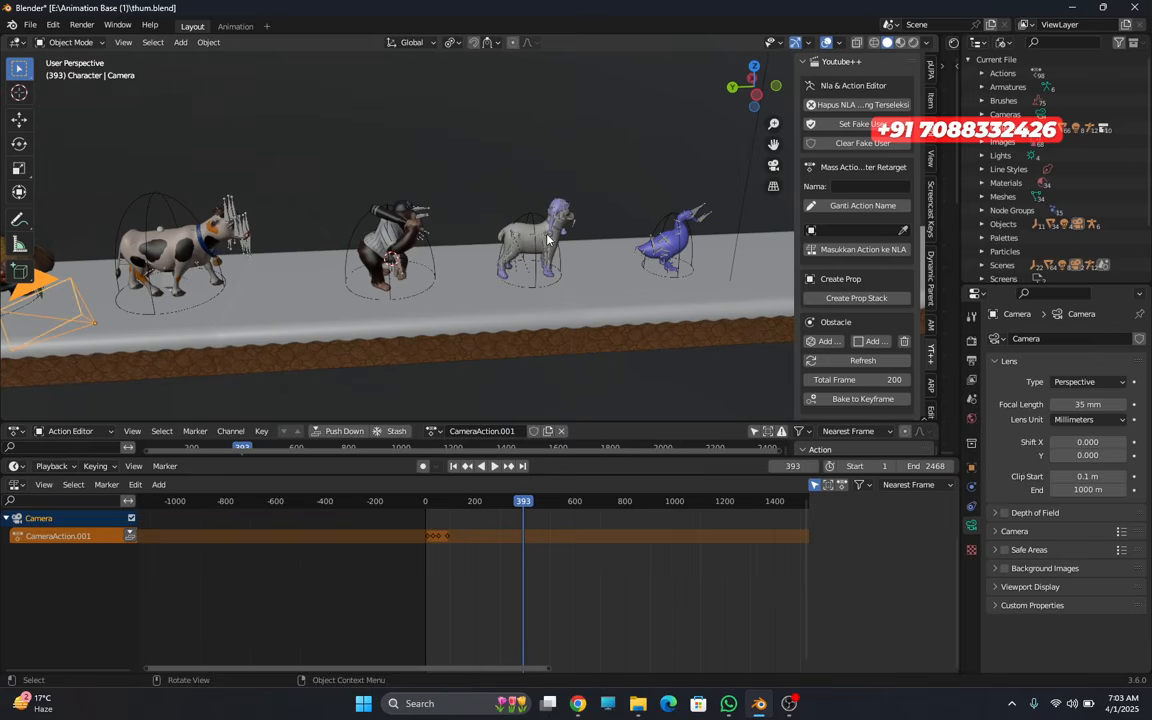
- Select the goat's armature and play through its KambingTopi|Walk strip from frame 250 to just past the strip's end
click(543, 243)
scroll(558, 549, up, 5)
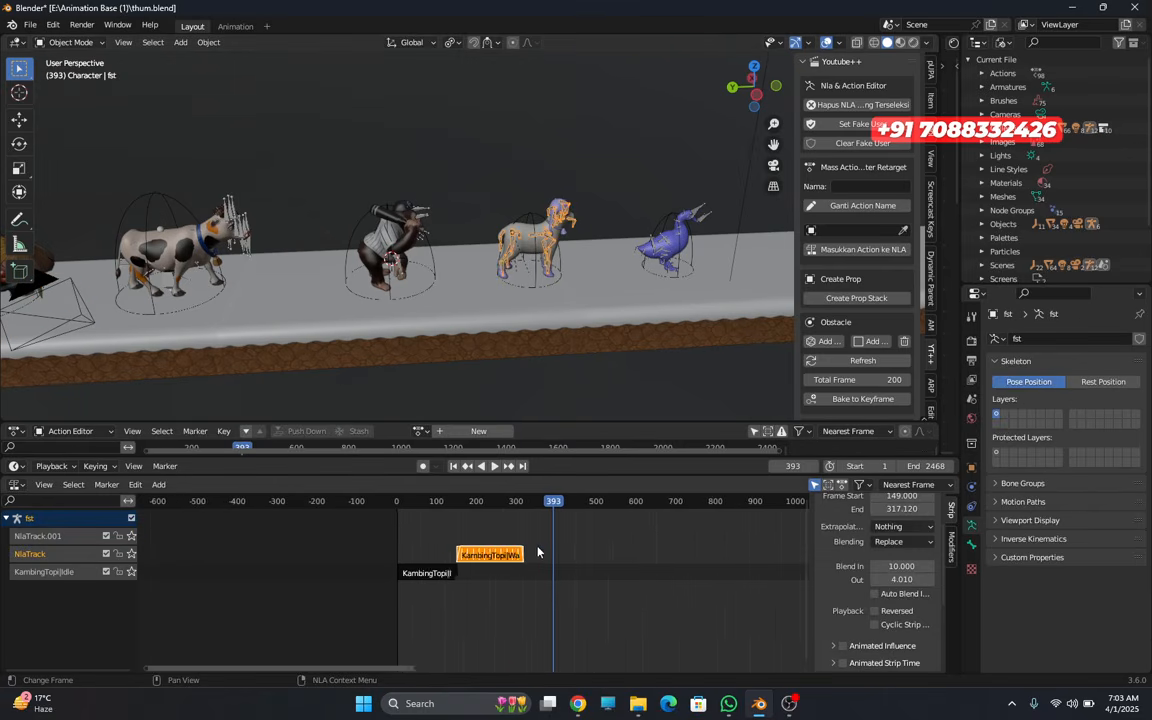
key(space)
drag(600, 508, 511, 510)
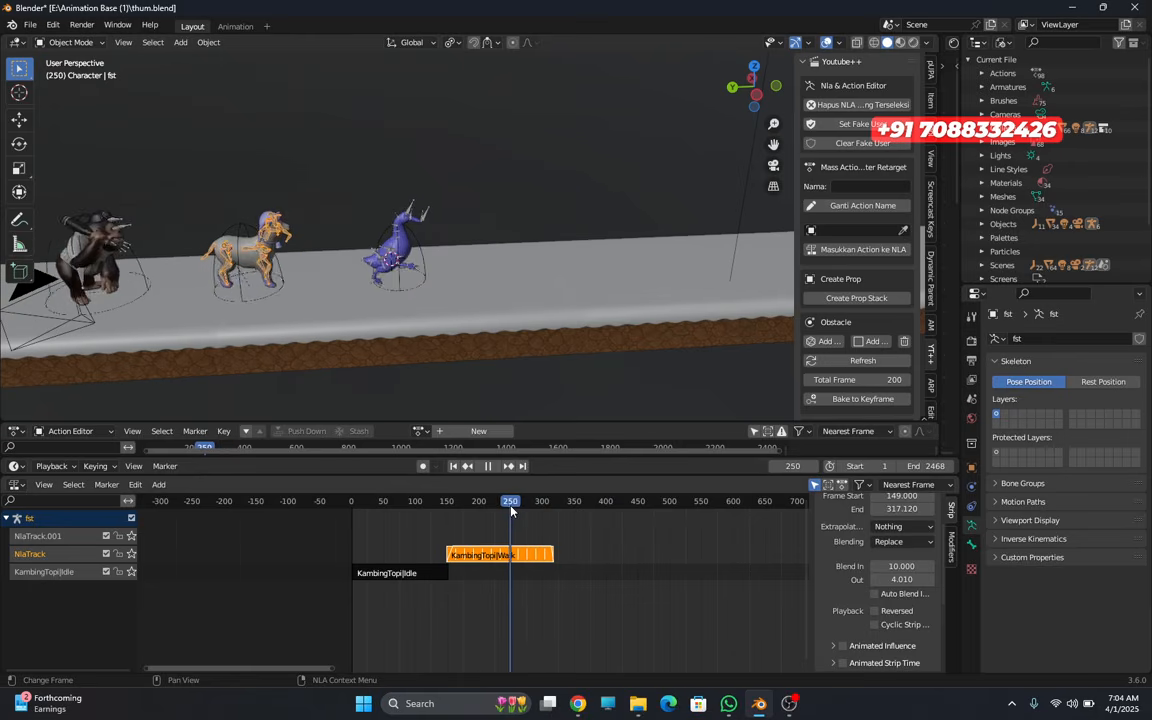
key(space)
key(space)
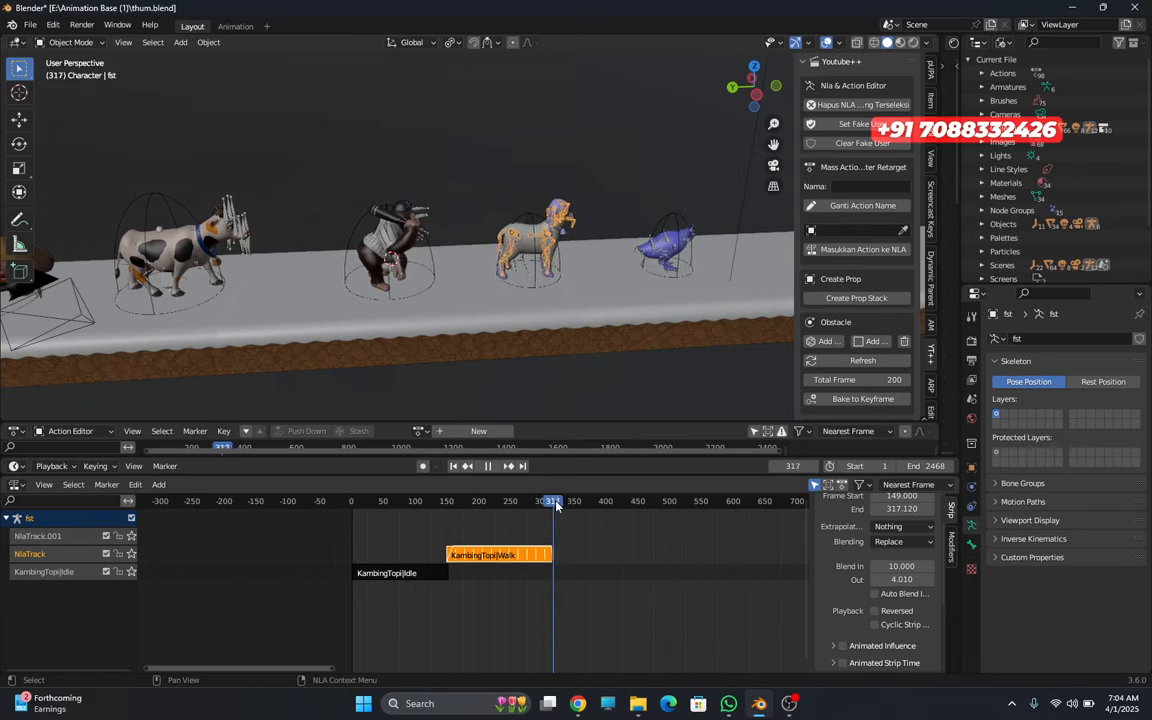
key(space)
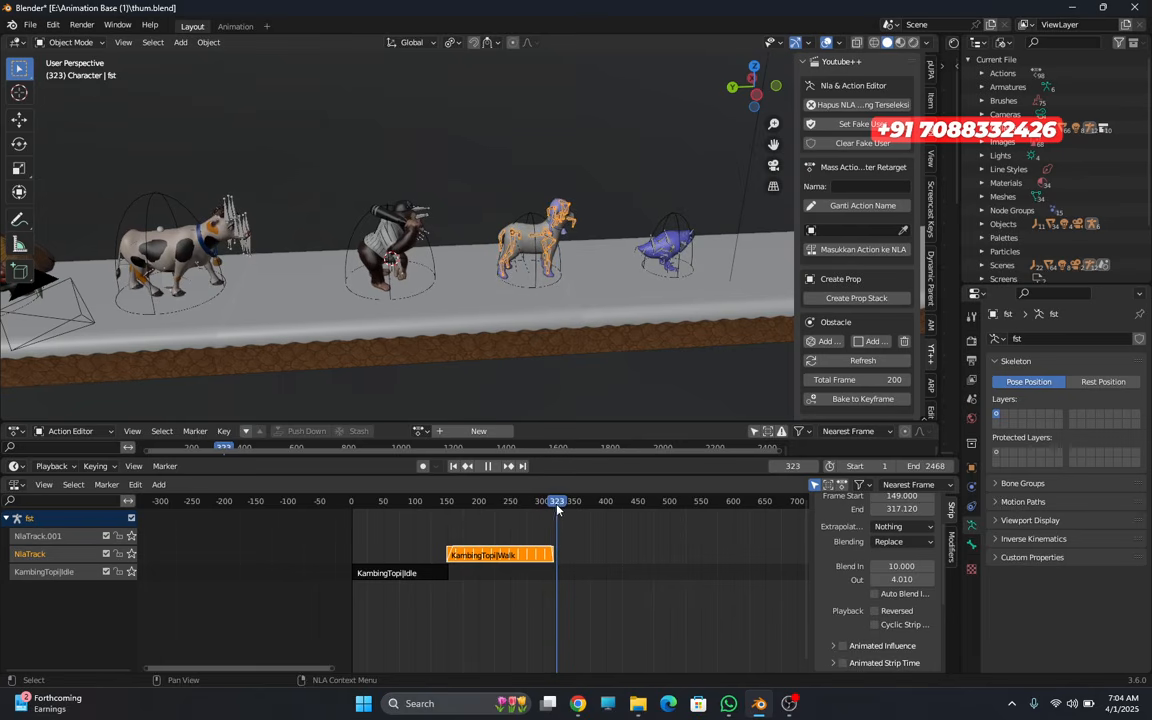
- Set the repeat count of the goat's KambingTopi|Walk strip to 12.5
key(KP_Decimal)
scroll(510, 565, up, 3)
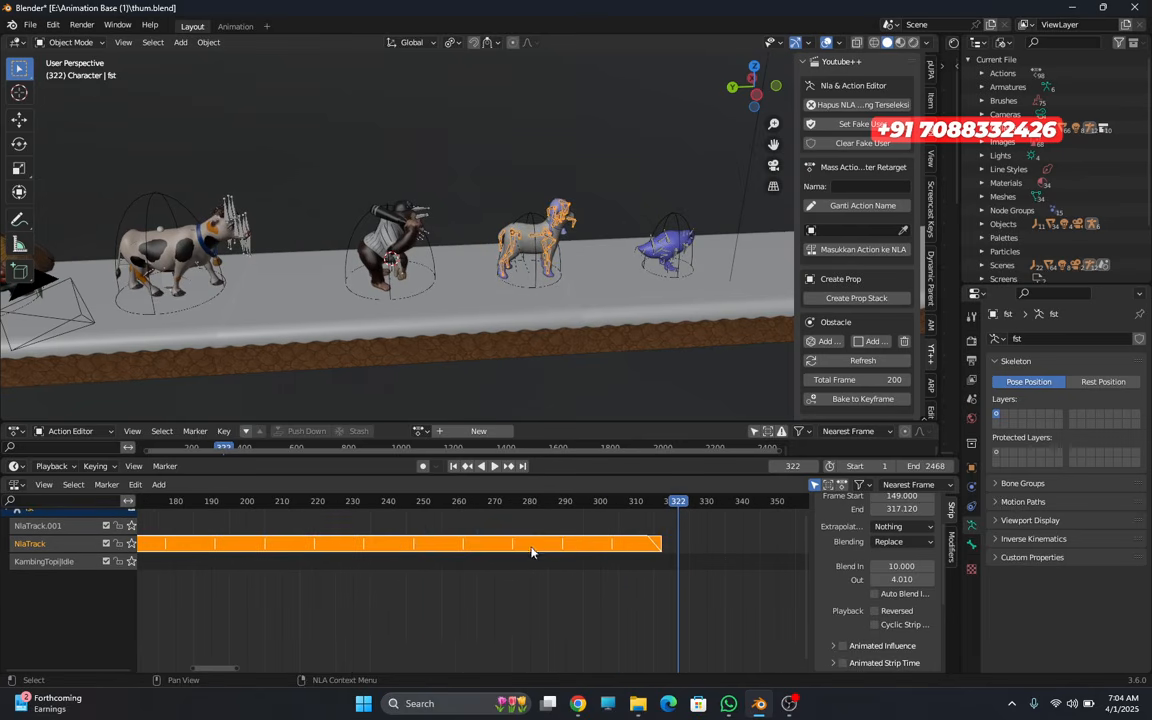
middle_drag(562, 580, 523, 591)
scroll(880, 626, down, 6)
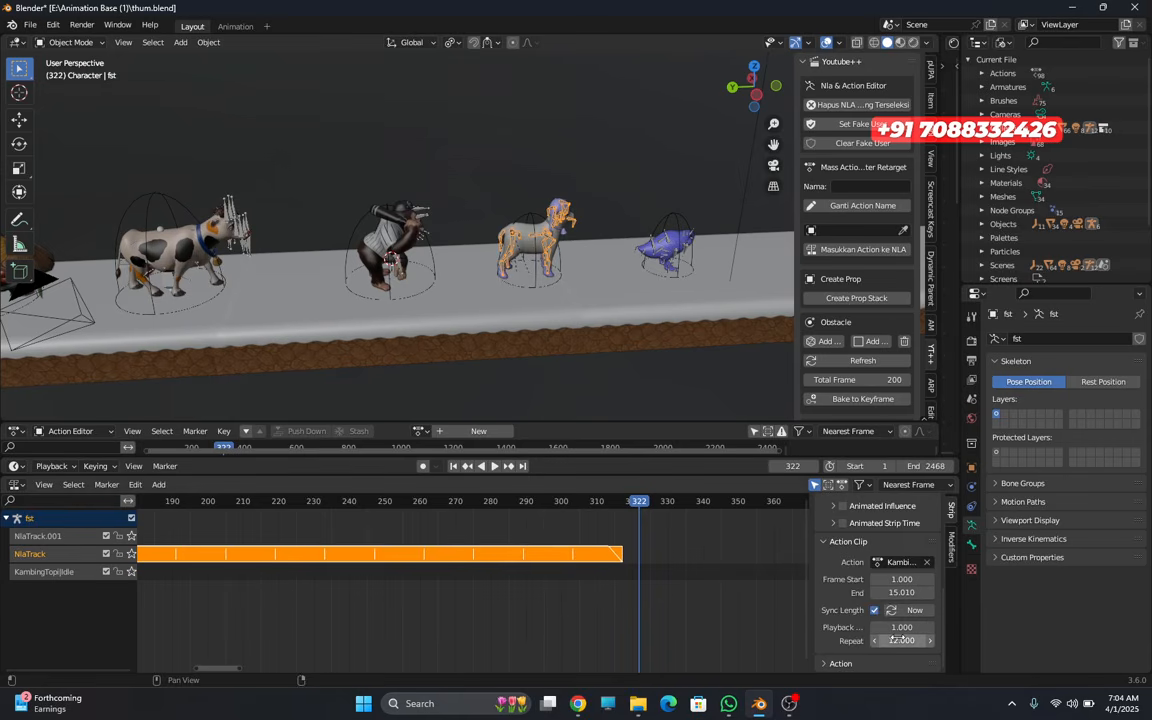
drag(901, 640, 941, 651)
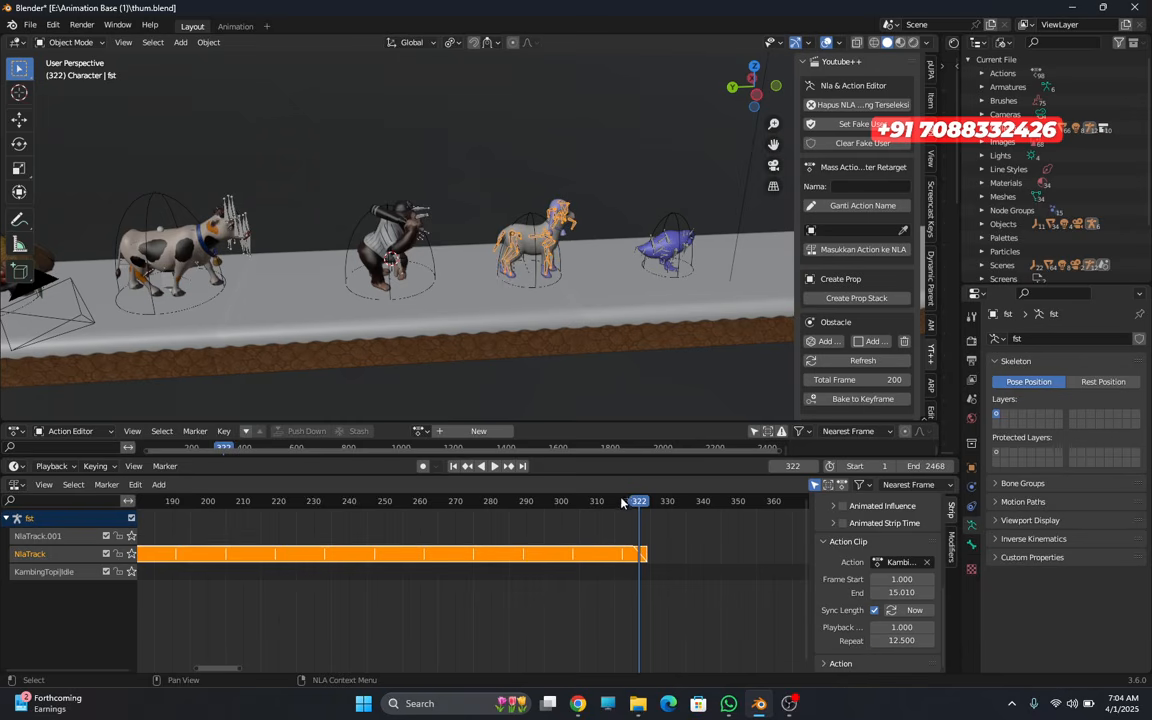
- Play the end of the extended walk strip, and replay the goat's passage through the portal from frame 157
key(space)
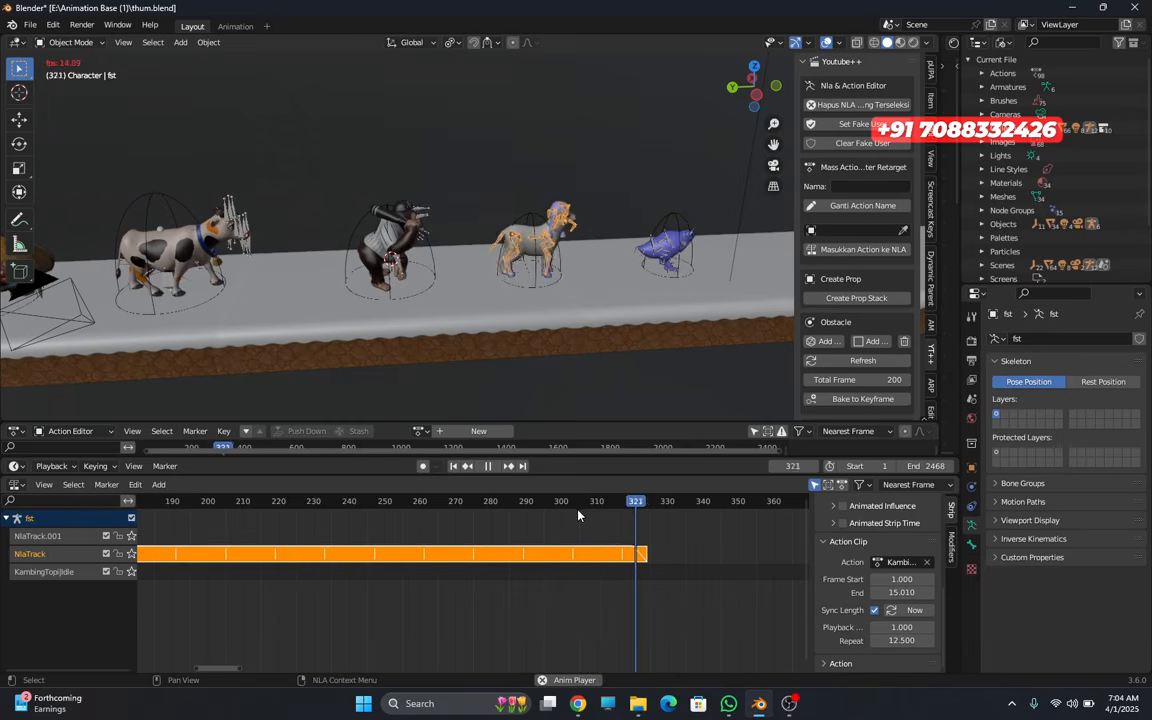
key(space)
scroll(465, 507, down, 2)
scroll(410, 348, down, 3)
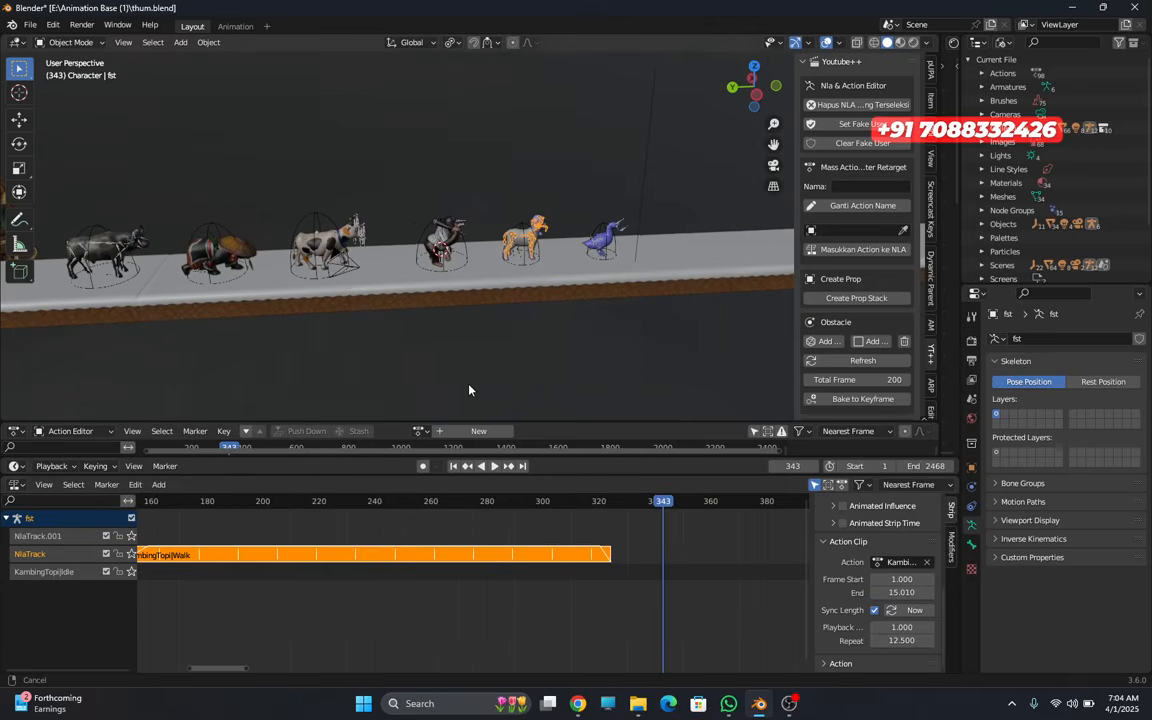
scroll(520, 595, down, 2)
drag(644, 502, 290, 505)
shift+middle_drag(130, 262, 396, 270)
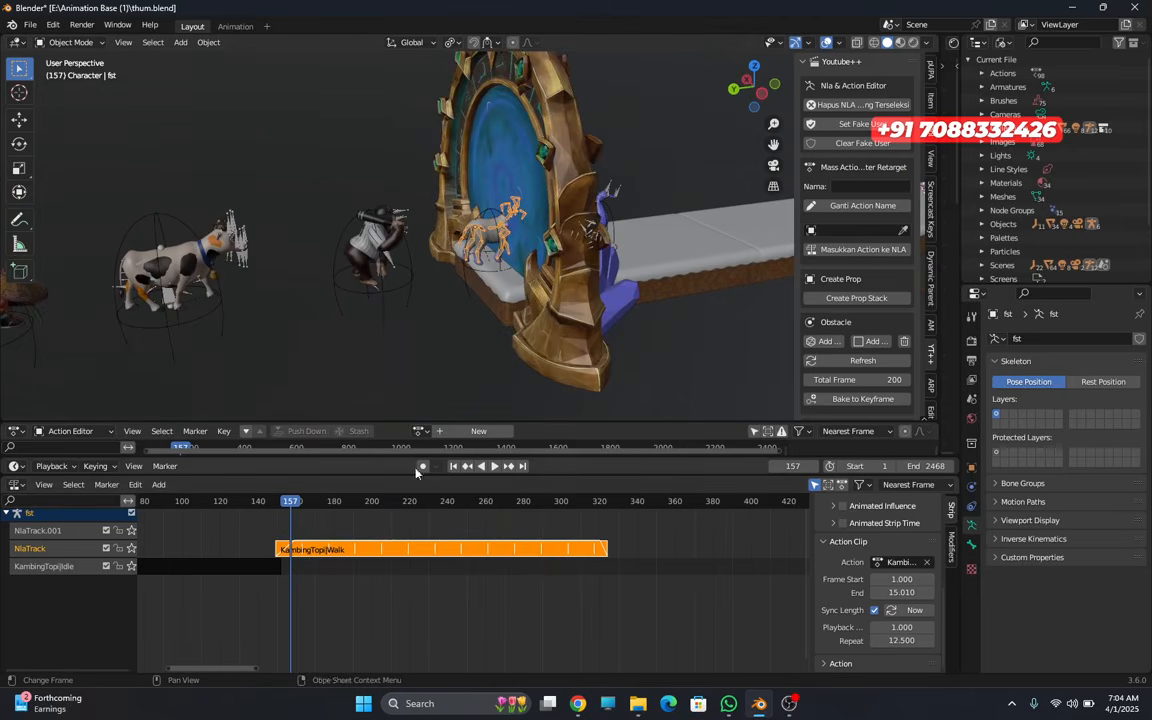
key(space)
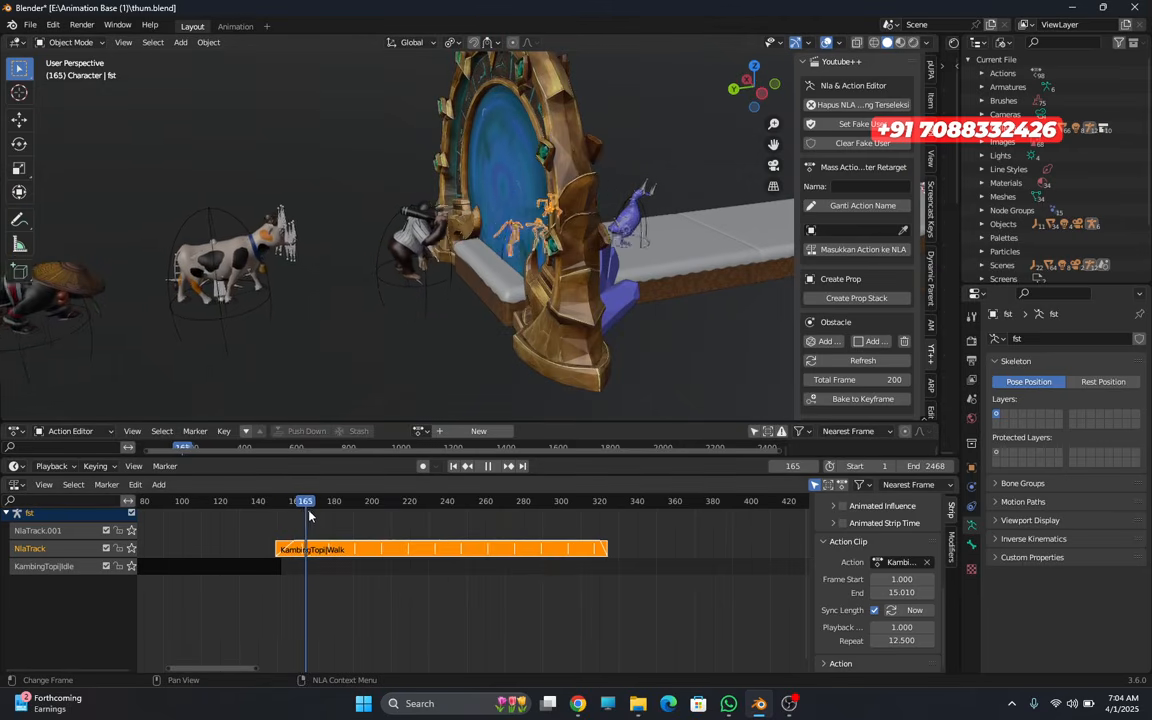
key(space)
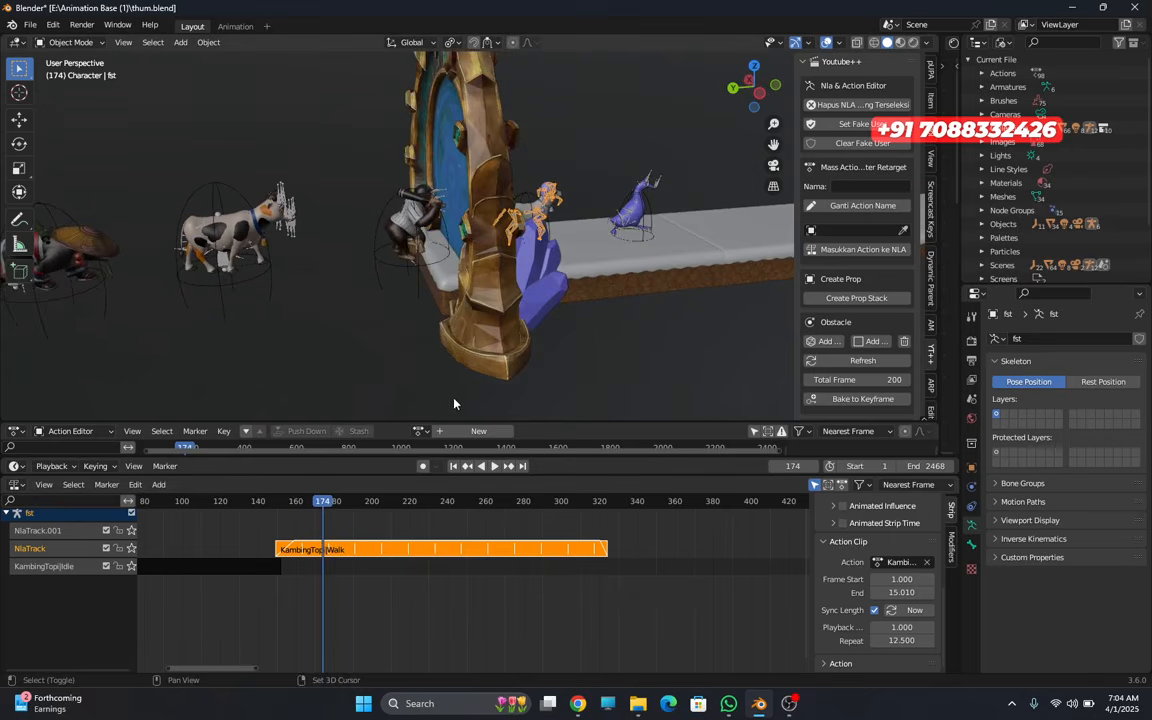
- Select the gorilla's armature beside the portal and enable In Front in its viewport display settings
scroll(453, 404, up, 7)
click(449, 169)
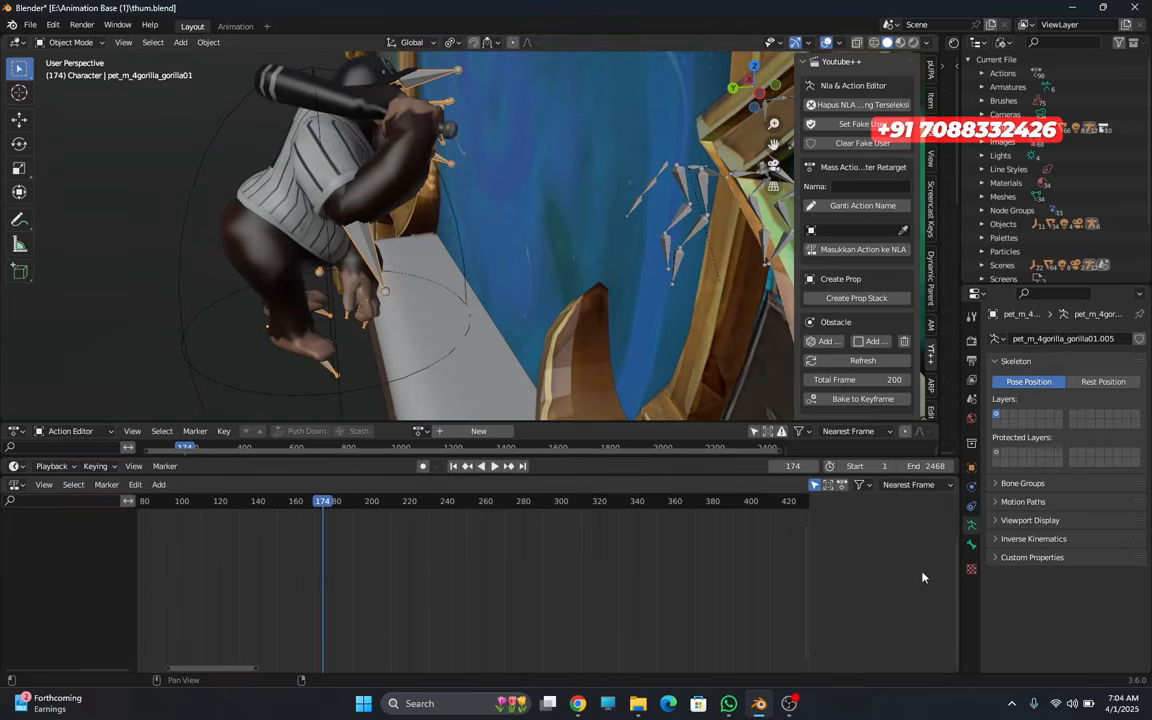
click(1000, 527)
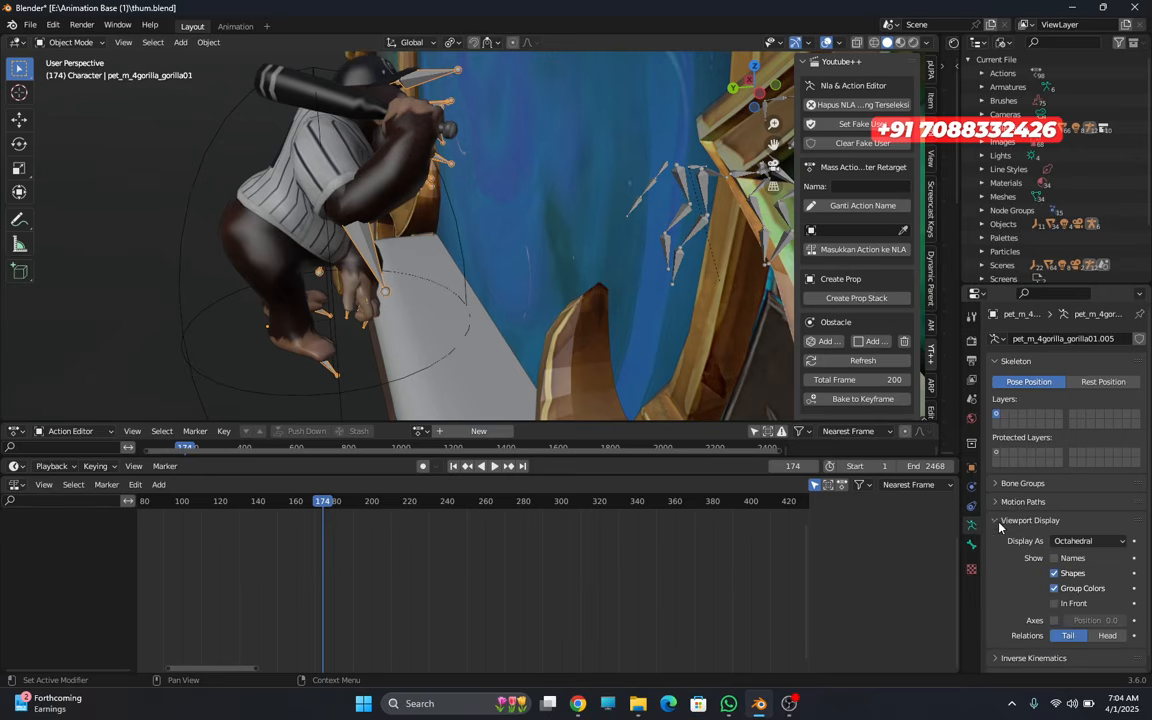
click(1054, 604)
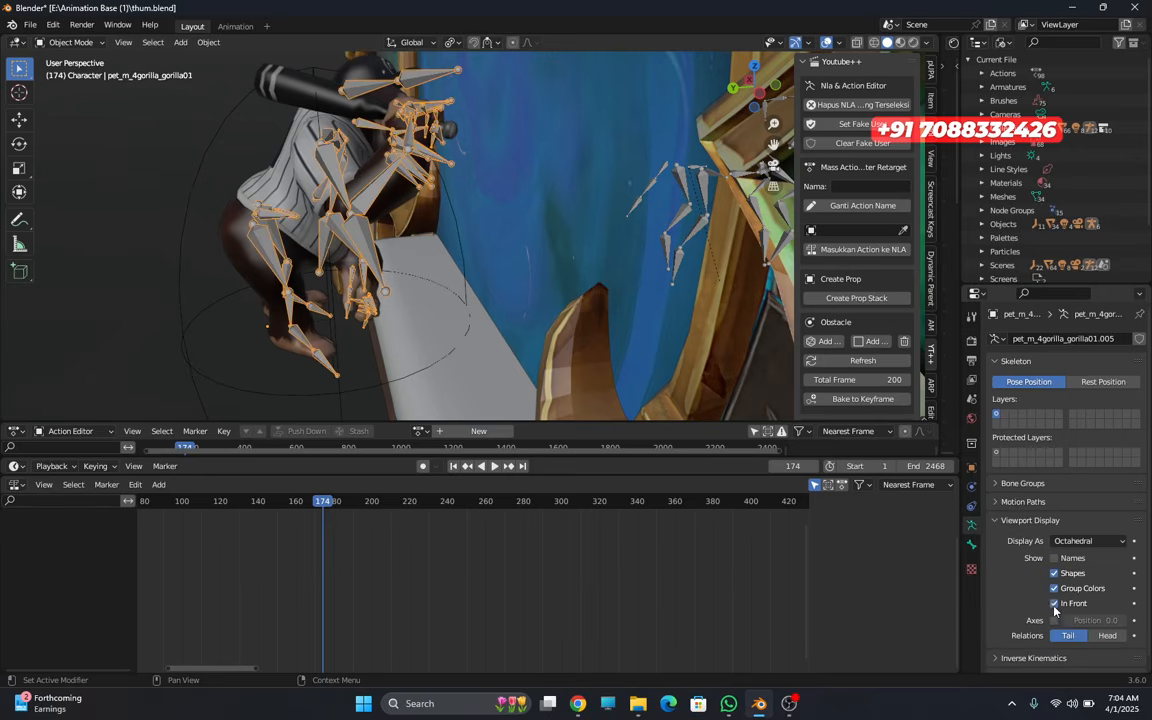
scroll(369, 205, down, 5)
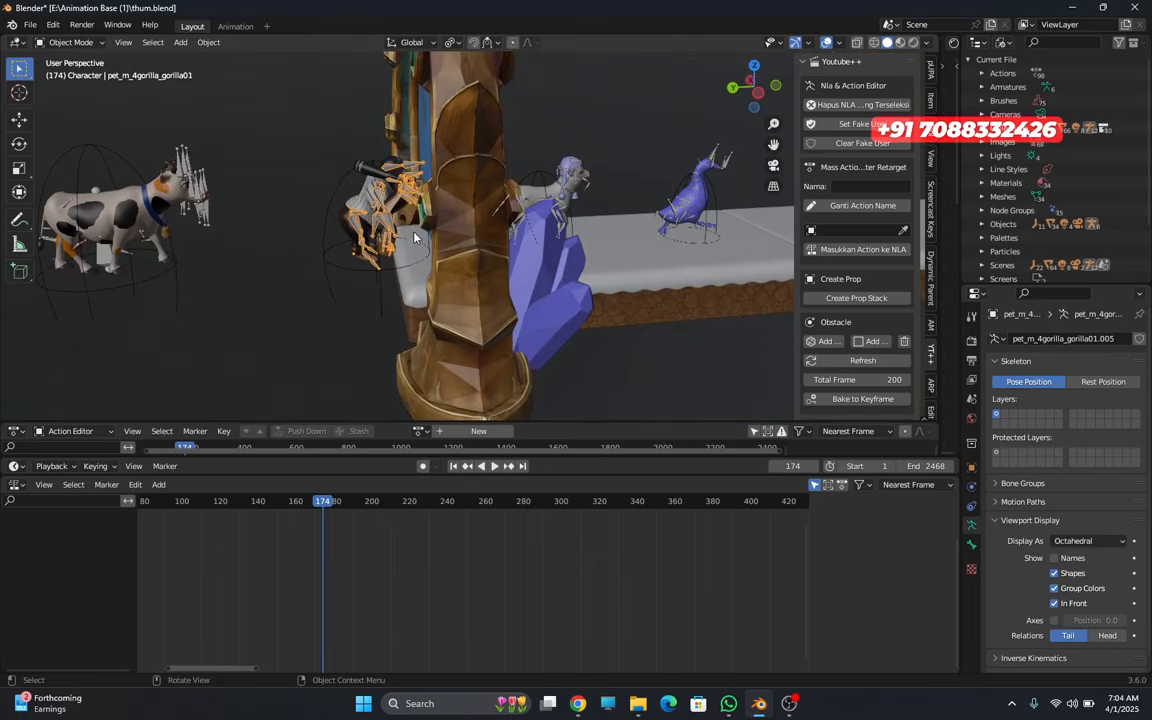
middle_drag(374, 211, 438, 240)
scroll(438, 240, up, 2)
scroll(118, 235, down, 2)
middle_drag(165, 245, 280, 220)
scroll(300, 215, up, 2)
shift+middle_drag(420, 215, 292, 292)
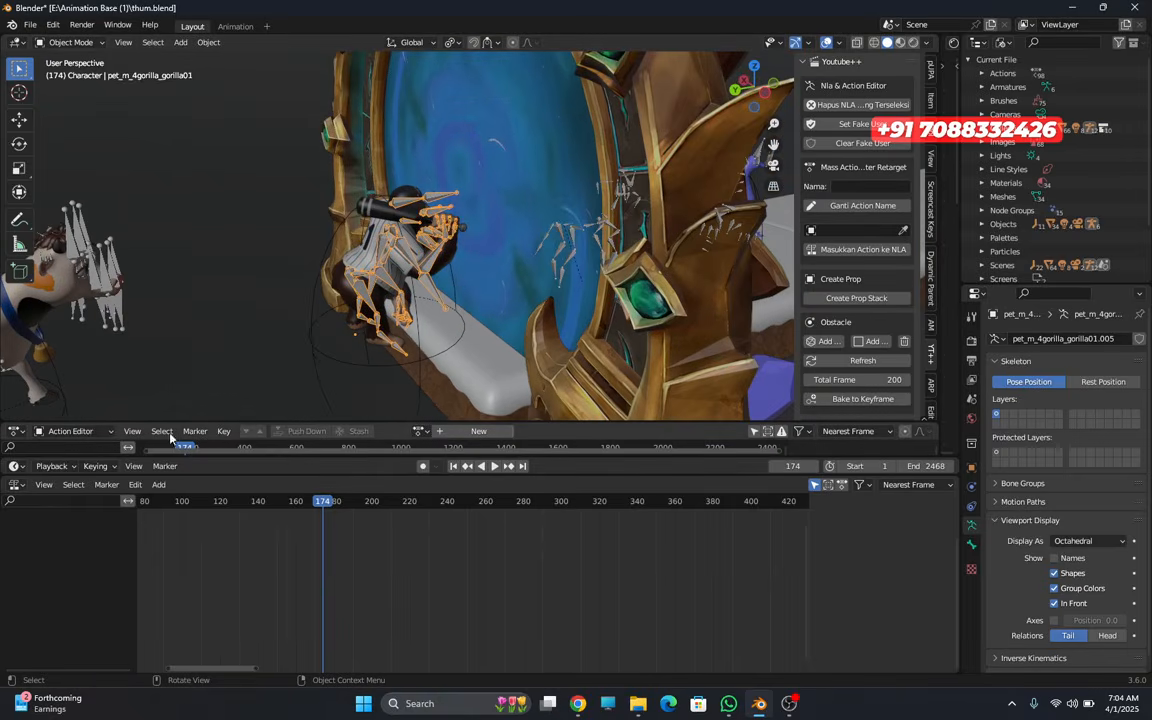
- Assign the MonyetTopi|Idle action to the gorilla's armature and push it down as an NLA strip
click(420, 432)
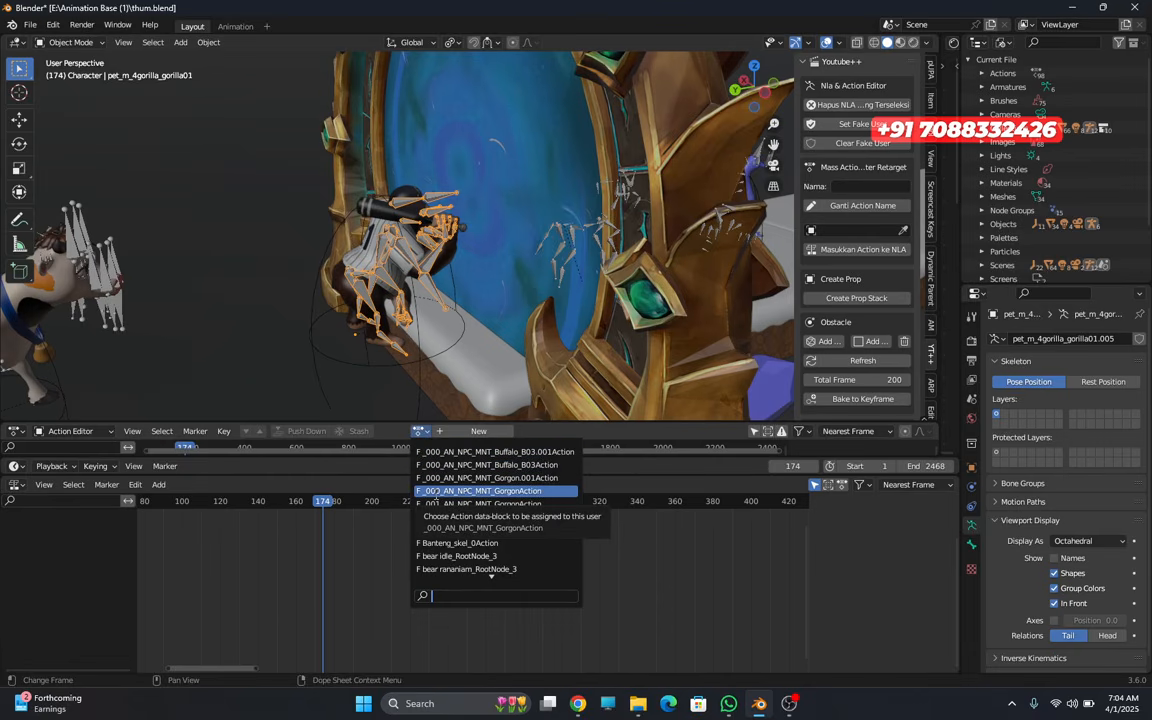
text(mo)
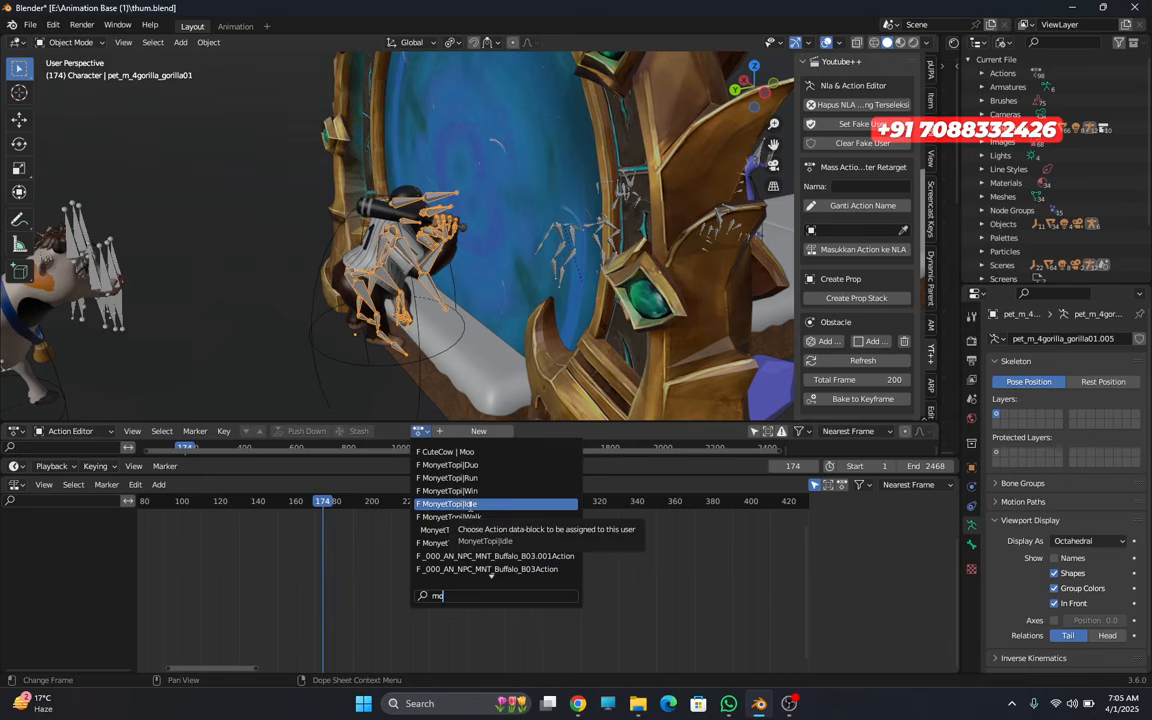
click(469, 504)
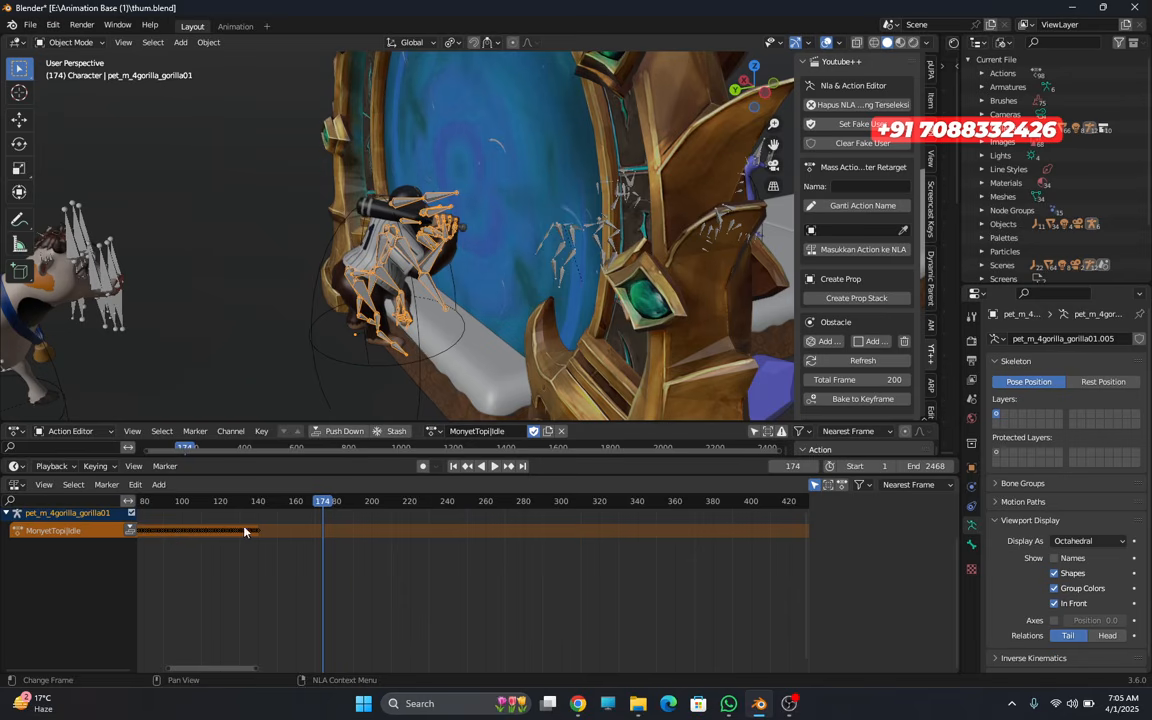
click(339, 431)
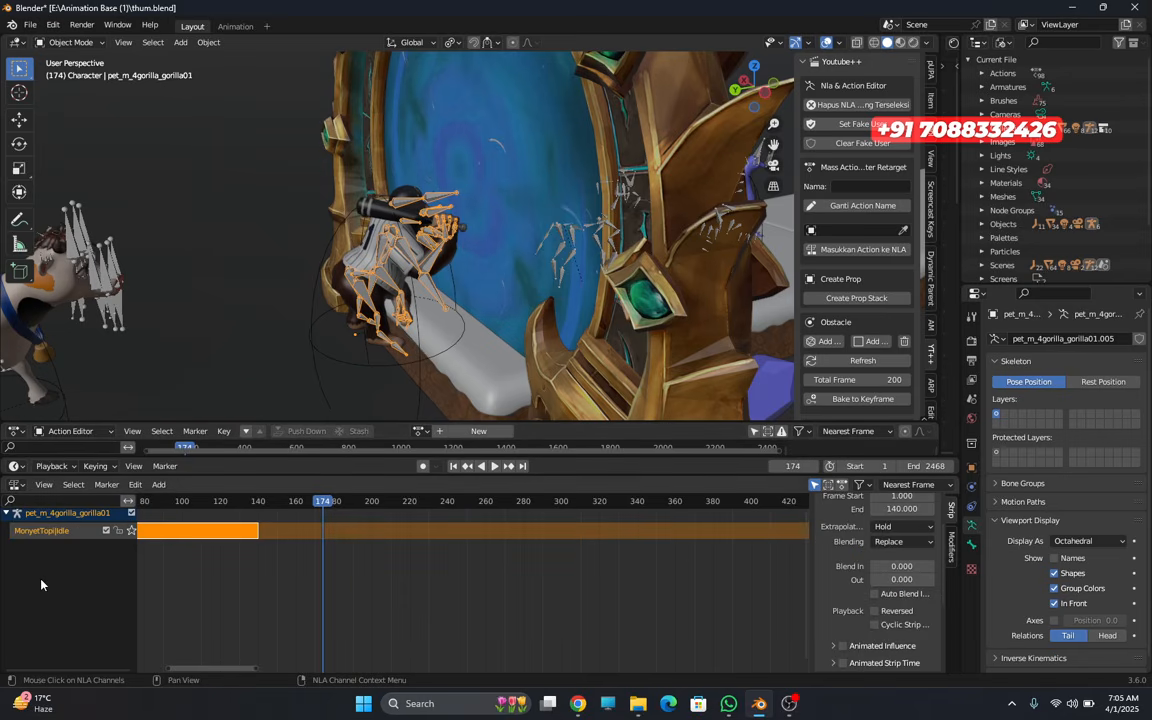
- Add two empty NLA tracks above the gorilla's MonyetTopi|Idle track, deleting the surplus third one
key(shift+a)
key(shift+a)
key(shift+a)
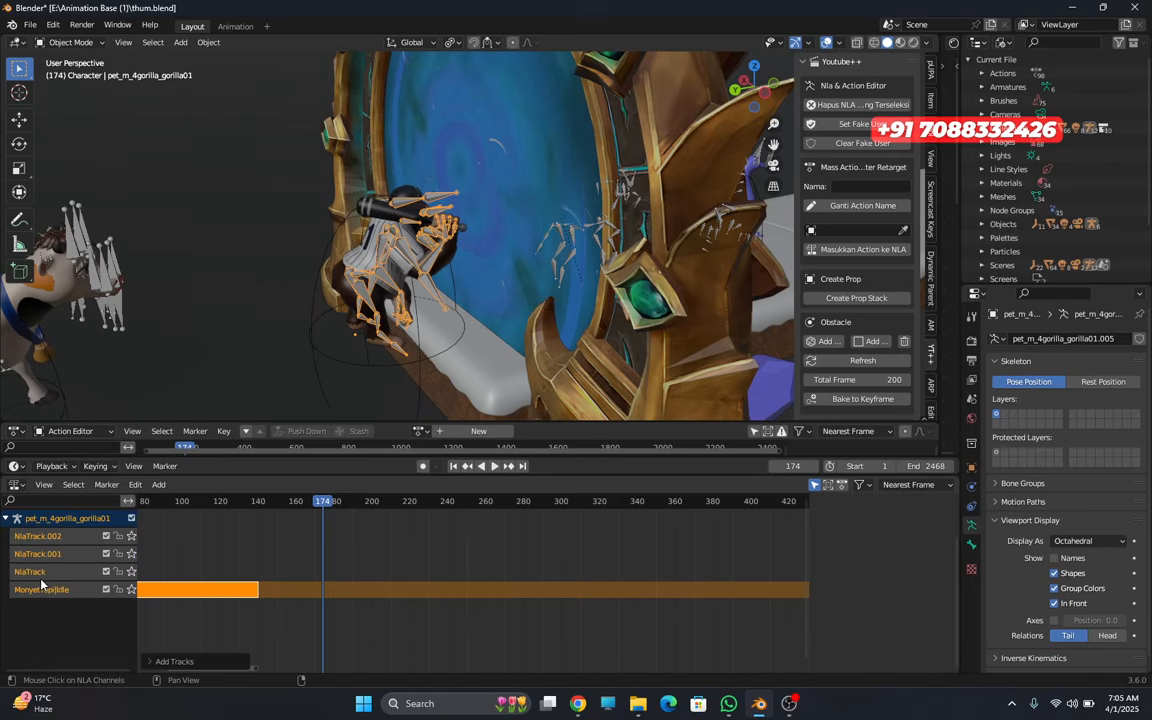
key(x)
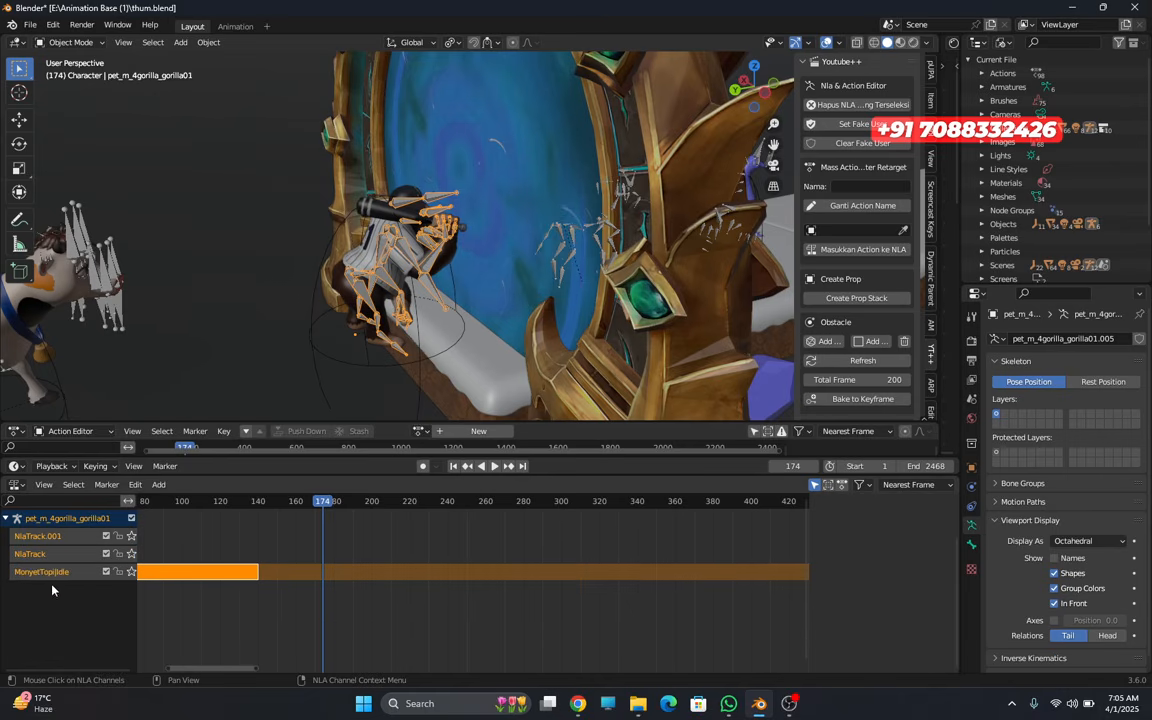
- Set the repeat count of the gorilla's MonyetTopi|Idle strip to 2.8
scroll(194, 597, up, 5)
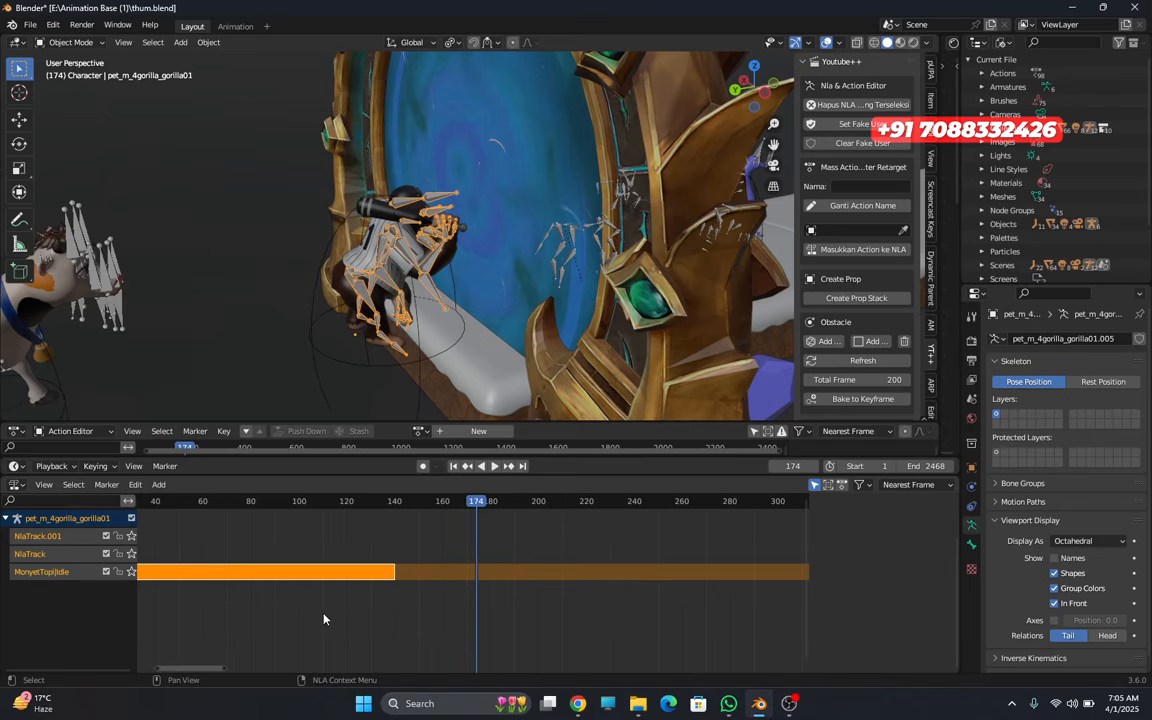
scroll(430, 557, down, 3)
middle_drag(355, 648, 422, 633)
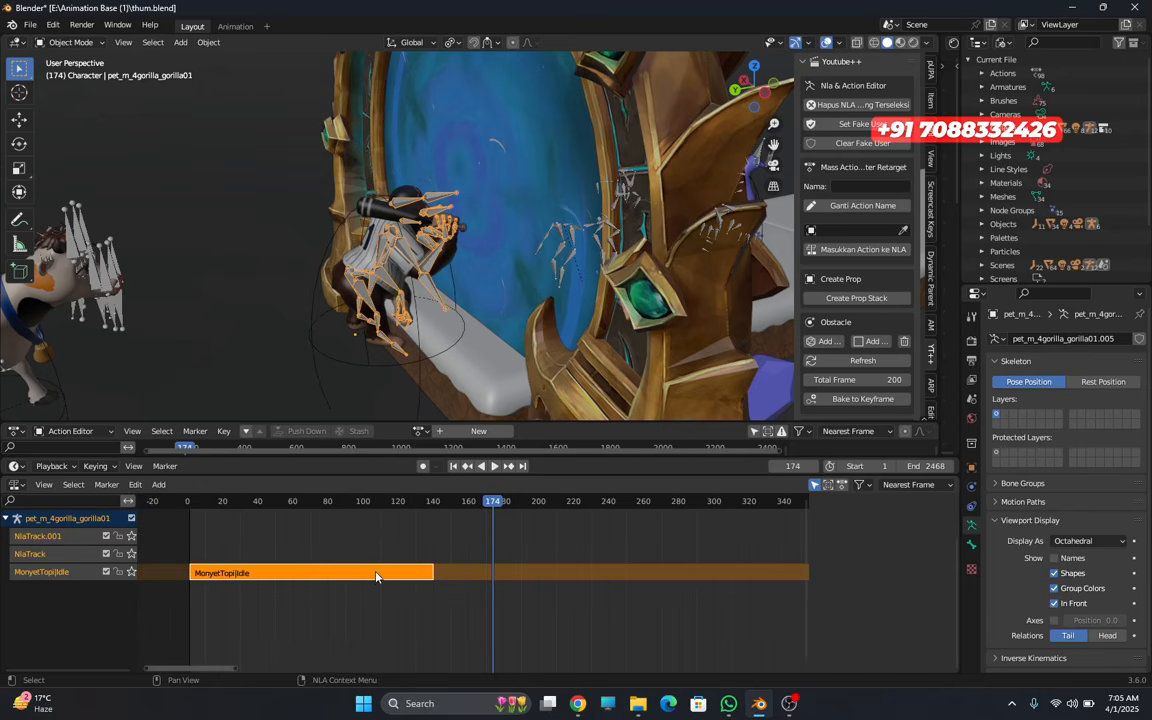
key(n)
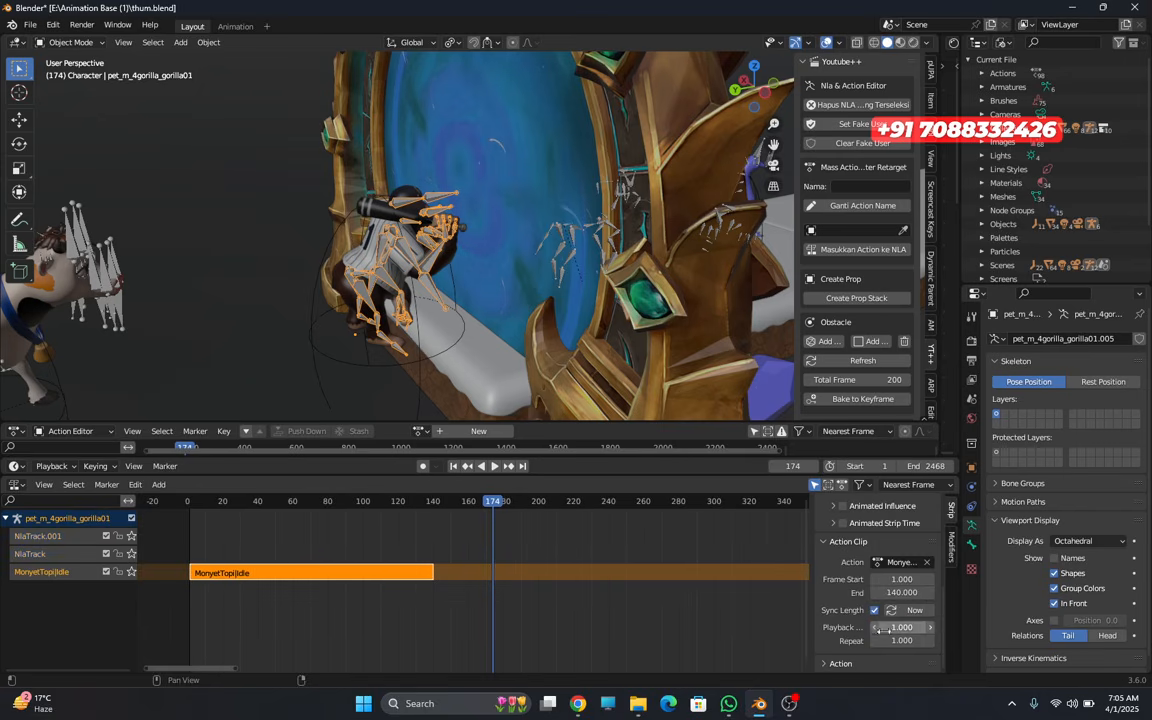
drag(902, 641, 926, 641)
middle_drag(499, 637, 497, 637)
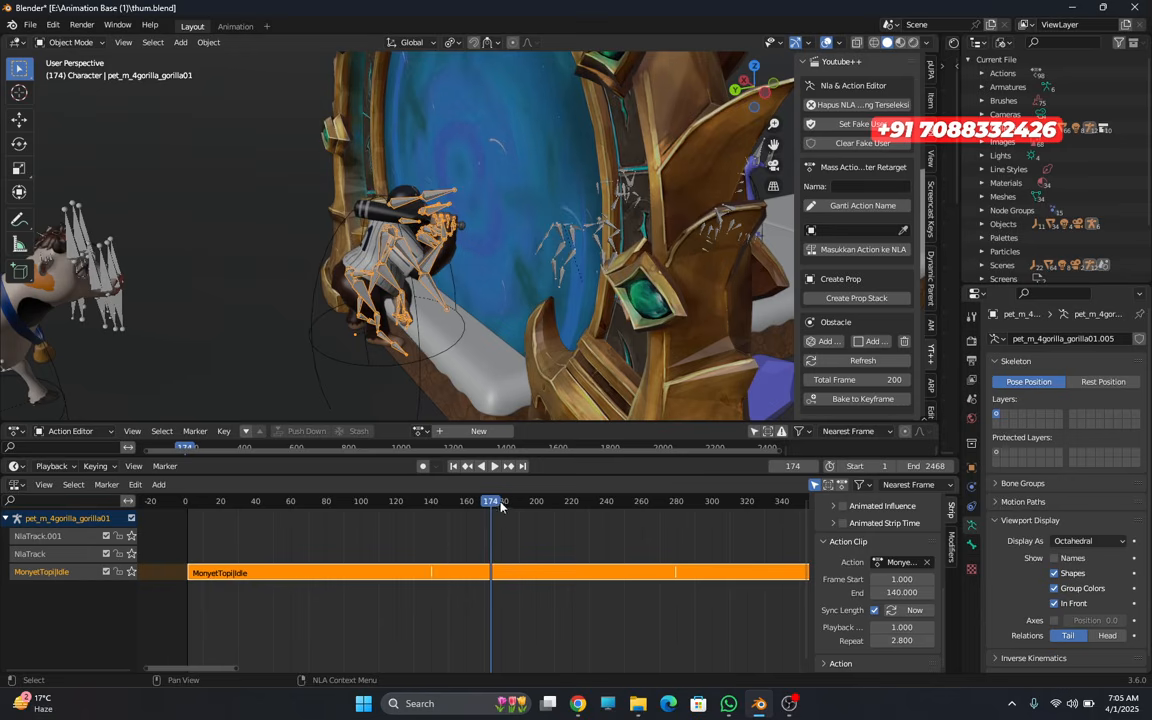
- Make the empty track directly above the idle strip active and turn on the Screencast Keys display
click(51, 557)
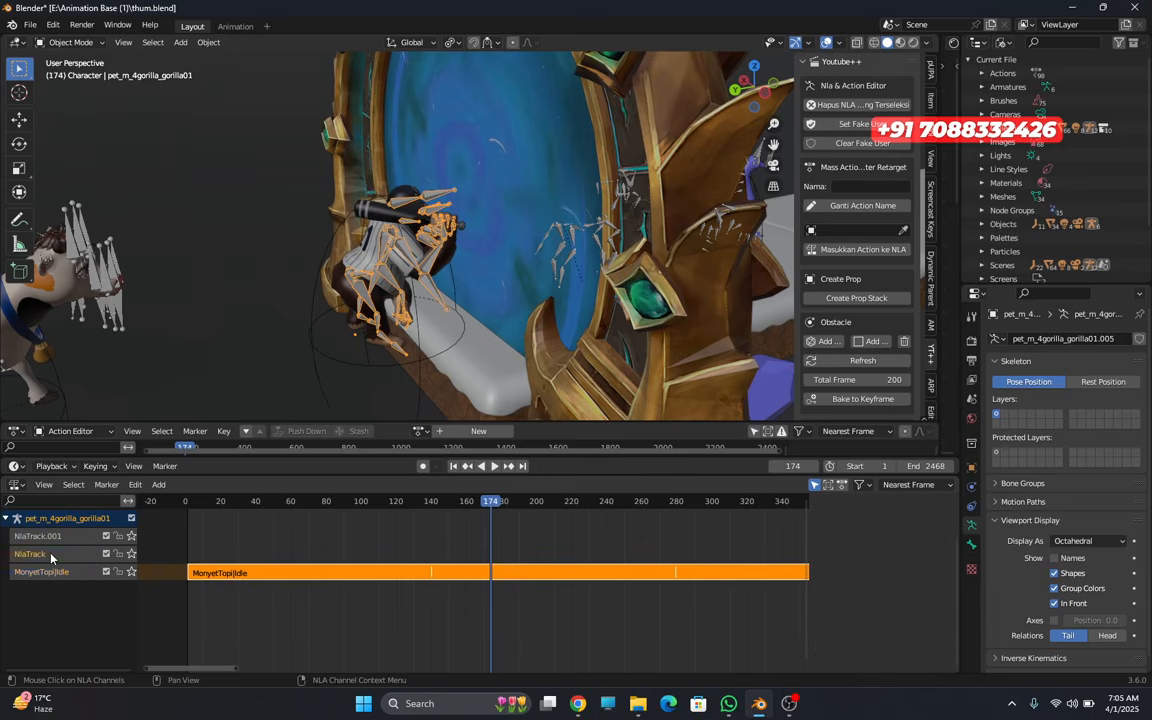
middle_drag(669, 566, 620, 563)
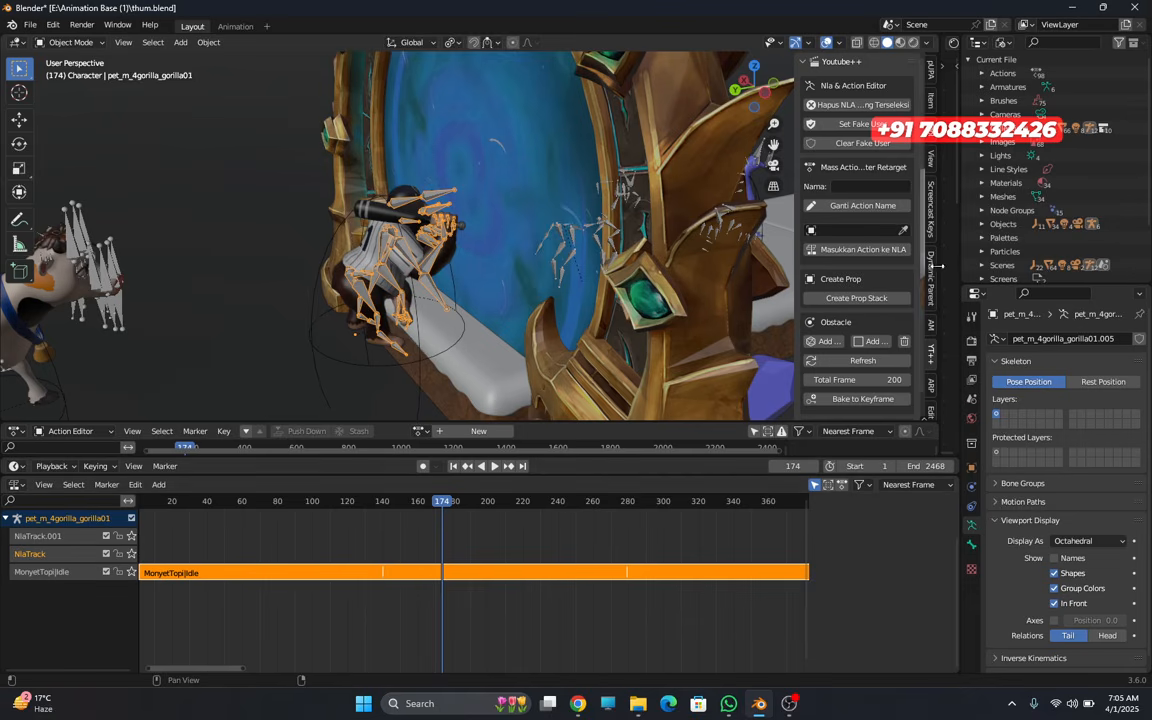
click(931, 217)
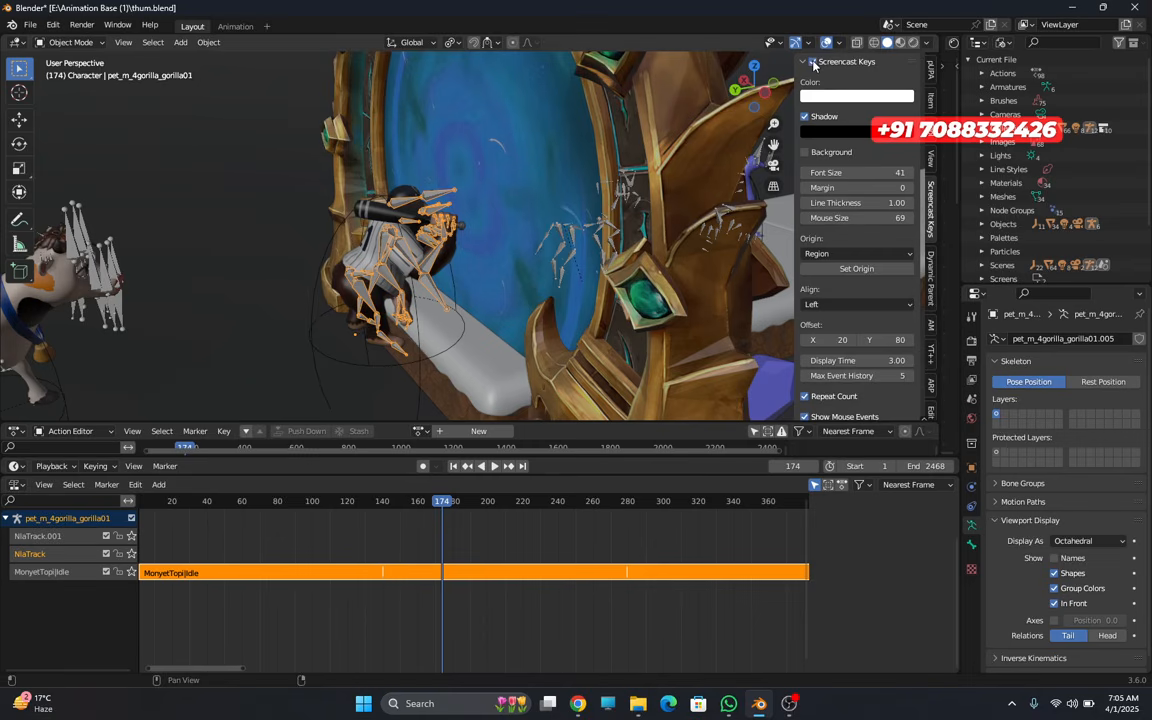
key(n)
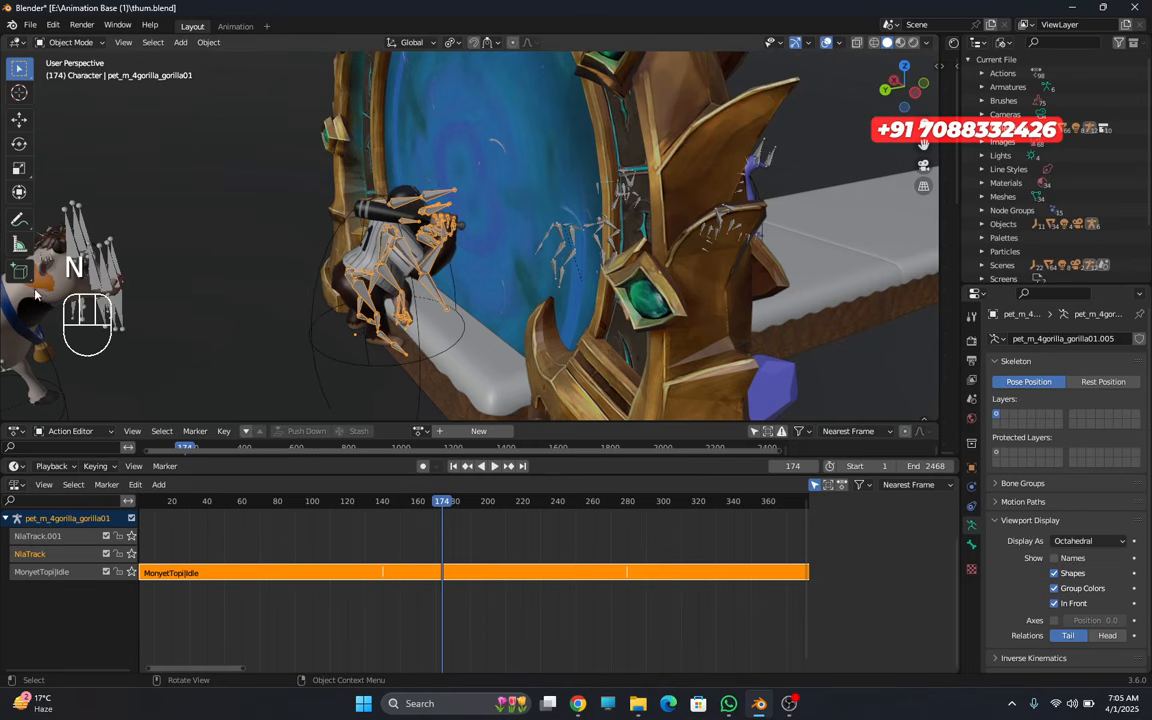
- Add a MonyetTopi|Run action strip at frame 174 on the track above the gorilla's idle strip
drag(443, 506, 443, 509)
middle_drag(411, 301, 409, 300)
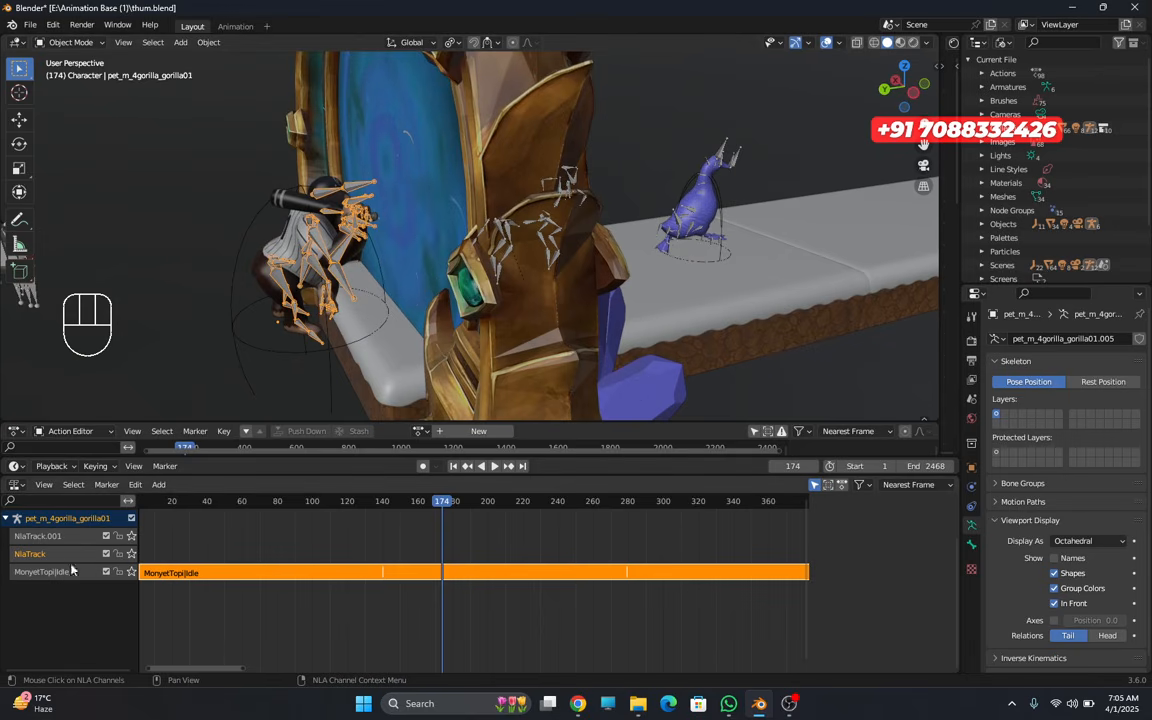
key(shift+a)
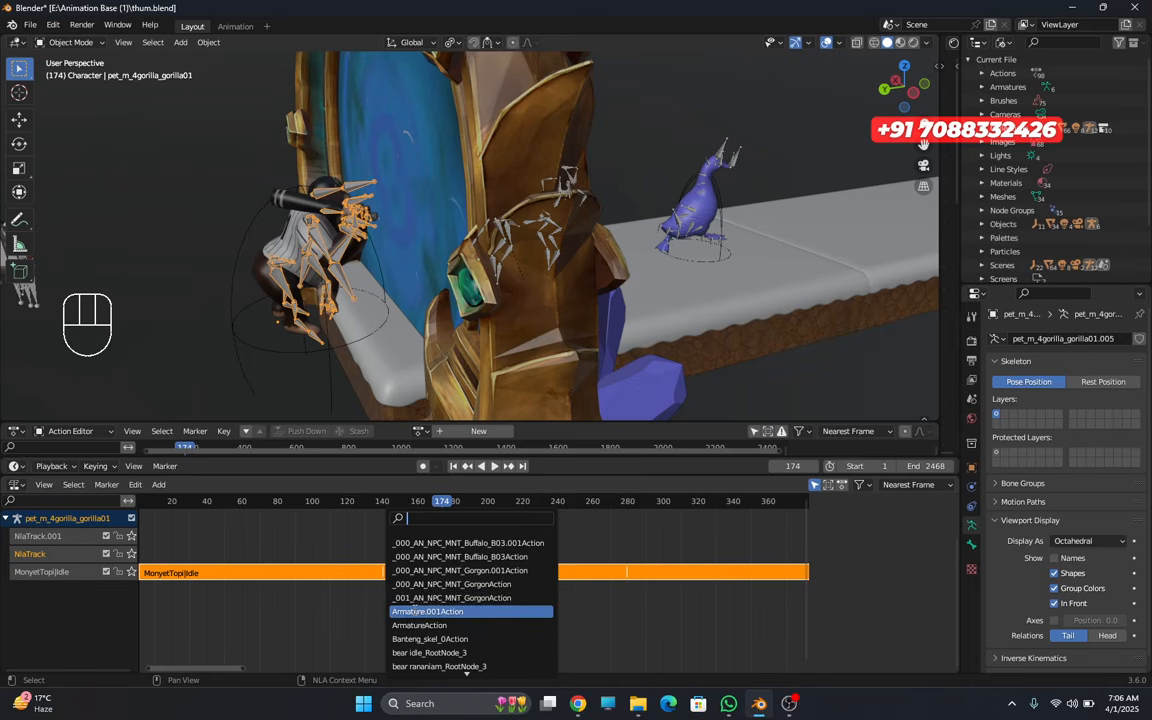
text(moyet)
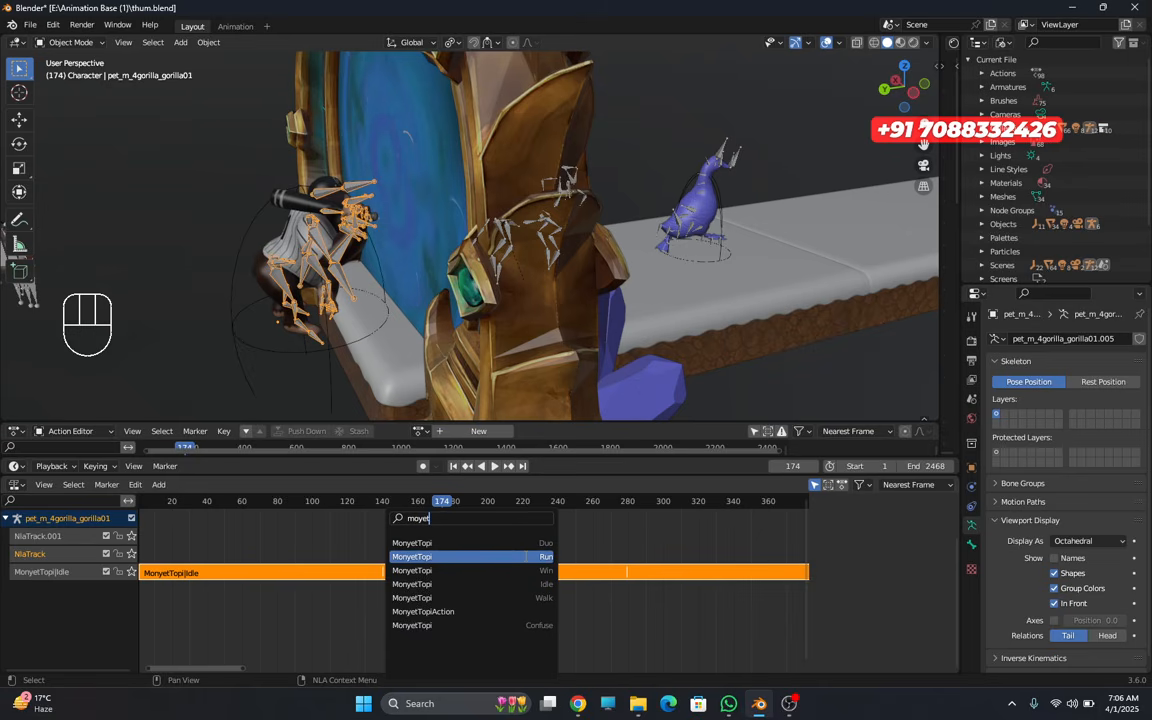
click(470, 556)
key(n)
click(458, 556)
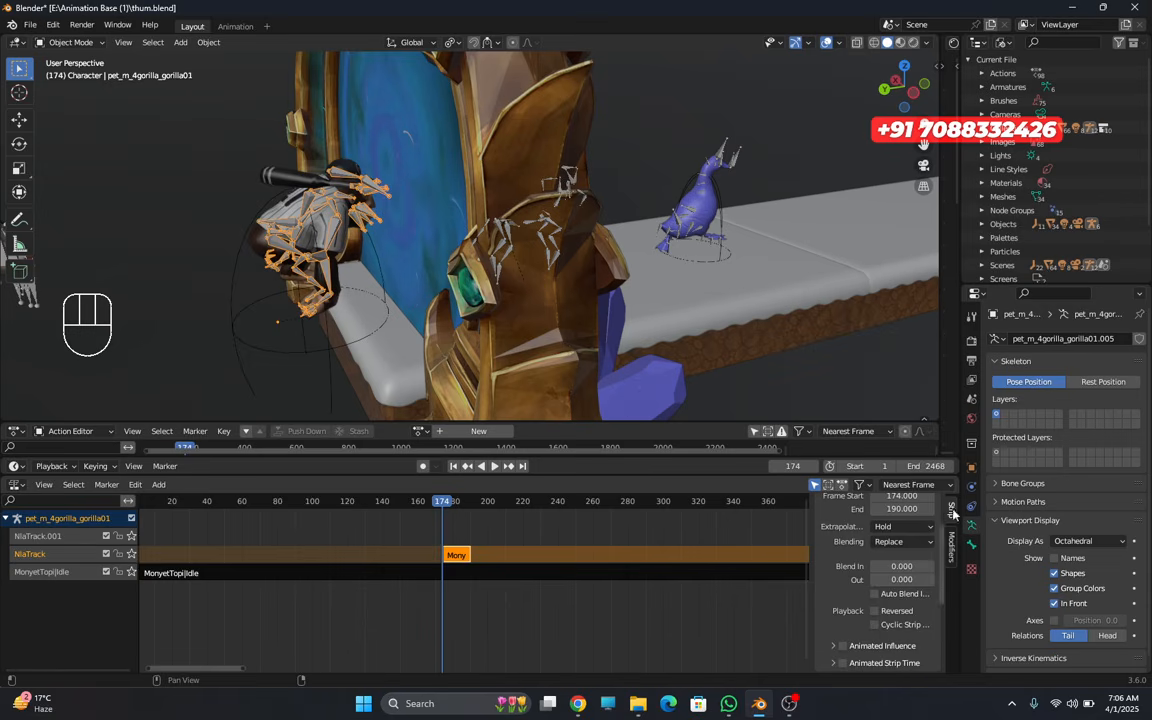
- Set the MonyetTopi|Run strip's extrapolation to Nothing and both its Blend In and Blend Out to 7.2
click(905, 527)
click(890, 542)
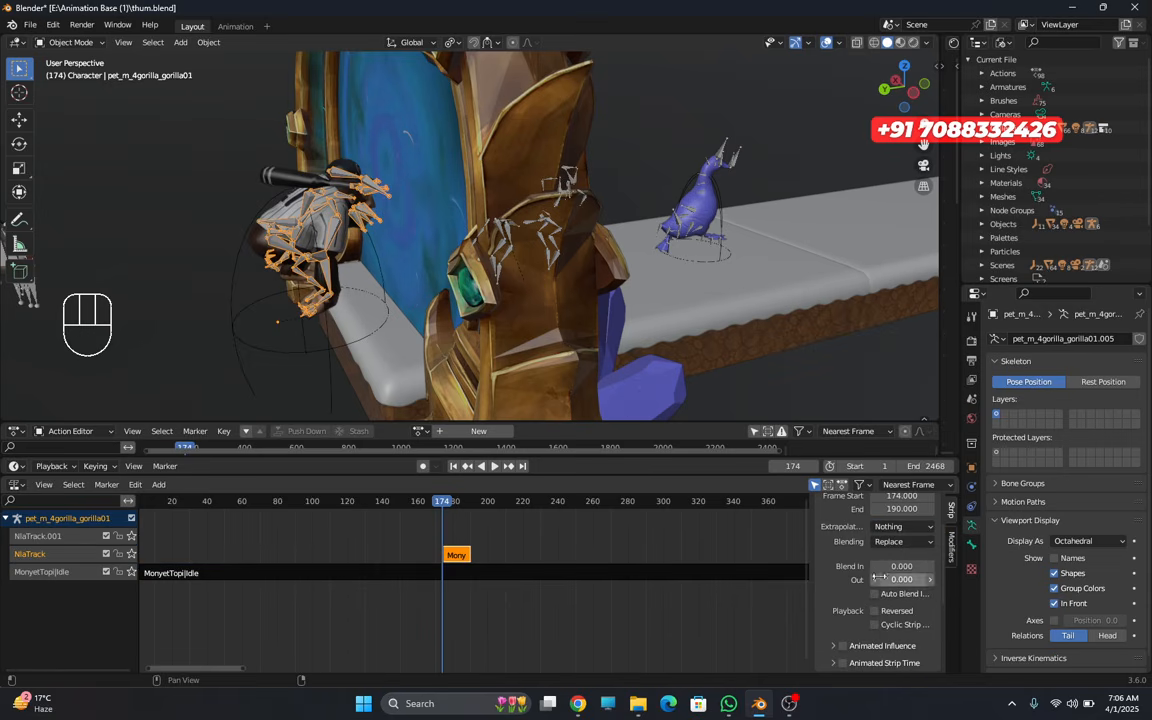
click(906, 566)
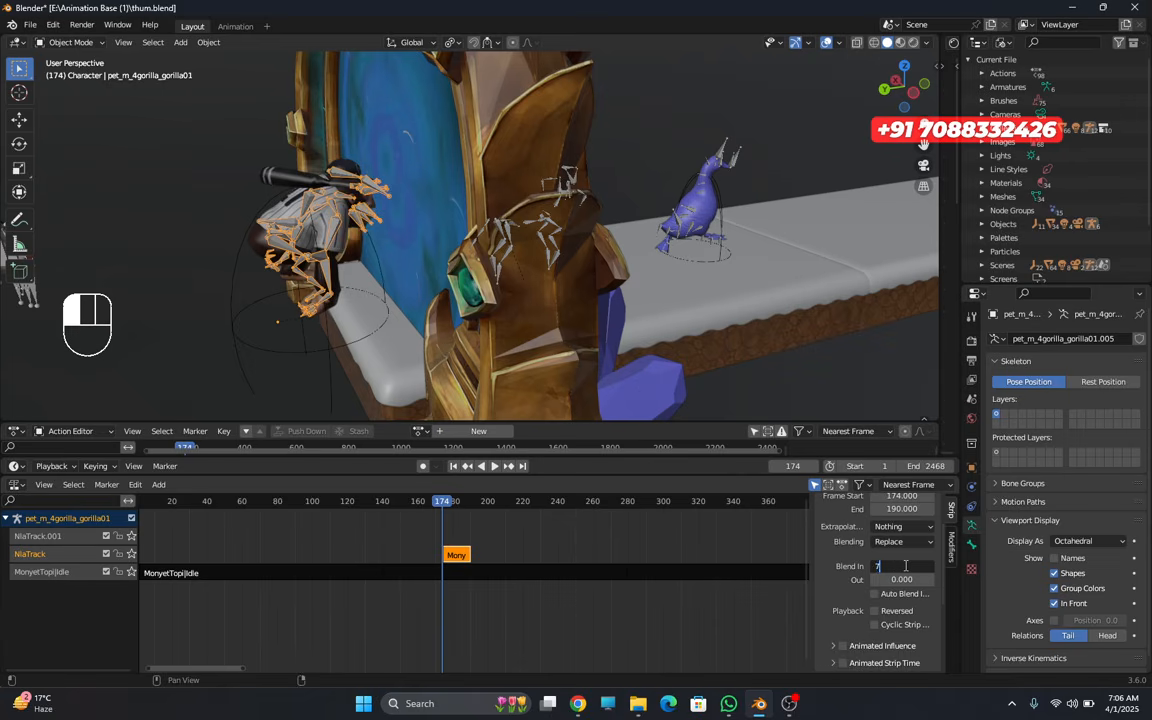
key(Return)
drag(903, 566, 901, 580)
key(Return)
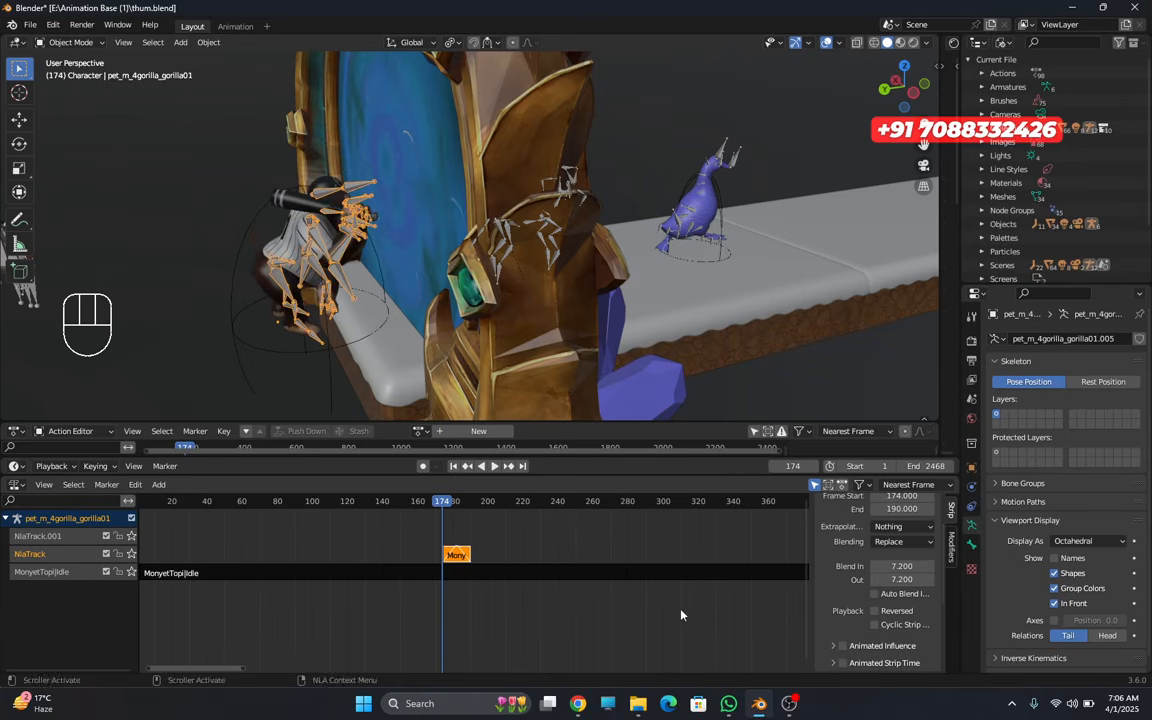
- Set the repeat count of the gorilla's MonyetTopi|Run strip to 7.9
scroll(905, 620, down, 4)
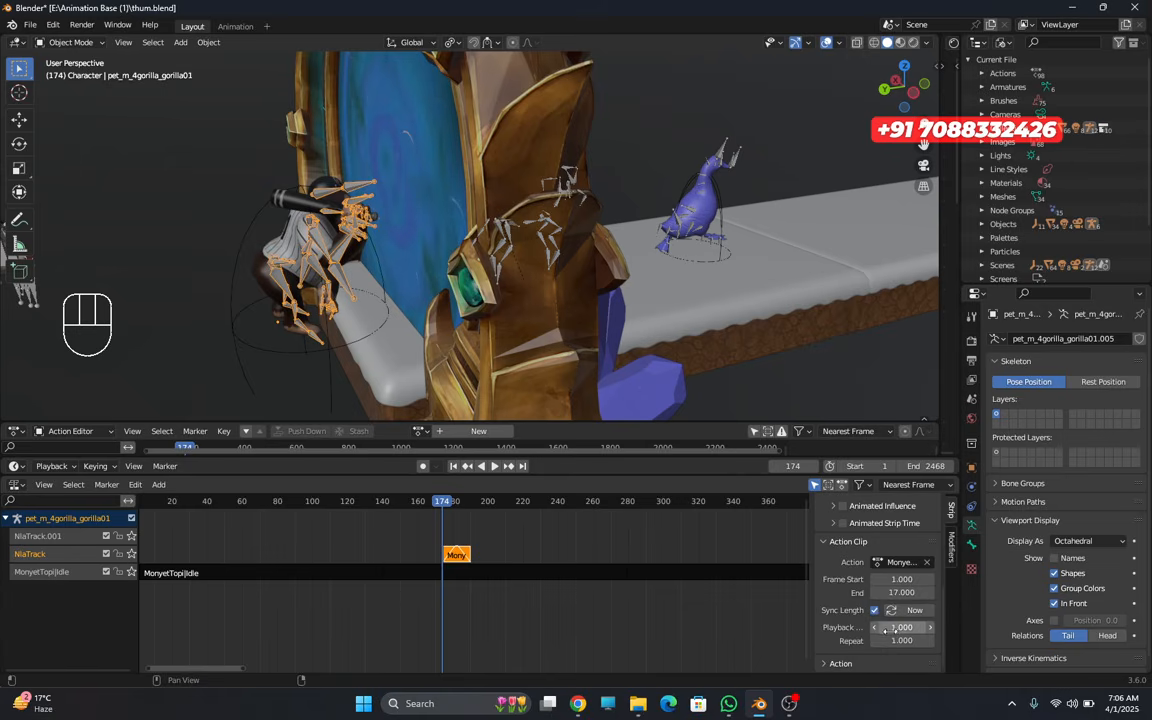
drag(902, 640, 975, 640)
scroll(607, 633, down, 3)
middle_drag(571, 636, 430, 600)
scroll(500, 632, down, 4)
- Scrub past the end of the run strip to frame 313 and examine the gorilla's pose on the walkway up close
drag(308, 502, 388, 499)
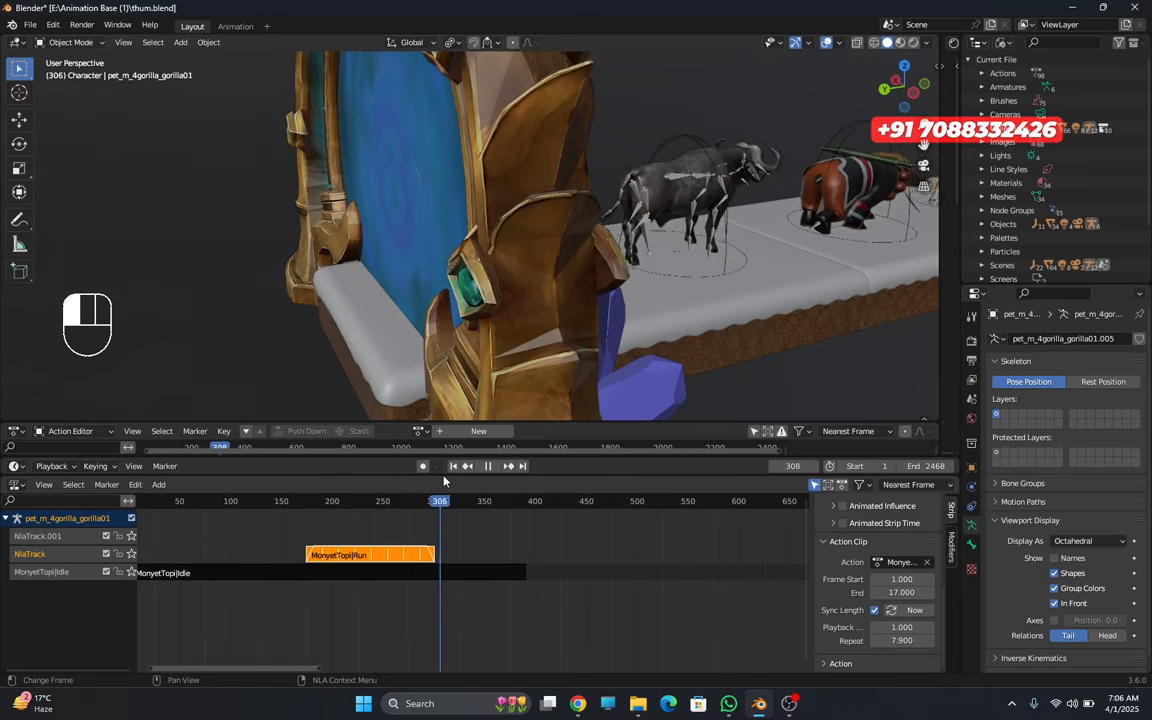
drag(451, 475, 447, 478)
shift+middle_drag(740, 285, 420, 366)
middle_drag(615, 368, 596, 330)
scroll(600, 348, up, 4)
scroll(592, 332, up, 2)
shift+middle_drag(590, 328, 572, 338)
middle_drag(563, 336, 480, 358)
- Increase the repeat count of the gorilla's MonyetTopi|Run strip to 8.9
scroll(527, 535, up, 2)
scroll(386, 571, up, 2)
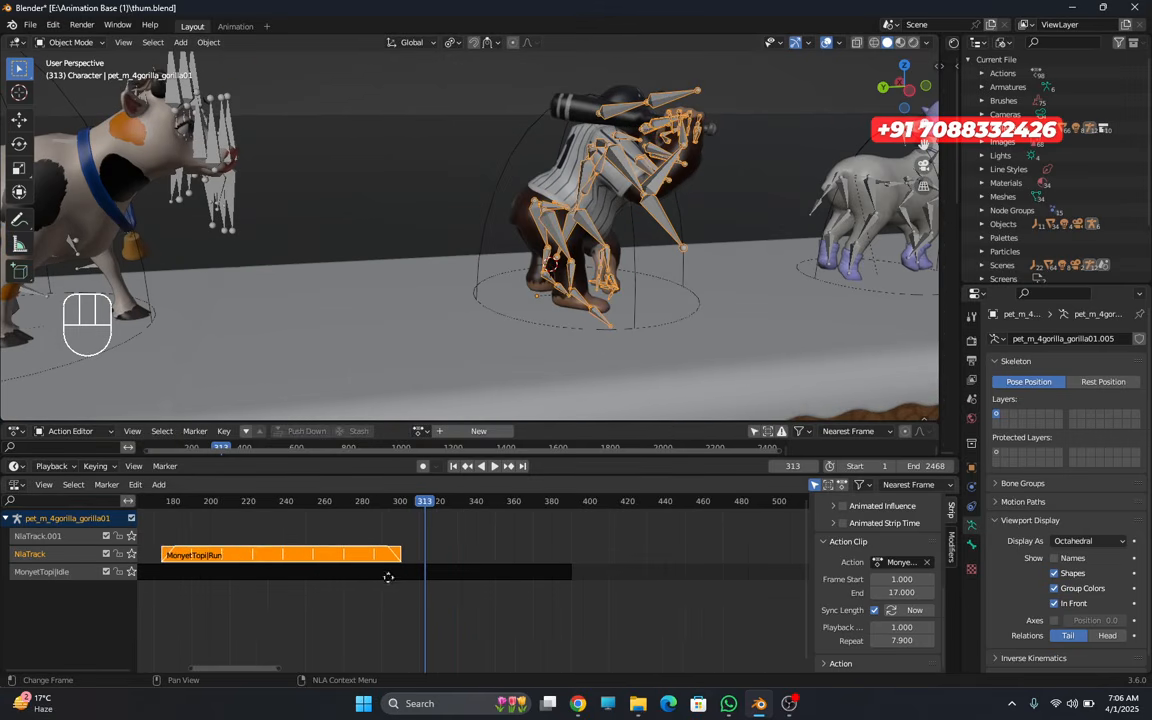
scroll(419, 571, up, 2)
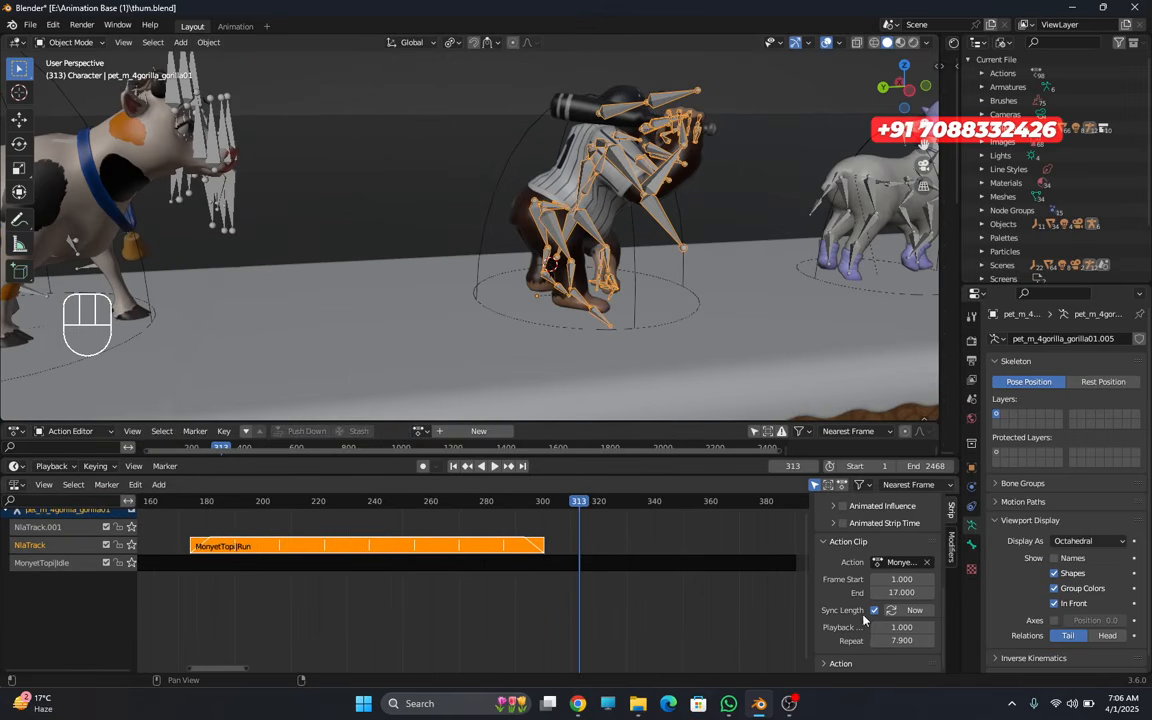
click(930, 641)
click(930, 641)
click(930, 641)
click(930, 641)
click(930, 641)
click(930, 641)
click(930, 641)
click(930, 641)
click(930, 641)
click(930, 641)
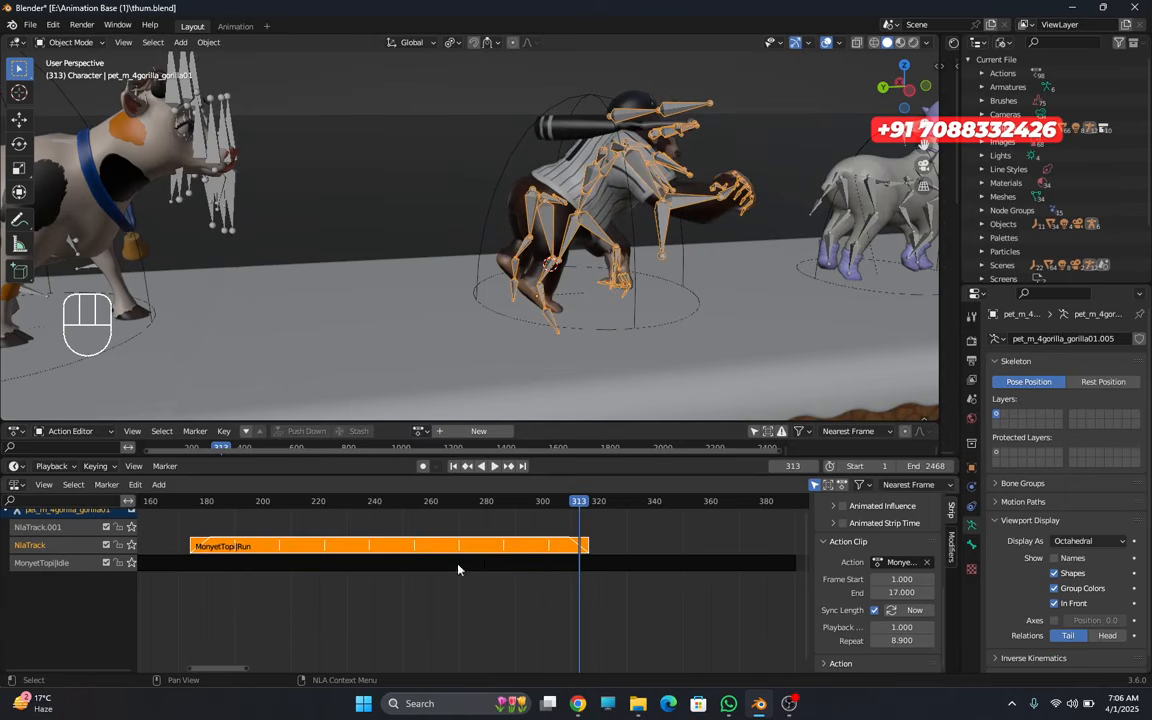
- Replay the gorilla's run from the start of its run strip to frame 317 with viewport overlays hidden
drag(575, 505, 168, 477)
shift+middle_drag(168, 477, 470, 237)
key(space)
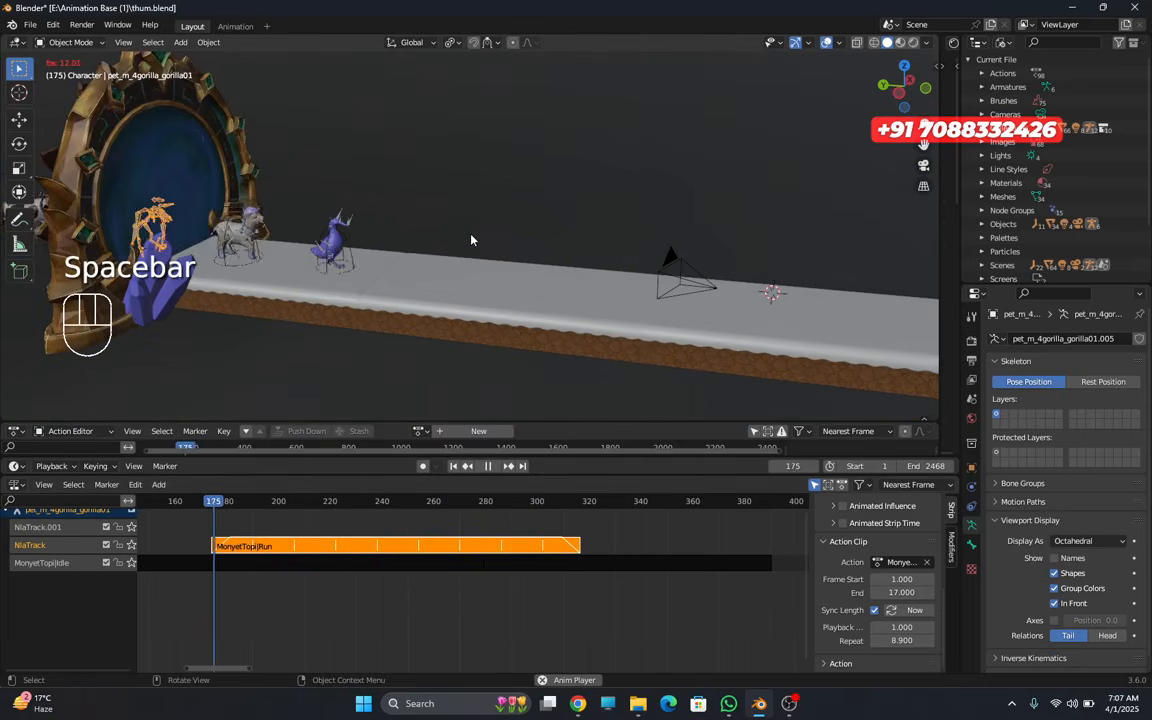
key(space)
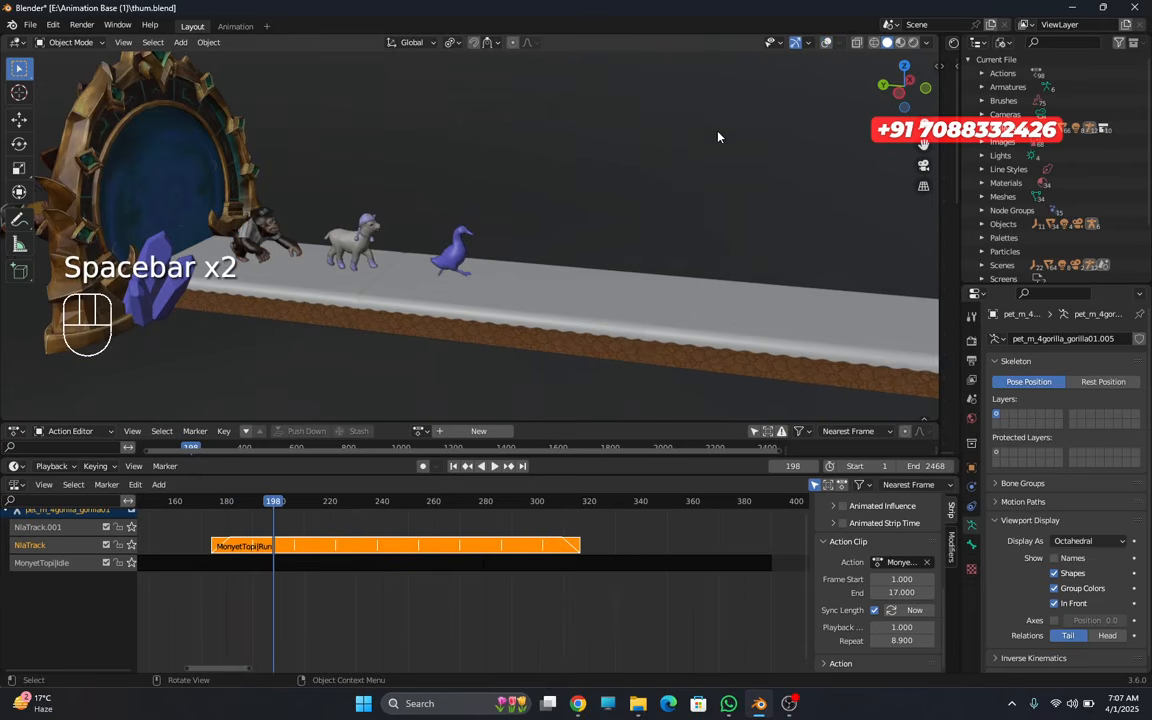
key(space)
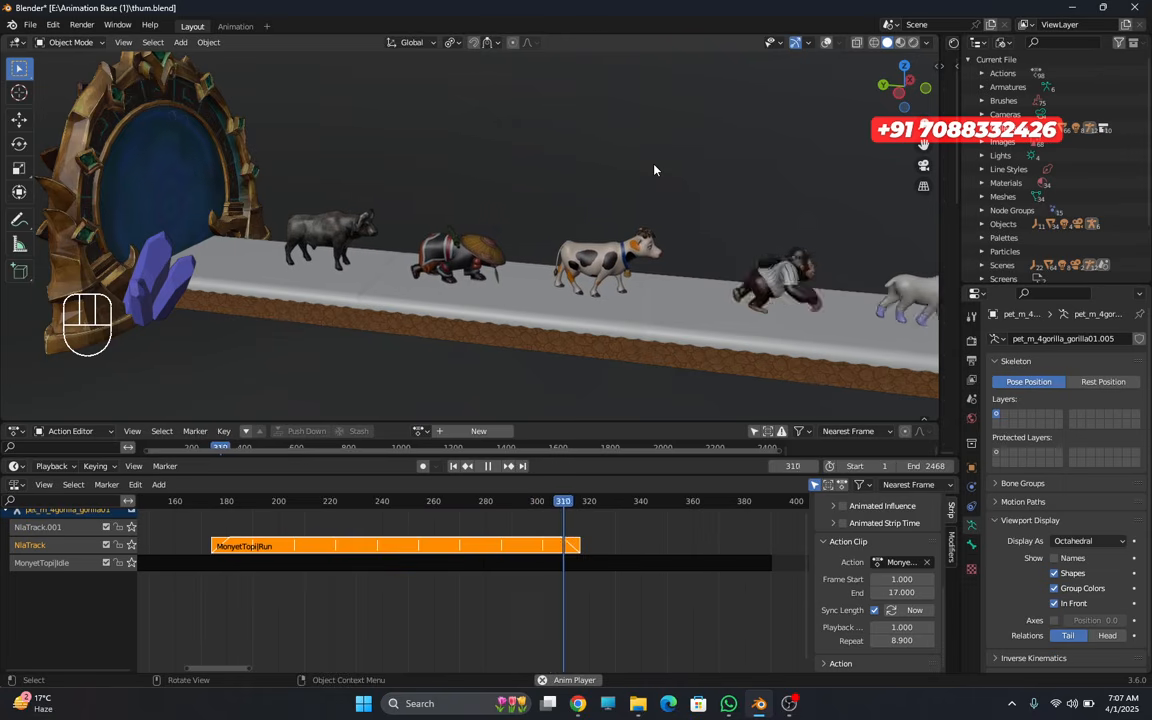
key(space)
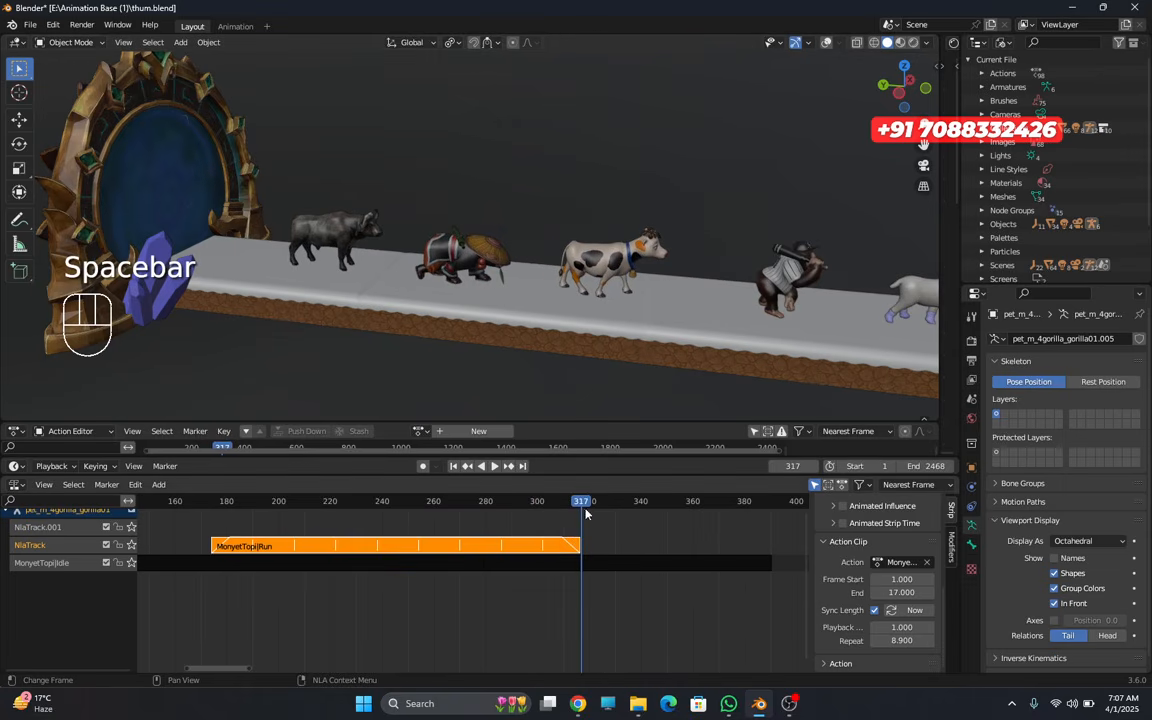
click(481, 466)
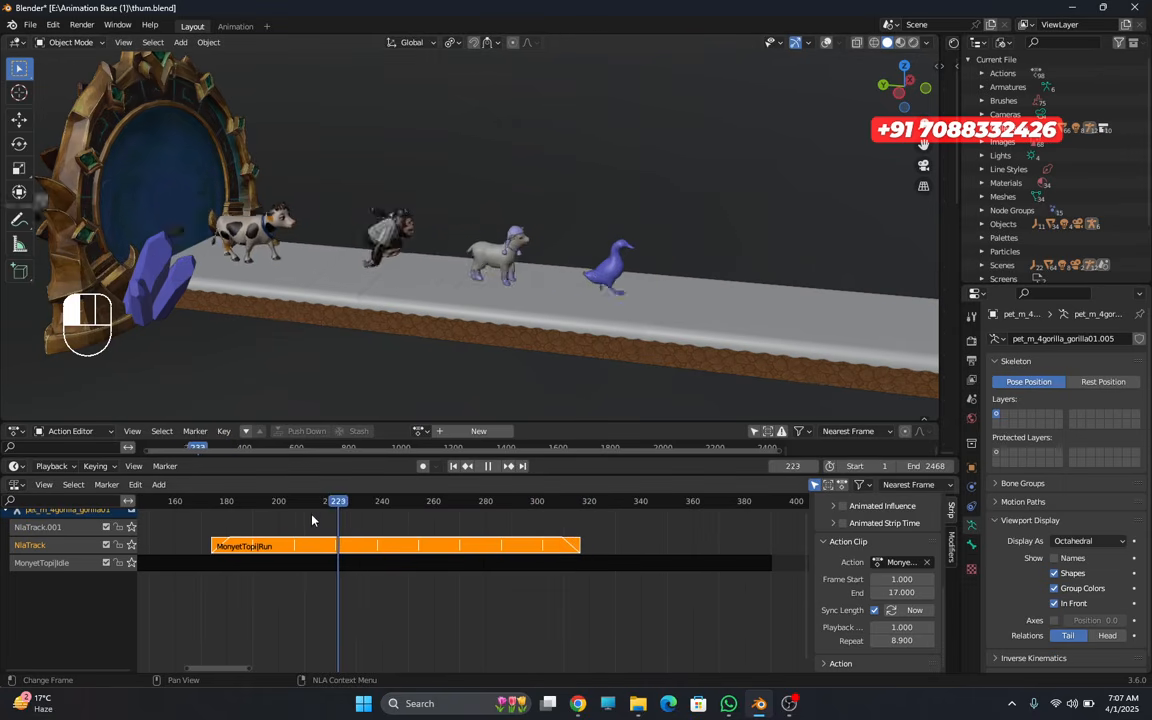
- At frame 195, select the CuteCow armature in front of the portal and enable In Front in its viewport display settings
click(268, 497)
middle_drag(209, 332, 515, 300)
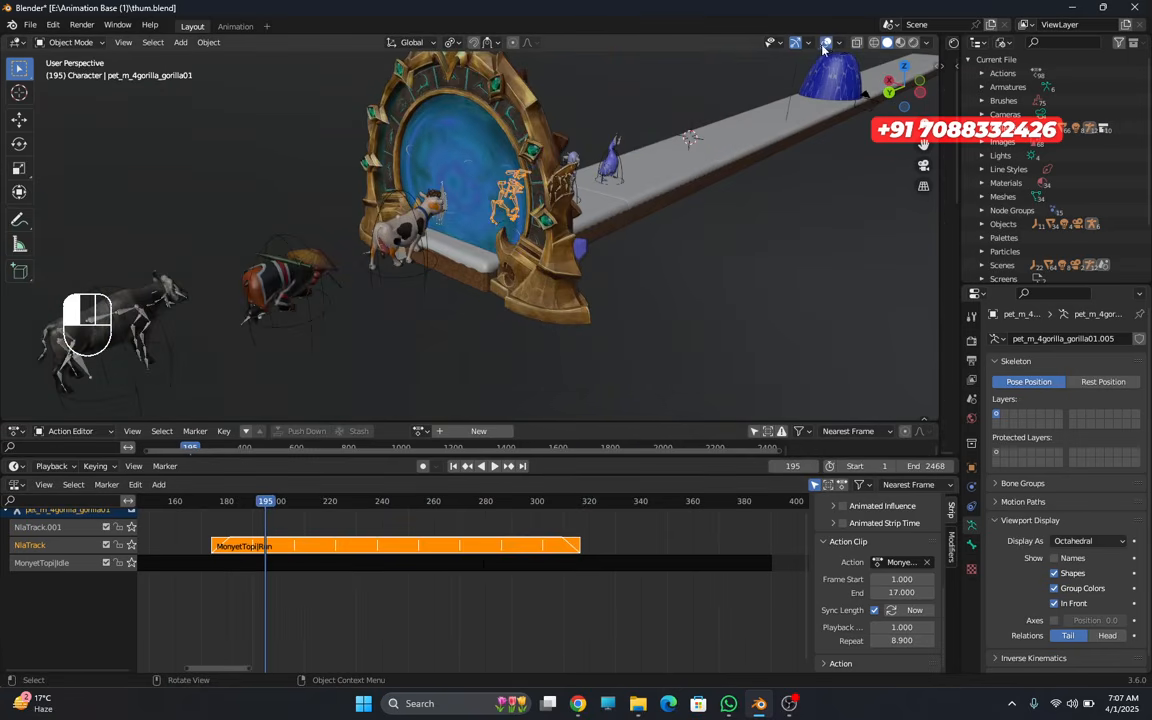
scroll(502, 242, up, 5)
click(502, 242)
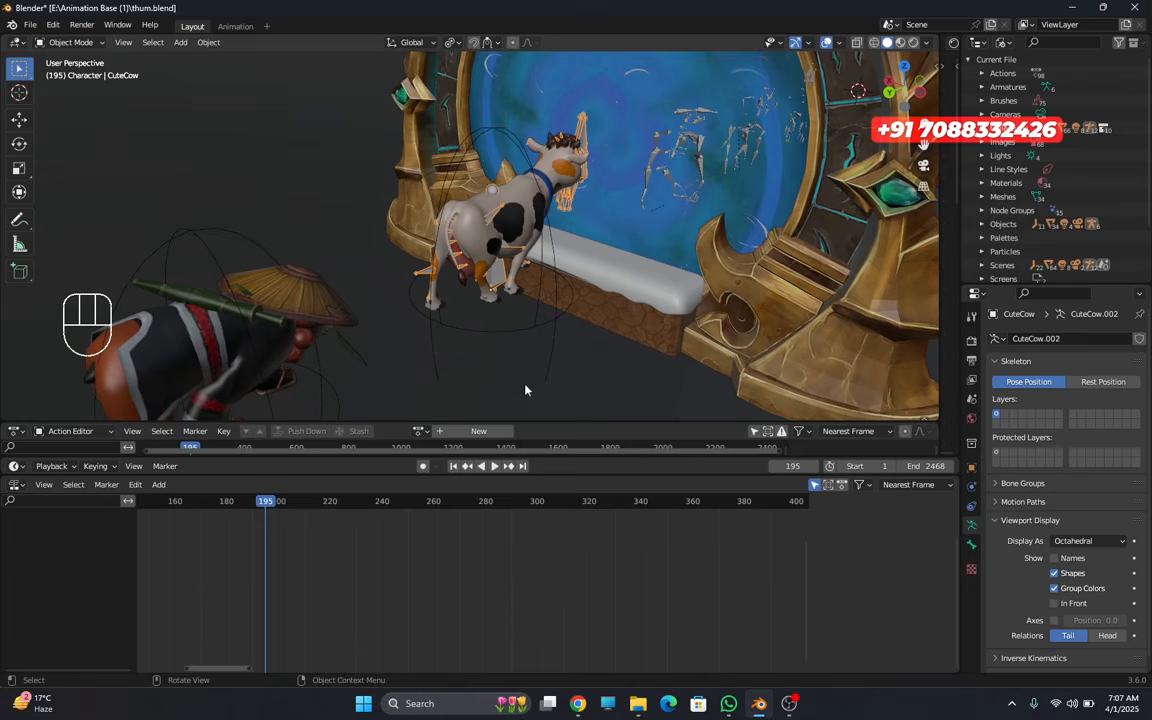
click(1054, 603)
- Assign the CowV2|Idle 1 action to CuteCow as an NLA strip and add two empty tracks above it
middle_drag(531, 222, 470, 250)
click(417, 431)
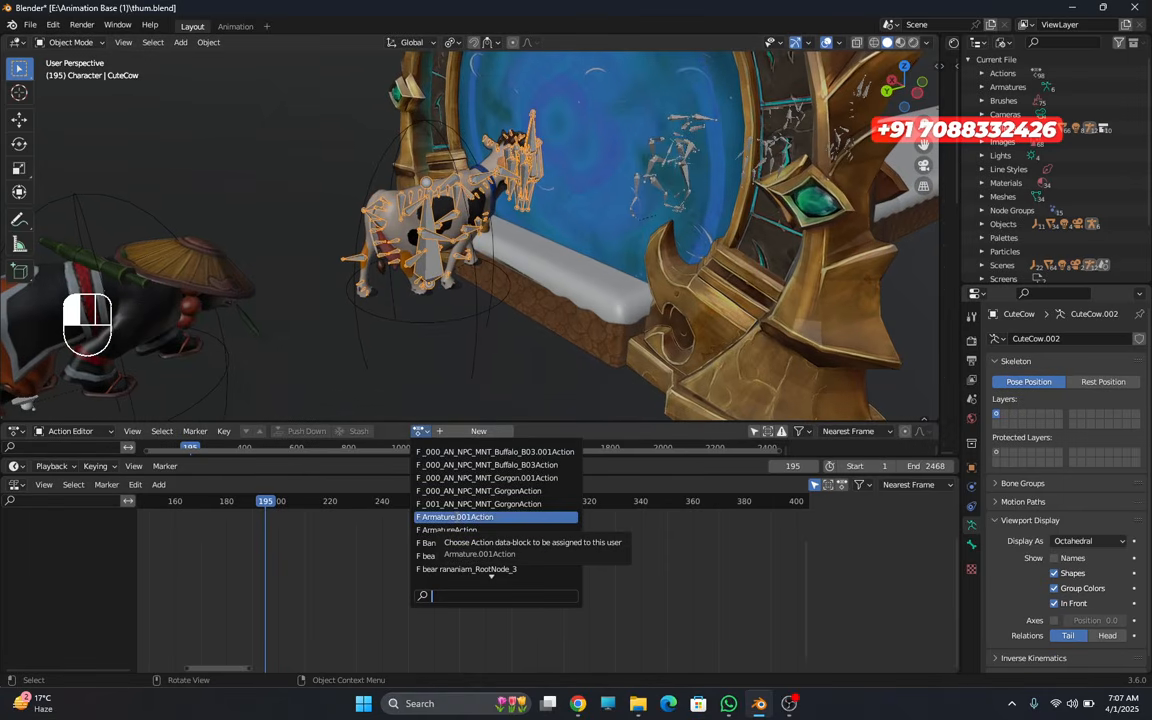
text(cow)
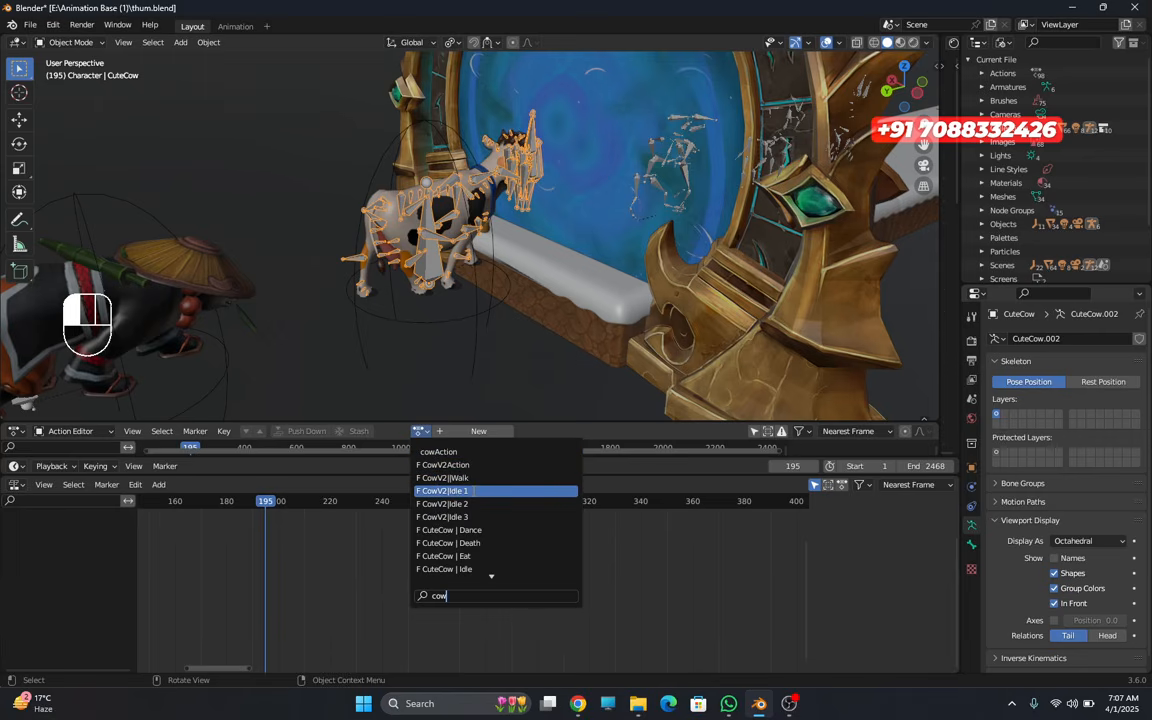
click(468, 491)
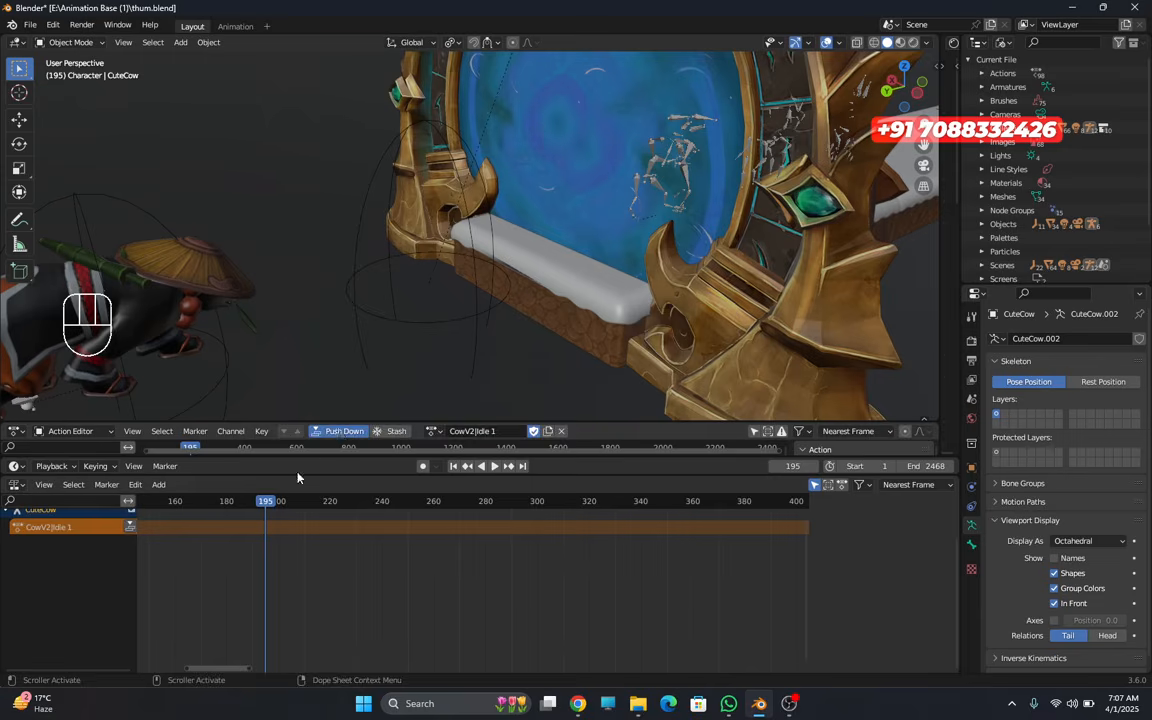
click(344, 431)
key(shift+a)
key(shift+a)
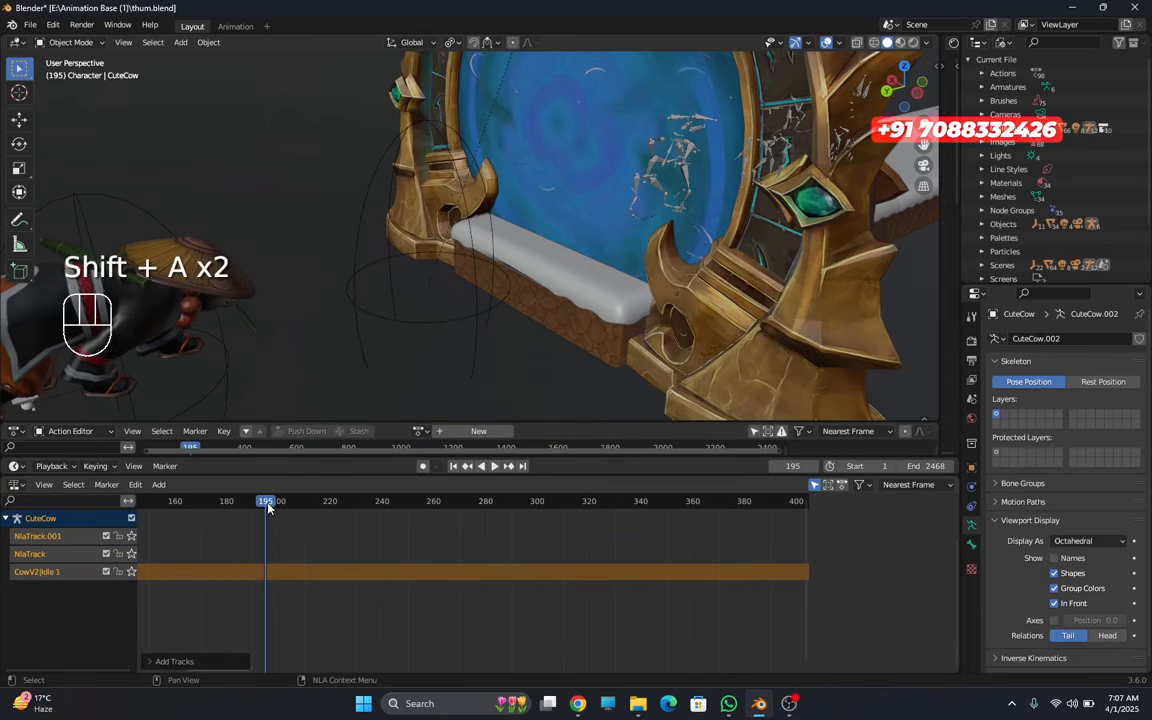
- Set the repeat count of the CowV2|Idle 1 strip to 4.2
scroll(250, 550, down, 3)
click(258, 572)
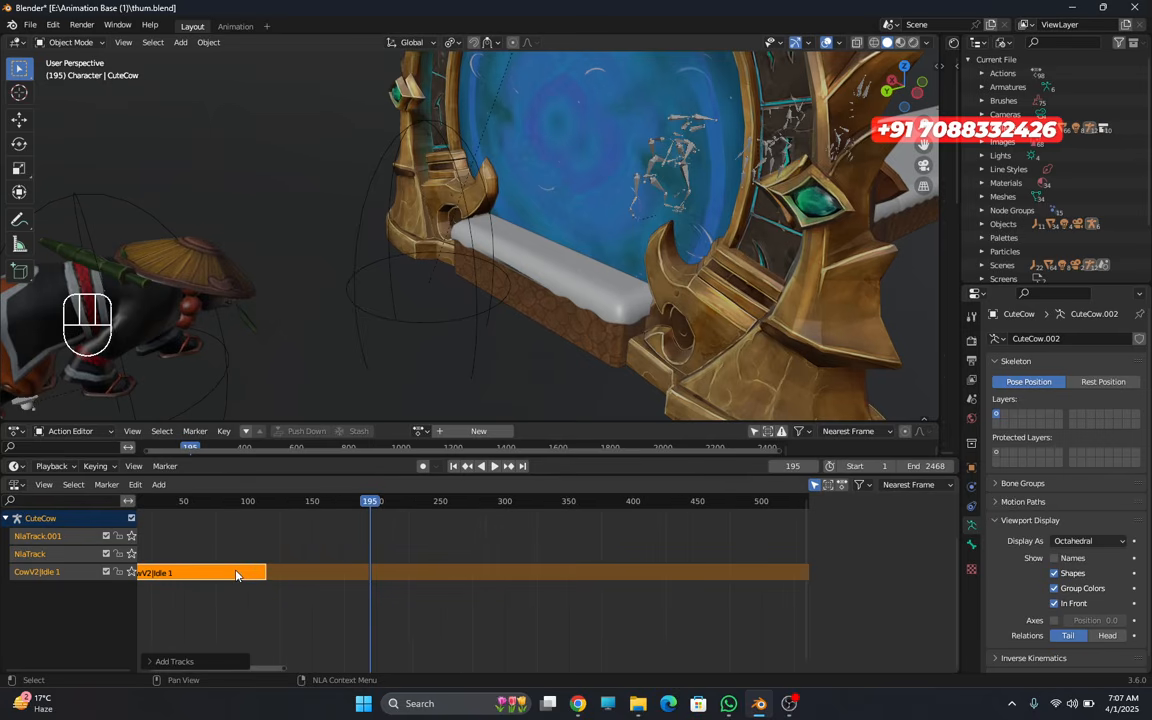
key(n)
scroll(895, 620, down, 4)
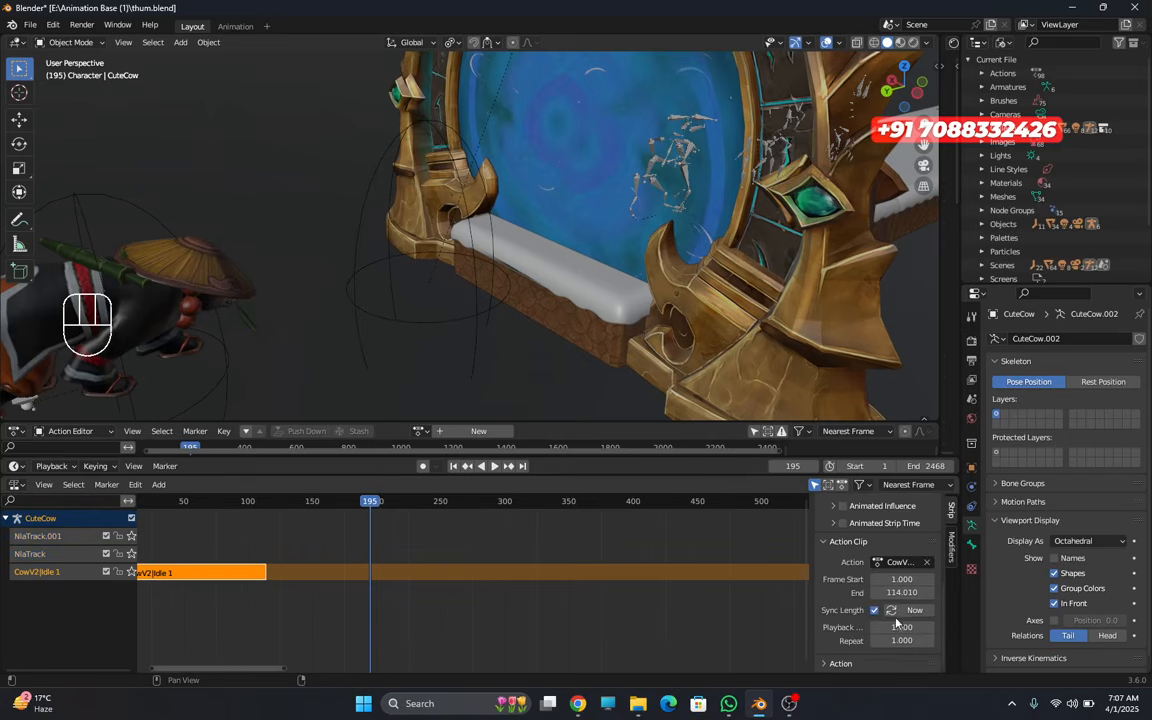
drag(903, 641, 966, 641)
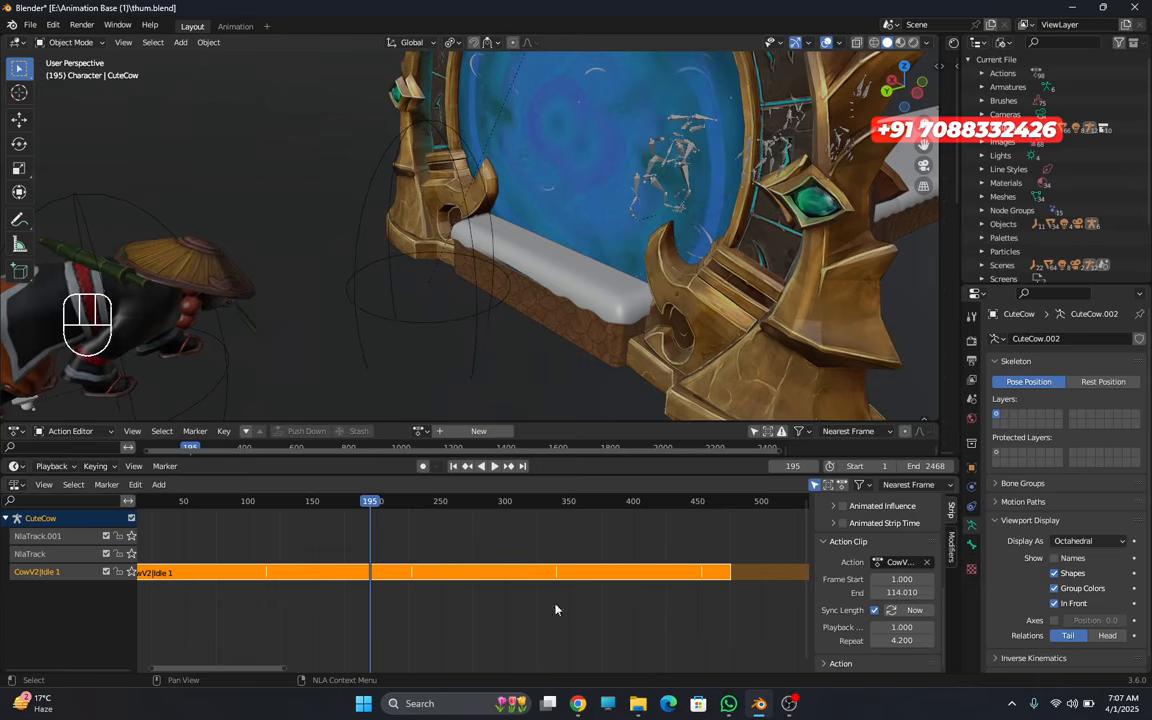
click(46, 557)
key(shift+a)
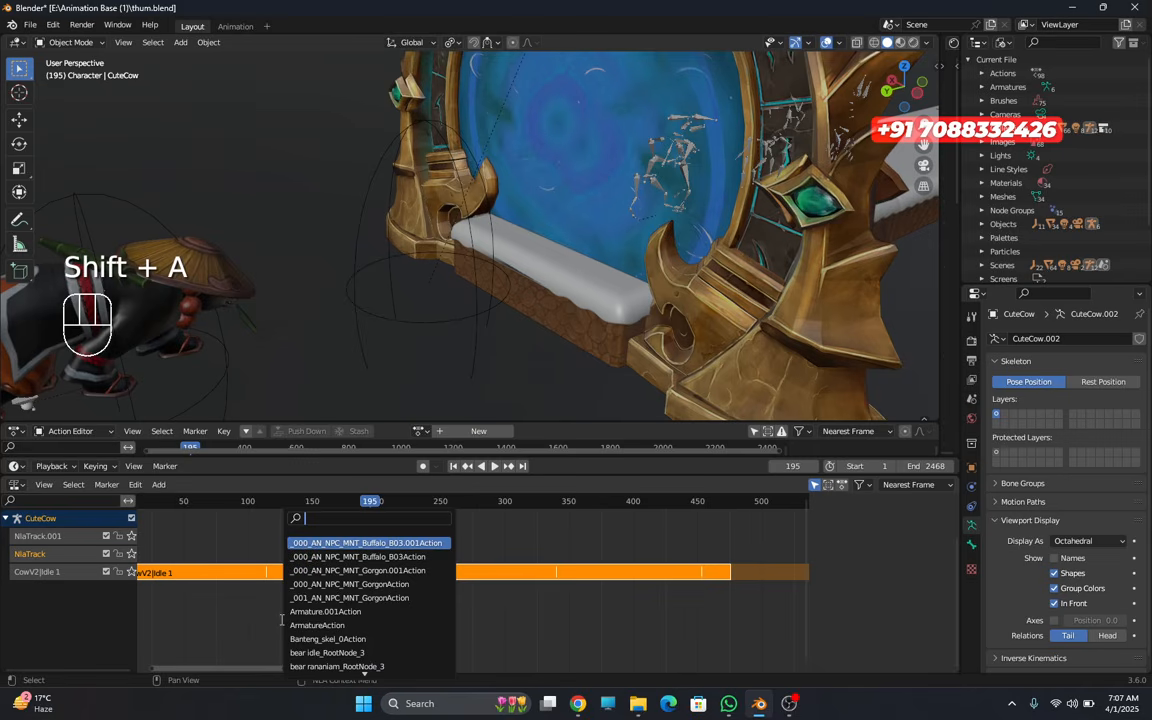
click(532, 575)
- Search the scene around the portal, walkway and distant surroundings for the cow
scroll(352, 260, down, 3)
scroll(352, 260, down, 6)
shift+middle_drag(441, 270, 380, 370)
middle_drag(476, 378, 444, 338)
shift+middle_drag(526, 330, 606, 395)
scroll(506, 393, down, 1)
shift+middle_drag(606, 395, 496, 348)
scroll(552, 328, up, 3)
shift+middle_drag(496, 348, 653, 336)
scroll(555, 324, up, 5)
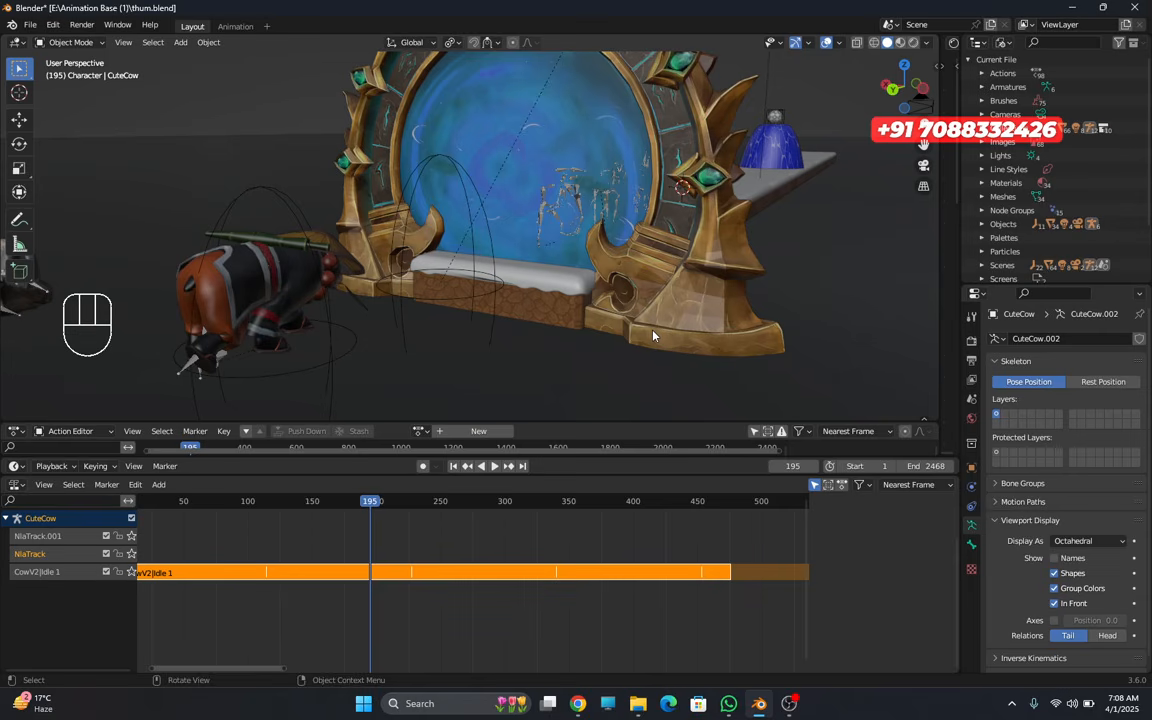
middle_drag(677, 297, 620, 300)
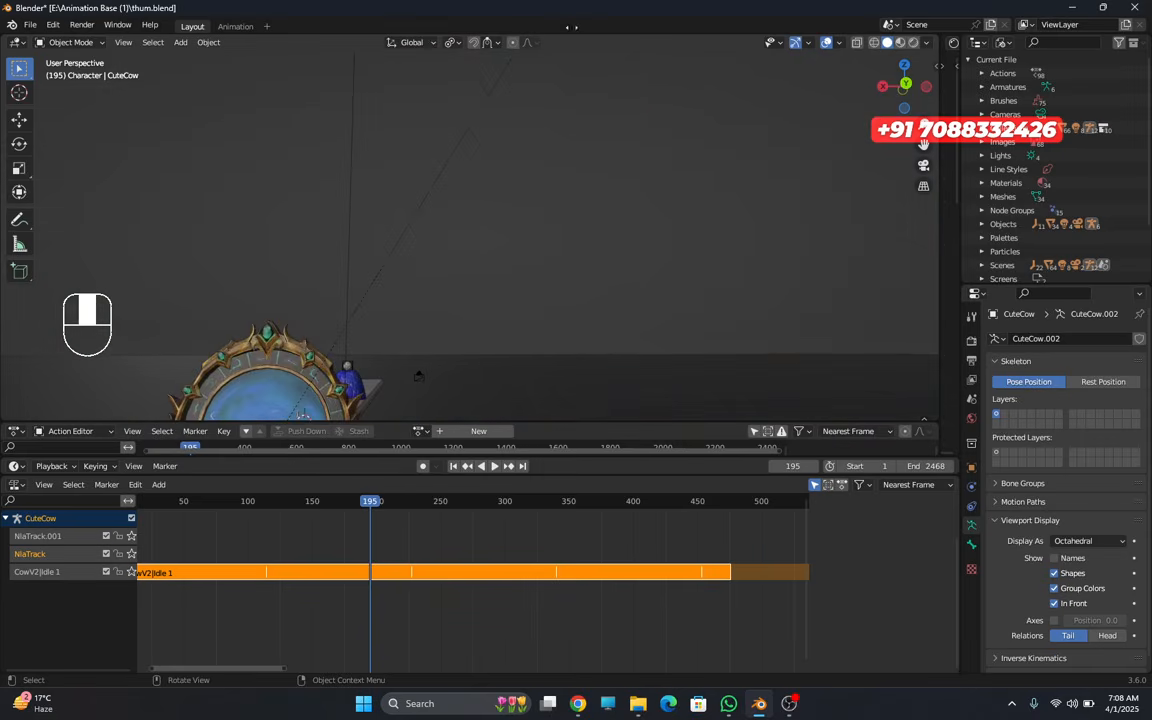
middle_drag(524, 151, 490, 165)
scroll(542, 228, up, 4)
scroll(543, 248, down, 3)
scroll(473, 555, down, 2)
shift+middle_drag(337, 303, 460, 175)
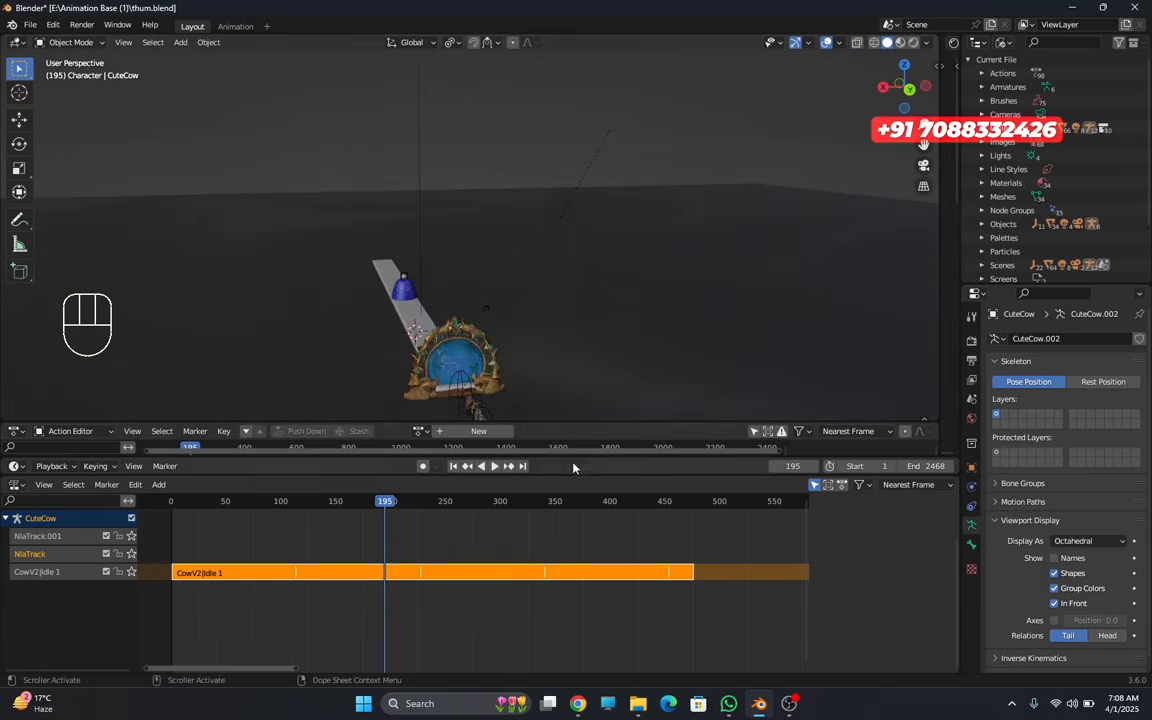
shift+middle_drag(557, 322, 570, 216)
- Undo the strip repeat, the added tracks and the idle action assignment on CuteCow, and return to the cow in front of the portal
key(ctrl+z)
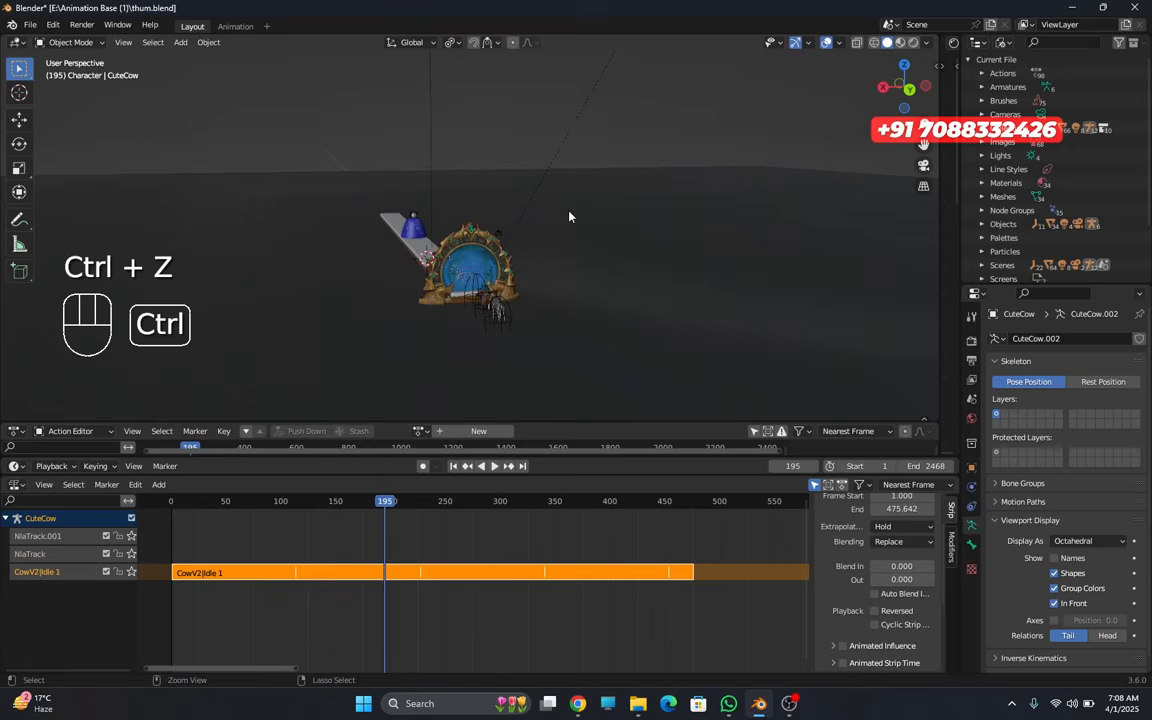
key(ctrl+z)
key(ctrl+z)
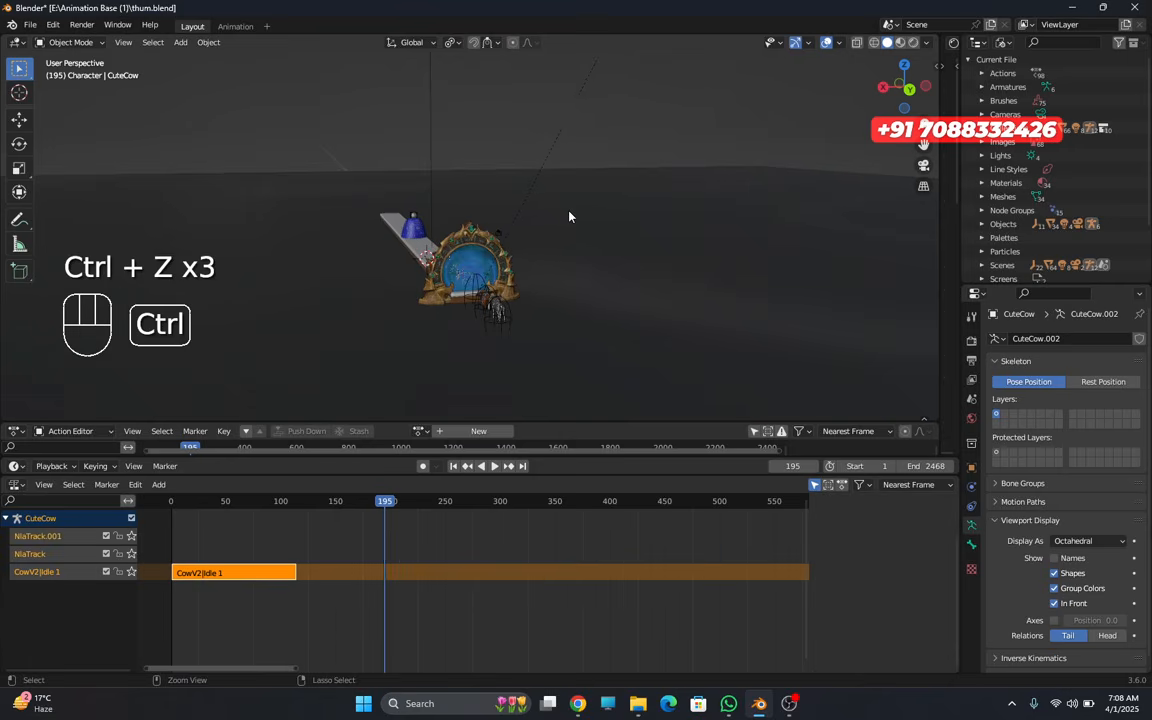
key(ctrl+z)
key(ctrl+z)
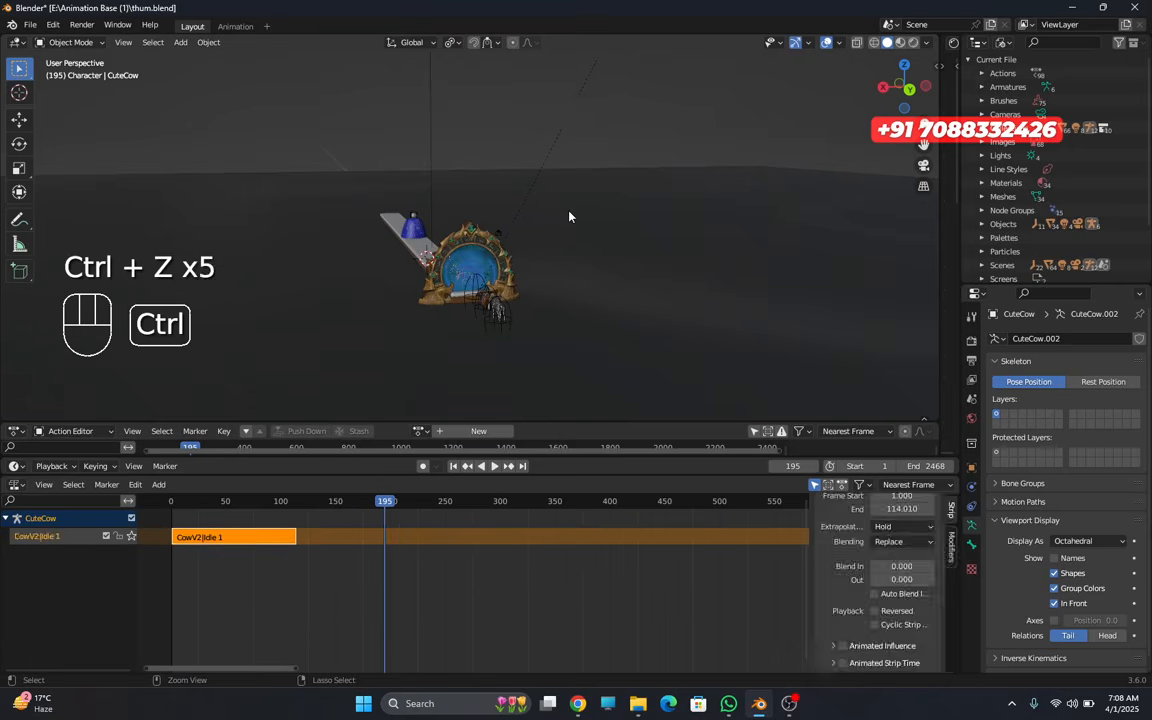
key(ctrl+z)
key(ctrl+z)
middle_drag(525, 212, 387, 280)
shift+middle_drag(387, 280, 936, 160)
shift+middle_drag(1060, 240, 1045, 186)
shift+middle_drag(668, 303, 470, 224)
scroll(387, 227, up, 3)
shift+middle_drag(470, 224, 640, 222)
middle_drag(640, 222, 745, 232)
shift+middle_drag(745, 232, 700, 244)
scroll(700, 244, up, 2)
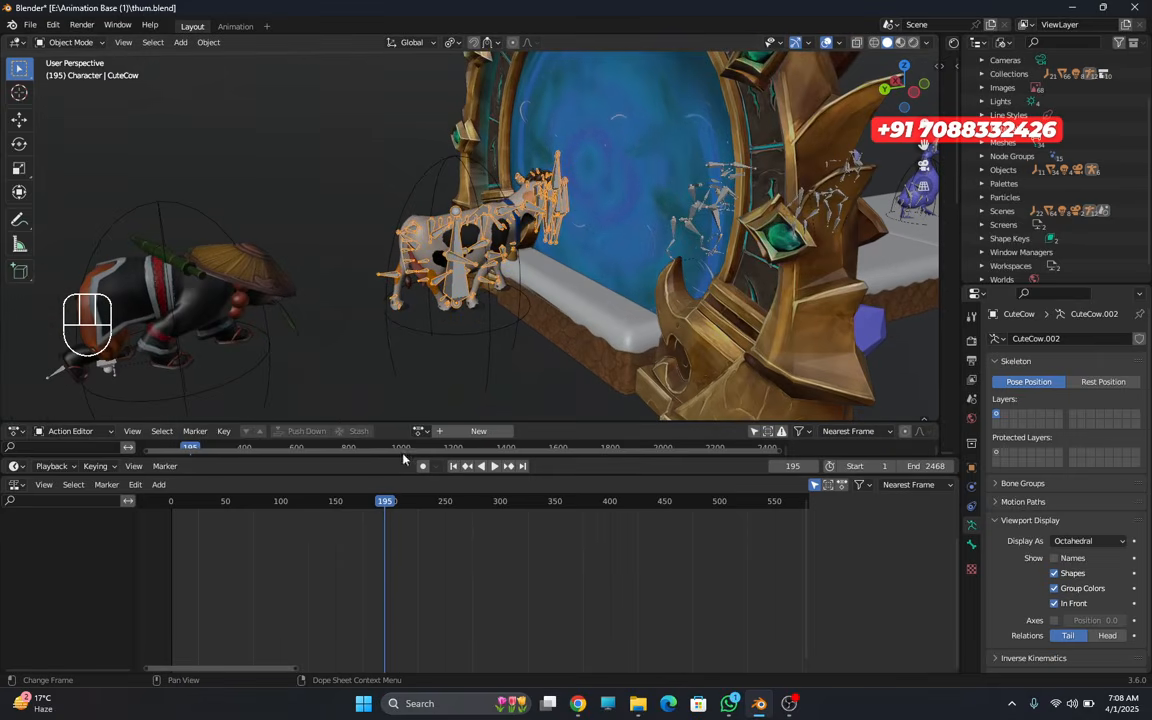
- Snap the 3D cursor to the selected CuteCow armature's origin between the cow's legs
click(419, 431)
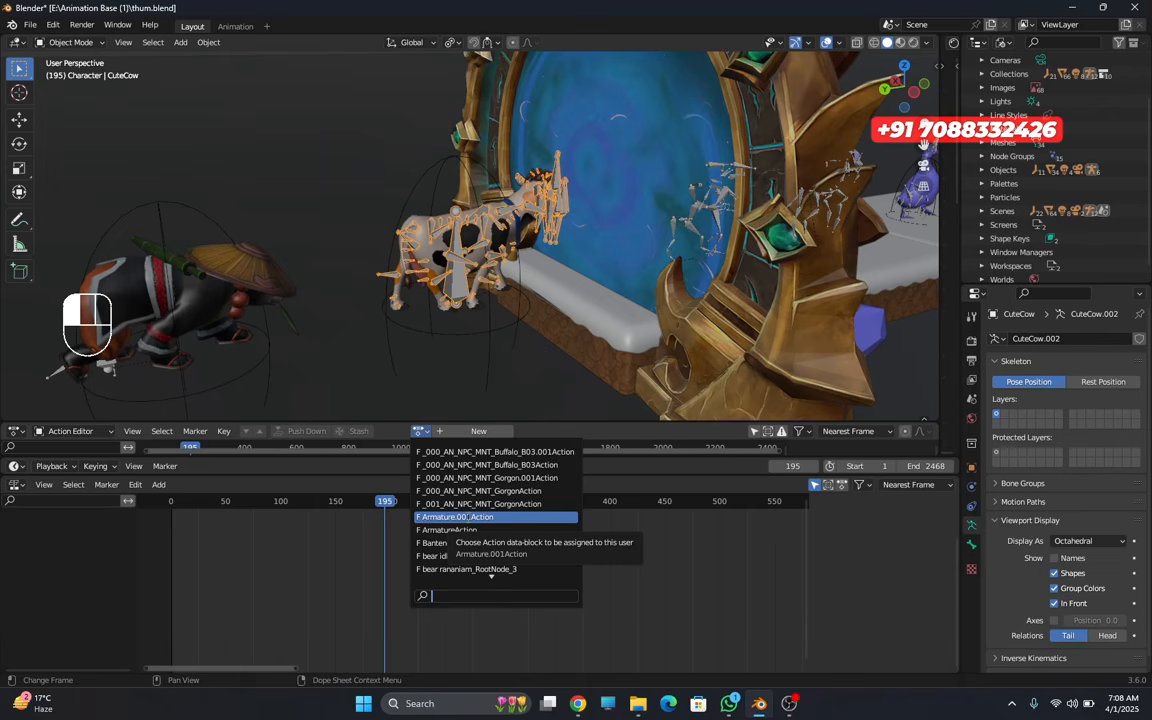
scroll(466, 370, down, 2)
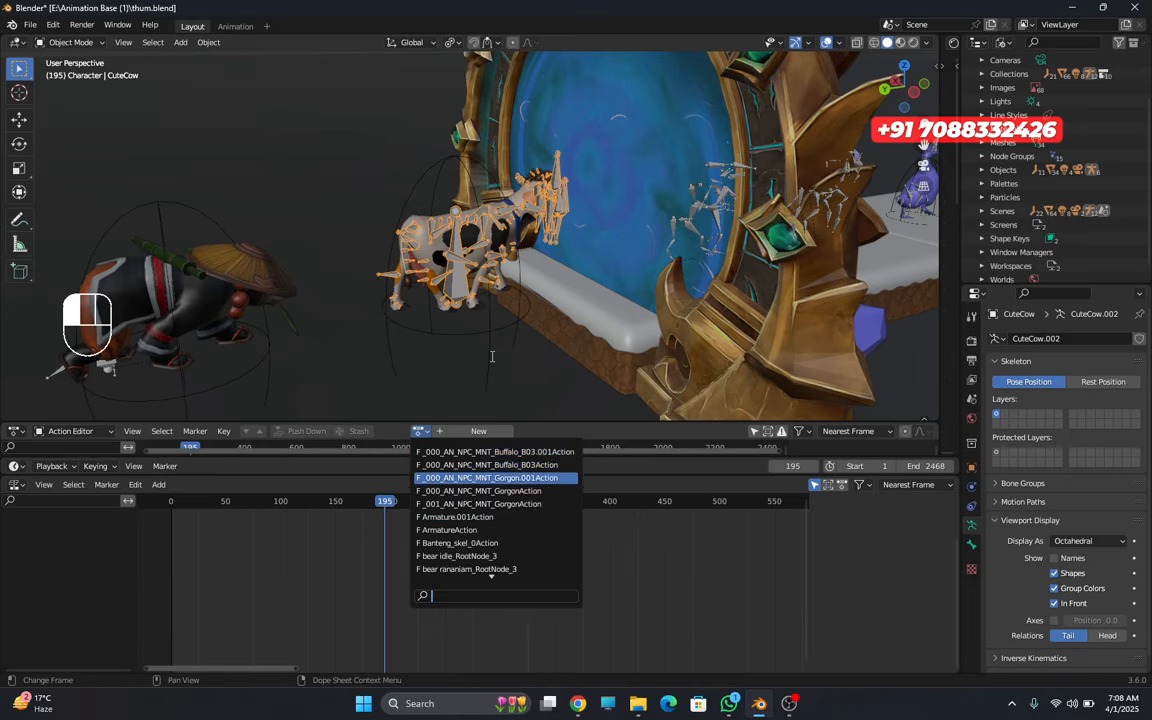
middle_drag(504, 368, 527, 375)
shift+middle_drag(451, 296, 500, 318)
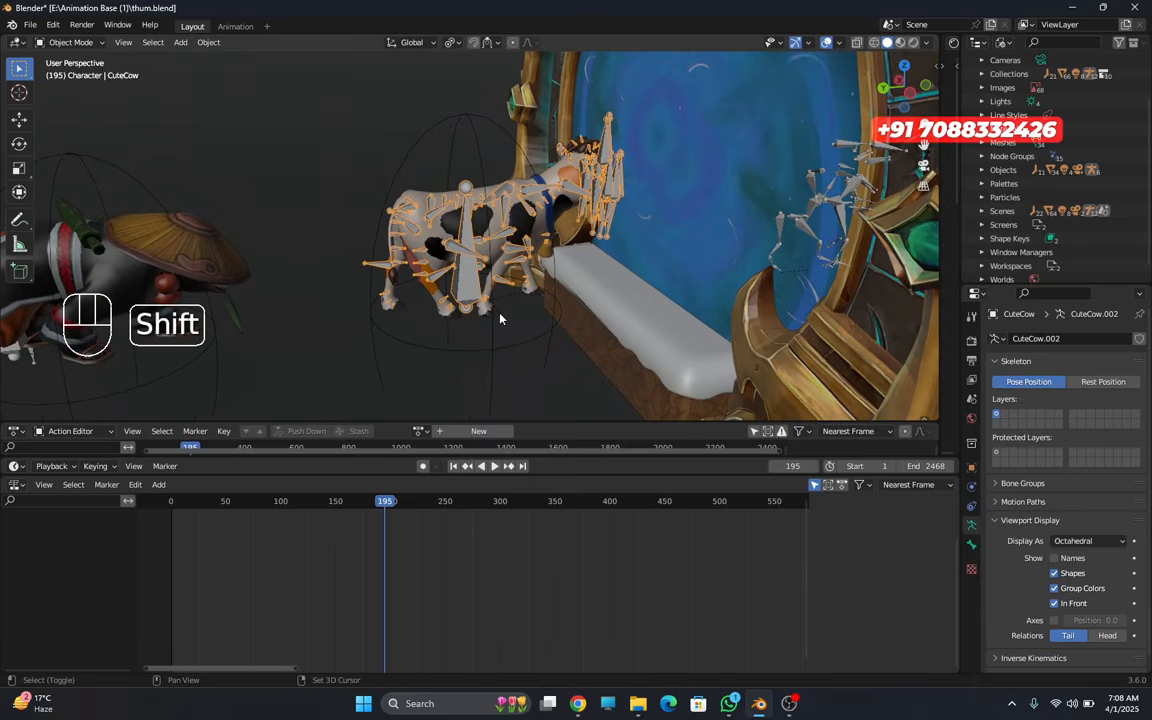
key(shift+s)
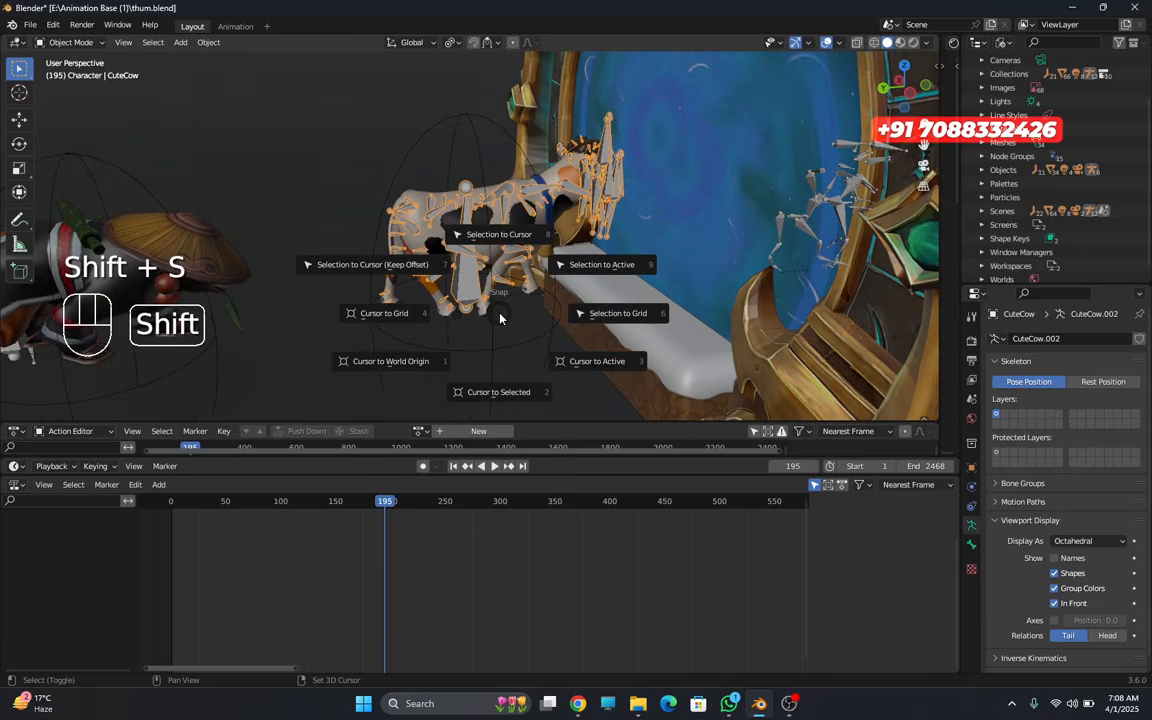
click(513, 405)
scroll(501, 386, up, 2)
scroll(548, 303, up, 4)
shift+middle_drag(499, 383, 516, 276)
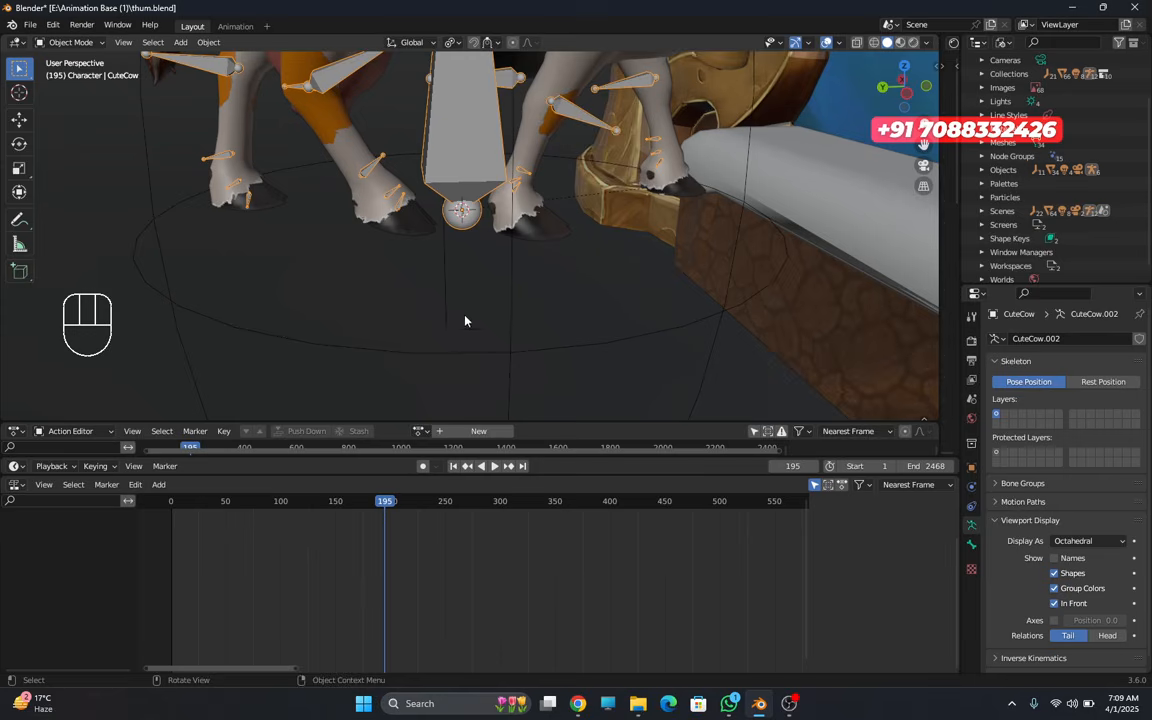
scroll(462, 310, down, 7)
middle_drag(537, 347, 543, 398)
middle_drag(543, 398, 501, 339)
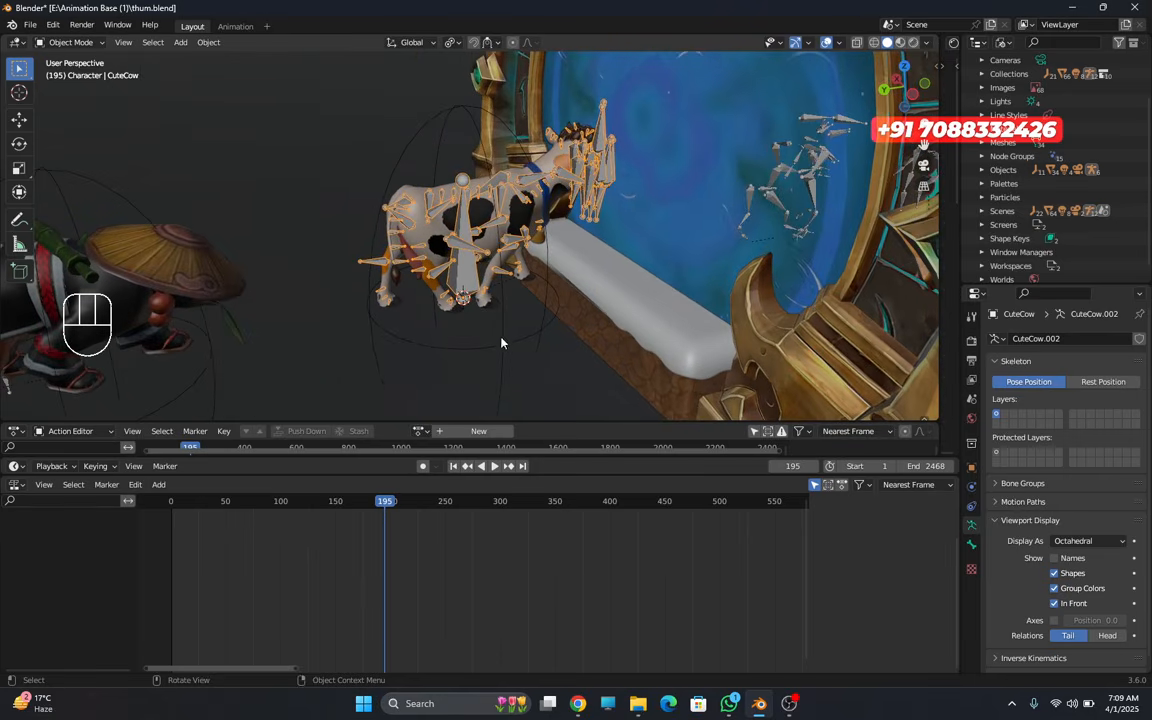
- Assign the CowV2|Idle 1 action to the CuteCow armature again and push it down into an NLA strip
click(418, 431)
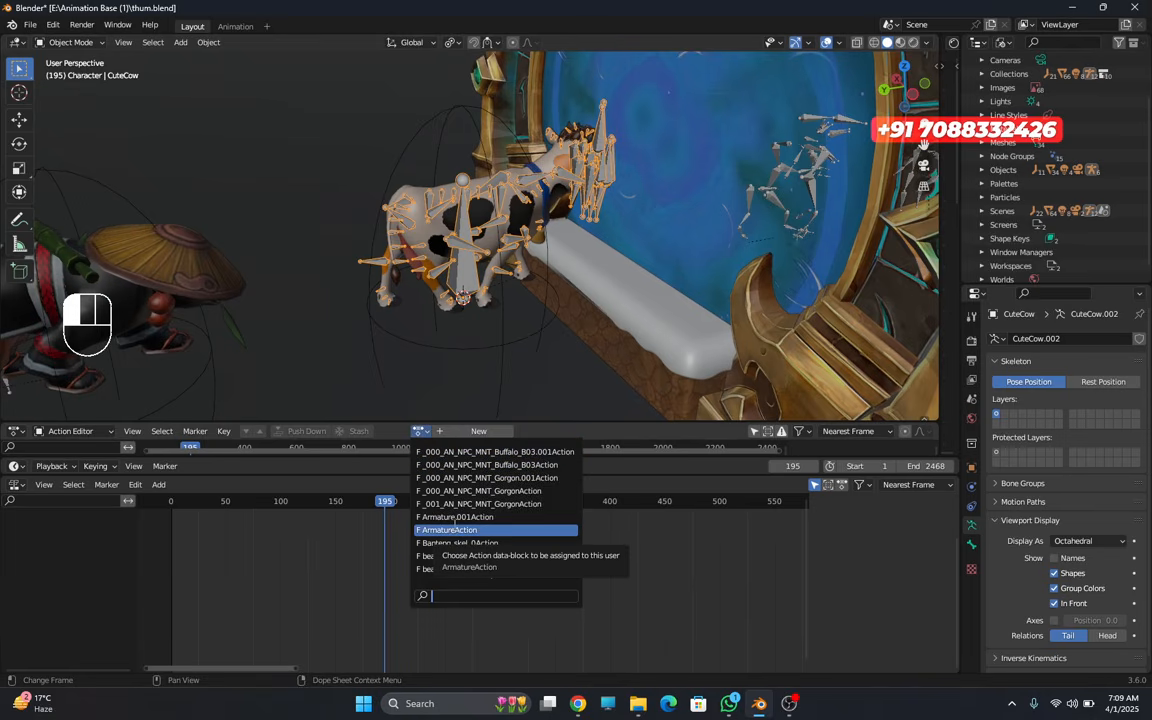
text(cow)
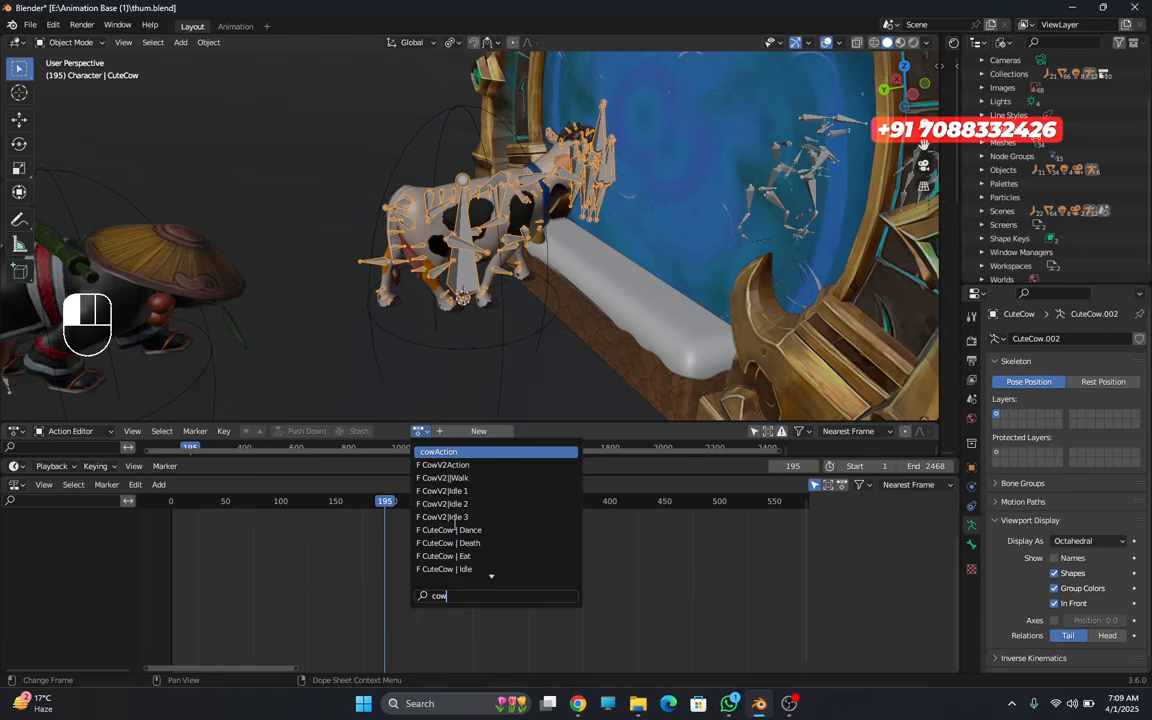
click(467, 491)
scroll(464, 283, down, 5)
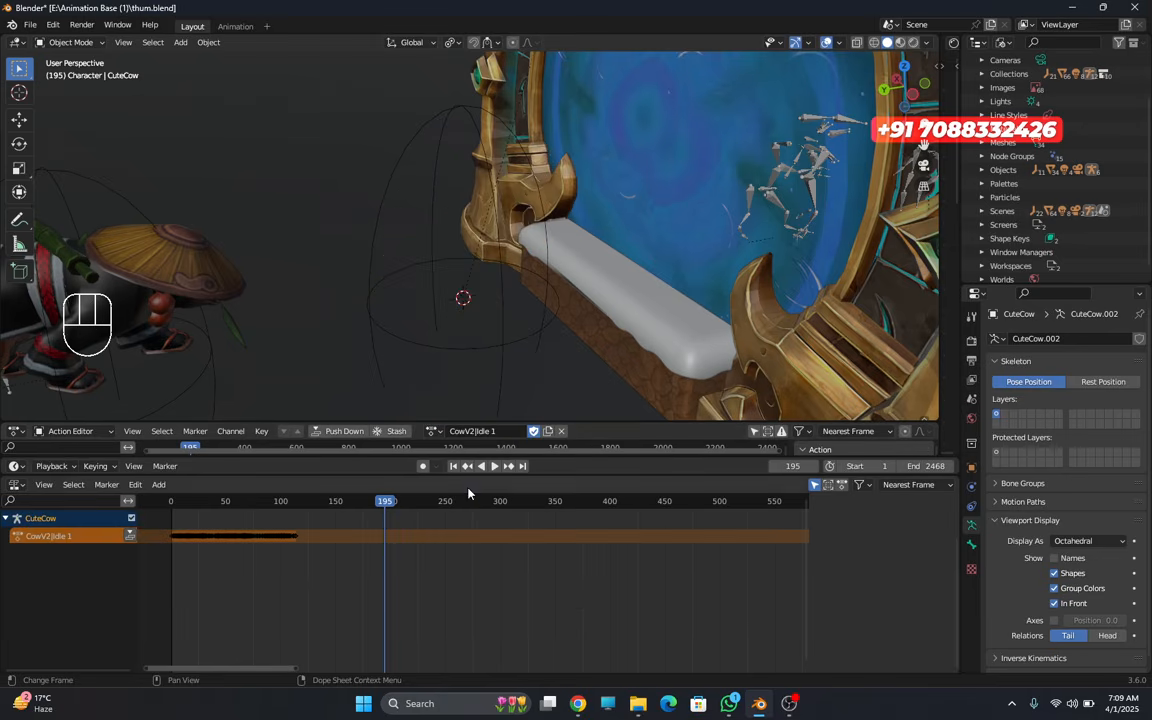
shift+middle_drag(464, 295, 447, 323)
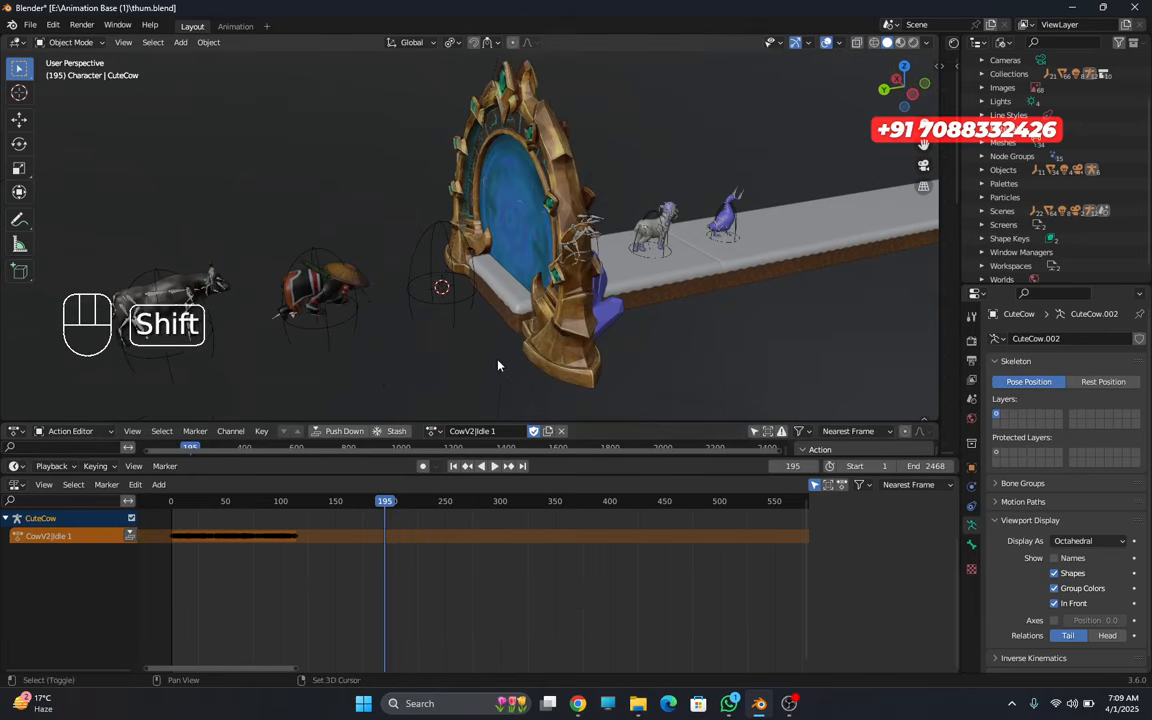
click(344, 431)
middle_drag(399, 386, 429, 375)
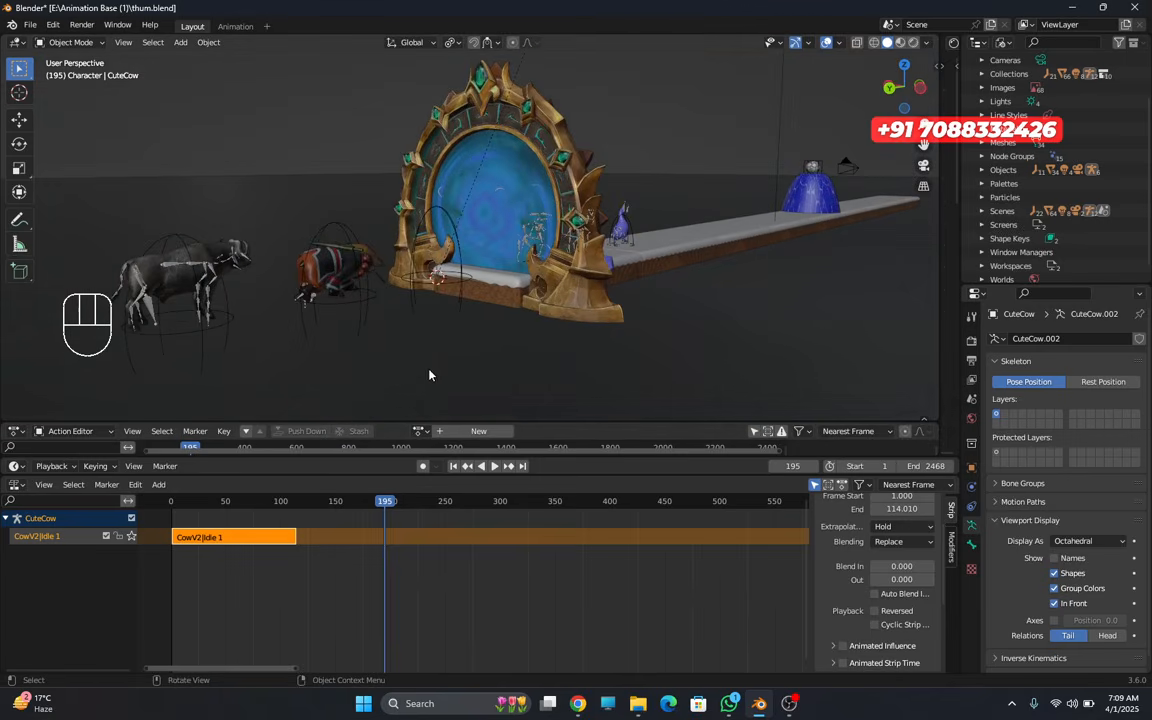
- Snap the CuteCow armature to the 3D cursor in front of the portal
key(shift+s)
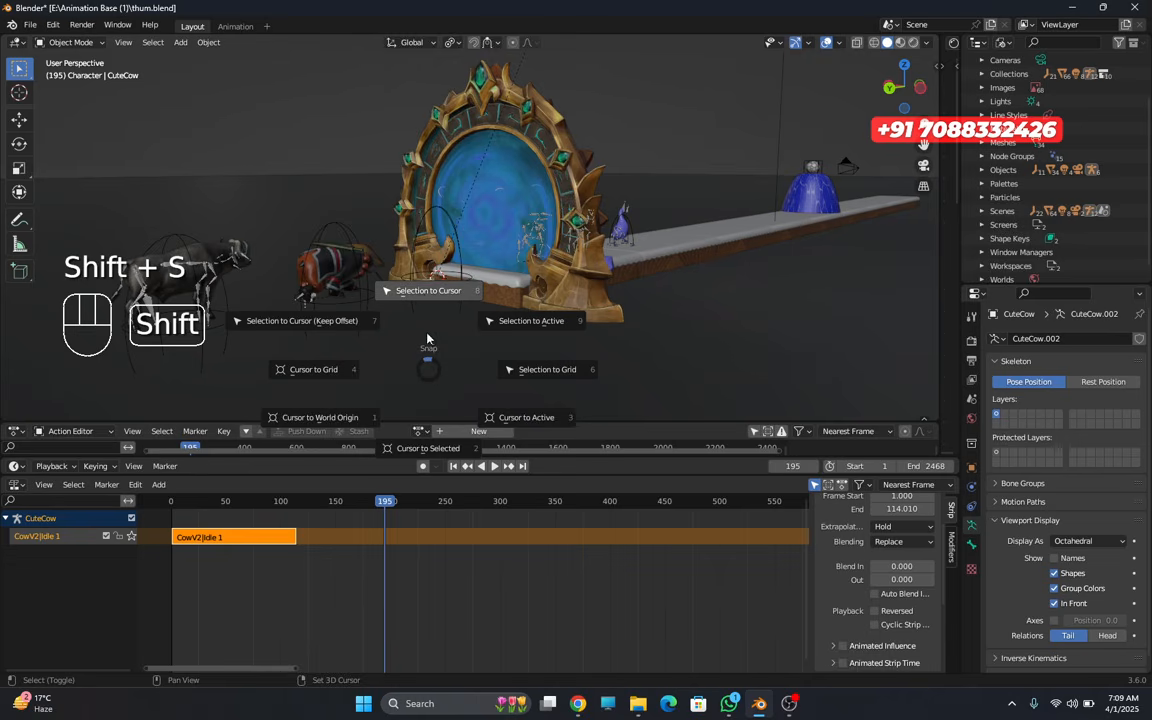
click(420, 290)
middle_drag(375, 257, 395, 272)
- Switch to the Google Meet call in the browser, check its participants list, and return to Blender
mouse_move(578, 703)
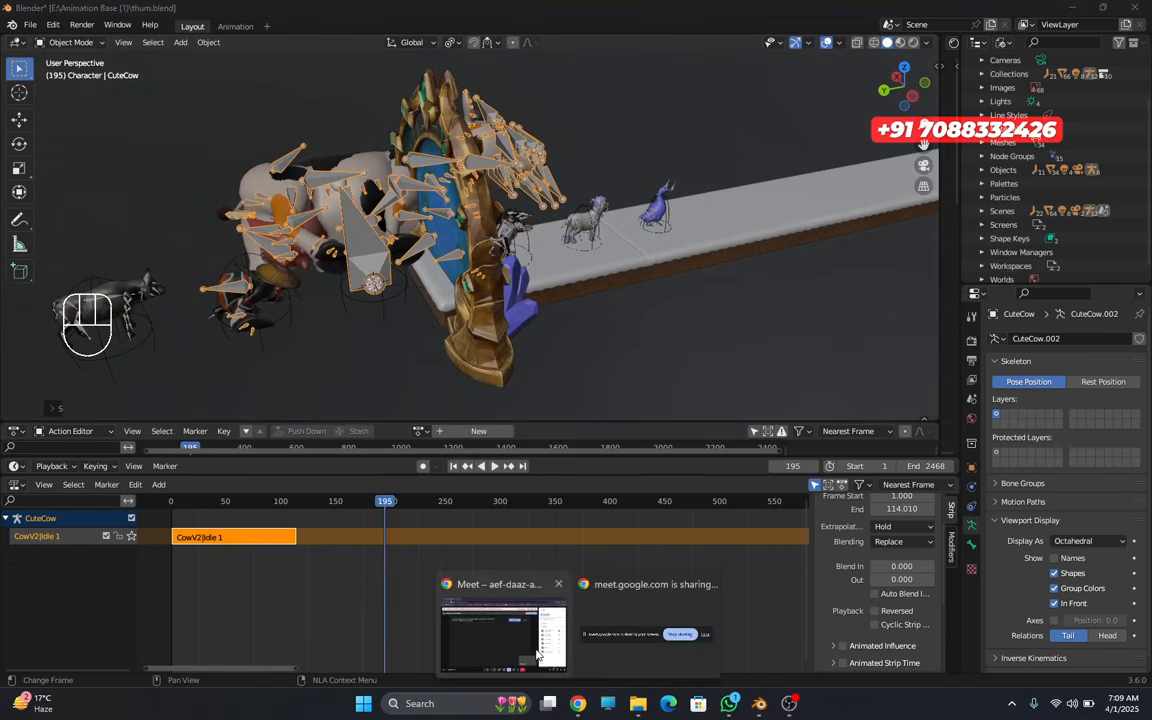
click(452, 590)
click(1062, 336)
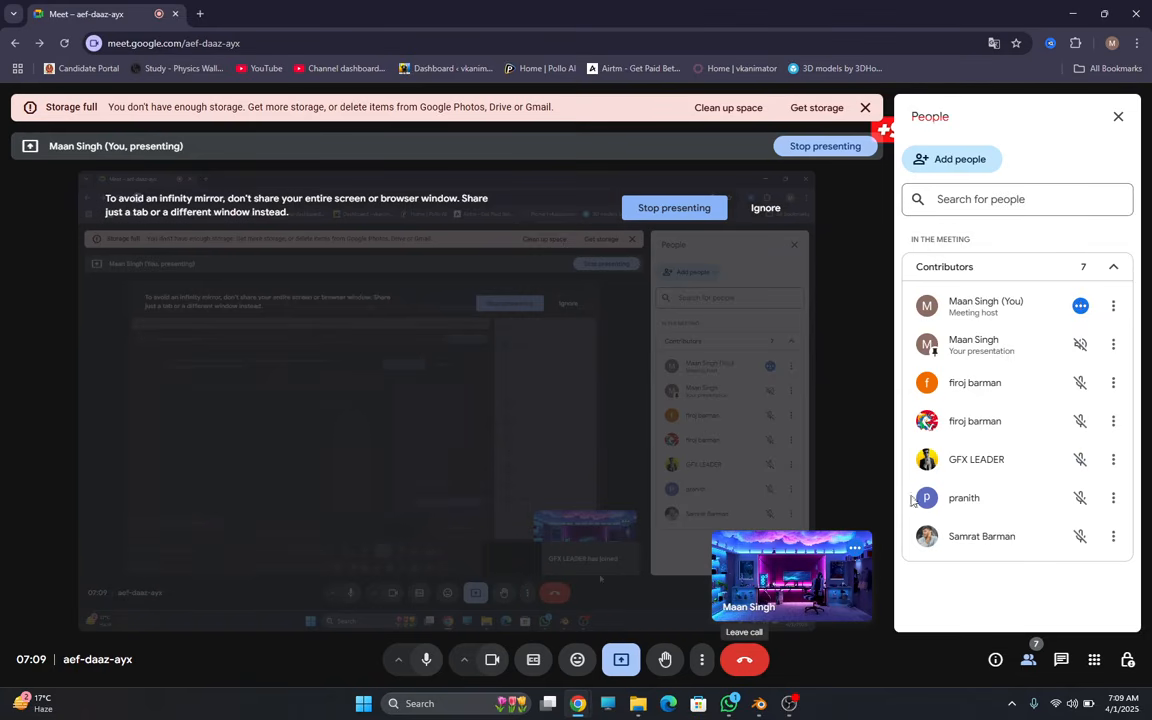
mouse_move(759, 703)
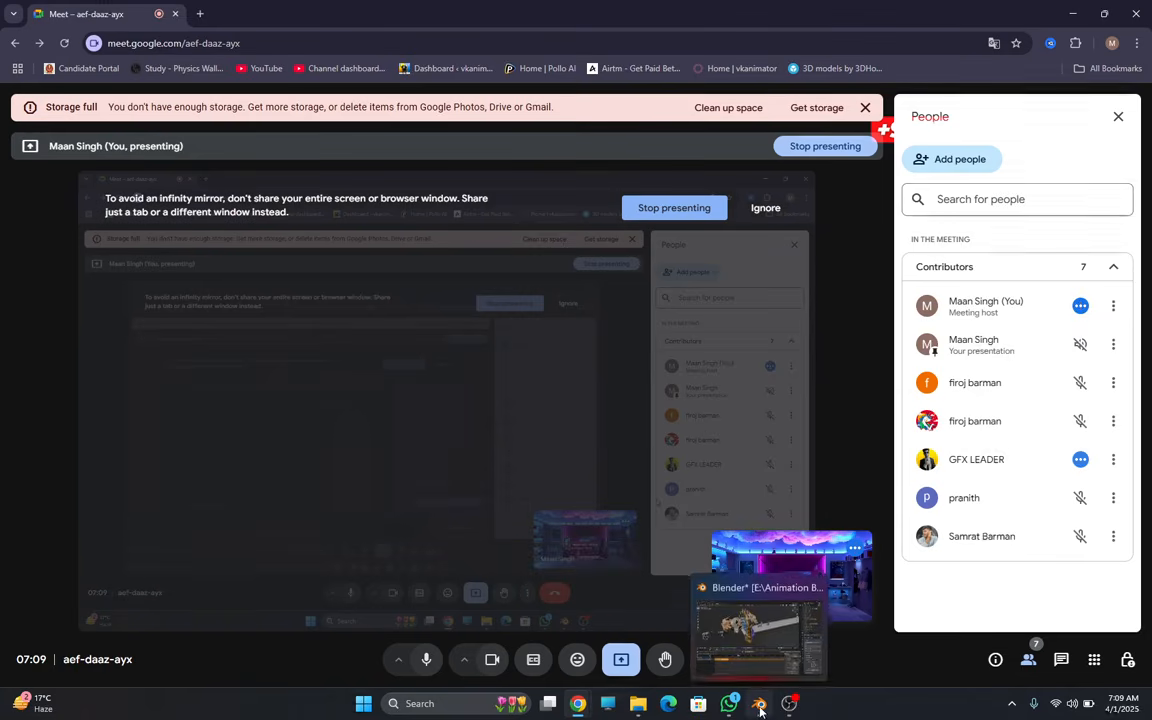
click(762, 636)
- Scrub the timeline to frame 182 and try to snap CuteCow to the 3D cursor again
shift+middle_drag(527, 572, 588, 604)
mouse_move(454, 503)
mouse_down()
mouse_move(392, 523)
mouse_move(450, 507)
mouse_move(437, 508)
mouse_up()
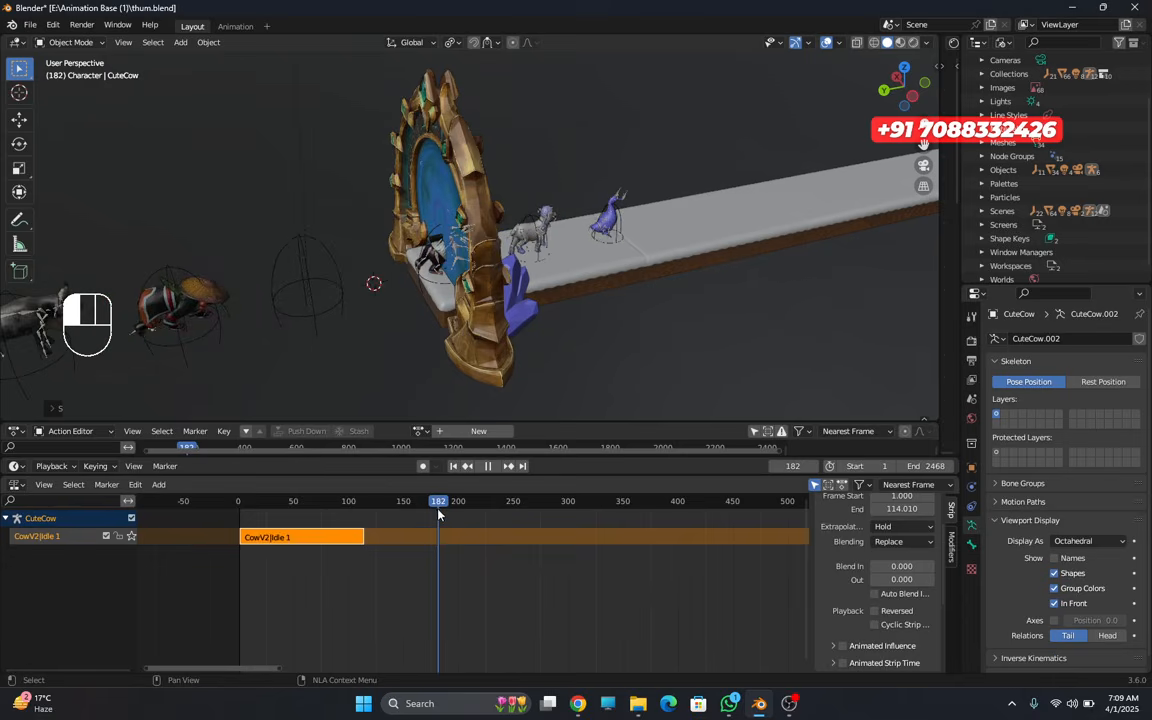
scroll(404, 413, down, 3)
middle_drag(423, 390, 463, 136)
key(shift+s)
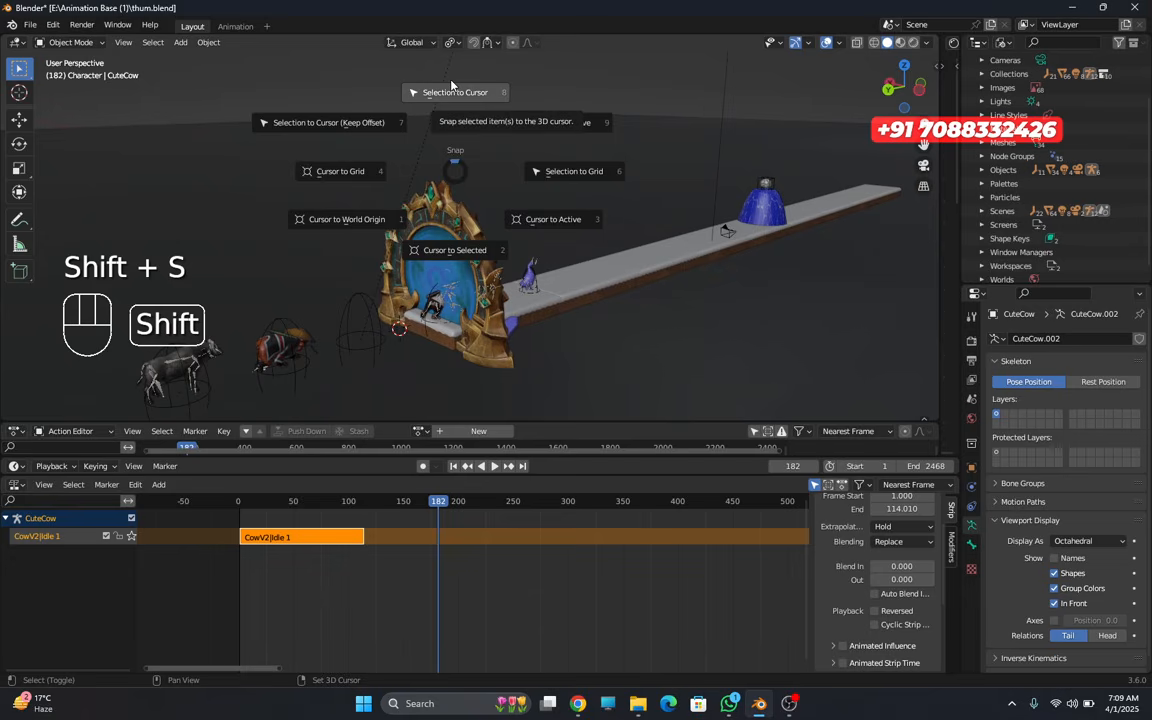
click(454, 173)
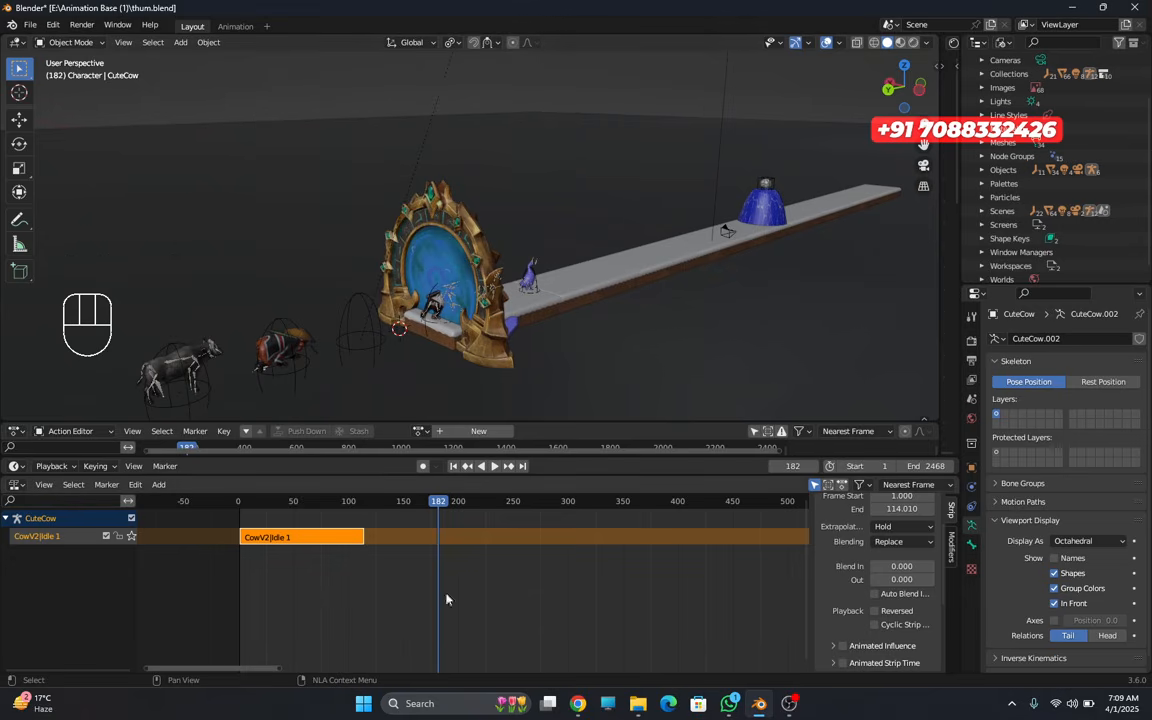
- Examine the empty spot around the 3D cursor and undo the last frame change to get back to frame 195
middle_drag(444, 324, 476, 316)
shift+middle_drag(476, 316, 578, 286)
scroll(490, 291, up, 4)
middle_drag(578, 286, 373, 271)
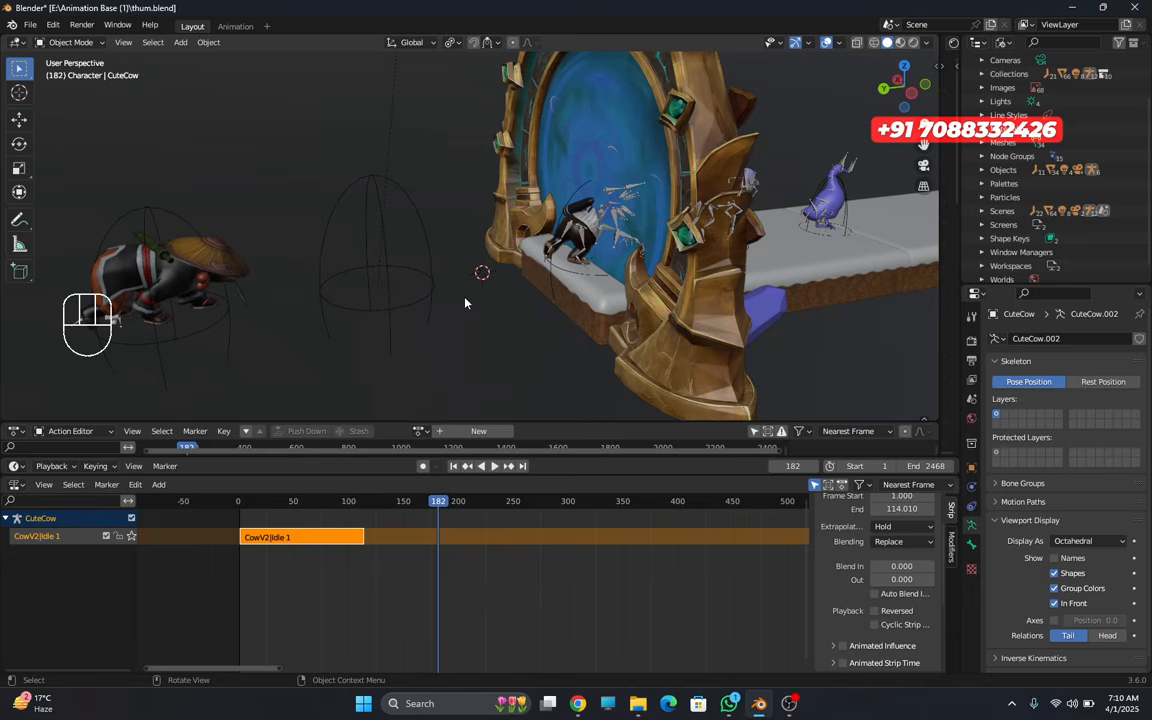
key(ctrl)
key(ctrl+z)
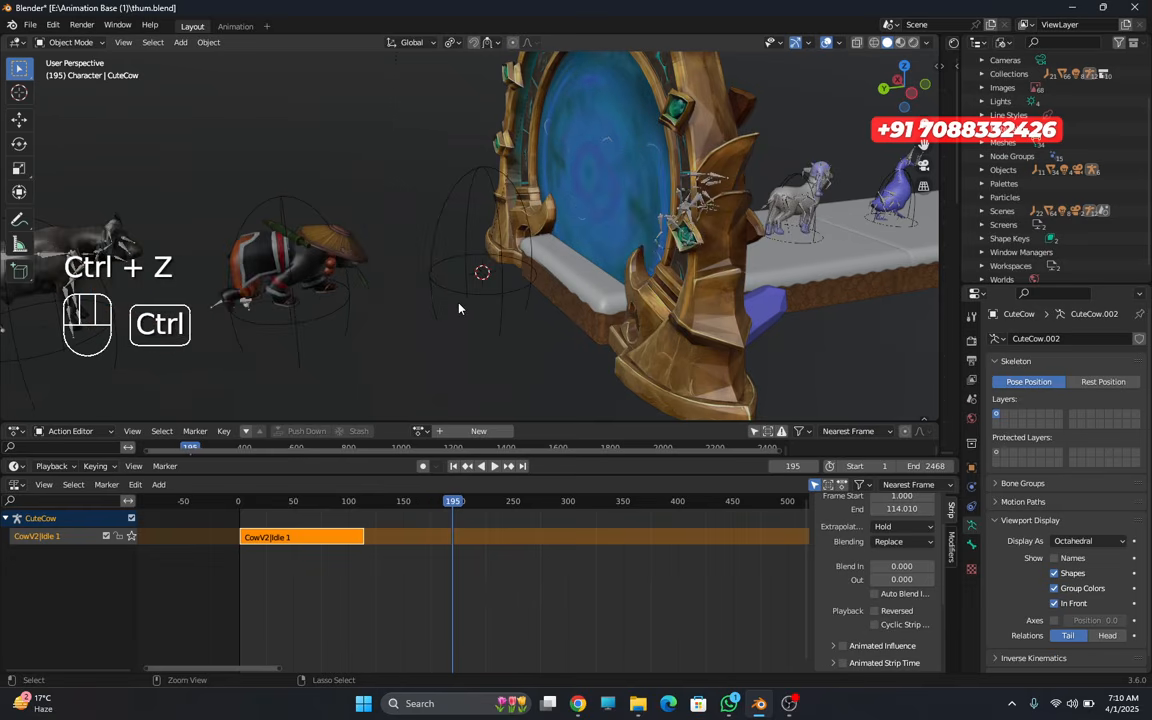
- Snap the CuteCow armature to the 3D cursor in front of the portal and scale it down
mouse_move(459, 308)
middle_down()
mouse_move(468, 326)
mouse_move(411, 321)
mouse_move(452, 302)
middle_up()
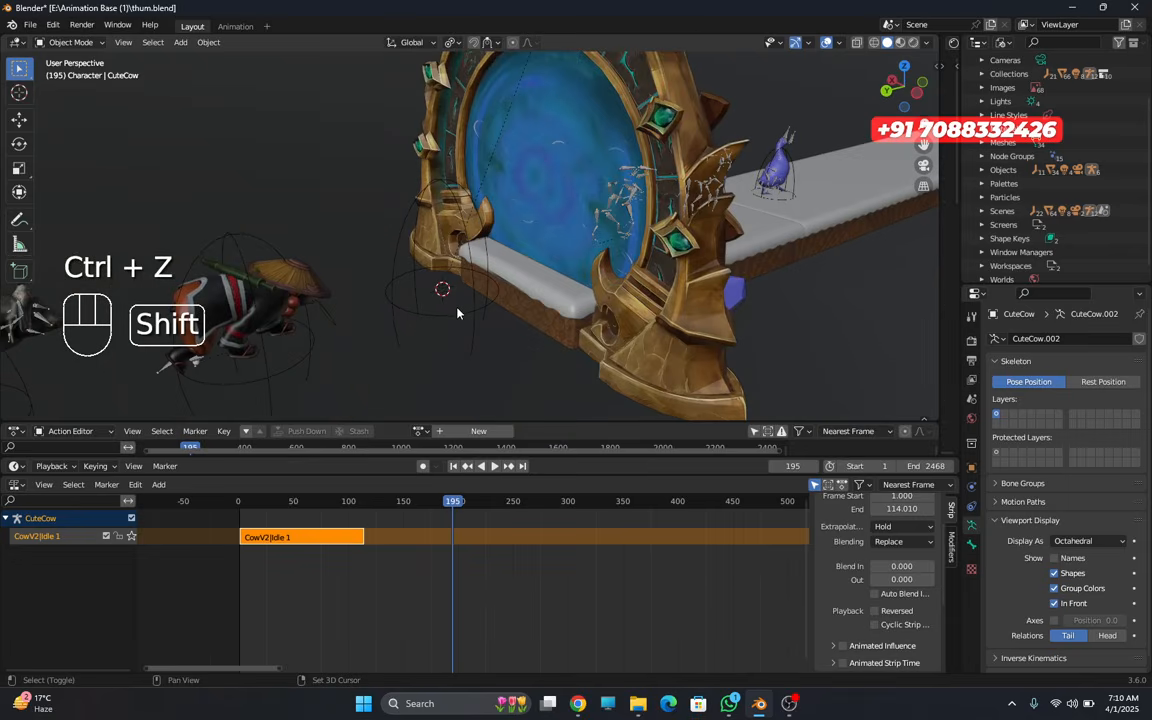
key(shift+s)
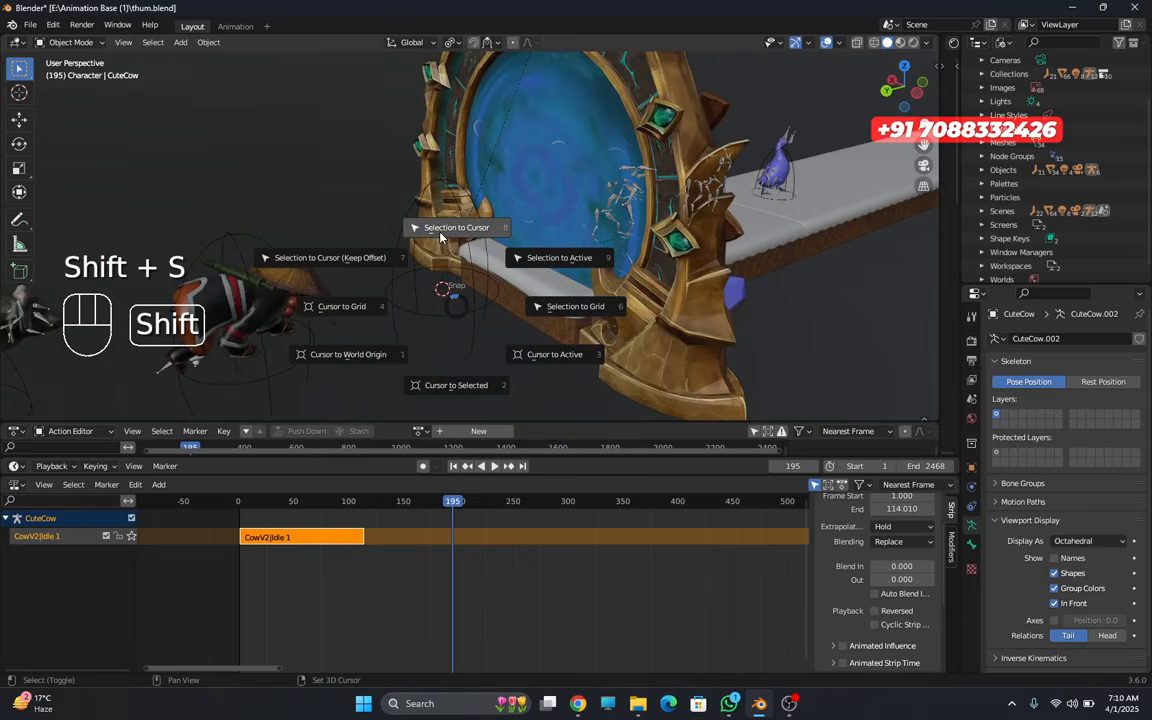
click(404, 212)
key(s)
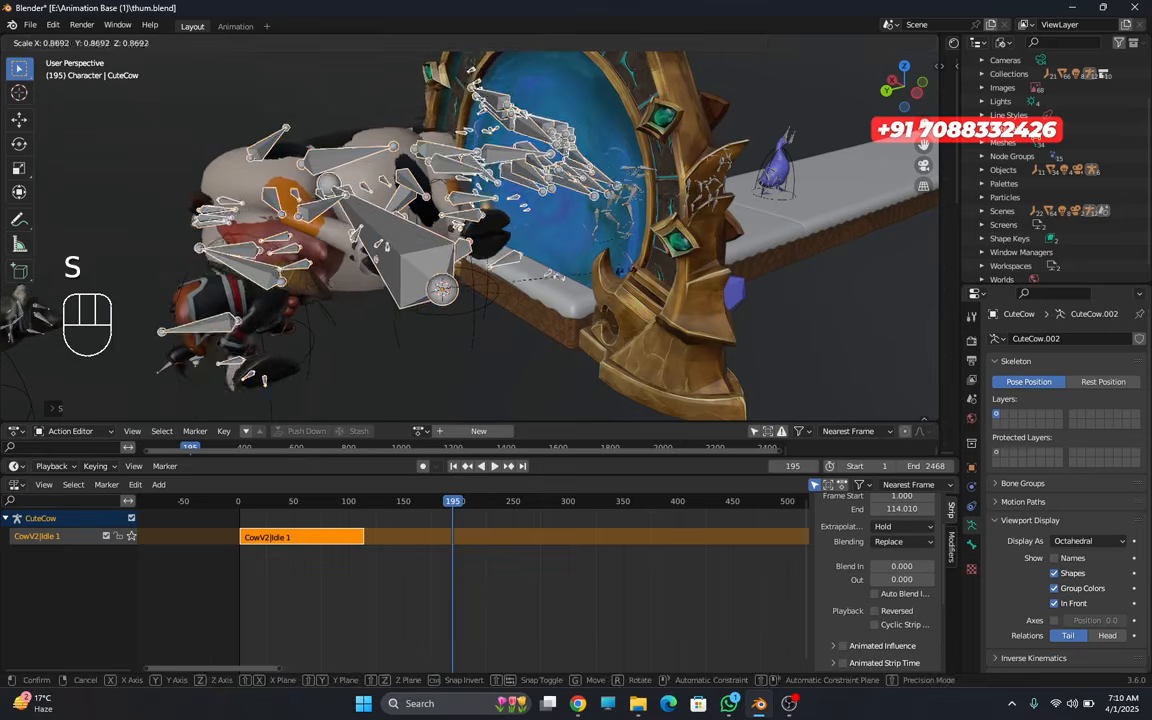
click(528, 286)
- Rotate the CuteCow armature by -90° about the global Y axis so that it stands upright
key(r)
key(y)
key(KP_9)
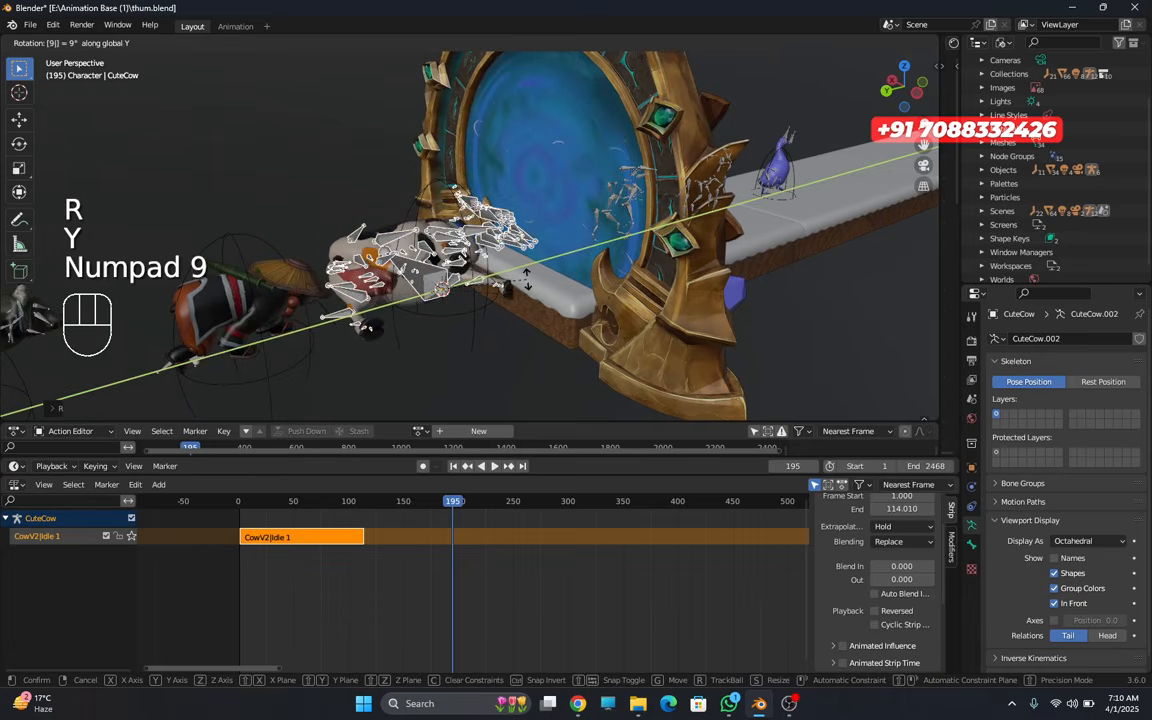
key(KP_0)
key(KP_Subtract)
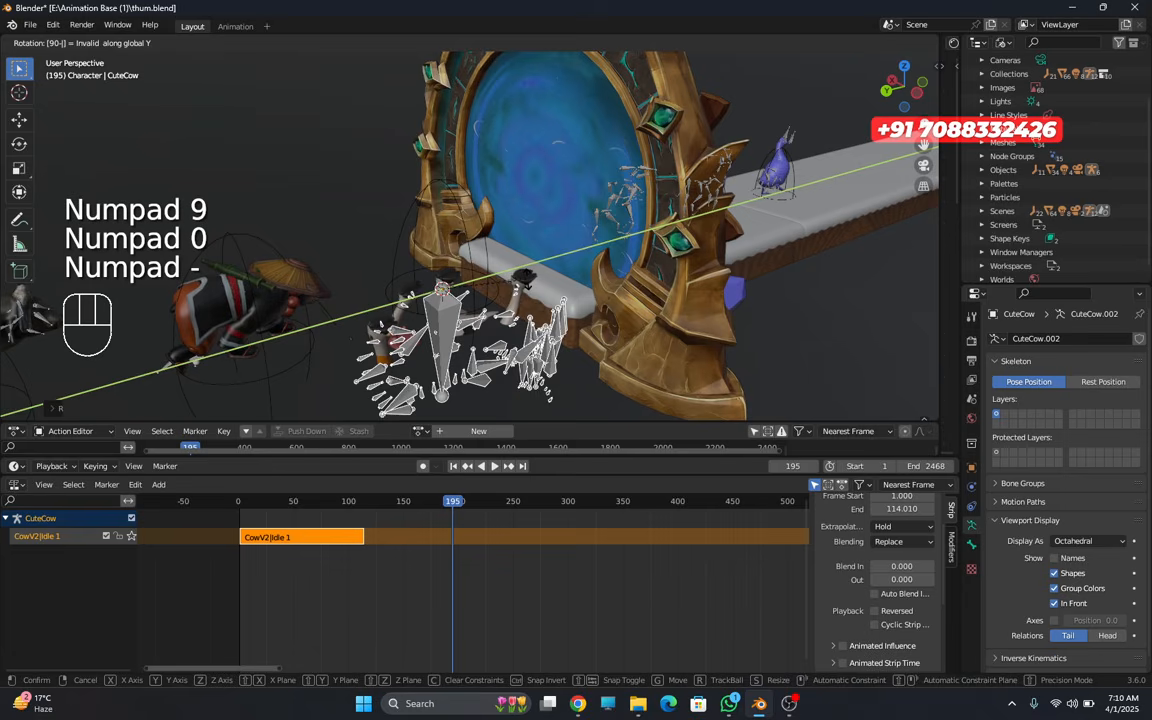
key(BackSpace)
key(BackSpace)
key(BackSpace)
key(BackSpace)
key(BackSpace)
key(BackSpace)
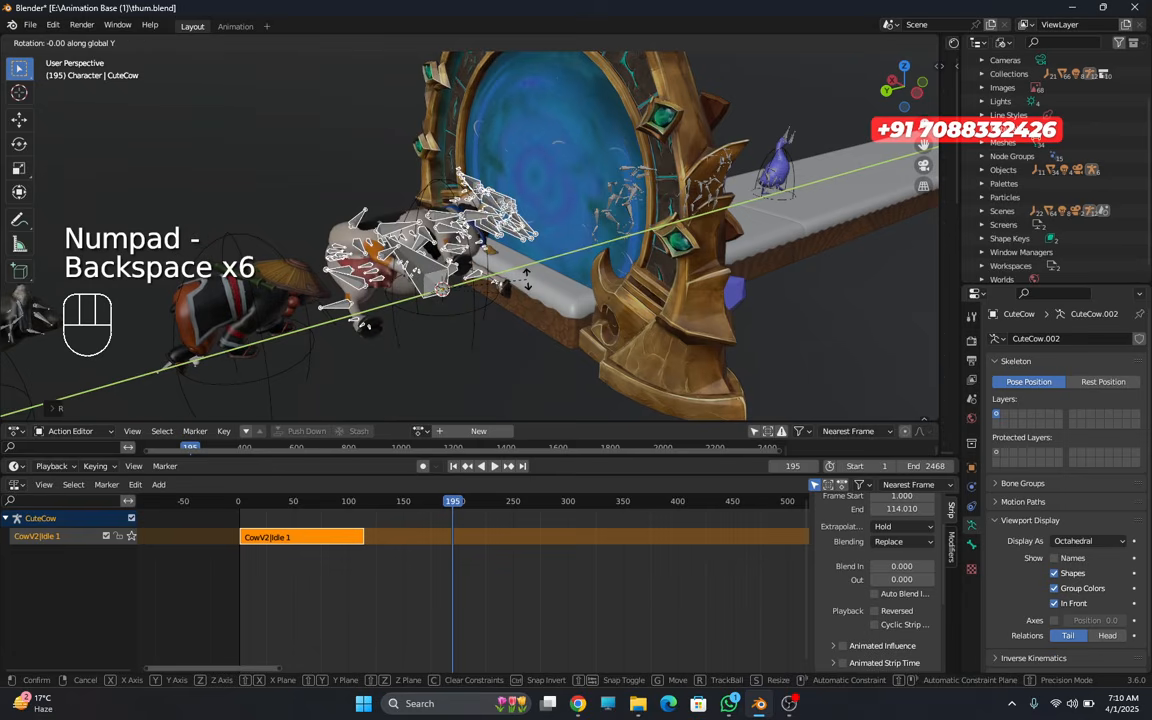
key(KP_Subtract)
key(KP_9)
key(KP_0)
click(528, 285)
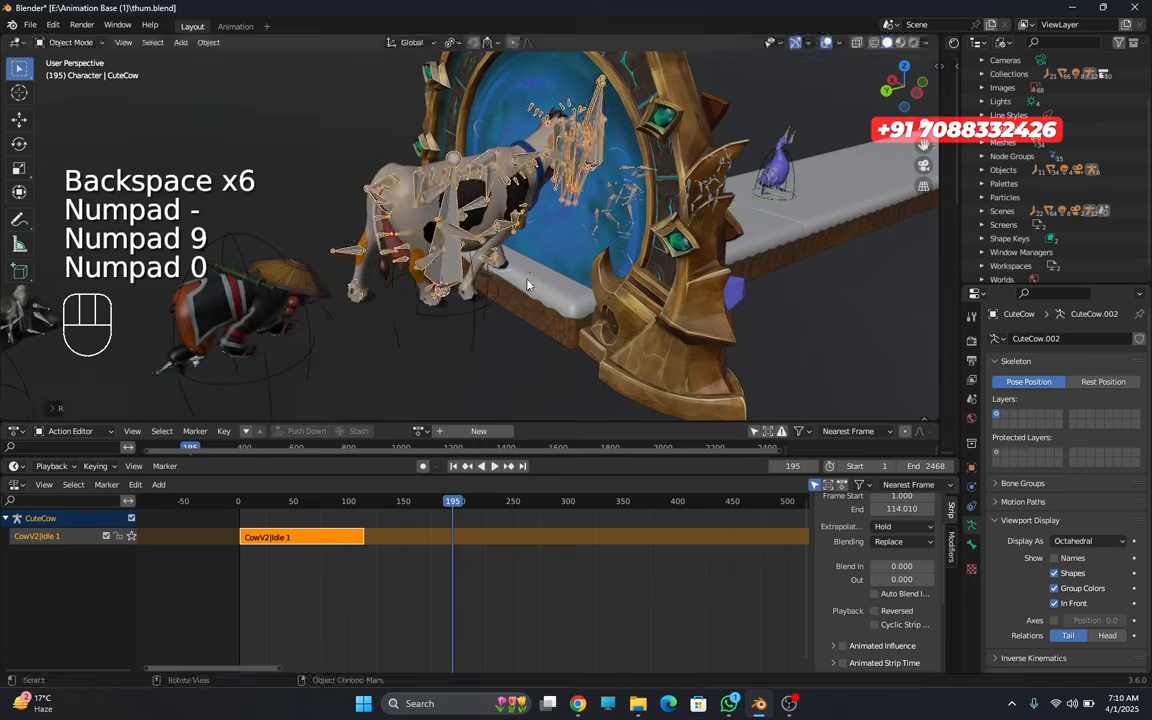
- Resize the cow to fit in front of the portal and keyframe its location, rotation and scale at frame 195
key(s)
click(590, 280)
middle_drag(588, 279, 476, 225)
key(s)
click(622, 236)
scroll(588, 256, up, 2)
key(i)
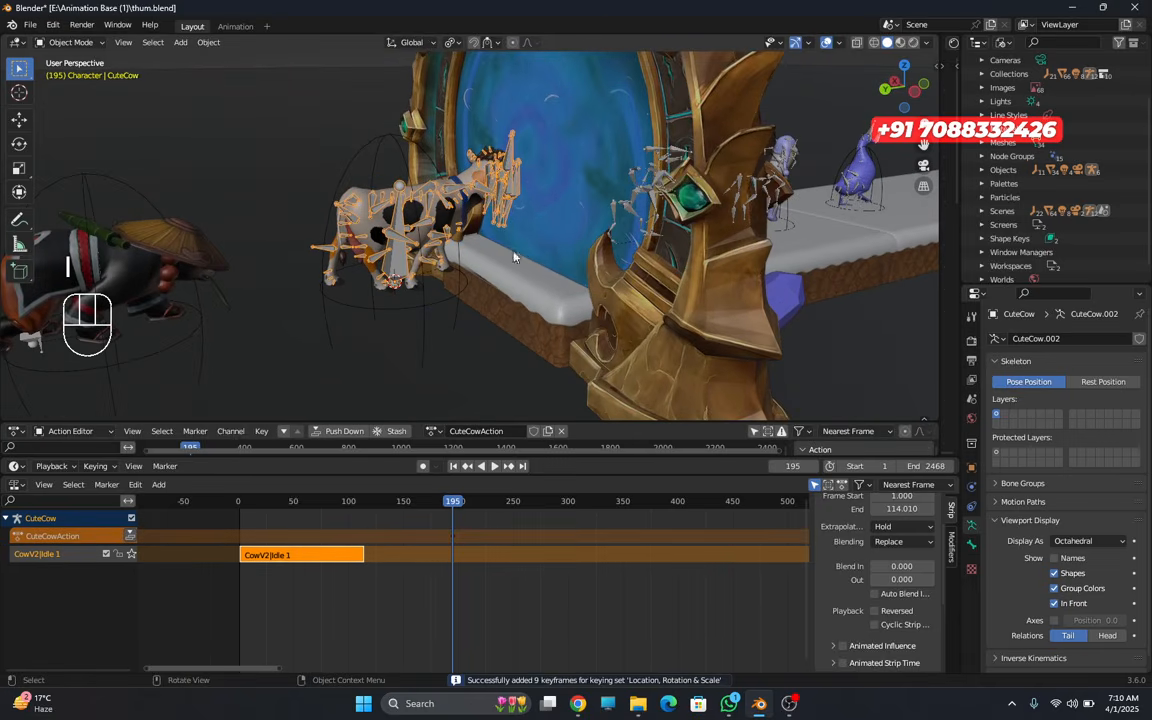
- Play the animation briefly, stop at frame 197, and add two empty NLA tracks above CuteCow's idle track
key(space)
drag(452, 501, 430, 503)
key(space)
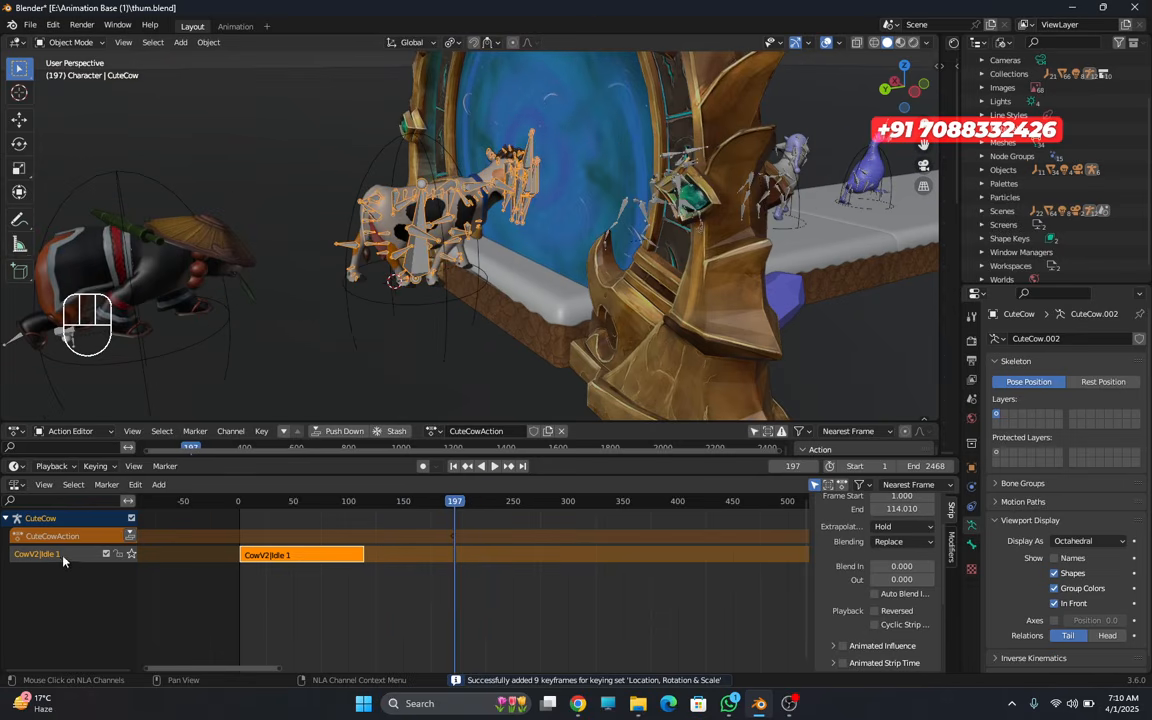
key(shift+a)
key(shift+a)
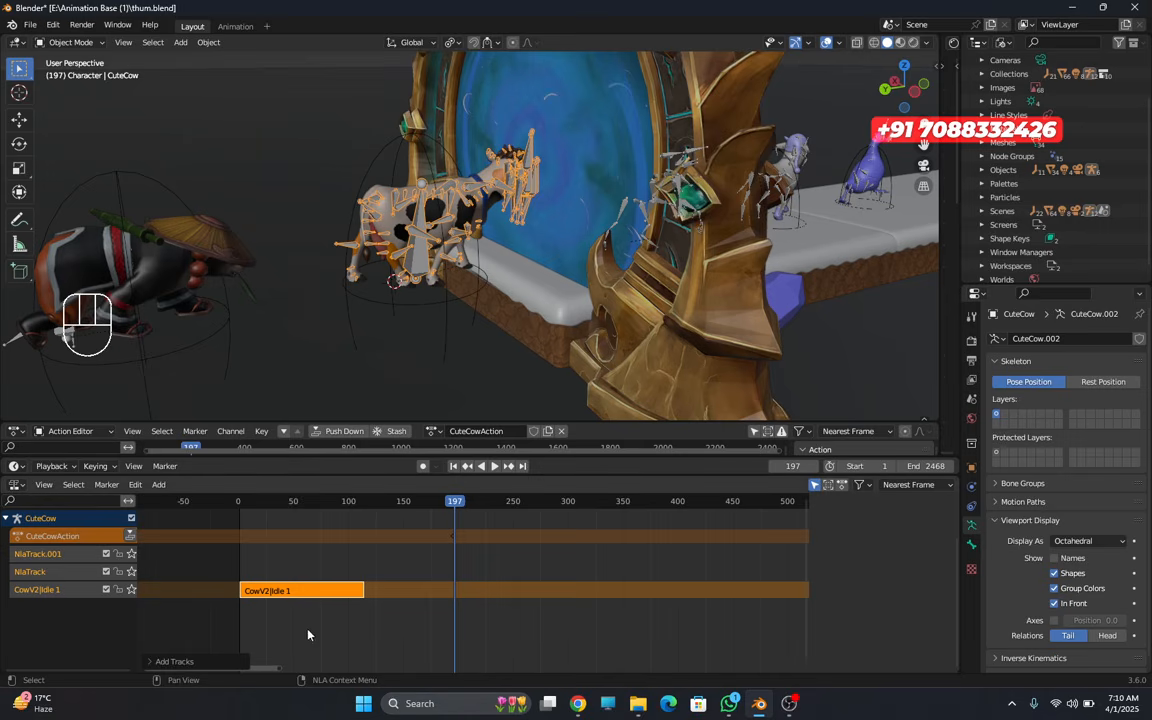
- Set the CowV2|Idle 1 strip's repeat to 5.4 and make the empty NlaTrack directly above it active
key(n)
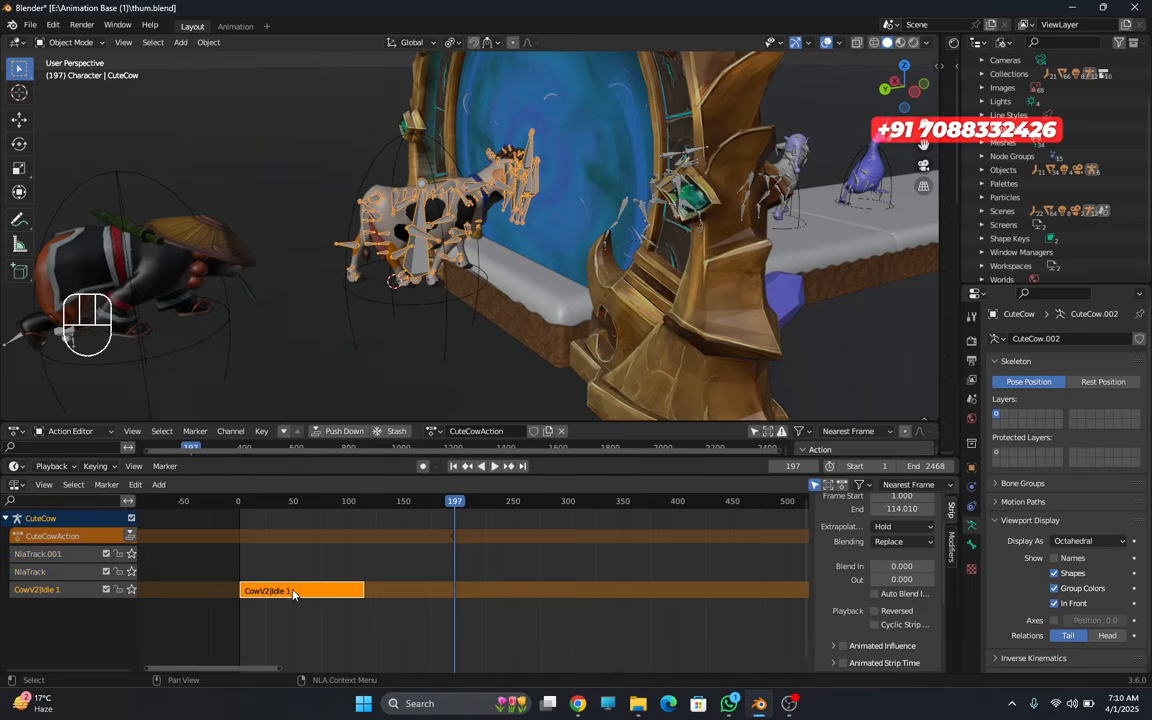
scroll(880, 580, down, 5)
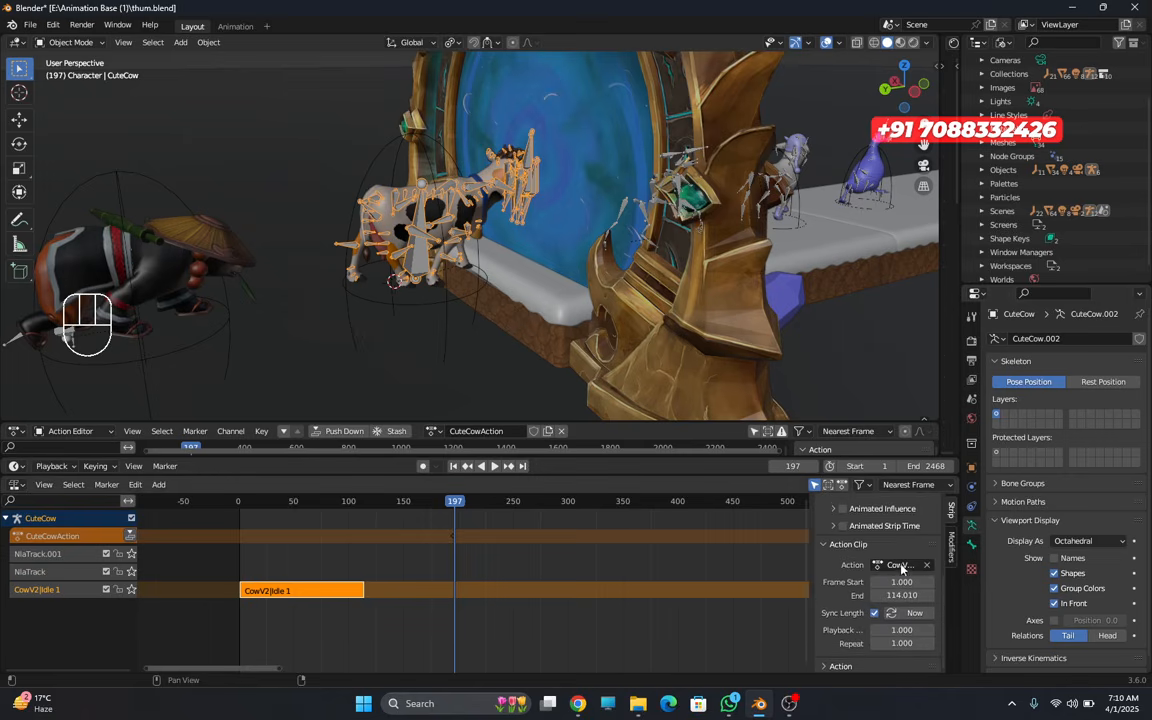
drag(900, 641, 549, 643)
mouse_move(543, 642)
middle_down()
mouse_move(553, 633)
mouse_move(548, 649)
middle_up()
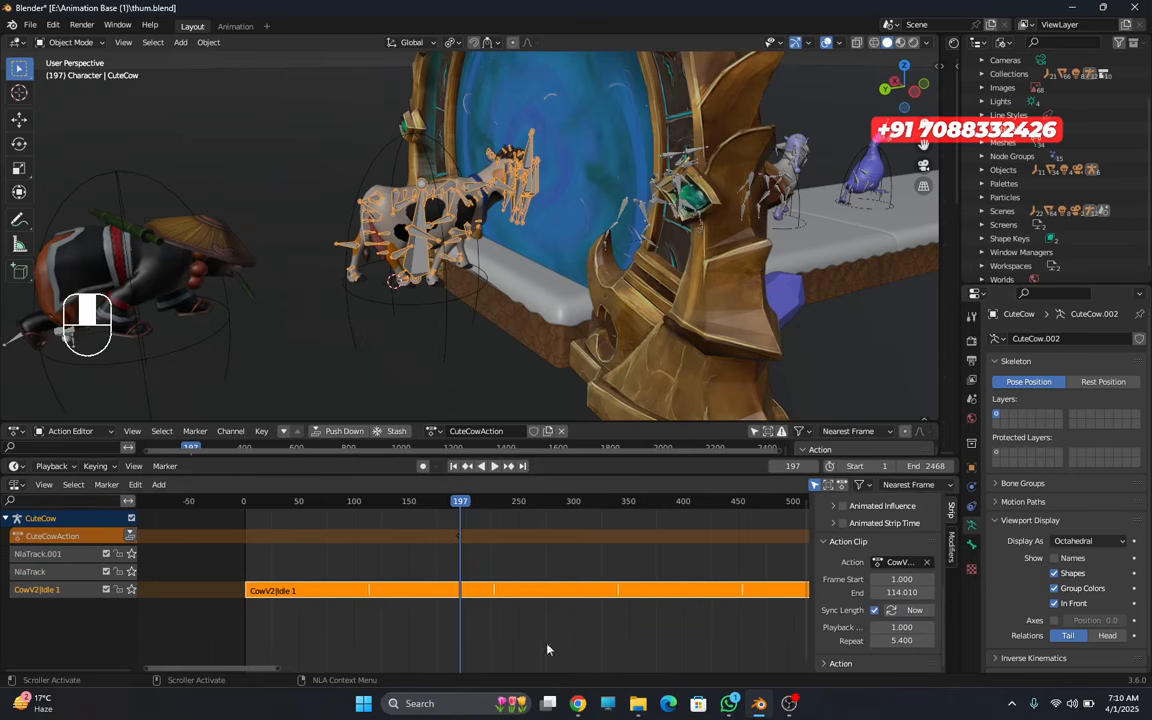
click(60, 573)
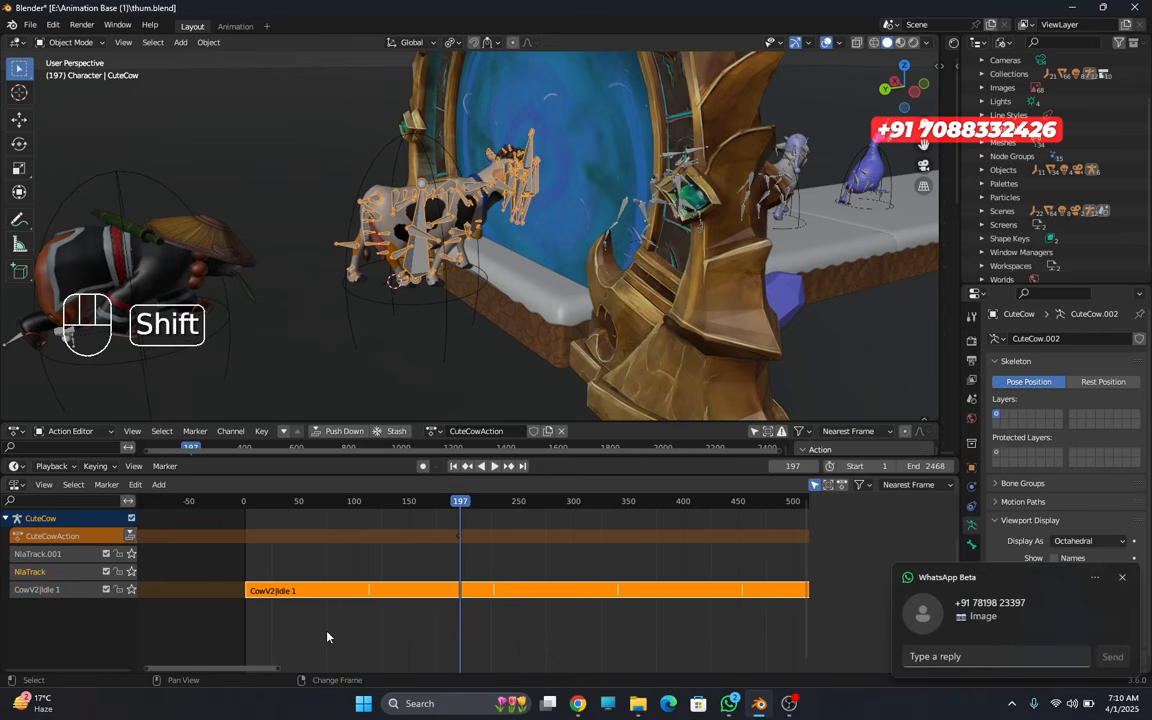
- Open the incoming WhatsApp message from its notification, look at it, and return to Blender
click(972, 632)
drag(484, 10, 0, 178)
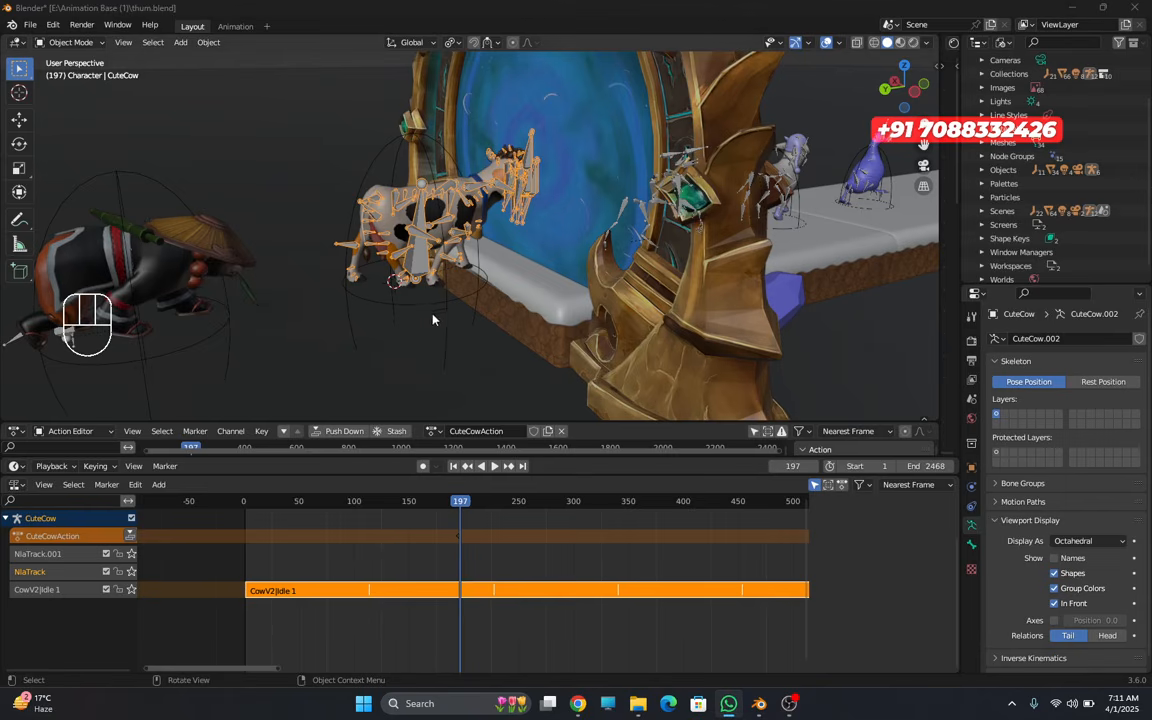
middle_drag(468, 299, 466, 290)
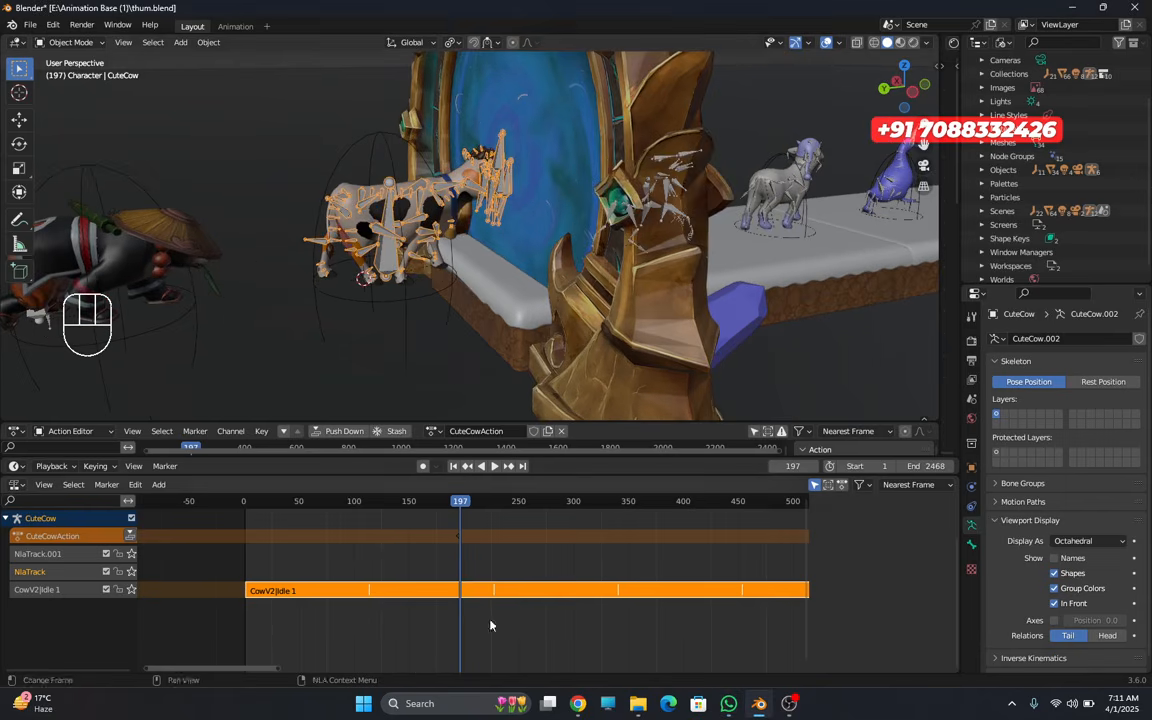
- Add the CuteCow | Run action as a strip on NlaTrack at frame 197
key(shift+a)
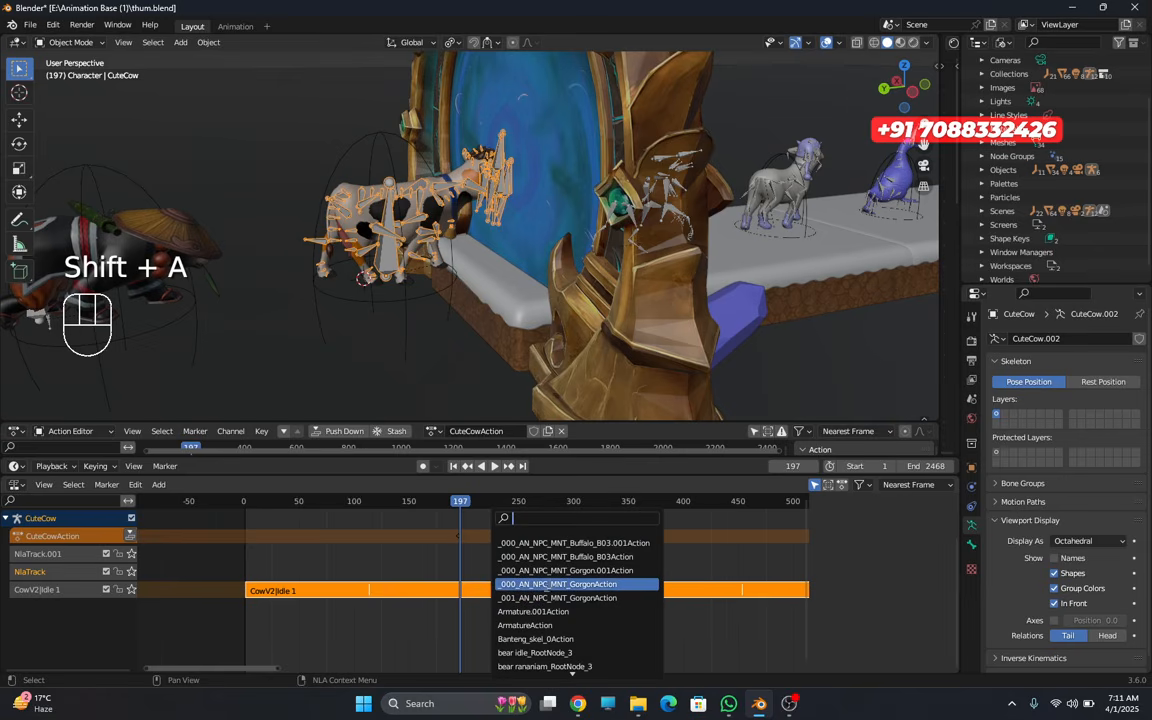
text(cow)
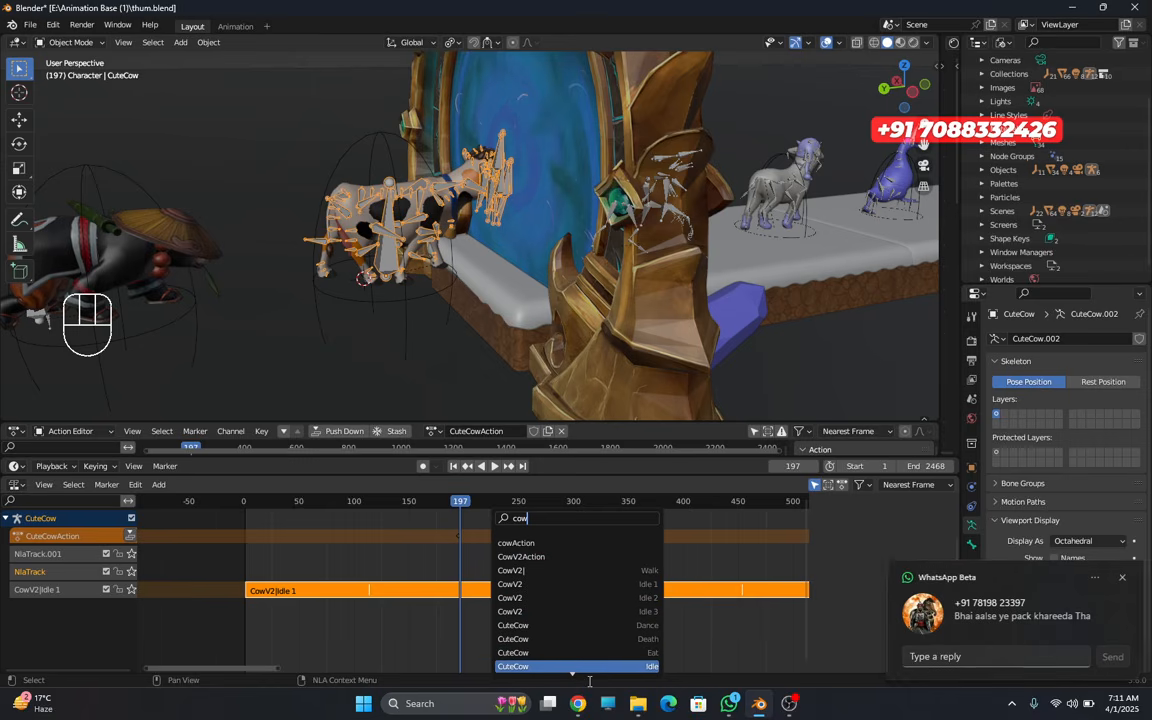
scroll(597, 638, down, 4)
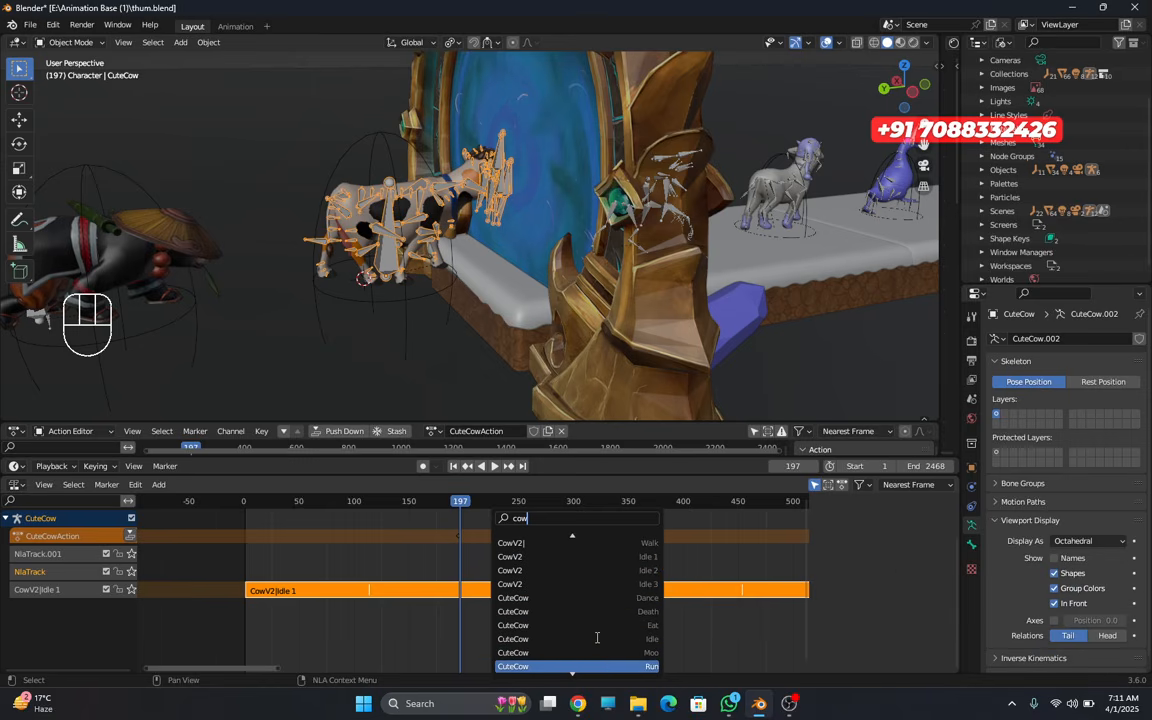
scroll(597, 638, down, 1)
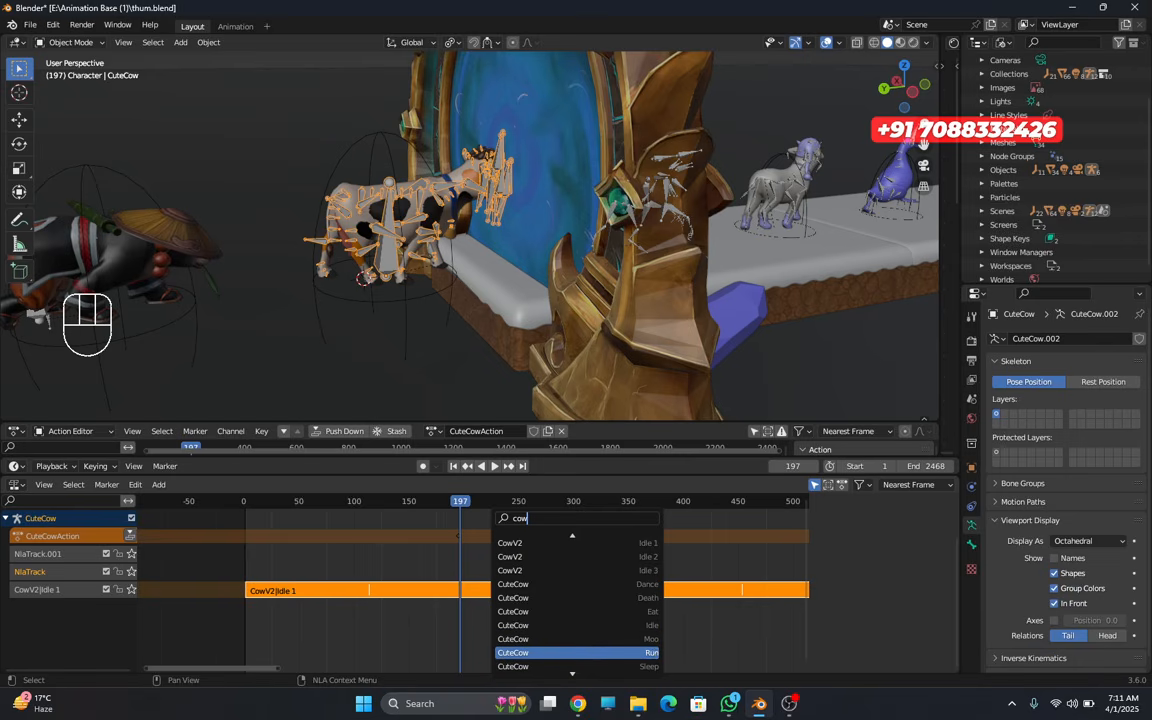
click(645, 652)
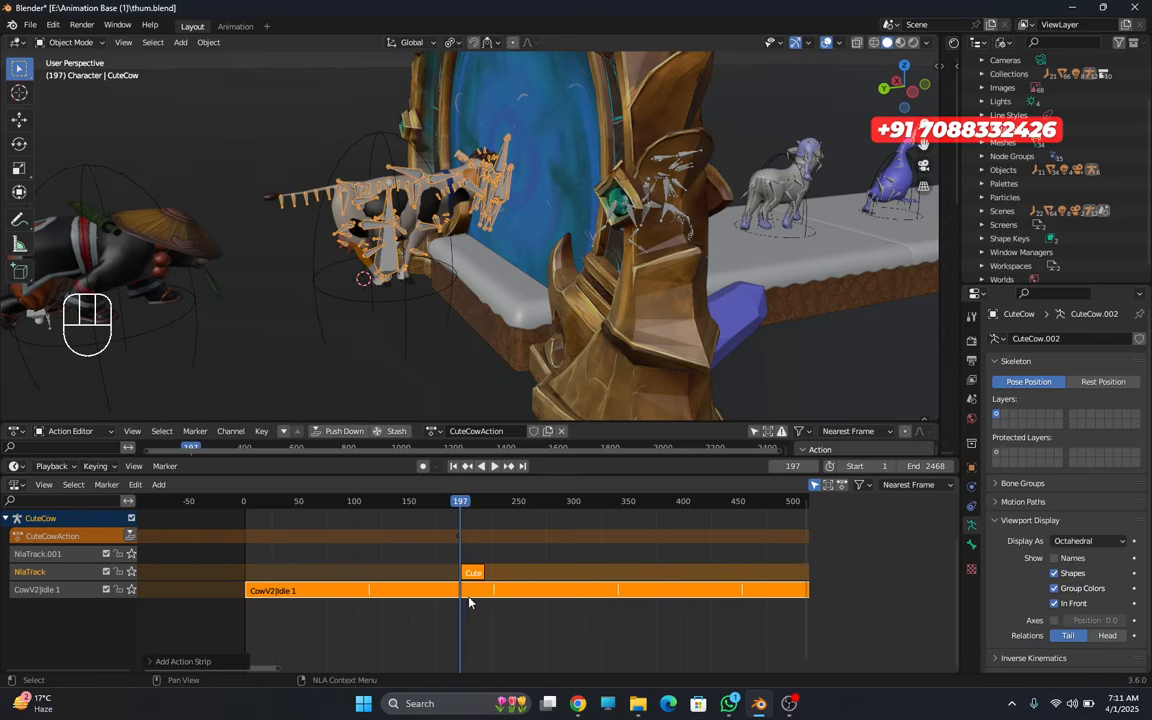
scroll(474, 603, up, 5)
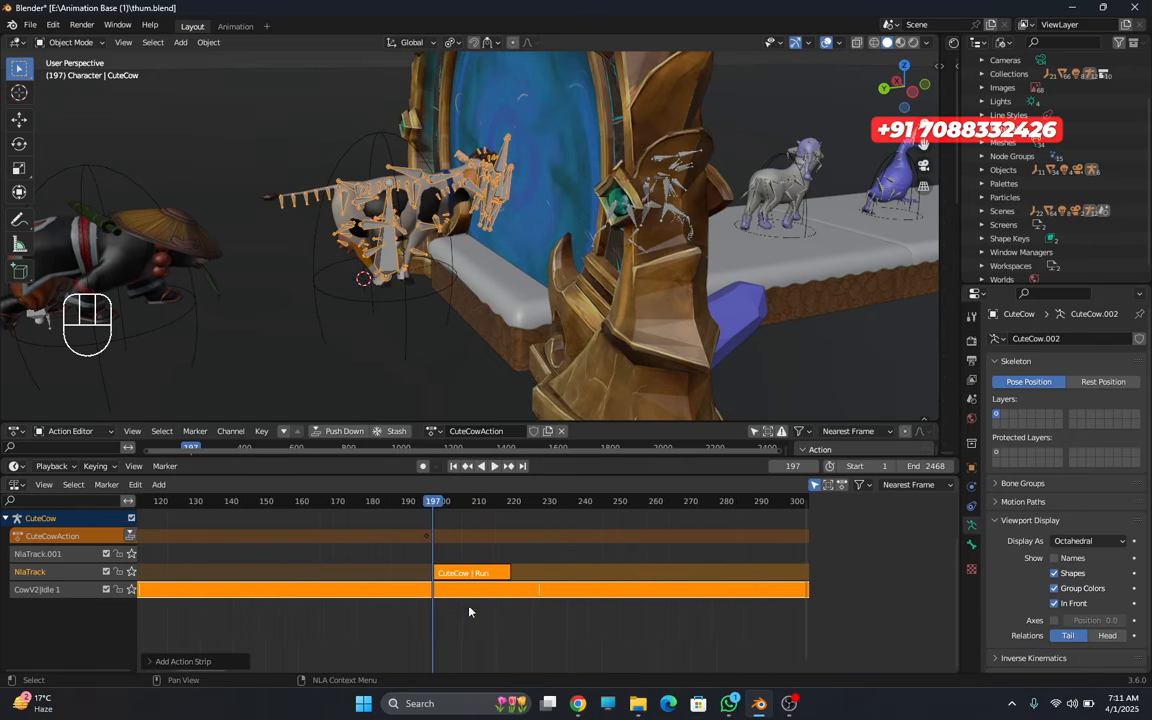
- Set the CuteCow | Run strip's extrapolation to Nothing
click(466, 577)
key(n)
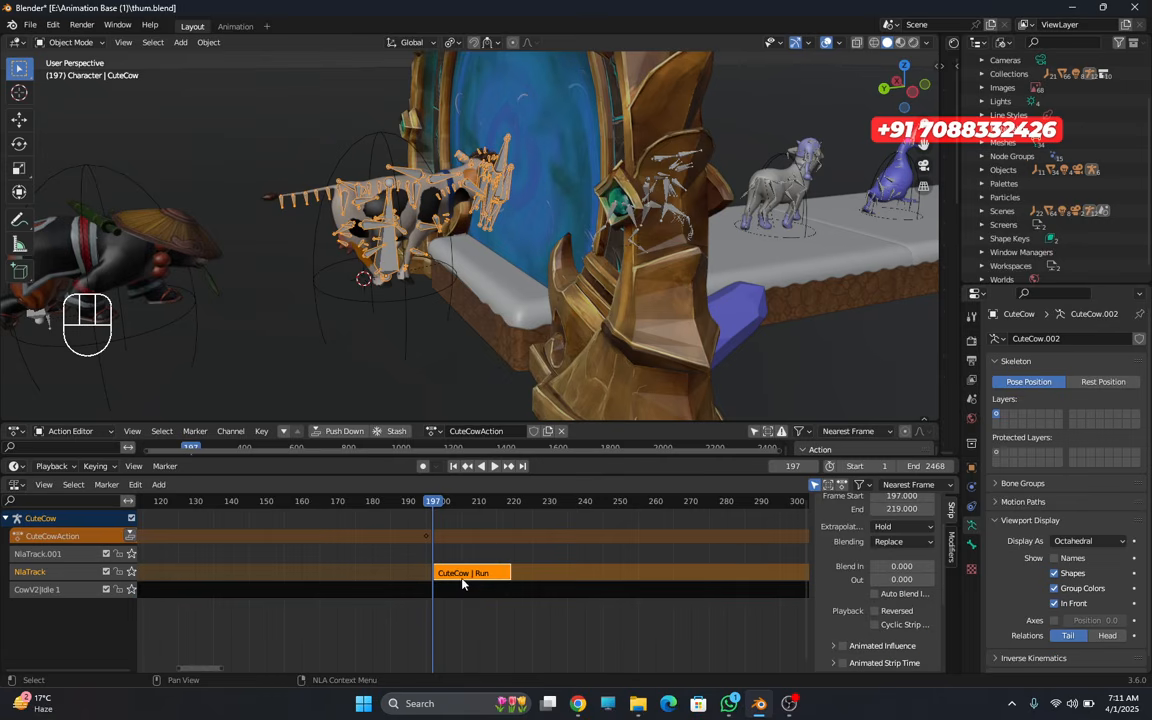
click(919, 531)
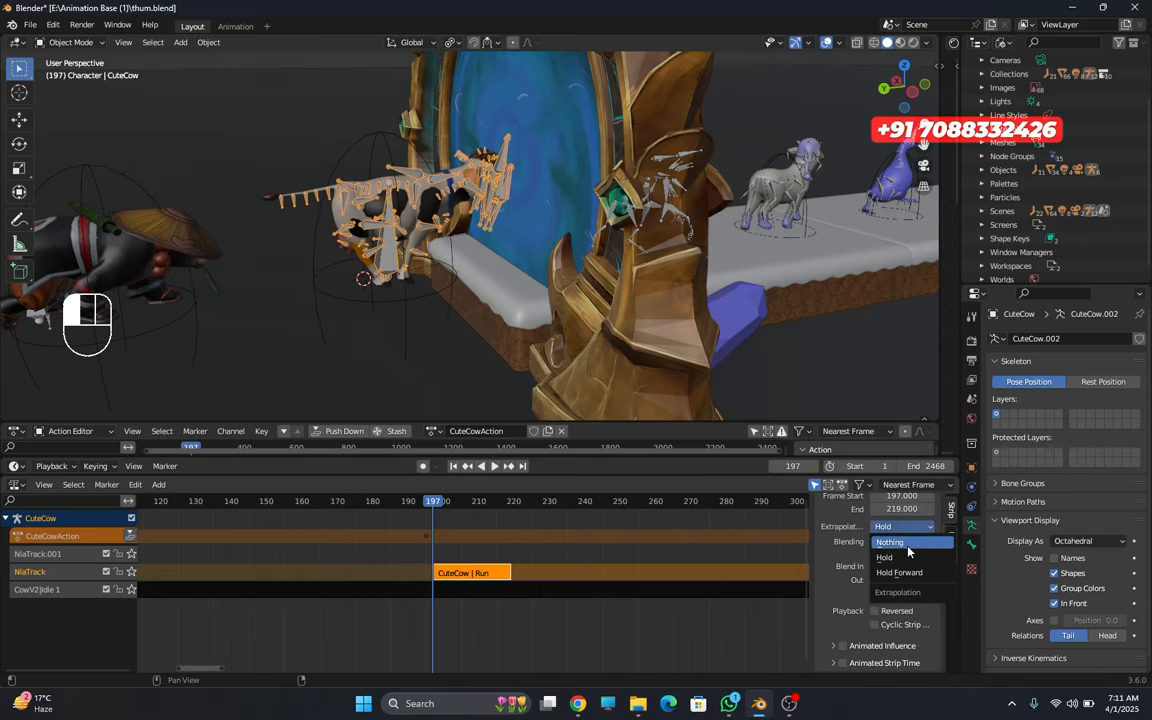
click(880, 594)
- Try a blend-in of 7 frames on the CuteCow | Run strip and reset it to 0
click(906, 566)
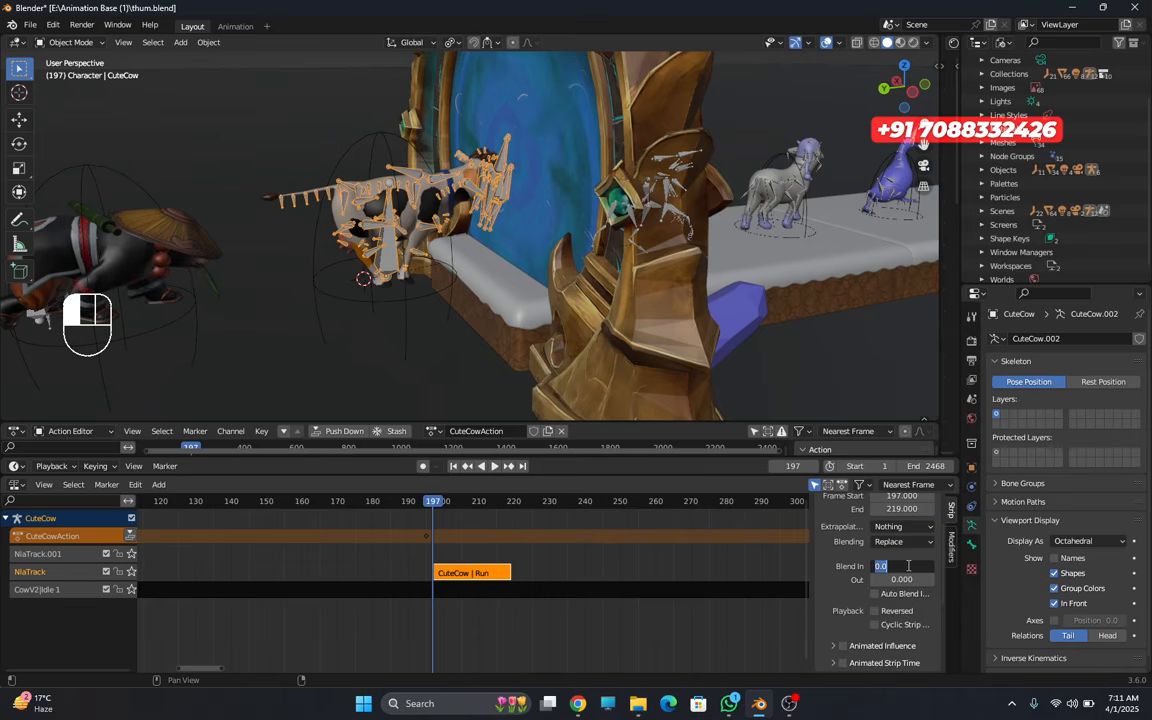
text(7)
key(Return)
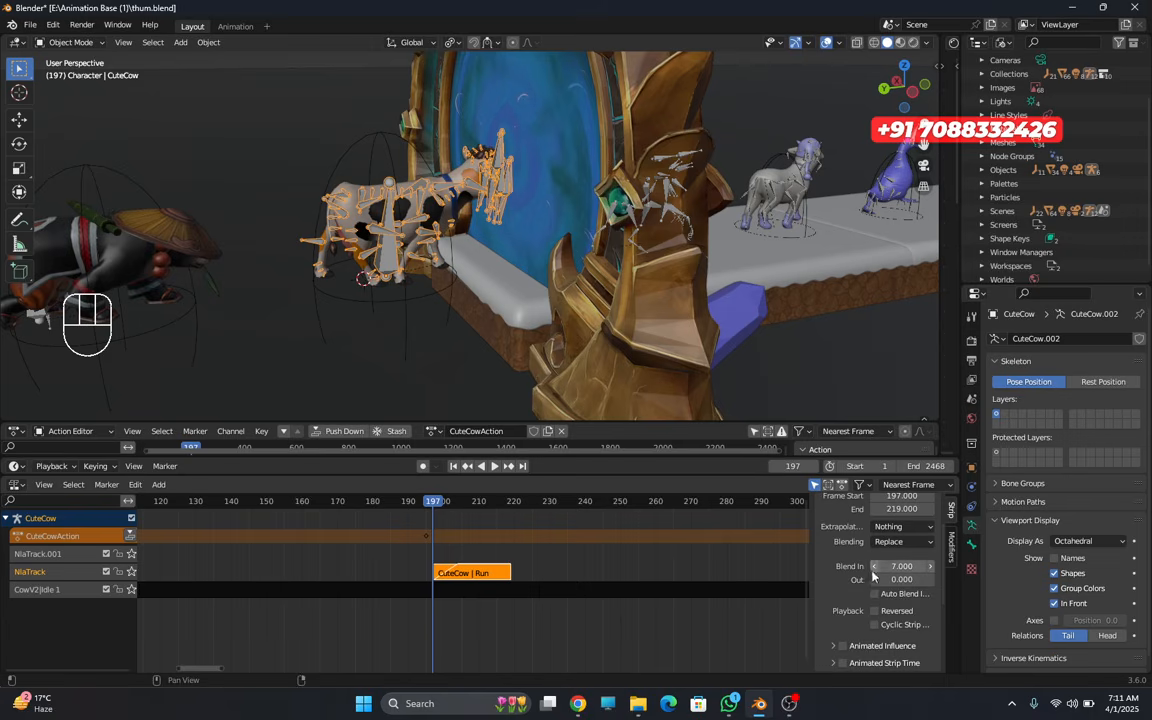
click(908, 566)
text(0)
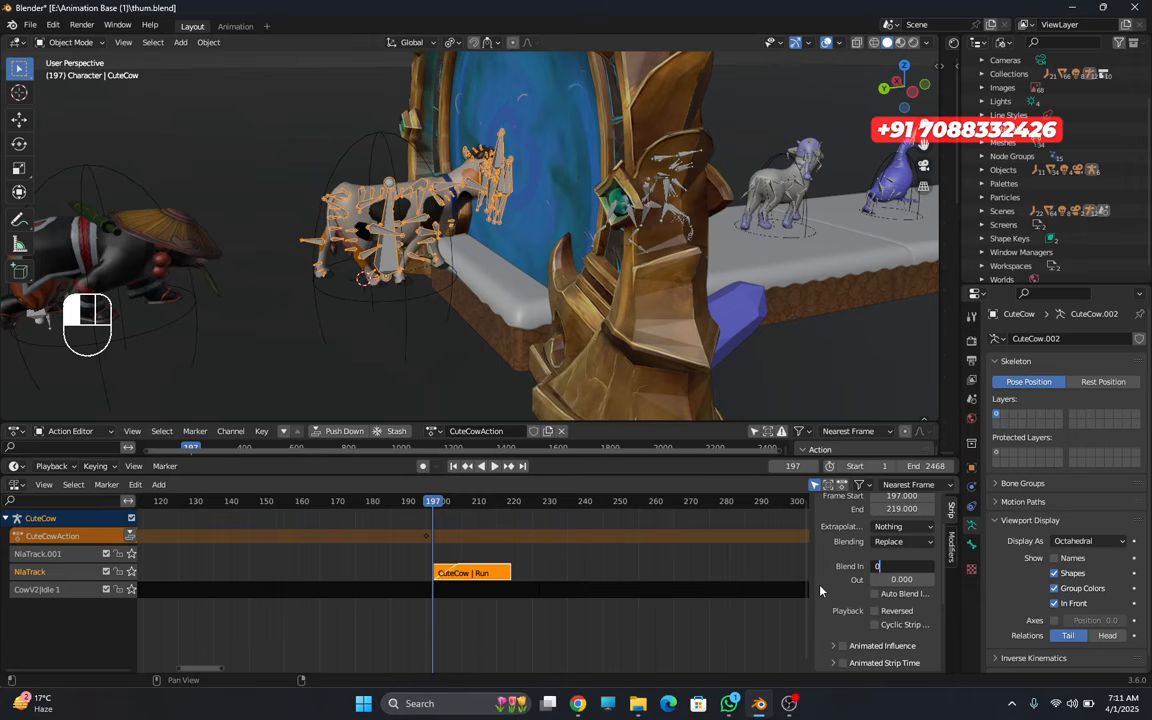
key(Return)
- Hide the viewport overlays and step between frames 196 and 198 to examine the cow's change from idle to run
scroll(437, 586, up, 8)
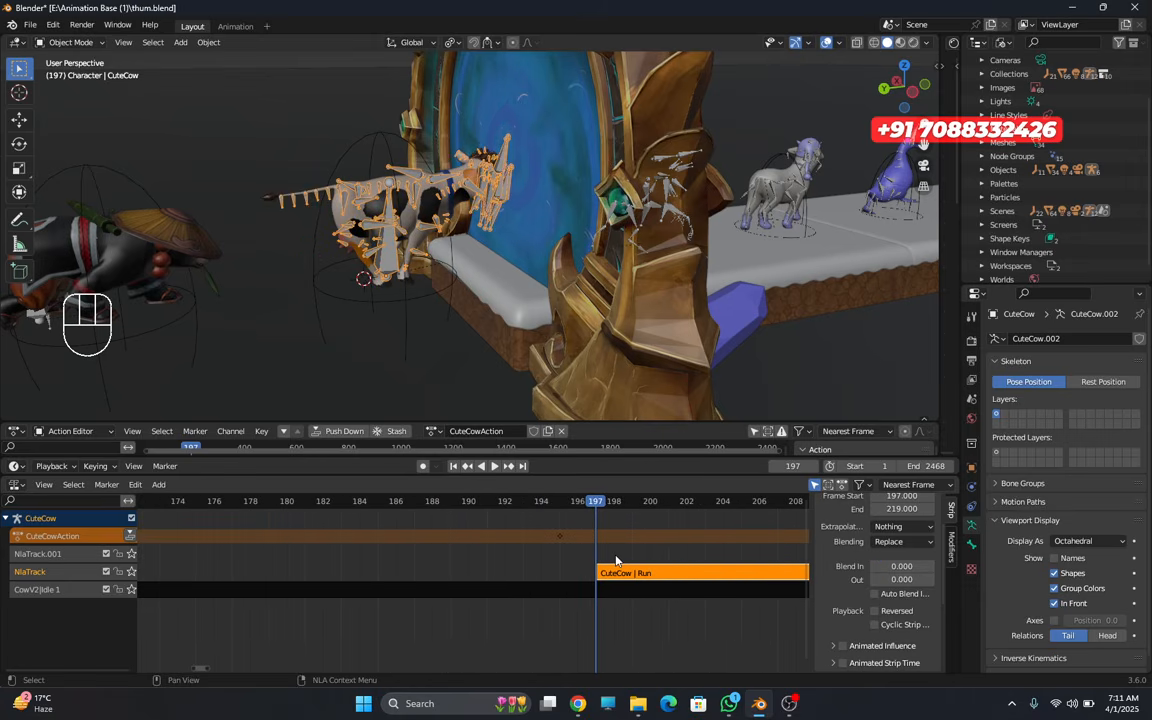
key(Left)
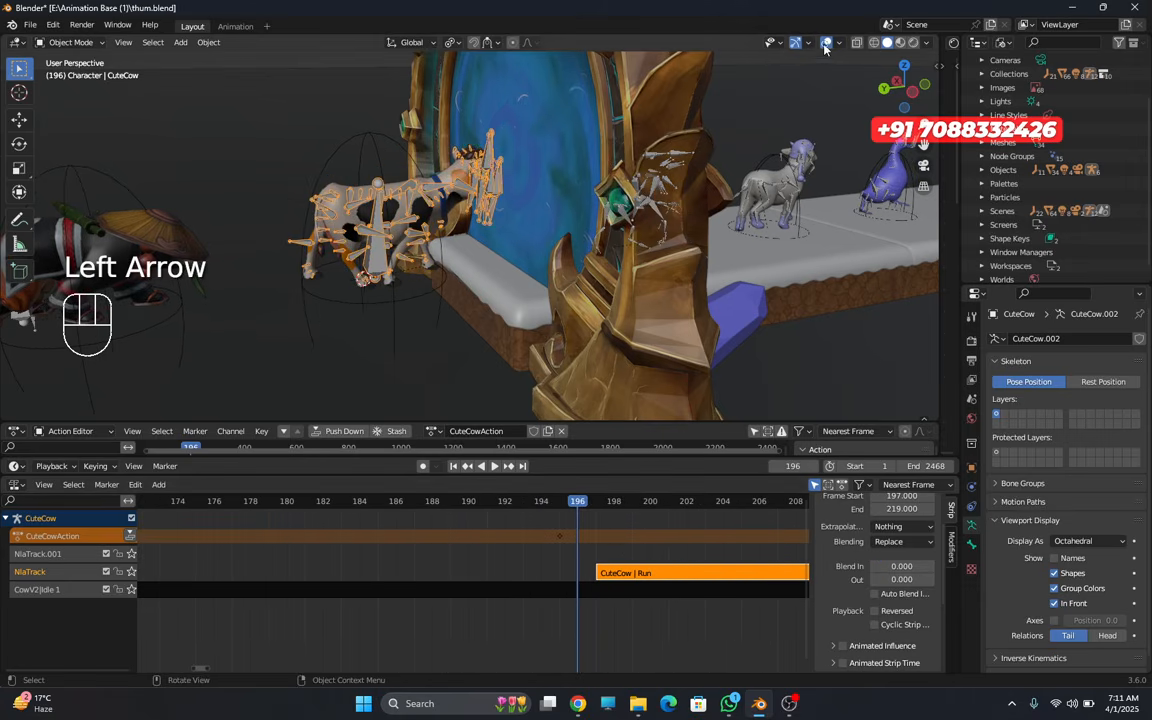
key(Right)
key(Left)
key(Right)
key(Right)
key(Left)
key(Left)
key(Right)
key(Left)
key(Right)
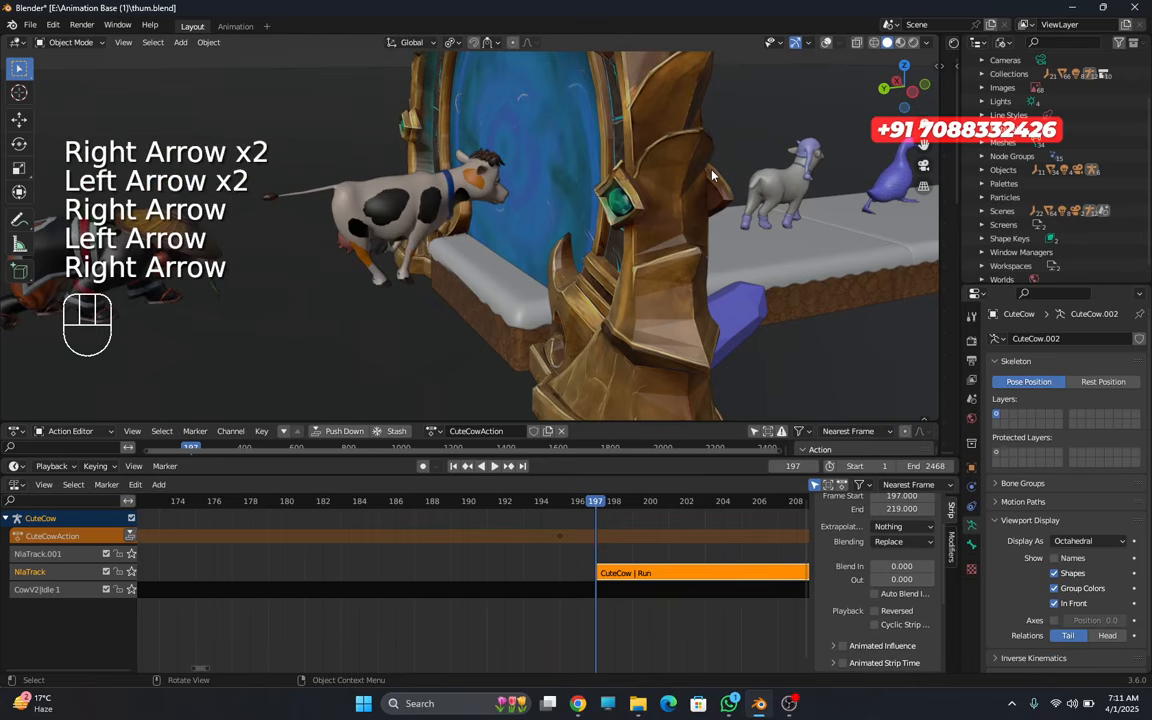
key(Left)
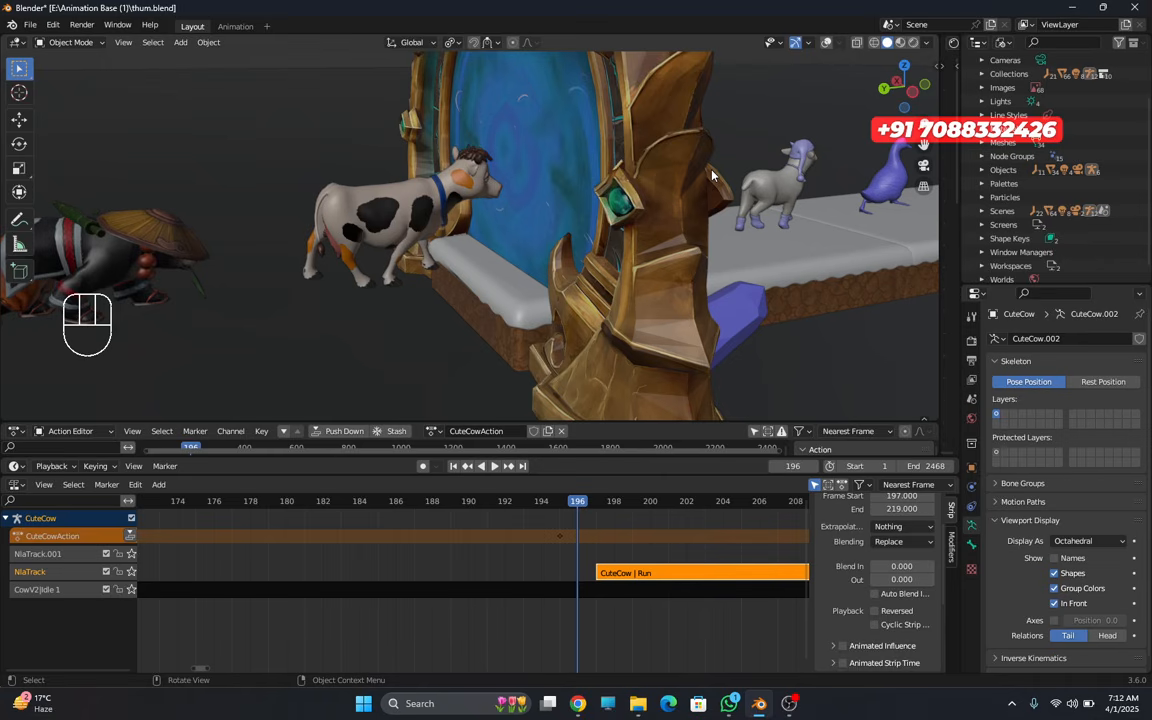
key(Right)
key(Right)
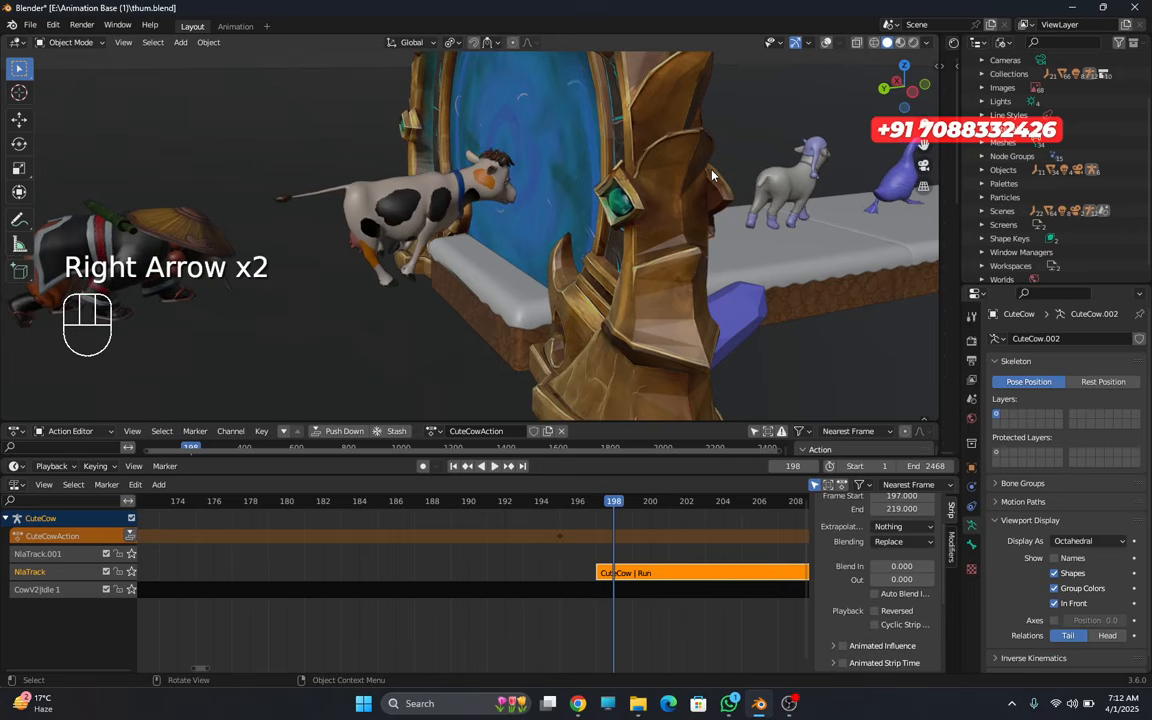
key(Left)
key(Left)
key(Right)
key(Left)
key(Right)
key(Left)
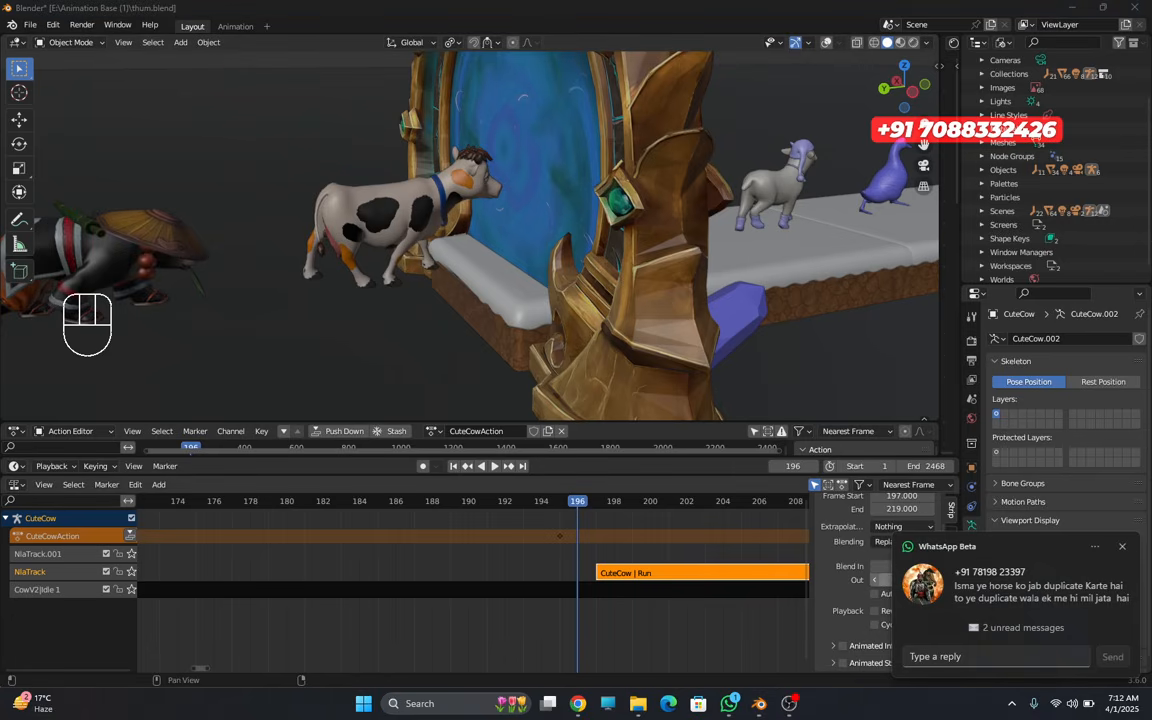
- Dismiss the message notification and set the CuteCow | Run strip's blend-in to 7 frames
click(1124, 549)
click(909, 565)
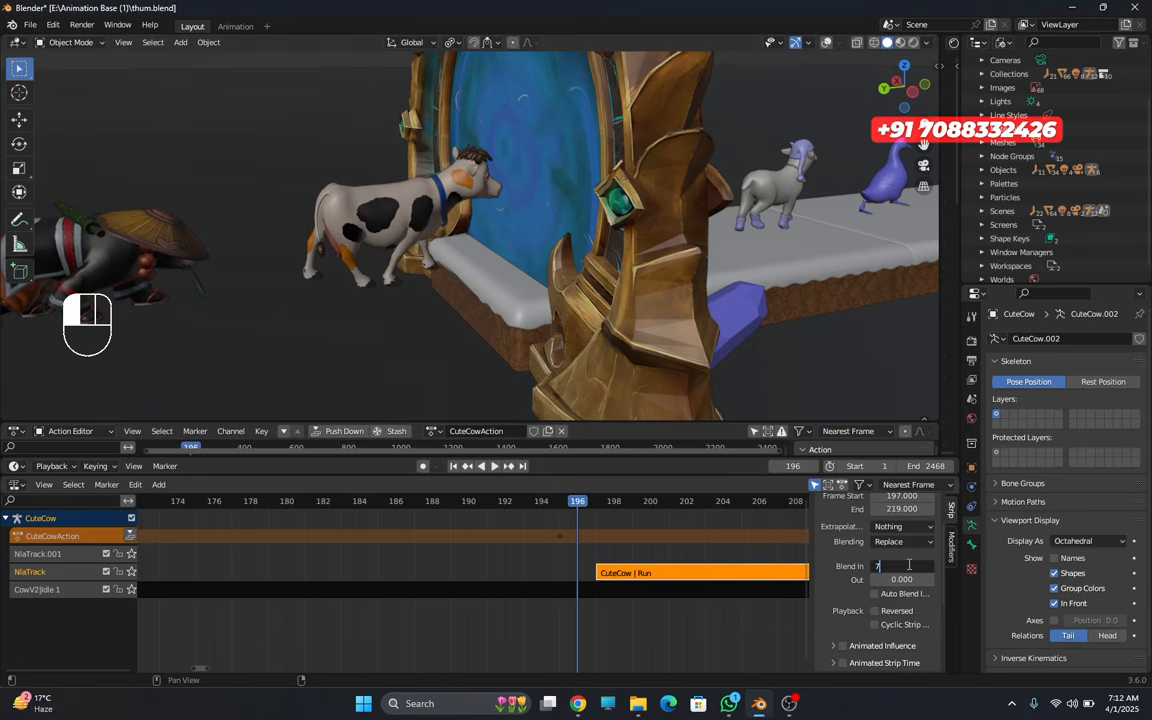
text(7)
key(Return)
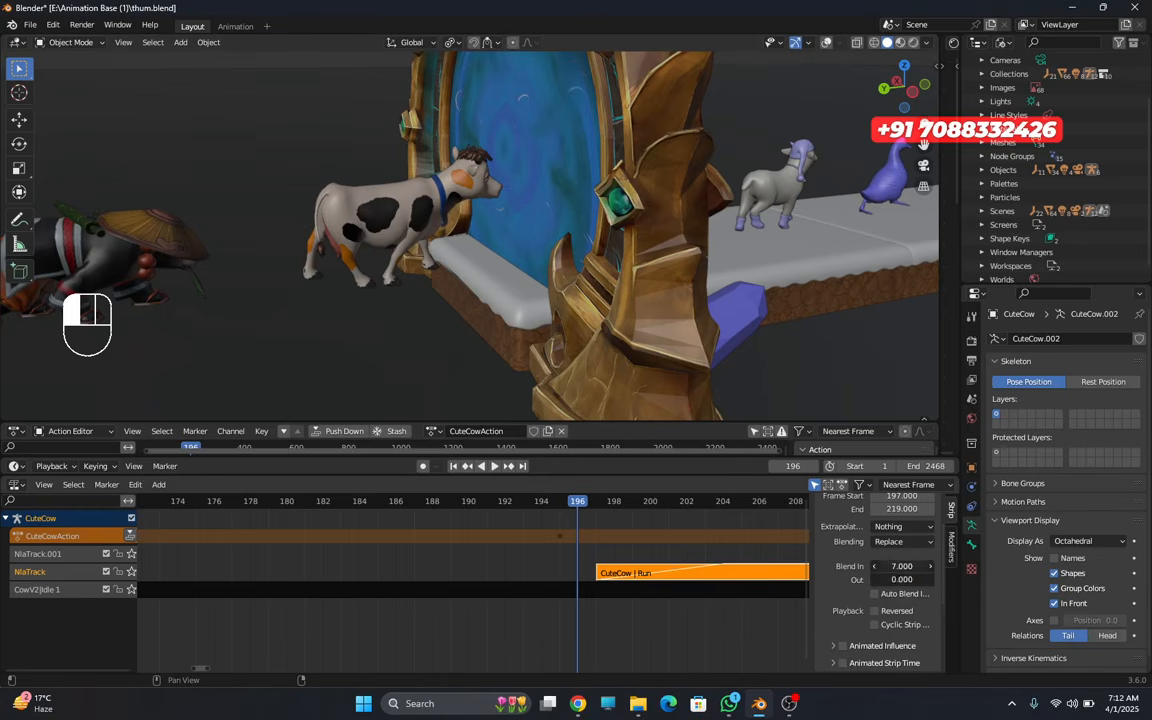
- Set the CuteCow | Run strip's blend-out to 7 frames and dismiss the message notification
scroll(700, 608, down, 5)
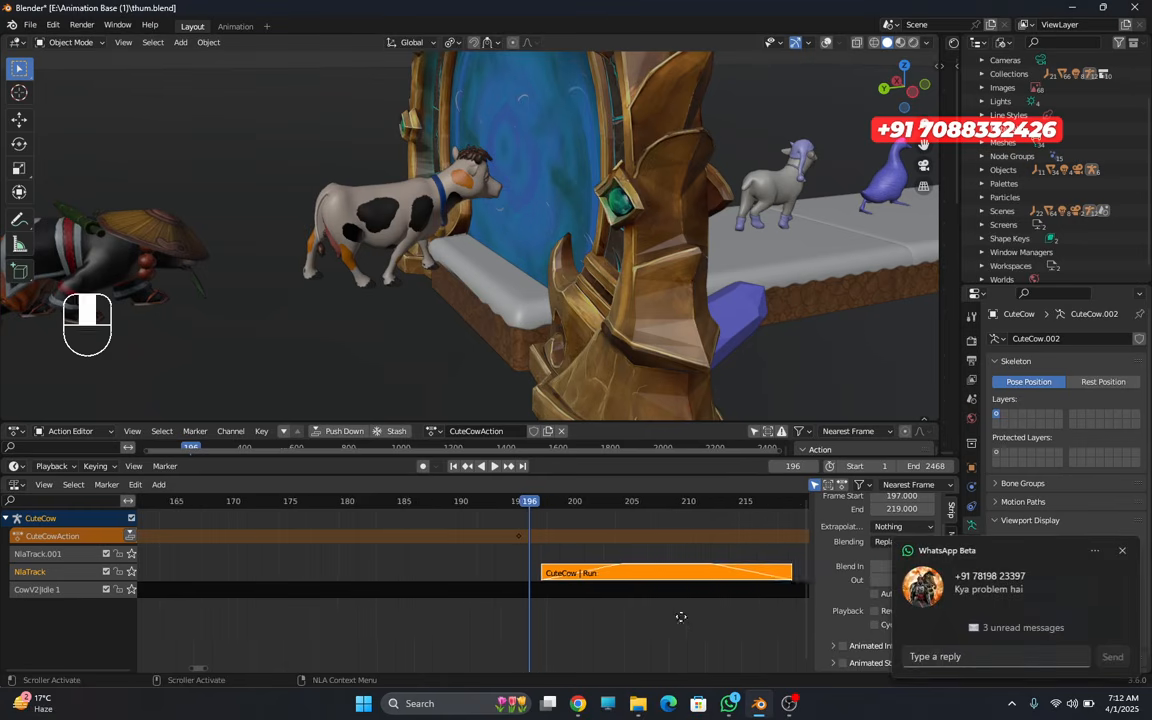
scroll(475, 615, down, 3)
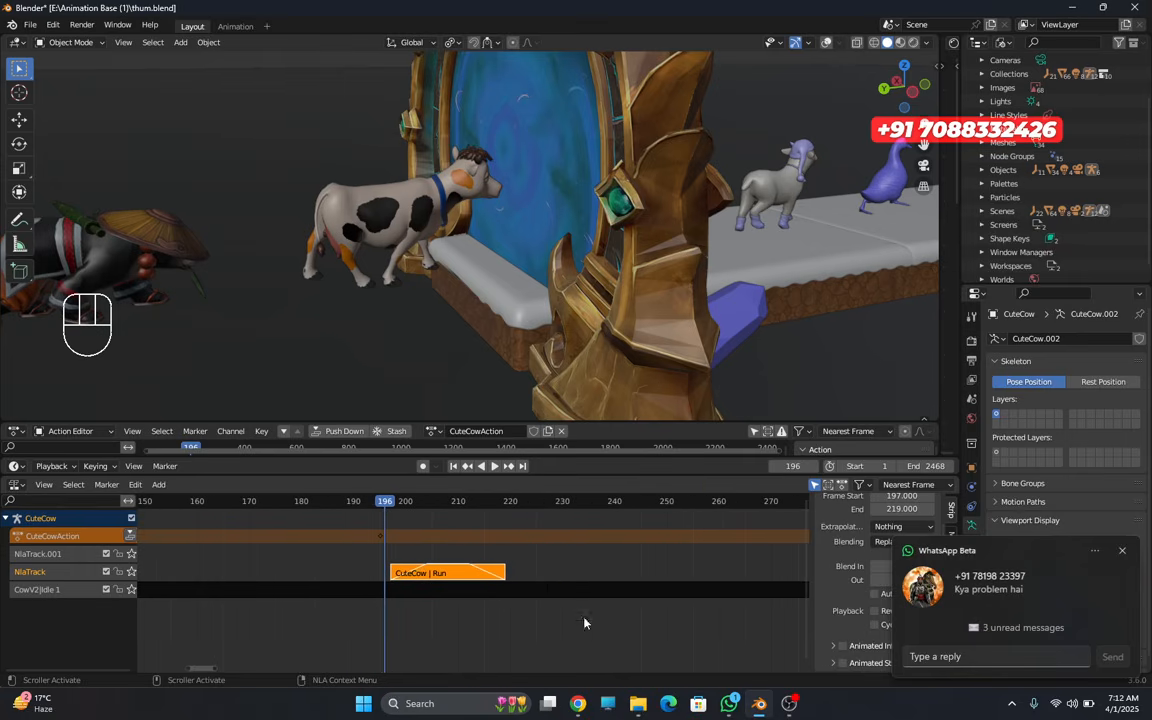
click(1123, 551)
scroll(728, 671, down, 4)
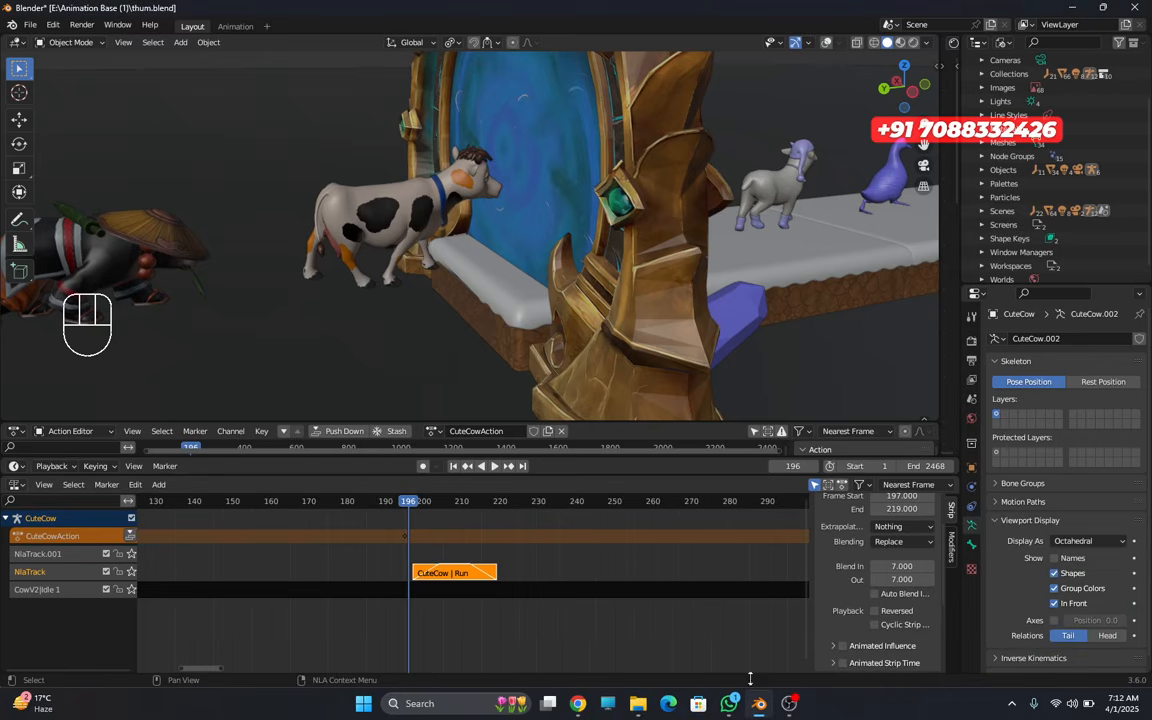
- Set the CuteCow | Run strip's action clip repeat to 4.7
scroll(862, 647, down, 4)
scroll(860, 648, down, 3)
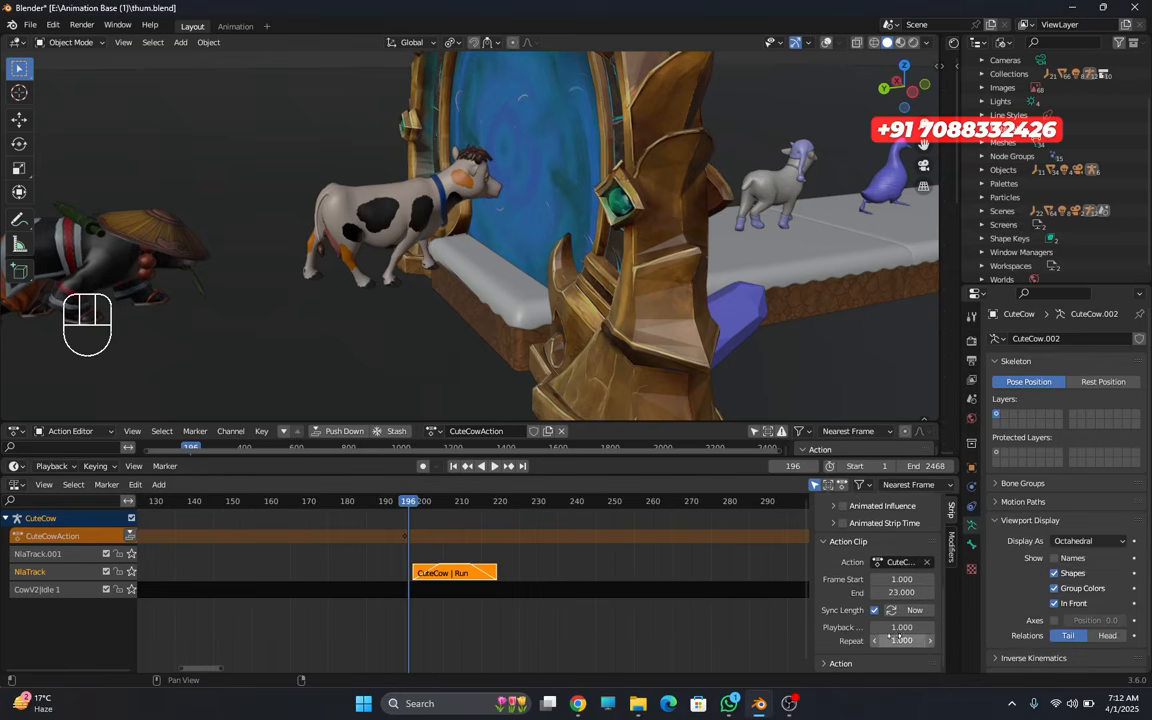
drag(903, 641, 1010, 641)
scroll(575, 657, down, 2)
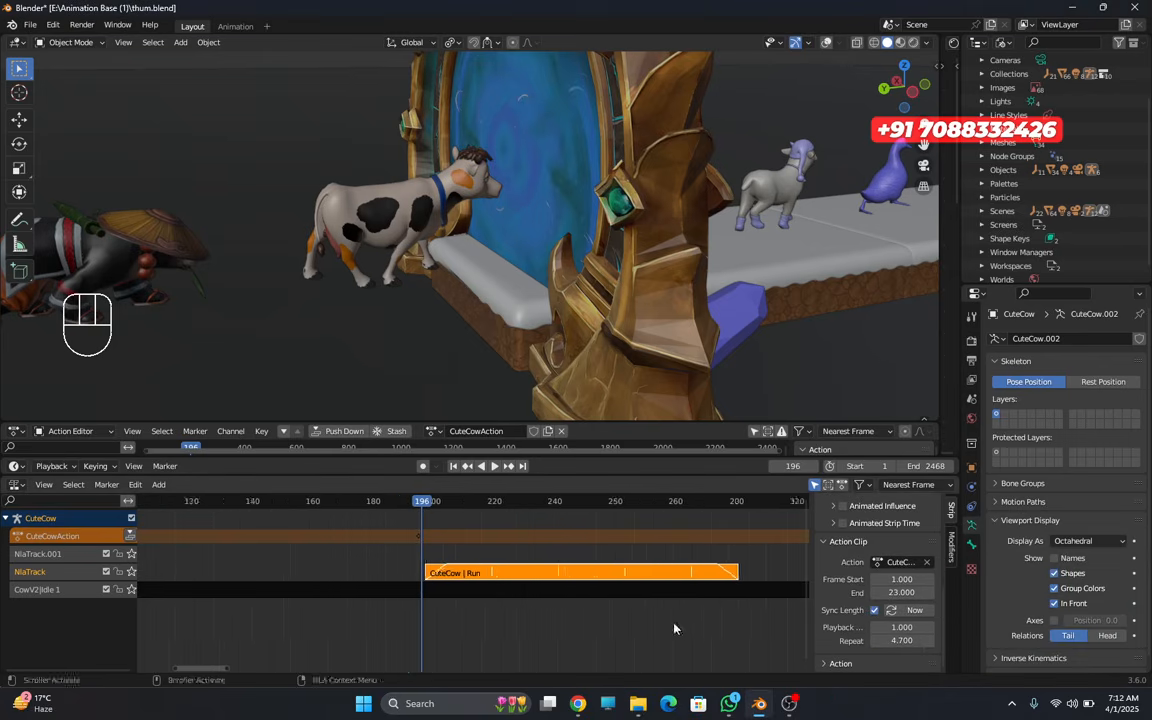
- Play the animation to follow the cow's run beyond the portal, and go to frame 315 near its stopping point
key(space)
middle_drag(591, 228, 316, 267)
key(space)
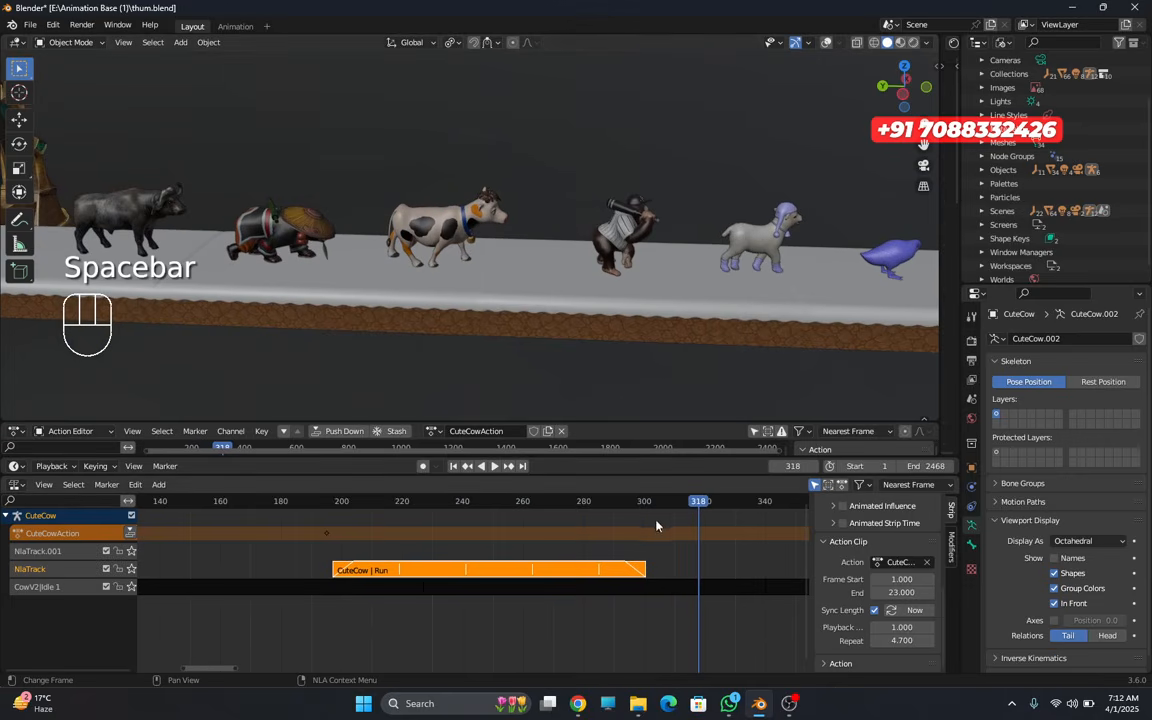
drag(697, 510, 685, 568)
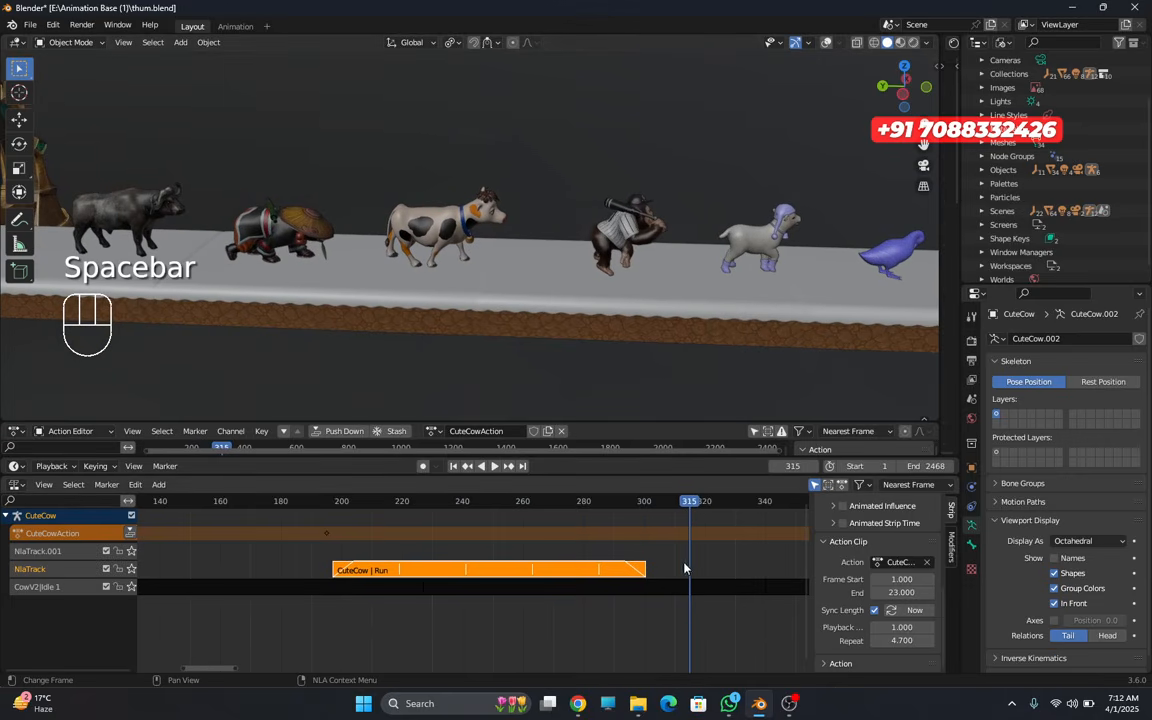
- Extend the CuteCow | Run strip by setting its repeat to 5.5
click(931, 641)
click(931, 641)
click(931, 641)
click(931, 641)
click(931, 641)
click(931, 641)
click(931, 641)
click(931, 641)
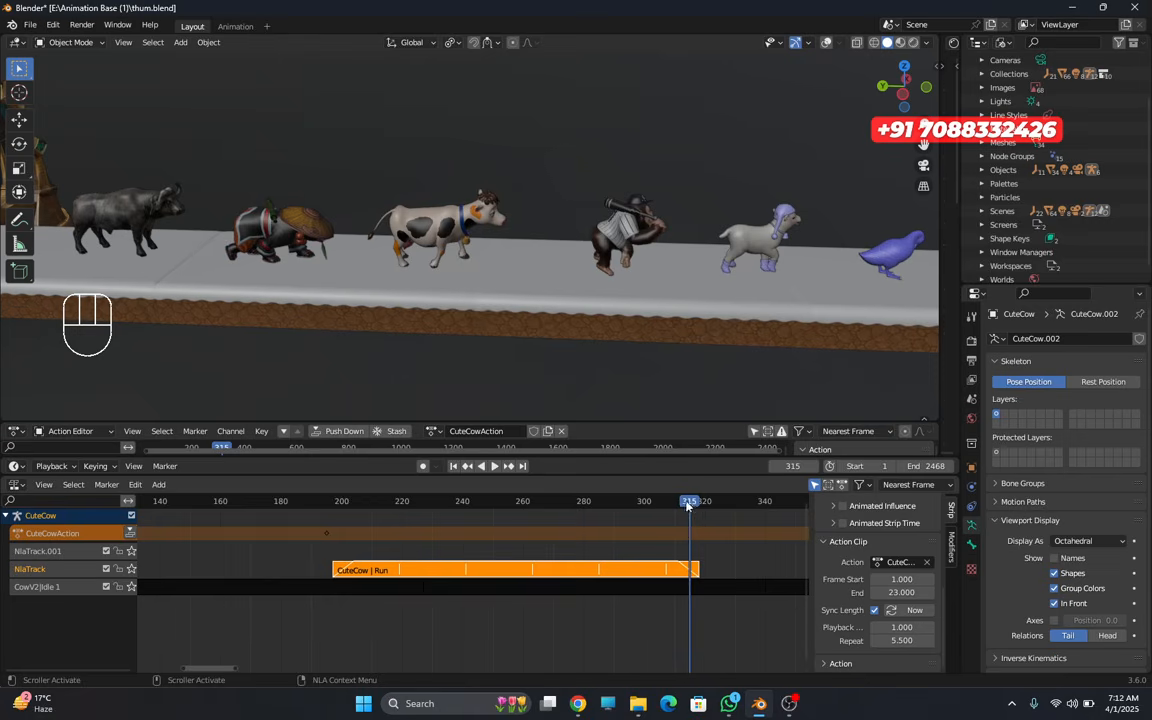
- Replay the end of the cow's run from about frames 298 and 288 to examine the blend back into idle
drag(690, 505, 638, 505)
key(space)
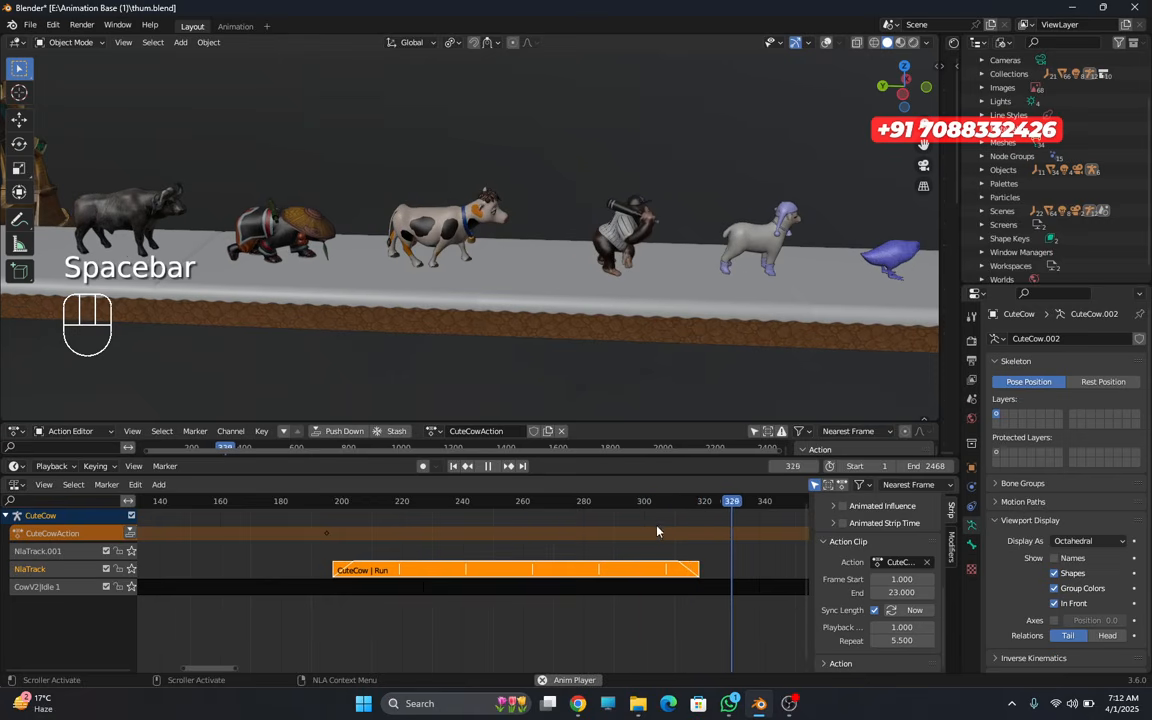
key(space)
drag(752, 502, 609, 528)
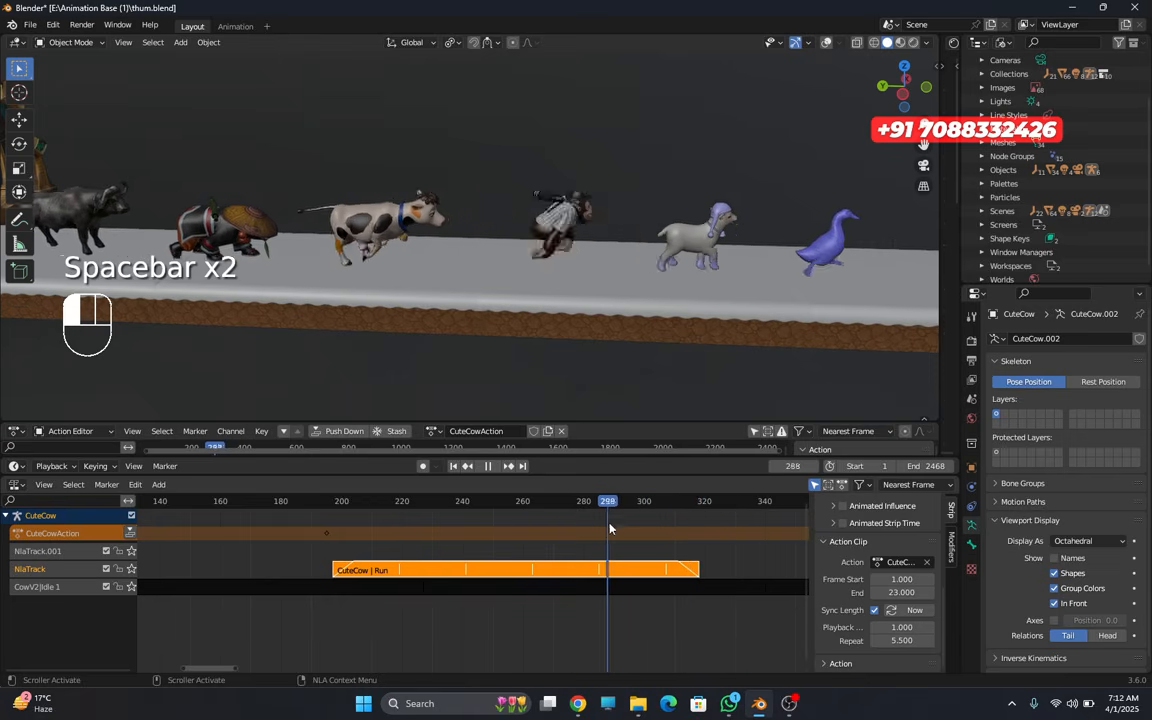
key(space)
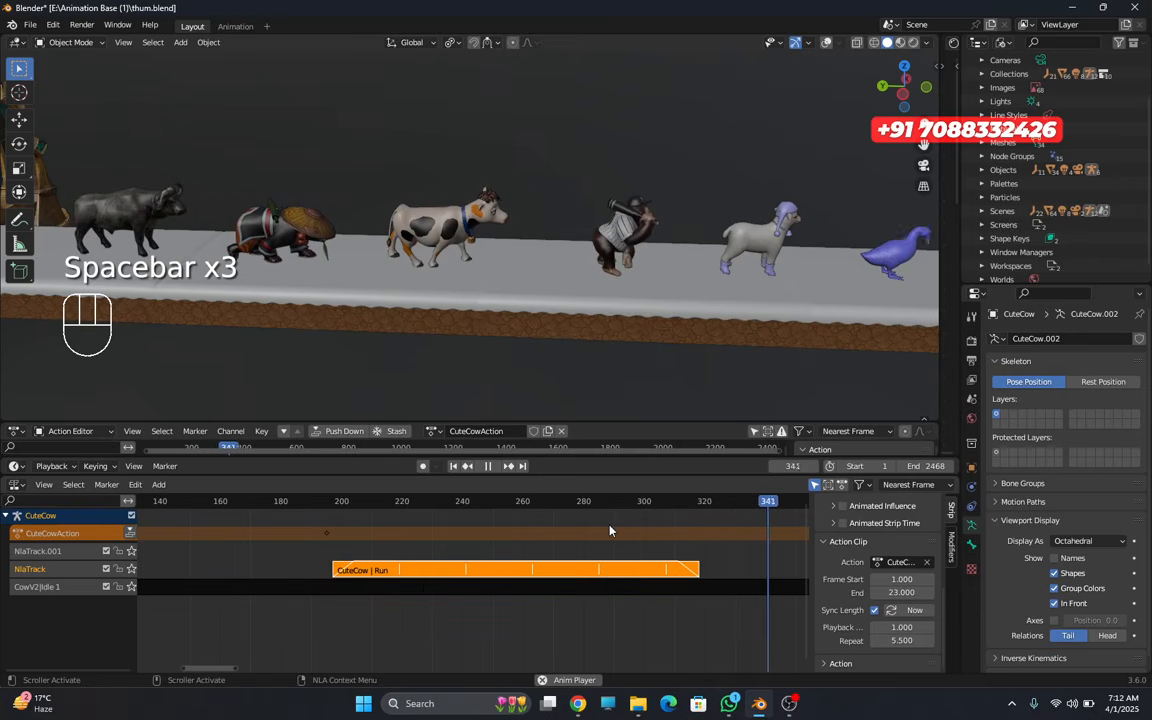
key(space)
- Go to frame 353 and examine how the CuteCow | Run strip sits over the CowV2|Idle 1 strip
scroll(622, 542, down, 3)
mouse_move(638, 506)
mouse_down()
mouse_move(743, 509)
mouse_move(647, 523)
mouse_up()
click(547, 574)
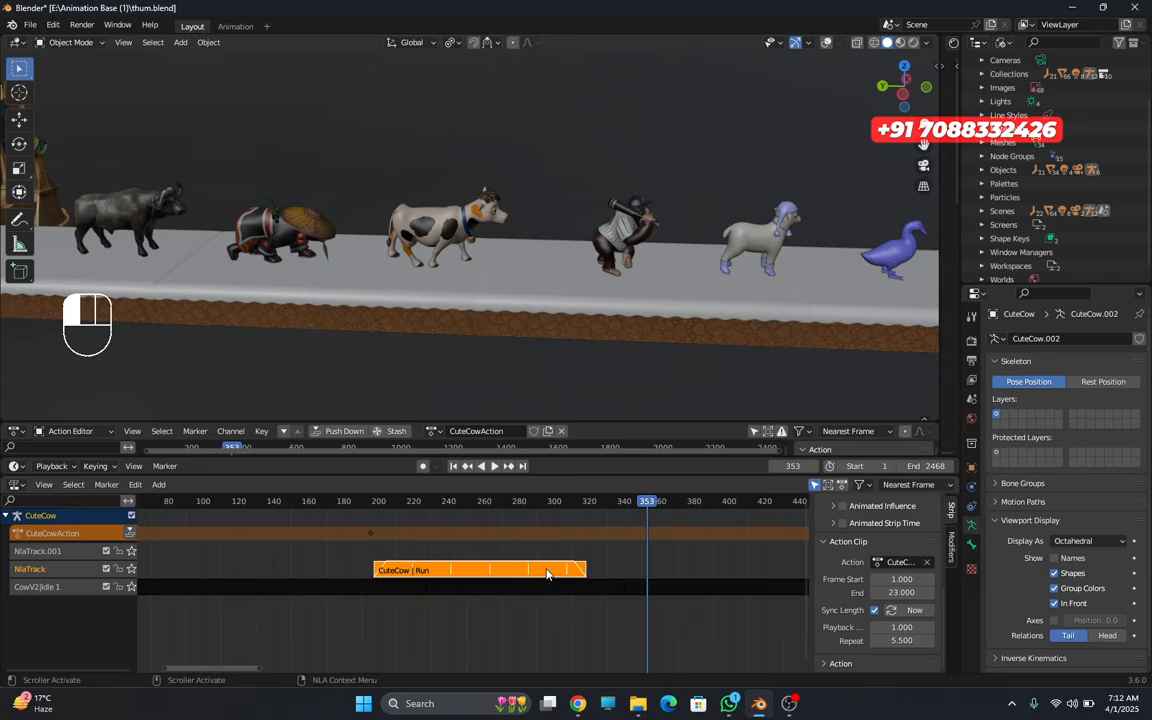
scroll(842, 559, up, 5)
middle_drag(682, 596, 740, 602)
scroll(702, 595, down, 4)
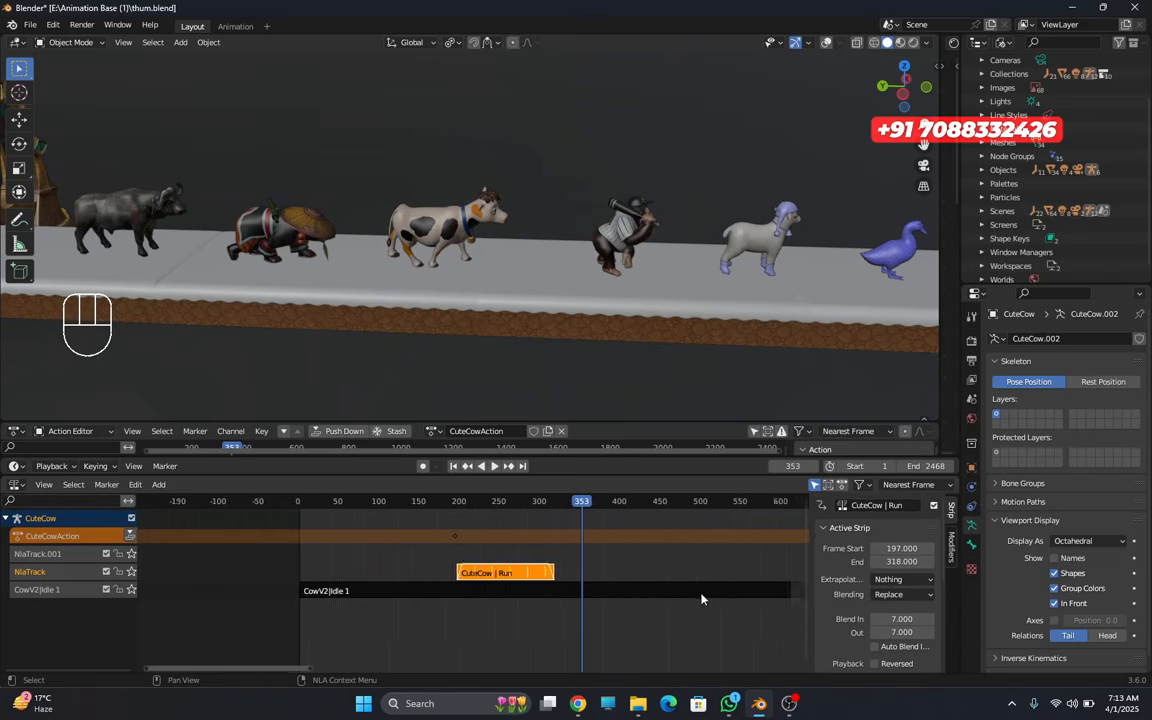
scroll(699, 597, up, 3)
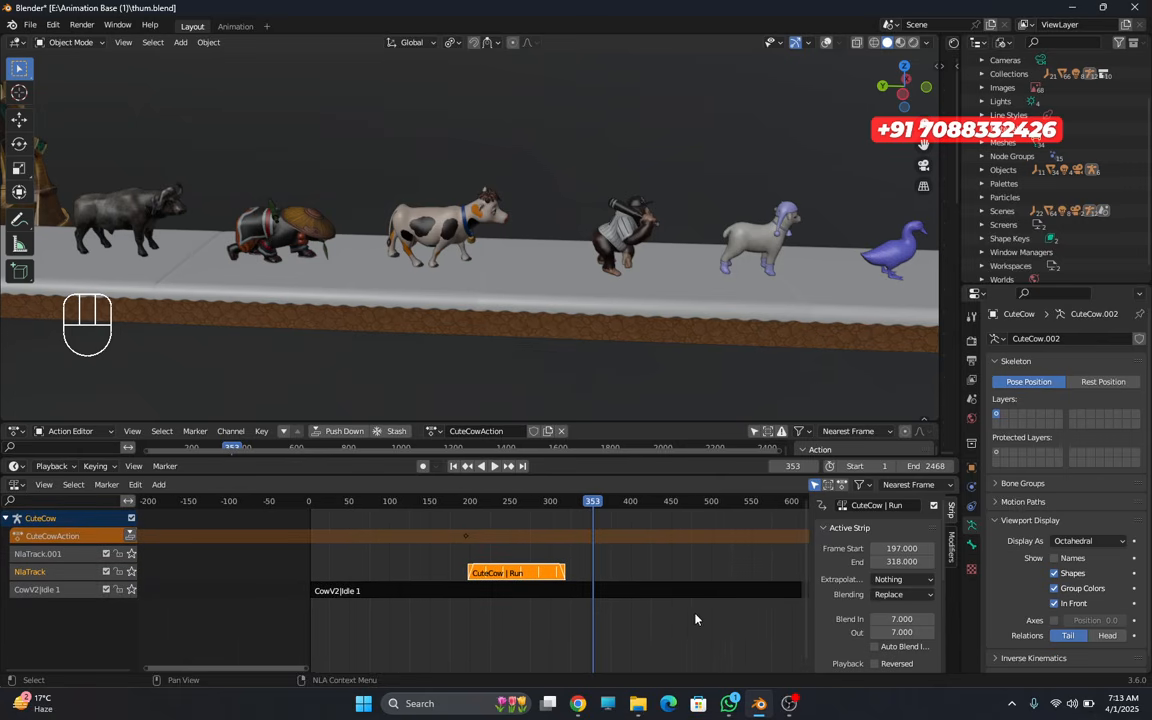
scroll(668, 612, up, 3)
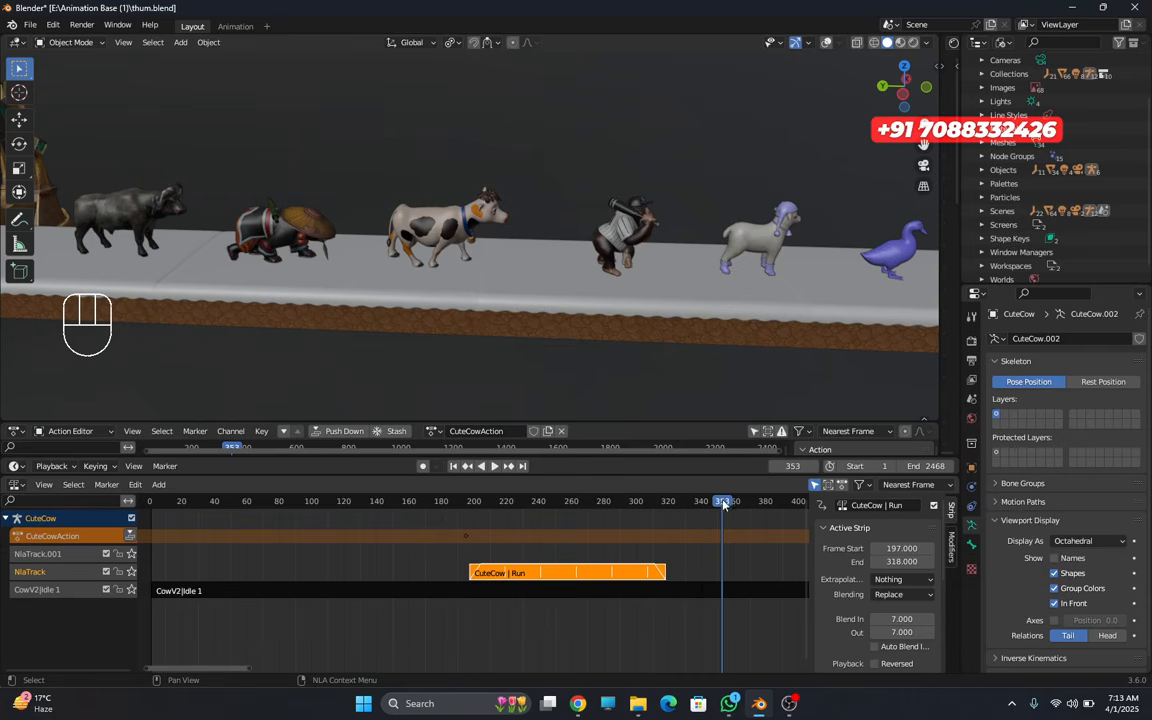
- Replay the last part of the cow's run and scrub back to frame 213 to view the portal entry
click(640, 502)
key(space)
drag(615, 540, 494, 553)
scroll(494, 553, down, 3)
shift+middle_drag(494, 301, 553, 375)
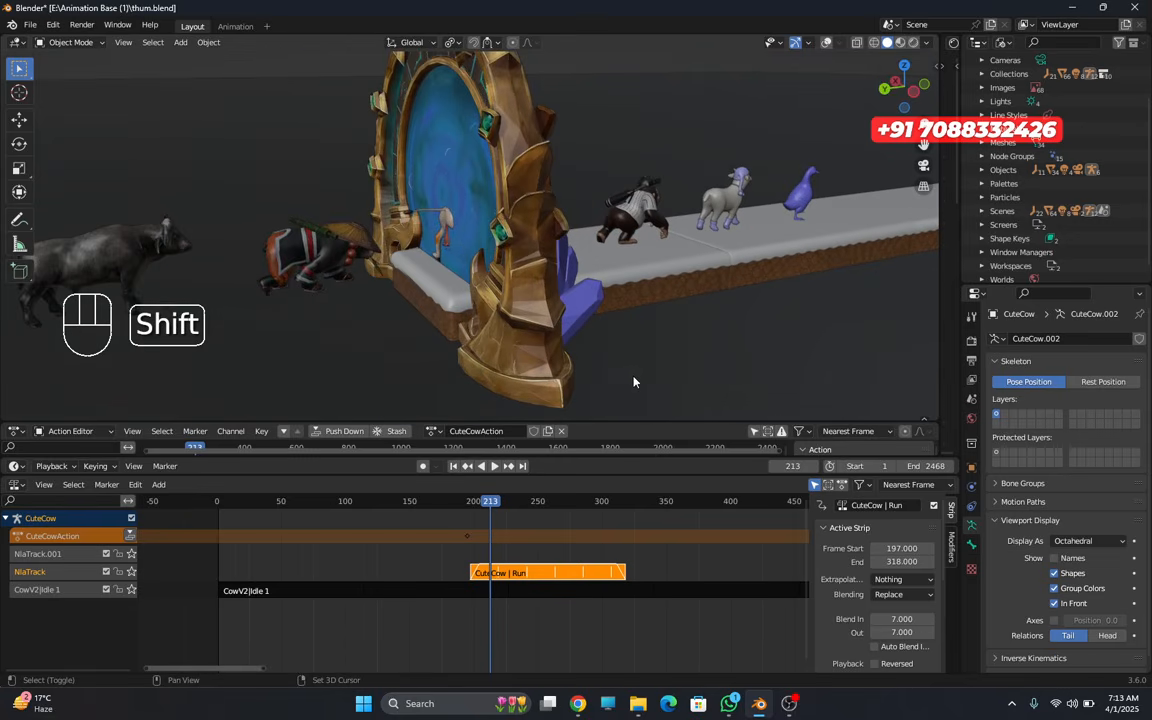
- Go to frame 219, show the viewport overlays and display the bear's RootNode_3 armature in front of other objects
drag(488, 502, 498, 503)
shift+middle_drag(500, 395, 680, 385)
middle_drag(680, 385, 610, 406)
scroll(617, 413, up, 4)
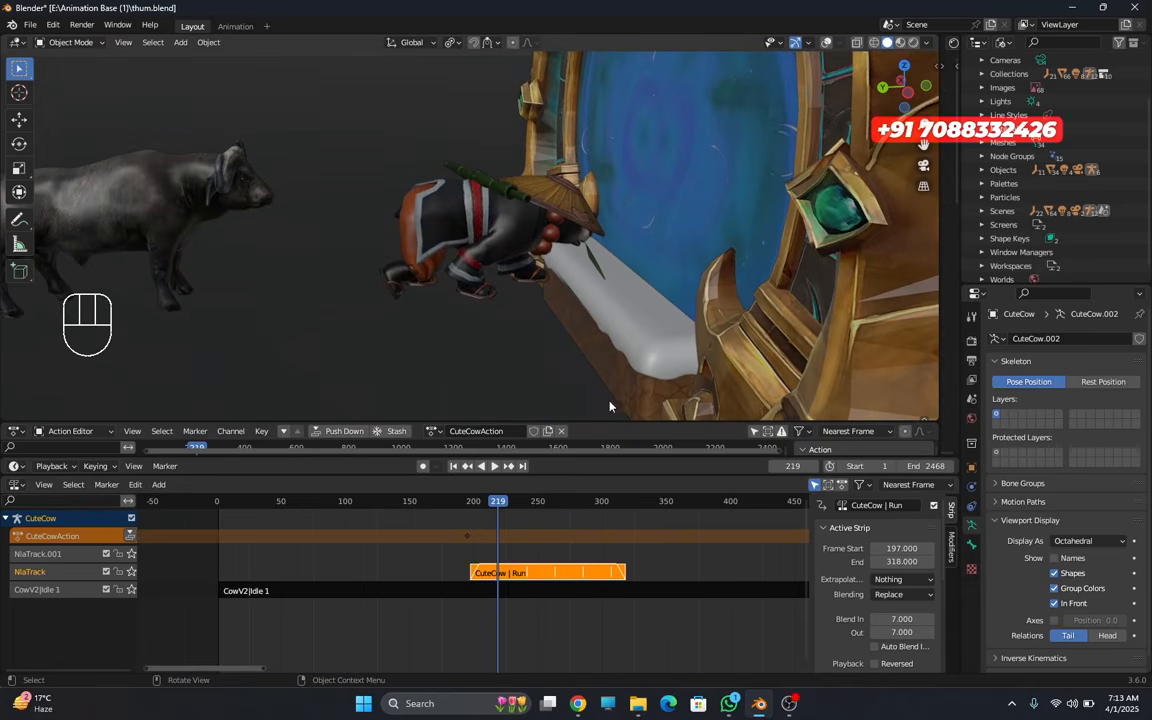
click(827, 43)
click(374, 266)
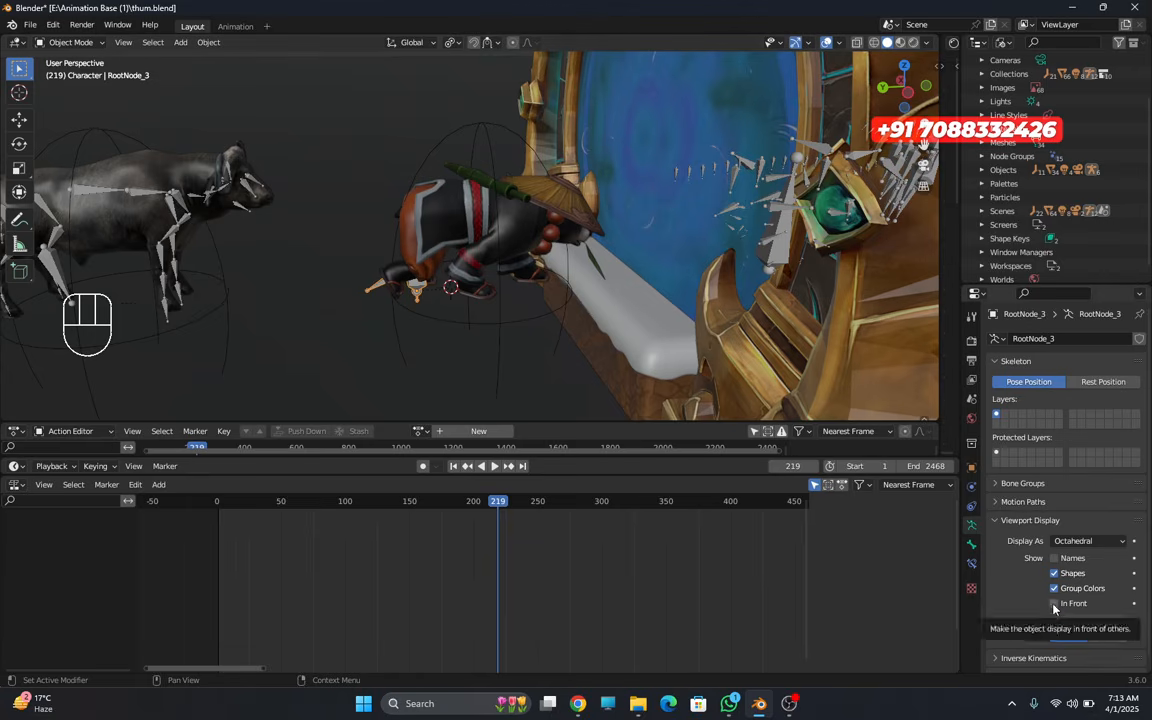
click(1004, 521)
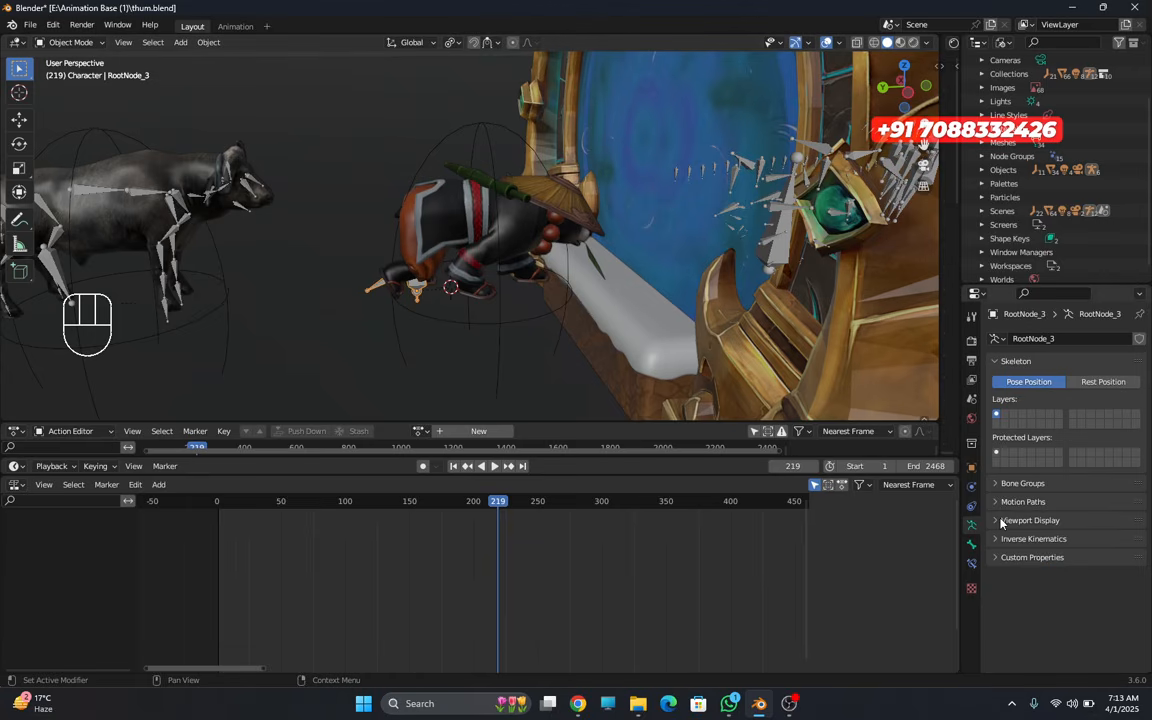
click(998, 521)
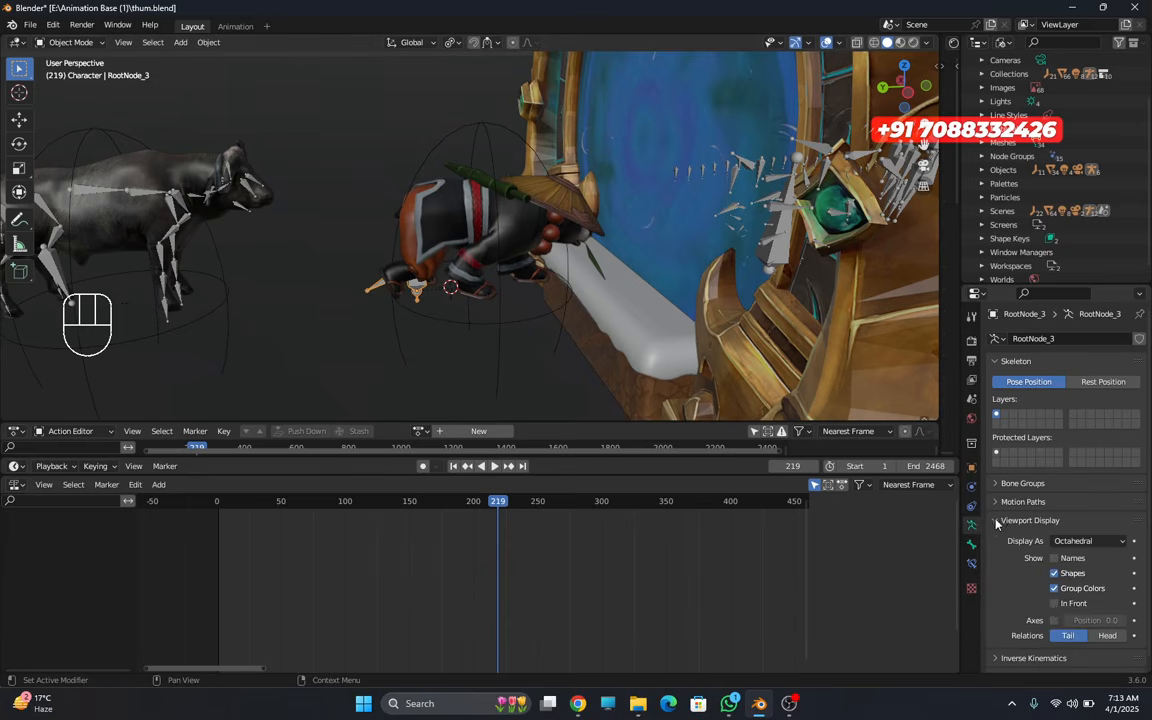
click(1054, 604)
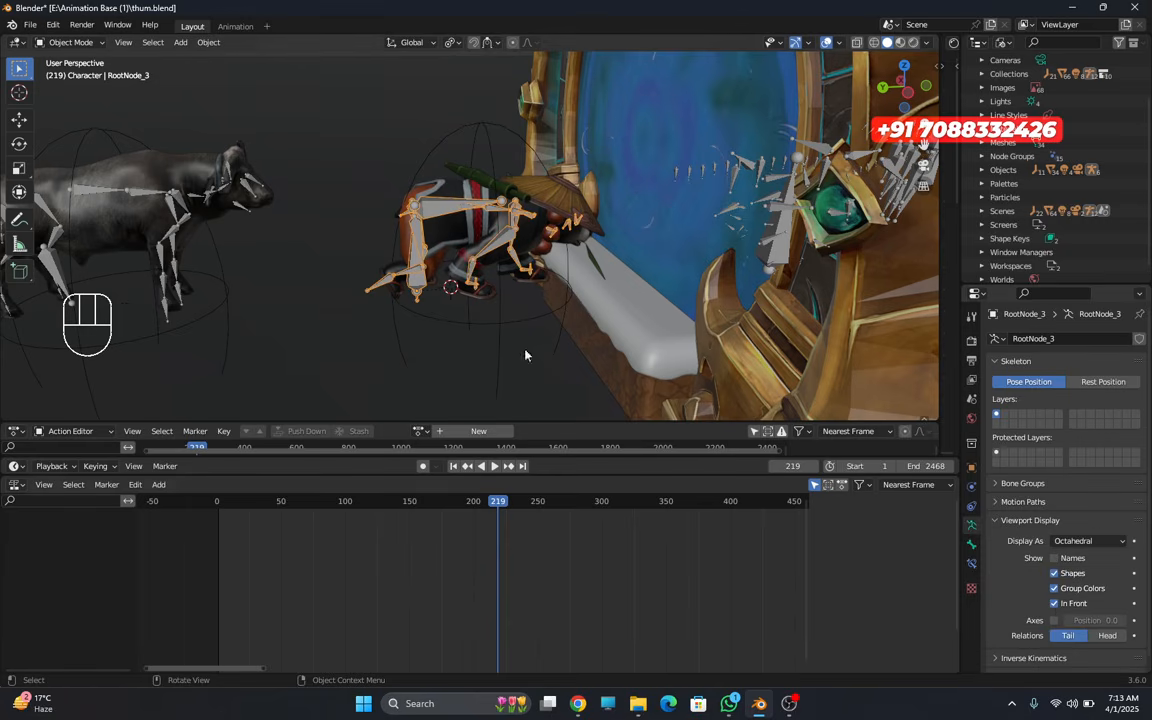
- Try assigning the bear idle_RootNode_3 action to the bear's armature and undo the assignment
click(420, 432)
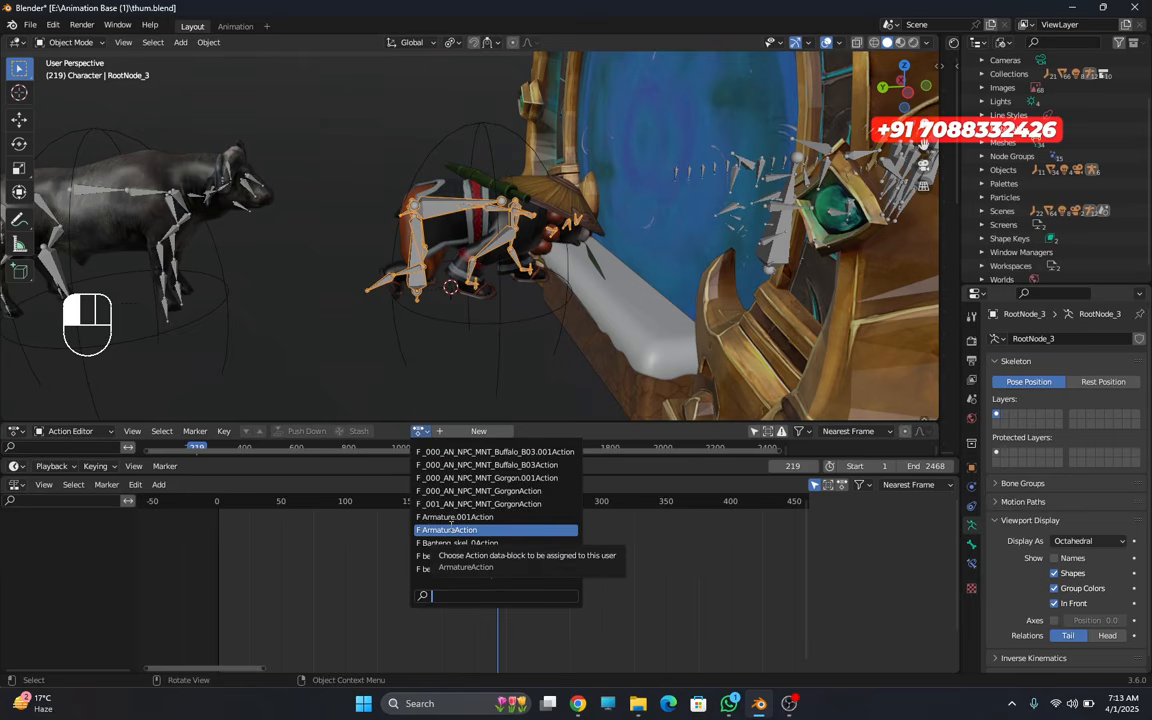
text(b)
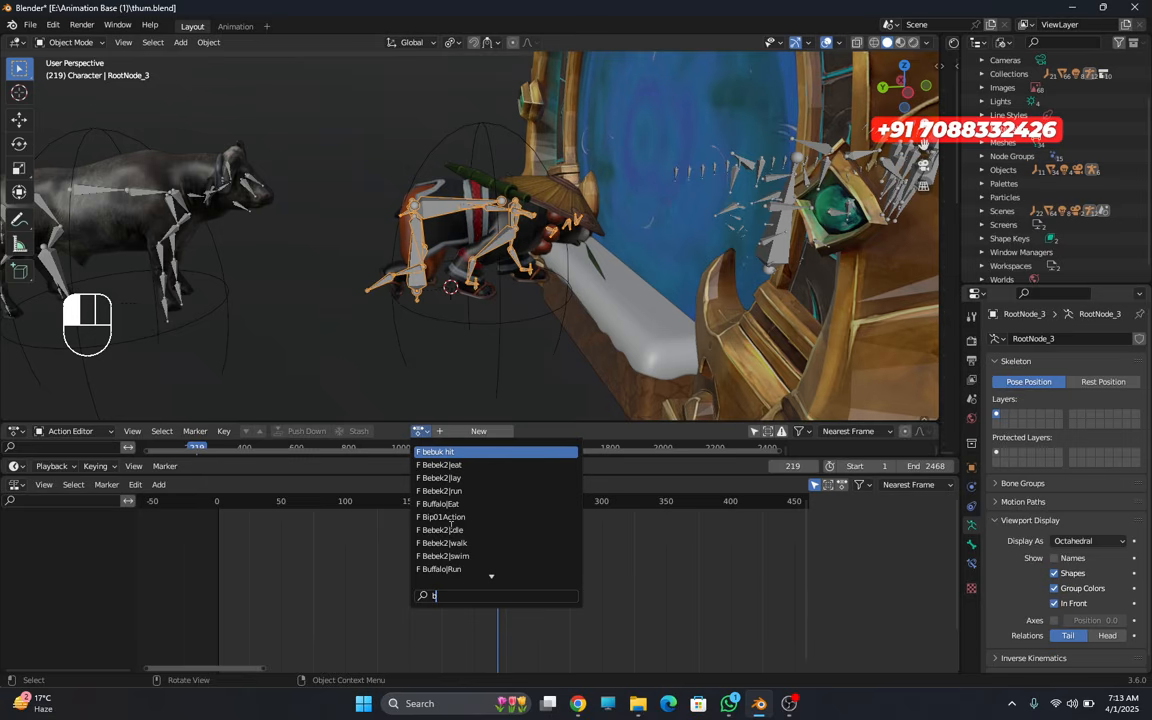
text(ear)
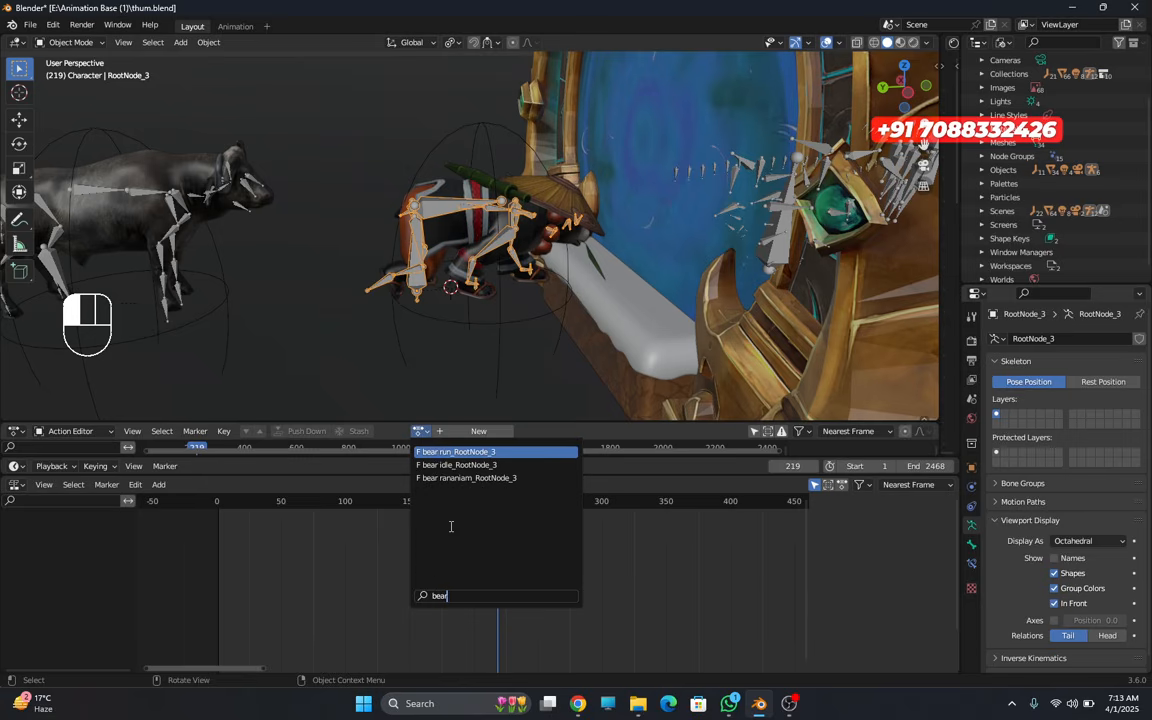
click(455, 465)
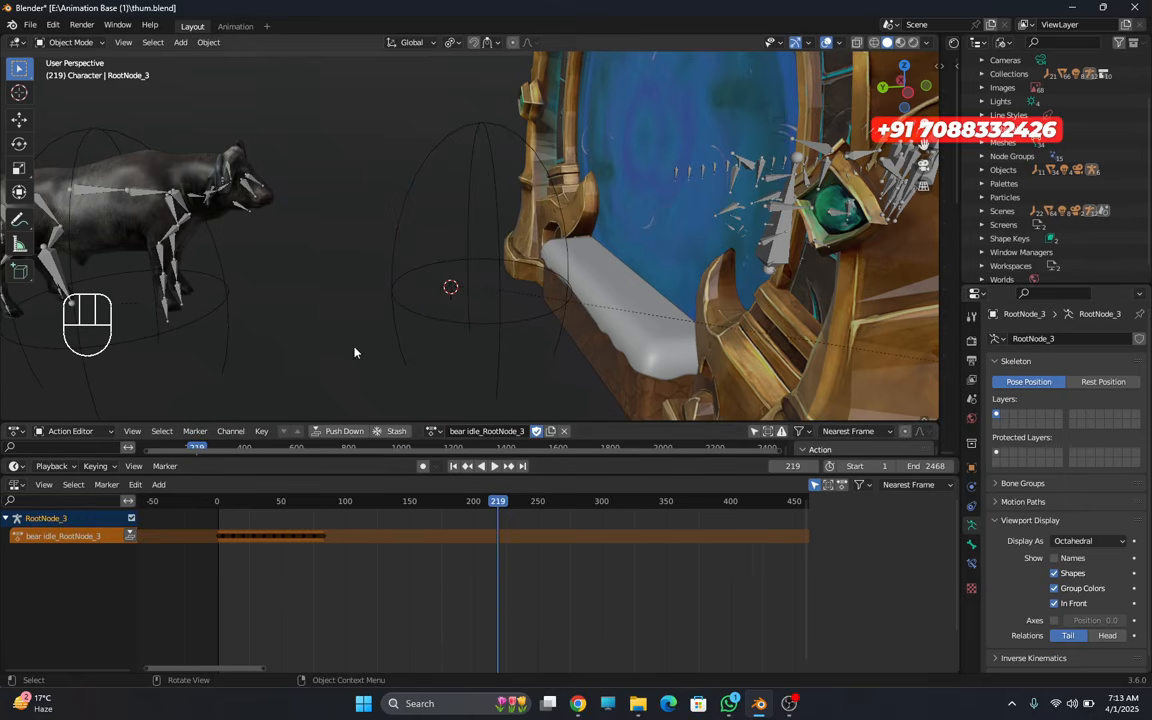
scroll(329, 401, down, 5)
middle_drag(390, 208, 536, 286)
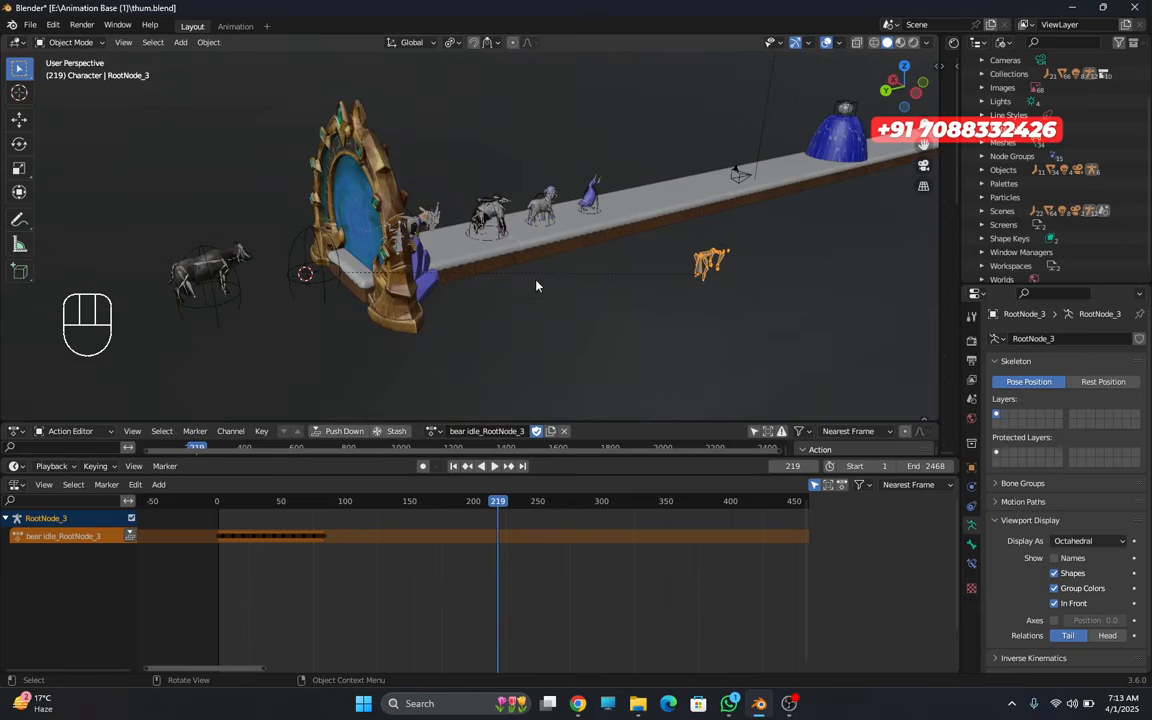
key(ctrl)
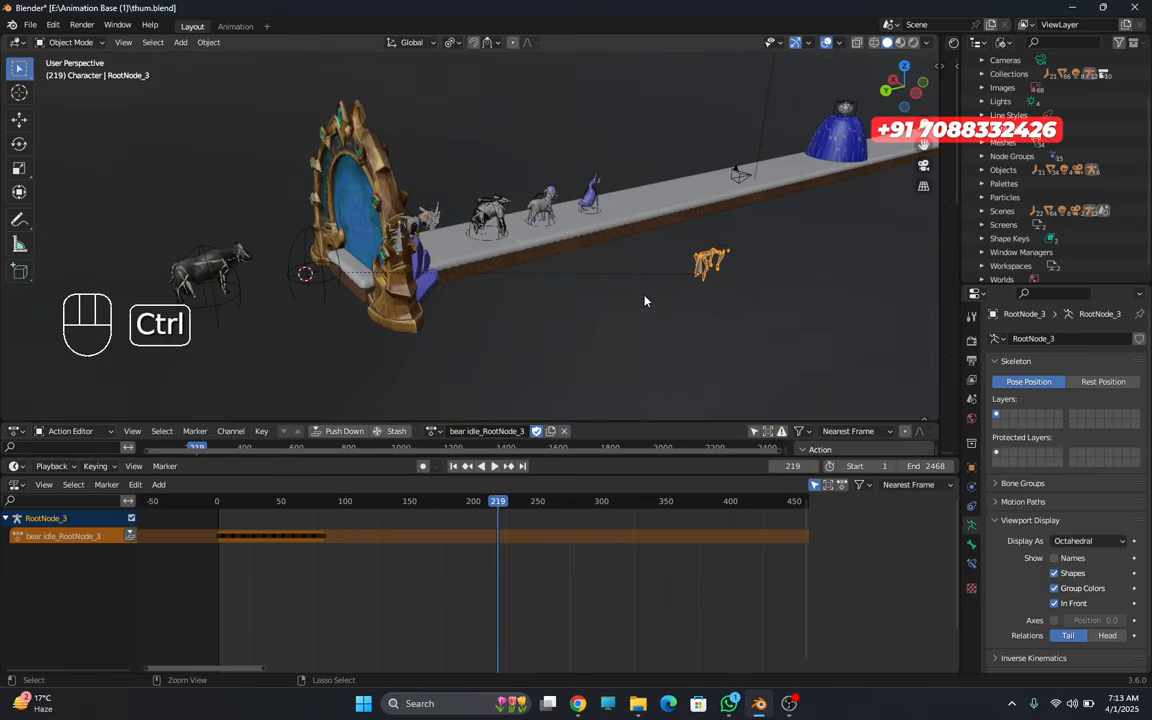
key(ctrl+z)
- Snap the 3D cursor to the selected RootNode_3 armature of the bear
shift+middle_drag(644, 300, 488, 239)
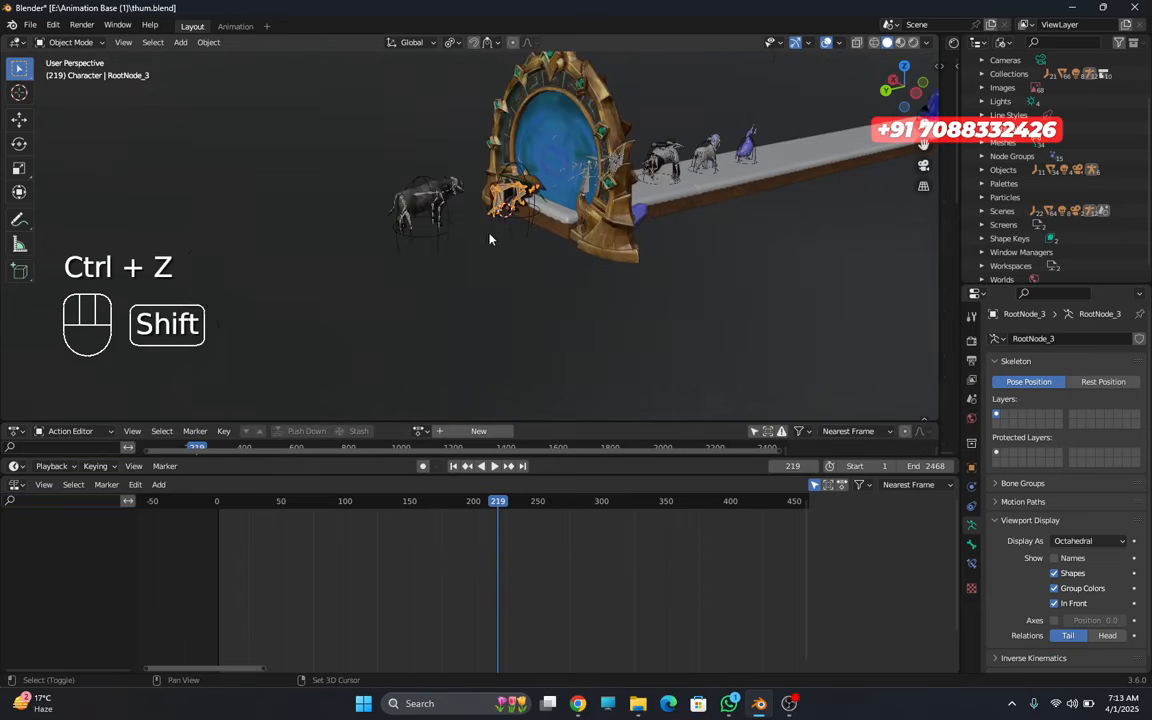
scroll(488, 239, up, 6)
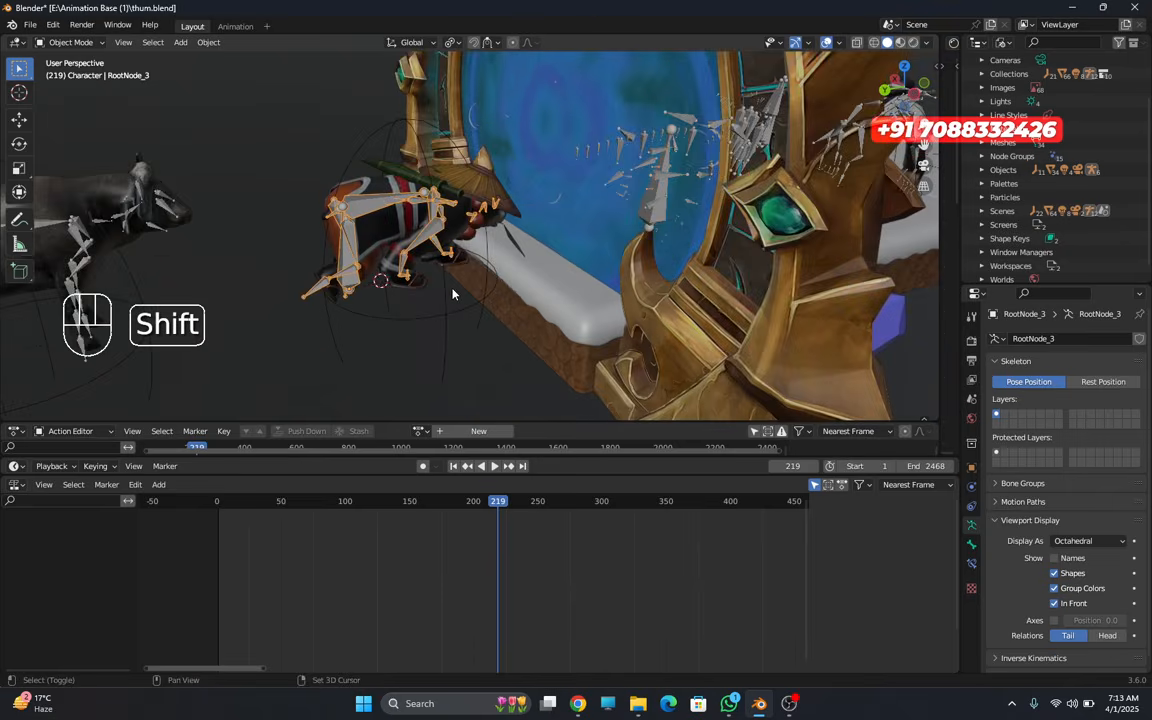
shift+middle_drag(452, 293, 466, 263)
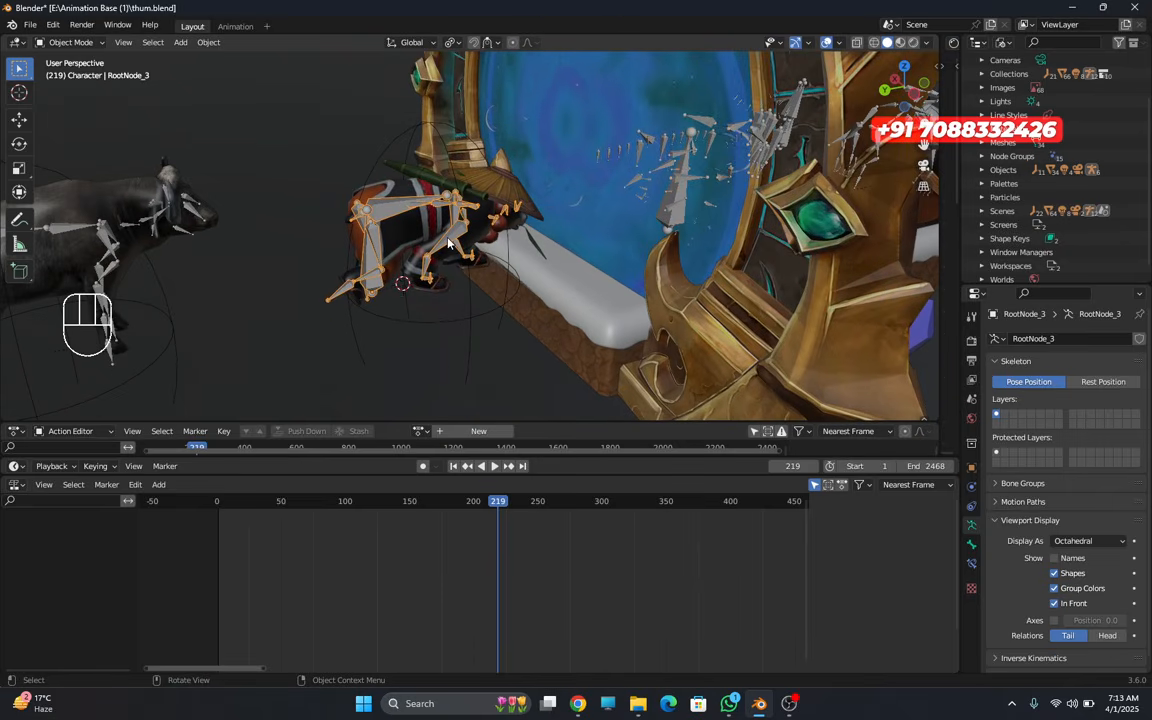
key(shift+s)
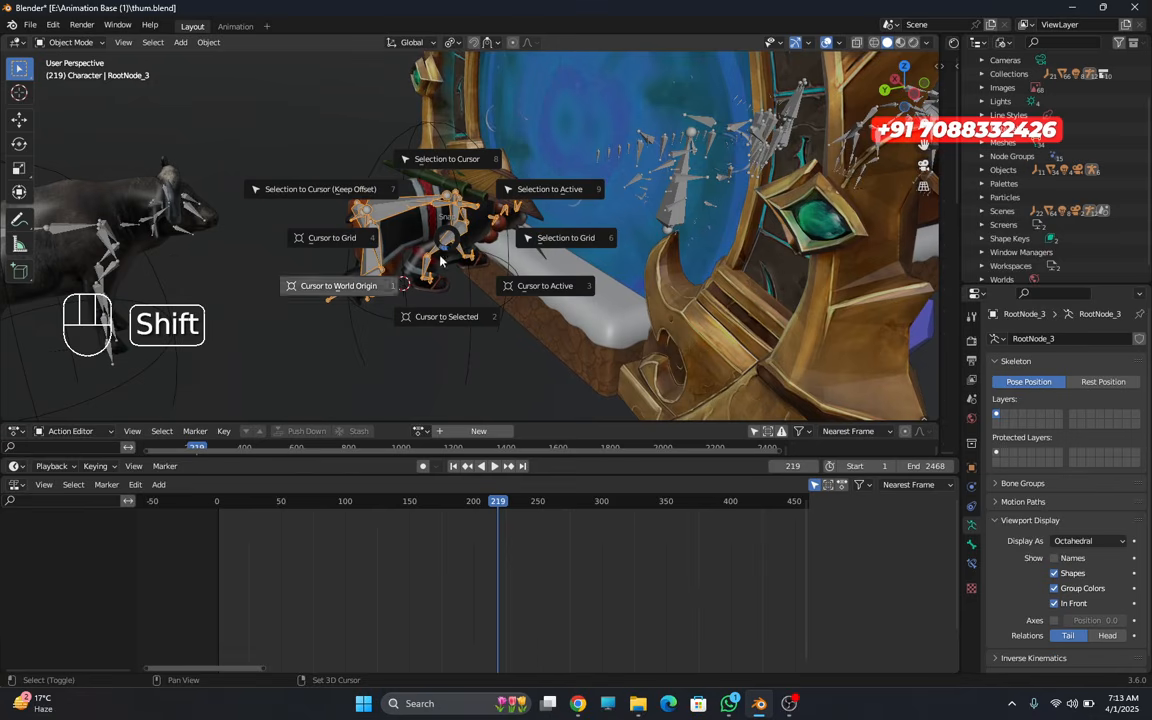
click(456, 322)
middle_drag(455, 321, 418, 310)
scroll(449, 331, up, 4)
shift+middle_drag(402, 237, 527, 257)
scroll(462, 256, down, 4)
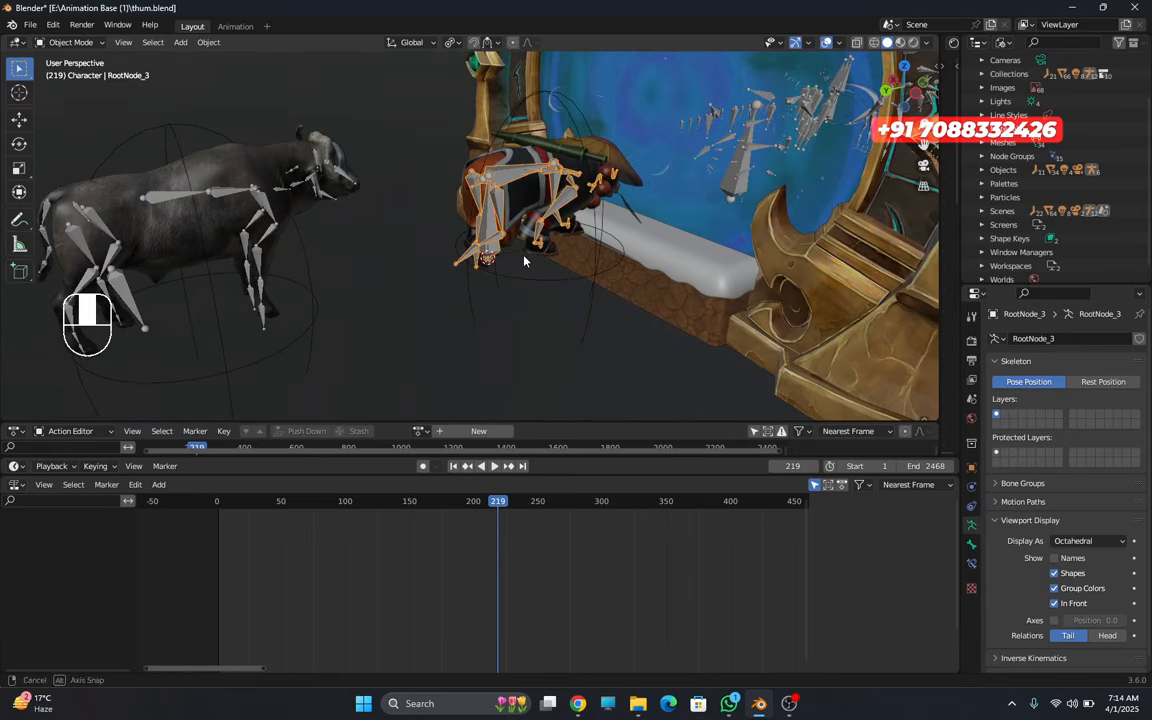
- Assign the bear idle_RootNode_3 action to the bear's armature
click(421, 432)
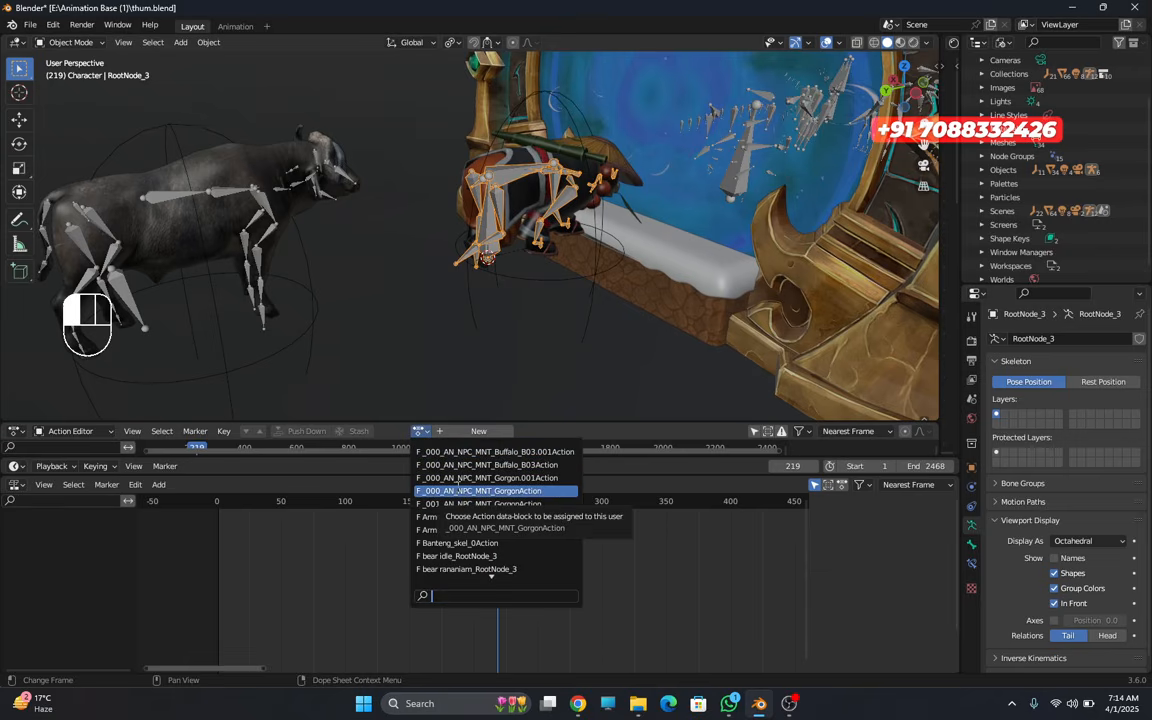
text(b)
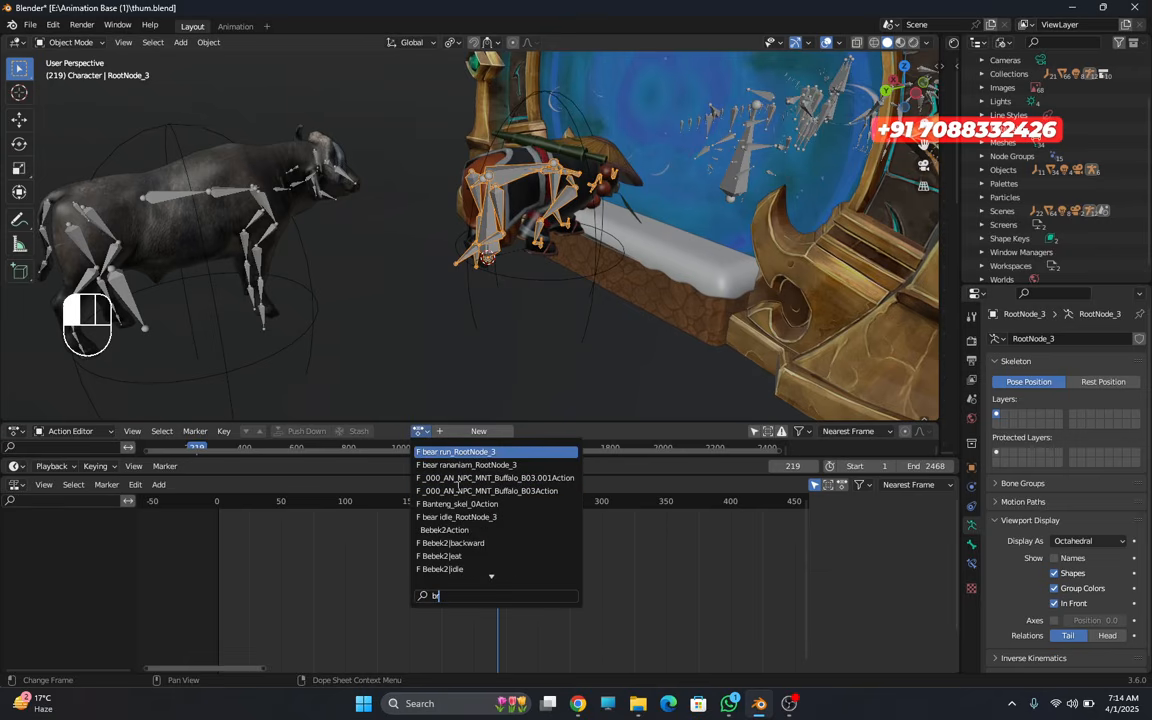
text(ear)
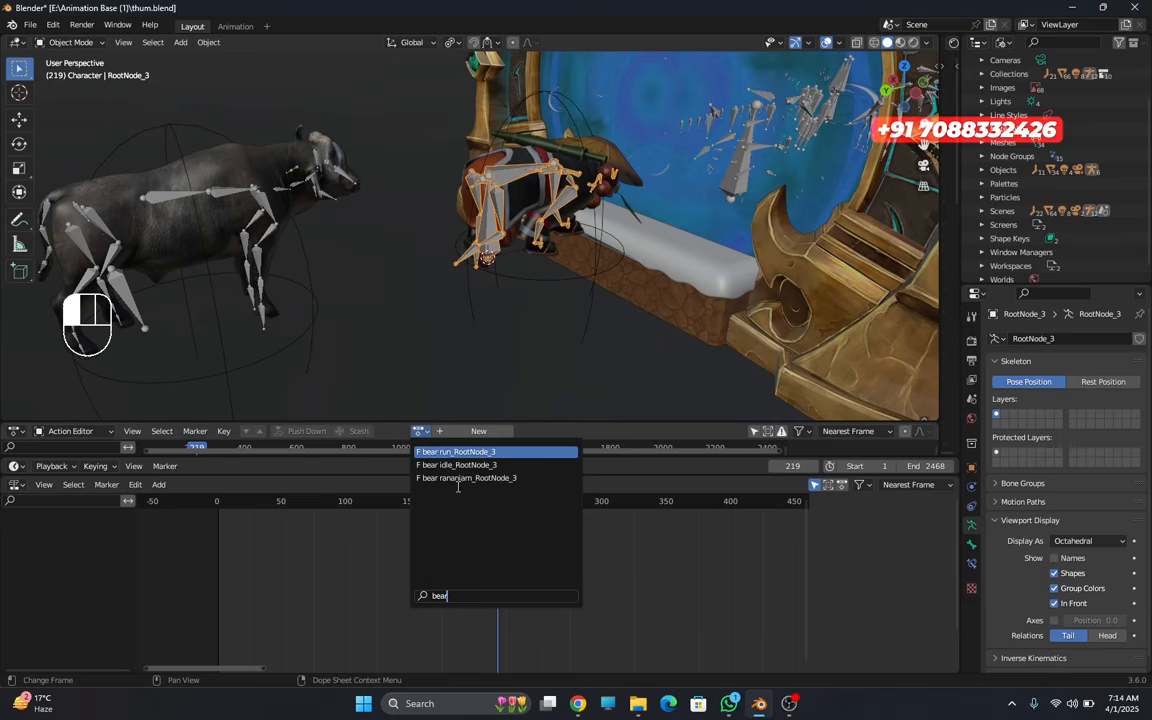
click(455, 465)
middle_drag(430, 330, 398, 306)
scroll(412, 314, down, 6)
middle_drag(510, 312, 470, 311)
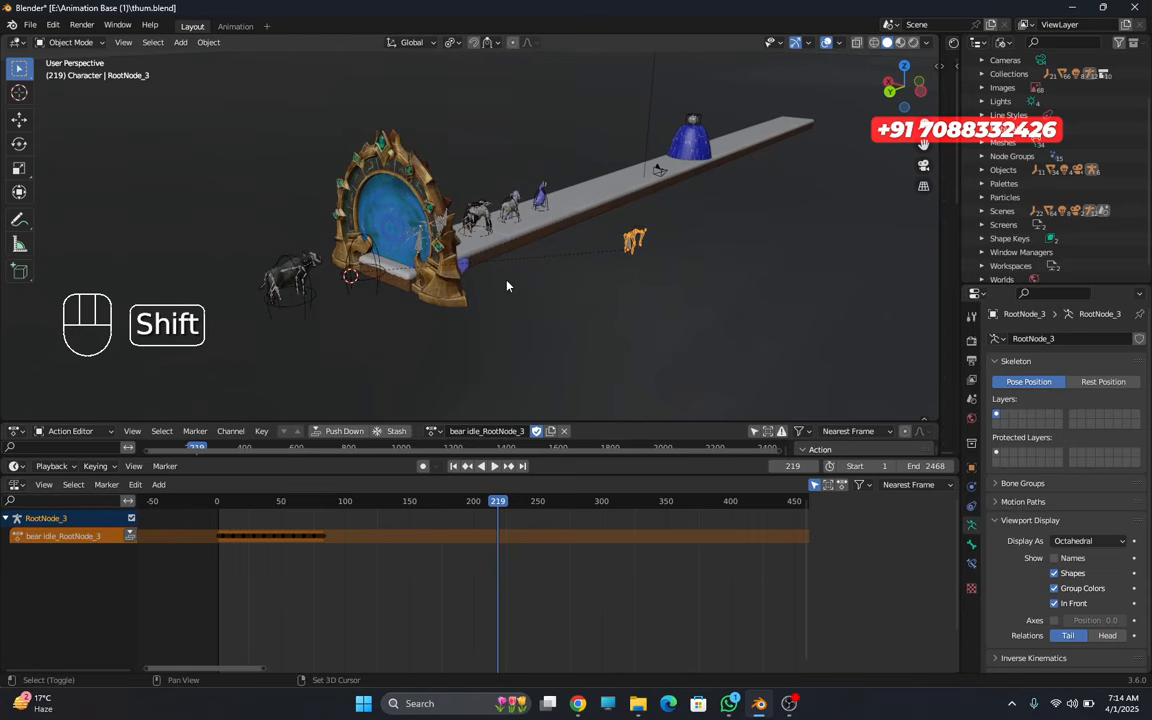
- Try snapping the bear's armature to the 3D cursor while the idle action is still active
key(shift+s)
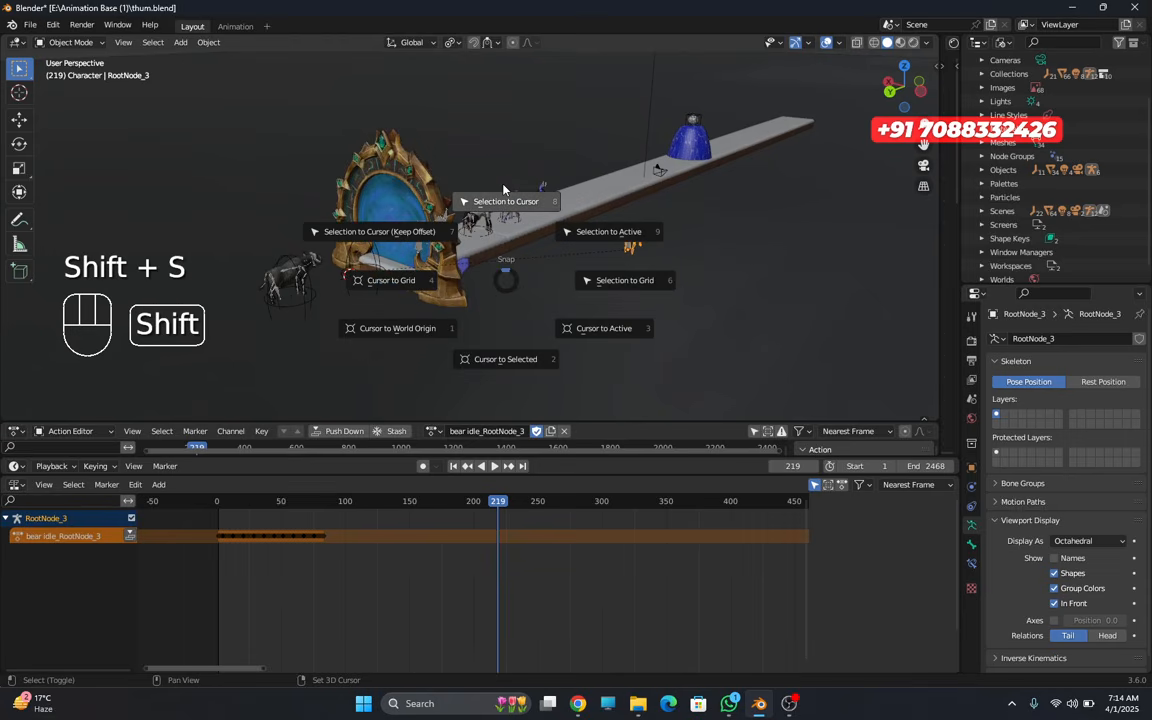
click(452, 165)
middle_drag(452, 165, 420, 216)
shift+middle_drag(360, 222, 463, 188)
scroll(465, 192, up, 8)
shift+middle_drag(474, 250, 510, 240)
middle_drag(510, 240, 551, 247)
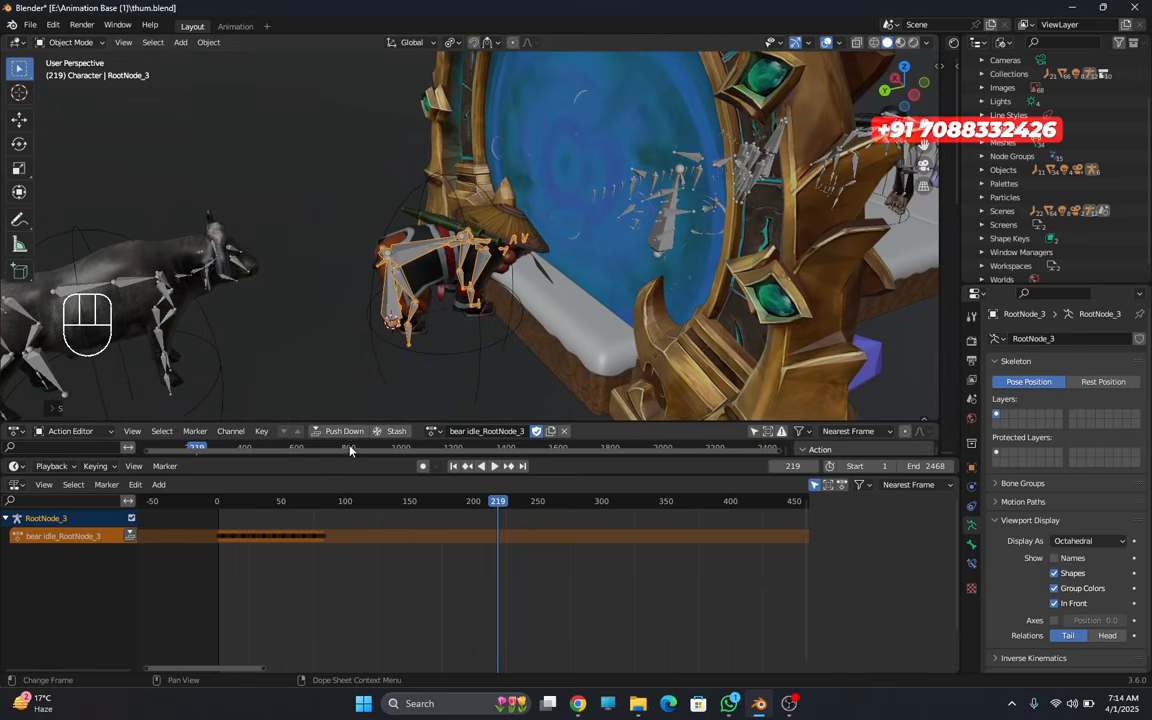
- Push the bear idle_RootNode_3 action down into an NLA strip
scroll(320, 317, down, 6)
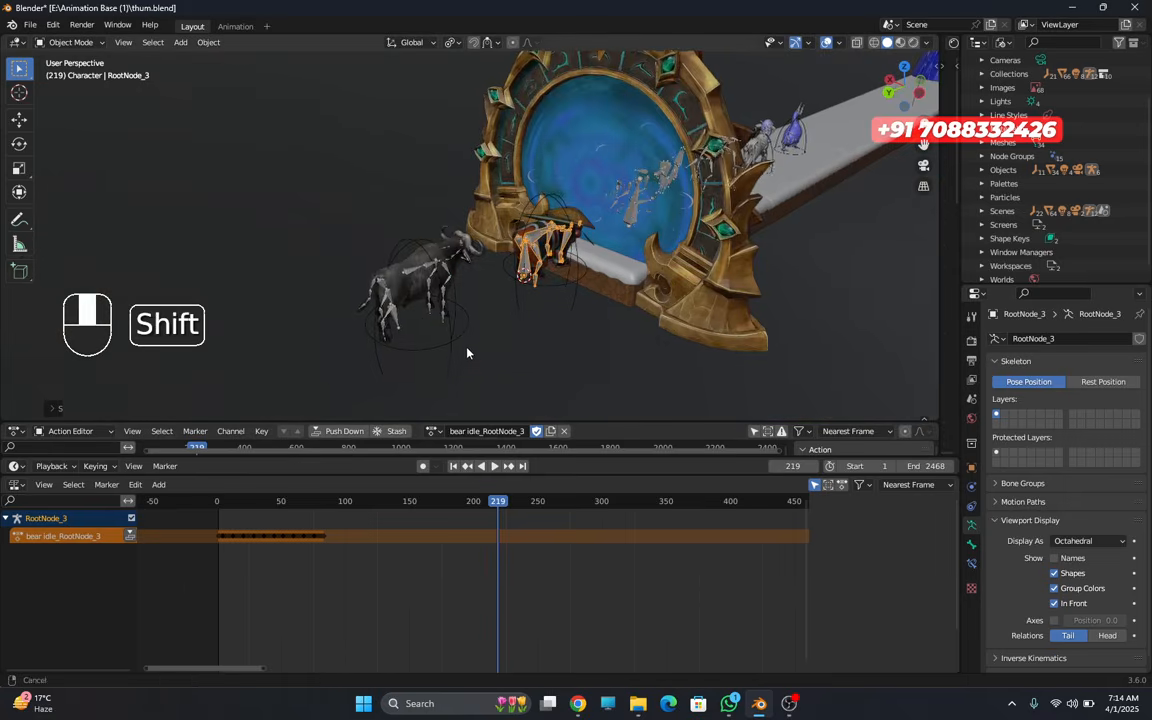
shift+middle_drag(420, 311, 365, 285)
click(340, 431)
shift+middle_drag(302, 392, 455, 311)
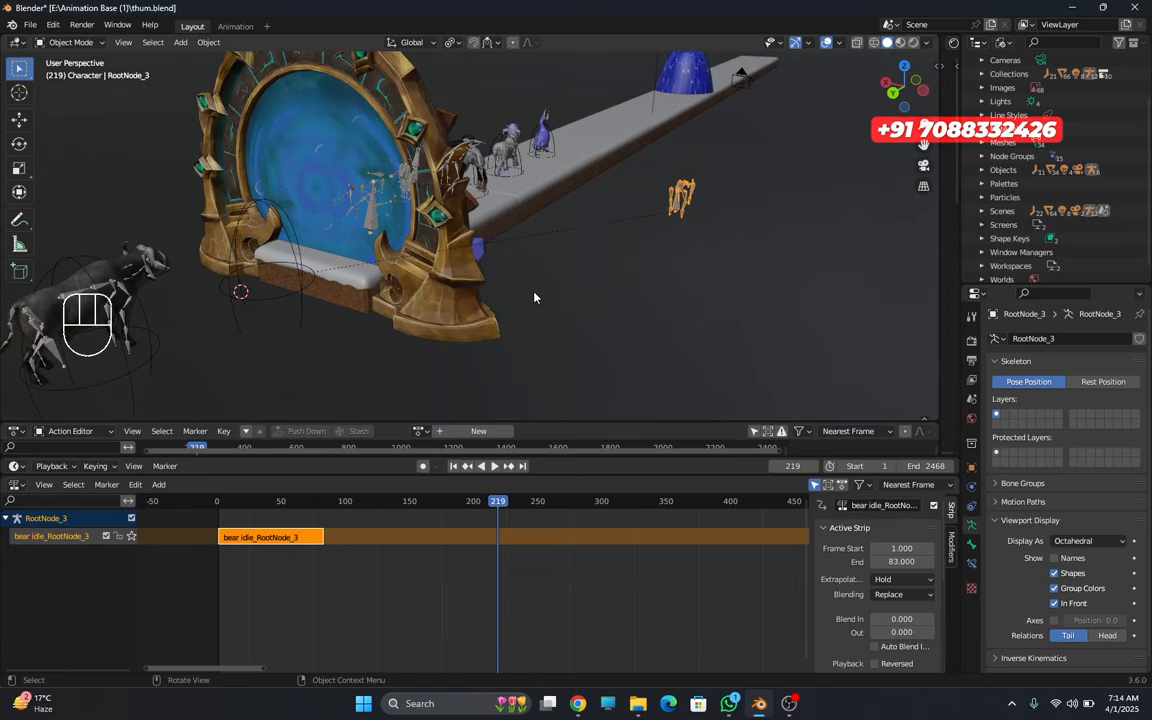
- Snap the bear's armature to the 3D cursor and insert Location, Rotation & Scale keyframes at frame 219
key(shift+s)
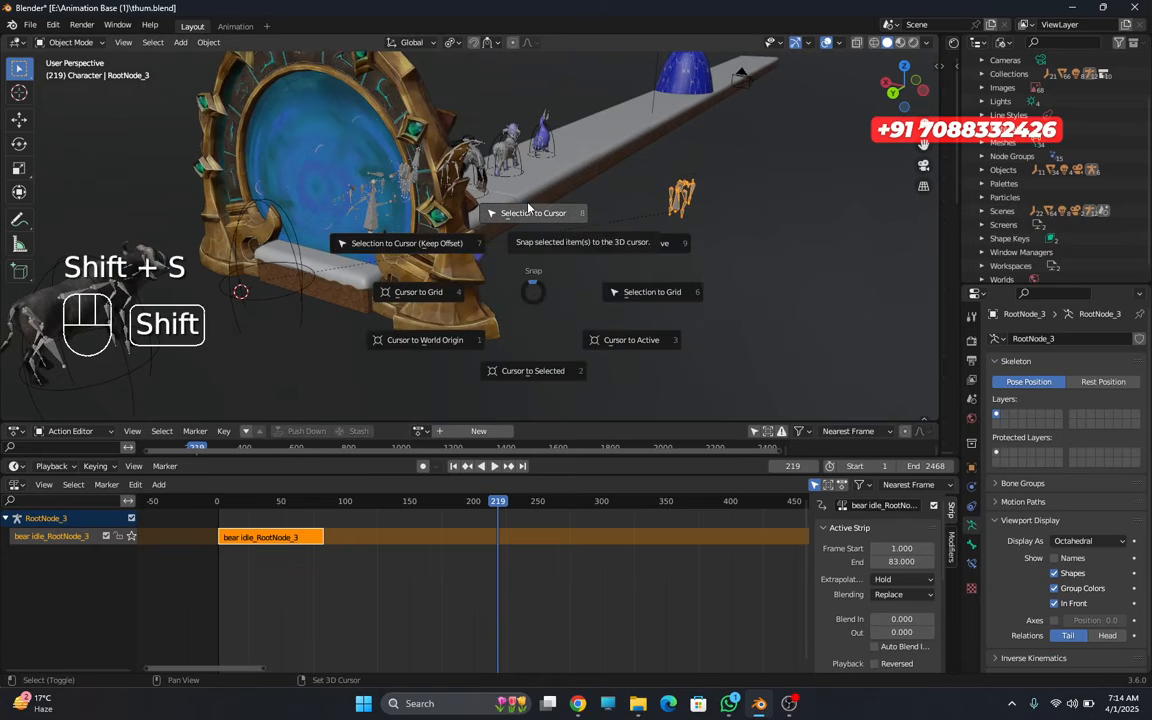
click(528, 208)
scroll(490, 192, up, 4)
shift+middle_drag(370, 227, 477, 207)
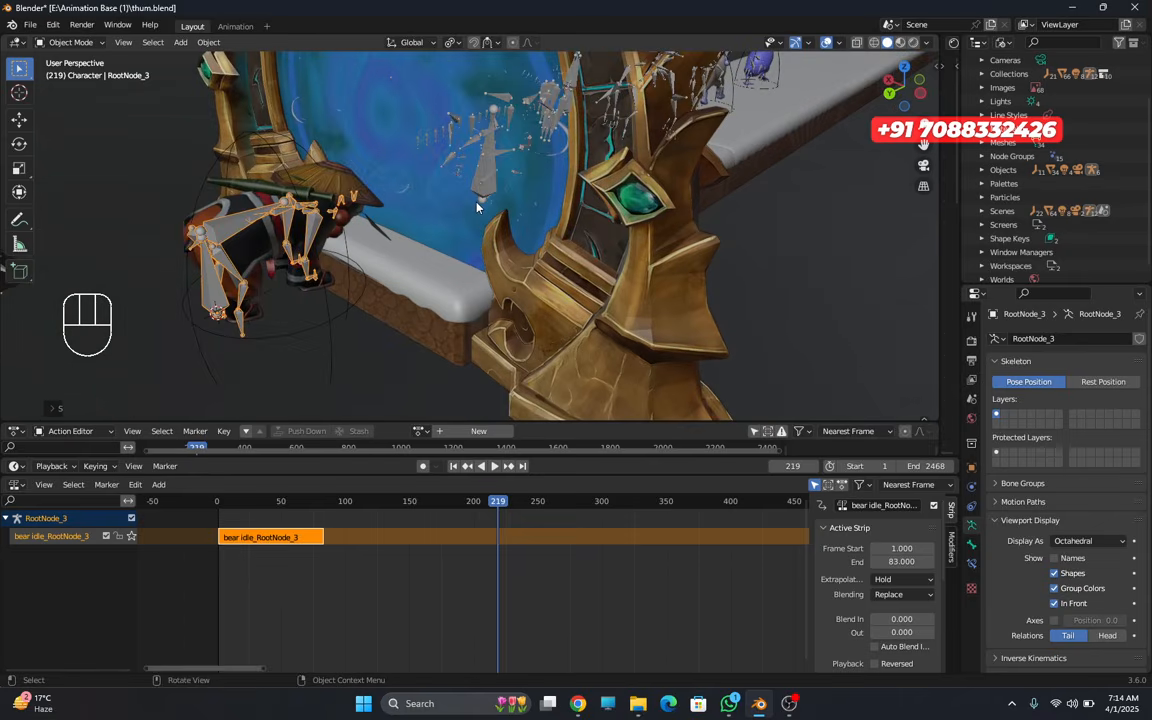
key(i)
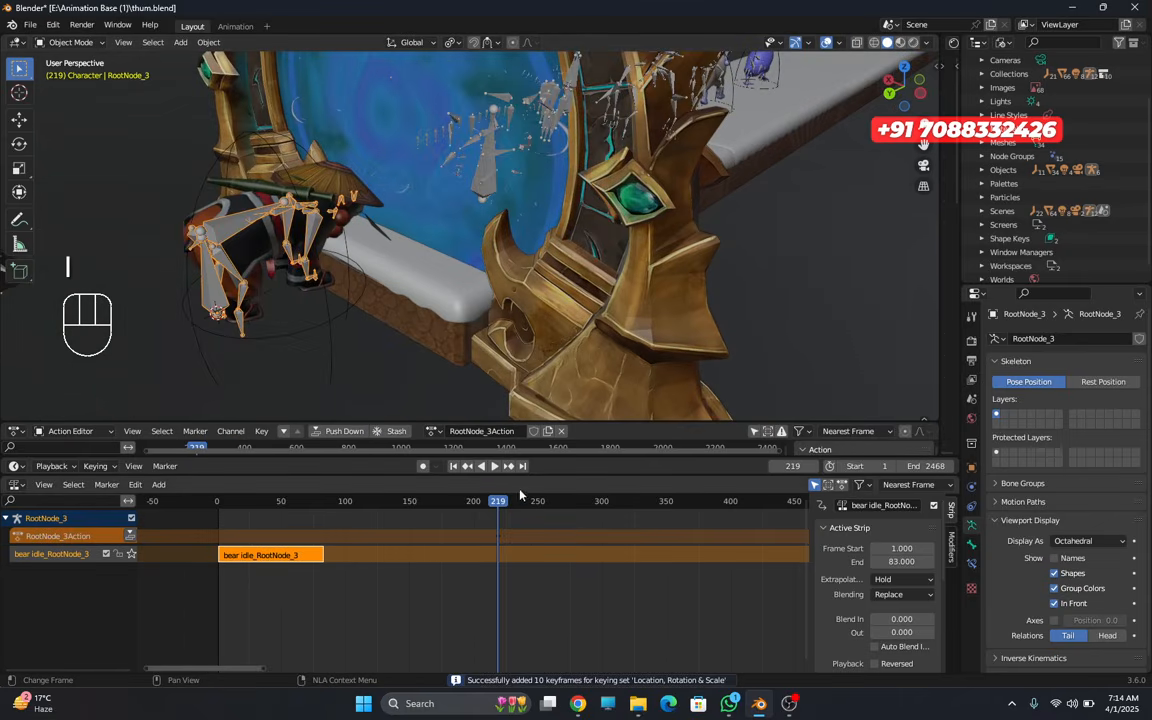
- Go back to frame 207 and add two empty NLA tracks above the bear's idle track
mouse_move(484, 503)
mouse_down()
mouse_move(465, 503)
mouse_move(482, 503)
mouse_up()
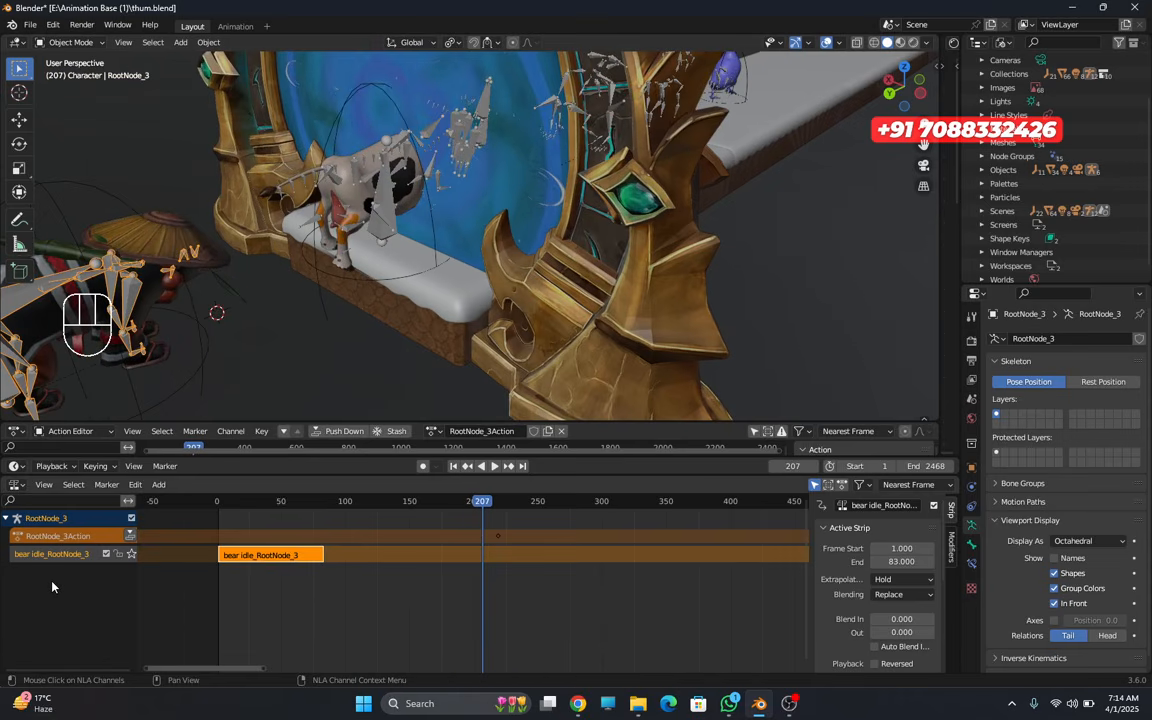
key(shift+s)
key(shift+a)
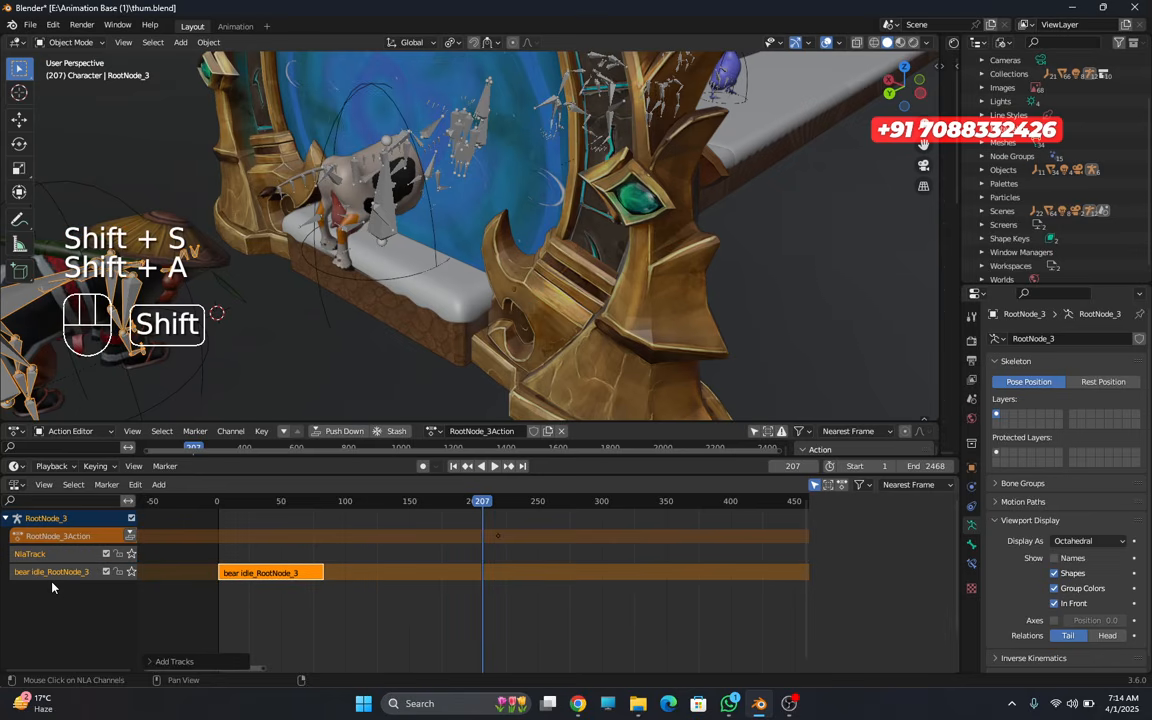
key(shift+a)
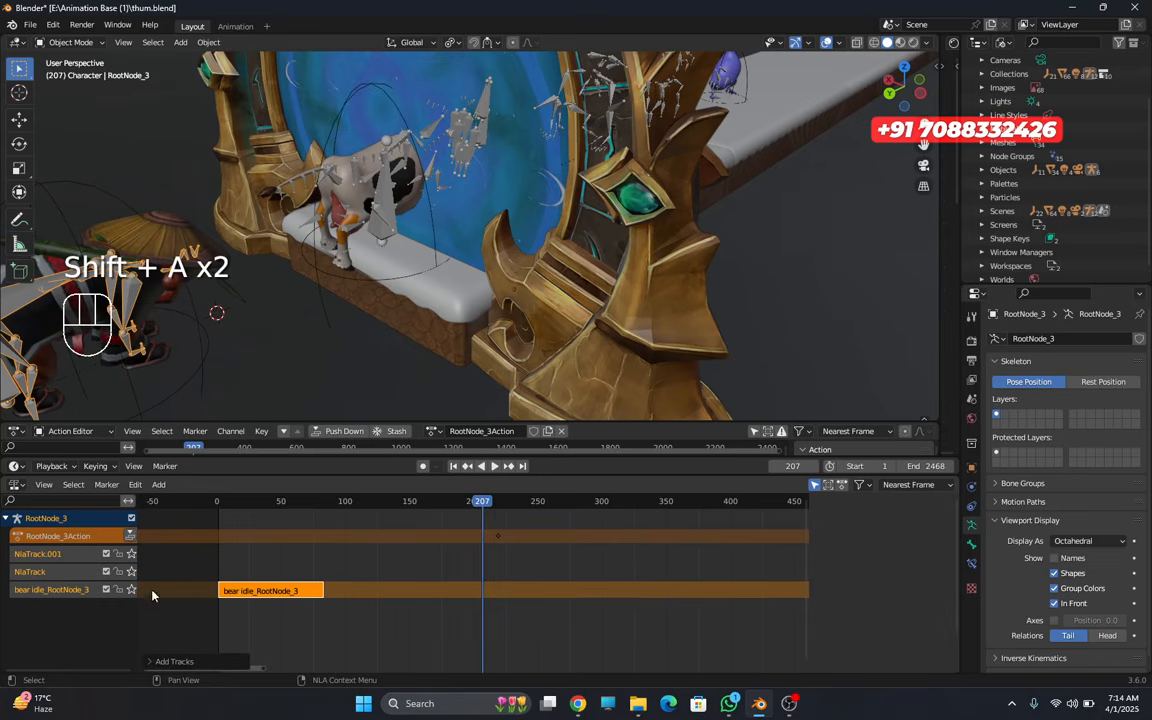
- Set the bear idle strip's Repeat to 6.1
click(320, 588)
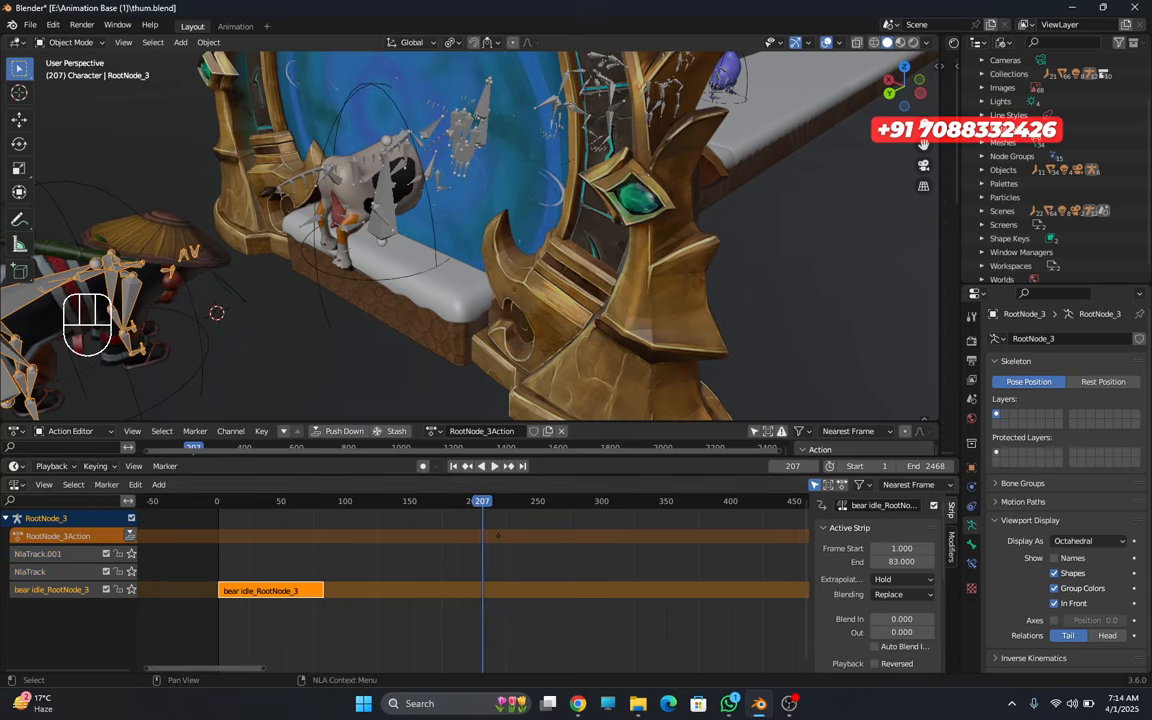
scroll(903, 638, down, 6)
drag(903, 640, 1022, 640)
scroll(320, 295, down, 5)
- Add the bear run_RootNode_3 action as a strip at frame 220 on the track directly above the idle strip
middle_drag(325, 292, 430, 310)
scroll(390, 308, up, 2)
drag(484, 504, 501, 507)
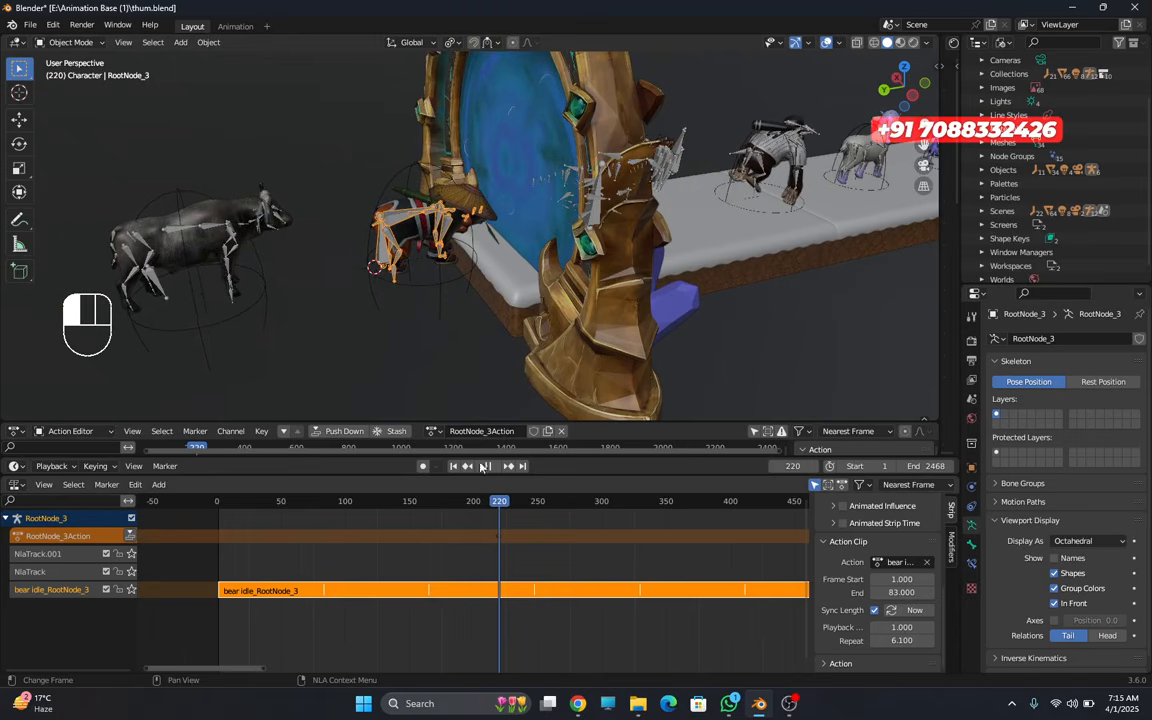
middle_drag(478, 385, 429, 352)
shift+middle_drag(430, 305, 494, 360)
scroll(436, 370, up, 5)
scroll(457, 355, down, 2)
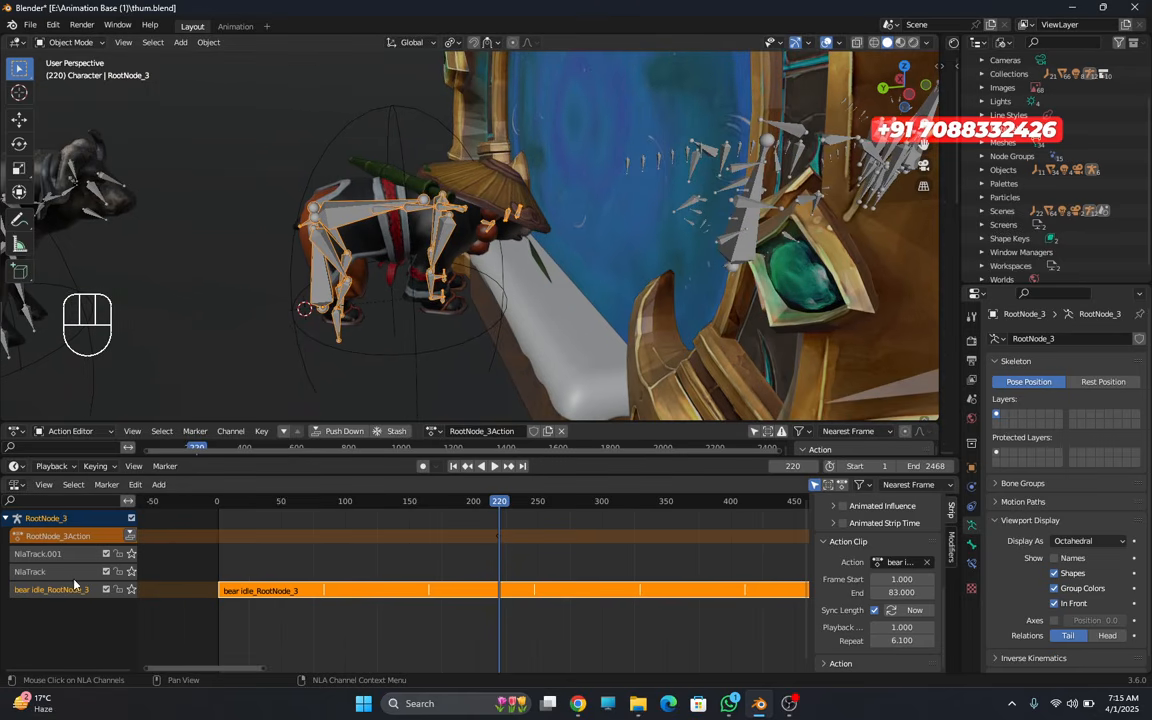
click(46, 576)
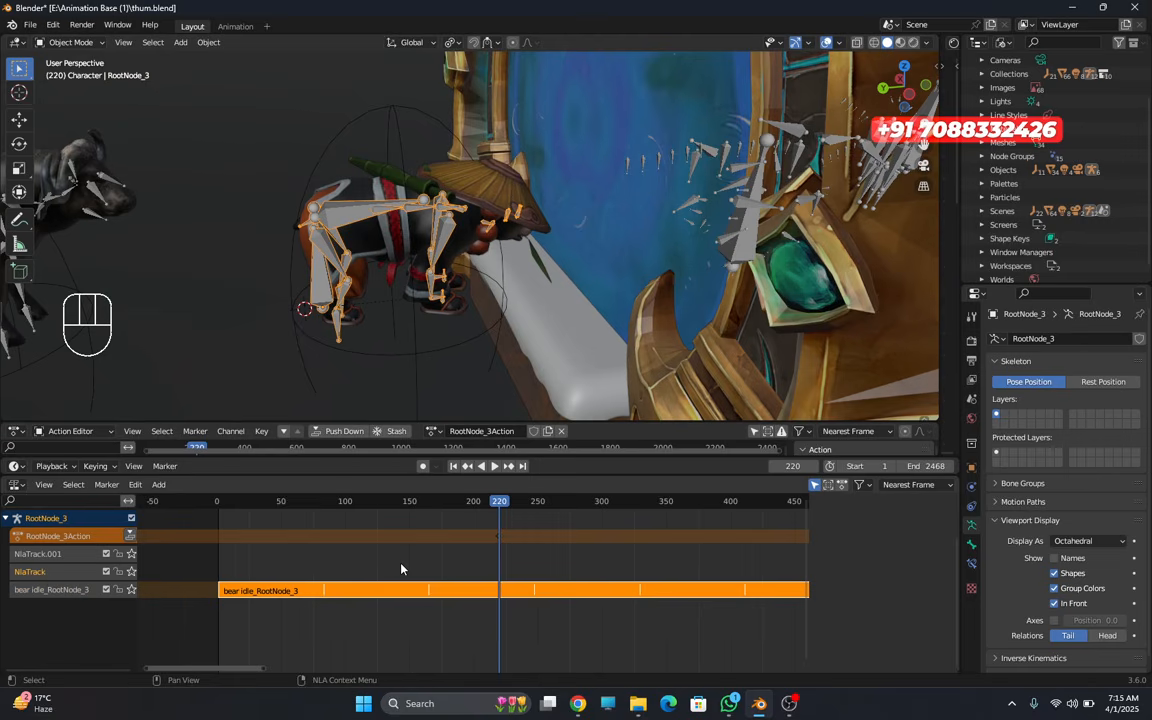
key(shift+a)
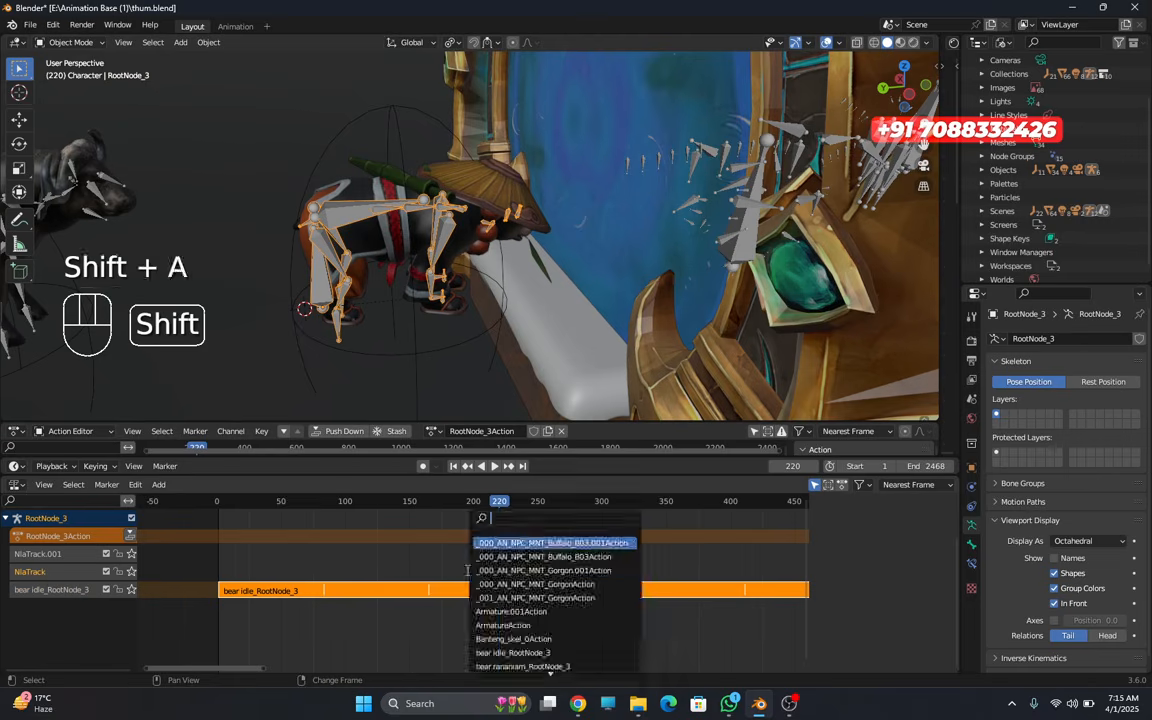
text(ear)
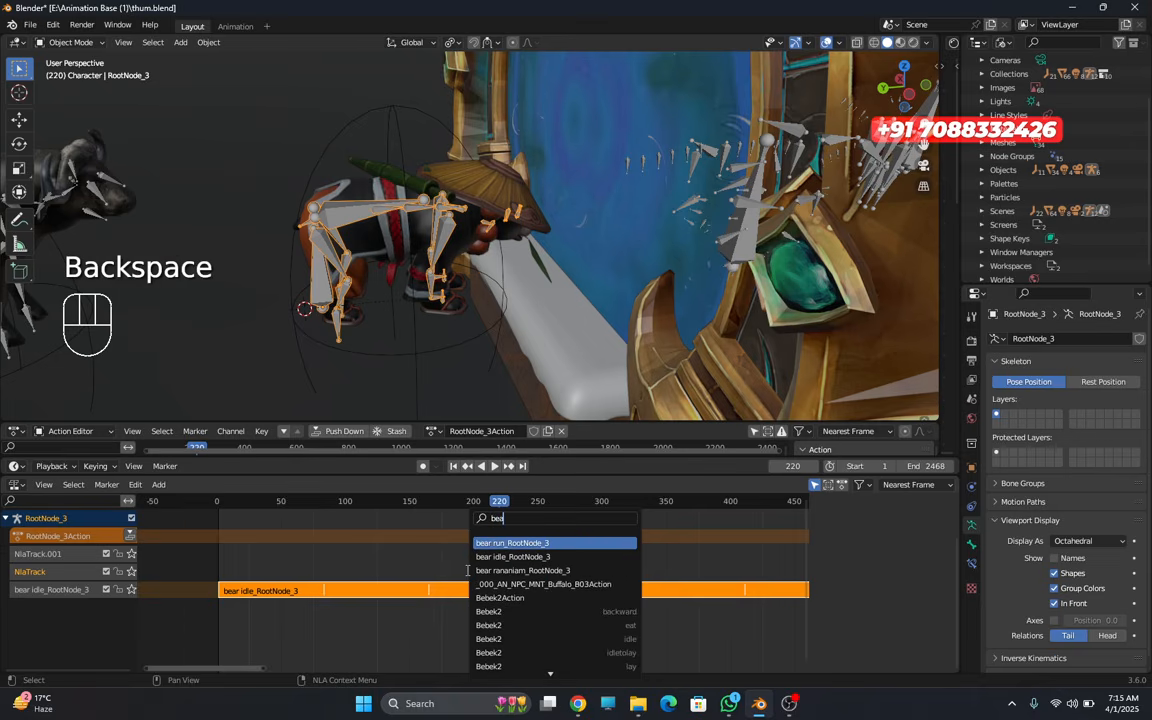
click(512, 543)
- Set the bear run strip's extrapolation to Nothing and its Blend In and Out to 7
middle_drag(430, 300, 532, 293)
key(n)
click(545, 573)
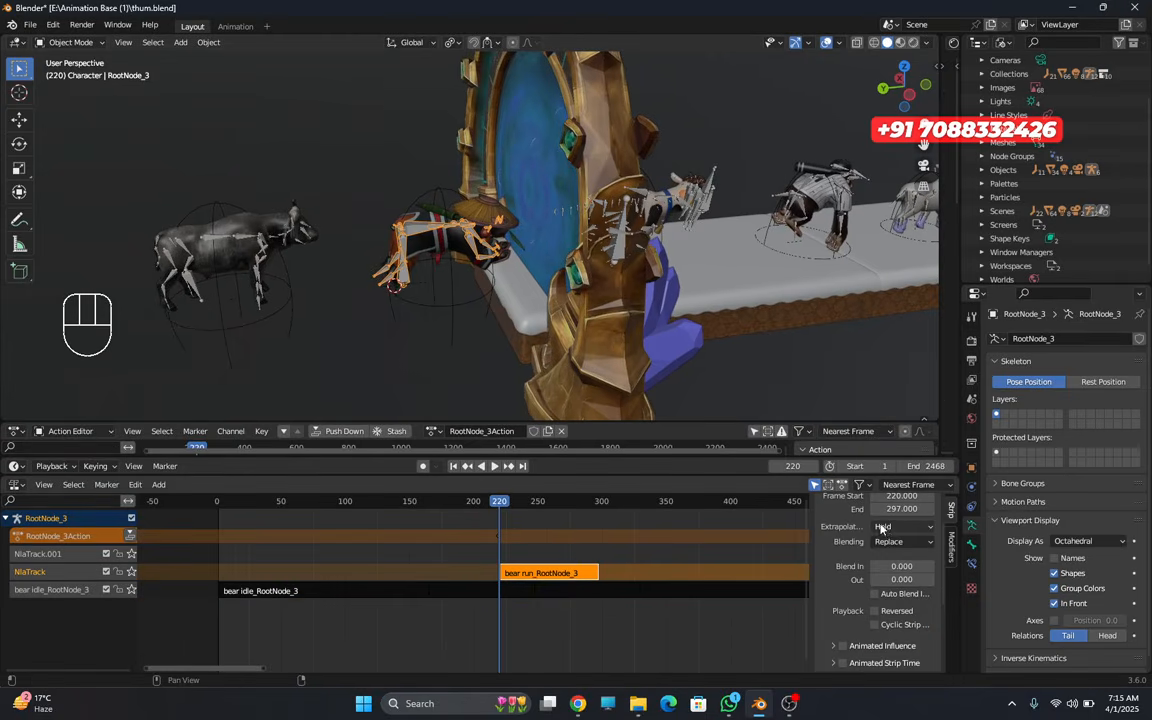
click(905, 526)
click(892, 543)
click(908, 567)
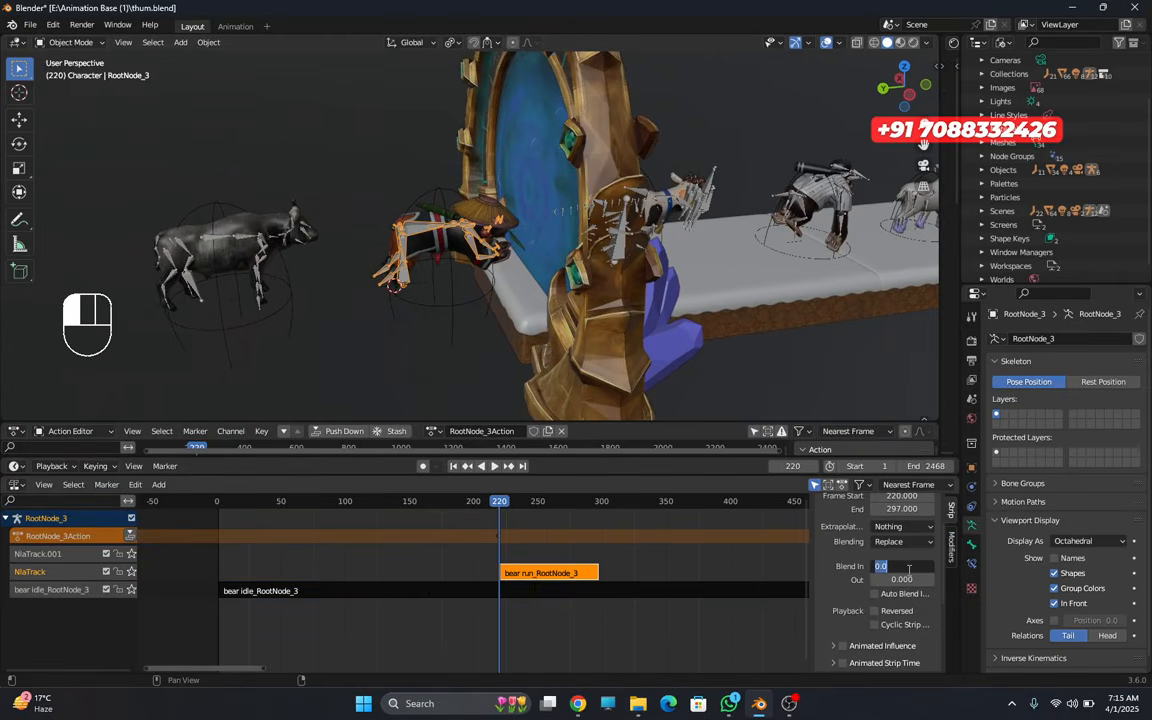
key(Return)
drag(911, 566, 906, 581)
click(822, 588)
- Play the bear's run to around frame 311 and set the run strip's Repeat to 1.2
scroll(897, 615, down, 5)
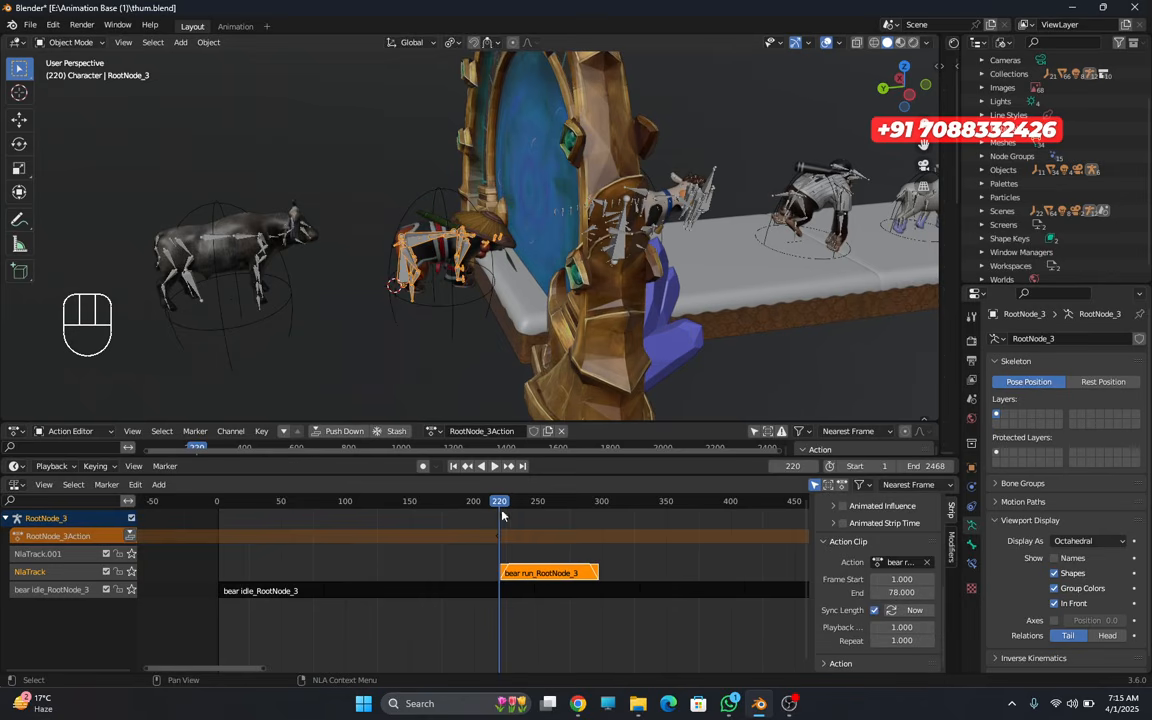
key(space)
shift+middle_drag(870, 240, 672, 277)
drag(579, 505, 618, 536)
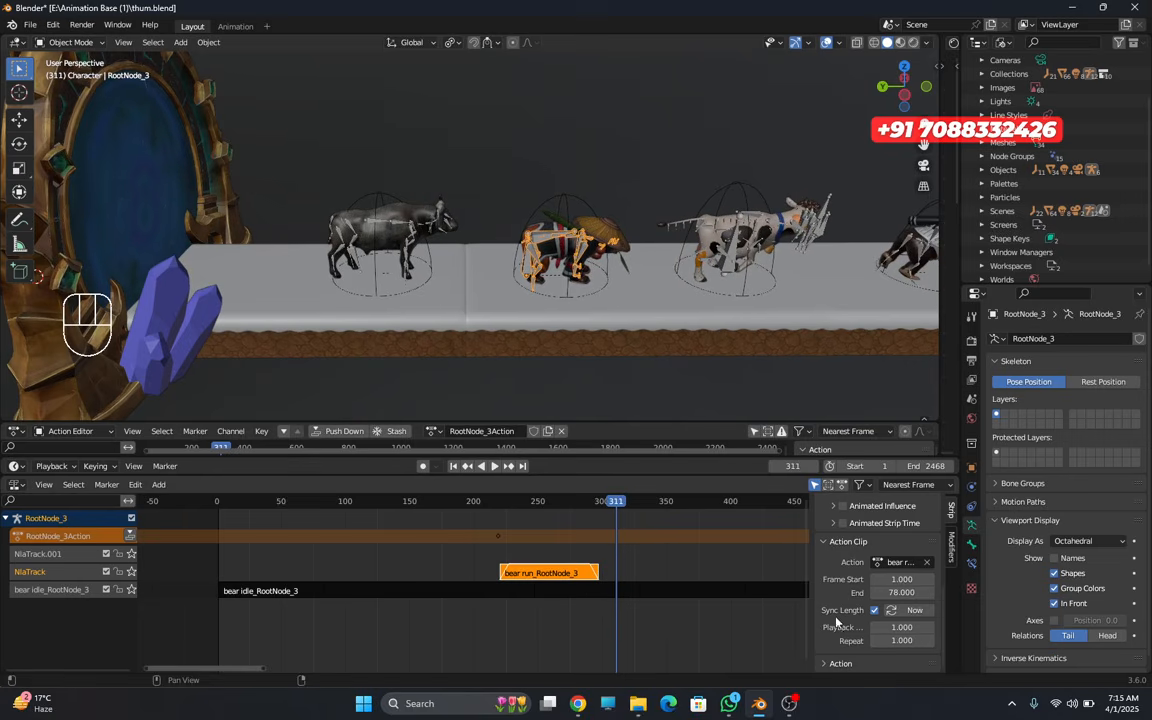
click(931, 641)
click(931, 641)
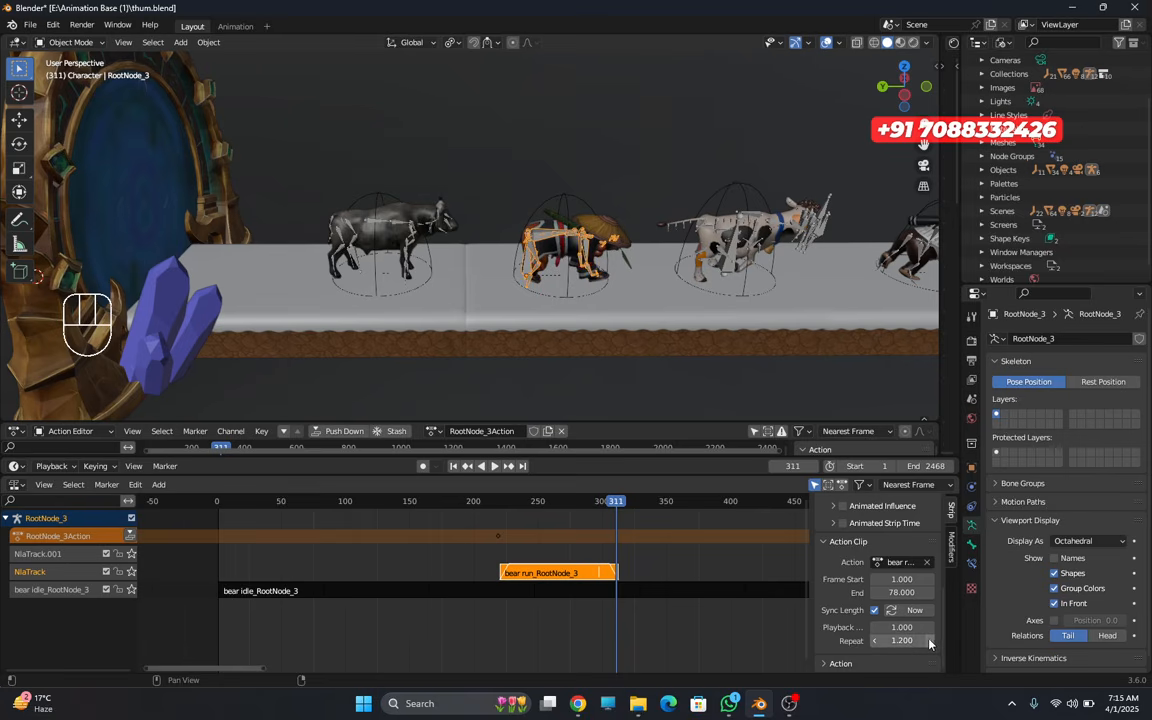
click(931, 641)
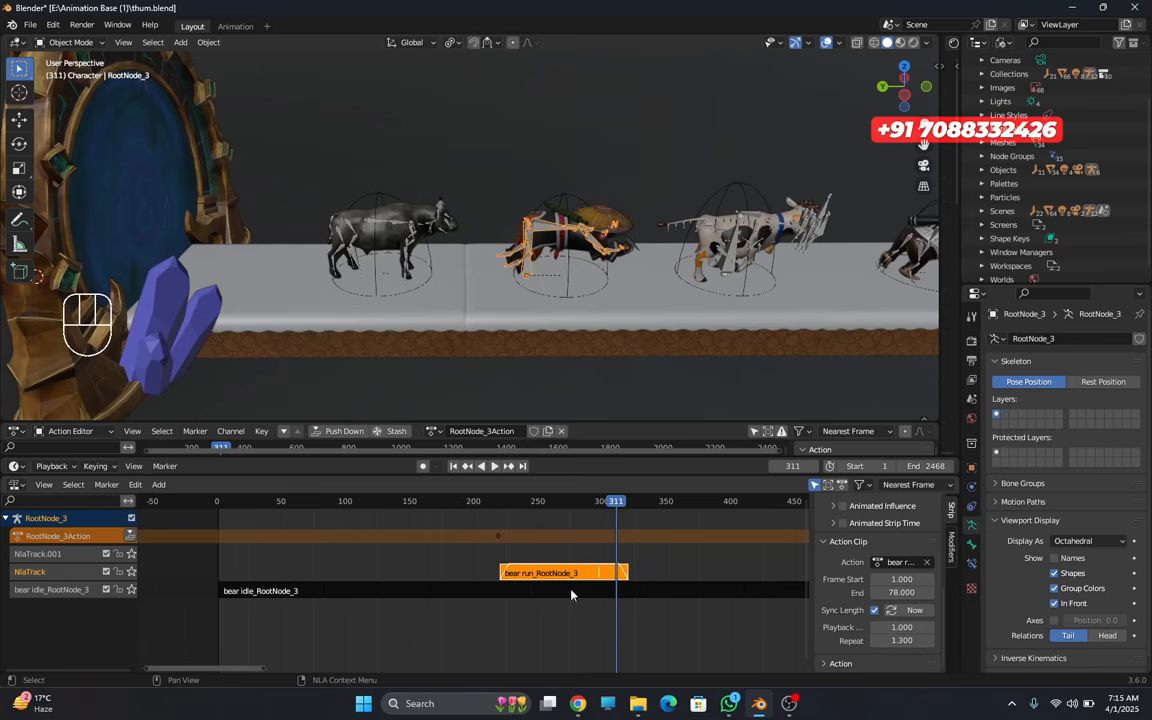
click(876, 641)
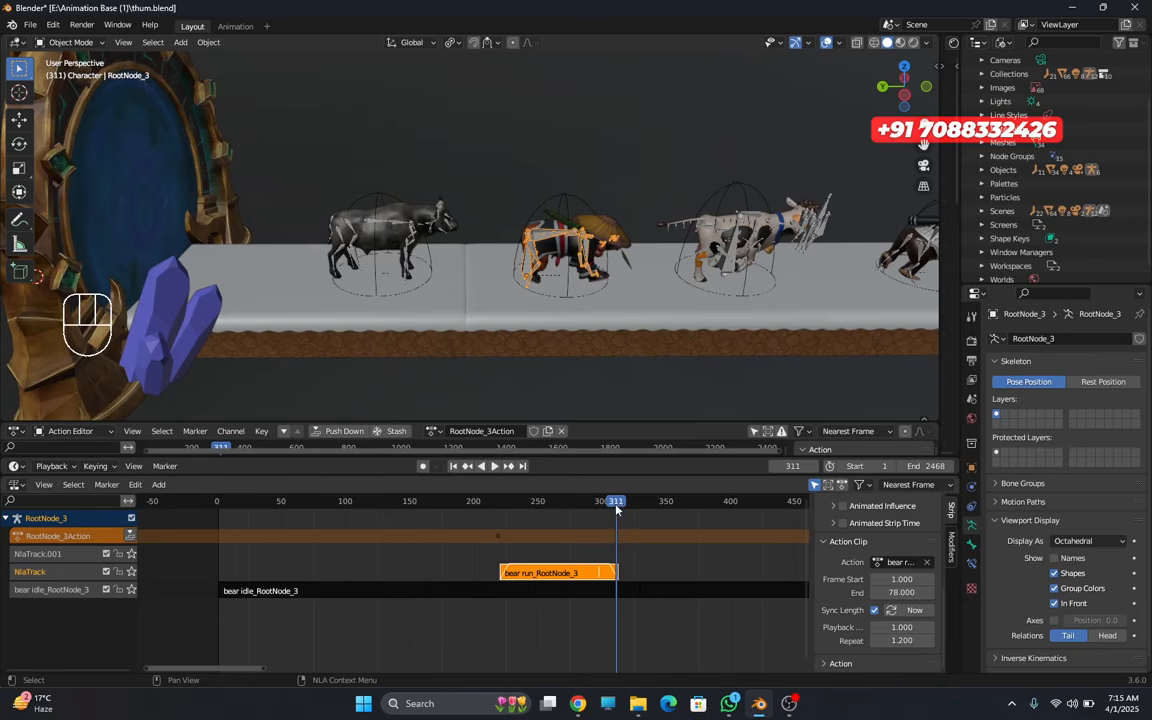
- Play and scrub the end of the bear's run strip between frames 299 and 319 to check its blend into idle
key(space)
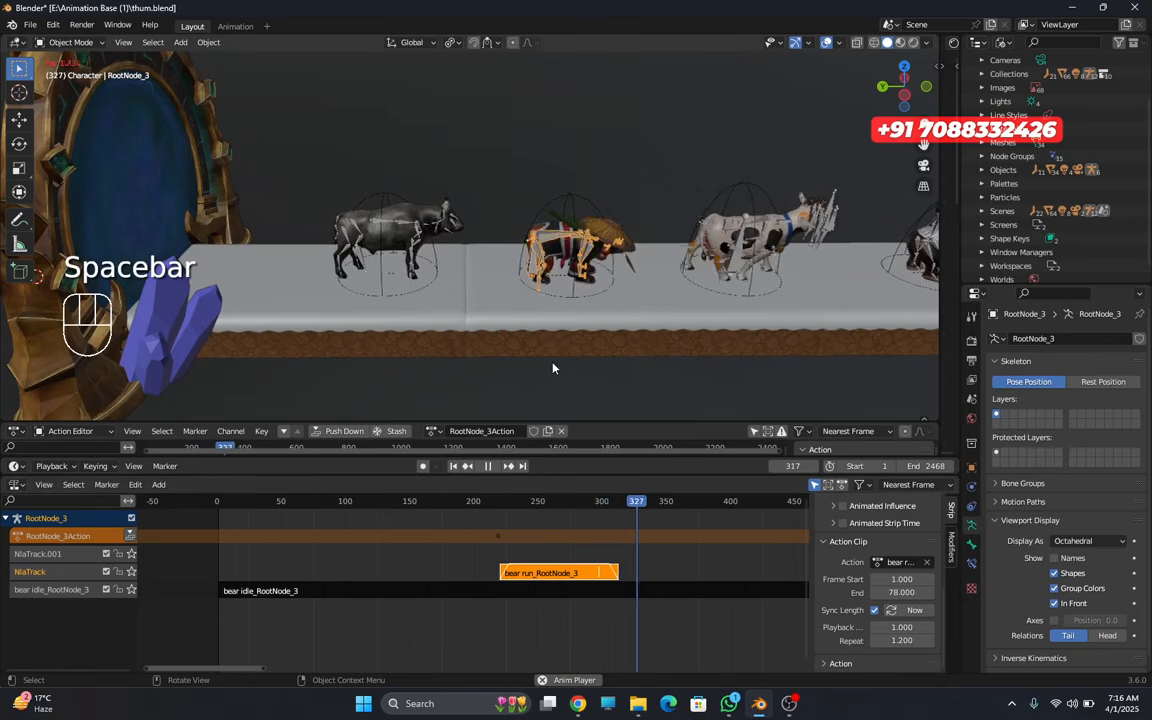
key(space)
drag(649, 501, 625, 512)
scroll(632, 560, up, 5)
scroll(632, 560, up, 4)
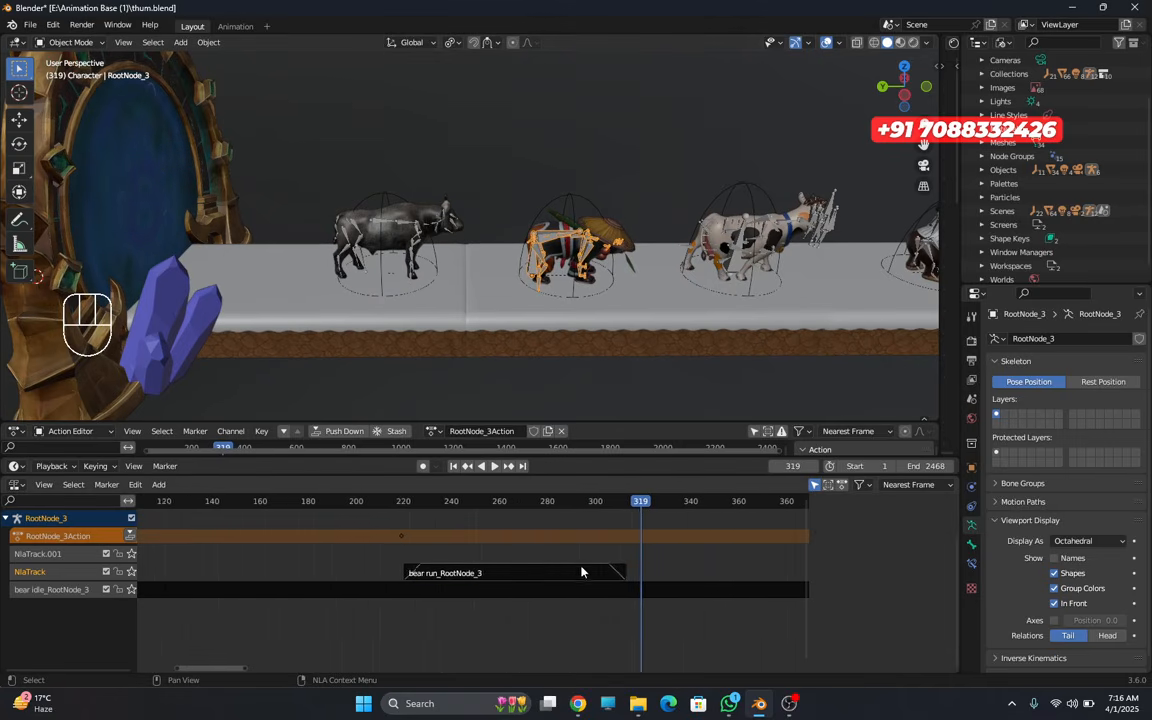
click(666, 575)
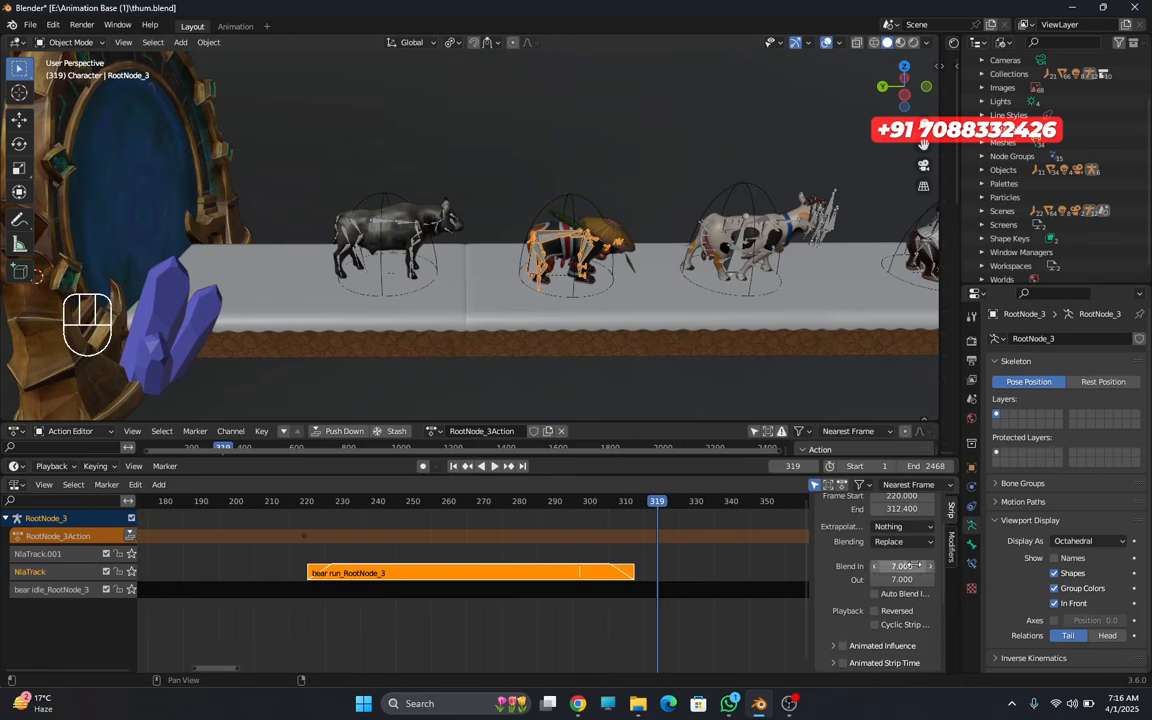
scroll(656, 600, up, 5)
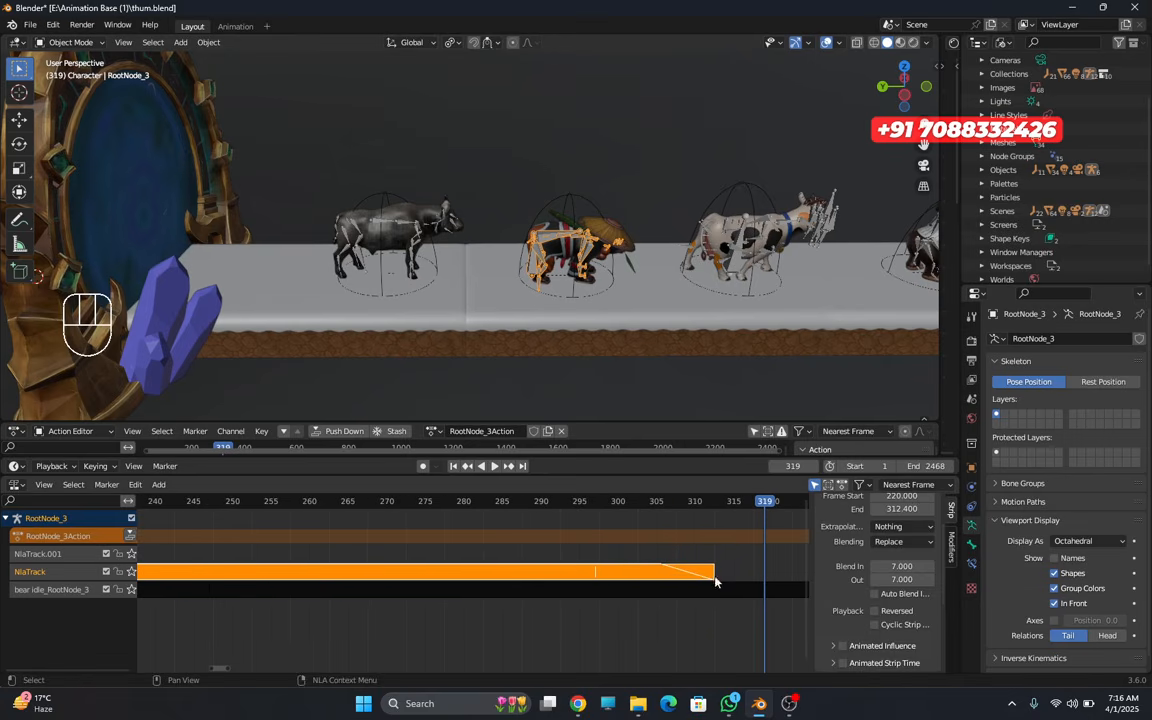
drag(761, 504, 672, 512)
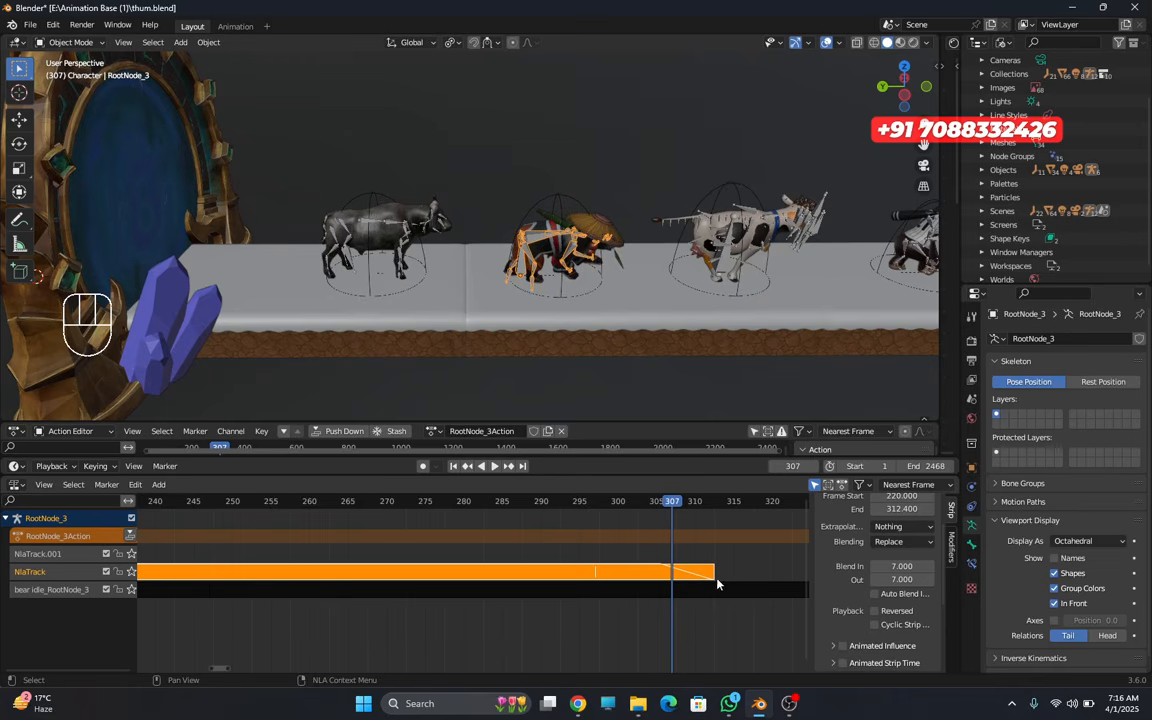
drag(672, 506, 660, 584)
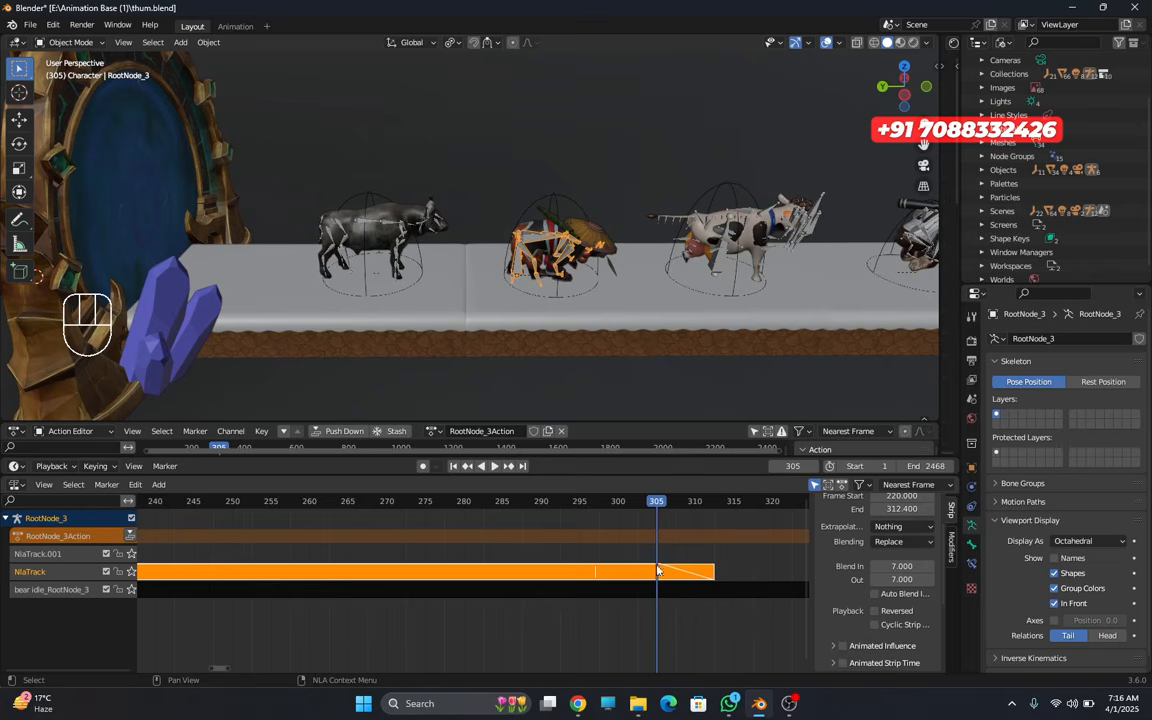
drag(655, 510, 610, 500)
scroll(318, 289, down, 4)
- Select the RootMotion armature of the black bull behind the bear and go to frame 245, where it approaches the portal
middle_drag(318, 289, 430, 318)
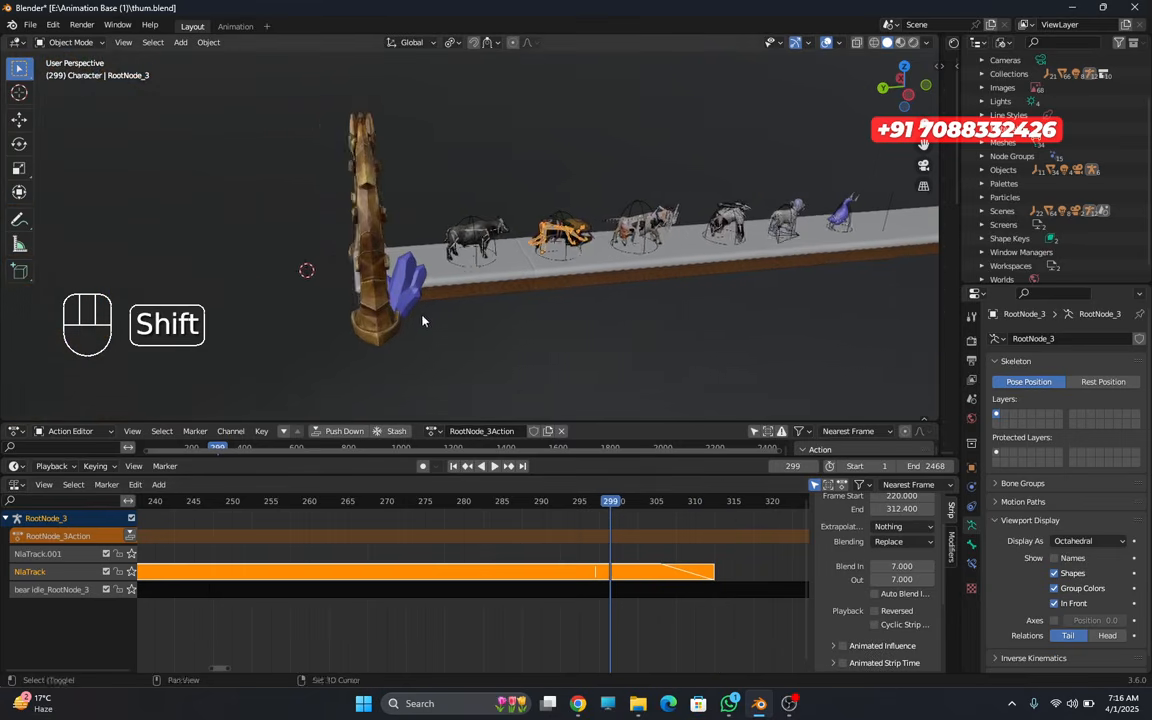
scroll(510, 253, up, 3)
click(512, 231)
scroll(505, 250, down, 5)
shift+middle_drag(500, 258, 536, 268)
drag(606, 510, 192, 538)
shift+middle_drag(408, 358, 490, 322)
scroll(505, 325, up, 5)
shift+middle_drag(515, 340, 592, 370)
scroll(558, 320, down, 2)
shift+middle_drag(578, 375, 530, 333)
scroll(564, 353, up, 4)
middle_drag(572, 345, 556, 326)
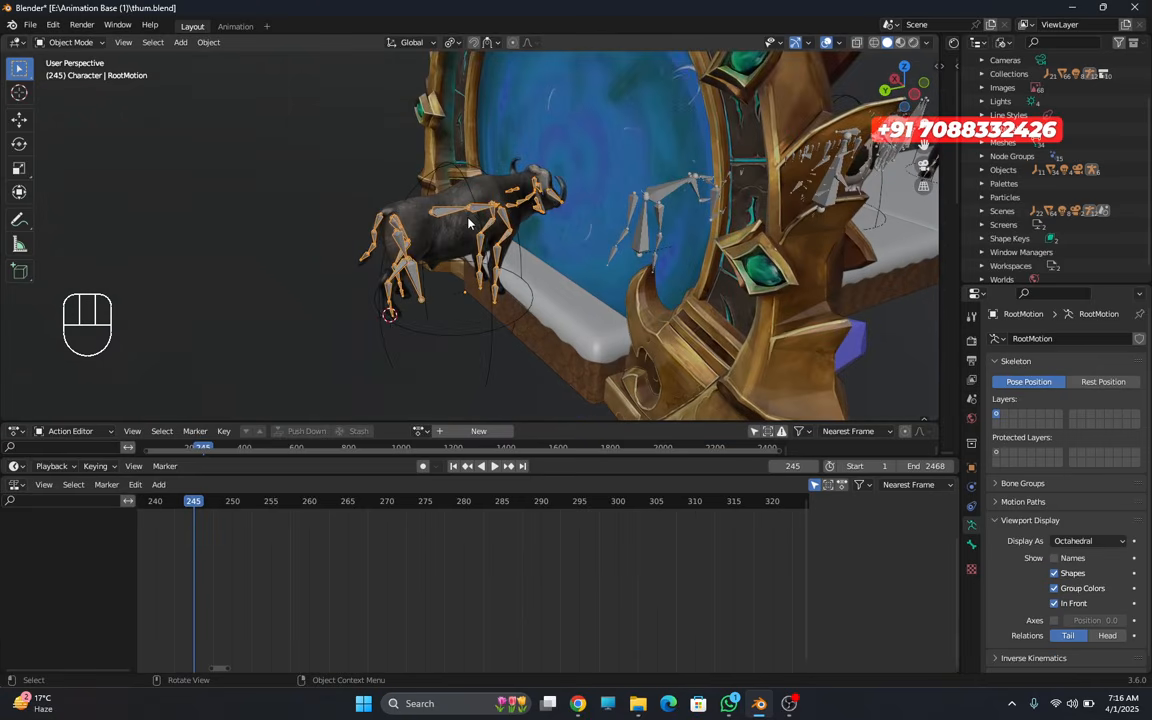
- Assign the Buffalo|Idle action to the bull's armature and push it down into an NLA strip
click(421, 433)
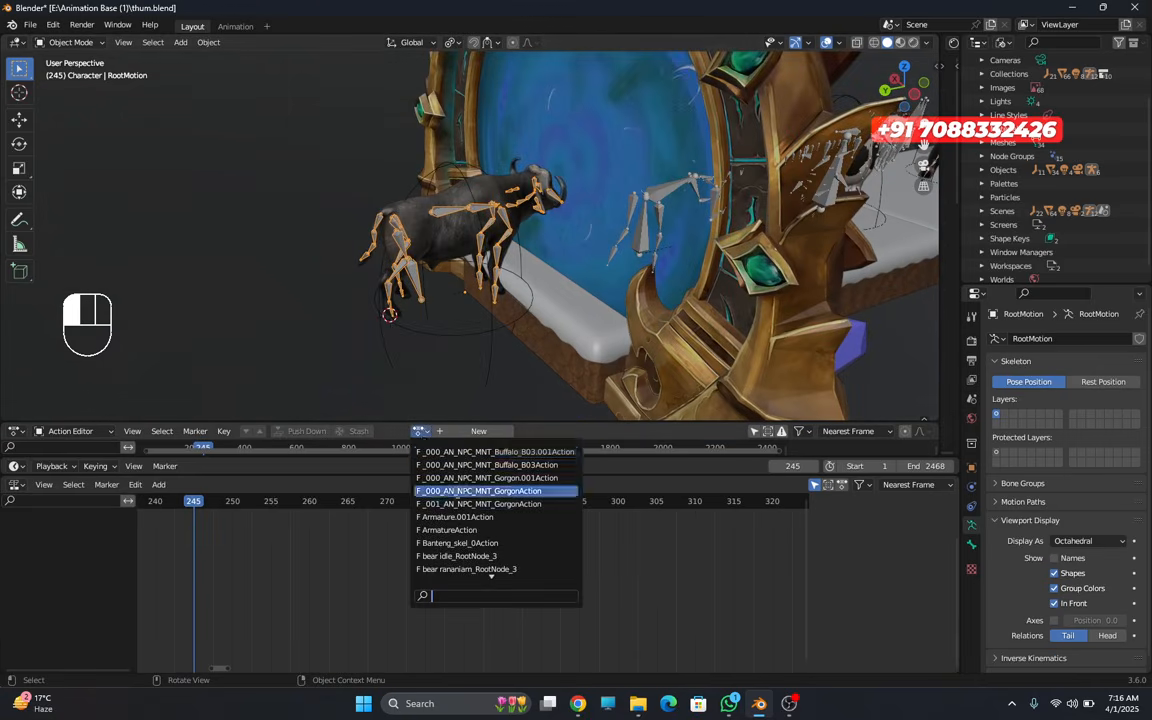
text(buffalo)
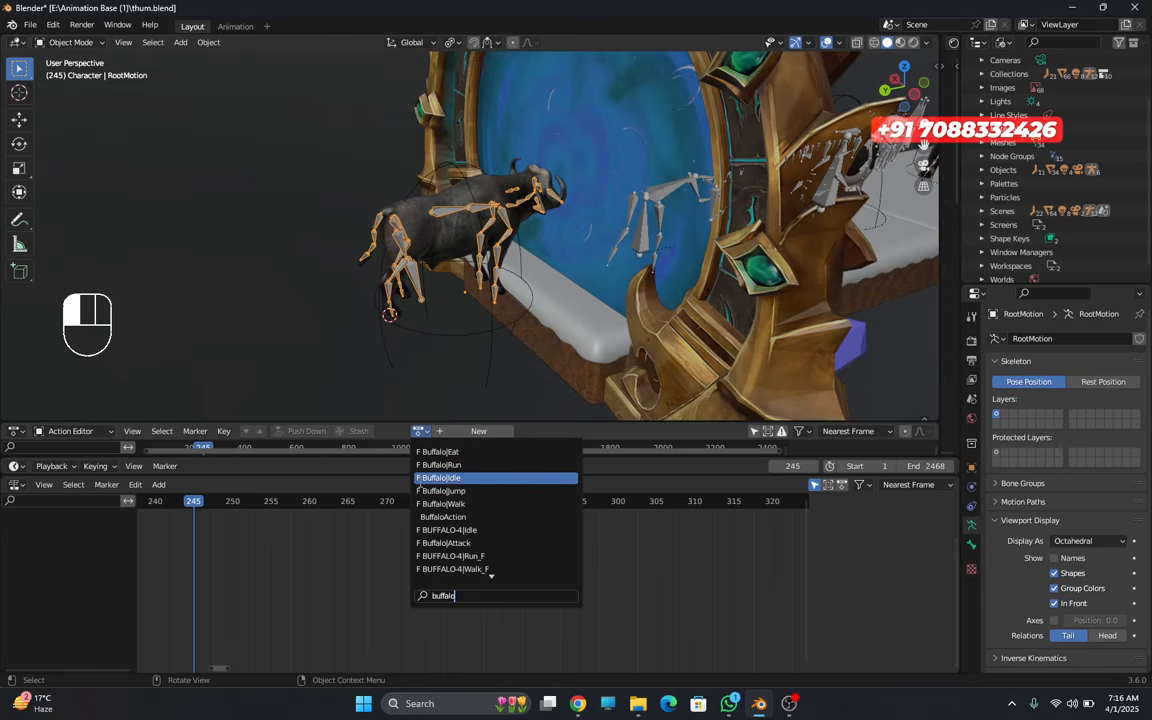
click(480, 481)
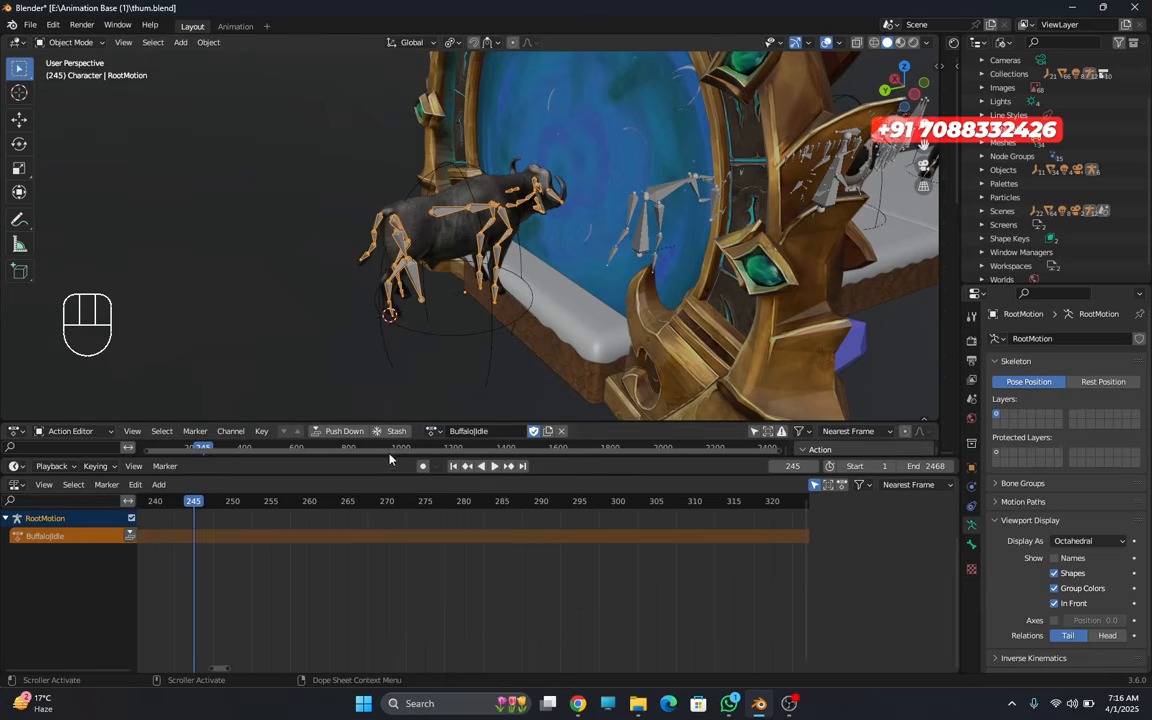
click(305, 431)
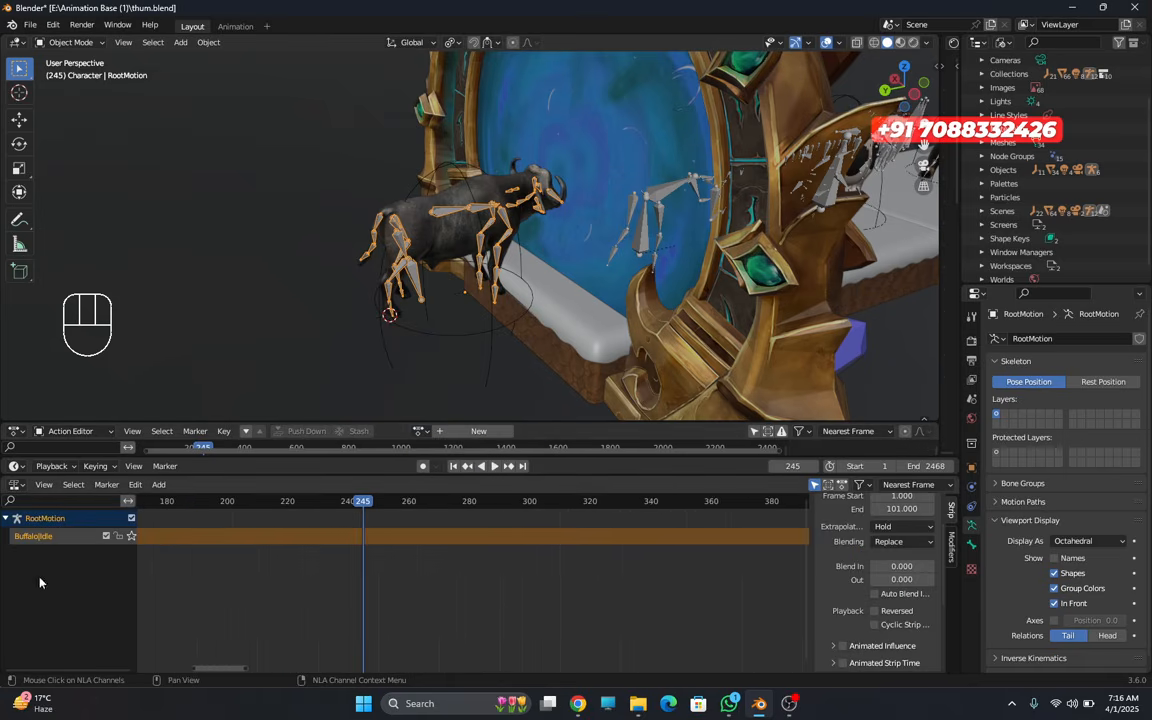
- Add two empty NLA tracks above the bull's idle track and set the Buffalo|Idle strip's Repeat to 6.1
key(shift+a)
key(shift+a)
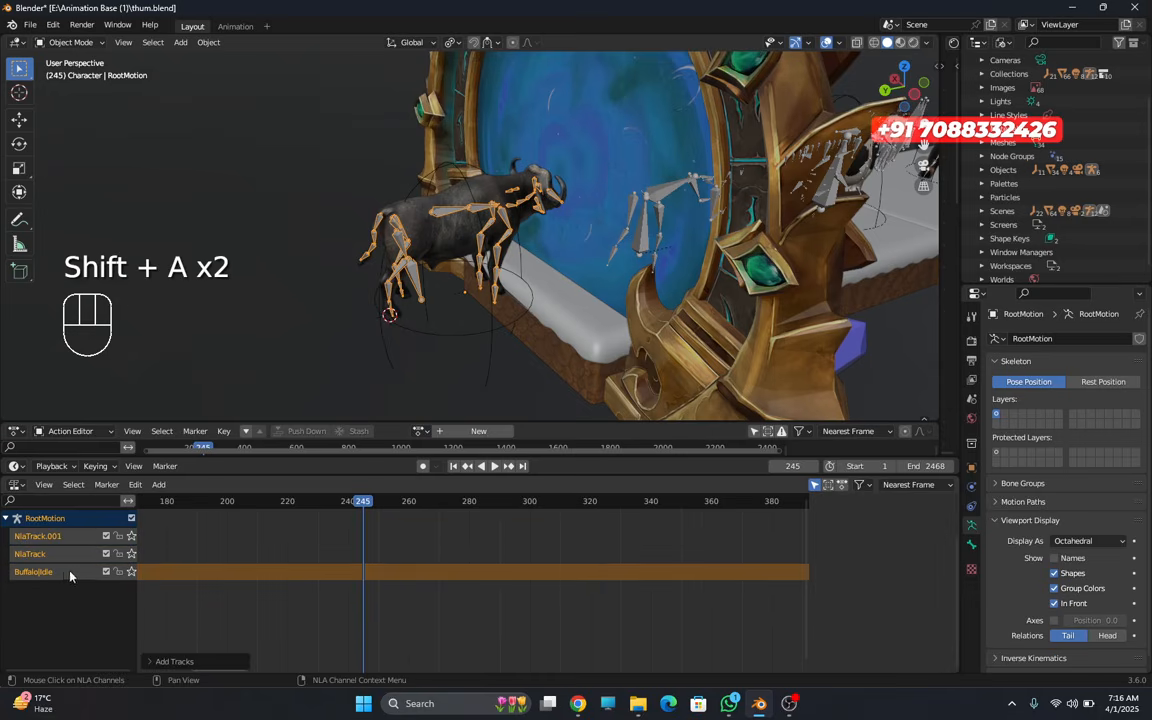
scroll(293, 638, down, 5)
click(204, 575)
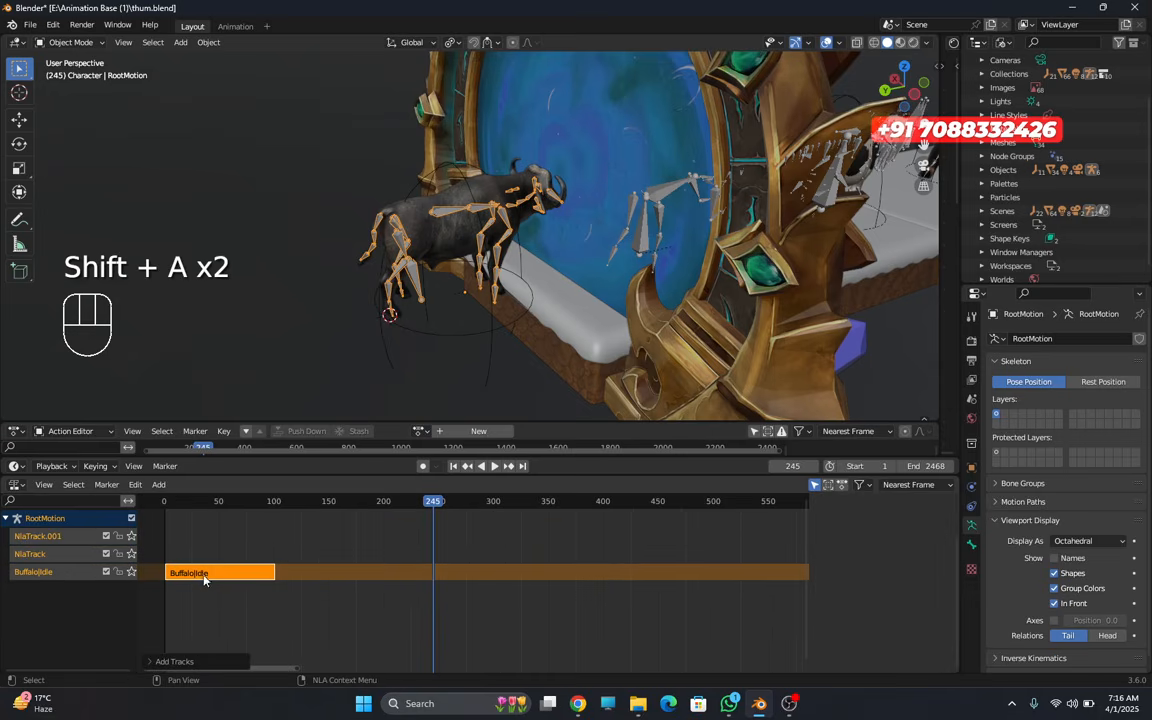
scroll(891, 562, down, 5)
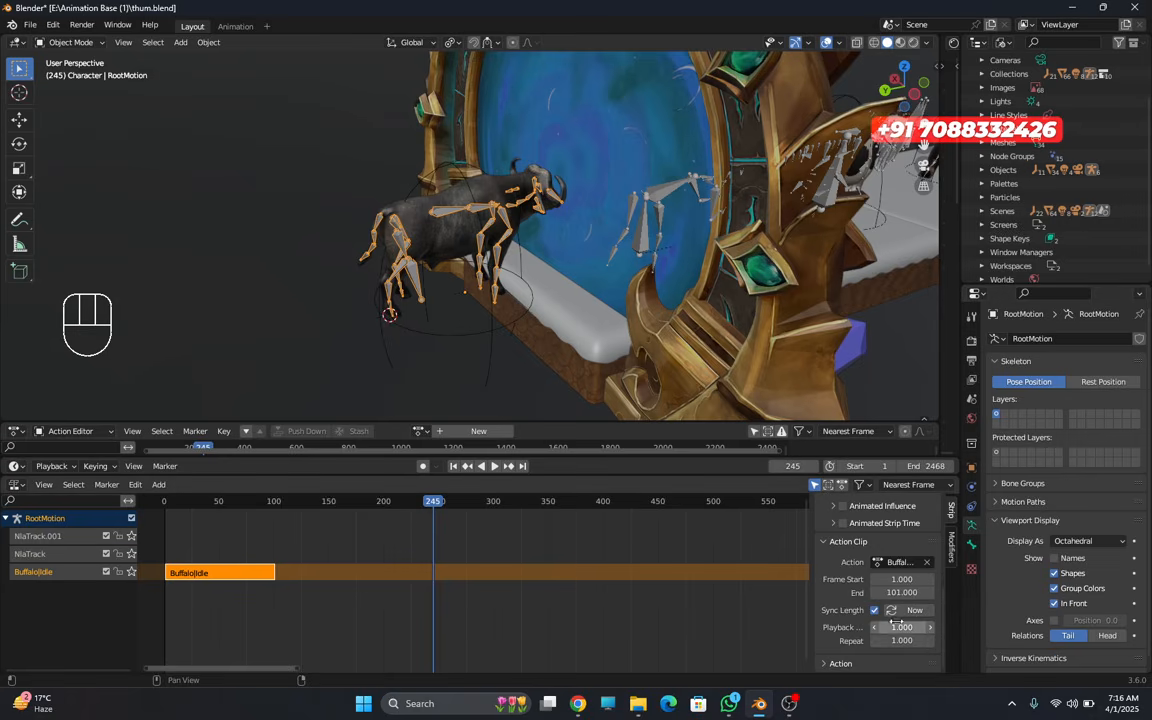
drag(901, 640, 950, 640)
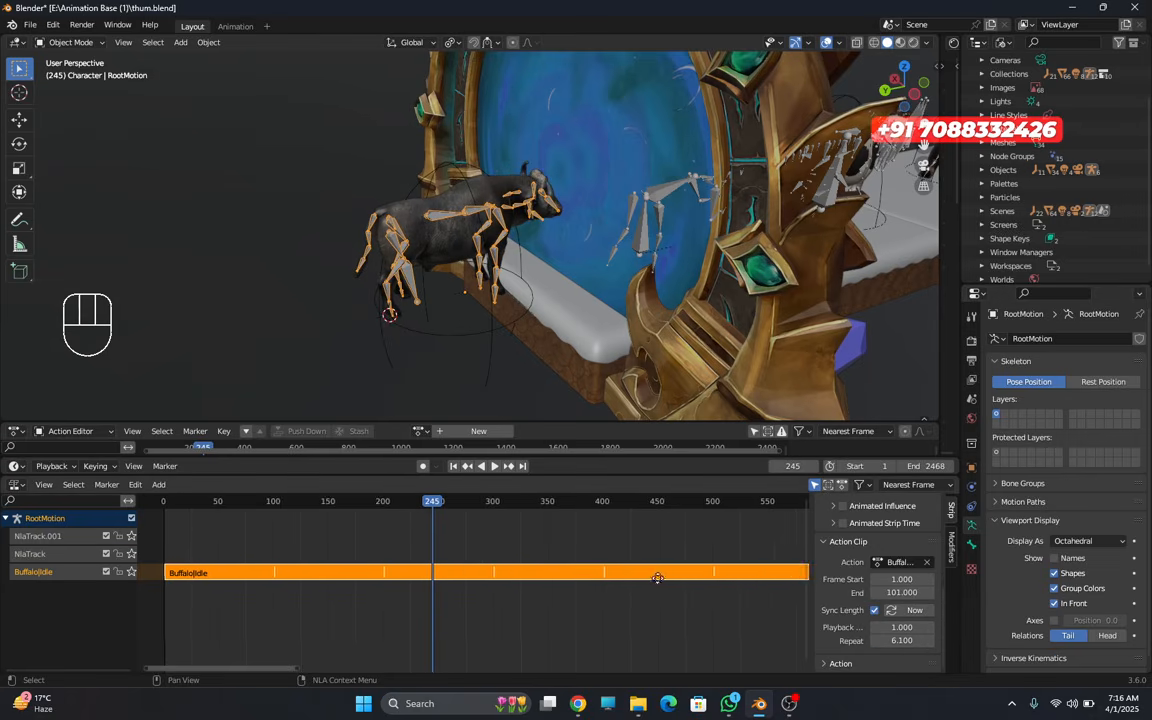
middle_drag(661, 584, 588, 617)
scroll(885, 560, up, 6)
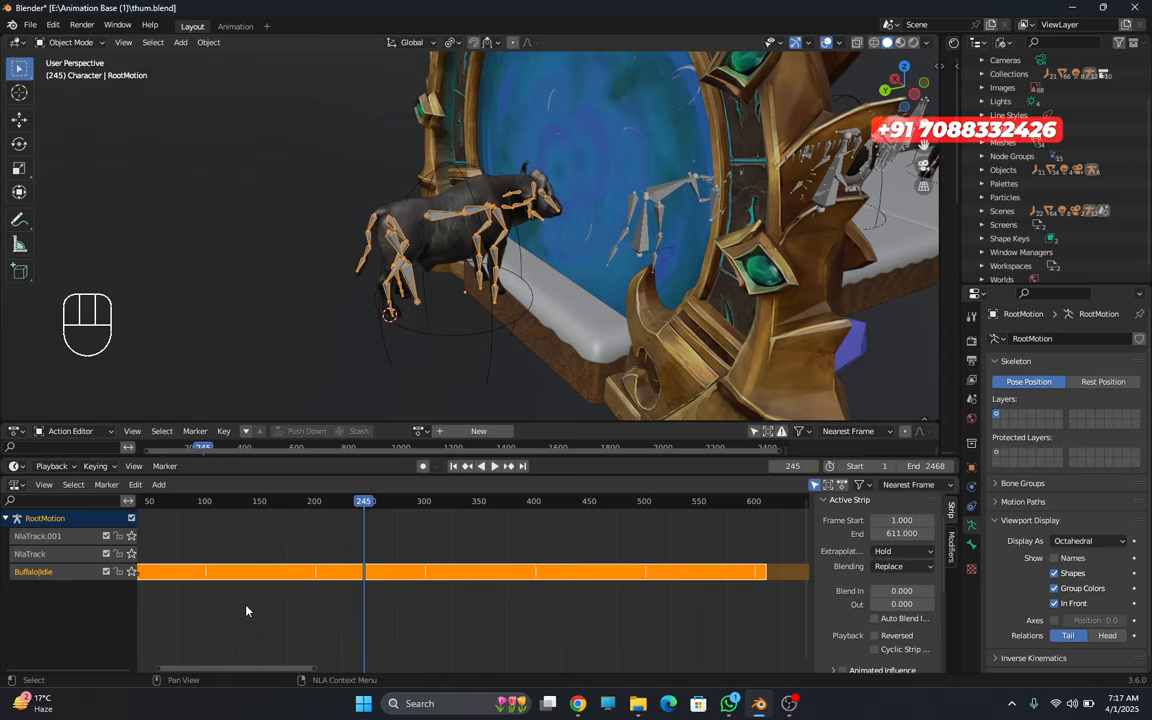
- Add a Buffalo|Run action strip at frame 242 on the empty track directly above the idle strip
click(70, 557)
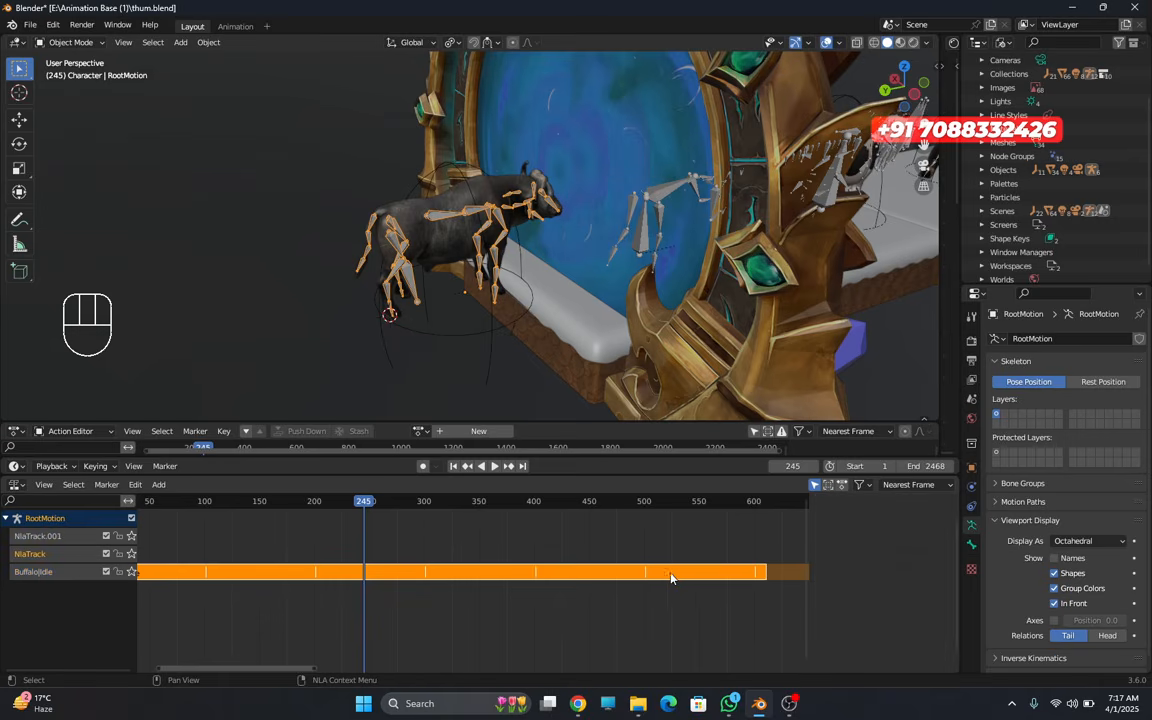
drag(365, 505, 361, 510)
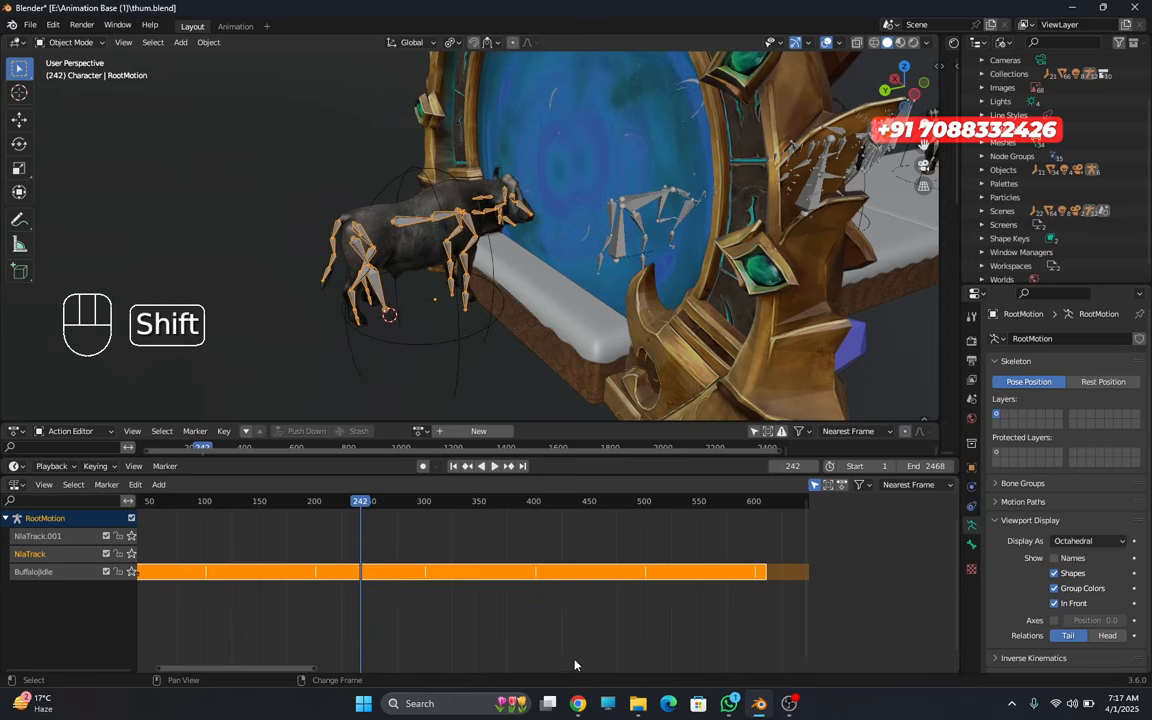
key(shift+a)
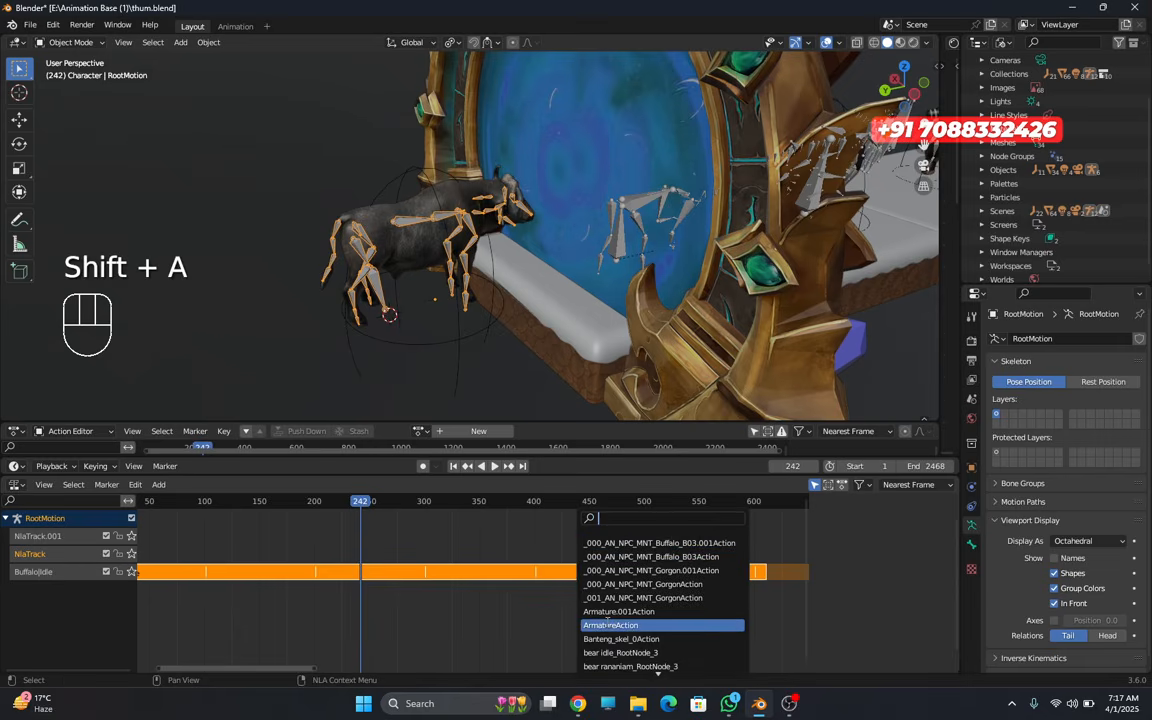
text(buf)
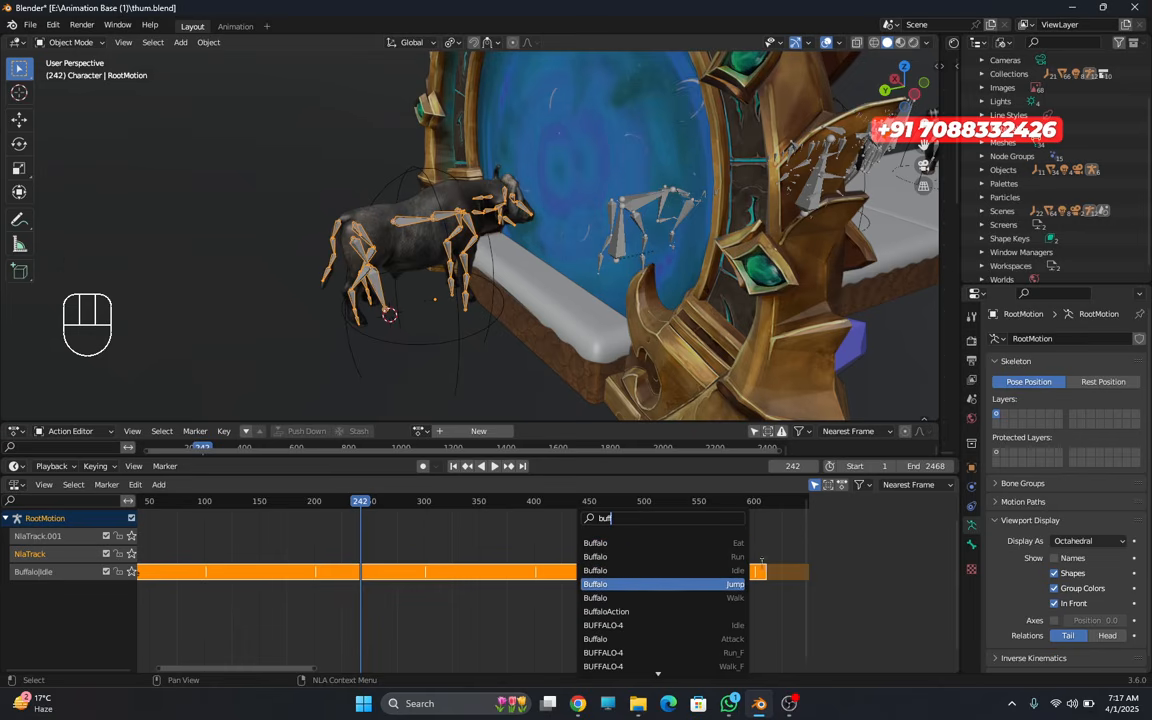
click(729, 557)
scroll(363, 567, up, 3)
middle_drag(363, 567, 619, 578)
scroll(610, 568, up, 1)
- Set the Buffalo|Run strip's extrapolation to Nothing, its Blend In to 7 and its Blend Out to 6
click(580, 546)
key(n)
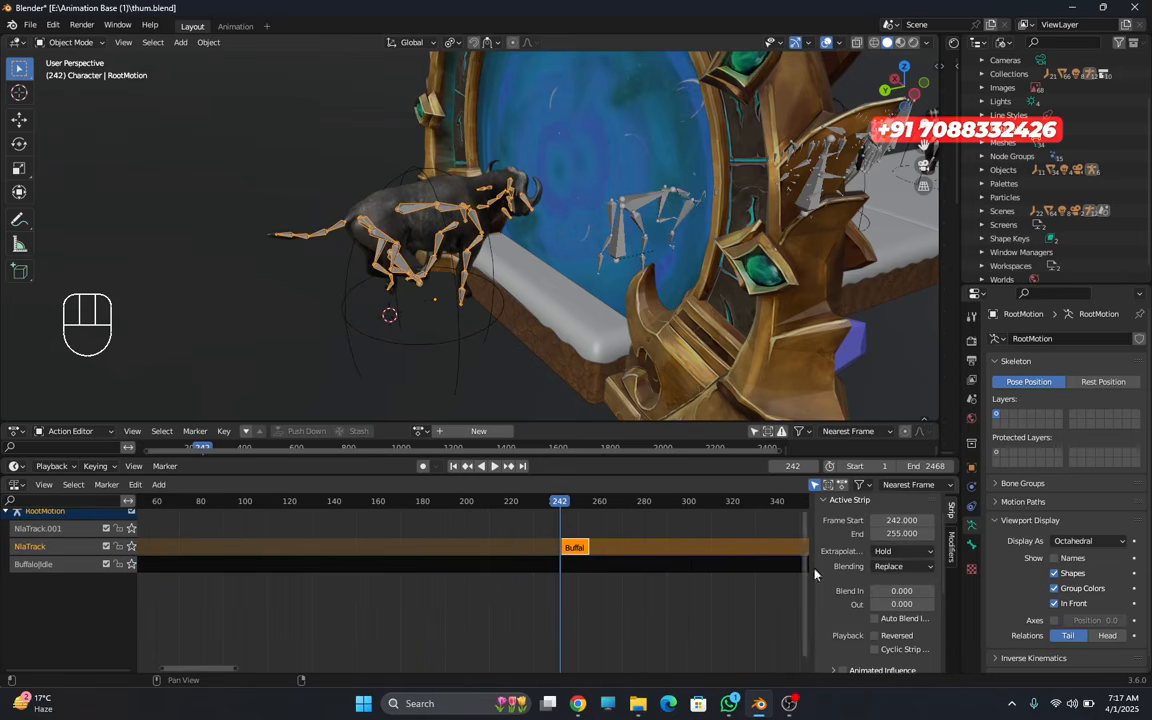
click(900, 551)
click(893, 563)
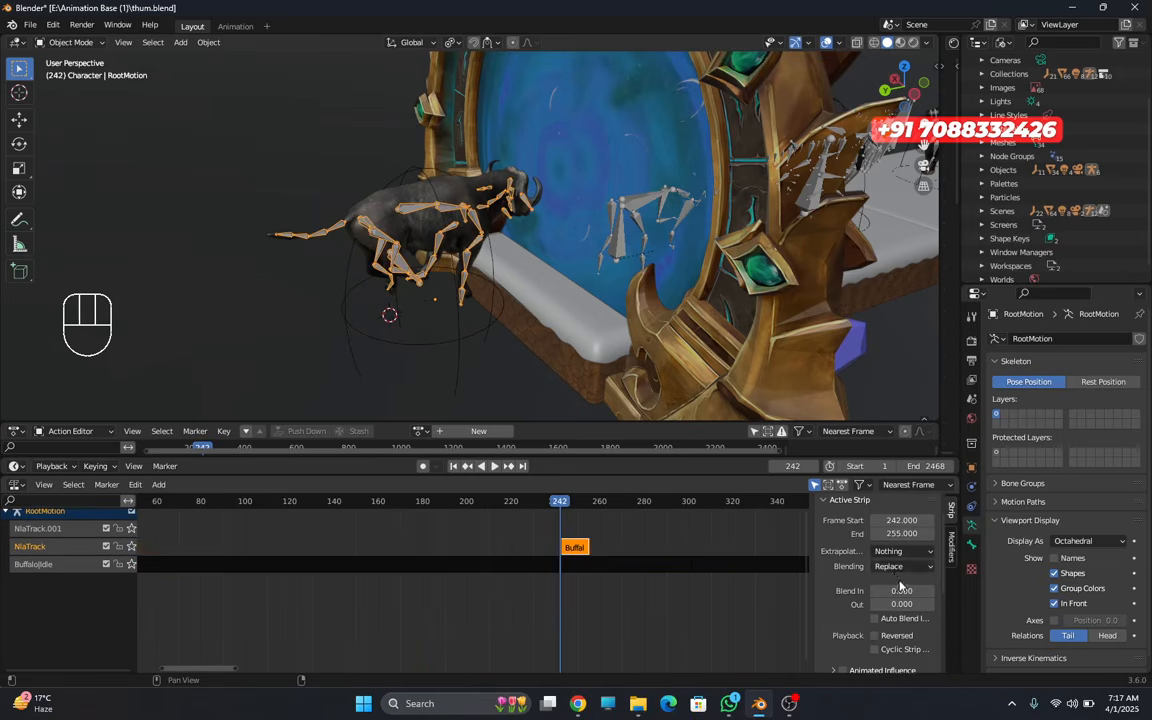
click(905, 590)
key(Return)
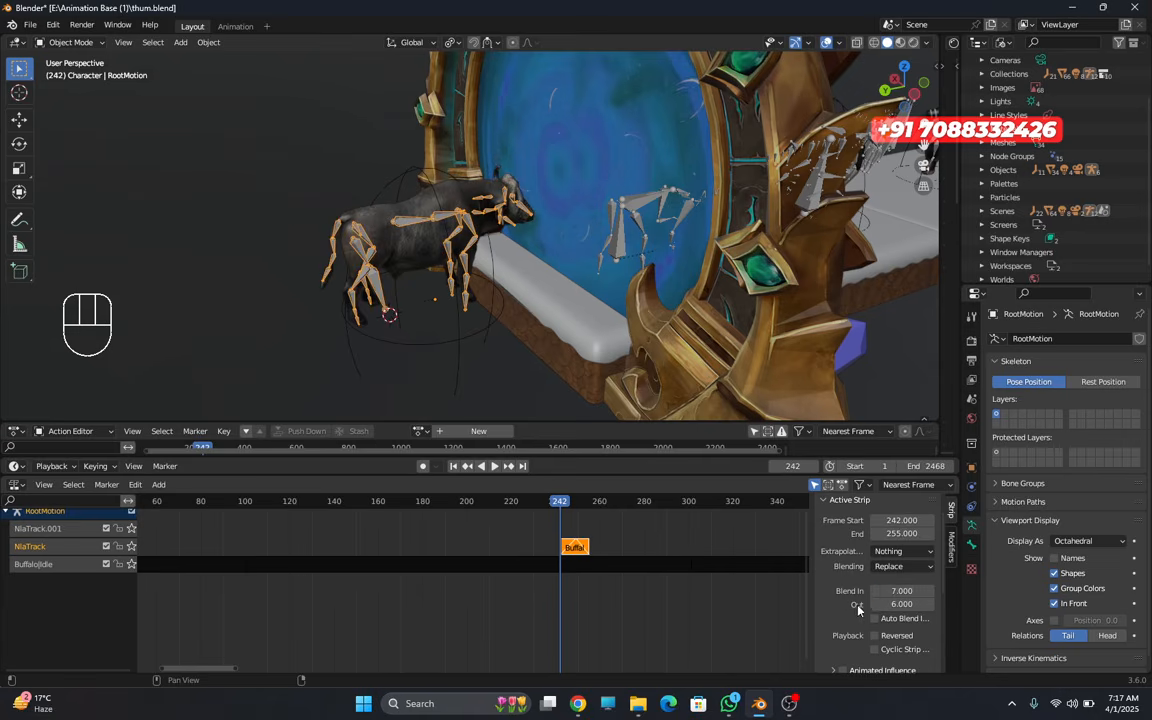
- Scrub to frame 312, where the bull stops on the path, and set the Buffalo|Run strip's Repeat to 5.6
scroll(895, 630, down, 5)
middle_drag(668, 573, 509, 578)
scroll(520, 578, down, 3)
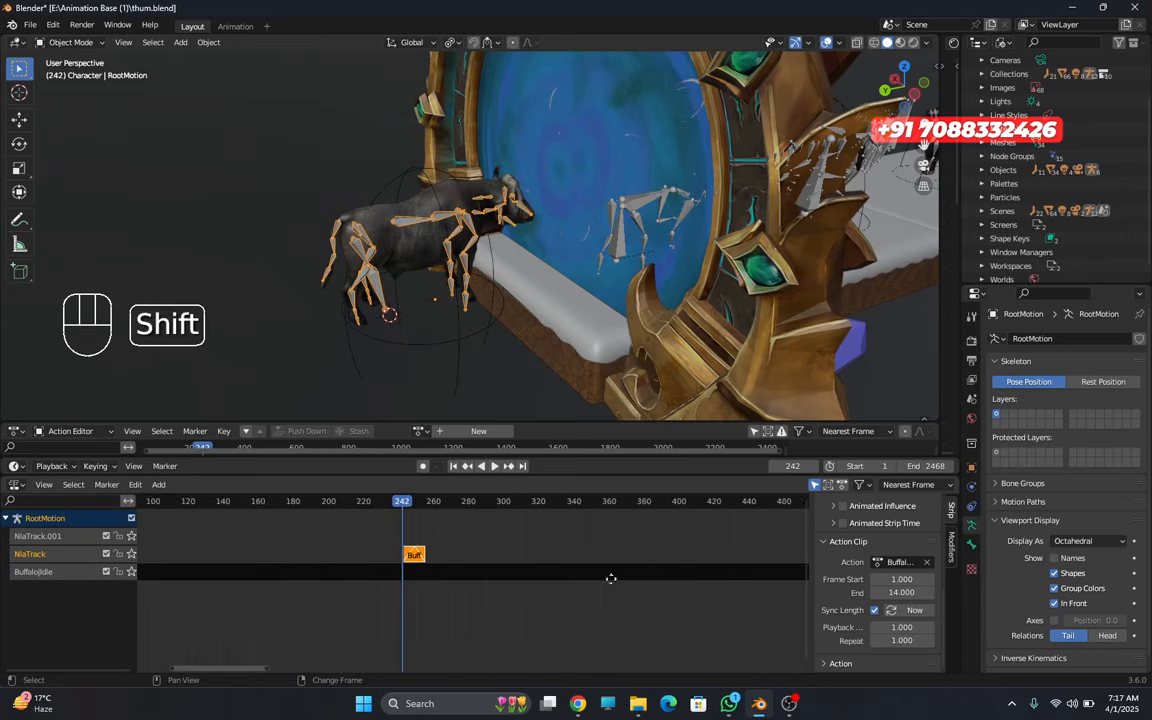
shift+middle_drag(619, 573, 530, 565)
drag(329, 501, 403, 507)
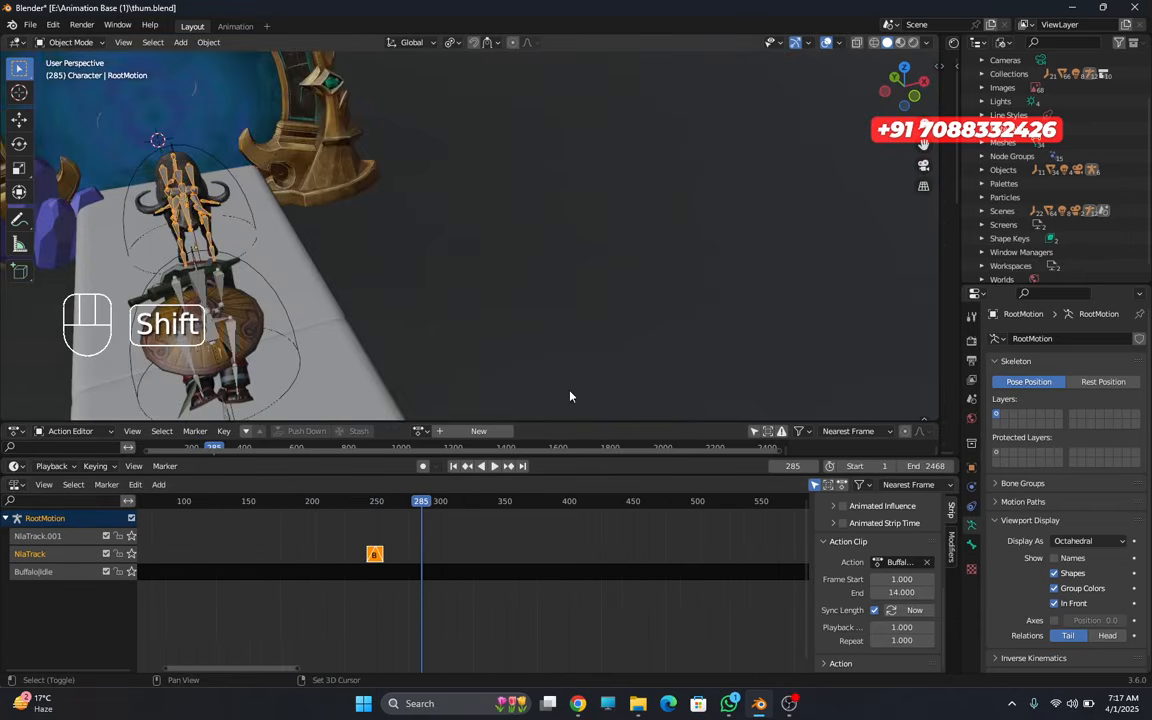
middle_drag(570, 391, 659, 391)
scroll(710, 378, down, 5)
drag(424, 506, 455, 507)
middle_drag(494, 566, 556, 576)
scroll(561, 560, up, 5)
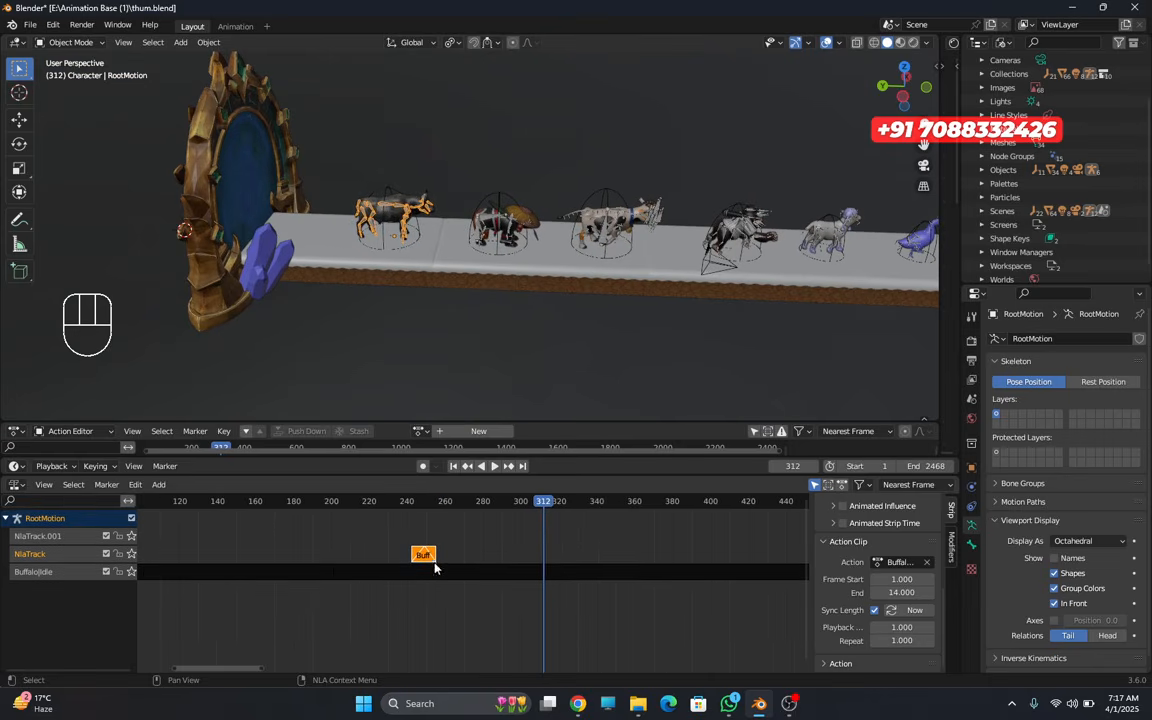
click(918, 641)
drag(918, 641, 958, 641)
- Hide the viewport overlays and play from frame 138 to 358 to check the bull's run and its change to idle
drag(545, 503, 214, 460)
middle_drag(330, 353, 529, 351)
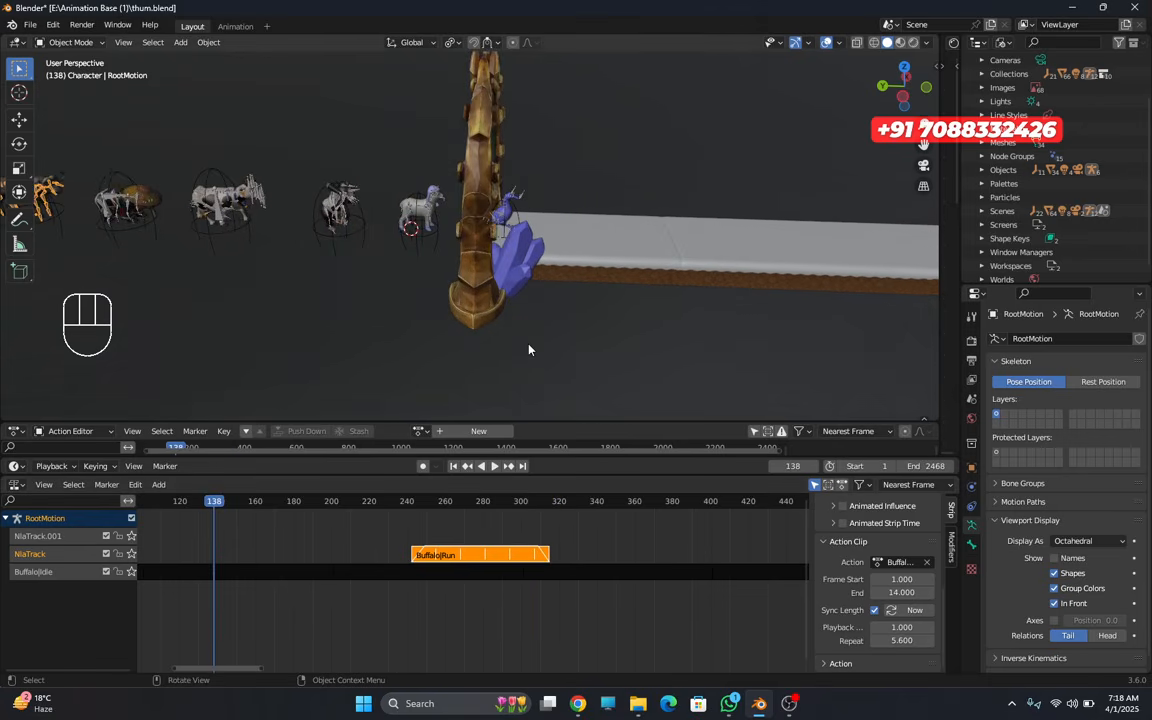
key(space)
shift+middle_drag(643, 344, 609, 344)
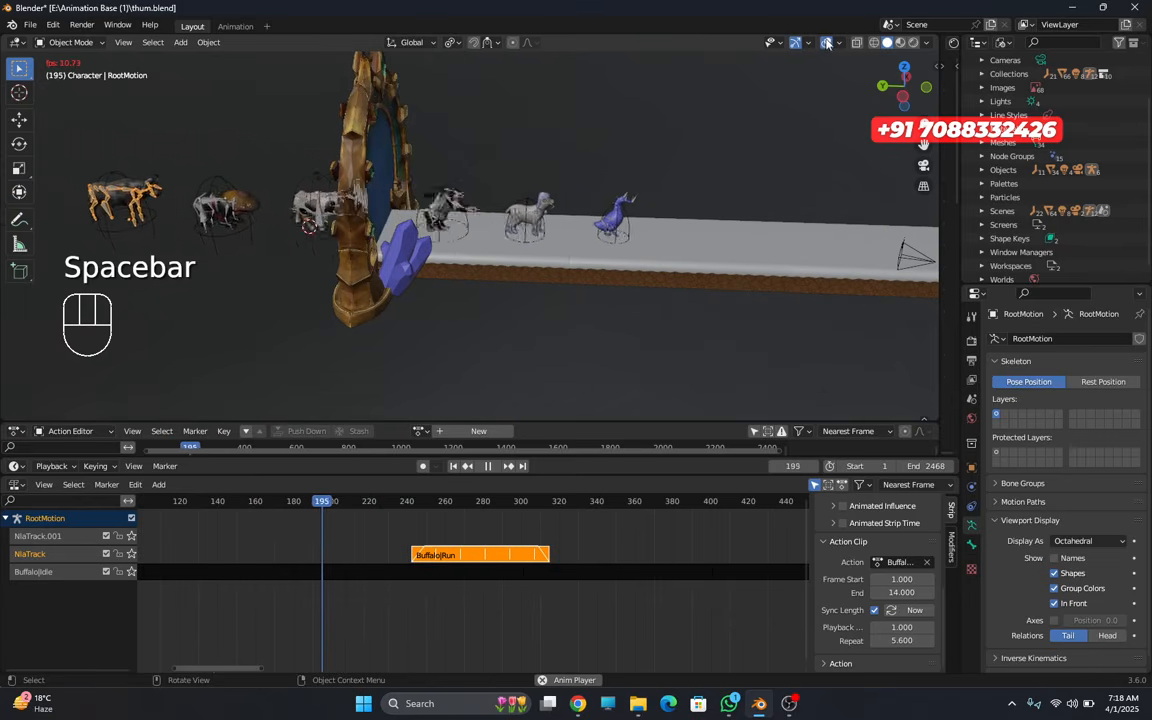
shift+middle_drag(736, 278, 553, 290)
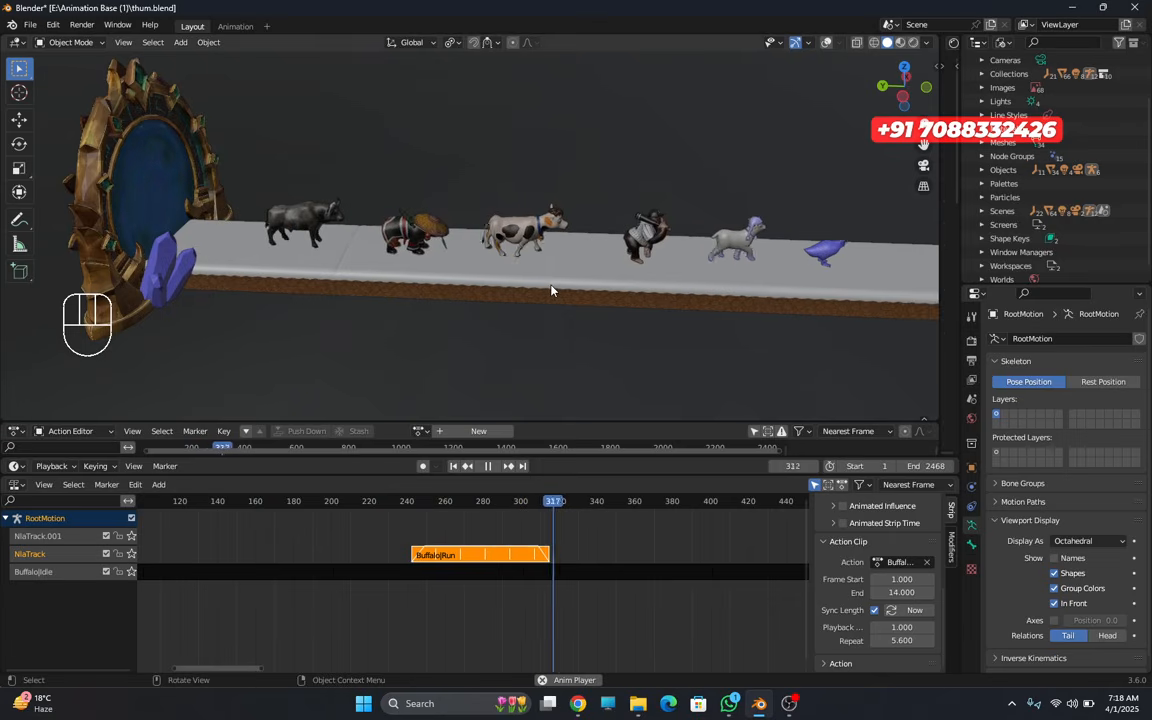
key(space)
shift+middle_drag(550, 290, 593, 290)
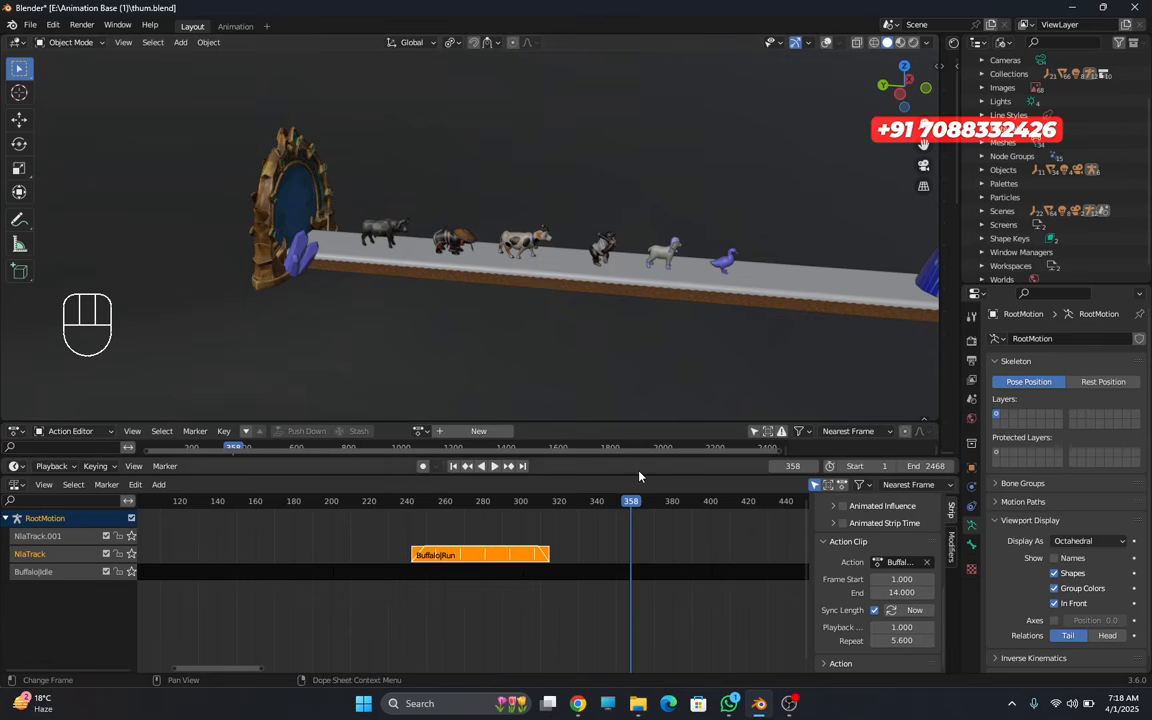
- Look through the camera, play the shot from frame 44 to 134, and scrub back to frame 126 where the bird enters the portal
key(KP_0)
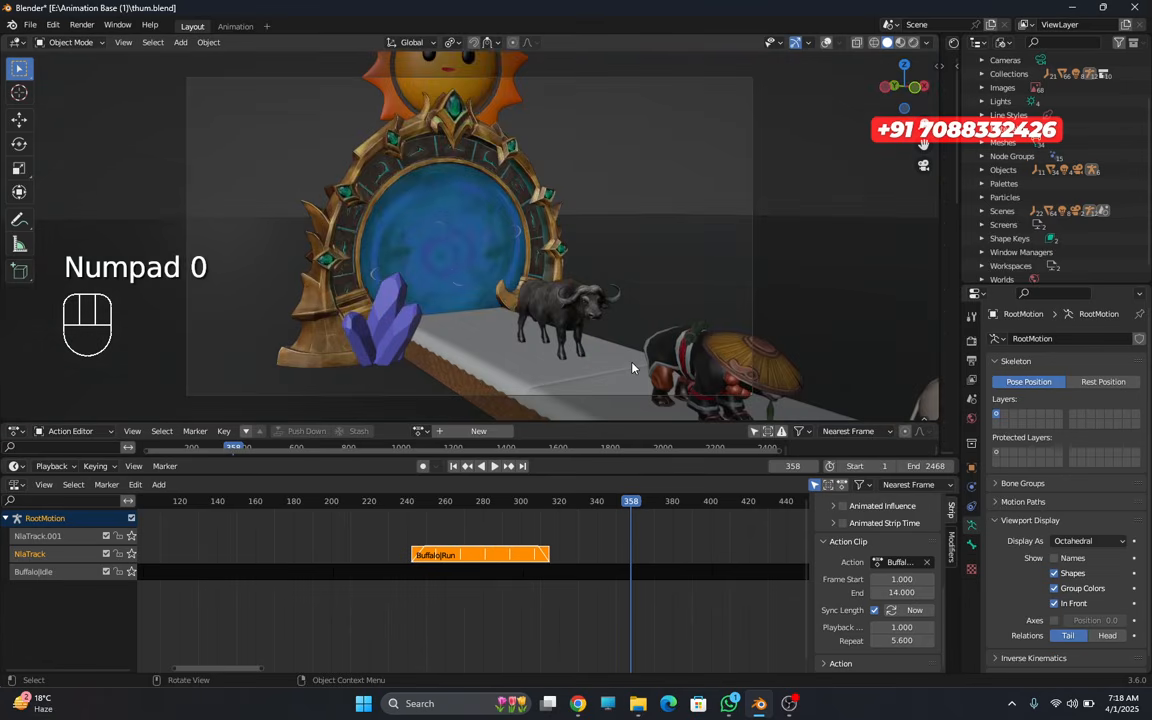
drag(622, 504, 193, 543)
middle_drag(293, 557, 615, 560)
key(ctrl+shift+space)
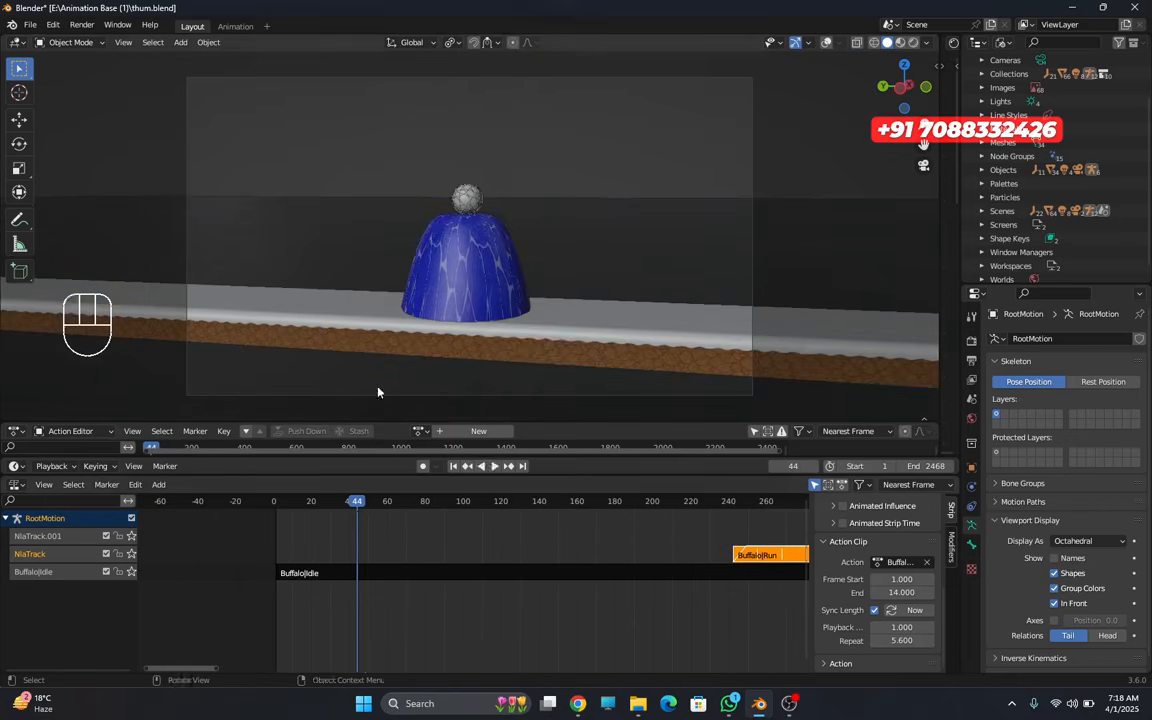
key(space)
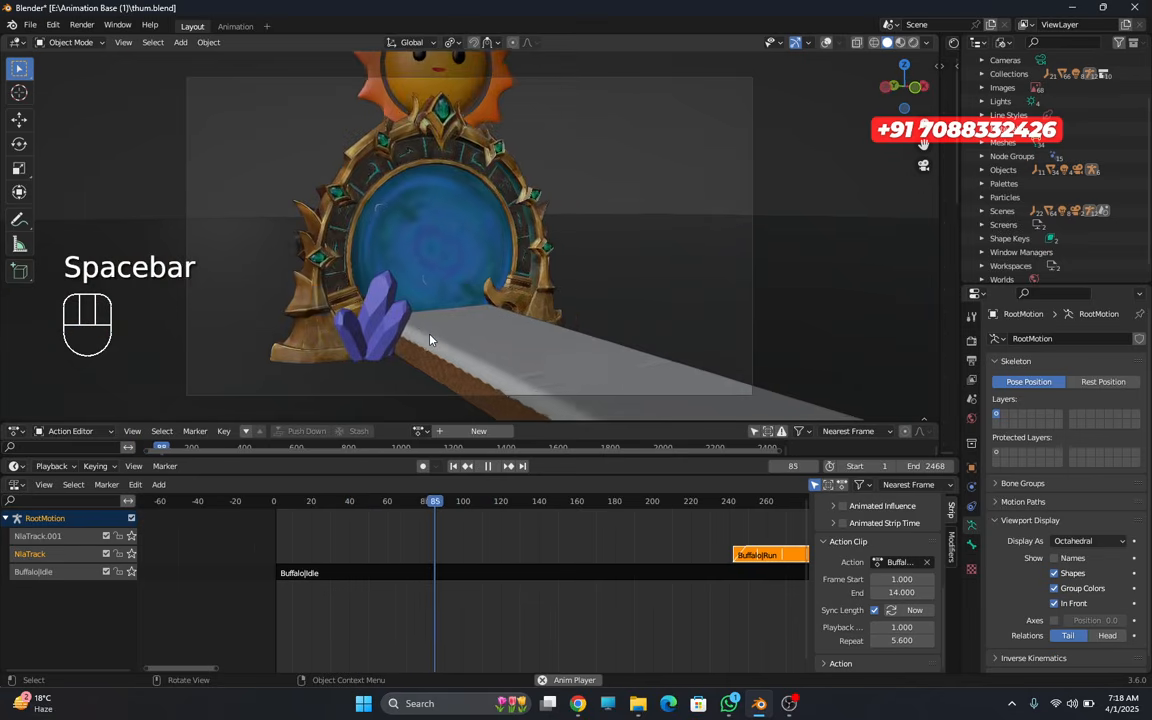
key(space)
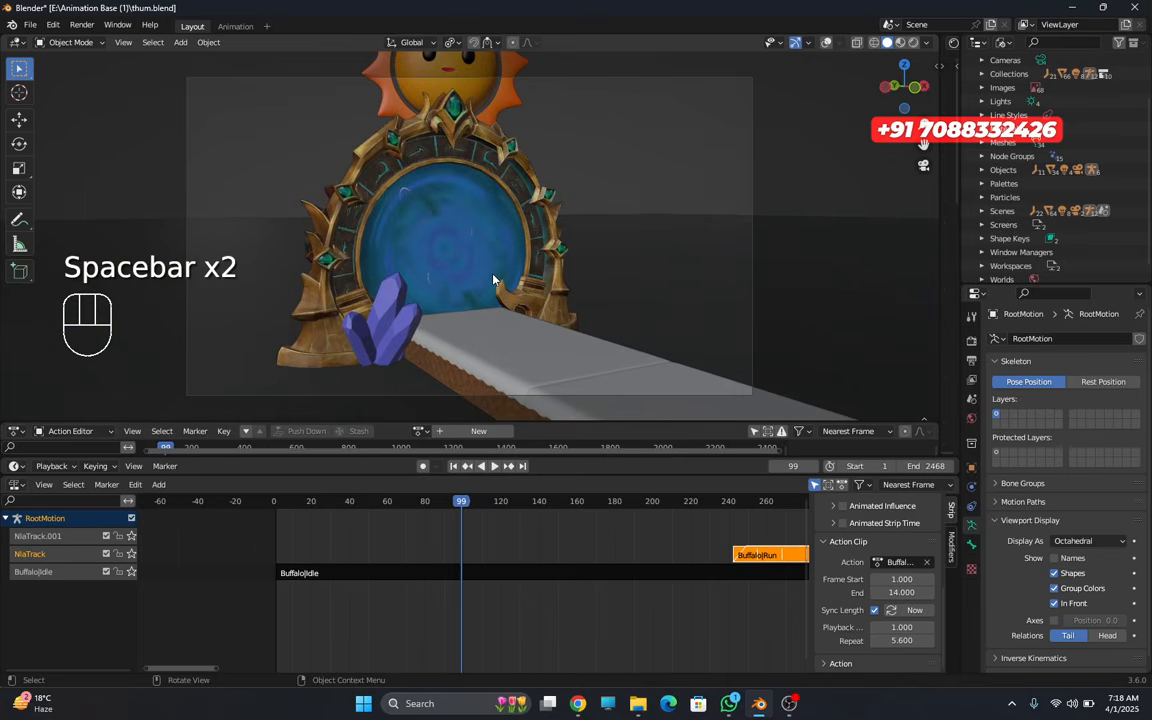
key(space)
key(space)
key(space)
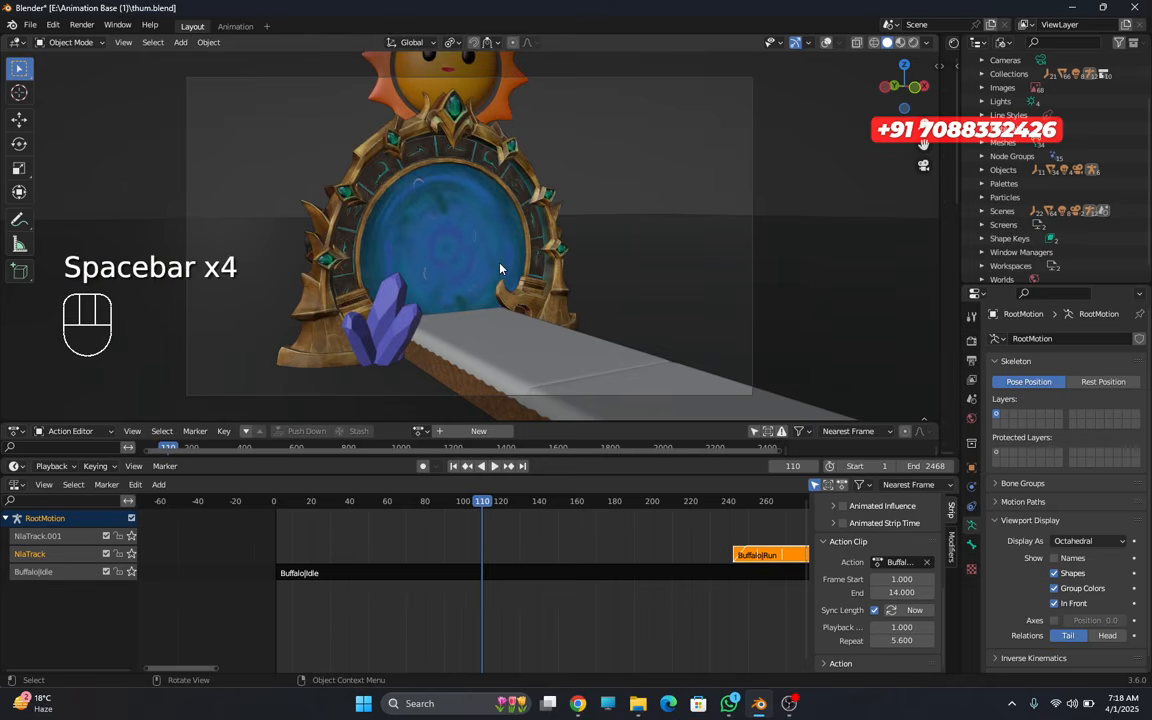
key(space)
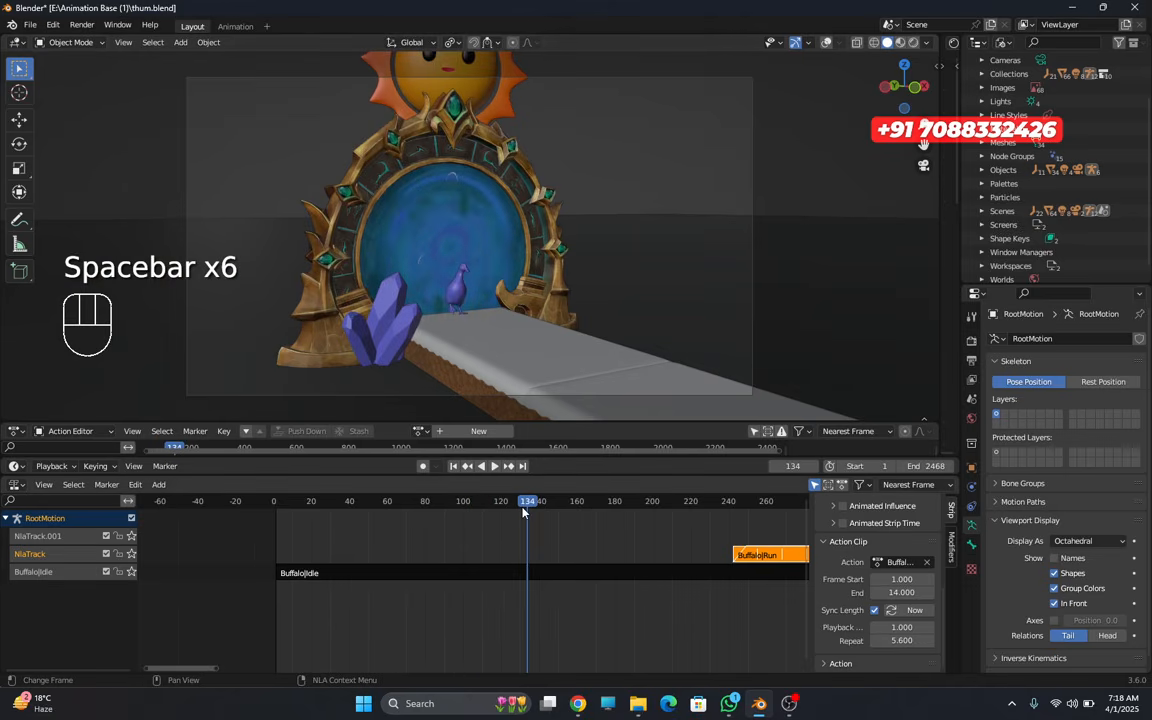
drag(527, 505, 512, 510)
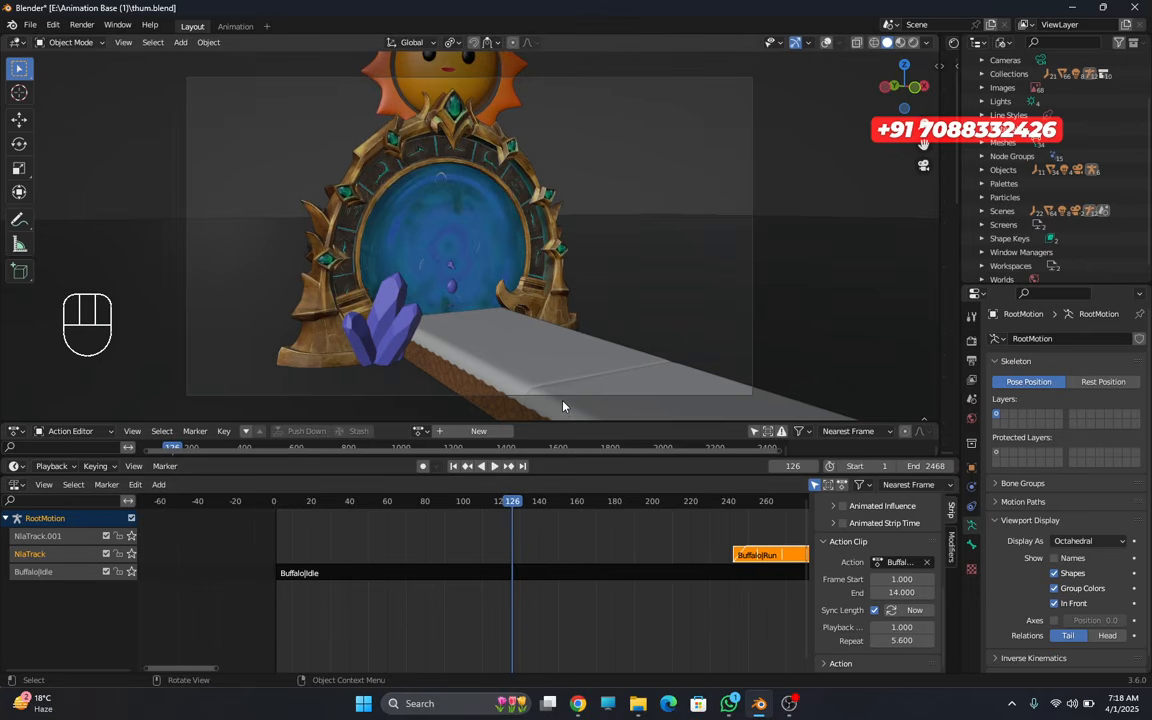
- Turn the viewport overlays back on and enlarge the keyframe timeline over the NLA editor
click(827, 43)
shift+middle_drag(746, 311, 731, 296)
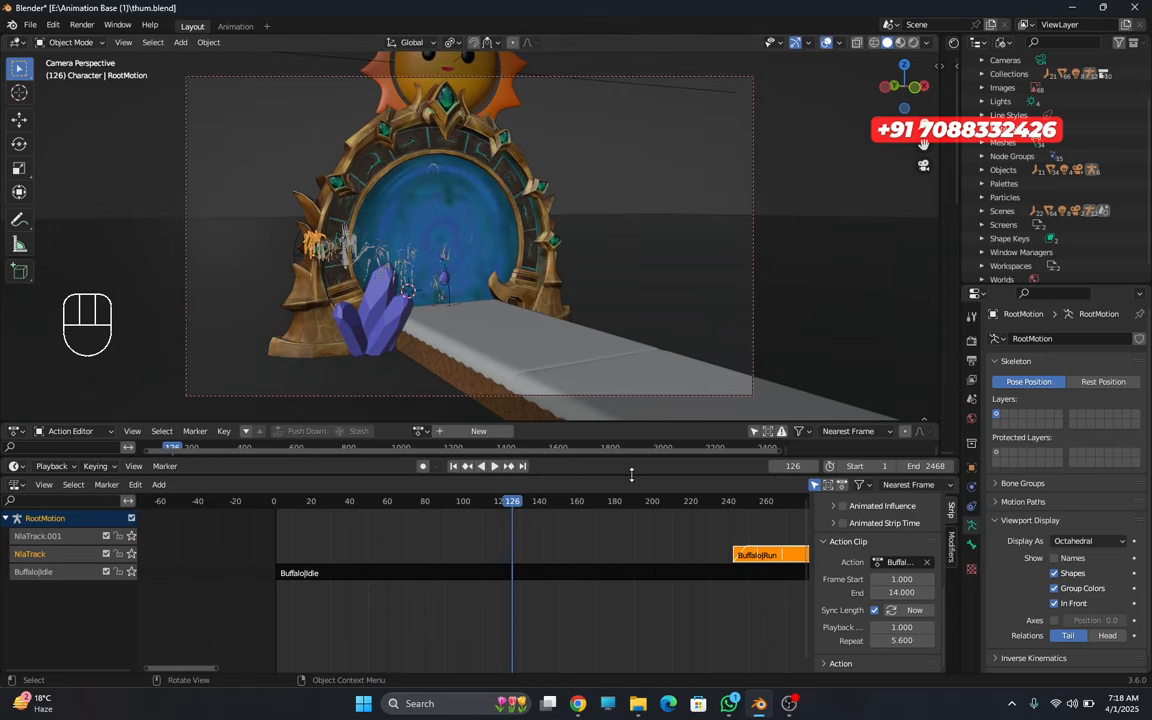
drag(631, 474, 535, 658)
middle_drag(429, 546, 725, 556)
scroll(646, 555, up, 4)
scroll(663, 576, up, 2)
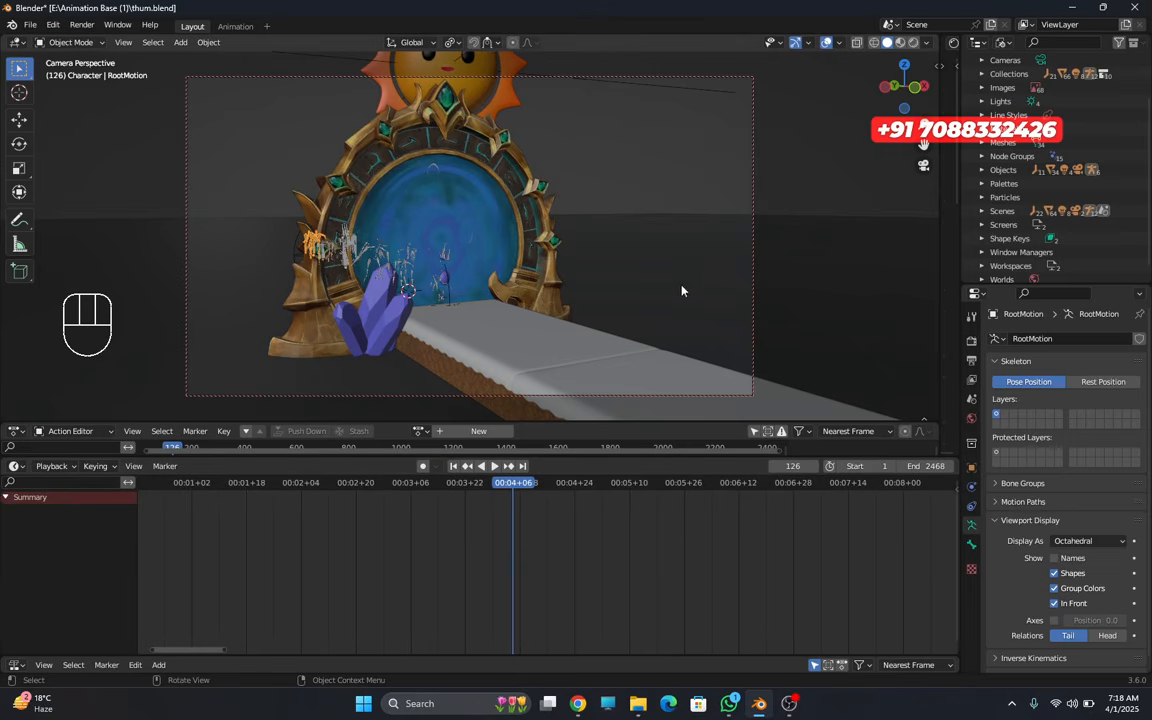
- Select the camera and insert a transform keyframe at frame 120 to hold its view of the portal
click(709, 79)
scroll(537, 584, up, 2)
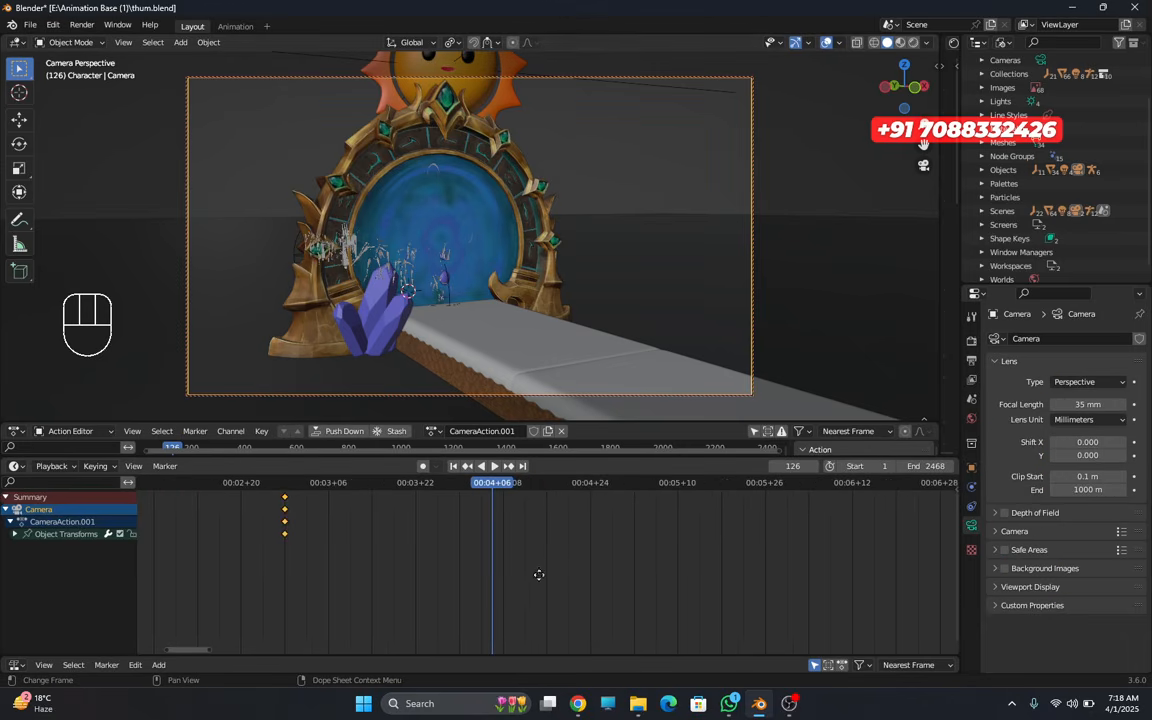
drag(527, 484, 486, 488)
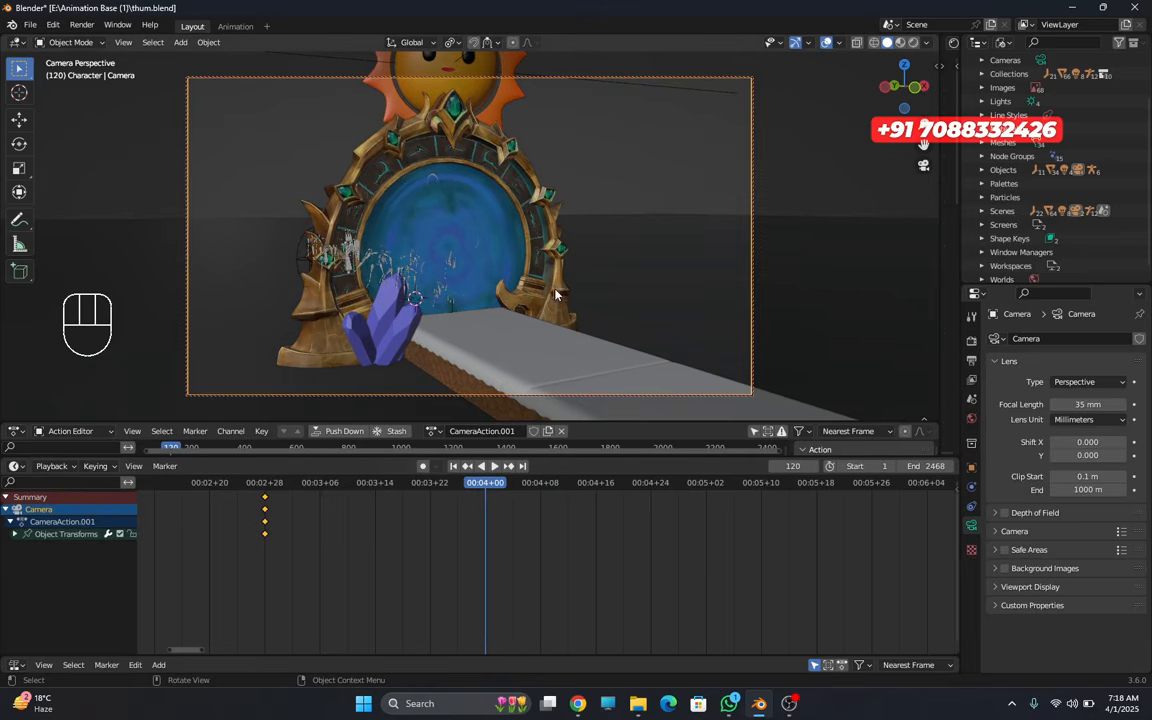
key(i)
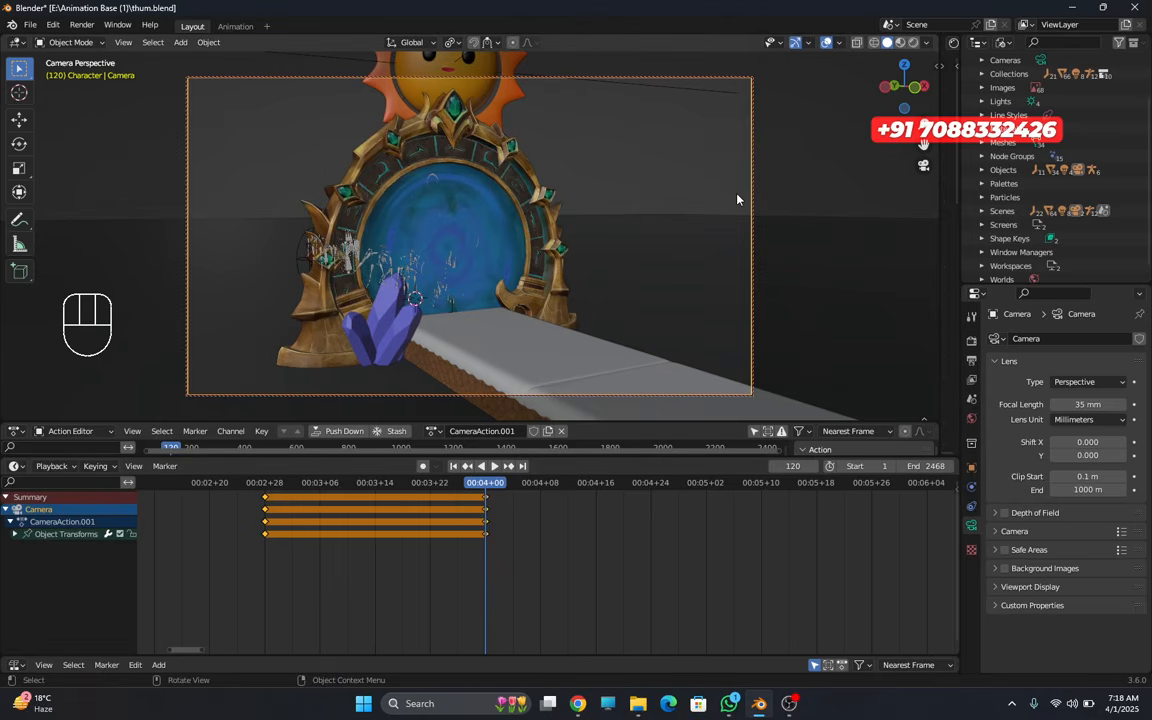
key(g)
click(753, 145)
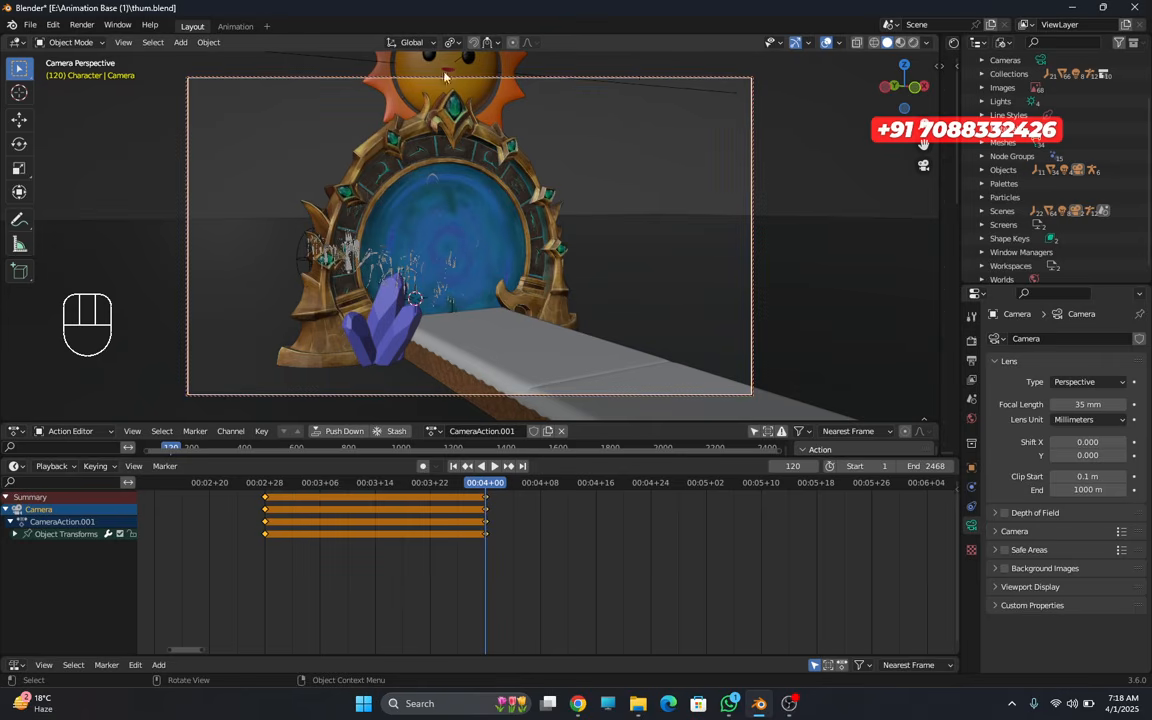
click(806, 123)
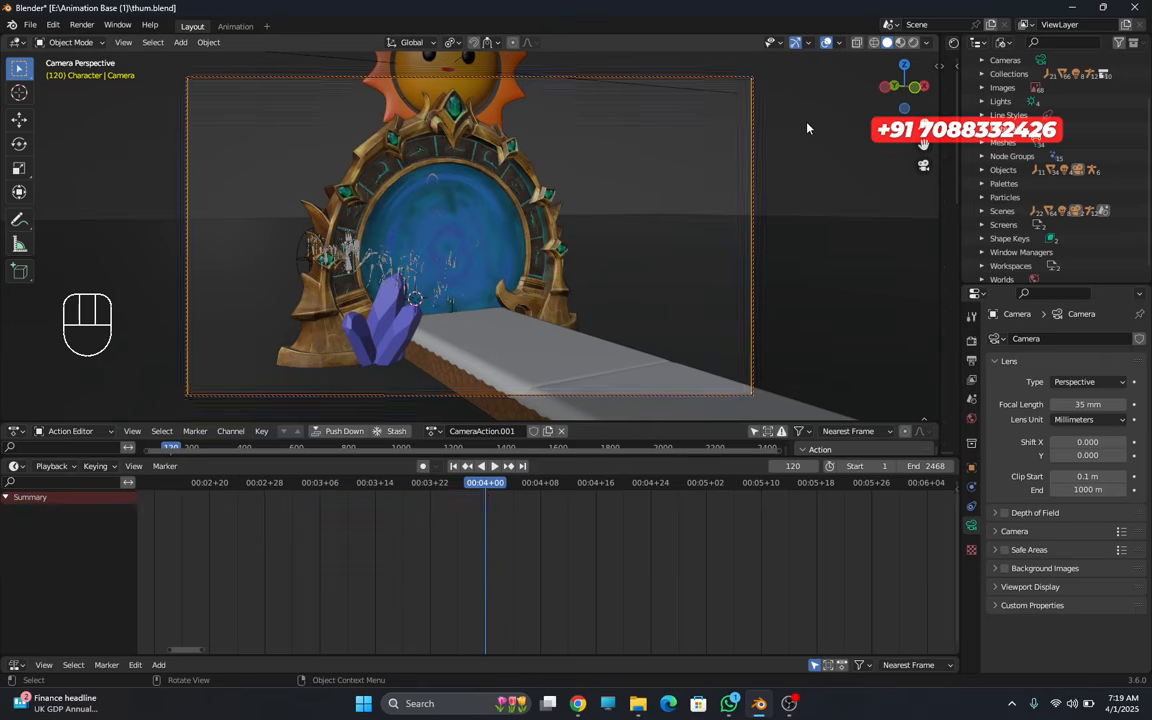
click(735, 82)
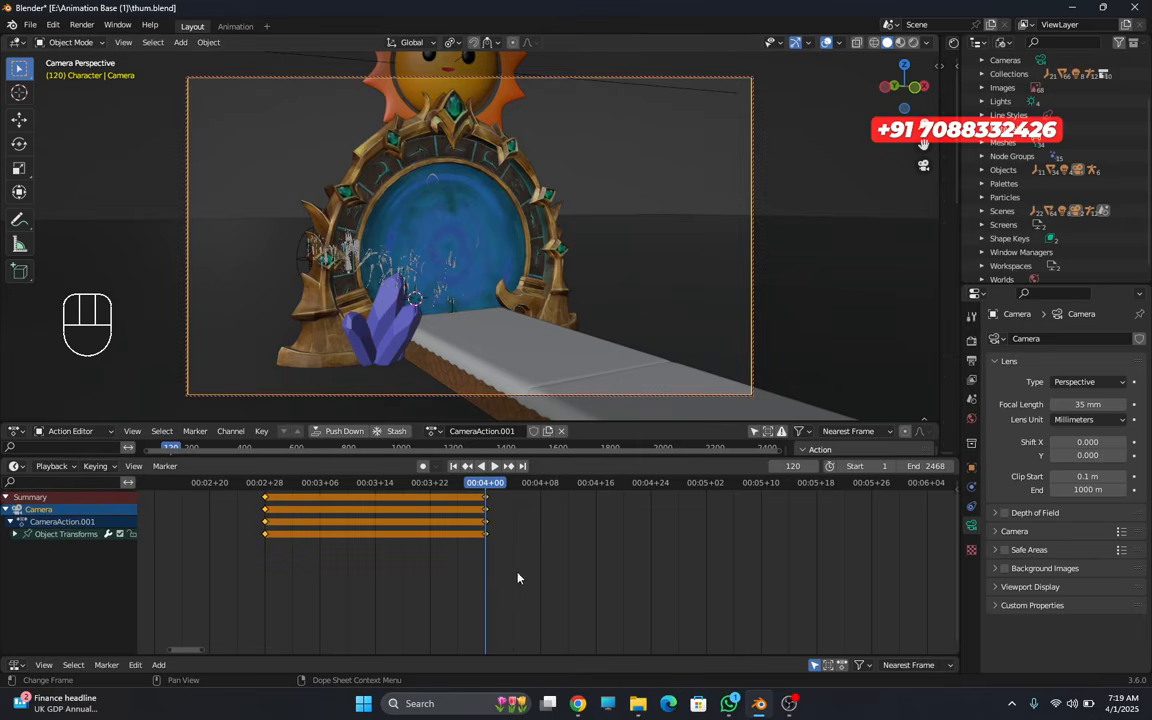
- At frame 139, bring the camera closer to the portal and insert a transform keyframe
drag(492, 490, 619, 478)
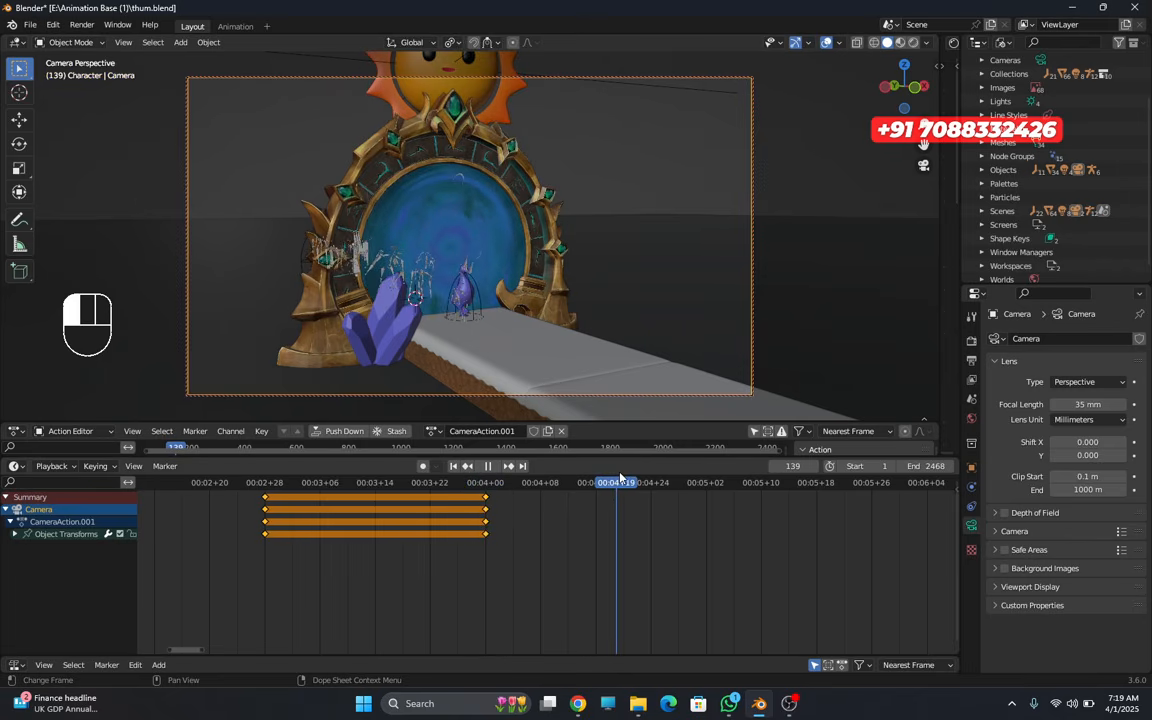
scroll(524, 342, up, 2)
scroll(535, 319, up, 1)
shift+middle_drag(532, 342, 559, 289)
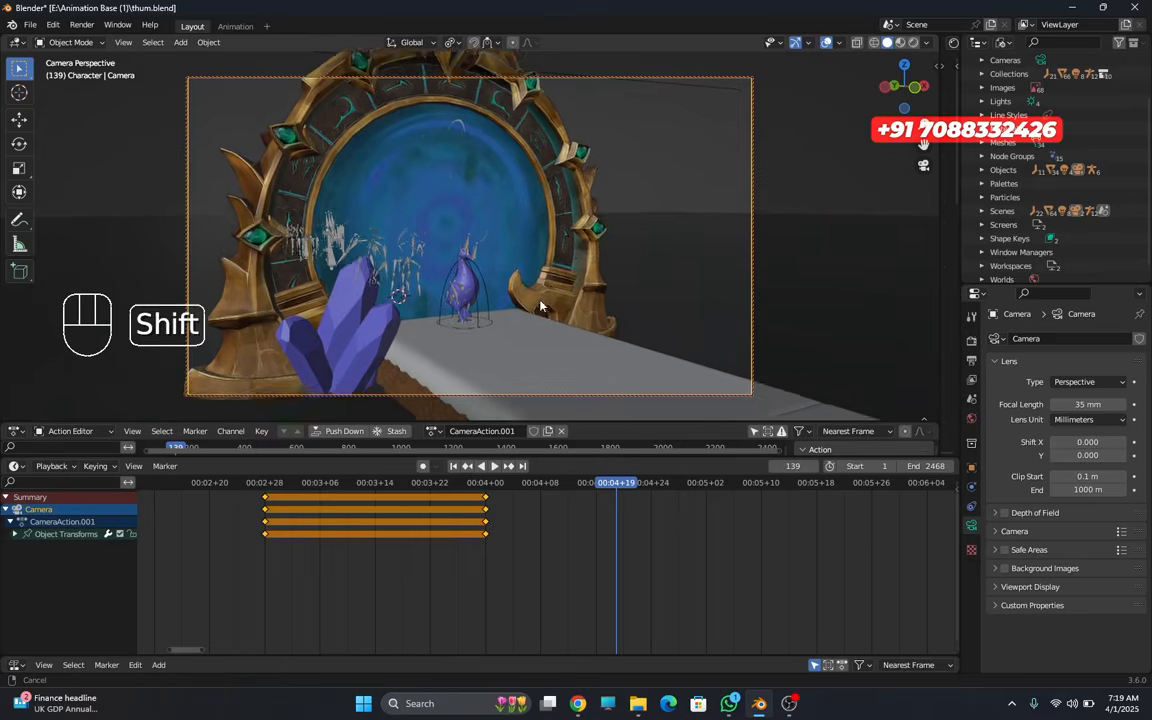
scroll(542, 297, up, 1)
scroll(546, 294, up, 1)
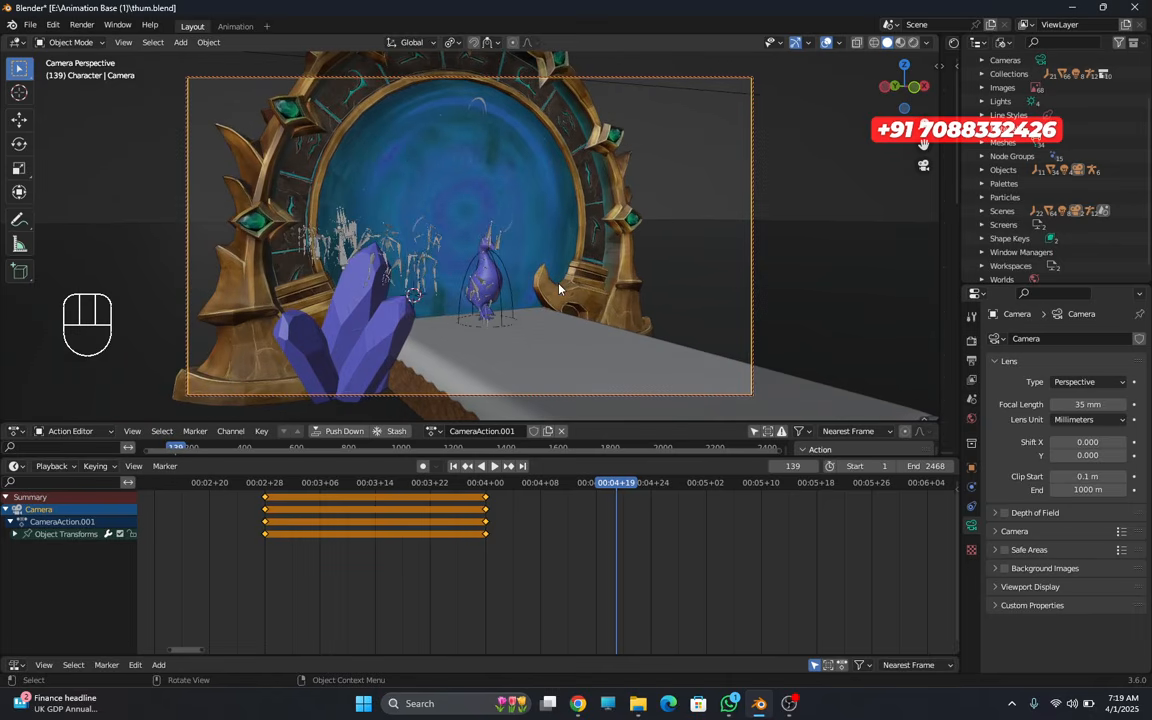
key(i)
- Play the push-in from frame 130 and insert a holding camera keyframe at frame 153
key(shift+ctrl+space)
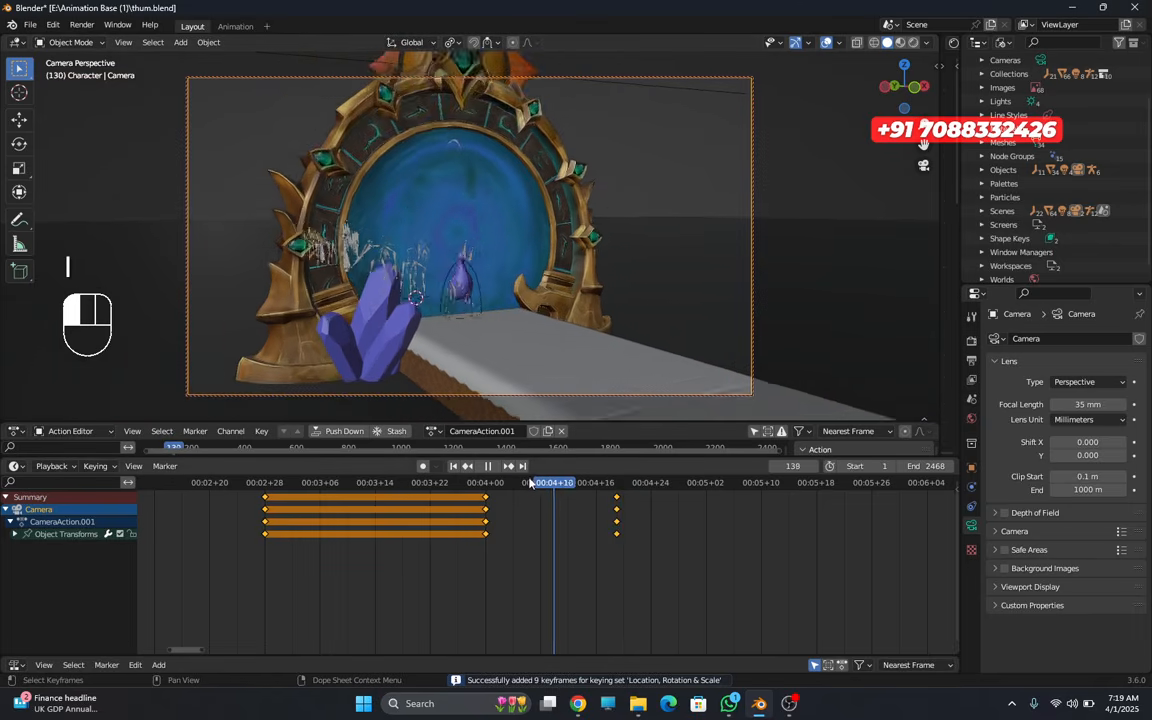
key(space)
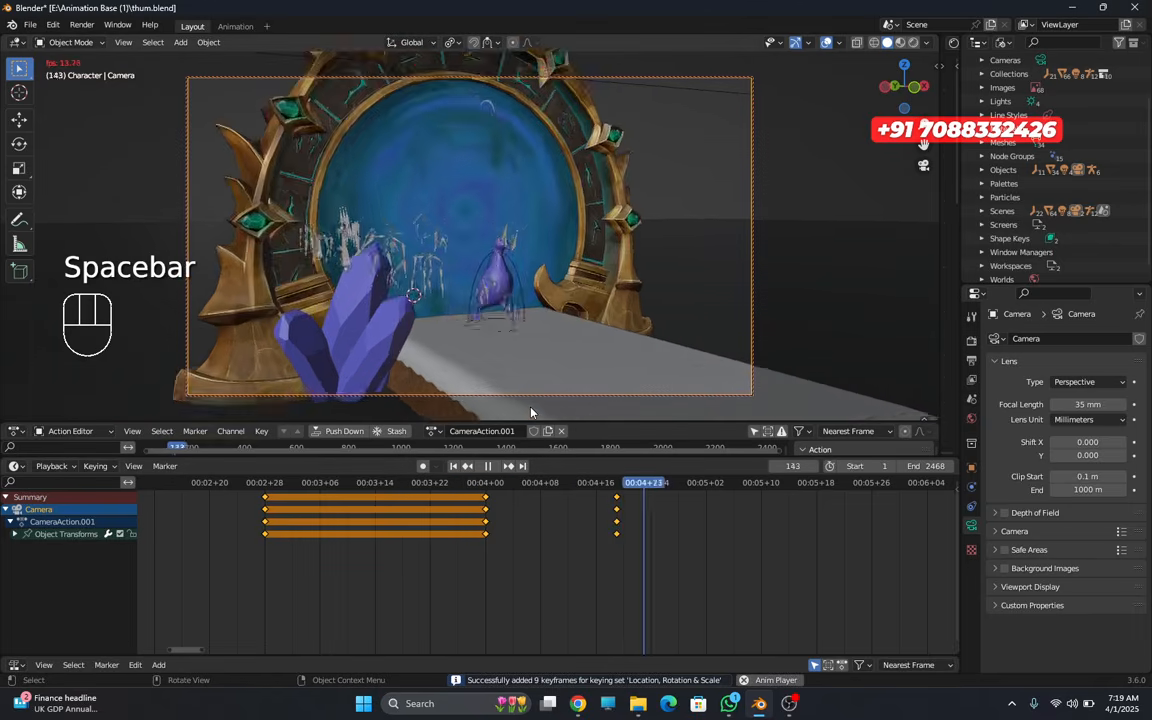
key(space)
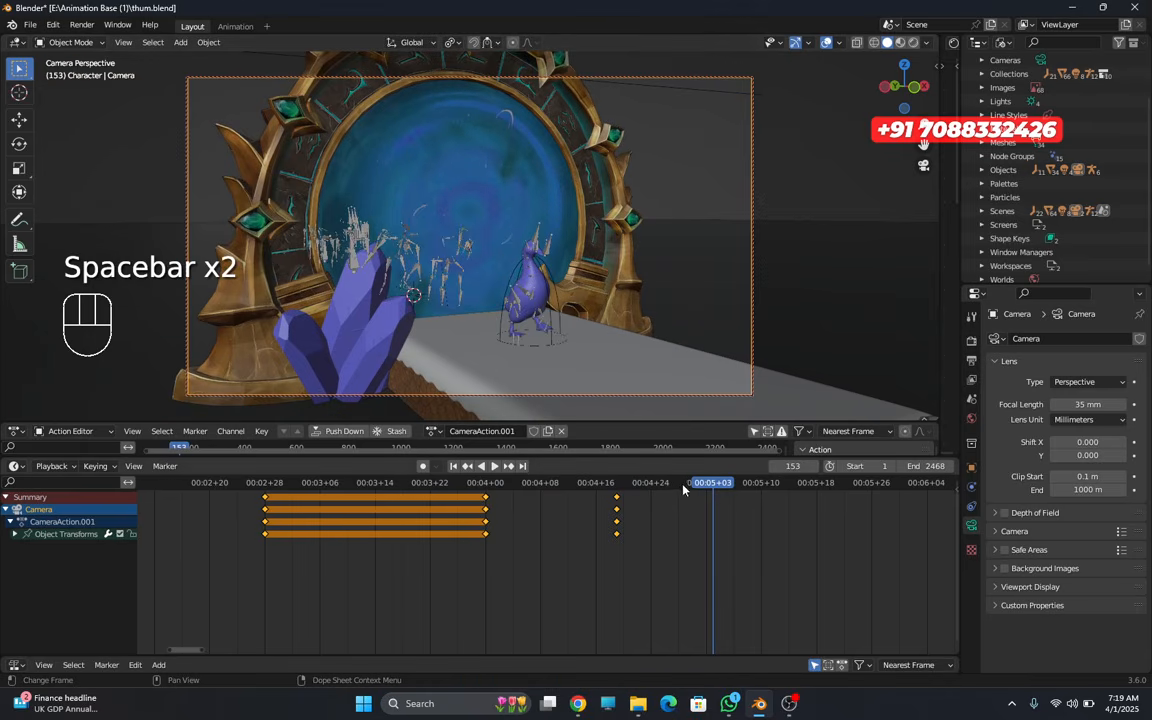
key(i)
ctrl+scroll(553, 545, down, 5)
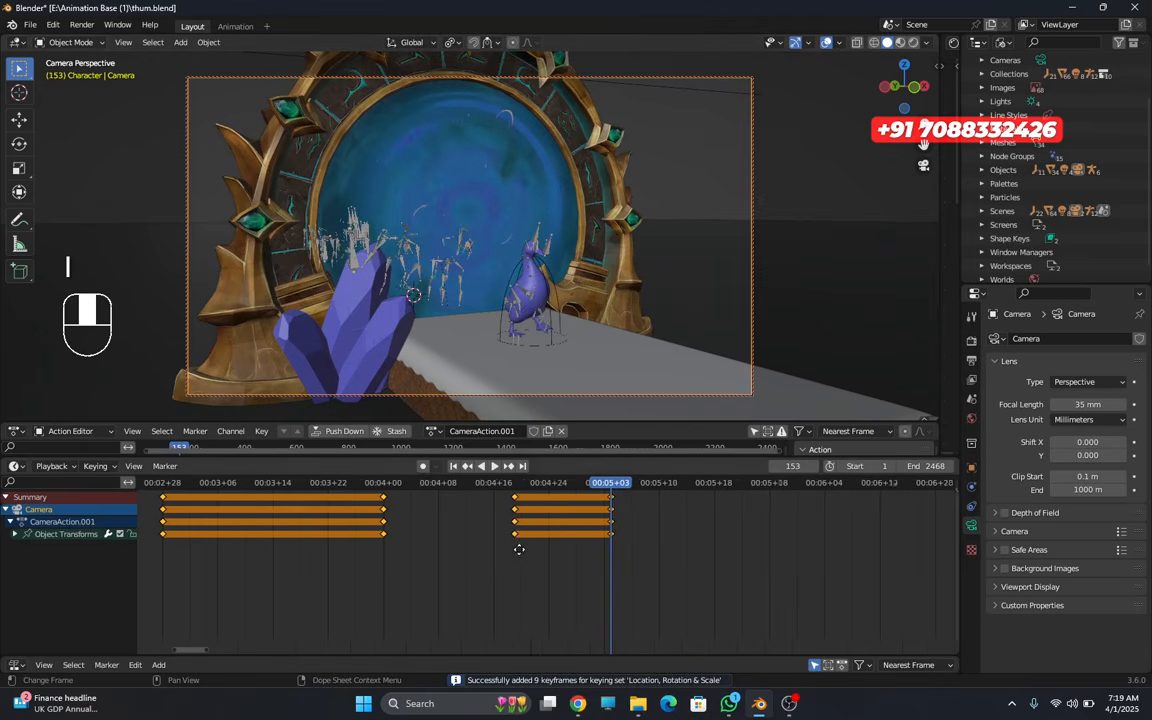
- At frame 176, reframe the camera to a more side-on view of the bird and sheep and insert a transform keyframe
key(space)
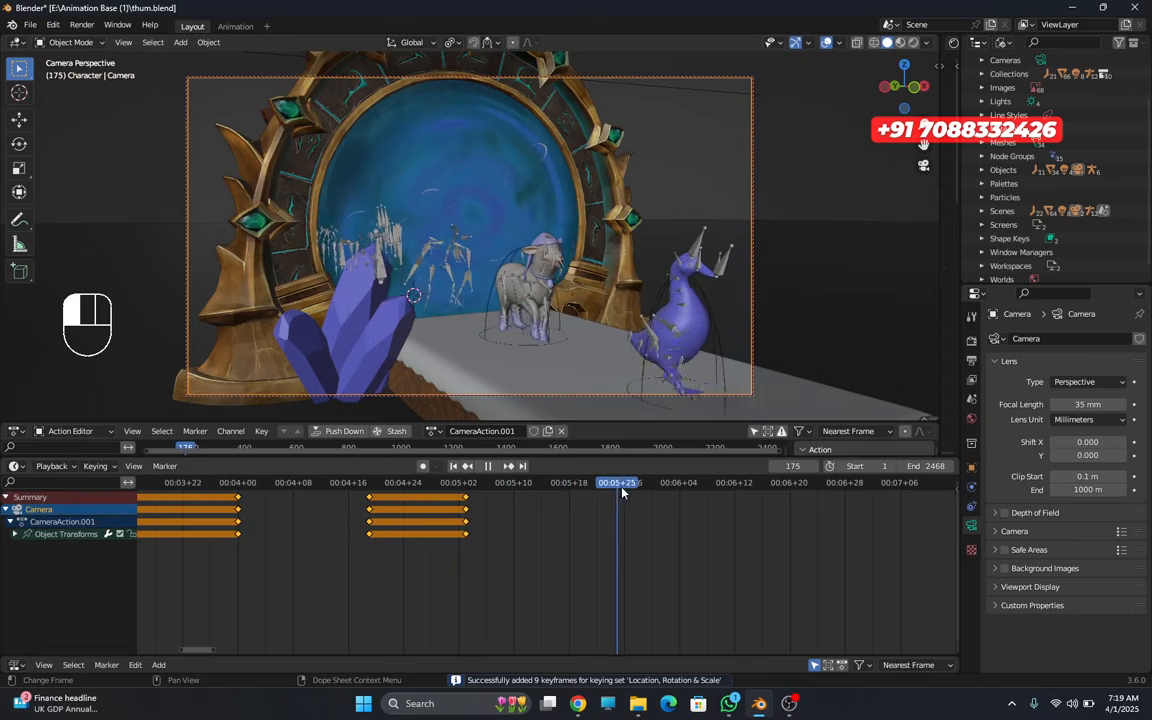
key(space)
drag(918, 86, 923, 143)
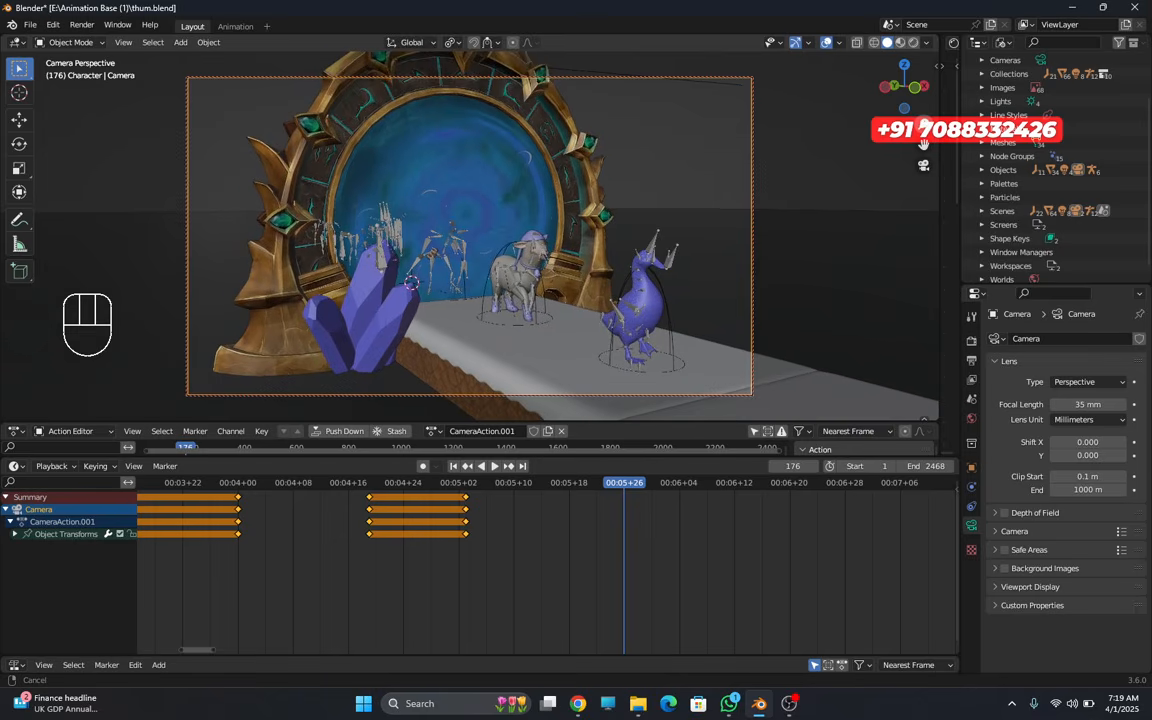
mouse_move(698, 239)
shift+middle_down()
mouse_move(694, 268)
mouse_move(708, 236)
mouse_move(699, 259)
shift+middle_up()
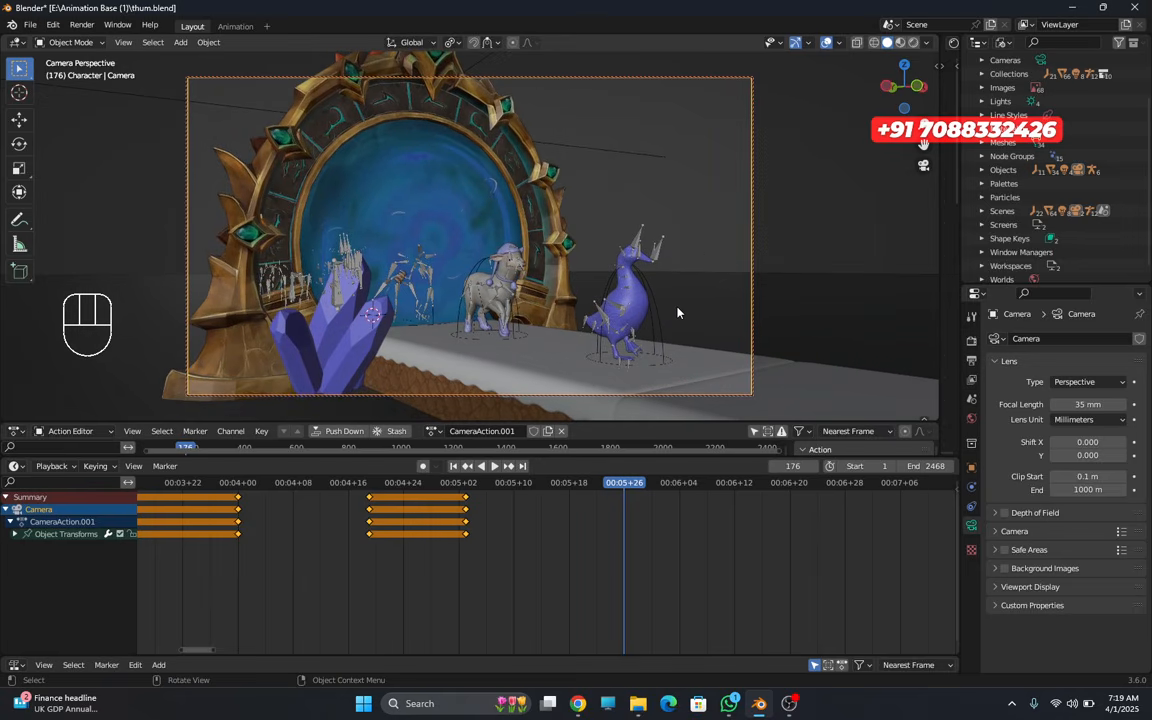
key(i)
- Play the shot through to frame 316 and insert a holding camera keyframe back at frame 275
key(ctrl+shift+space)
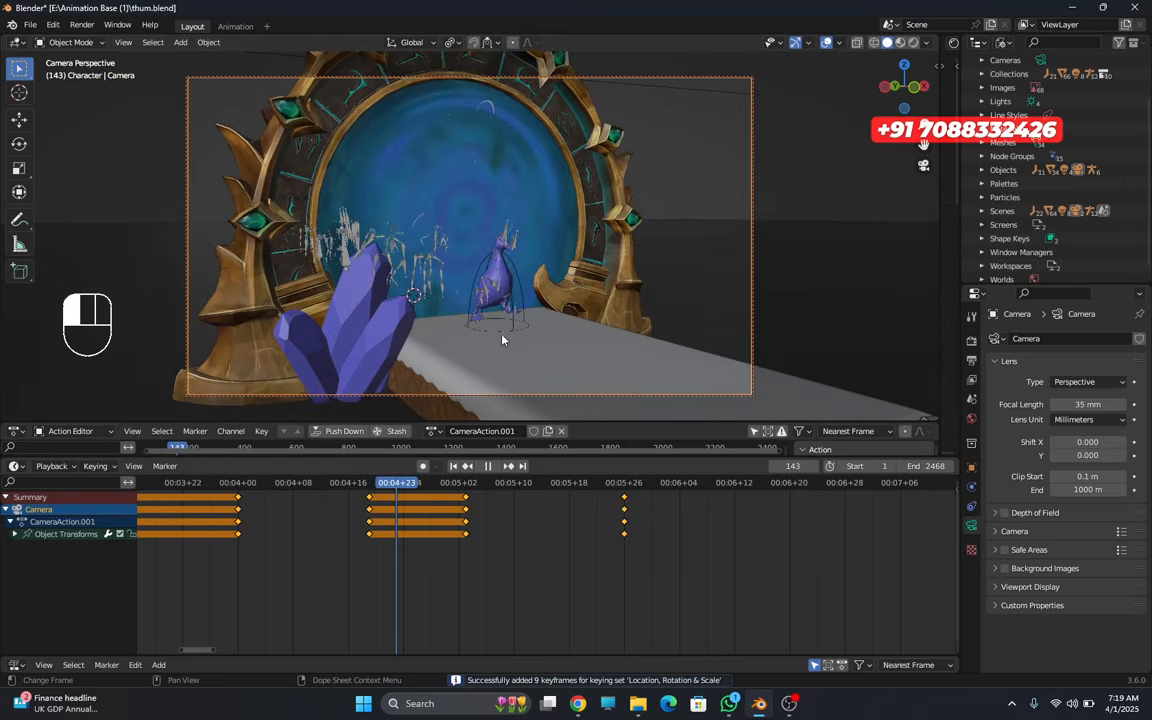
key(space)
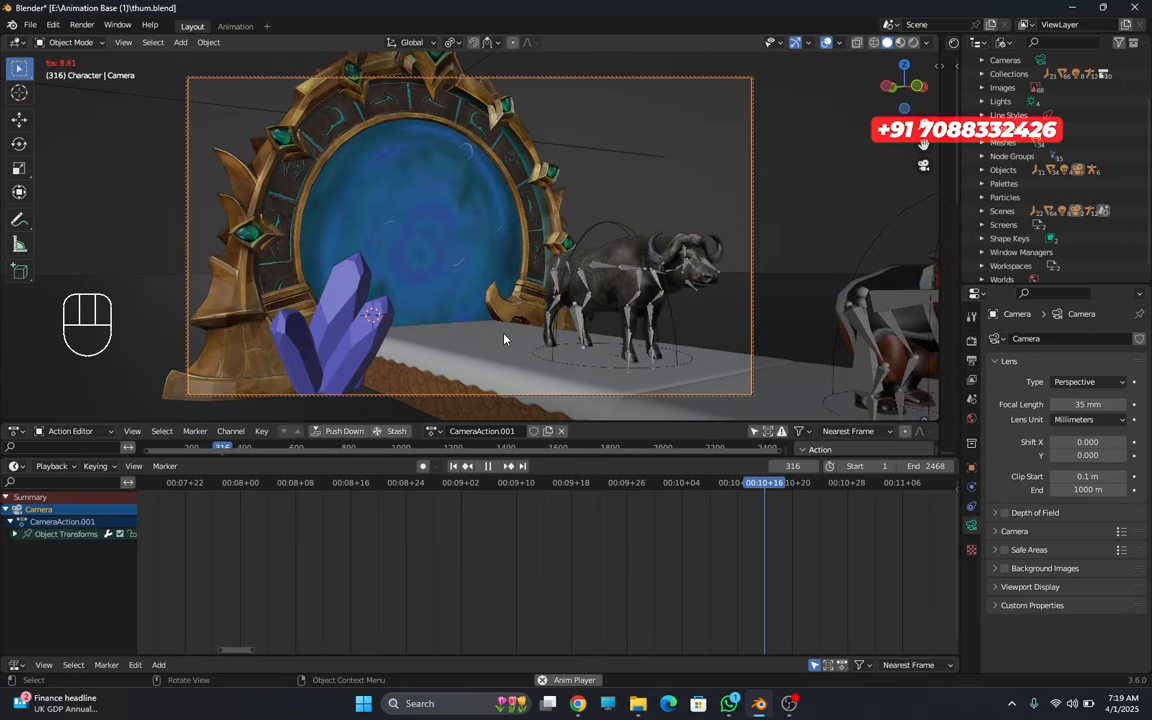
key(space)
drag(792, 489, 482, 484)
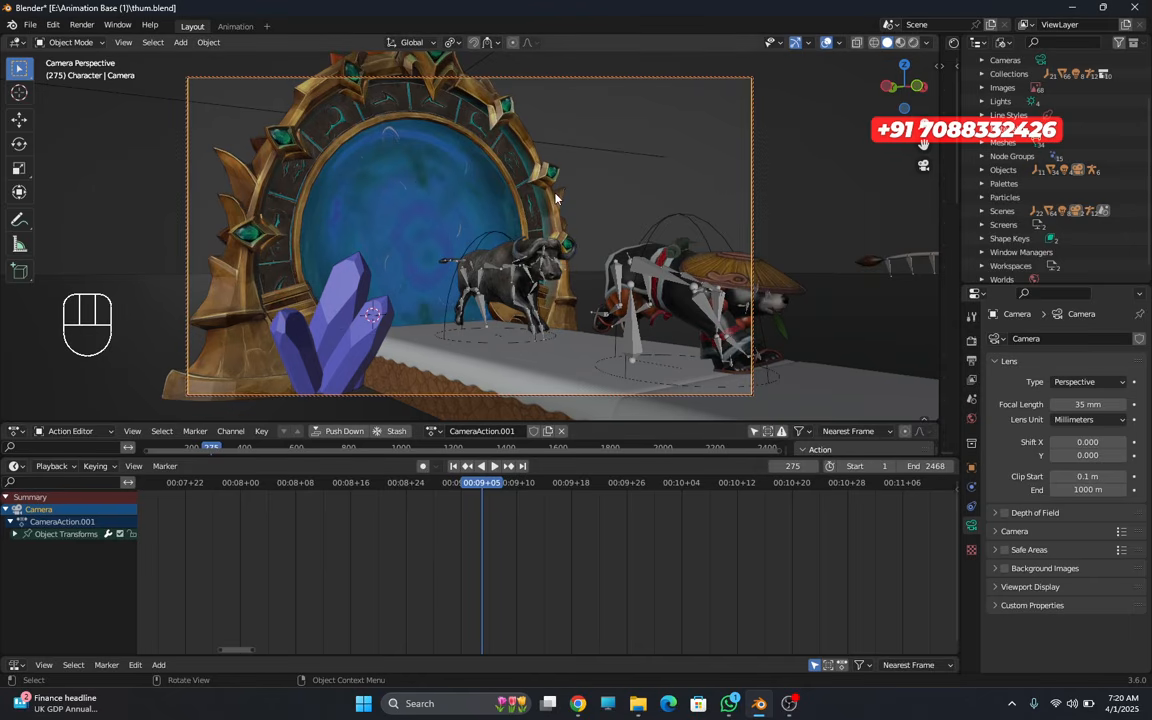
key(i)
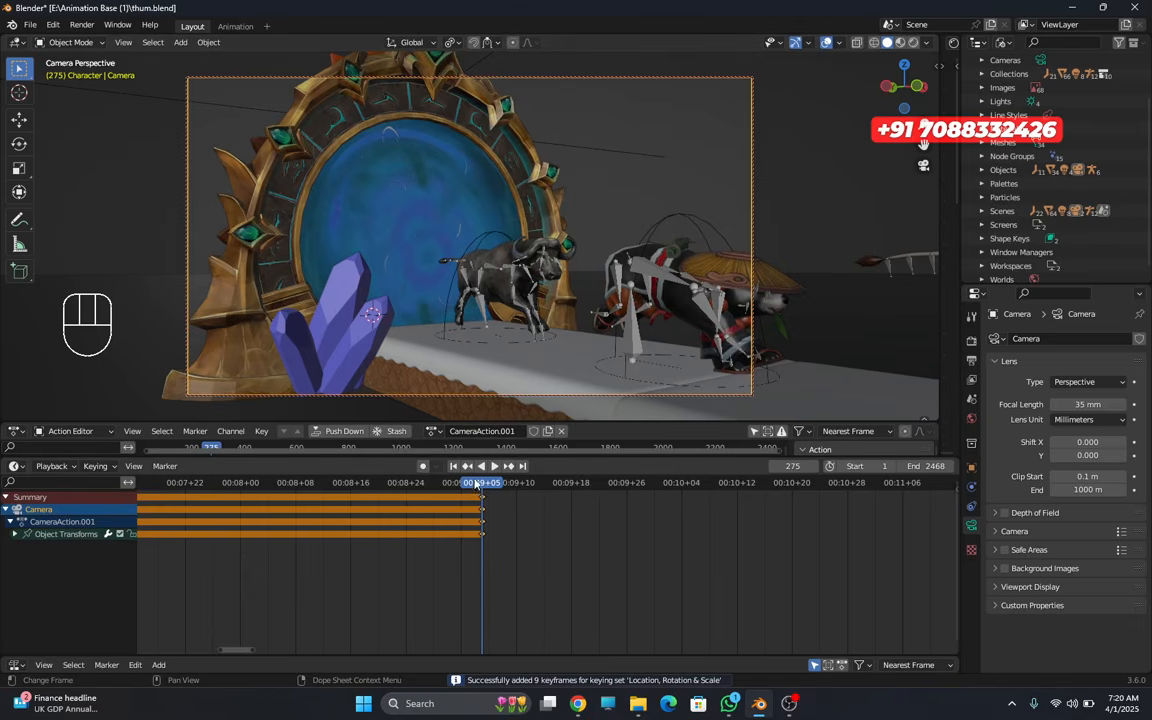
- At frame 316, shift the camera toward the walkway to frame the standing buffalo and insert a transform keyframe
drag(488, 485, 764, 460)
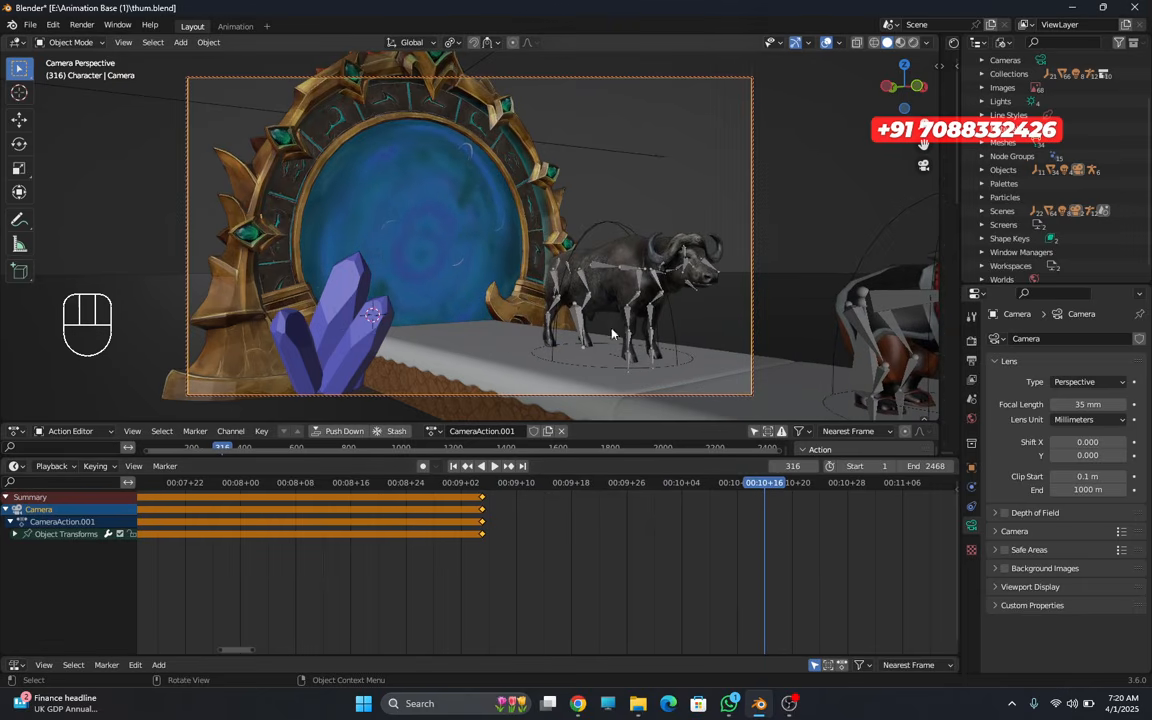
mouse_move(565, 296)
shift+middle_down()
mouse_move(528, 306)
mouse_move(535, 296)
mouse_move(564, 313)
mouse_move(548, 307)
shift+middle_up()
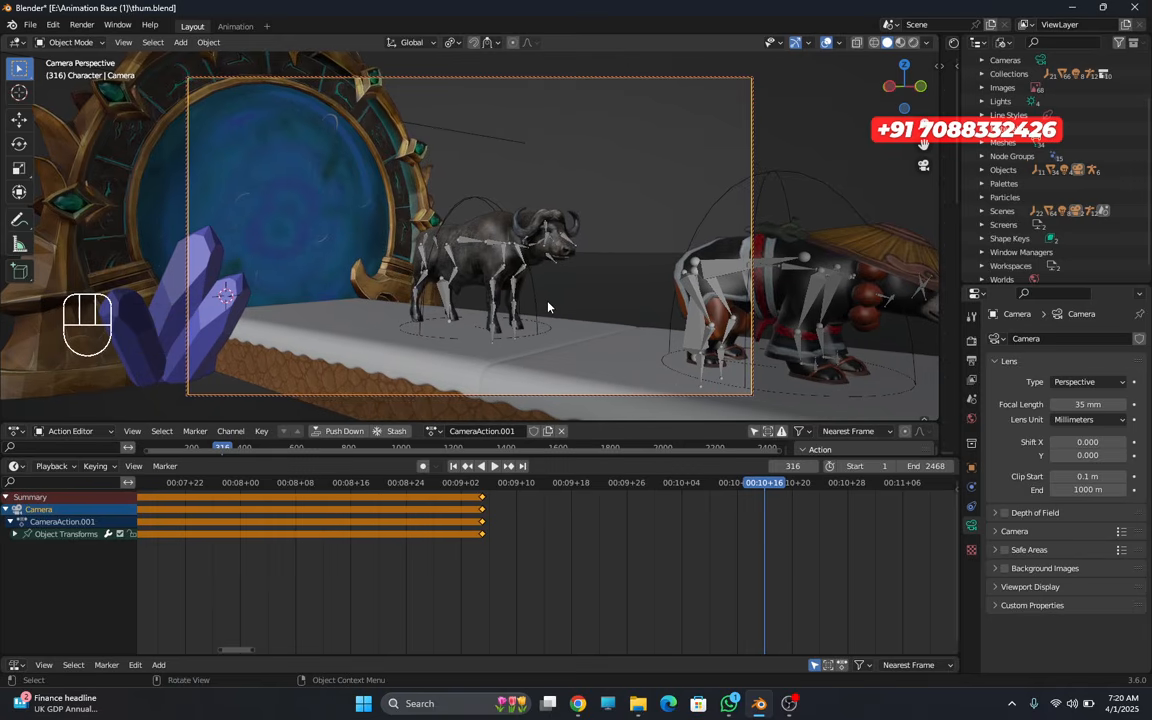
key(i)
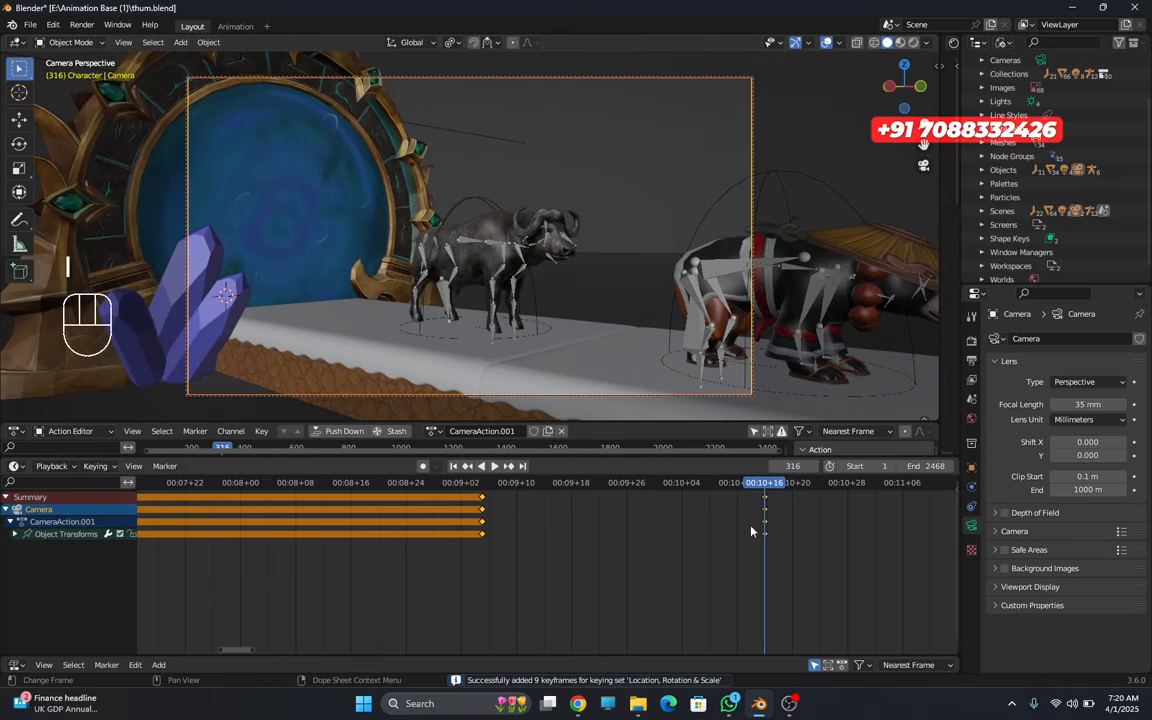
- Play back the camera move to the buffalo up to frame 321
drag(757, 487, 557, 487)
key(space)
key(space)
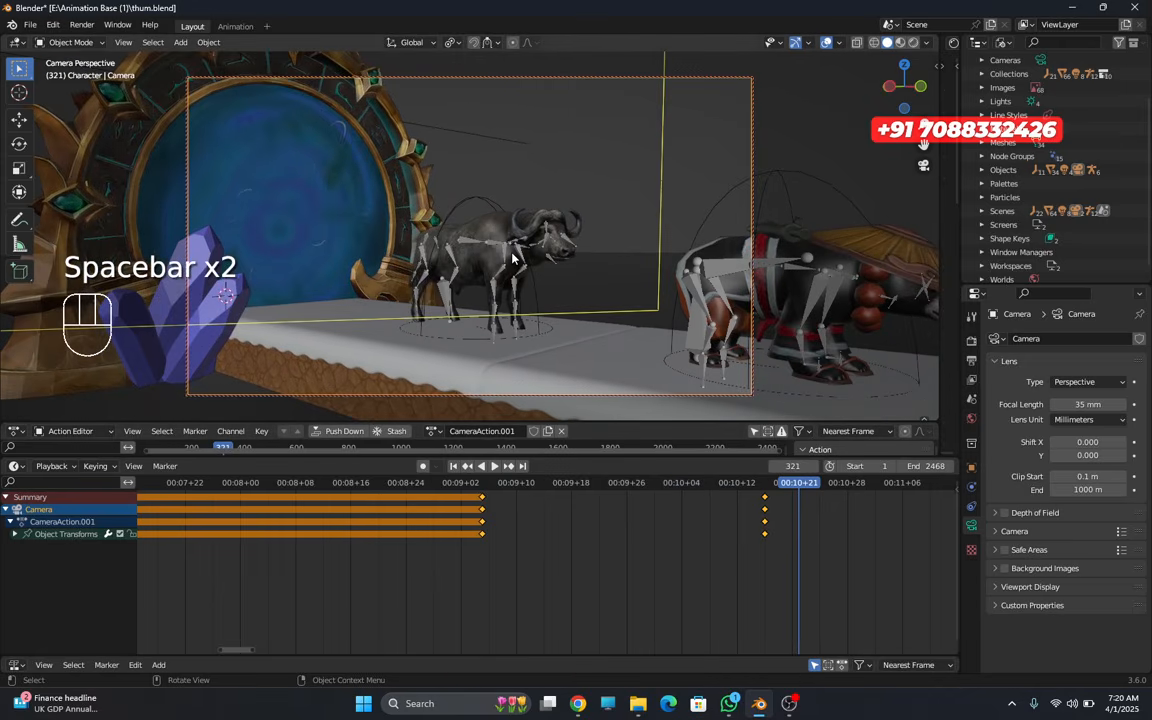
- At frame 329, enlarge the NLA editor and add the Buffalo Attack action strip to the buffalo armature's run track
middle_drag(584, 540, 424, 556)
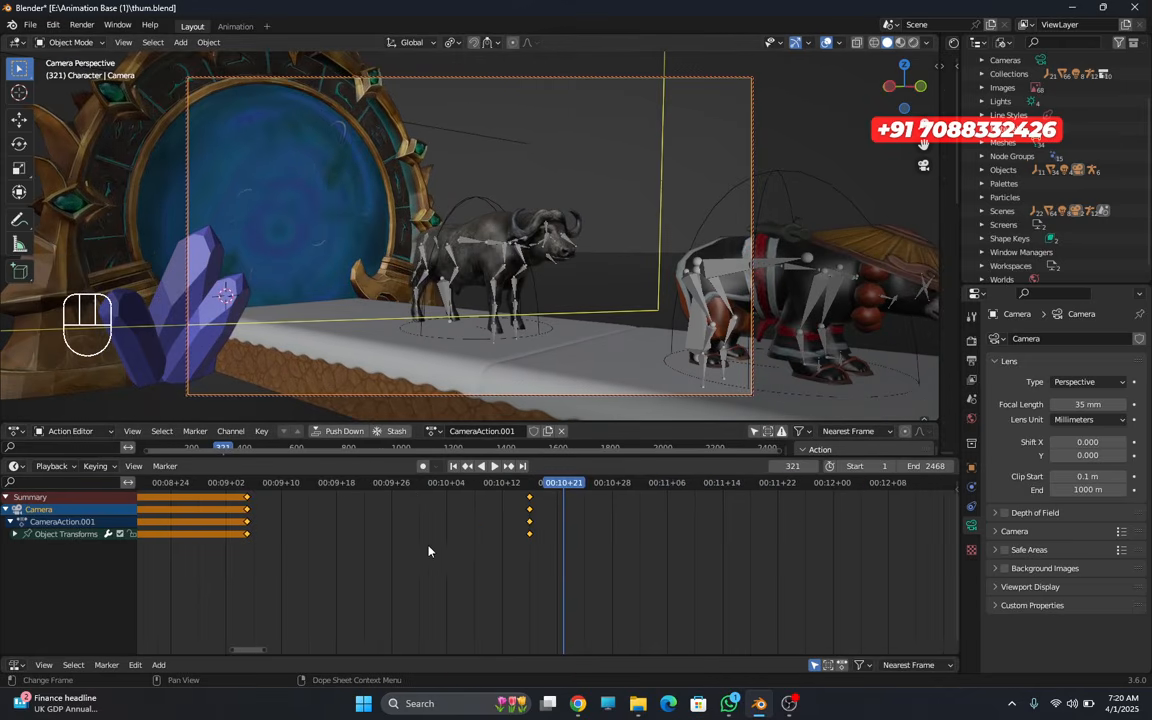
drag(537, 482, 618, 475)
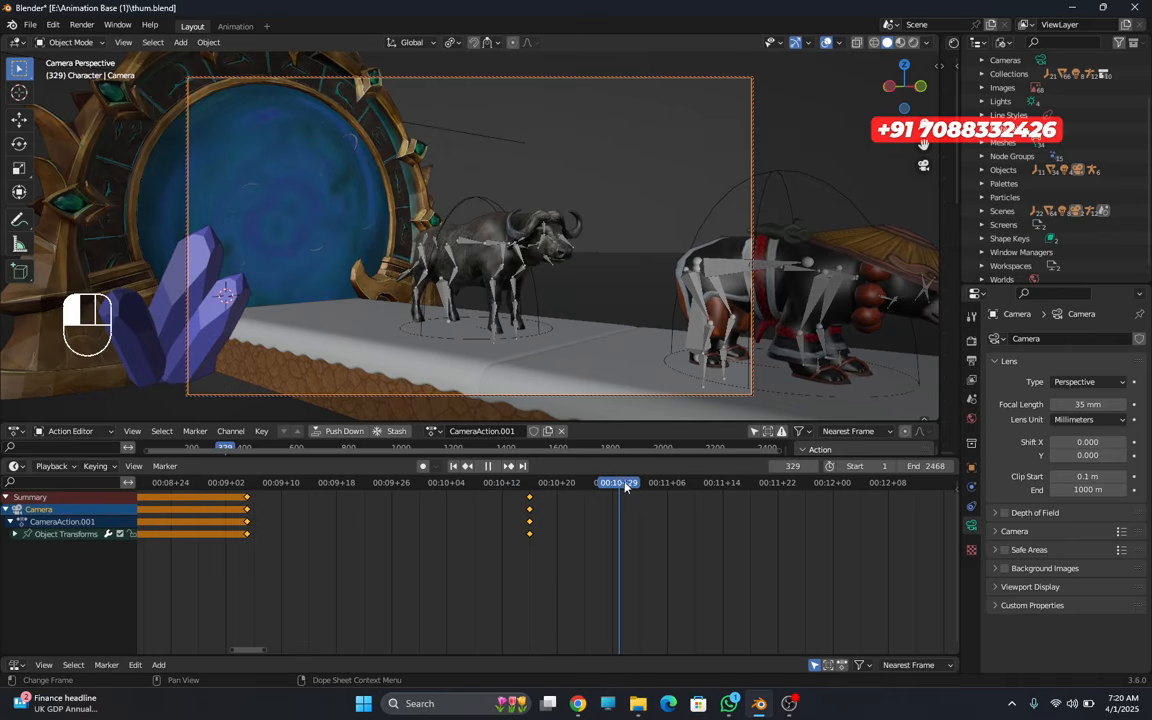
drag(620, 487, 619, 489)
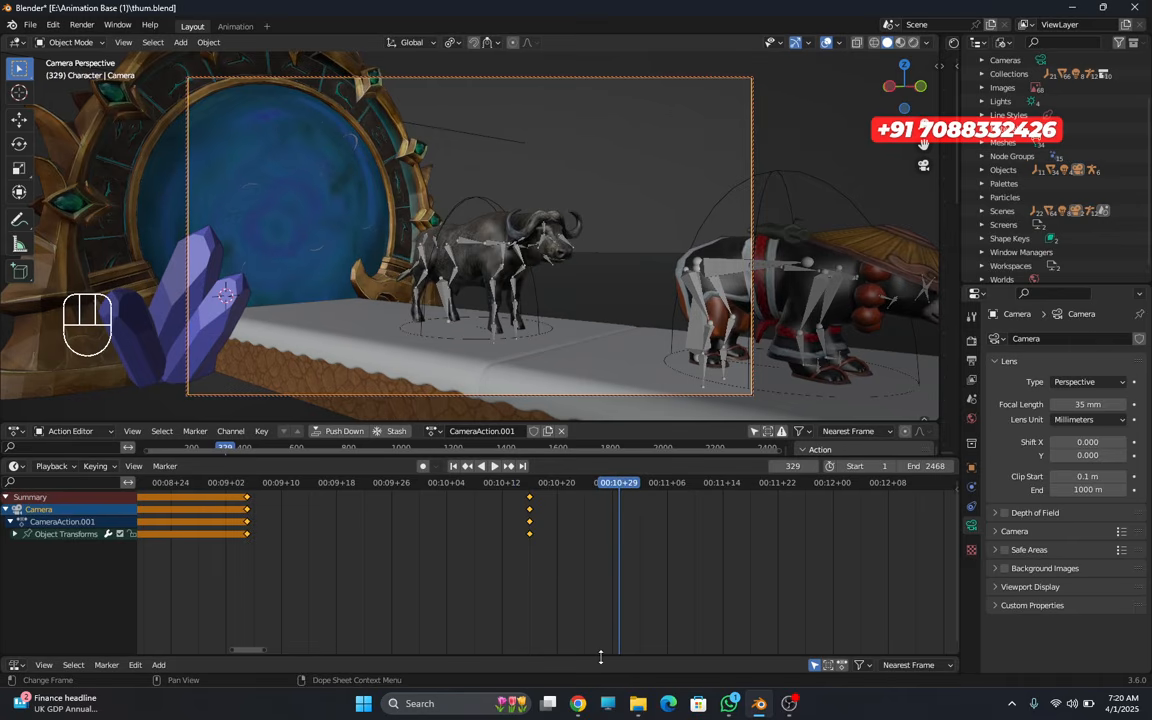
drag(600, 657, 595, 491)
middle_drag(378, 669, 444, 667)
click(442, 295)
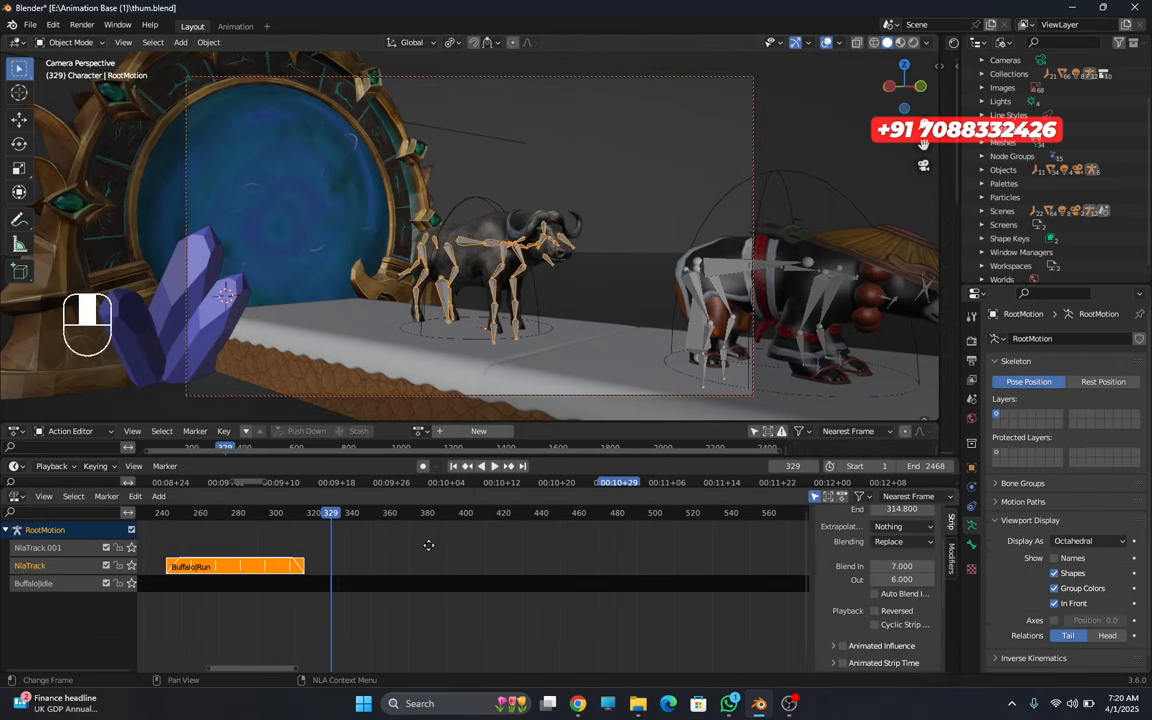
middle_drag(429, 548, 512, 570)
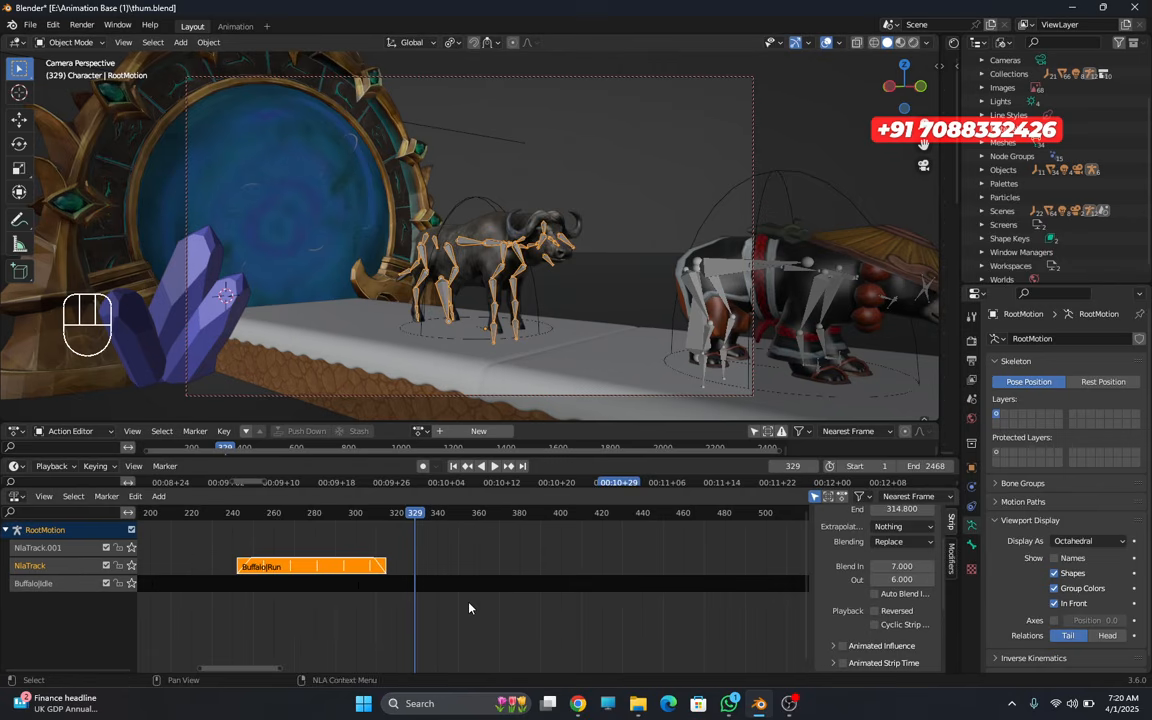
key(shift+a)
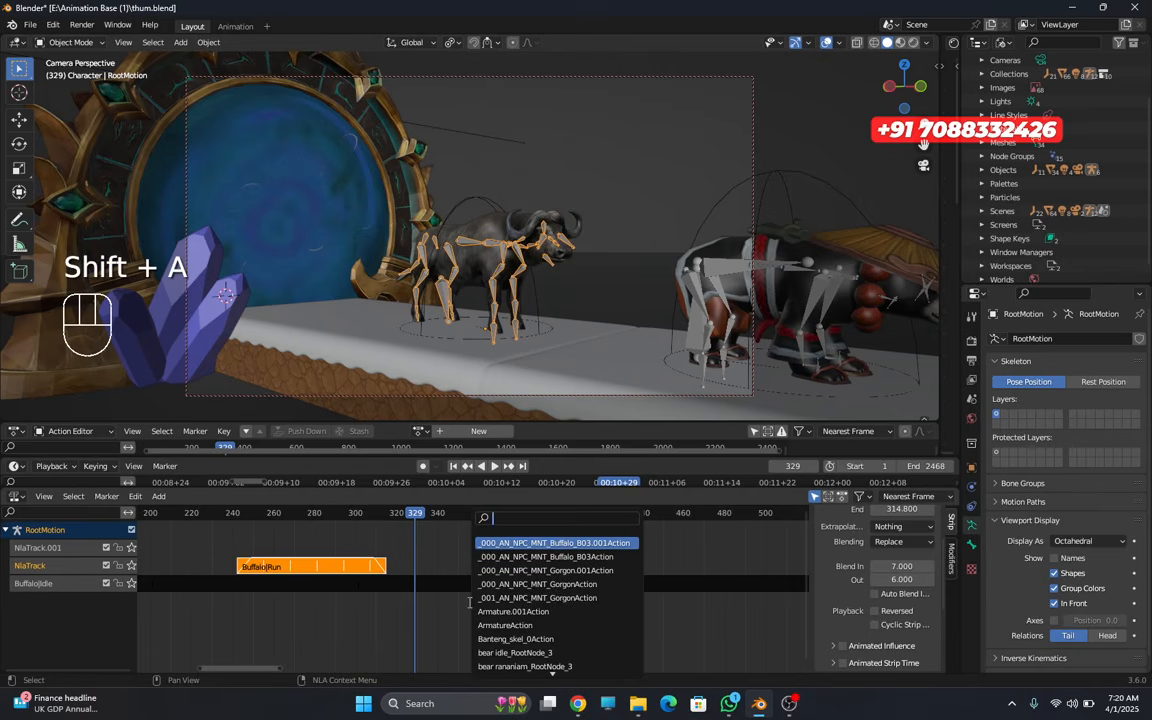
text(buffa)
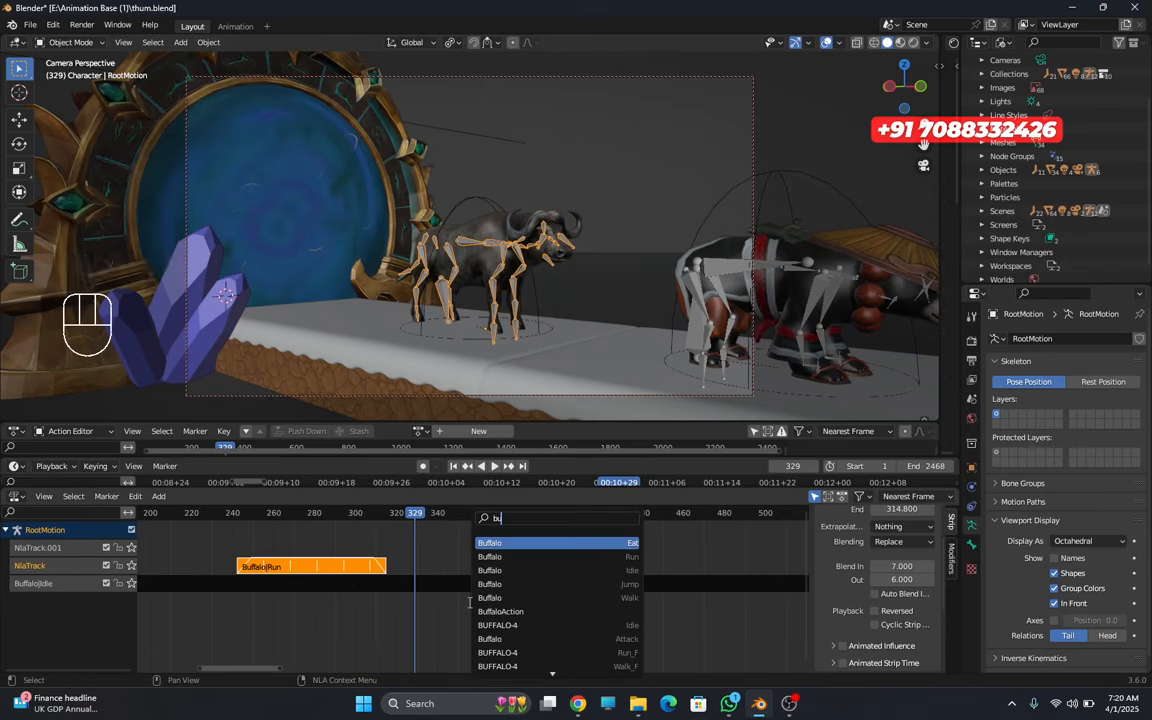
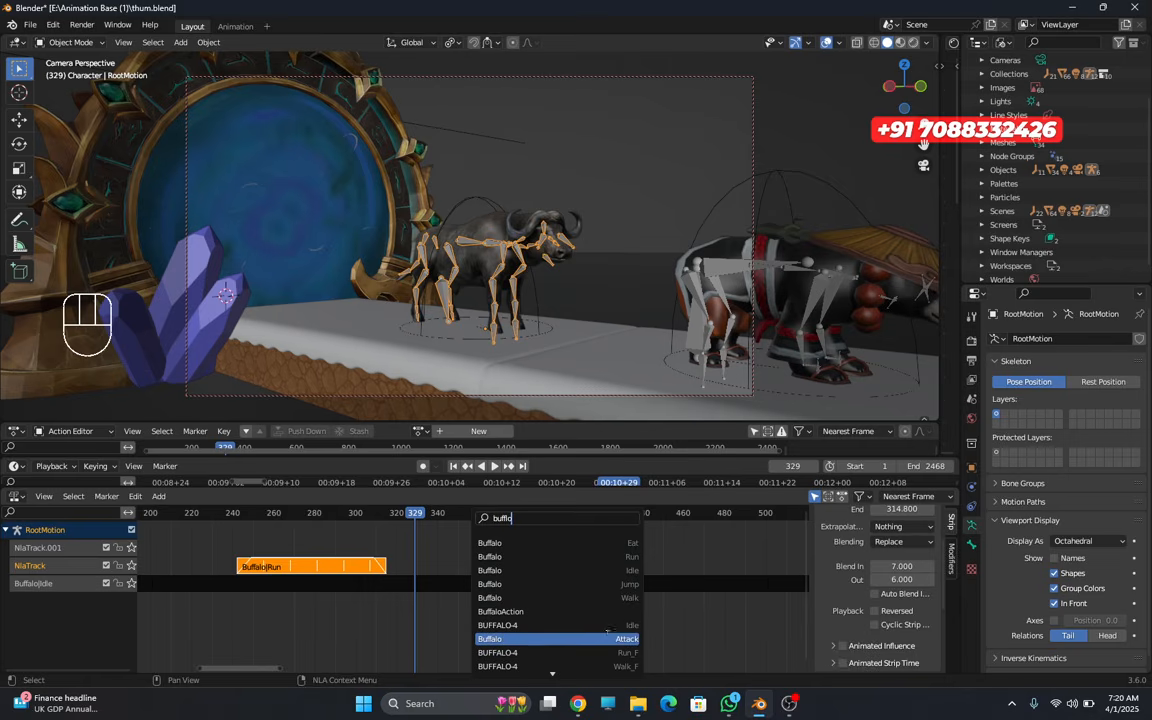
click(626, 640)
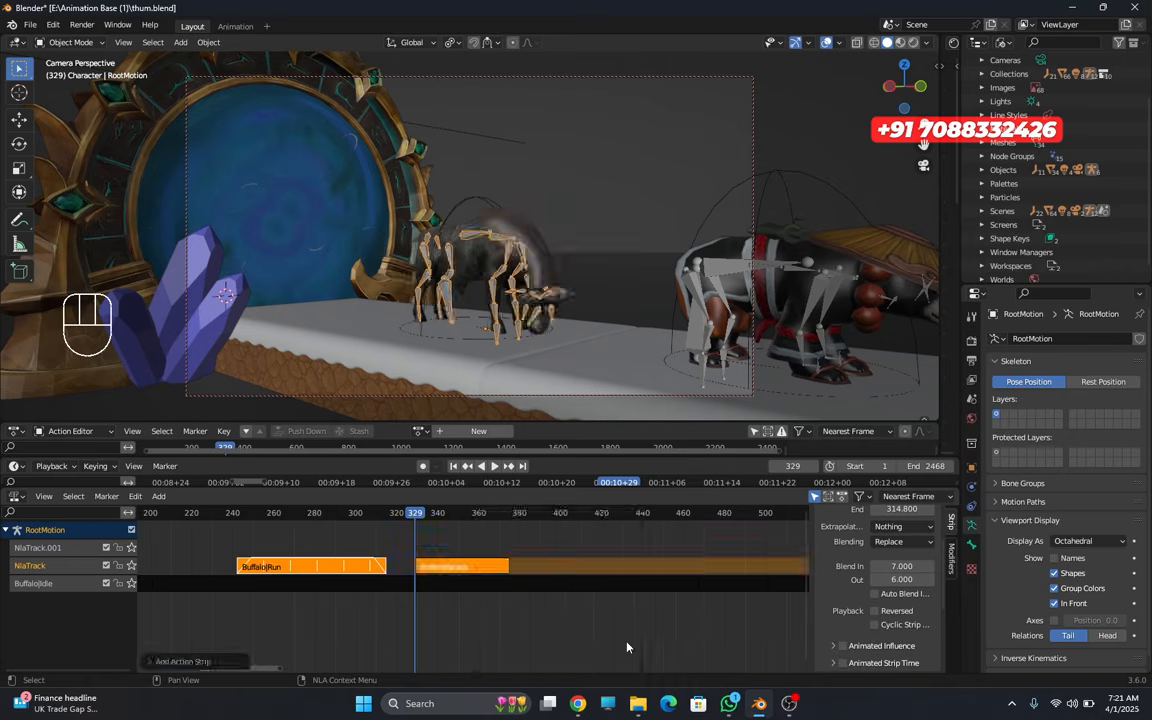
- Set the Buffalo Attack strip's extrapolation to Nothing and its blend in to 5
scroll(465, 595, up, 3)
click(438, 566)
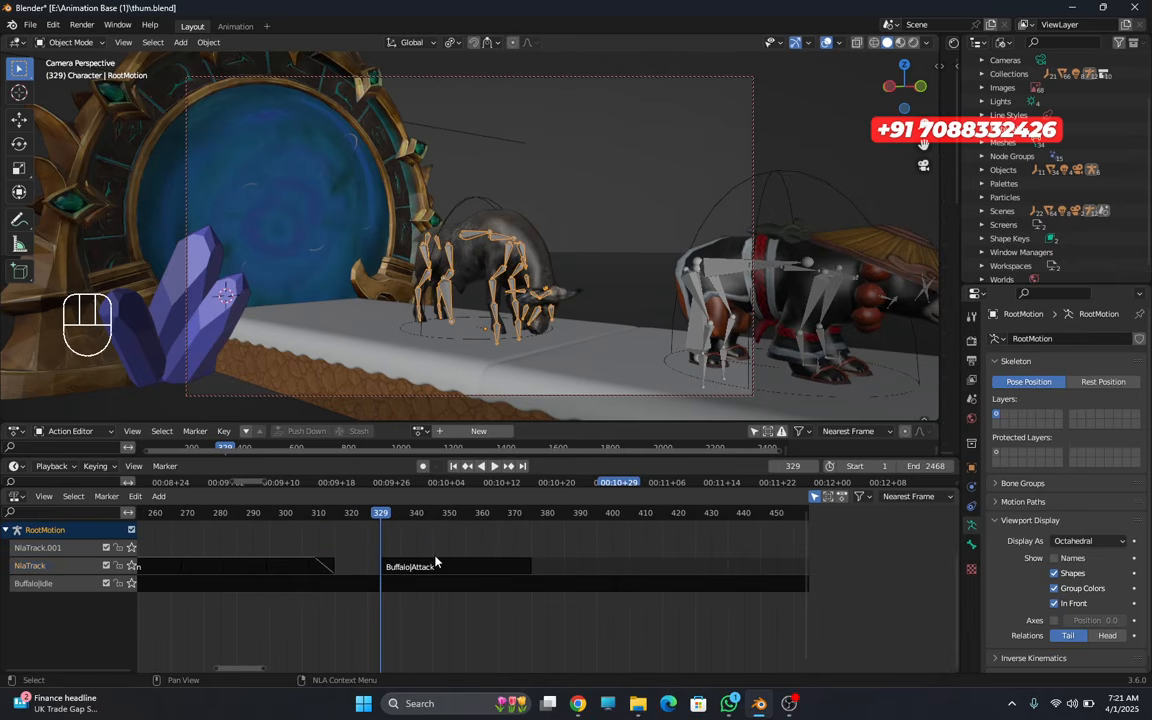
click(905, 527)
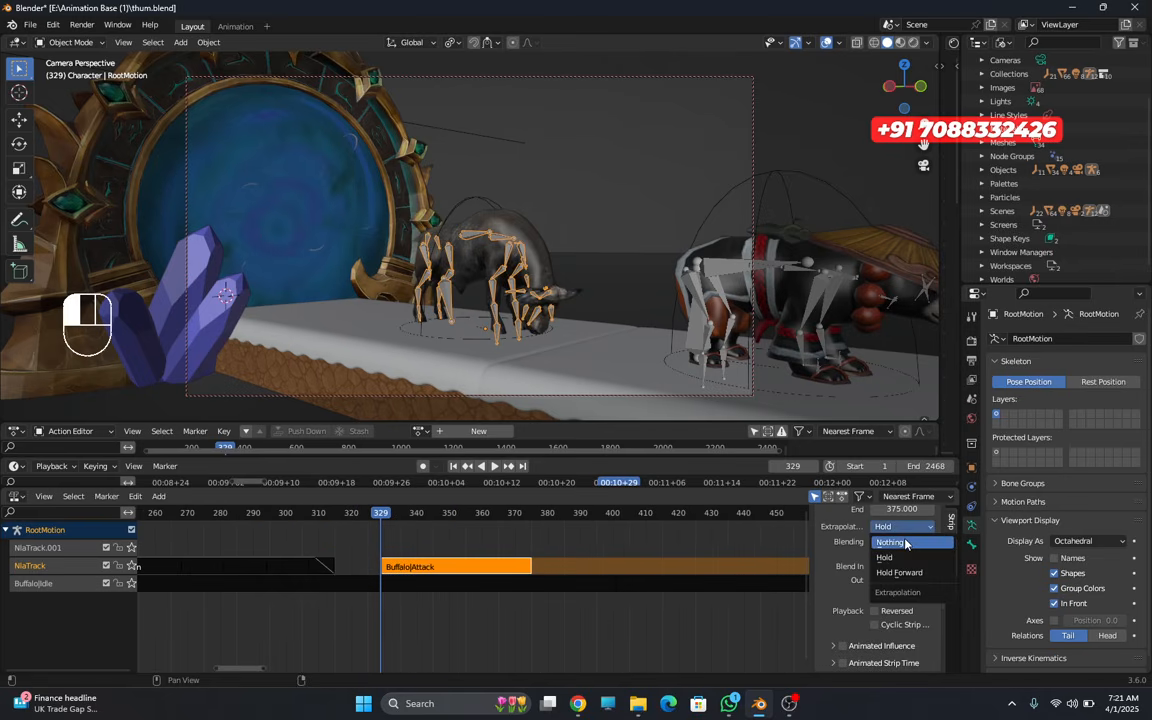
click(900, 578)
middle_drag(437, 586, 485, 582)
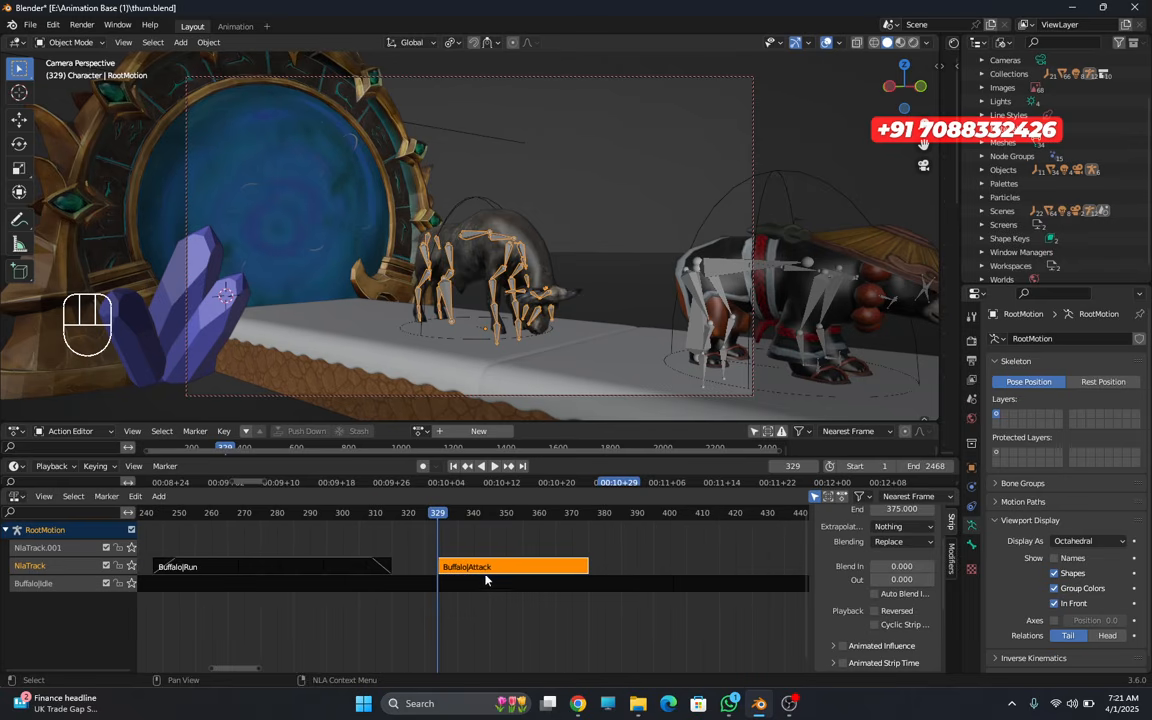
click(912, 566)
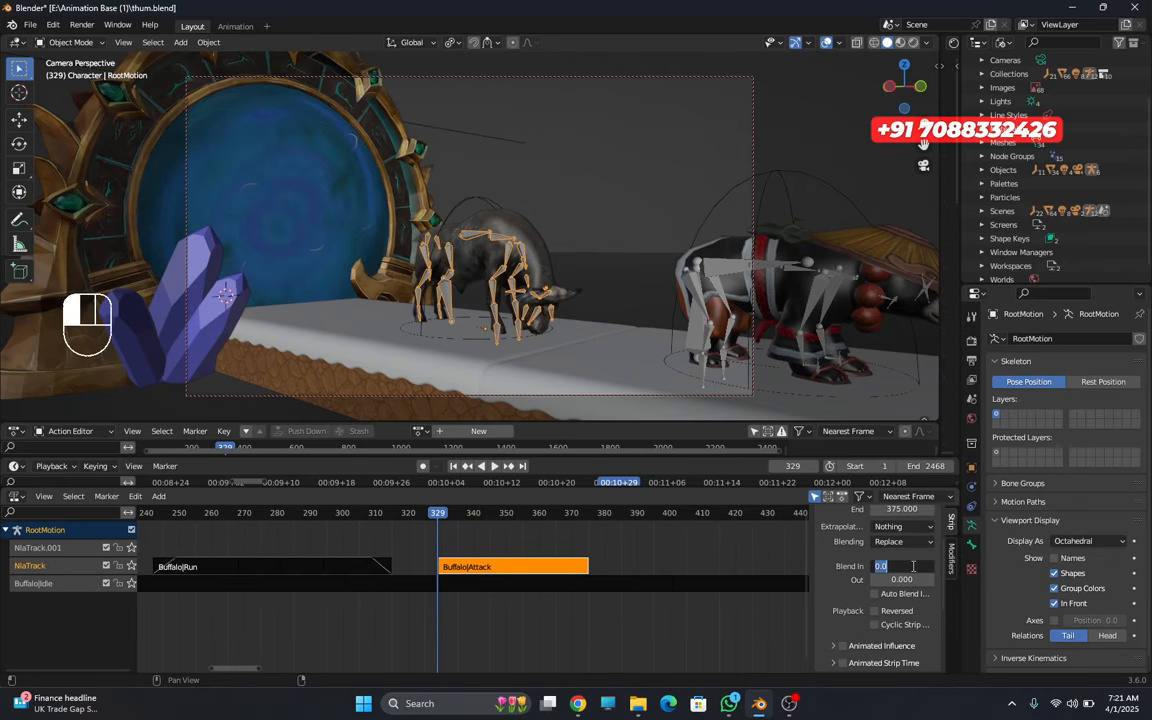
key(Return)
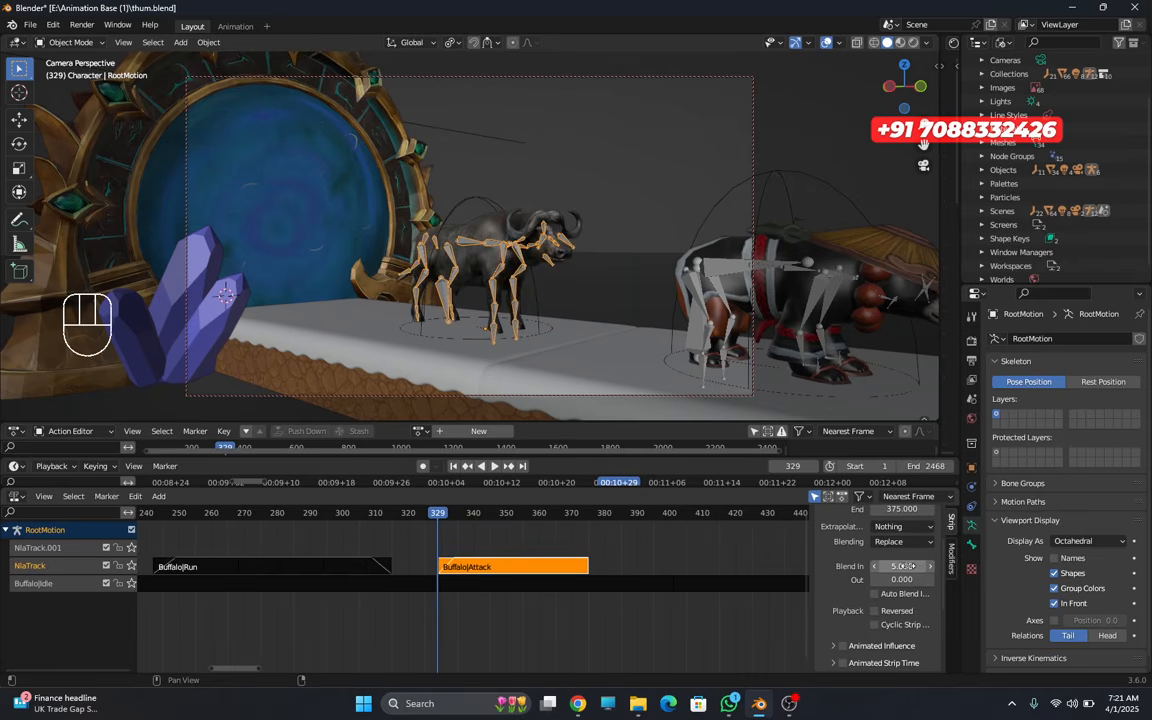
- Set the Buffalo Attack strip's blend out to 5 and play back the attack
click(911, 566)
click(711, 573)
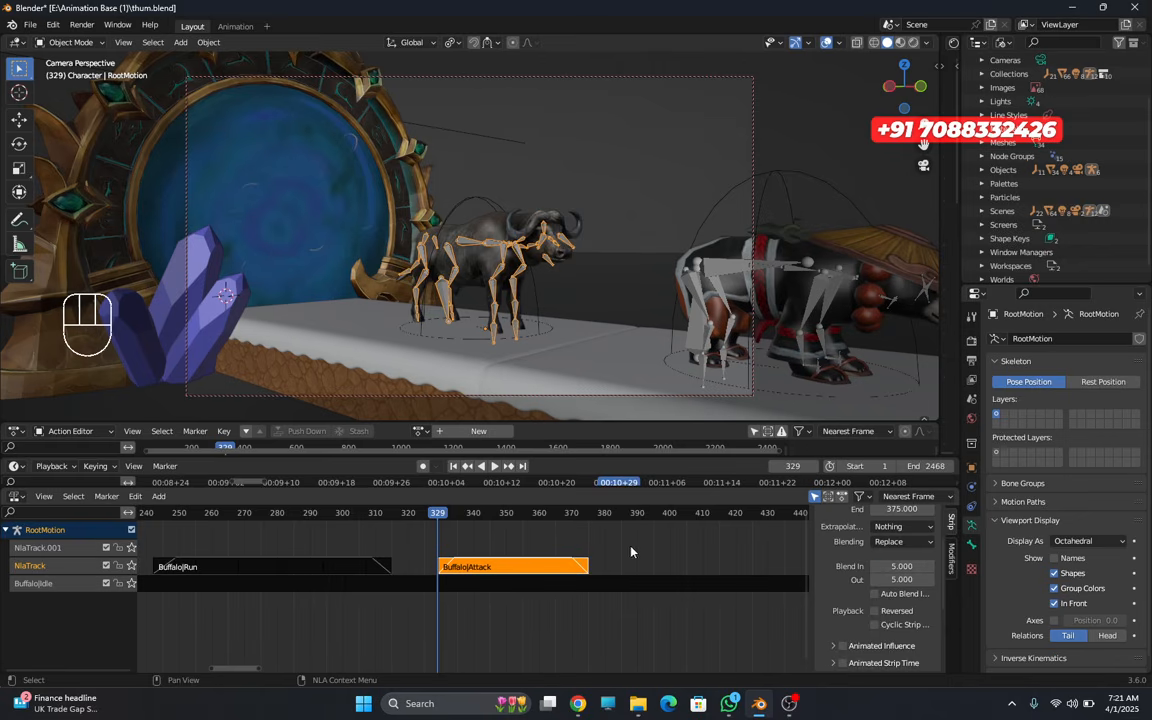
key(space)
key(space)
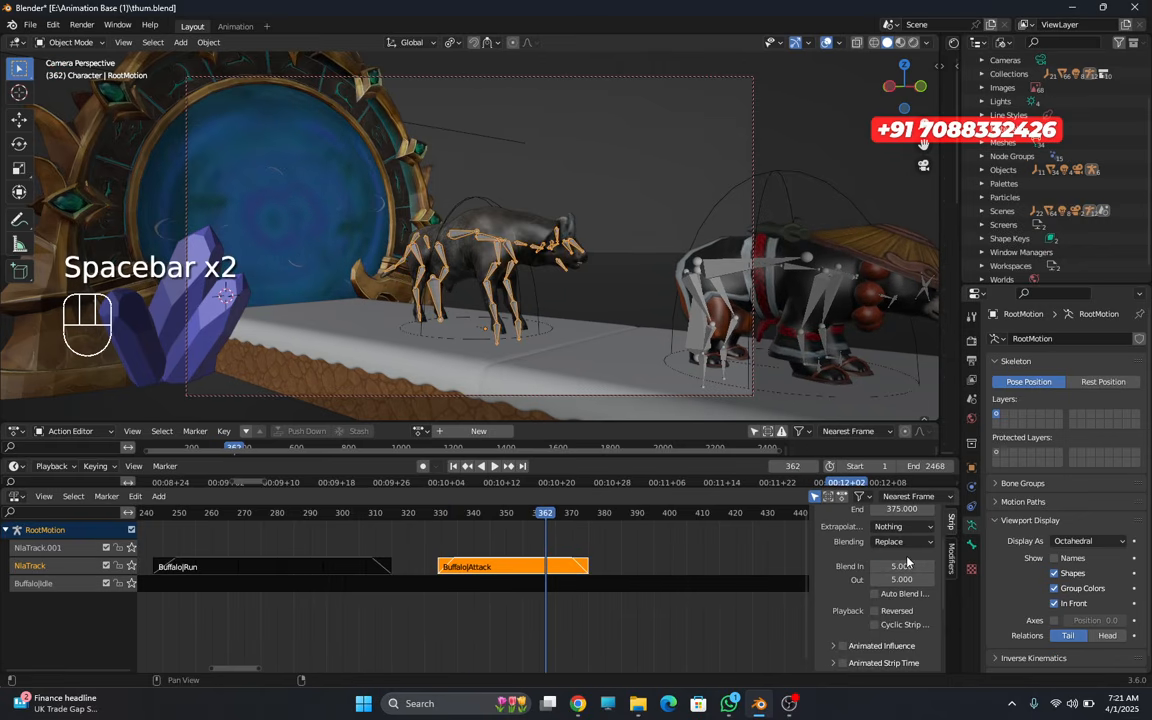
- Set both the blend in and blend out of the Buffalo Attack strip to 7
key(Return)
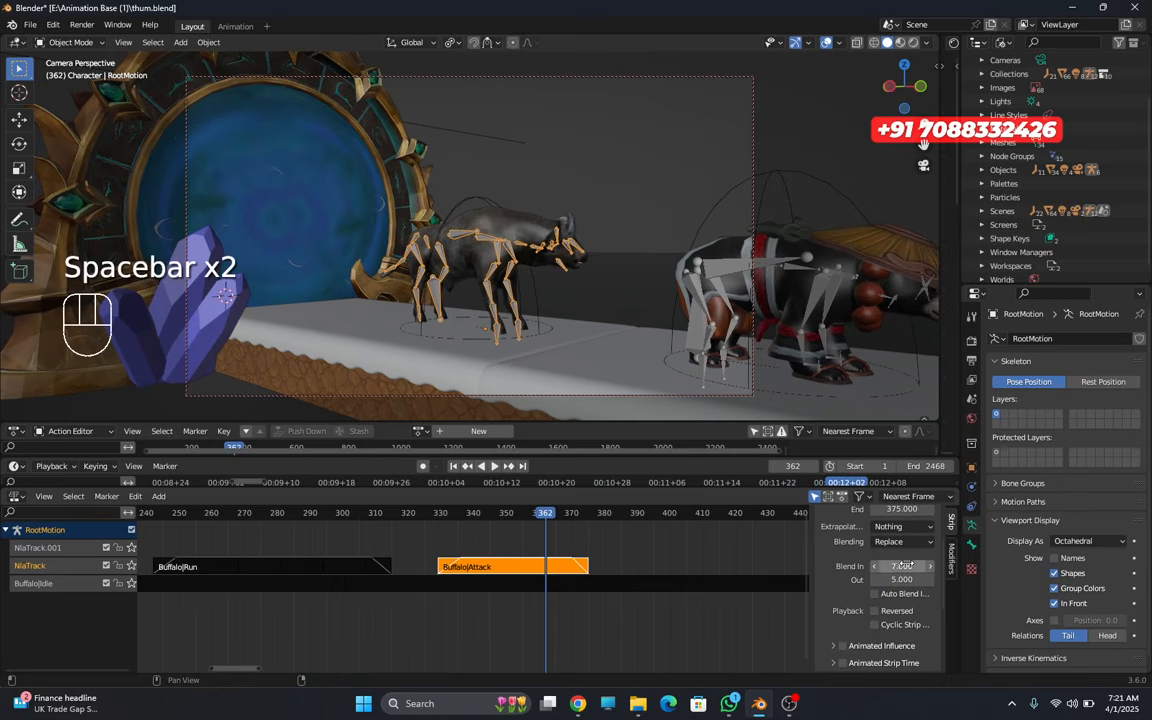
drag(897, 567, 896, 579)
click(857, 579)
- Hide the viewport overlays and play back the buffalo's attack and its return to idle up to frame 393
drag(547, 518, 422, 526)
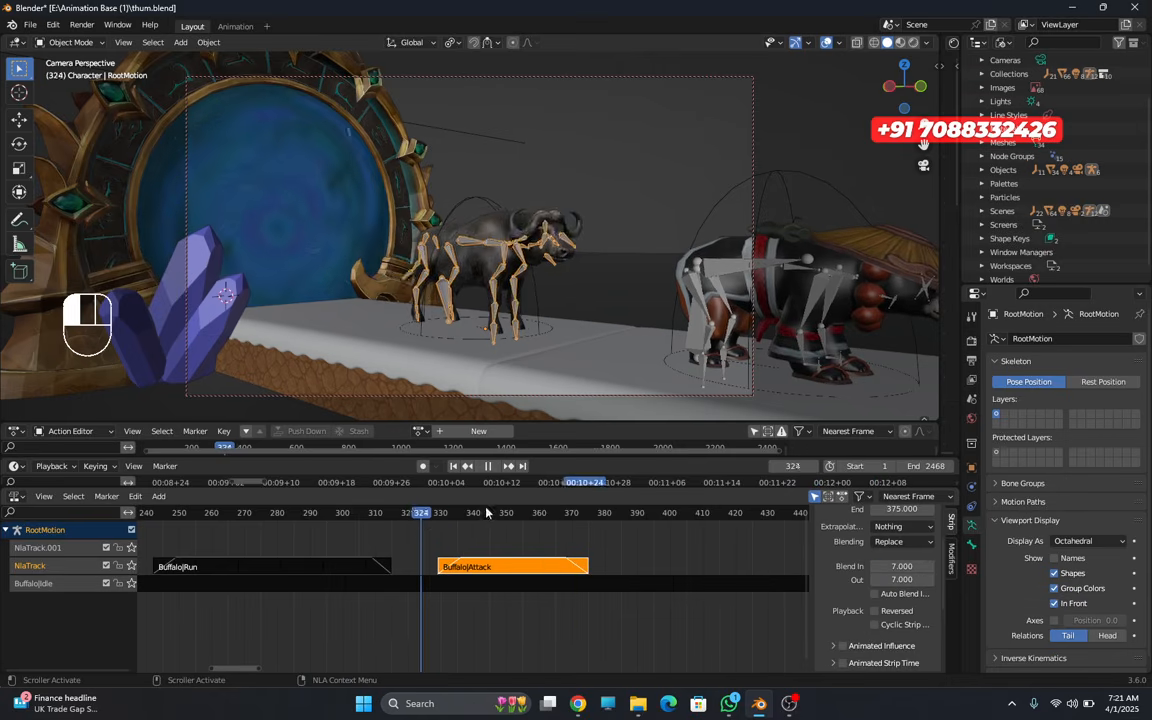
click(827, 43)
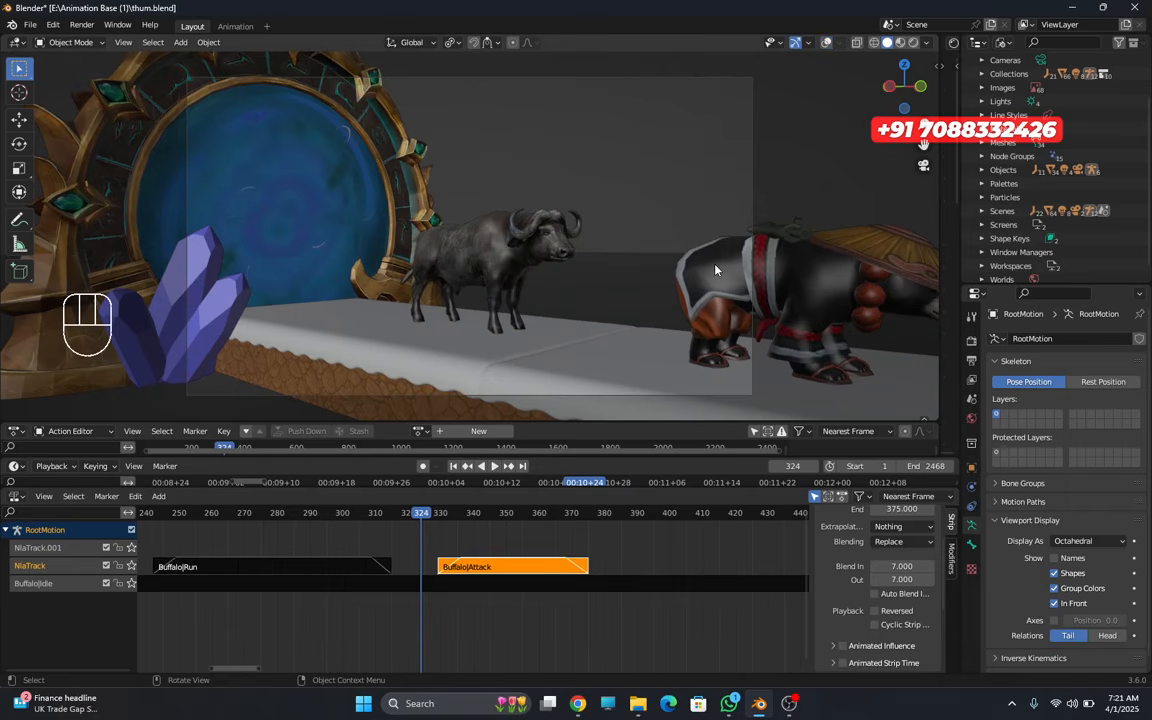
key(space)
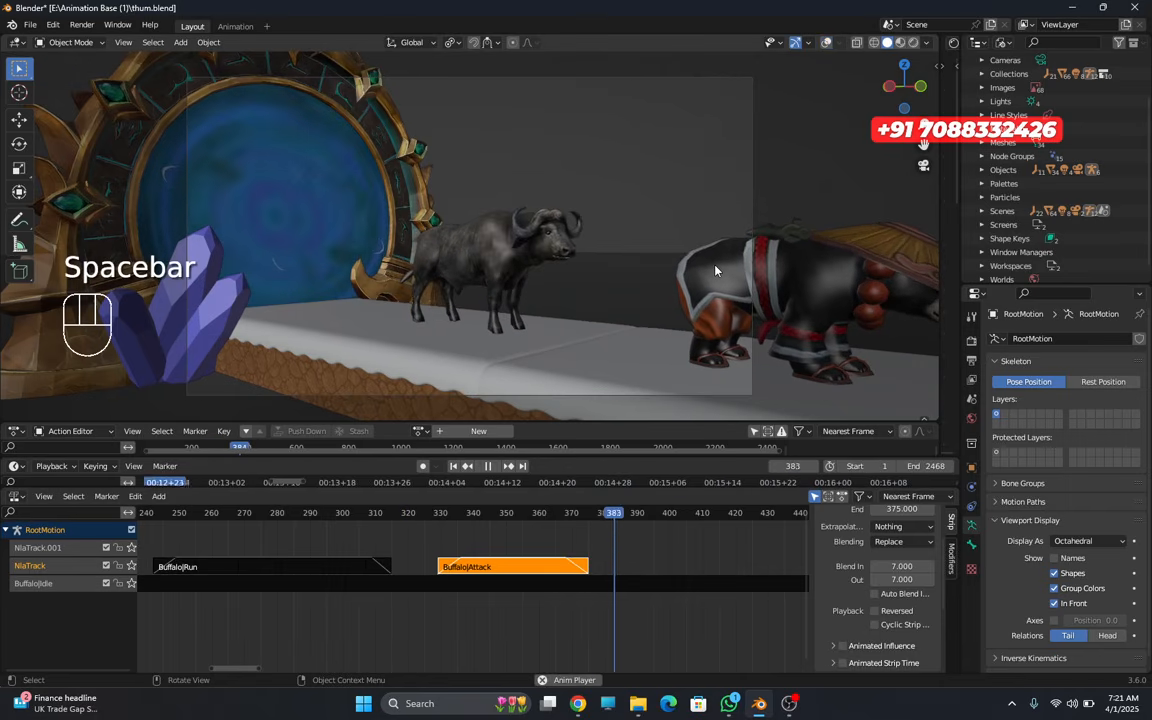
key(space)
drag(607, 514, 293, 514)
key(space)
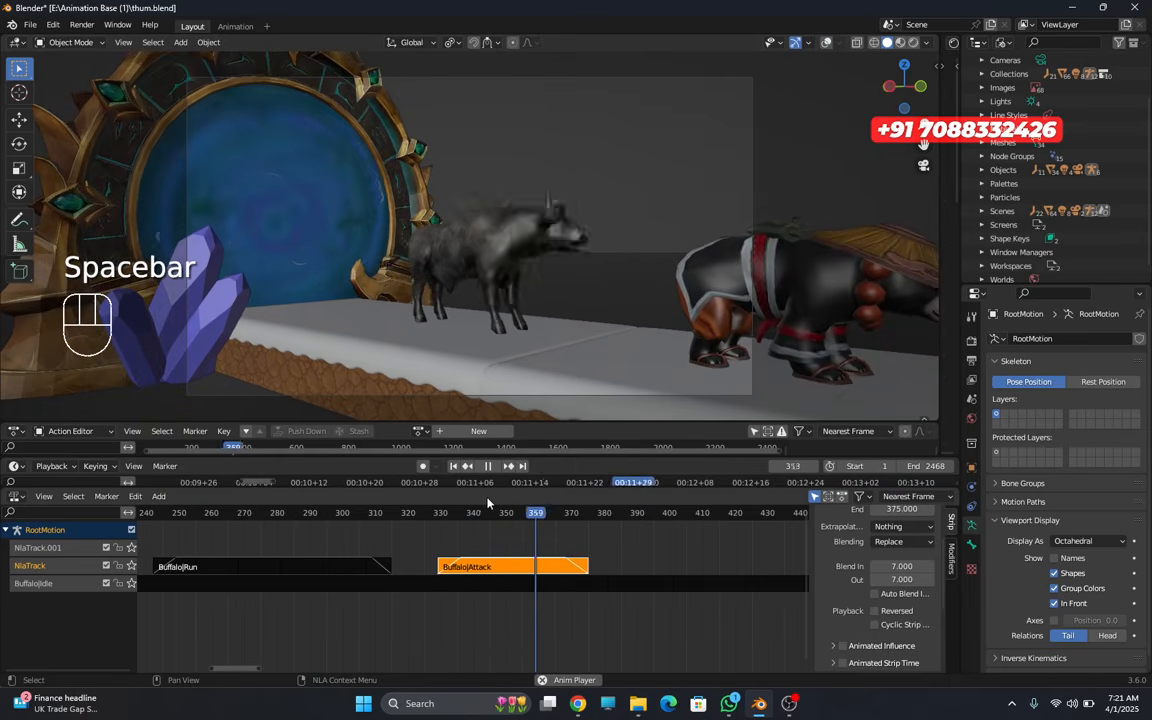
key(space)
drag(600, 511, 459, 516)
key(space)
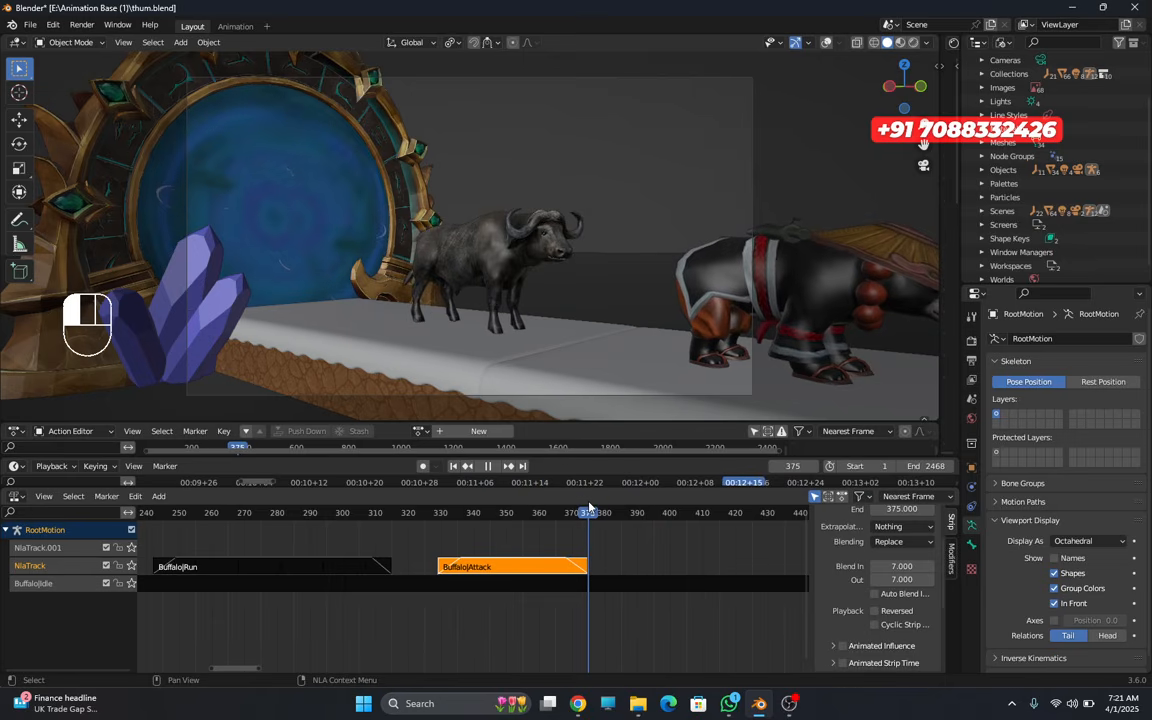
key(space)
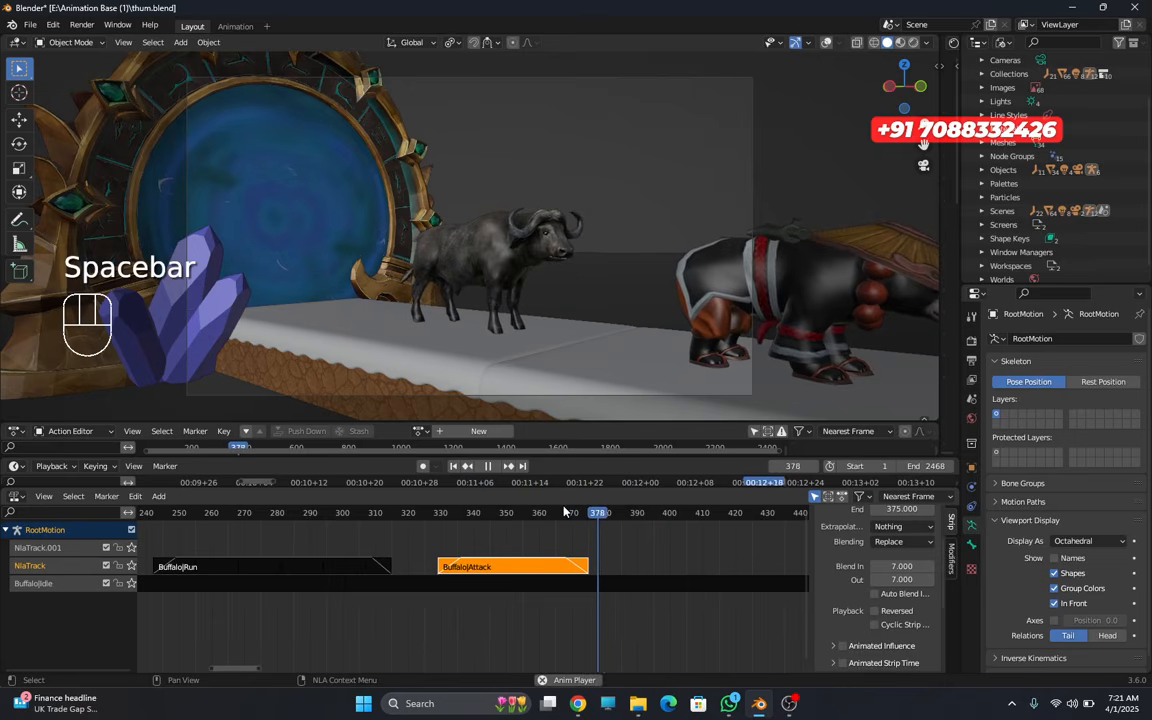
key(space)
key(space)
key(space)
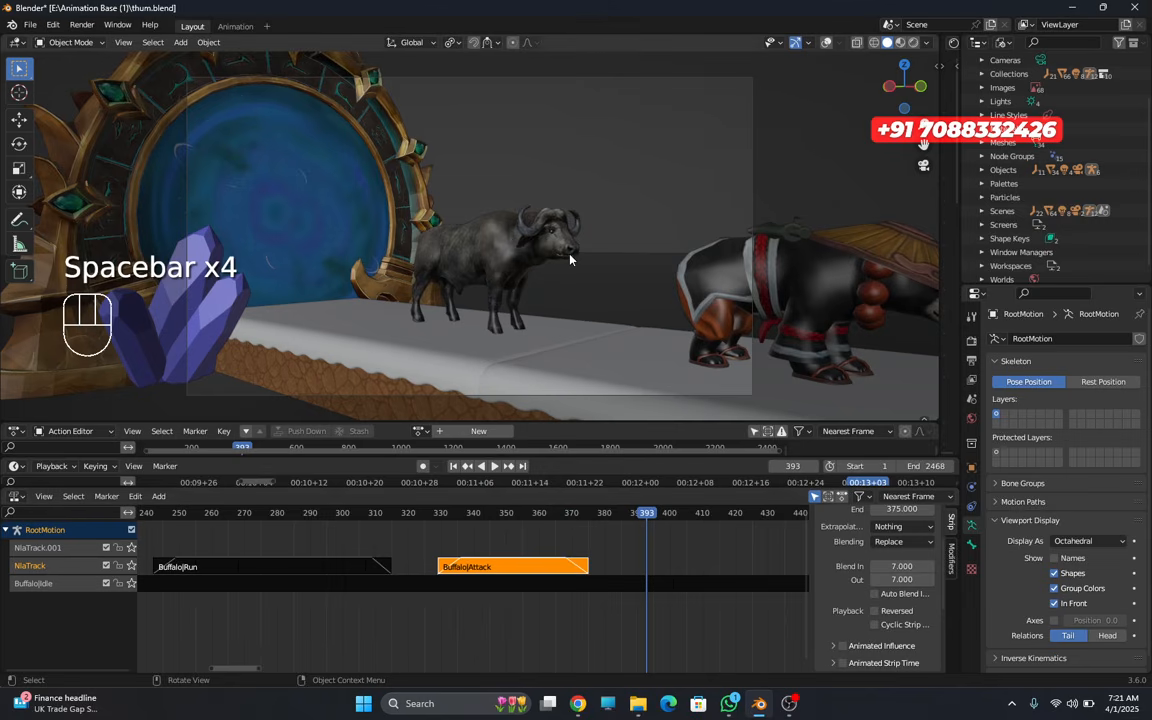
- Show the overlays again, enlarge the timeline, and insert a transform keyframe for the camera at frame 393
click(828, 43)
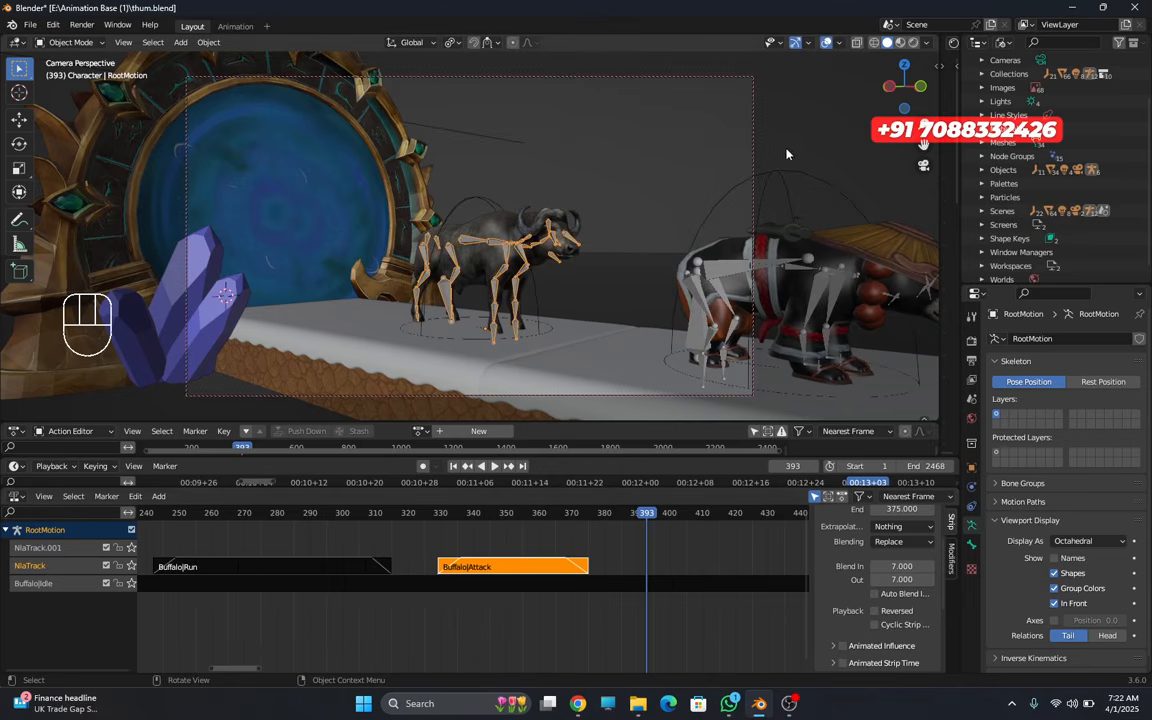
click(682, 82)
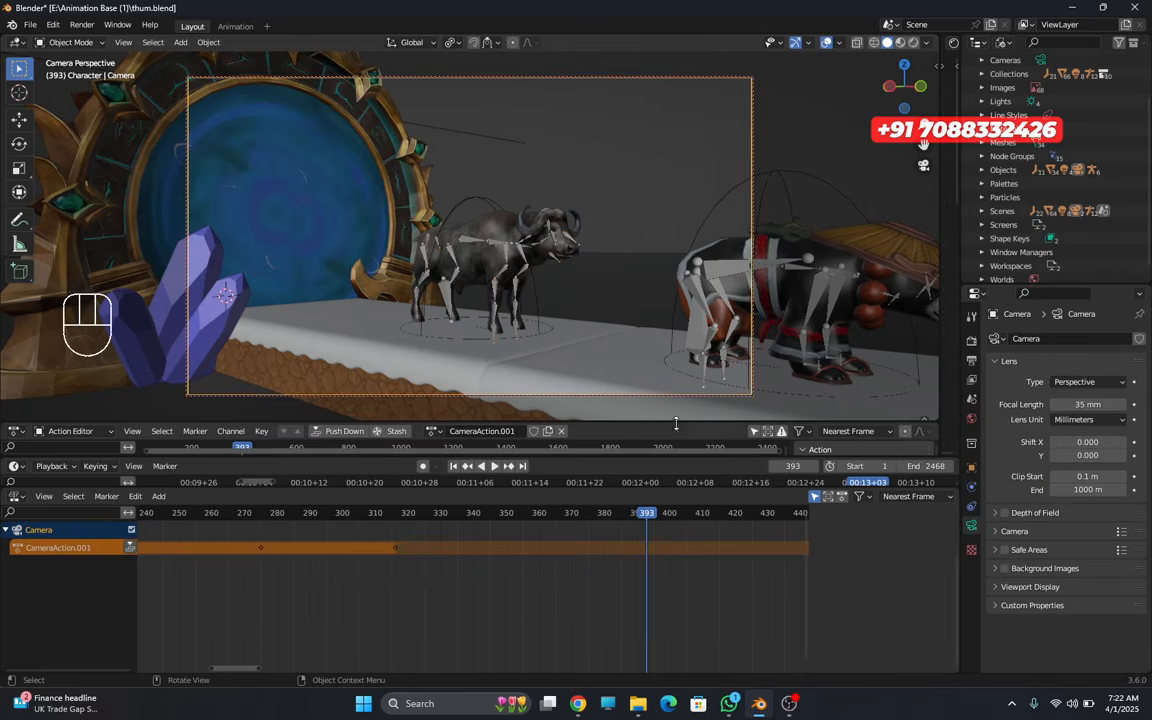
drag(658, 488, 647, 589)
middle_drag(586, 550, 237, 535)
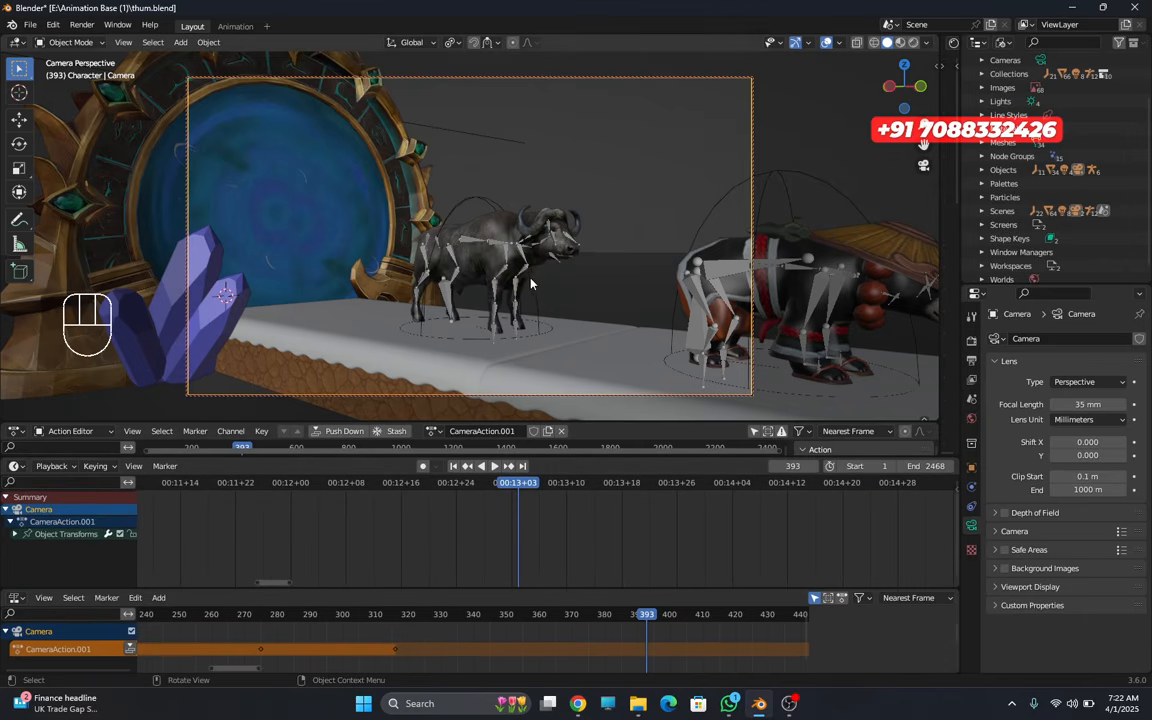
key(i)
- At frame 408, move the camera along the global Y axis to frame the bear and insert a transform keyframe
click(494, 466)
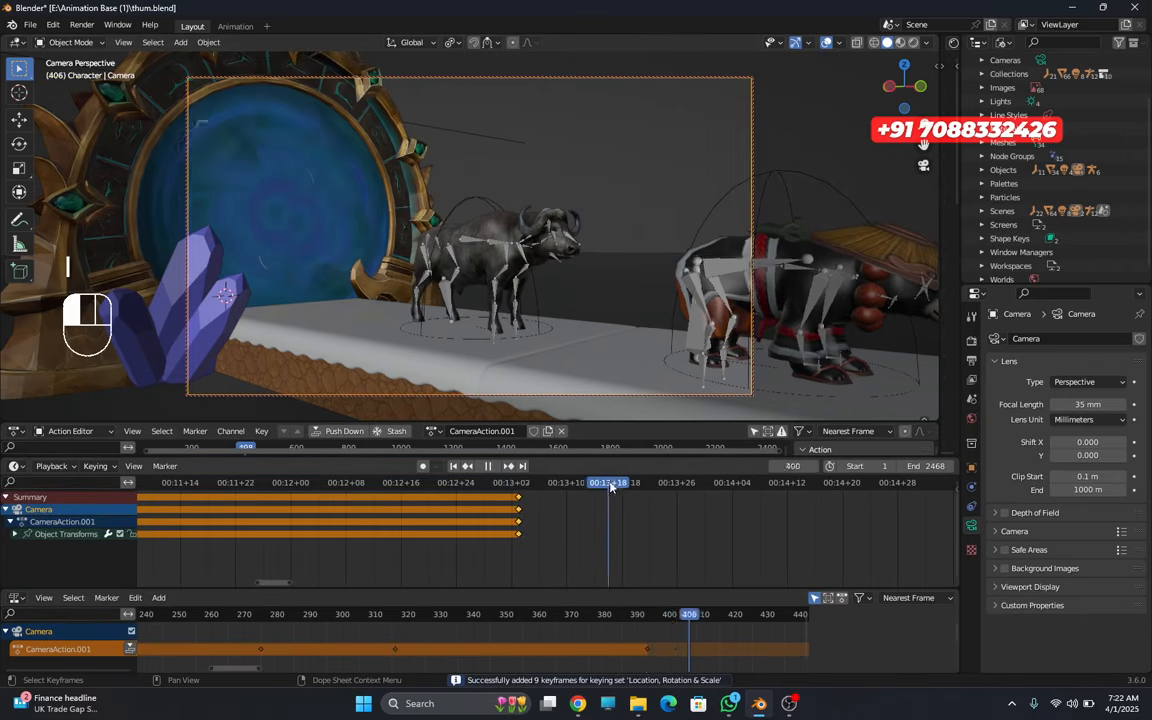
key(g)
key(y)
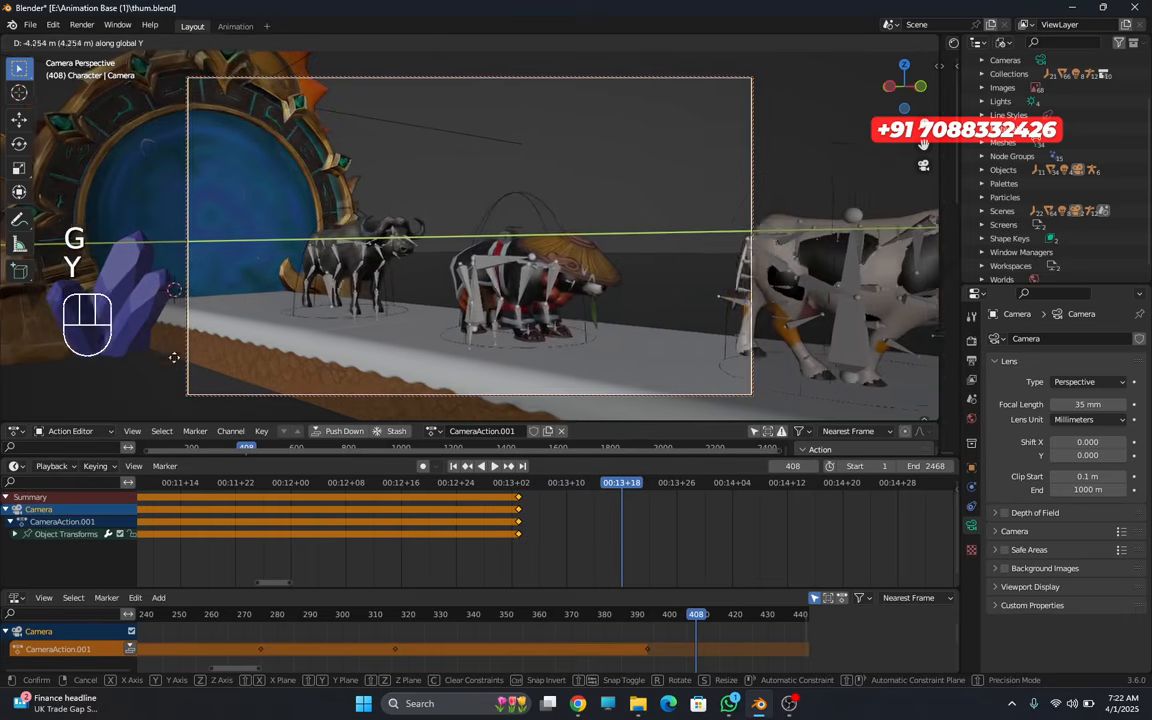
click(578, 328)
drag(922, 126, 922, 98)
shift+middle_drag(668, 244, 657, 238)
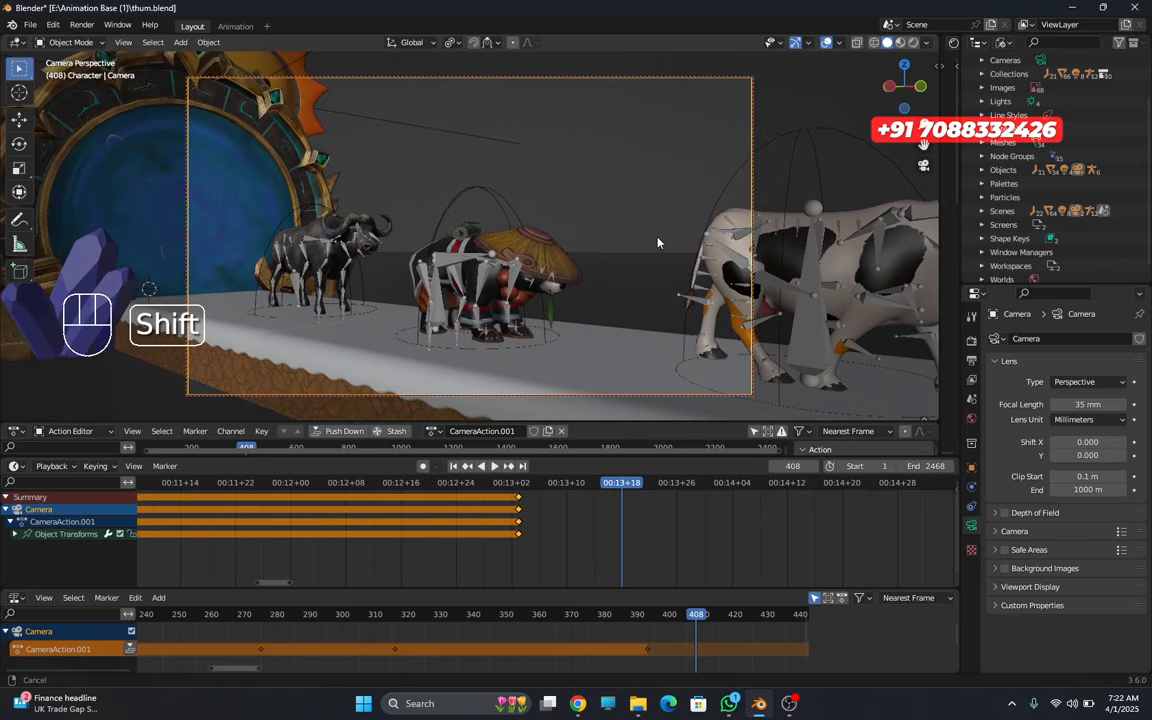
key(i)
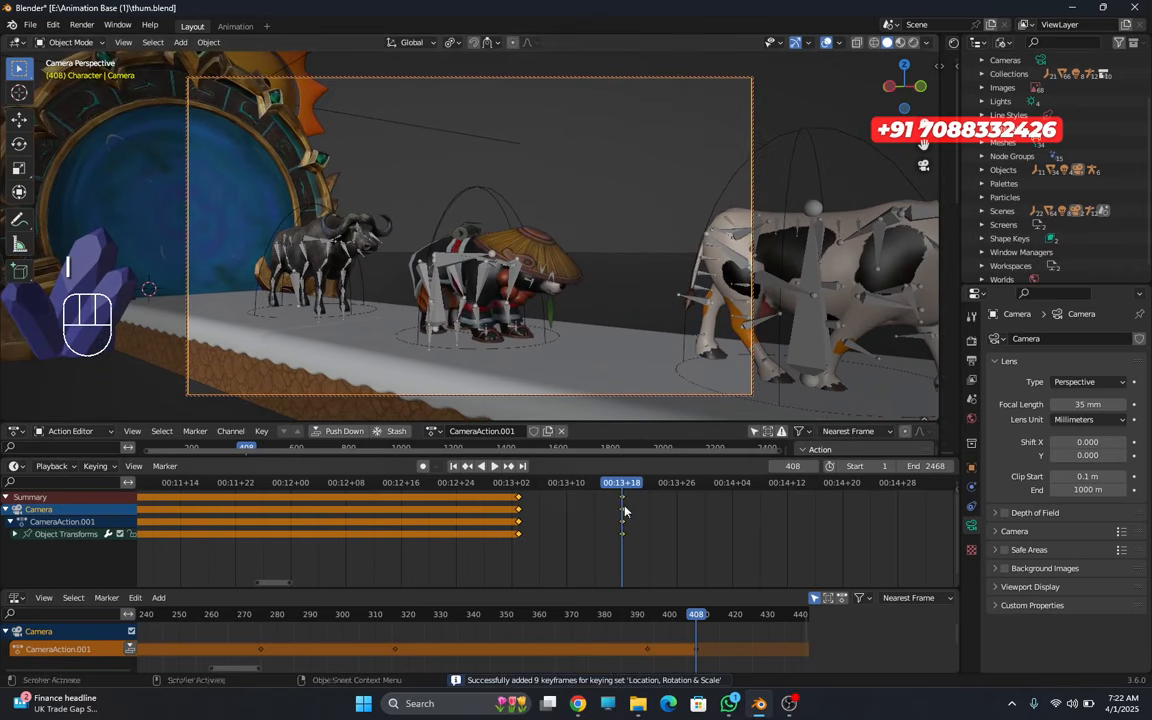
- Play back the camera move from the buffalo to the bear
key(space)
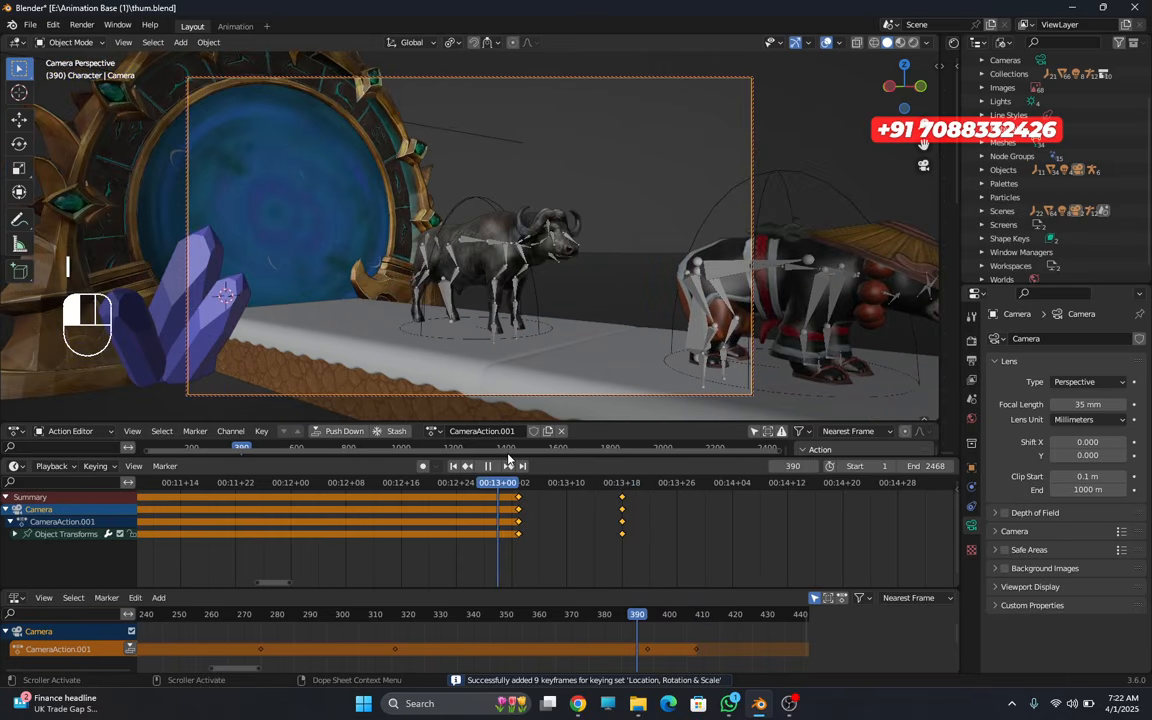
key(space)
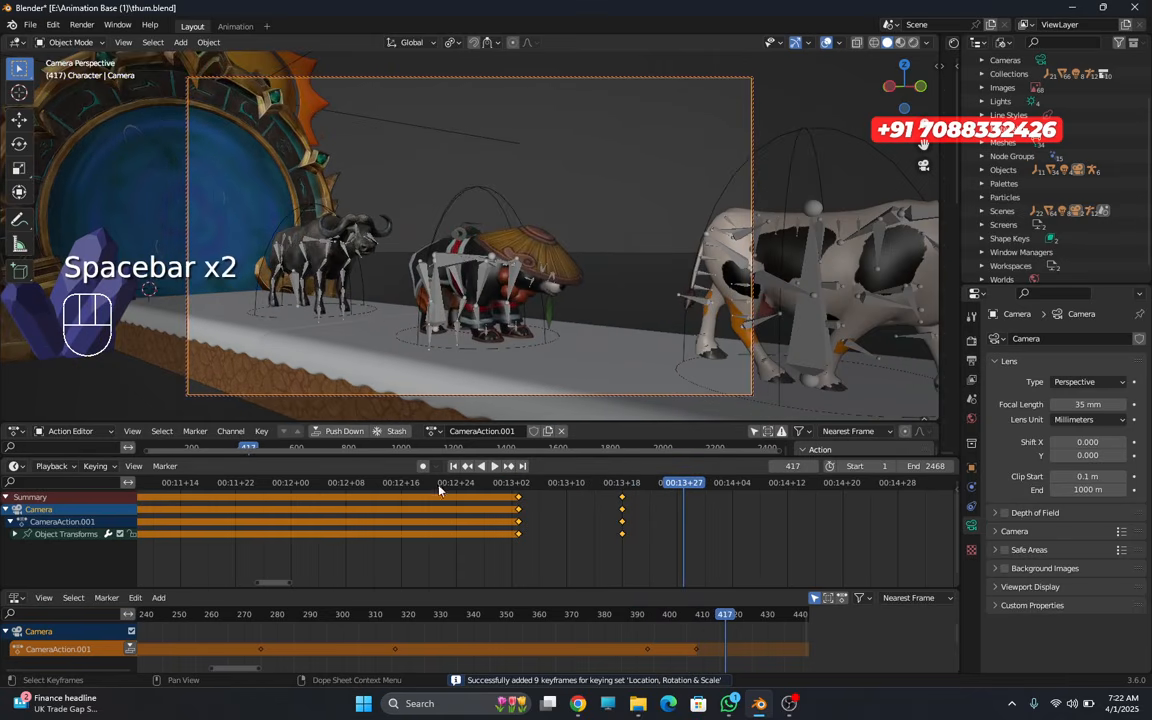
key(space)
key(space)
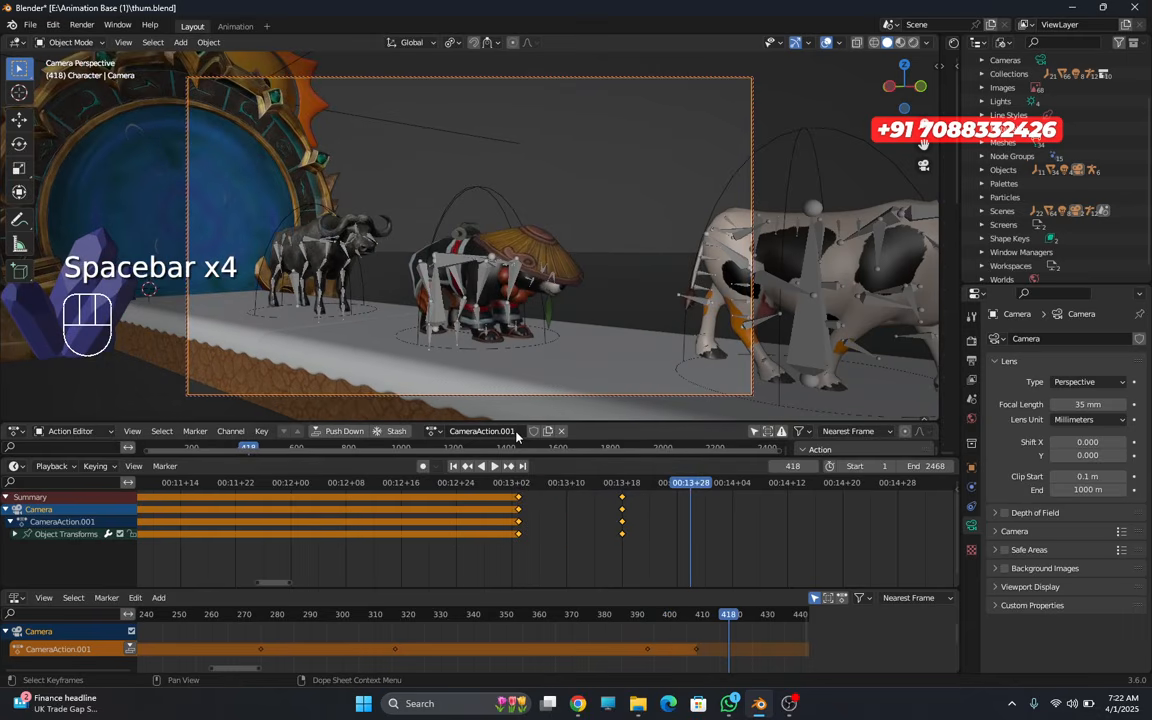
- At frame 423, enlarge the NLA editor and add the bear rananiam_RootNode_3 action strip to the bear armature's run track
drag(691, 487, 727, 481)
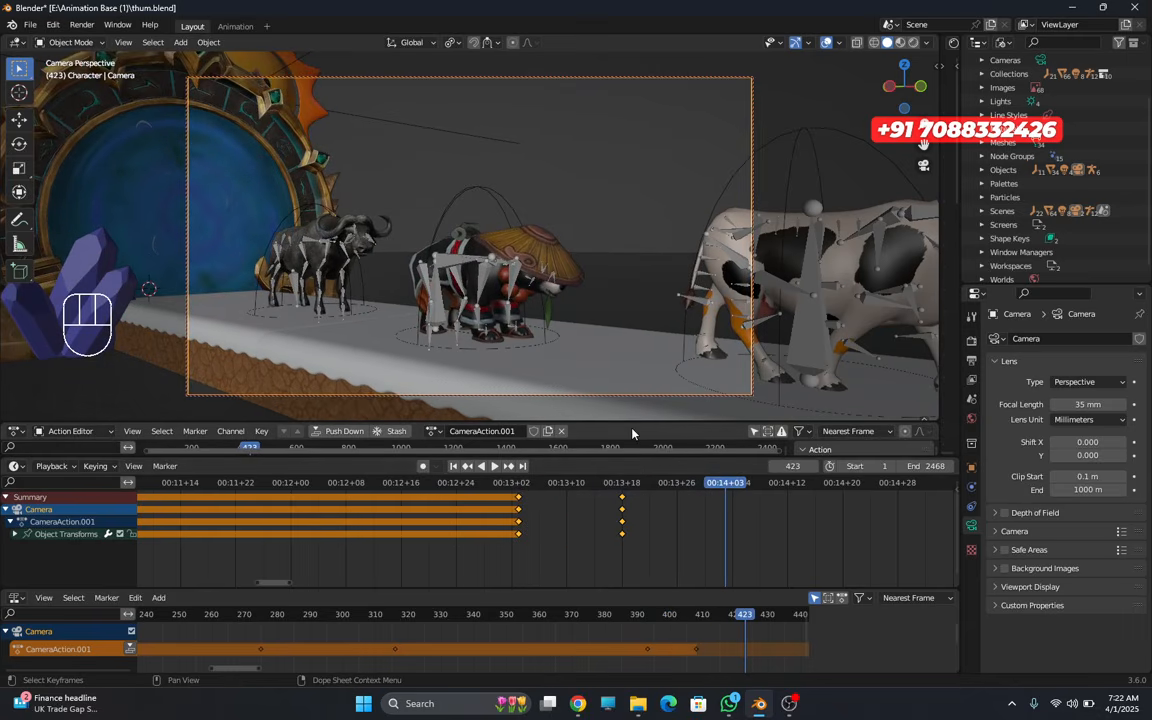
click(483, 283)
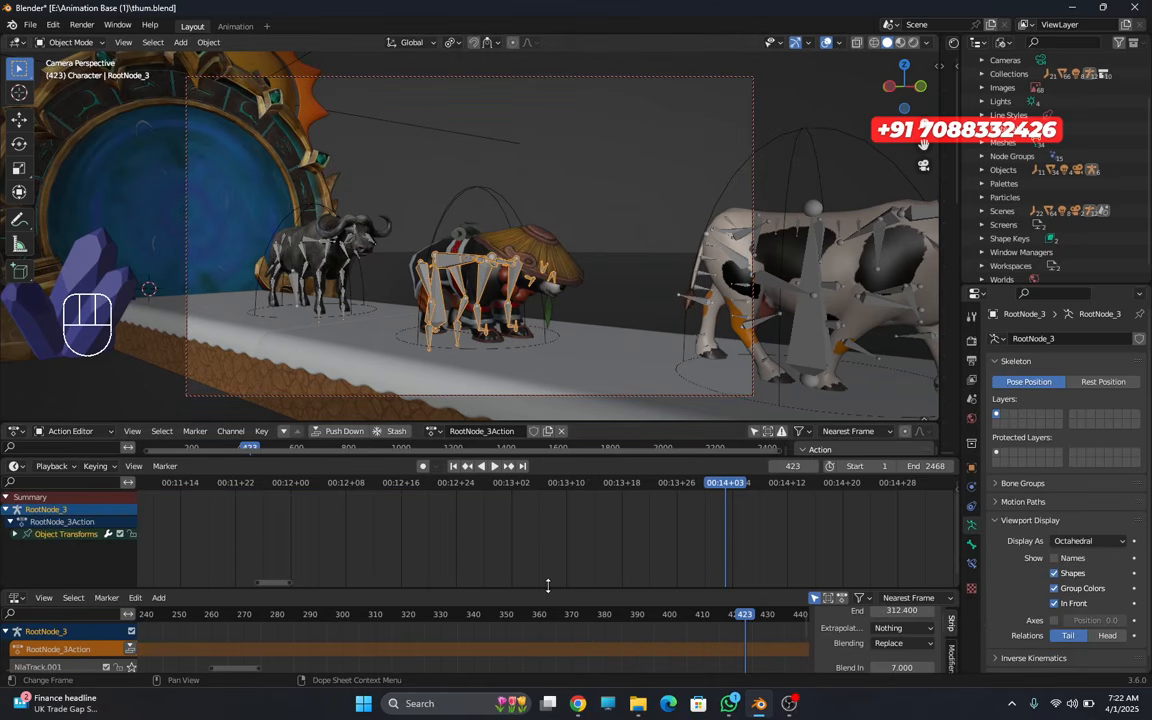
drag(548, 586, 545, 489)
scroll(409, 588, down, 3)
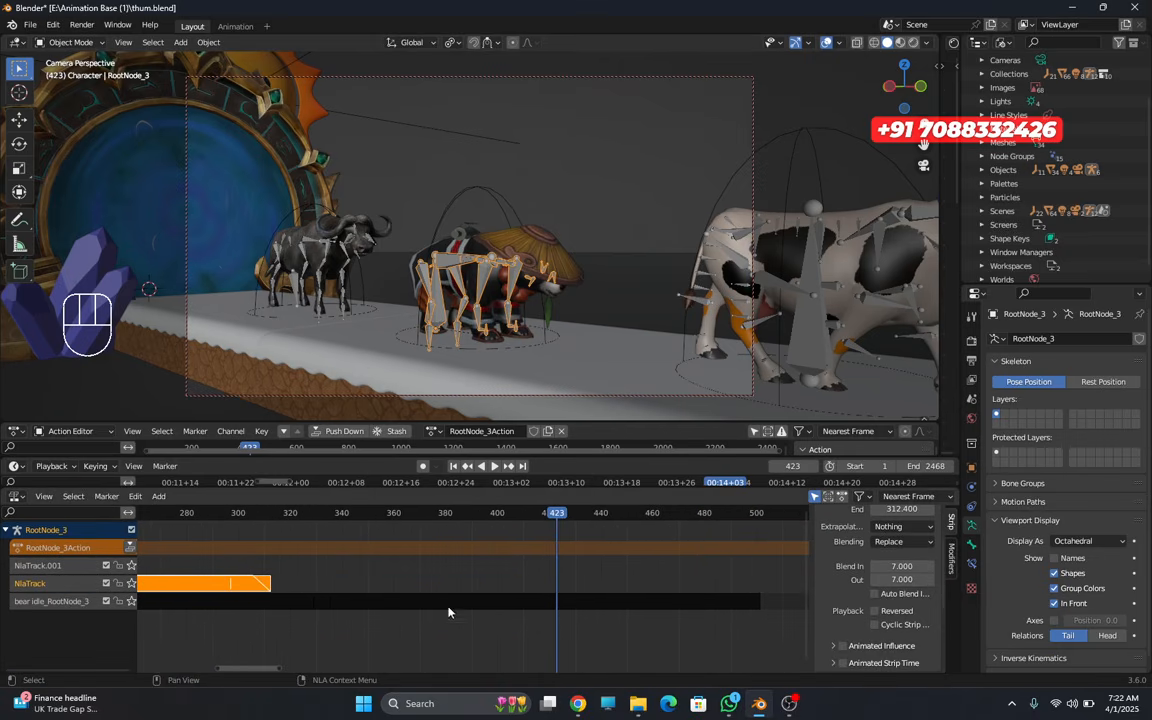
key(shift)
key(shift+a)
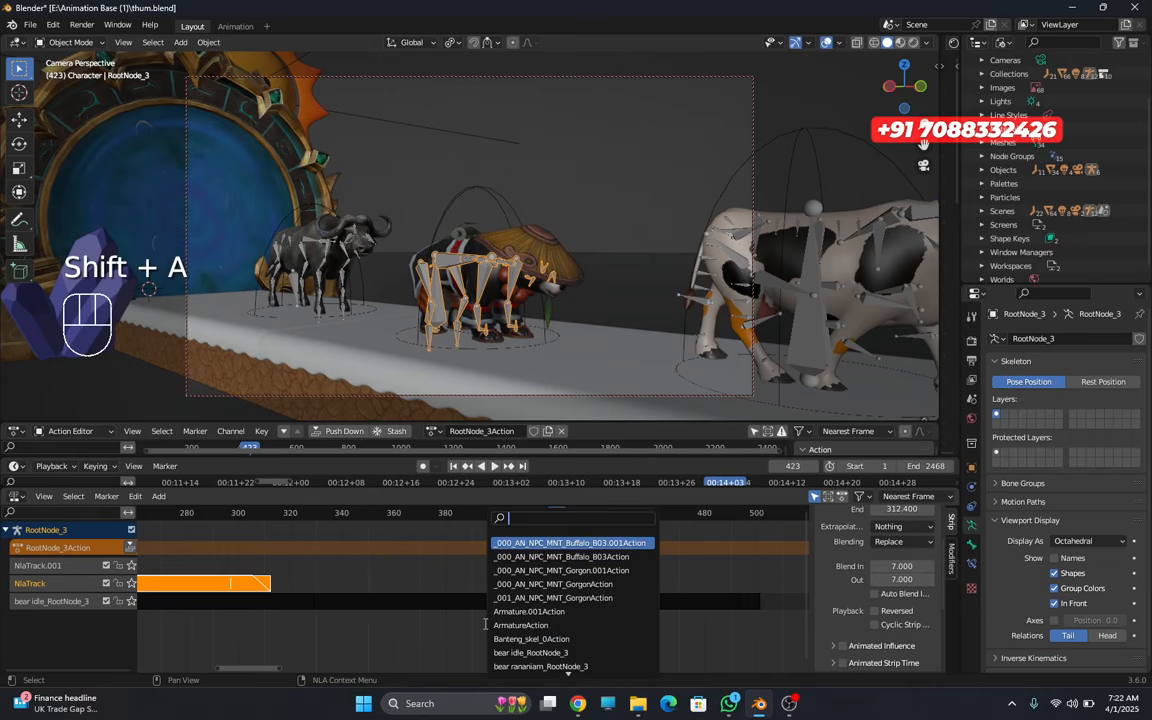
text(bear)
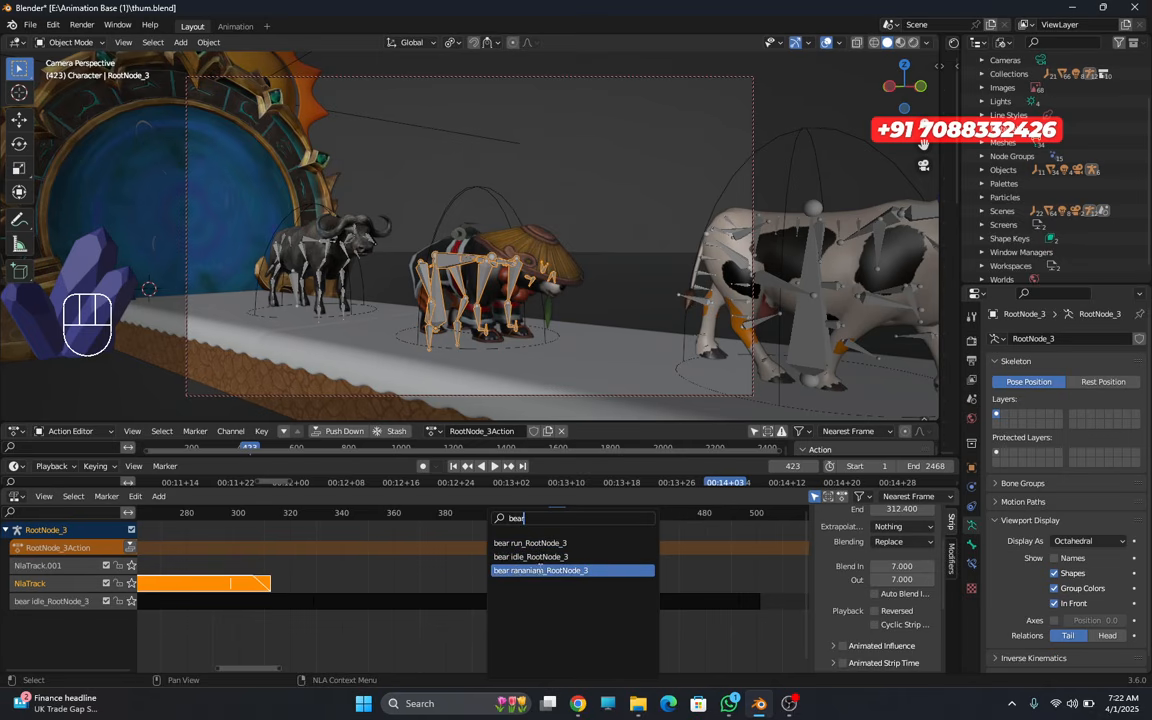
click(540, 569)
scroll(524, 556, down, 4)
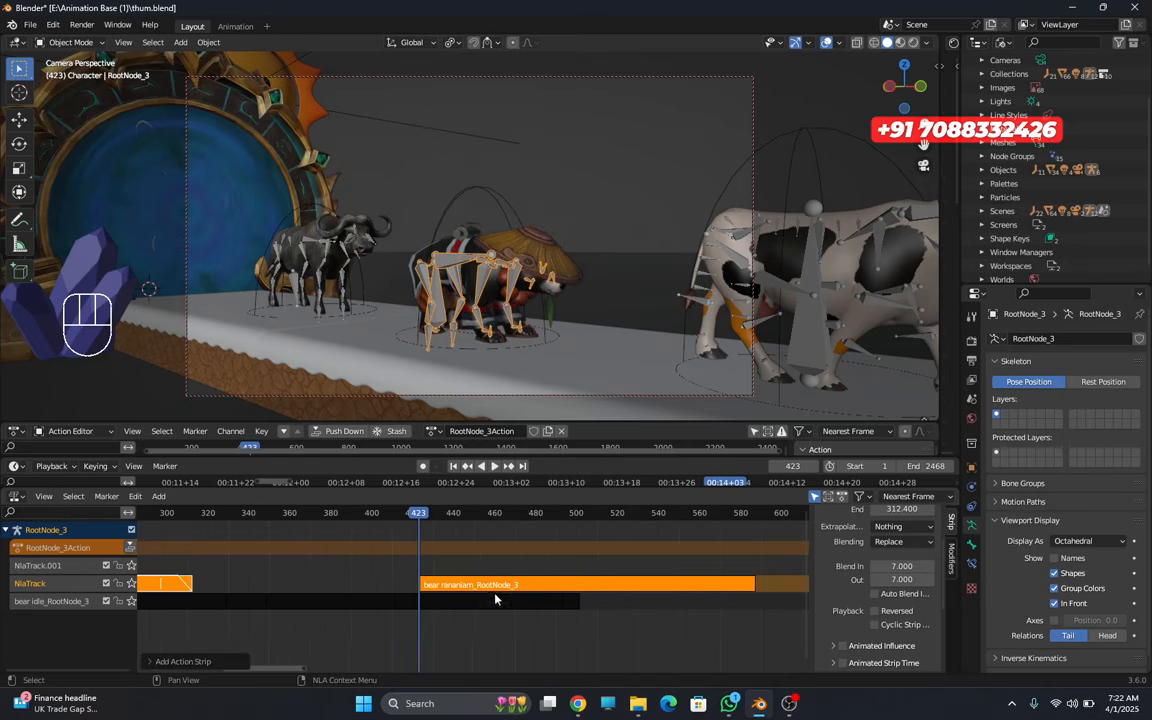
- Set the bear rananiam strip's extrapolation to Nothing and its blend in and blend out to 7
click(494, 585)
click(902, 527)
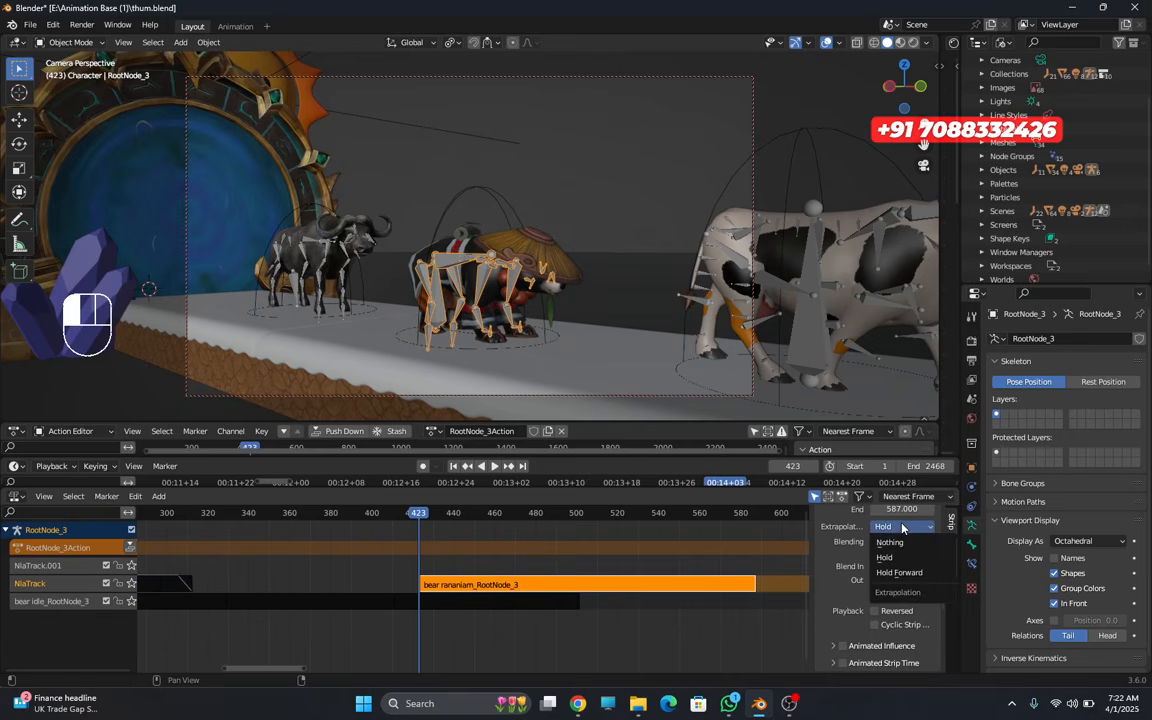
click(889, 542)
click(904, 567)
text(7)
key(Return)
drag(904, 567, 904, 575)
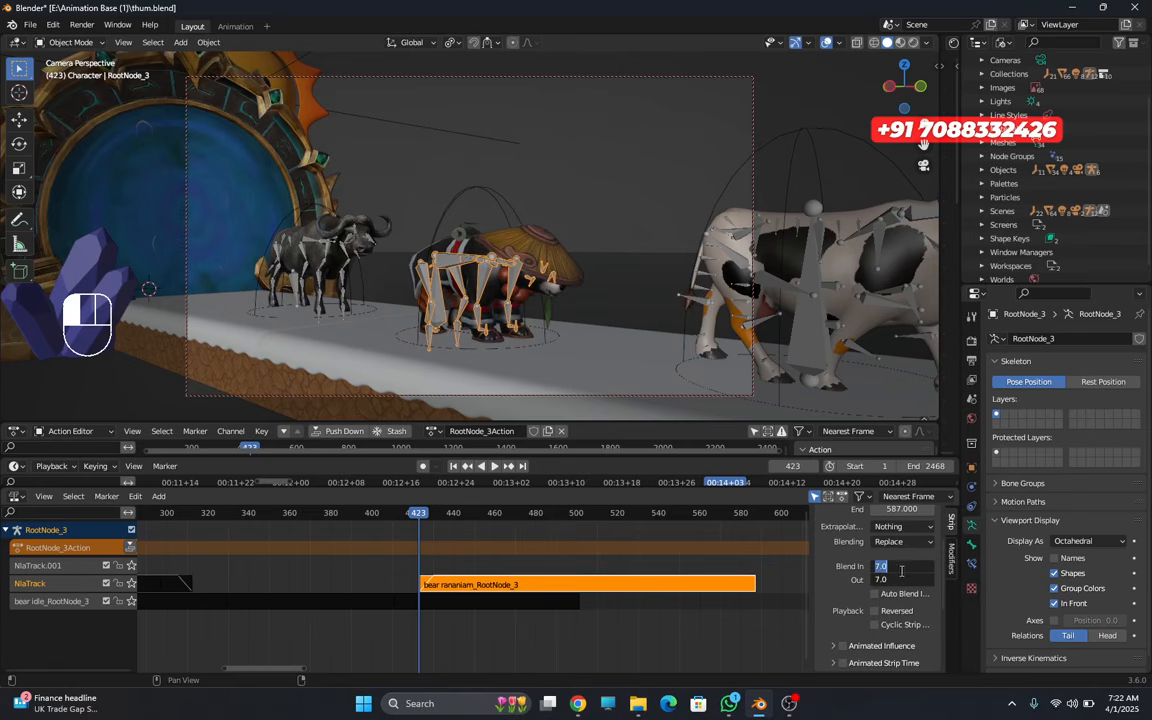
- Review the bear rananiam strip's settings and play back its motion from frame 423 to frame 614
scroll(857, 540, down, 5)
scroll(857, 531, up, 6)
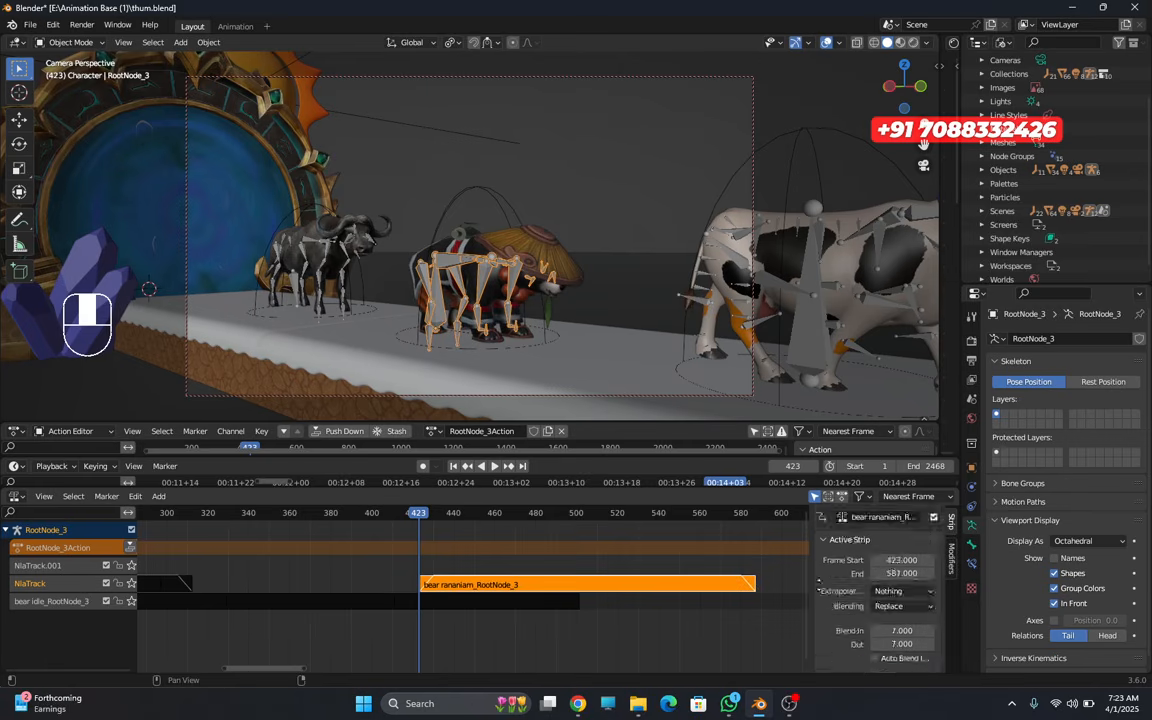
scroll(487, 617, down, 3)
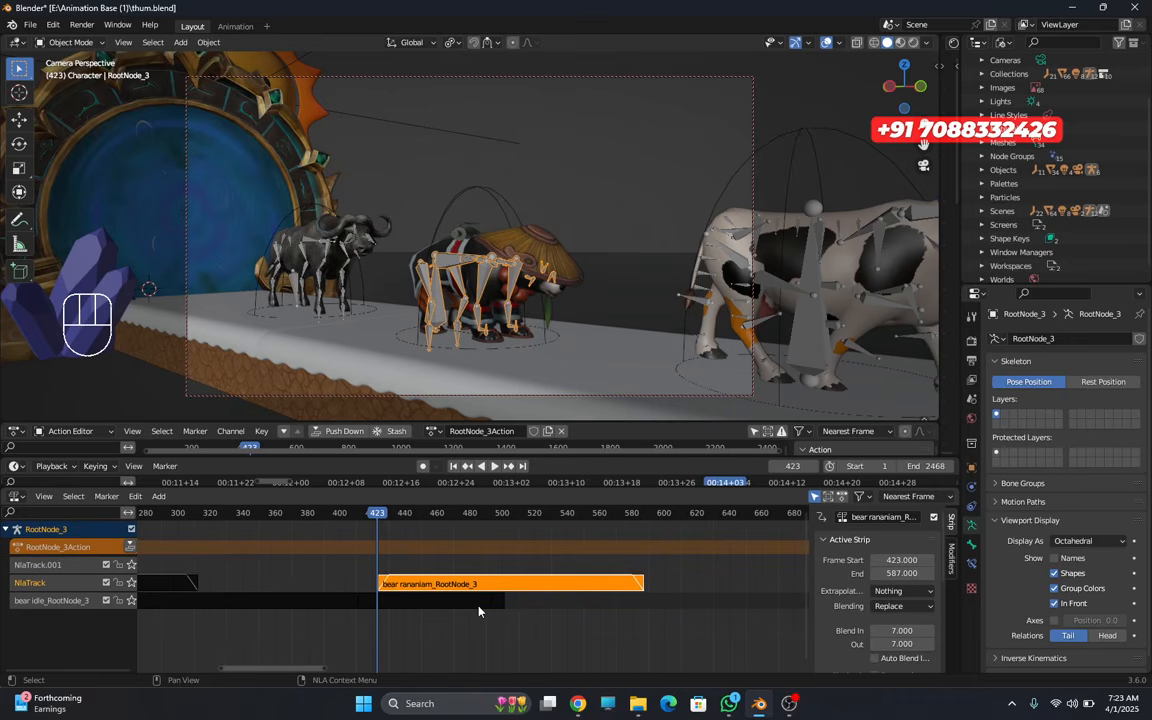
scroll(478, 612, down, 2)
scroll(470, 602, up, 1)
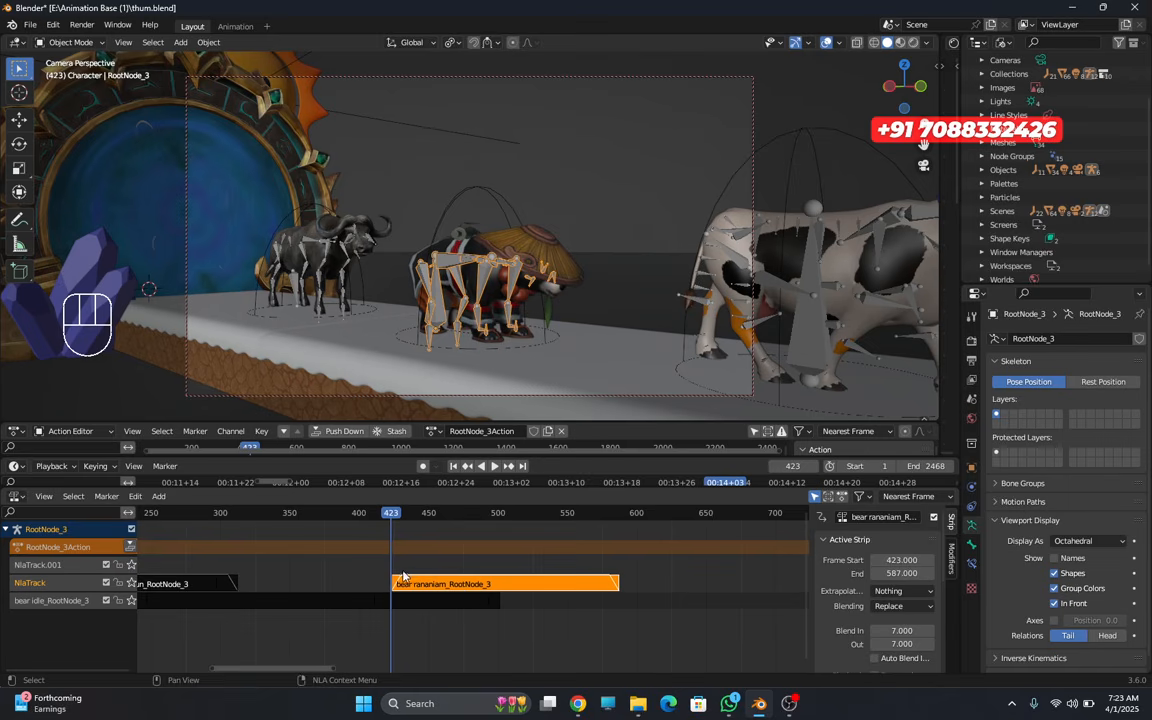
key(space)
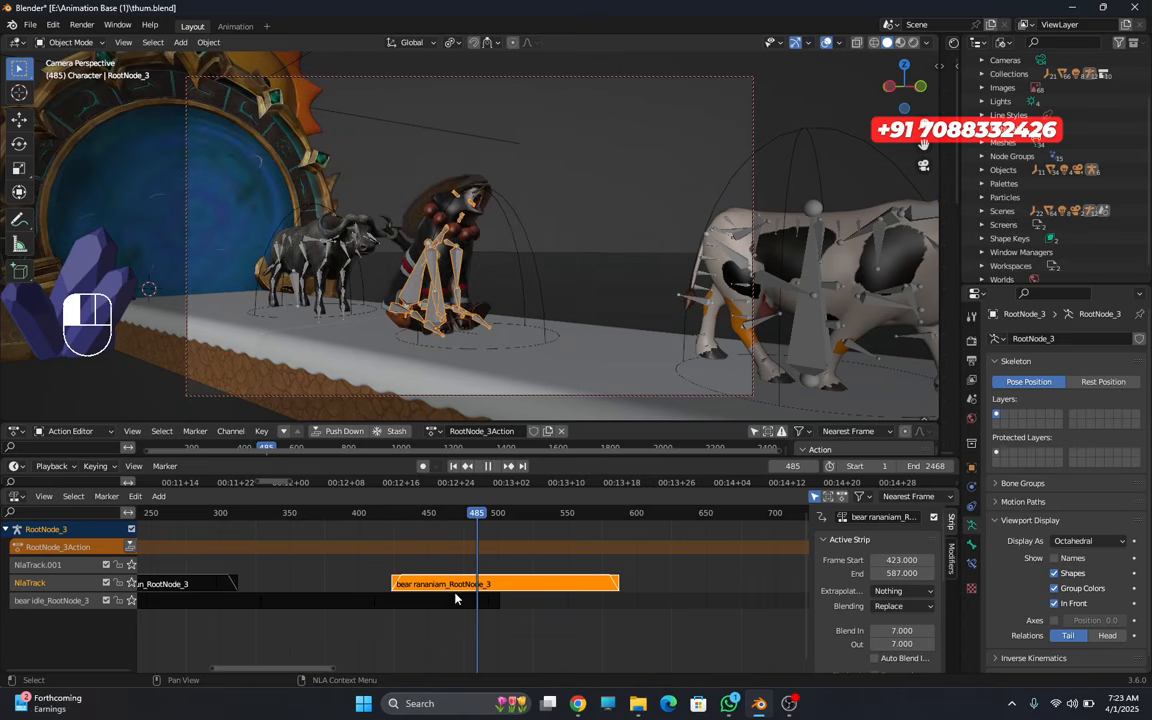
key(space)
key(space)
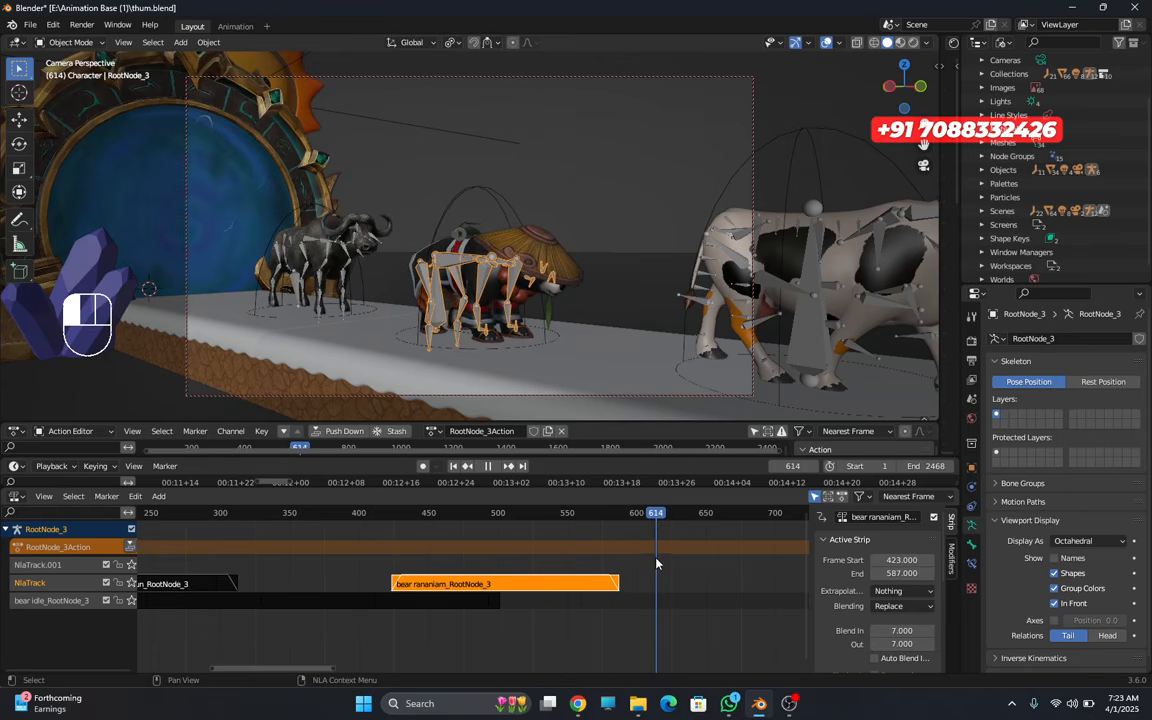
key(space)
- Extend the bear idle strip by setting its repeat to 9.4
click(482, 605)
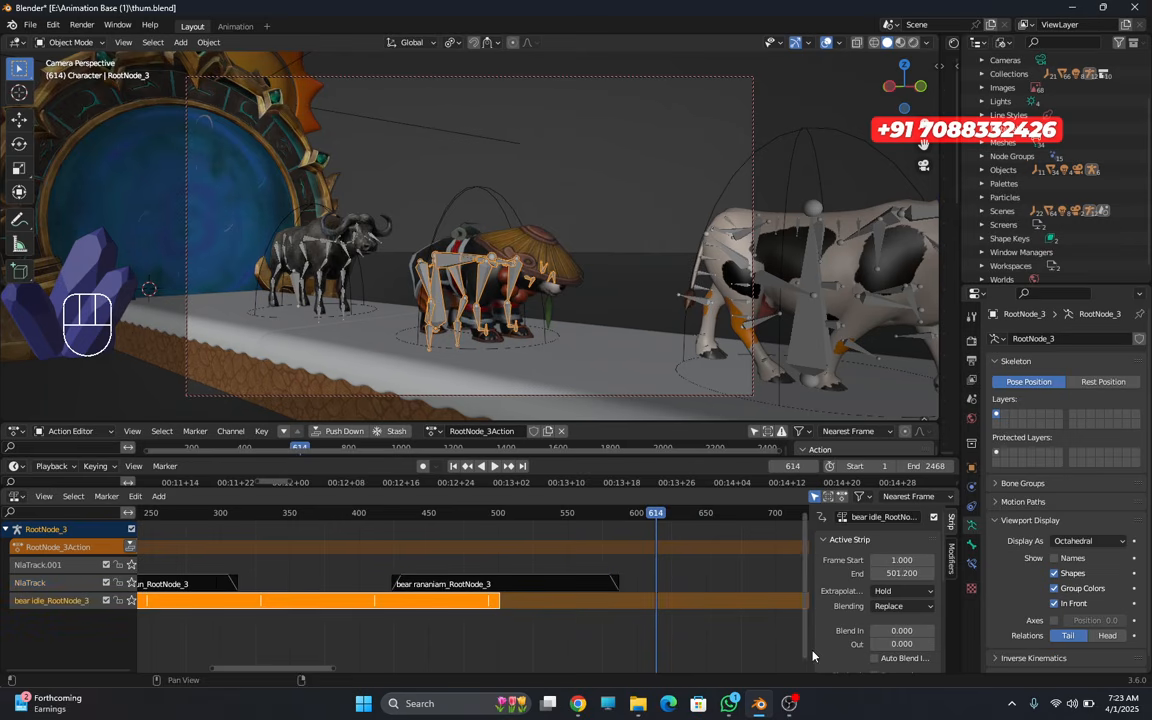
scroll(907, 615, down, 6)
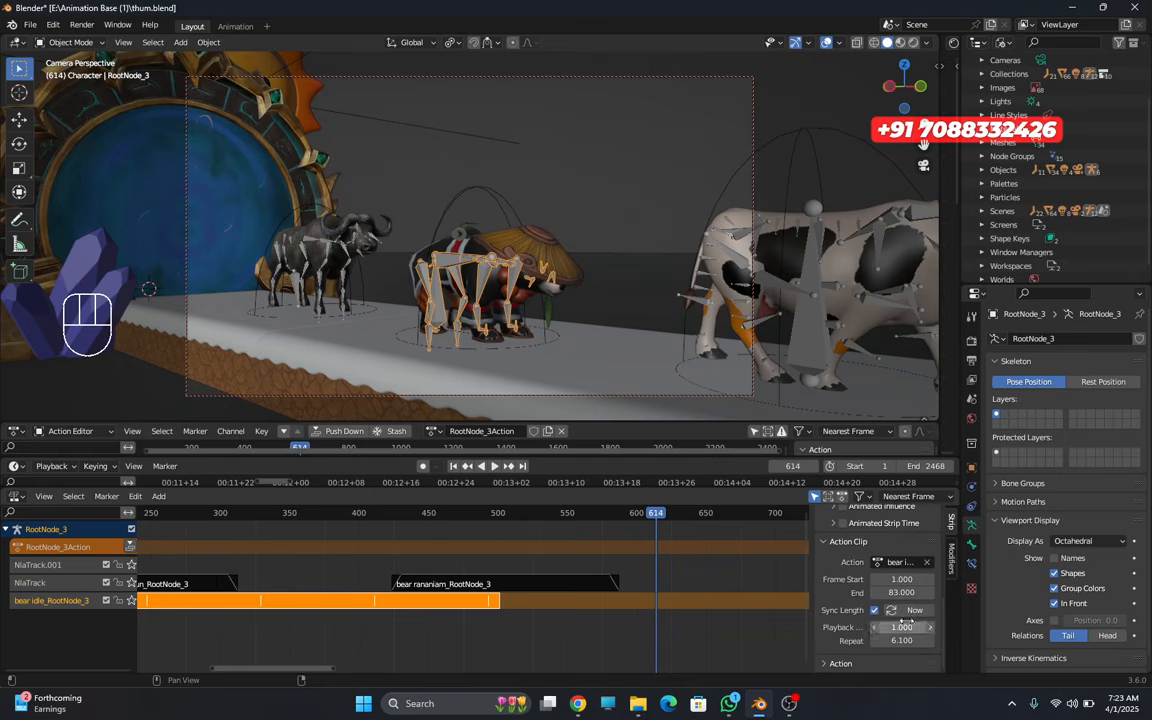
drag(899, 641, 968, 641)
- Return to about frame 425, hide the viewport overlays, and play back the bear's action blending with its idle
drag(653, 516, 462, 505)
key(Escape)
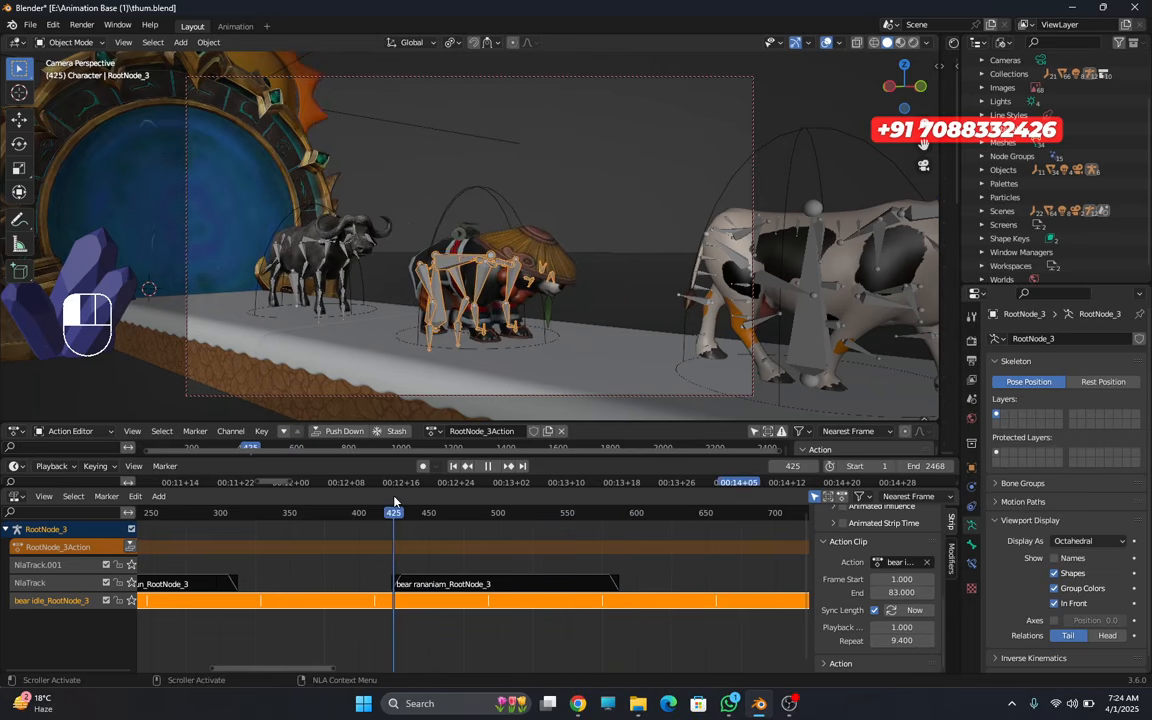
click(825, 44)
key(space)
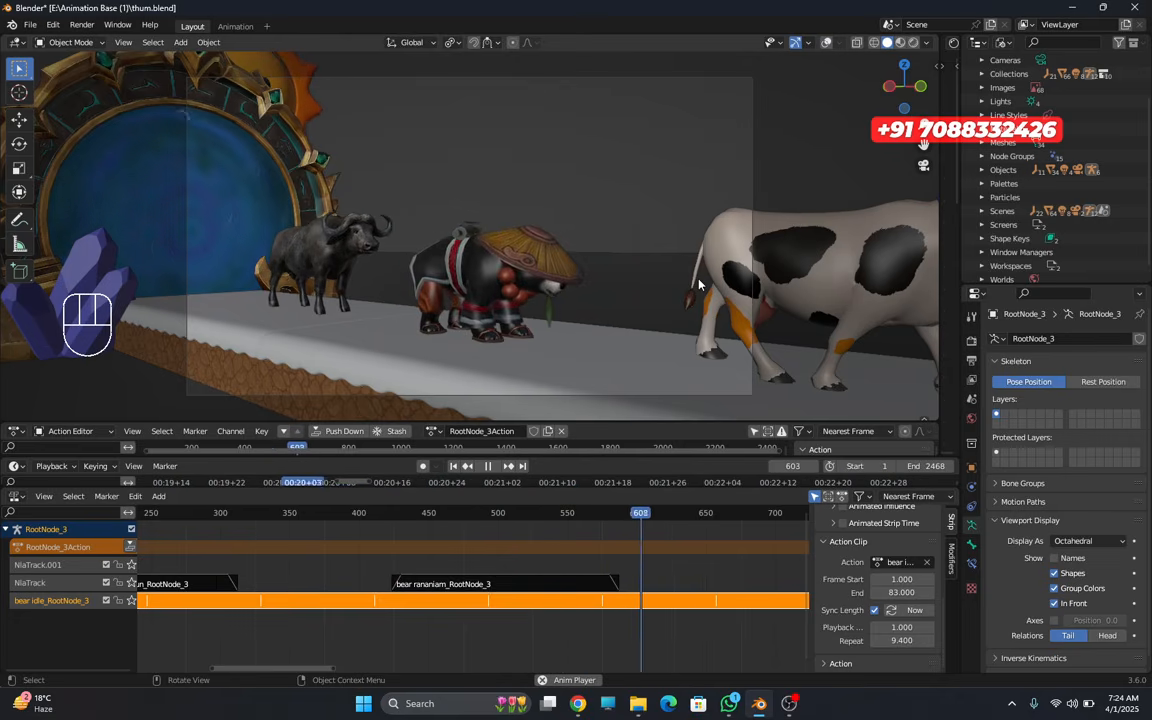
- Play back the bear's transition into its idle strip and park the playhead at frame 628
key(space)
drag(625, 522, 616, 522)
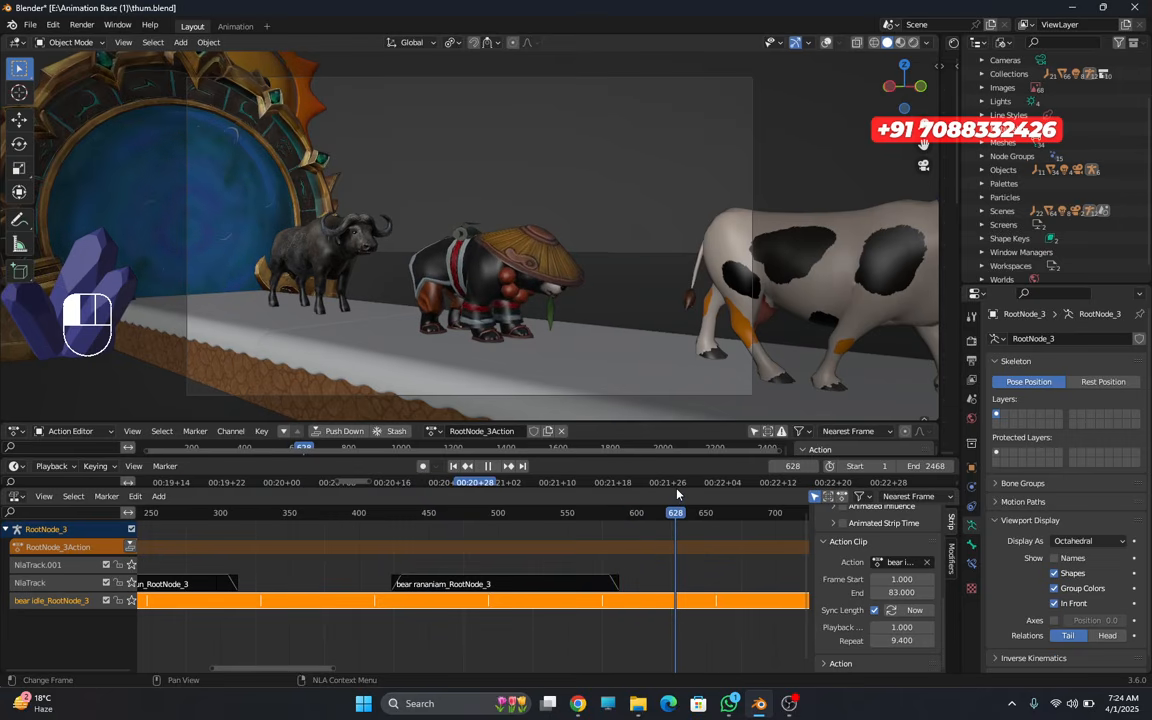
key(space)
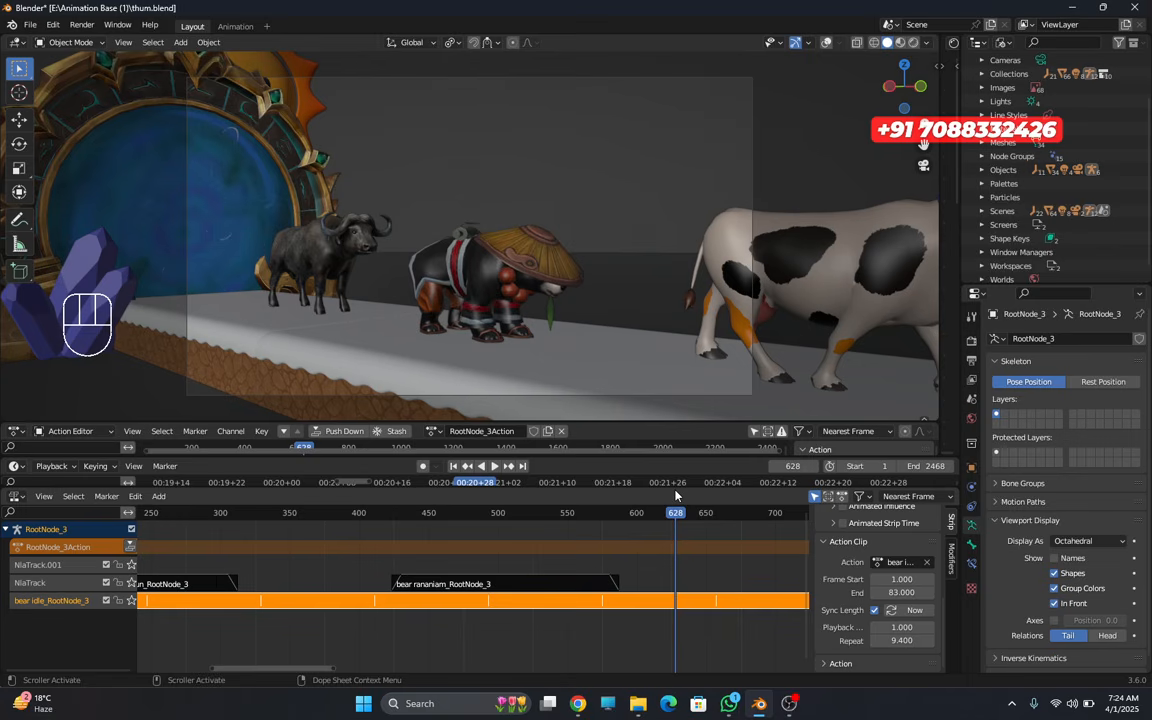
middle_drag(655, 575, 554, 629)
scroll(527, 604, up, 6)
scroll(554, 627, up, 2)
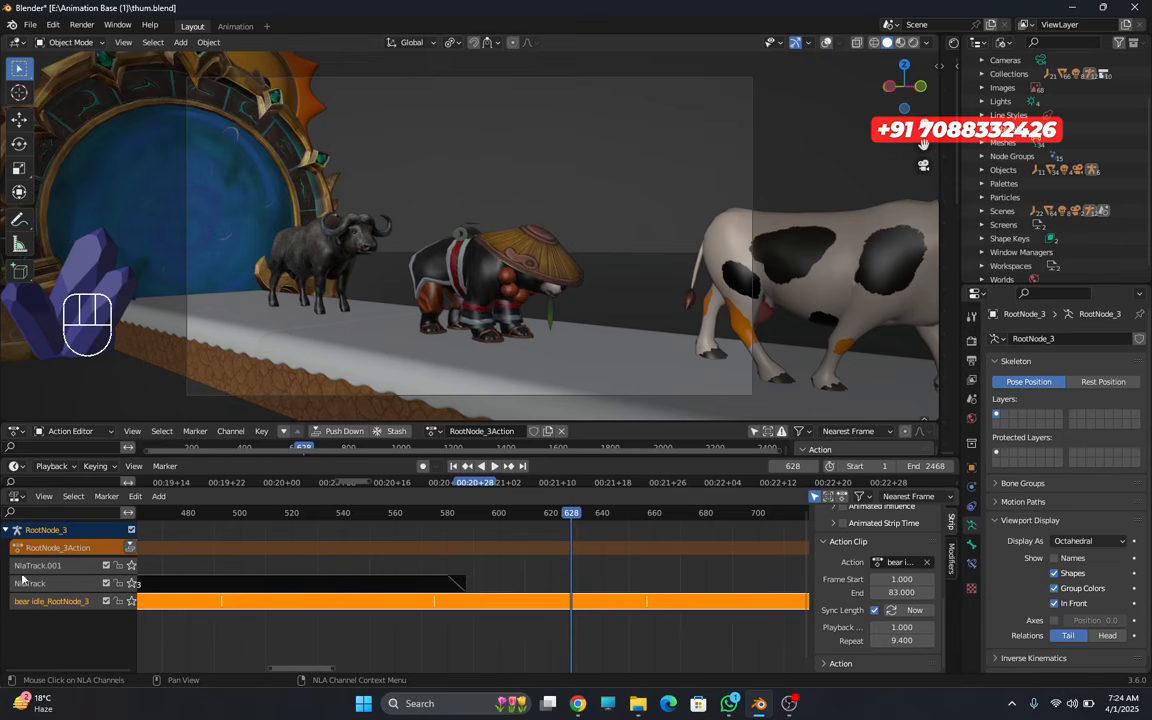
- Compare the 3D view with overlays hidden and shown, and leave the viewport overlays enabled
click(826, 43)
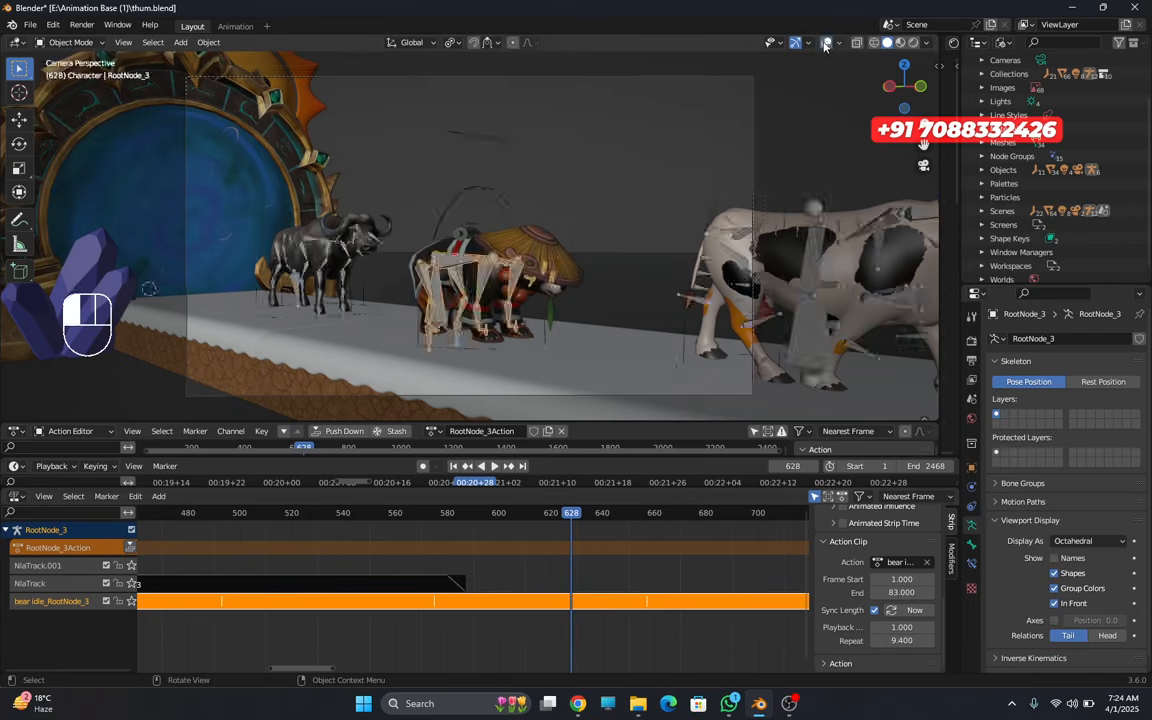
click(826, 43)
click(826, 43)
click(826, 43)
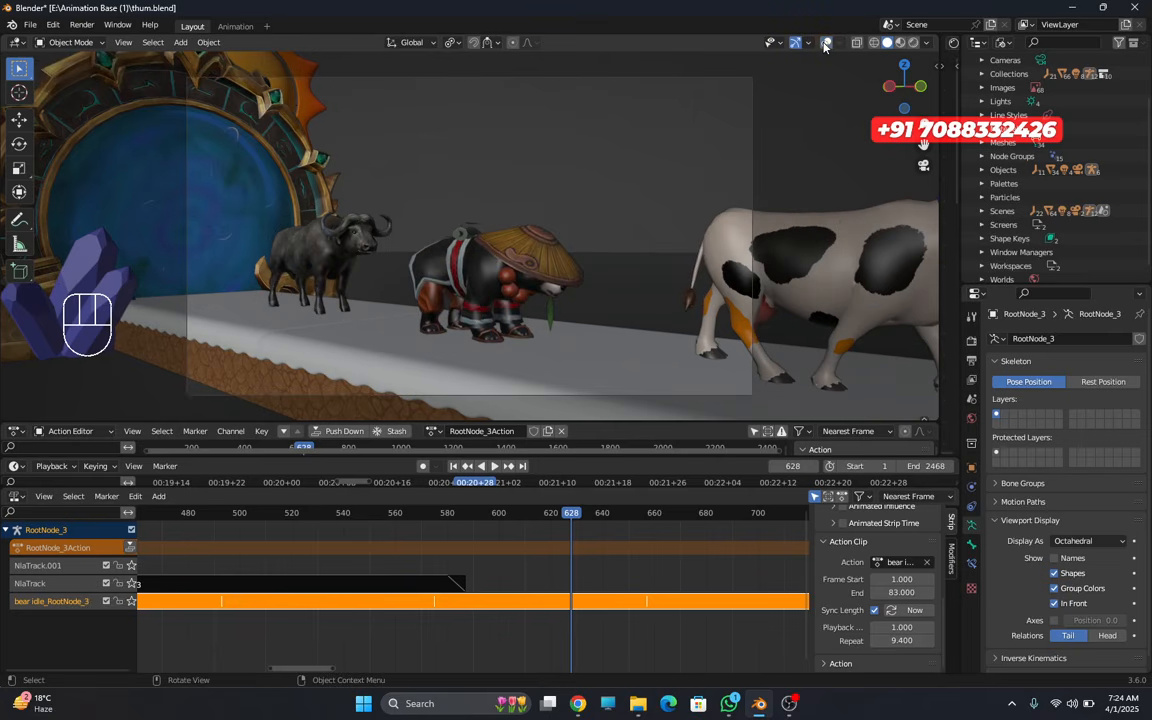
click(826, 43)
click(826, 43)
click(826, 43)
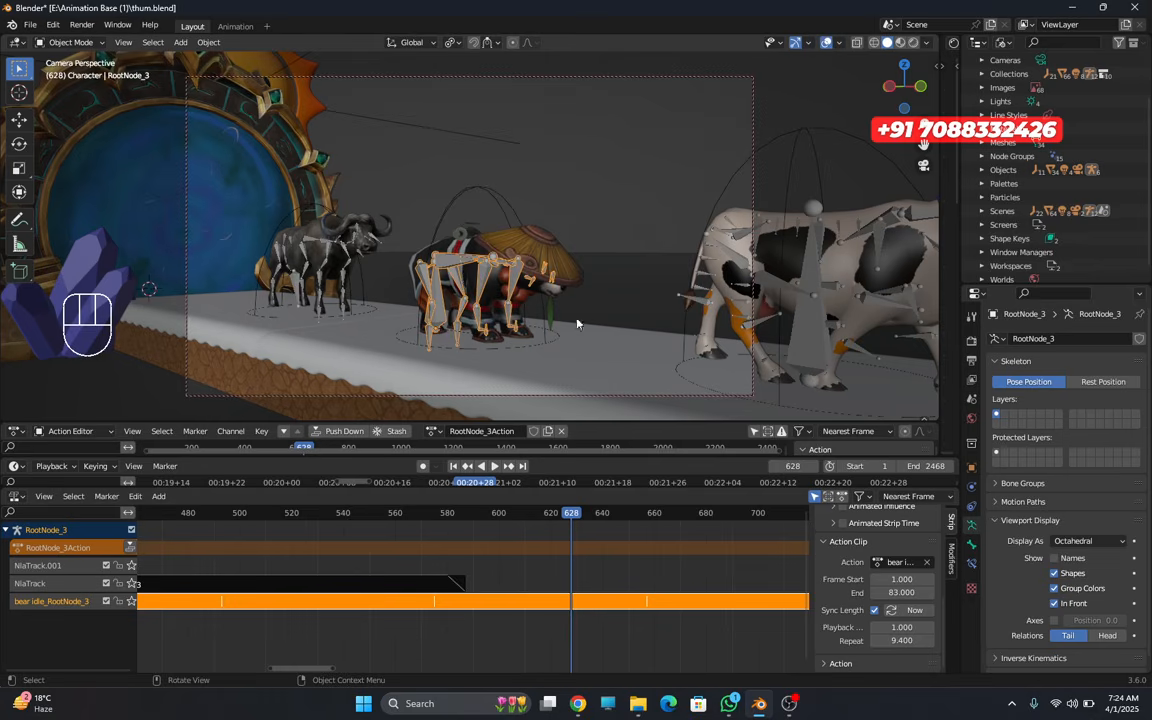
click(826, 43)
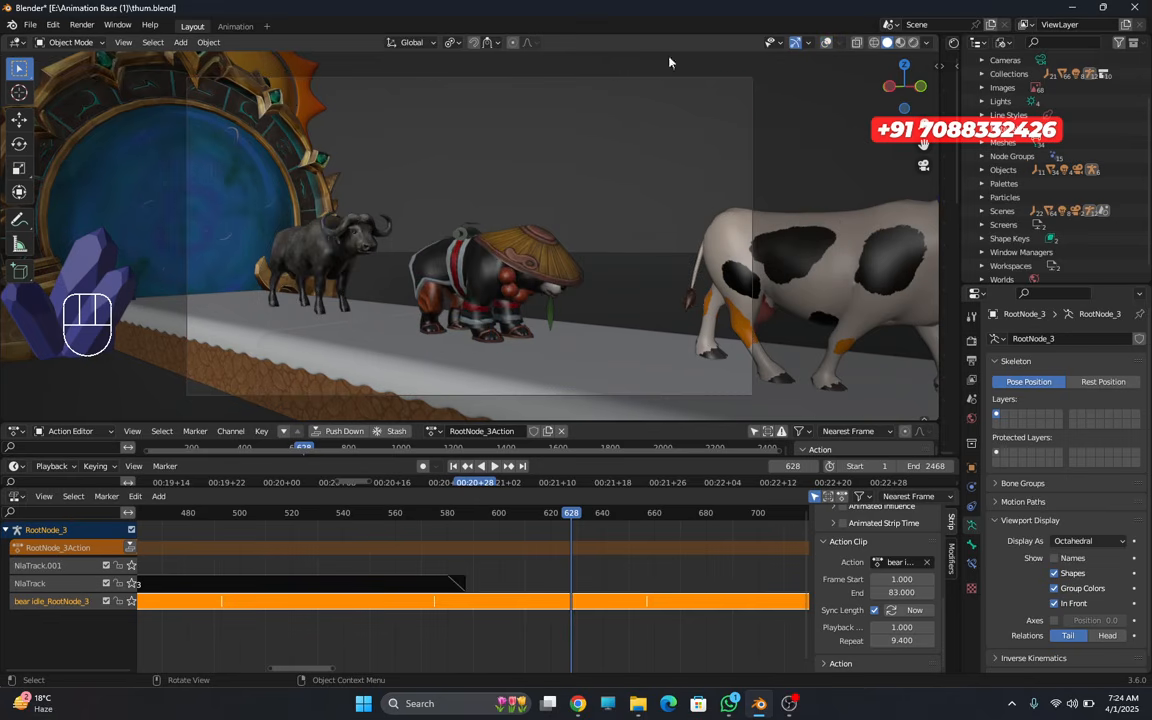
click(826, 43)
click(826, 43)
click(826, 43)
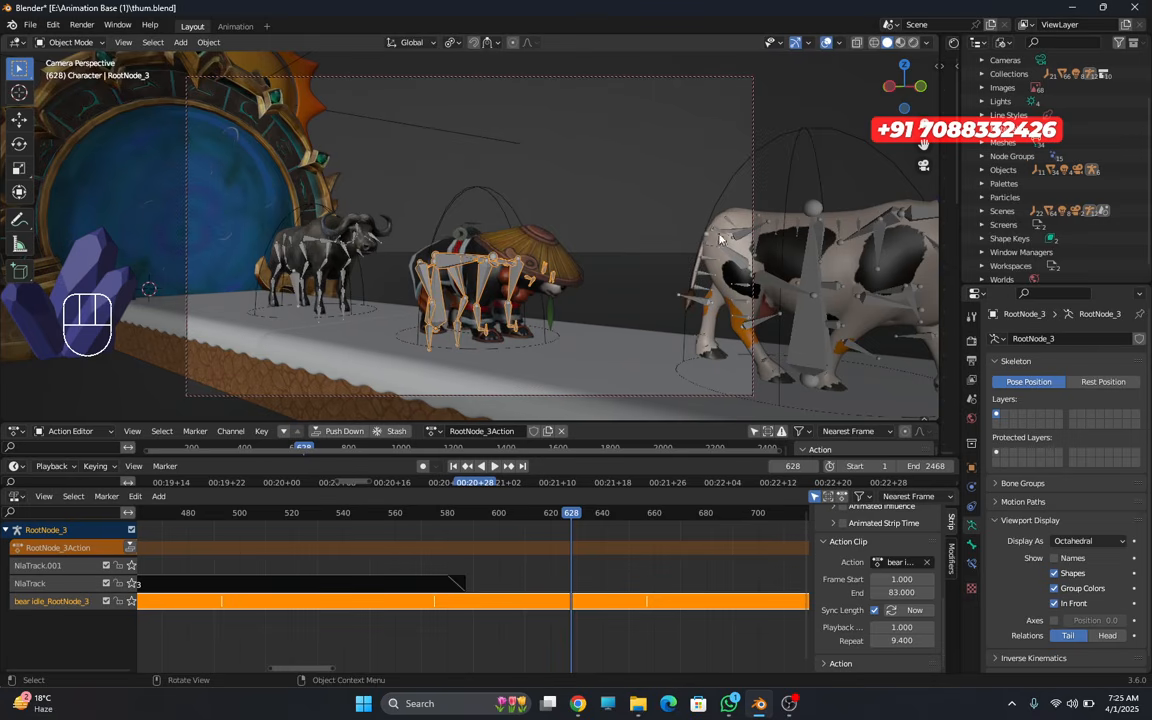
- Select the bear's mesh and its armature in turn, and toggle the viewport overlays off and on again
click(478, 250)
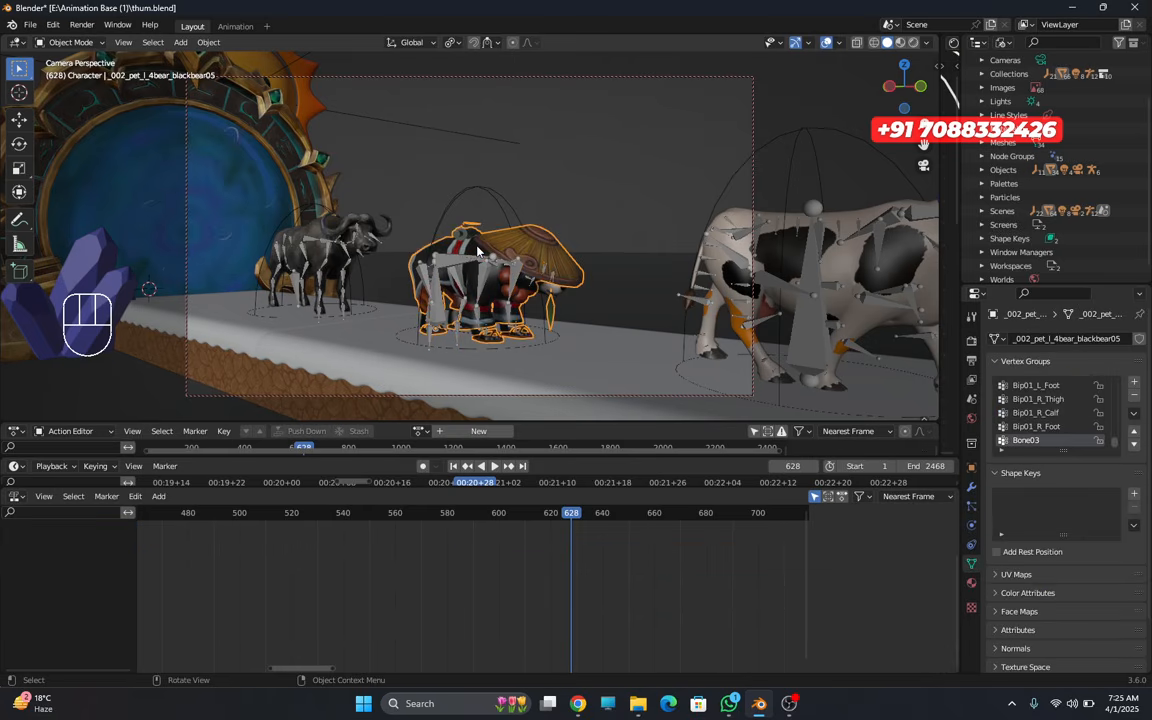
click(482, 263)
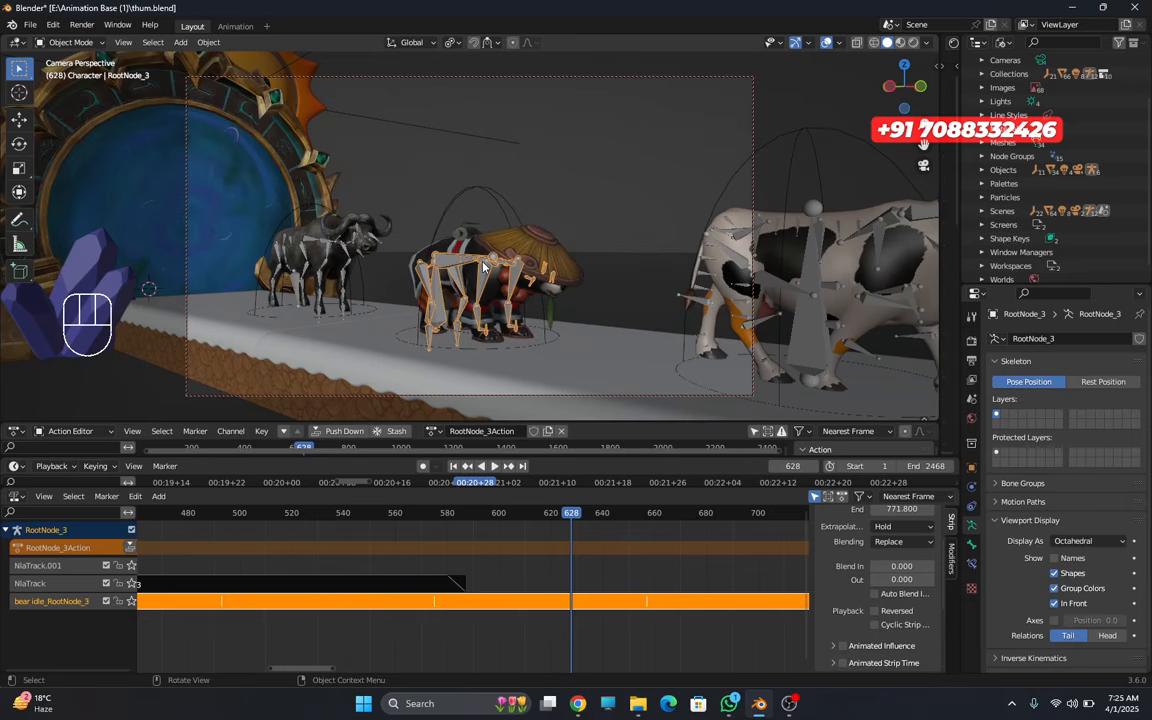
click(826, 43)
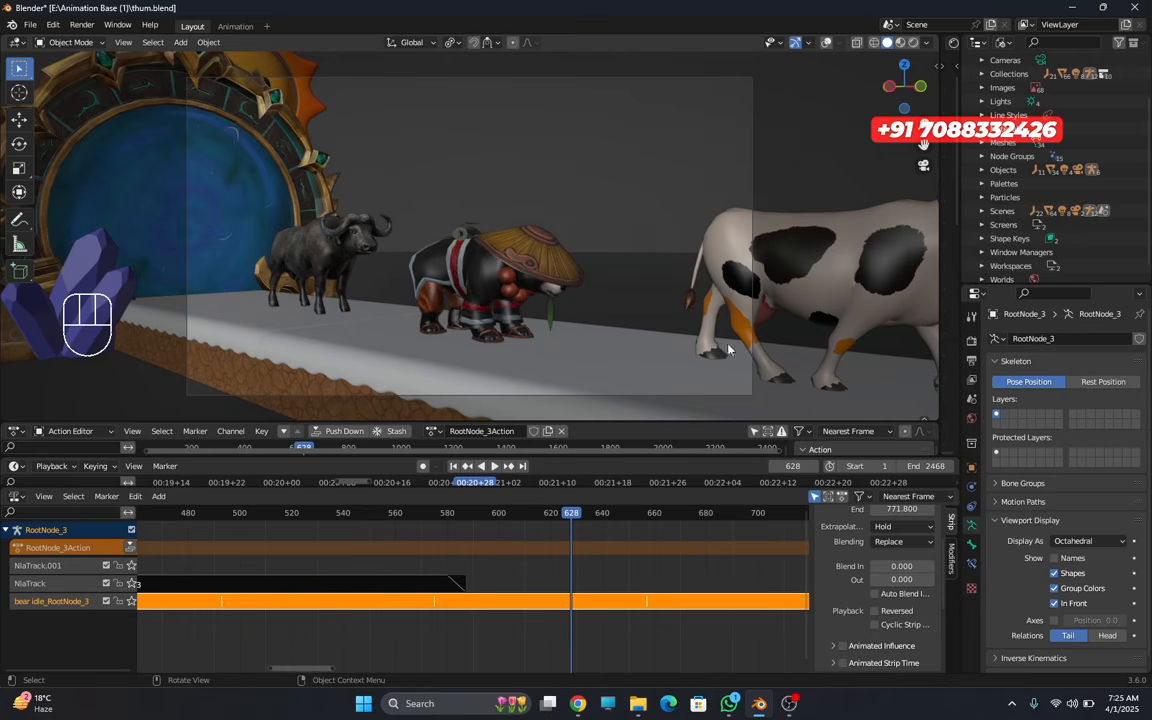
click(823, 46)
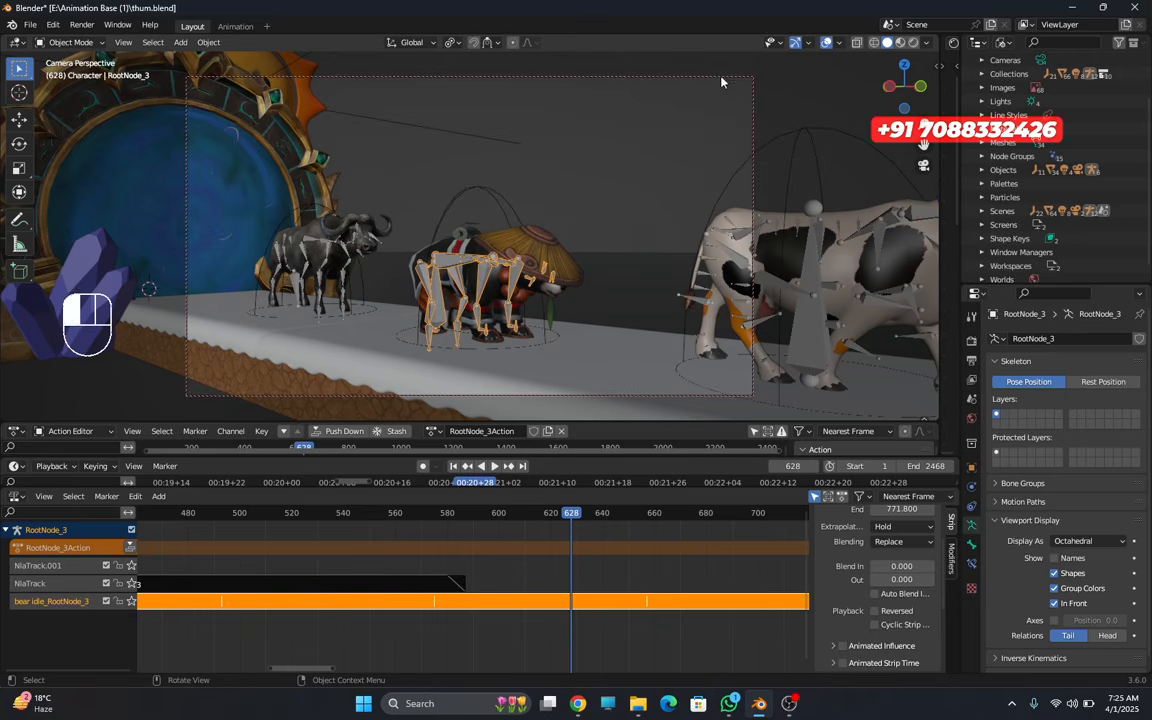
- Select the camera, enlarge the timeline area, and insert a camera keyframe at frame 628
click(648, 72)
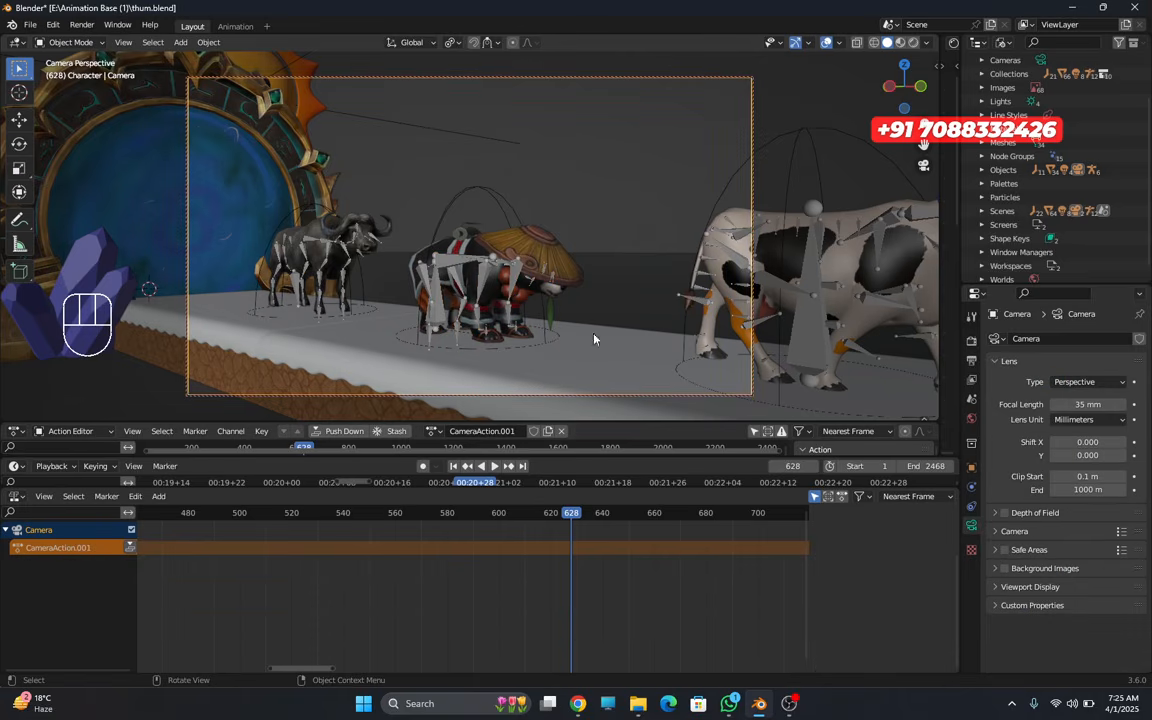
drag(580, 491, 641, 664)
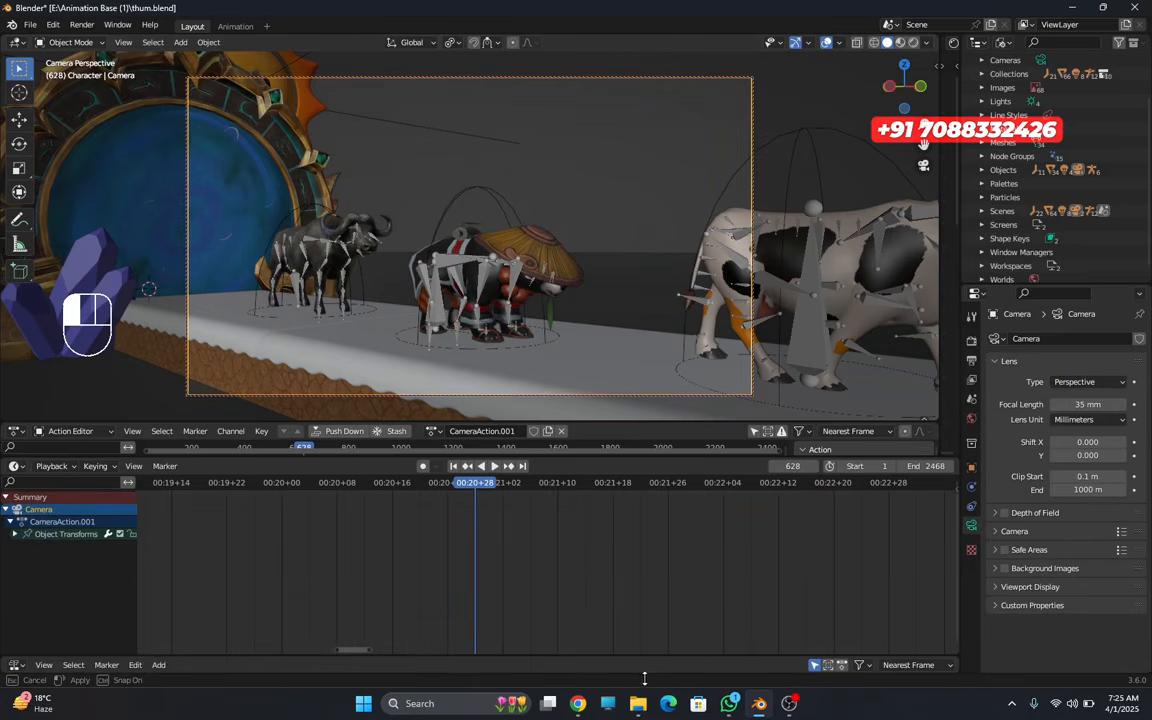
key(i)
- At frame 681, move the camera along global Y until the cow is centred in frame, and keyframe it
scroll(524, 575, down, 2)
scroll(524, 575, down, 6)
middle_drag(568, 558, 421, 512)
drag(409, 486, 523, 482)
key(g)
key(y)
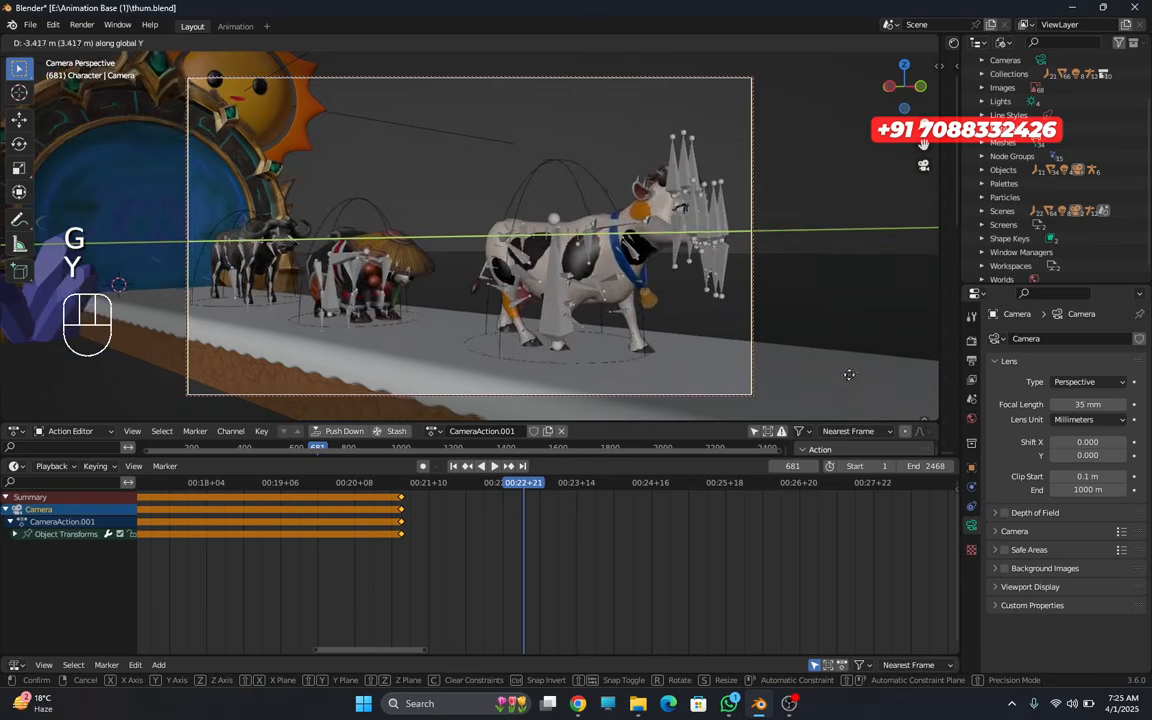
click(487, 375)
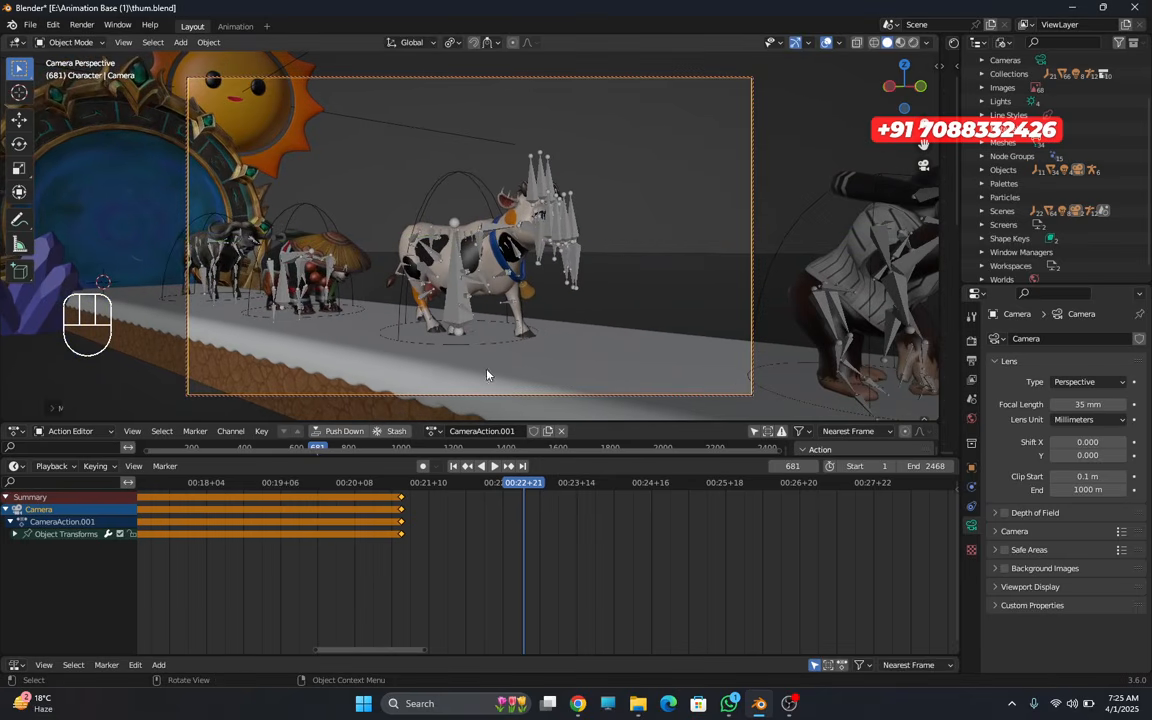
key(i)
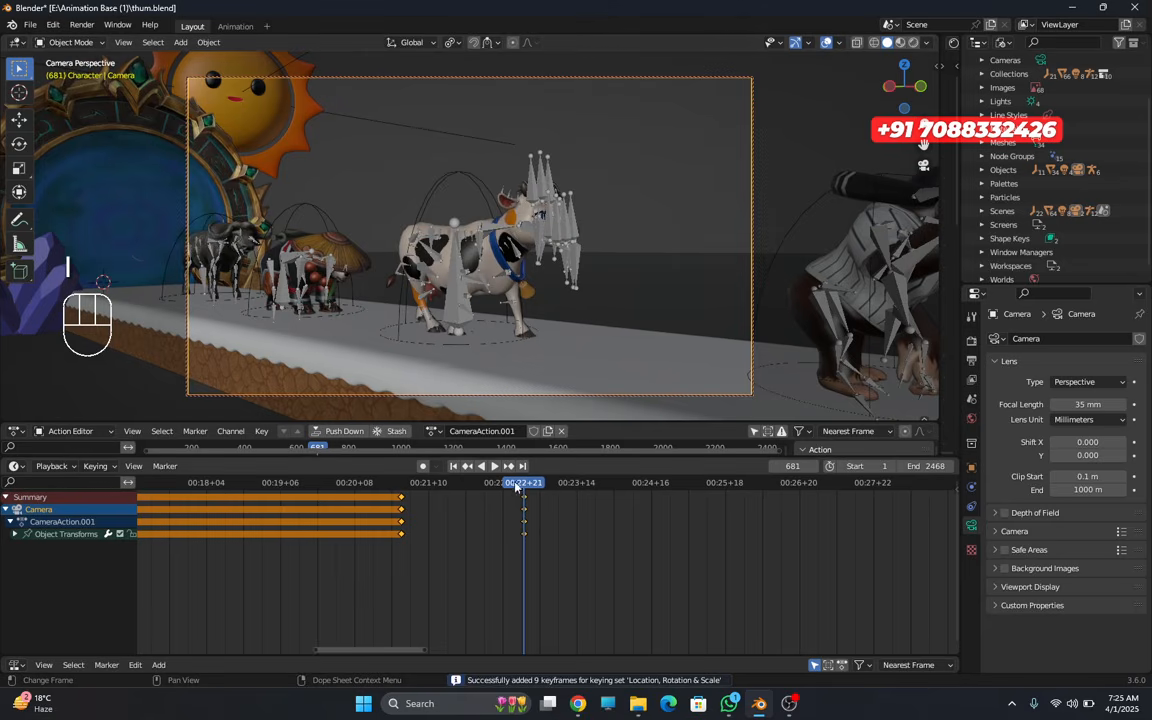
- Play back the new camera move from the bear to the cow
click(481, 466)
key(space)
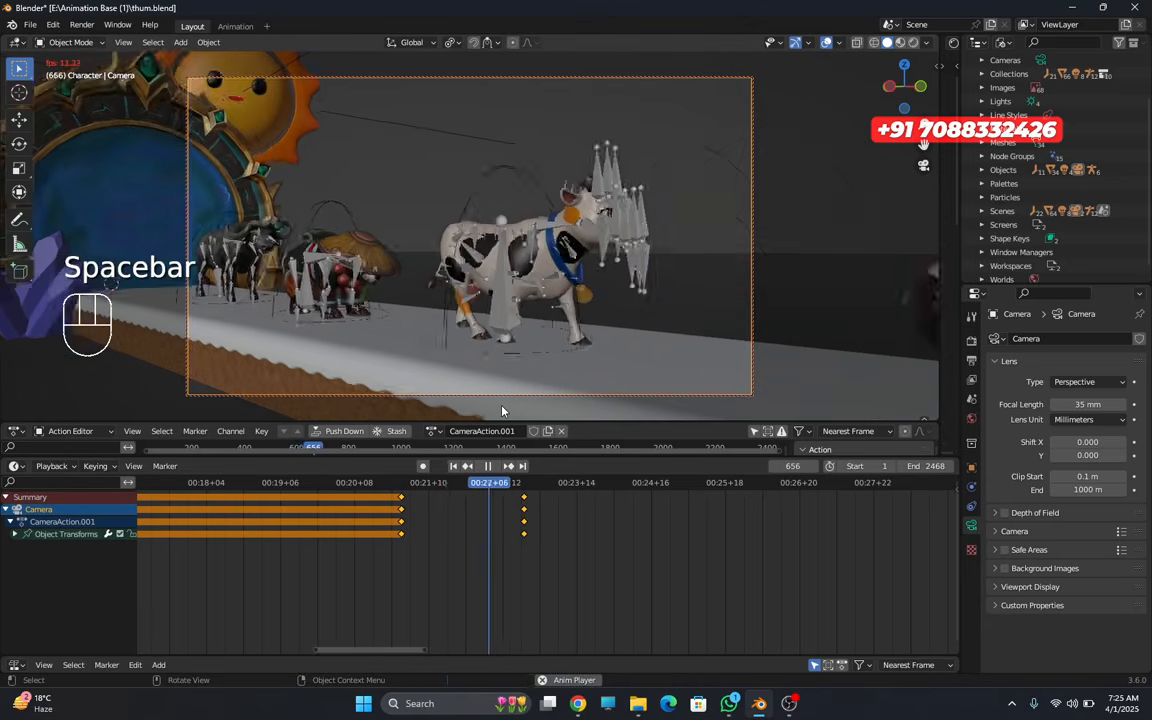
key(space)
key(space)
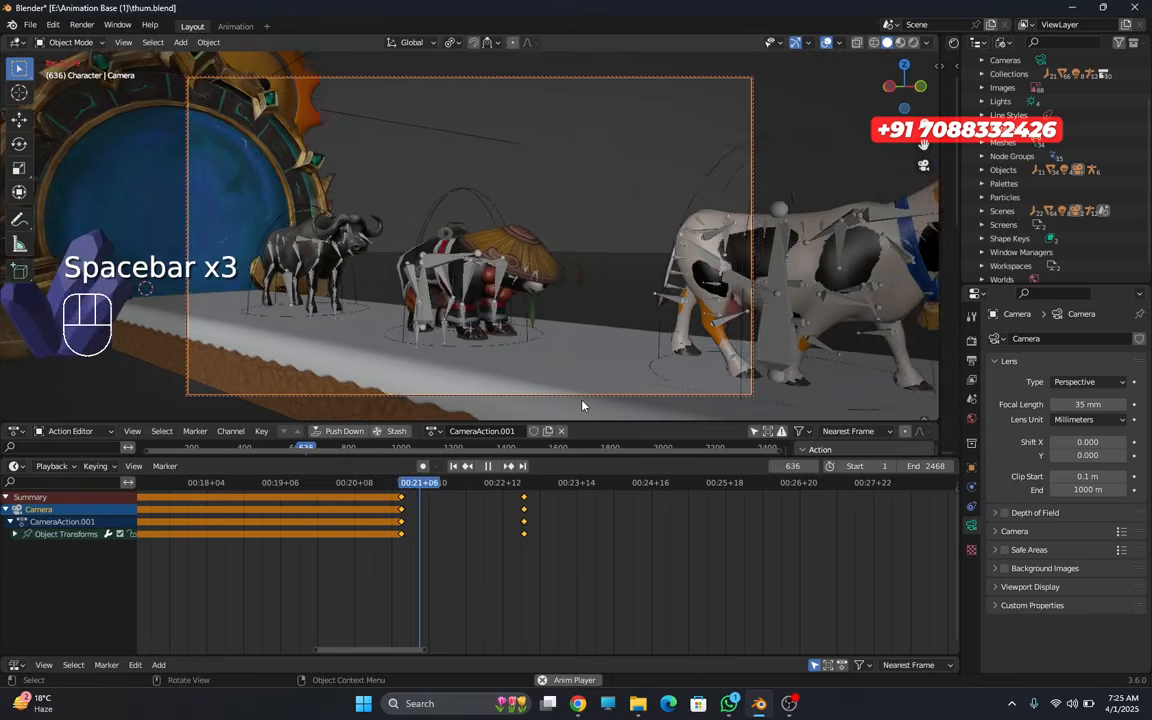
key(space)
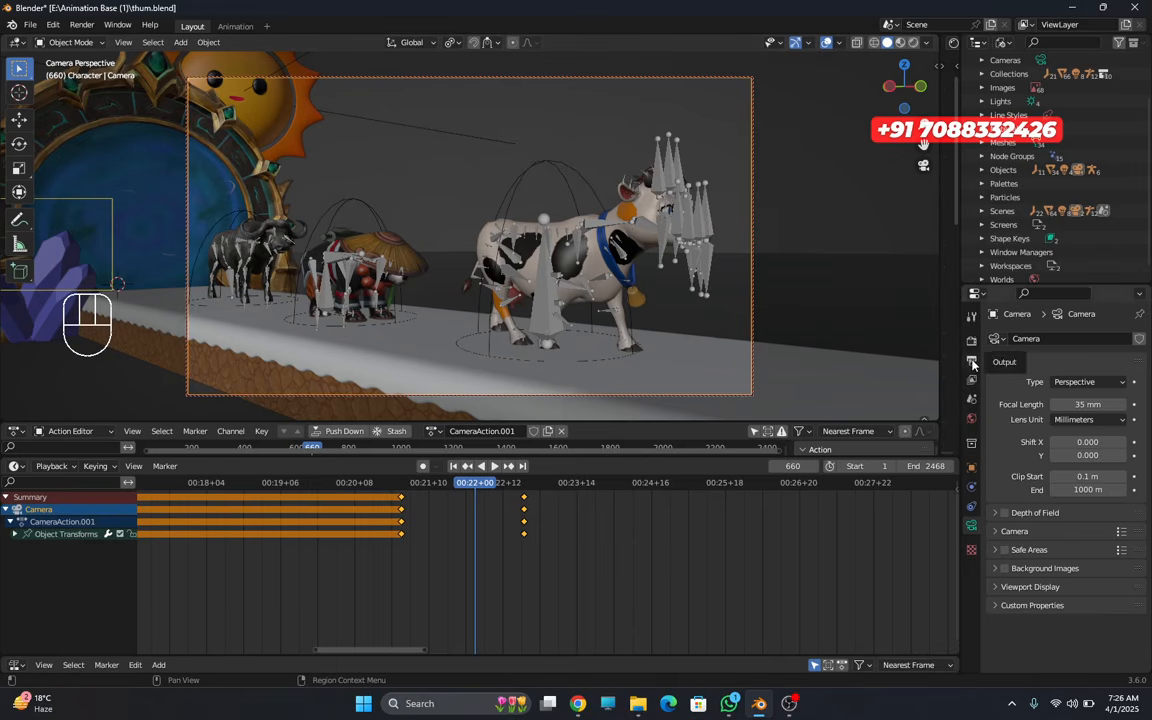
- Check the frame rate in the output properties and replay the camera move from frame 626
click(972, 362)
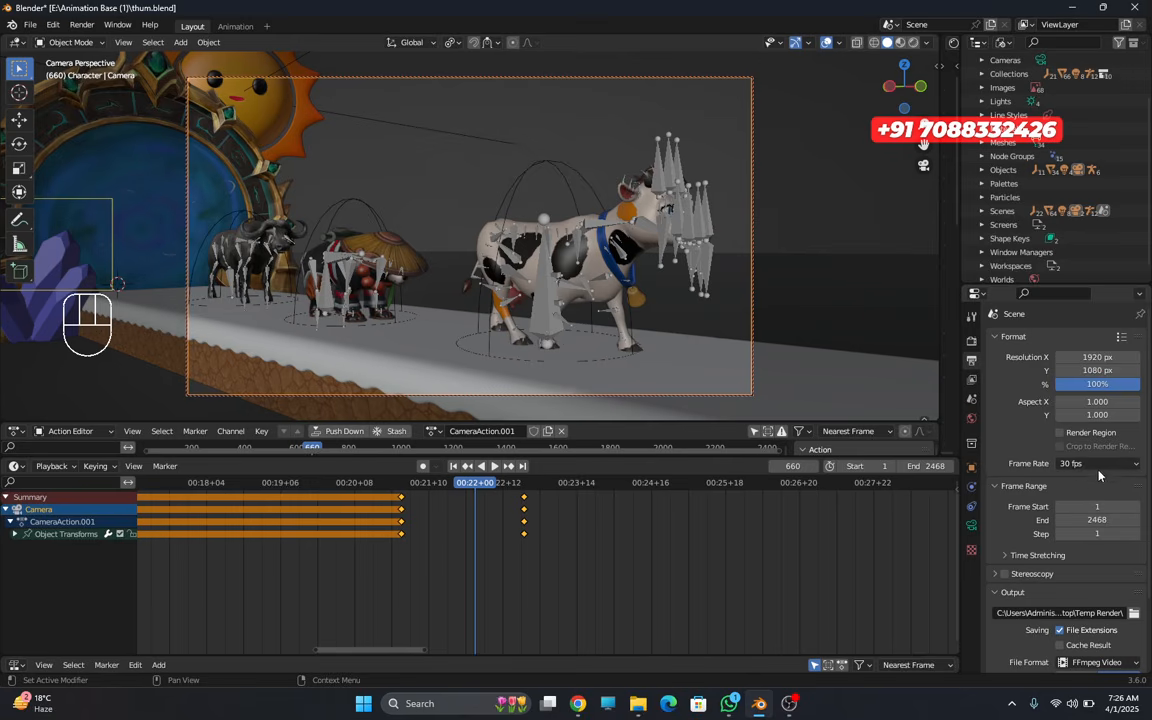
key(space)
drag(476, 484, 397, 485)
key(space)
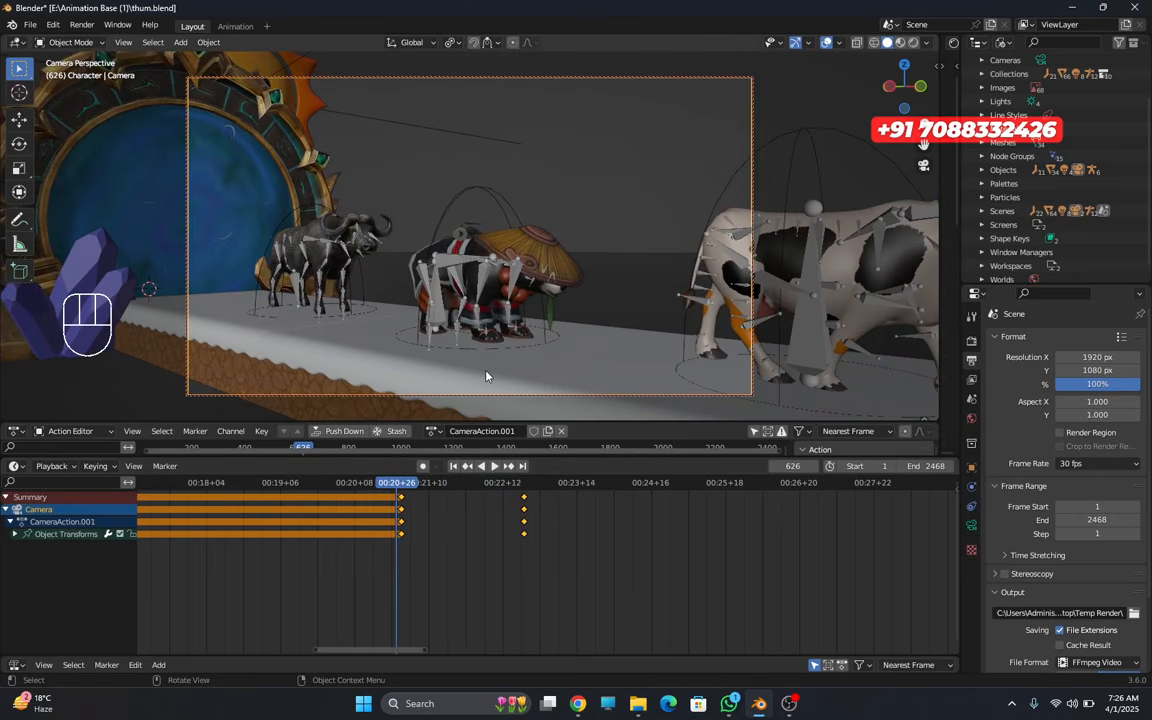
key(space)
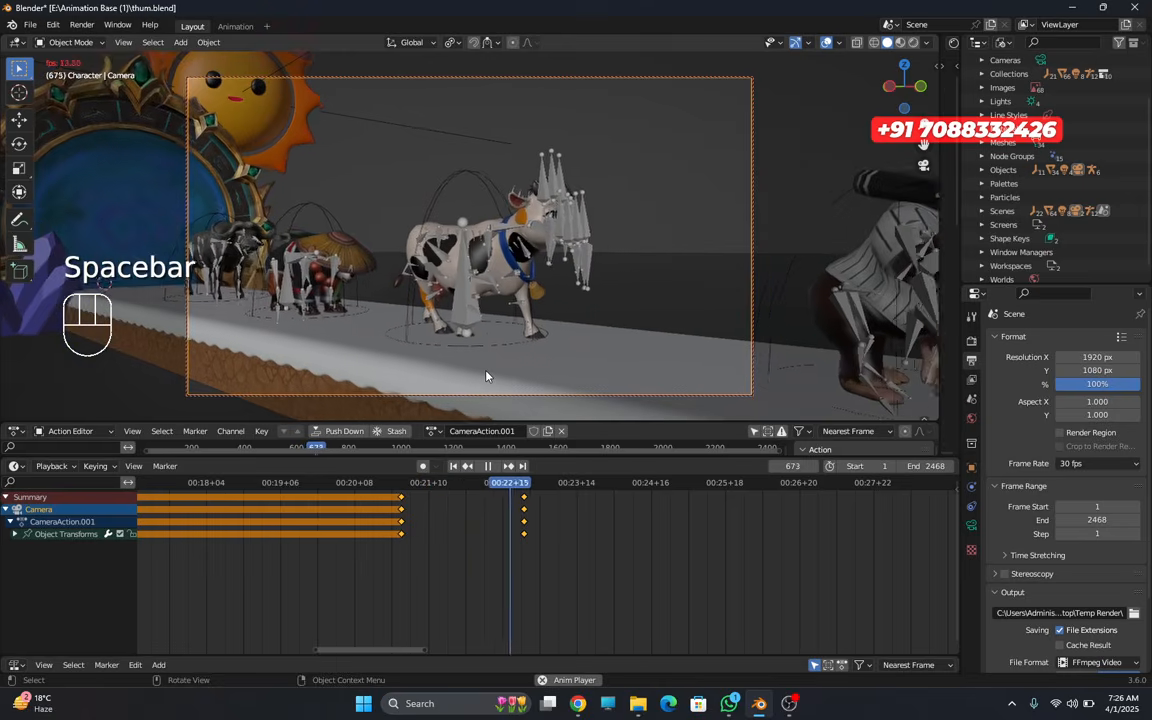
key(space)
- Shift the camera's last keyframe column earlier to about frame 658 to speed up the move
drag(503, 486, 454, 490)
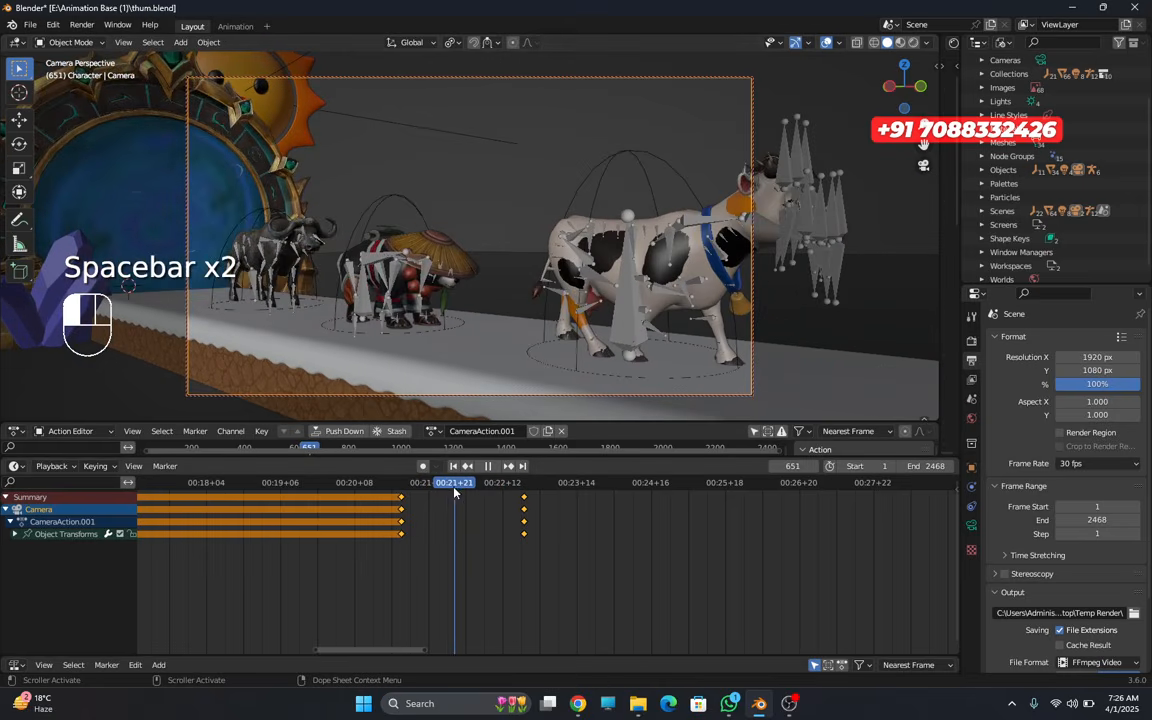
drag(546, 545, 499, 497)
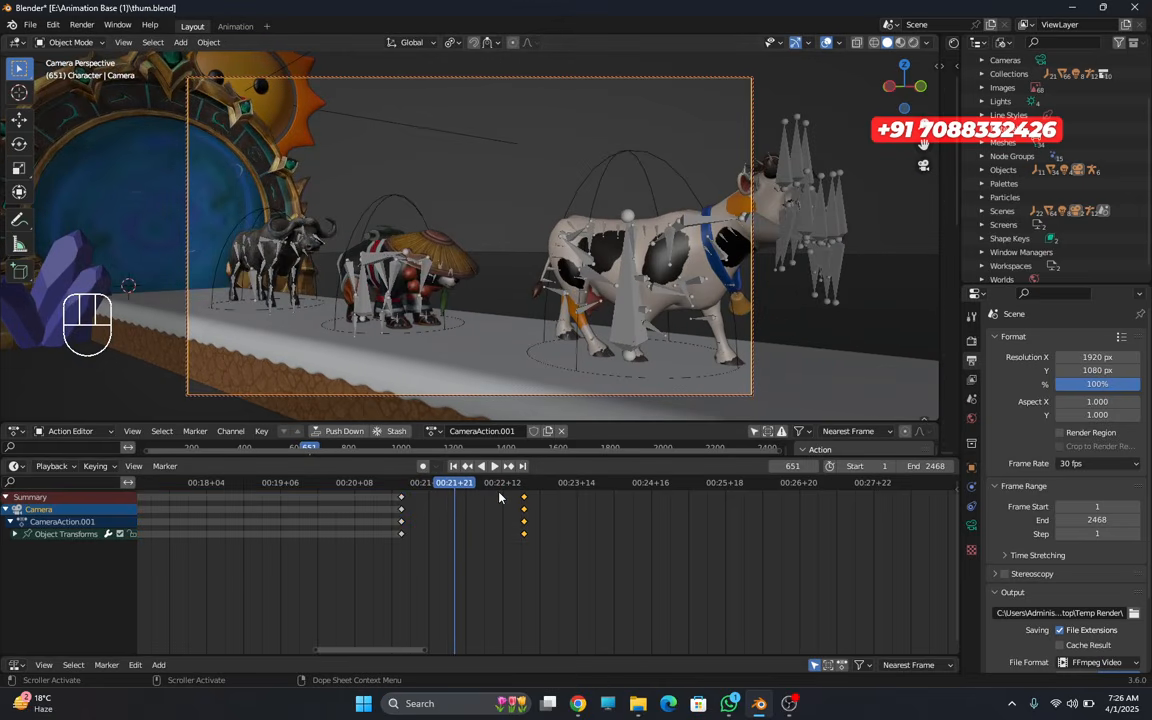
key(g)
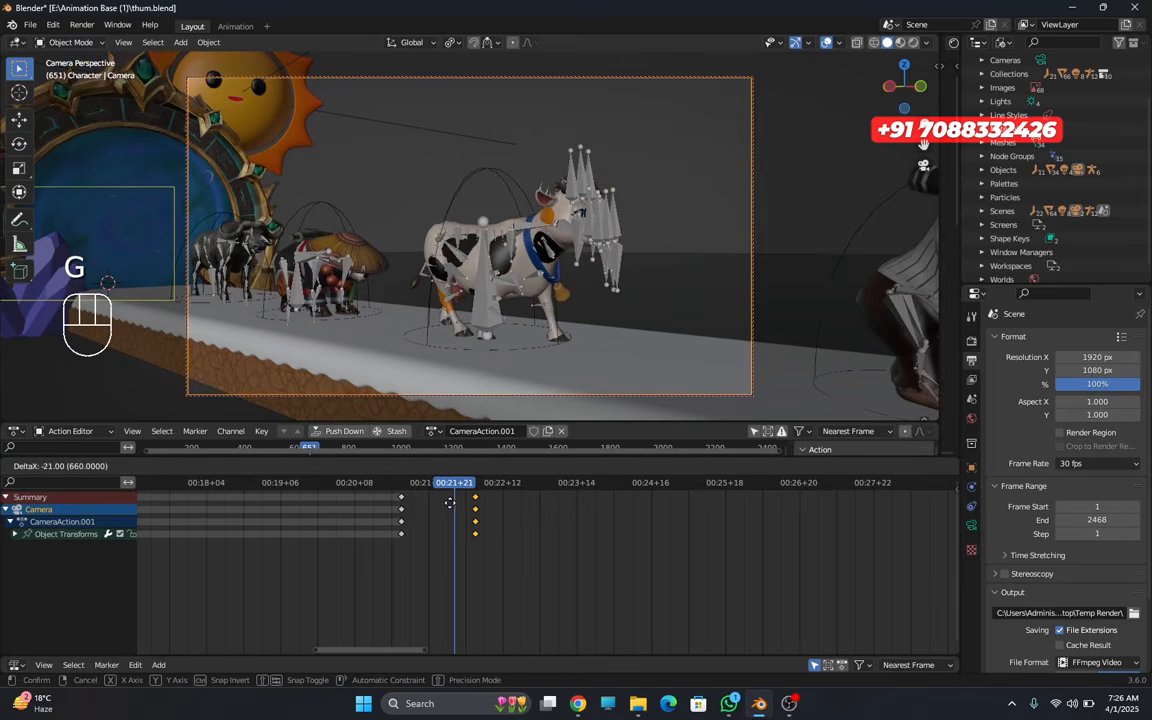
click(446, 503)
- Play back the shortened camera move from frame 617
click(376, 485)
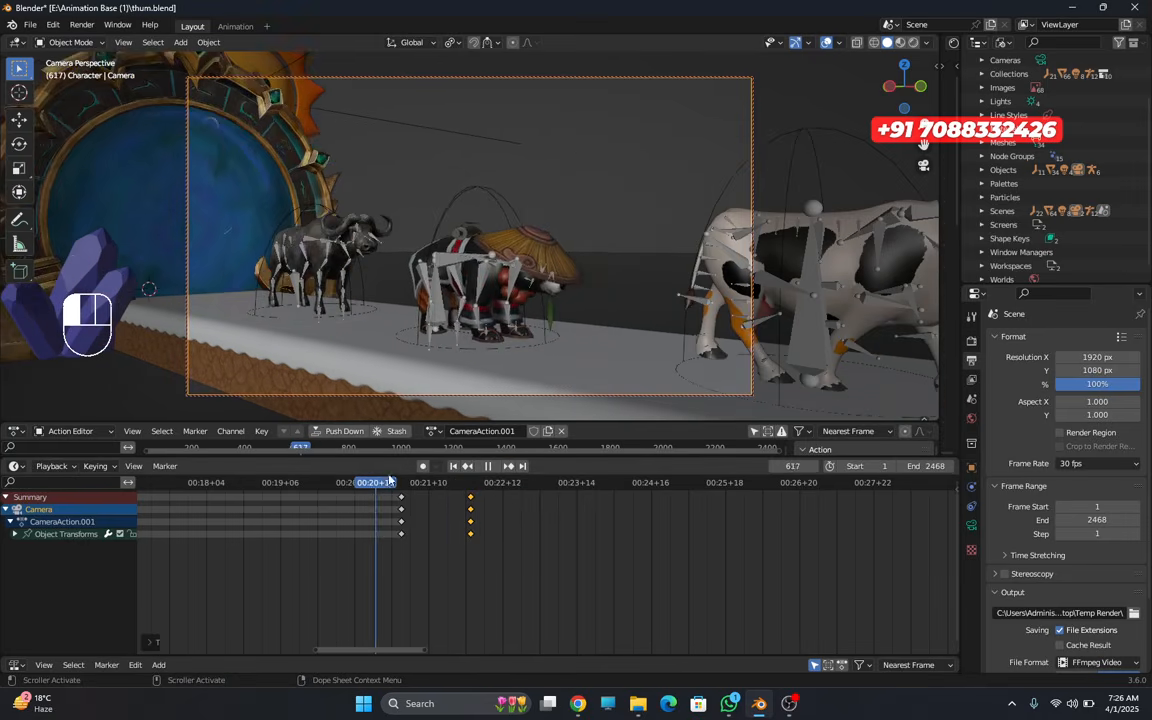
key(space)
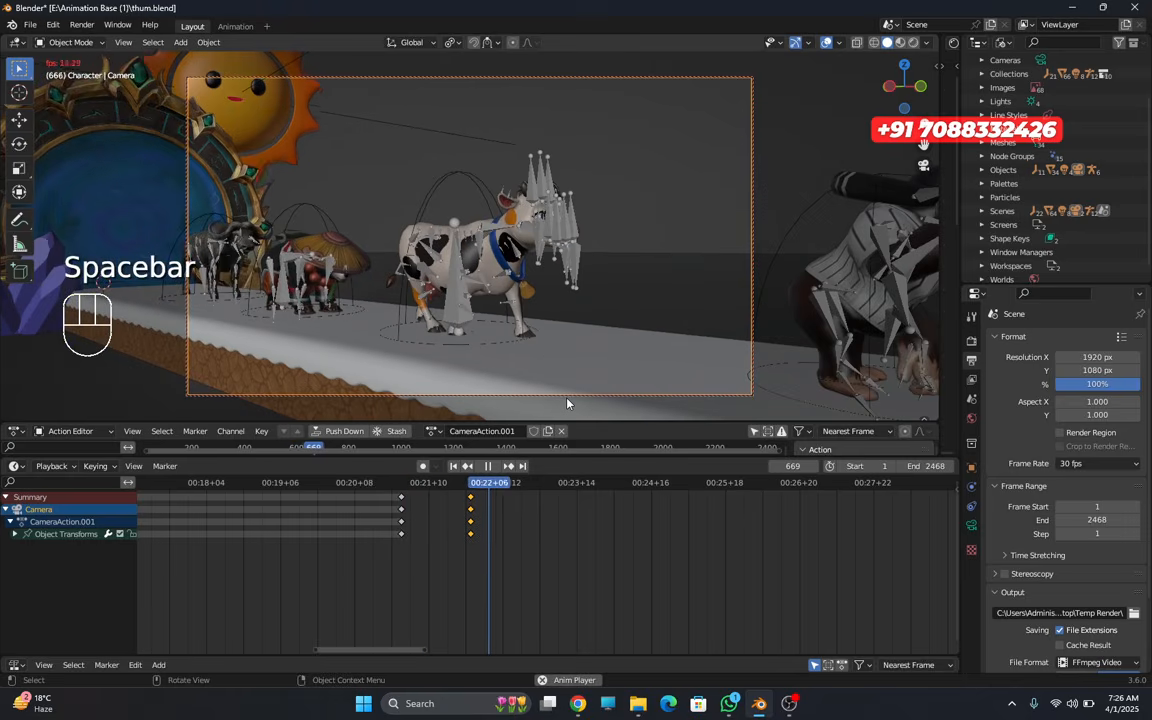
key(space)
key(space)
key(space)
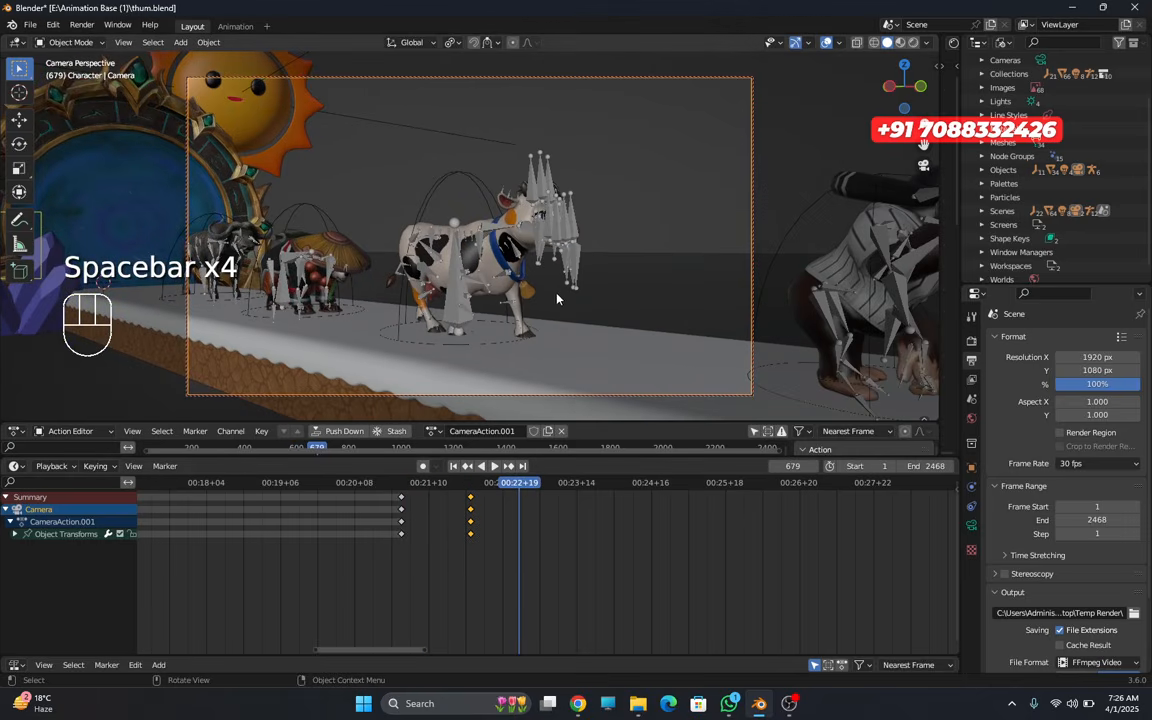
- Select the cow's armature, enlarge its NLA area, and set the CowV2|Idle 1 strip's repeat to 8.300
click(507, 195)
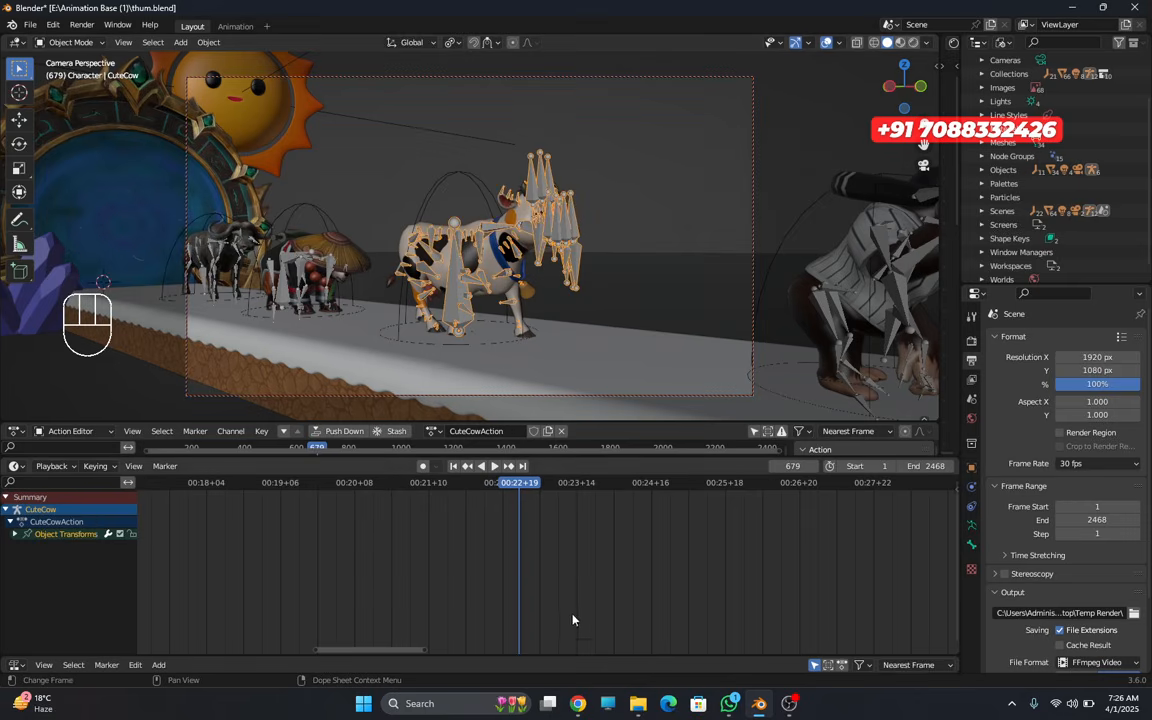
drag(566, 655, 594, 476)
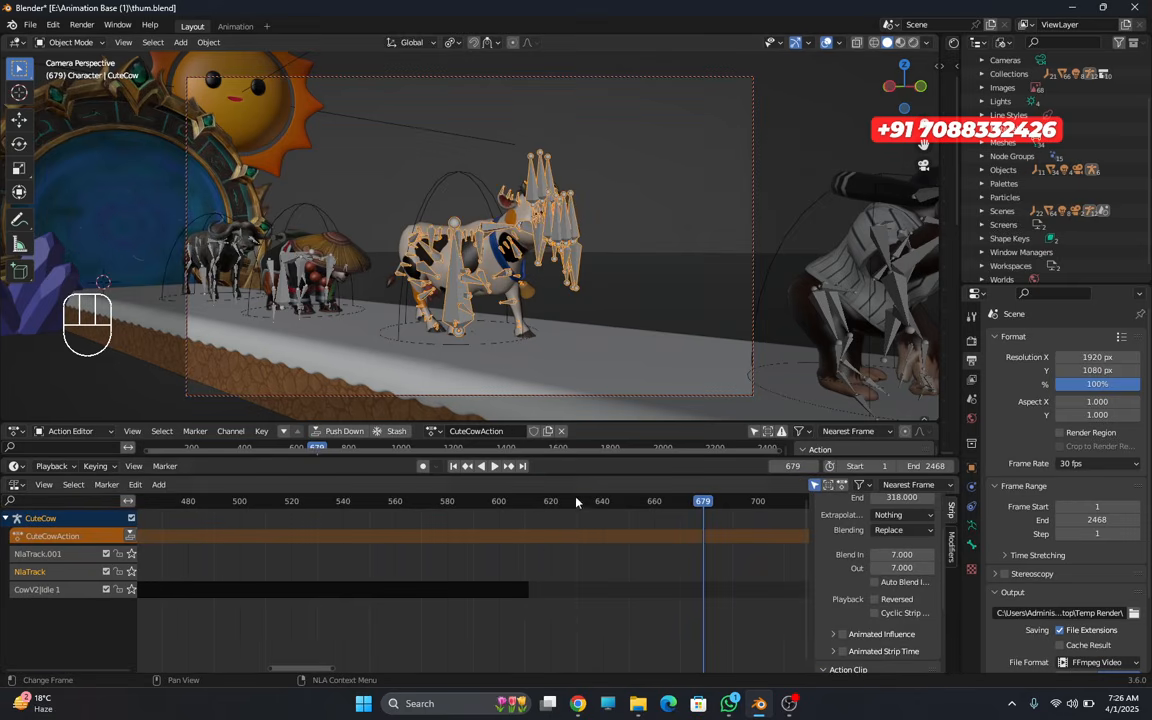
scroll(540, 605, down, 3)
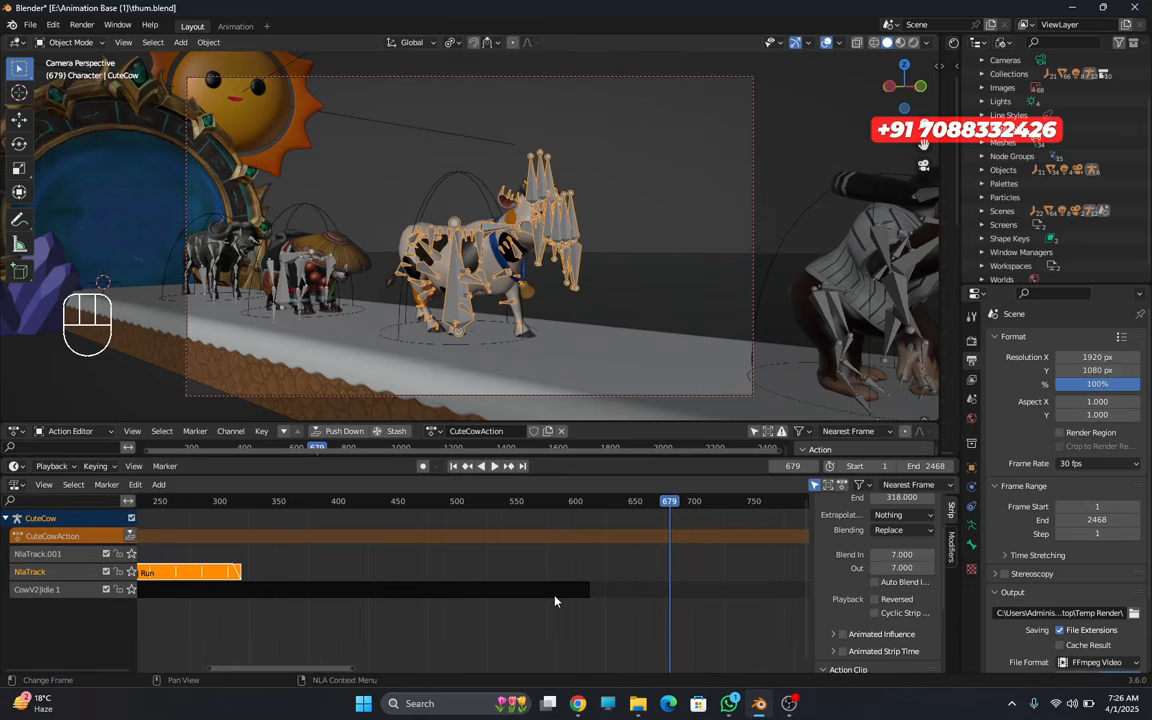
click(555, 592)
scroll(880, 600, down, 5)
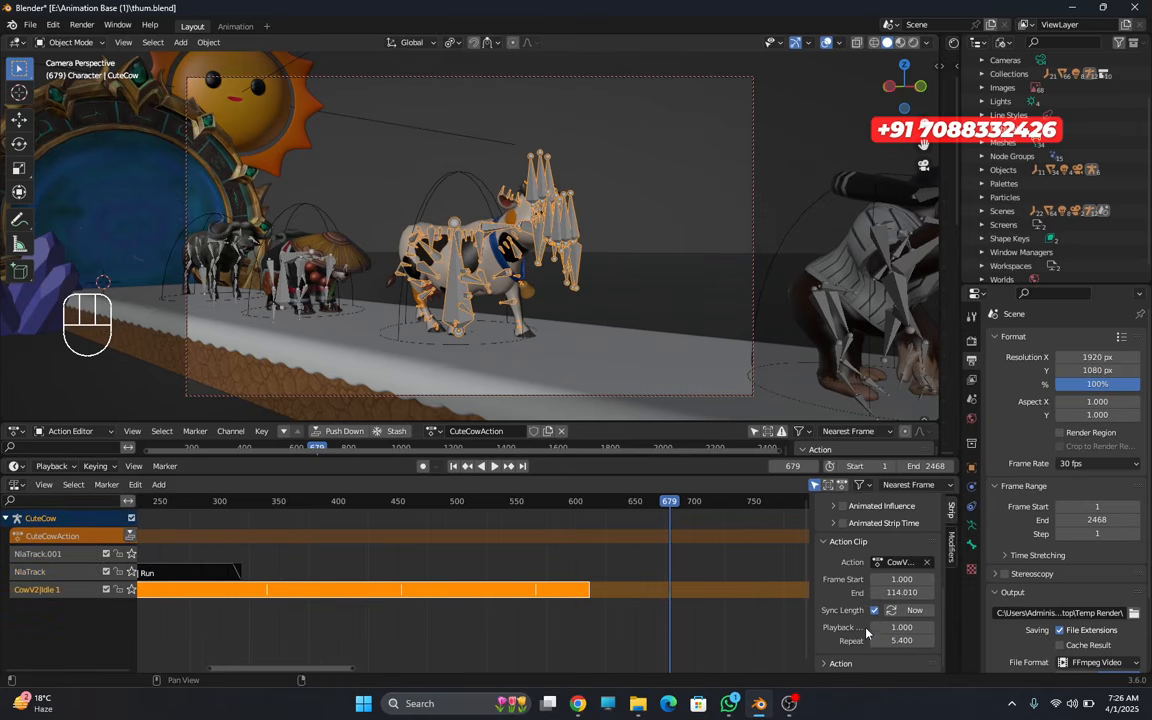
drag(901, 640, 955, 640)
- At frame 675, add the CuteCow | Moo action strip to the cow's NlaTrack
mouse_move(671, 513)
mouse_down()
mouse_move(625, 513)
mouse_move(664, 513)
mouse_up()
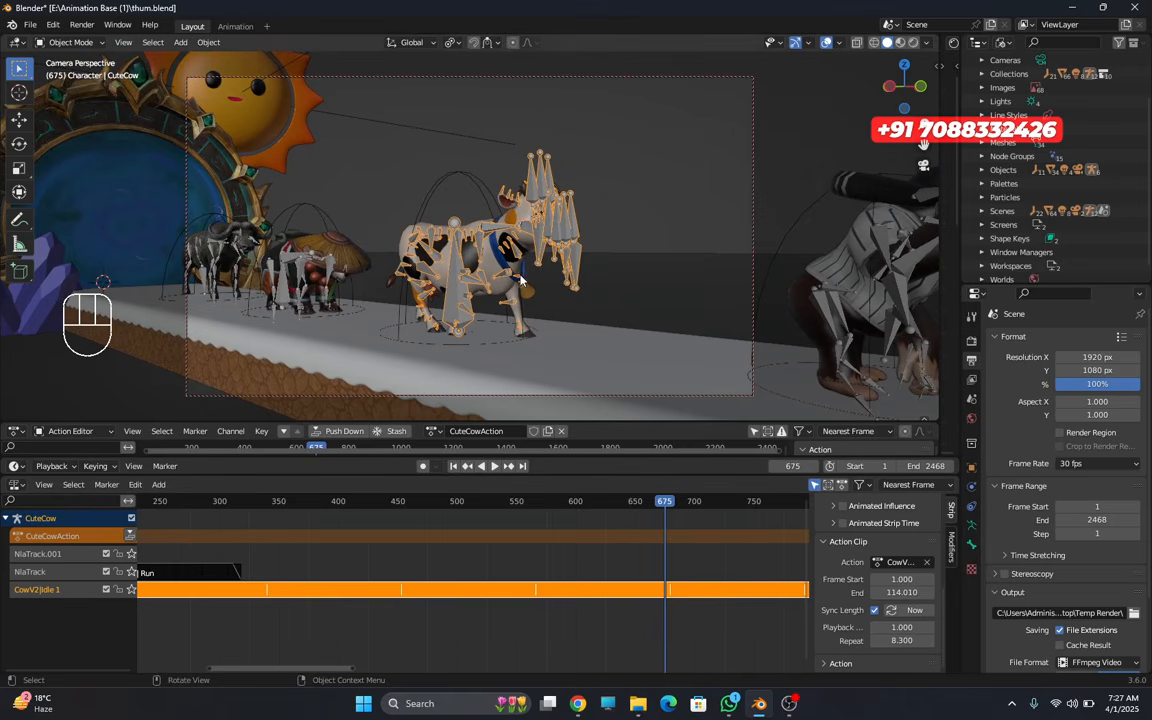
click(30, 571)
key(n)
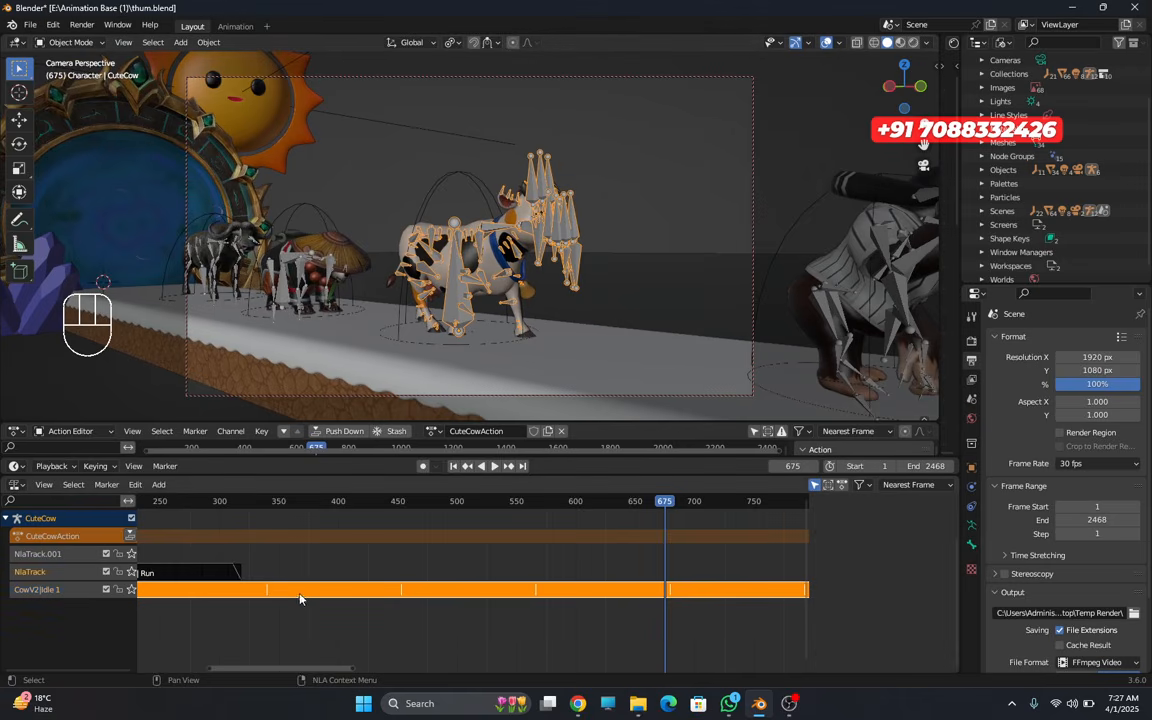
key(shift+a)
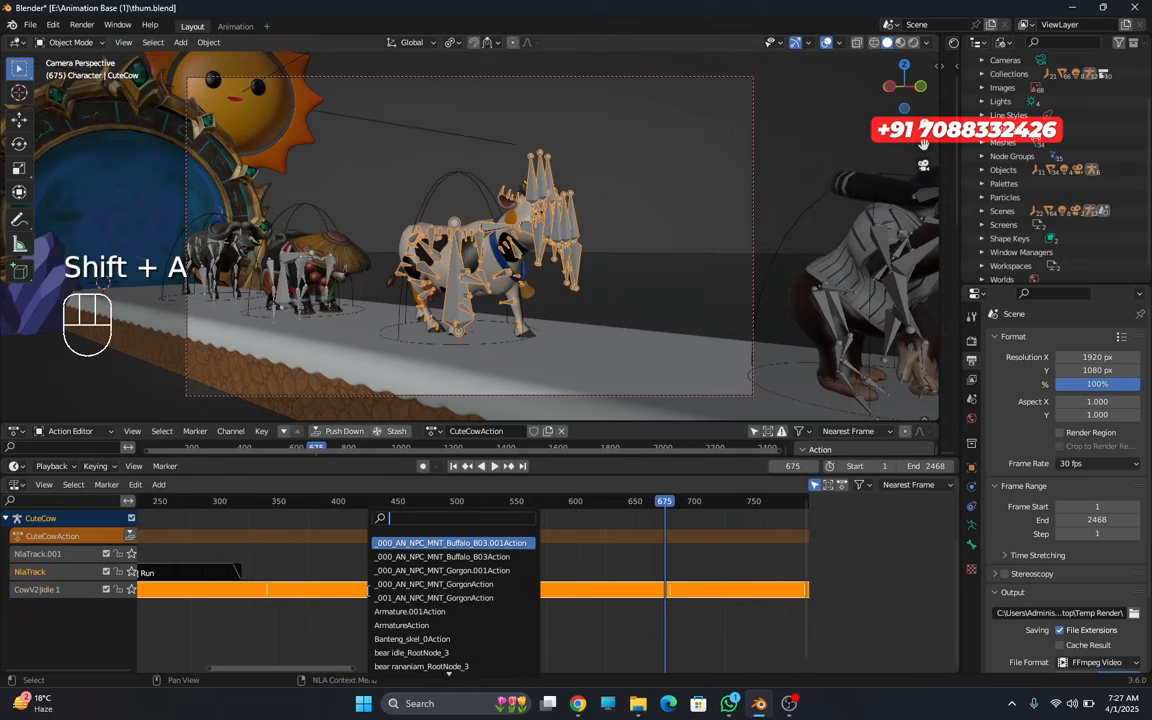
text(cow)
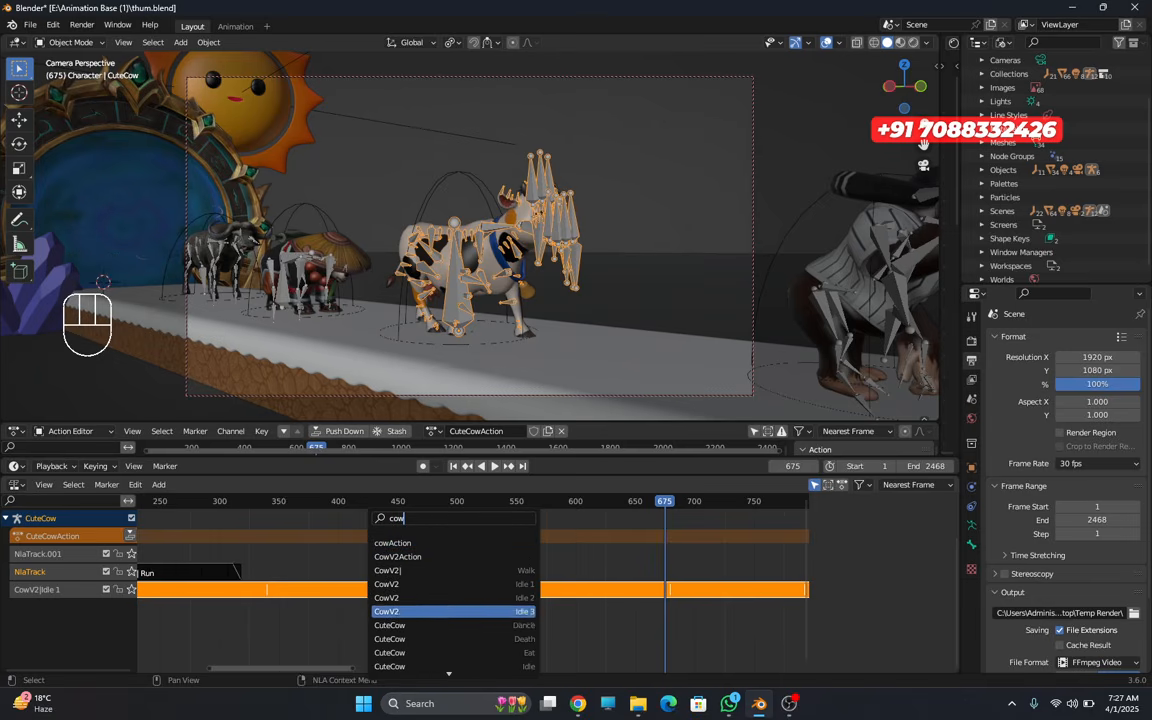
mouse_move(469, 673)
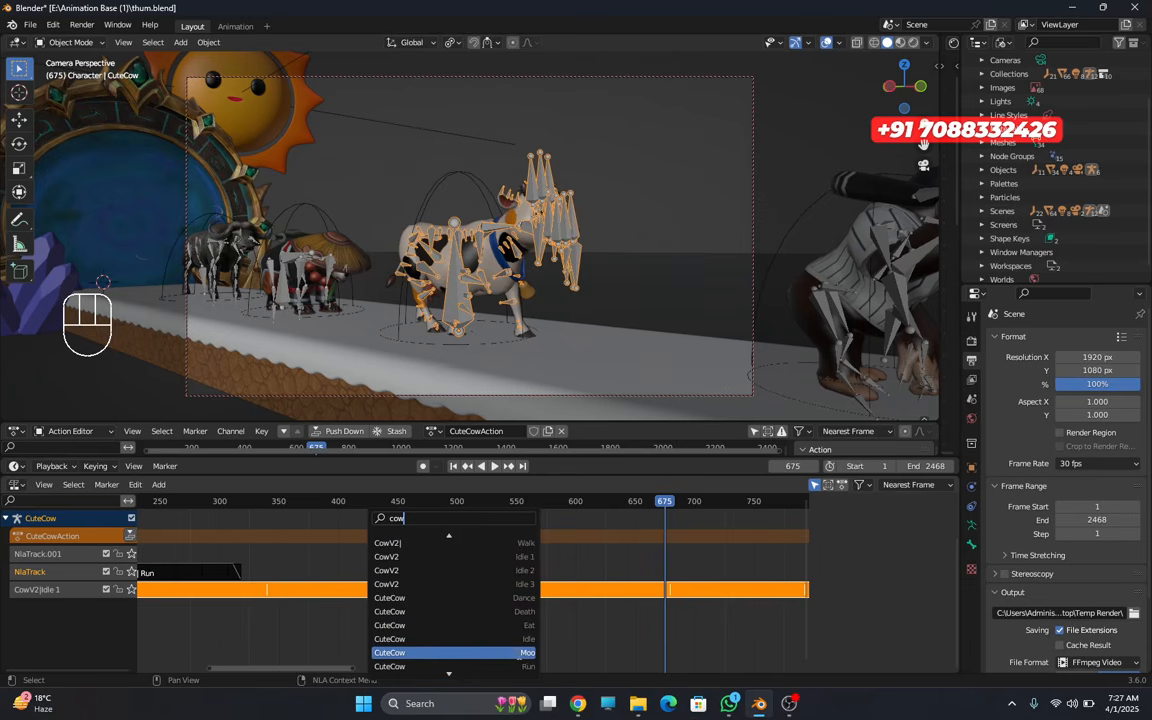
click(512, 652)
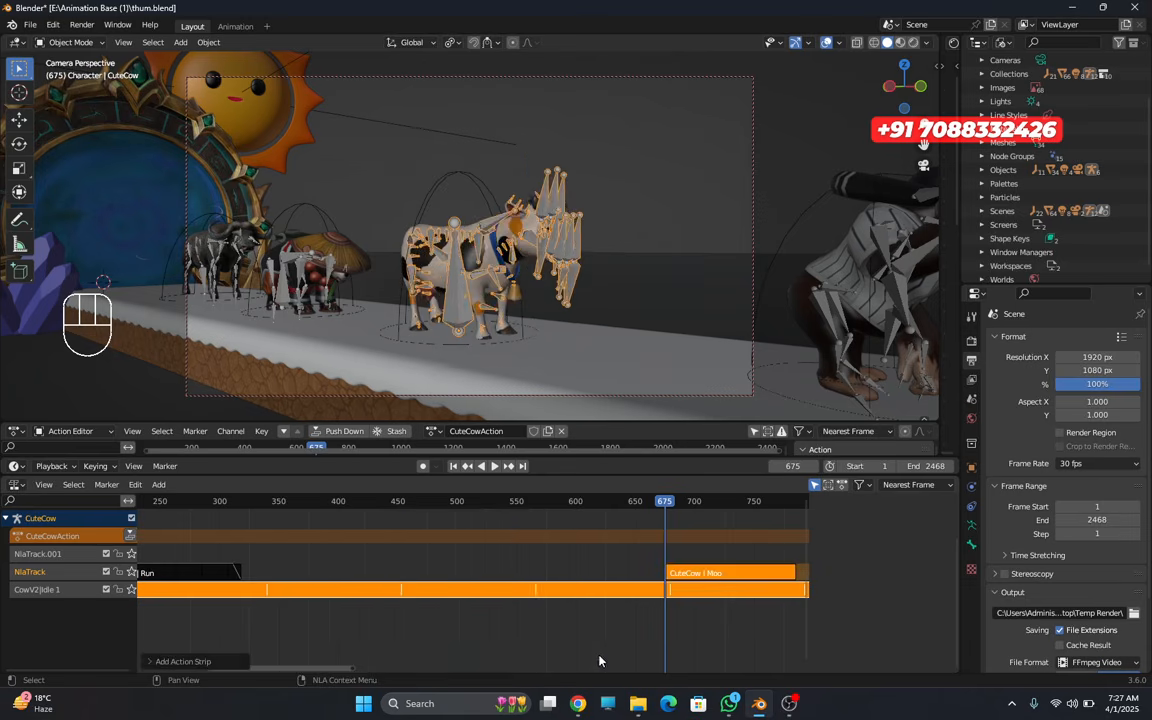
- Set the Moo strip's extrapolation to Nothing and its blend in to 7, and give it a blend out
ctrl+scroll(526, 591, down, 4)
key(n)
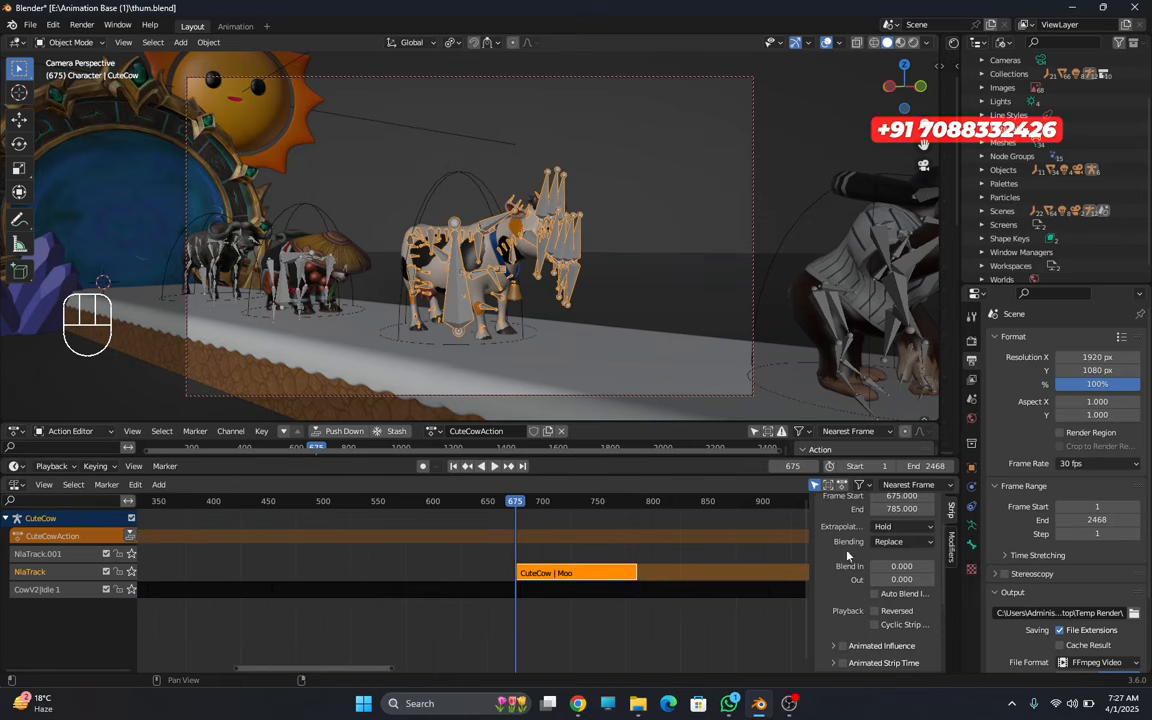
click(903, 526)
click(895, 555)
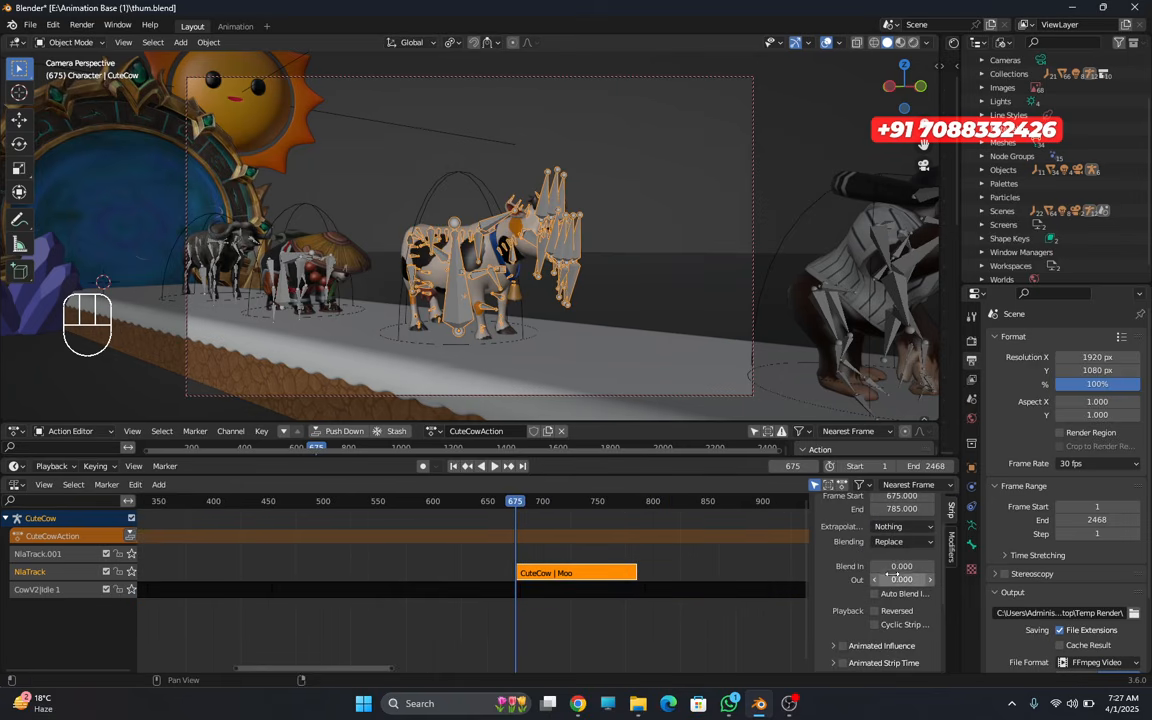
click(903, 566)
text(7)
key(Return)
drag(908, 567, 902, 581)
scroll(820, 620, down, 4)
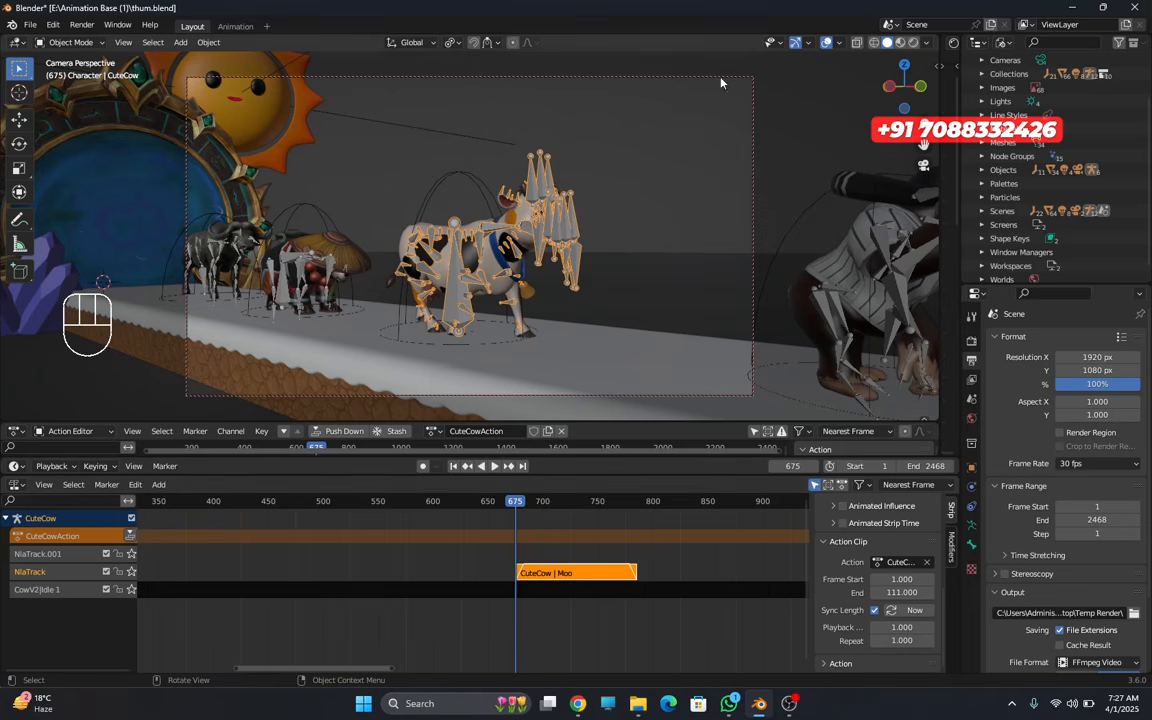
- Hide the viewport overlays and play back the cow's Moo action from frame 675
key(shift+alt+z)
key(space)
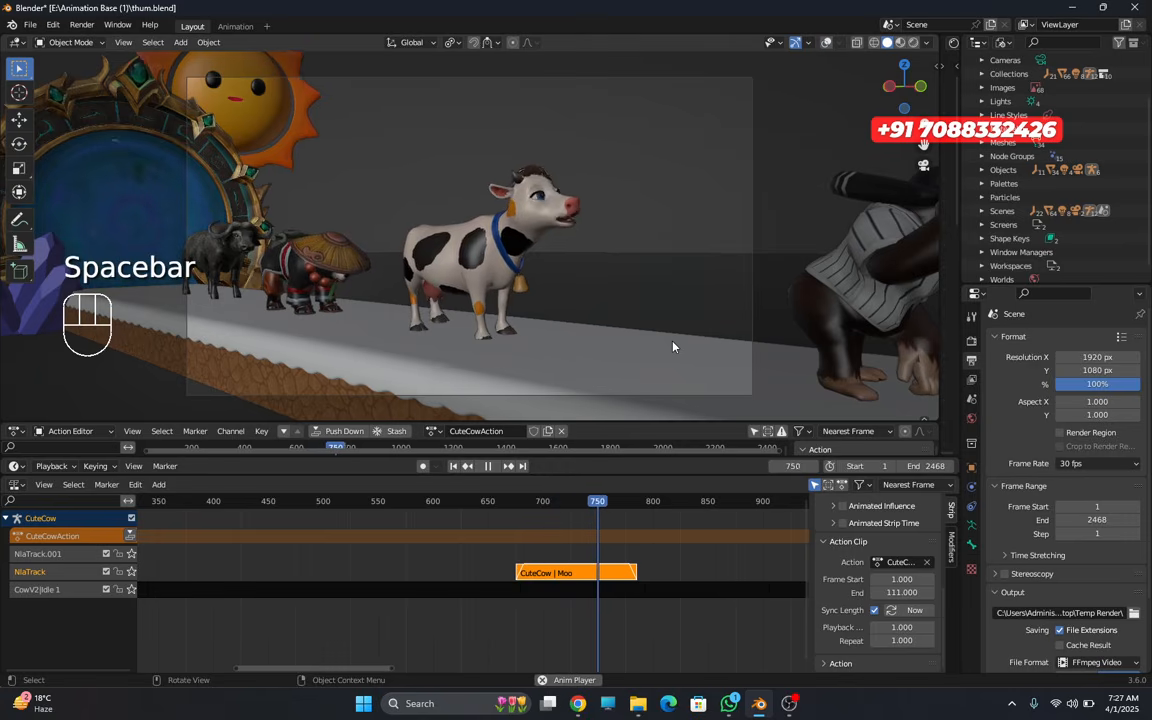
key(space)
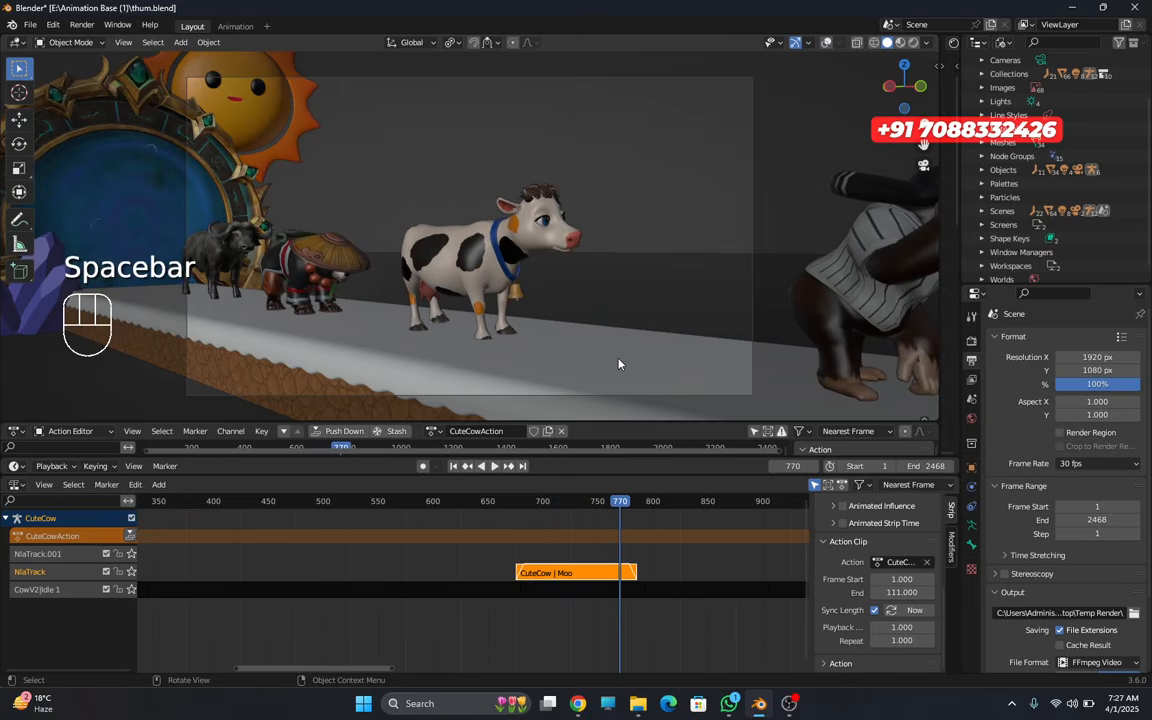
- Set the Moo strip's repeat to 2 and play back the animation from just before the strip
middle_drag(567, 573, 476, 560)
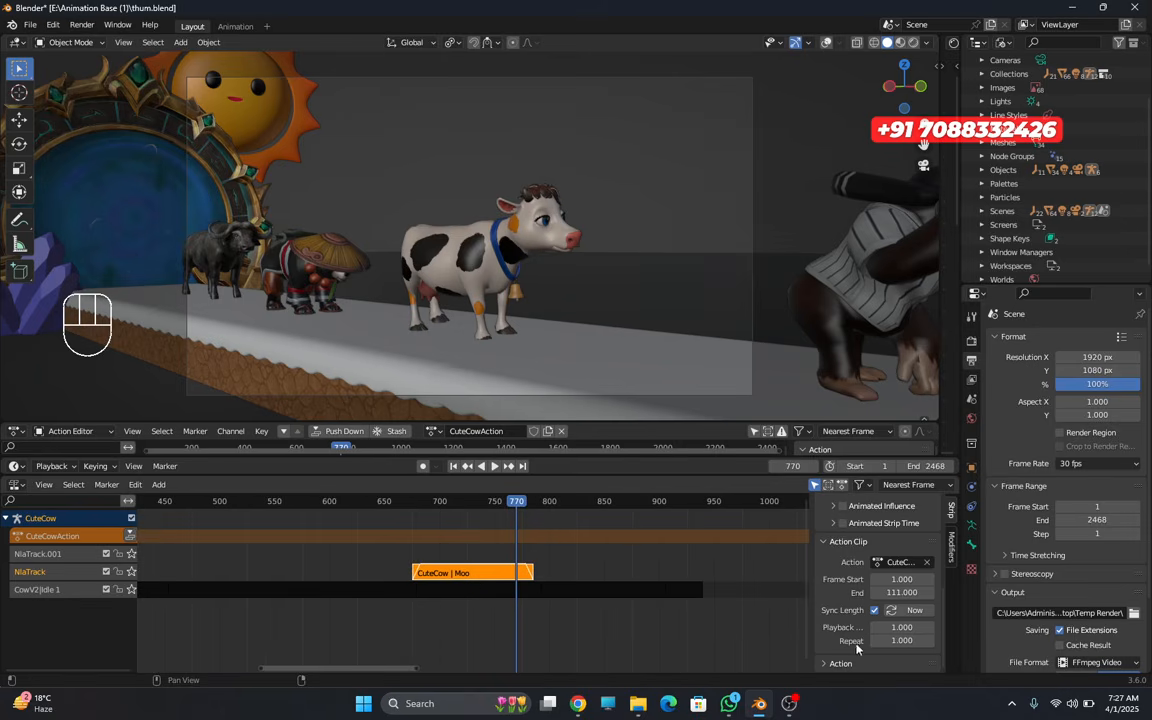
click(904, 641)
text(2)
key(Return)
drag(421, 501, 408, 502)
key(space)
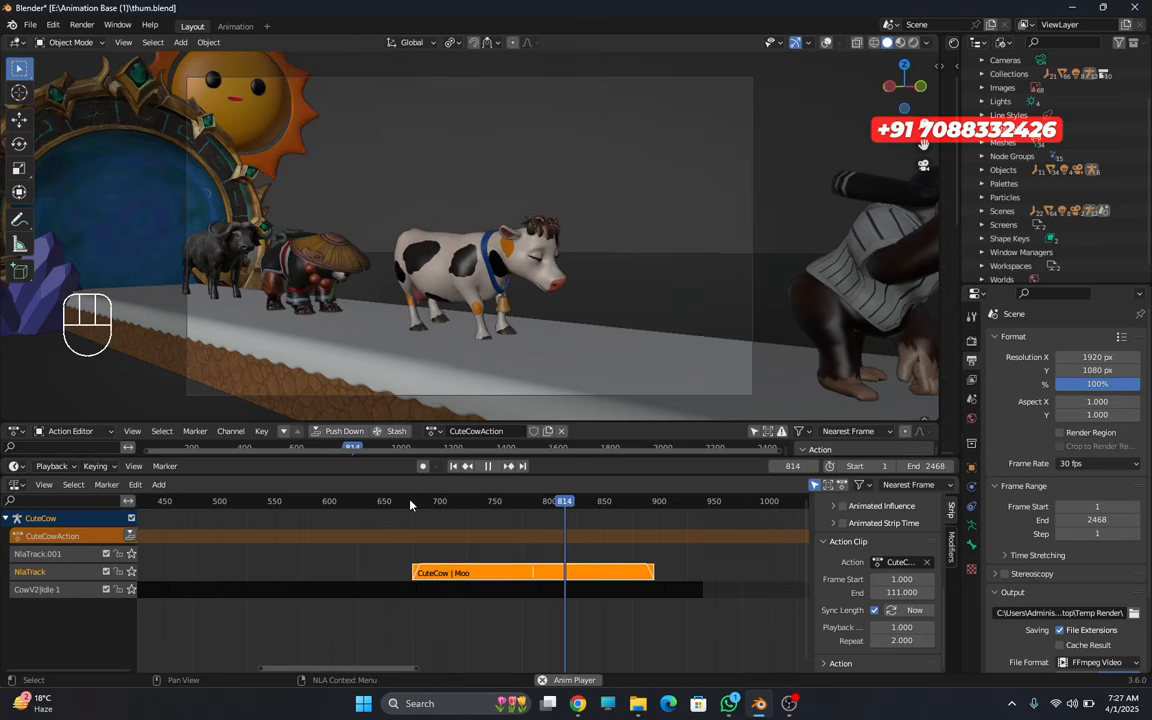
key(space)
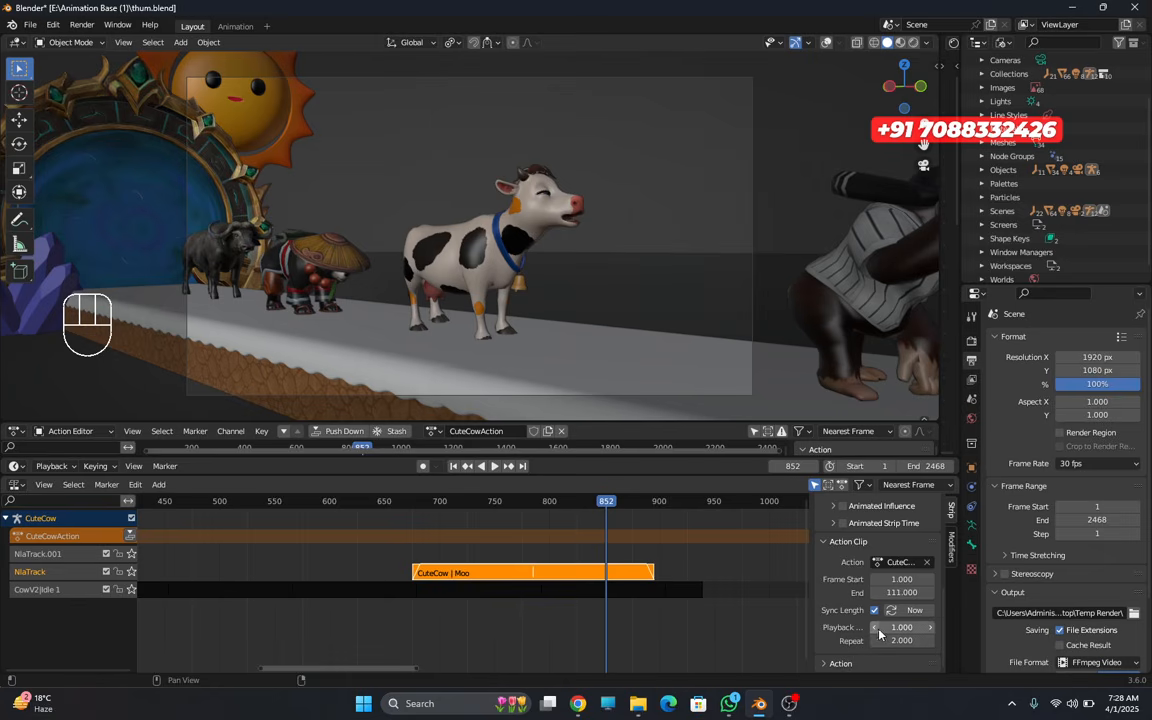
- Reduce the Moo strip's playback scale to 0.700 and preview the faster motion from the strip's start
drag(878, 626, 864, 633)
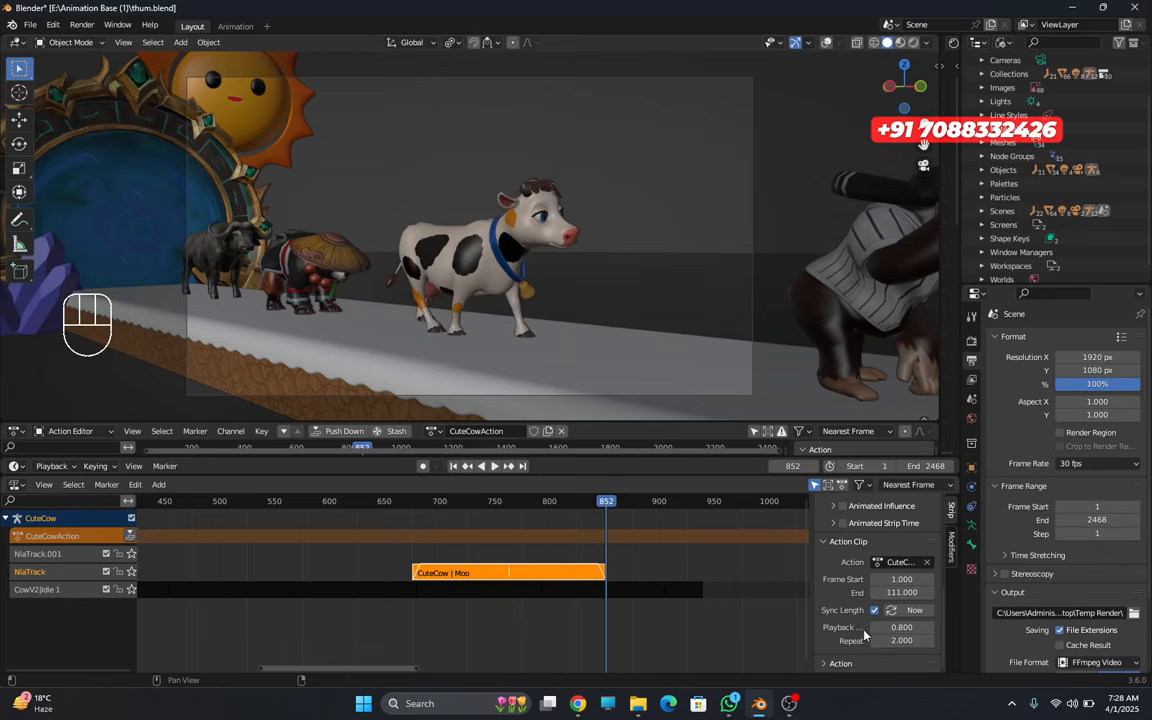
click(874, 628)
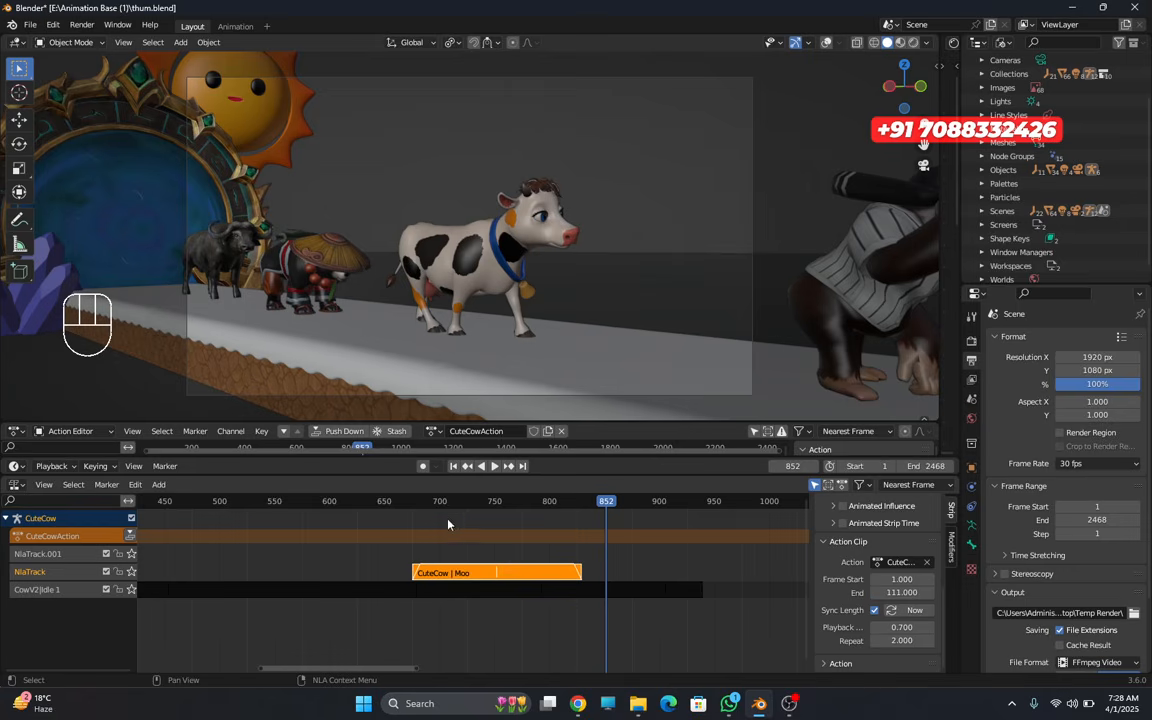
click(406, 501)
key(space)
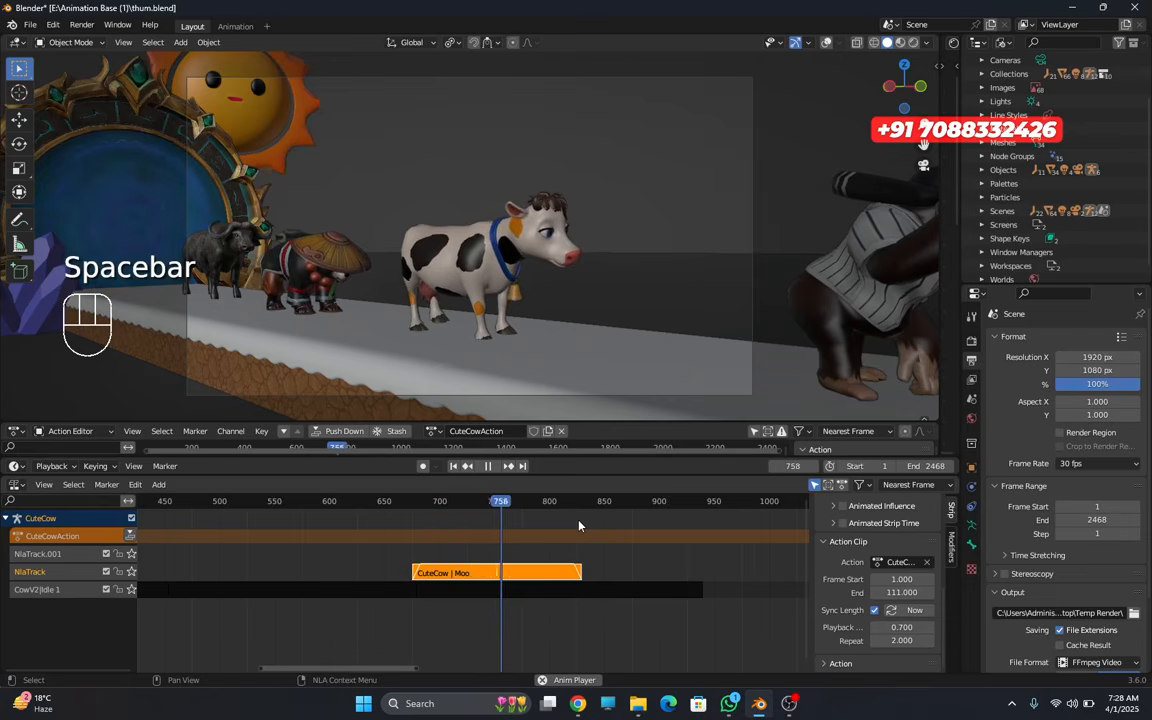
key(space)
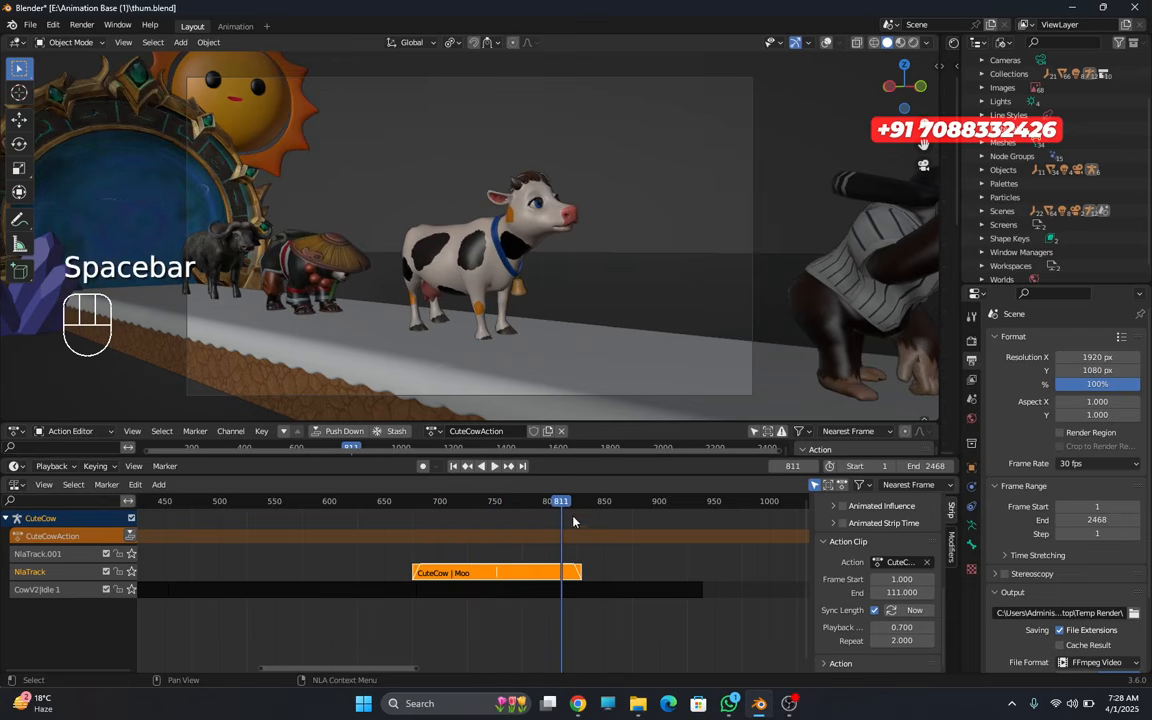
drag(560, 503, 415, 515)
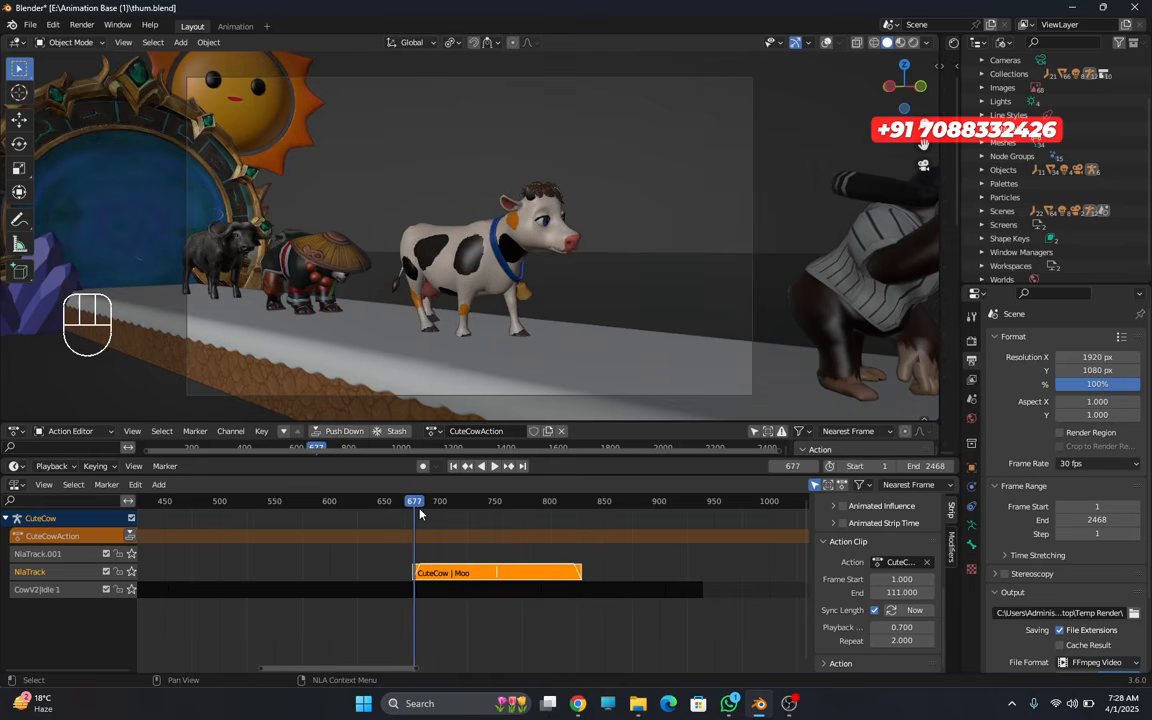
key(space)
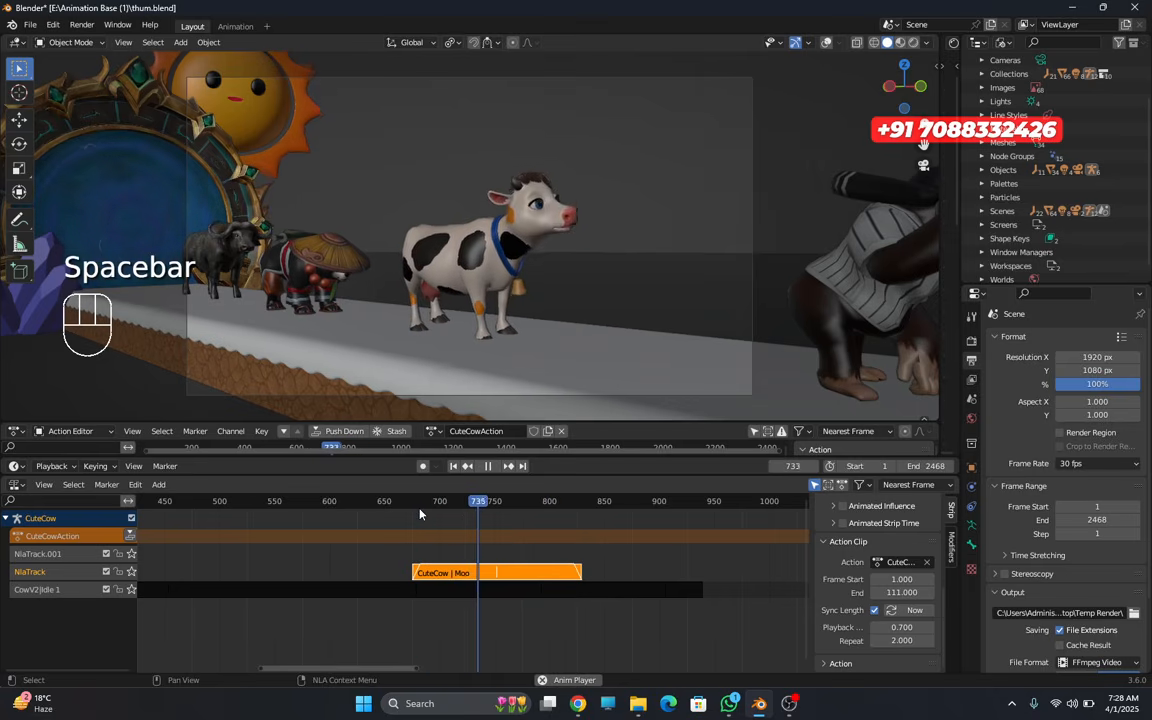
key(space)
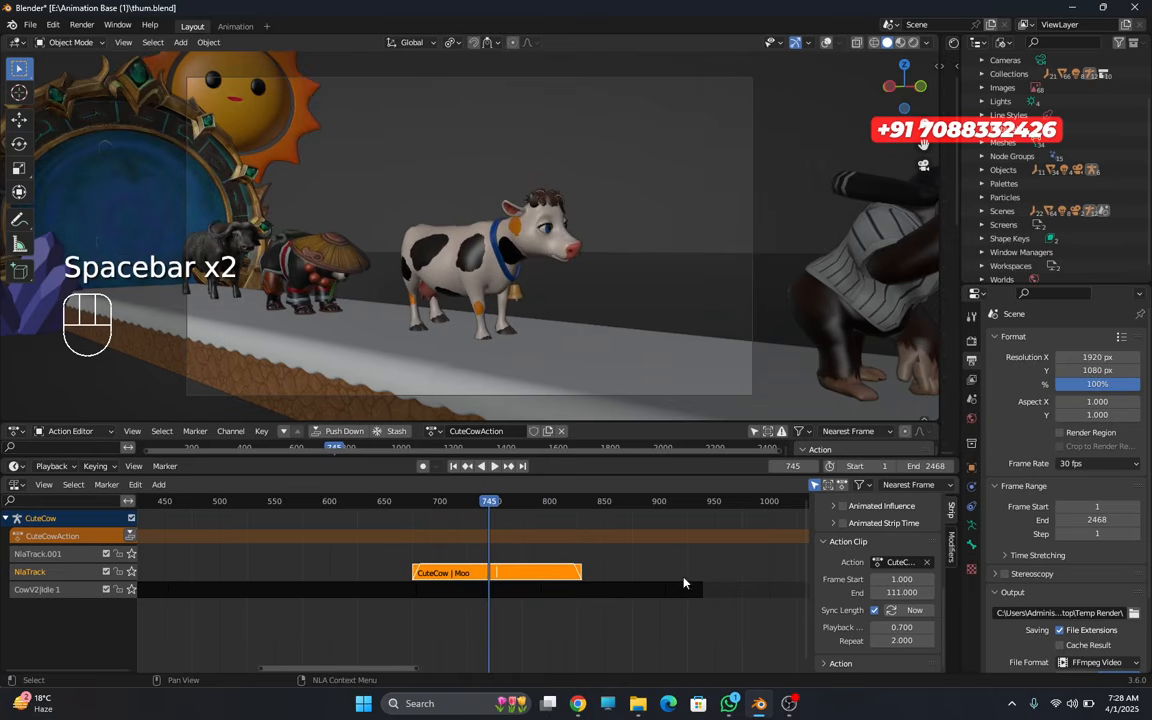
- Set the Moo strip's playback scale to 0.400 and play back from frame 671 past the strip's end
click(875, 627)
click(875, 627)
click(875, 627)
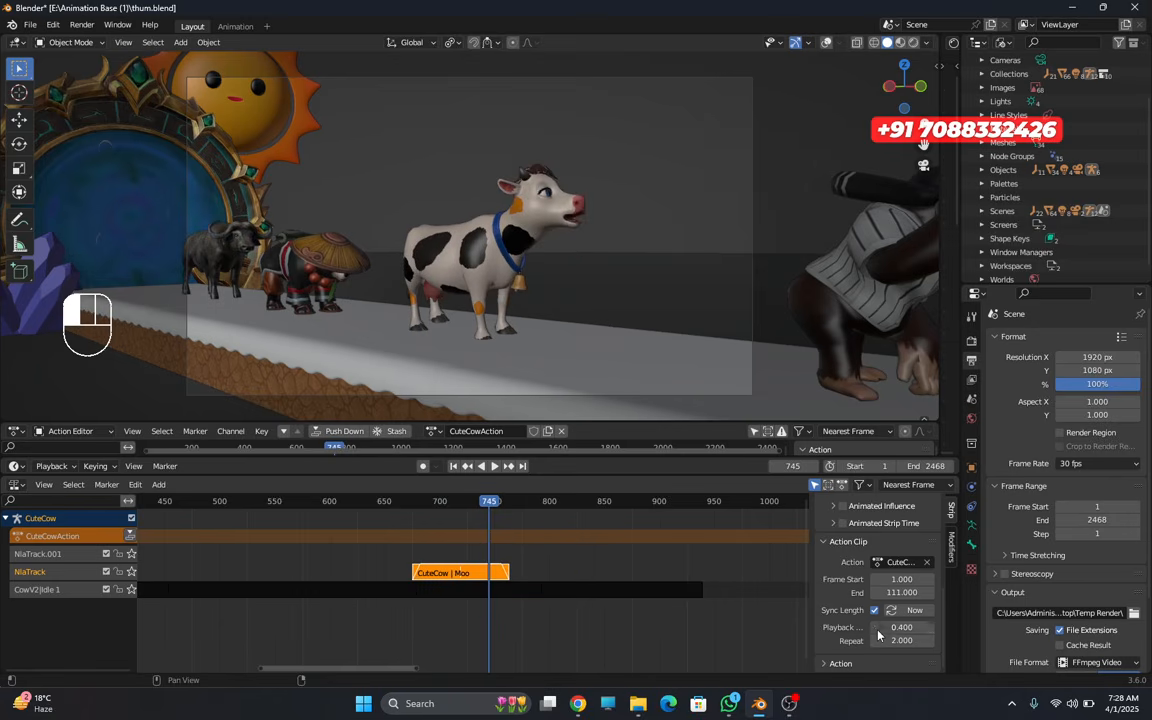
click(408, 514)
key(space)
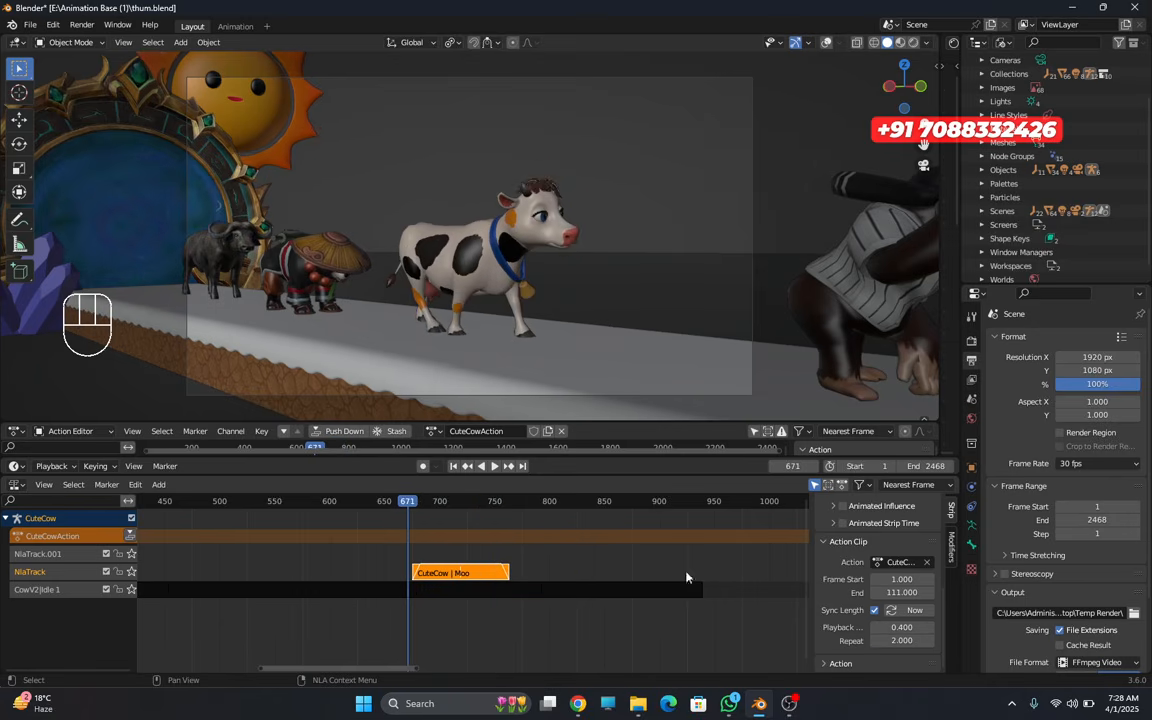
key(space)
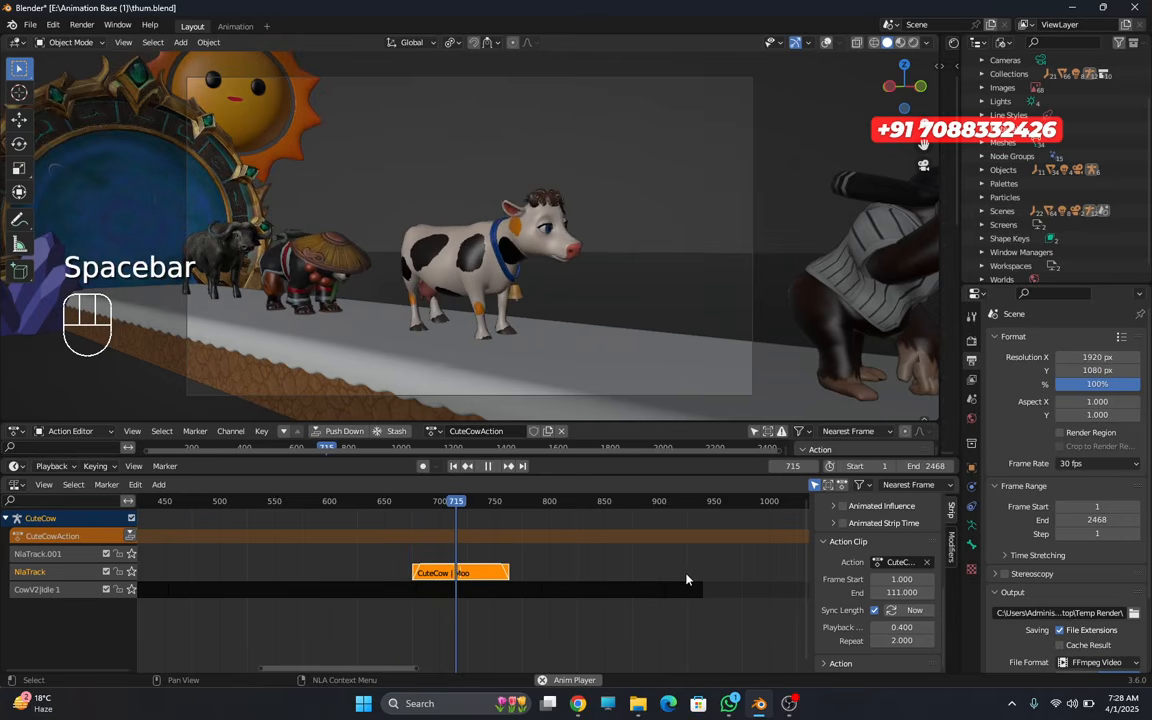
key(space)
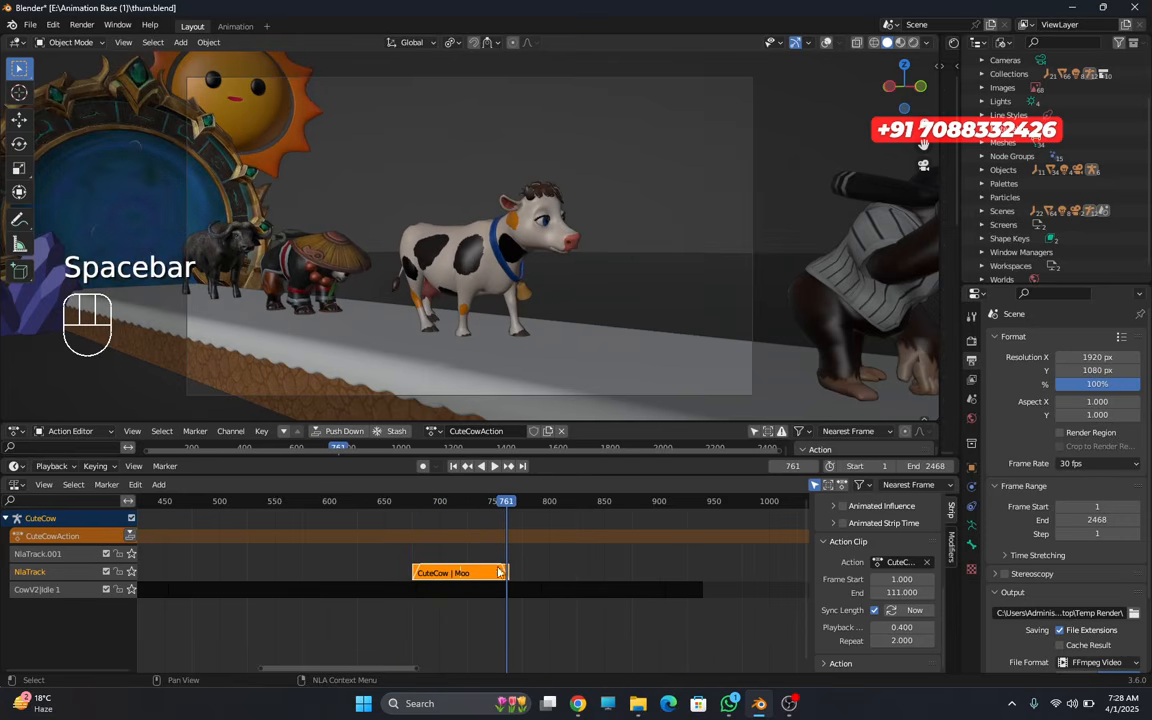
key(space)
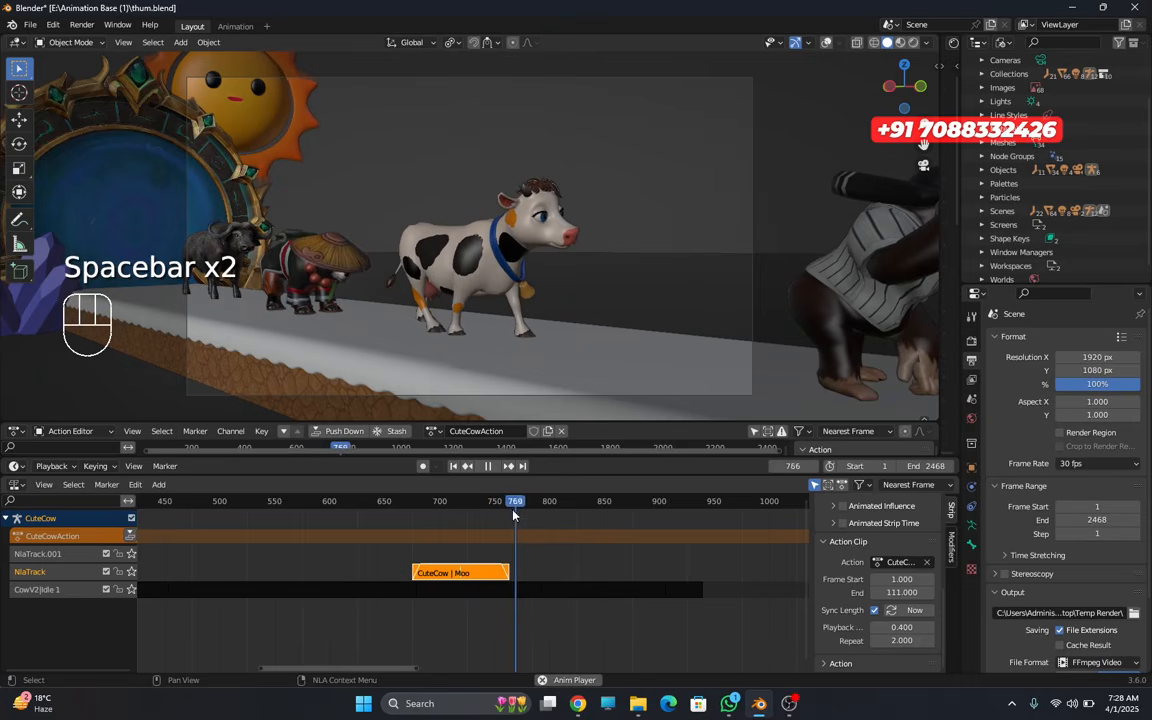
key(space)
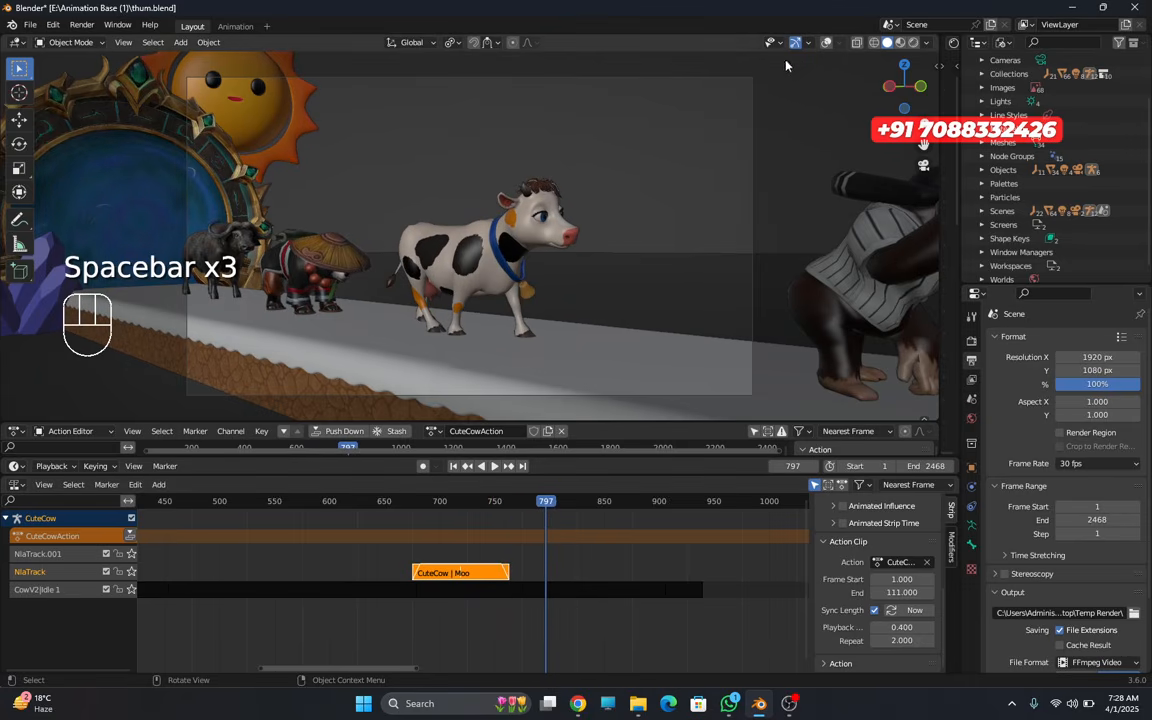
- Show the viewport overlays again, select the camera, and keyframe its location, rotation and scale at frame 797
click(827, 43)
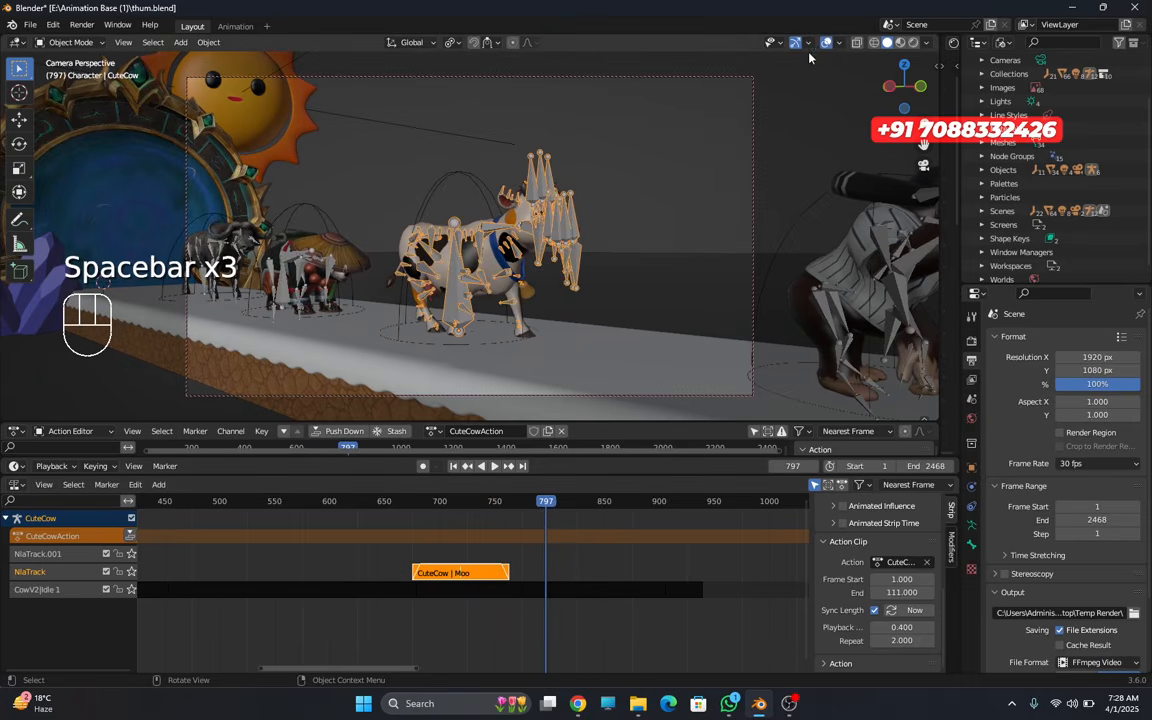
click(739, 78)
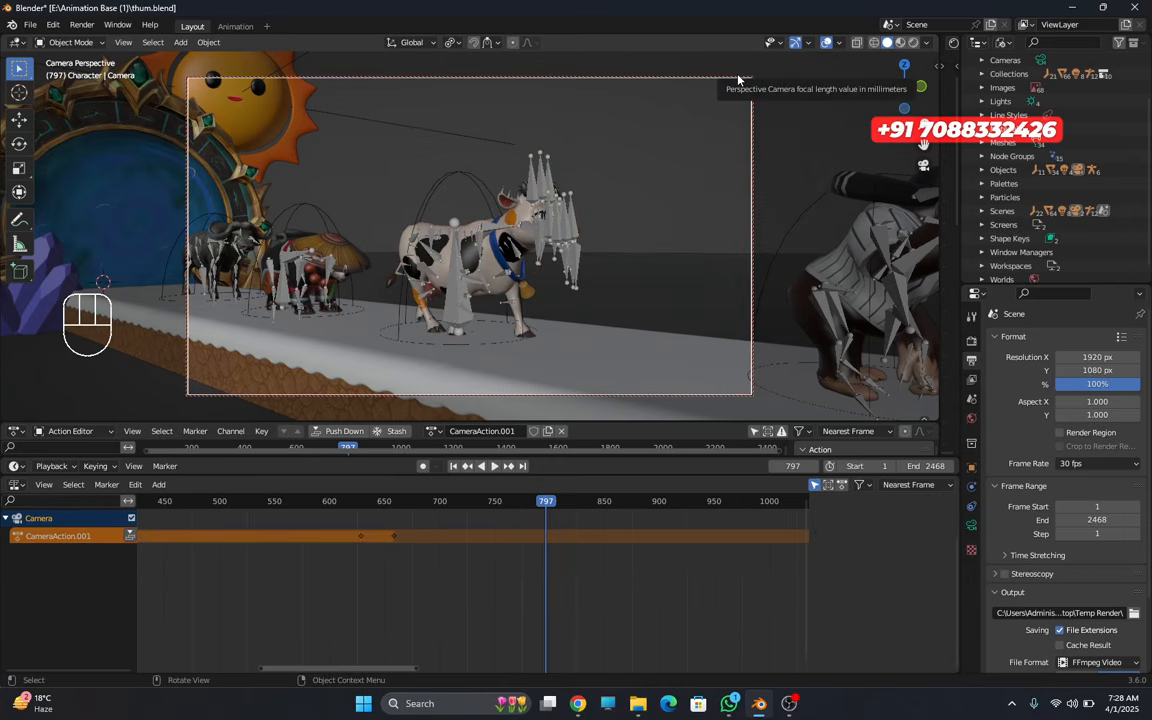
key(i)
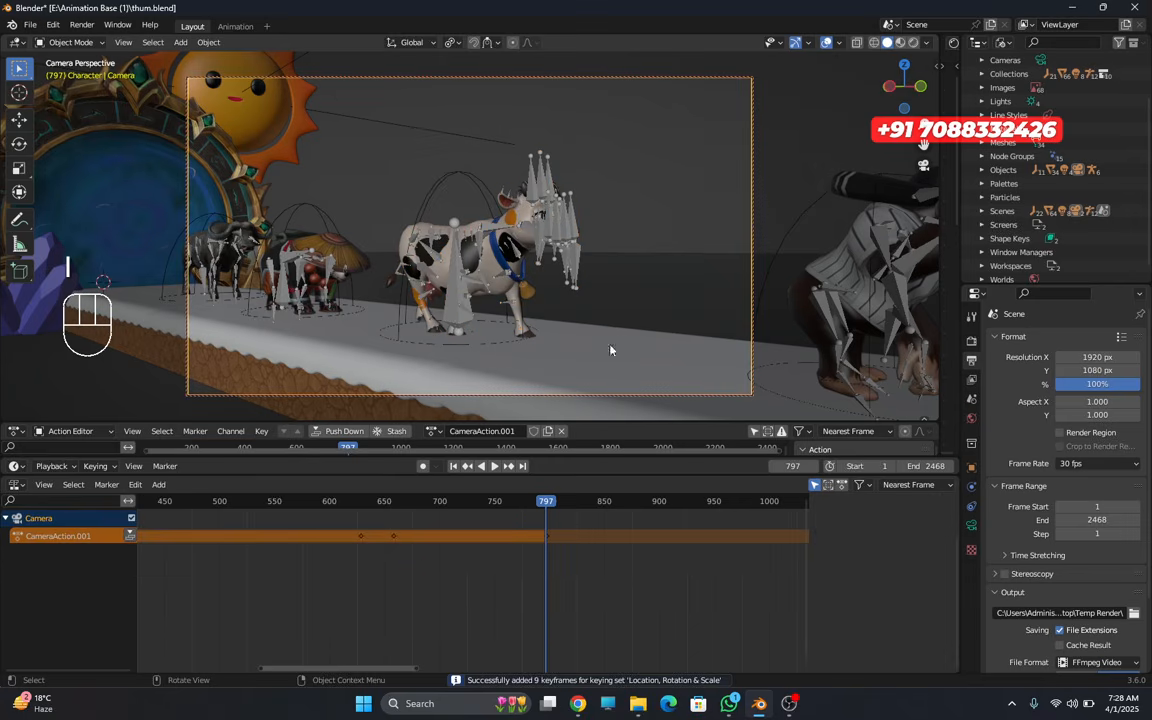
- At frame 833, move the camera about 5 m along negative Y to the animal after the cow, fine-tune the framing, and keyframe it
drag(632, 474, 620, 617)
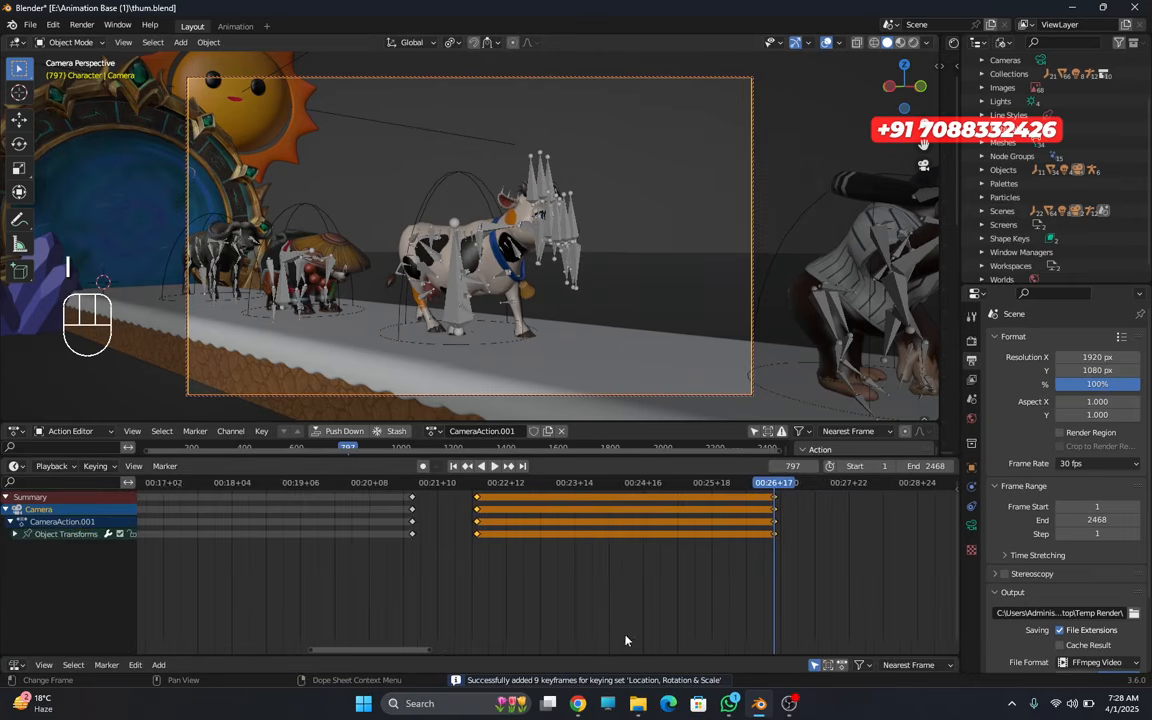
middle_drag(563, 574, 347, 614)
drag(499, 487, 579, 484)
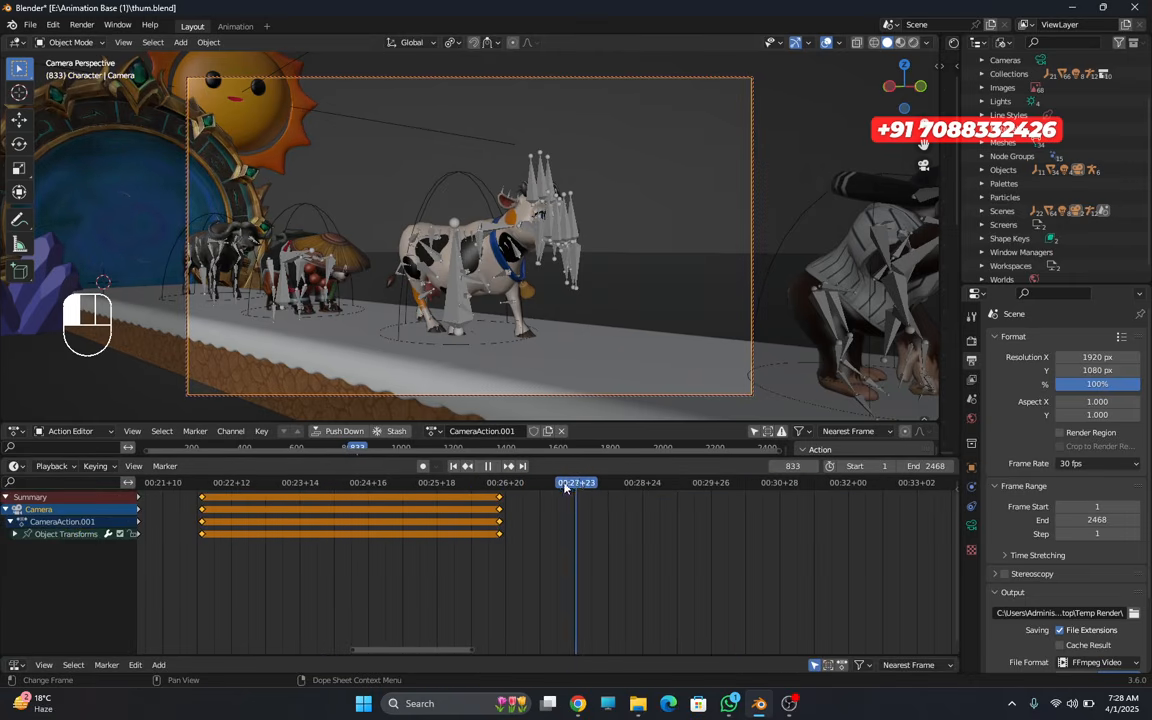
key(g)
key(y)
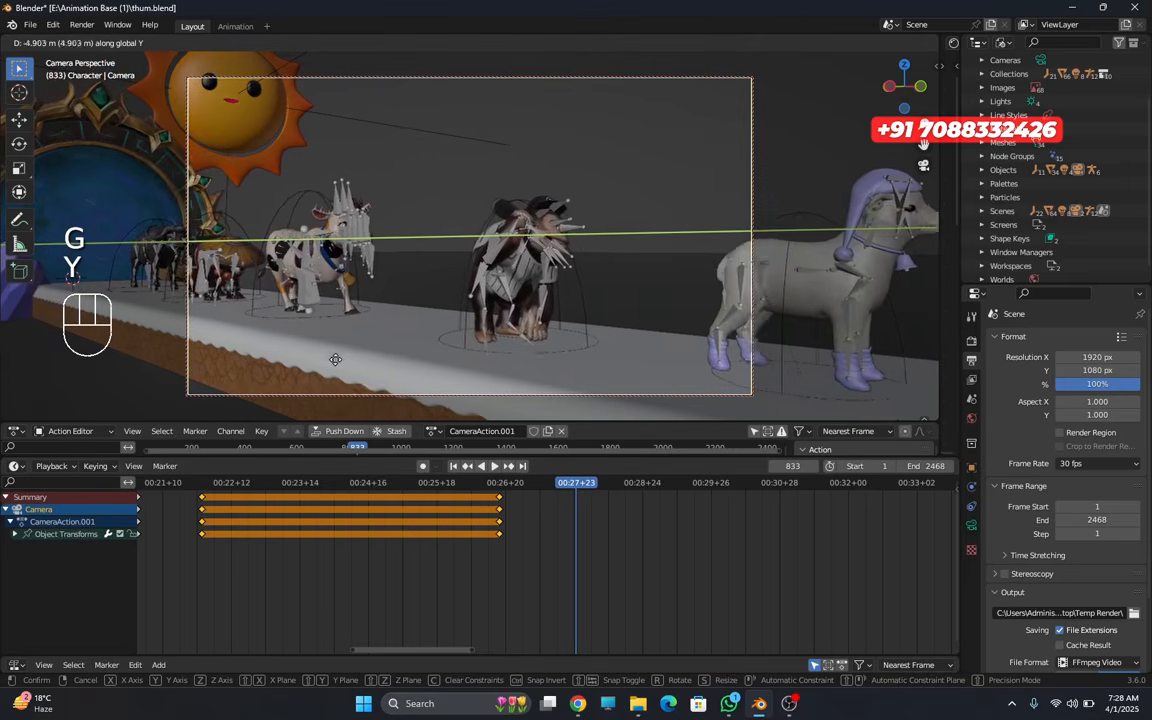
click(461, 327)
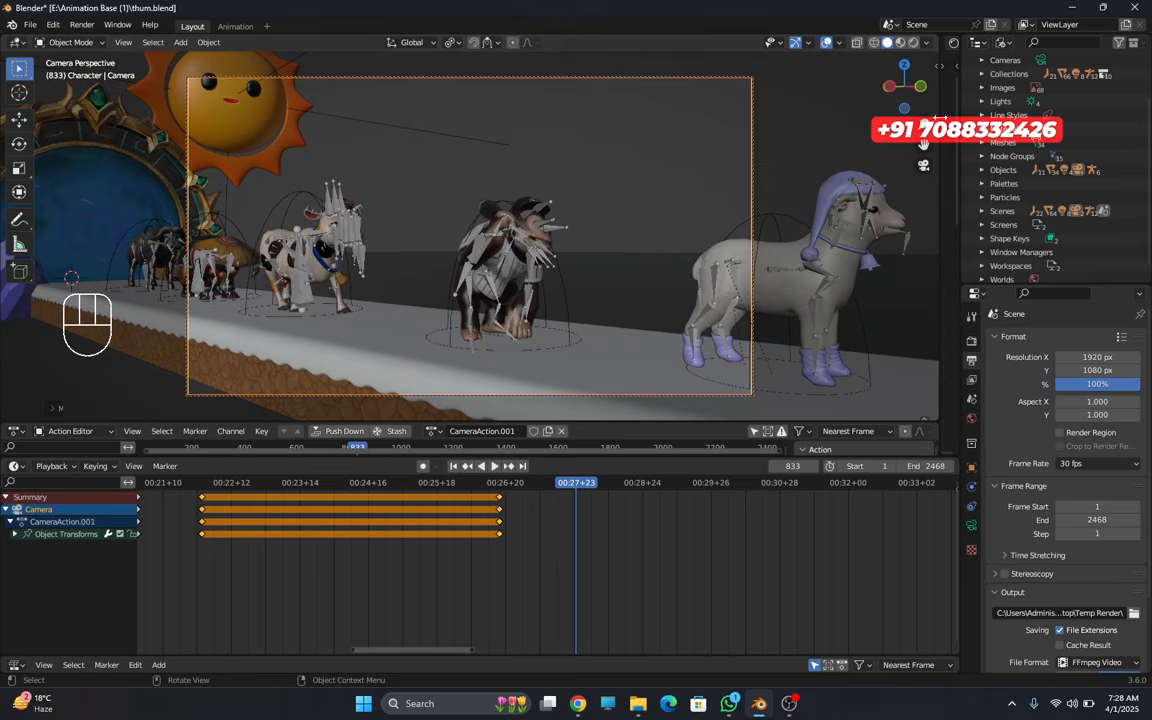
drag(923, 122, 923, 105)
shift+middle_drag(576, 235, 564, 238)
key(i)
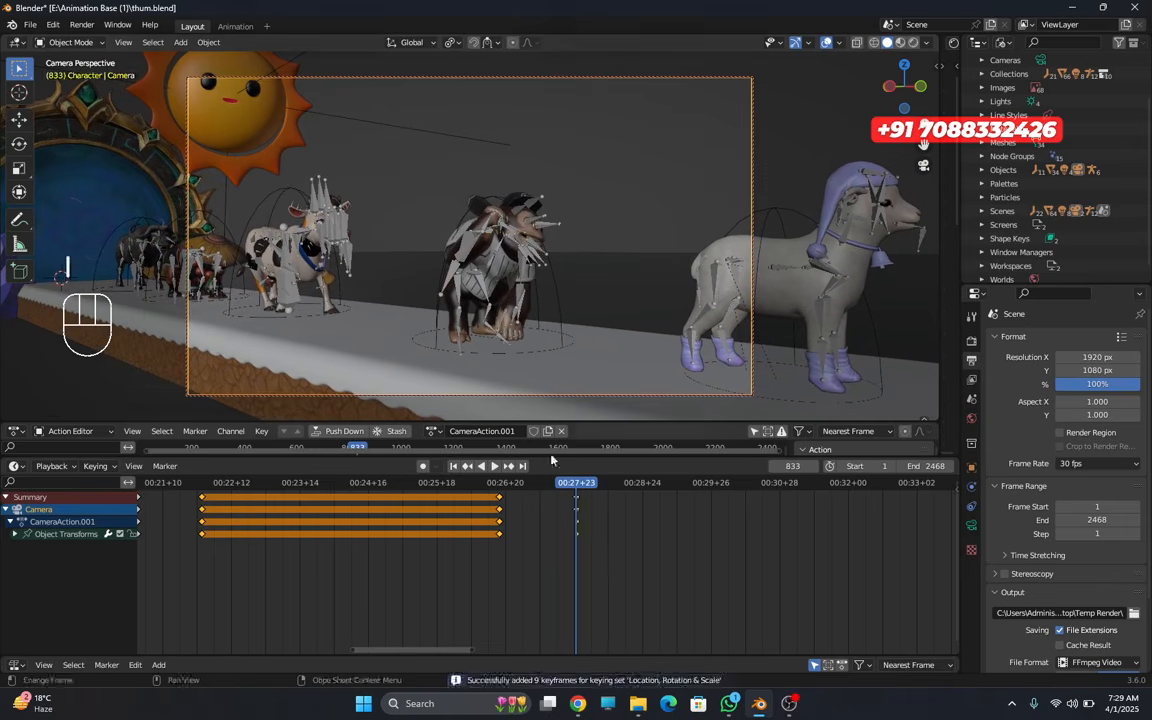
- Play back the camera's move from the cow to the gorilla and stop with the playhead at frame 850
drag(576, 486, 485, 484)
key(space)
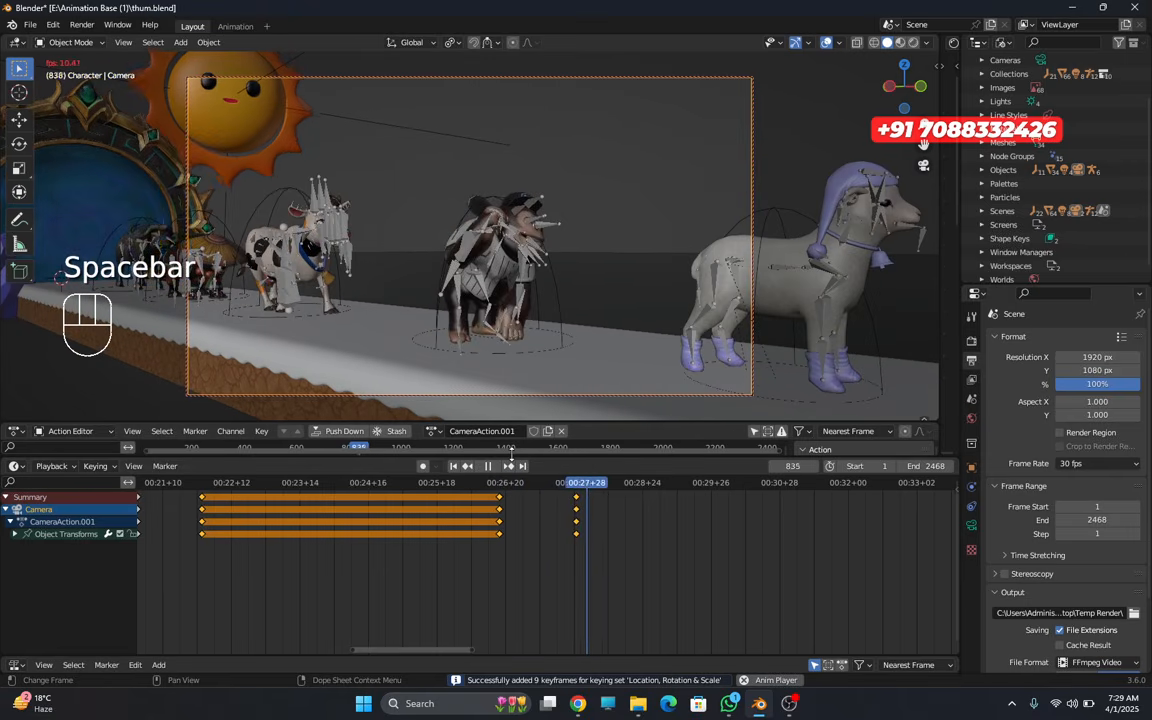
key(space)
key(space)
key(space)
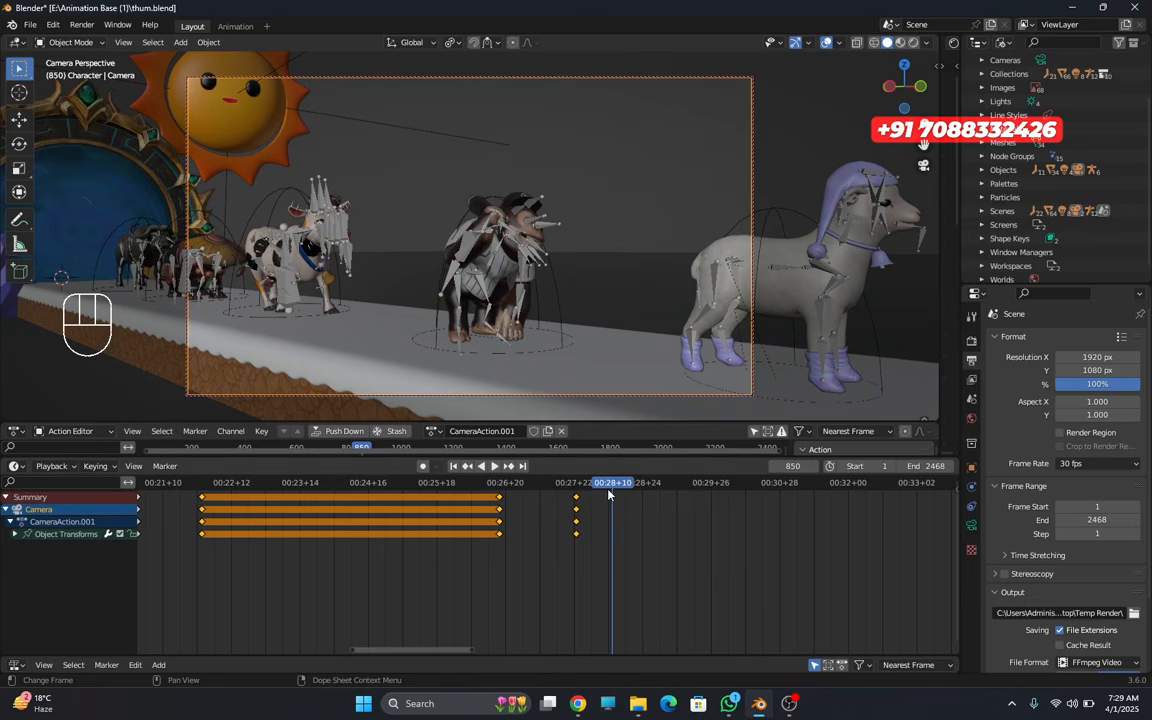
- Select the gorilla rig, enlarge the NLA editor, and extend its MonyetTopi|Idle strip by setting Repeat to 11.800
click(533, 263)
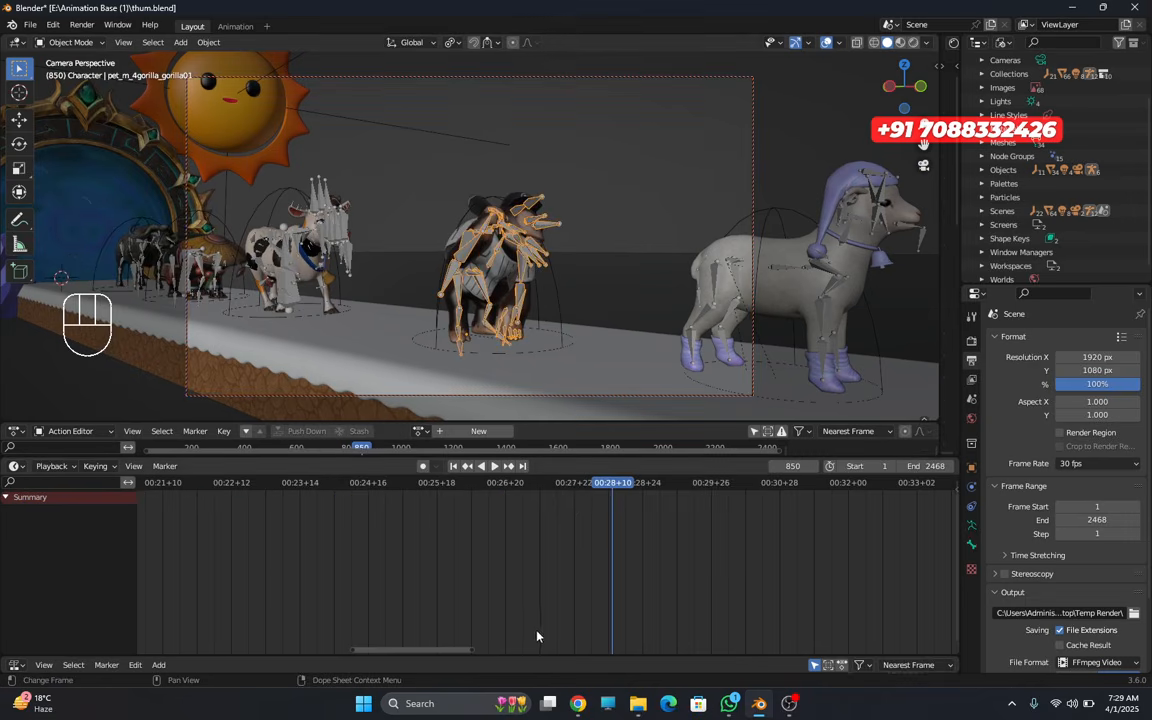
drag(543, 656, 549, 476)
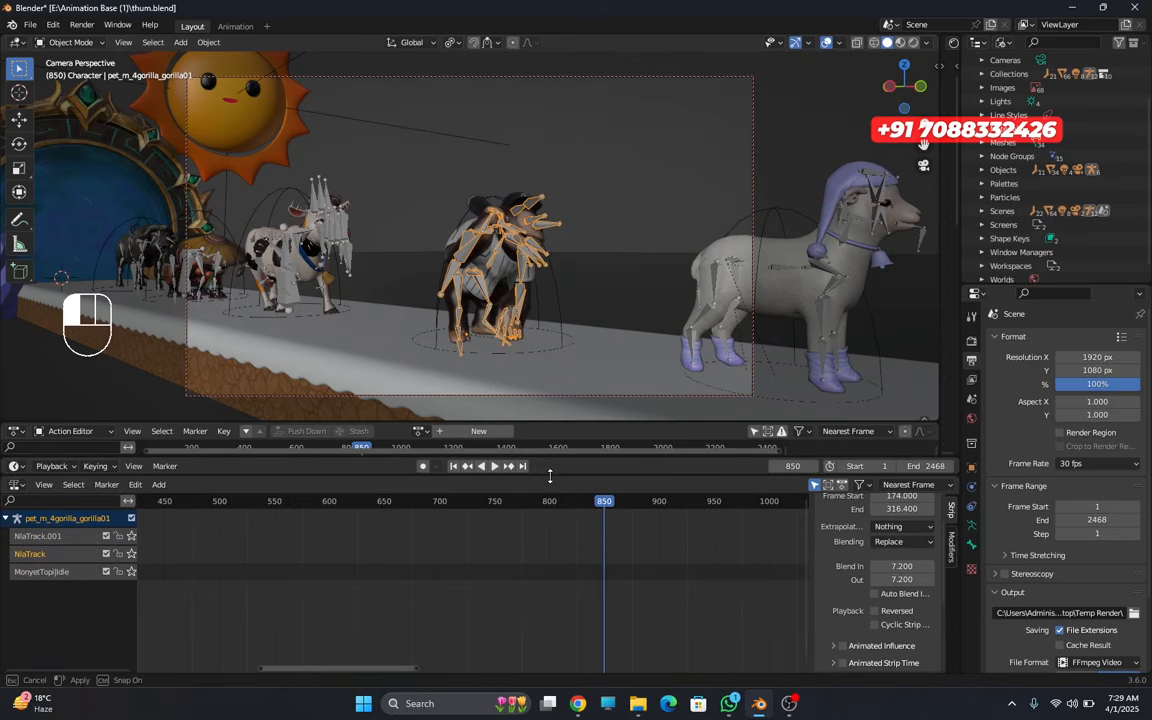
scroll(350, 587, down, 5)
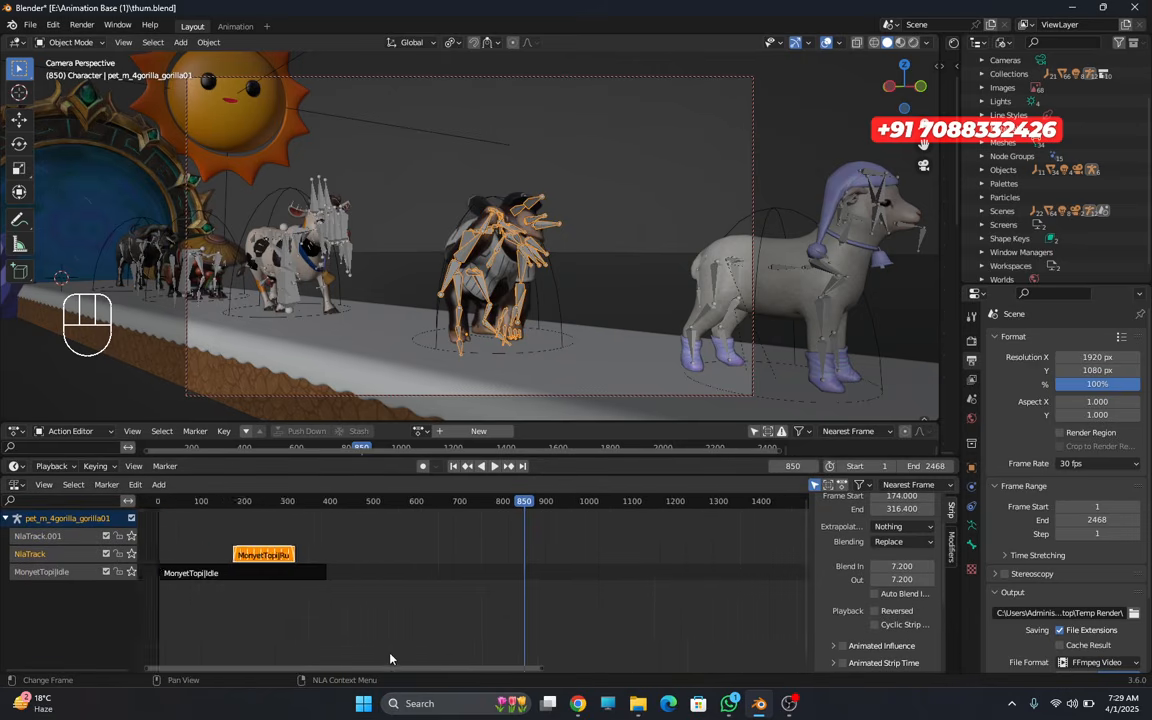
click(319, 577)
scroll(880, 580, down, 5)
drag(902, 641, 948, 641)
scroll(612, 612, up, 2)
middle_drag(612, 612, 550, 613)
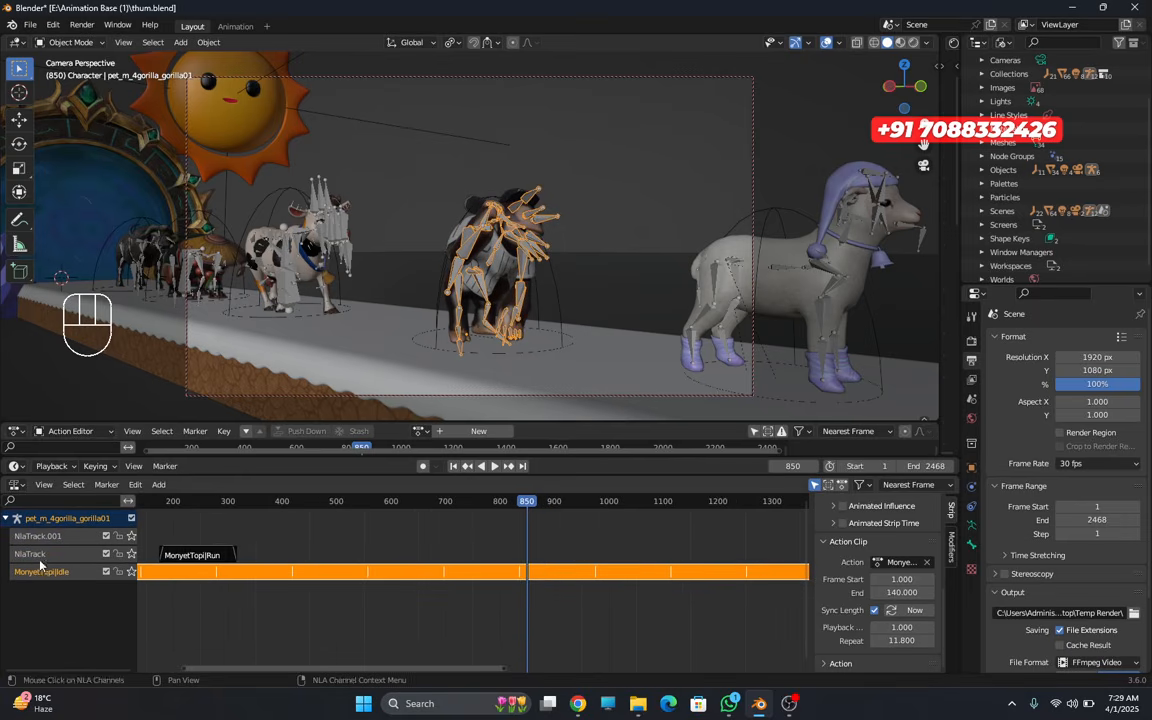
- Add the MonyetTopi|Win action as a strip on the gorilla's NlaTrack at frame 850
click(37, 558)
key(n)
key(shift+a)
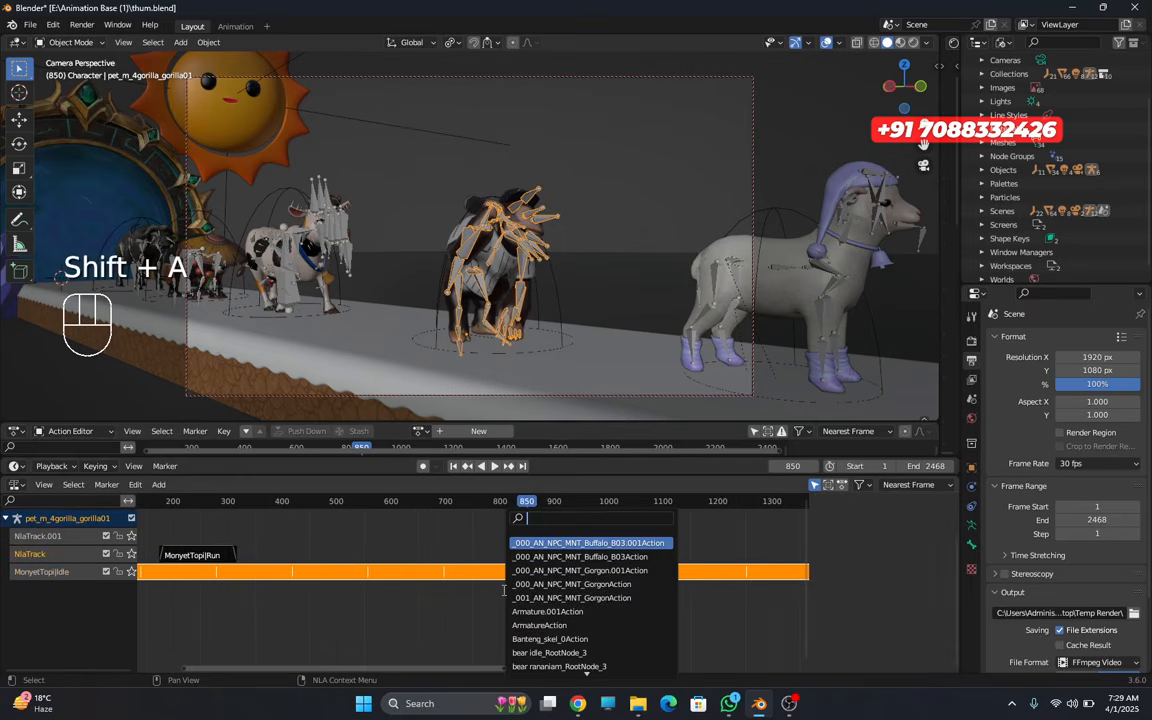
text(mo)
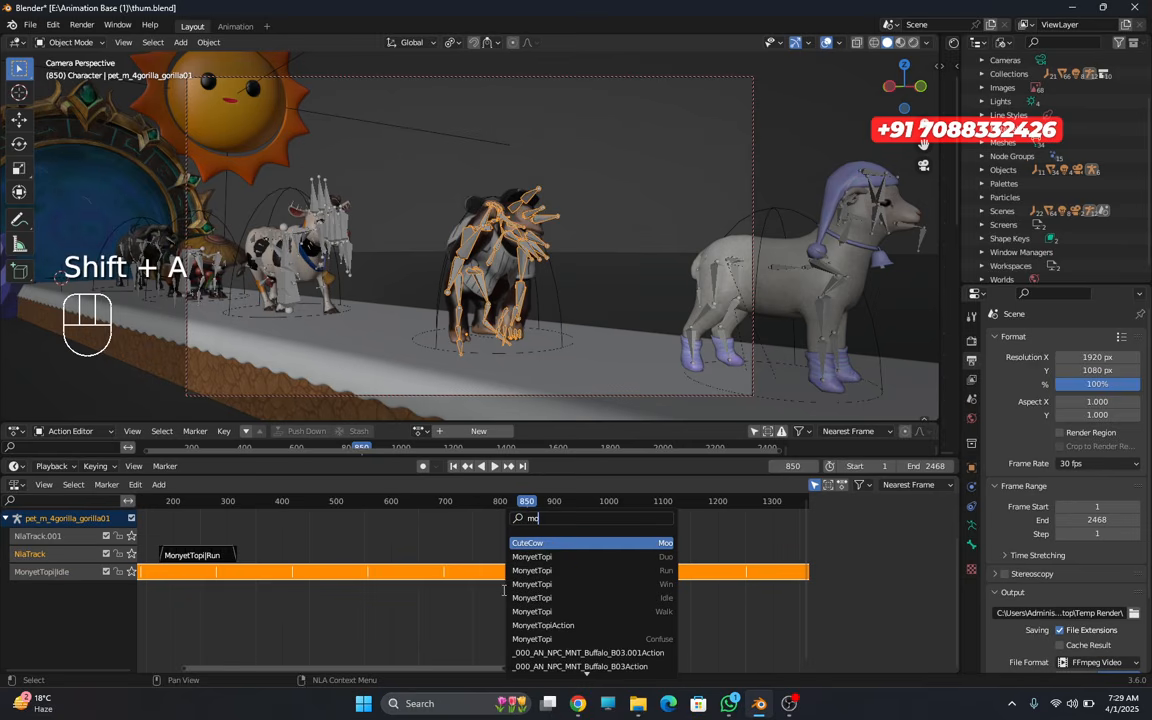
text(y)
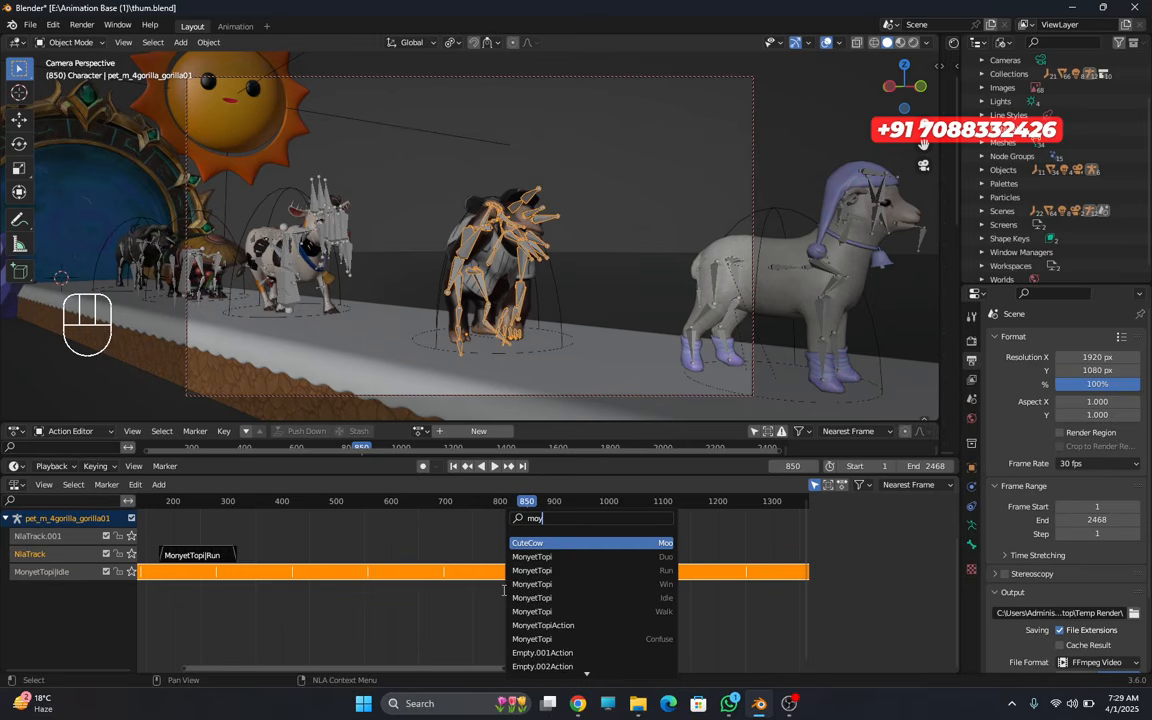
key(BackSpace)
text(nye)
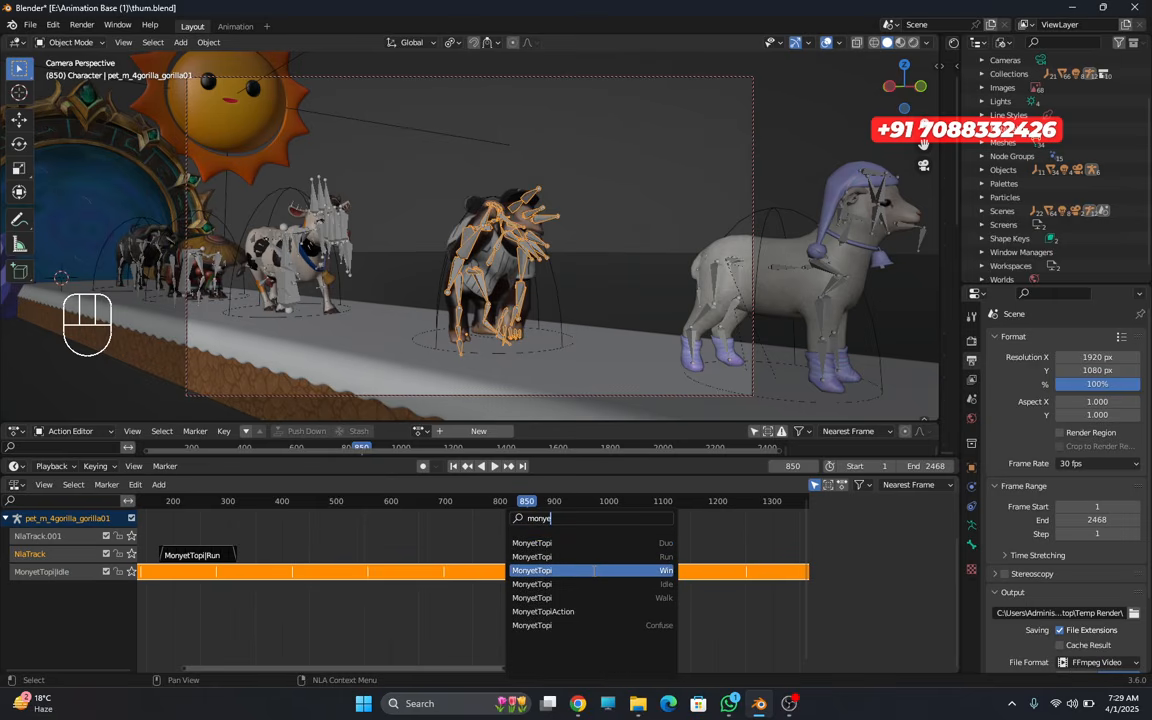
click(594, 570)
click(535, 557)
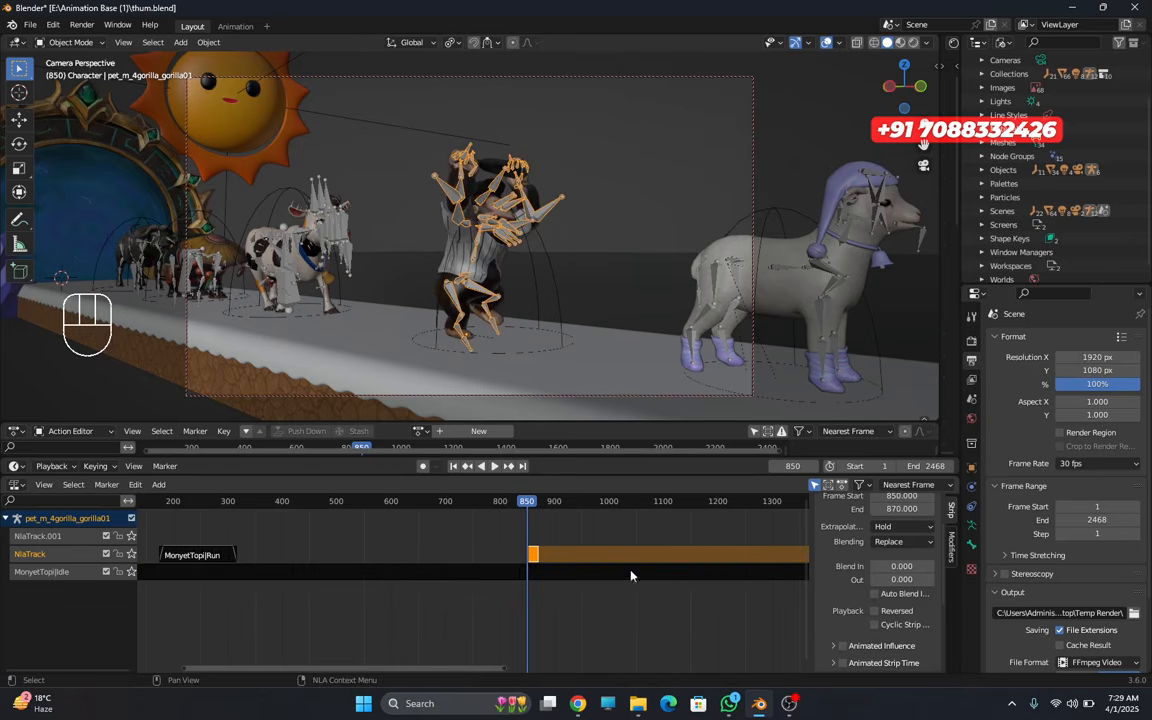
- Set the gorilla's Win strip extrapolation to Nothing
scroll(531, 563, up, 8)
scroll(626, 555, up, 2)
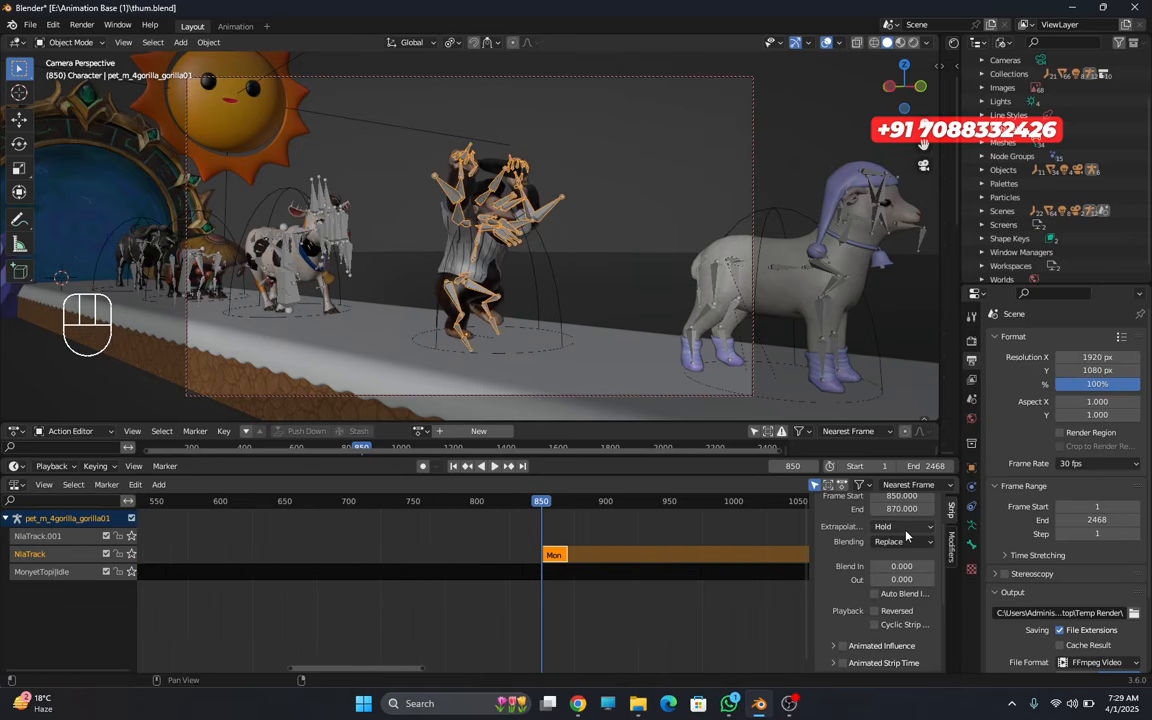
click(903, 526)
click(907, 555)
scroll(905, 565, down, 5)
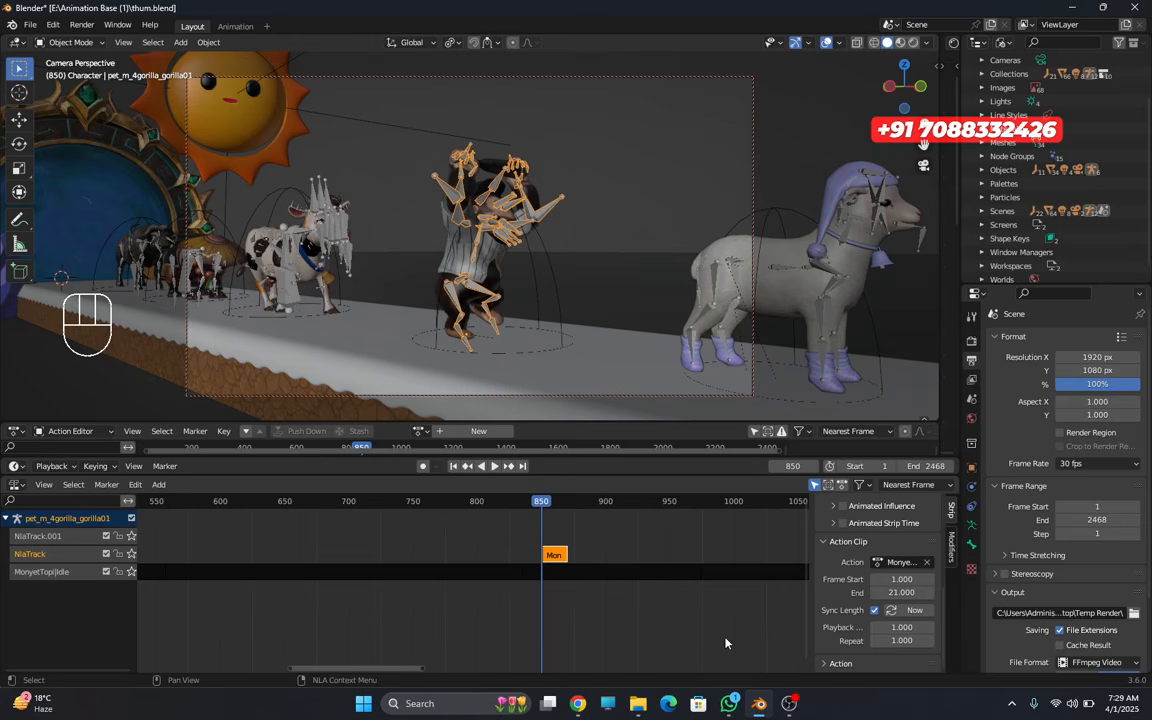
- Repeat the Win strip 2.600 times, preview it, and increase the repeat to 3.300
click(903, 641)
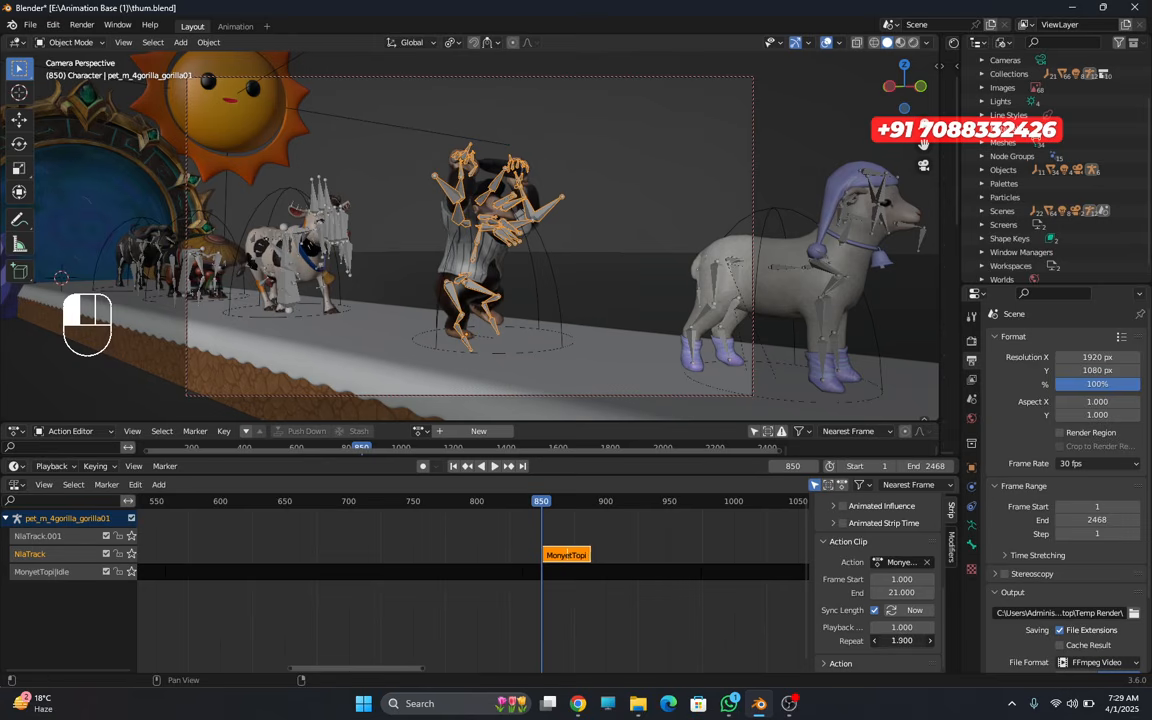
drag(903, 641, 674, 594)
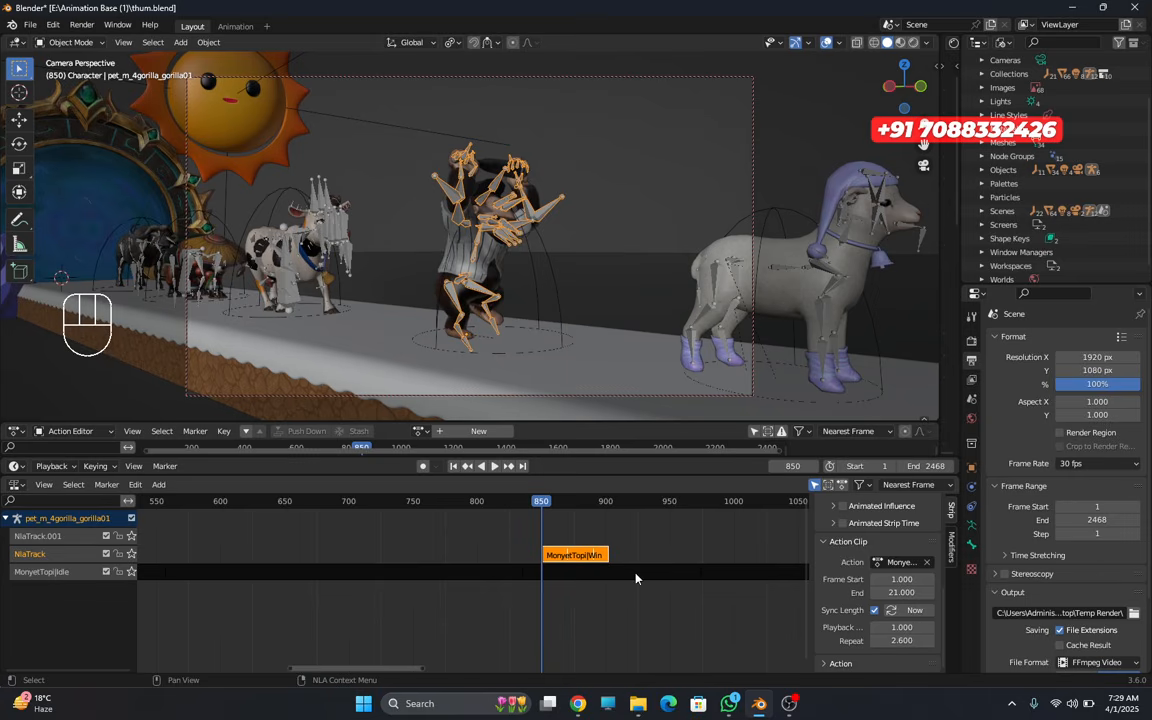
key(space)
key(space)
drag(902, 641, 928, 641)
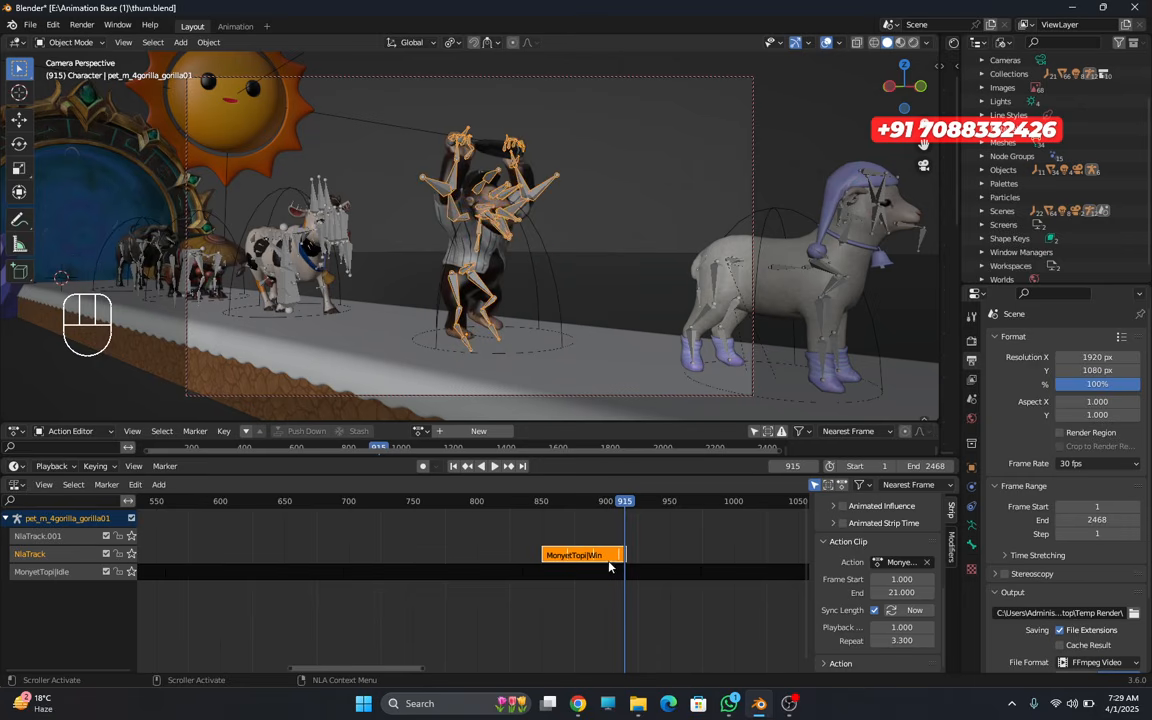
- Set both the blend in and blend out of the gorilla's Win strip to 7 frames
scroll(880, 570, up, 4)
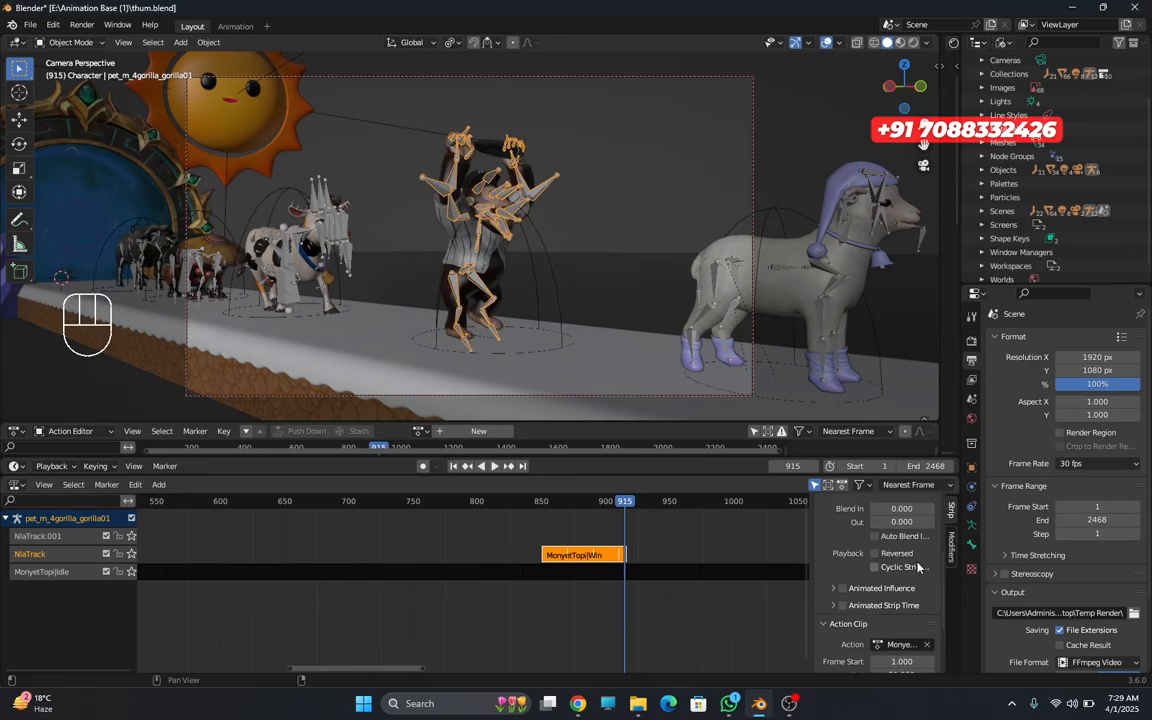
click(903, 565)
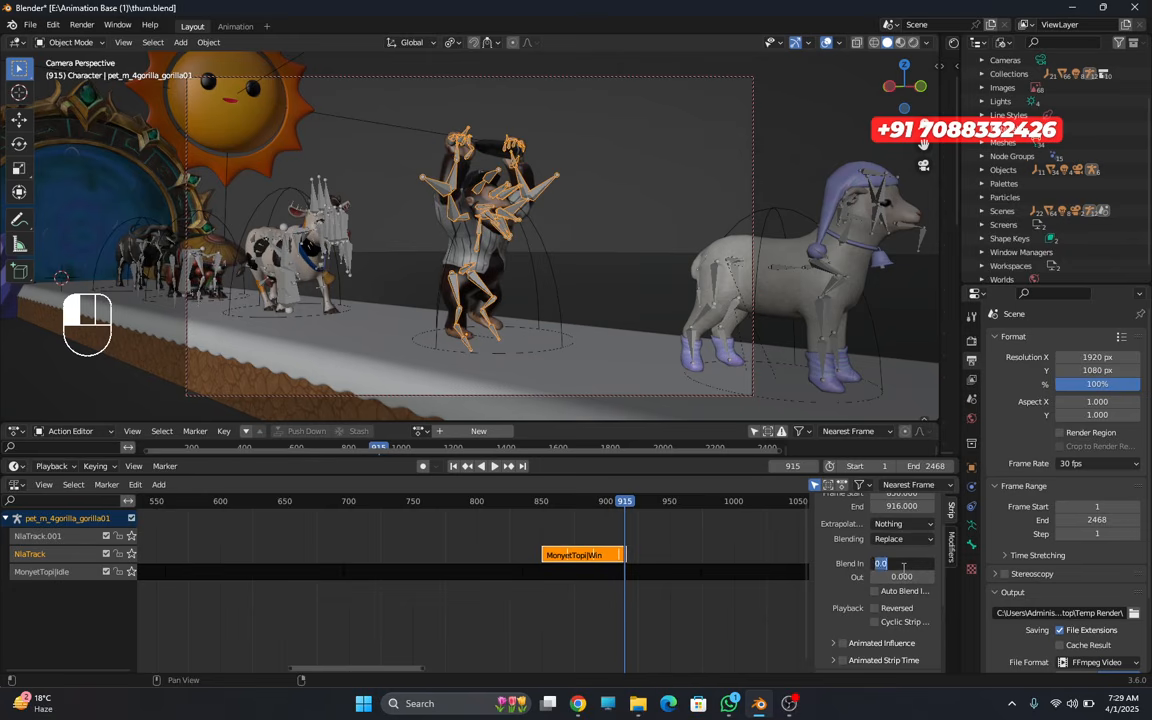
text(7)
key(Return)
click(903, 565)
key(Return)
drag(905, 563, 905, 577)
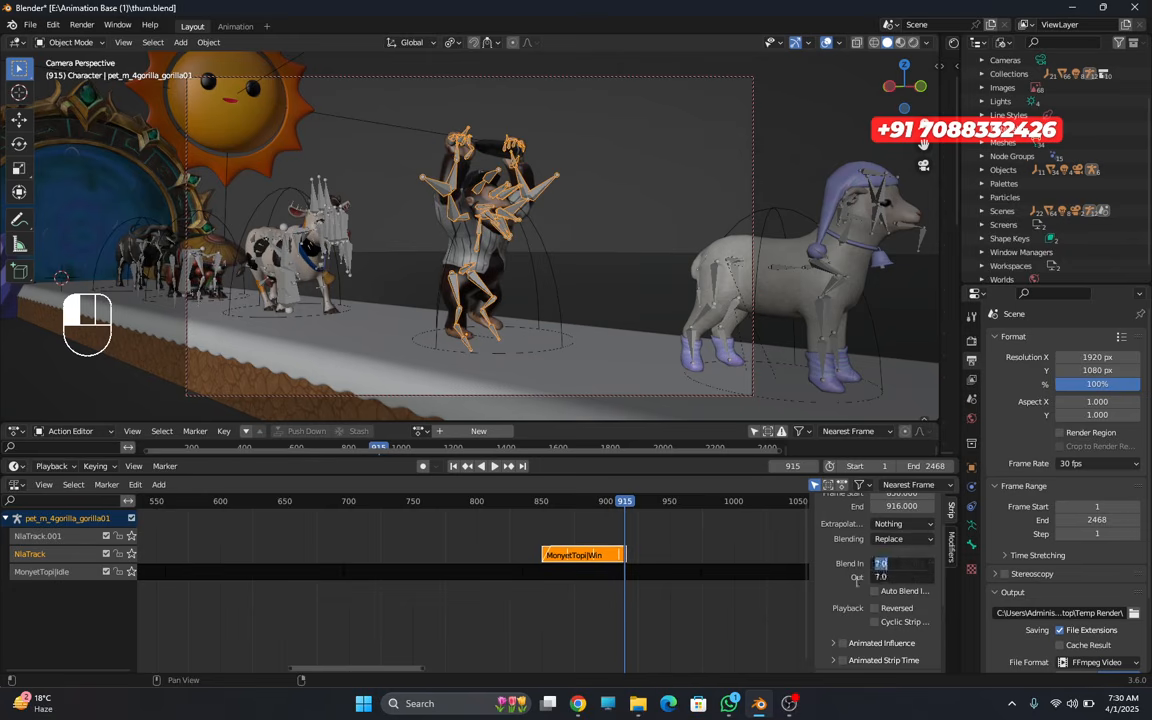
key(Return)
- Hide the viewport overlays and play the gorilla's Win animation from frame 837, replaying it past the strip's end to frame 951
click(525, 506)
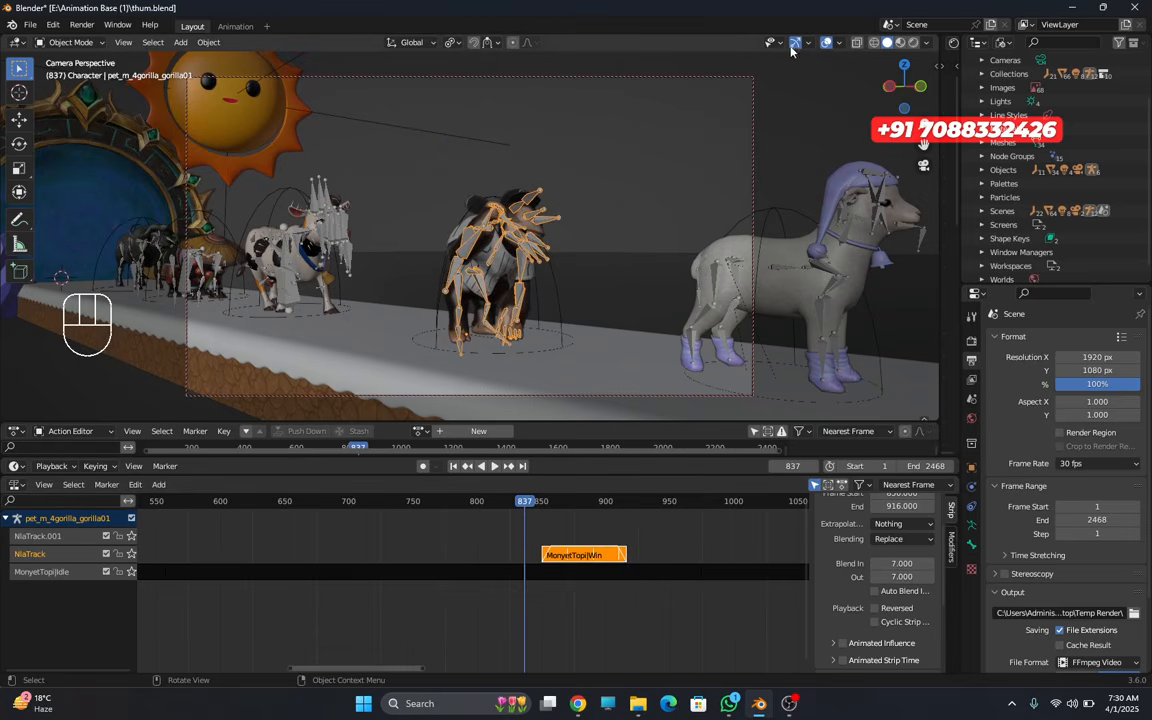
click(827, 43)
key(space)
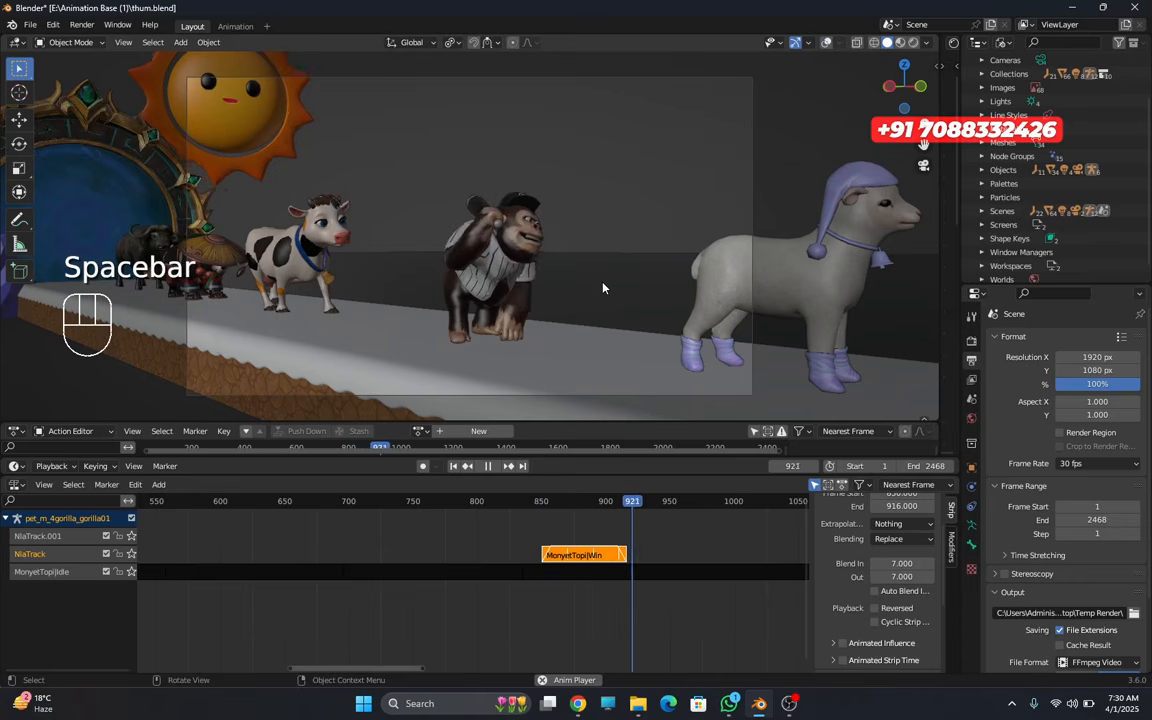
key(space)
drag(657, 500, 540, 500)
key(space)
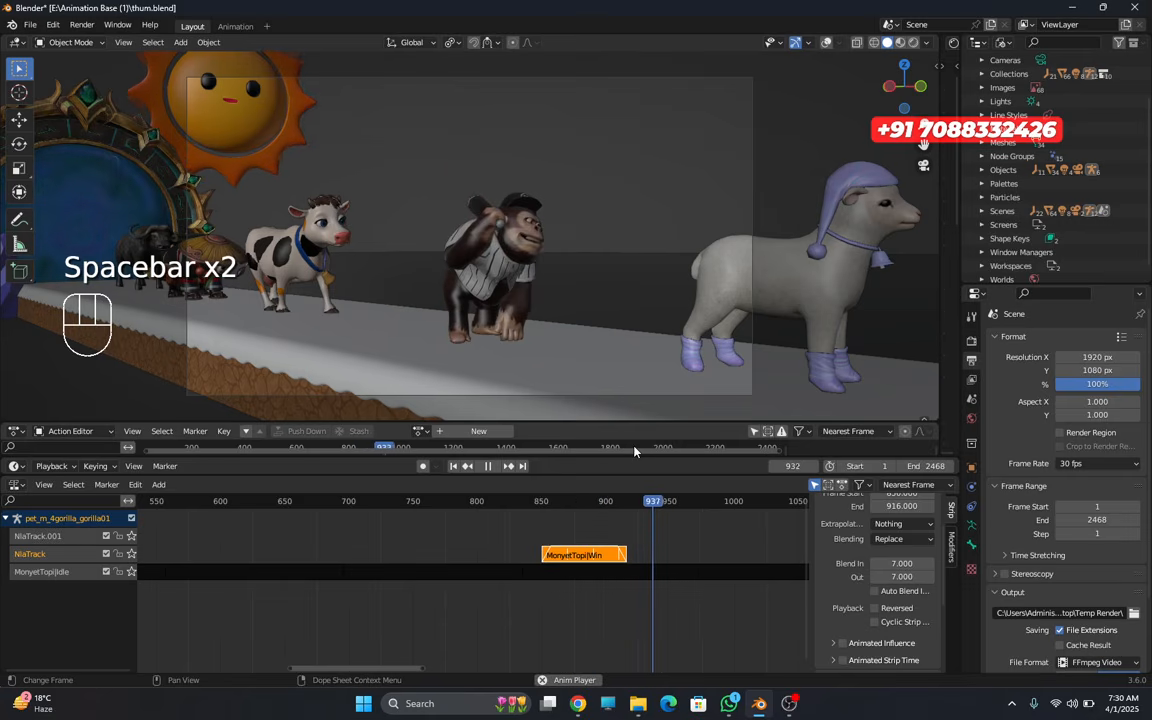
key(space)
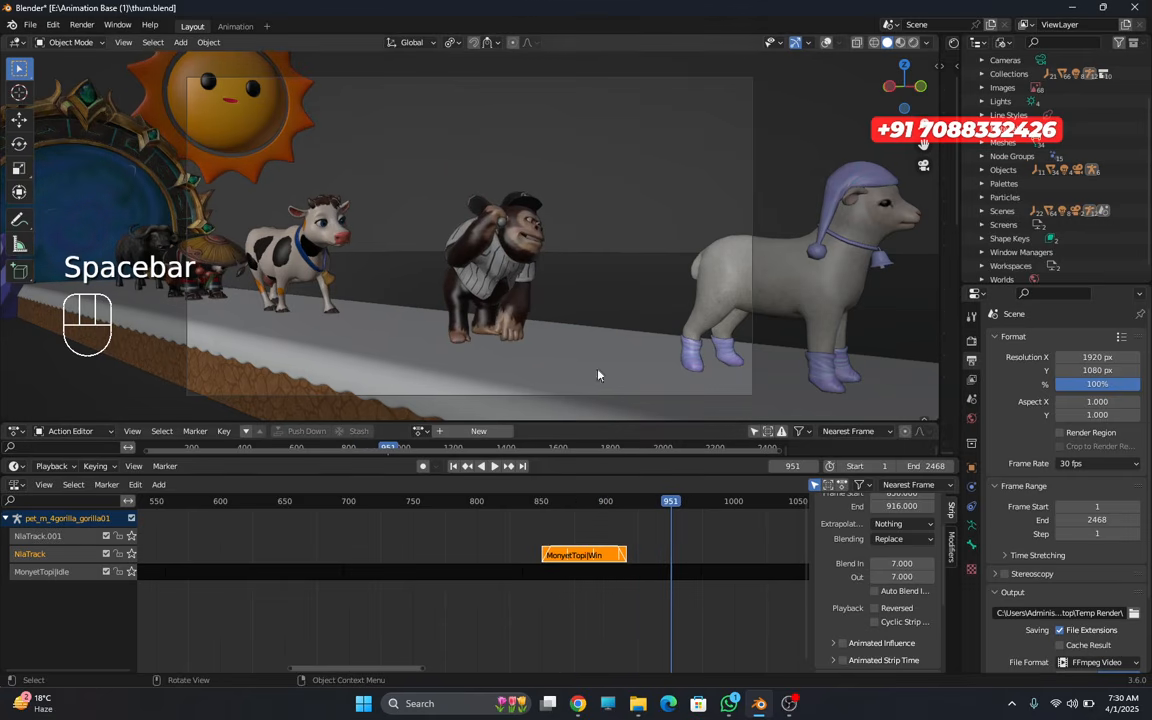
- Show the viewport overlays again, select the camera, and keyframe its location, rotation and scale at frame 951
click(826, 42)
click(750, 78)
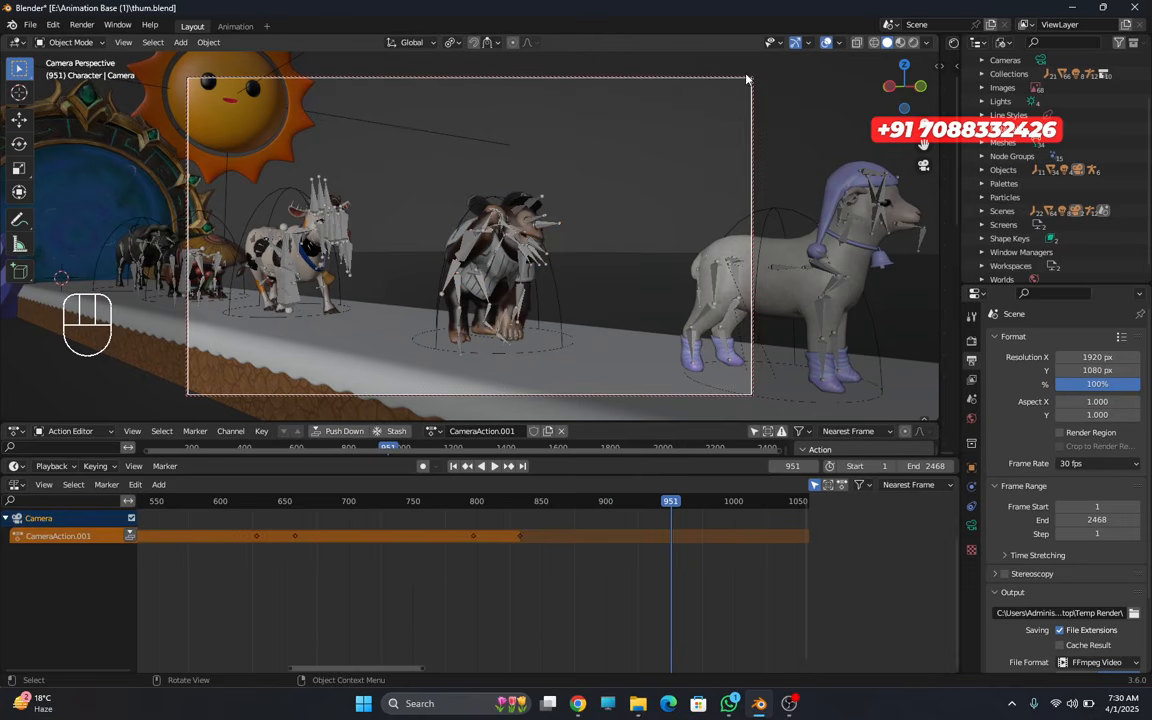
key(i)
ctrl+scroll(501, 540, down, 5)
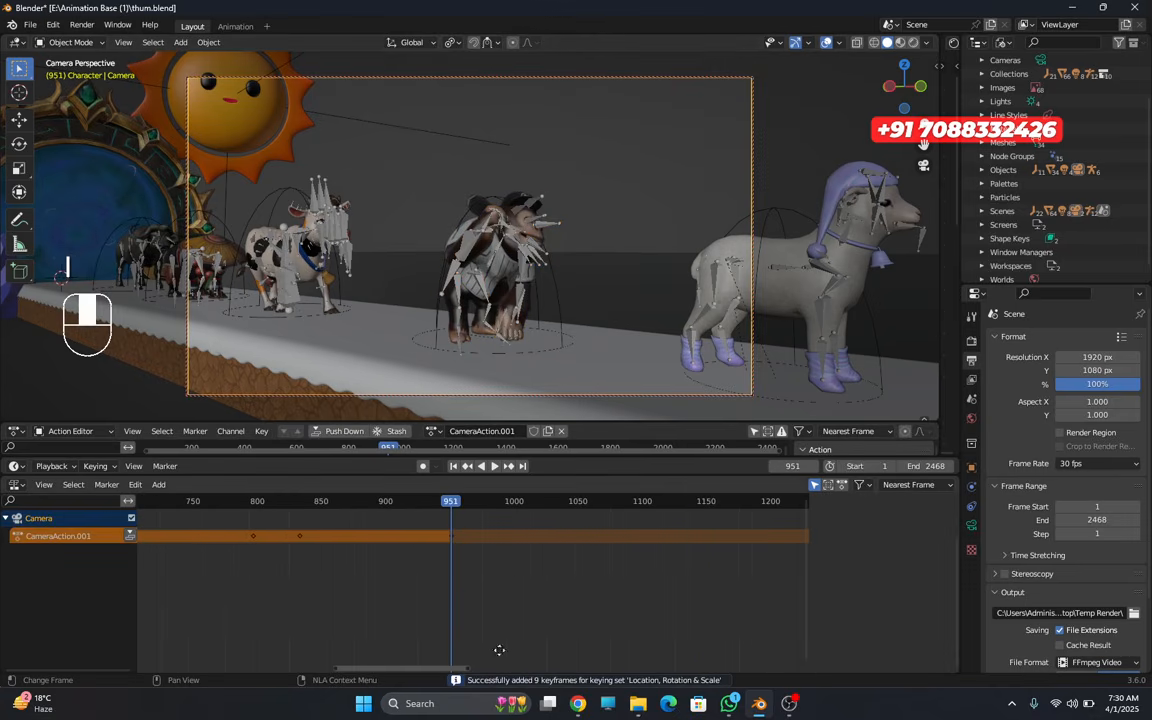
- Bring back the keyframe timeline and, at frame 981, move the camera along negative Y to the sheep, adjust the framing, and keyframe it
click(534, 591)
drag(555, 476, 562, 650)
ctrl+scroll(567, 590, down, 5)
drag(480, 482, 592, 478)
key(g)
key(y)
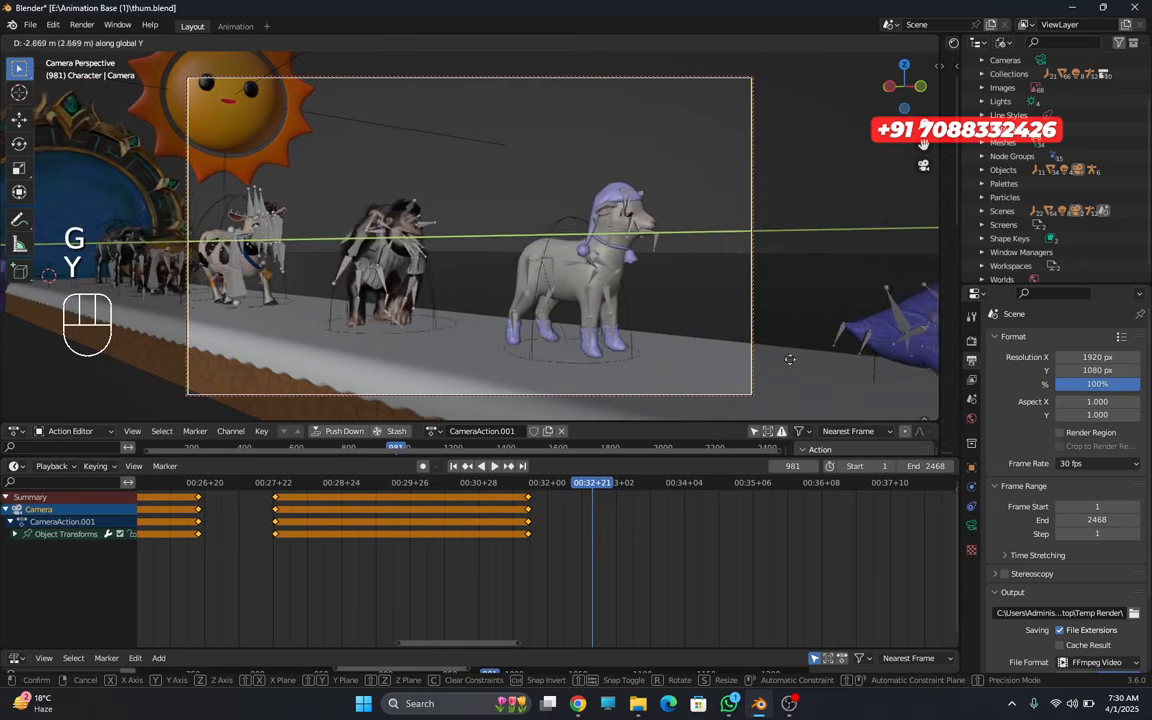
click(195, 357)
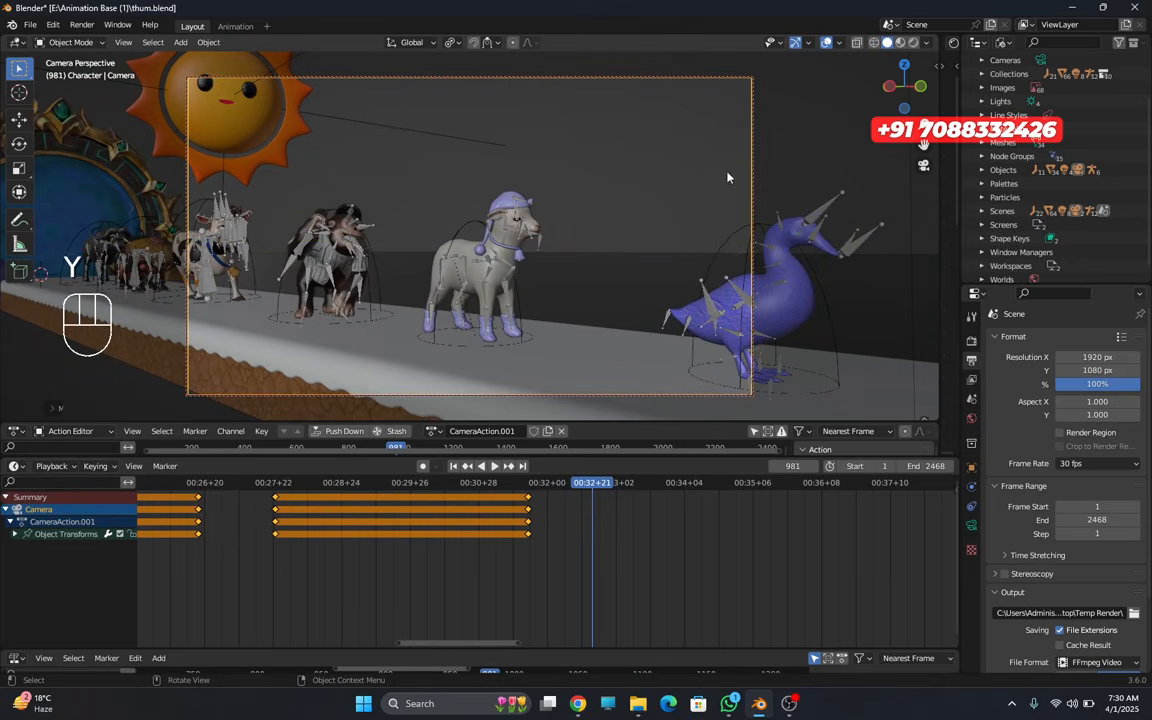
key(ctrl+z)
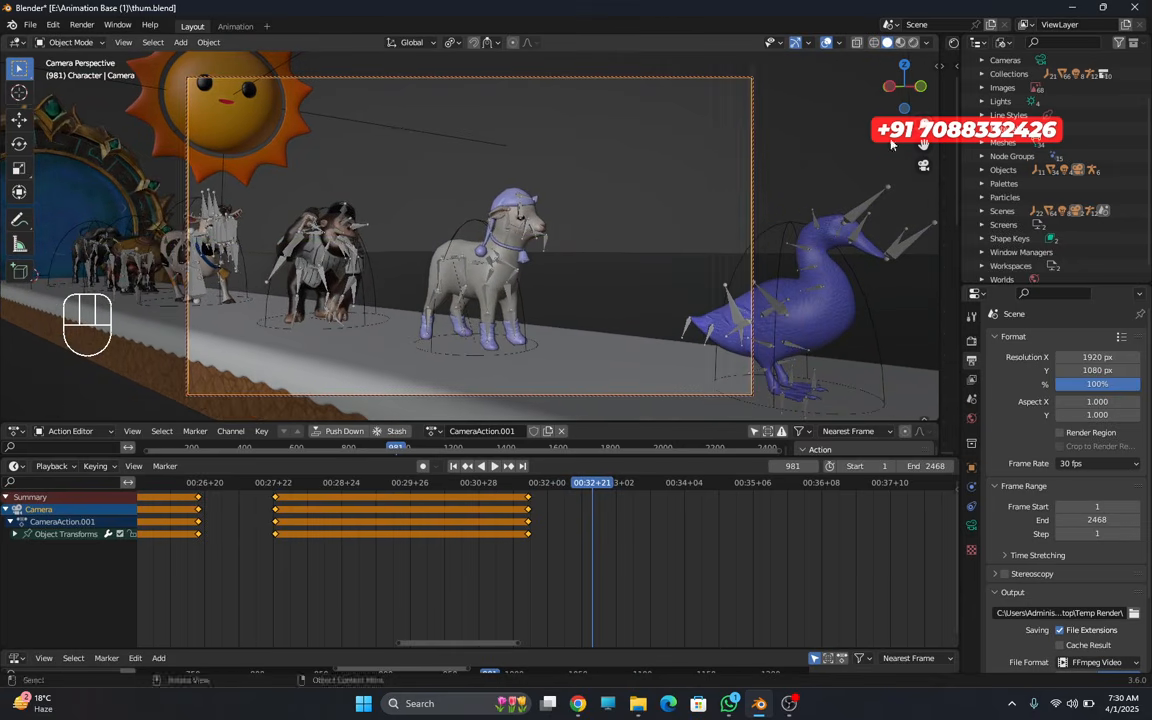
key(i)
- Play back the camera's move from the gorilla to the sheep twice and stop at frame 999
click(558, 484)
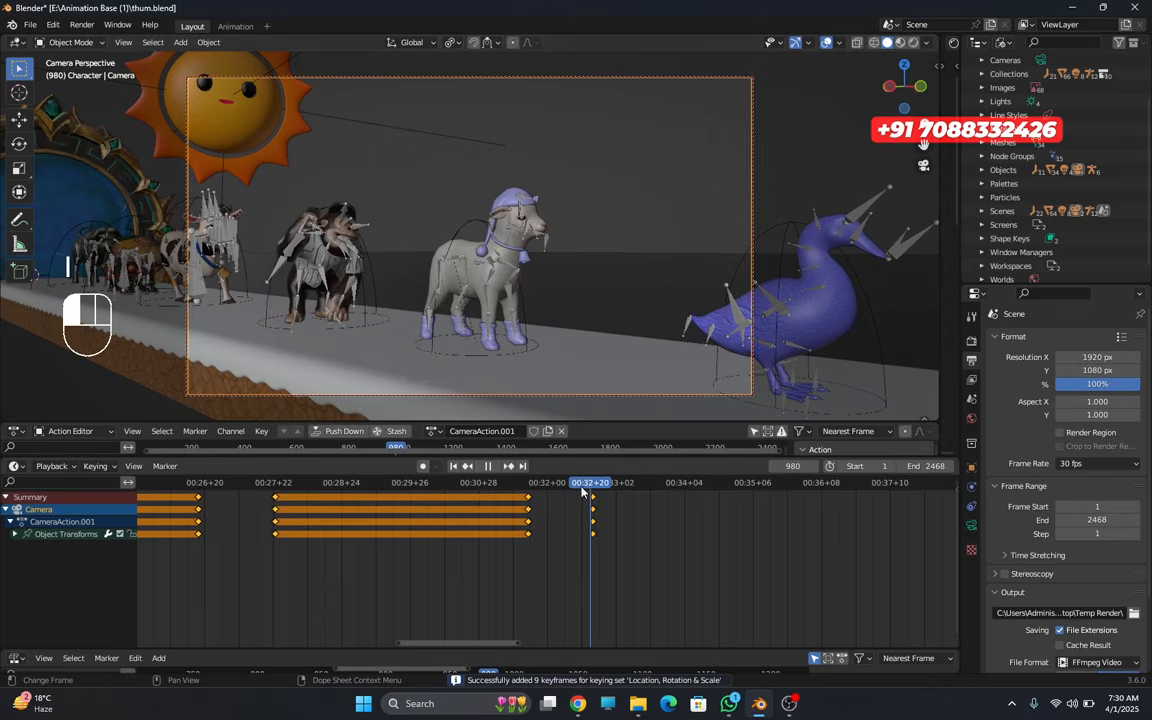
key(space)
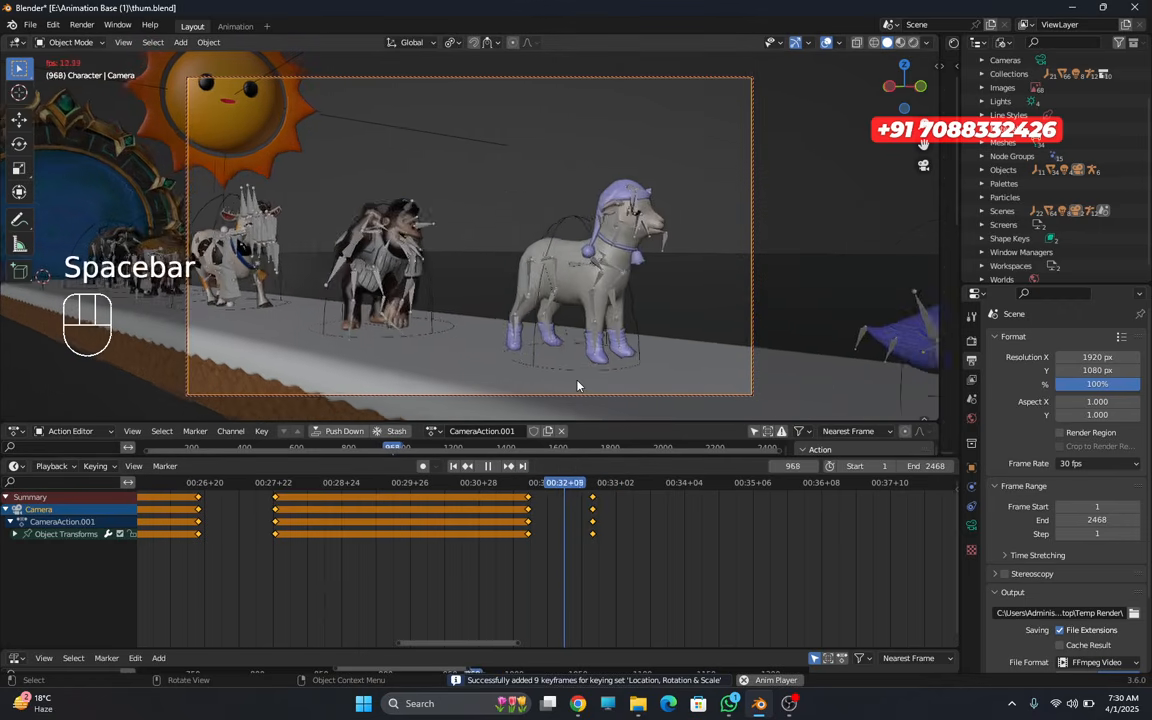
key(space)
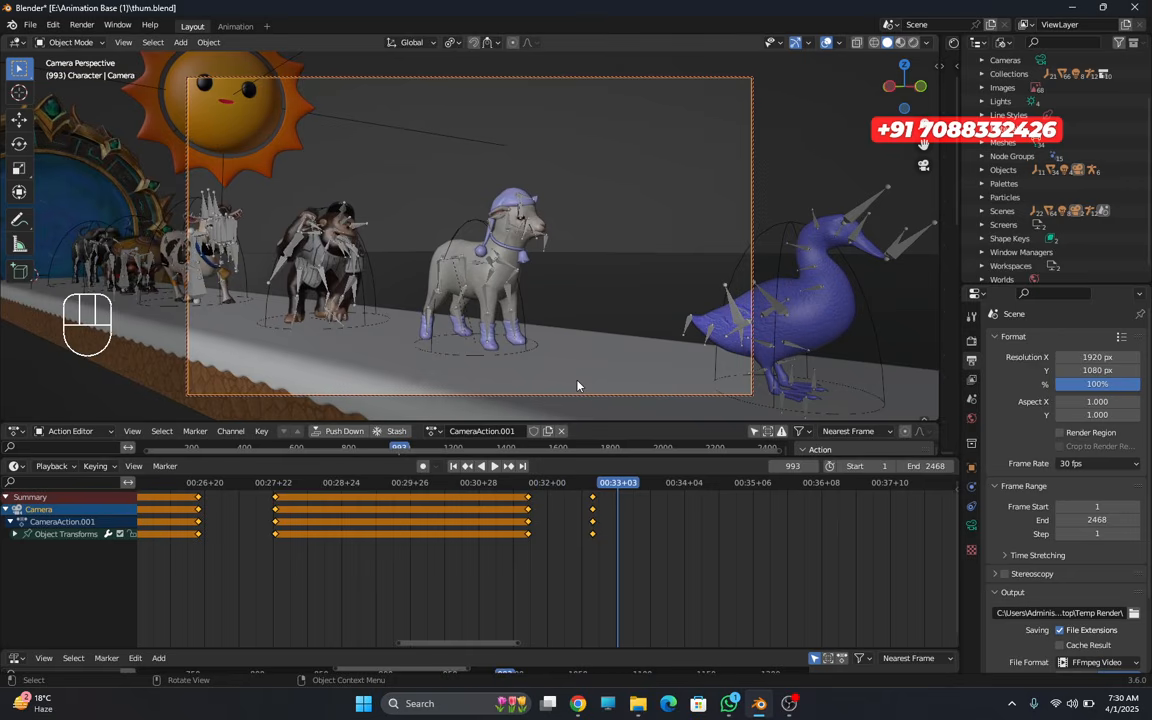
mouse_move(555, 483)
mouse_down()
mouse_move(580, 494)
mouse_move(535, 490)
mouse_up()
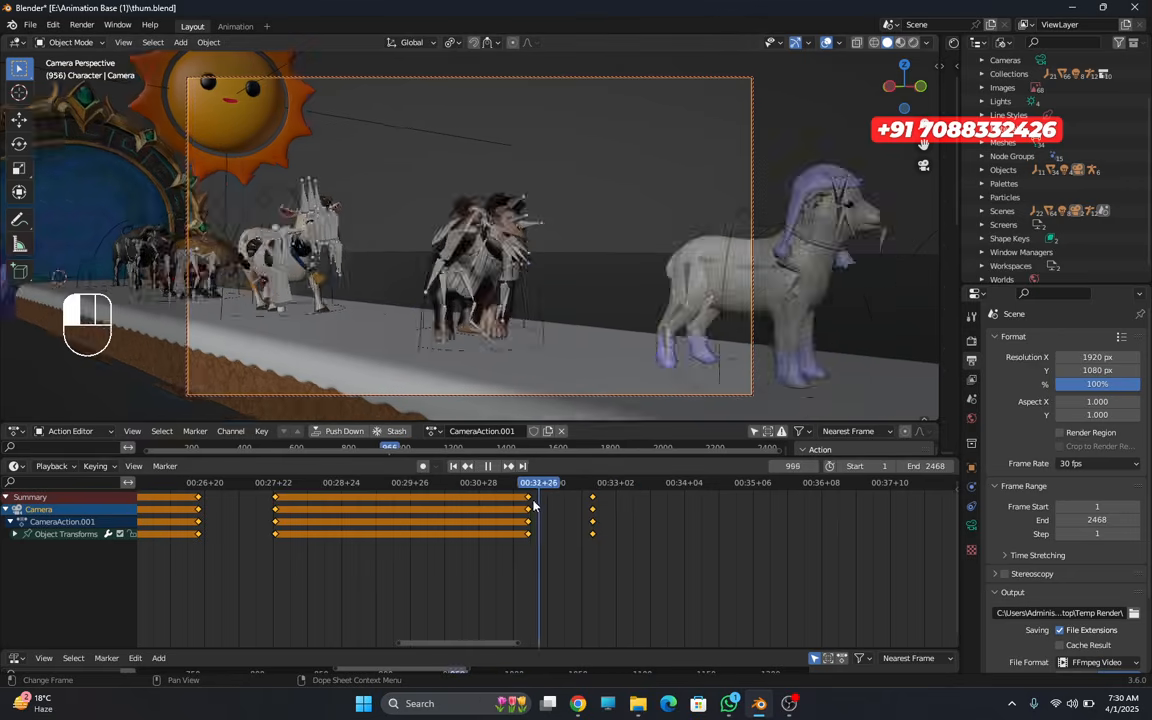
key(space)
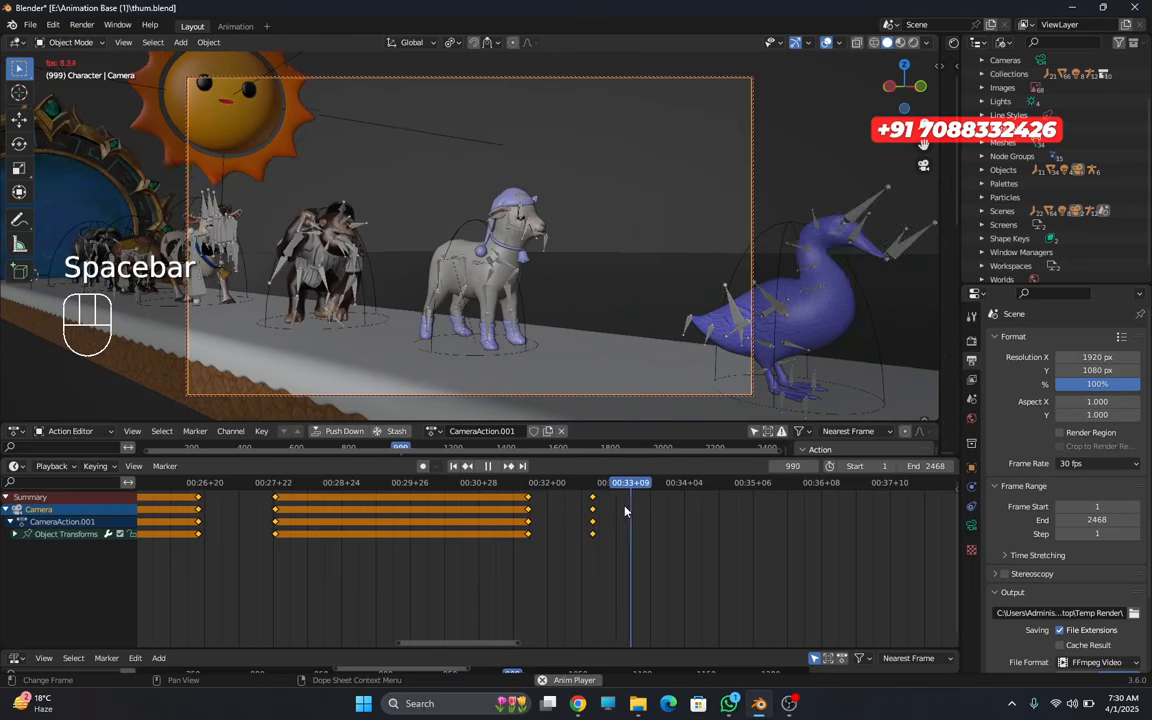
key(space)
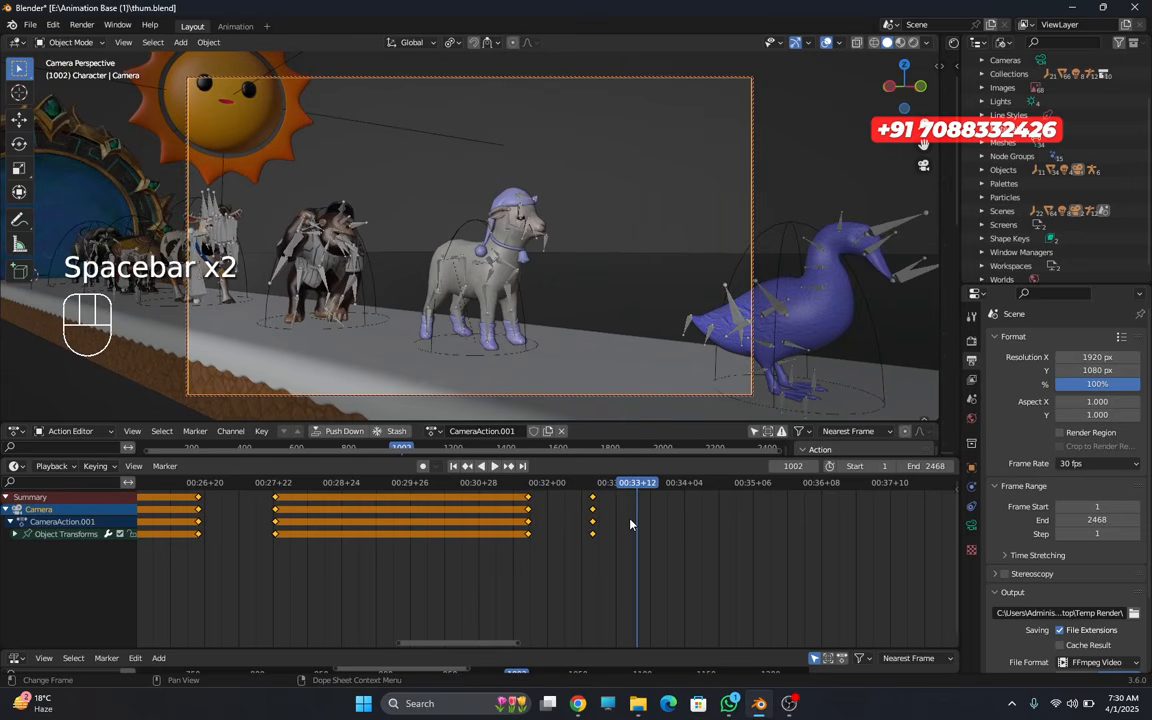
click(630, 524)
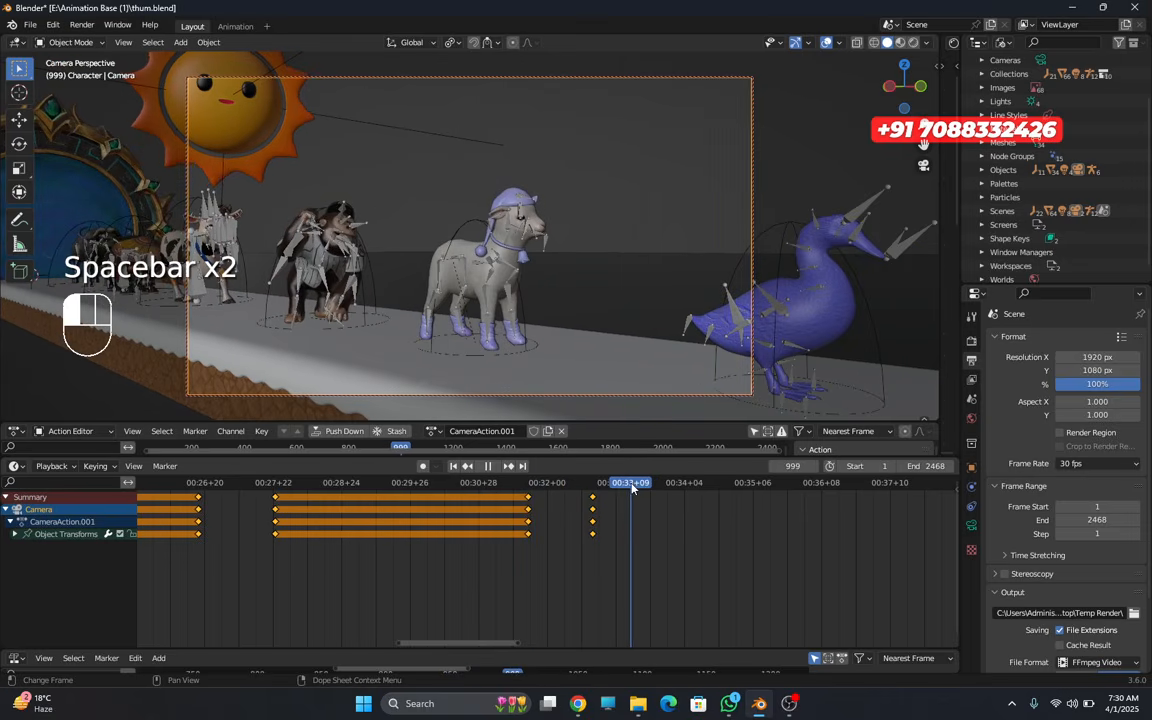
- Select the sheep's armature, set its KambingTopi|Idle strip to repeat 11 times, and bring back the keyframe timeline
click(488, 275)
drag(486, 651, 552, 430)
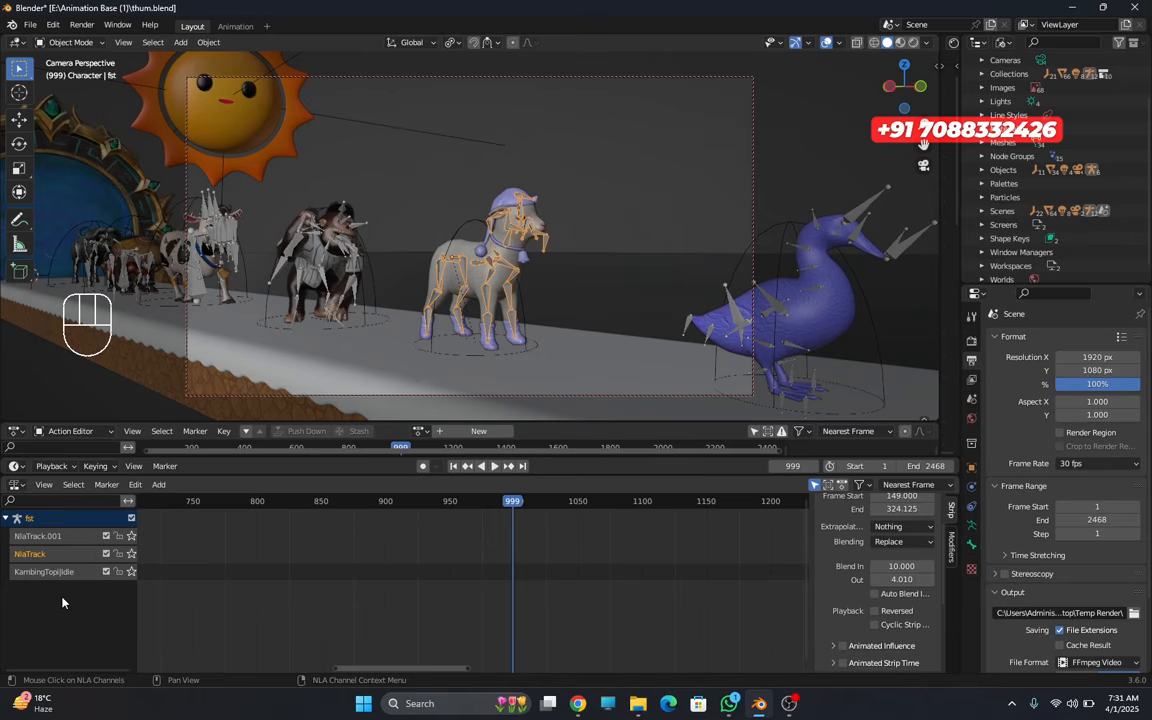
scroll(253, 585, down, 8)
click(246, 579)
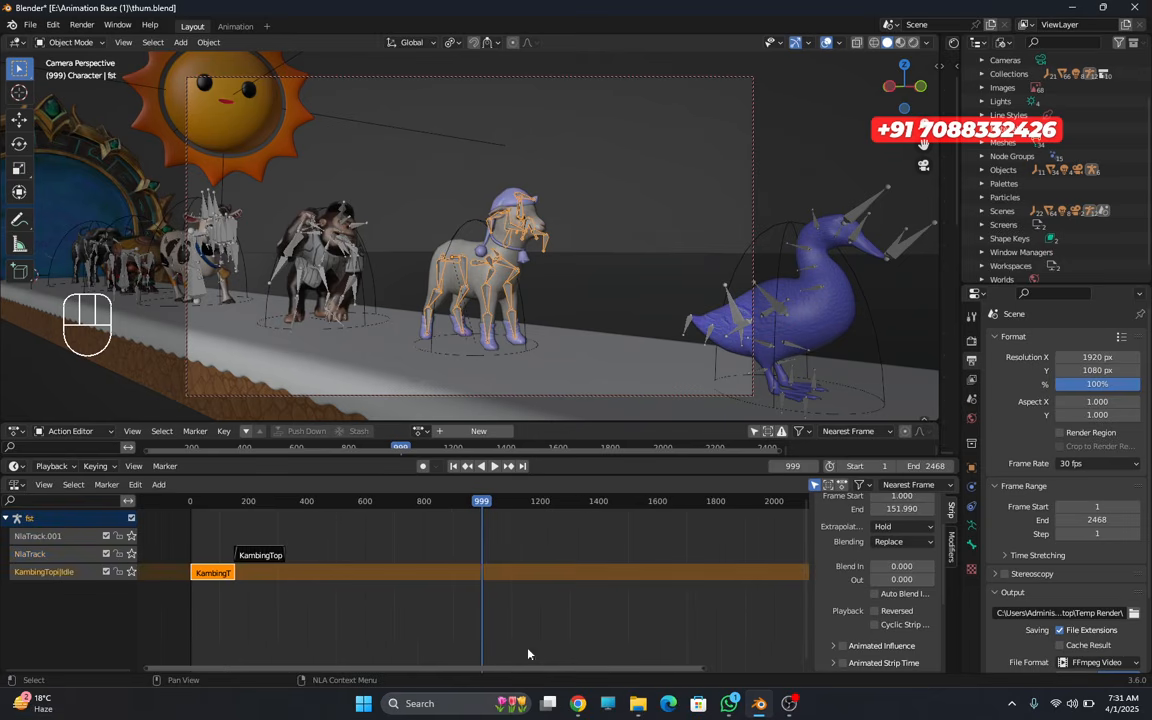
scroll(870, 590, down, 4)
drag(902, 644, 985, 644)
scroll(529, 560, up, 5)
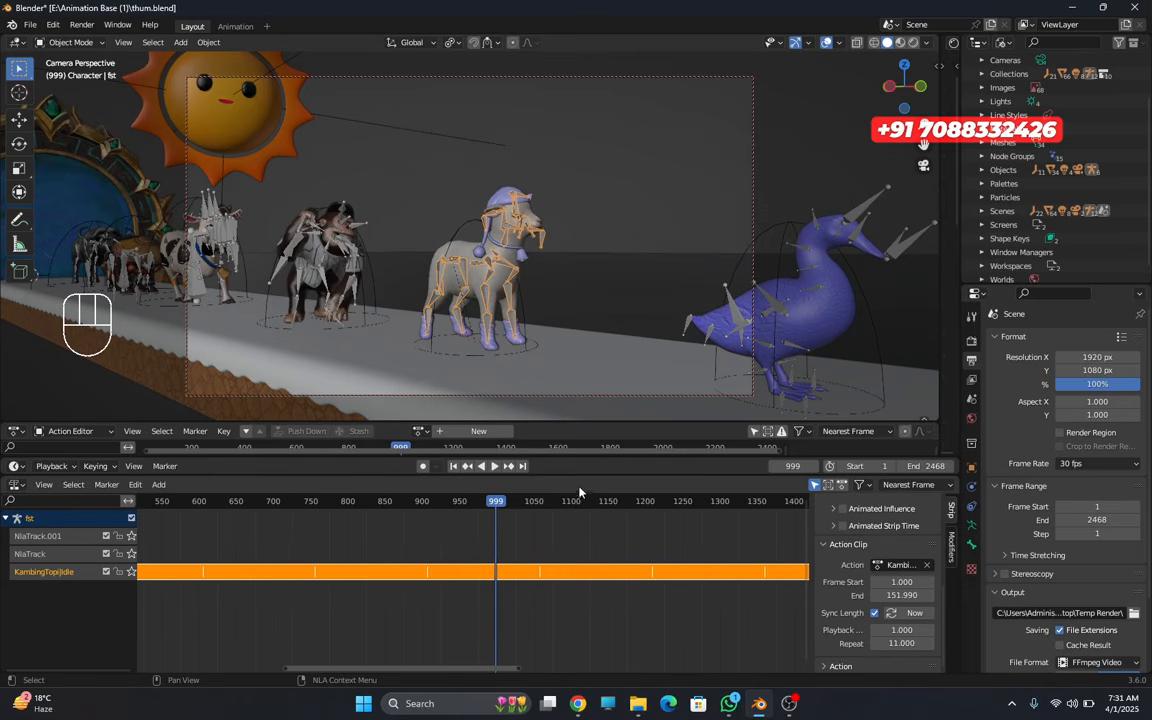
drag(584, 476, 584, 658)
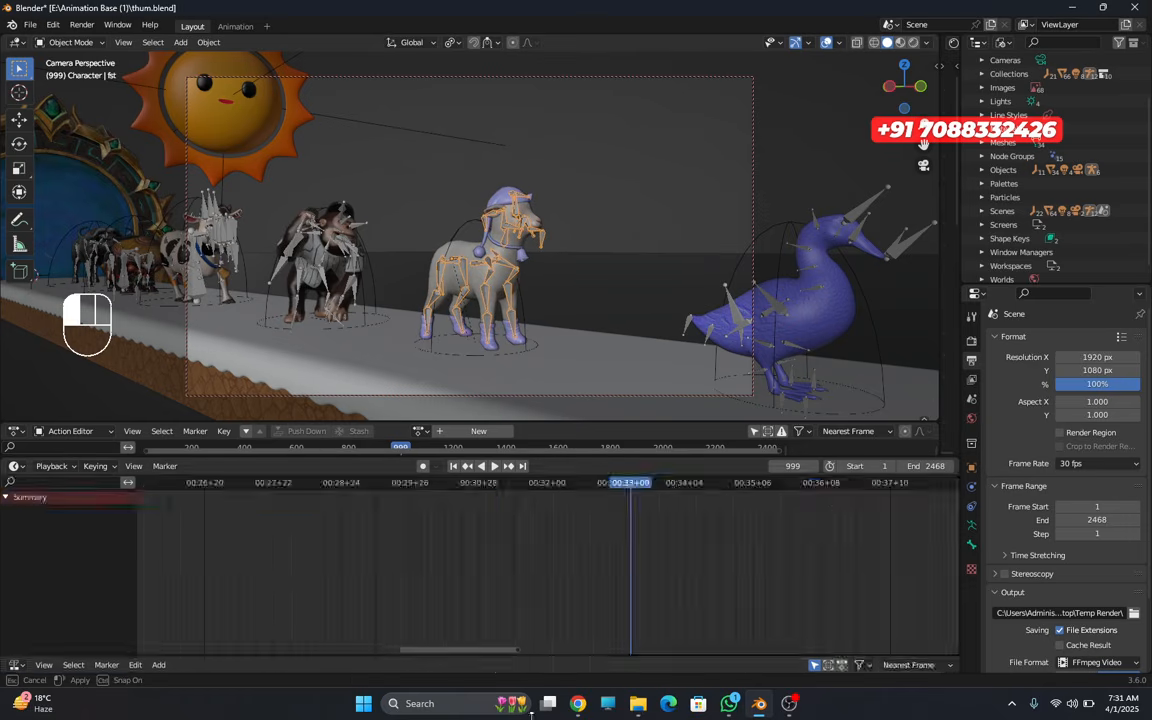
- Select the camera, play the sheep's shot from its arrival keyframe, and keyframe the camera's location, rotation and scale at frame 1079
click(563, 86)
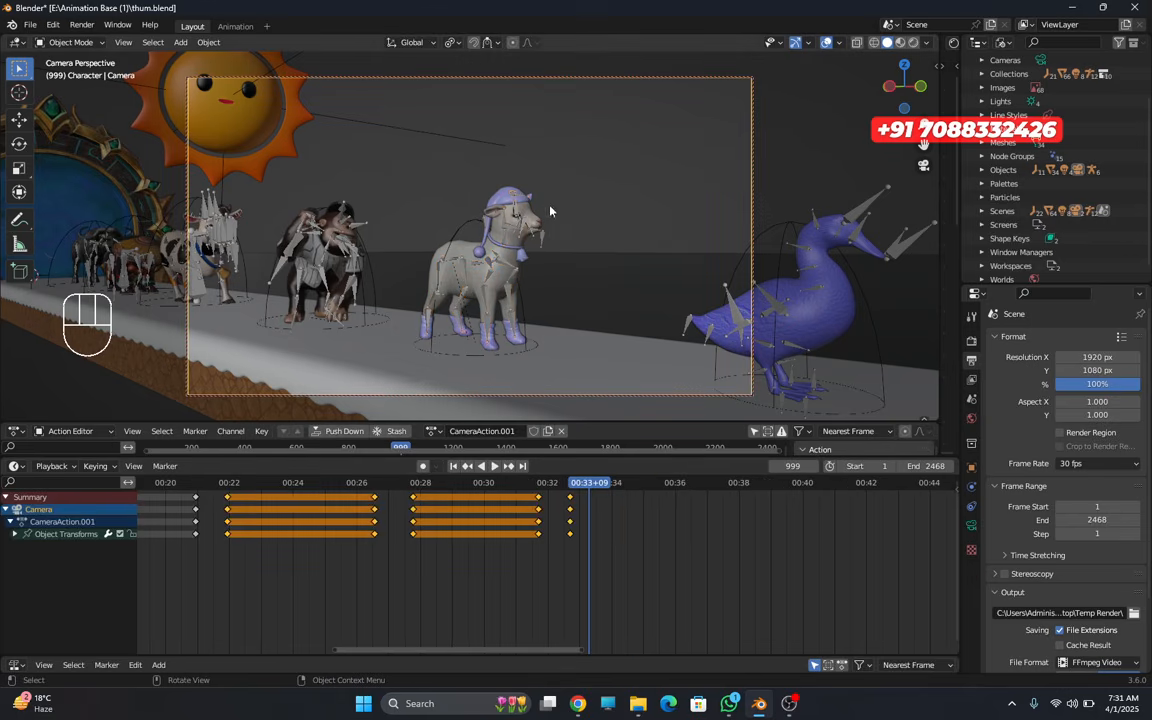
drag(589, 488, 571, 489)
key(space)
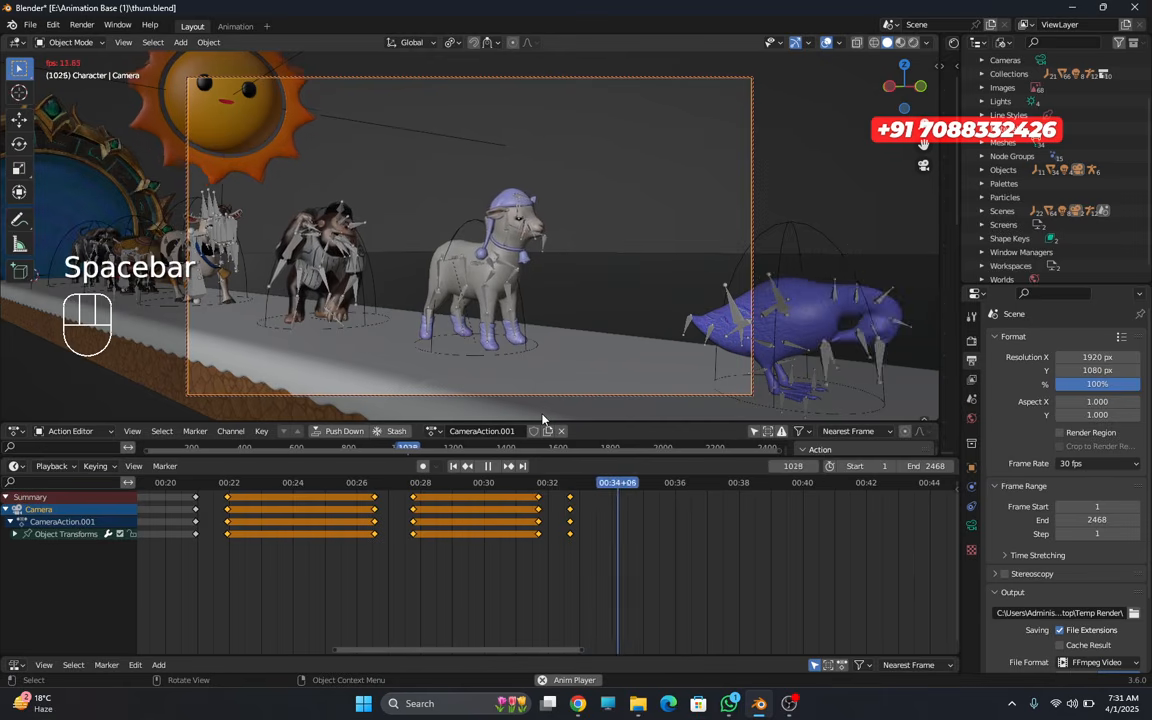
key(space)
key(space)
key(space)
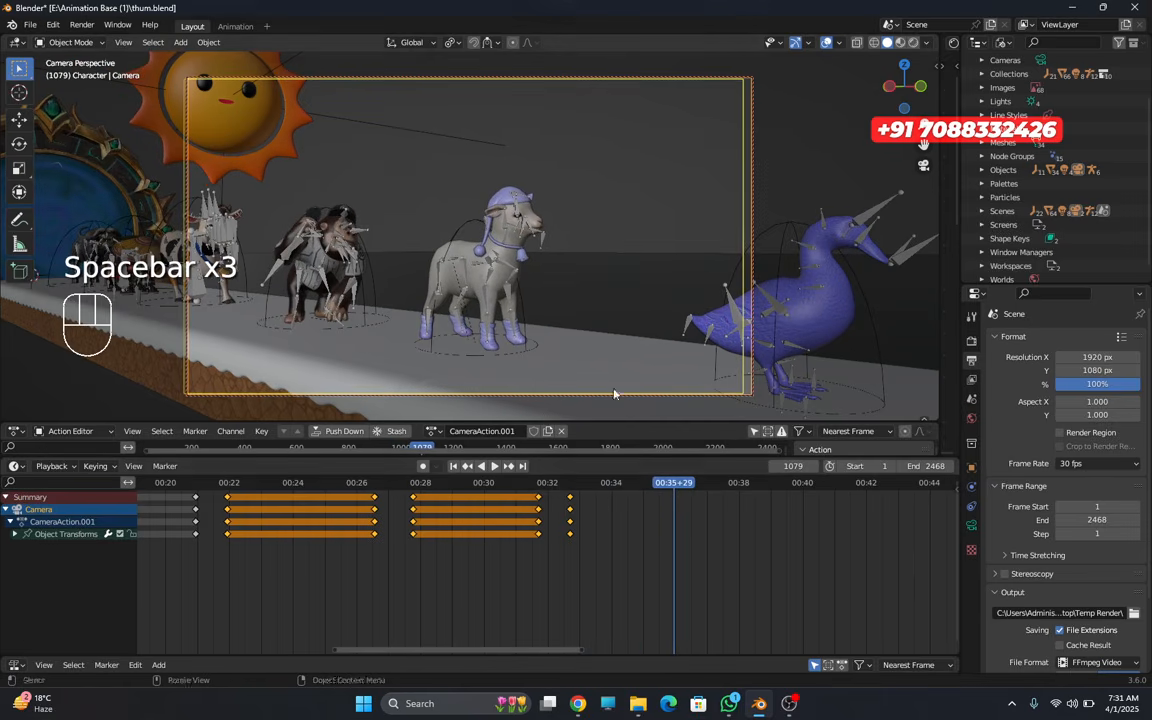
key(i)
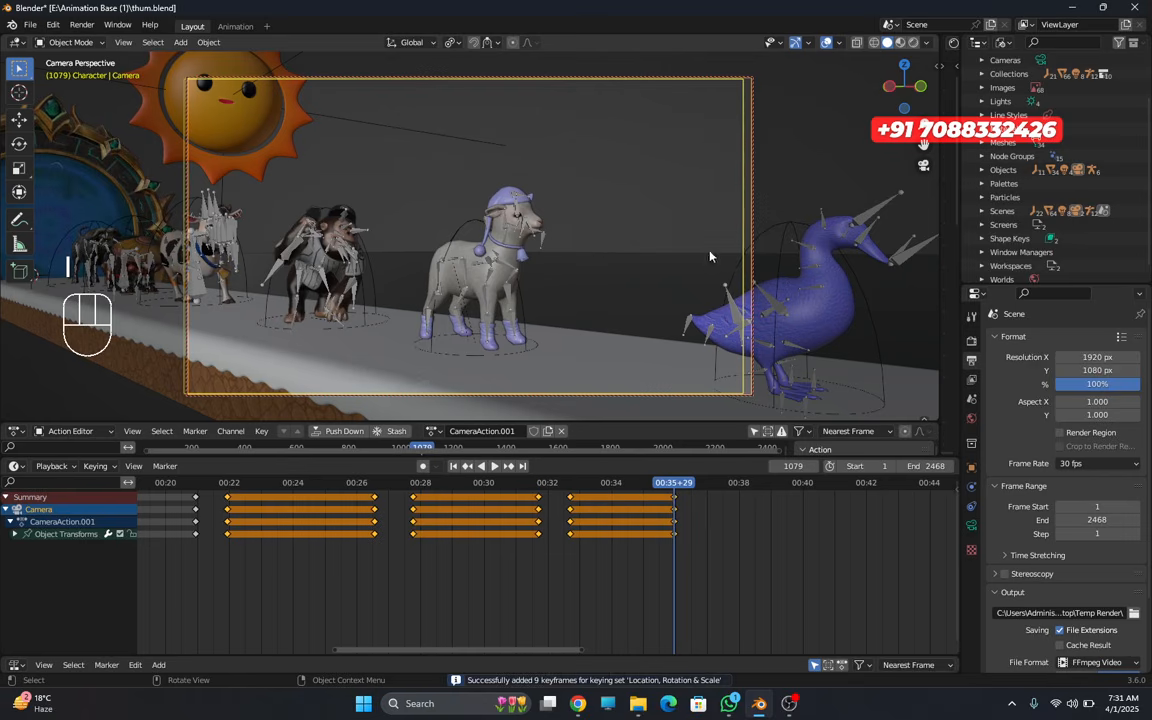
- At frame 1108, move the camera along the Y axis to the duck, adjust the framing, and keyframe it
drag(681, 484, 705, 492)
key(g)
key(y)
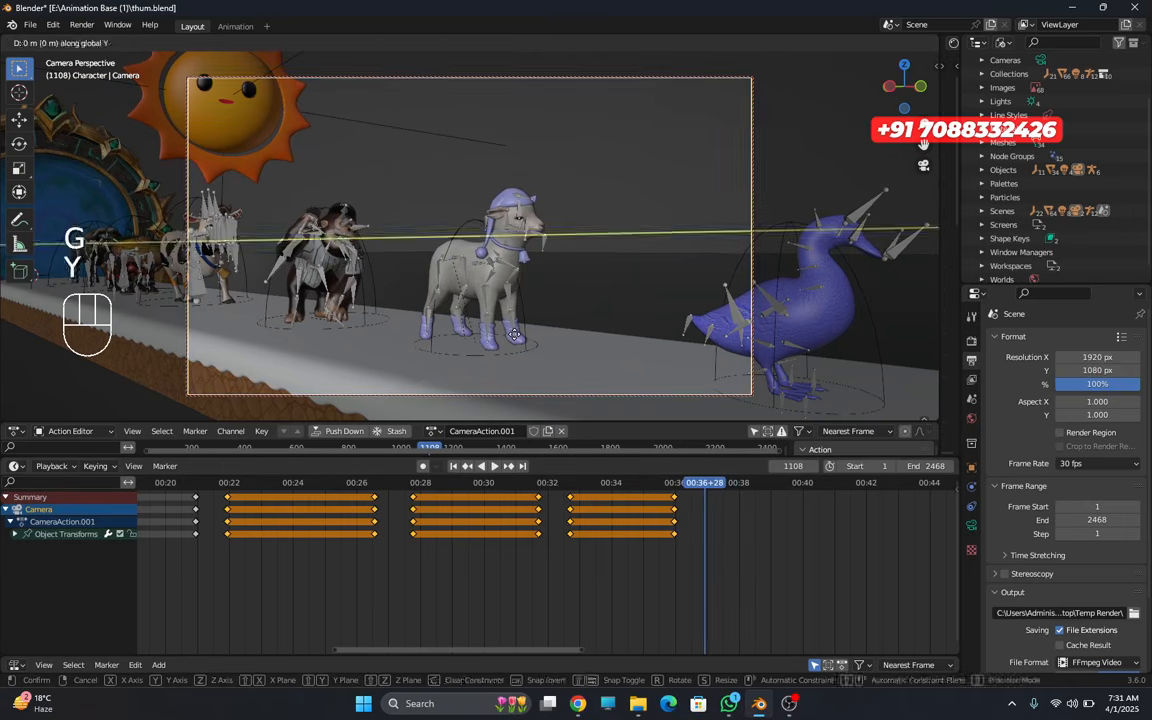
click(130, 413)
shift+middle_drag(394, 324, 409, 321)
middle_drag(741, 207, 735, 247)
shift+middle_drag(722, 296, 748, 194)
click(705, 483)
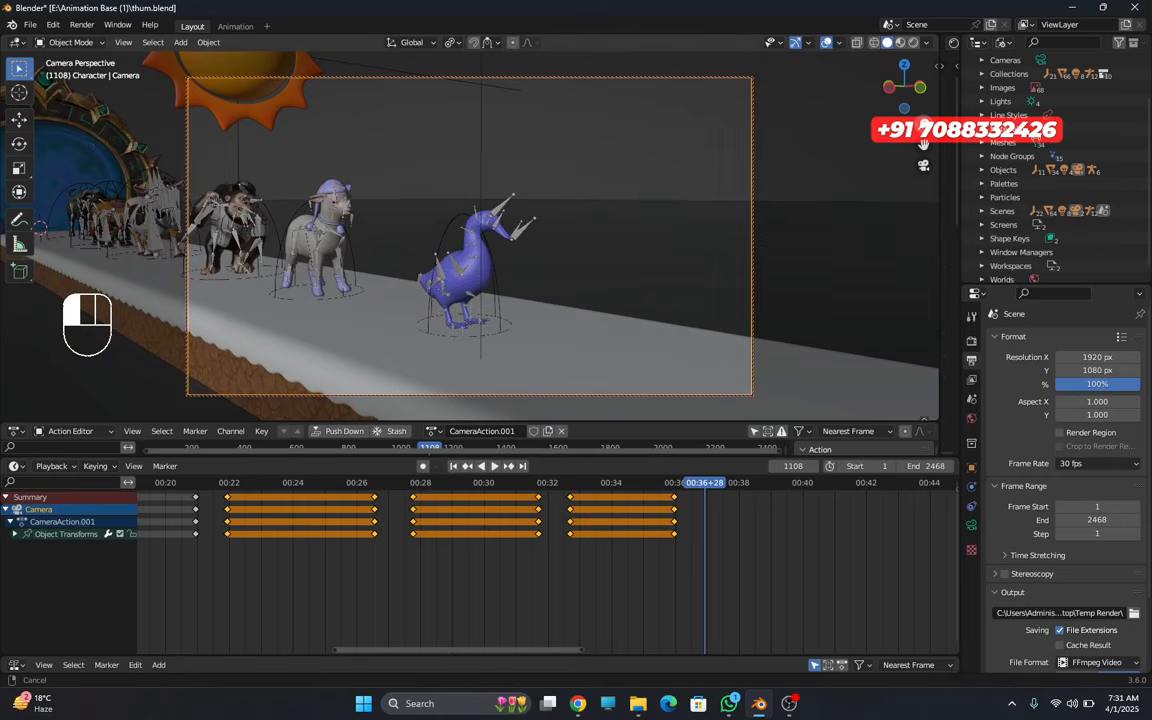
drag(924, 125, 924, 118)
shift+middle_drag(672, 213, 672, 209)
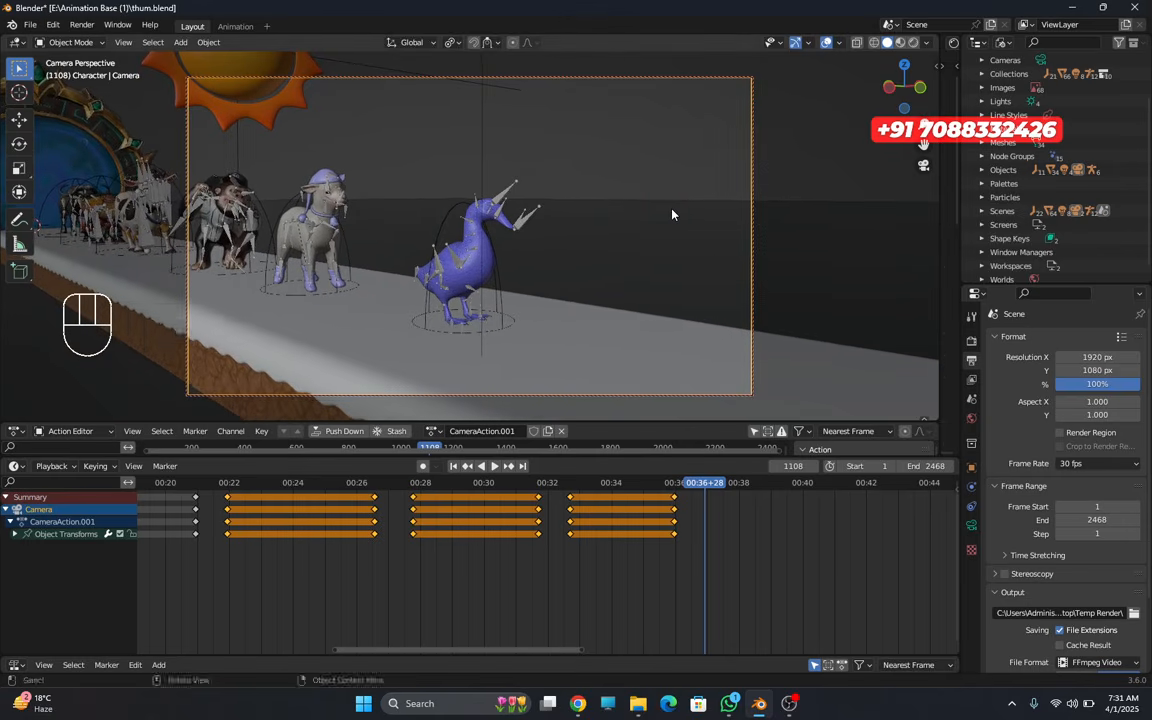
key(i)
- Play back the camera's move from the sheep to the duck several times and stop at frame 1118
click(668, 482)
key(space)
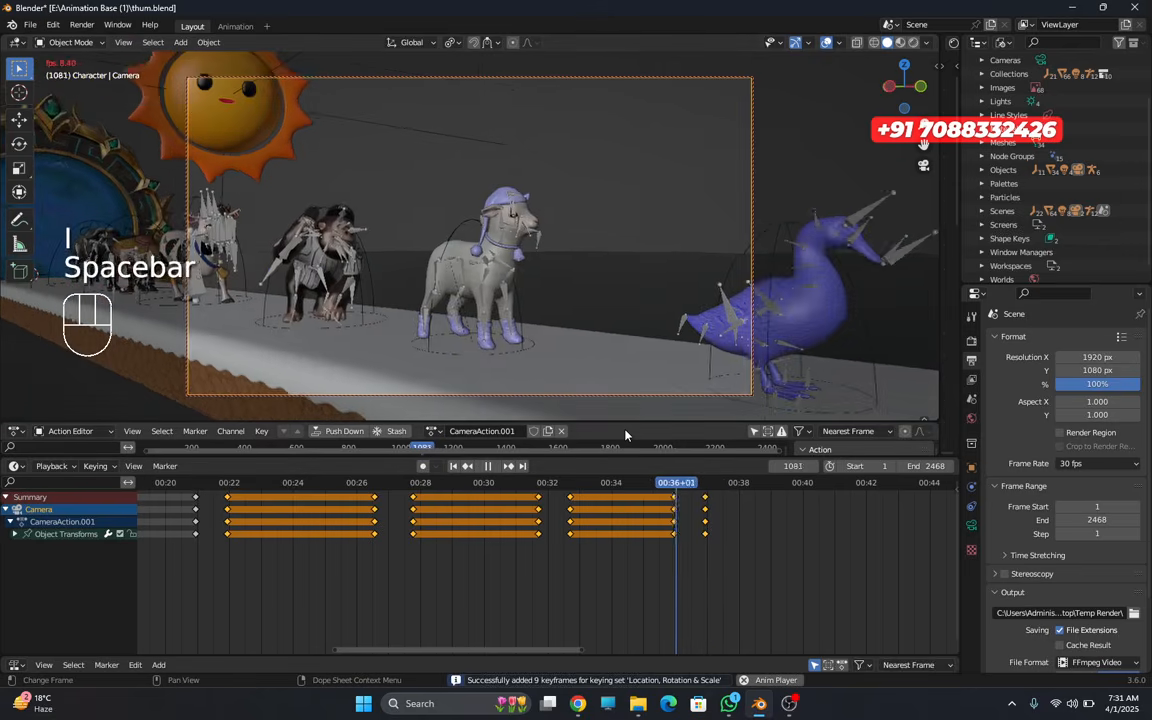
key(space)
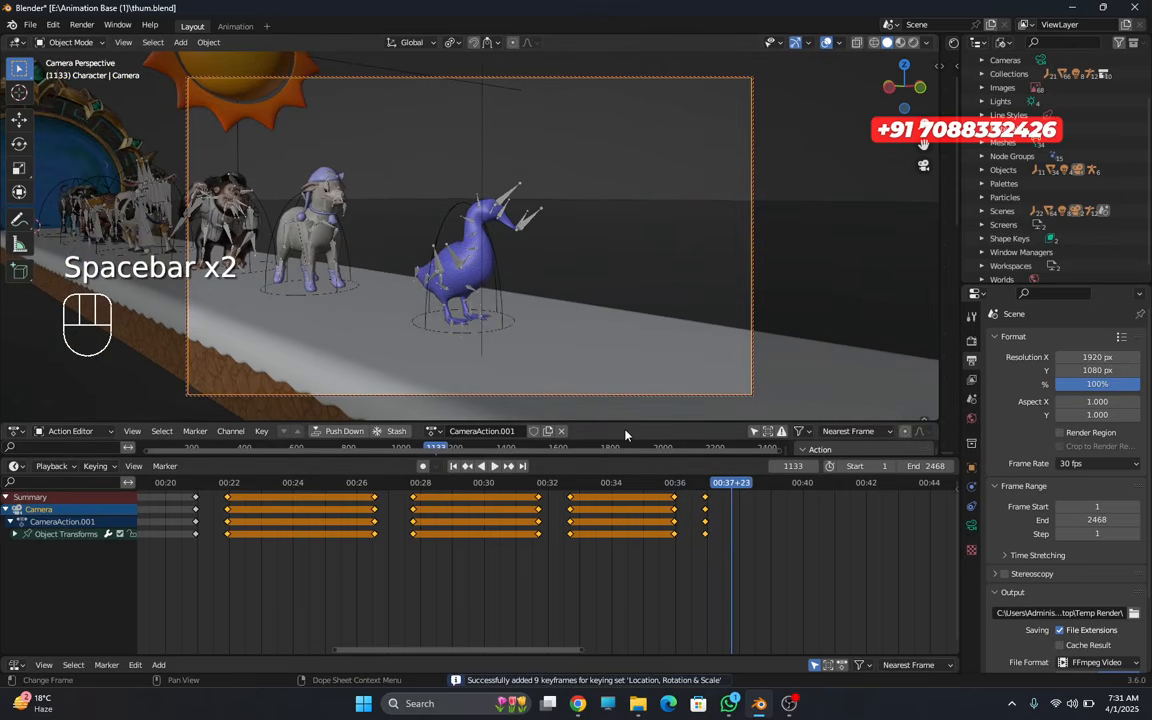
key(space)
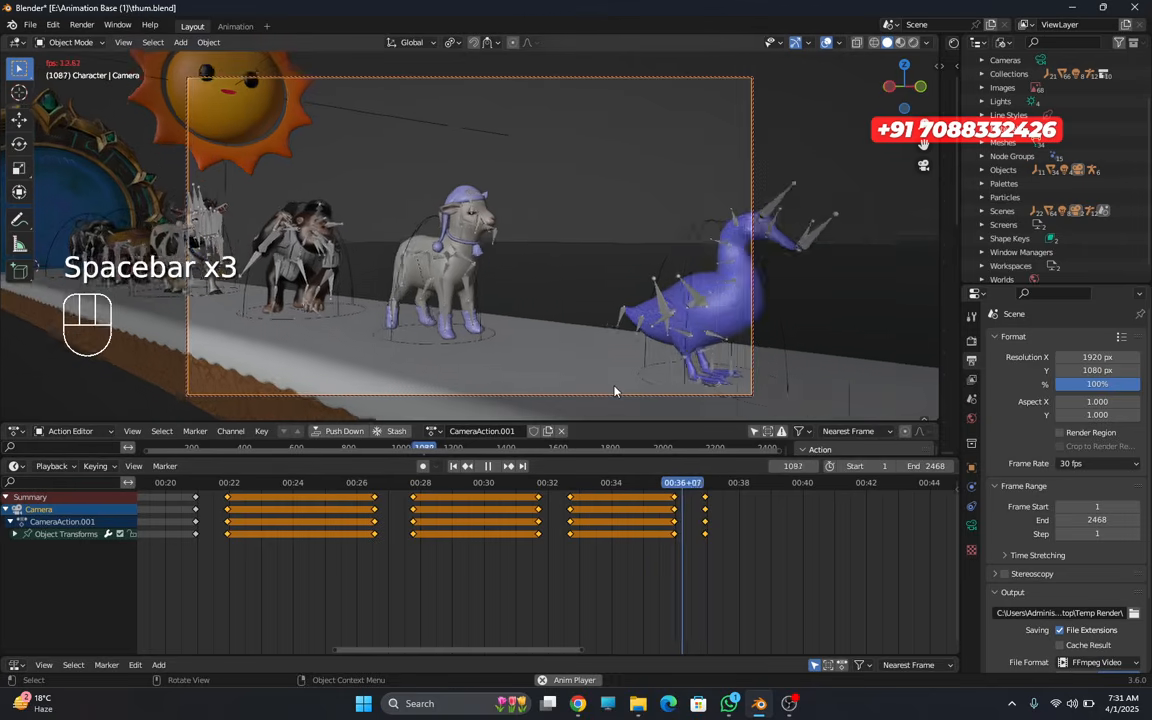
key(space)
key(space)
key(space)
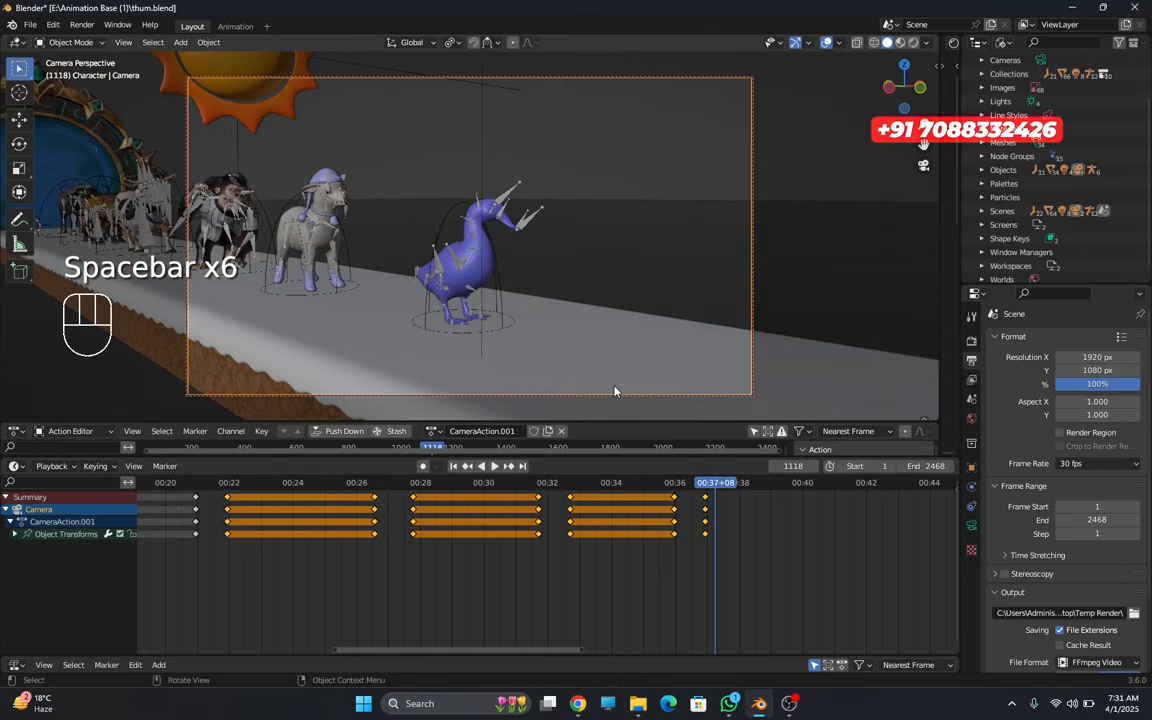
- Select the duck's armature and set its Bebek2|idle strip to repeat 8.7 times in the NLA editor
click(474, 226)
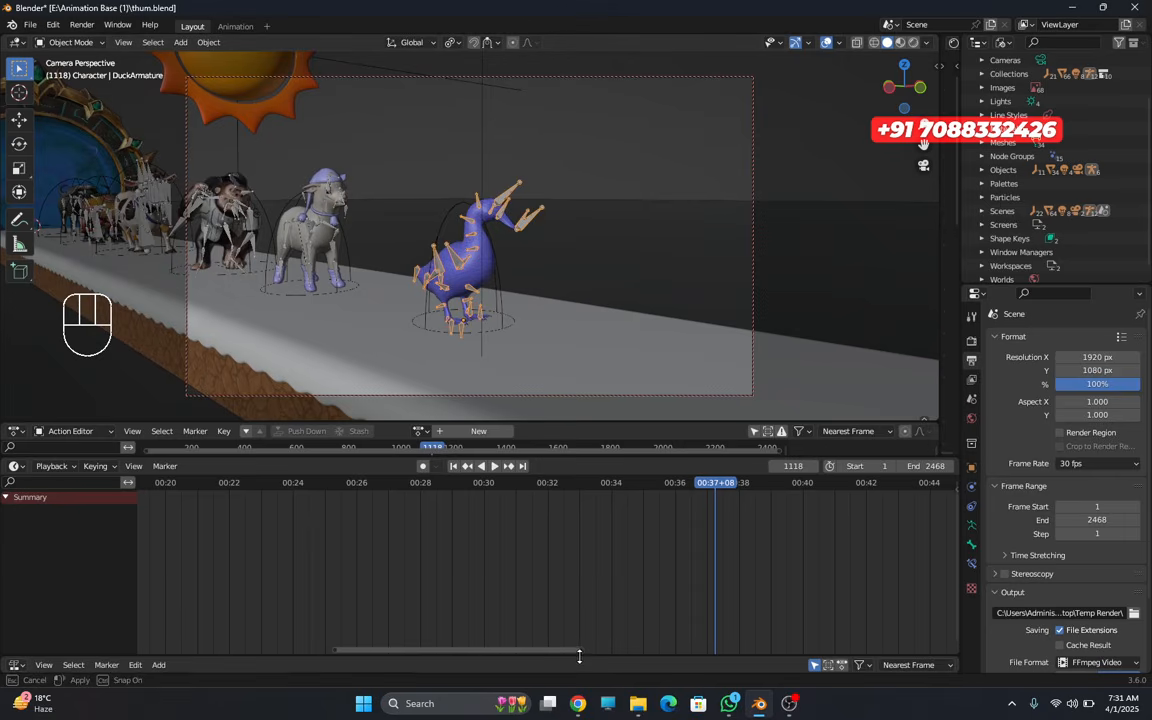
drag(580, 656, 586, 478)
scroll(507, 579, down, 9)
click(508, 577)
key(n)
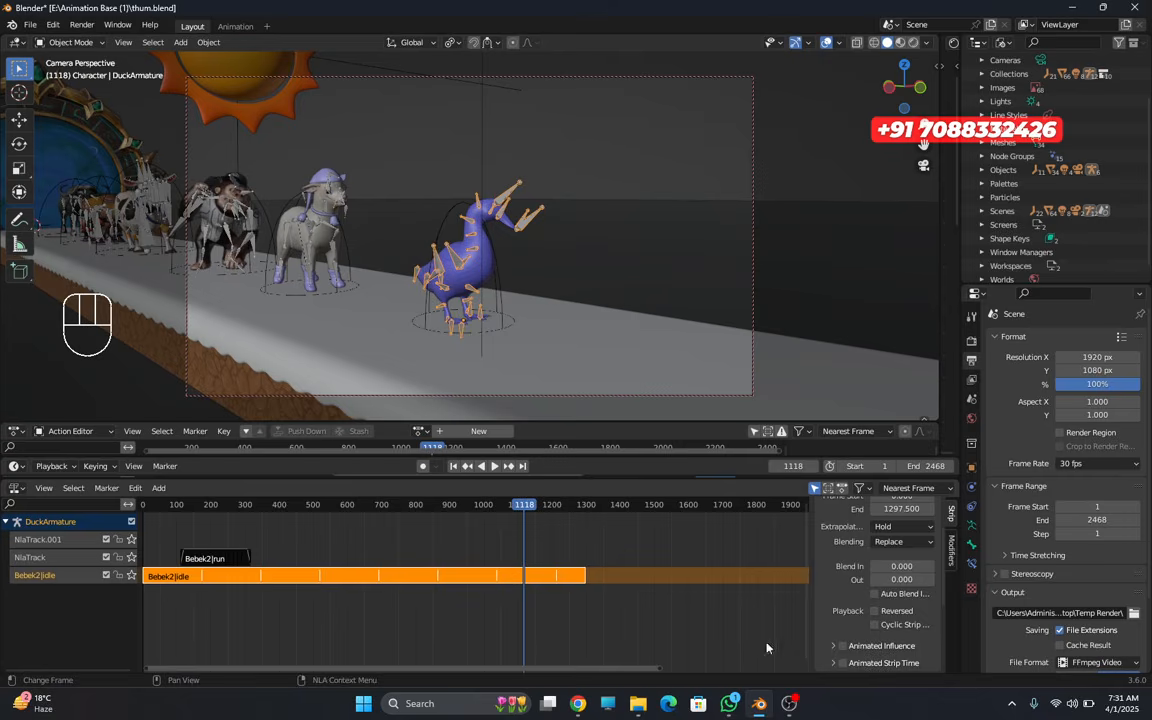
scroll(880, 600, down, 5)
drag(902, 641, 960, 641)
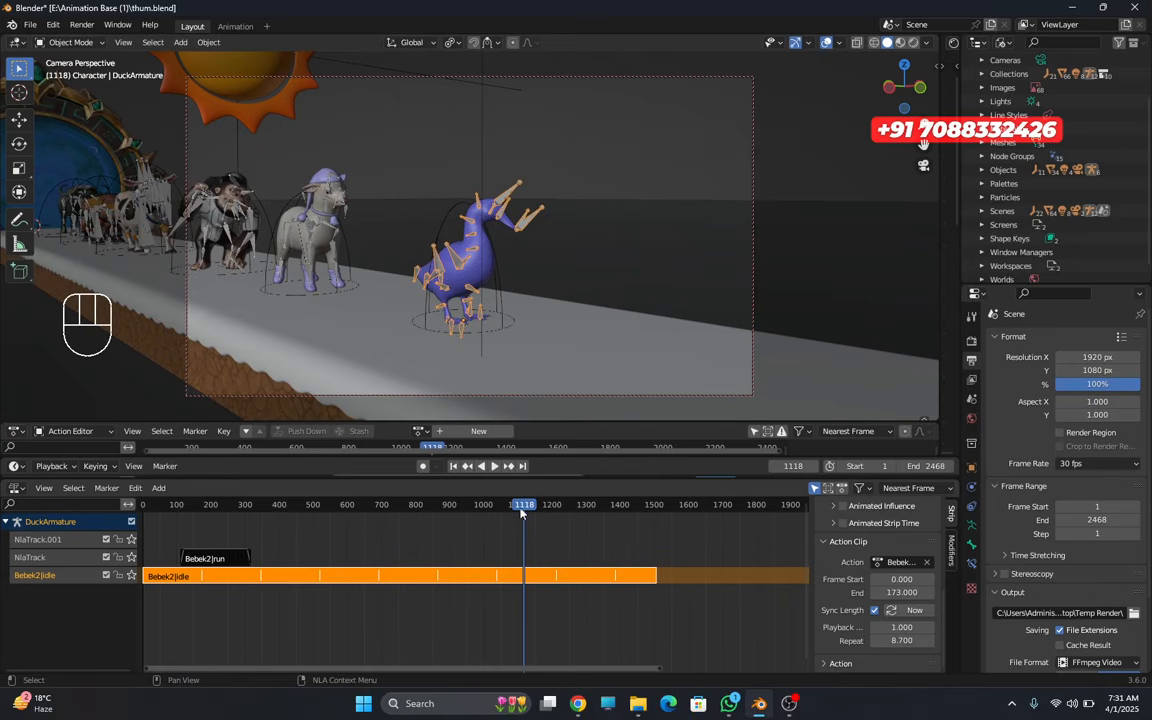
- Play the duck's idle animation with the viewport overlays hidden, stop at frame 1225, and check the scene outside the camera view
drag(516, 507, 504, 506)
key(space)
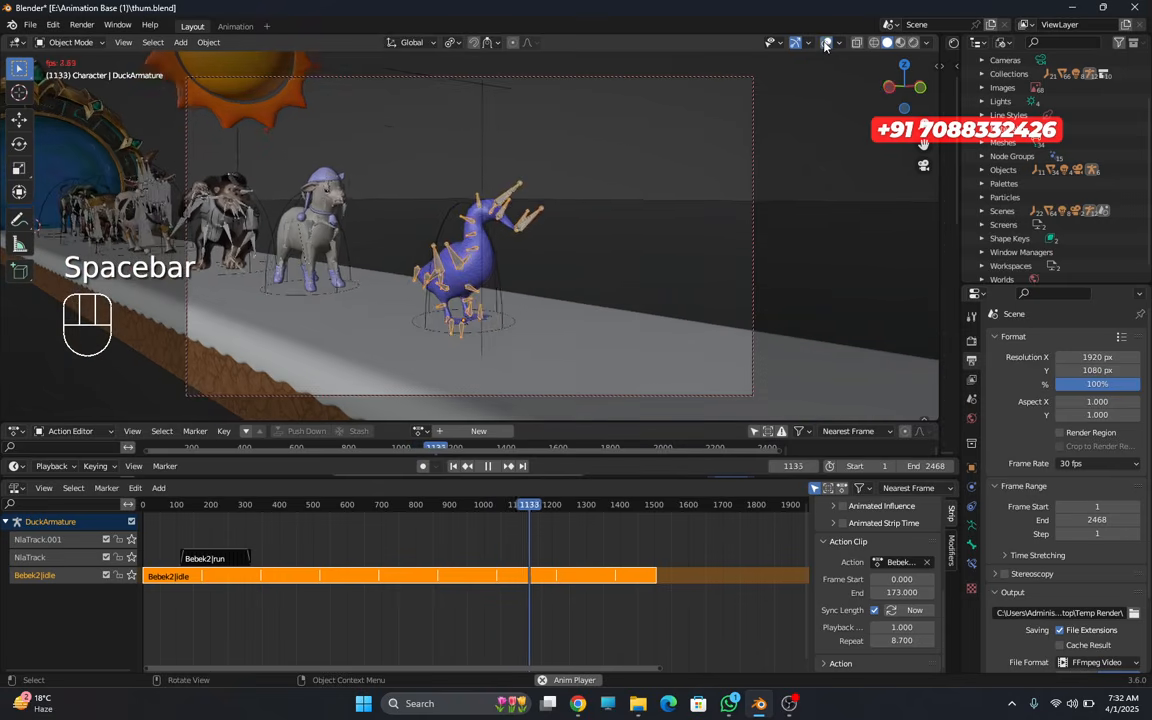
click(826, 42)
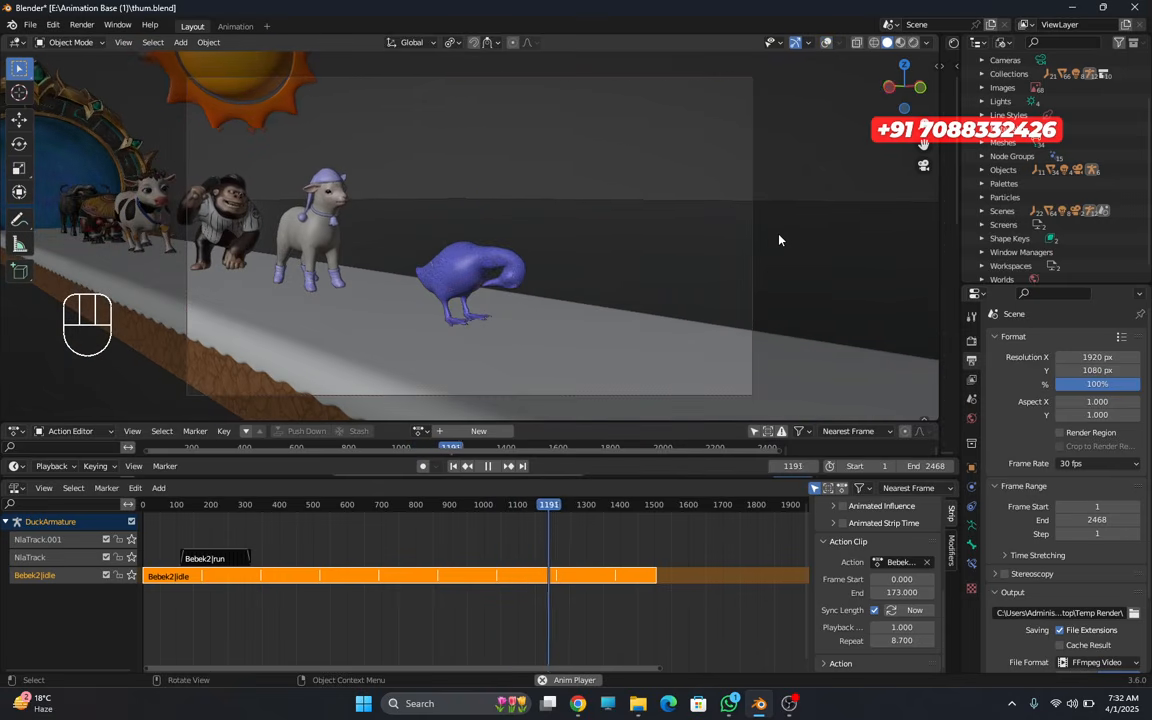
key(space)
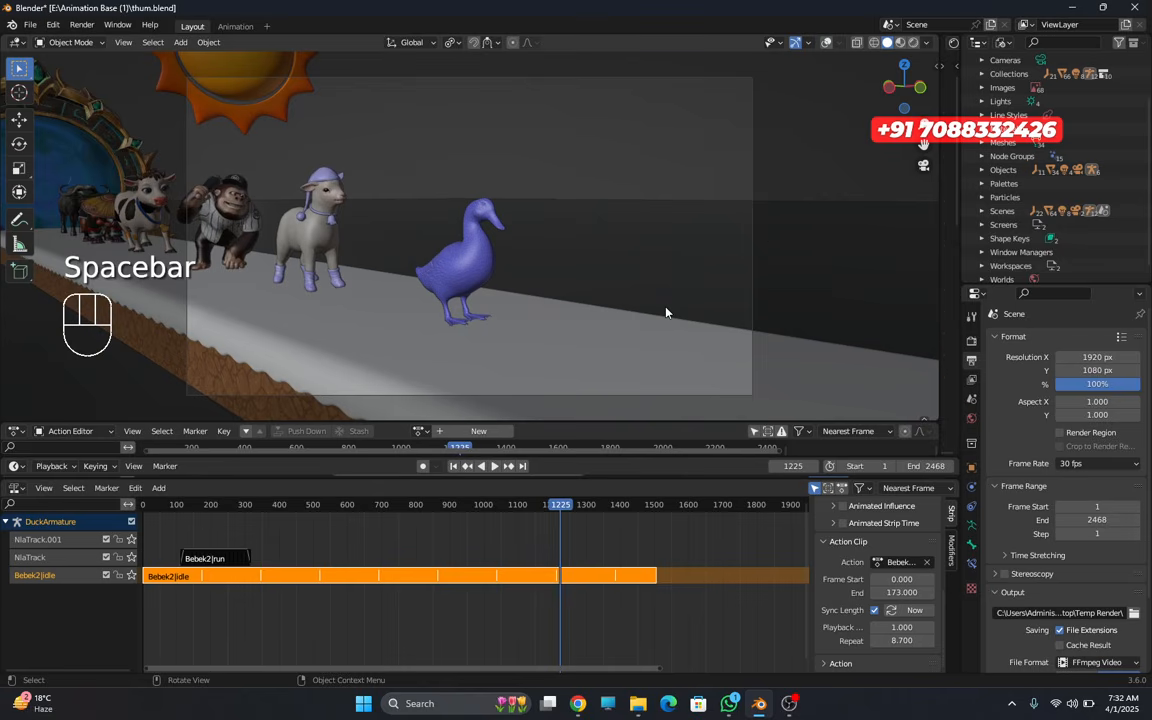
key(KP_0)
middle_drag(666, 313, 540, 311)
key(KP_0)
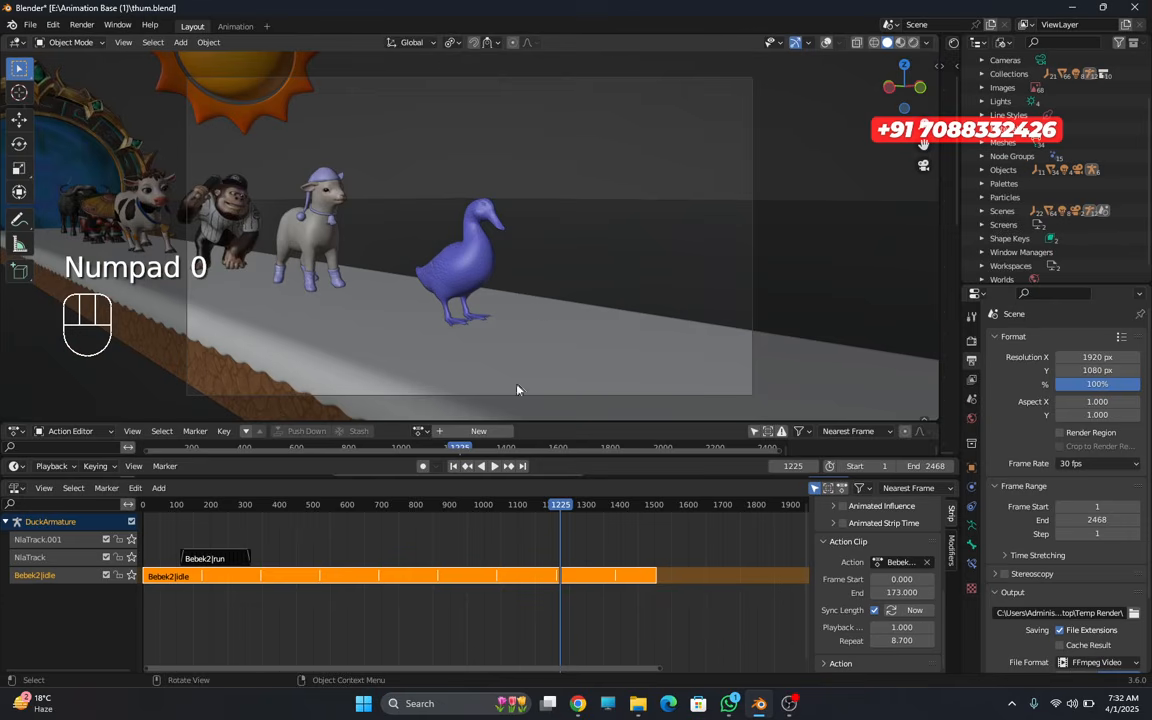
- Bring back the keyframe timeline and replay the duck's idle animation, stopping at frame 1248
drag(560, 507, 605, 660)
middle_drag(808, 578, 610, 540)
scroll(300, 572, up, 5)
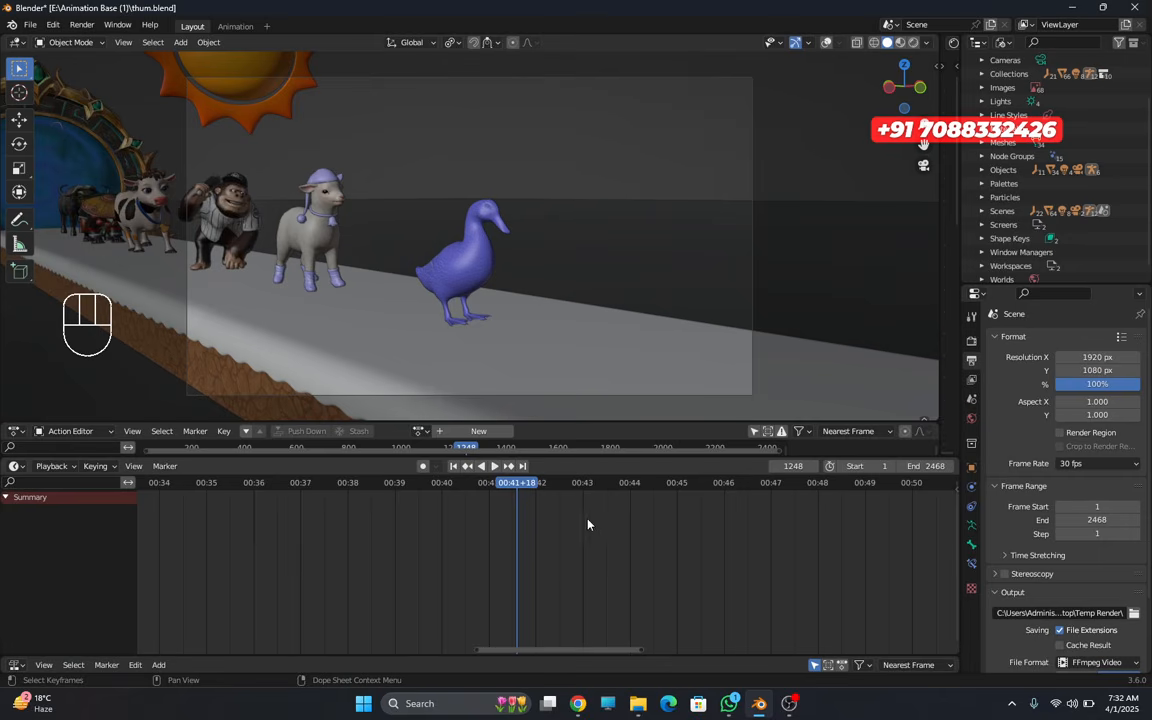
scroll(580, 530, up, 3)
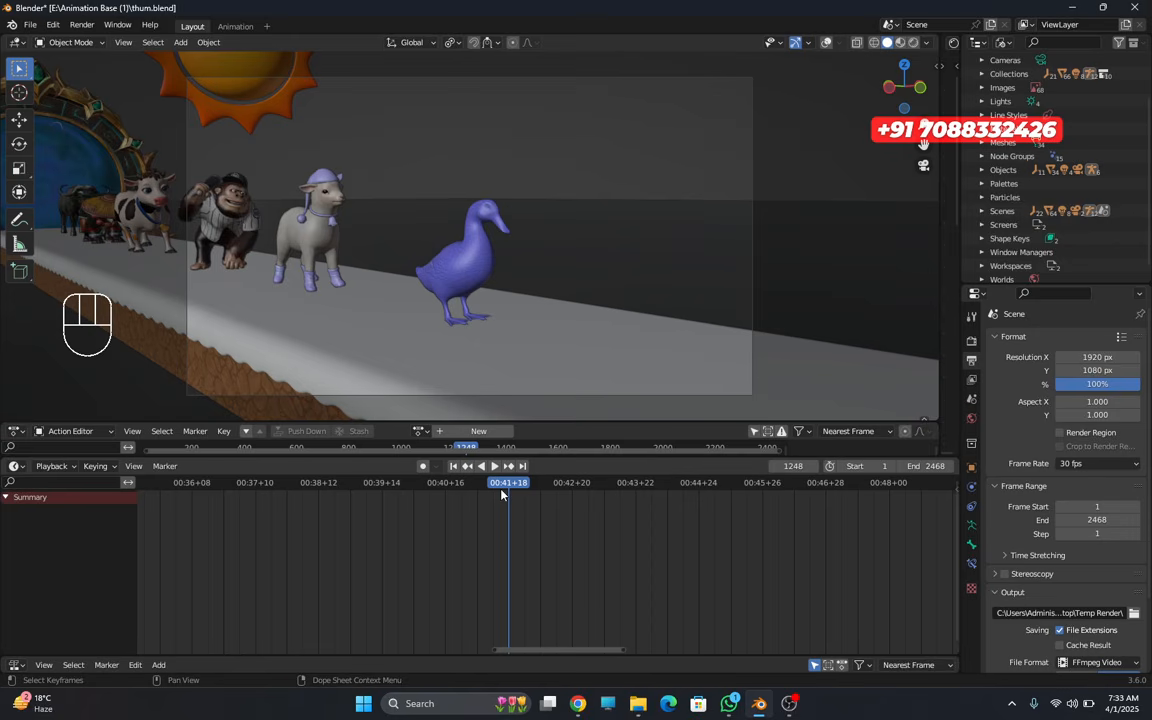
click(481, 466)
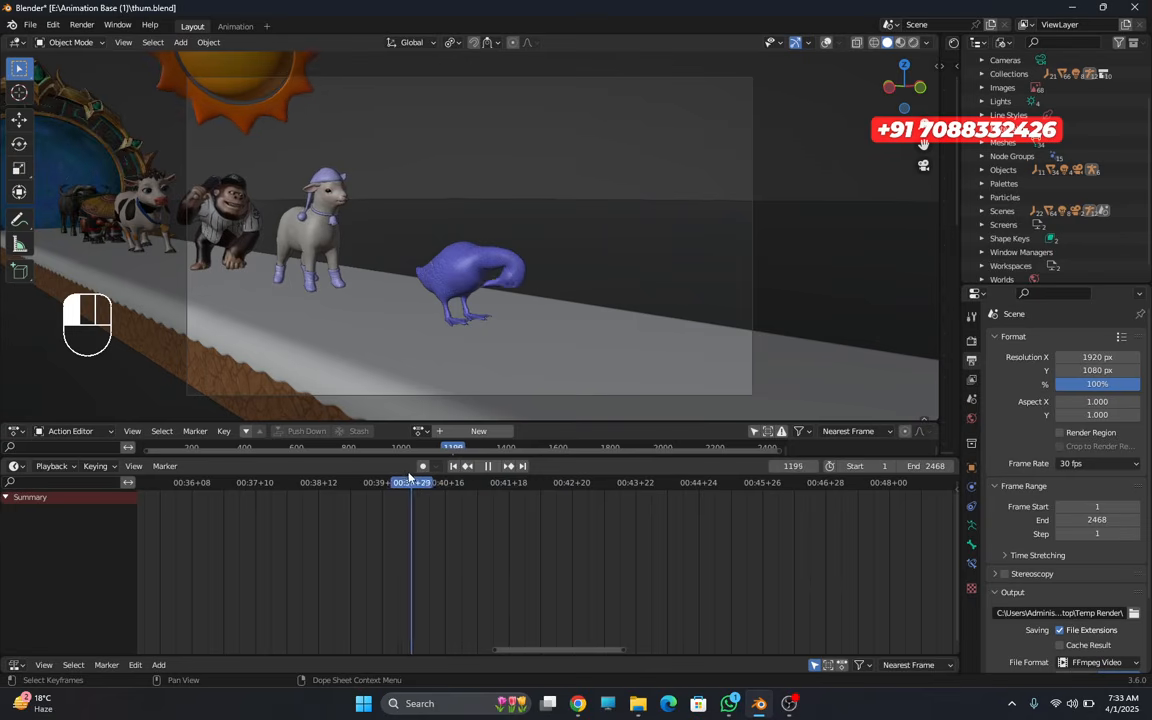
drag(418, 474, 449, 481)
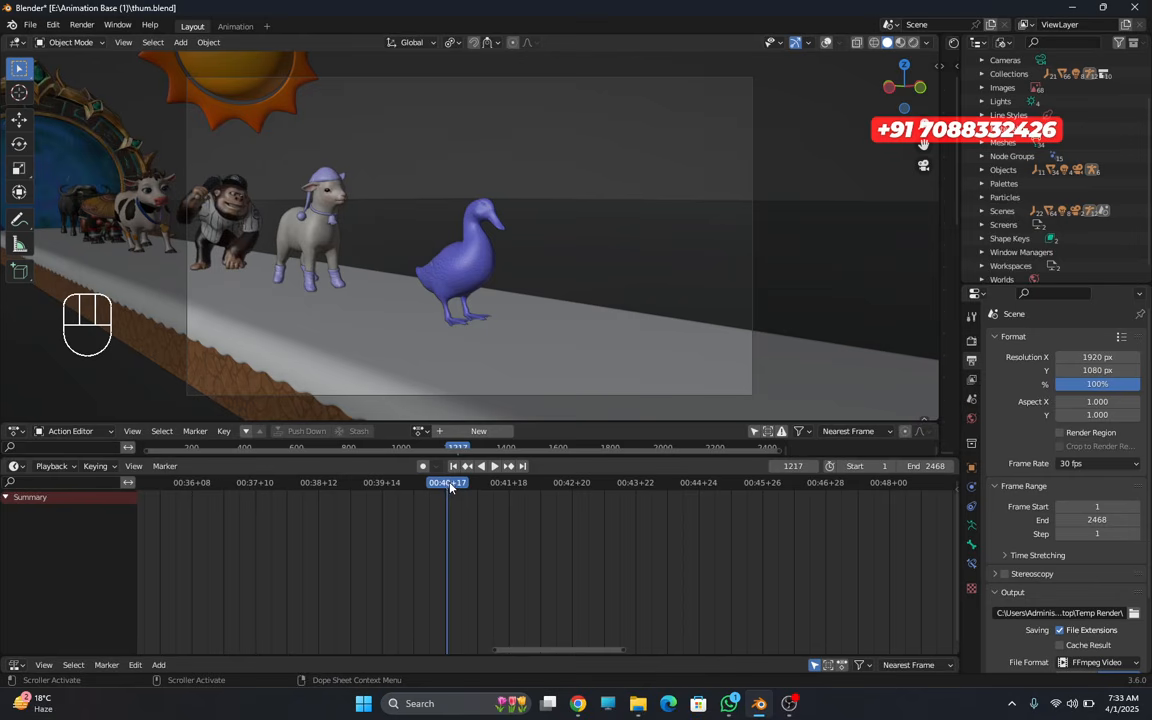
click(448, 487)
key(space)
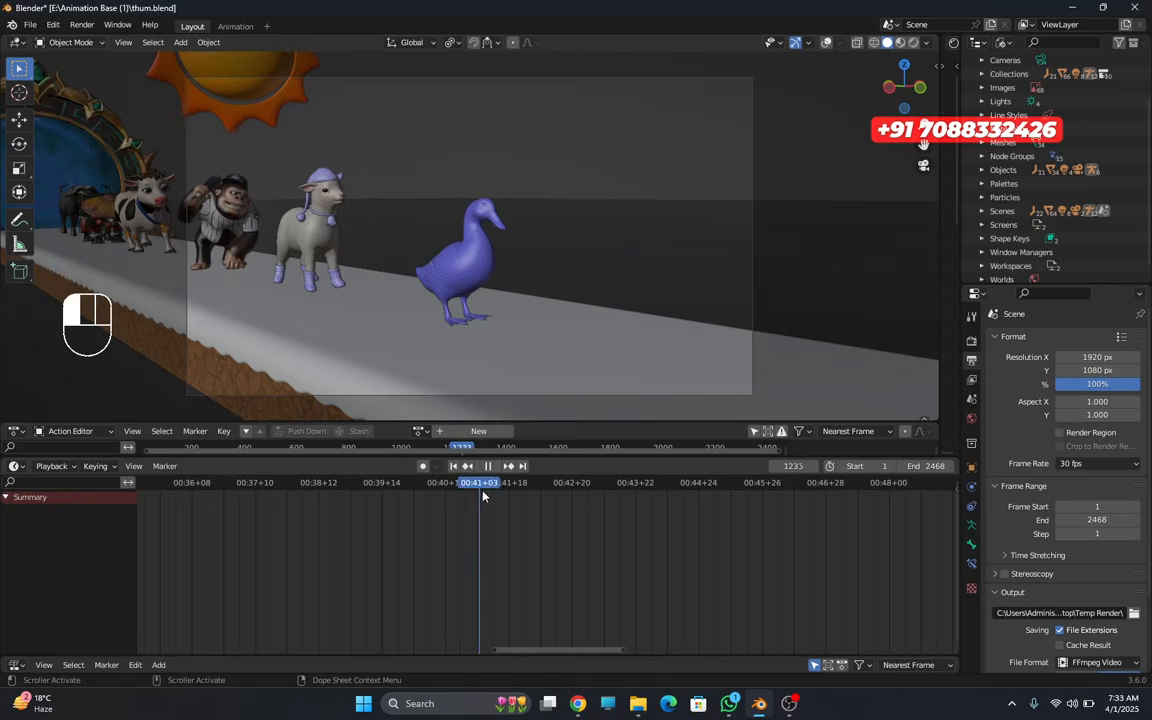
key(space)
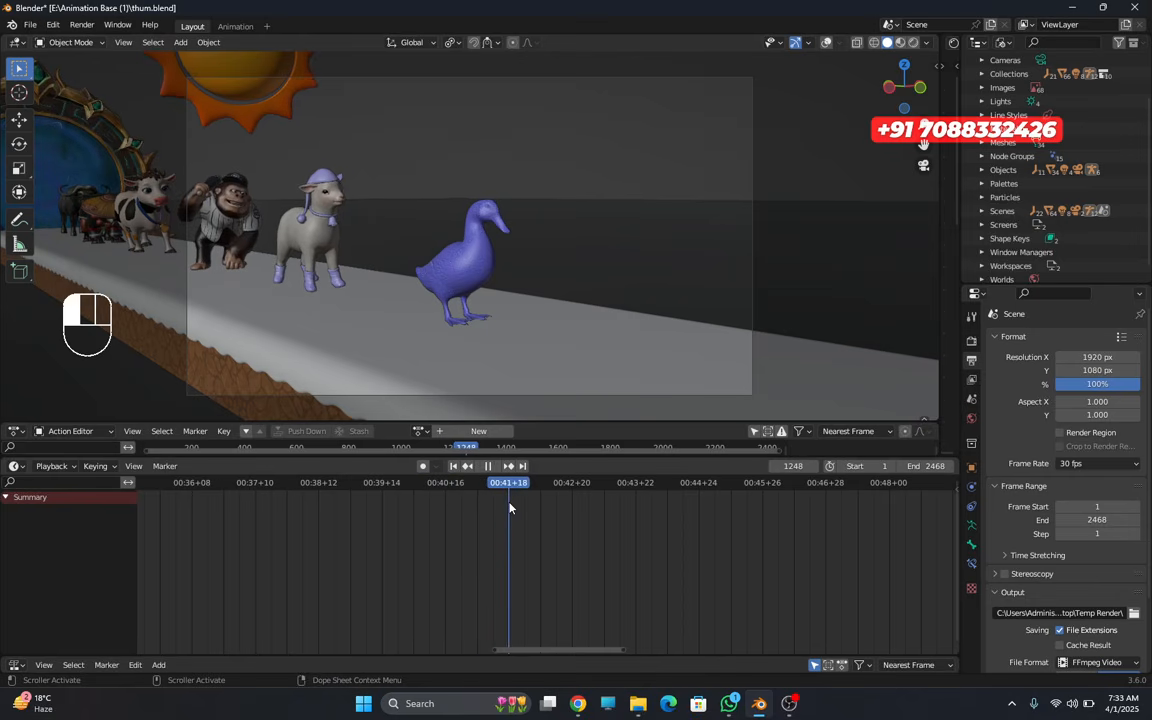
- Show the viewport overlays again, leave the camera view, and select the duck's control empty
click(826, 42)
click(730, 78)
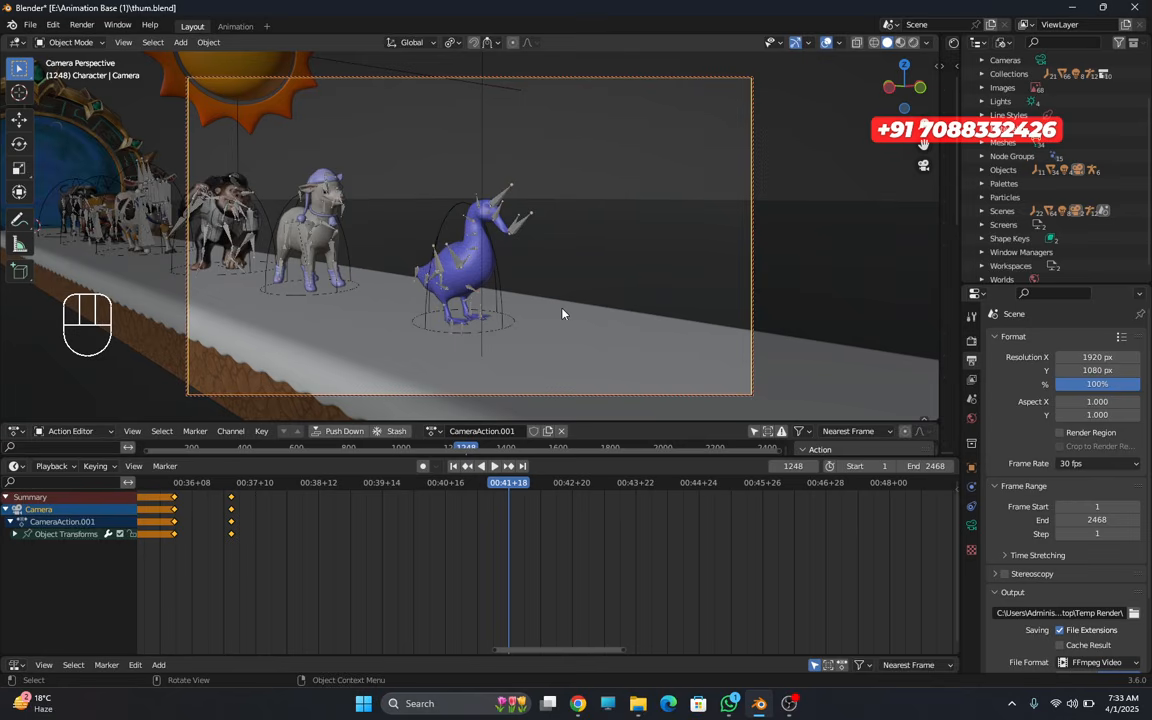
key(KP_0)
ctrl+middle_drag(563, 311, 604, 300)
shift+middle_drag(517, 312, 546, 279)
scroll(556, 305, up, 5)
scroll(520, 302, up, 2)
click(615, 258)
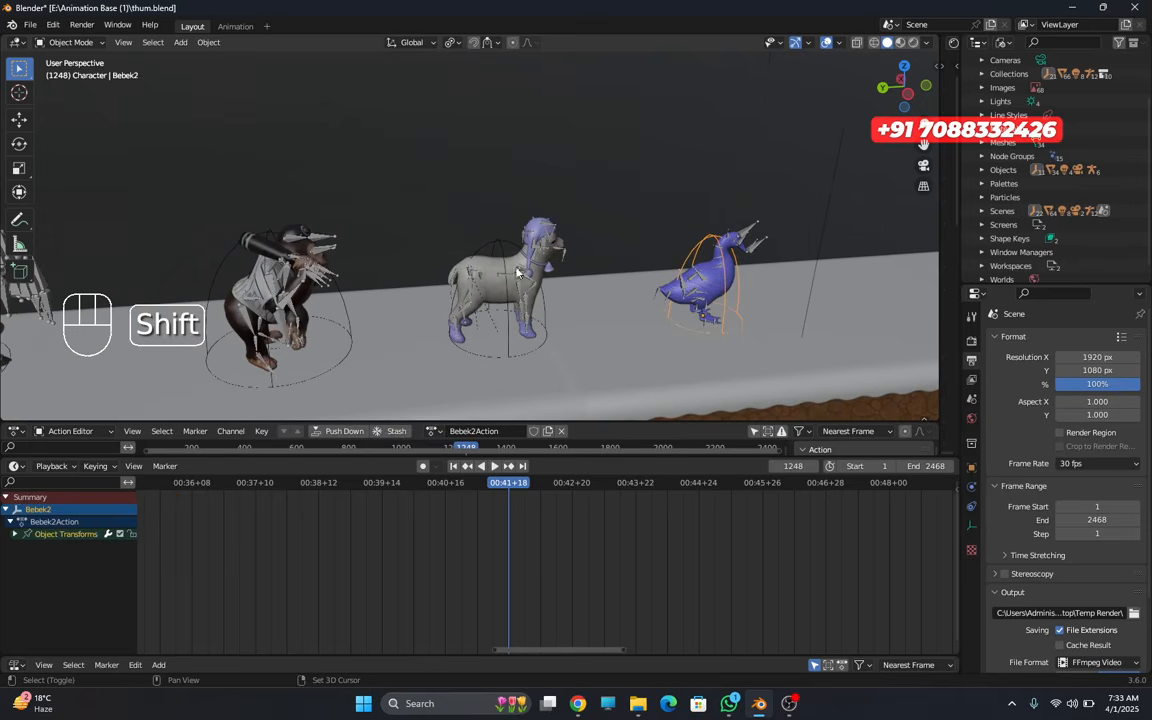
shift+click(495, 248)
shift+middle_drag(495, 248, 390, 228)
shift+click(535, 229)
key(ctrl+z)
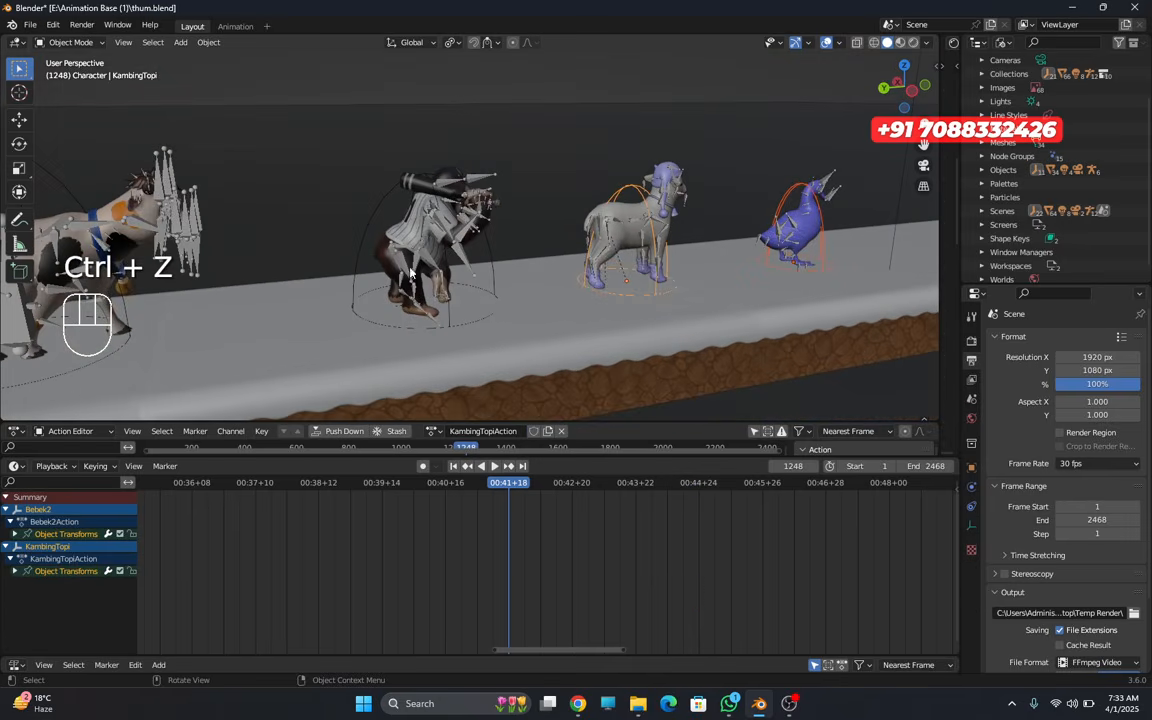
click(390, 208)
click(638, 192)
click(790, 200)
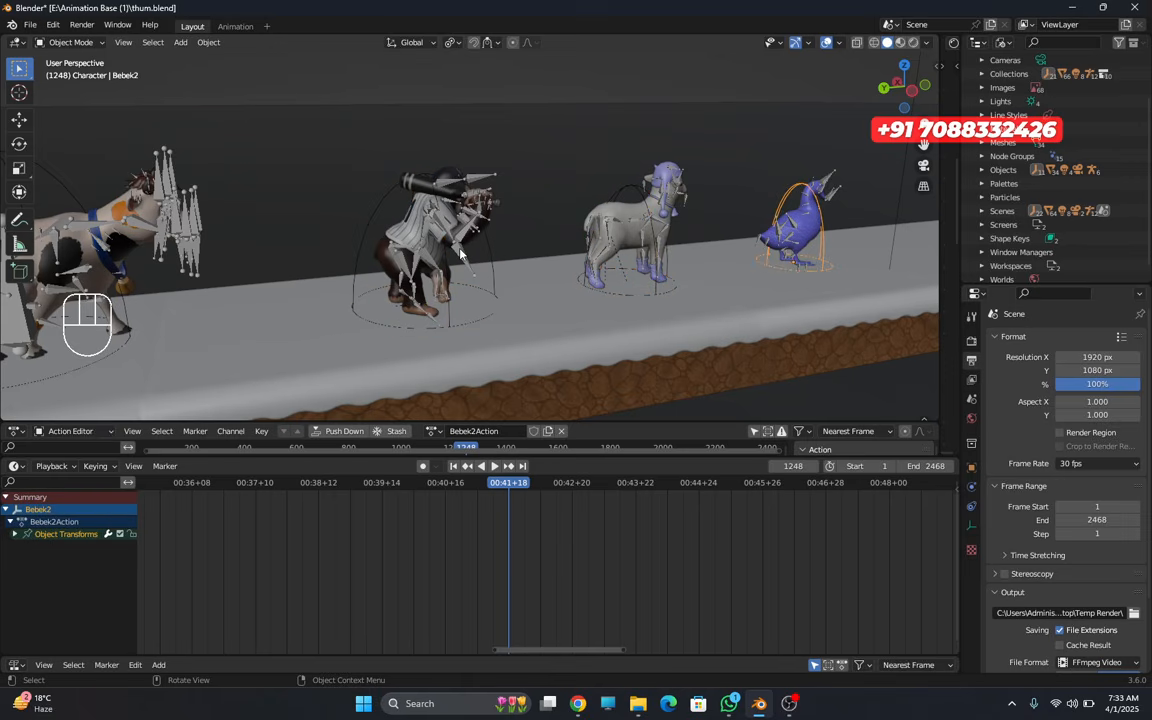
- Add the control empties of the goat, monkey, cow, straw-hatted animal and buffalo to the selection with the duck's
middle_drag(460, 254, 615, 287)
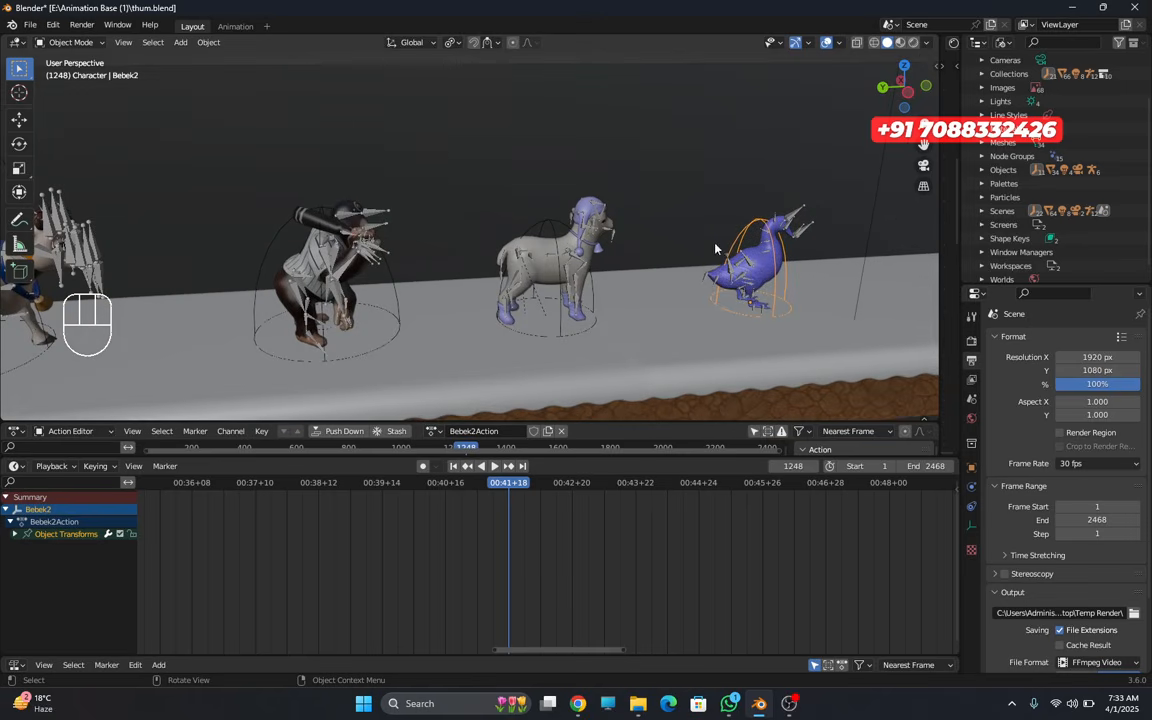
key(shift)
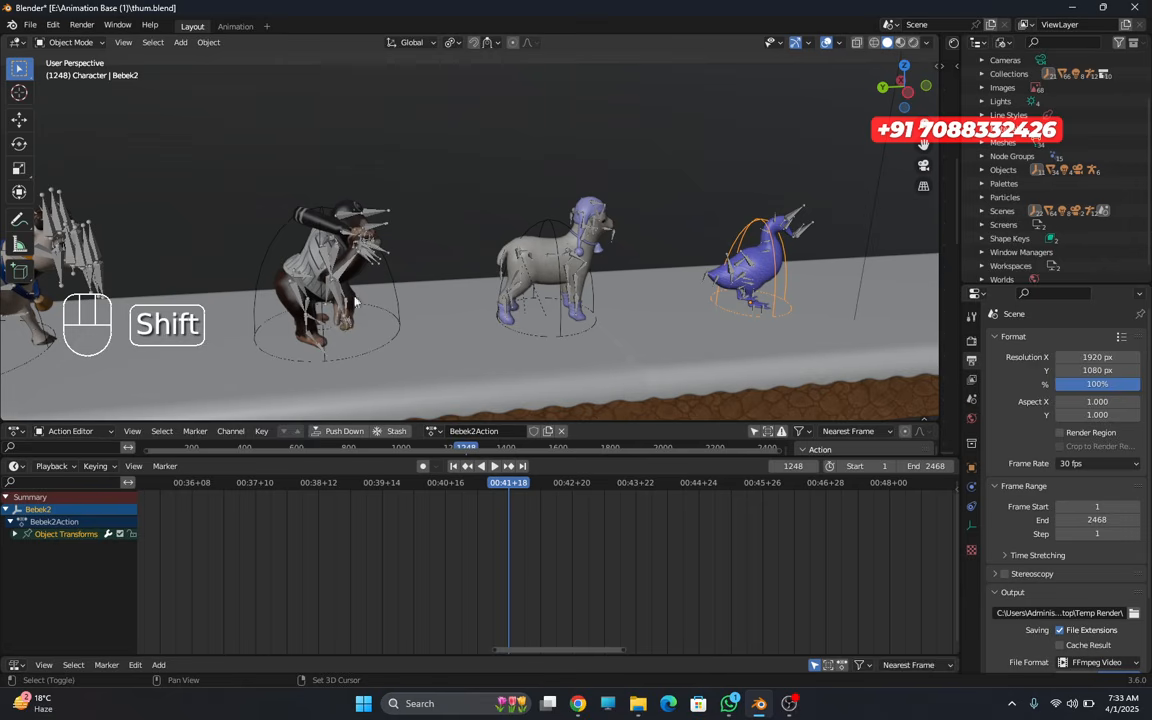
shift+click(551, 225)
shift+middle_drag(555, 228, 567, 231)
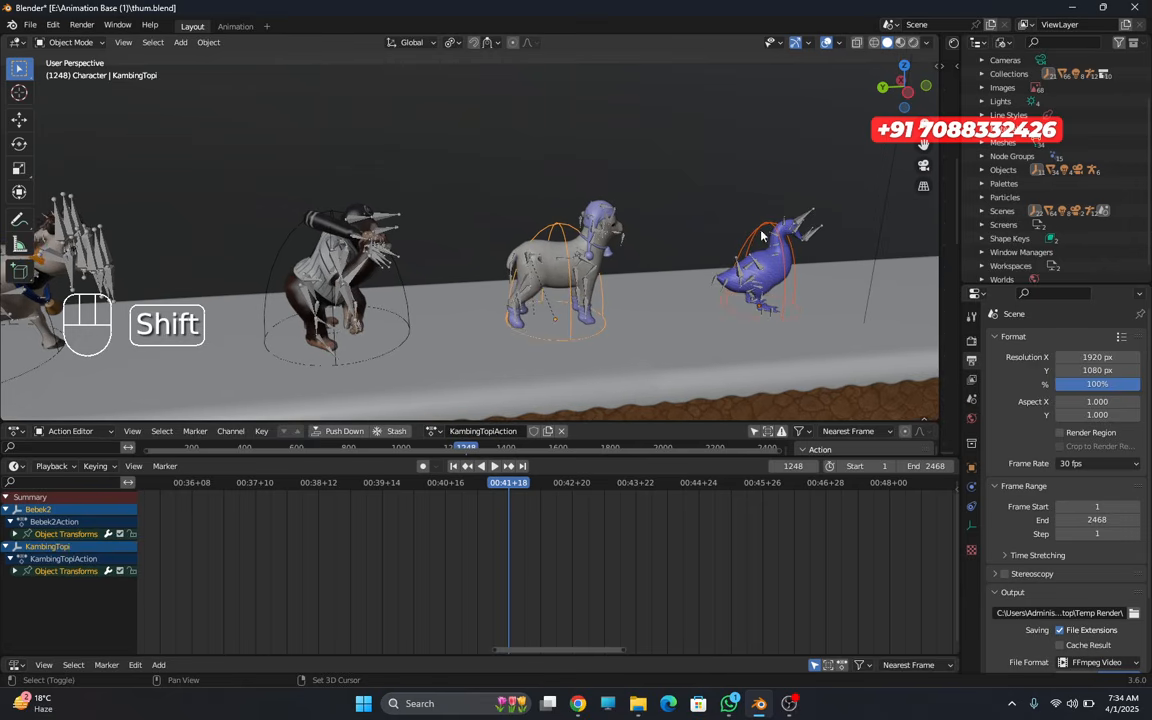
shift+middle_drag(443, 269, 650, 269)
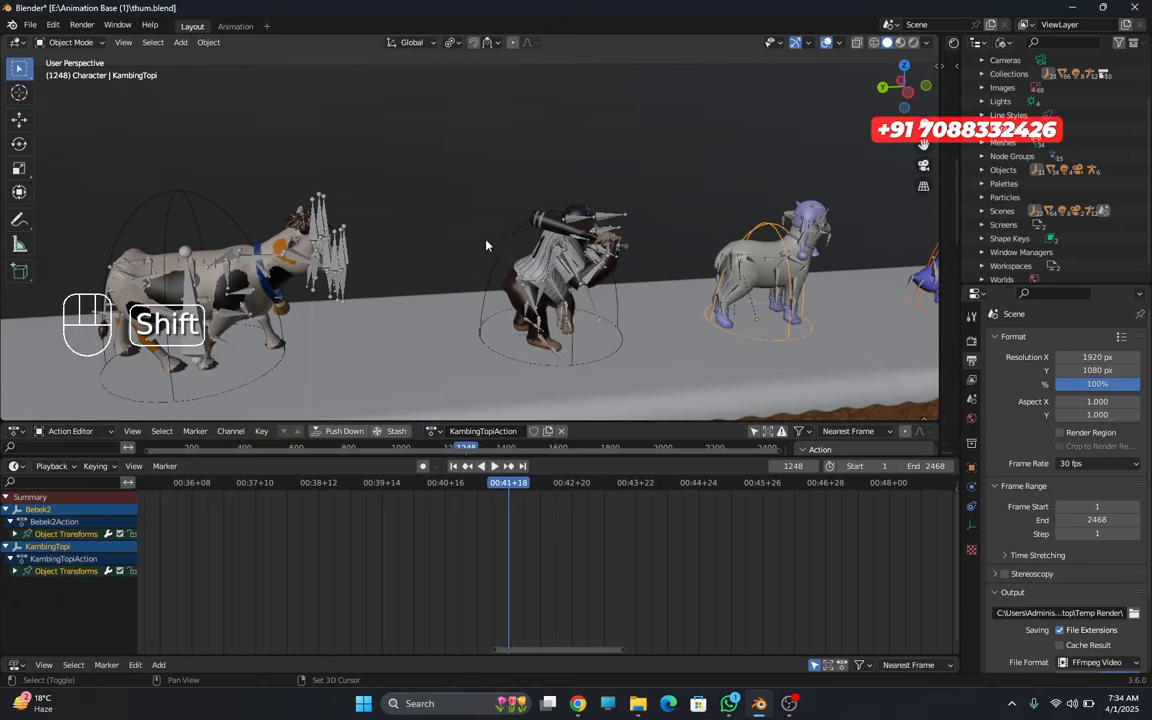
shift+click(505, 246)
shift+middle_drag(385, 308, 588, 305)
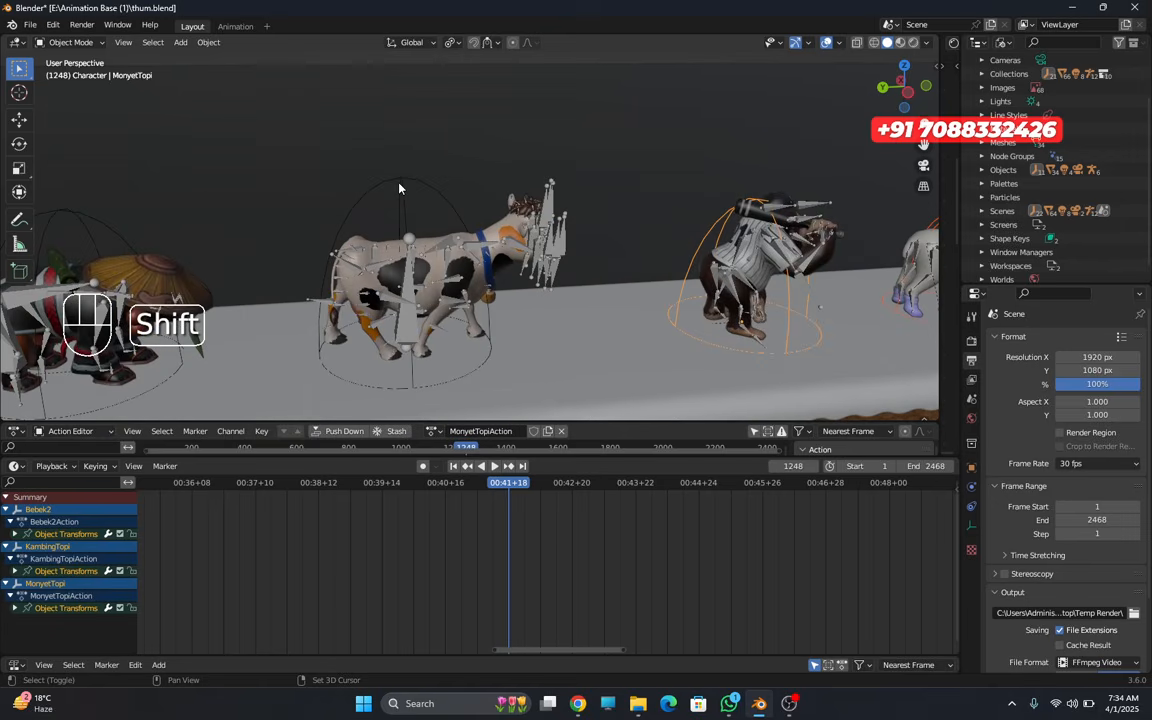
shift+click(405, 179)
shift+middle_drag(100, 306, 543, 307)
shift+click(505, 225)
shift+middle_drag(368, 306, 556, 189)
shift+click(568, 172)
- Examine the row of selected animals on the platform between the portal and the blue dome from several angles
scroll(640, 265, down, 8)
middle_drag(650, 275, 547, 303)
shift+middle_drag(547, 303, 640, 327)
mouse_move(548, 325)
middle_down()
mouse_move(653, 298)
mouse_move(548, 306)
mouse_move(562, 312)
middle_up()
middle_drag(562, 312, 606, 288)
shift+middle_drag(606, 288, 609, 350)
middle_drag(609, 350, 588, 357)
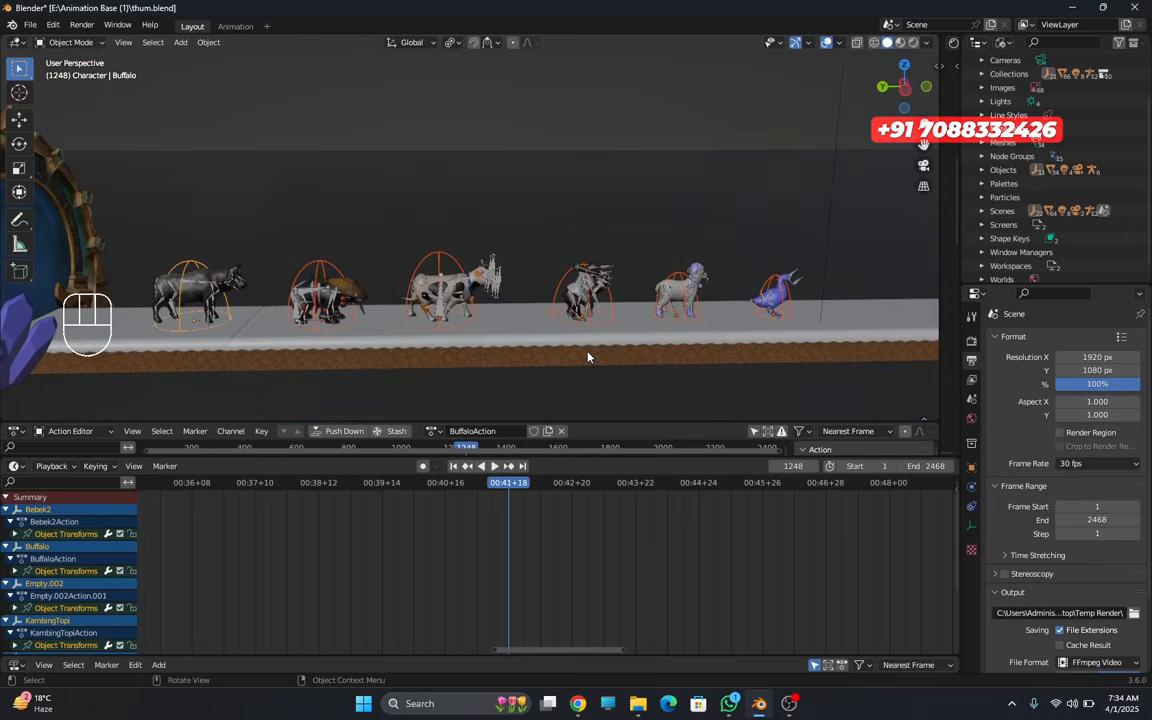
scroll(580, 345, down, 4)
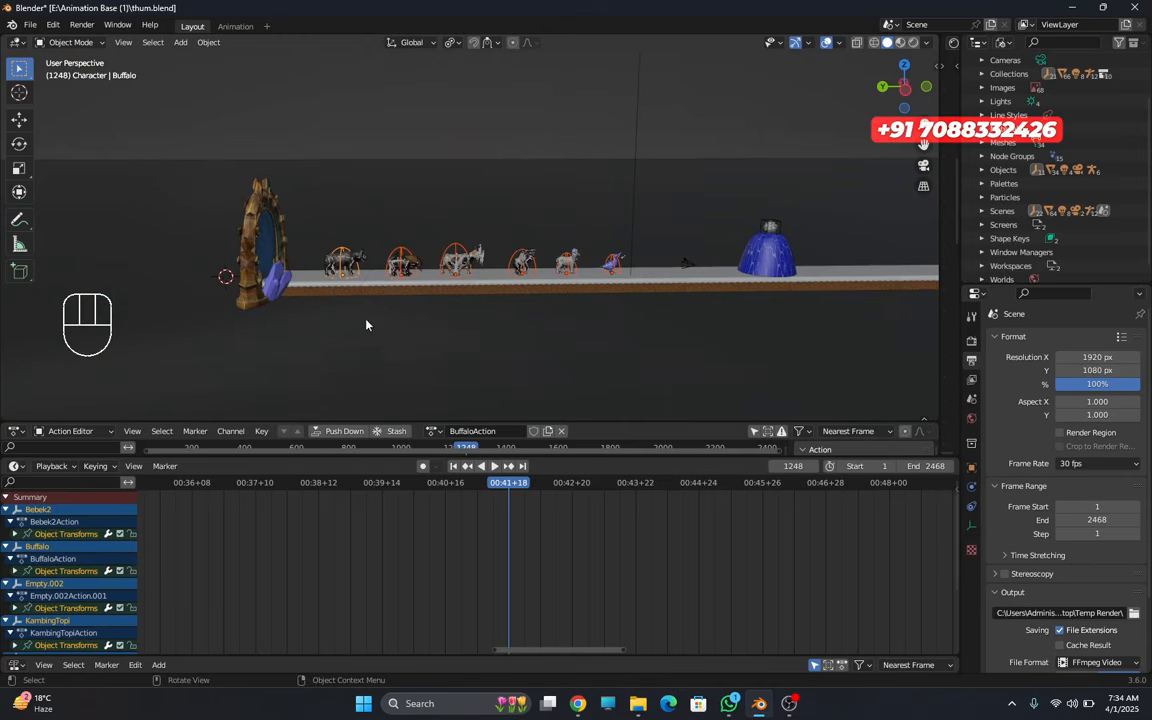
middle_drag(378, 316, 522, 267)
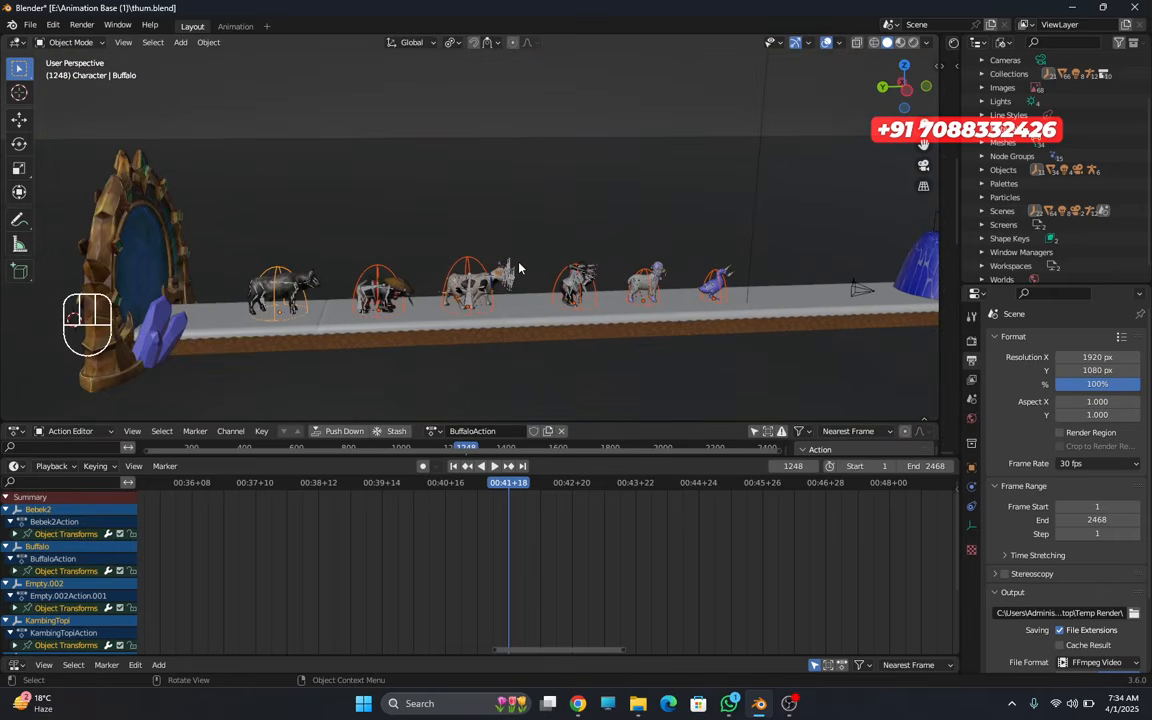
middle_drag(832, 132, 555, 289)
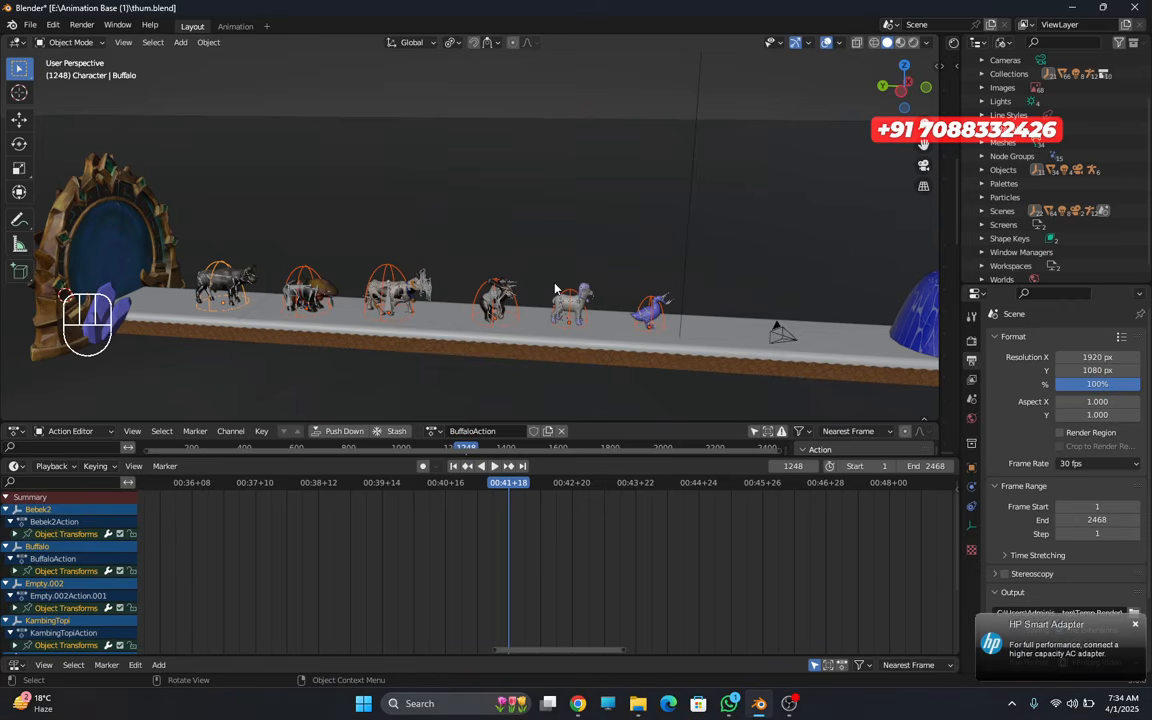
mouse_move(509, 319)
middle_down()
mouse_move(465, 316)
mouse_move(488, 315)
middle_up()
shift+middle_drag(488, 315, 604, 296)
scroll(558, 327, up, 5)
scroll(548, 291, down, 4)
middle_drag(514, 276, 533, 305)
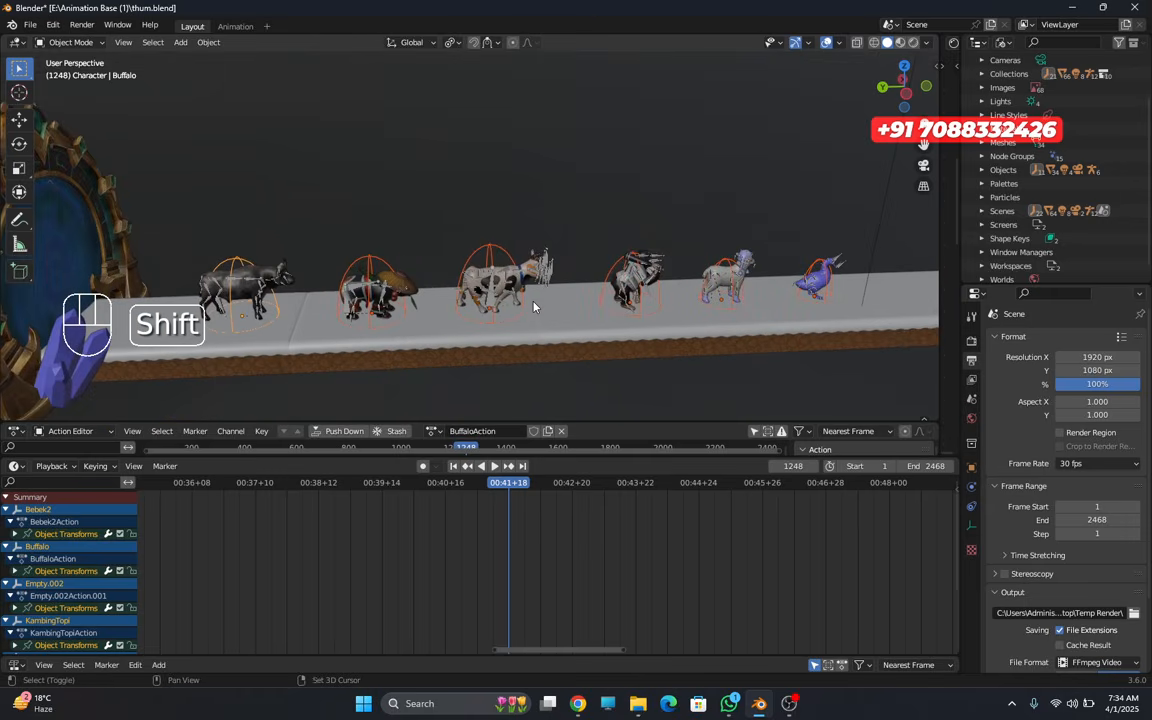
shift+middle_click(425, 363)
shift+middle_drag(425, 363, 466, 326)
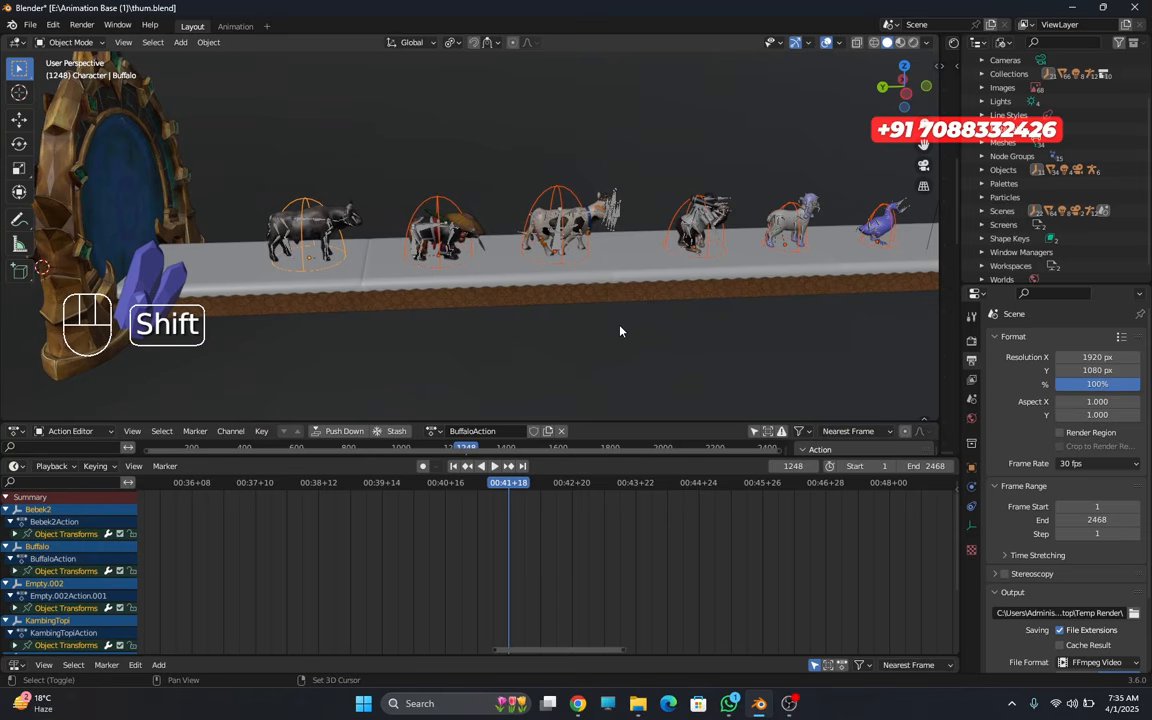
shift+middle_drag(620, 331, 632, 338)
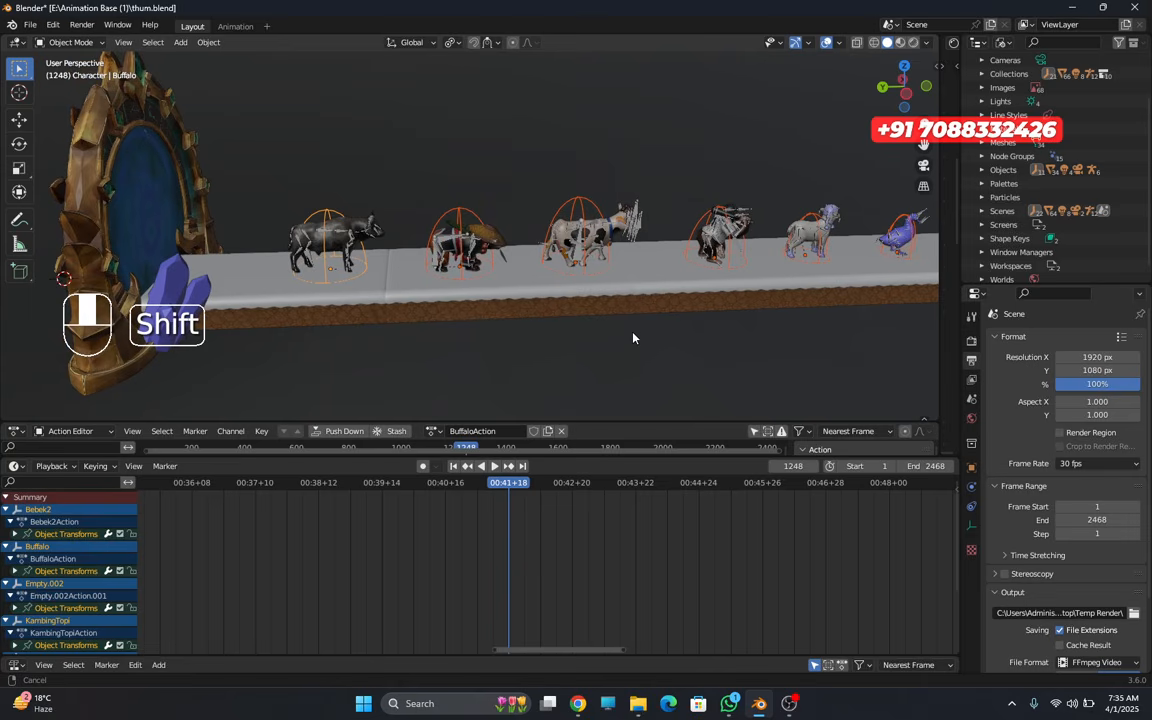
shift+middle_drag(632, 338, 504, 334)
shift+middle_drag(504, 334, 542, 341)
scroll(530, 329, up, 2)
scroll(530, 329, down, 2)
middle_drag(554, 342, 626, 280)
shift+middle_drag(306, 270, 472, 272)
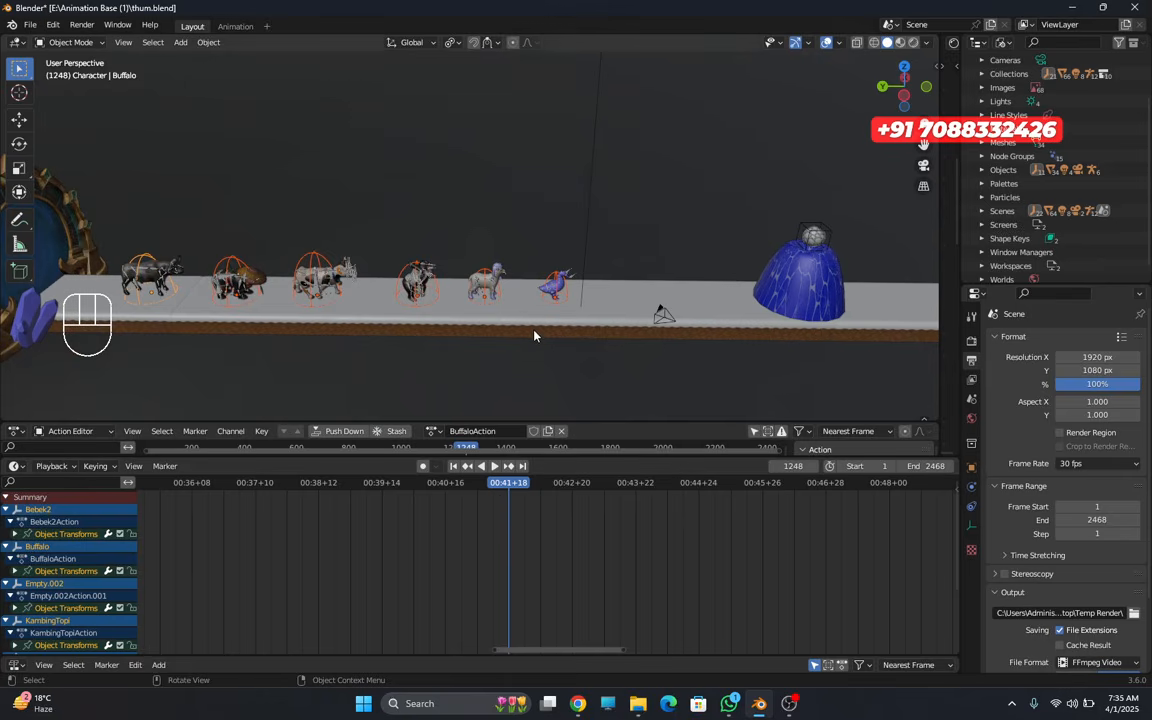
- Keyframe location, rotation and scale of the six control empties at frame 1248 and move the playhead to frame 1361
key(i)
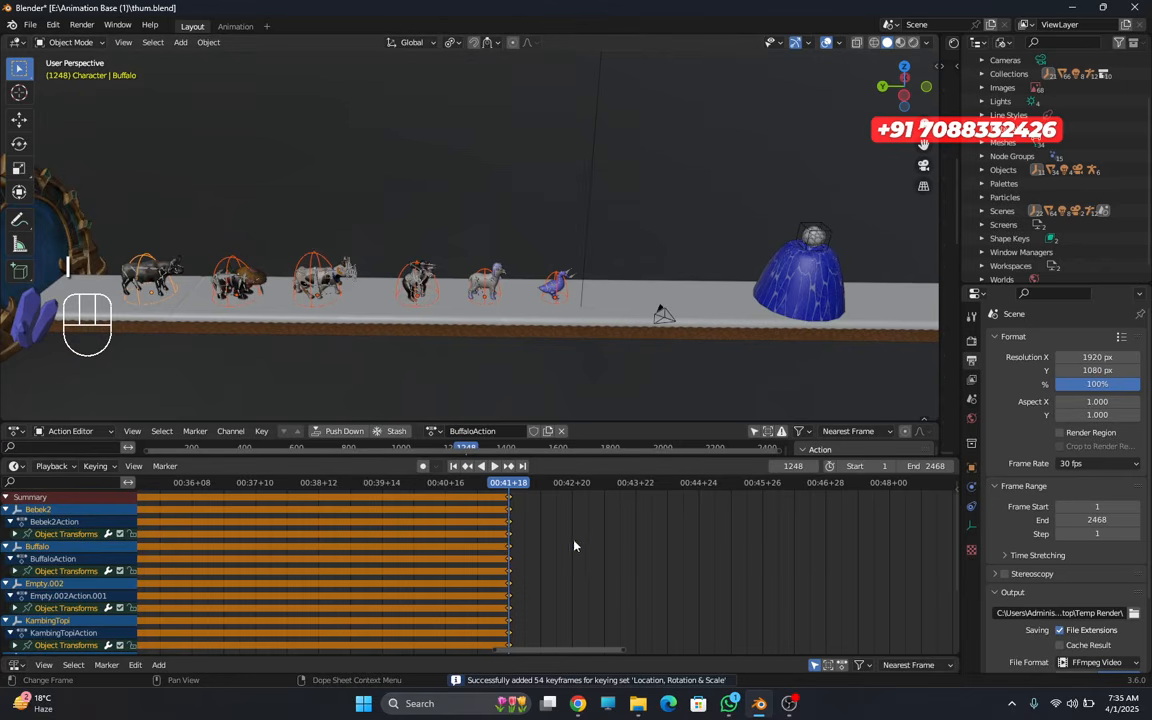
drag(603, 455, 600, 638)
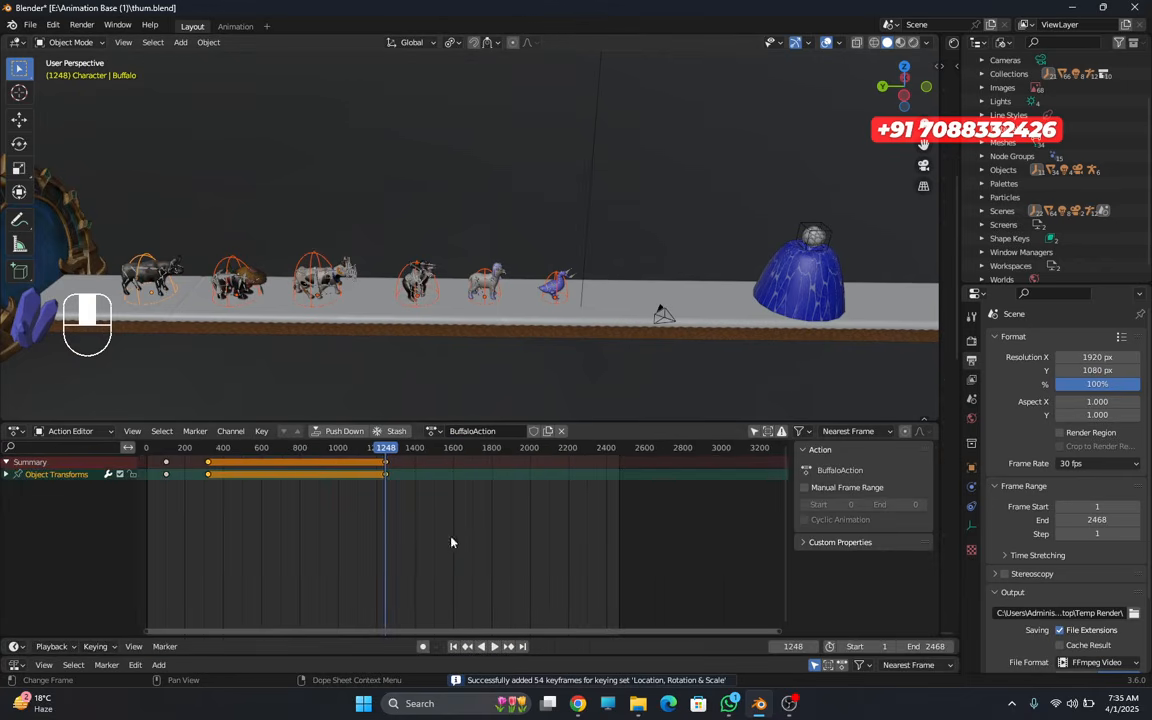
scroll(481, 504, up, 5)
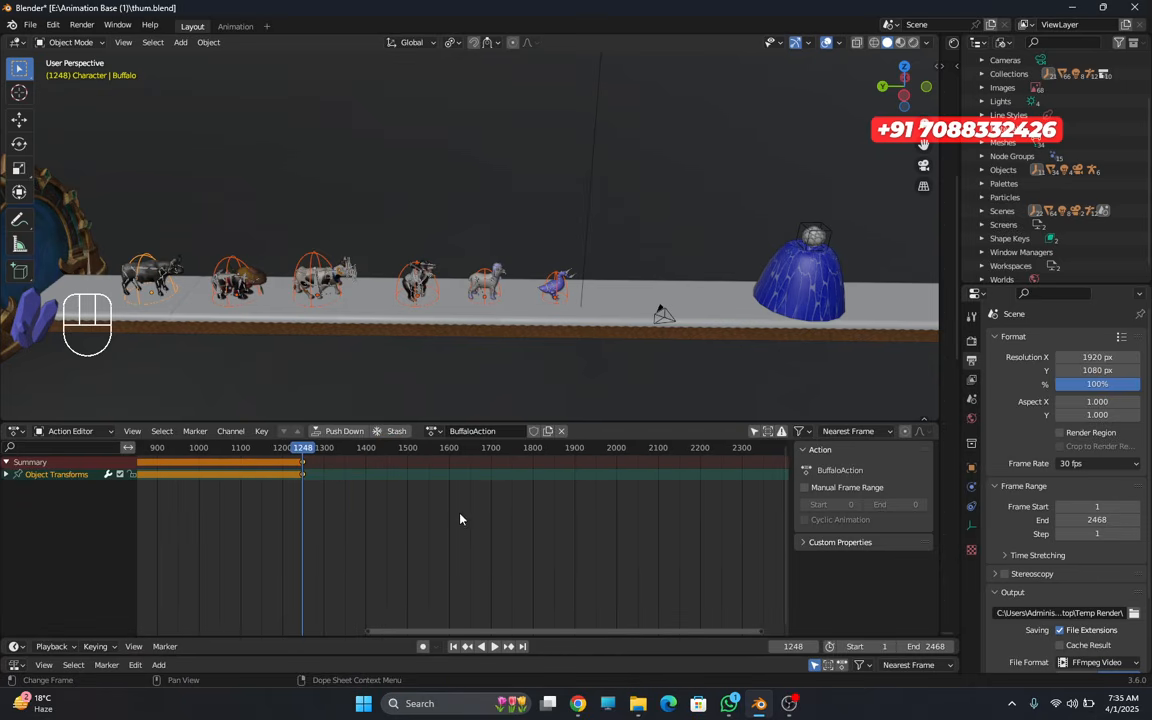
drag(550, 638, 571, 437)
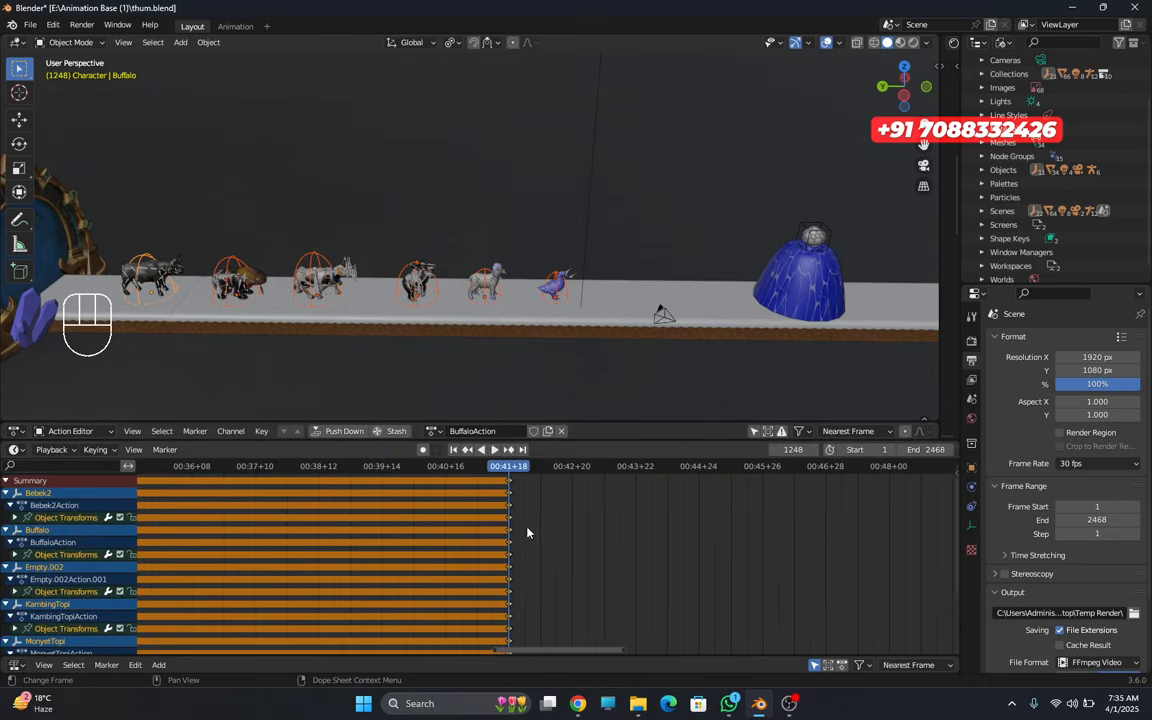
middle_drag(520, 558, 391, 554)
drag(379, 470, 612, 502)
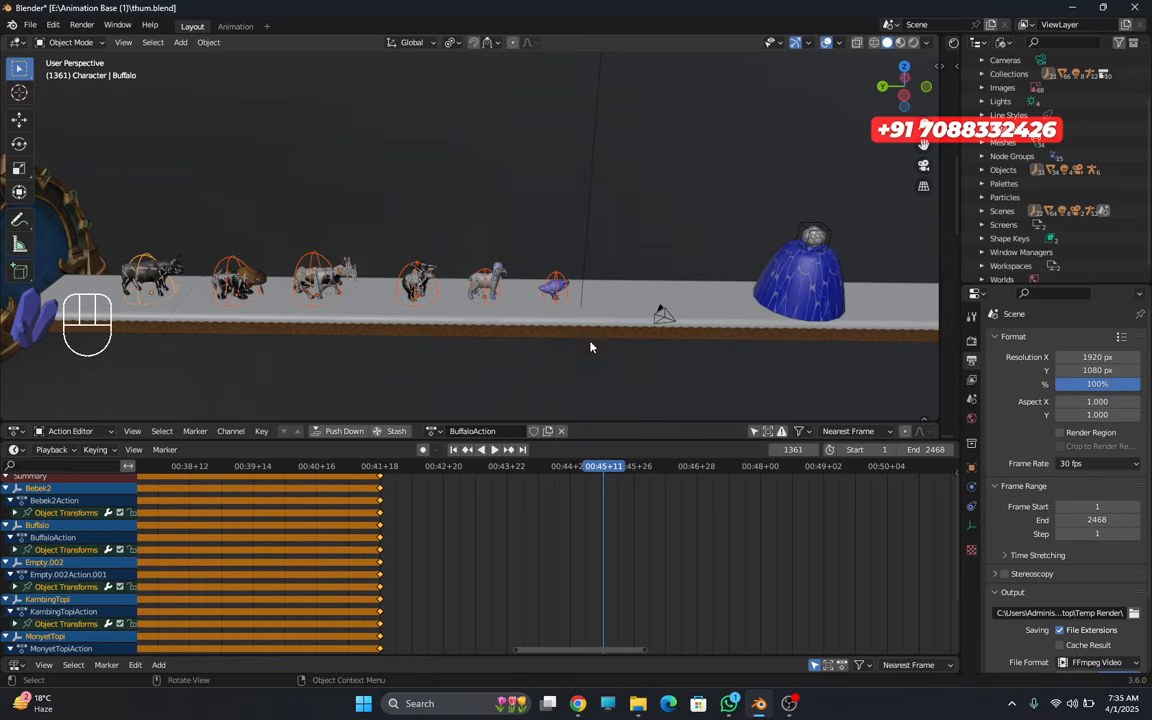
key(g)
key(y)
right_click(506, 312)
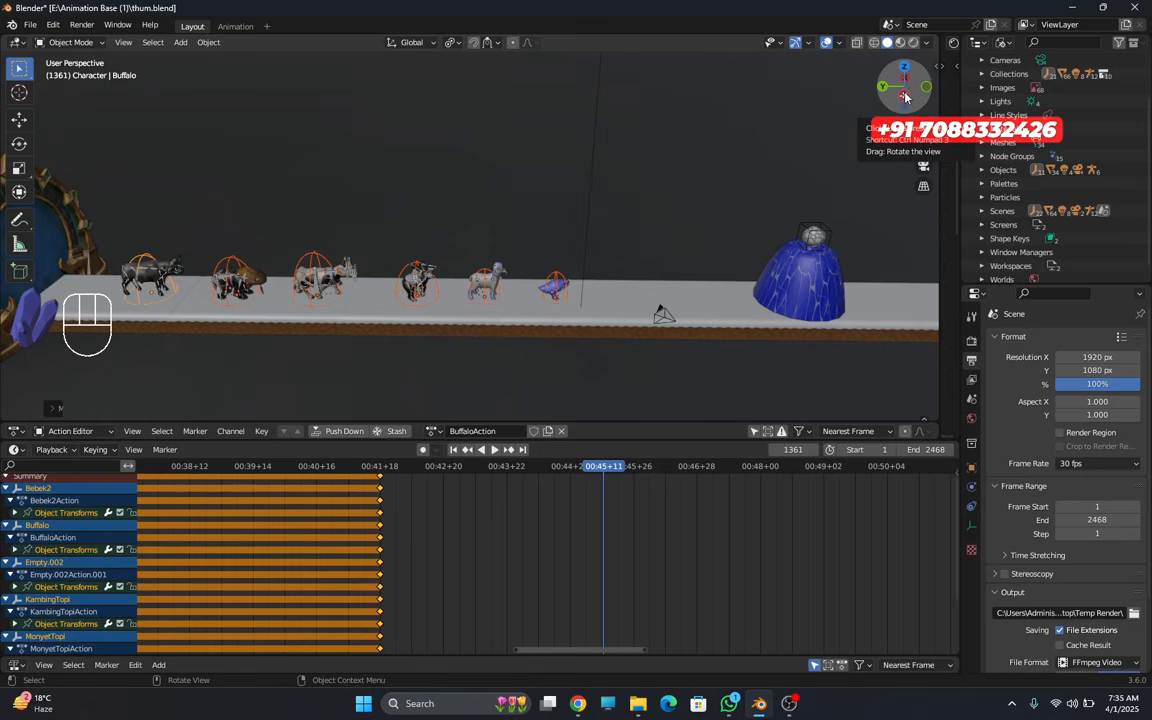
drag(905, 97, 680, 205)
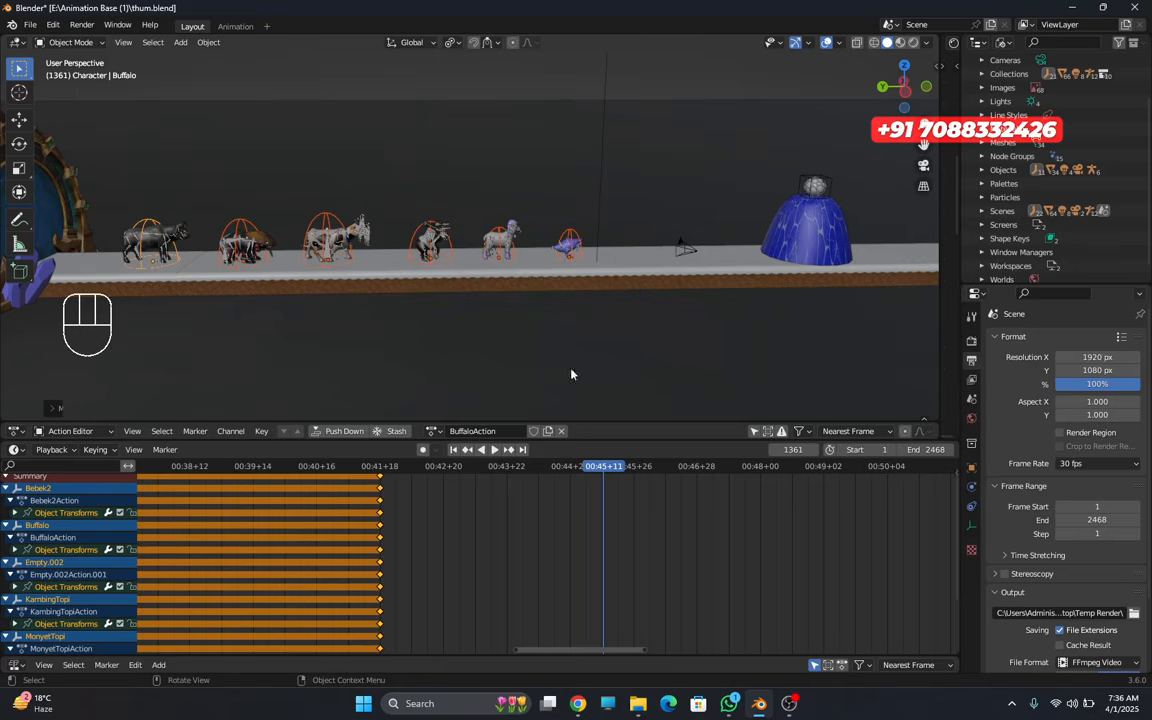
middle_drag(547, 343, 551, 357)
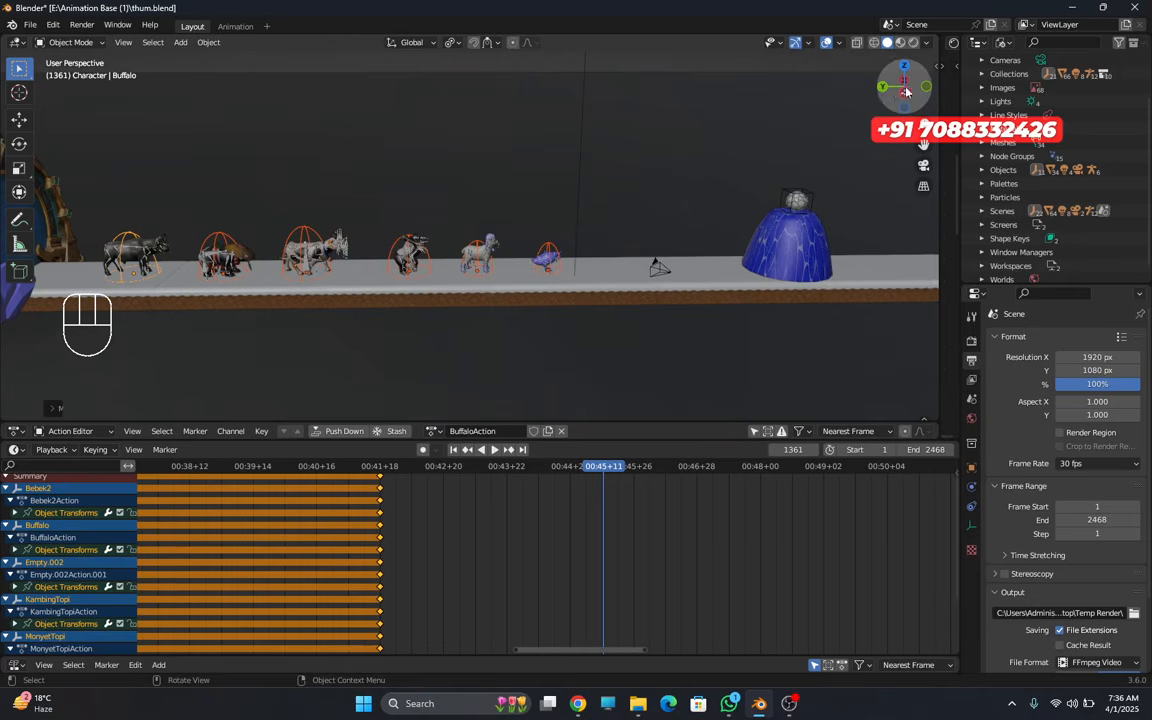
- Move all six animals along the Y axis past the blue dome and keyframe them at frame 1361
key(g)
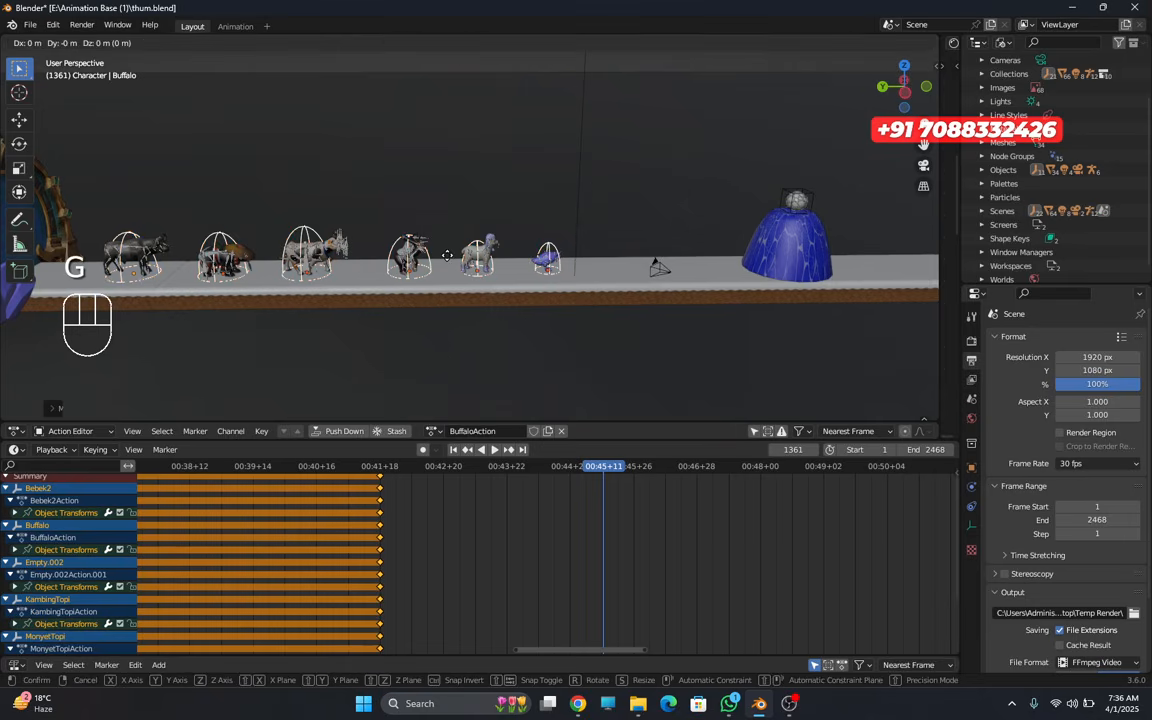
key(y)
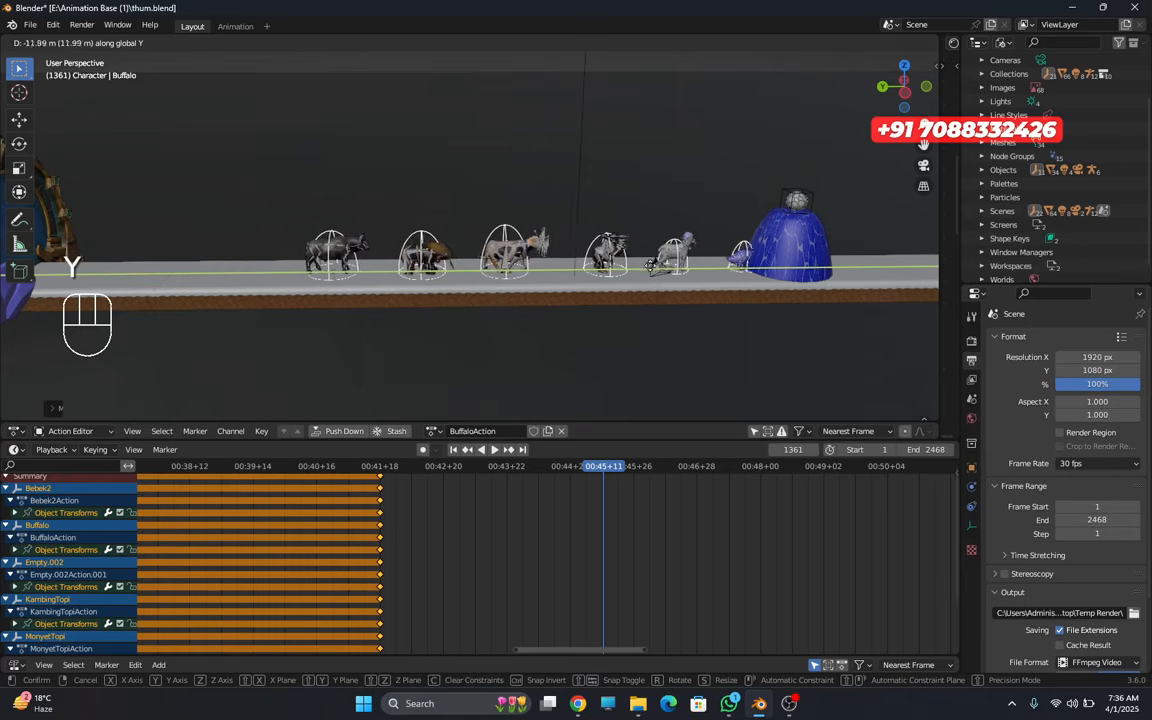
click(166, 304)
scroll(475, 340, down, 3)
shift+middle_drag(475, 340, 487, 287)
scroll(547, 373, up, 3)
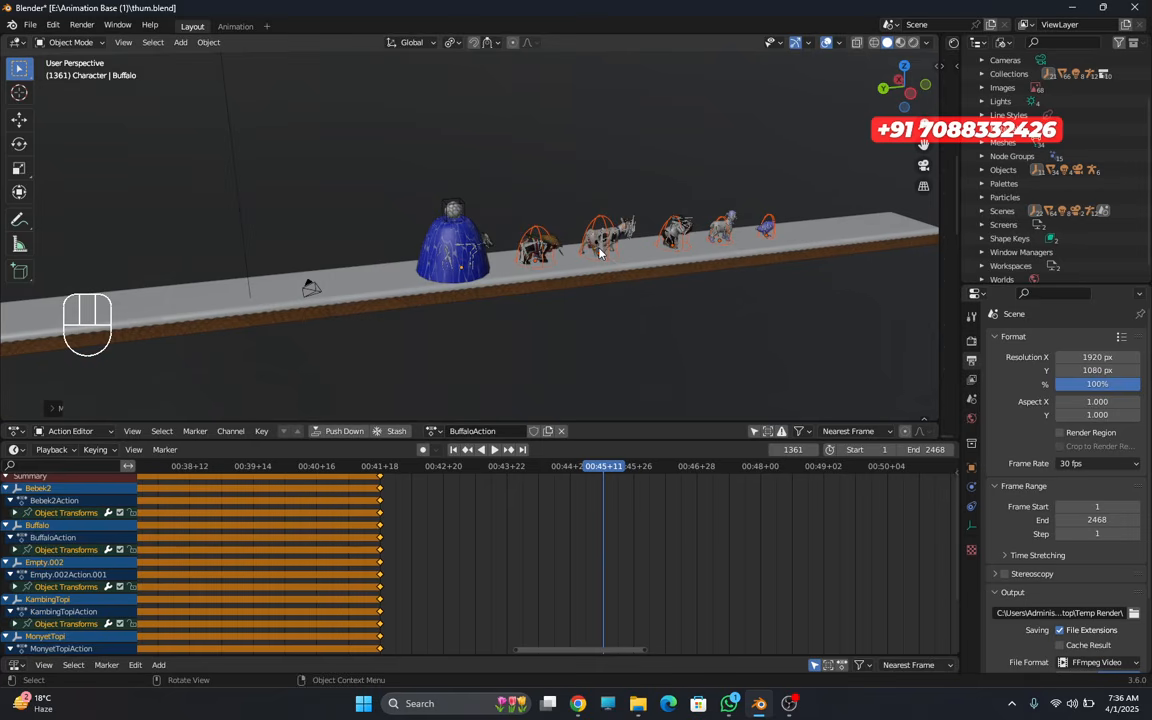
key(i)
- Play the animals' forward movement from frame 1247 and stop at frame 1302
drag(597, 468, 389, 436)
shift+middle_drag(410, 405, 614, 393)
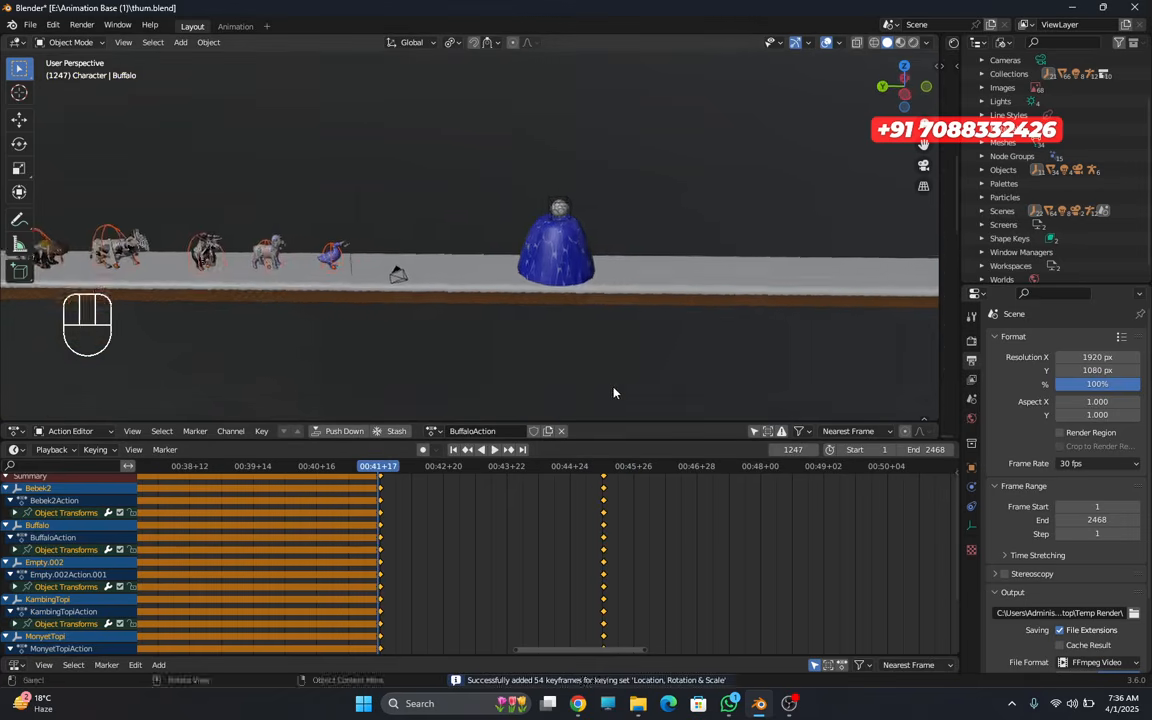
key(space)
key(space)
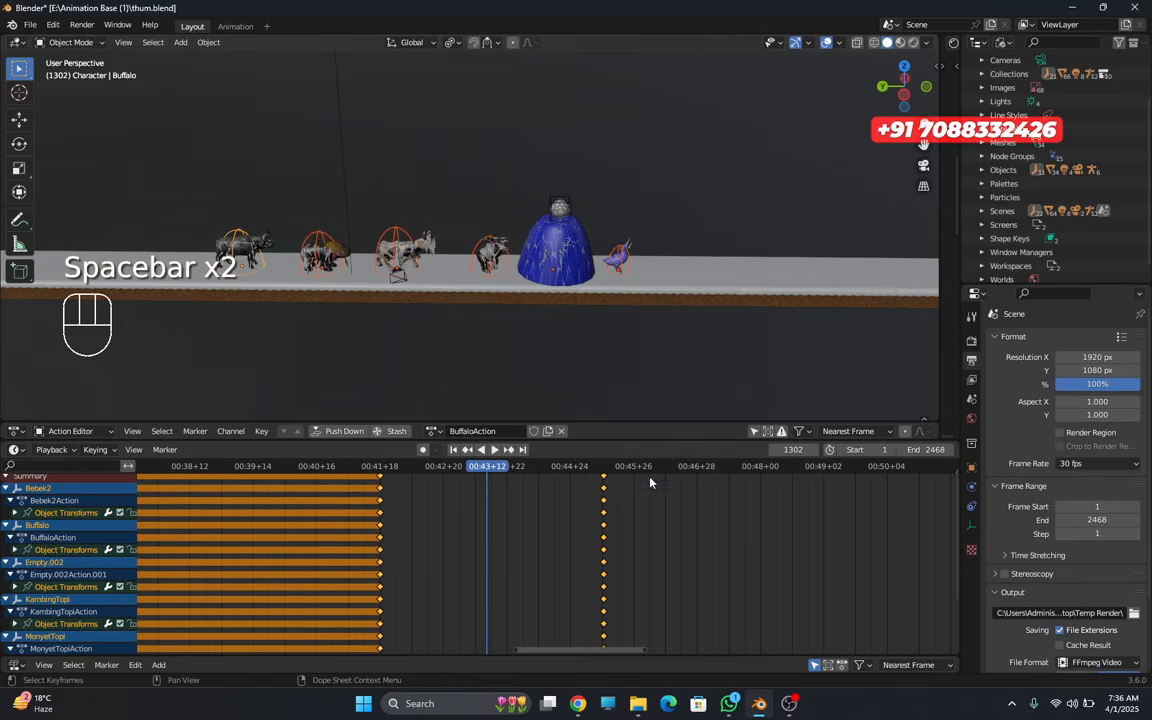
- Slow the movement by shifting the end keyframes to about frame 1471 and replay it from frame 1246
drag(680, 608, 565, 482)
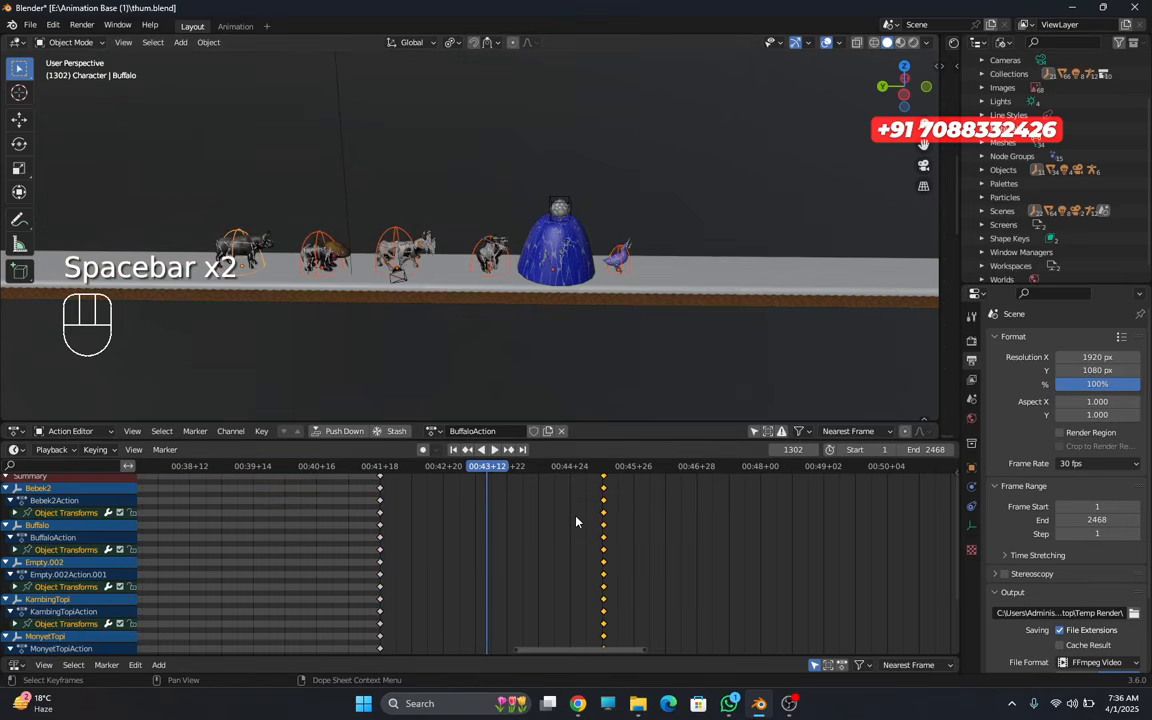
key(g)
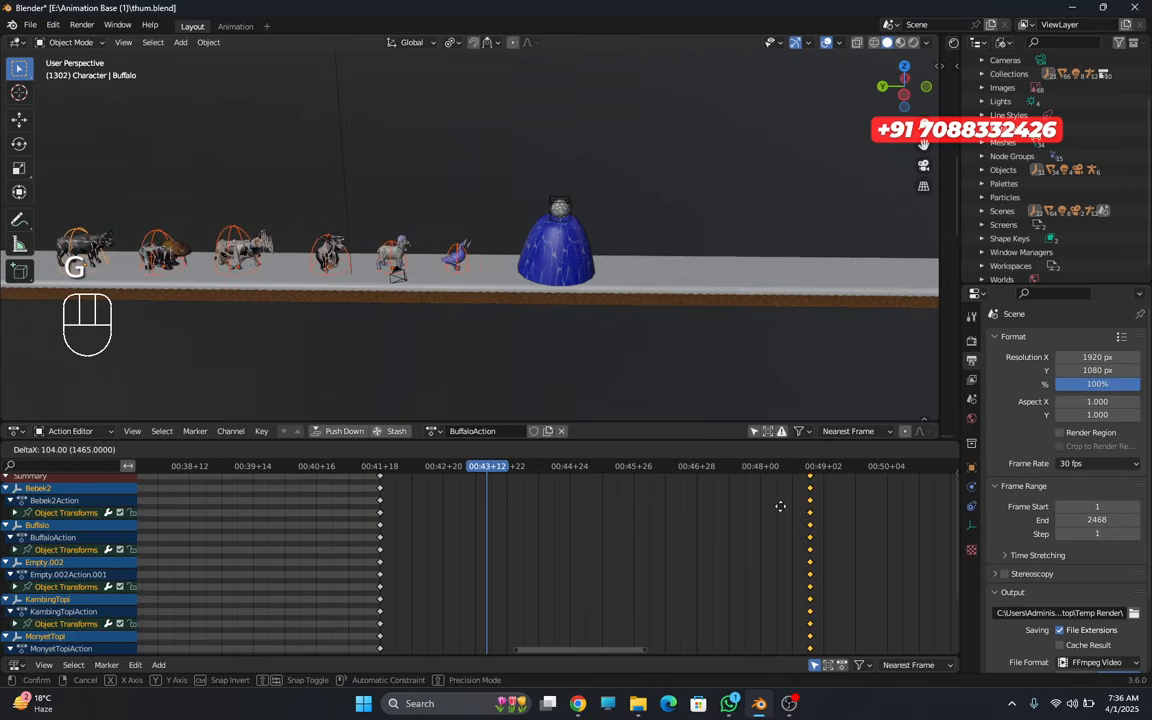
click(792, 504)
click(381, 466)
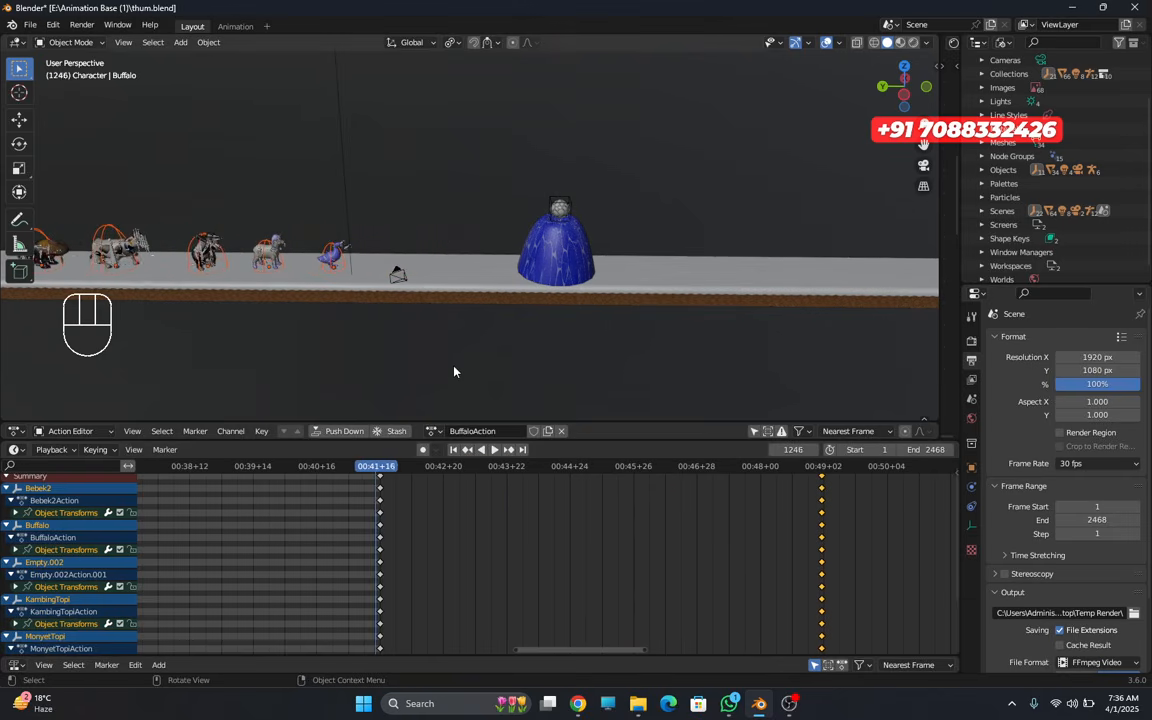
key(space)
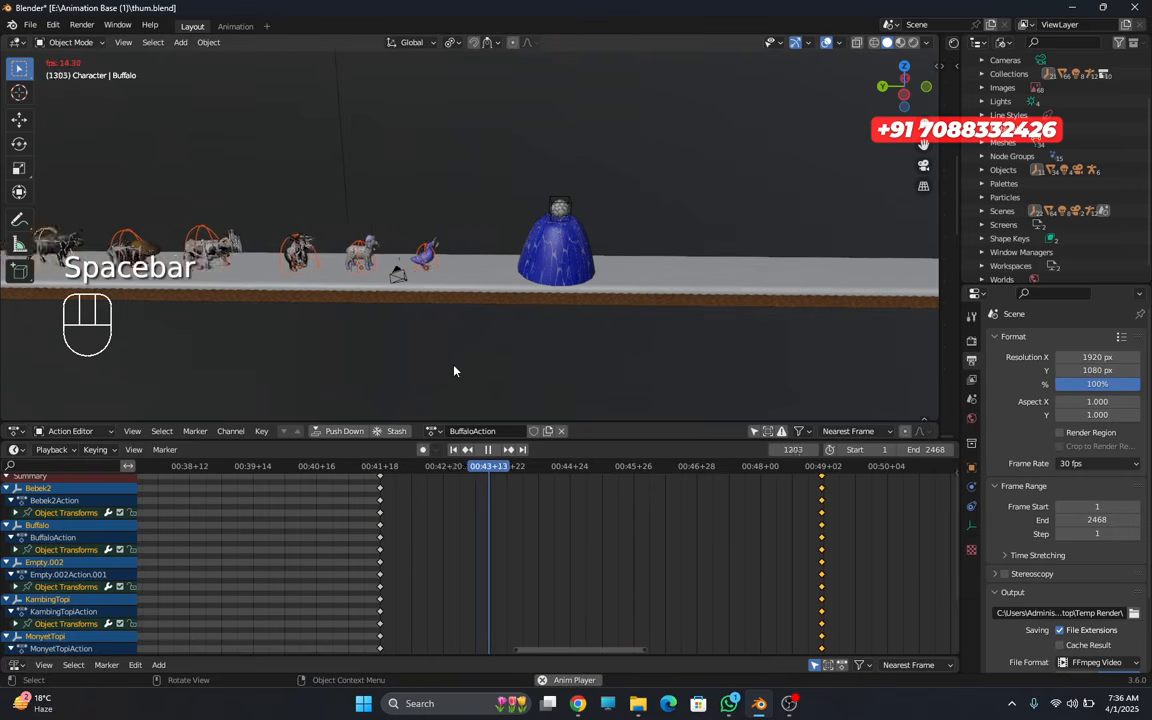
key(space)
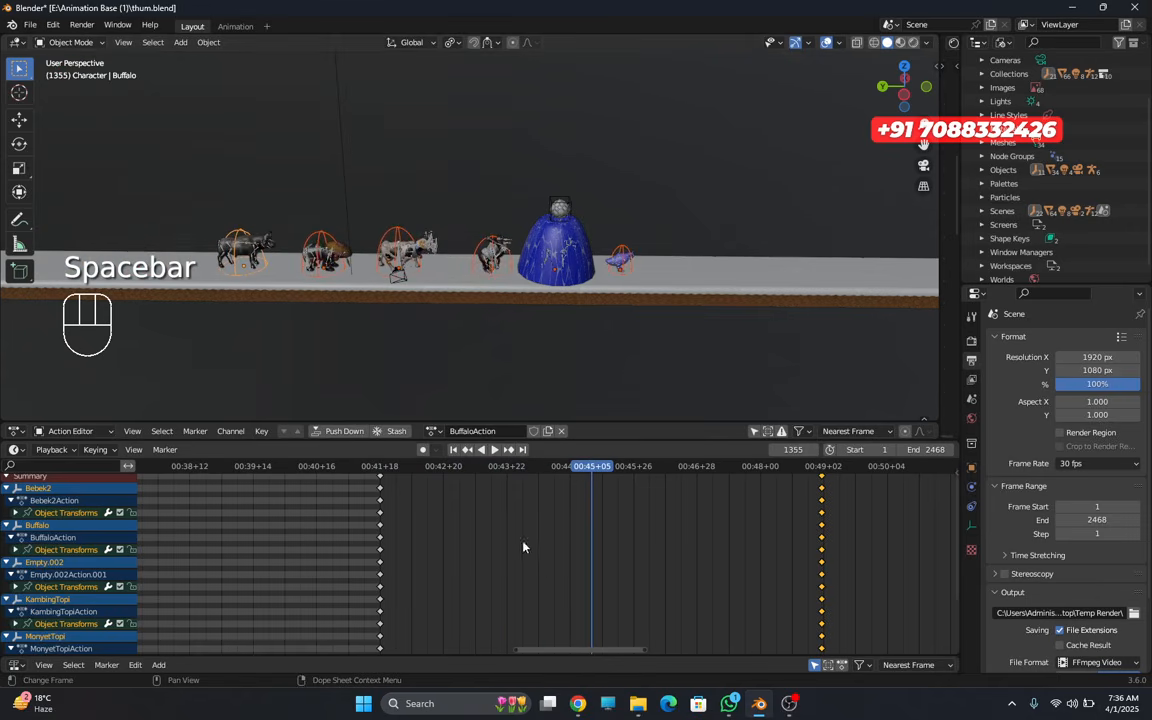
- Shift the end keyframes further to about frame 1504 and replay the movement from its start keyframes
key(g)
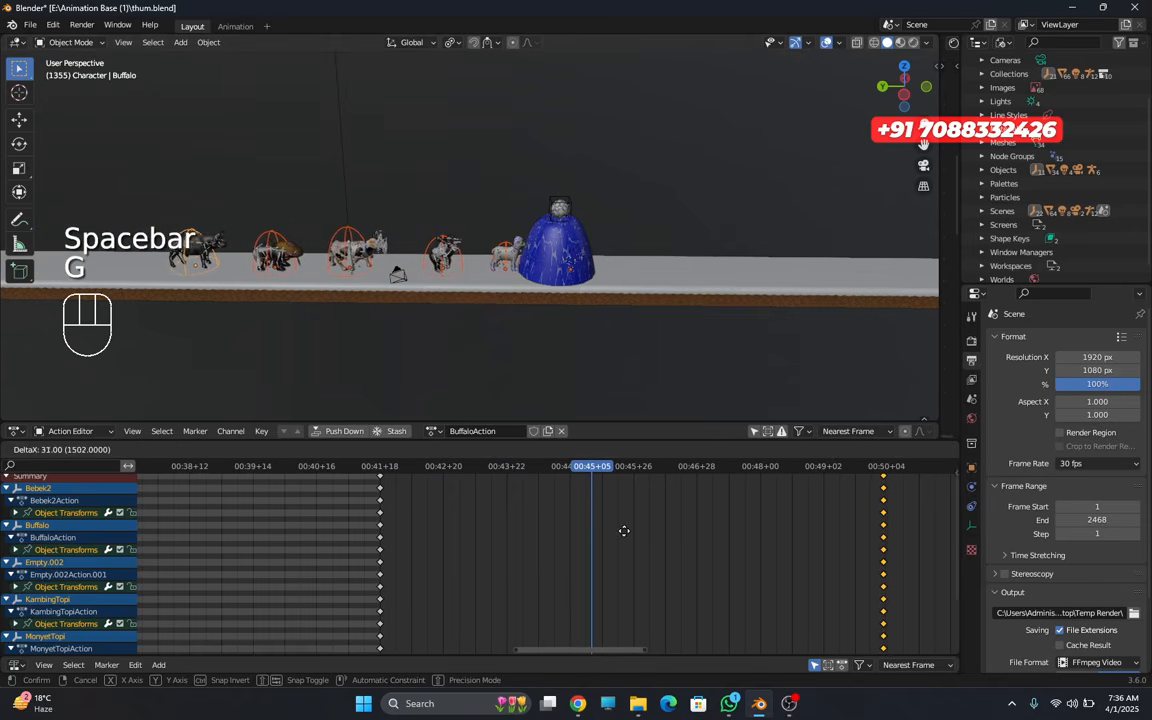
click(597, 530)
click(375, 466)
key(space)
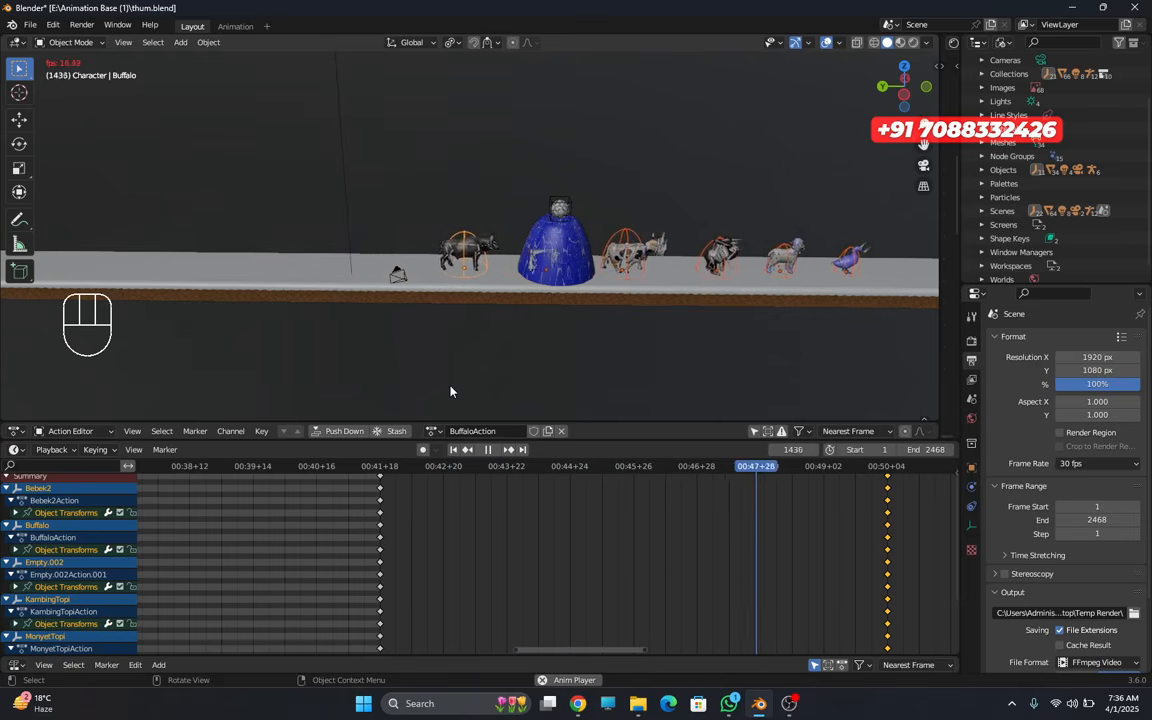
key(space)
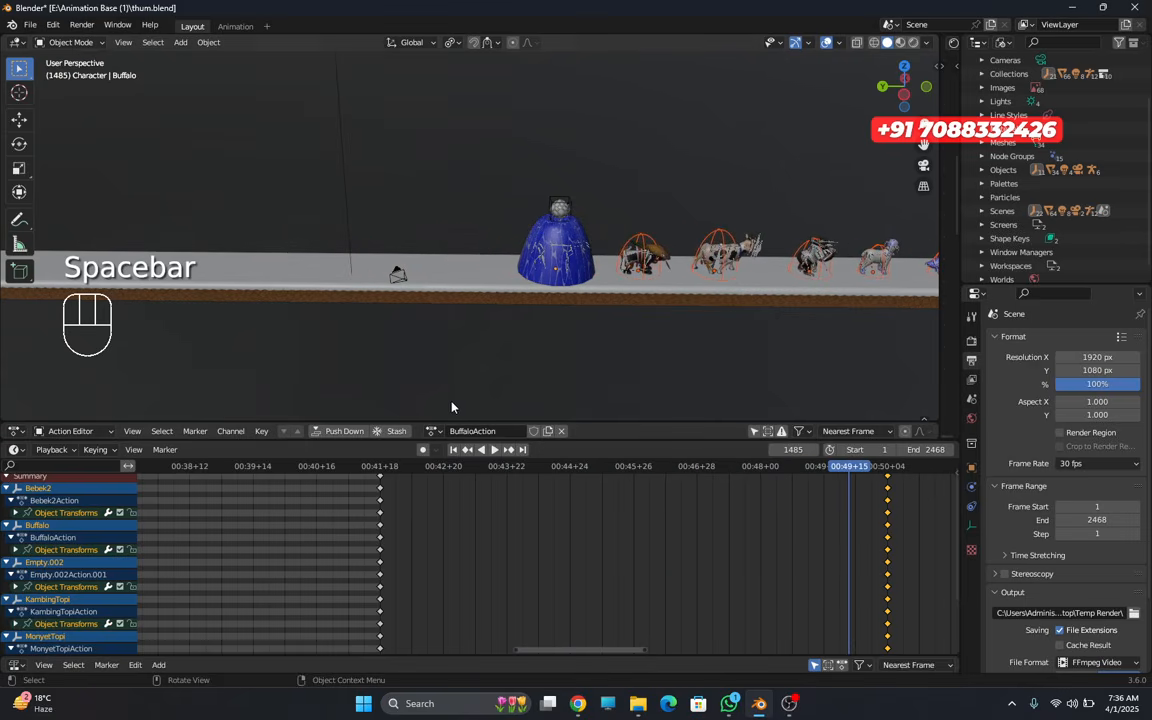
- Return the playhead to frame 1248, where the movement begins, and enlarge the NLA editor
click(769, 469)
drag(727, 503, 381, 458)
shift+middle_drag(341, 432, 490, 386)
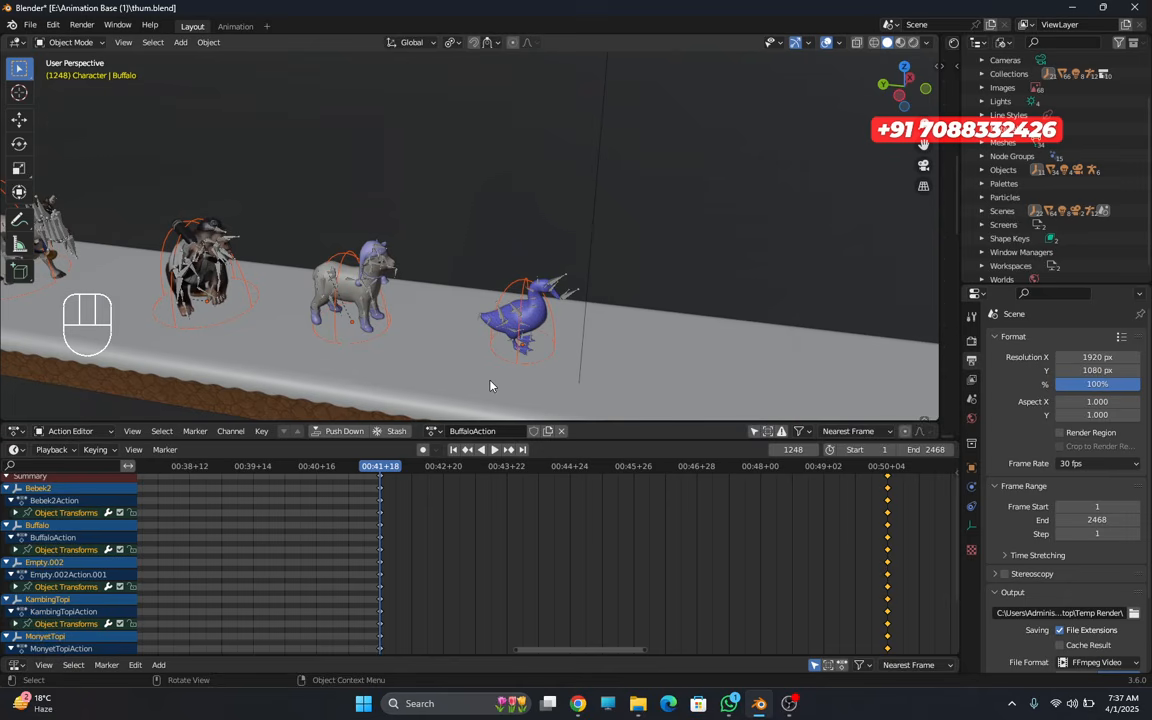
drag(537, 657, 529, 441)
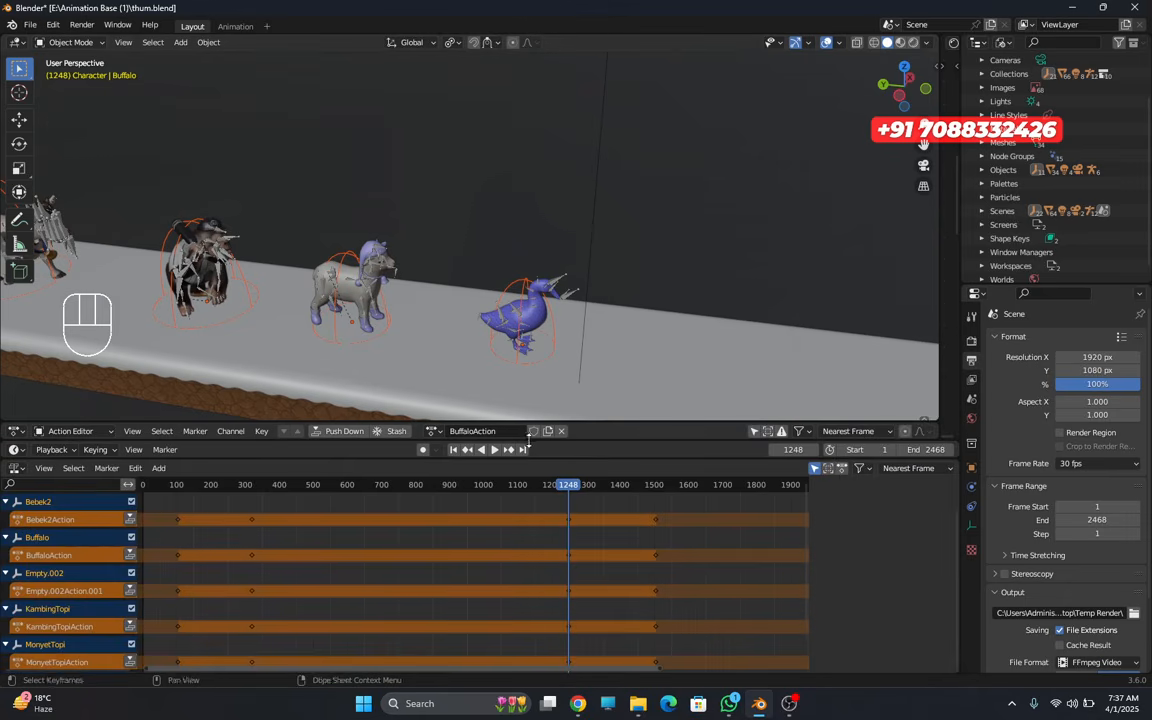
- Select the armatures of all six animals, from the duck and sheep through the gorilla, cow and bear to the buffalo
click(558, 282)
scroll(580, 537, up, 3)
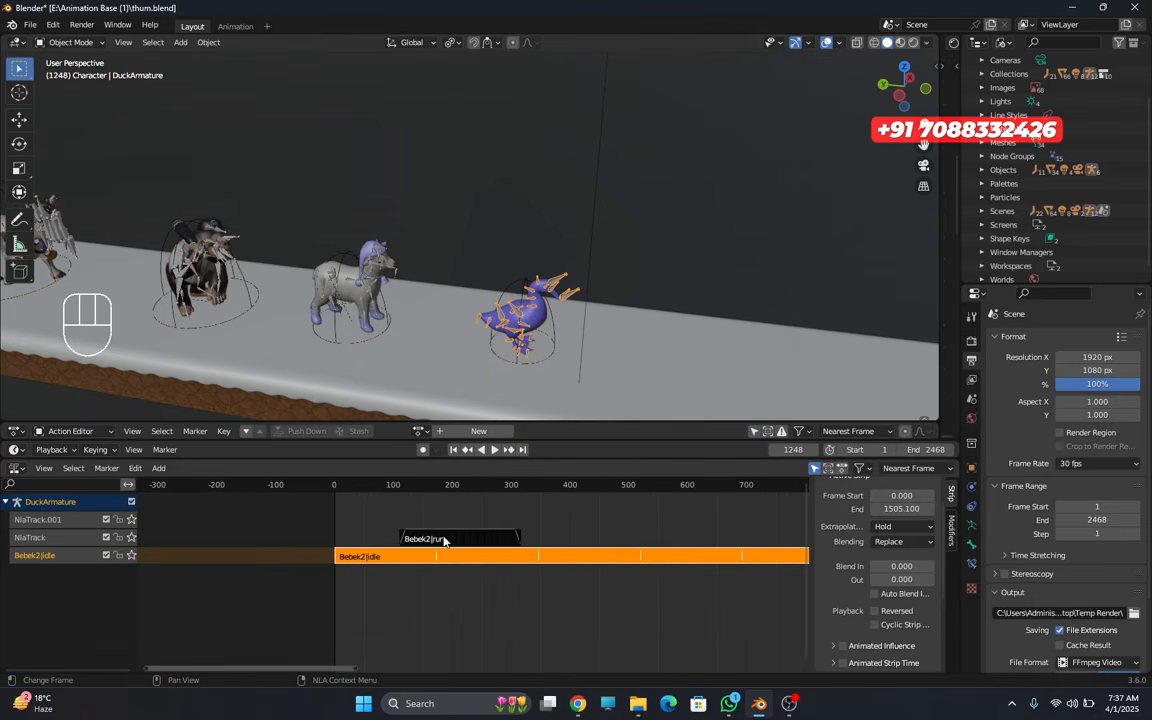
scroll(444, 541, down, 4)
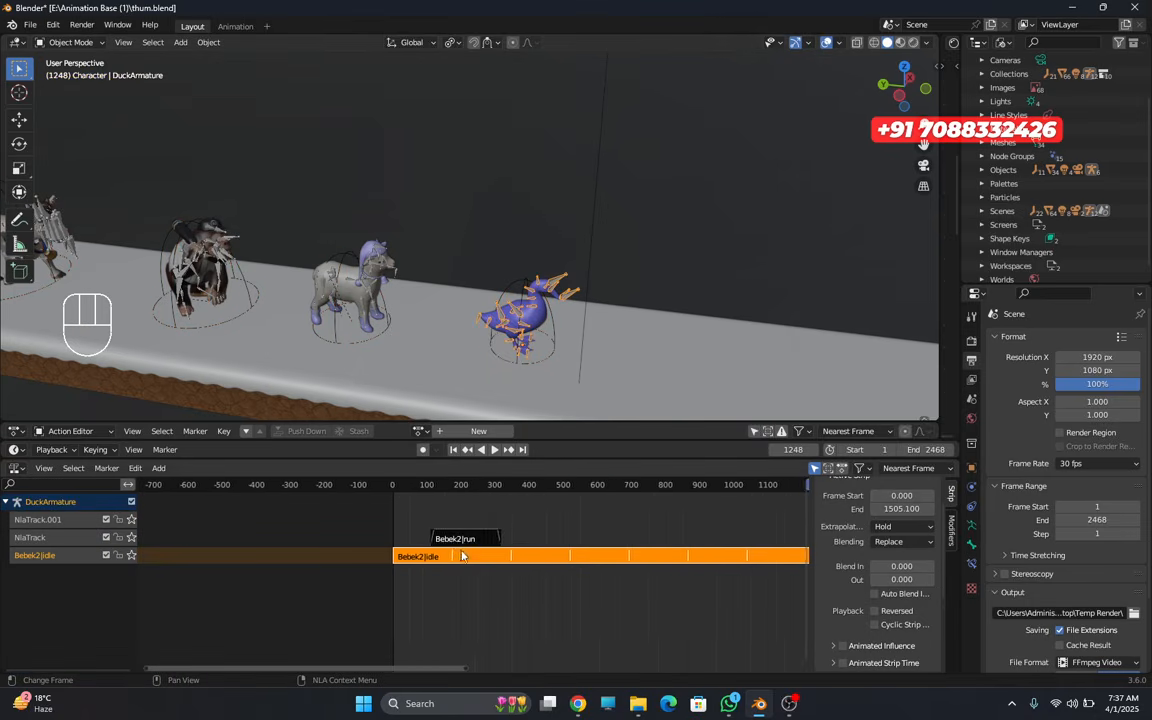
middle_drag(444, 541, 328, 509)
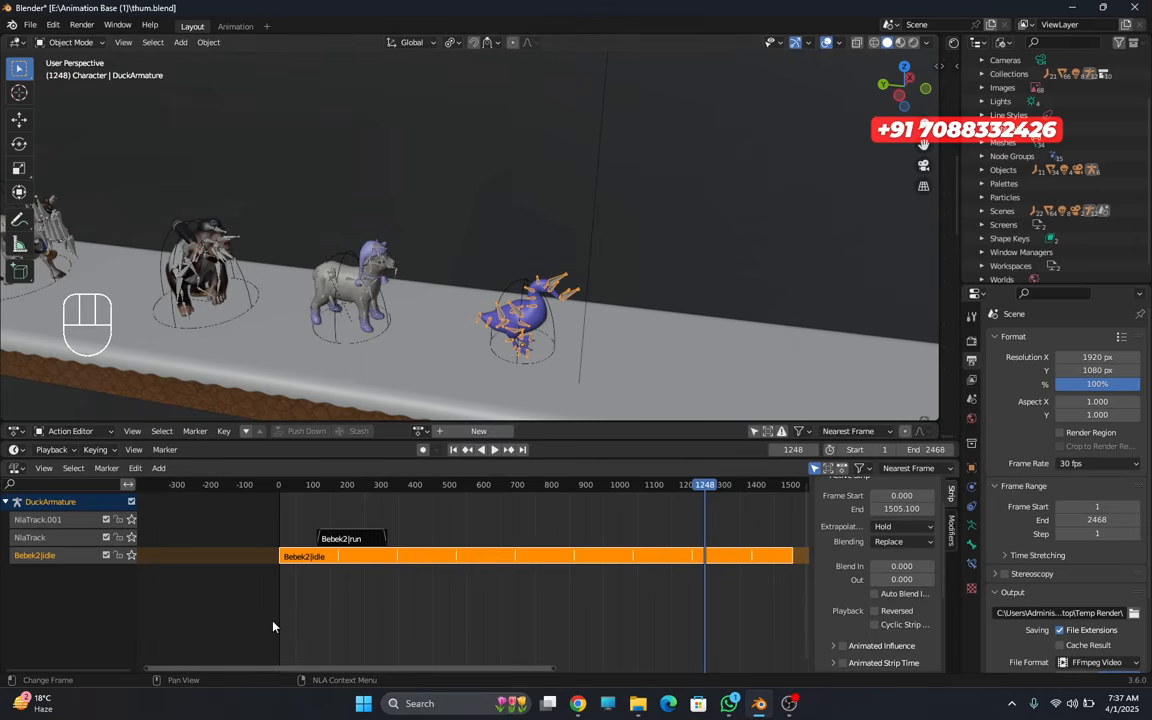
middle_drag(333, 416, 349, 406)
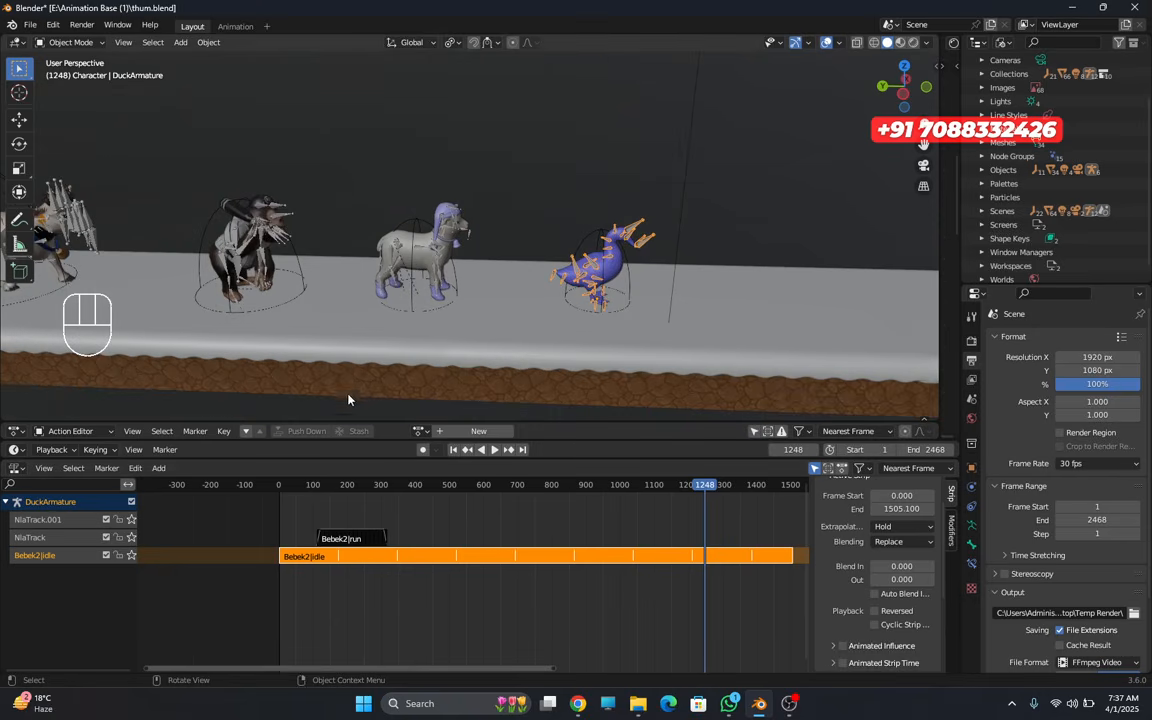
shift+click(440, 248)
shift+middle_drag(367, 328, 526, 345)
shift+click(428, 250)
shift+middle_drag(256, 346, 397, 325)
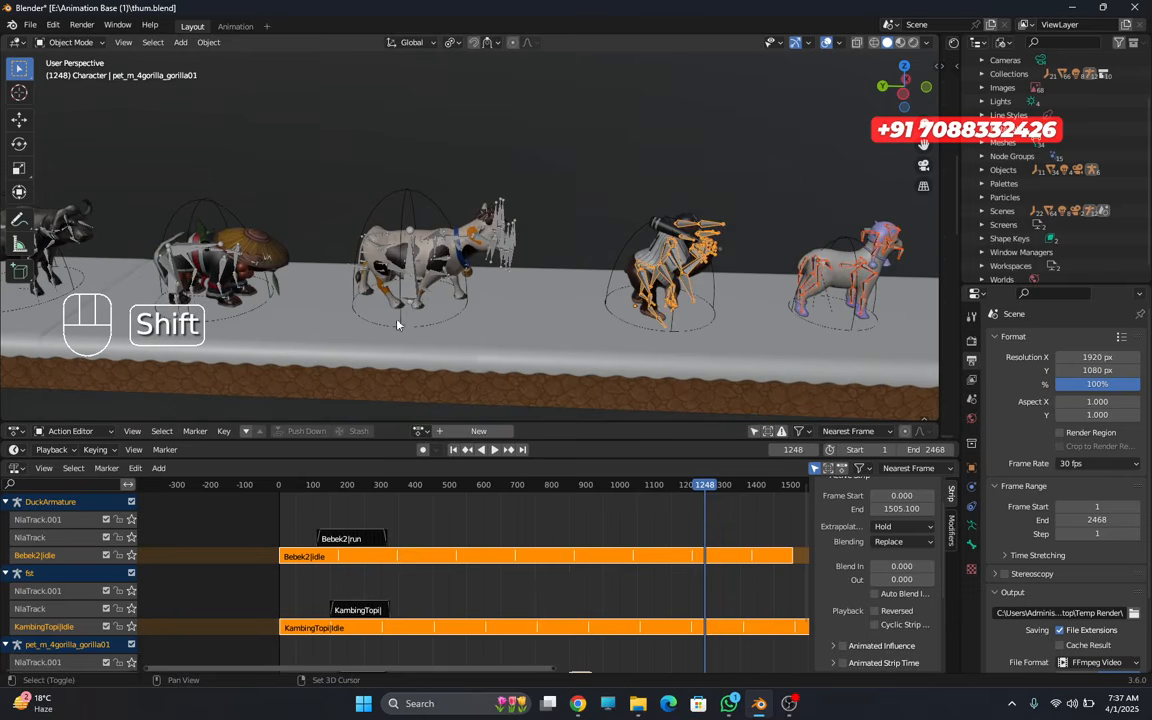
shift+click(425, 258)
shift+middle_drag(337, 277, 411, 299)
shift+middle_drag(347, 265, 630, 280)
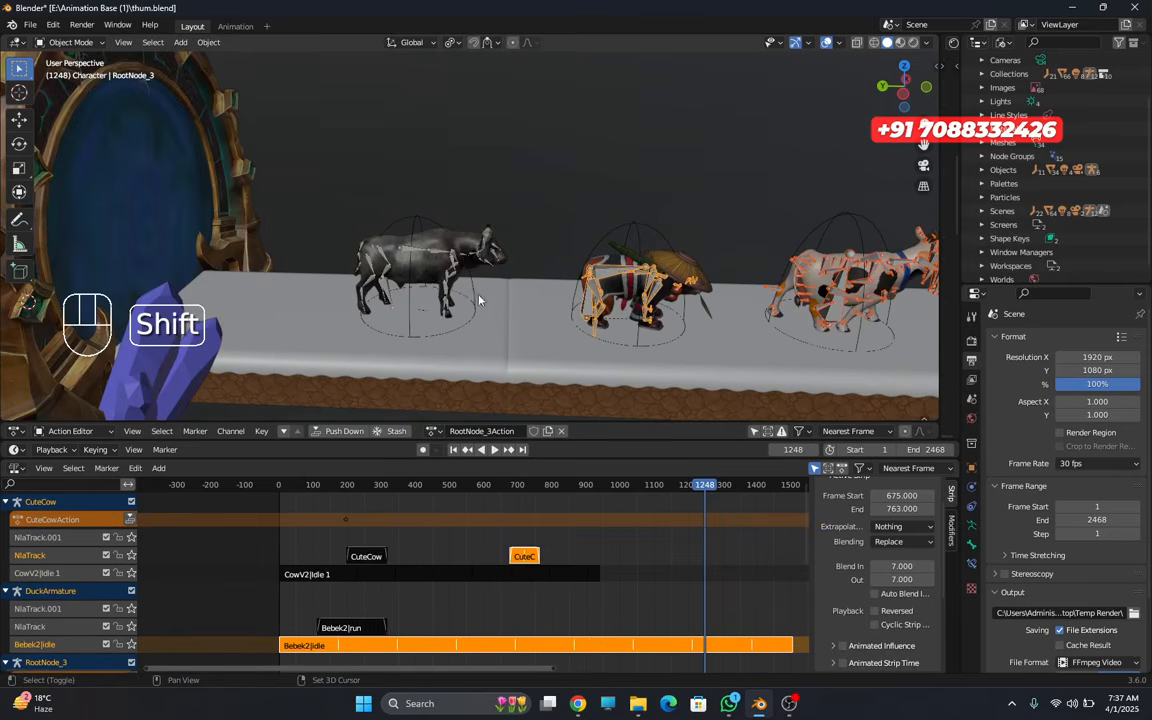
shift+click(397, 236)
- Select the original CuteCow | Run and Bebek2|run strips together in the NLA editor
scroll(498, 575, down, 4)
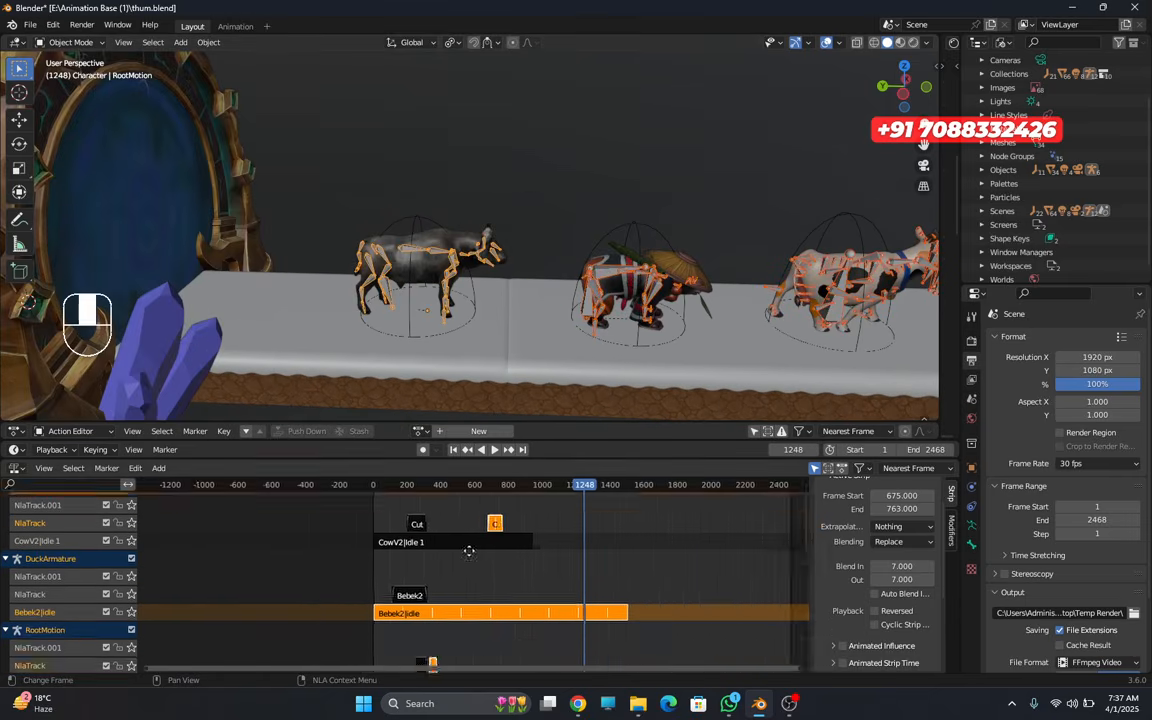
scroll(470, 575, up, 8)
scroll(484, 573, up, 5)
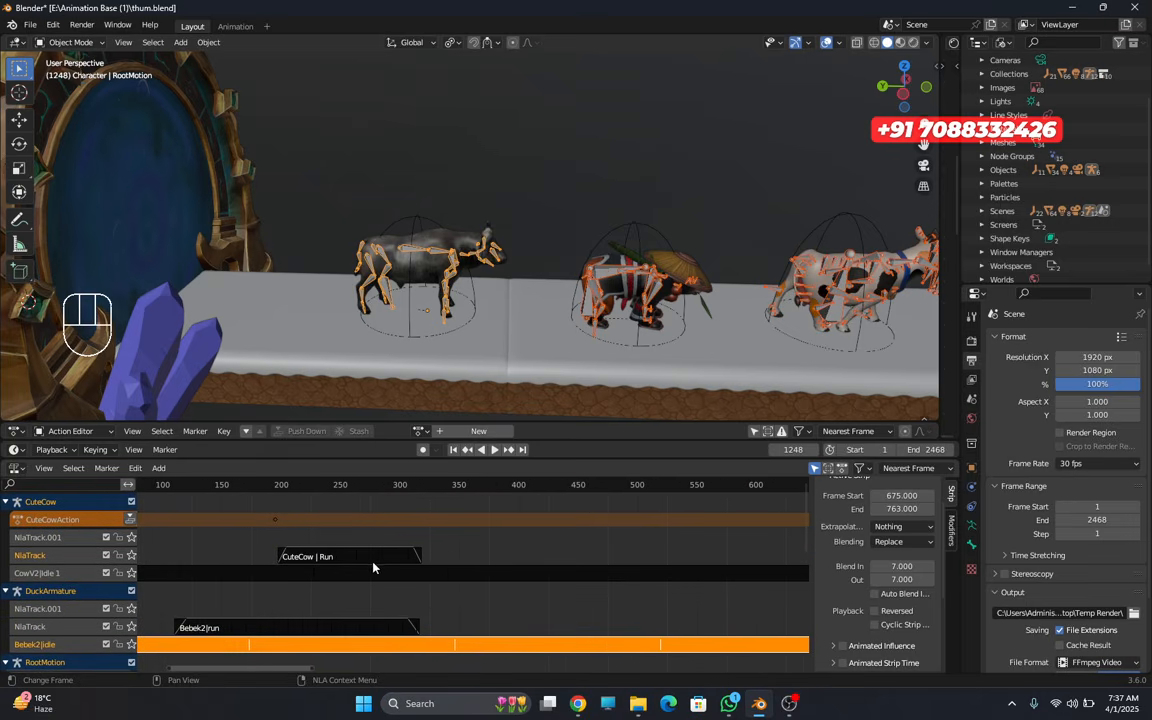
click(362, 556)
scroll(346, 557, down, 1)
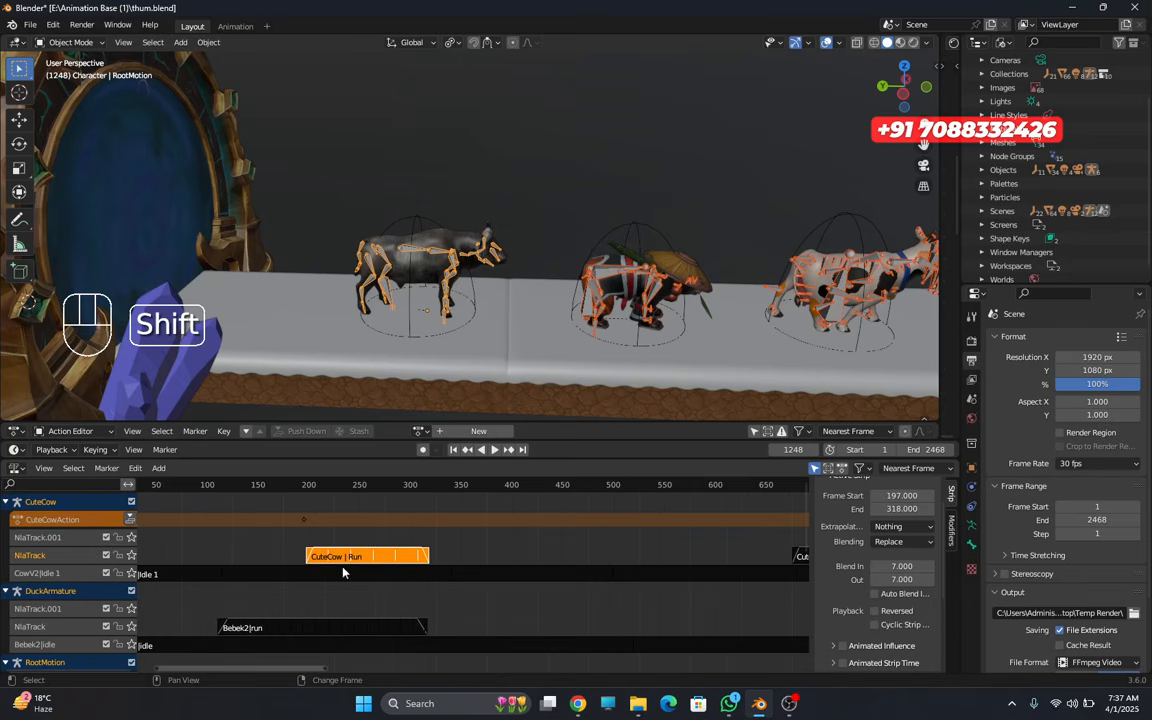
shift+scroll(491, 668, down, 3)
shift+middle_drag(316, 581, 327, 595)
shift+click(299, 556)
shift+middle_drag(716, 613, 671, 553)
shift+middle_drag(544, 595, 568, 589)
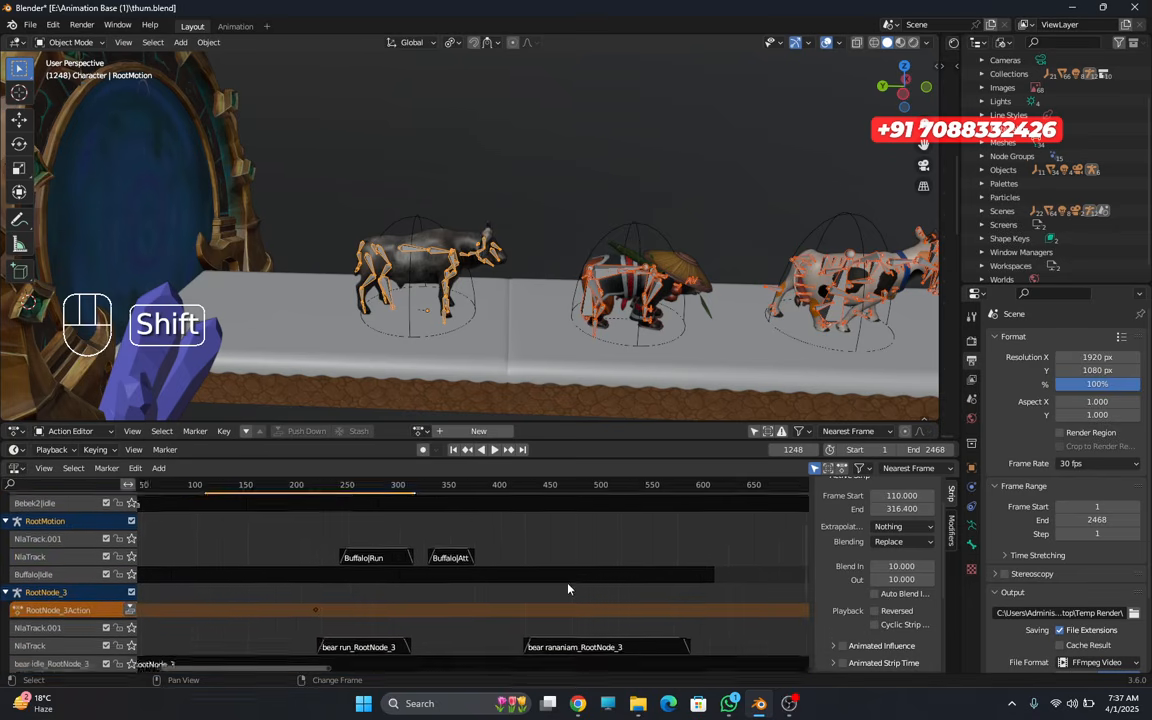
- Add the Buffalo|Run, bear run_RootNode_3, KambingTopi|Walk and MonyetTopi|Run strips to the selection
shift+scroll(568, 589, up, 3)
shift+scroll(361, 620, down, 5)
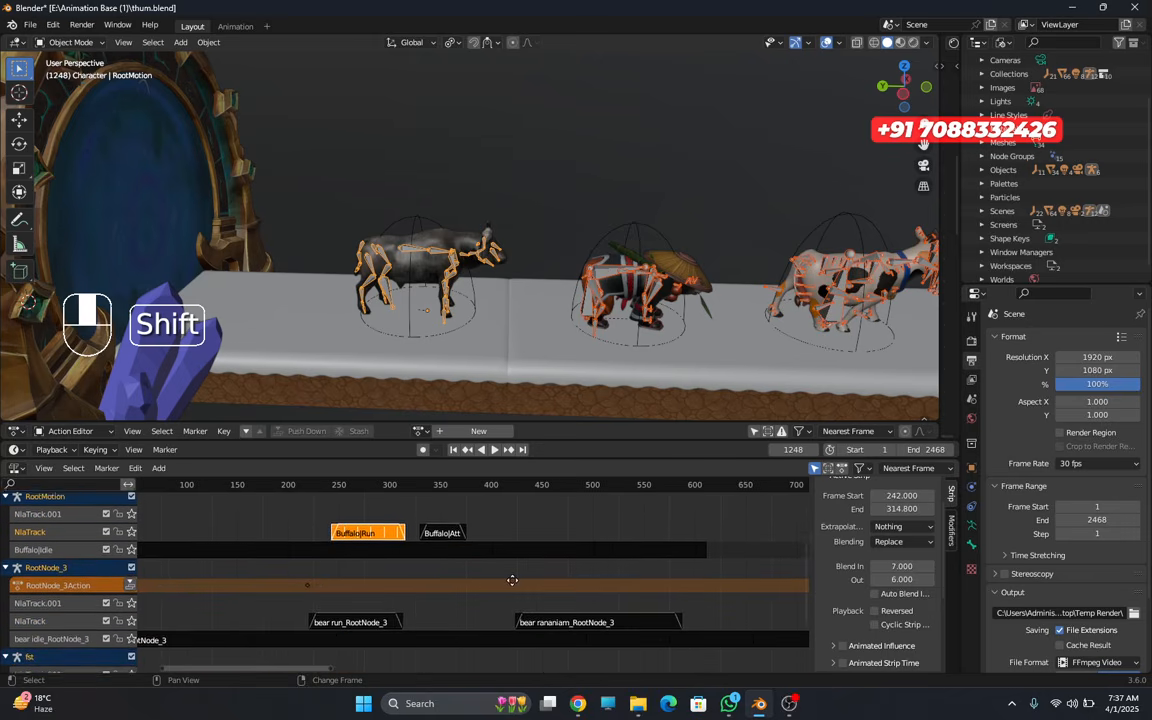
shift+click(344, 584)
shift+scroll(486, 600, down, 3)
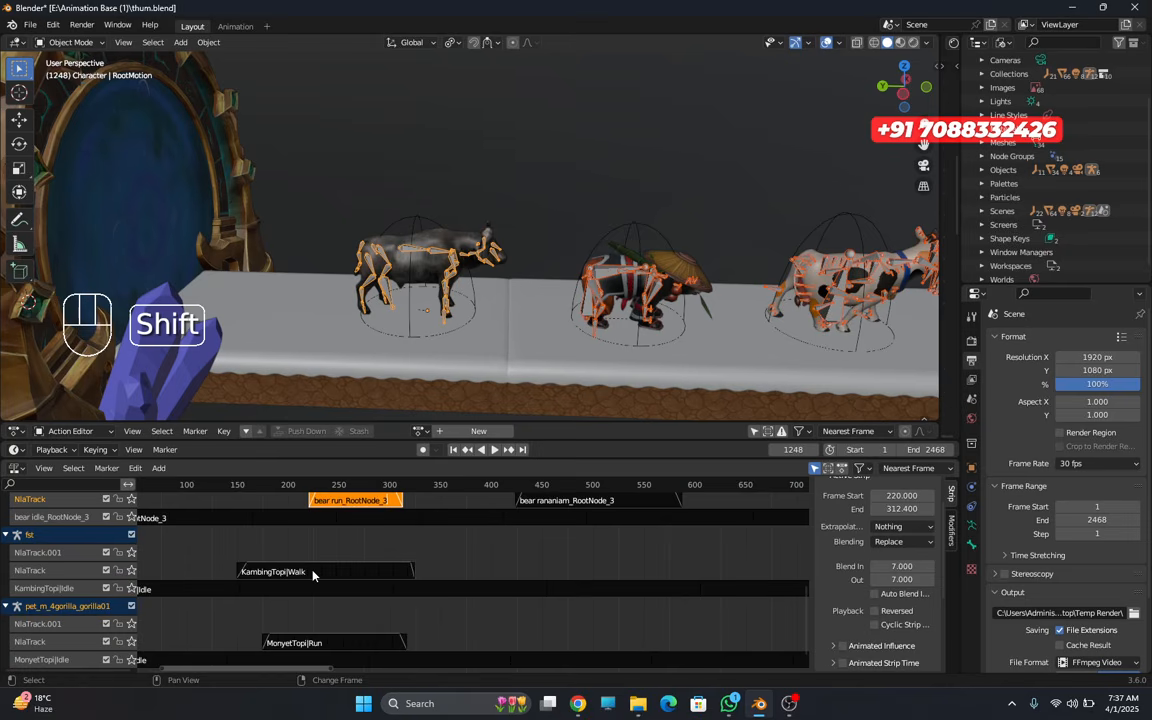
shift+click(291, 576)
shift+scroll(471, 597, down, 3)
shift+click(306, 594)
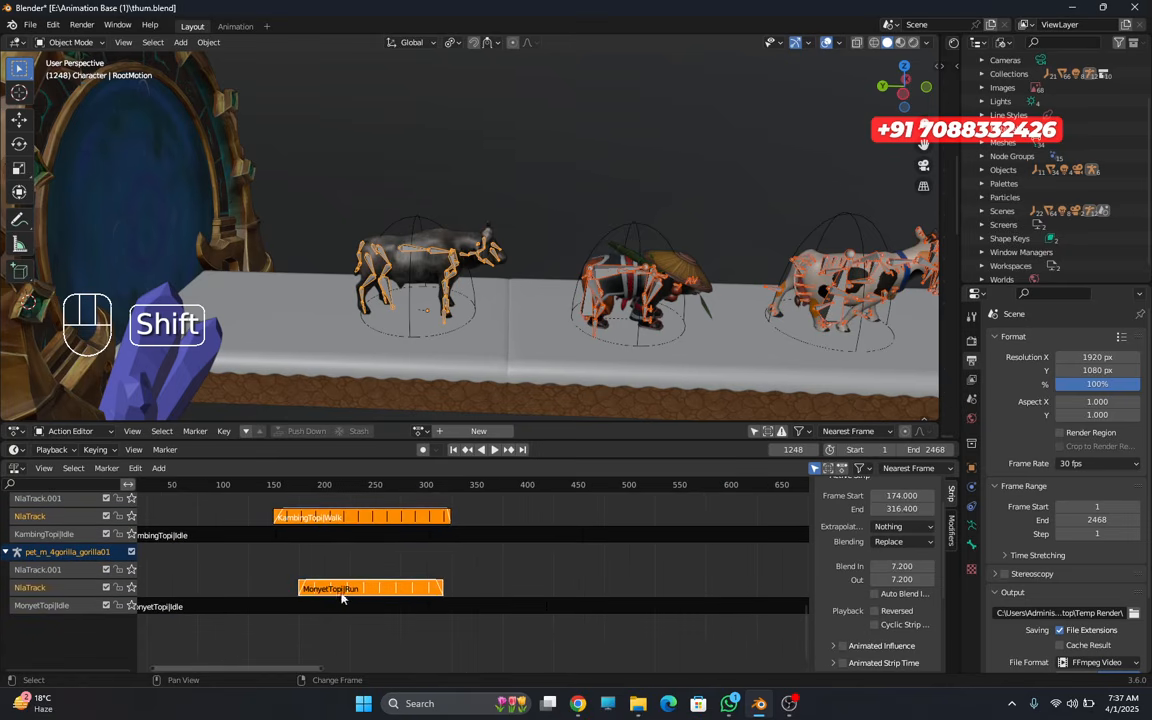
shift+scroll(466, 601, down, 4)
- Duplicate the six selected strips and shift the copies along the timeline until the cow's run starts near frame 1246
scroll(486, 599, down, 8)
middle_drag(486, 601, 408, 595)
key(shift+d)
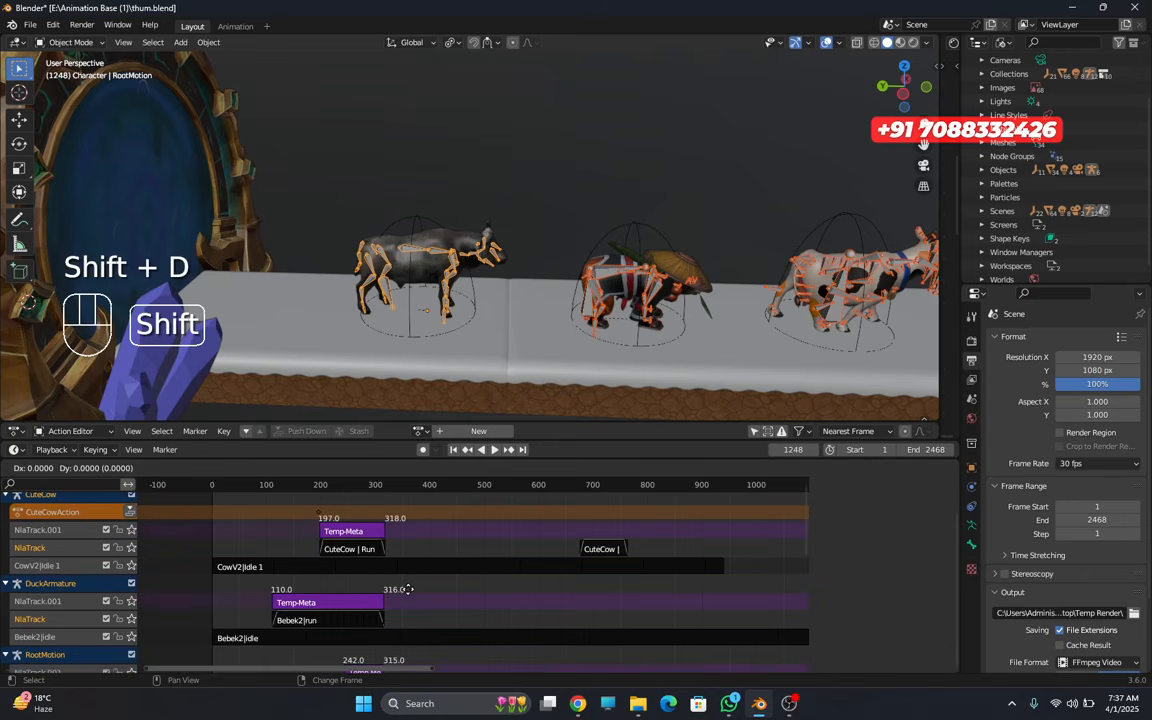
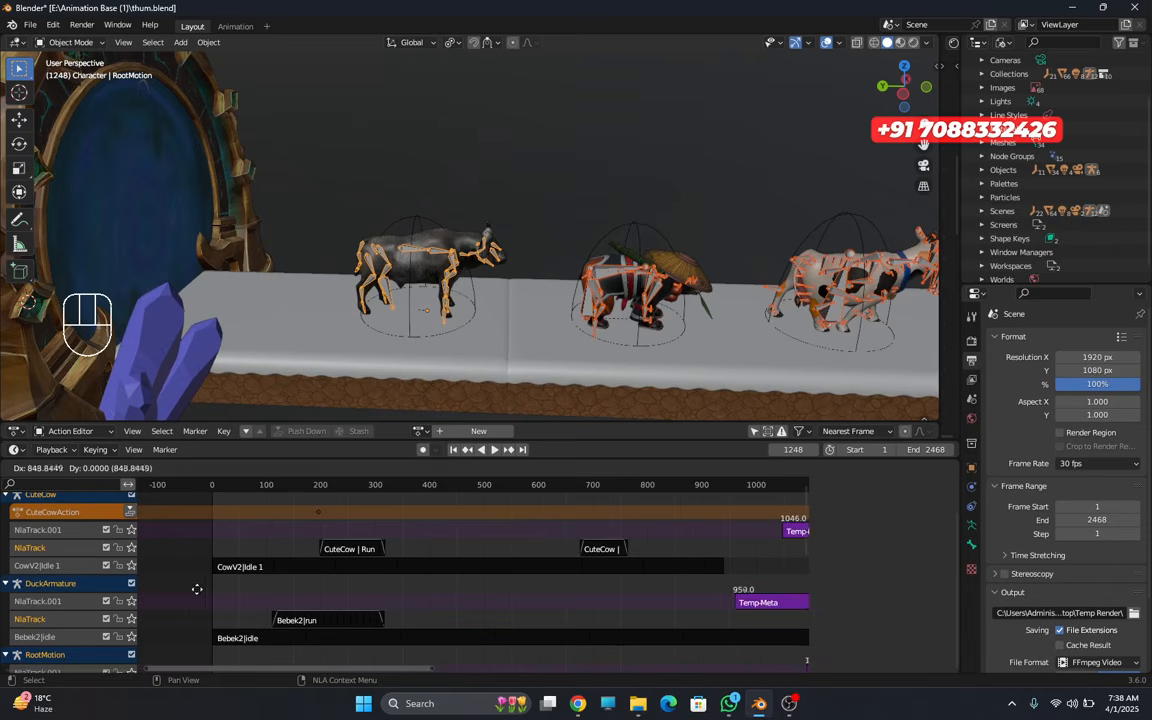
click(779, 590)
scroll(771, 591, down, 1)
middle_drag(769, 591, 342, 595)
key(g)
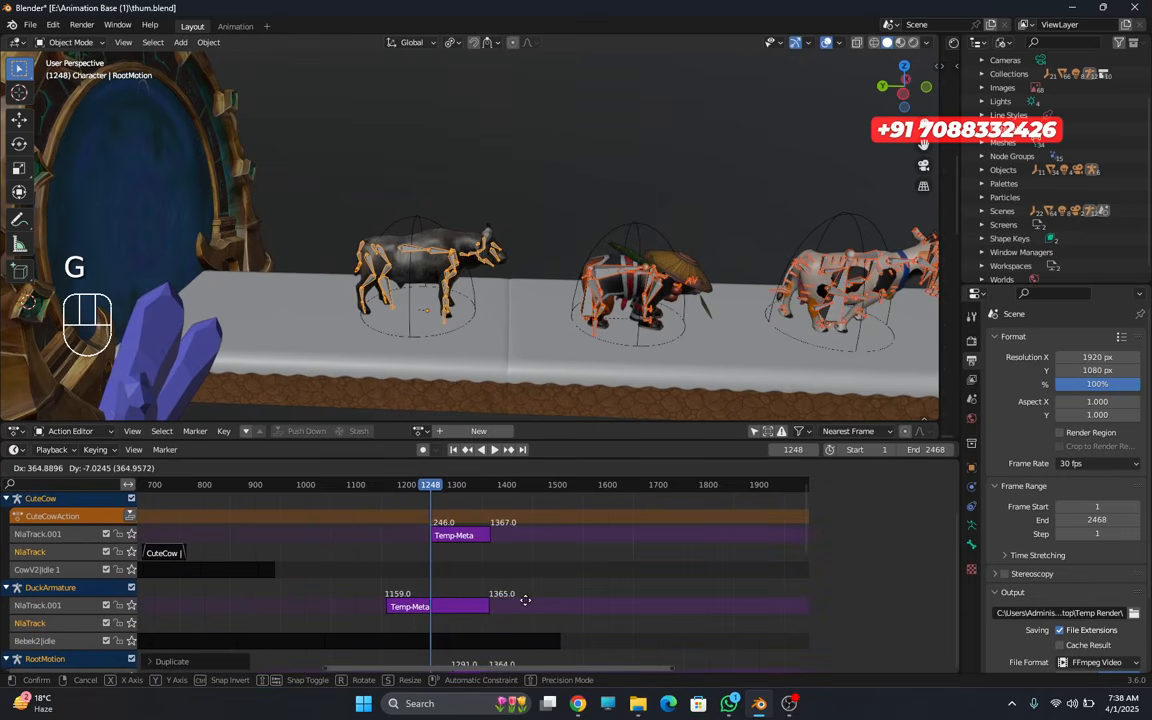
click(514, 599)
- Fine-tune the duplicated strips' position so the cow's run copy starts exactly at frame 1248
scroll(514, 599, up, 5)
scroll(452, 589, up, 7)
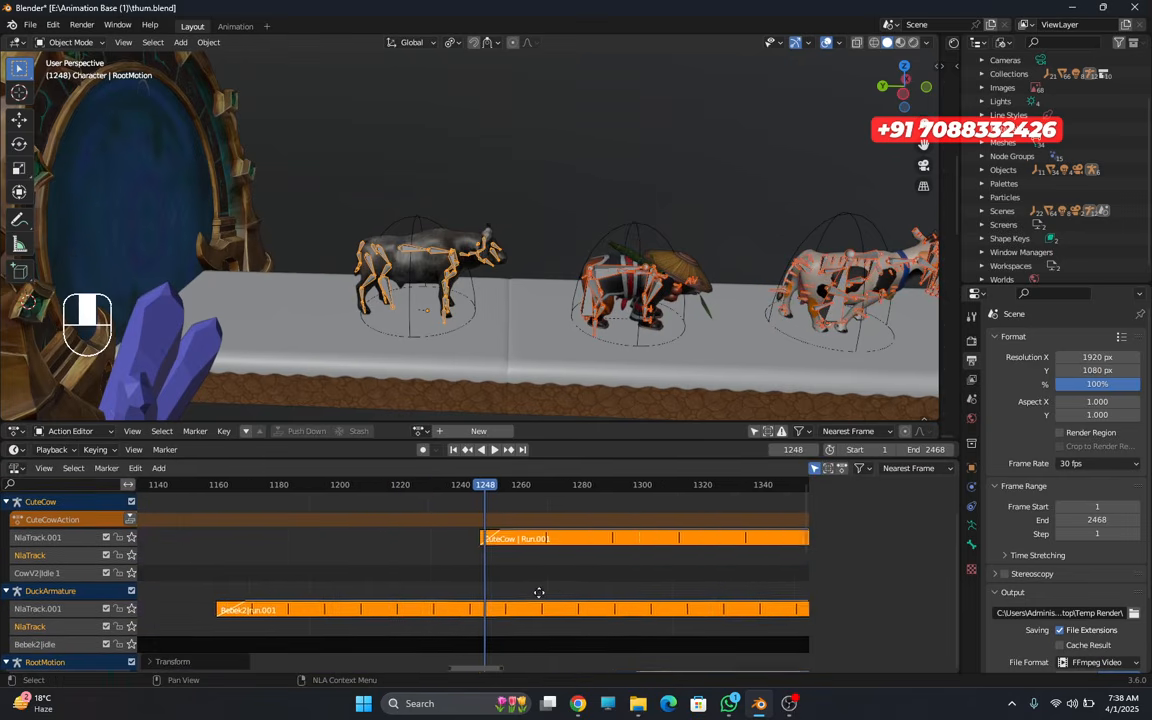
key(g)
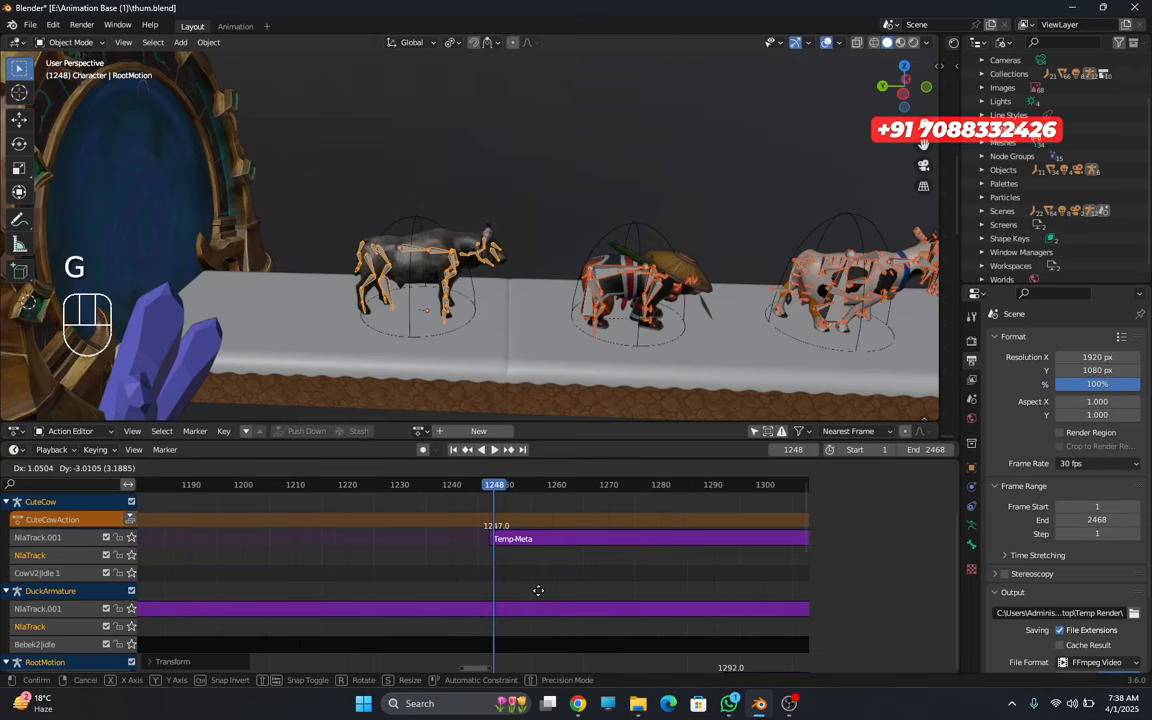
click(548, 590)
scroll(510, 612, down, 3)
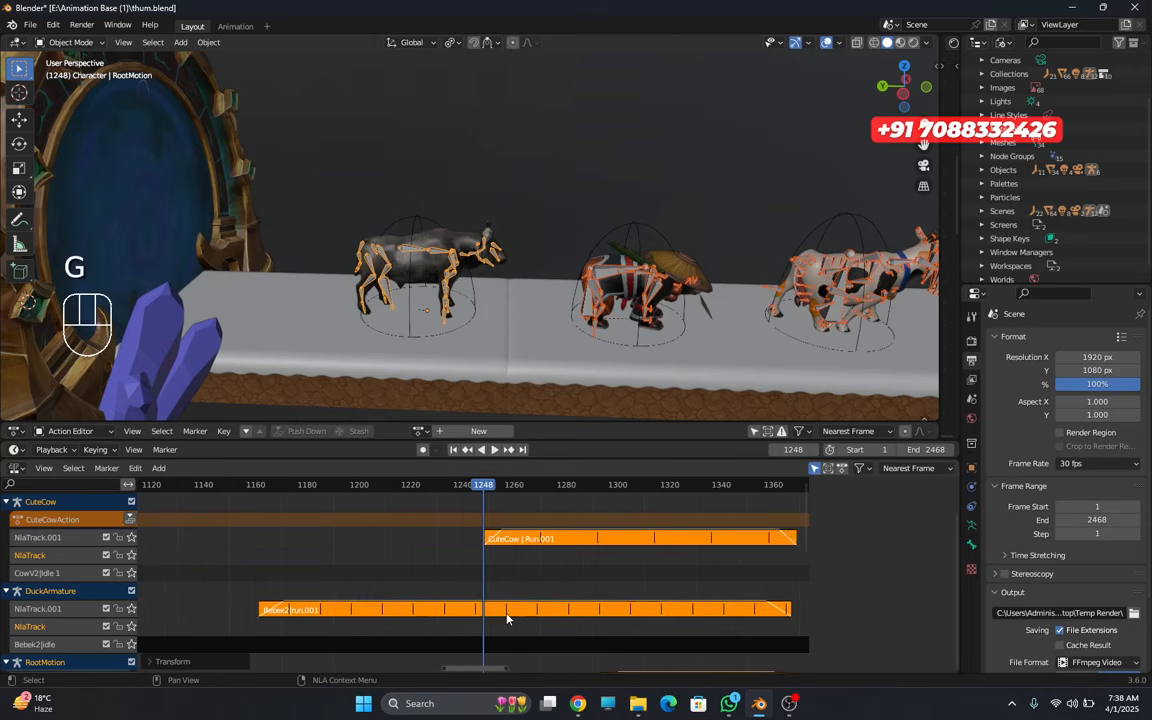
- Move the duck's duplicated run strip to start at frame 1248
key(n)
click(506, 617)
key(g)
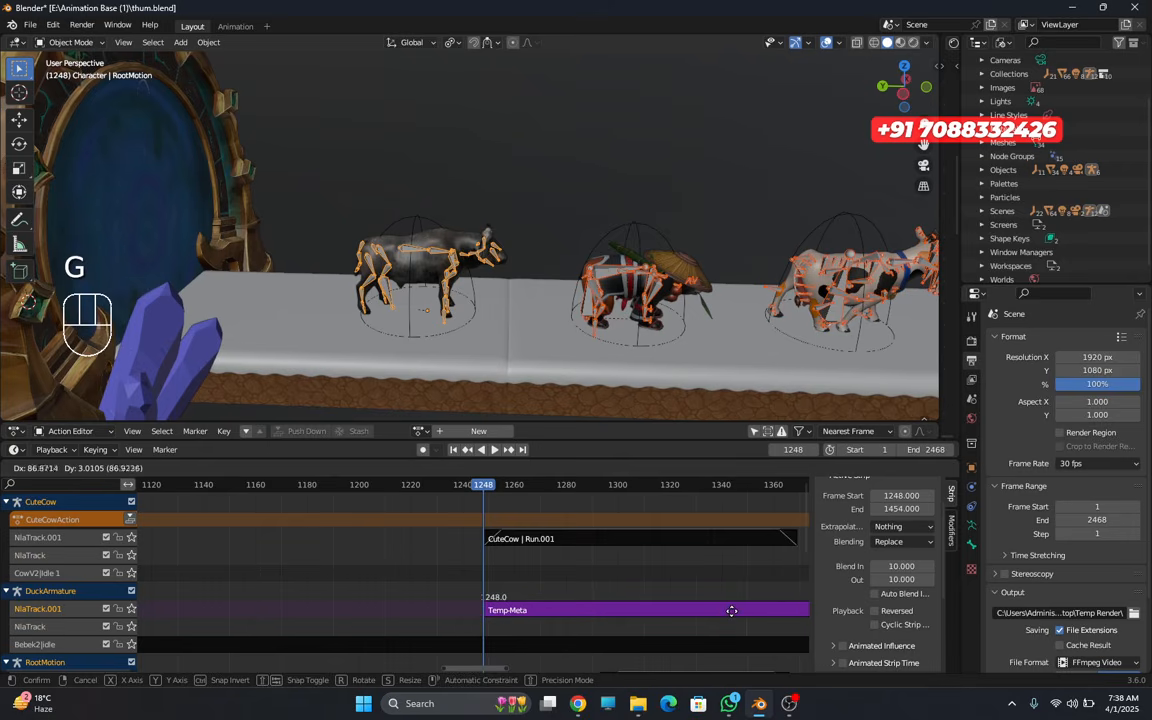
click(733, 617)
scroll(599, 527, down, 4)
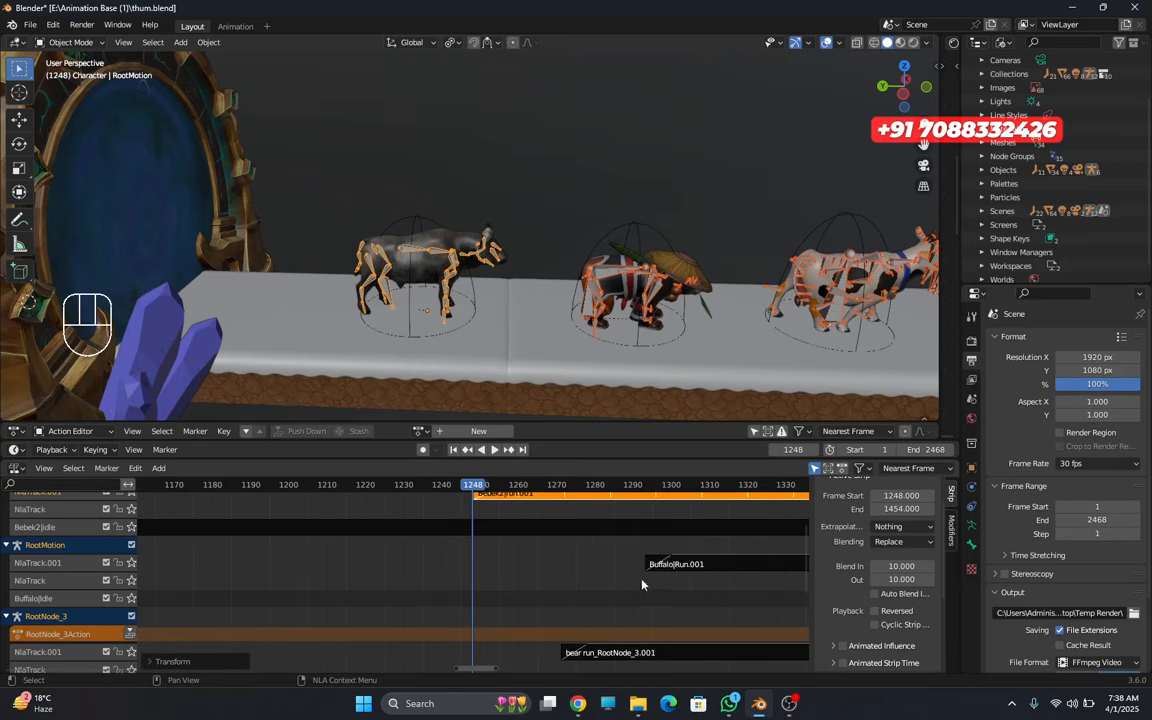
- Move the Buffalo|Run.001 strip down to the buffalo's NlaTrack, starting at frame 1248
click(673, 566)
key(g)
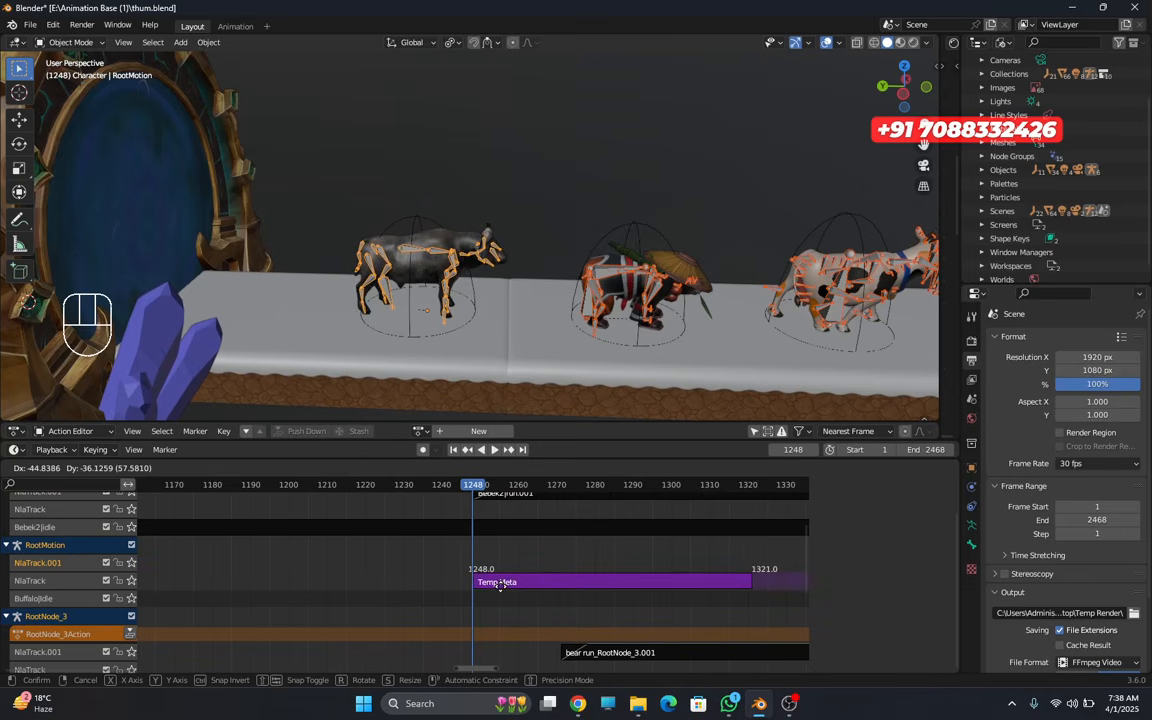
click(501, 585)
middle_drag(501, 585, 609, 607)
scroll(476, 581, down, 3)
middle_drag(538, 567, 492, 564)
scroll(466, 554, up, 1)
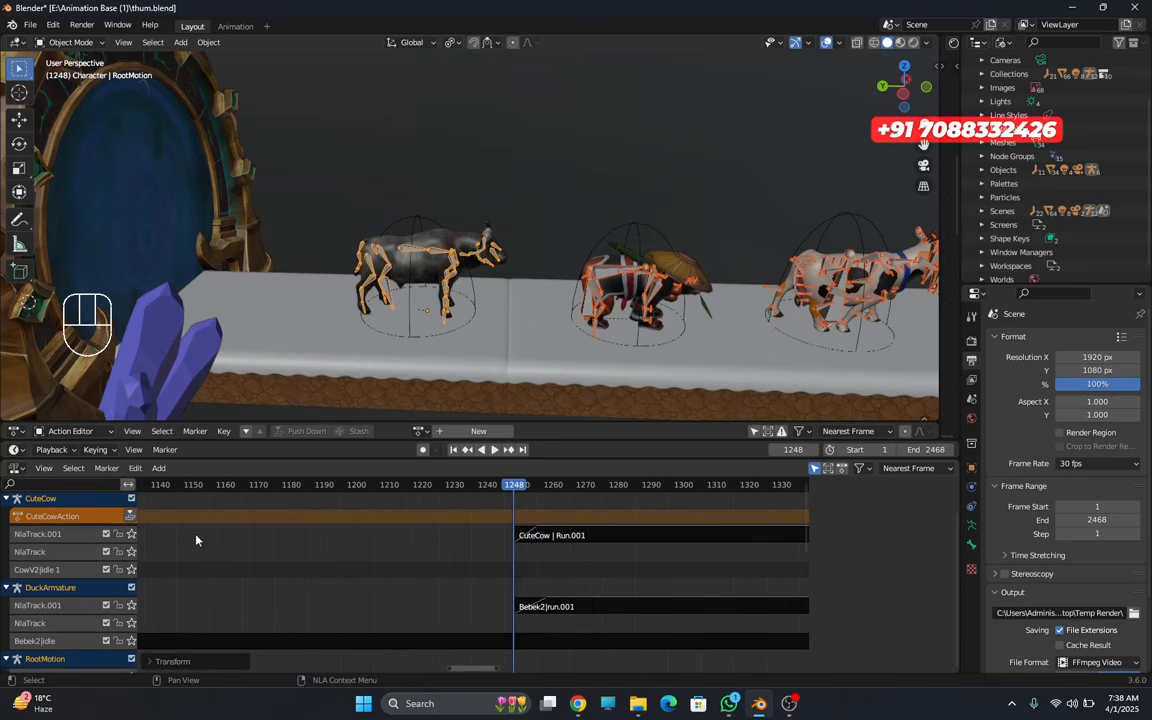
- Move the CuteCow | Run.001 and Bebek2|run.001 strips down to each animal's NlaTrack at frame 1248
click(537, 535)
key(g)
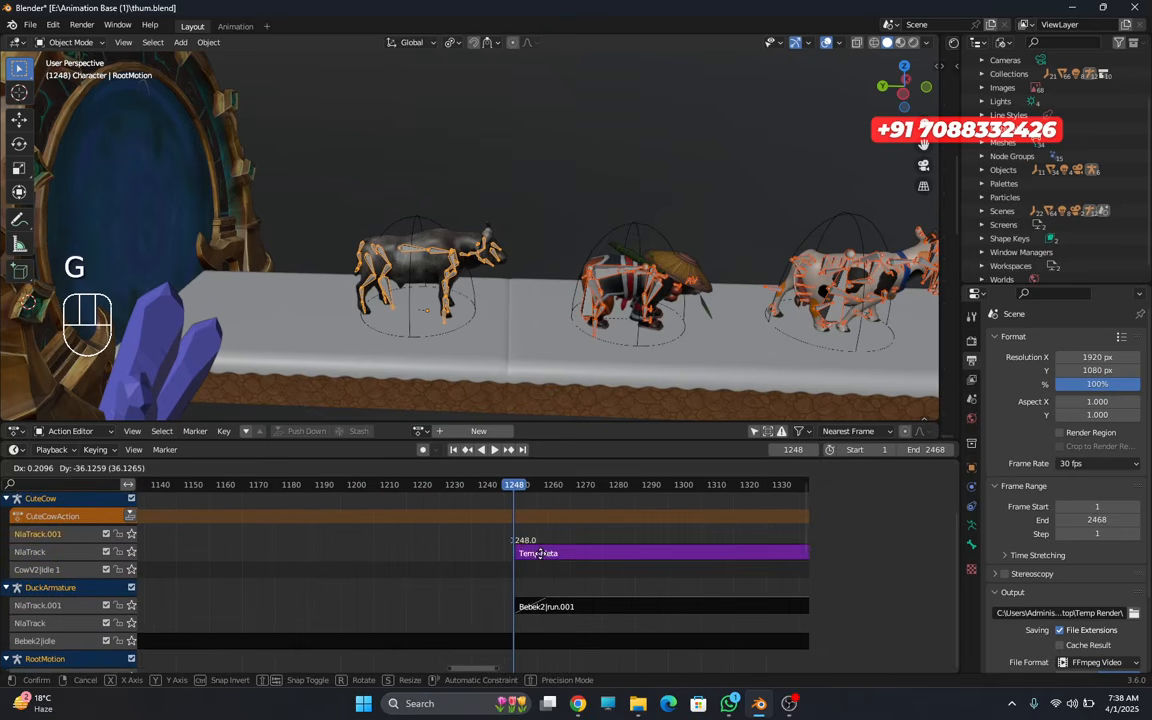
click(539, 553)
shift+scroll(540, 524, down, 3)
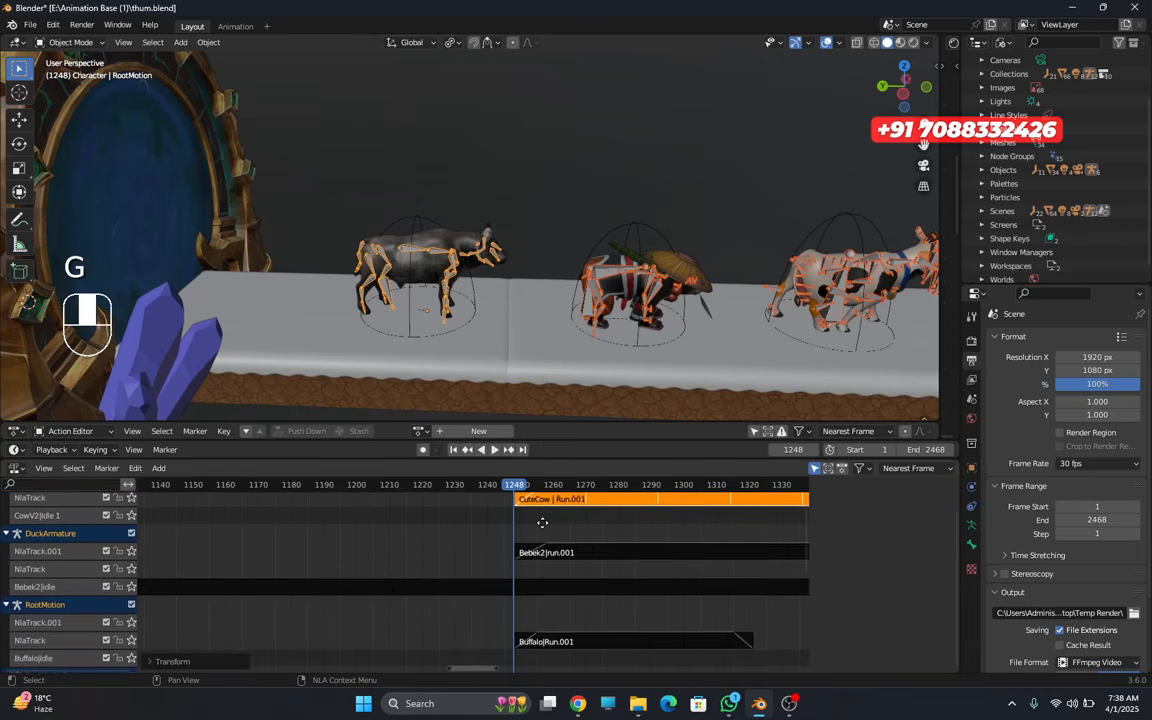
click(539, 553)
key(g)
click(539, 573)
middle_drag(535, 594, 524, 501)
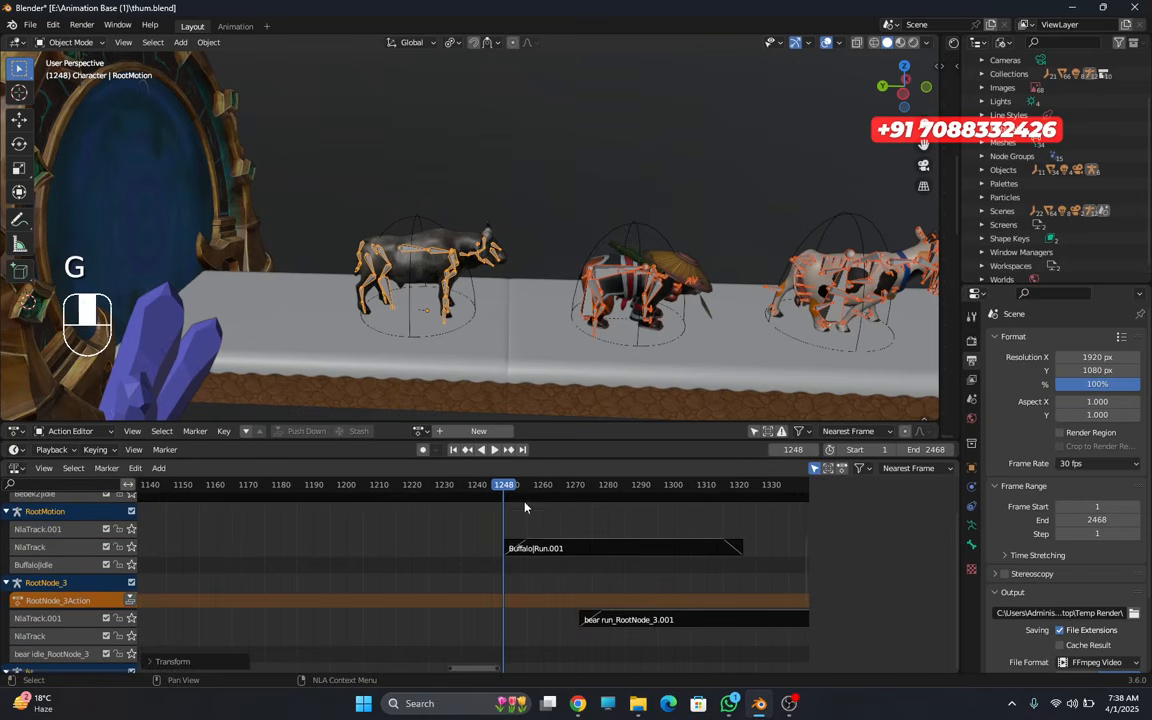
- Check the buffalo's run copy and move bear run_RootNode_3.001 down to the bear's NlaTrack at frame 1248
click(530, 552)
key(g)
click(530, 555)
middle_drag(514, 581, 505, 544)
click(603, 591)
key(g)
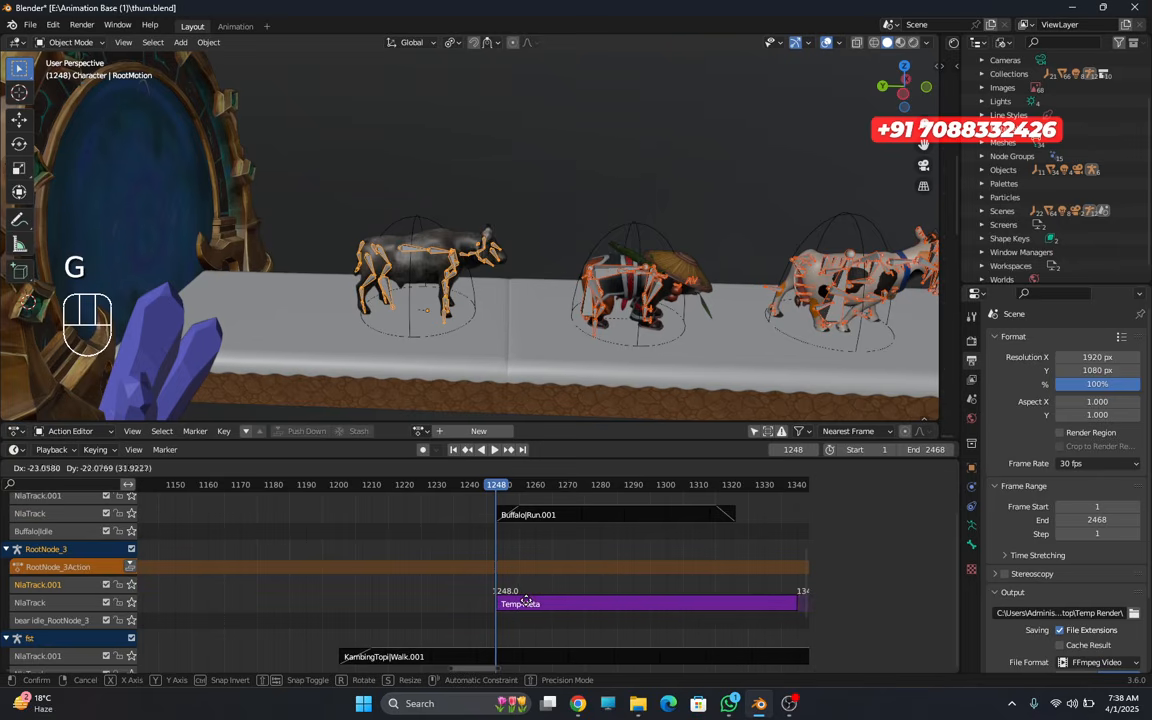
click(529, 604)
scroll(452, 598, down, 3)
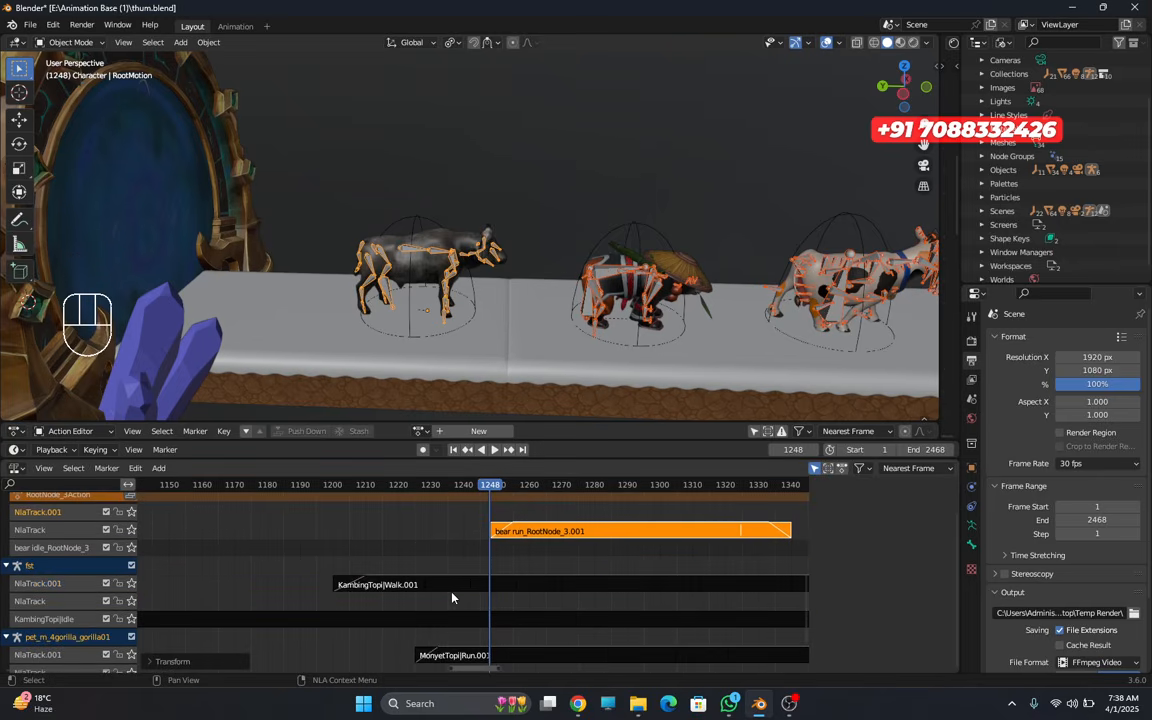
- Move the KambingTopi|Walk.001 strip down to the sheep's NlaTrack, starting at frame 1248
click(451, 590)
key(g)
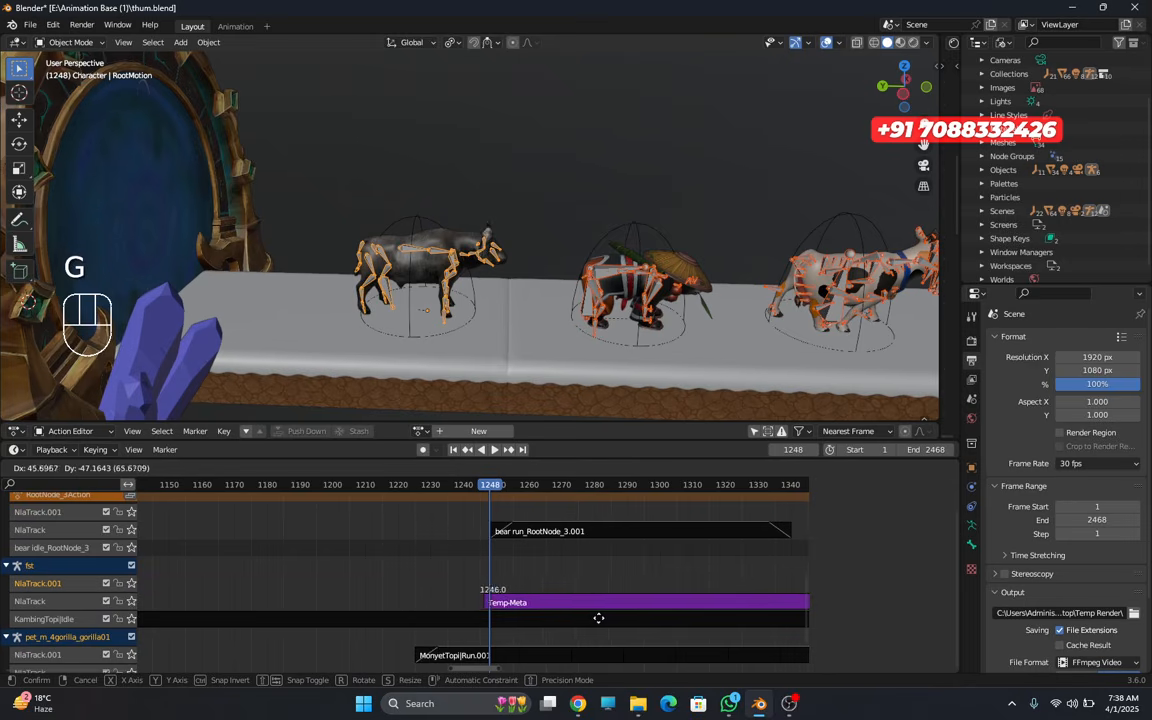
click(606, 619)
middle_drag(518, 601, 498, 506)
- Move the MonyetTopi|Run.001 strip down to the gorilla's NlaTrack, starting at the playhead on frame 1248
click(490, 561)
key(g)
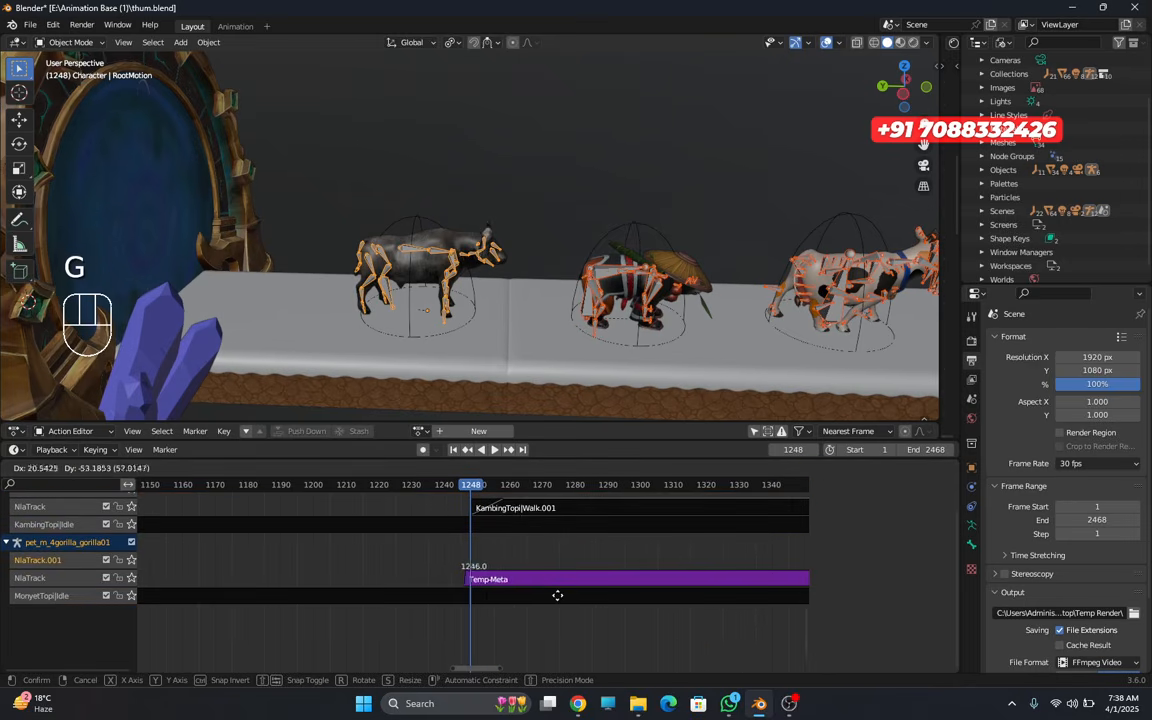
click(566, 603)
middle_drag(512, 563, 511, 663)
scroll(505, 560, down, 3)
middle_drag(510, 490, 484, 666)
middle_drag(485, 544, 488, 573)
scroll(579, 232, down, 3)
- Hide the viewport overlays, play the running animals from frame 1248 and stop at frame 1339
shift+middle_drag(645, 236, 458, 252)
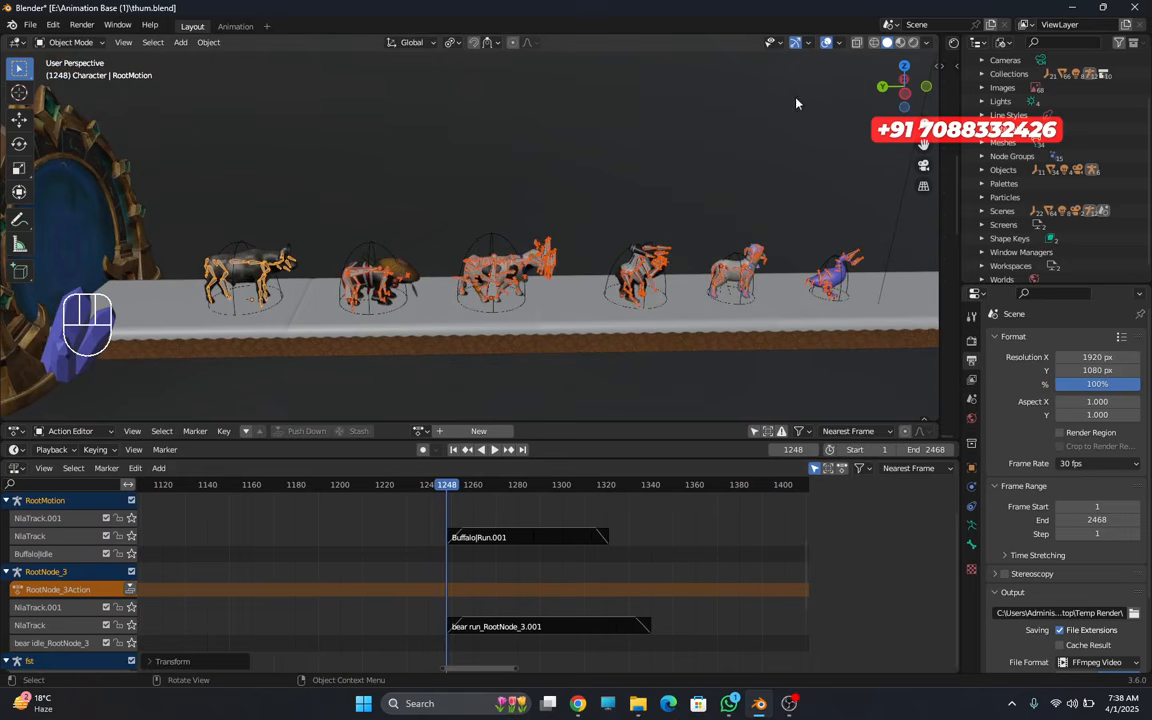
click(827, 43)
shift+middle_drag(692, 212, 558, 225)
key(space)
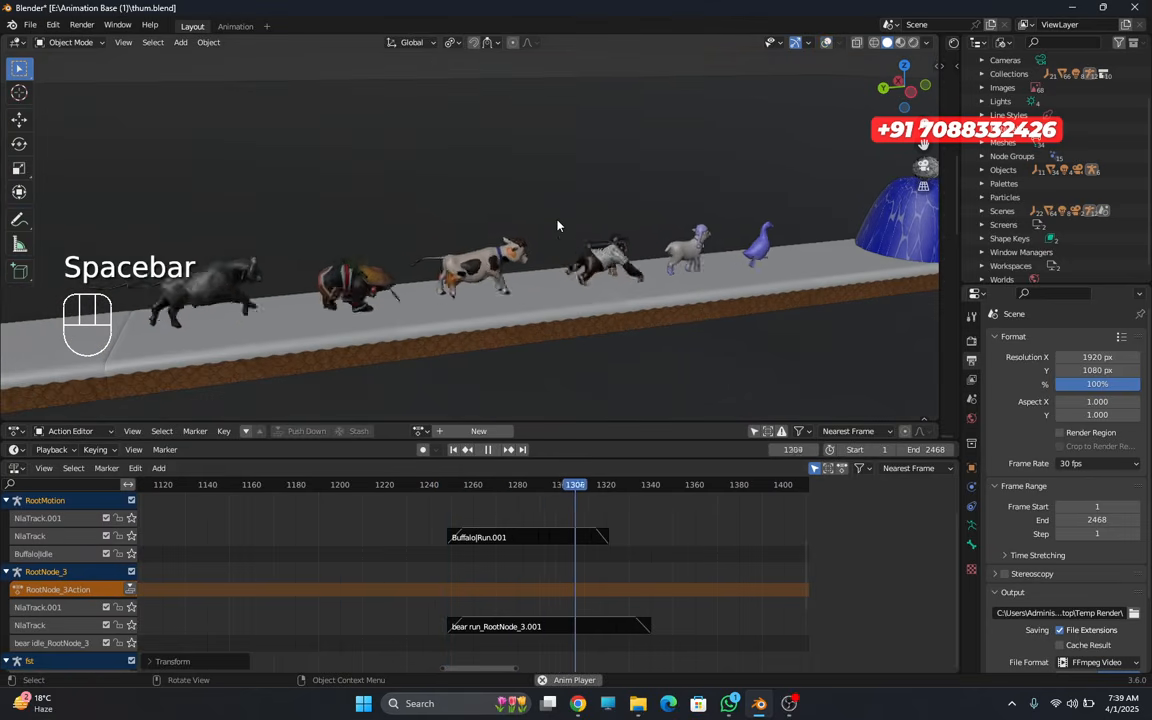
key(space)
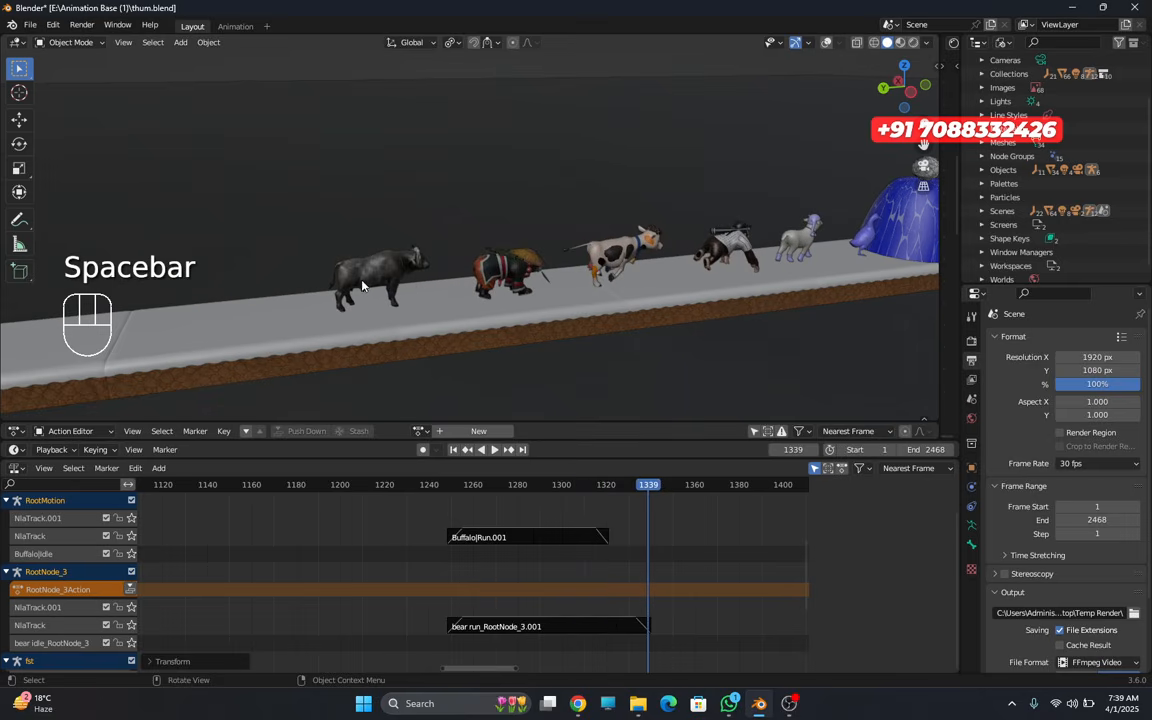
- Set the Buffalo|Run.001 strip's repeat to 11.2 and play the scene onward from frame 1339 to check the run
click(512, 538)
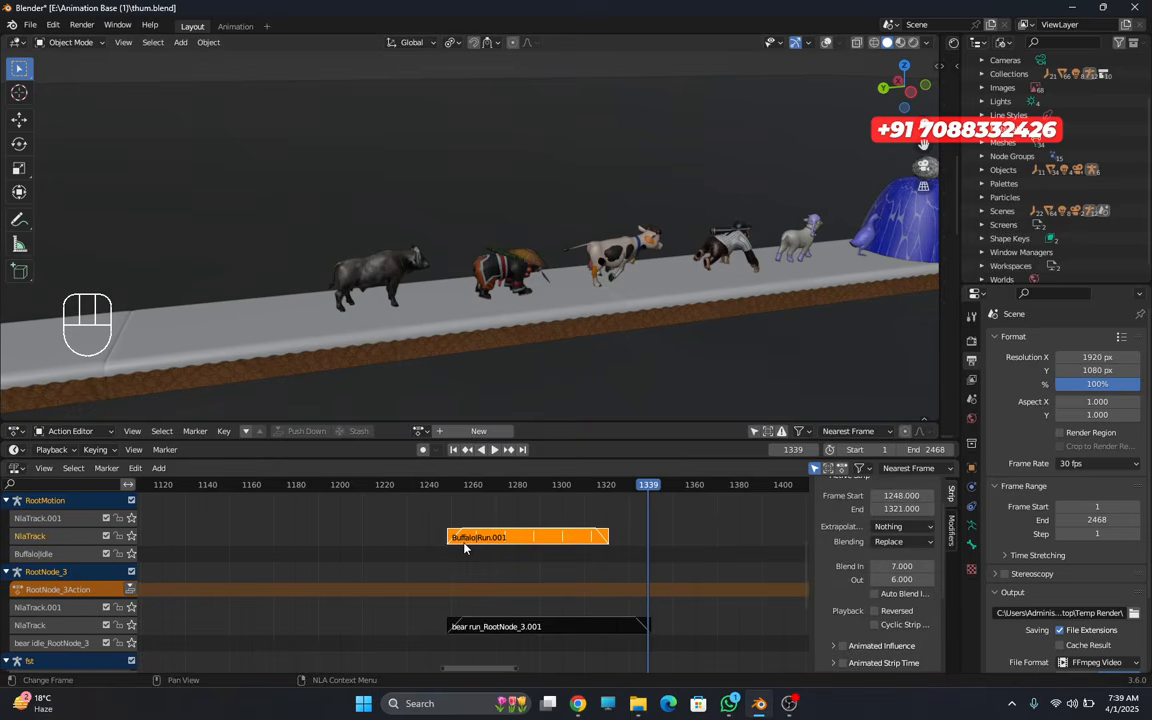
scroll(486, 547, down, 3)
scroll(900, 605, down, 1)
scroll(900, 605, down, 3)
mouse_move(901, 640)
mouse_down()
mouse_move(930, 640)
mouse_move(915, 640)
mouse_up()
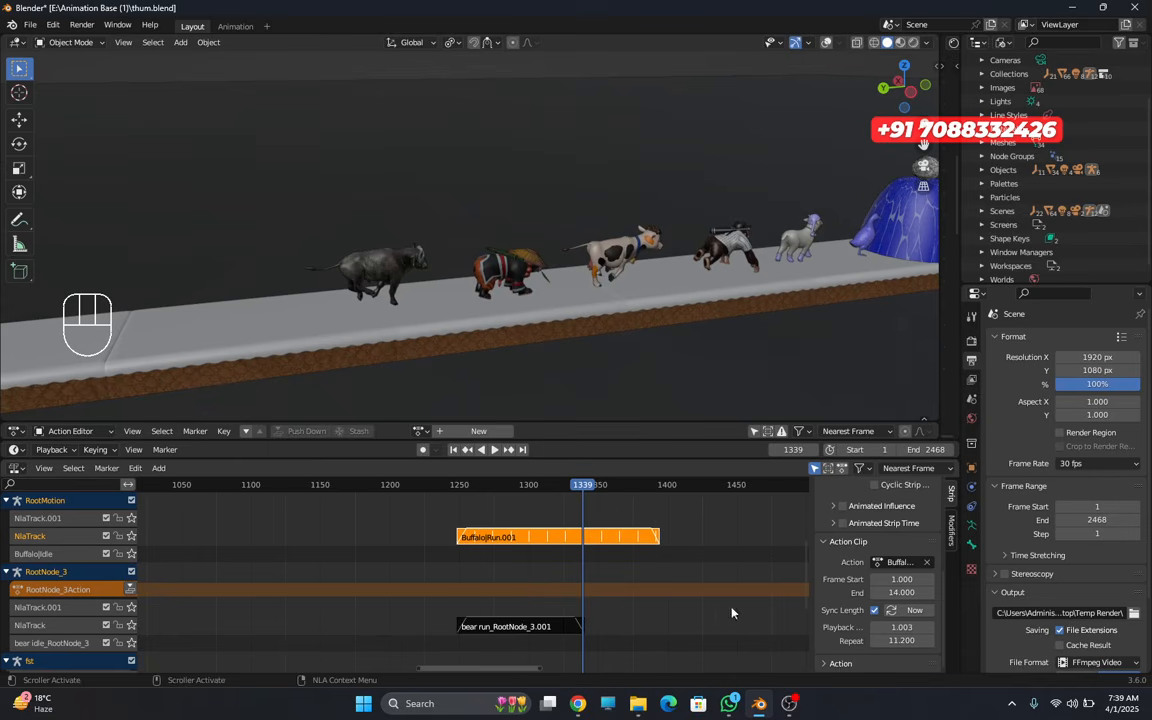
key(space)
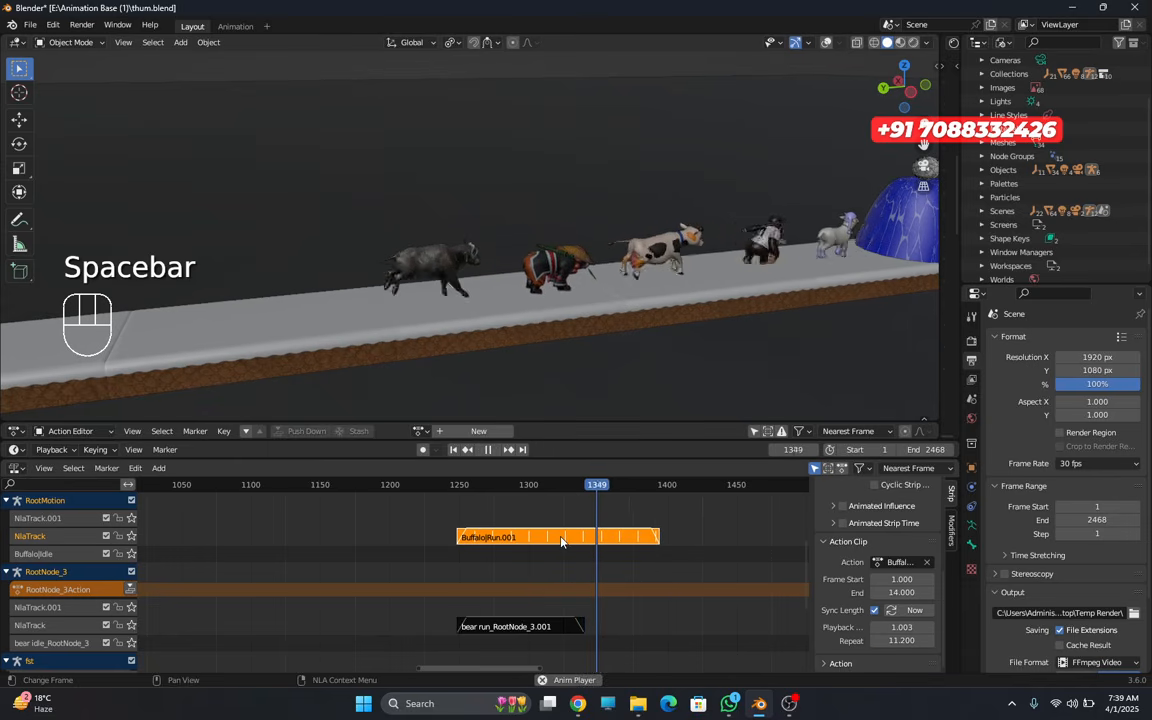
key(space)
- Set the bear run_RootNode_3.001 strip's repeat to 2.2 and play the scene on to frame 1387
scroll(610, 608, down, 2)
click(552, 592)
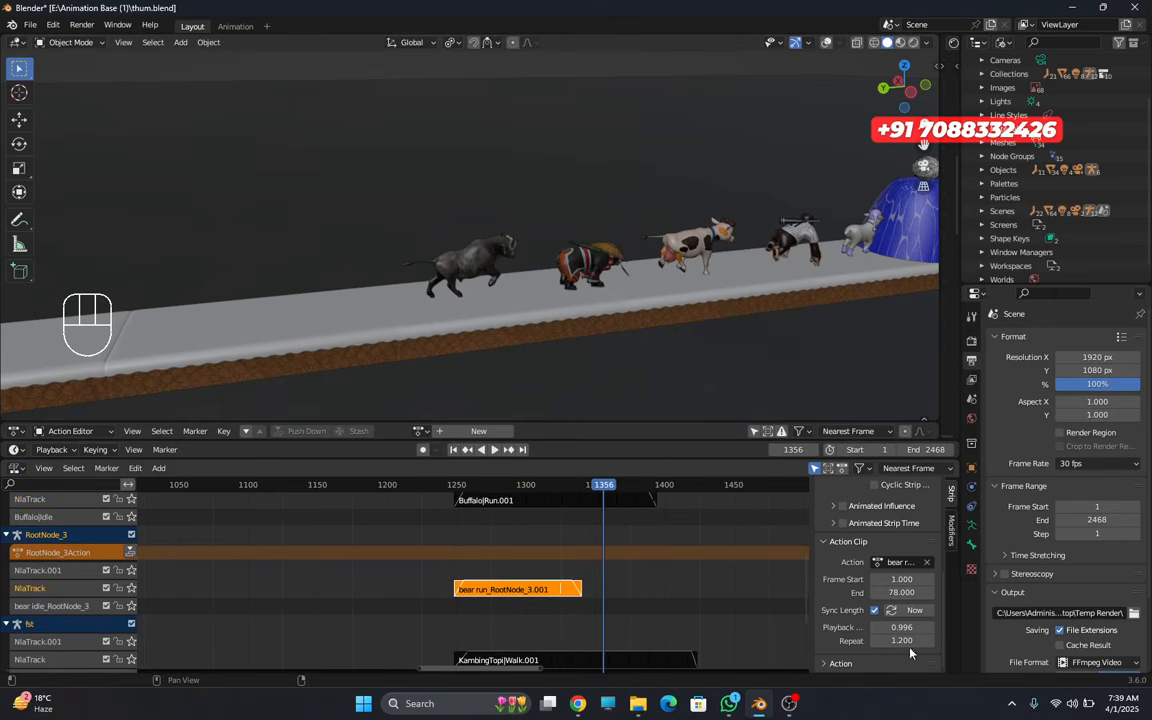
drag(903, 641, 909, 641)
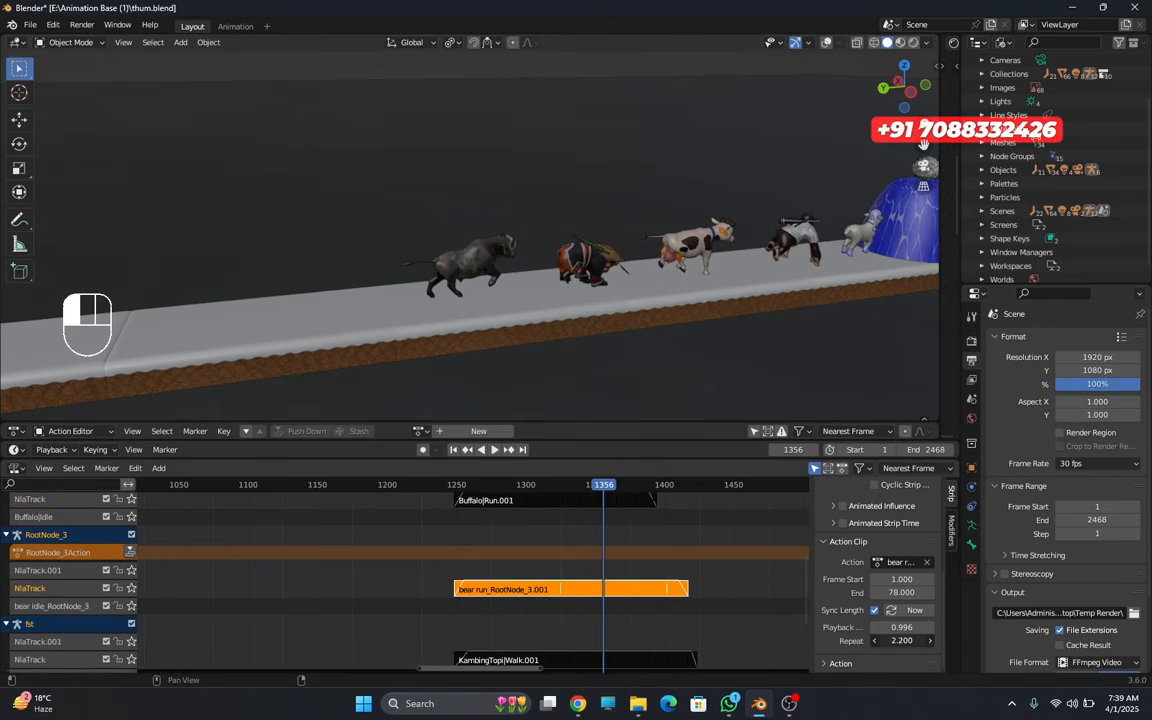
scroll(672, 603, down, 1)
key(space)
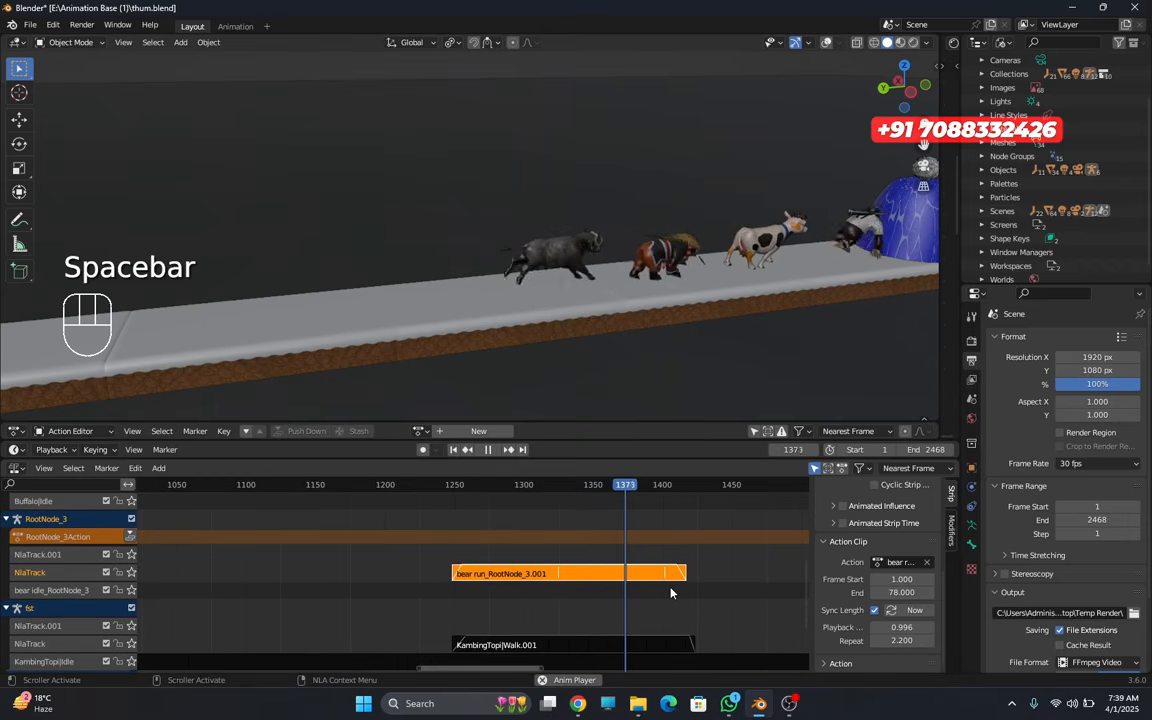
key(space)
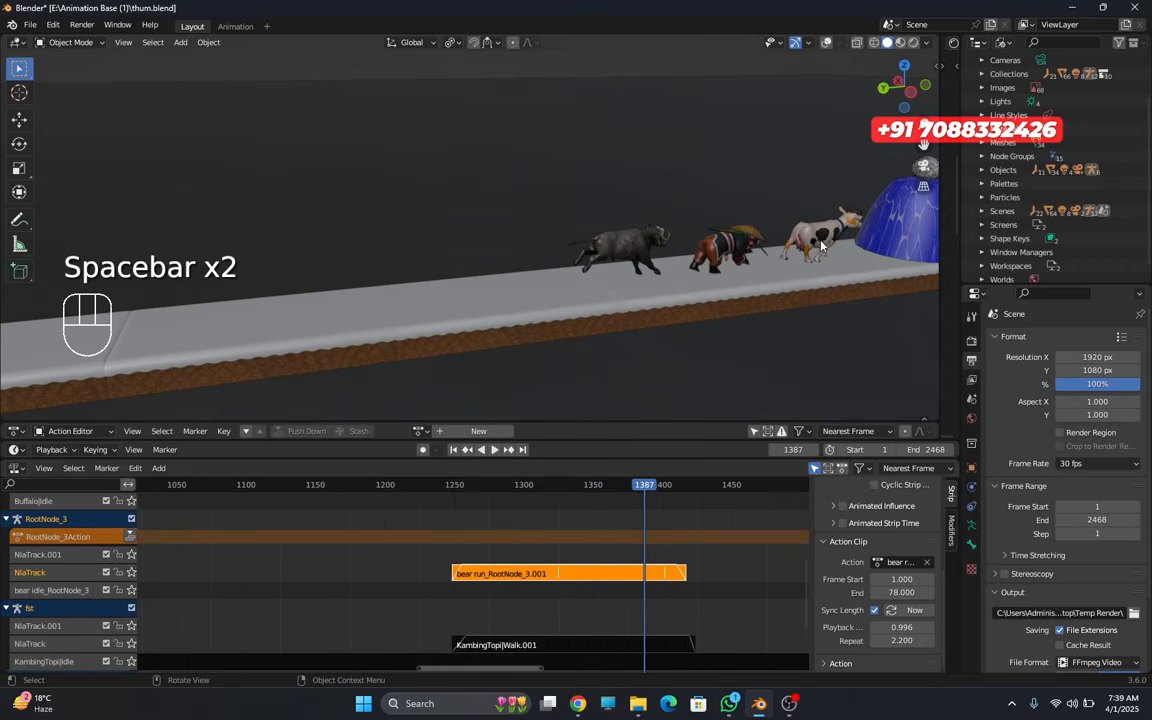
- Set the CuteCow | Run.001 strip's repeat to 8 and play the scene on to frame 1422
middle_drag(713, 577, 670, 588)
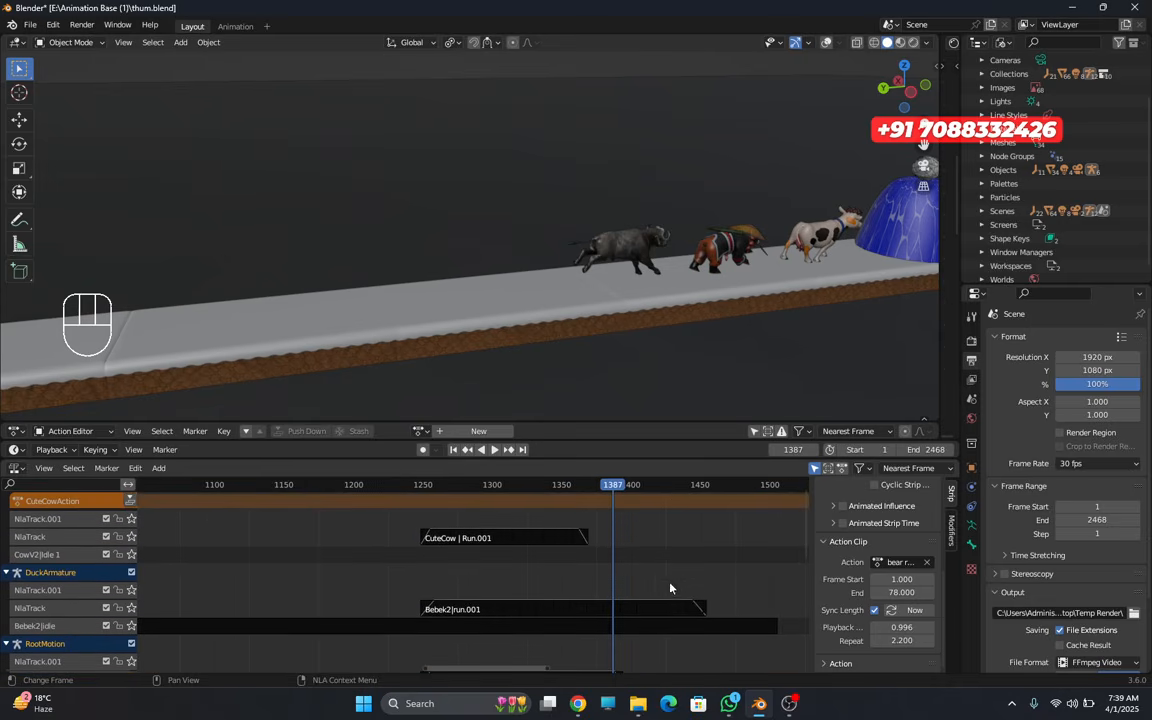
click(557, 541)
drag(901, 640, 930, 640)
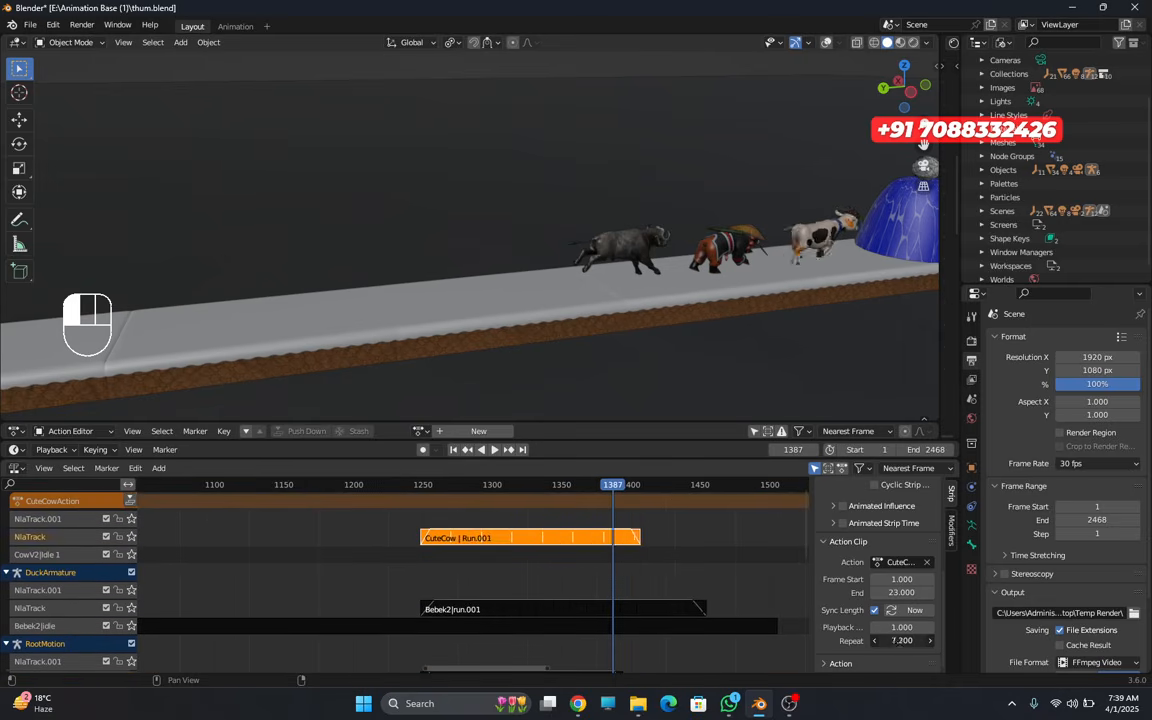
key(space)
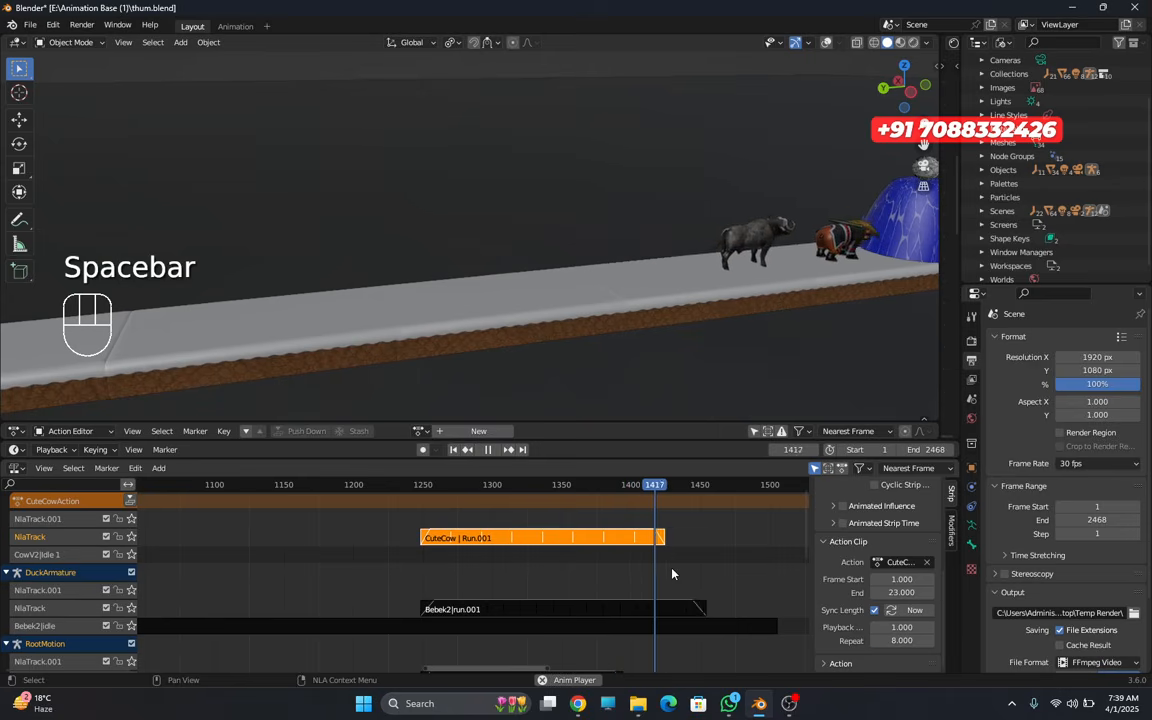
key(space)
- Extend the Buffalo|Run.001 strip by setting its repeat to 16.8, and play the scene on to frame 1435
middle_drag(660, 623, 634, 522)
click(566, 582)
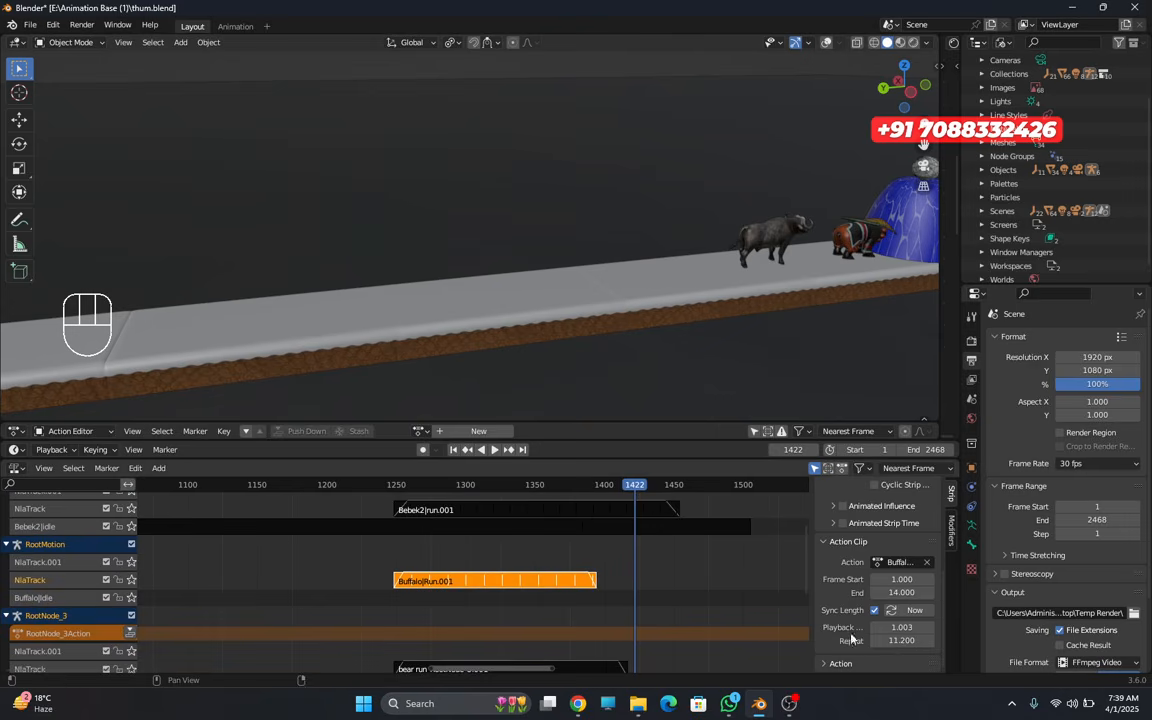
drag(901, 640, 926, 640)
key(space)
key(space)
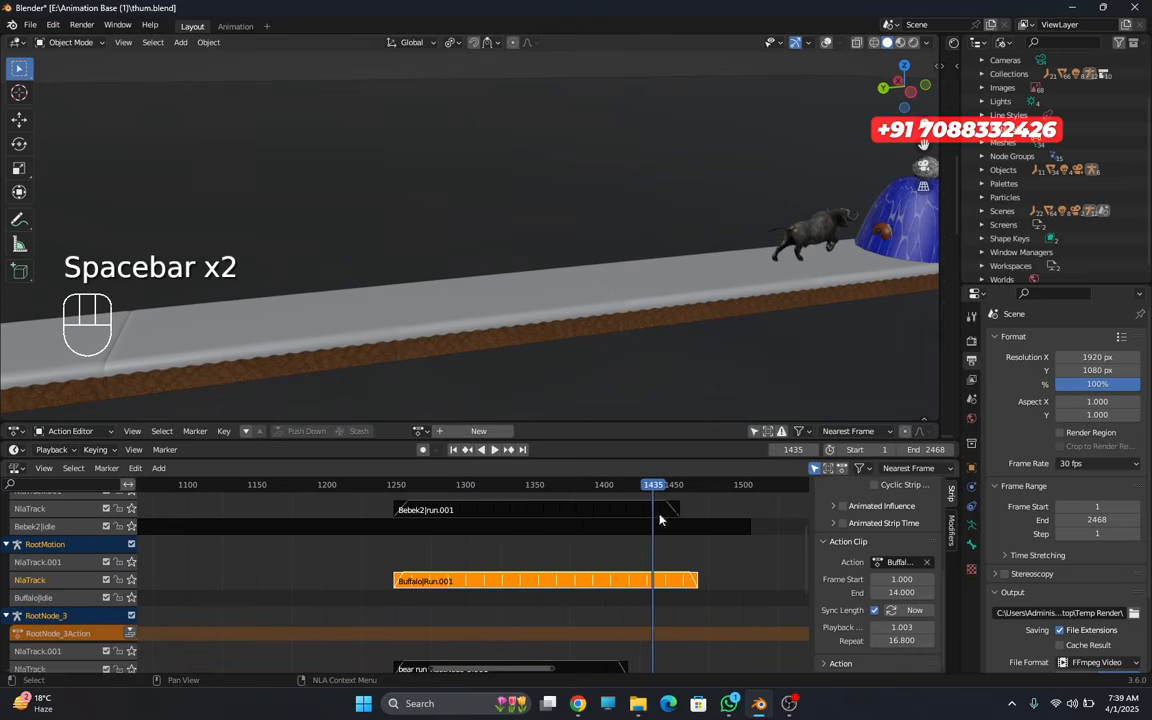
- Set the bear run_RootNode_3.001 strip's repeat to 3.2 and the KambingTopi|Walk.001 strip's repeat to 14
middle_drag(585, 600, 580, 523)
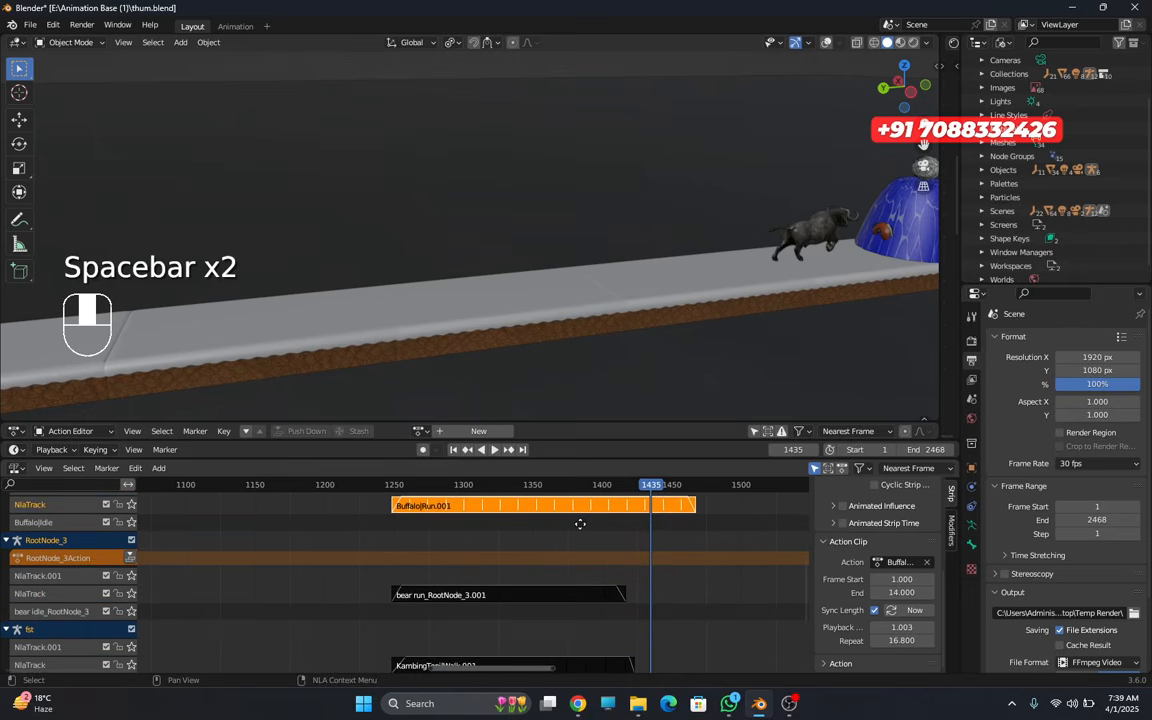
click(546, 596)
drag(908, 640, 916, 640)
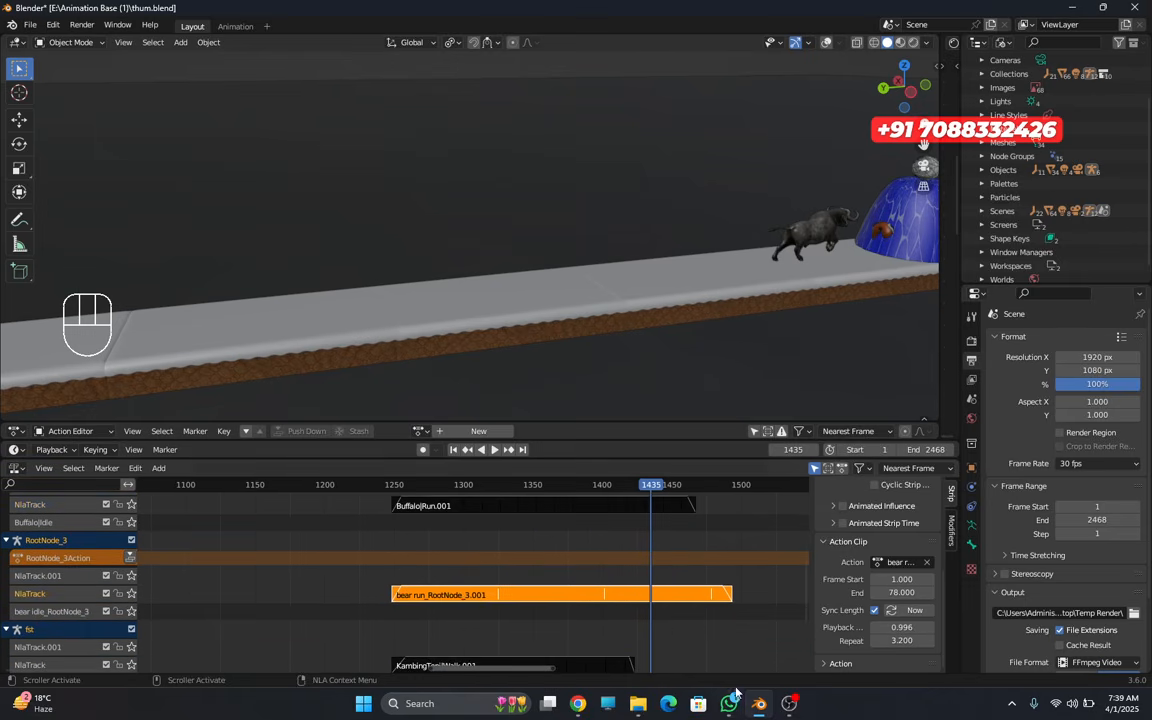
middle_drag(662, 645, 661, 597)
click(585, 616)
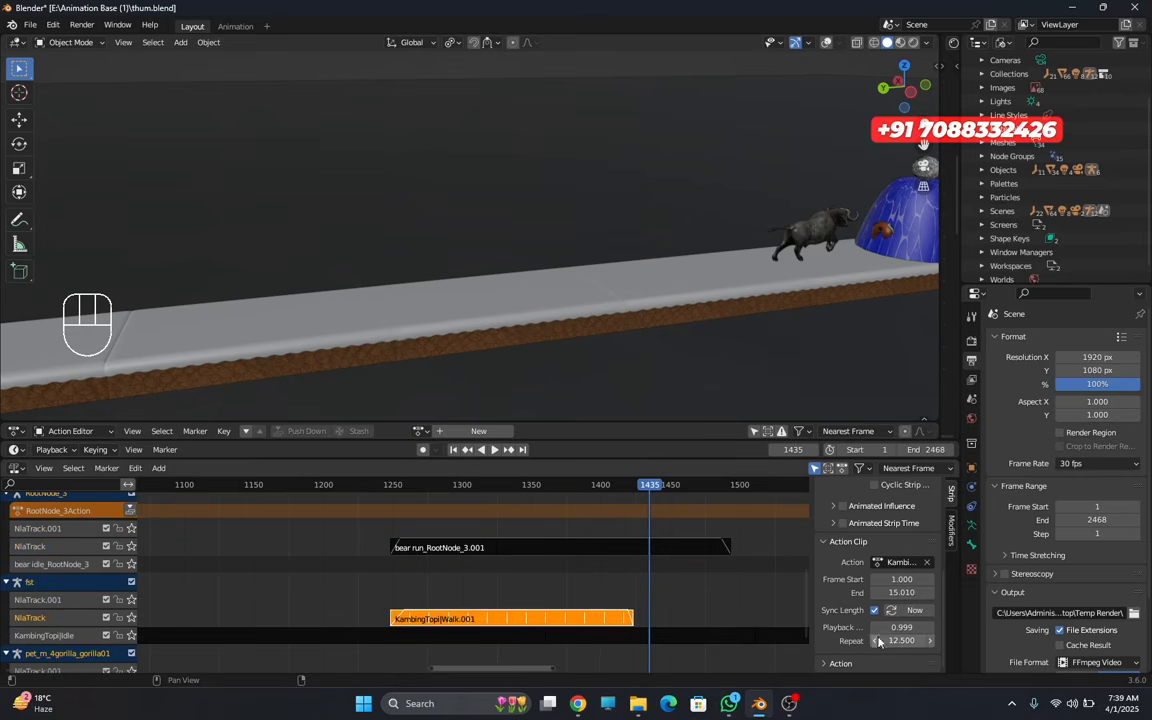
- Replay the animals running past the dome from frame 1340 to frame 1471 with the dome in view
drag(642, 489, 517, 497)
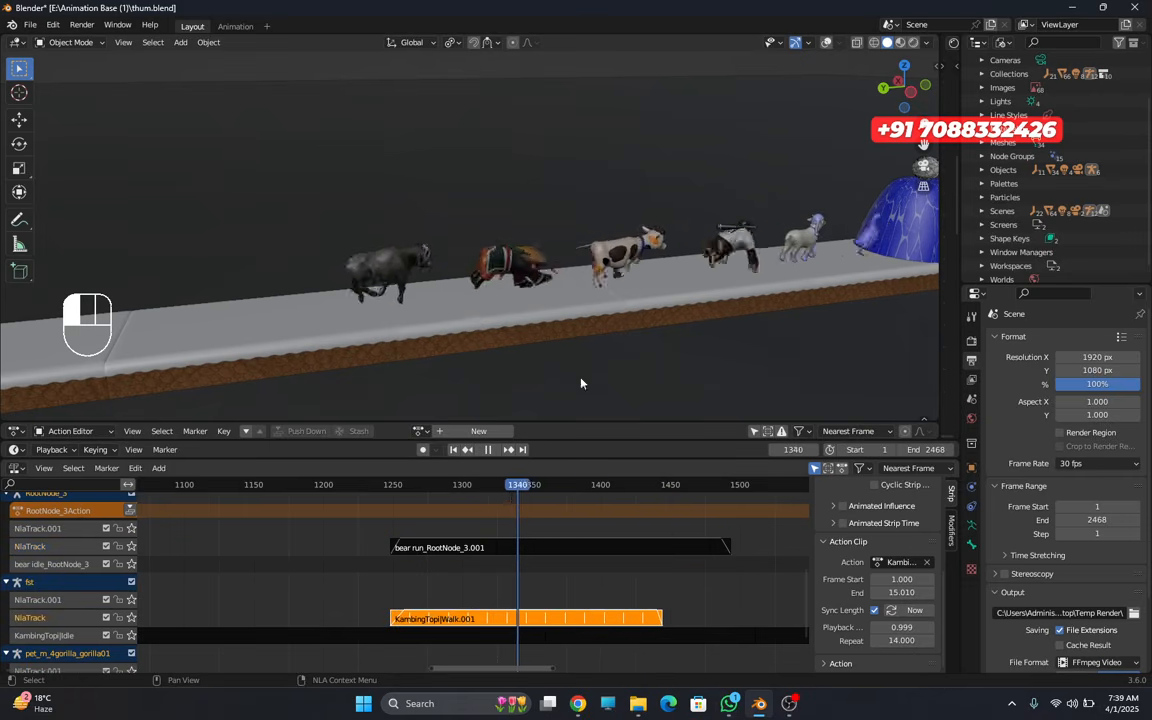
shift+middle_drag(578, 257, 487, 307)
shift+middle_drag(622, 295, 583, 302)
middle_drag(583, 302, 602, 306)
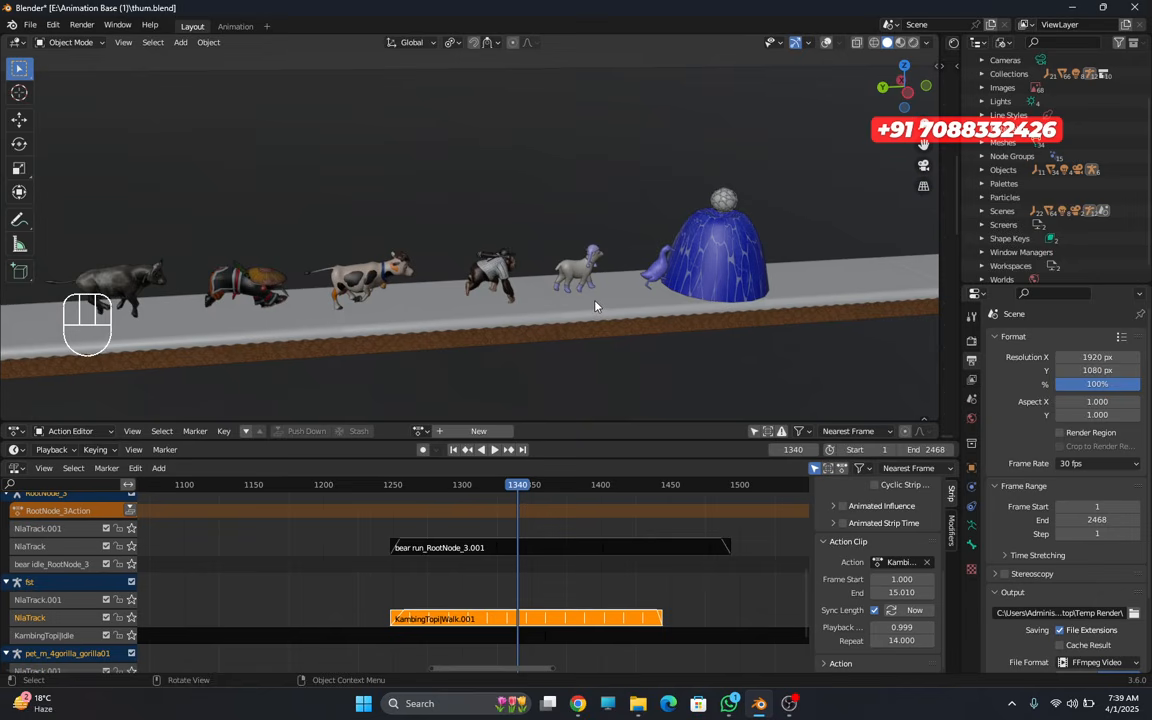
key(space)
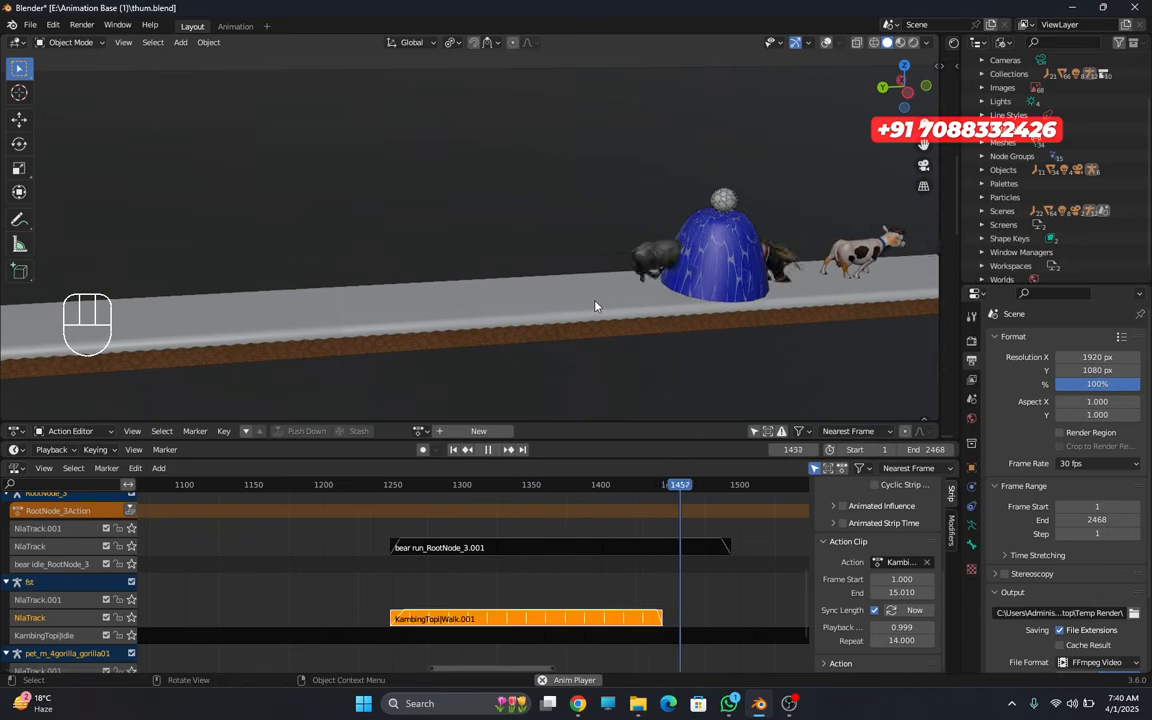
key(space)
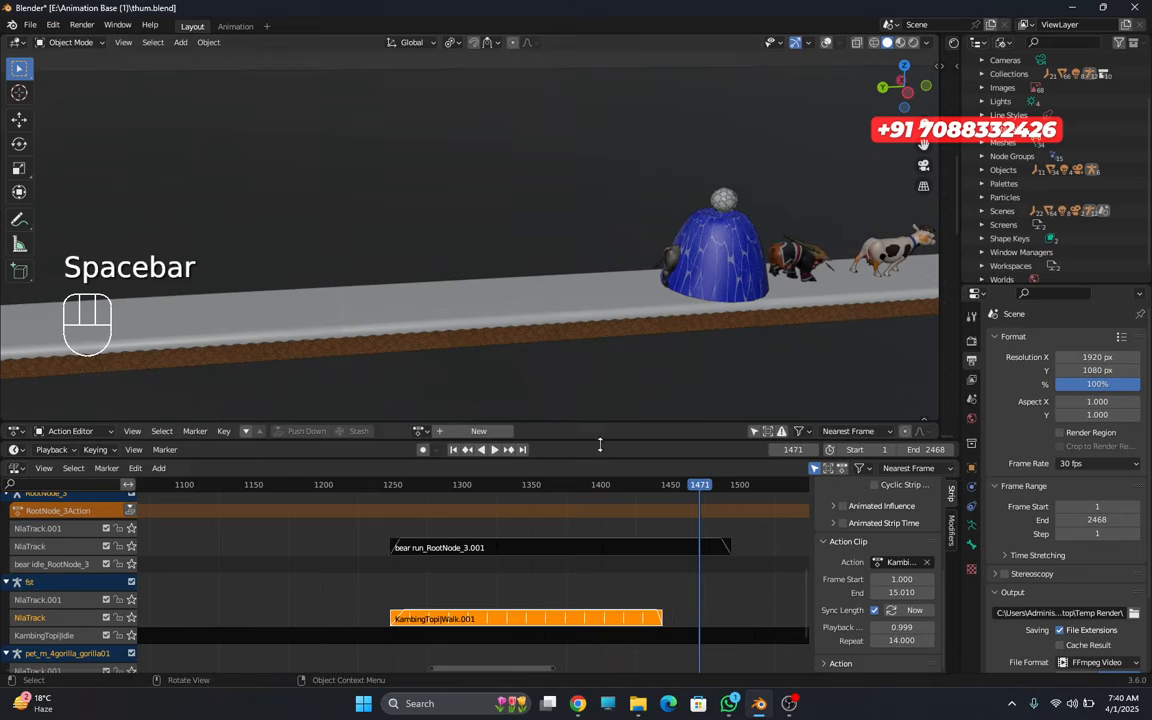
- Go back to frame 1247, look through the camera with viewport overlays shown, and select the camera
scroll(585, 547, up, 3)
drag(685, 494, 378, 487)
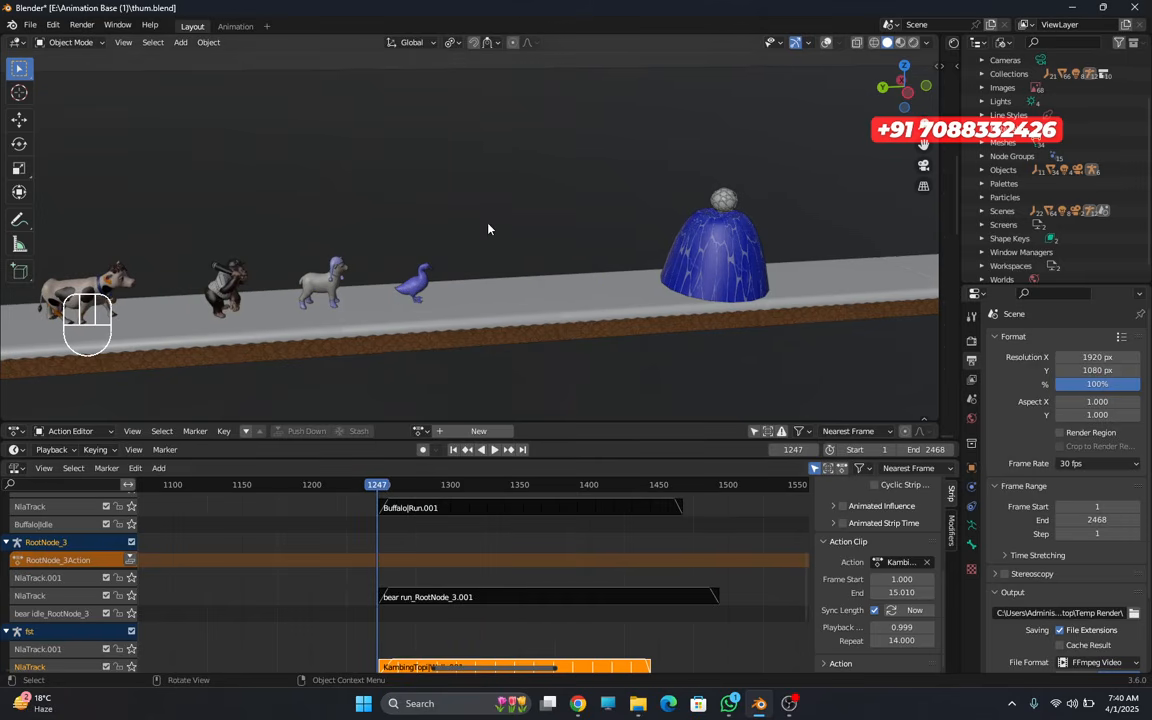
key(KP_0)
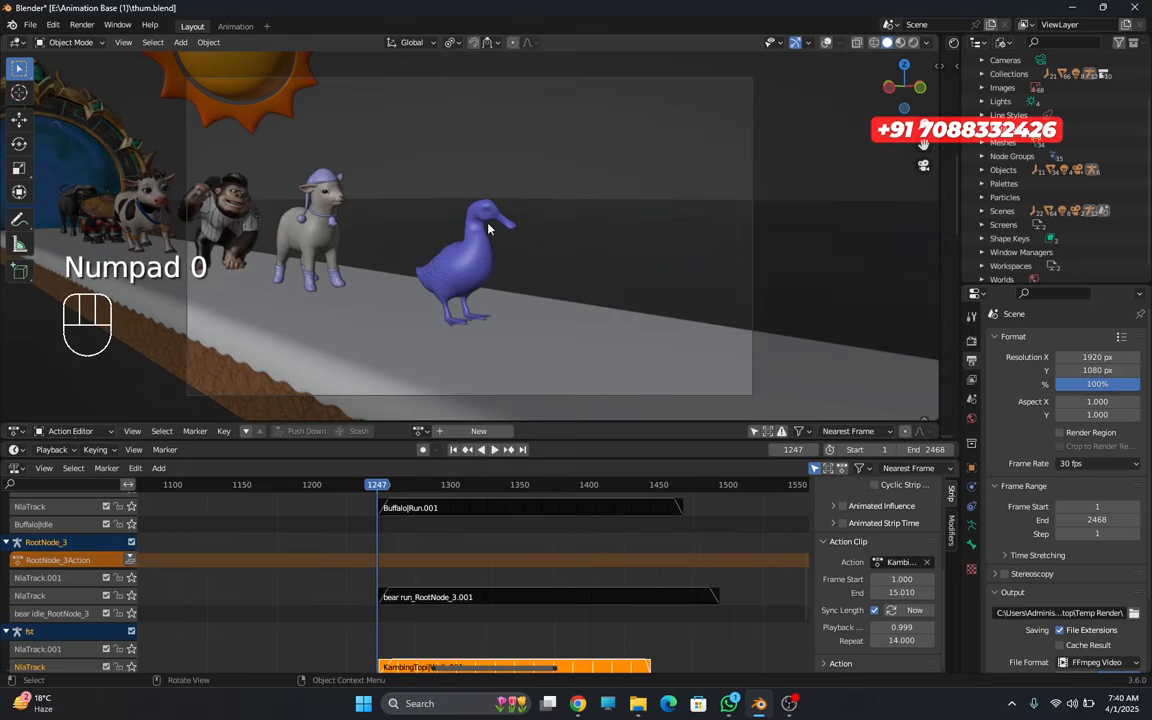
click(808, 44)
click(826, 43)
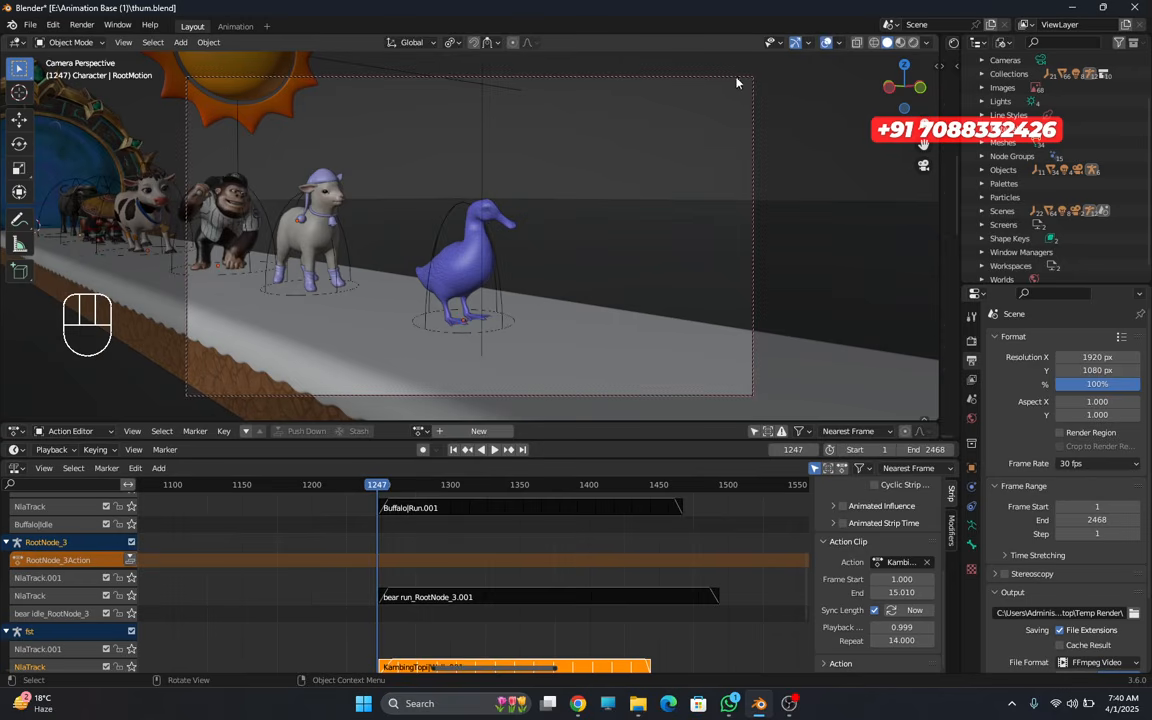
click(558, 391)
- Enlarge the camera's keyframe editor and insert a camera keyframe at frame 1210
middle_drag(446, 564, 596, 523)
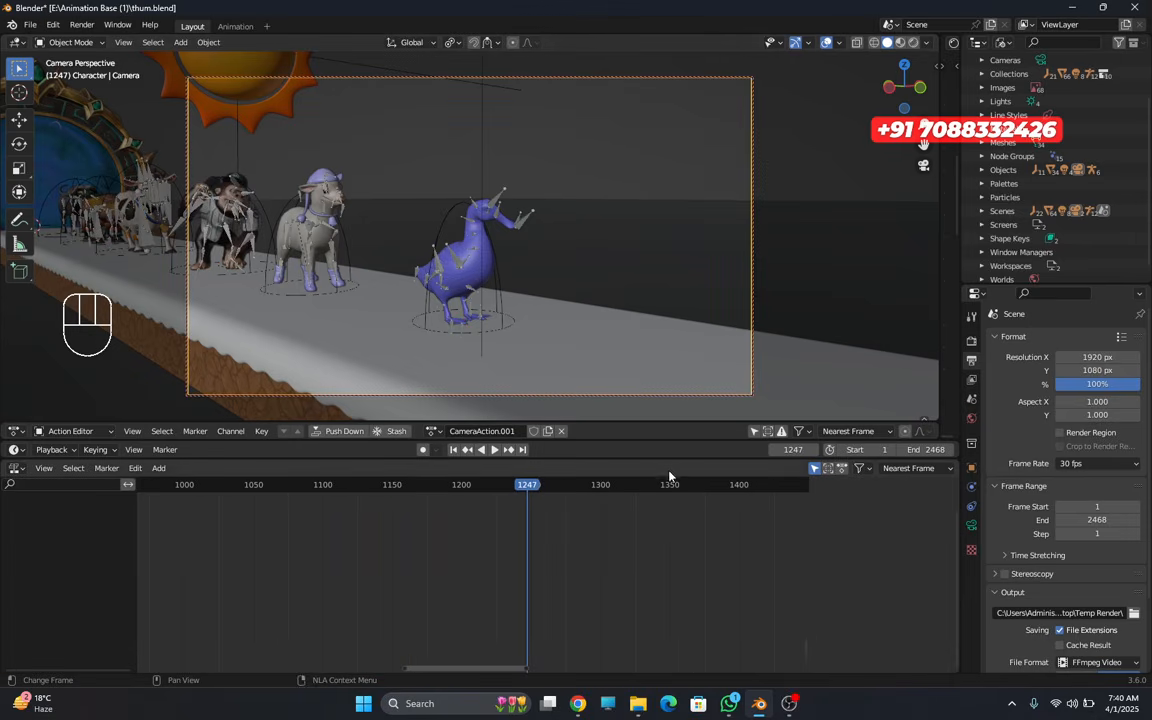
drag(666, 457, 660, 656)
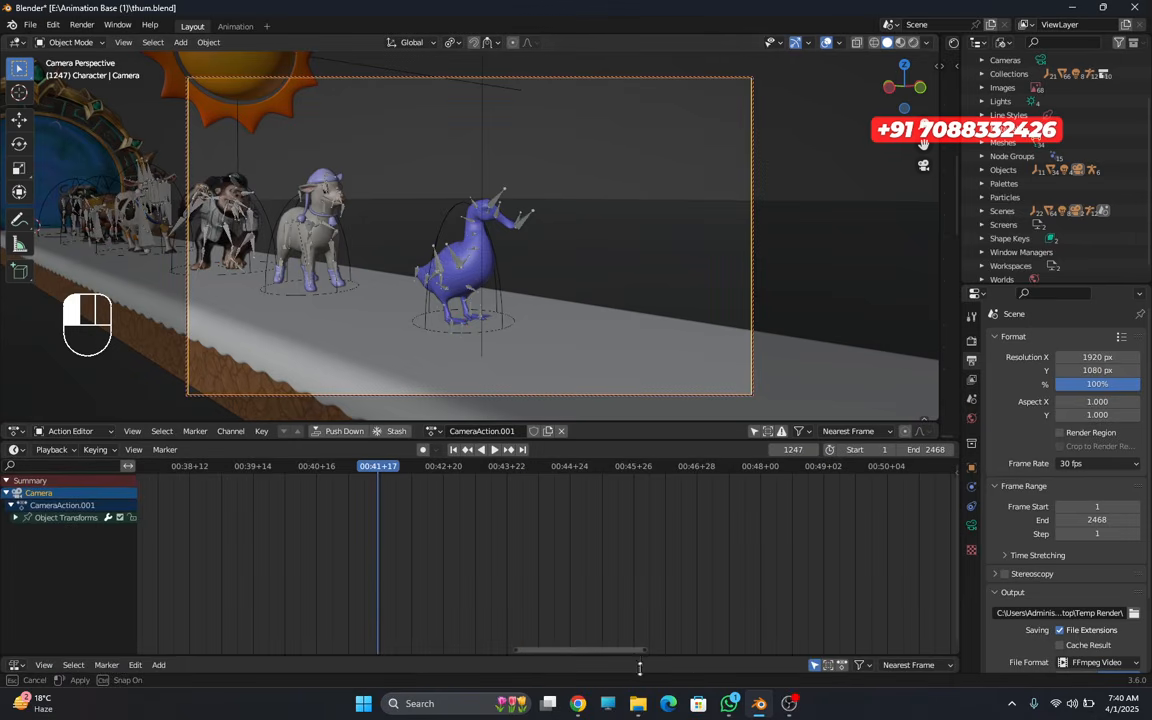
scroll(145, 526, down, 3)
drag(460, 466, 495, 470)
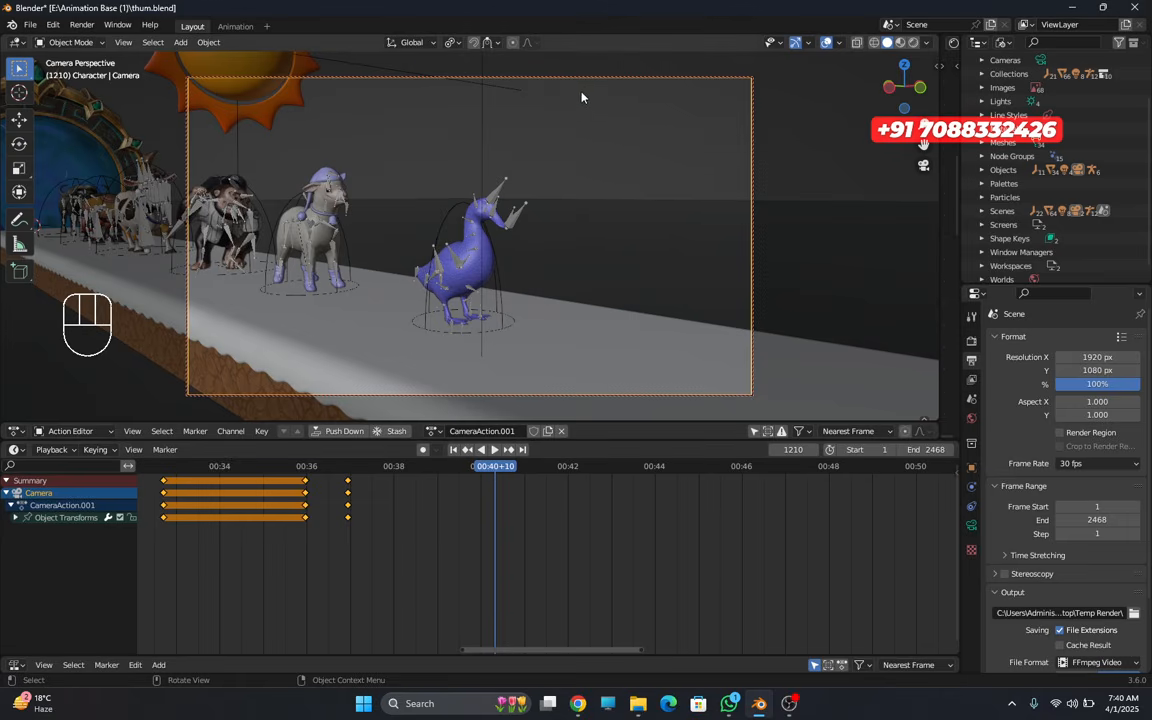
key(i)
- Reframe the camera at frame 1241 to include the portal and sun behind the animals, hide the overlays, and keyframe it
drag(495, 500, 541, 466)
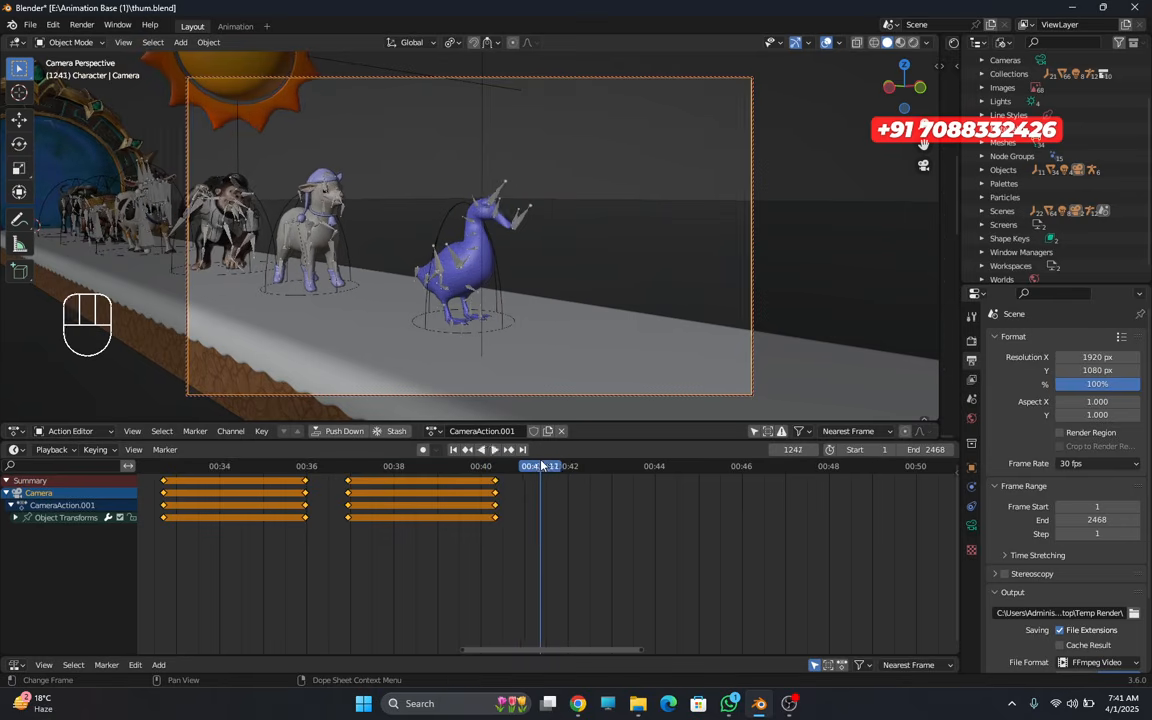
mouse_move(565, 370)
middle_down()
mouse_move(555, 370)
mouse_move(630, 360)
mouse_move(556, 348)
middle_up()
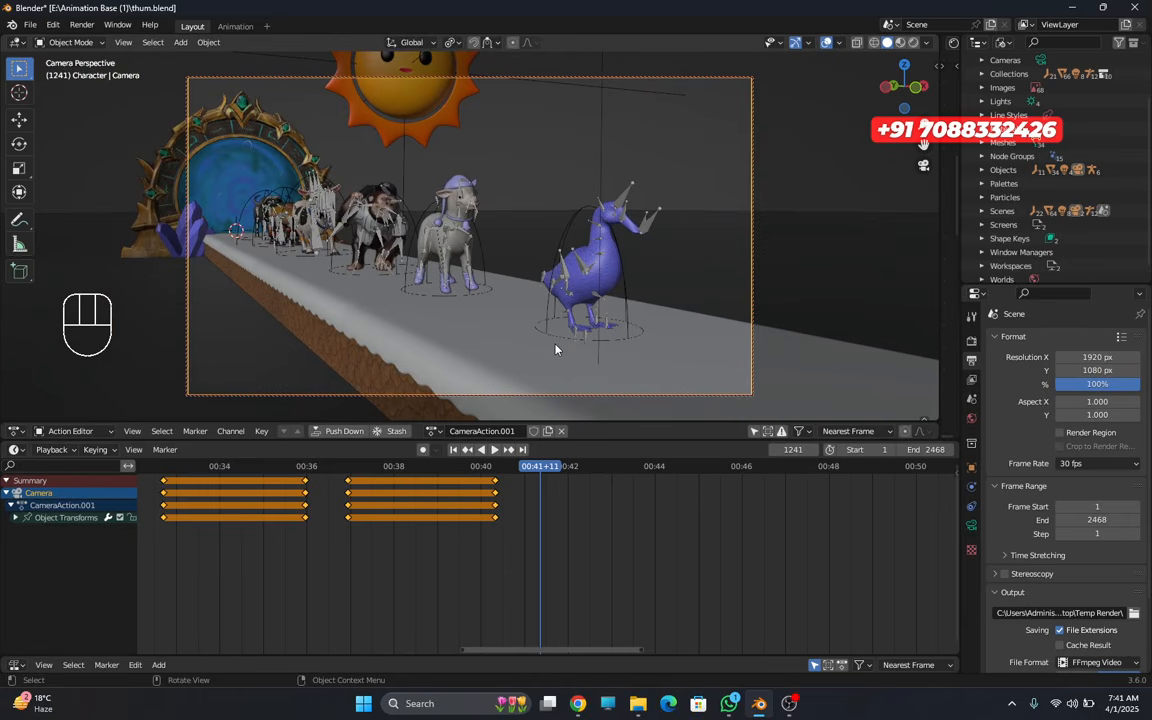
click(827, 43)
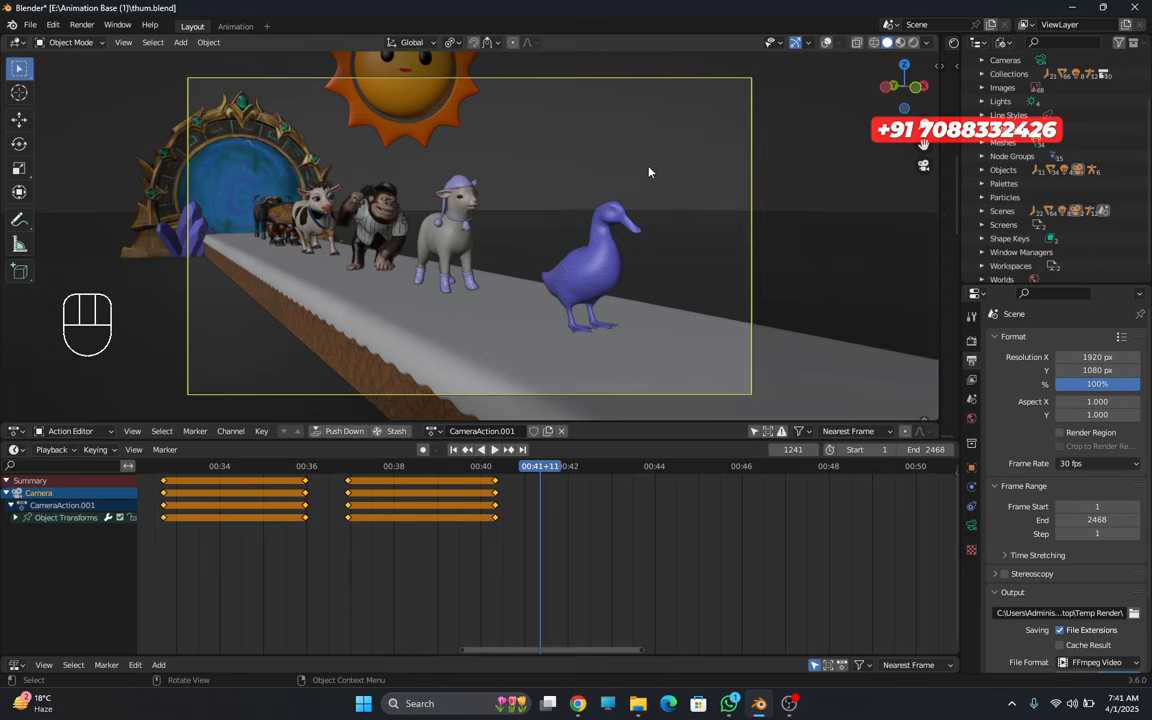
key(i)
- Rewind before the new camera keyframes and play the camera shot through to frame 1330
drag(539, 471, 330, 494)
key(space)
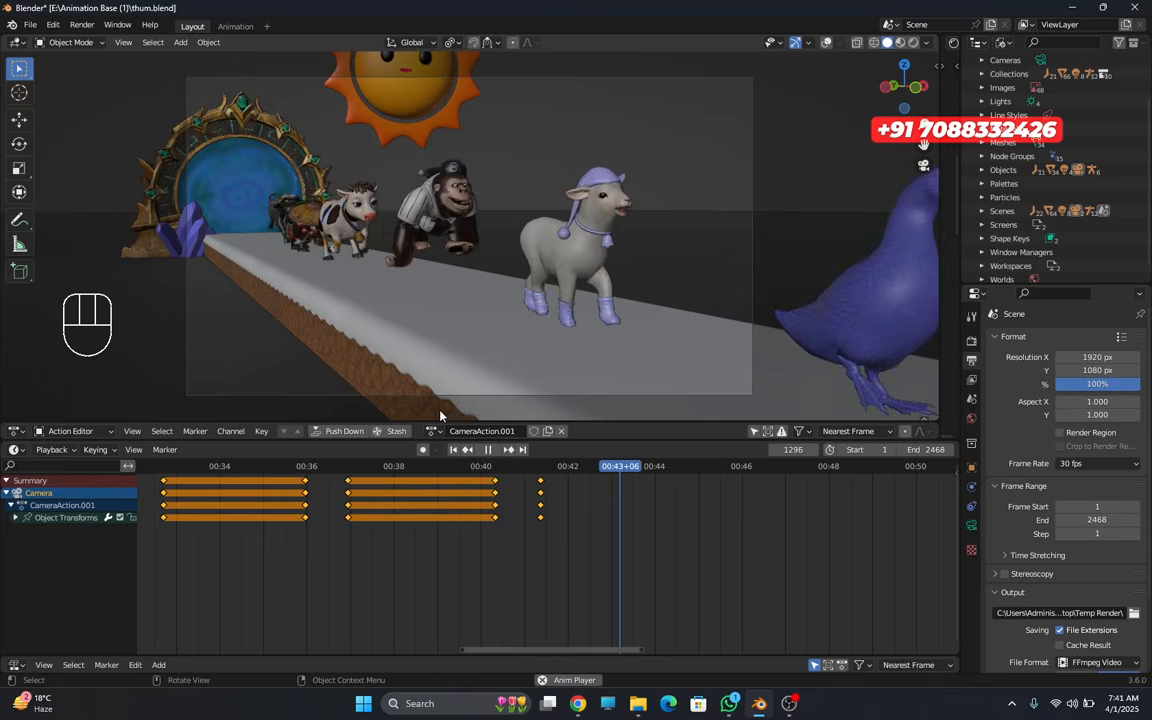
key(space)
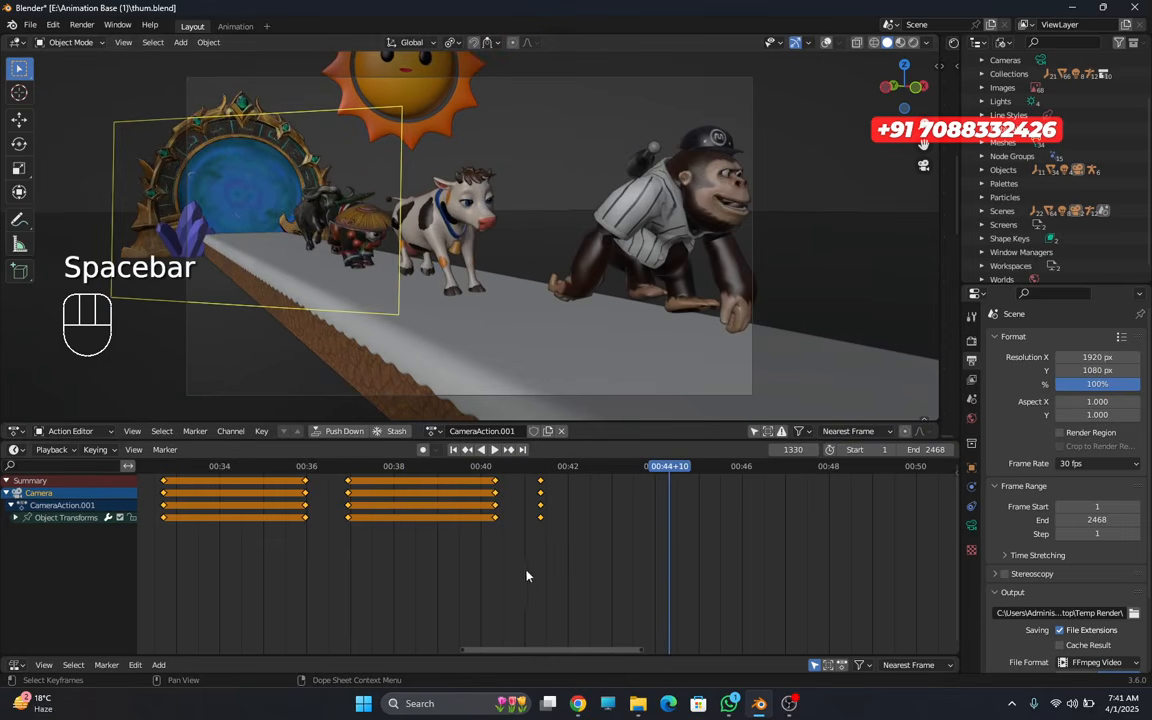
- Show the overlays, insert a Location, Rotation & Scale keyframe on the camera at frame 1250, and play on to frame 1312
drag(668, 468, 555, 499)
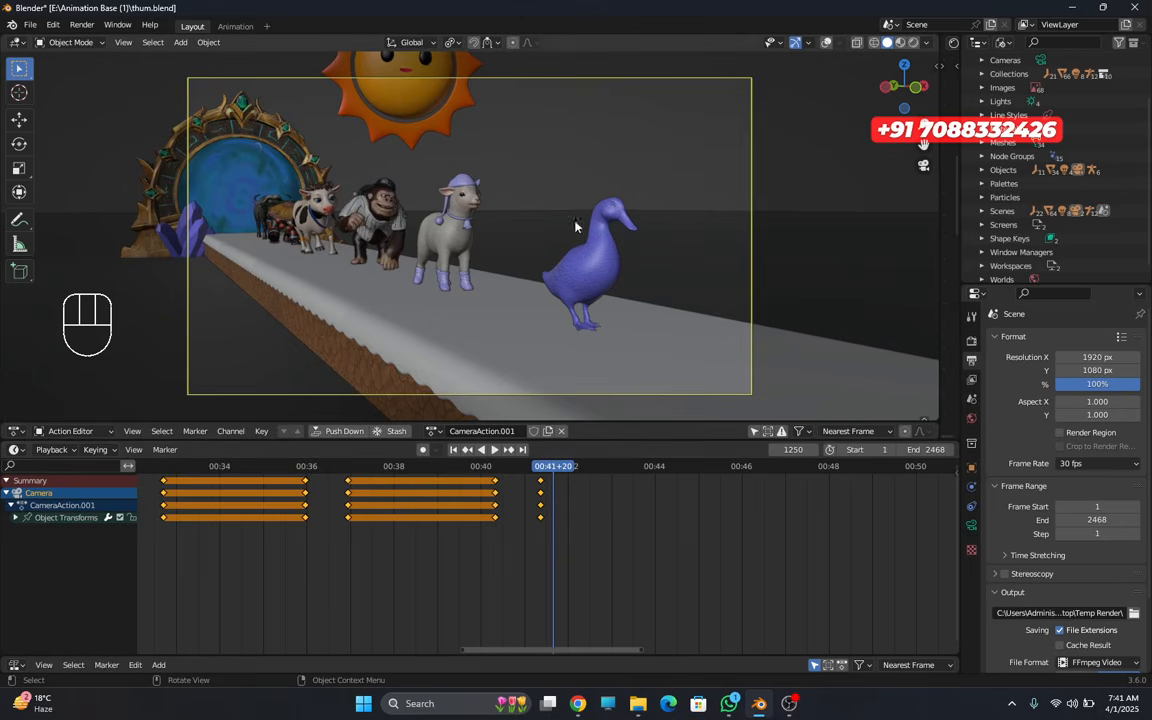
click(825, 42)
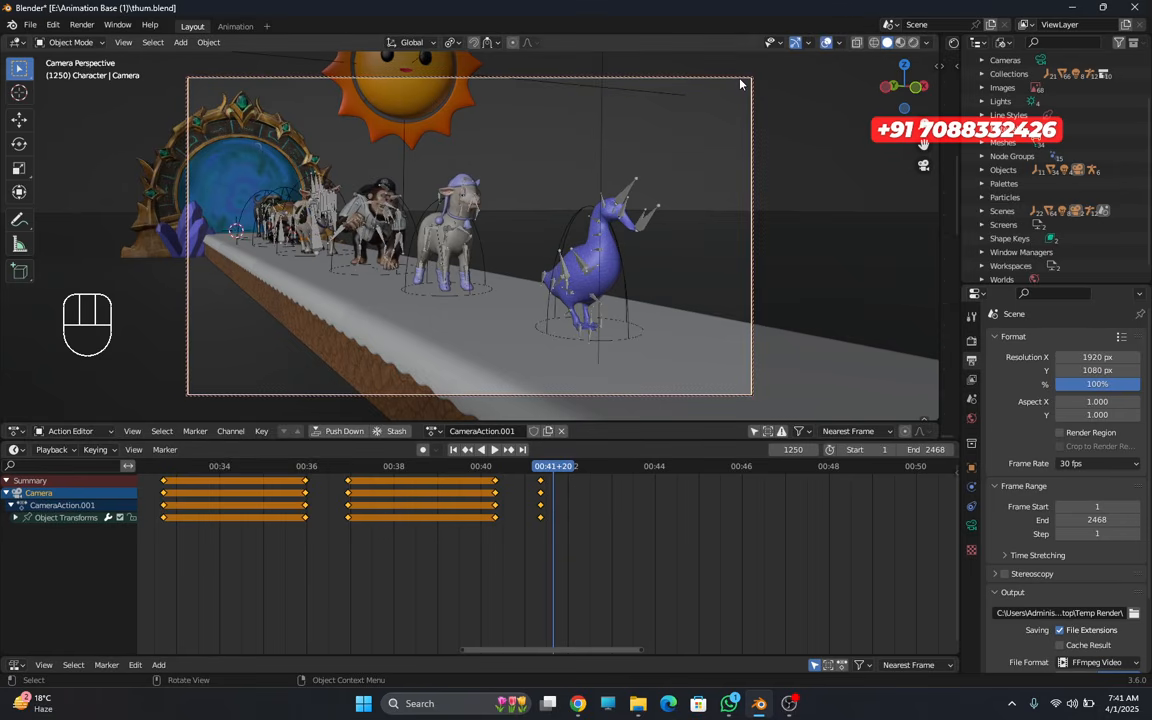
key(i)
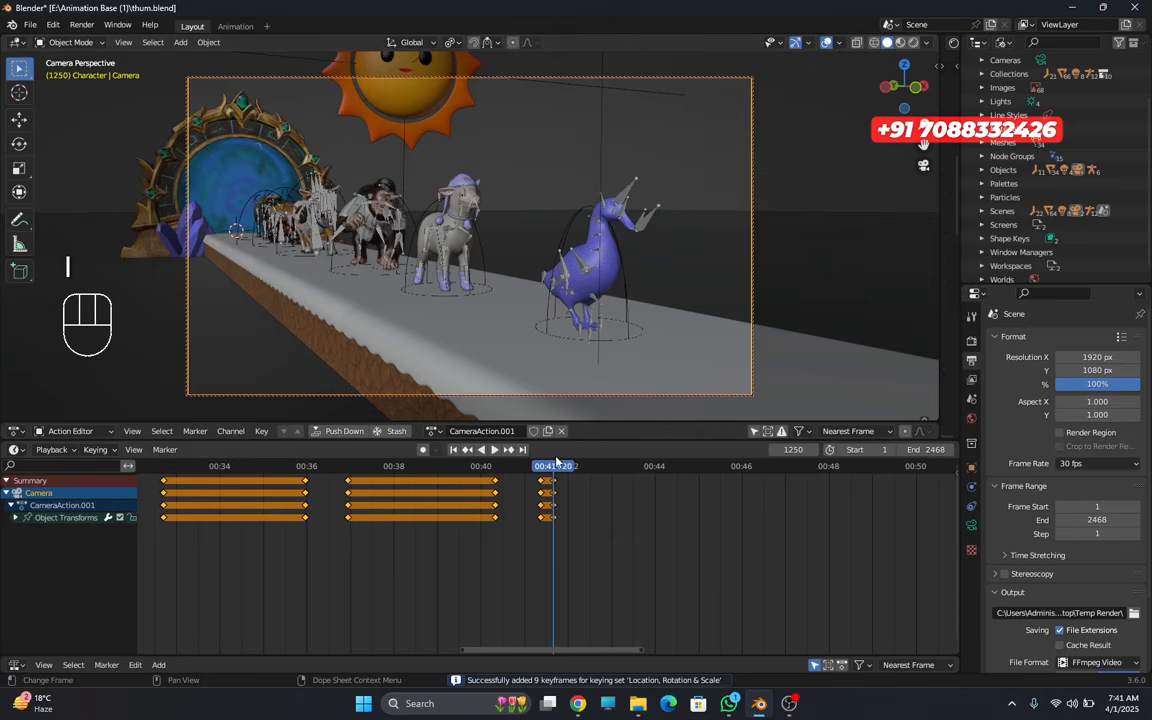
key(space)
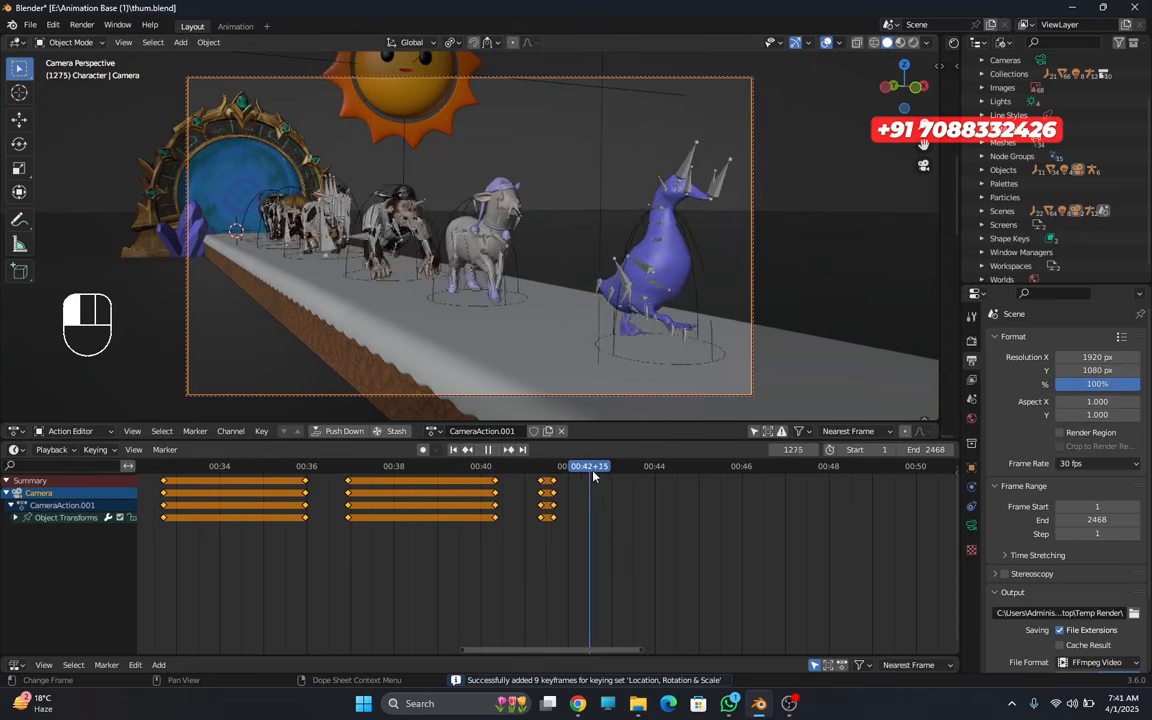
key(space)
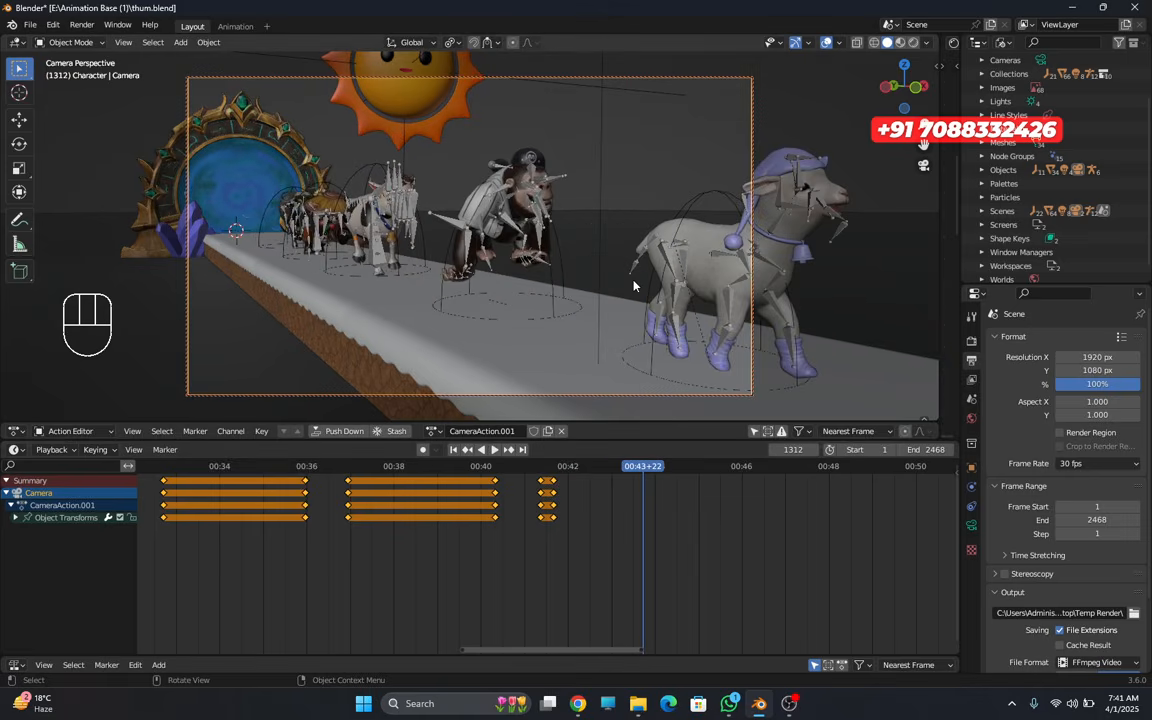
key(KP_0)
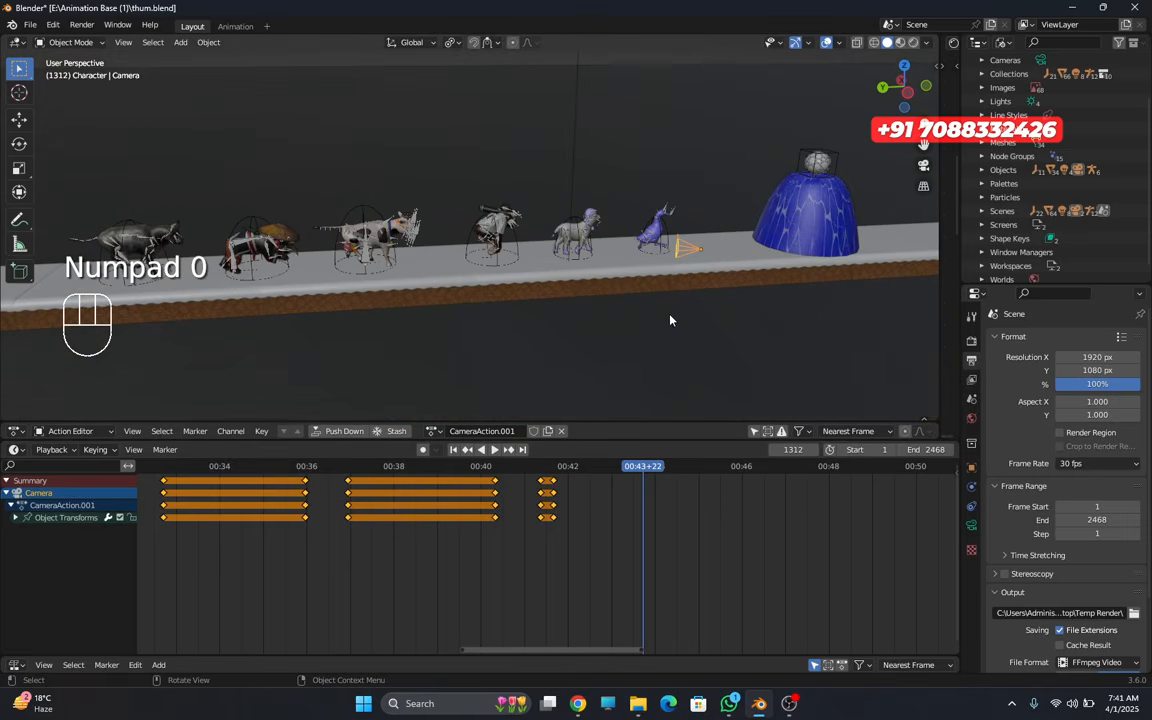
shift+middle_drag(673, 320, 585, 283)
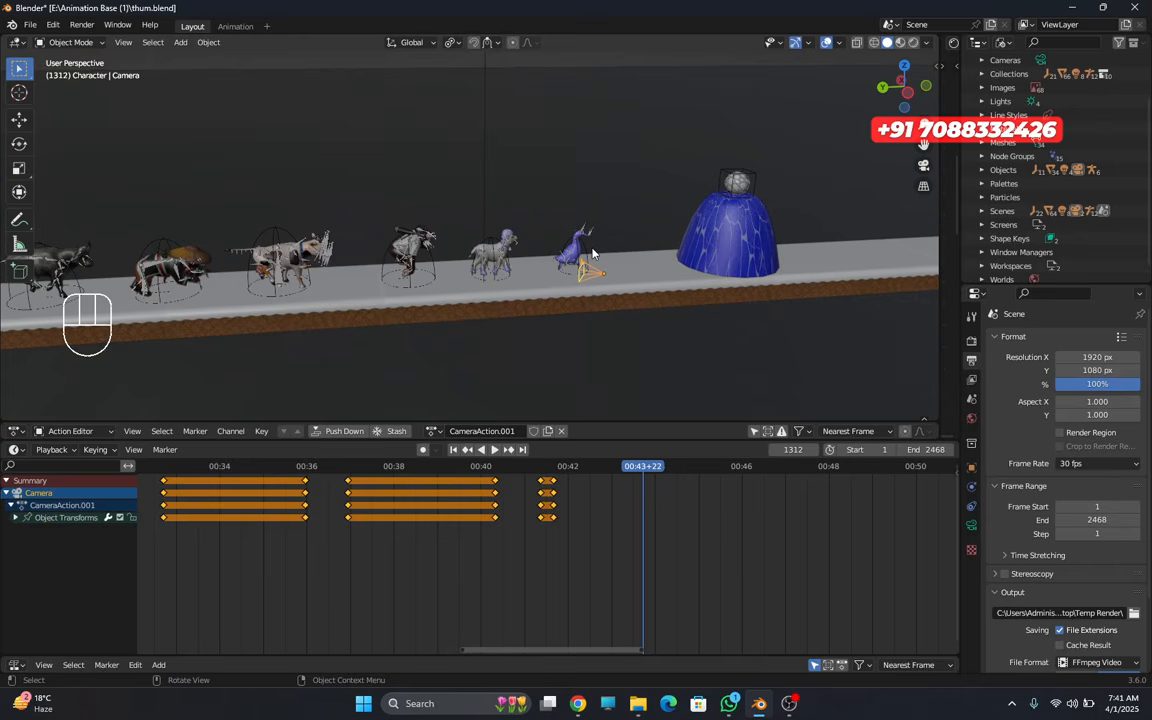
middle_drag(592, 254, 552, 220)
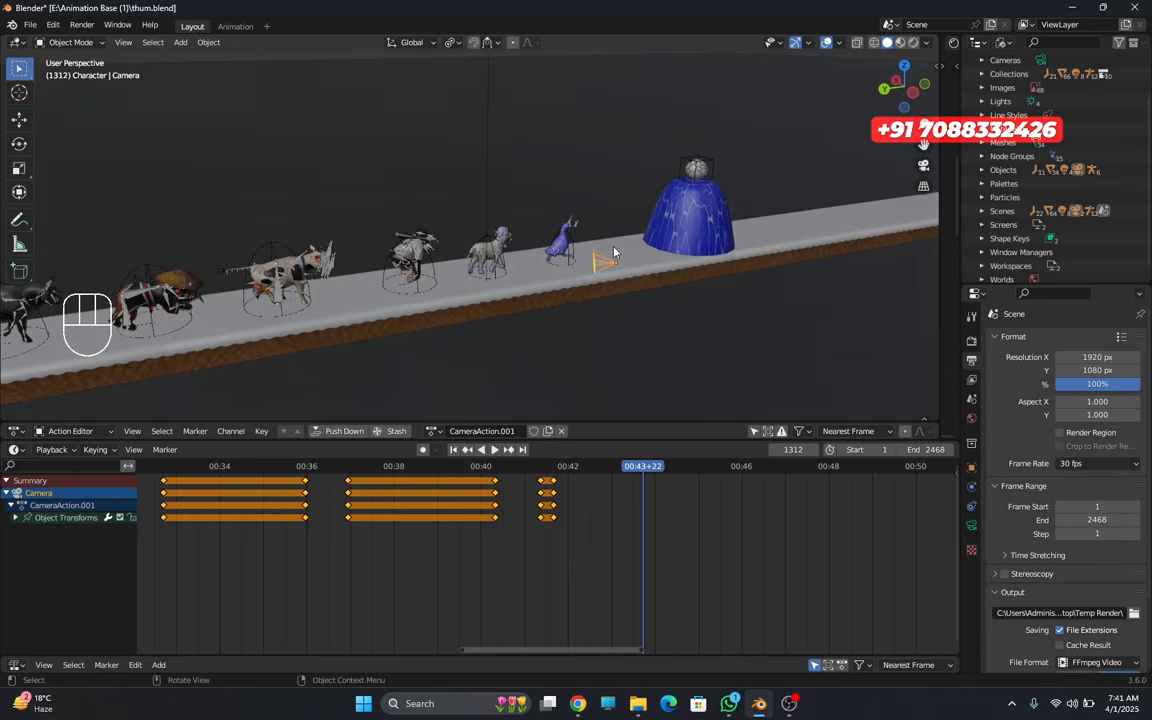
key(KP_0)
key(h)
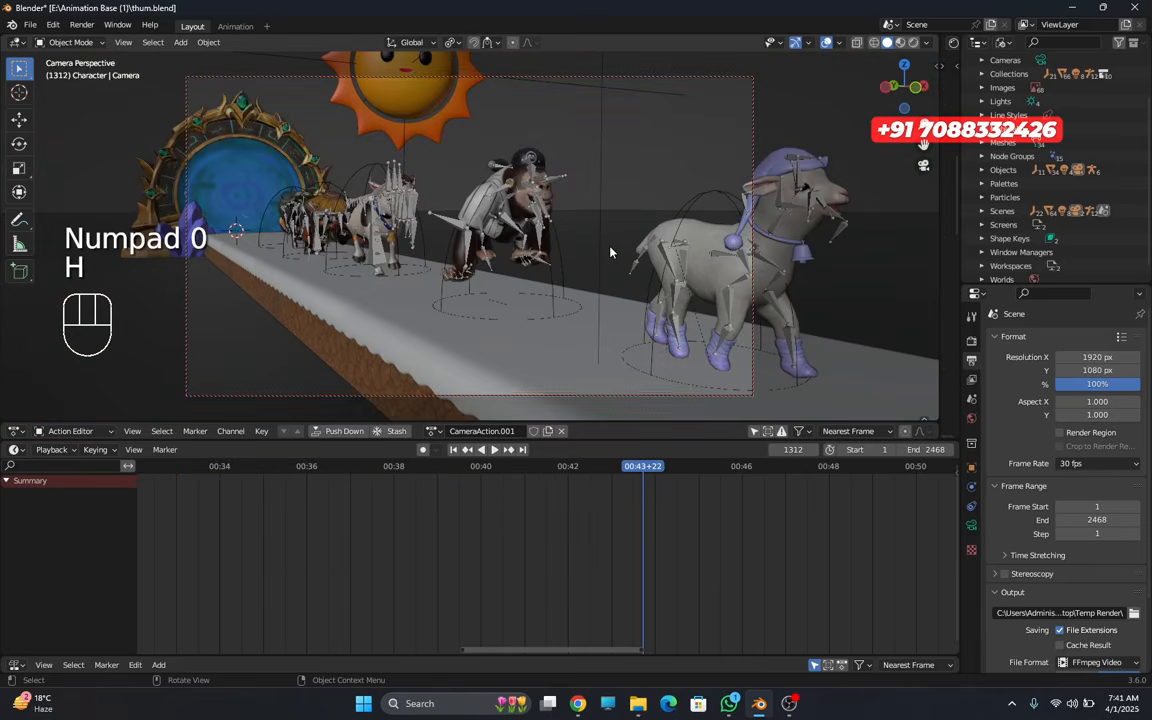
key(ctrl+z)
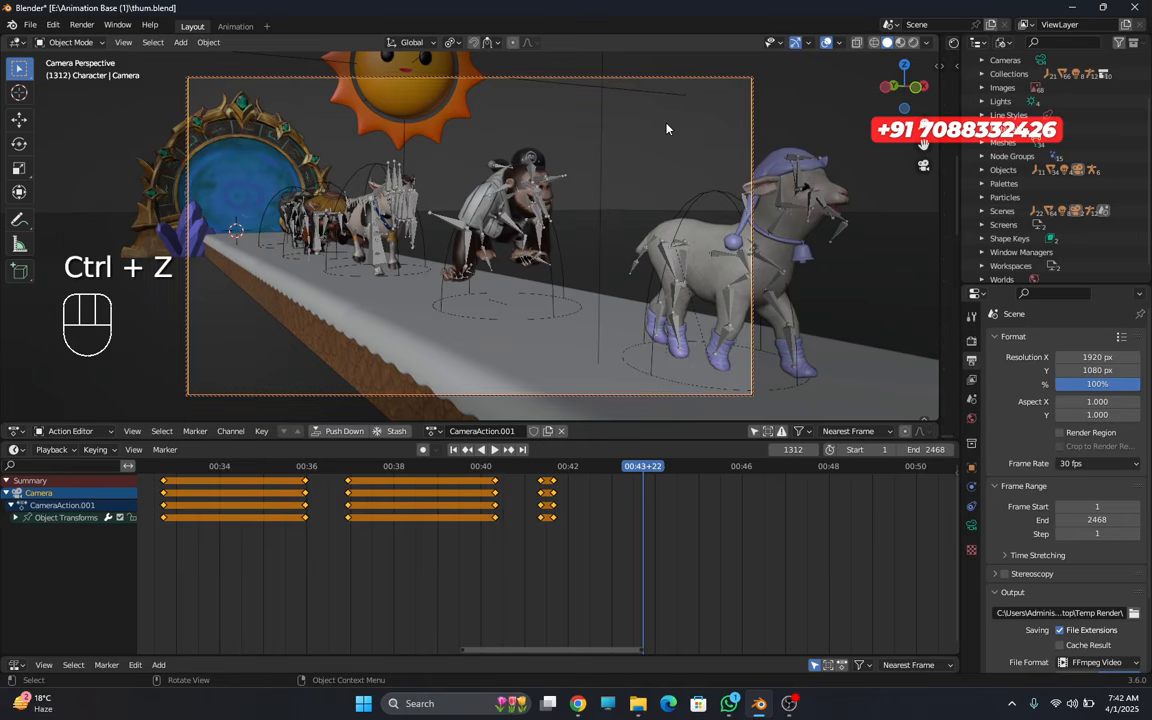
- Move the camera along global Y until the duck is back inside the frame, and insert a camera keyframe at frame 1312
key(g)
key(y)
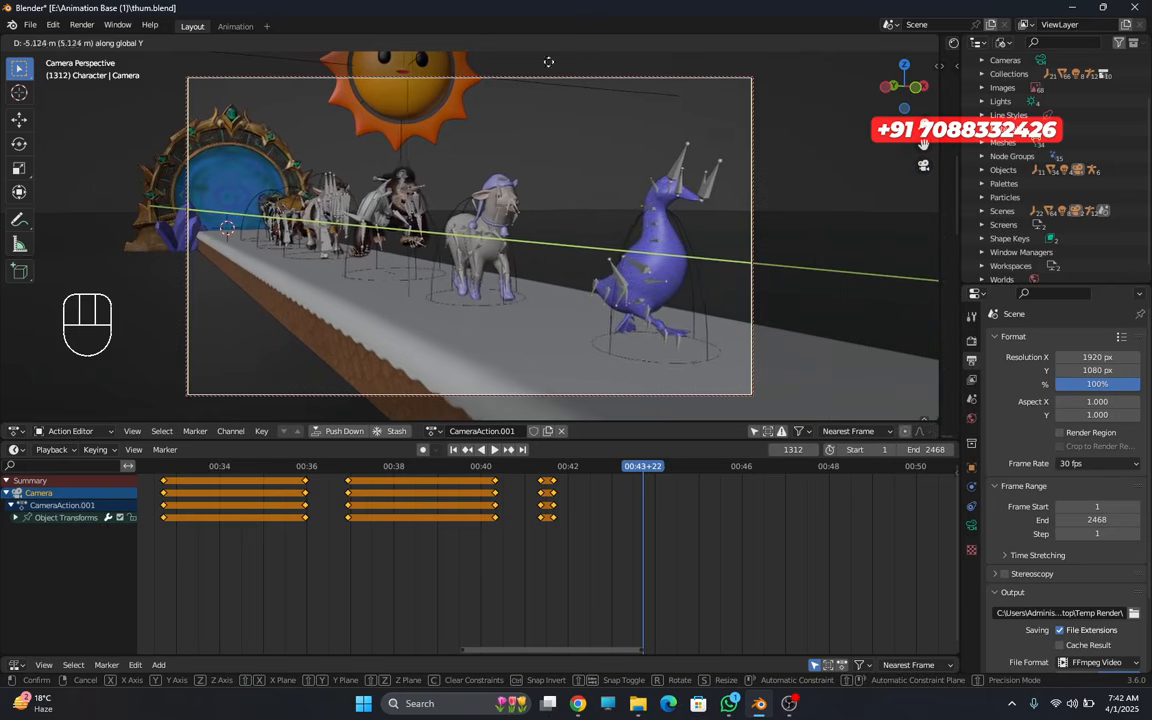
click(34, 144)
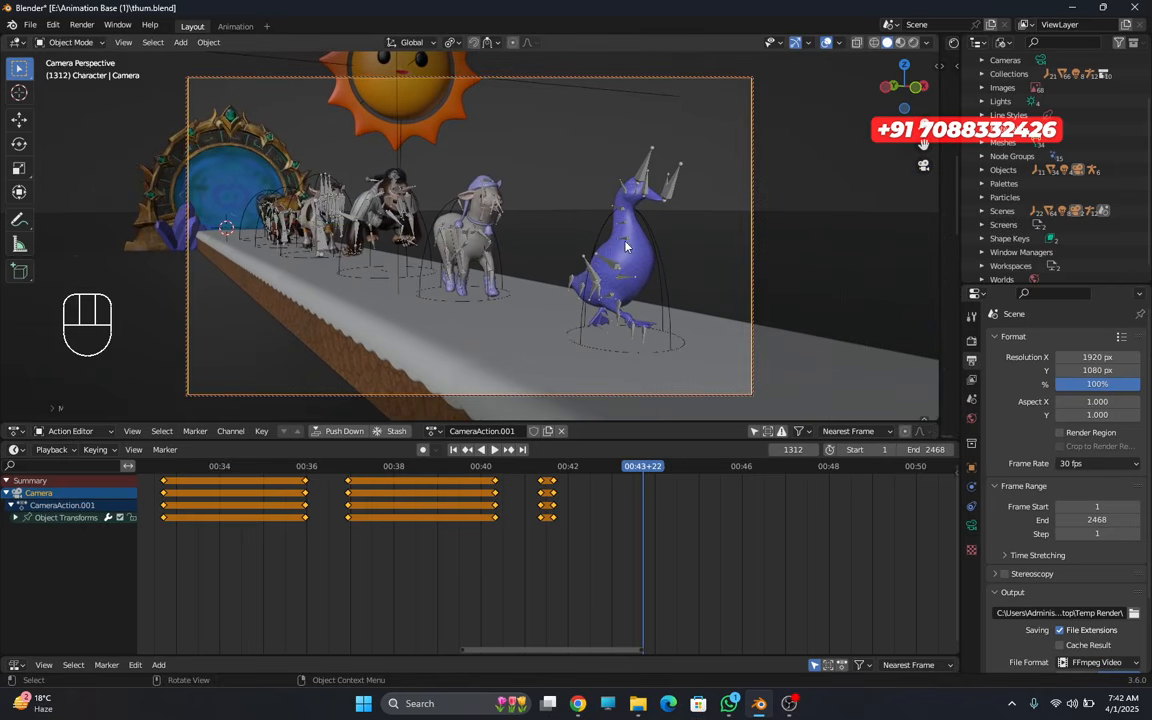
key(g)
key(y)
click(683, 262)
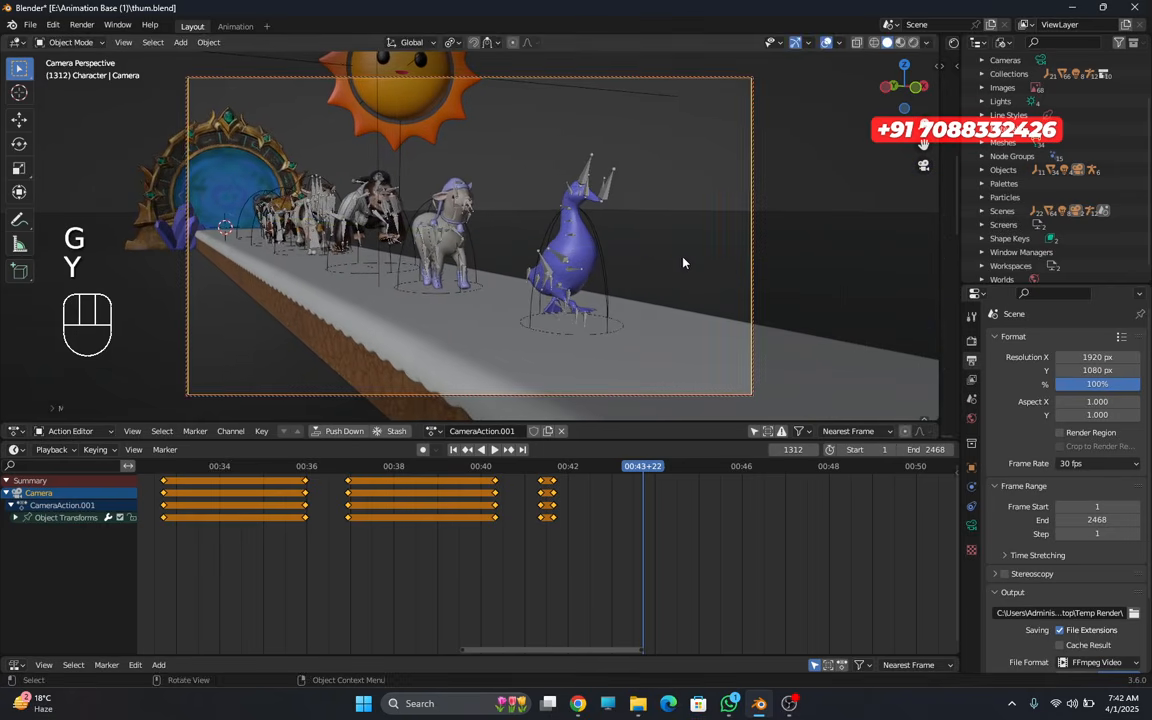
key(i)
- Step back and forth between frames 1312 and 1313 to compare the shot around the new camera keyframe
mouse_move(645, 483)
mouse_down()
mouse_move(553, 483)
mouse_move(645, 480)
mouse_up()
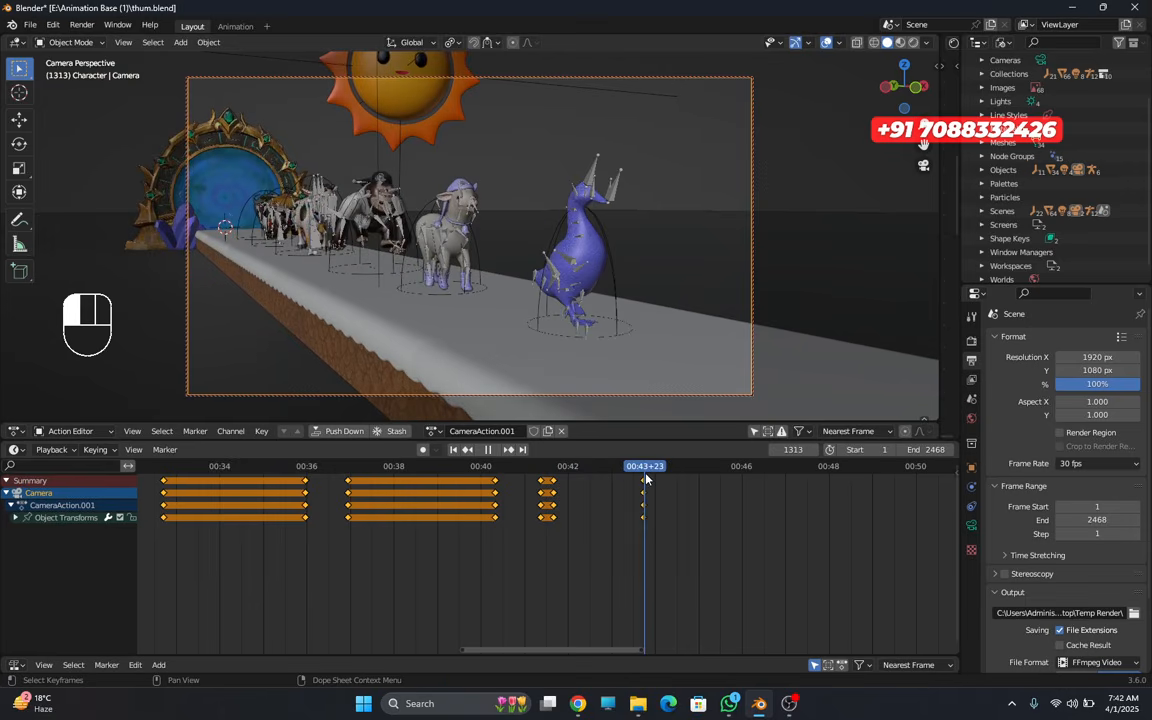
scroll(616, 526, up, 10)
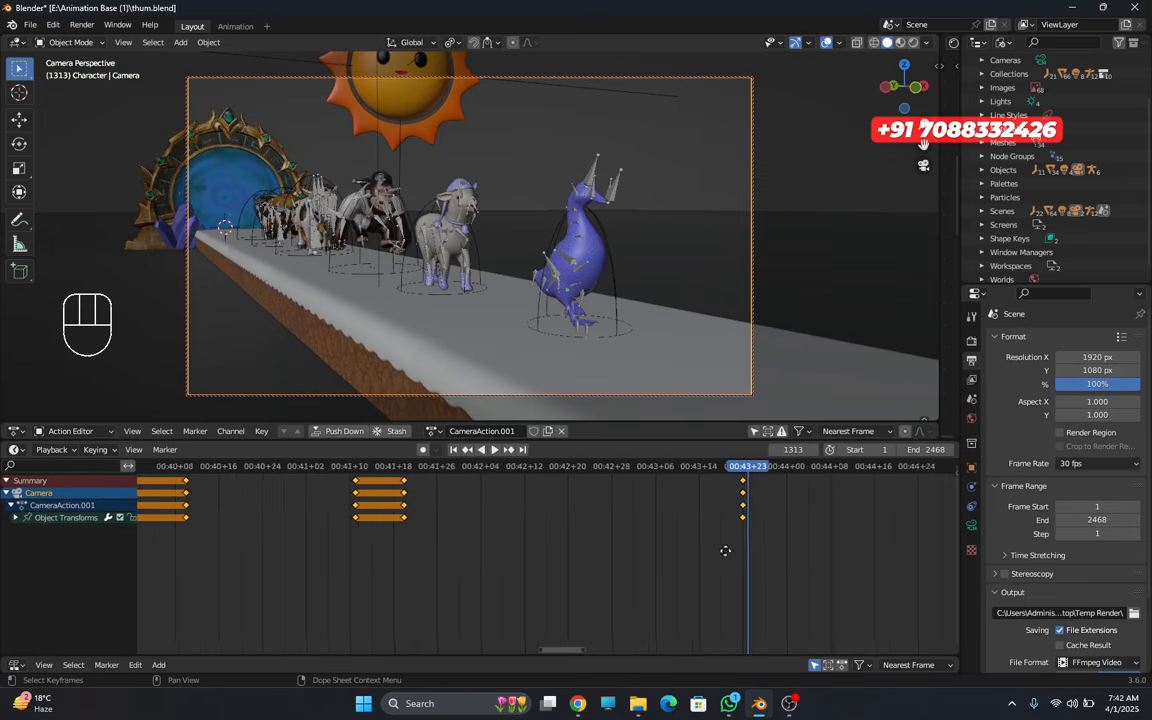
scroll(506, 528, up, 2)
click(482, 468)
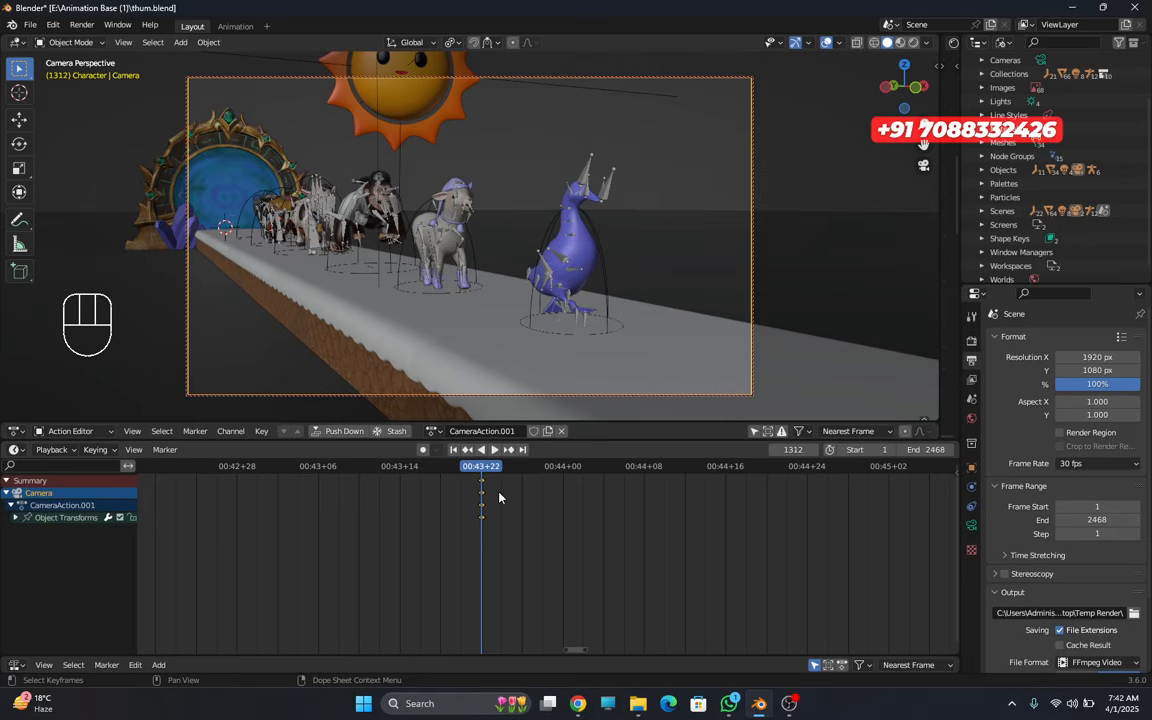
key(Right)
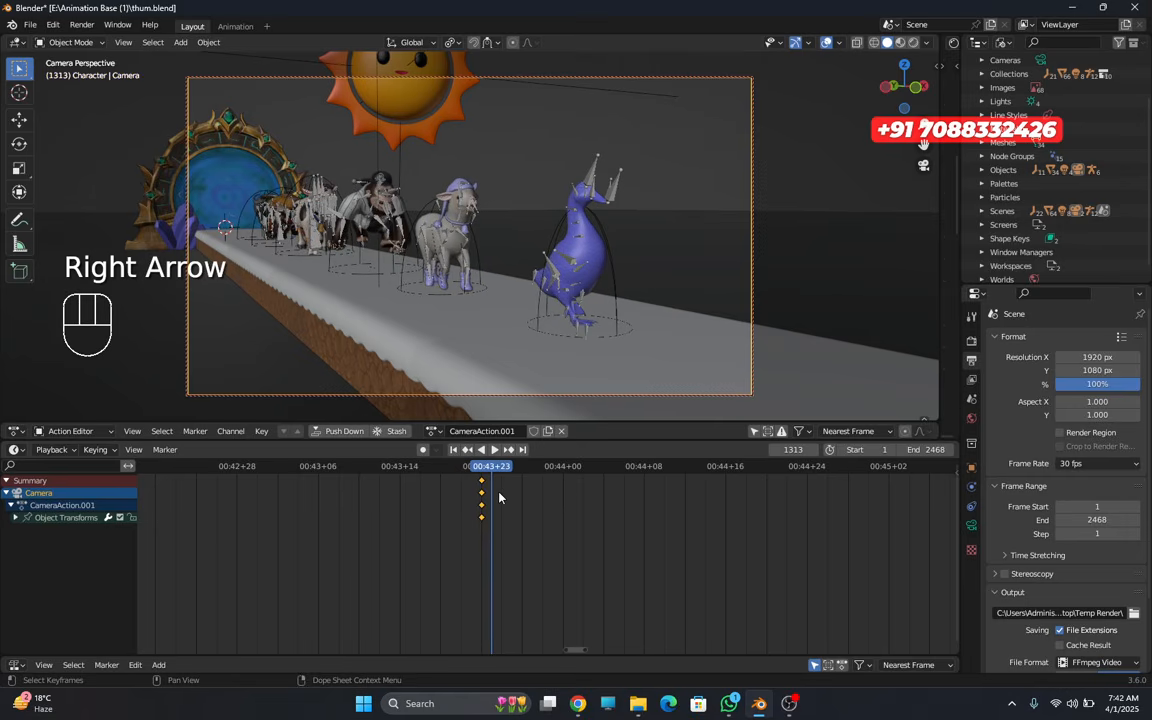
key(Left)
key(Right)
key(Left)
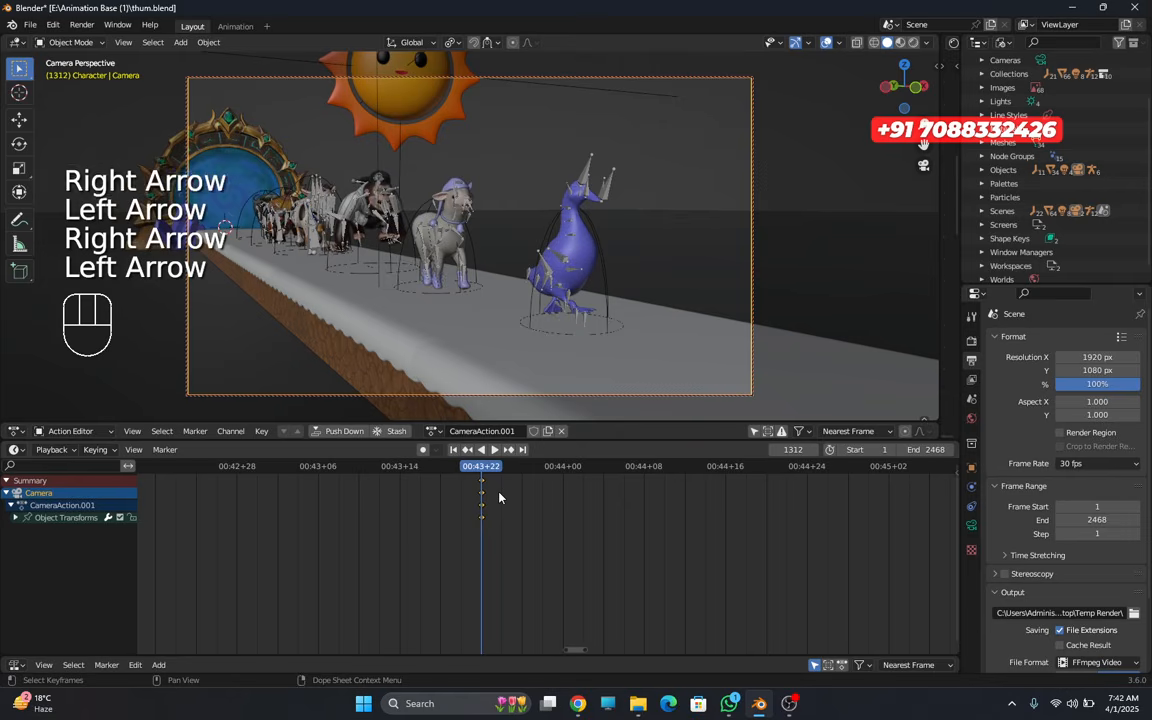
key(Right)
key(Left)
key(Right)
key(Left)
key(Right)
key(Left)
key(Right)
key(Left)
key(Right)
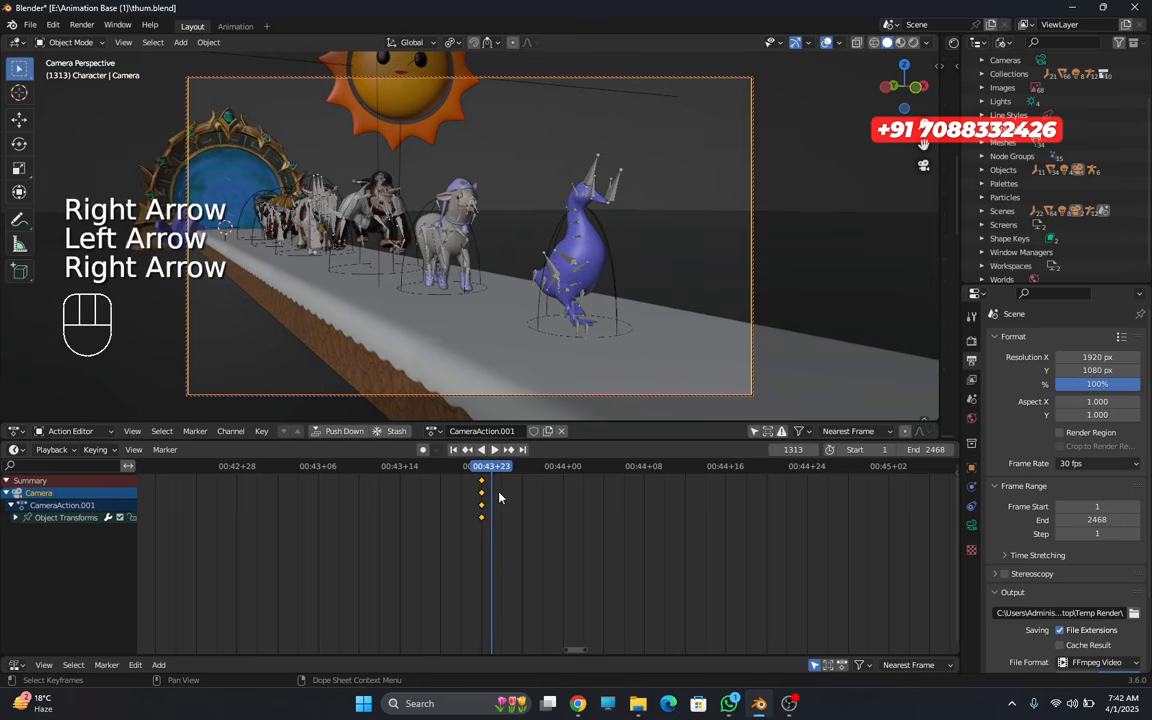
key(Left)
key(Right)
key(Left)
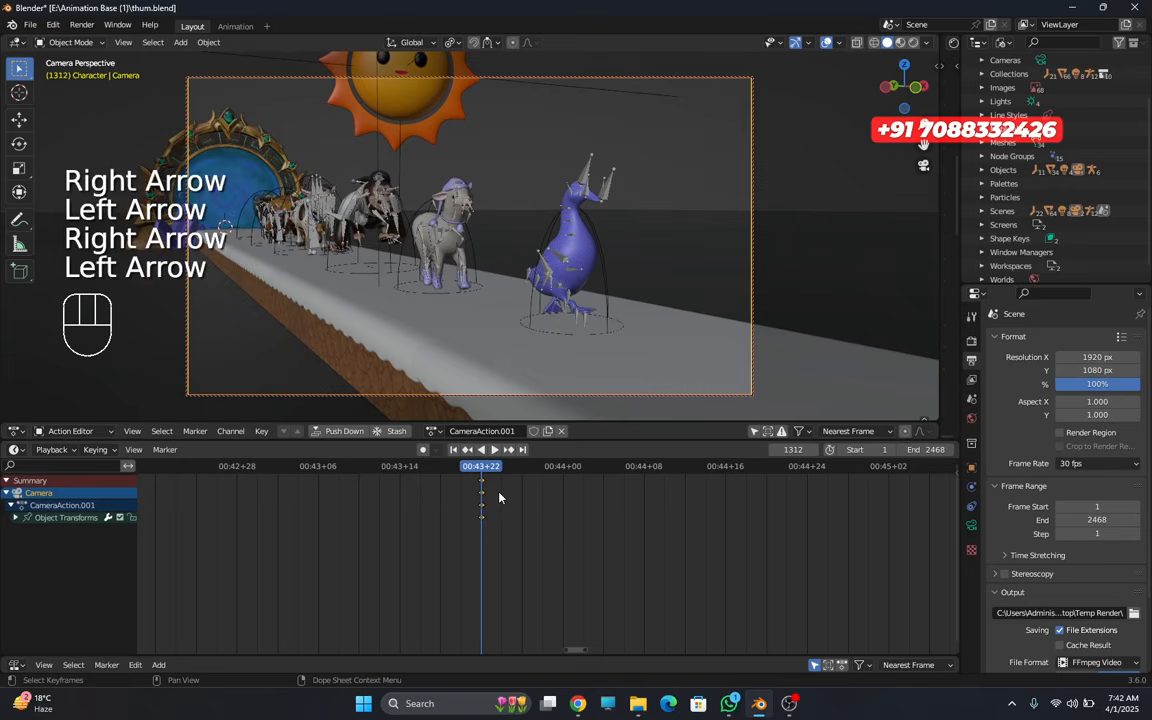
key(Right)
key(Left)
key(Right)
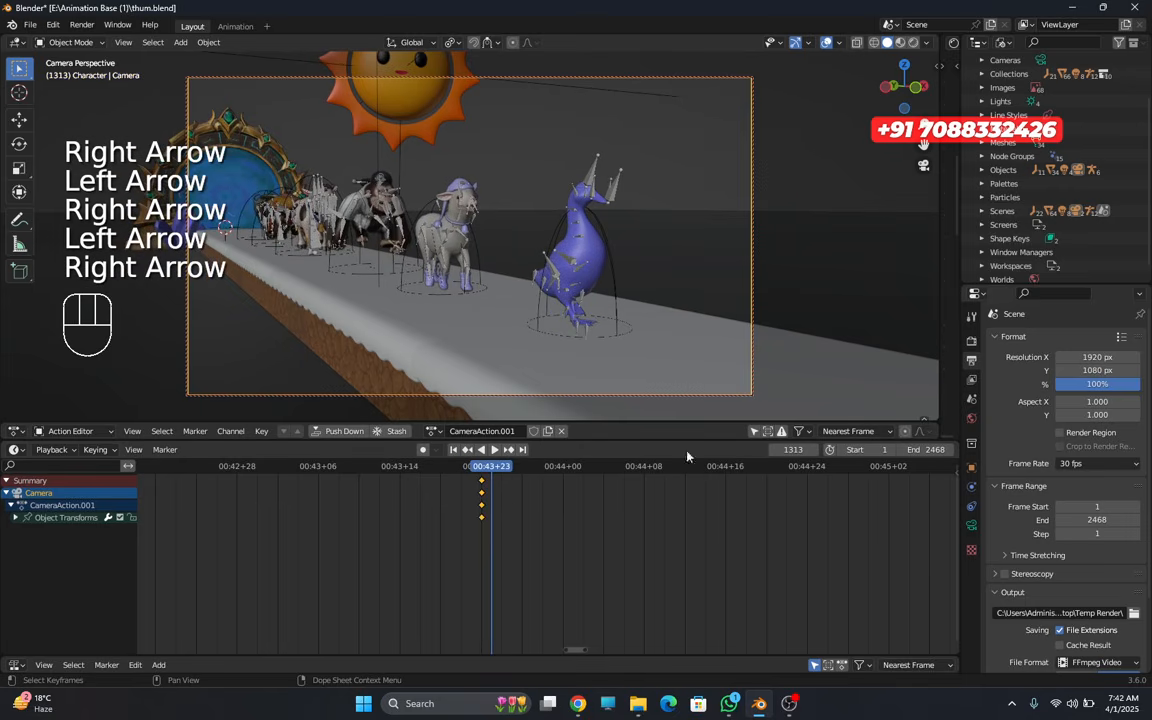
click(481, 476)
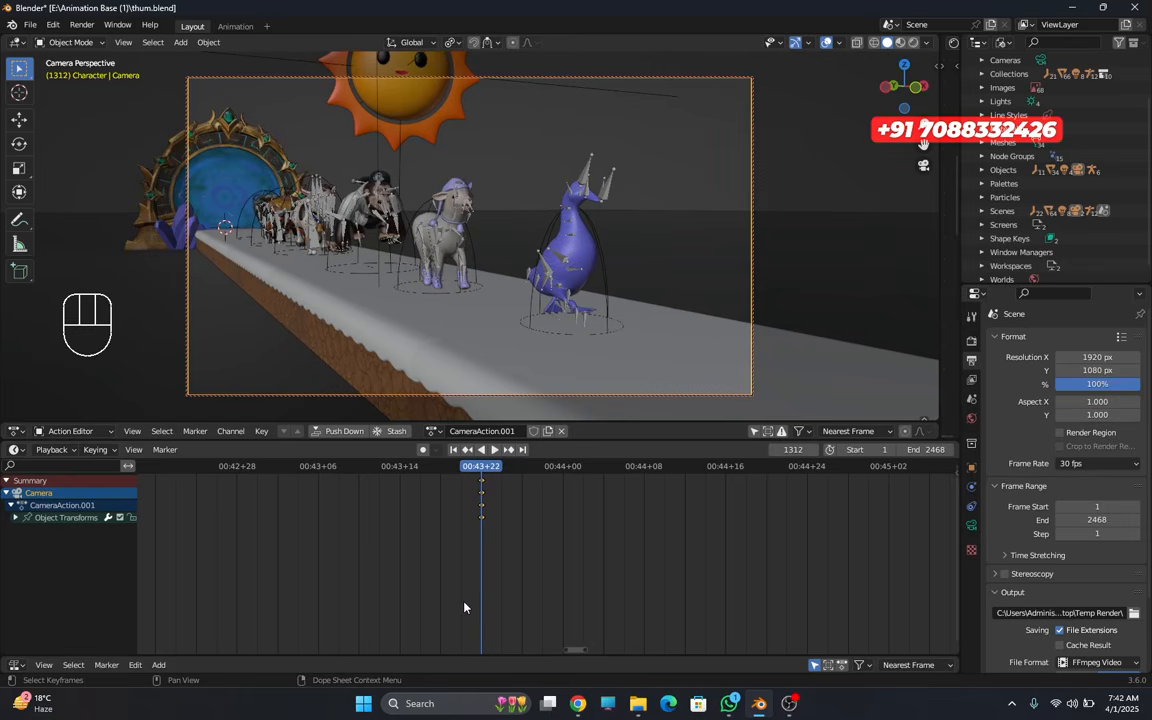
- Reframe the camera at frame 1313 to a side view centred on the dome with the animals approaching, and keyframe it
key(Right)
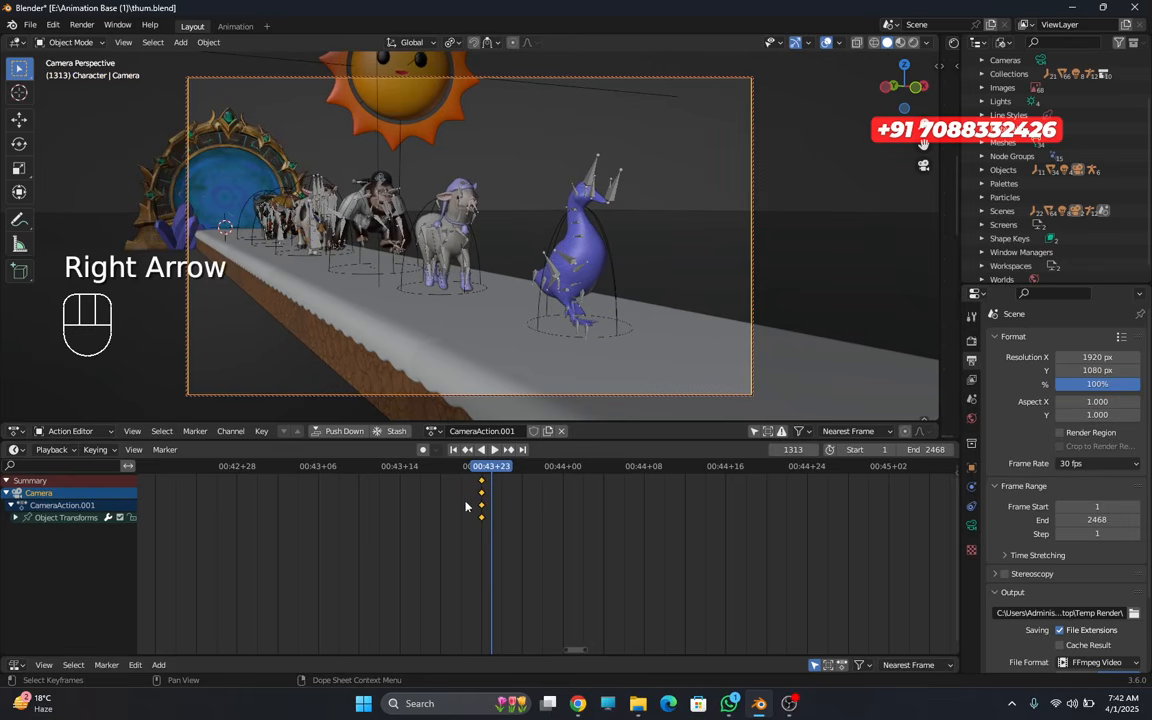
scroll(540, 365, down, 4)
middle_drag(540, 365, 596, 381)
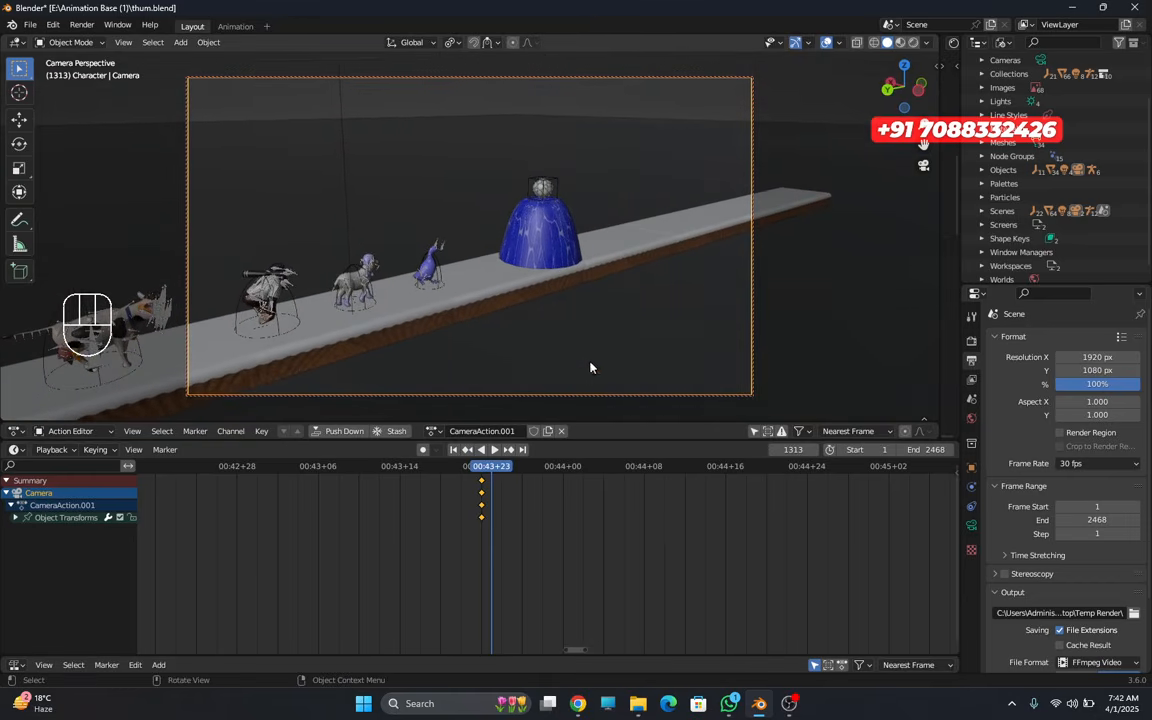
key(i)
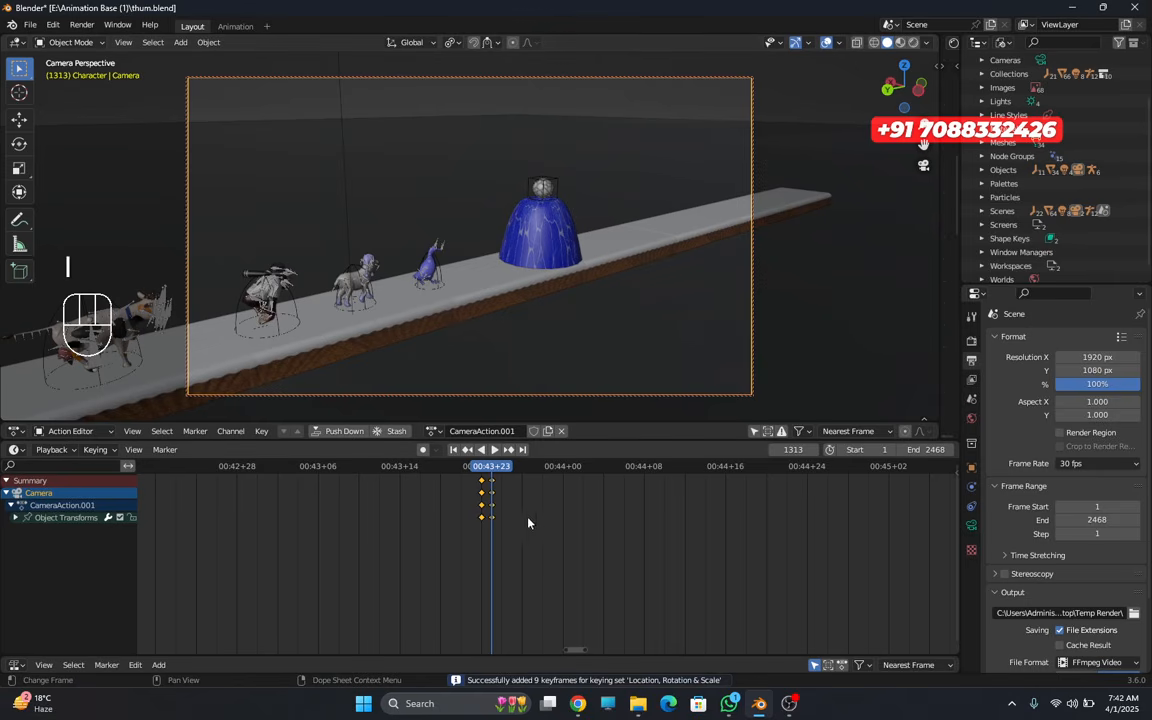
- Rewind to frame 1300, hide the overlays, and play the cut to the dome shot through to frame 1391
drag(490, 474, 360, 466)
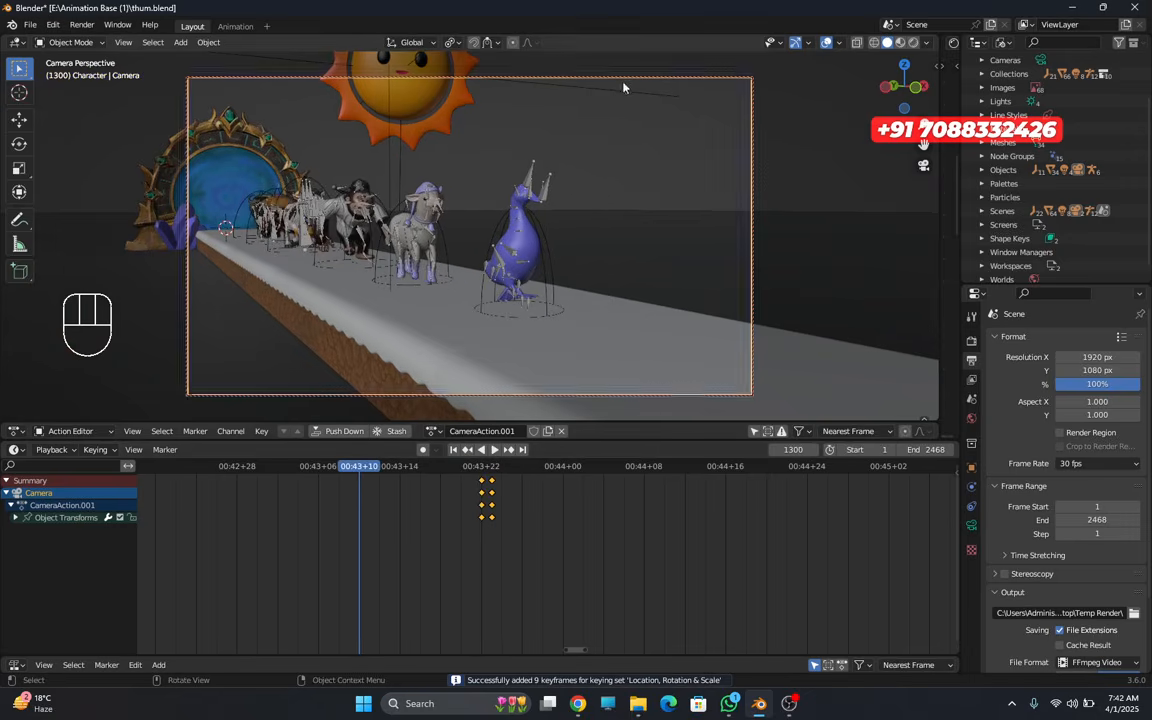
click(825, 43)
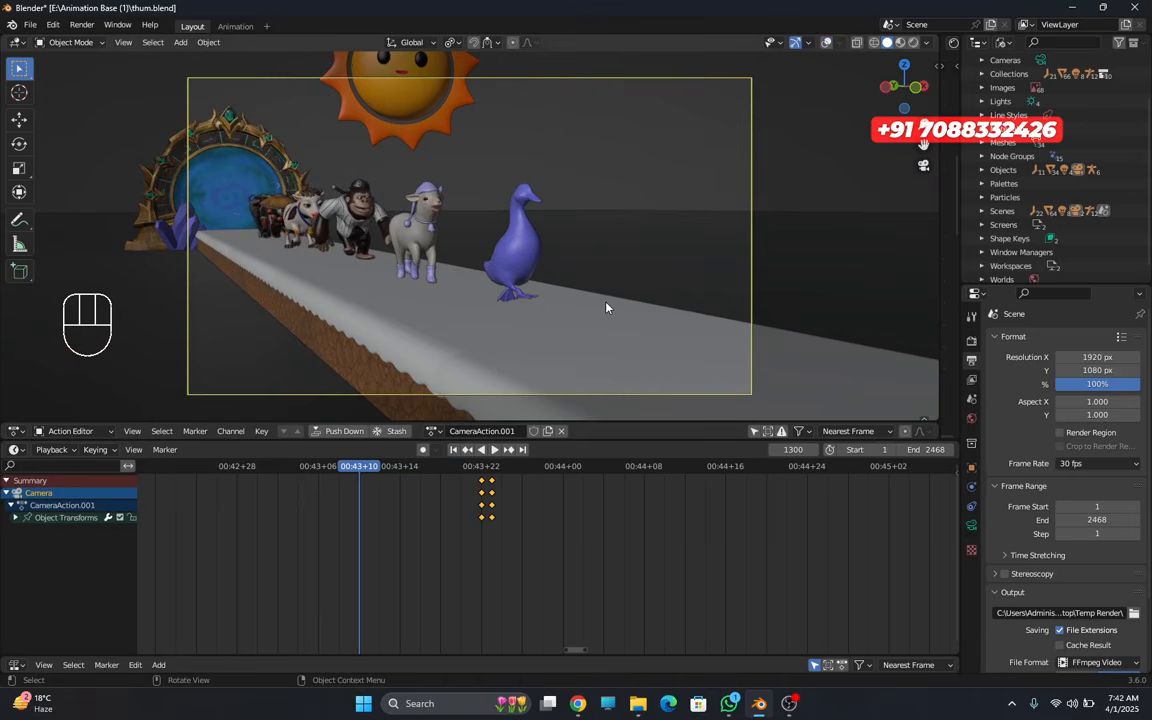
key(space)
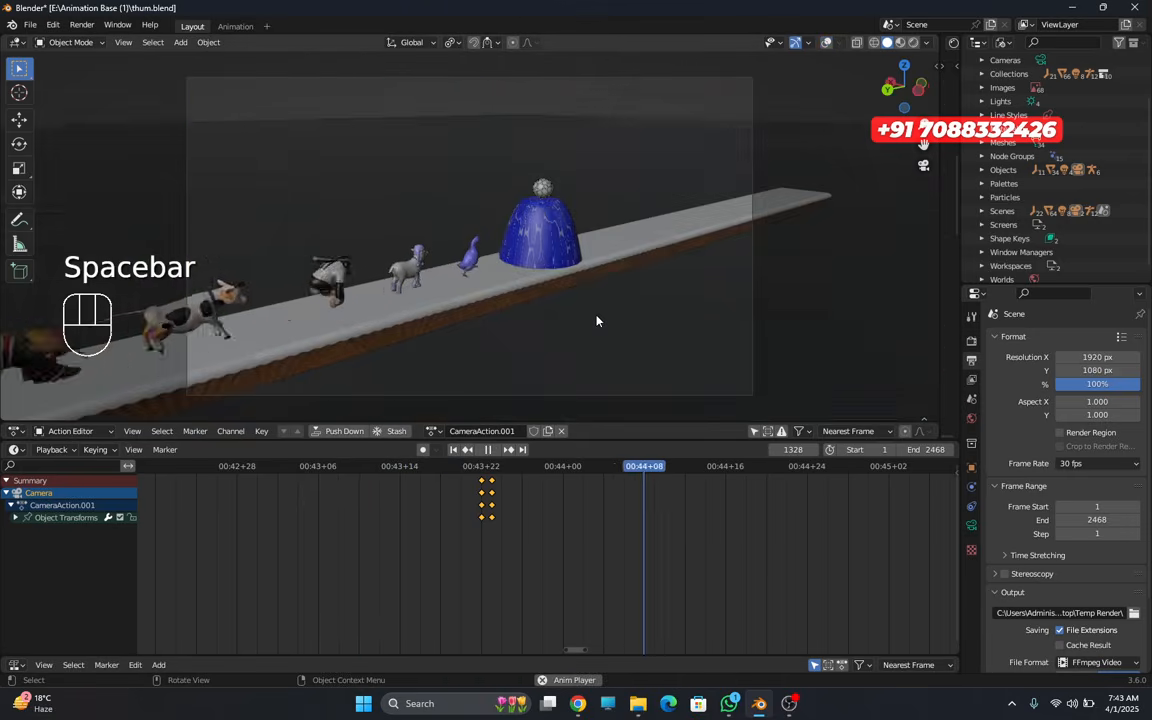
key(space)
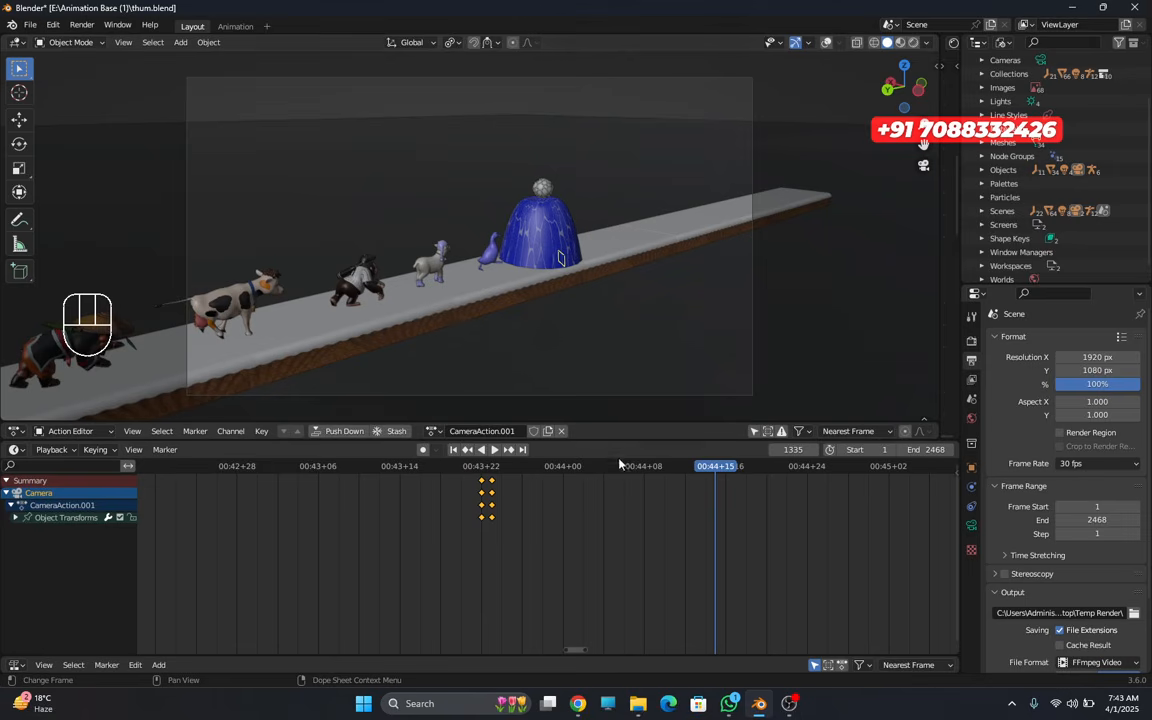
drag(688, 484, 538, 489)
key(space)
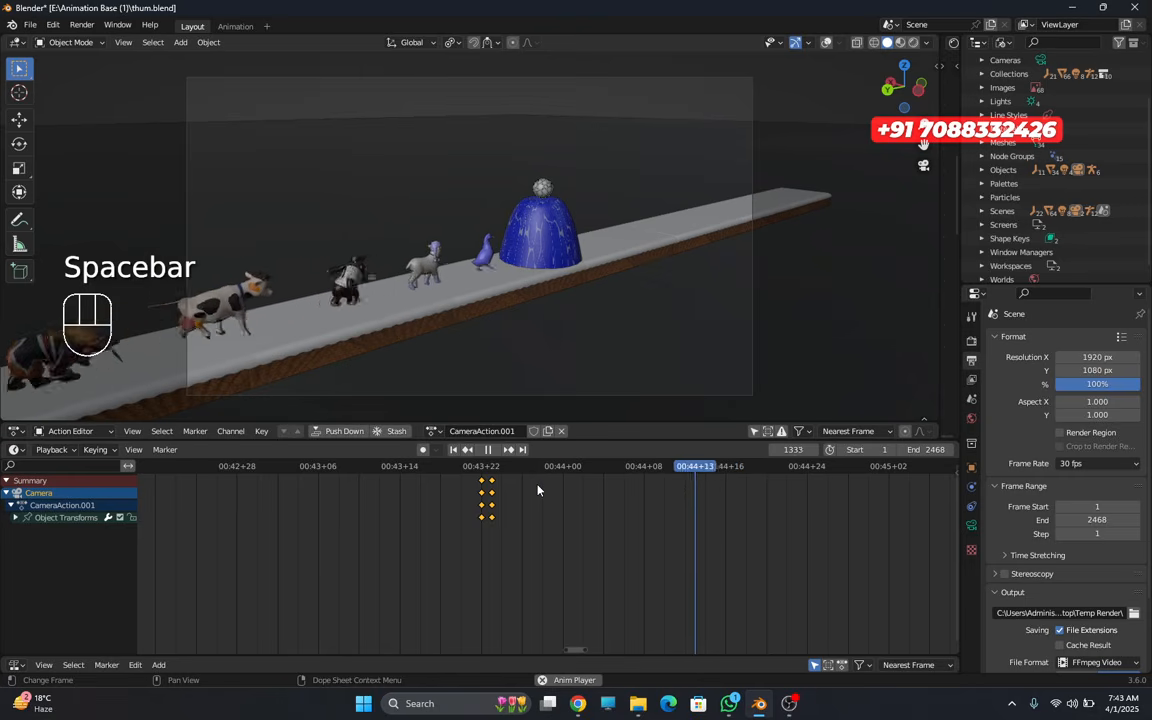
key(space)
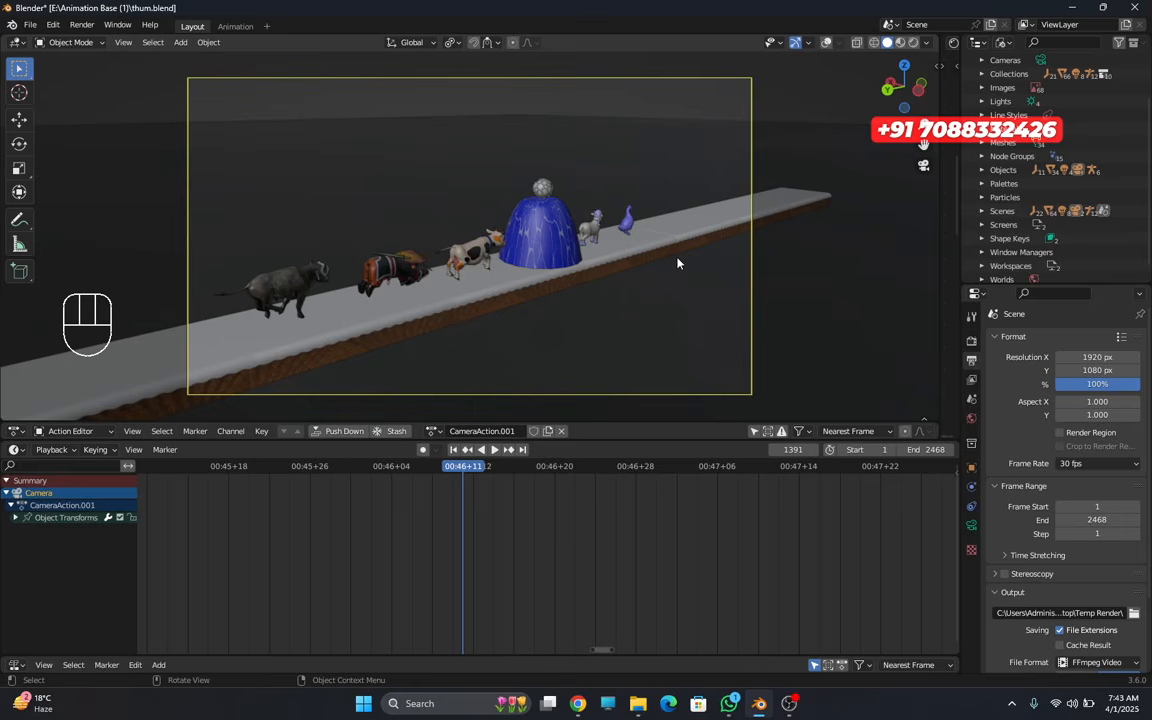
- Show the overlays, insert a Location, Rotation & Scale keyframe on the camera at frame 1391, and advance to frame 1440
click(827, 43)
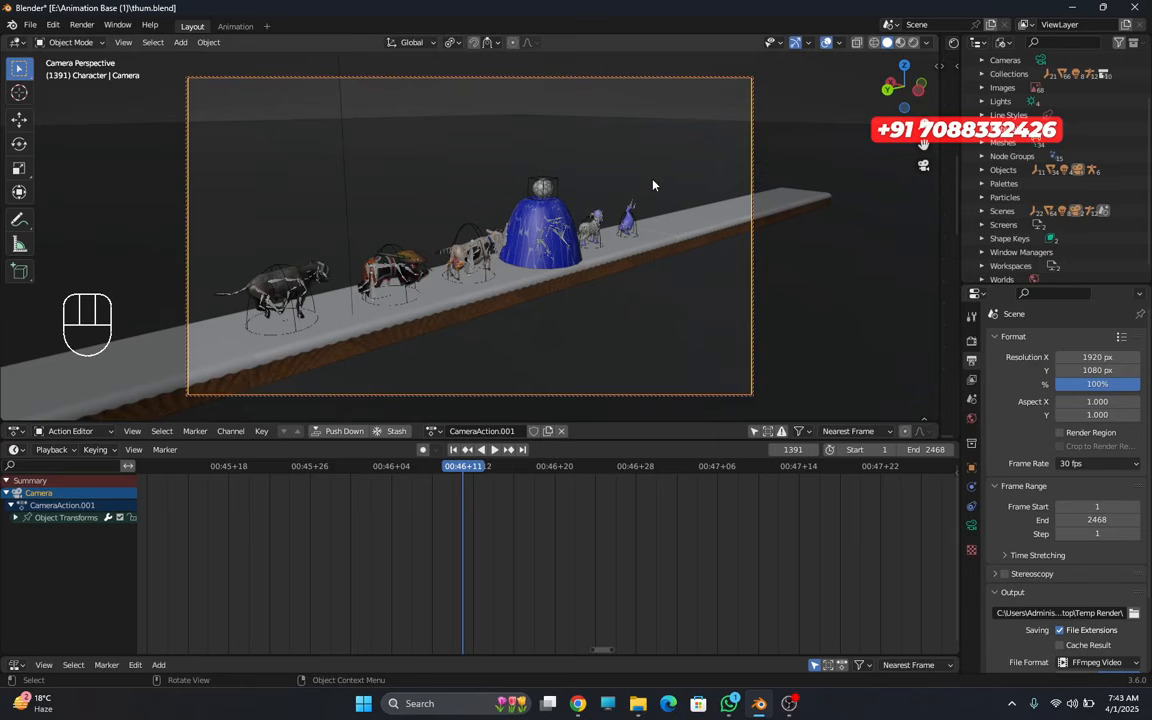
key(i)
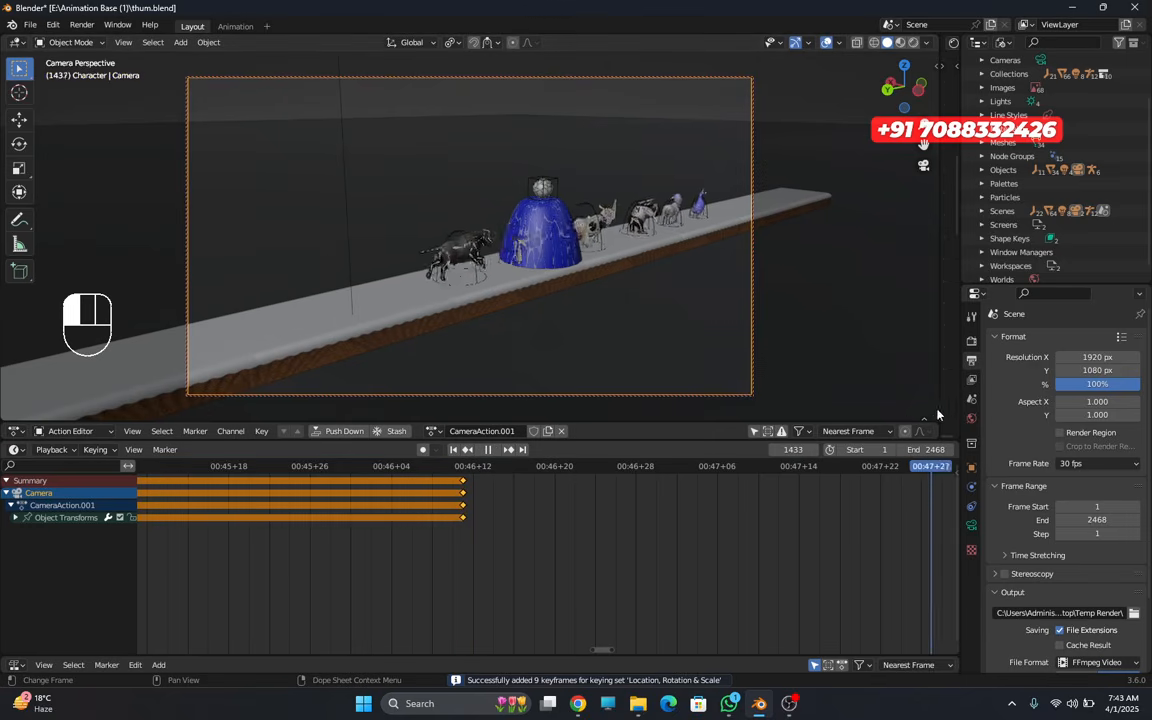
key(space)
scroll(631, 483, down, 3)
key(space)
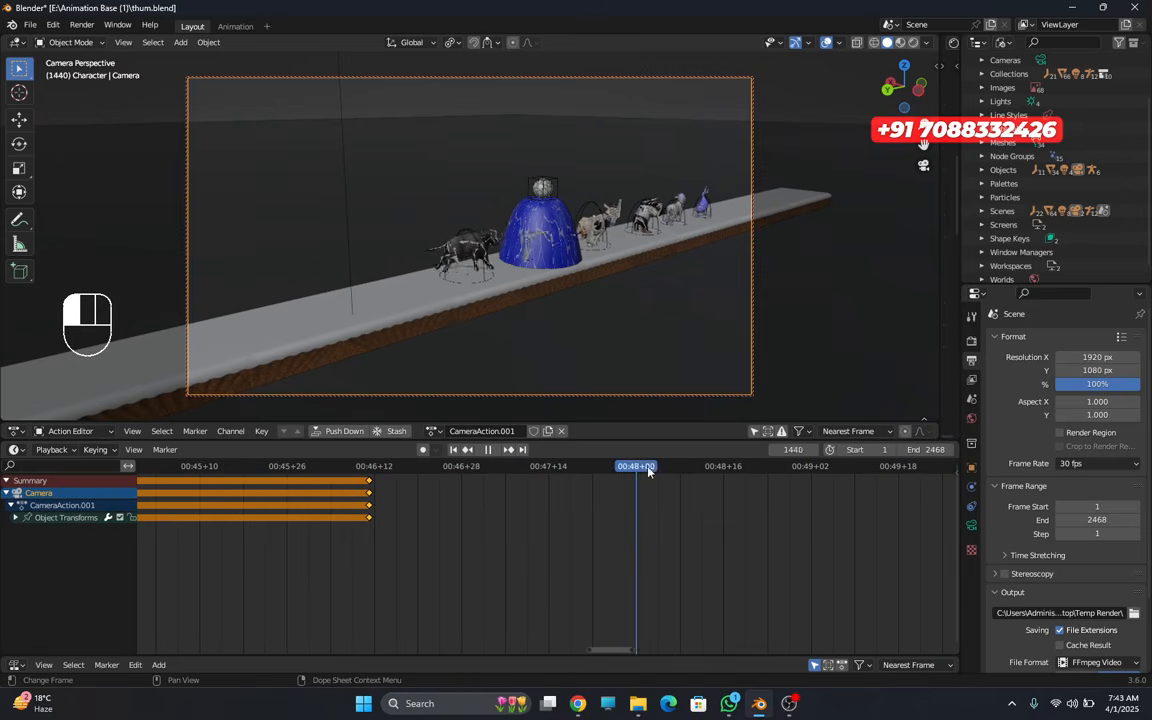
- Reframe the camera at frame 1464 to look from behind the buffalo straight at the dome, and keyframe it
click(752, 458)
drag(752, 455, 767, 451)
middle_drag(527, 397, 554, 320)
scroll(521, 326, down, 1)
key(i)
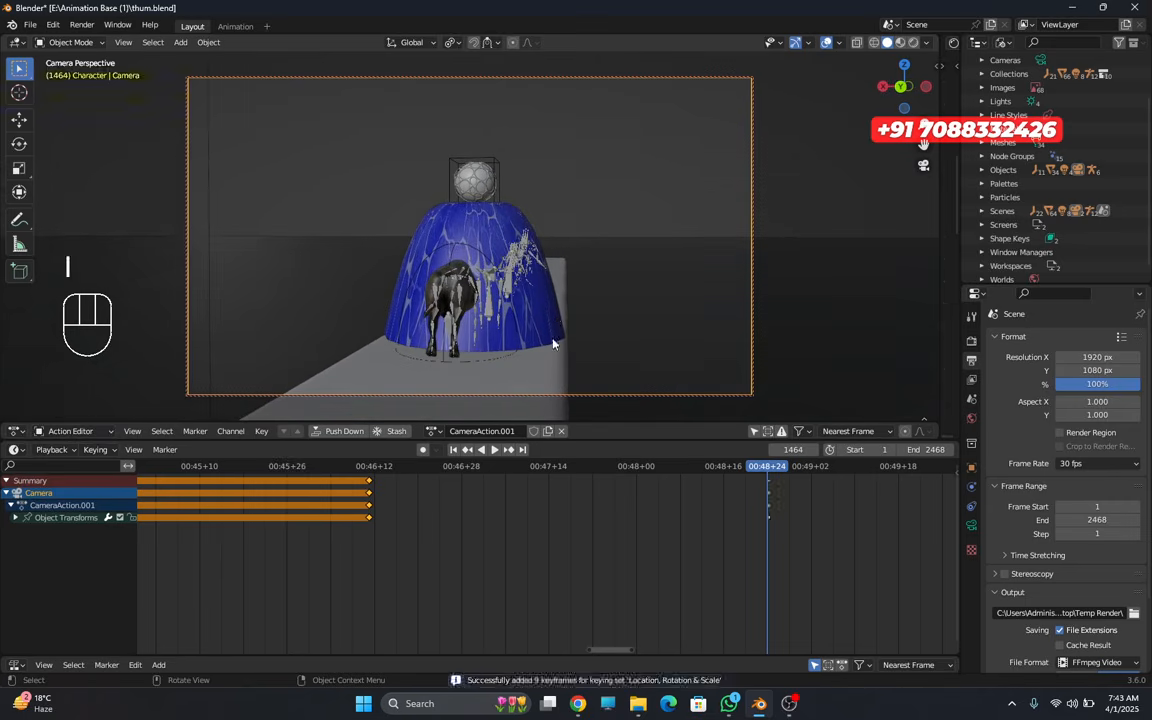
- Play the camera move from just before the frame 1391 keyframe, and scrub back to frame 1468
drag(762, 472, 358, 470)
key(space)
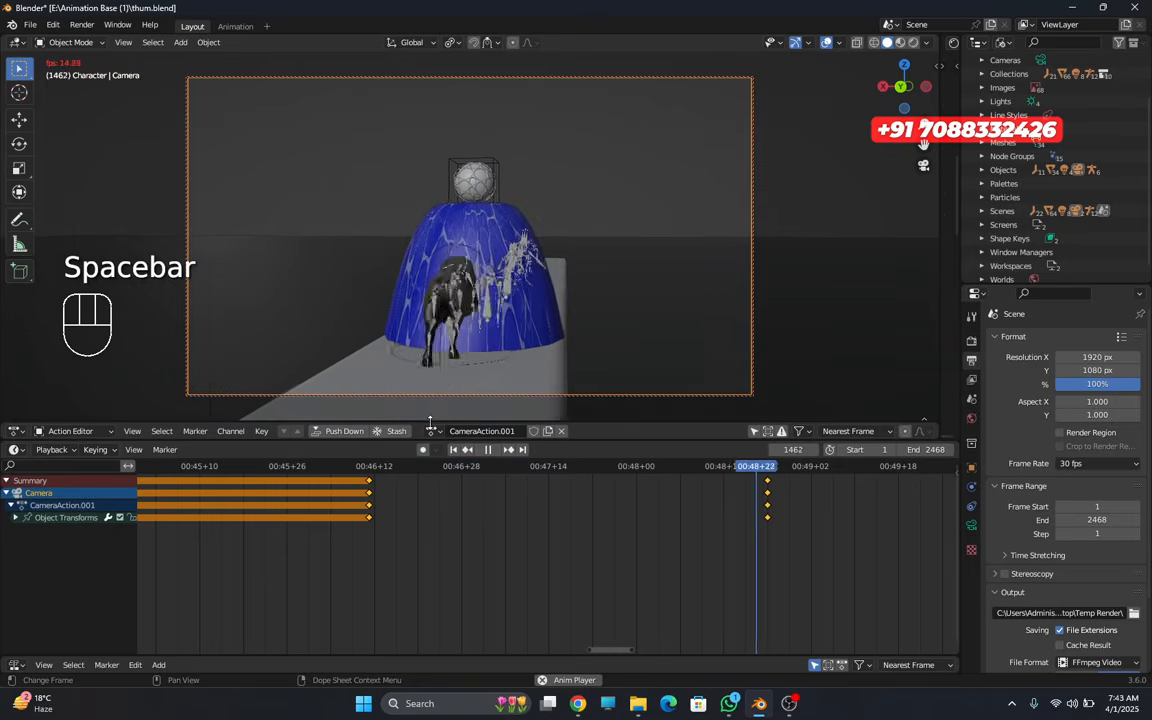
key(space)
drag(930, 478, 788, 488)
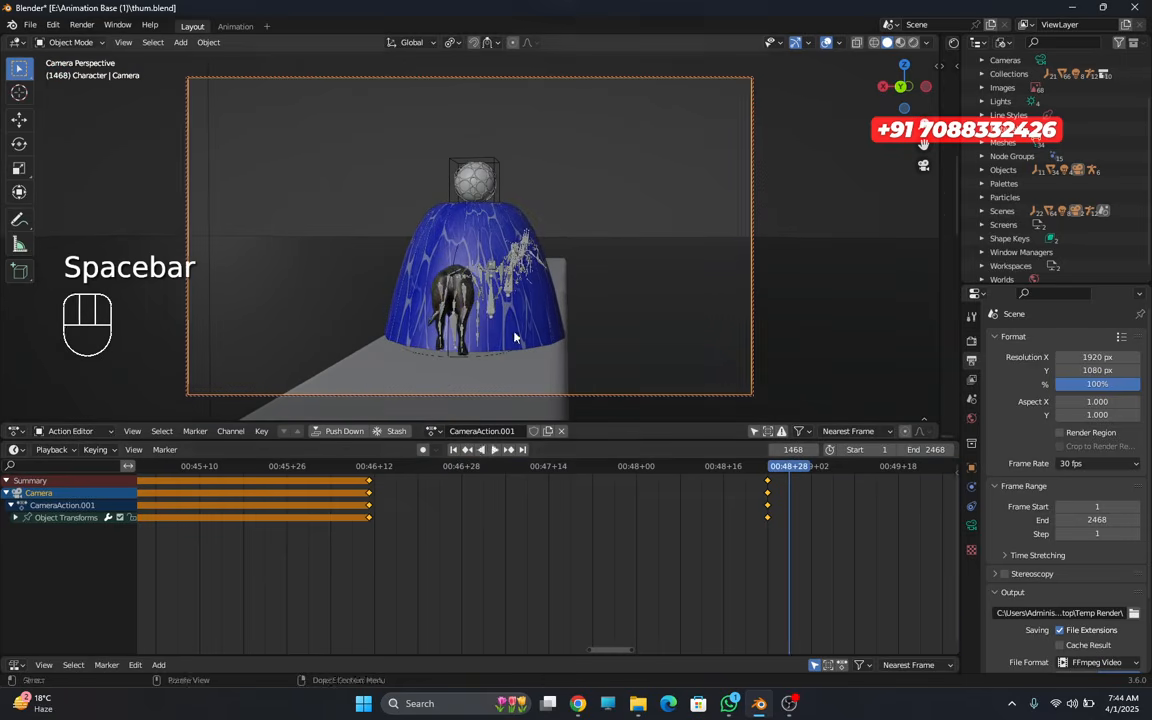
- Select the buffalo's rig, go to frame 1483, and enlarge the NLA editor to show the end of its run strip
click(461, 334)
drag(799, 472, 871, 443)
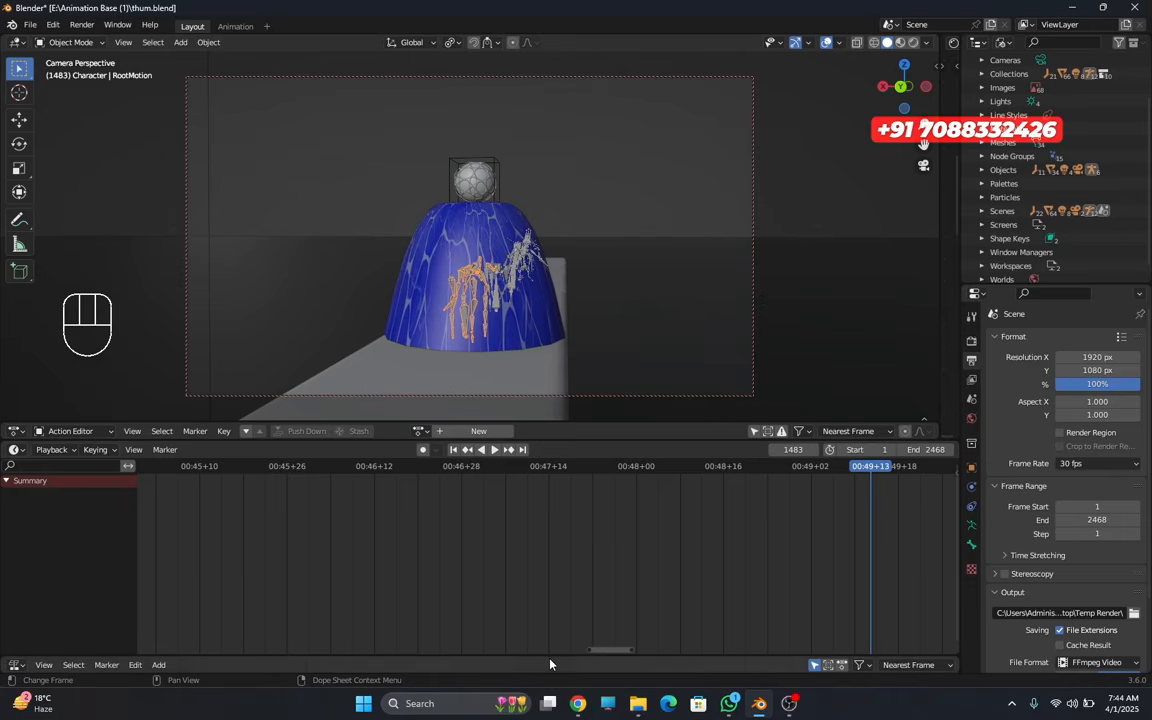
drag(553, 652, 554, 537)
drag(555, 657, 527, 463)
middle_drag(283, 617, 703, 621)
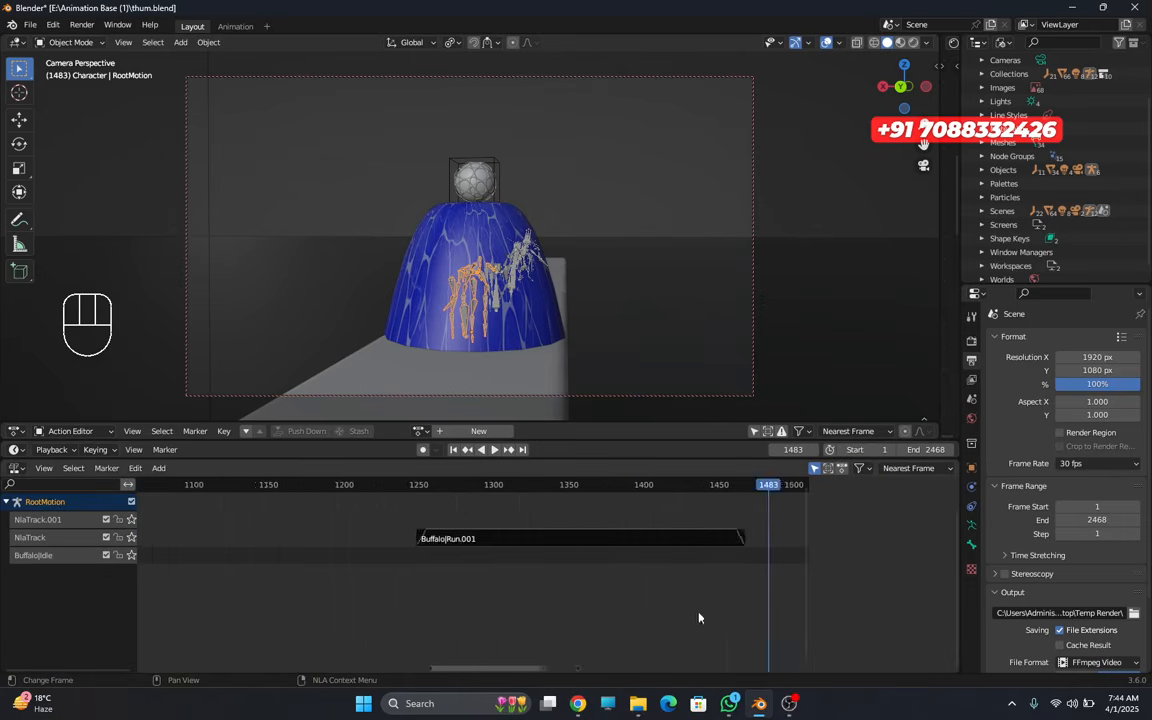
- Extend the buffalo's run strip past frame 1483 by setting its Repeat to 18.300
click(628, 538)
key(n)
scroll(878, 626, down, 4)
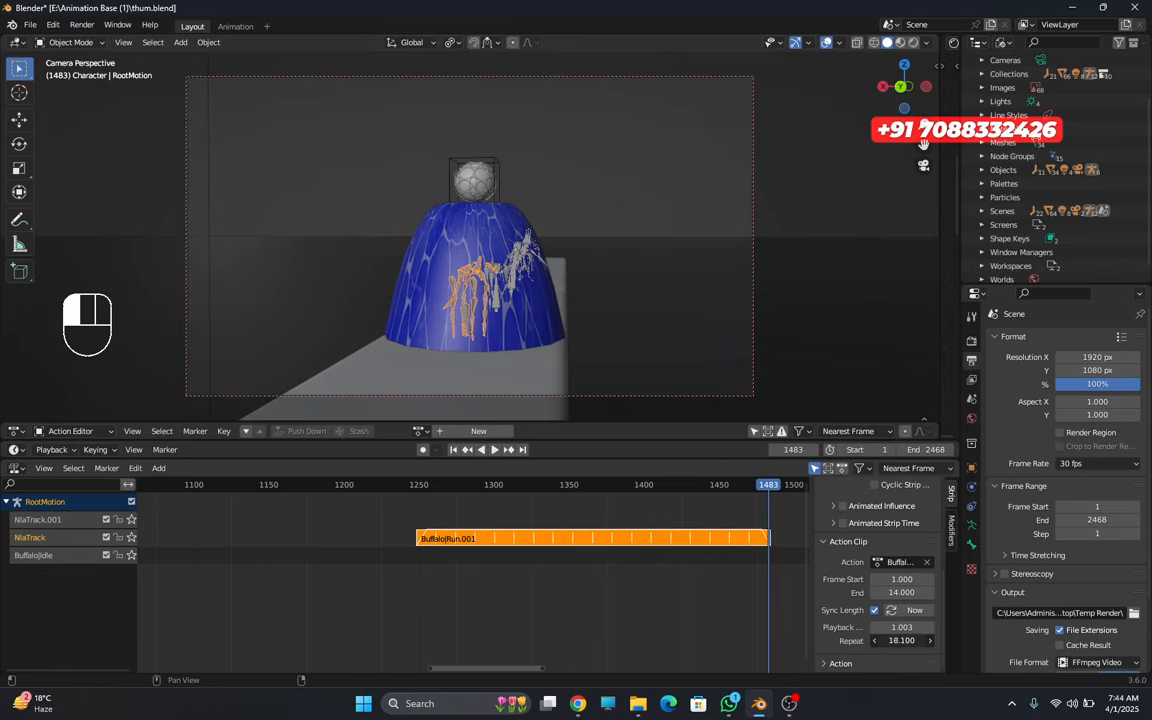
- Play the animation without overlays from frame 1295 to 1520, then view all the buffalo's strips and select its idle strip
drag(763, 488, 487, 490)
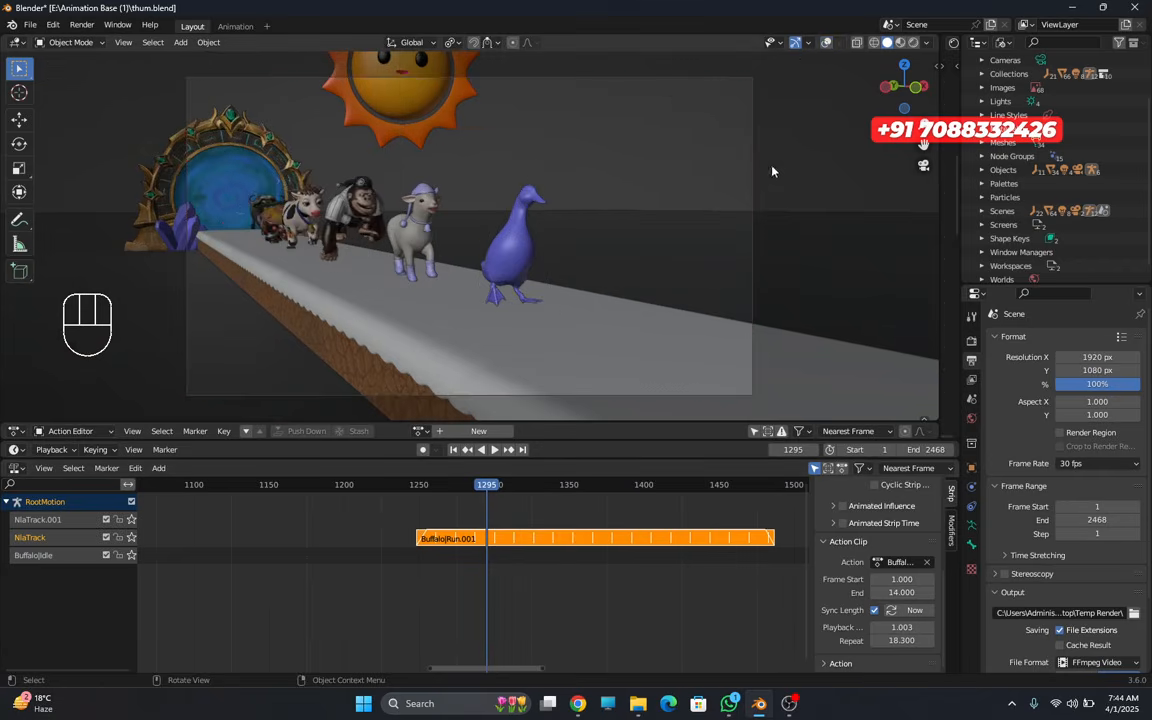
key(space)
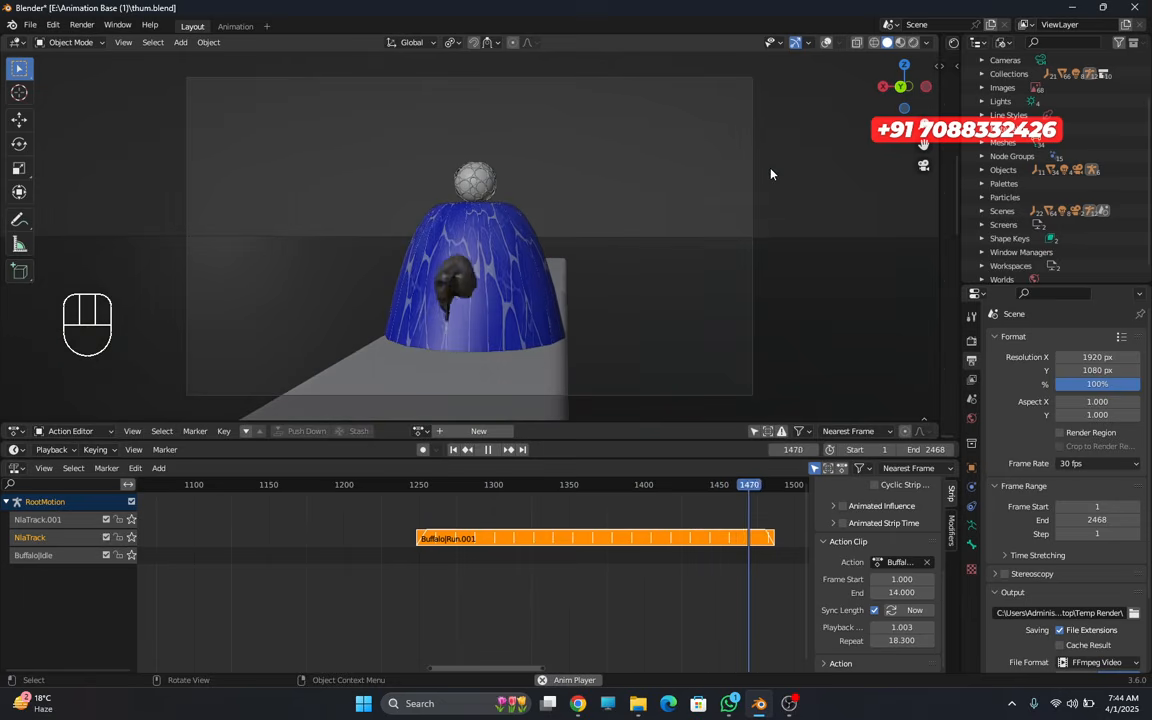
key(space)
scroll(367, 557, down, 3)
scroll(460, 575, down, 6)
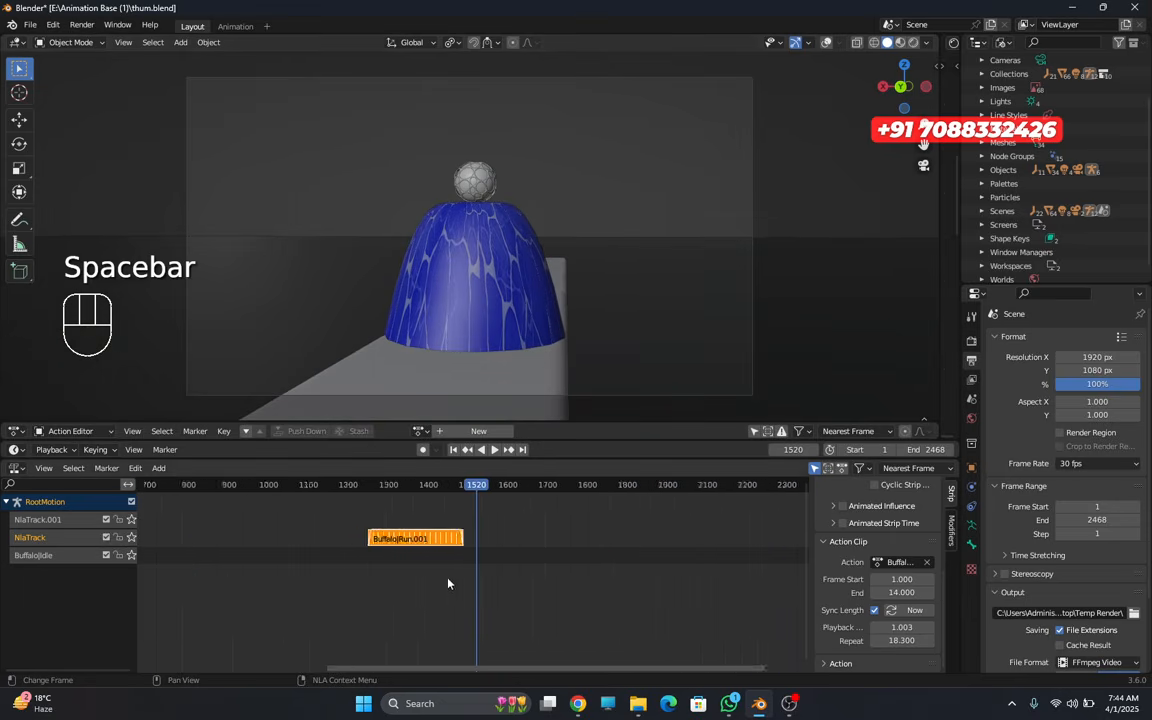
click(245, 560)
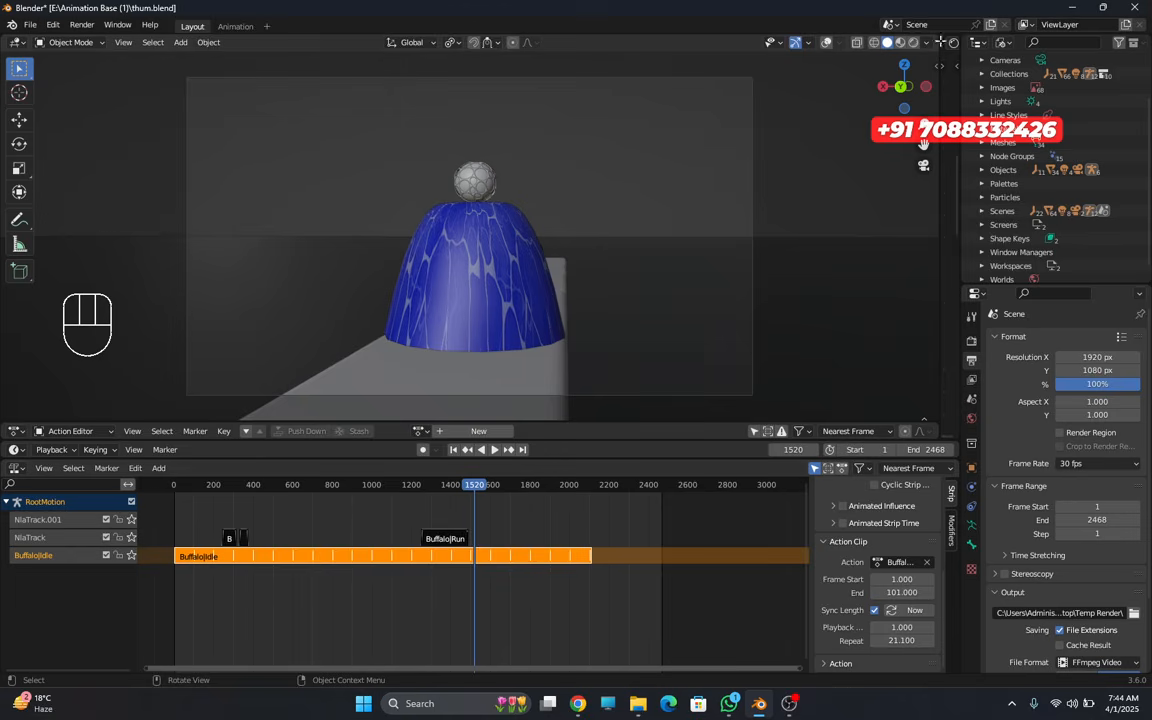
- Show the overlays, select the camera, and insert a Location, Rotation & Scale keyframe at frame 1528 with its framing held
click(826, 43)
click(717, 92)
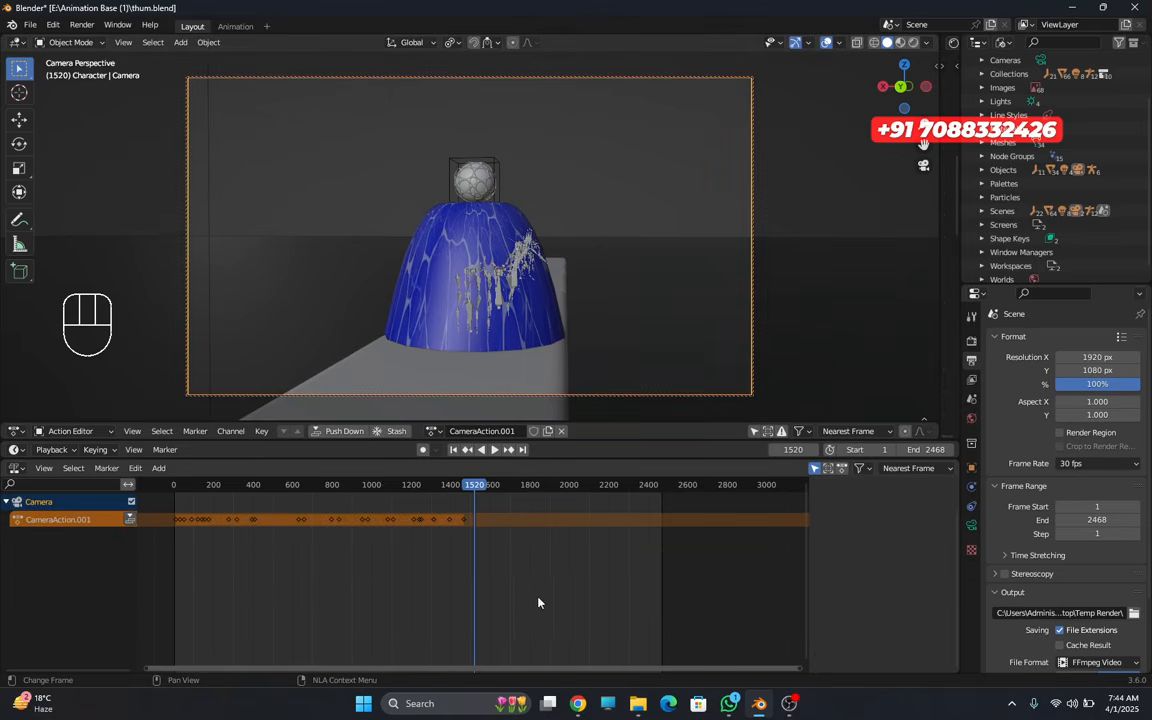
drag(582, 460, 520, 658)
drag(548, 477, 373, 467)
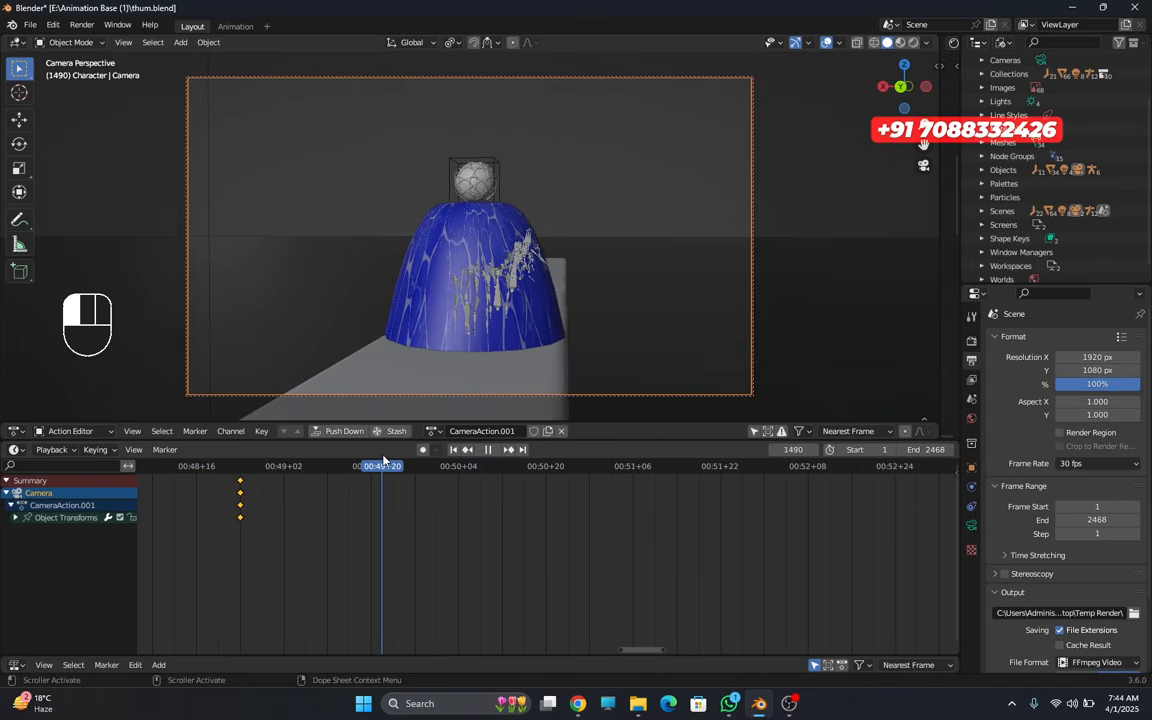
drag(384, 460, 408, 468)
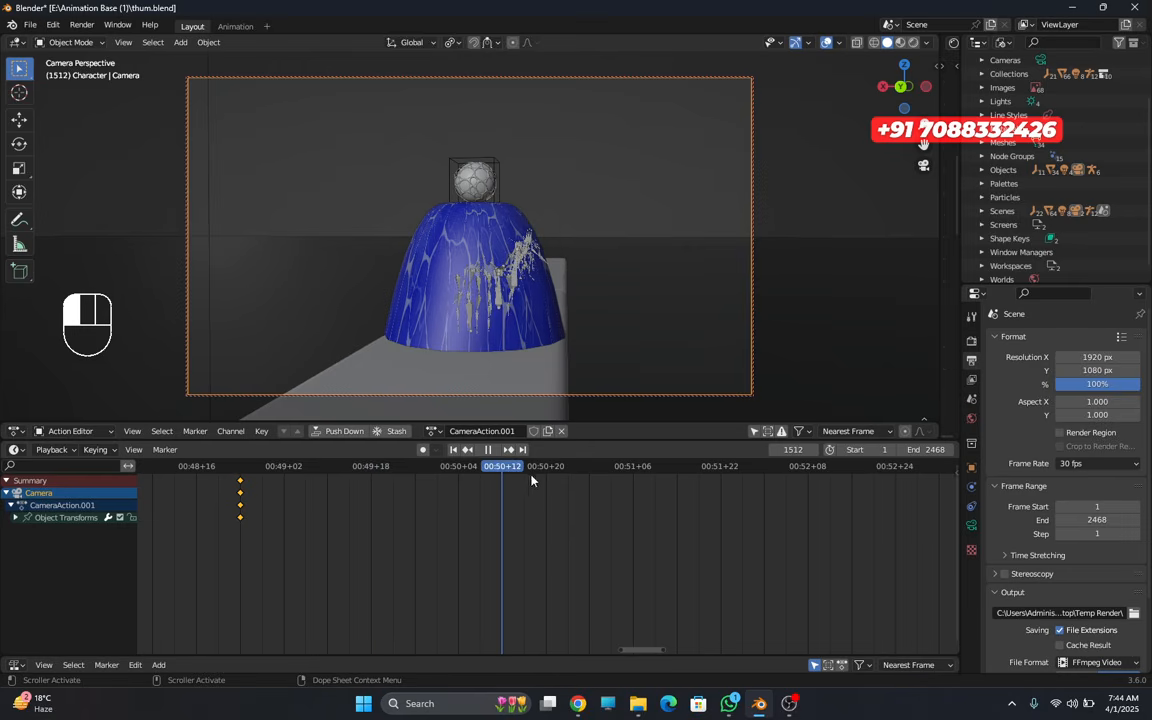
drag(600, 482, 591, 476)
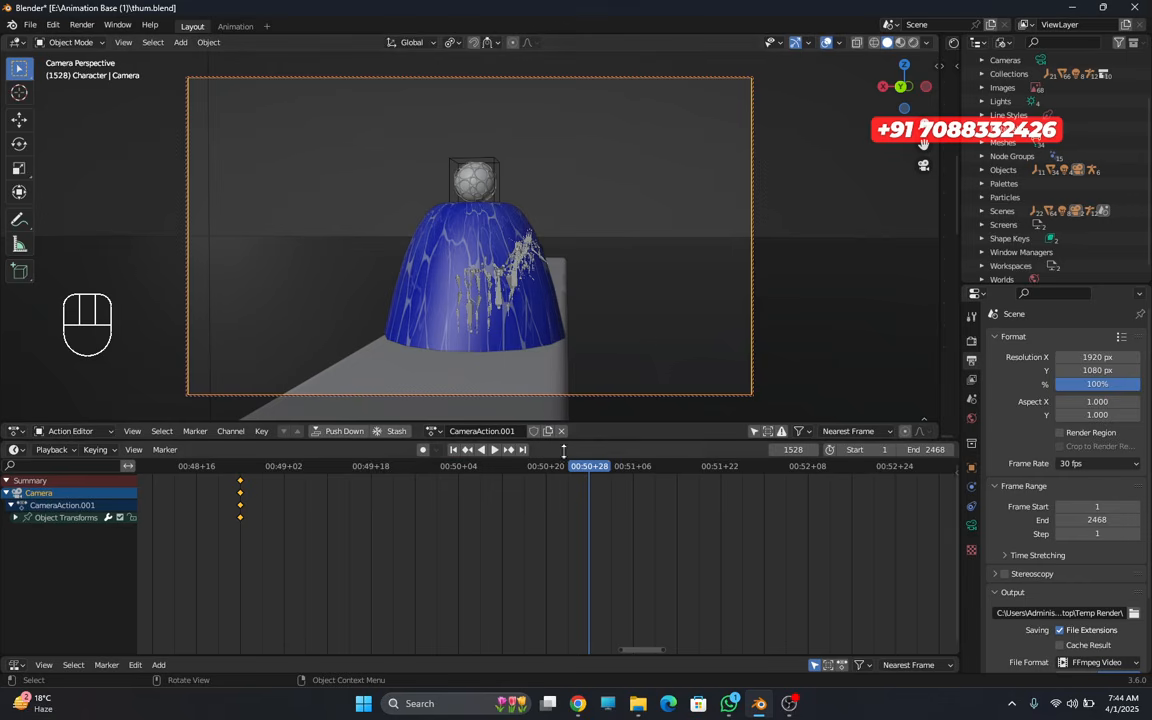
key(i)
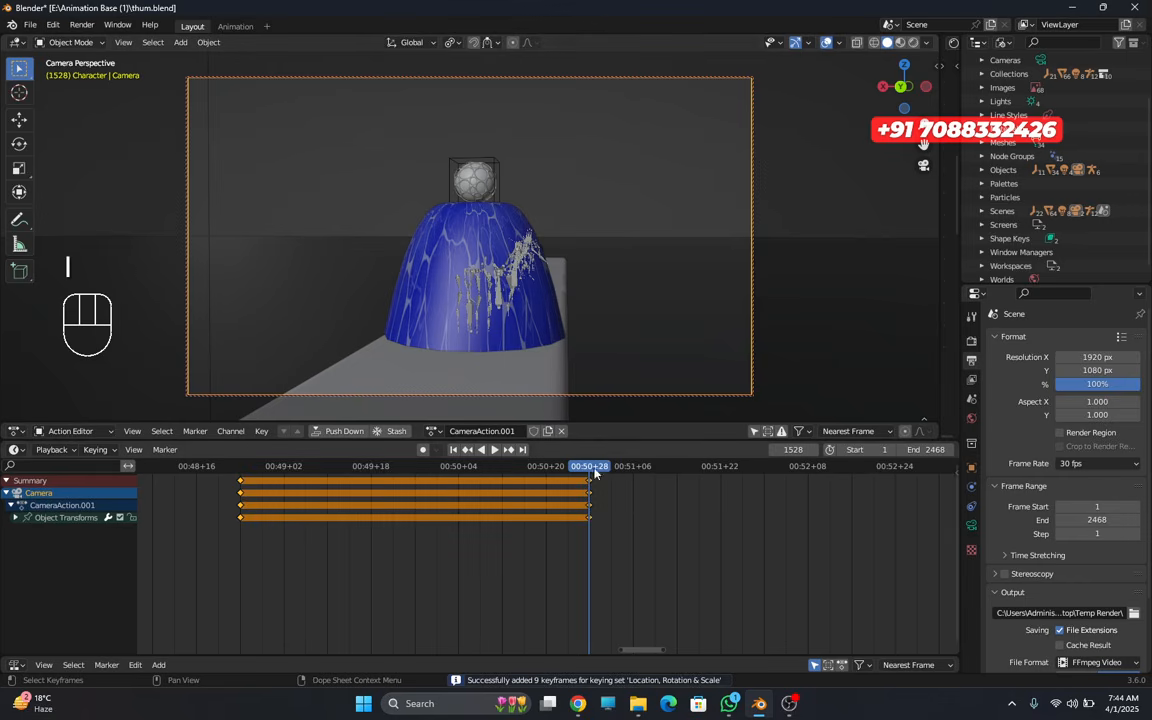
- Scrub back through the camera's keyframes to frame 1334, where the duck approaches the dome
click(482, 449)
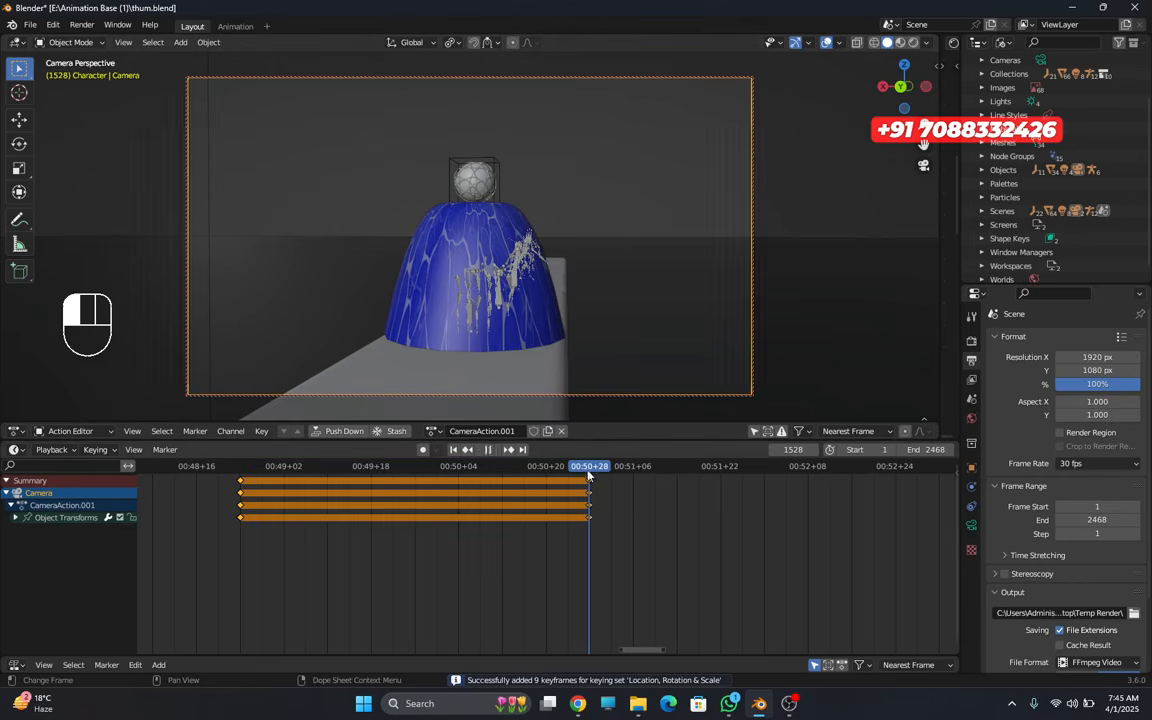
drag(525, 483, 257, 501)
scroll(363, 505, down, 7)
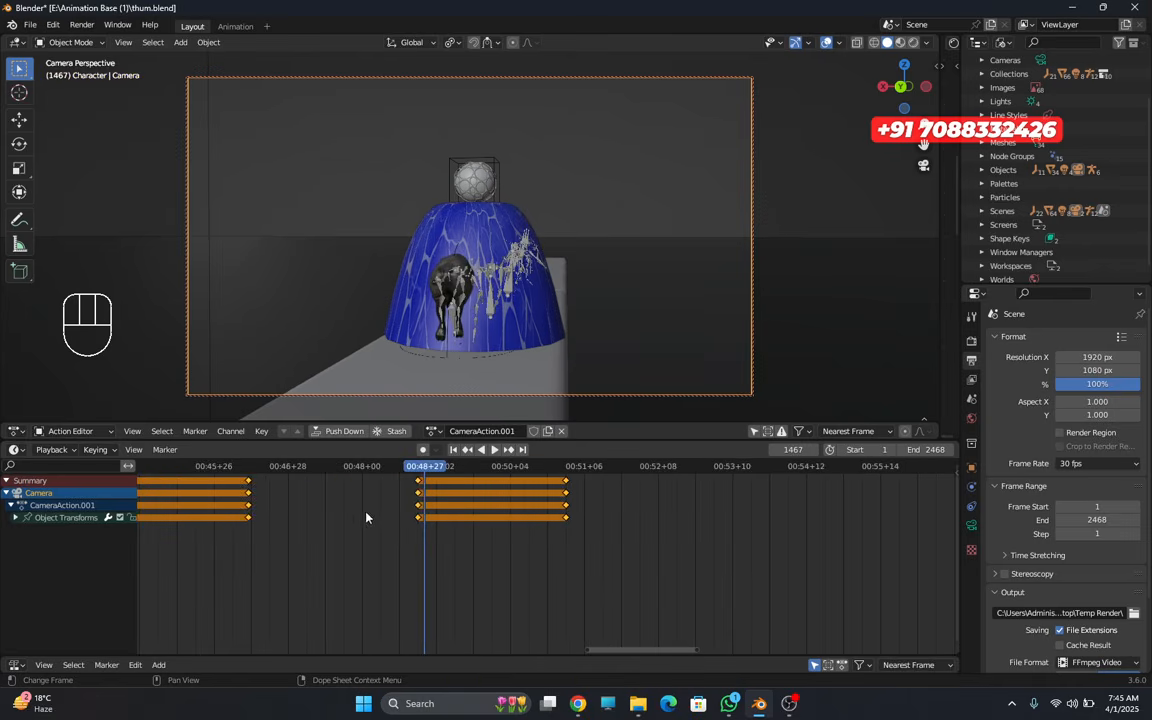
middle_drag(461, 512, 611, 524)
drag(600, 470, 356, 474)
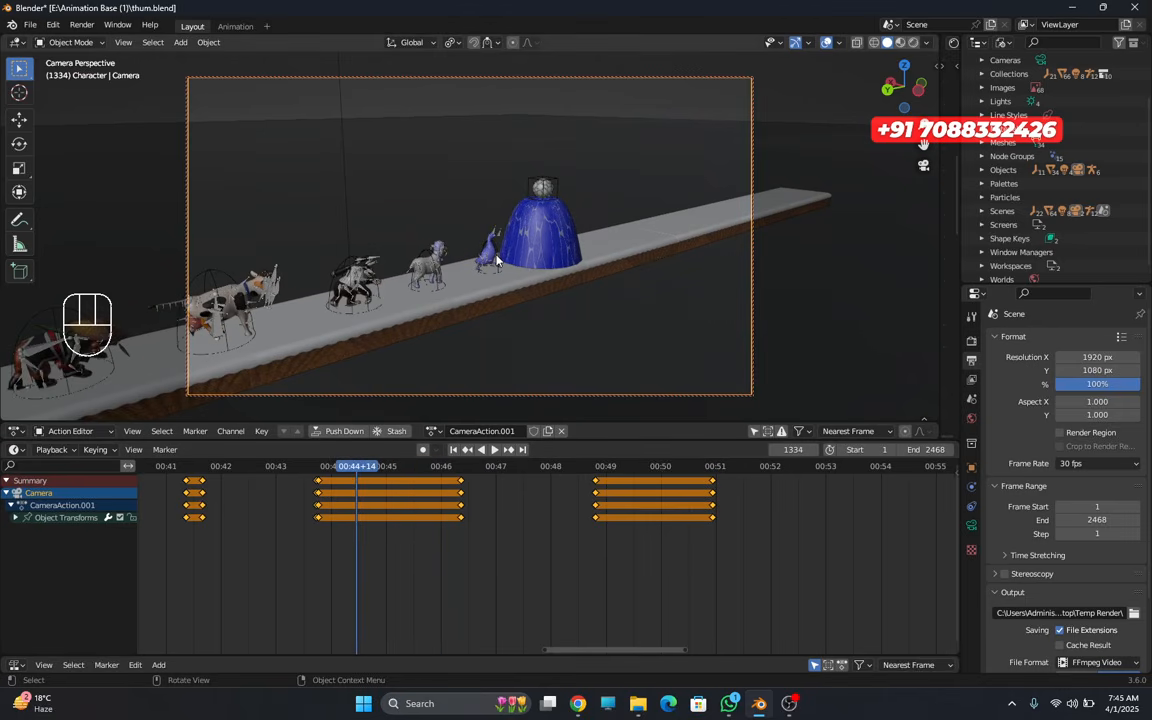
- Leave the camera view, get a close view of the duck in front of the dome, and select its mesh
key(KP_0)
scroll(446, 228, up, 6)
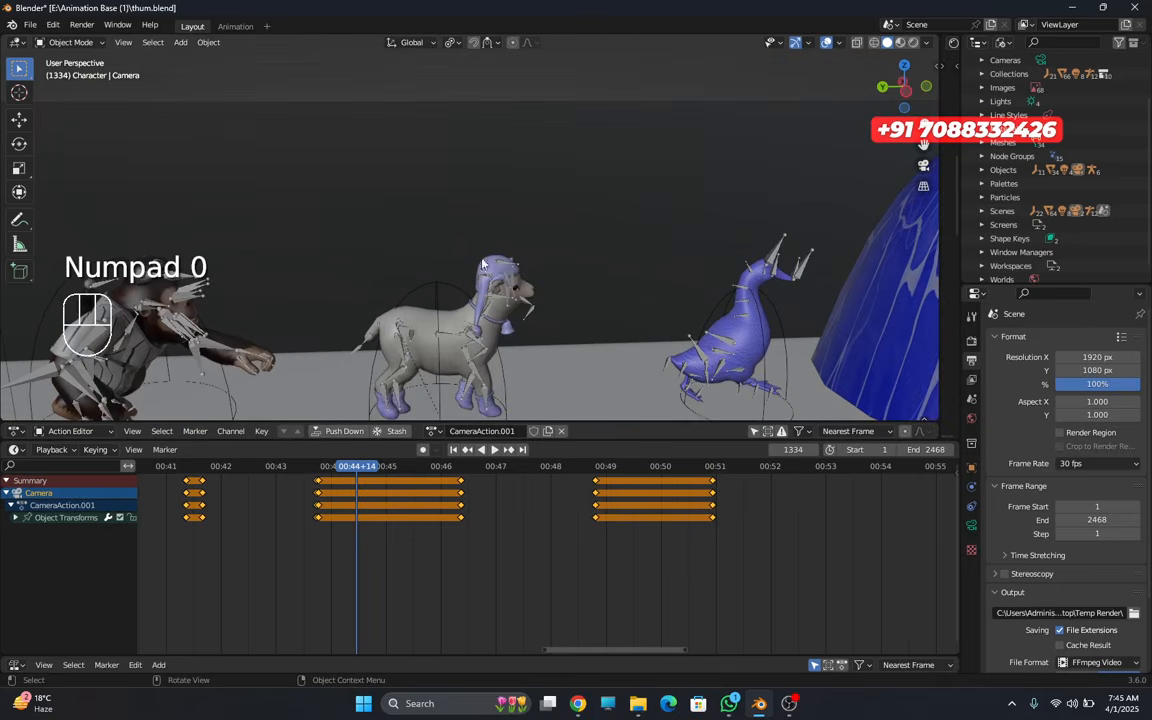
shift+middle_drag(608, 290, 480, 265)
scroll(500, 268, up, 2)
shift+middle_drag(660, 305, 470, 253)
scroll(457, 250, up, 2)
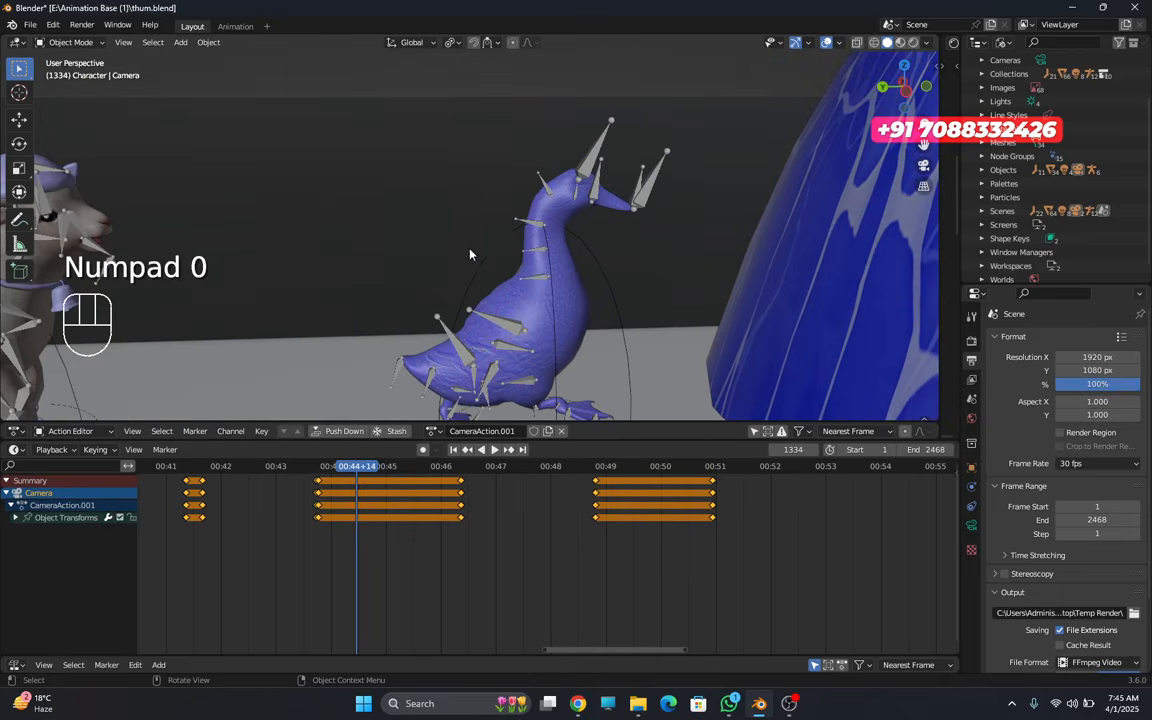
click(580, 310)
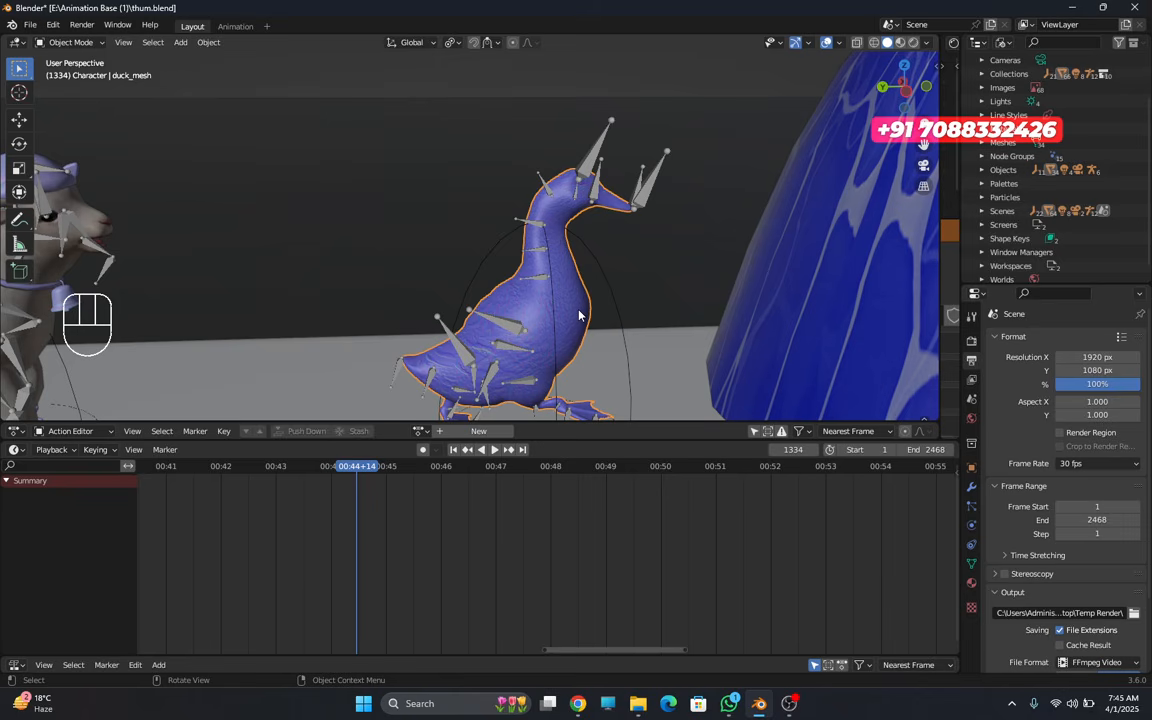
- Play forward to frame 1353 and examine the duck's position inside the dome from close up
mouse_move(578, 313)
middle_down()
mouse_move(597, 321)
mouse_move(571, 325)
middle_up()
scroll(566, 322, down, 10)
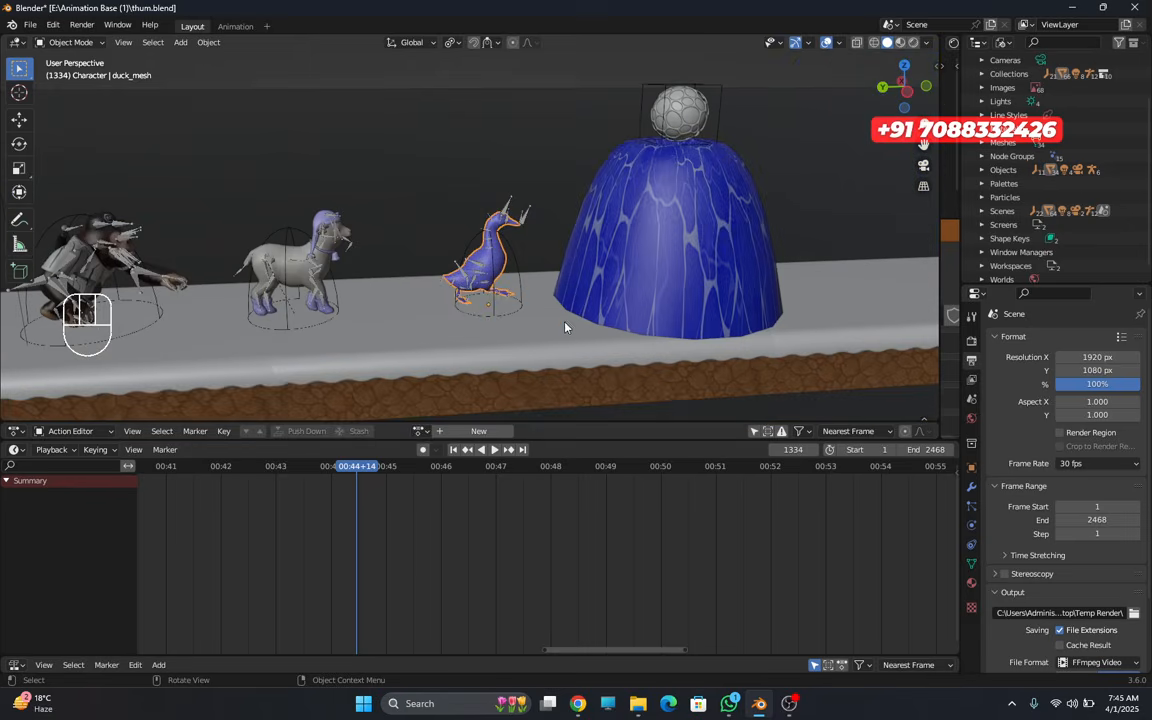
key(space)
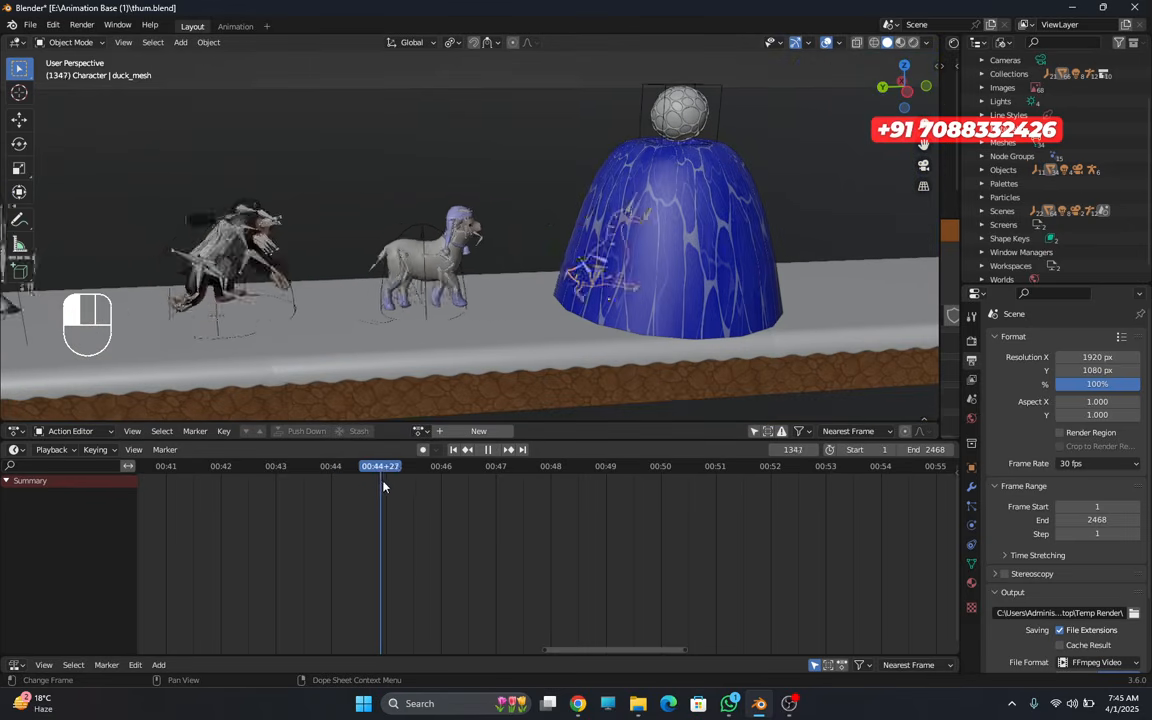
key(space)
middle_drag(722, 346, 650, 342)
shift+middle_drag(650, 342, 501, 337)
scroll(560, 340, up, 2)
shift+middle_drag(732, 346, 654, 347)
middle_drag(660, 346, 709, 345)
scroll(700, 342, up, 2)
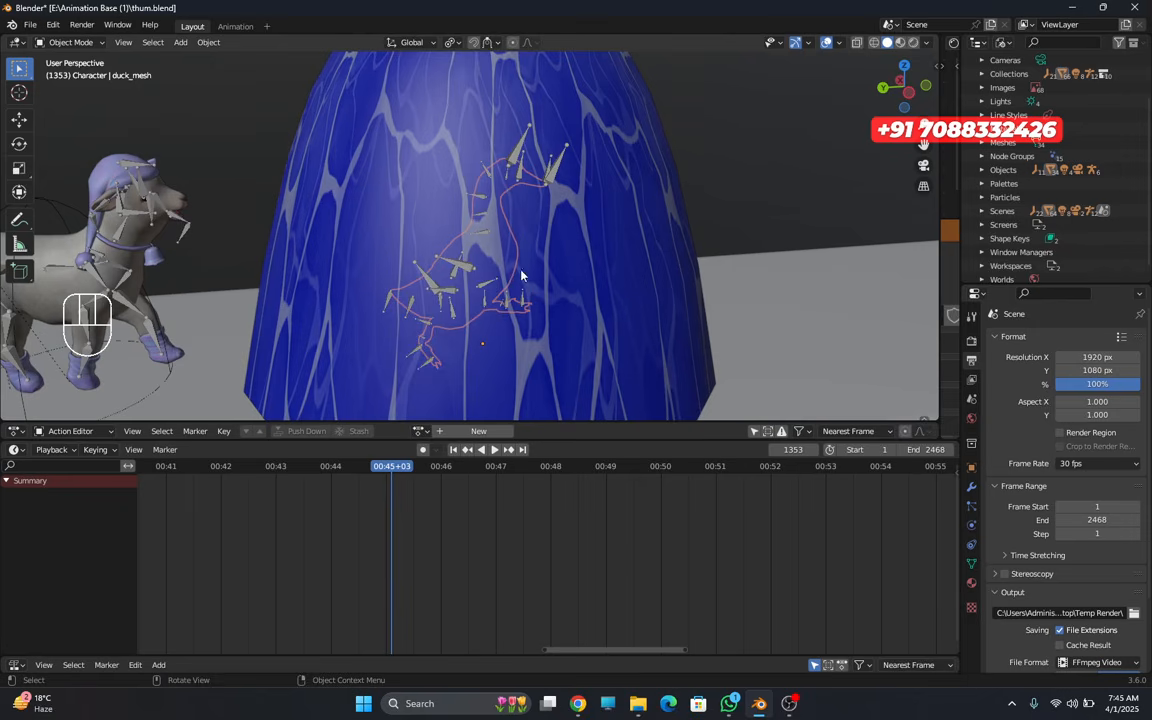
- Switch the Outliner to the View Layer display mode and locate the selected duck_mesh in it
click(1008, 46)
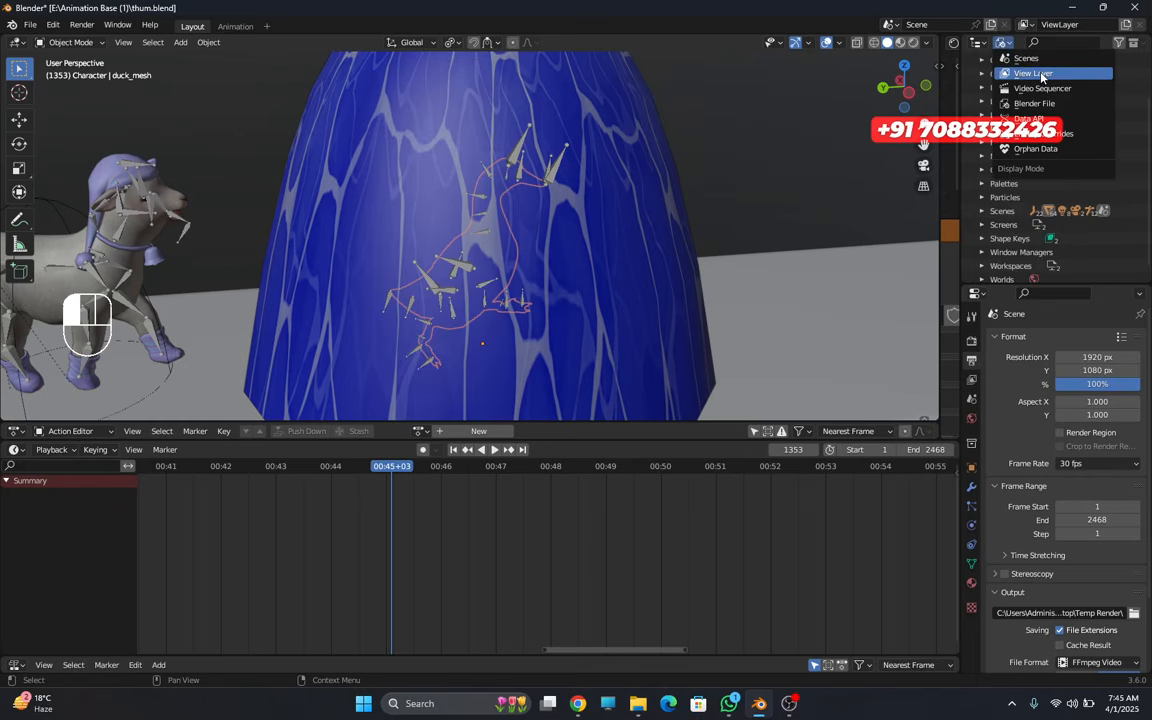
click(1040, 74)
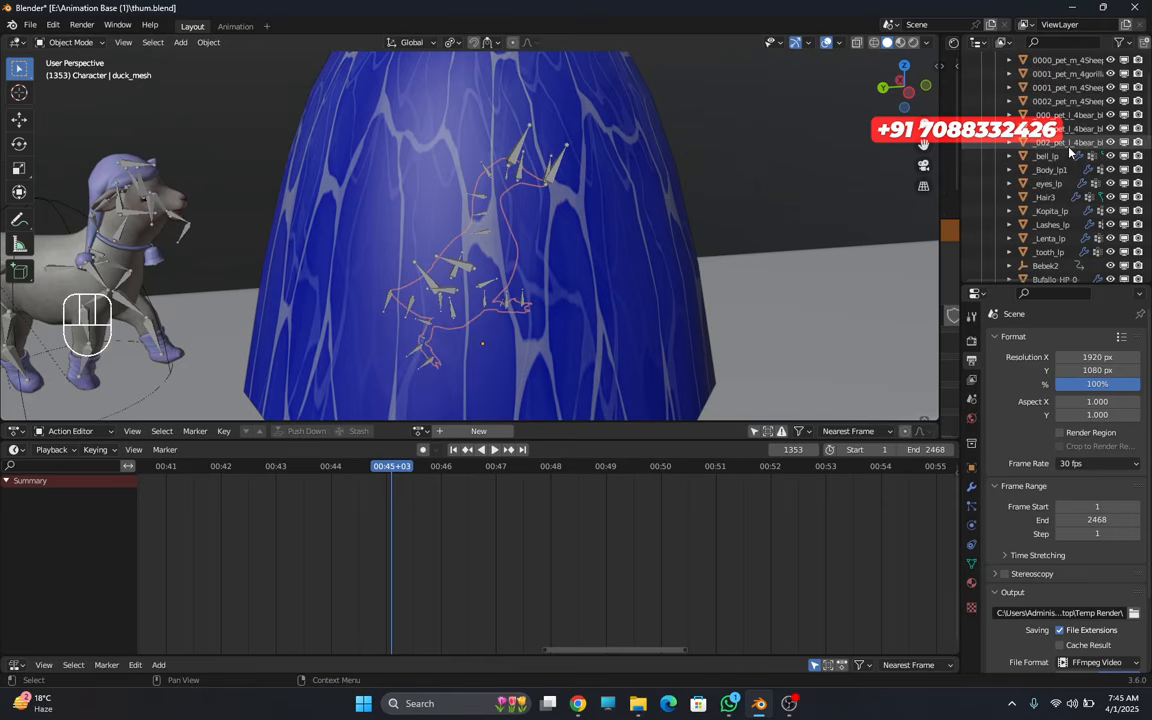
key(KP_Decimal)
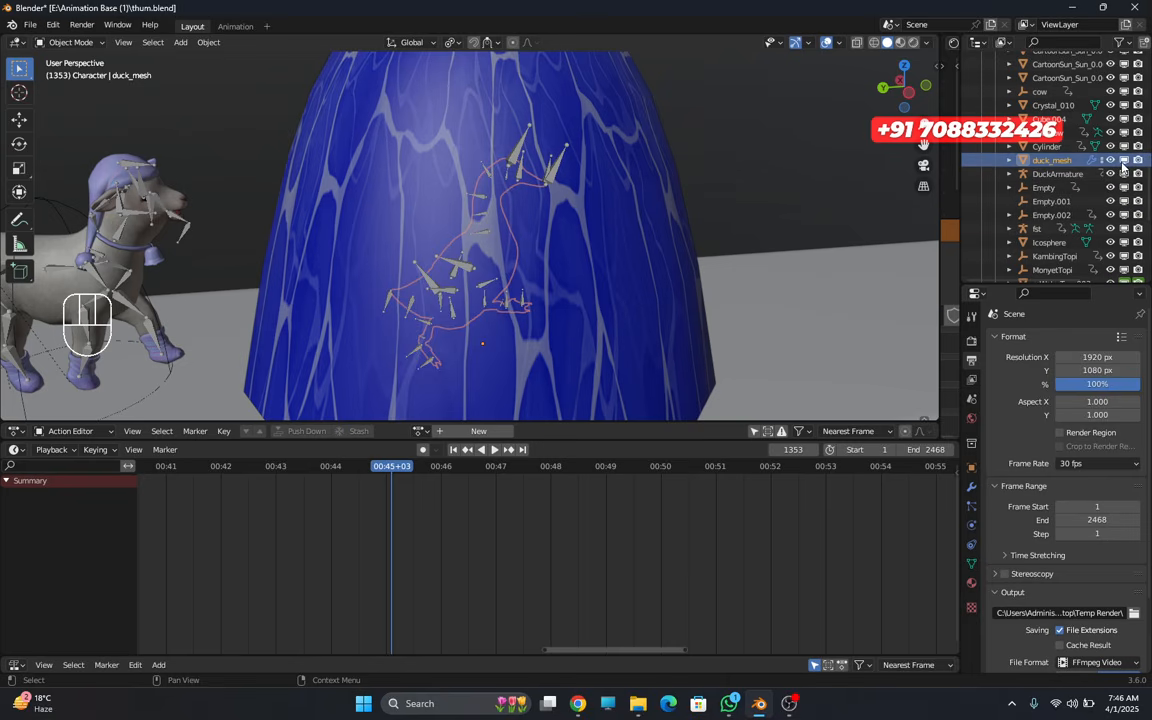
- Try disabling duck_mesh in viewports and renders at frame 1329, and enable both again
drag(382, 472, 347, 468)
scroll(301, 327, down, 4)
shift+middle_drag(303, 326, 510, 295)
scroll(461, 309, up, 2)
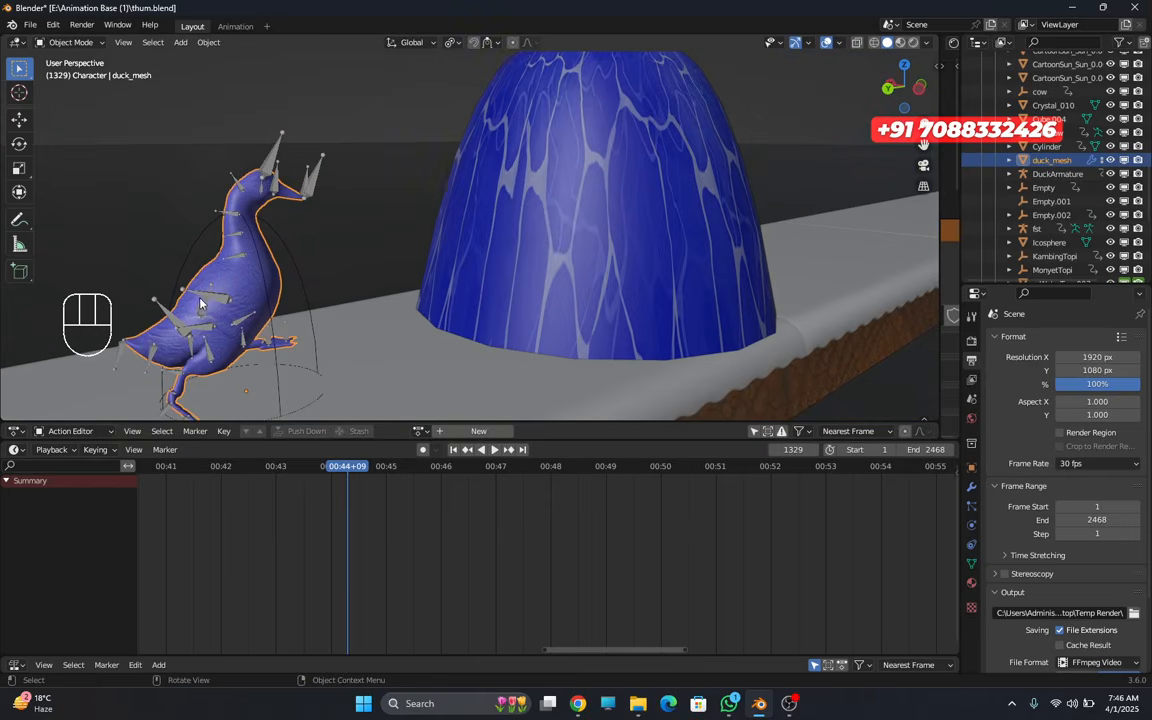
key(h)
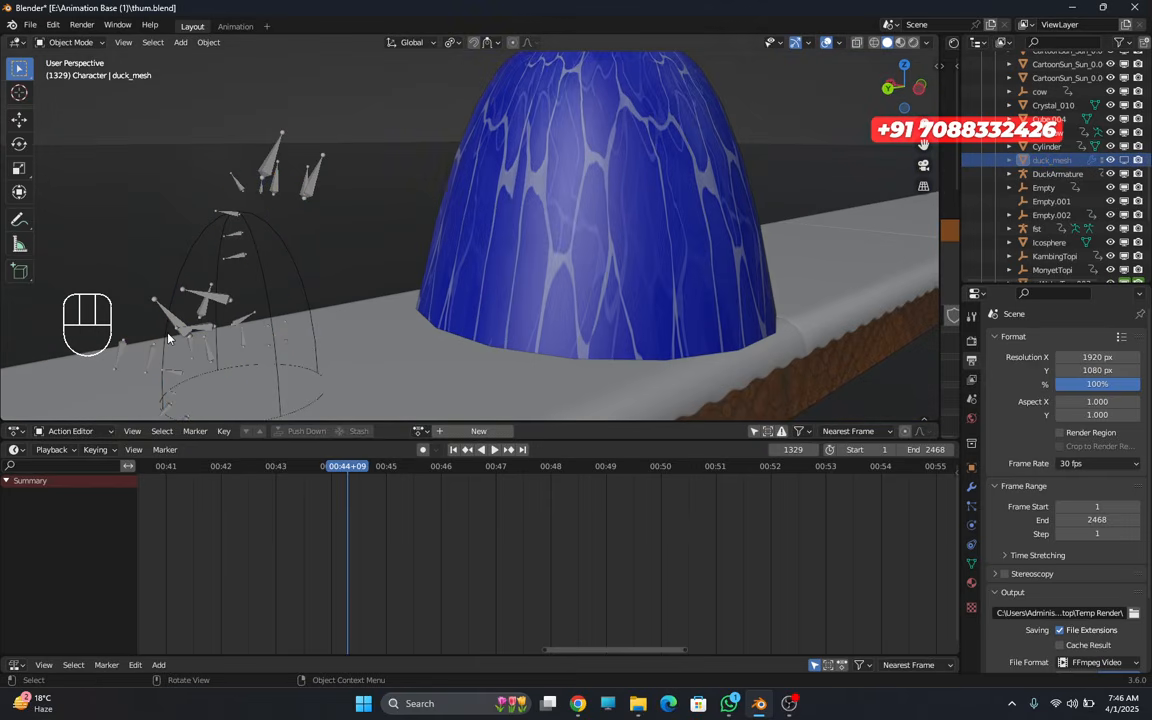
scroll(254, 240, down, 2)
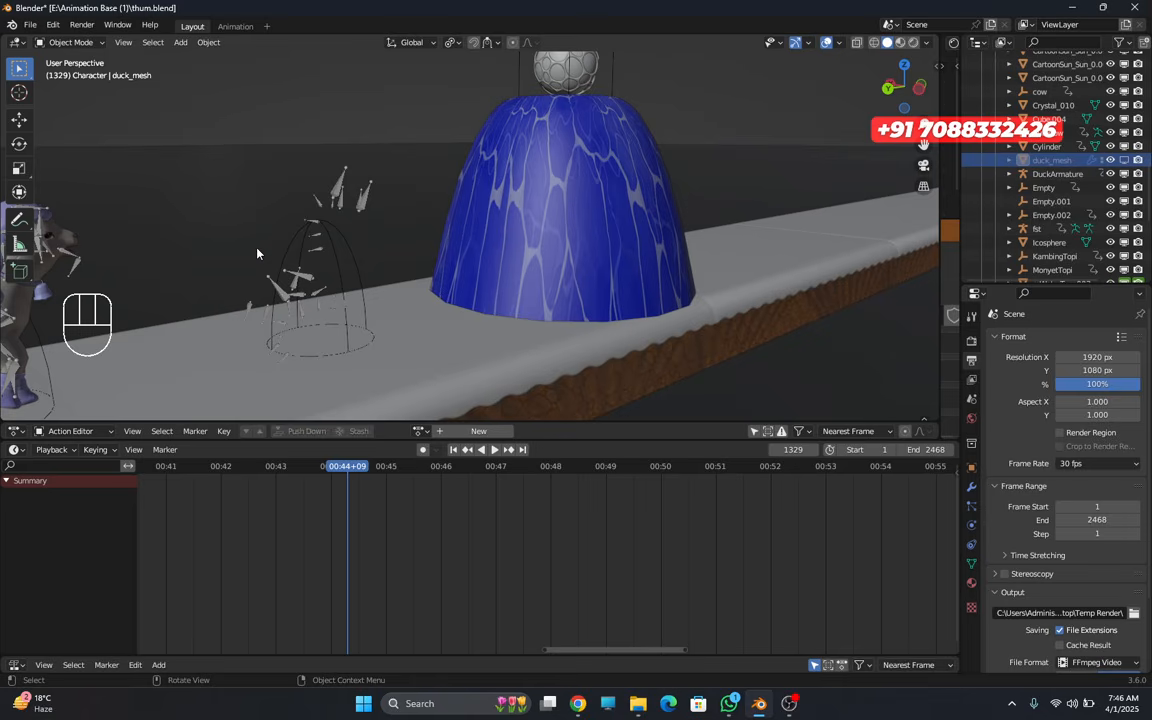
click(1139, 161)
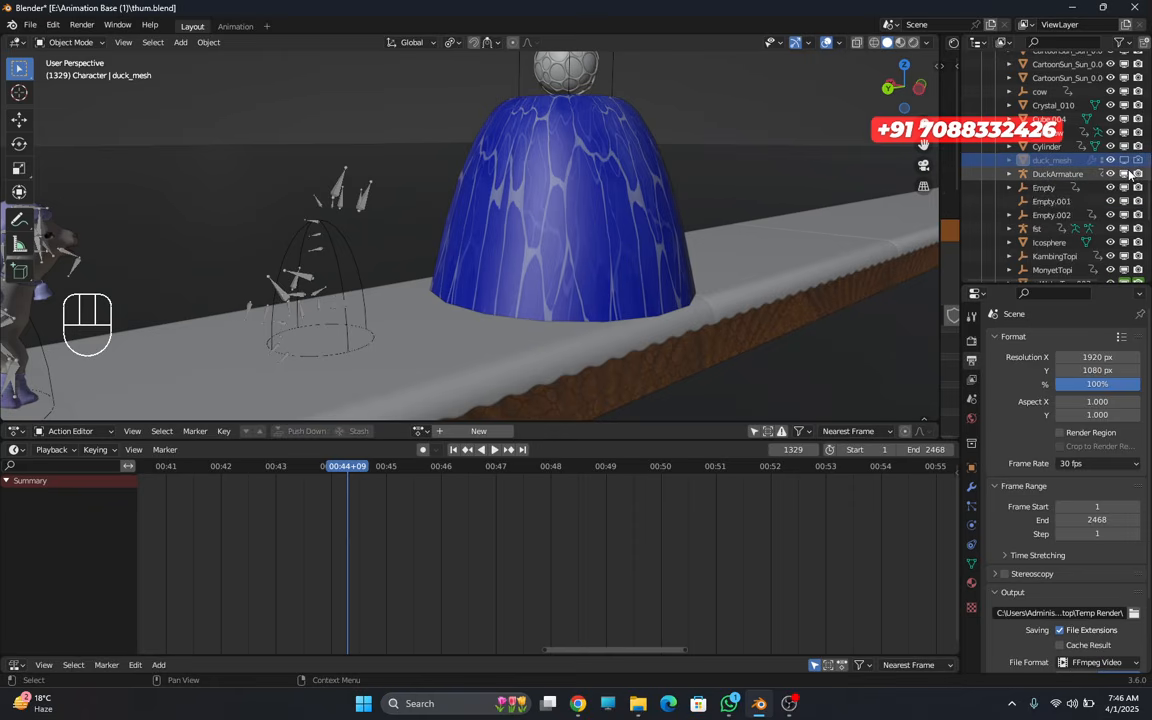
click(1124, 160)
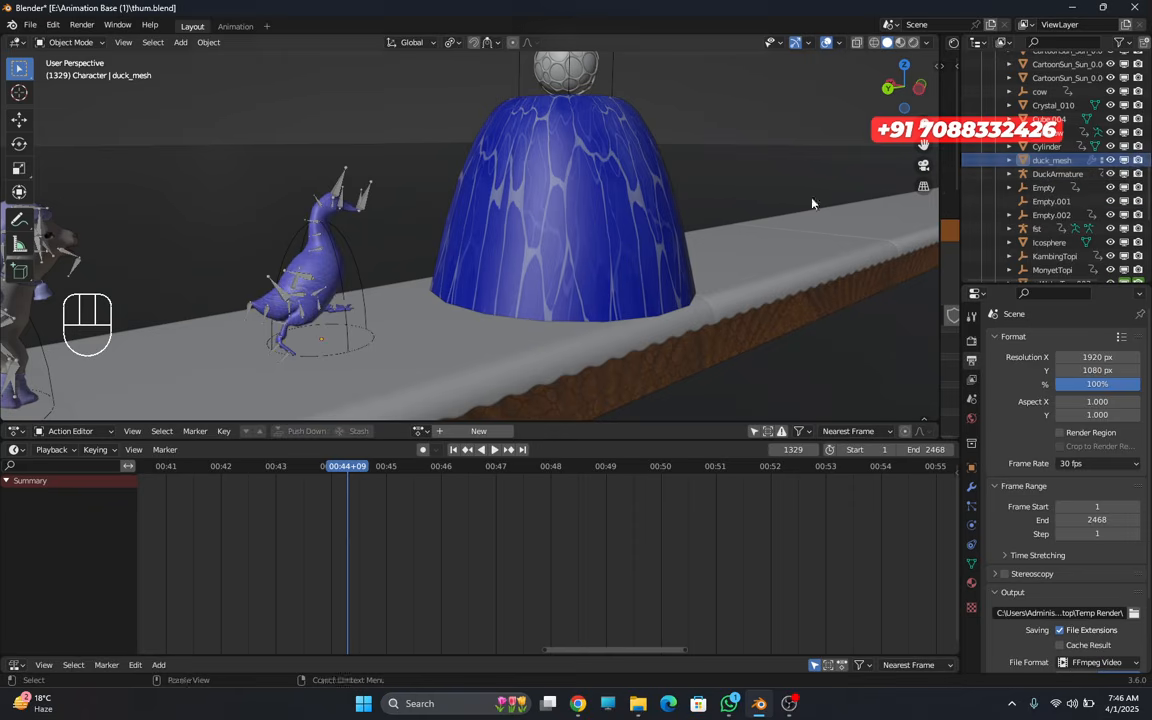
- Reselect the duck mesh and scrub to frame 1353, with the duck fully inside the dome
click(320, 272)
click(351, 470)
drag(351, 470, 389, 486)
middle_drag(673, 341, 603, 343)
scroll(603, 343, up, 2)
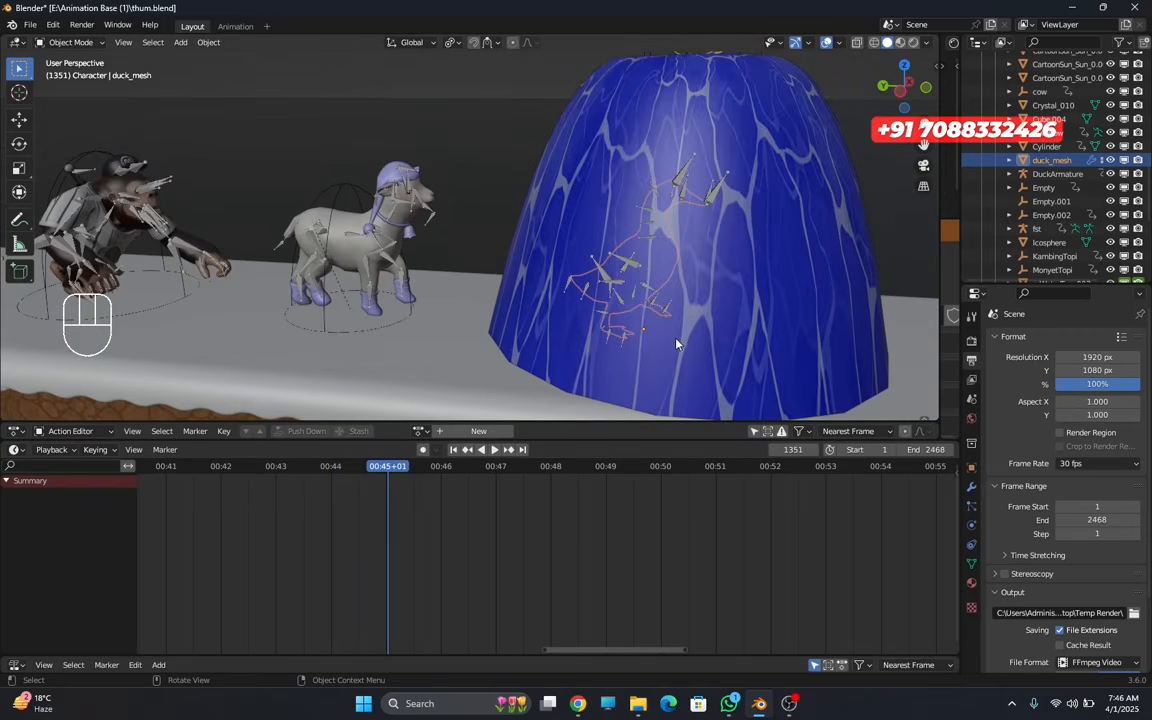
shift+middle_drag(679, 342, 533, 305)
key(space)
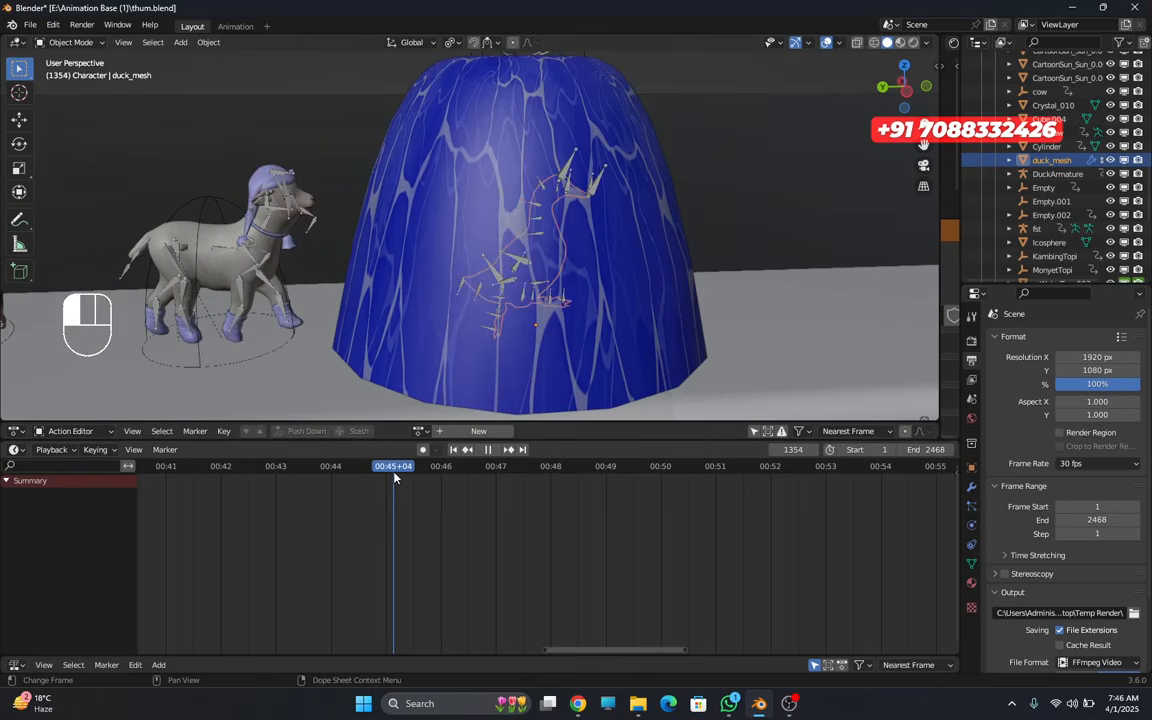
click(393, 472)
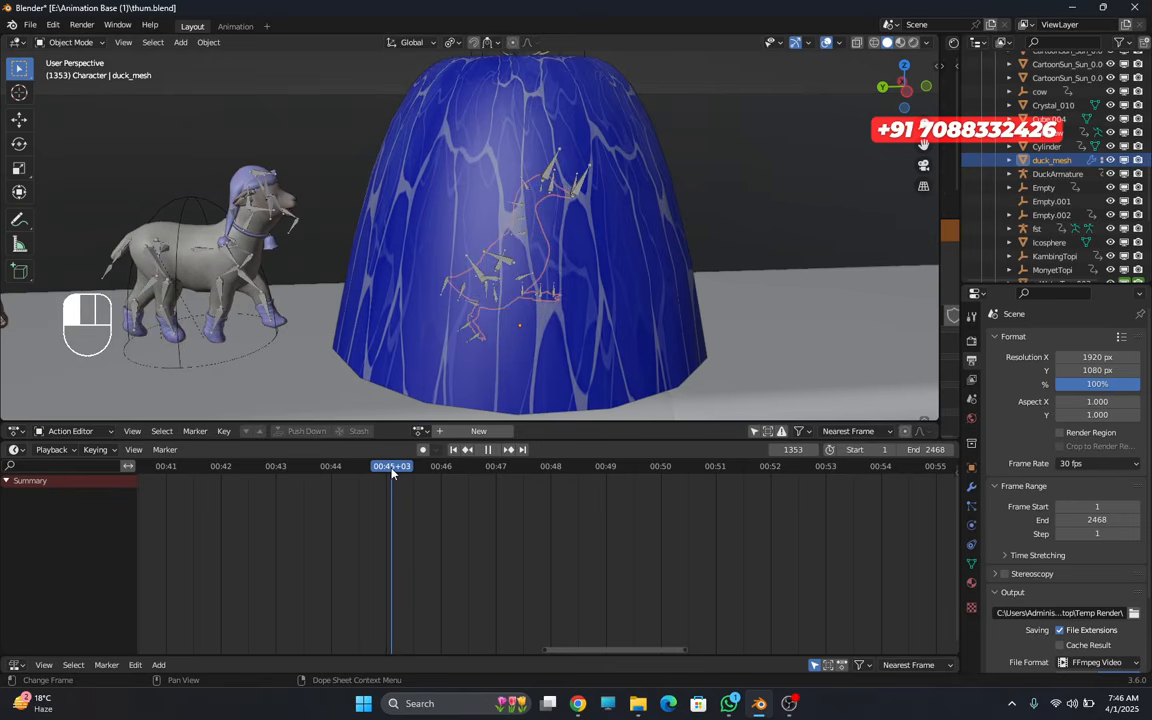
drag(393, 474, 393, 476)
- Keyframe duck_mesh's viewport and render visibility as enabled at frame 1353
scroll(517, 219, down, 4)
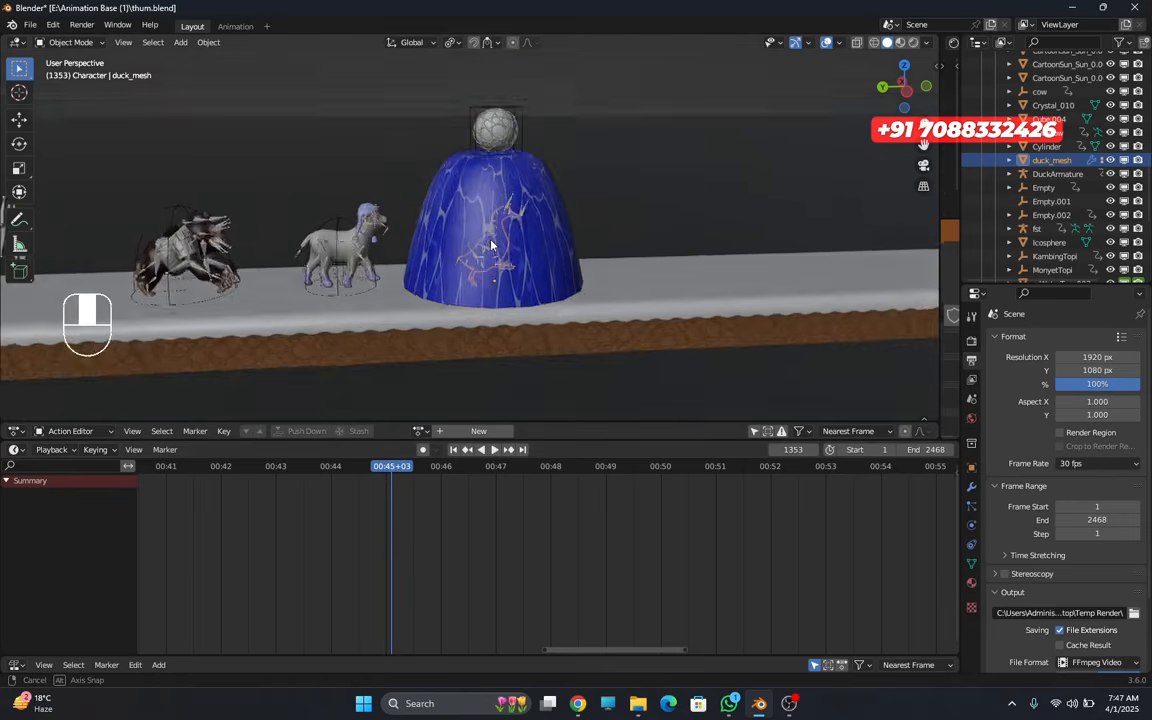
scroll(500, 244, up, 3)
middle_drag(507, 243, 481, 265)
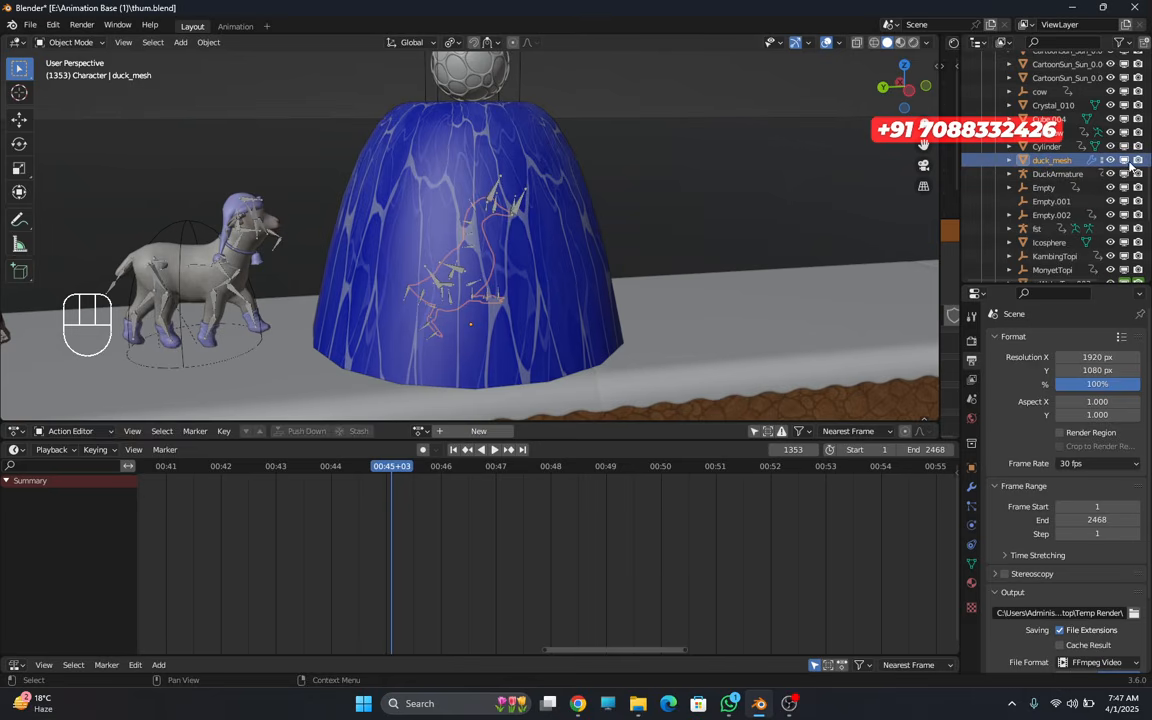
key(i)
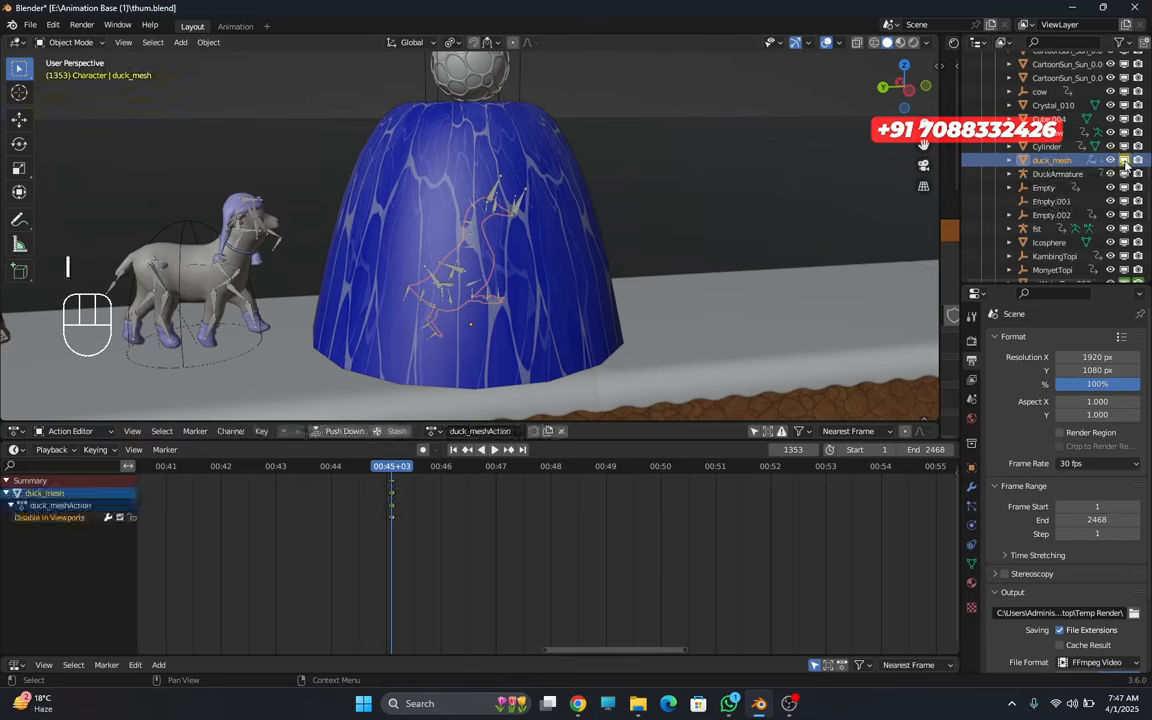
key(i)
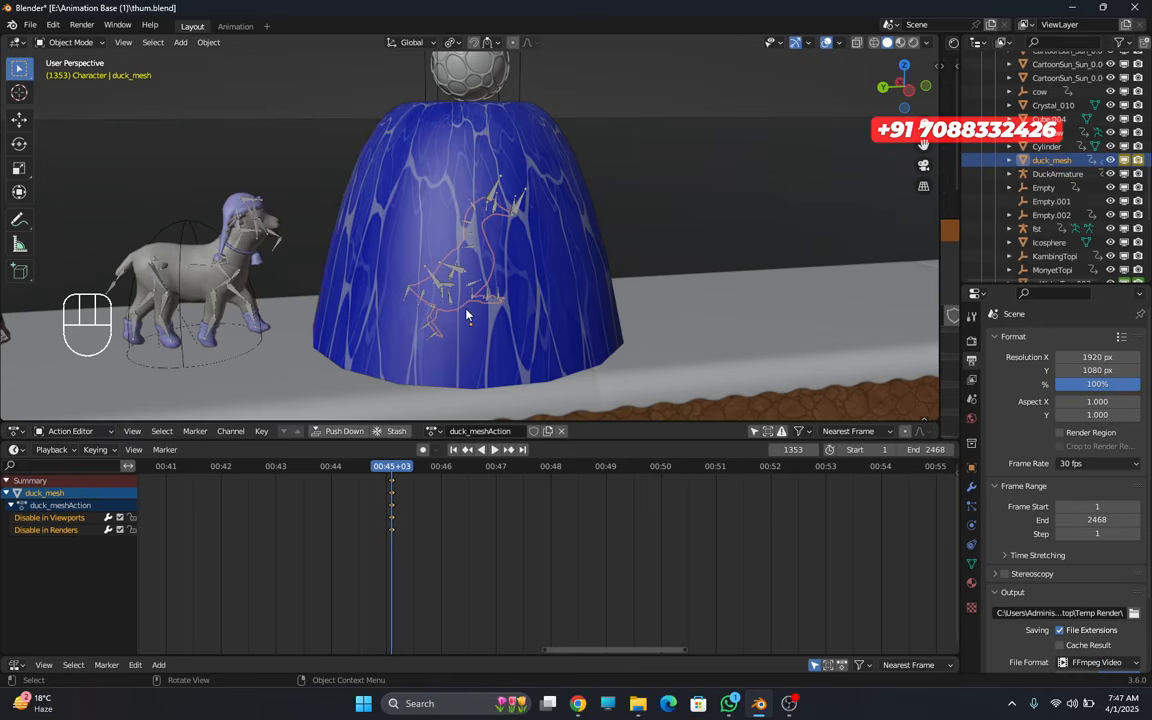
- At frame 1354, disable duck_mesh in viewports and renders, keyframe both settings, and play the result to frame 1372
key(Right)
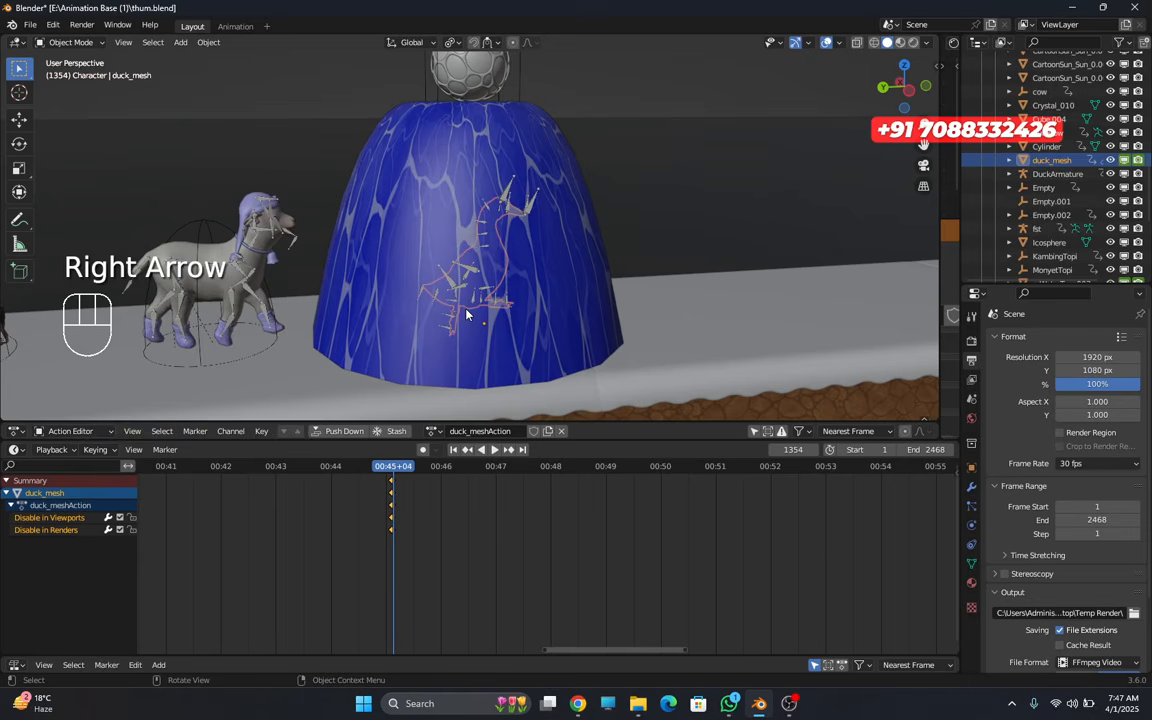
click(1139, 160)
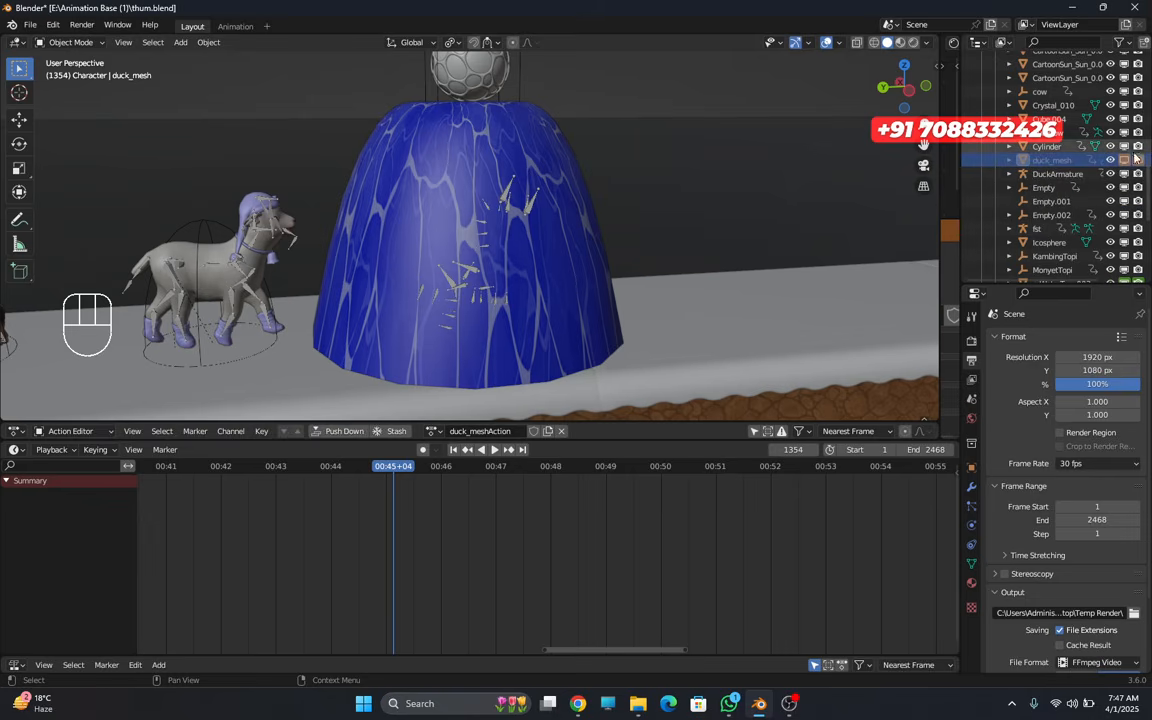
key(i)
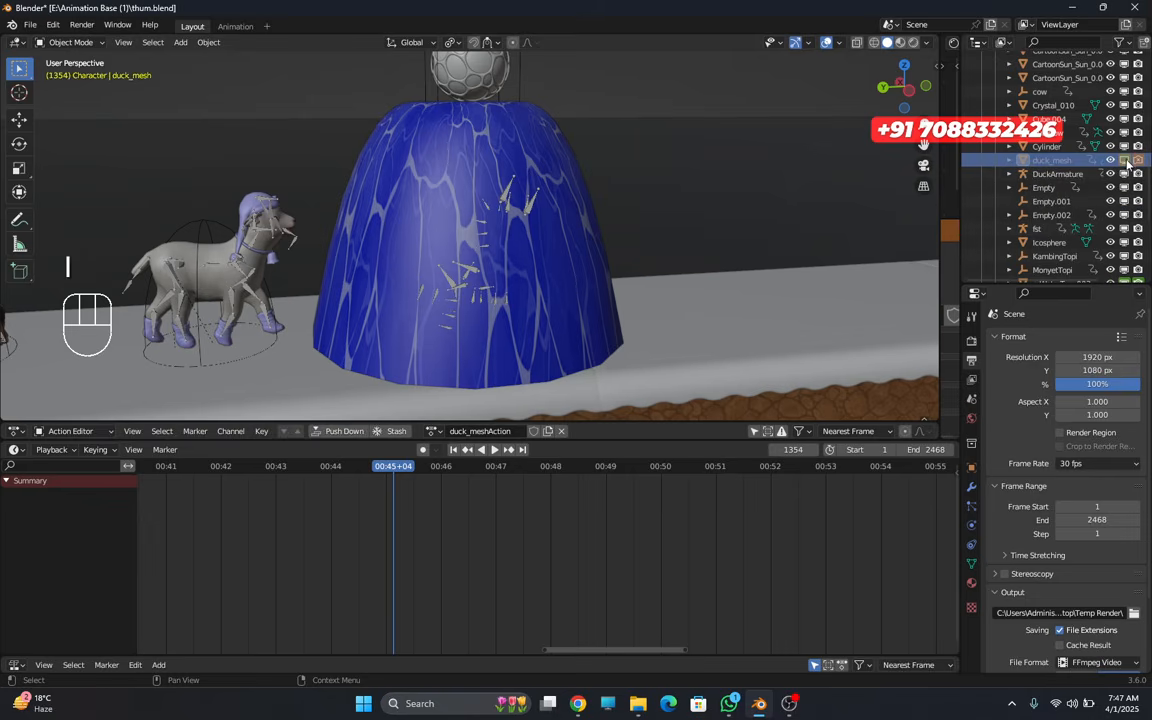
key(i)
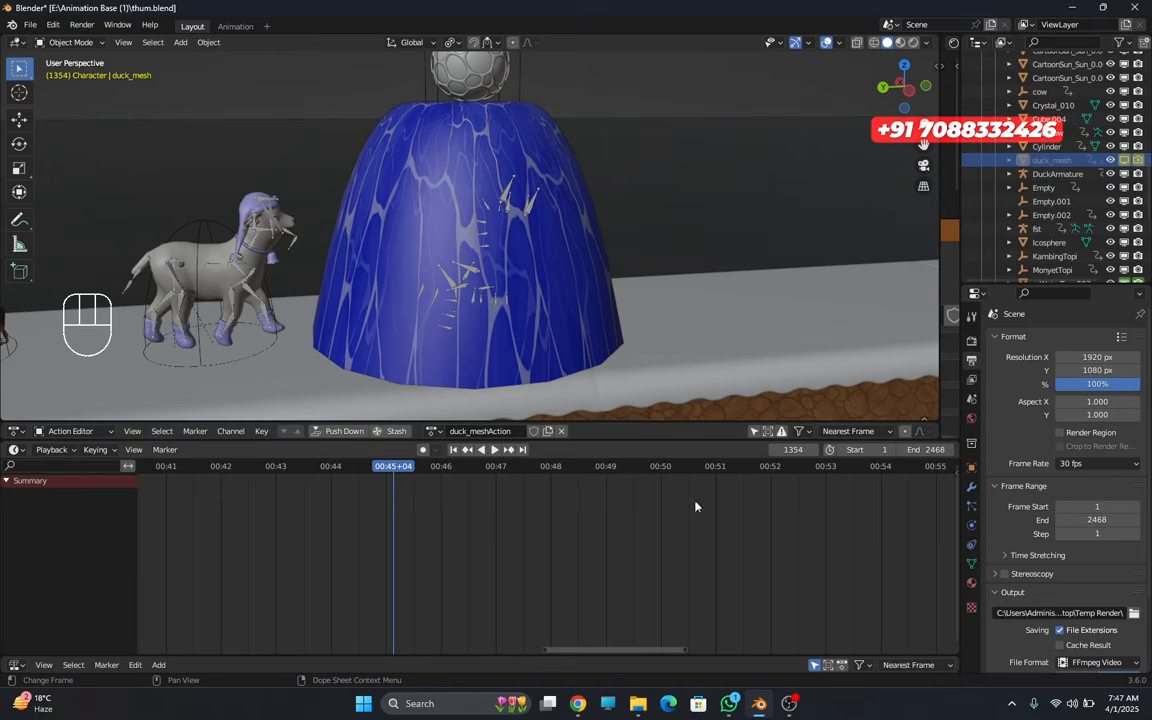
mouse_move(386, 480)
mouse_down()
mouse_move(398, 478)
mouse_move(357, 478)
mouse_move(370, 476)
mouse_up()
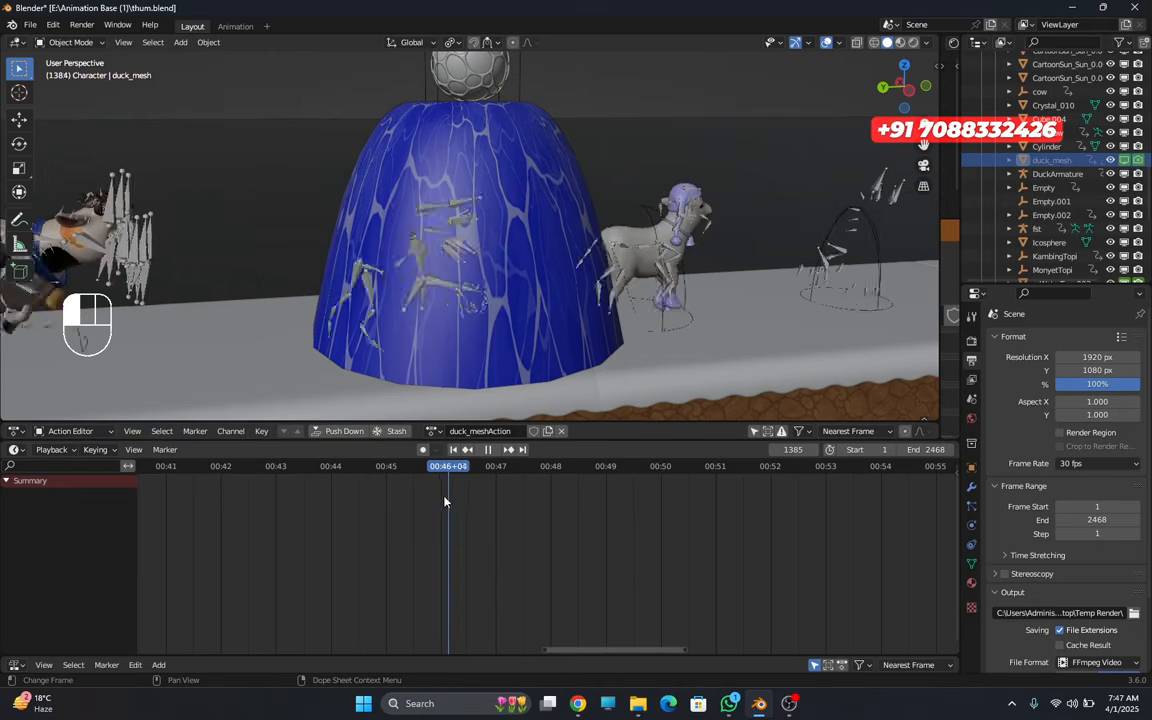
key(space)
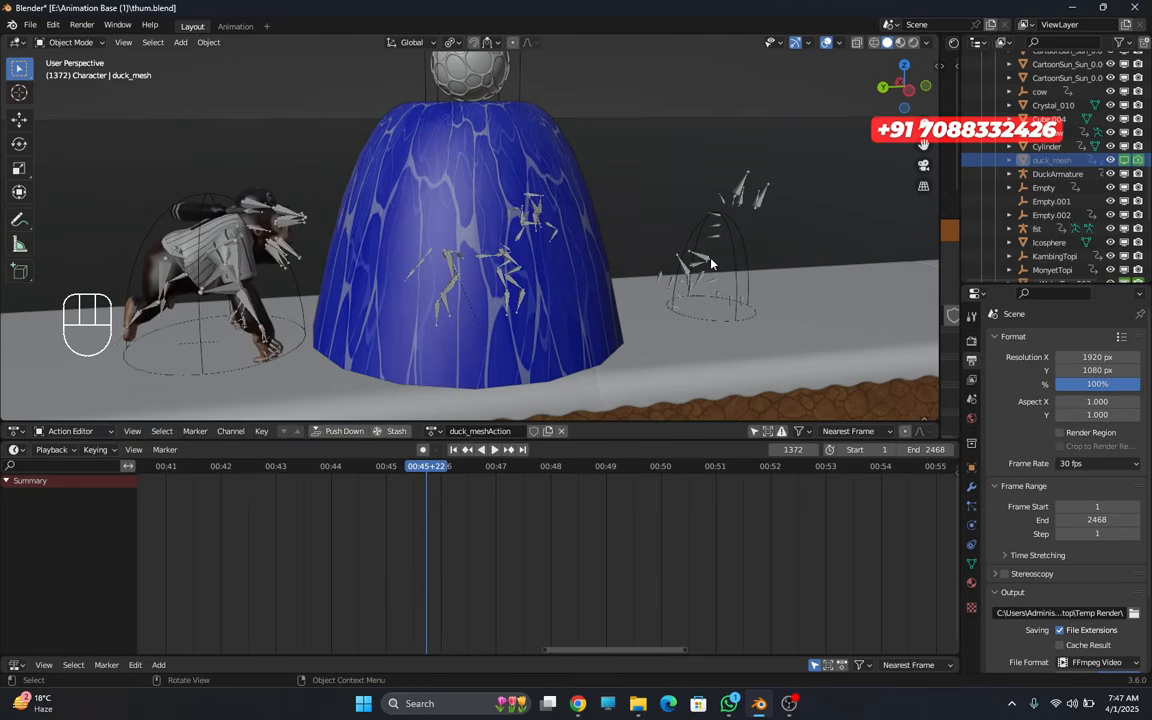
- Replay the animation from frame 1332 to 1380 to check the duck's passage through the blue dome
drag(414, 472, 354, 480)
scroll(323, 342, down, 2)
scroll(323, 347, down, 1)
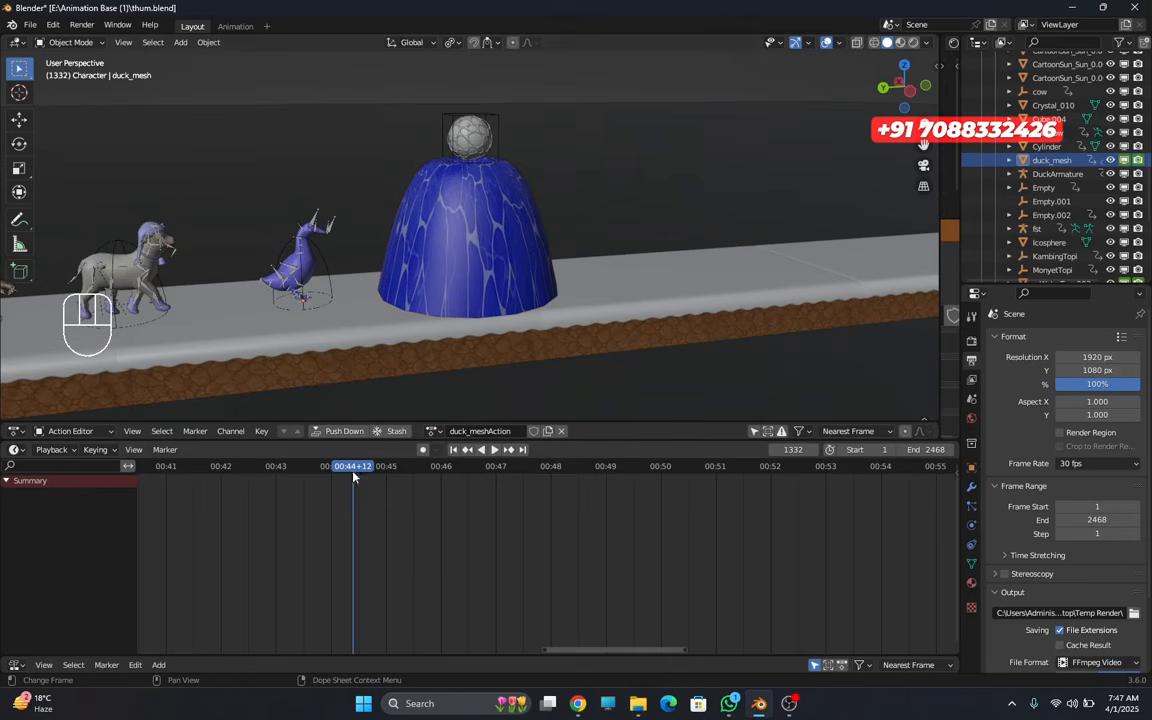
key(space)
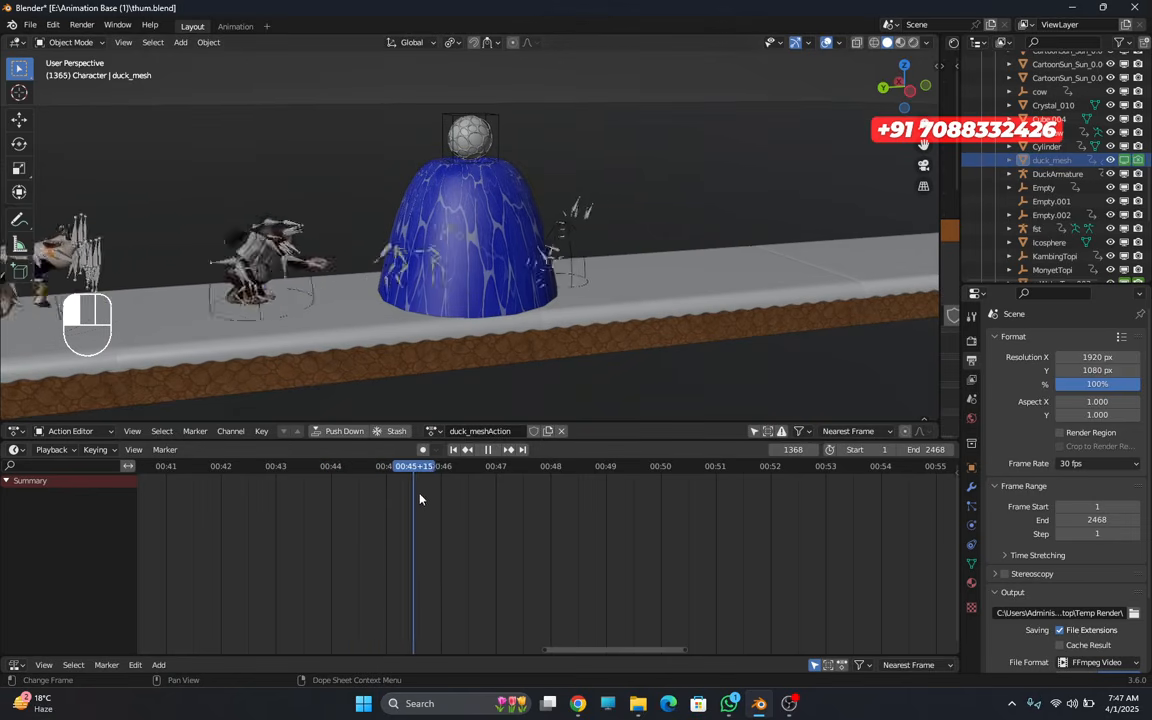
key(space)
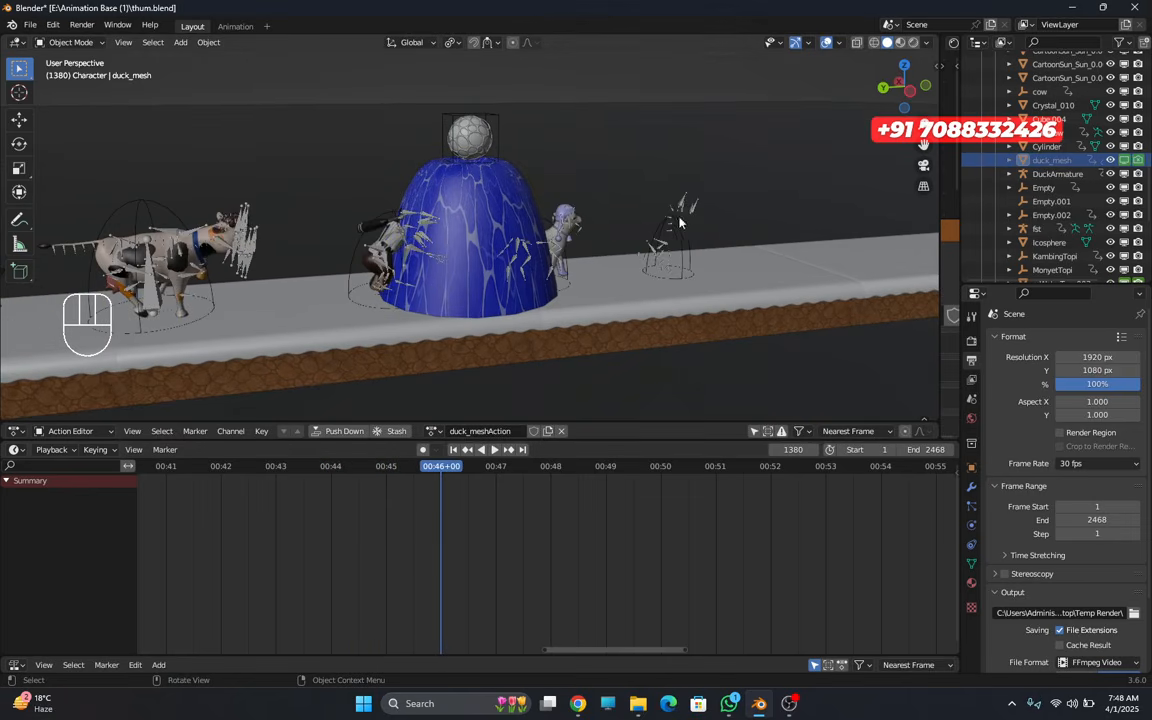
- At frame 1353, join the sheep's hat and bell meshes into its body mesh
drag(438, 468, 391, 467)
shift+middle_drag(352, 380, 500, 381)
scroll(404, 360, up, 1)
scroll(404, 360, up, 1)
scroll(494, 373, up, 3)
middle_drag(500, 381, 400, 300)
click(360, 255)
scroll(370, 259, down, 2)
middle_drag(370, 259, 440, 275)
shift+middle_drag(440, 275, 475, 268)
scroll(456, 250, up, 3)
scroll(676, 375, up, 2)
scroll(524, 279, down, 2)
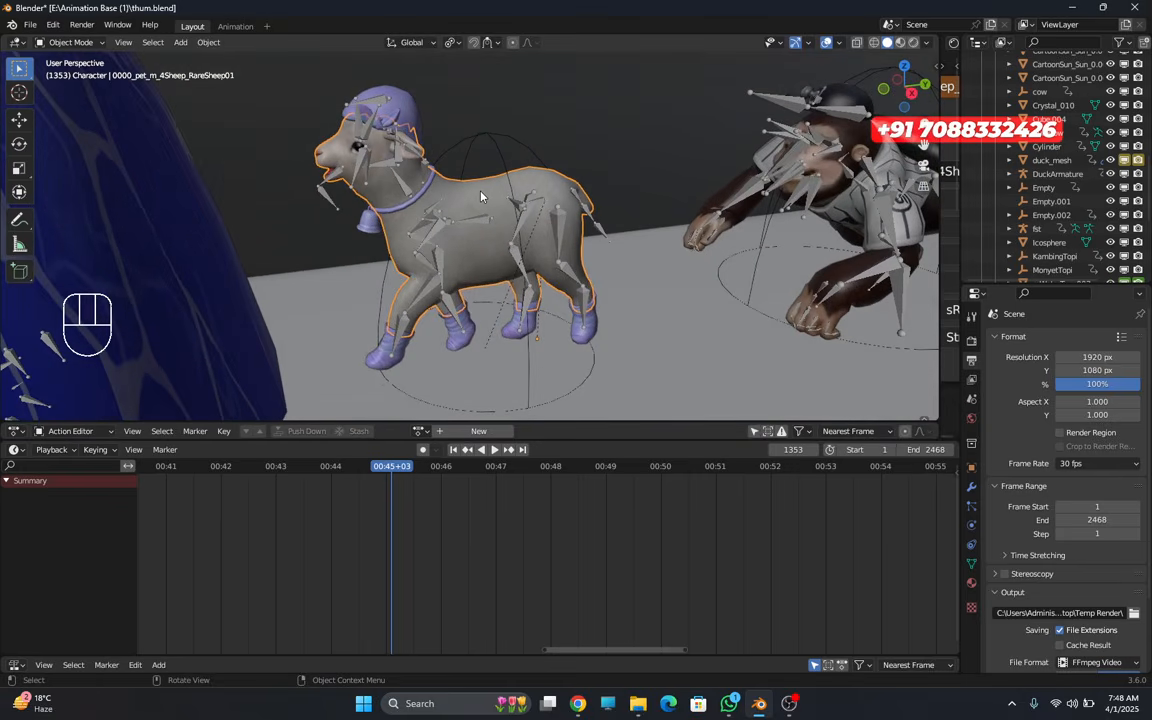
shift+click(398, 117)
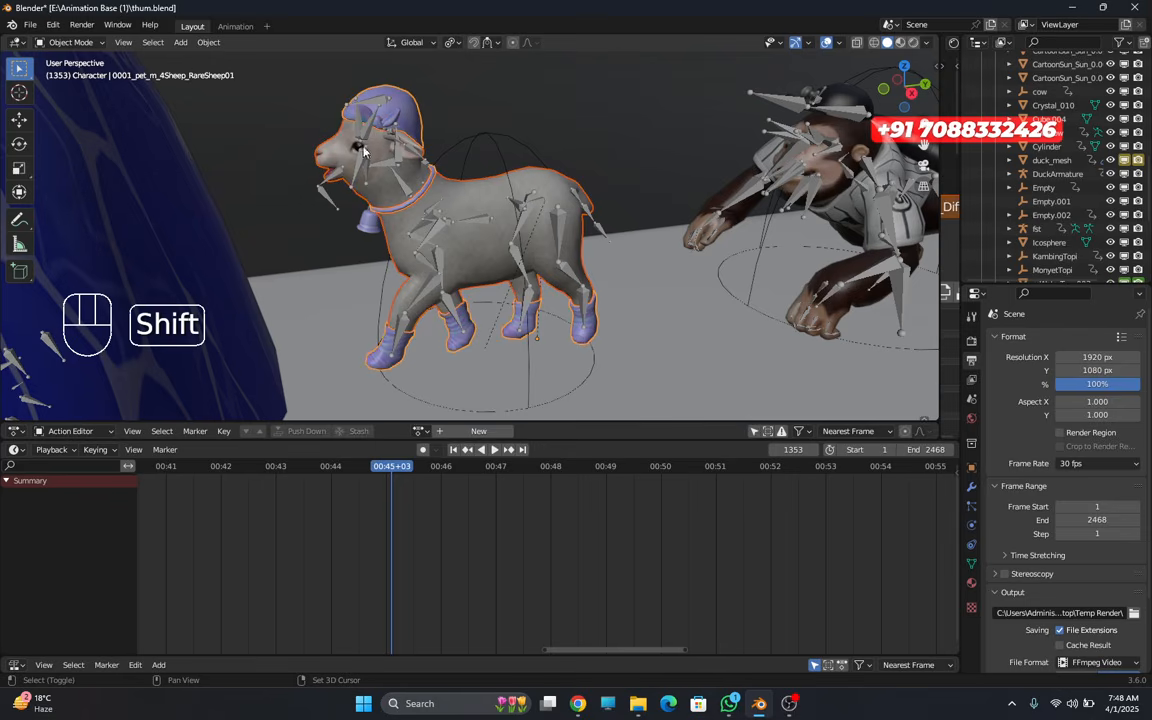
scroll(388, 186, up, 1)
middle_drag(391, 185, 422, 183)
shift+click(344, 224)
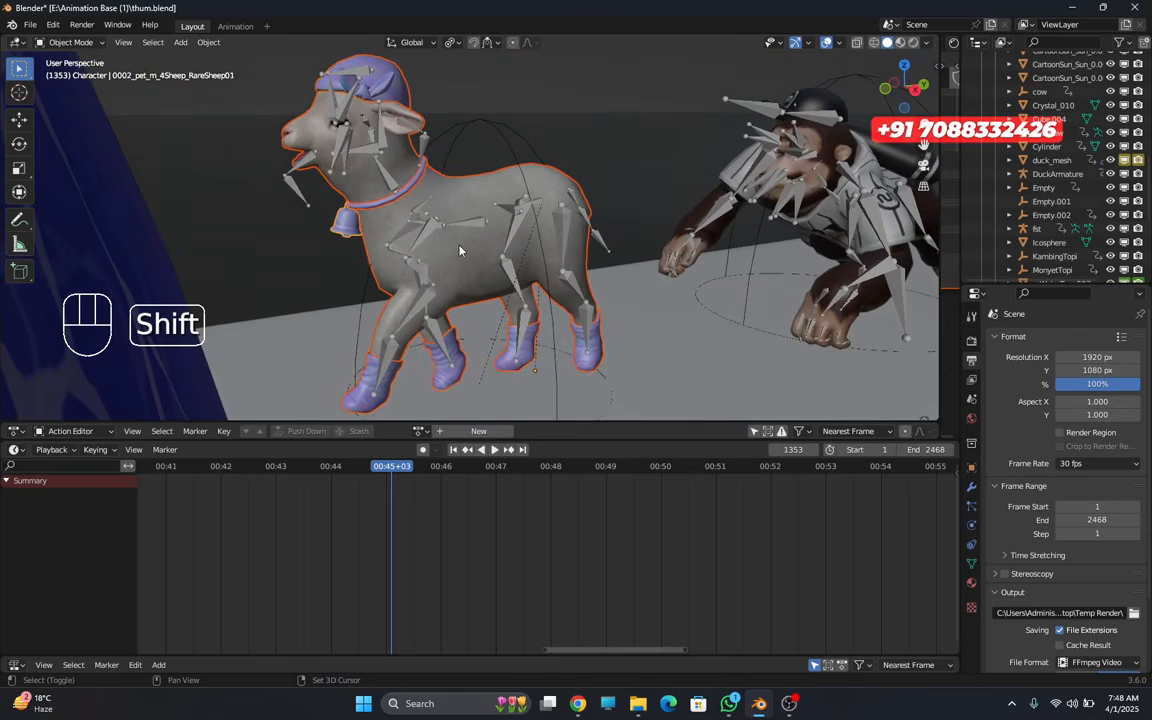
shift+middle_drag(398, 250, 420, 216)
middle_drag(361, 352, 324, 266)
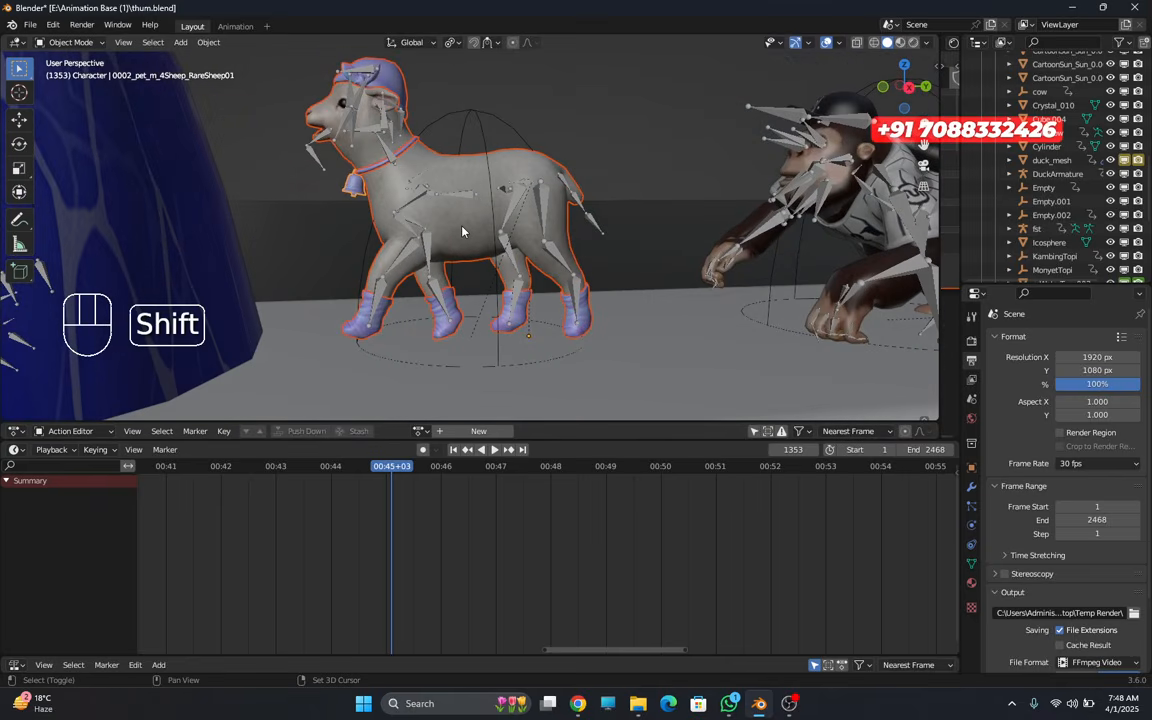
middle_drag(445, 234, 305, 130)
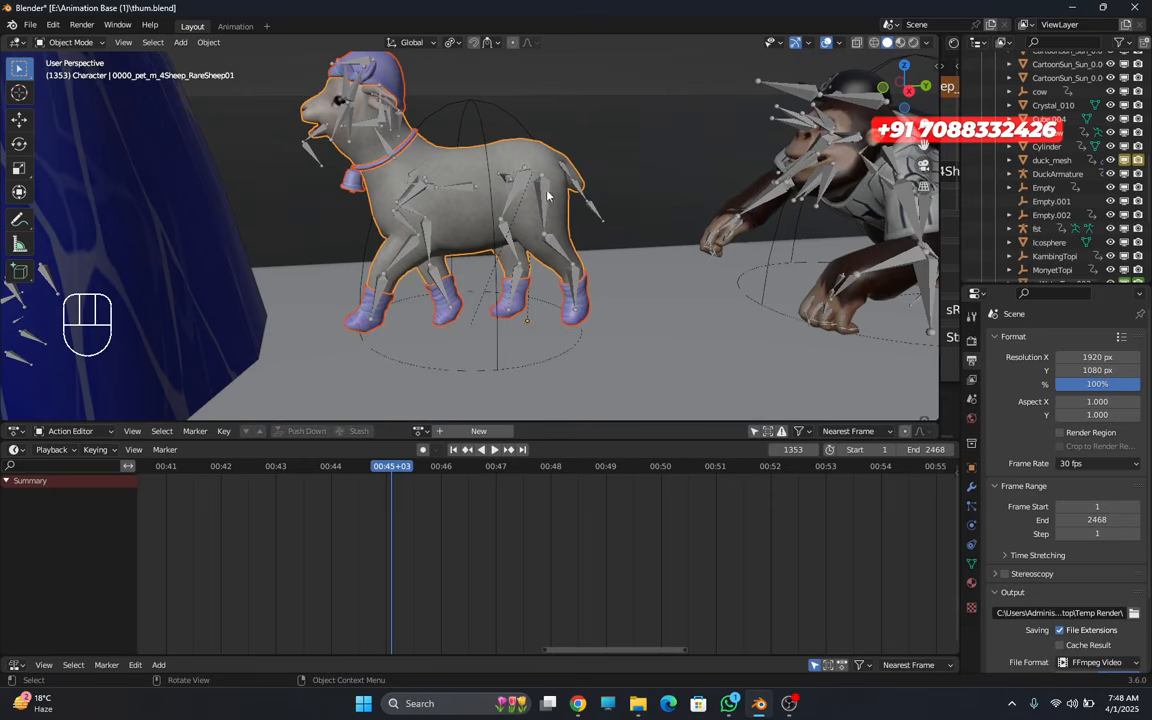
key(ctrl+j)
- Select the joined sheep mesh and advance the animation to frame 1370, with the sheep inside the blue dome
scroll(547, 195, down, 2)
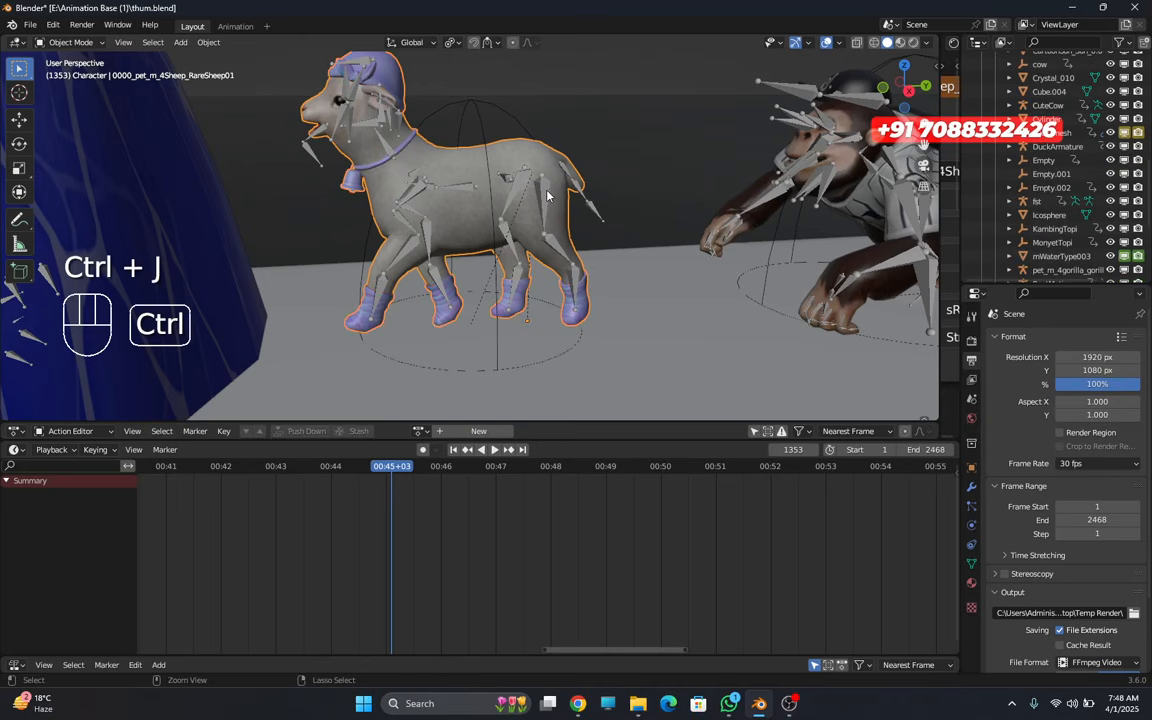
scroll(505, 230, down, 2)
scroll(505, 230, down, 4)
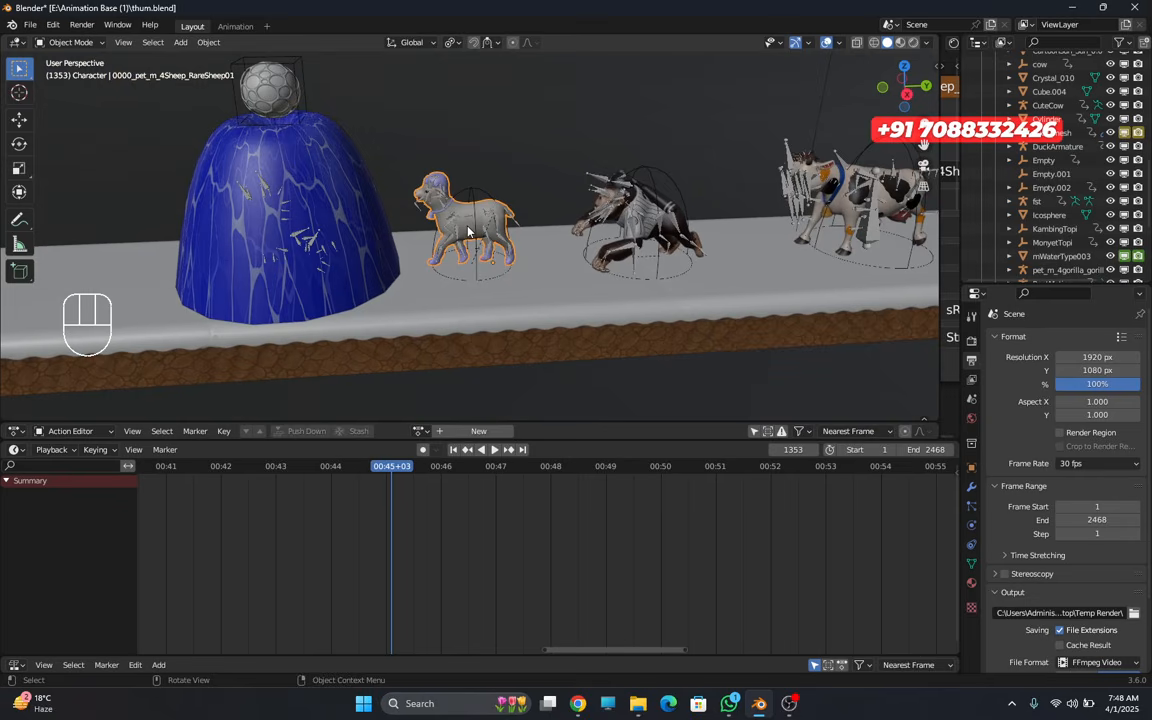
scroll(462, 226, up, 5)
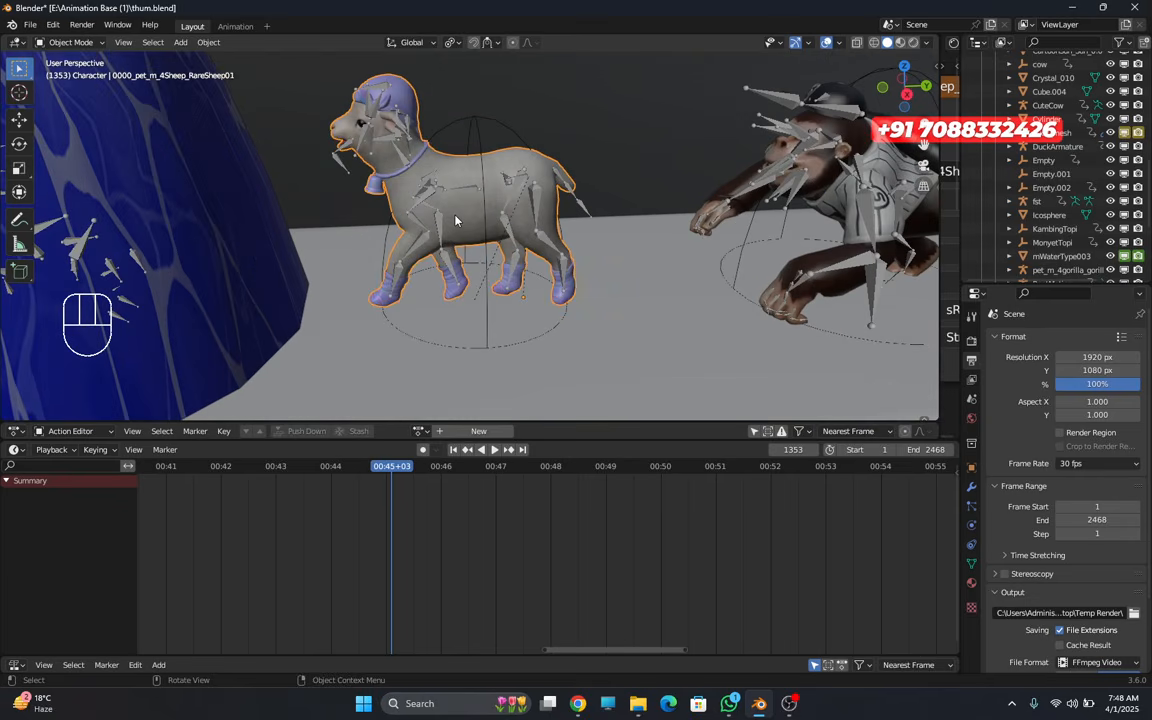
click(455, 220)
scroll(455, 220, down, 3)
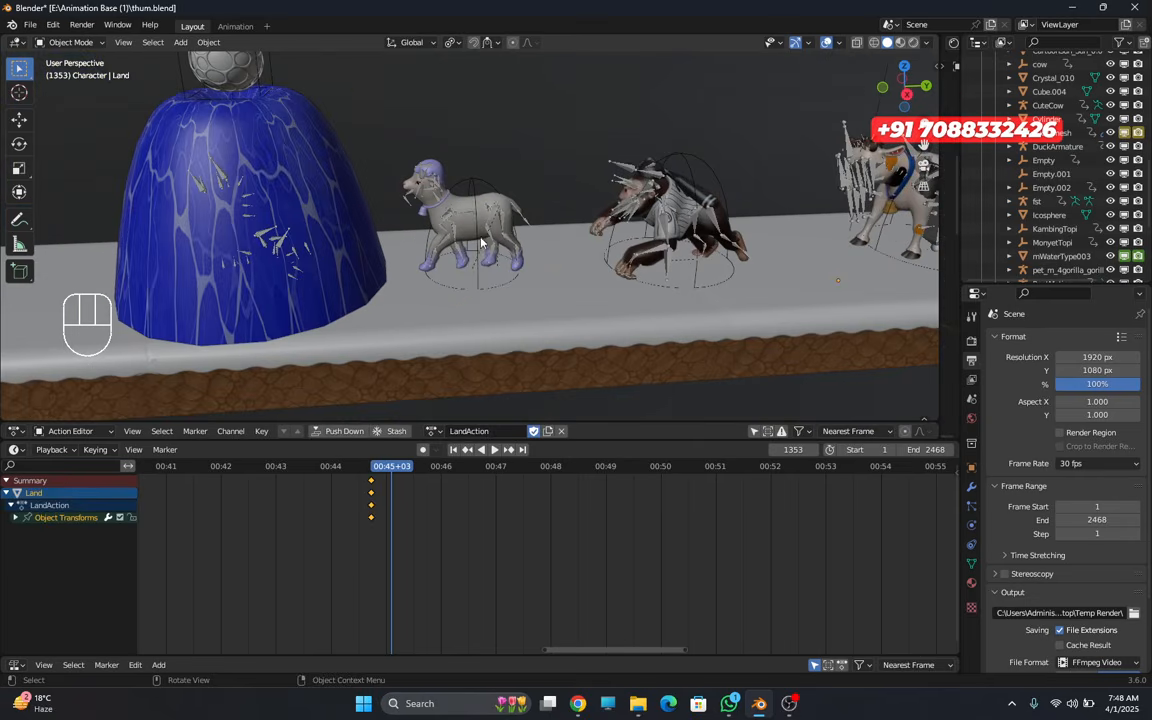
click(470, 238)
key(space)
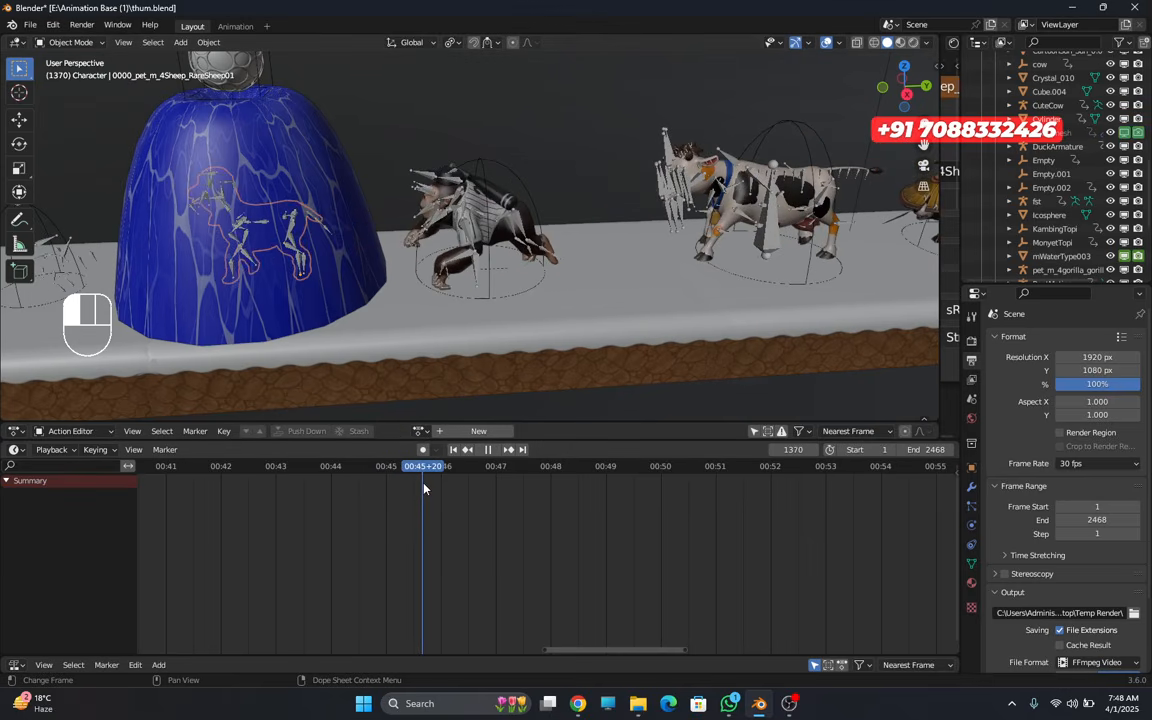
key(space)
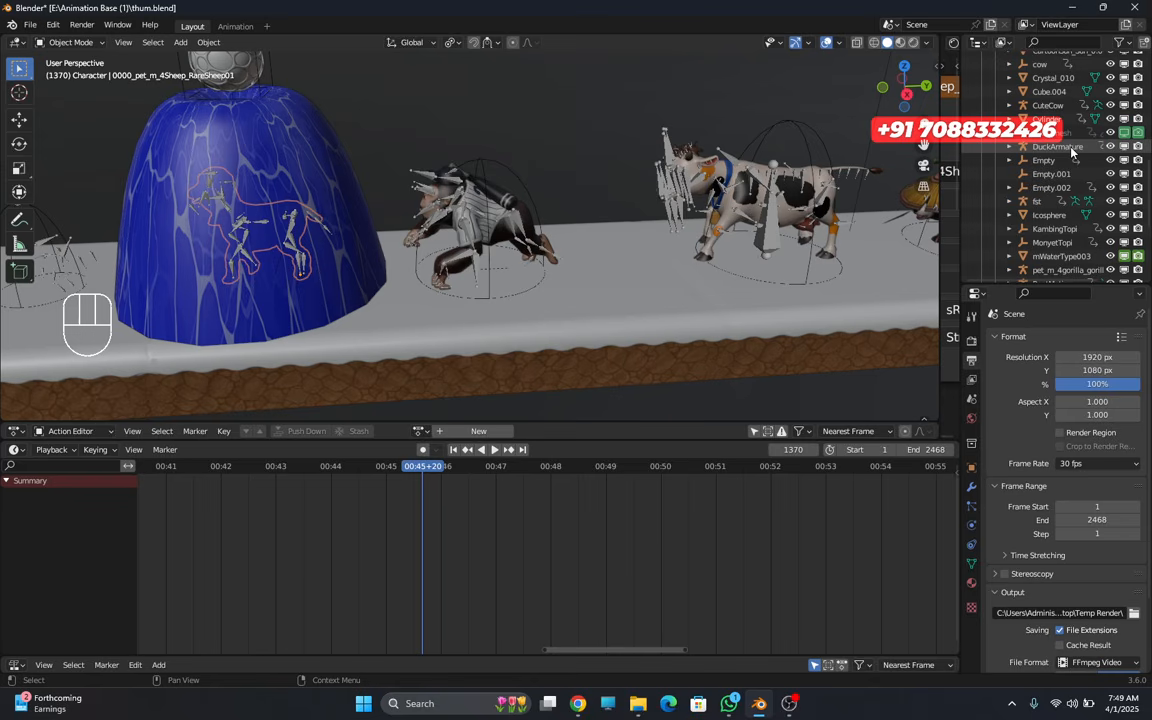
- Locate the sheep mesh in the outliner and keyframe its viewport and render visibility as enabled at frame 1370
scroll(1071, 150, up, 3)
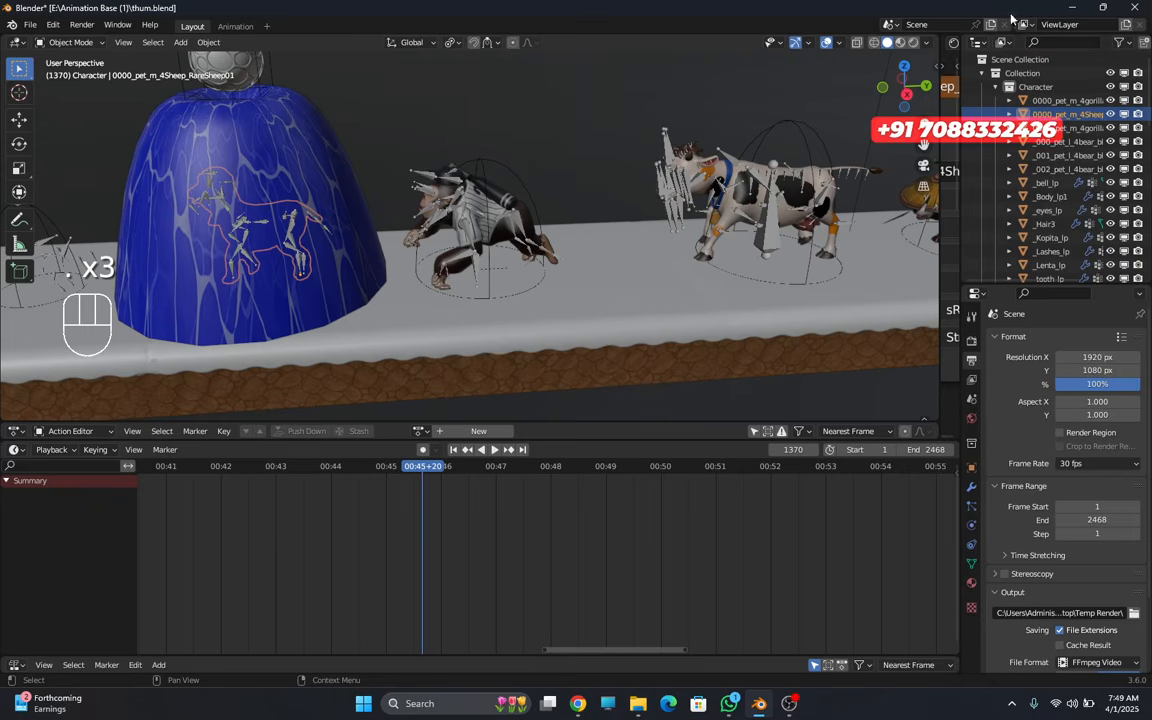
scroll(1075, 170, down, 5)
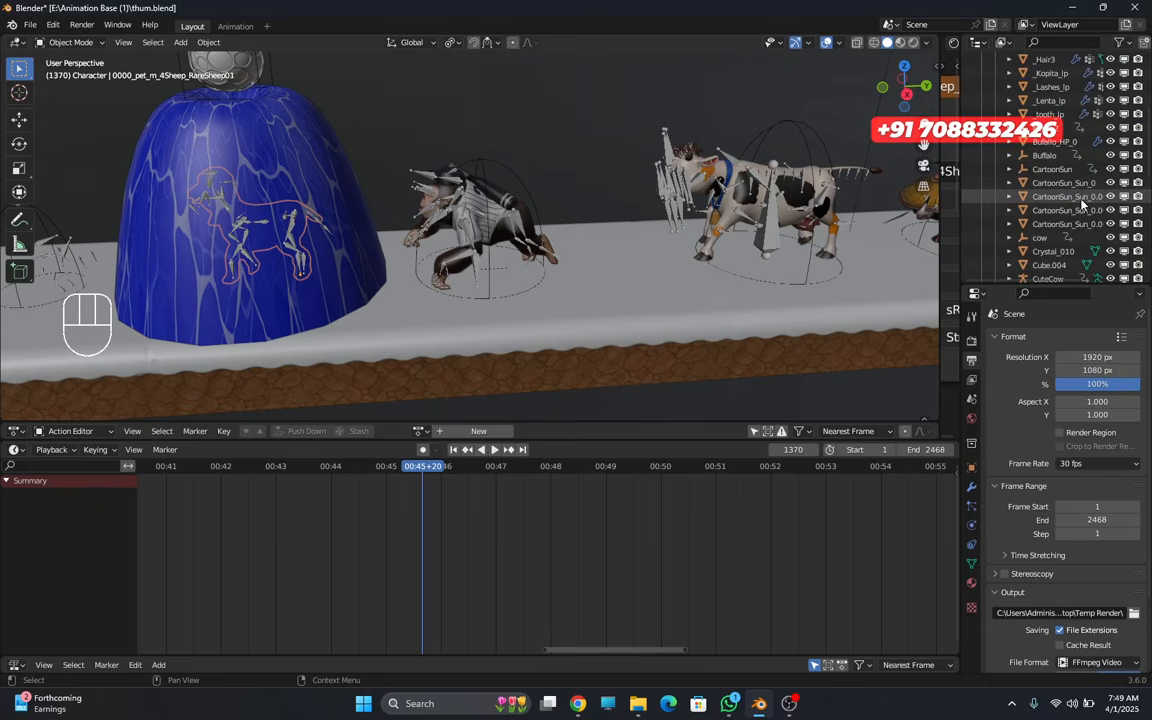
key(KP_Decimal)
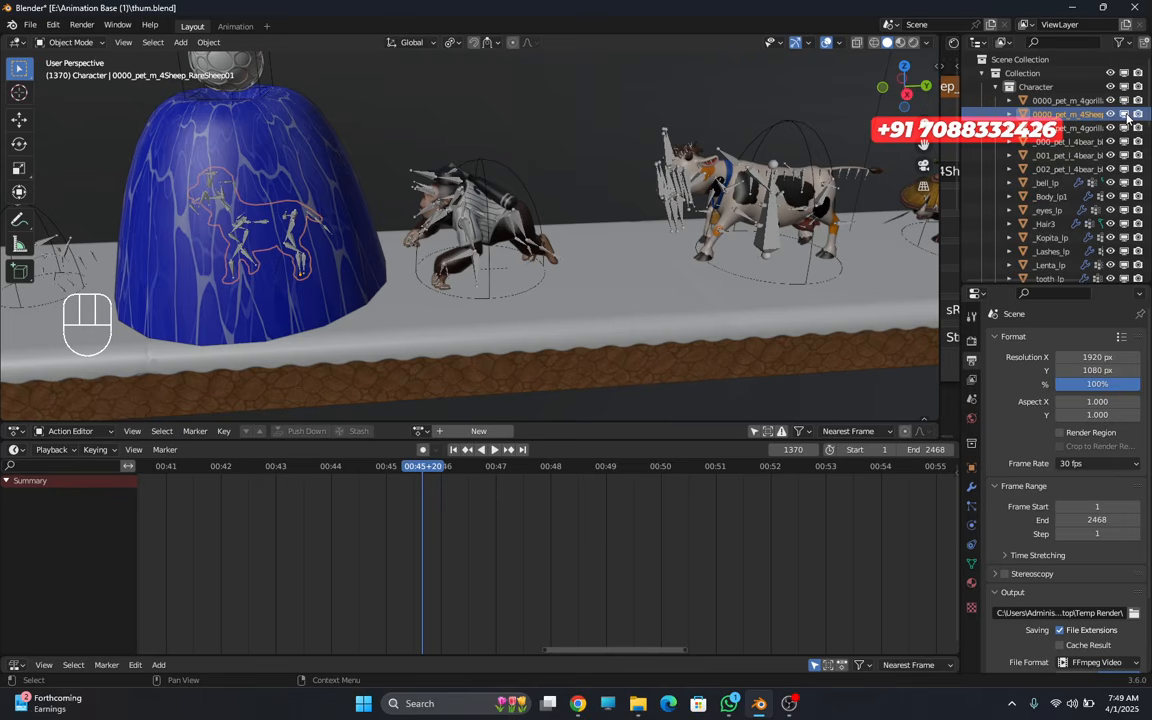
key(i)
key(i)
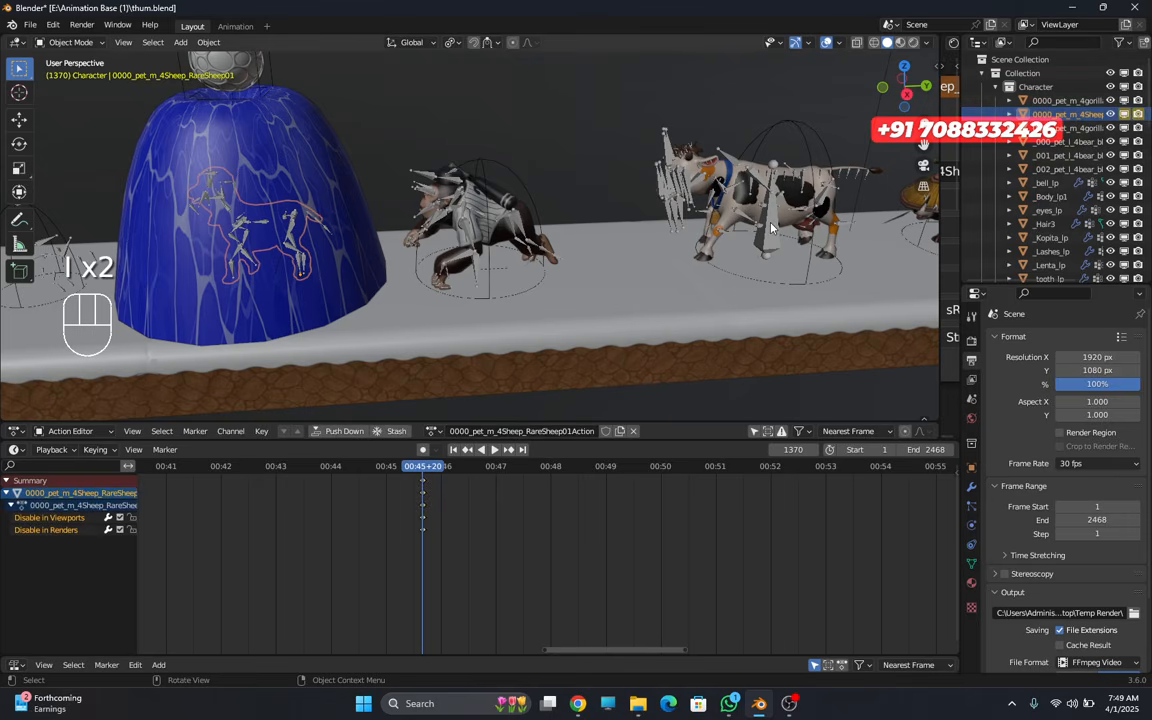
- At frame 1371, disable the sheep mesh in viewports and renders and keyframe both settings
key(Right)
click(1124, 115)
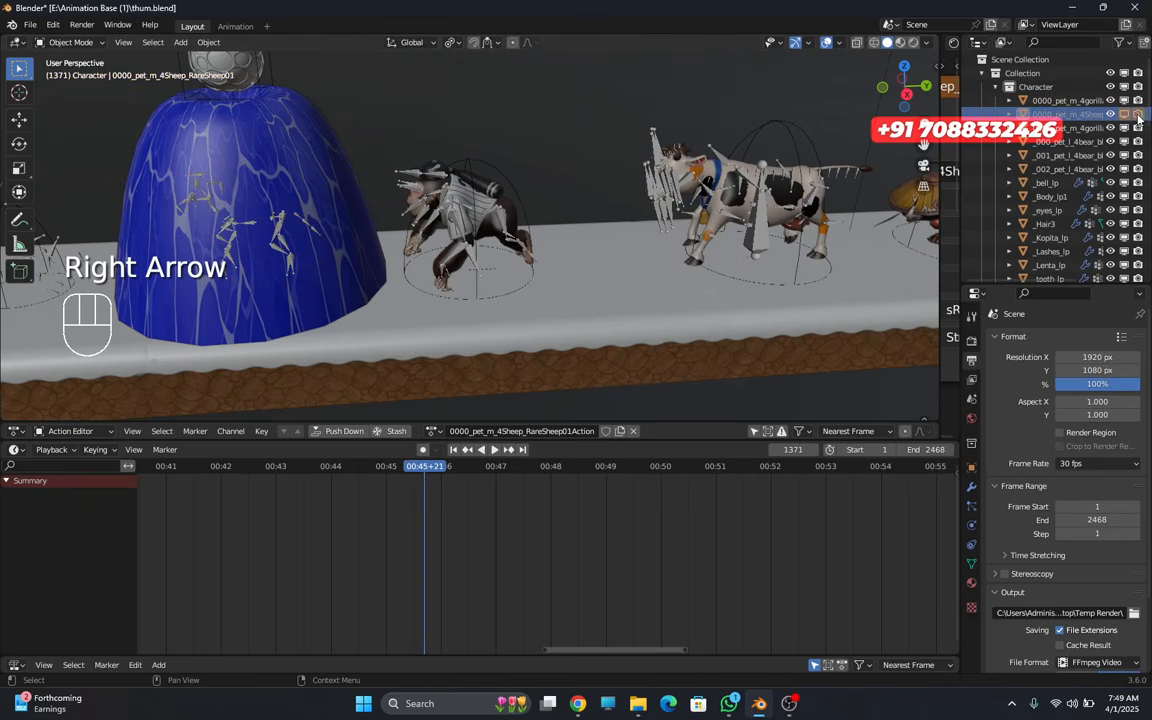
key(i)
key(i)
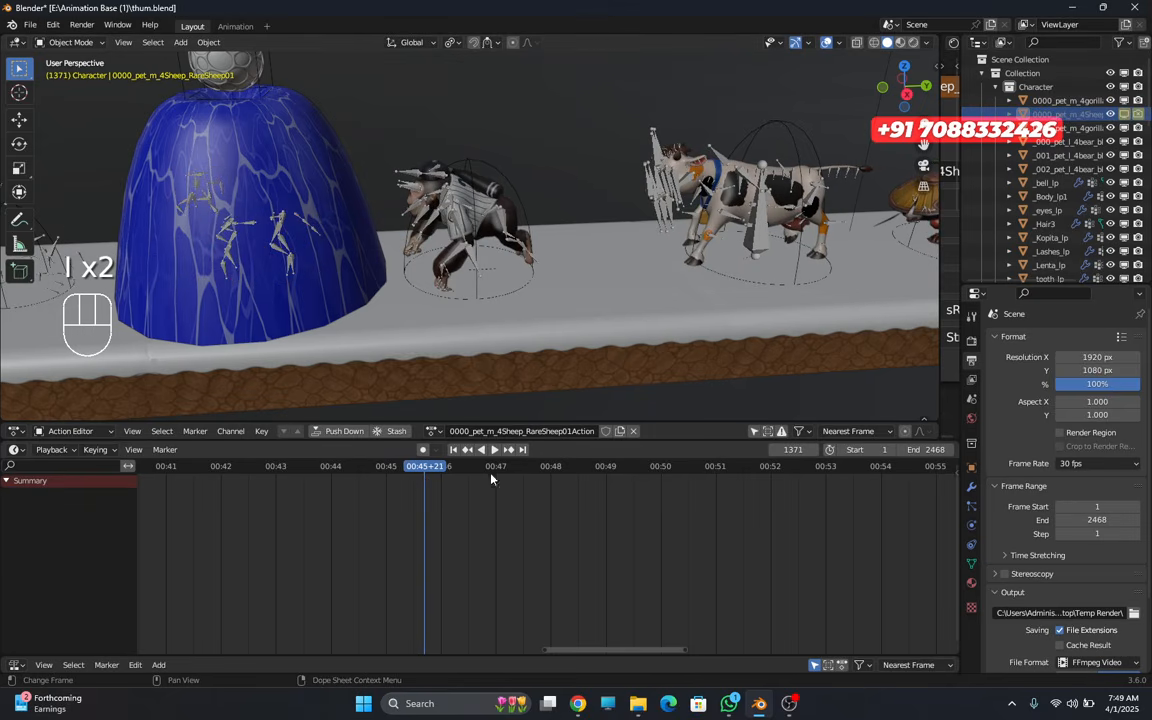
- Scrub through the frames after 1371 to check the sheep's visibility as it leaves the dome
drag(410, 476, 455, 522)
shift+middle_drag(130, 399, 465, 350)
scroll(604, 330, down, 3)
scroll(590, 332, down, 3)
- At frame 1376, join the gorilla's clothing mesh into its body mesh
drag(461, 480, 436, 473)
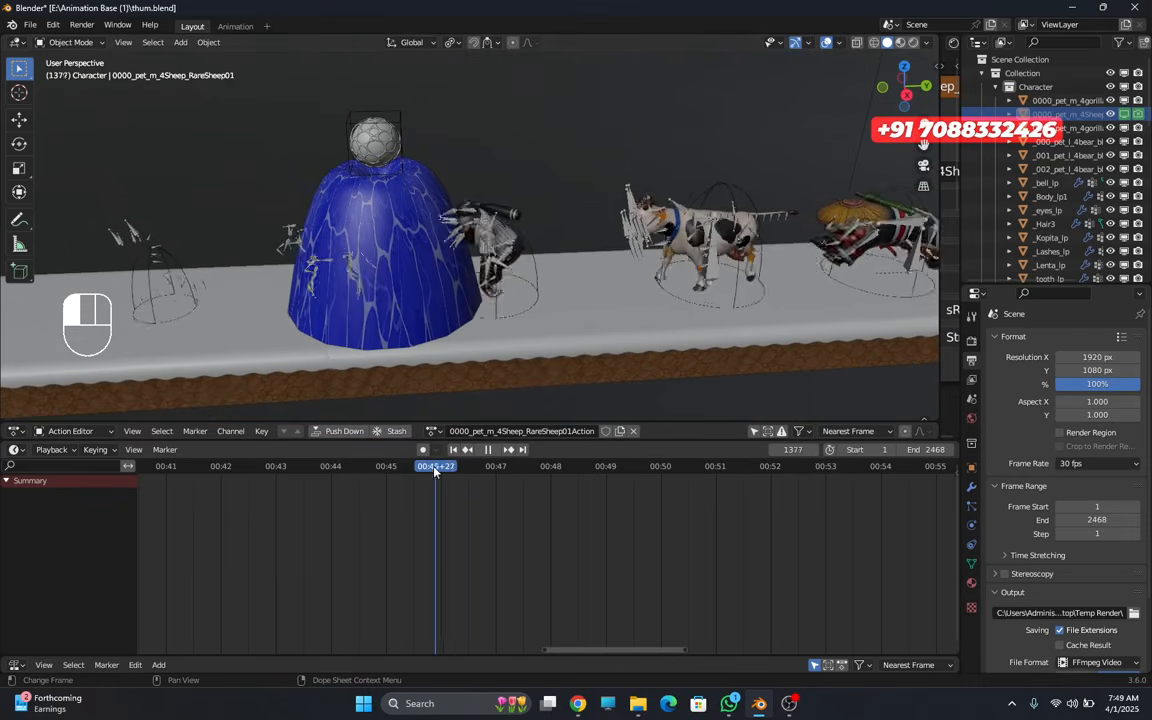
scroll(514, 346, up, 5)
shift+middle_drag(535, 360, 516, 335)
scroll(516, 335, up, 3)
shift+middle_drag(552, 376, 508, 339)
click(501, 256)
middle_drag(501, 256, 452, 257)
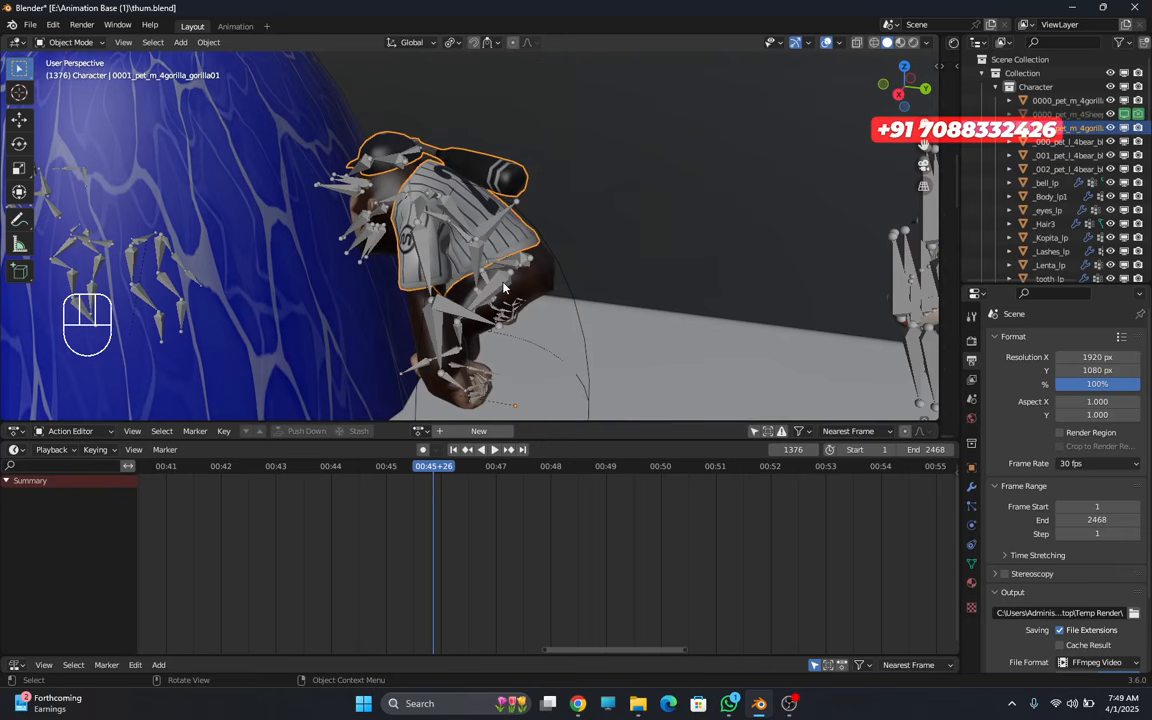
mouse_move(503, 287)
middle_down()
mouse_move(489, 293)
mouse_move(439, 258)
mouse_move(356, 238)
mouse_move(514, 262)
mouse_move(475, 255)
mouse_move(515, 288)
middle_up()
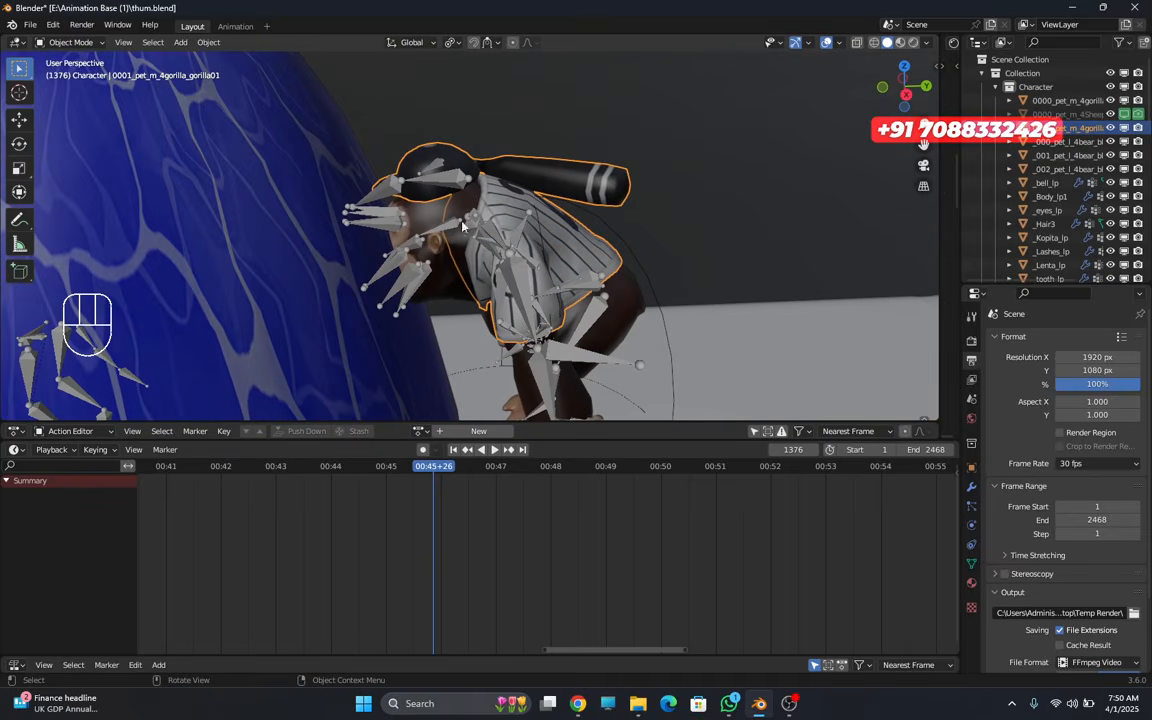
shift+click(629, 304)
middle_drag(630, 304, 616, 300)
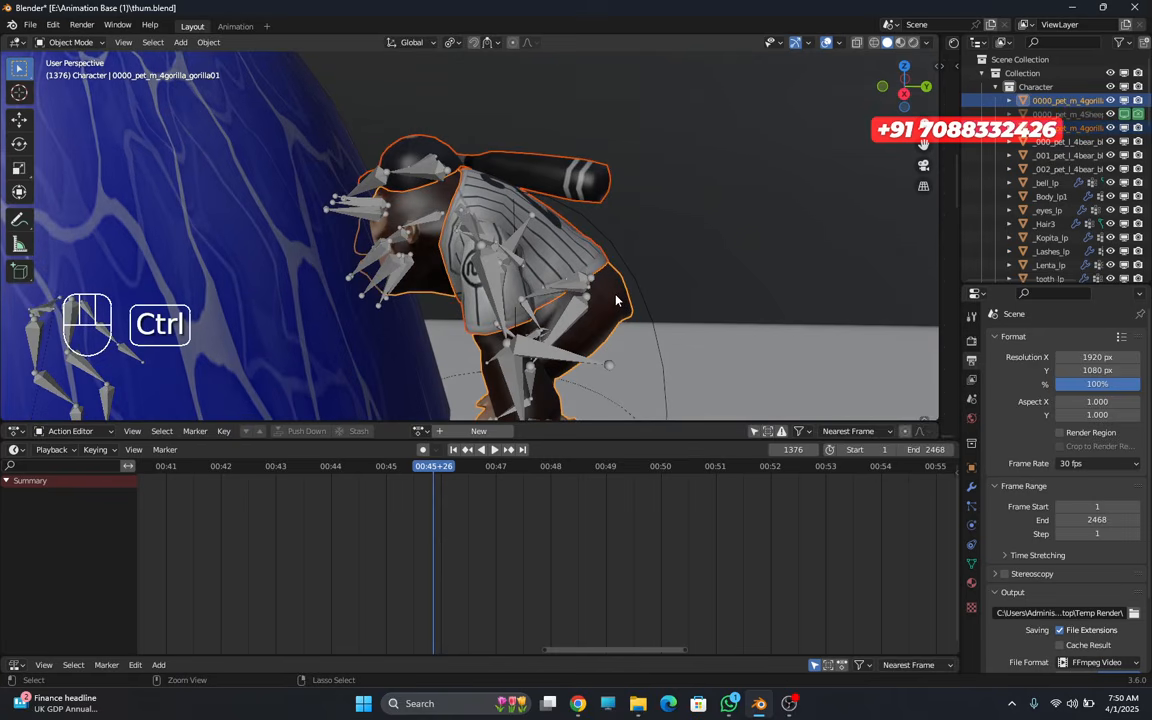
key(ctrl+k)
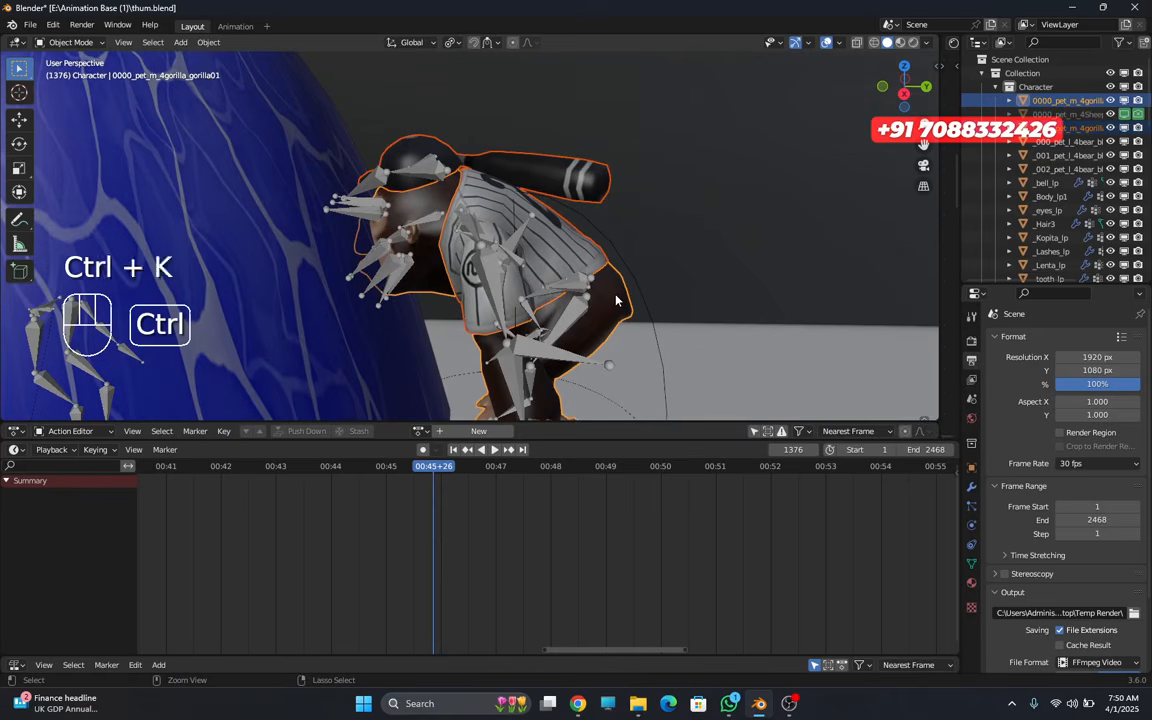
key(ctrl+j)
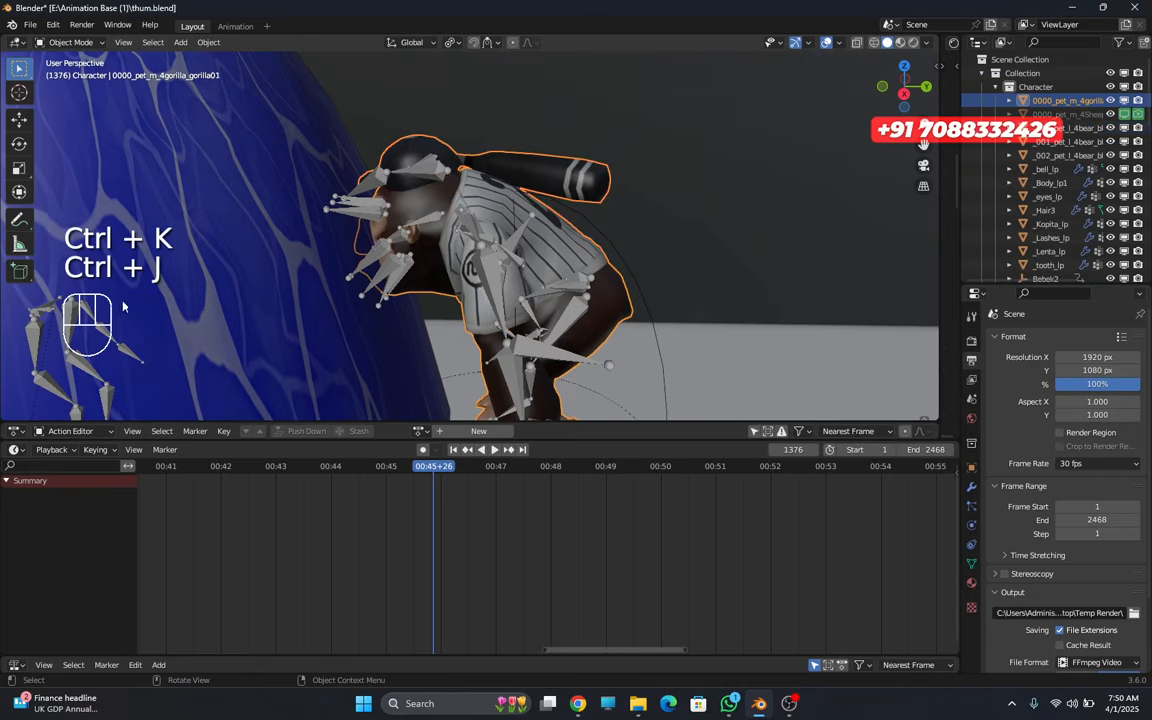
- Advance the animation to frame 1387, with the gorilla inside the blue dome
middle_drag(167, 306, 563, 213)
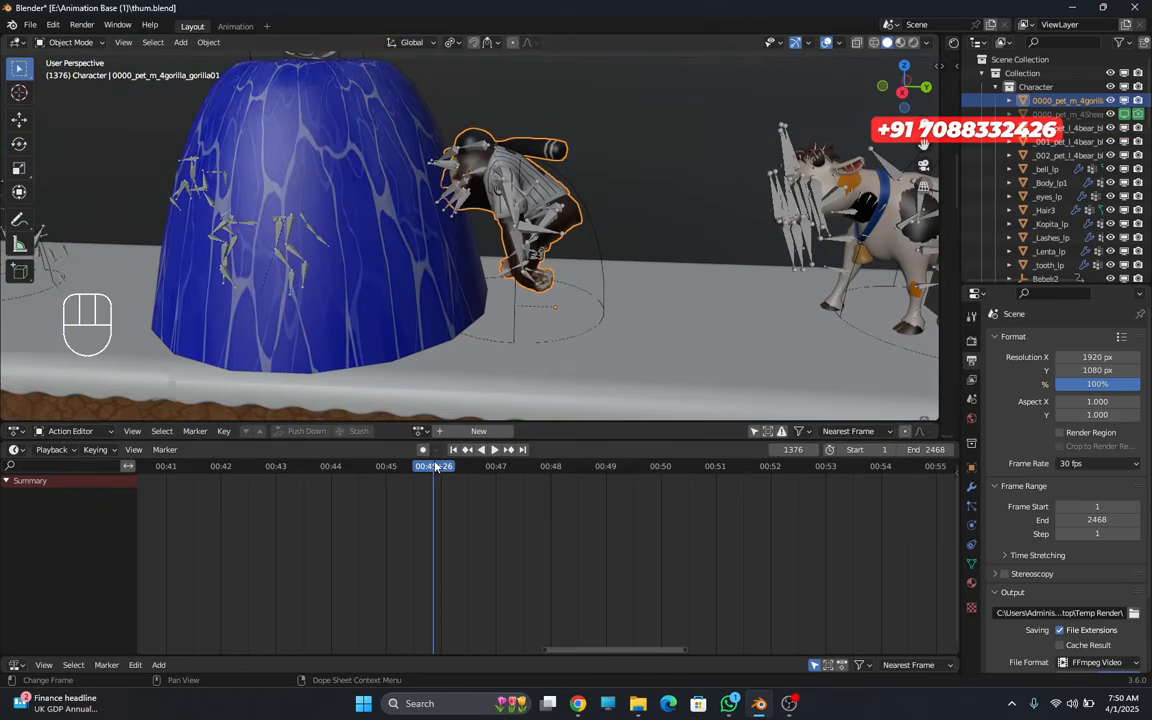
key(space)
key(Escape)
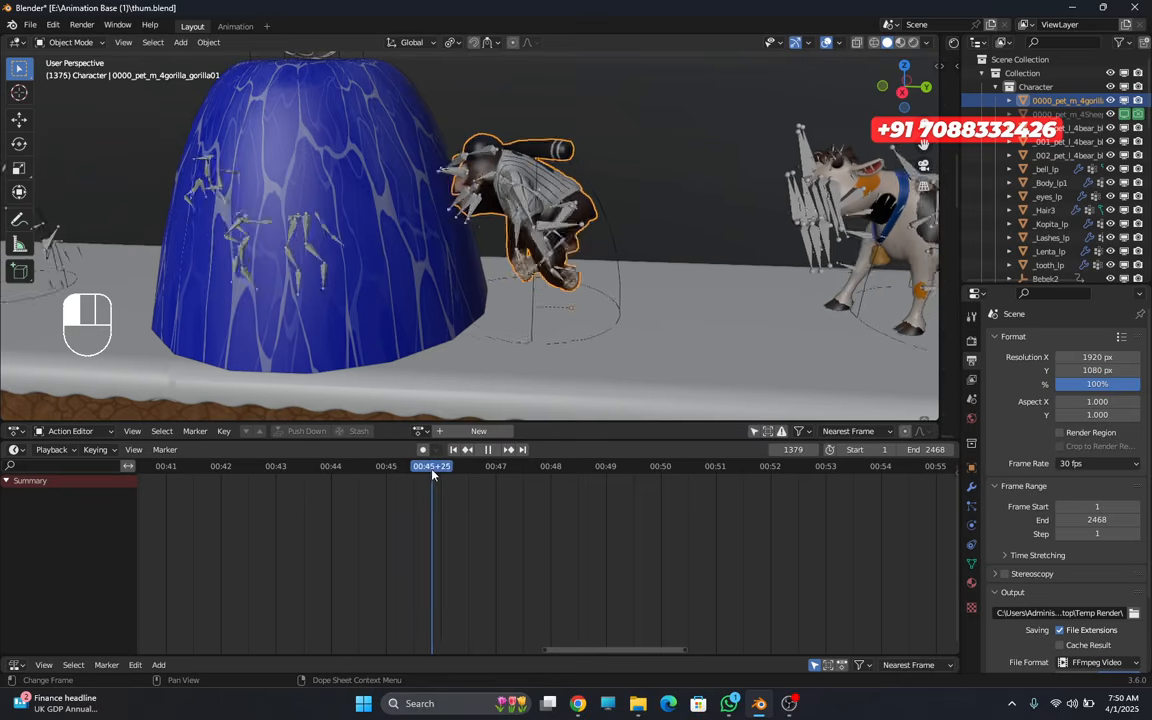
key(space)
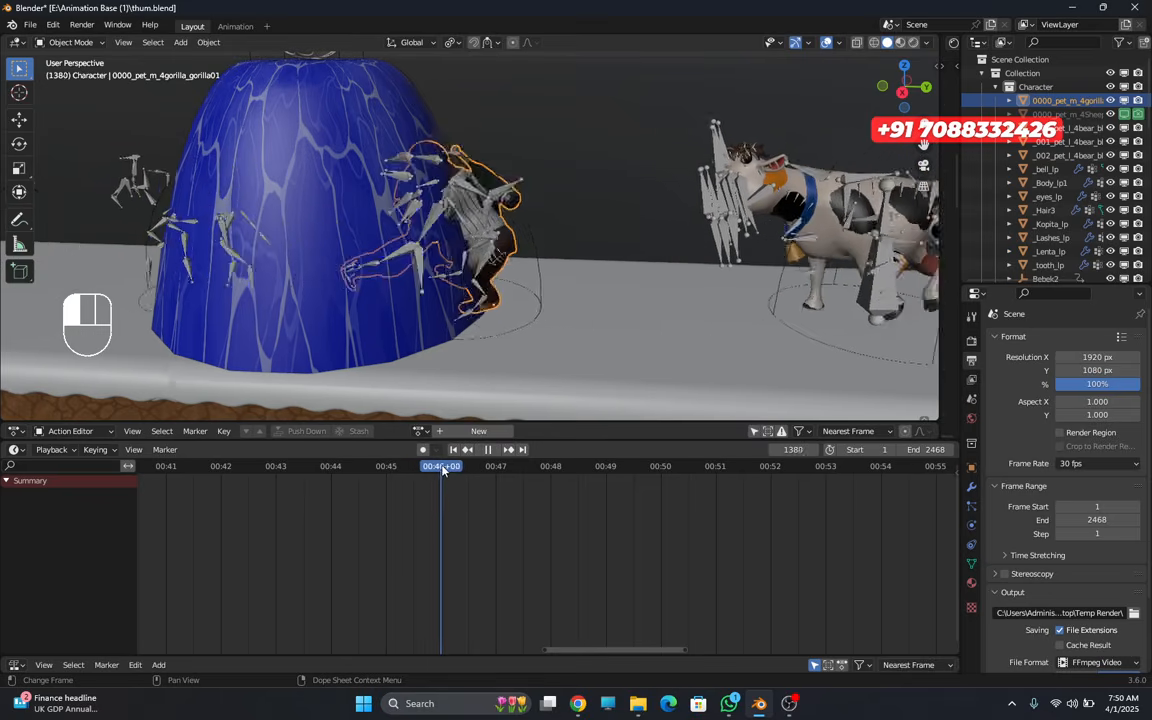
key(space)
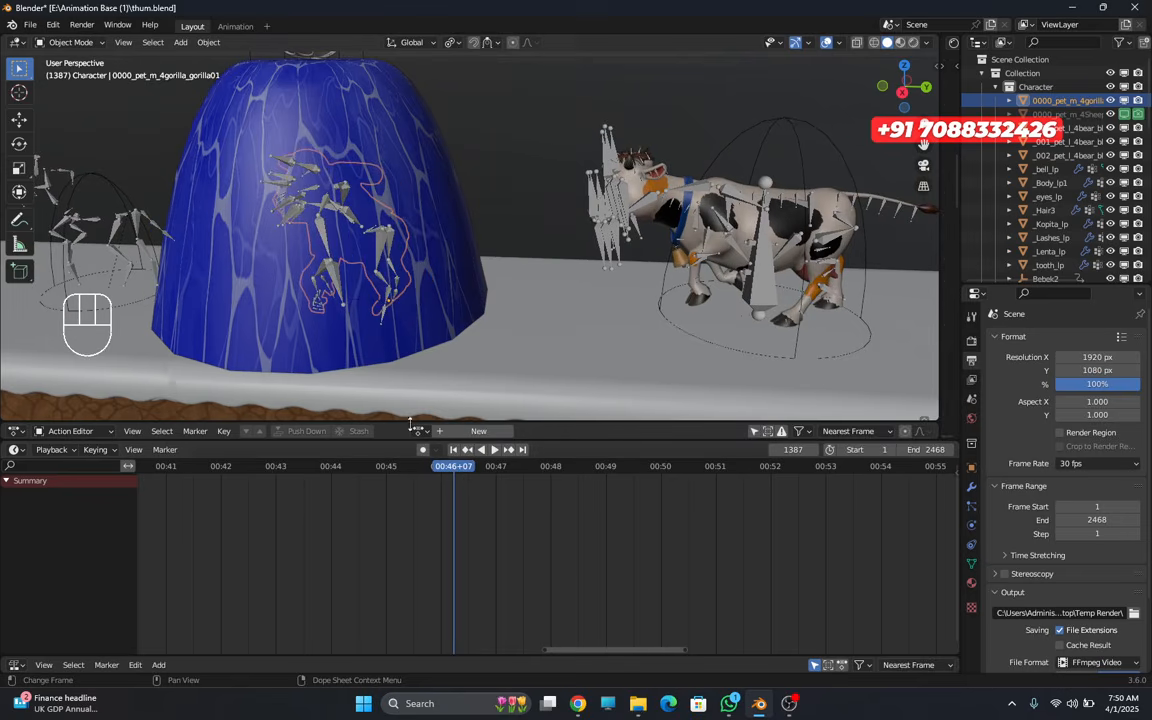
- Keyframe the gorilla mesh's viewport and render visibility as enabled at frame 1387
middle_drag(347, 303, 370, 297)
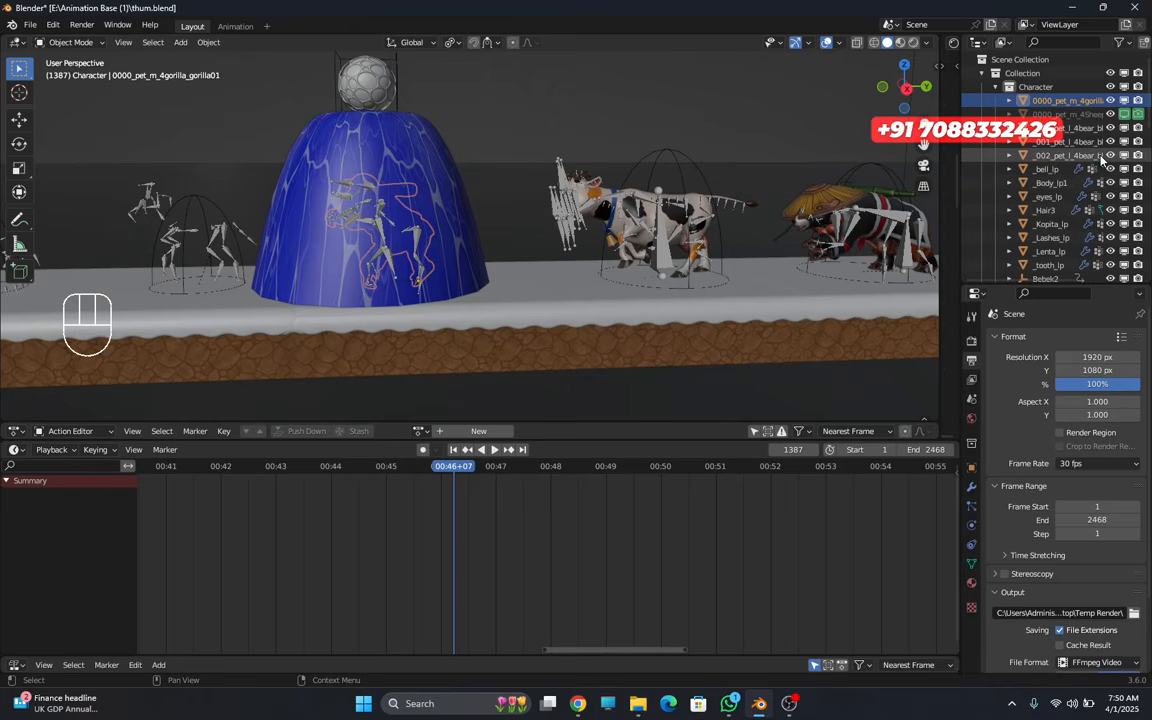
key(KP_Decimal)
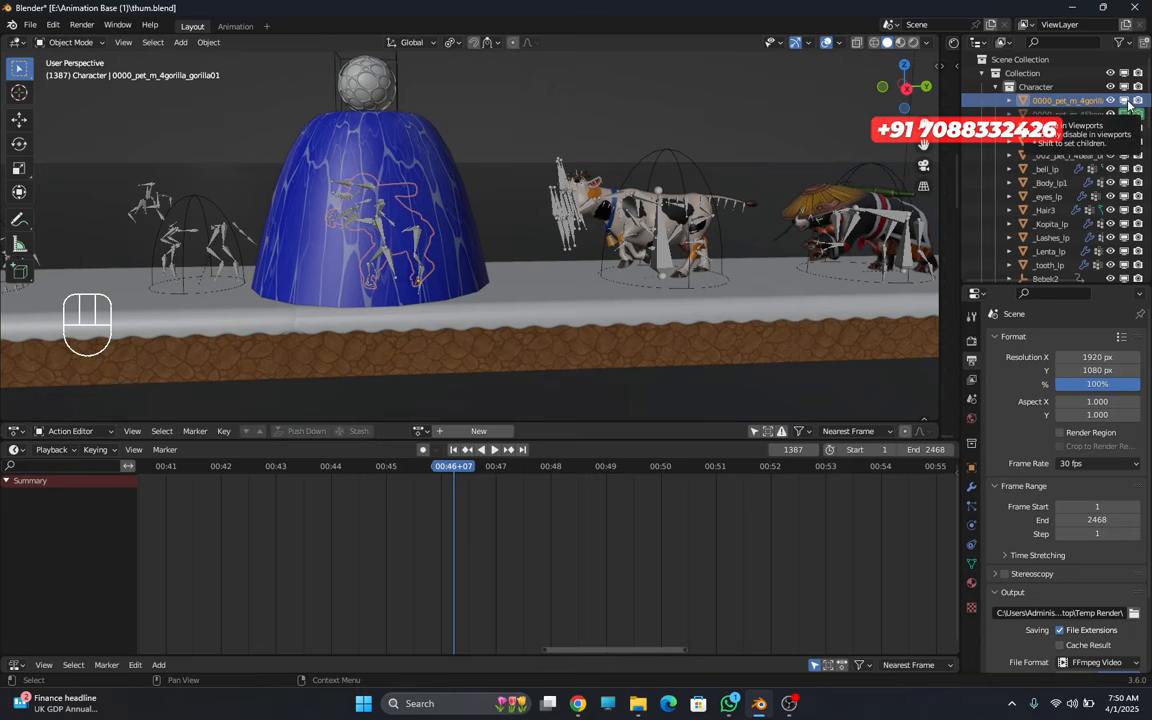
key(i)
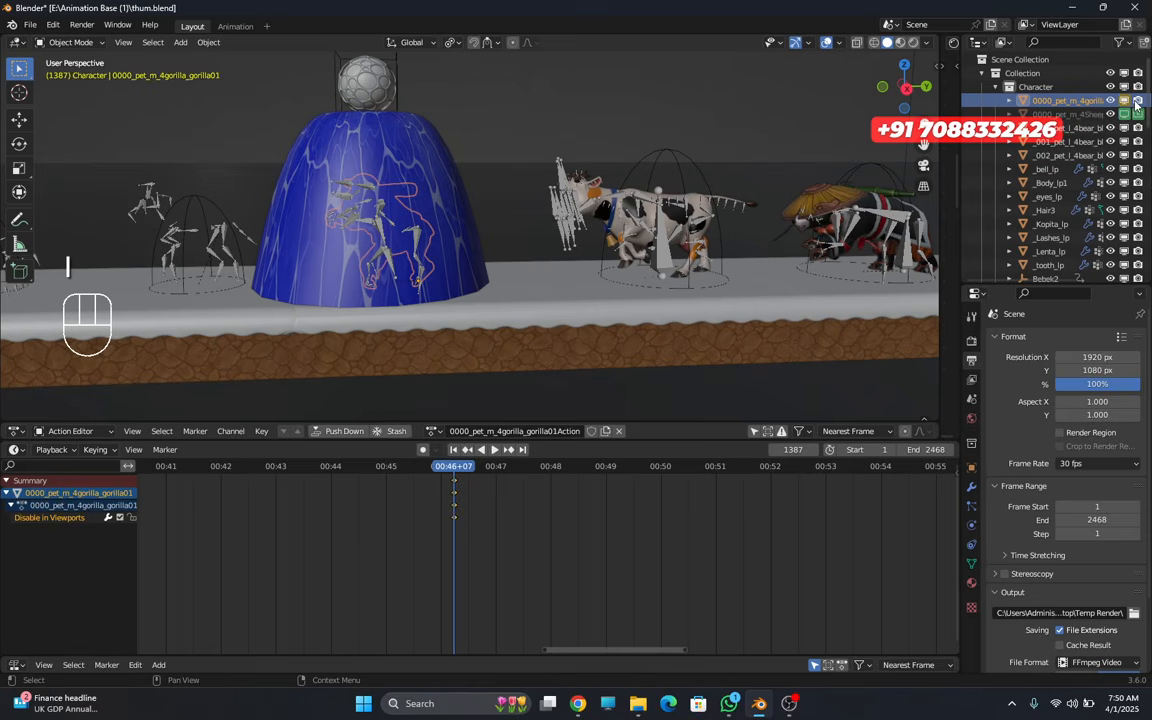
key(i)
- Keyframe the gorilla mesh's viewport and render visibility as disabled at frame 1388
key(Right)
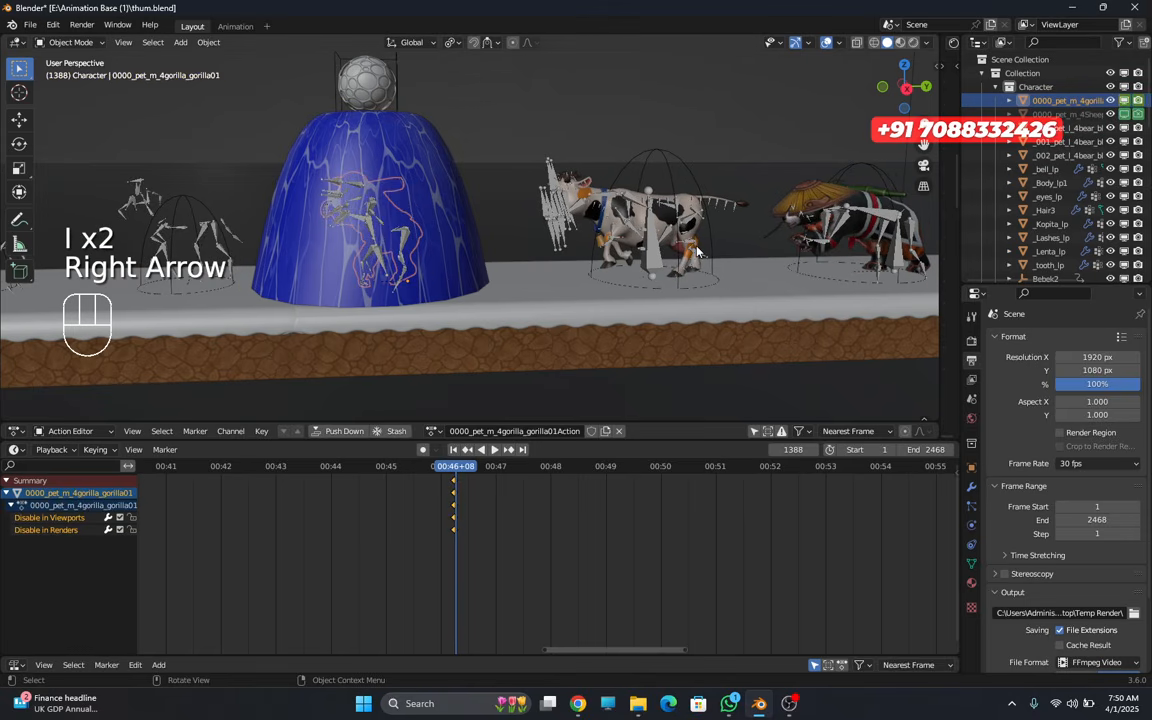
click(1126, 101)
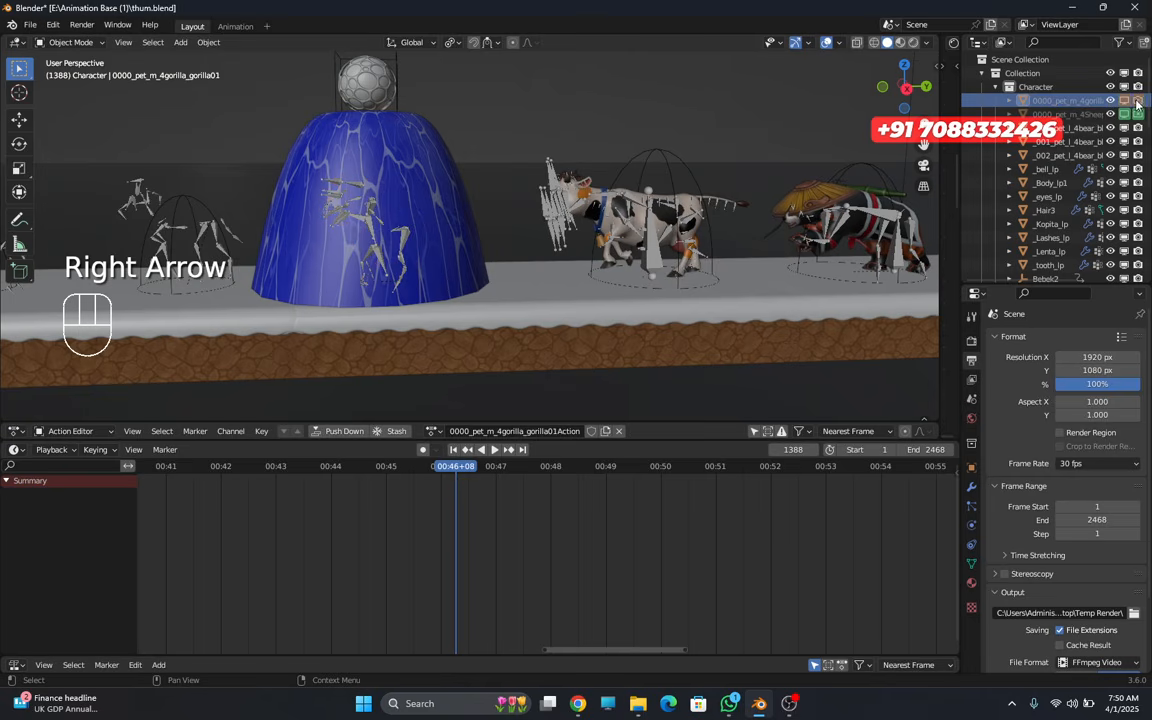
key(i)
key(i)
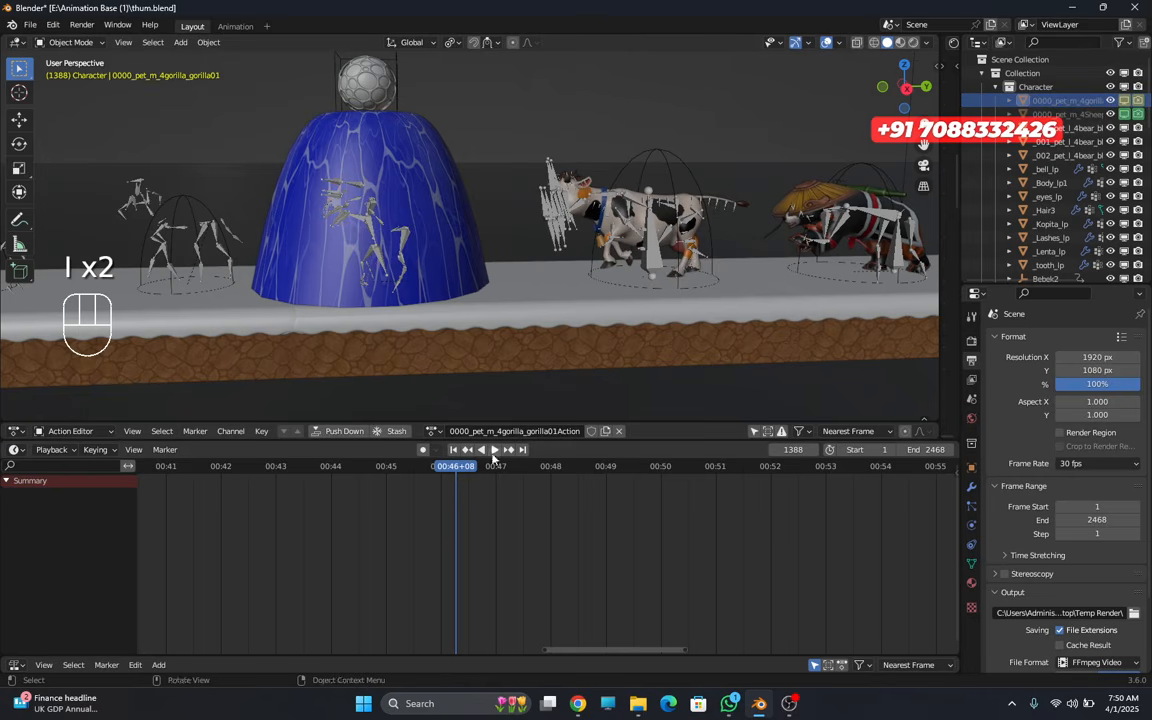
- Advance the animation to frame 1393 and frame the cow beside the blue dome in close view
drag(419, 466, 465, 470)
shift+middle_drag(456, 345, 493, 326)
middle_drag(493, 326, 500, 350)
scroll(520, 340, up, 4)
shift+middle_drag(535, 332, 450, 352)
middle_drag(450, 352, 494, 354)
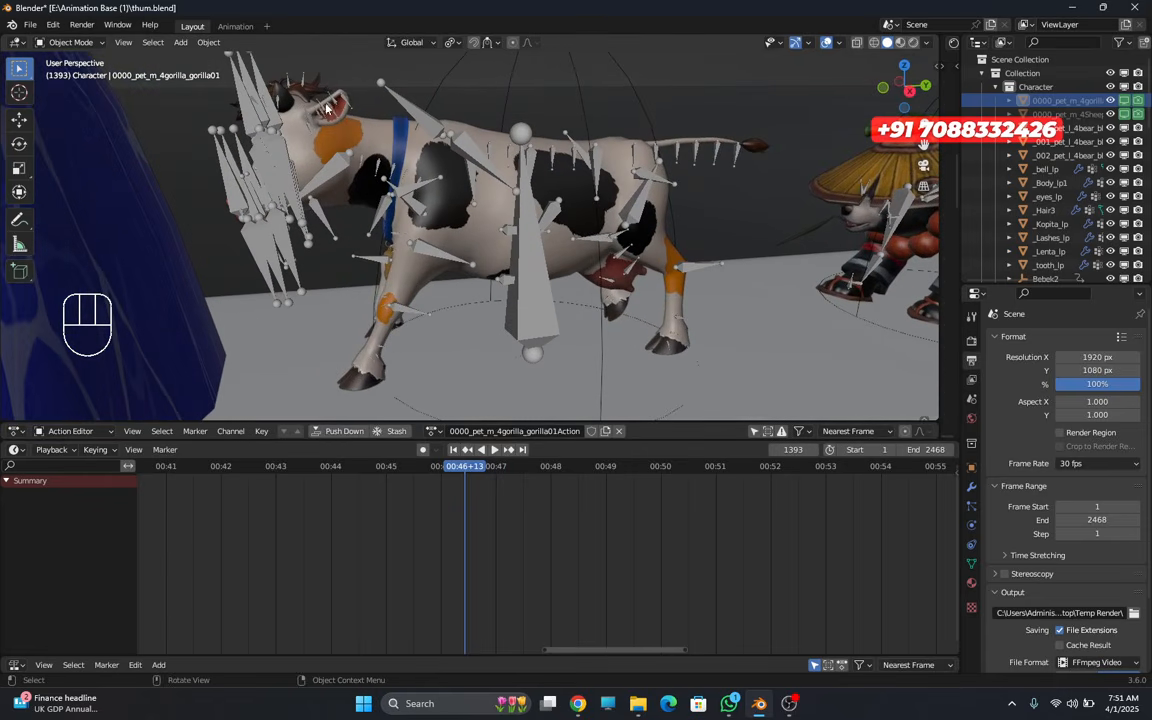
- Select the cow's hooves, hair and body in turn to check which parts are separate meshes
click(664, 348)
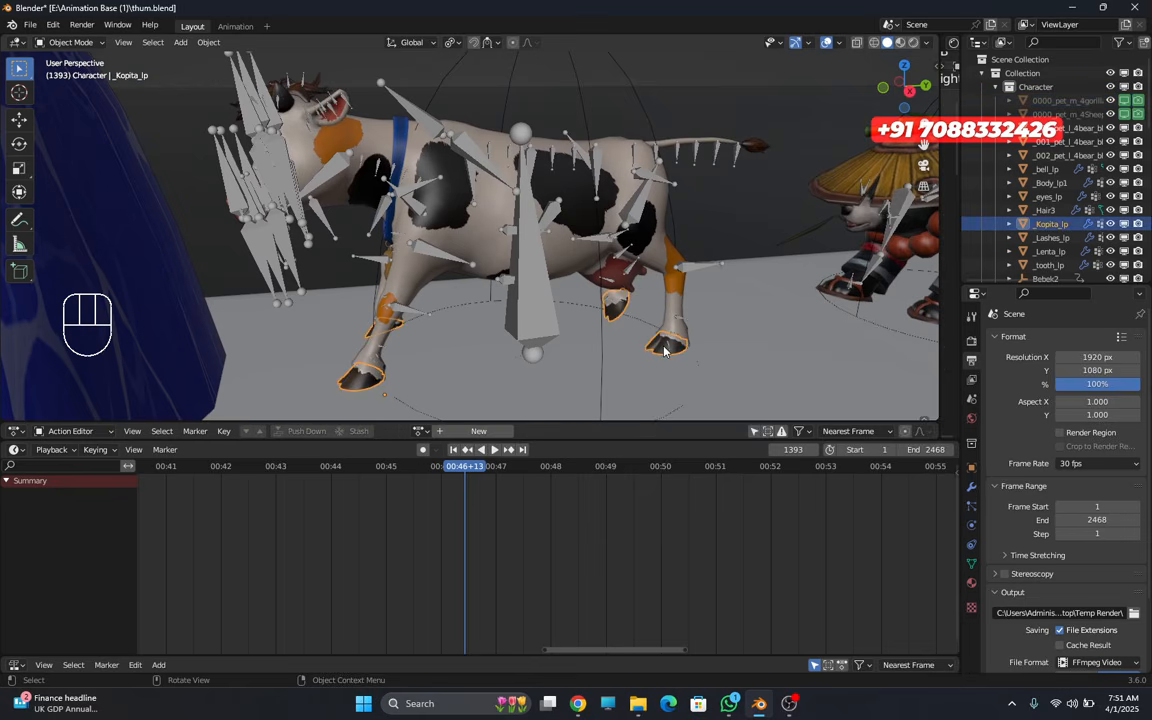
click(758, 147)
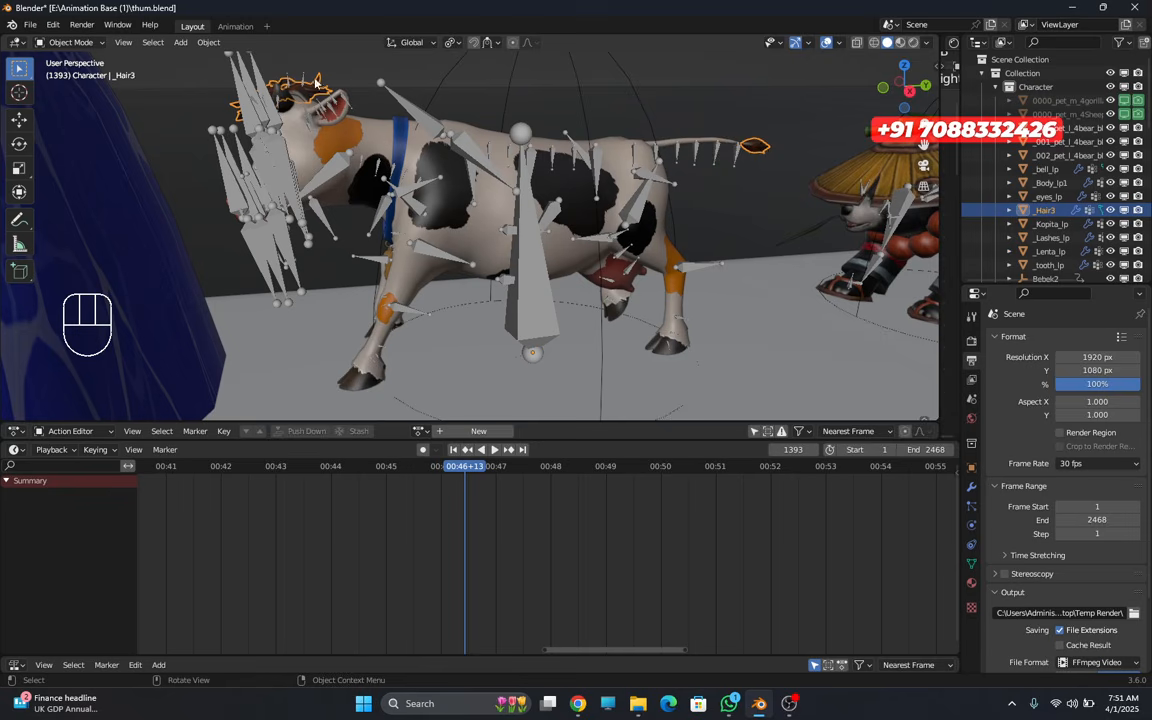
click(355, 135)
middle_drag(355, 135, 450, 200)
scroll(332, 169, up, 3)
scroll(441, 181, up, 2)
scroll(457, 195, down, 3)
shift+middle_drag(450, 200, 425, 198)
scroll(424, 175, up, 2)
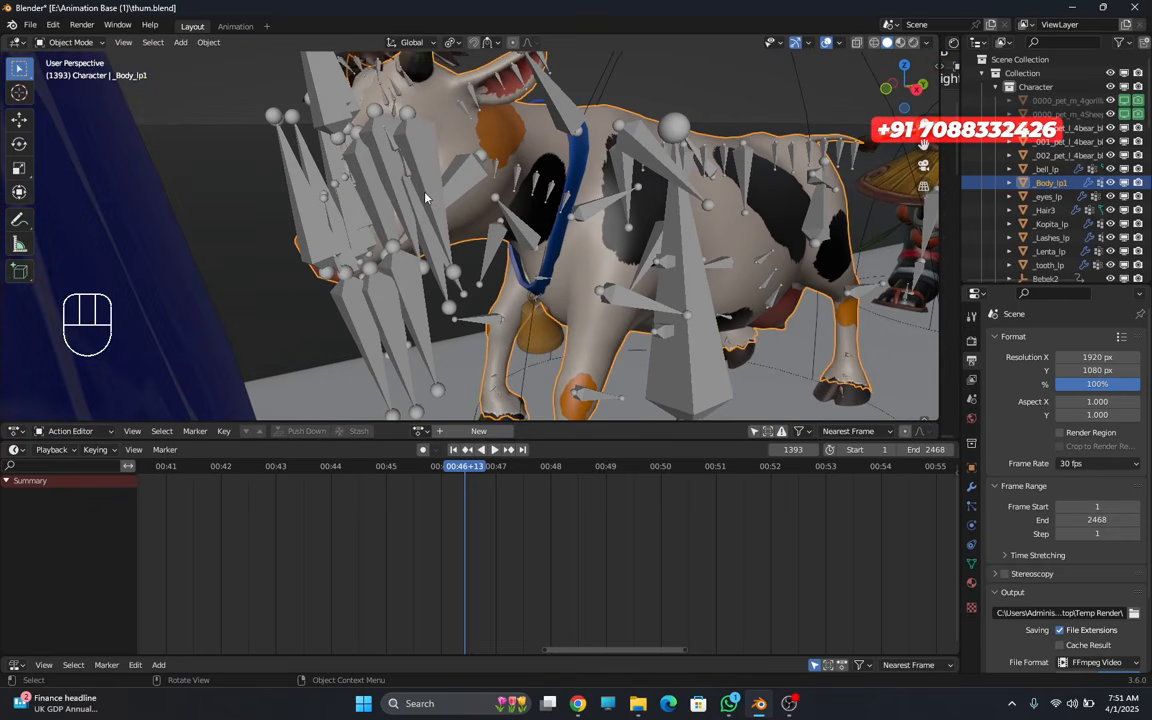
- Try turning off all viewport overlays to pick the cow's parts without the bones in the way
click(828, 42)
click(828, 42)
click(828, 42)
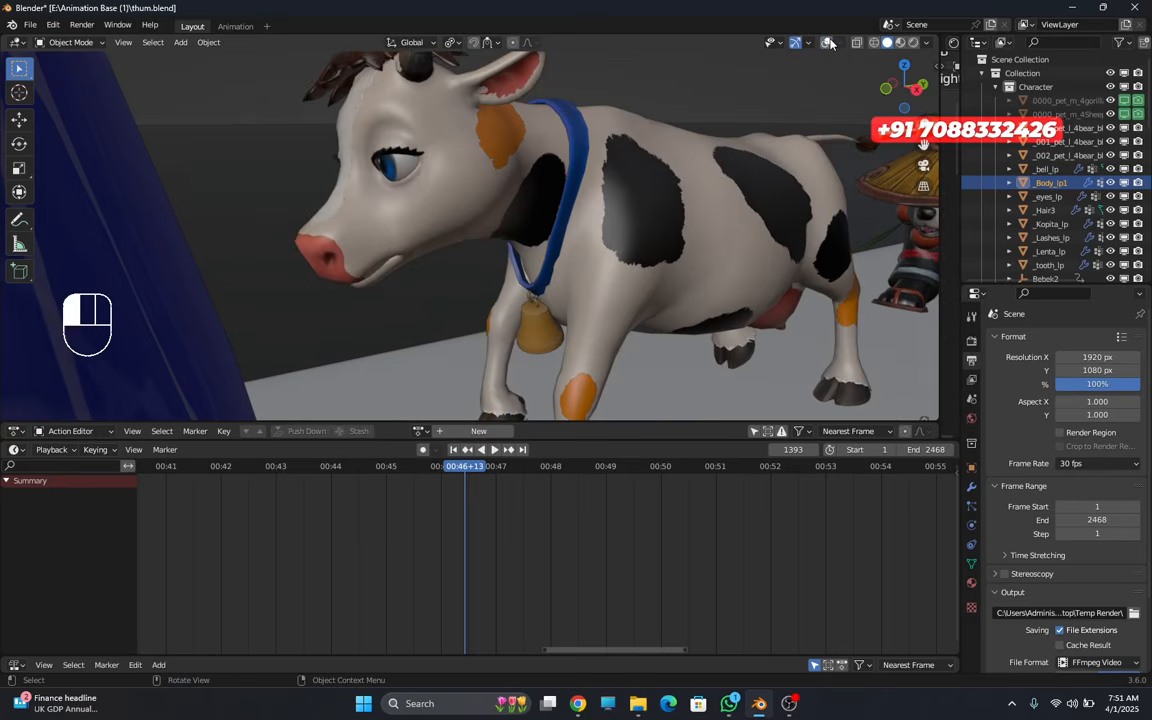
click(374, 174)
click(455, 198)
click(828, 43)
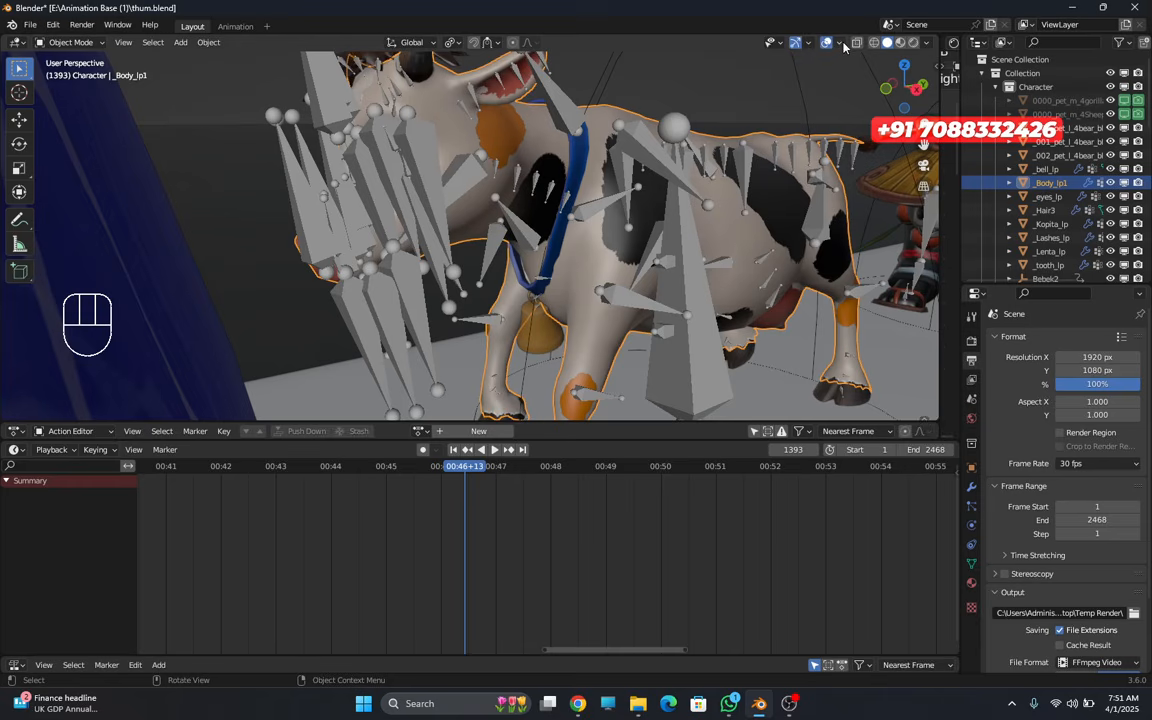
- Hide the bones in the viewport overlays
click(841, 44)
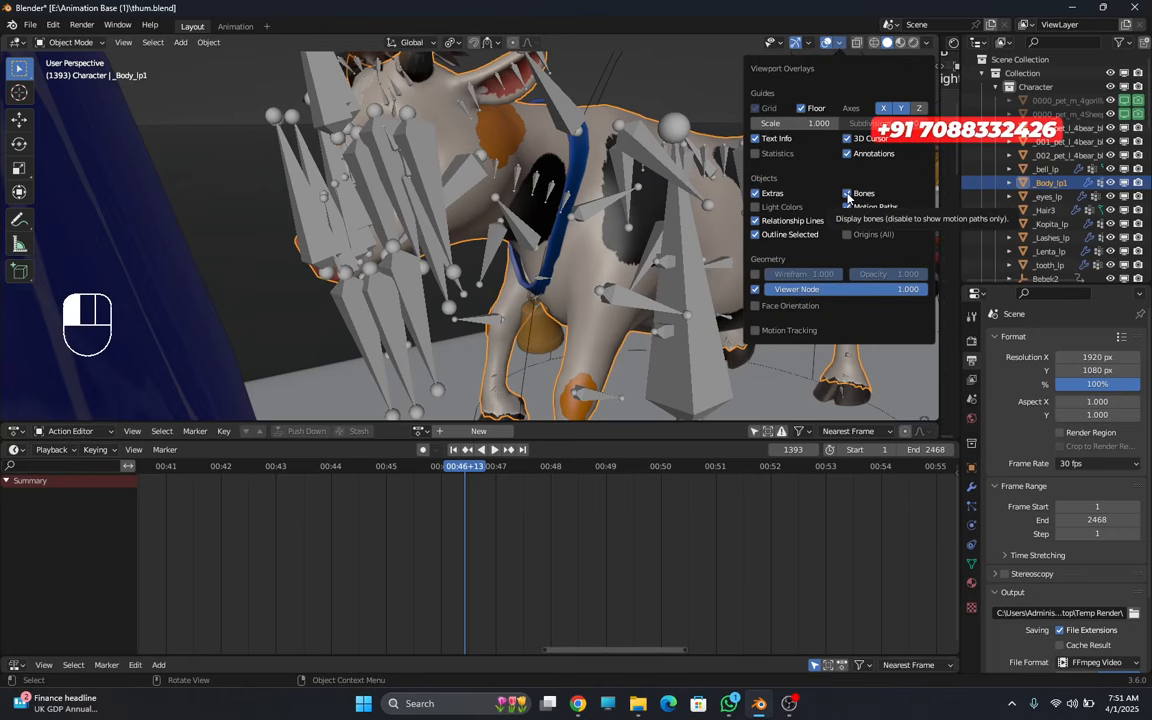
click(847, 194)
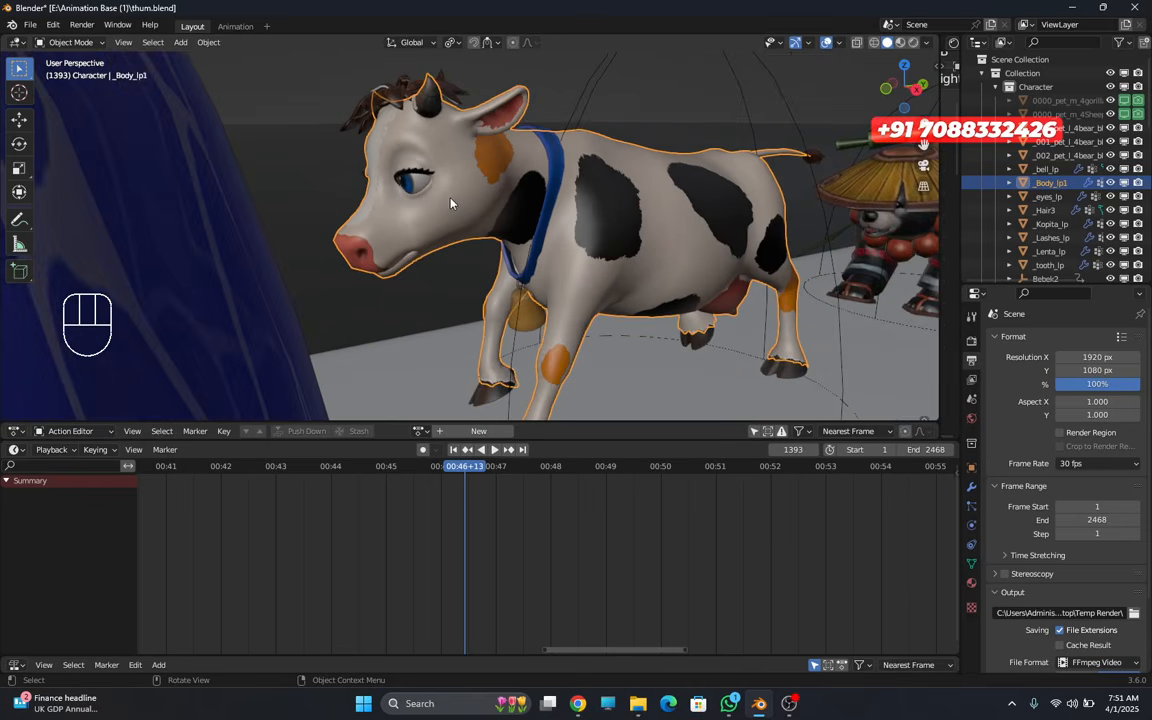
- Try hiding the Extras overlay, restore it, and test the selection on the cow's hair and body
click(837, 46)
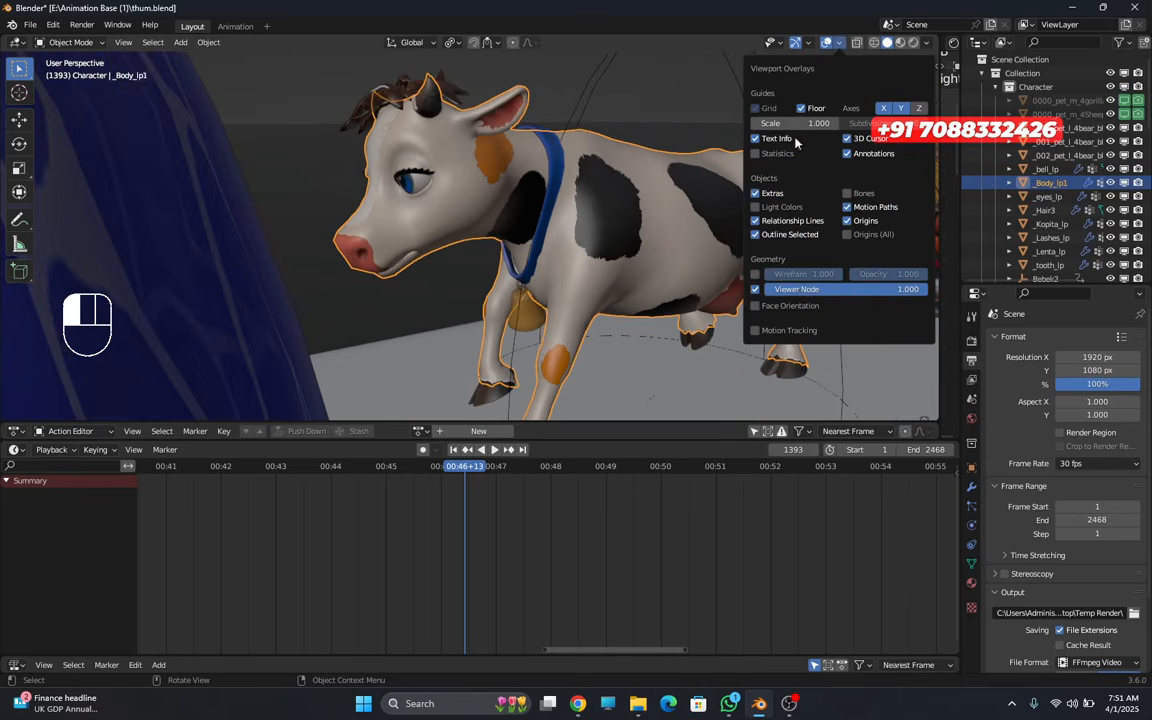
click(757, 197)
scroll(589, 197, down, 5)
middle_drag(646, 183, 610, 174)
scroll(632, 168, up, 3)
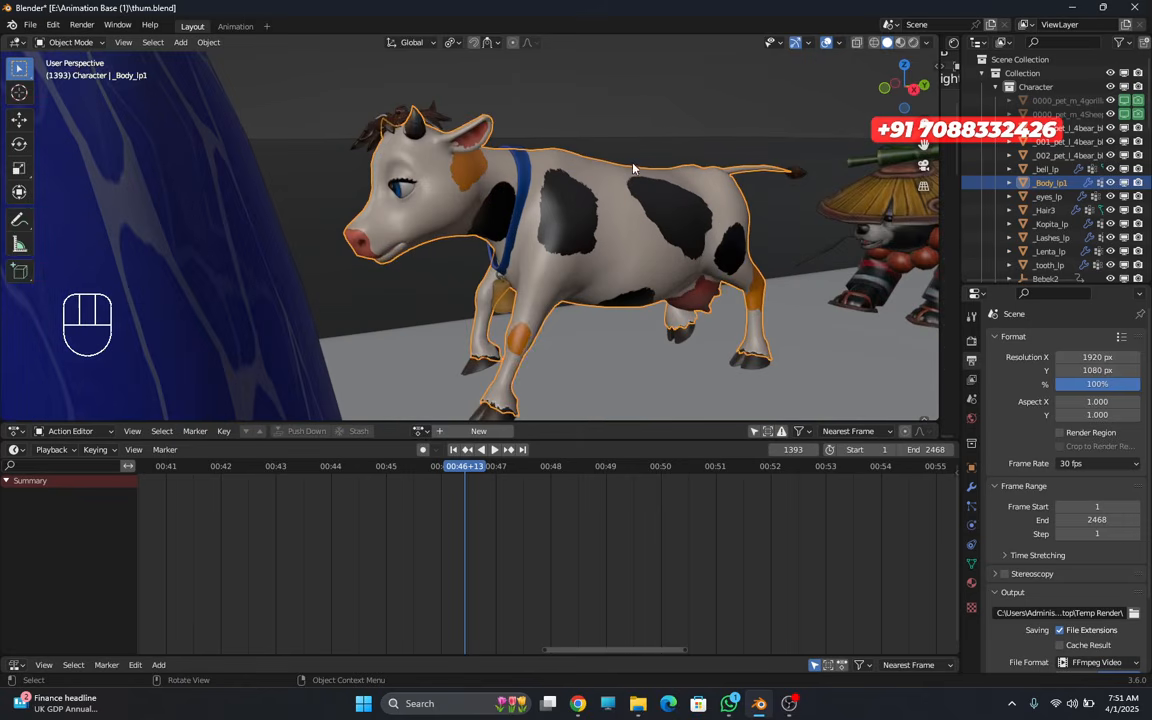
click(839, 42)
click(755, 194)
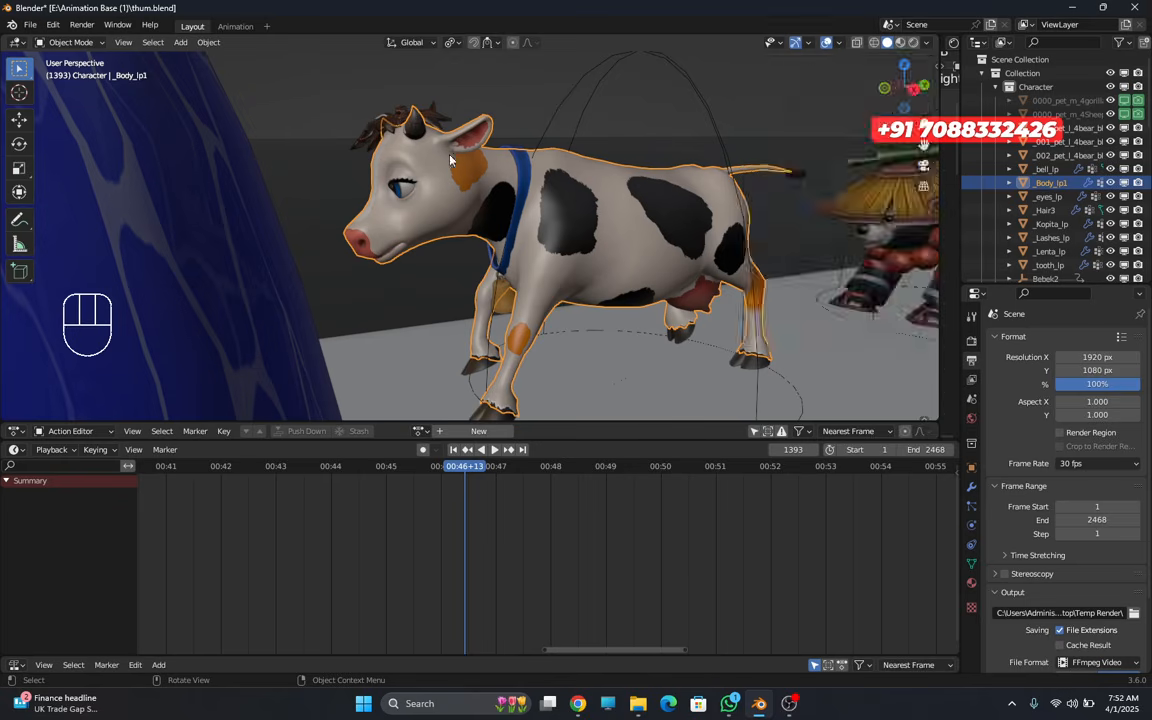
click(399, 119)
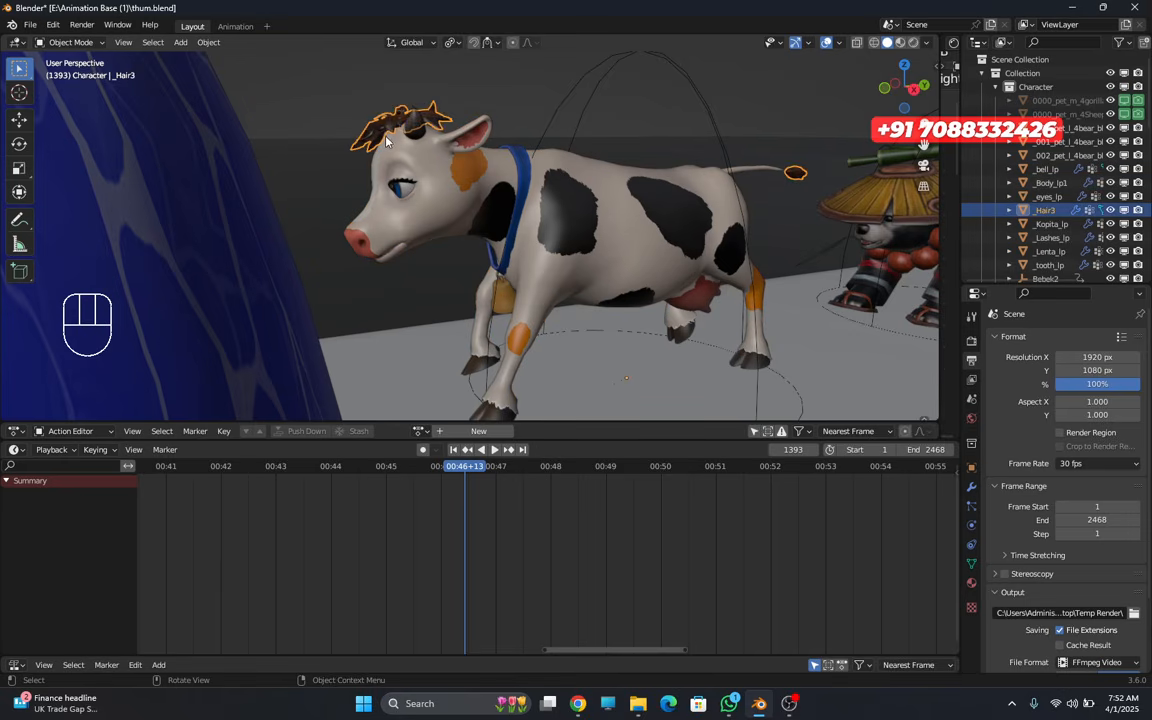
click(445, 181)
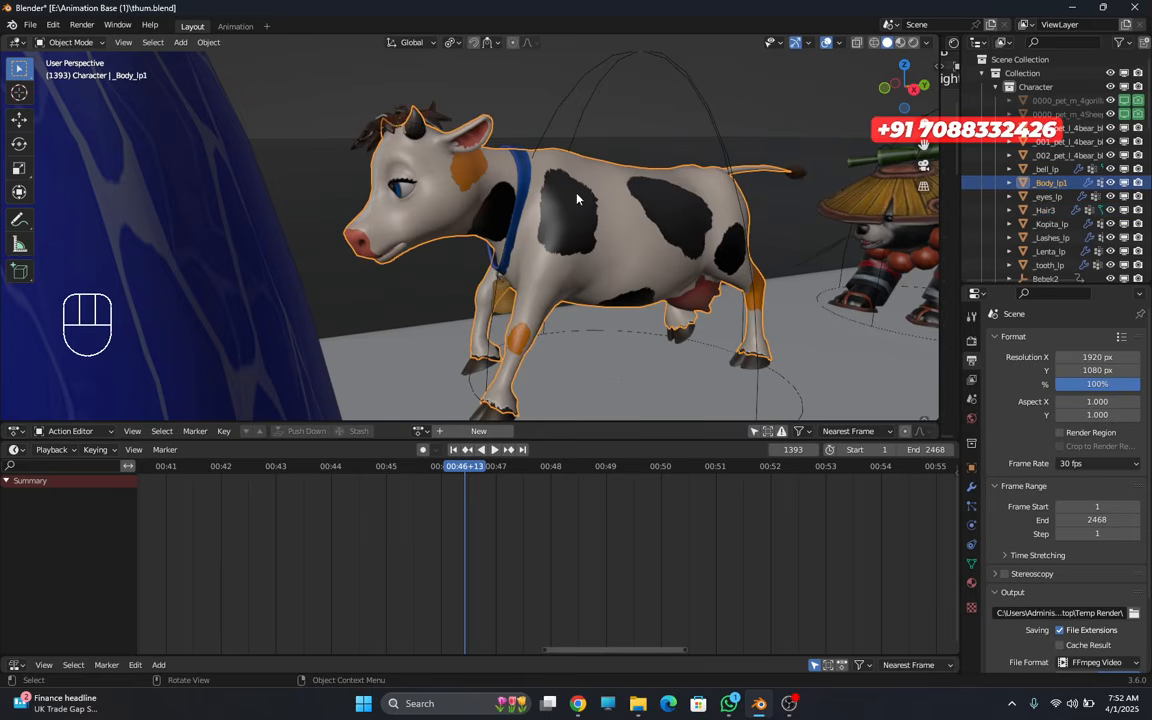
- Toggle the Outline Selected overlay off and on again, and test the Origins overlay
click(839, 42)
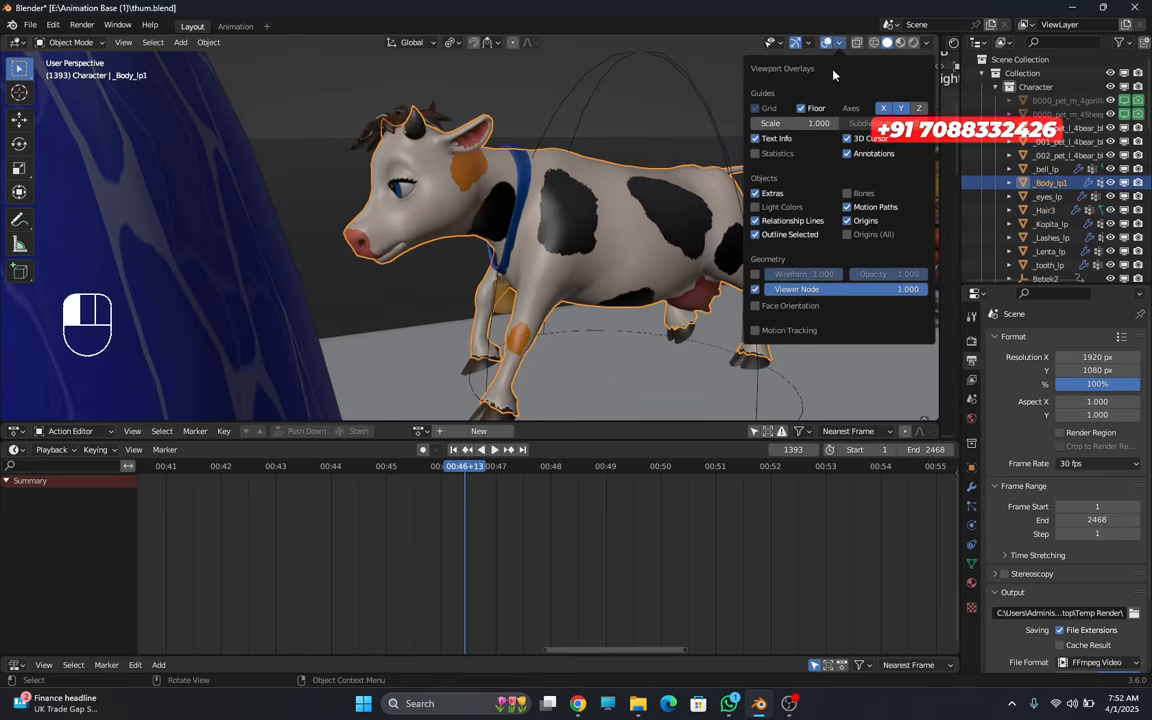
click(756, 235)
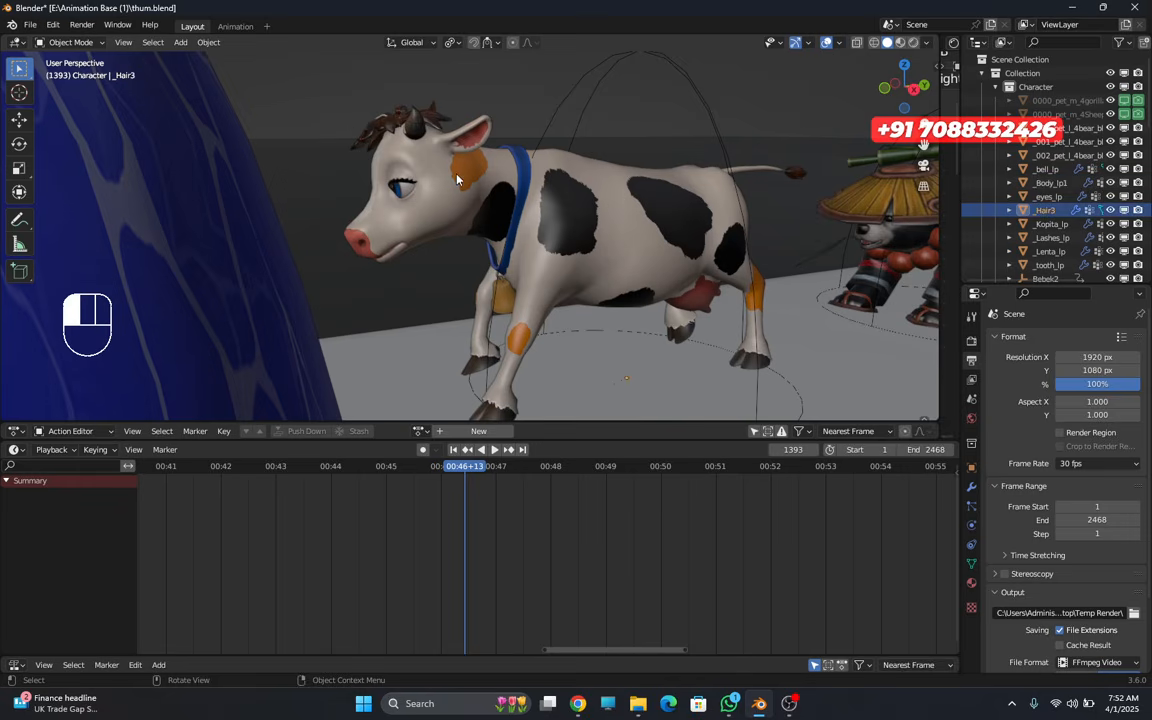
click(839, 42)
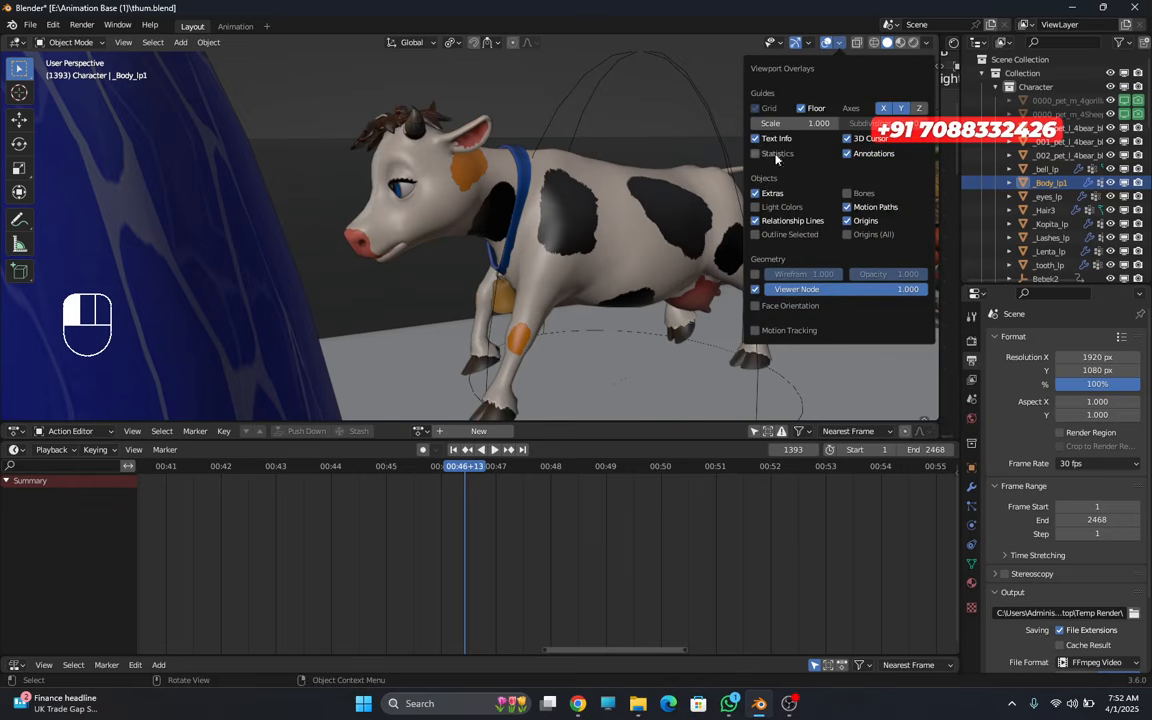
click(756, 235)
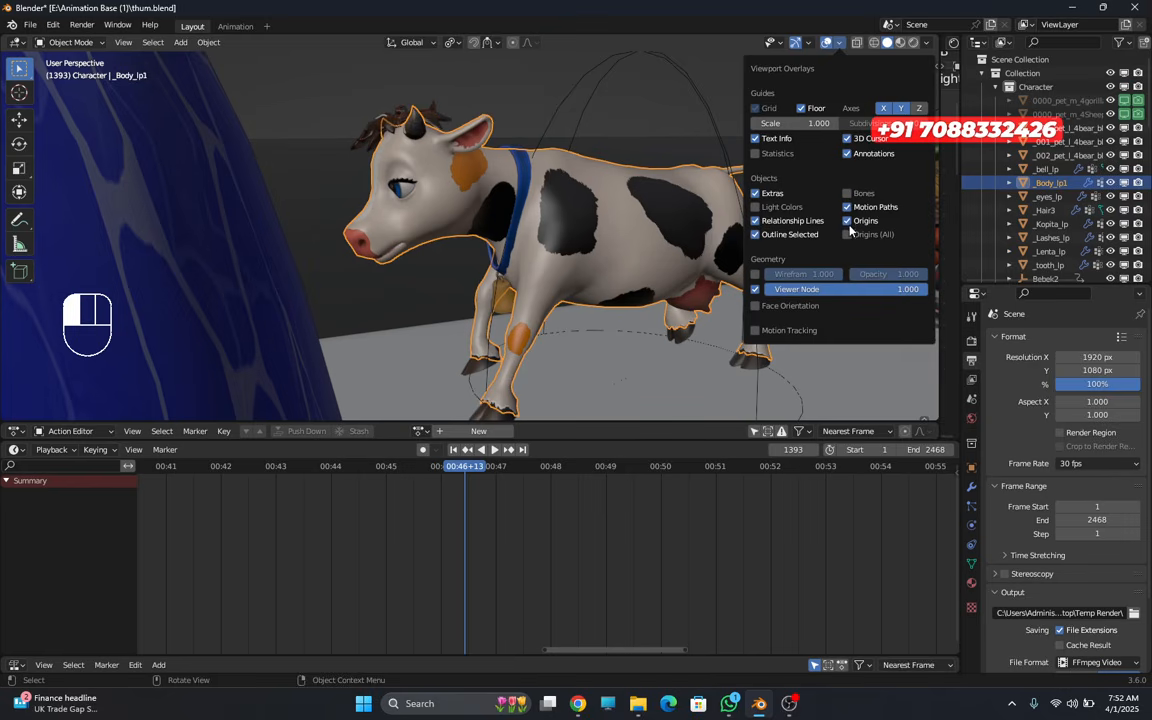
click(848, 221)
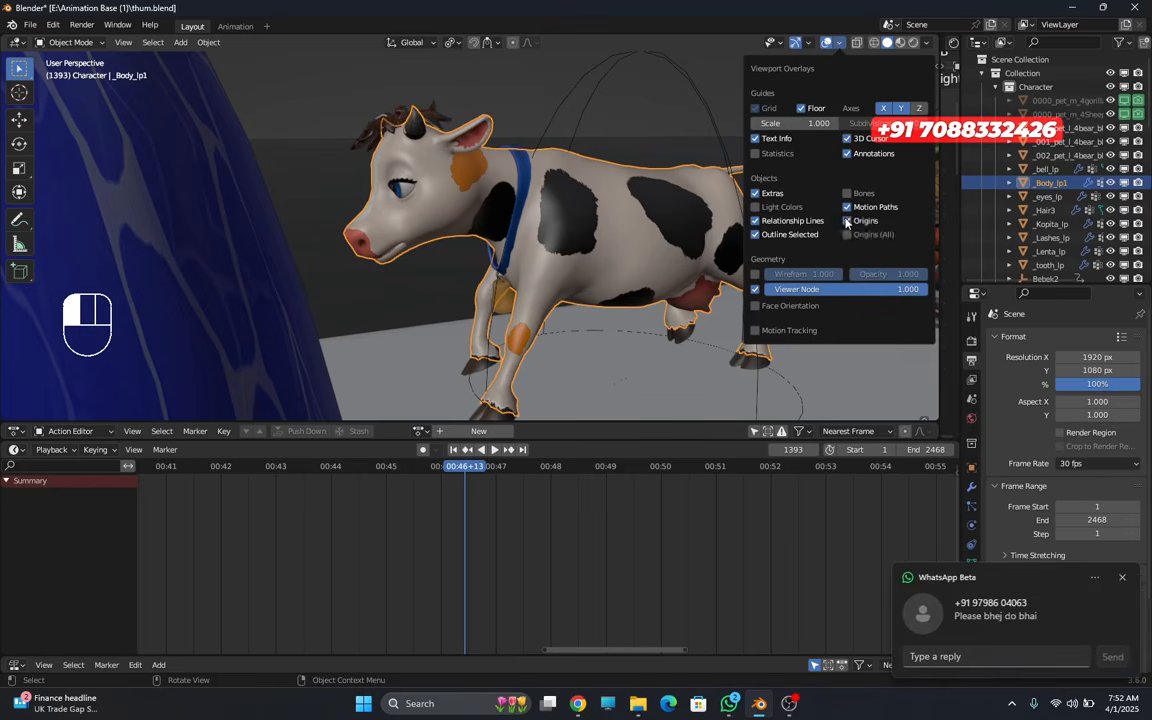
- Examine the cow's front hoof up close and check the selection outlines on the hooves and the neighbouring bear
mouse_move(564, 238)
middle_down()
mouse_move(529, 218)
mouse_move(584, 252)
mouse_move(543, 244)
mouse_move(561, 219)
middle_up()
scroll(527, 283, up, 3)
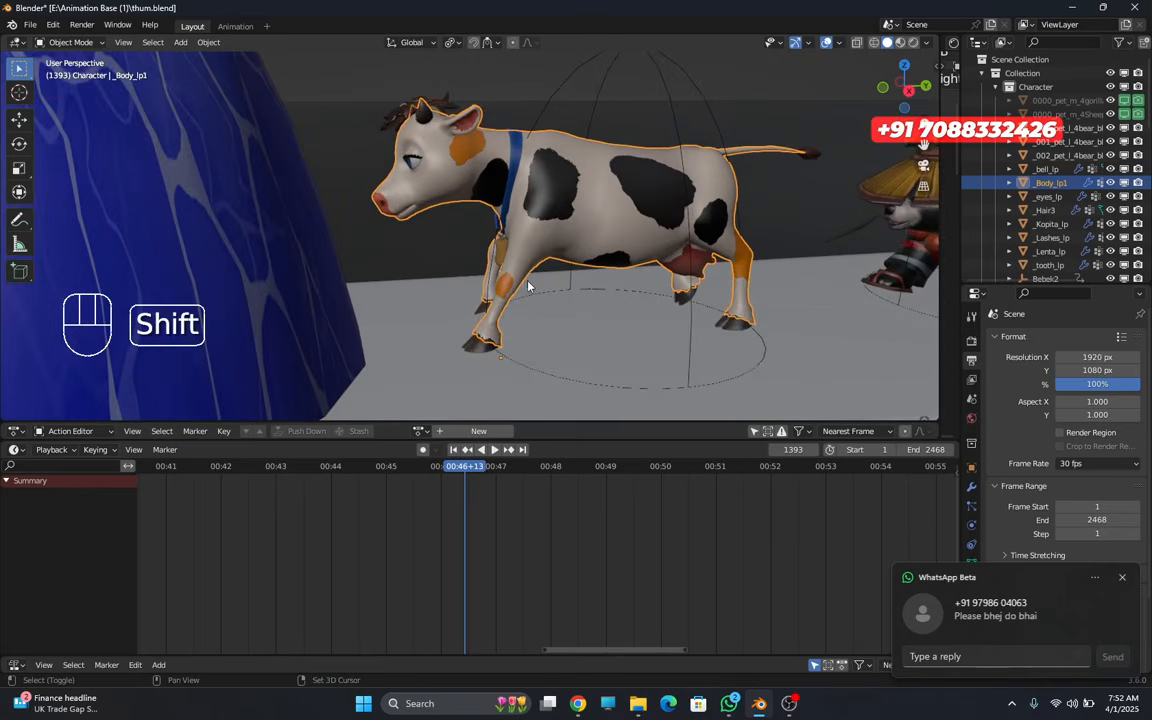
shift+middle_drag(527, 283, 556, 189)
scroll(560, 197, up, 4)
shift+middle_drag(588, 252, 464, 259)
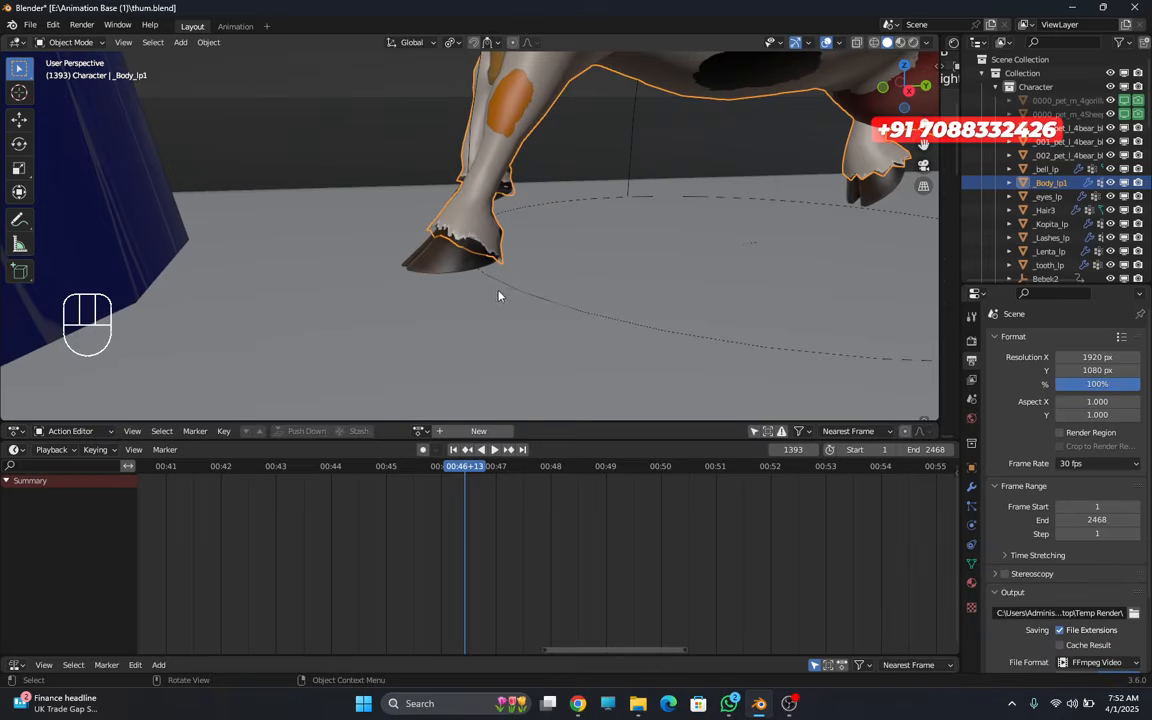
scroll(505, 240, down, 4)
scroll(514, 240, up, 4)
scroll(510, 290, down, 5)
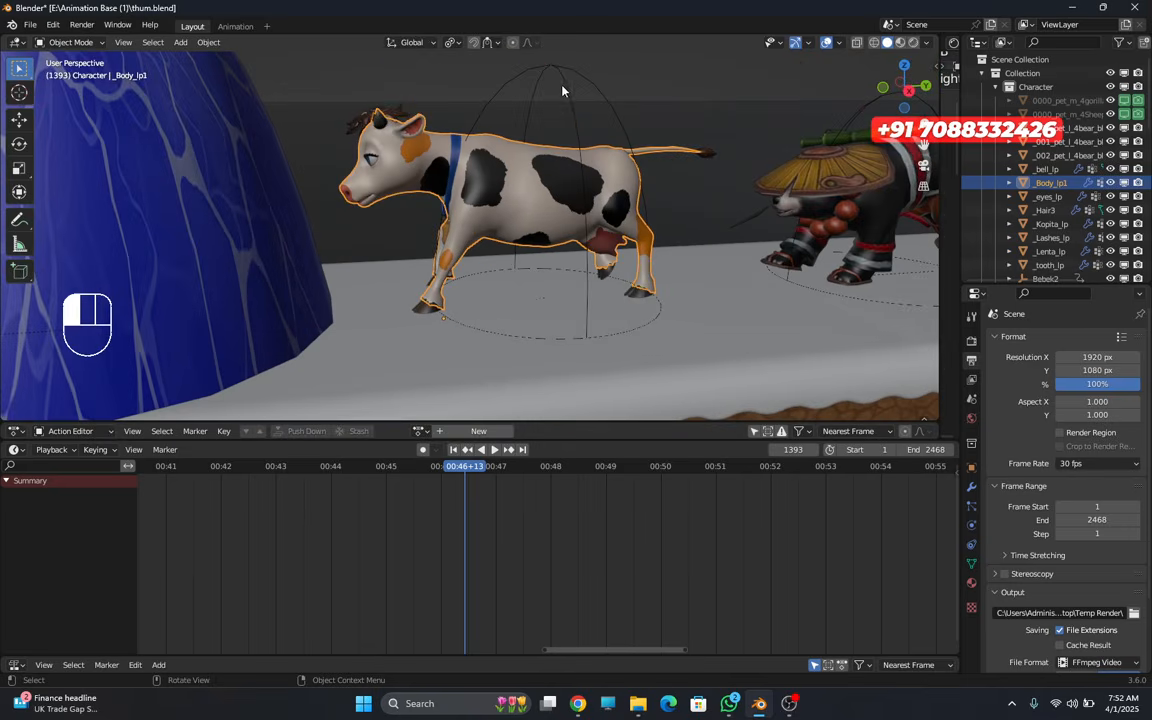
click(562, 91)
click(430, 310)
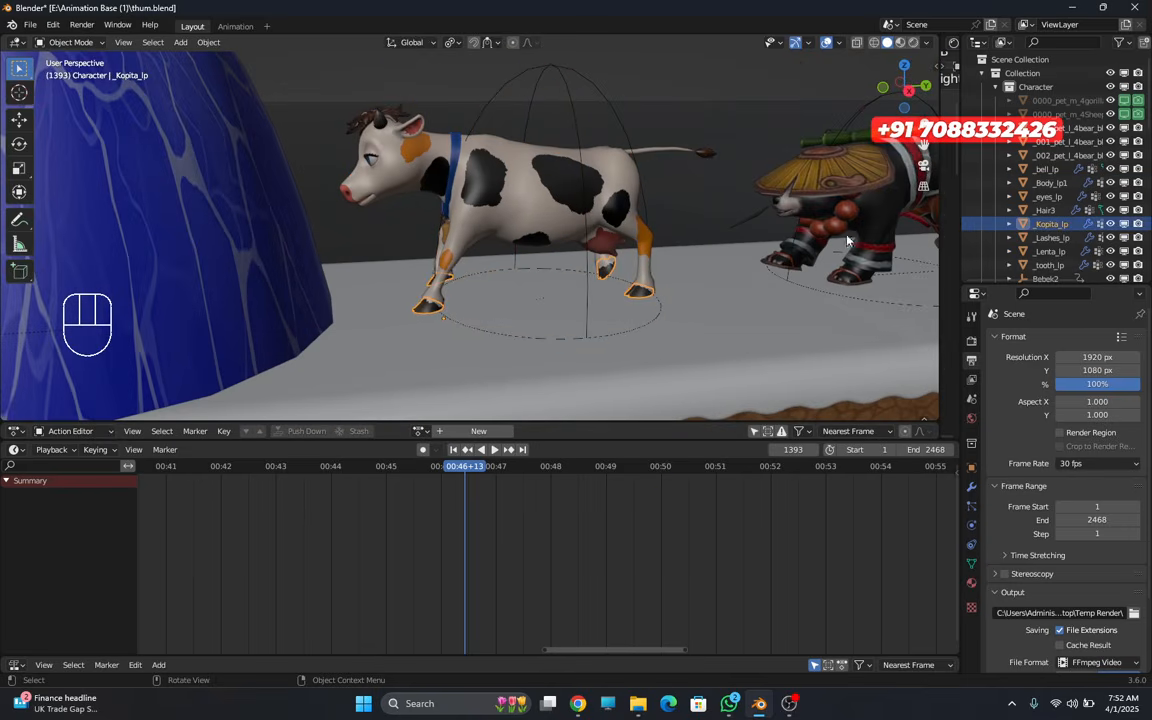
click(841, 244)
scroll(600, 250, down, 4)
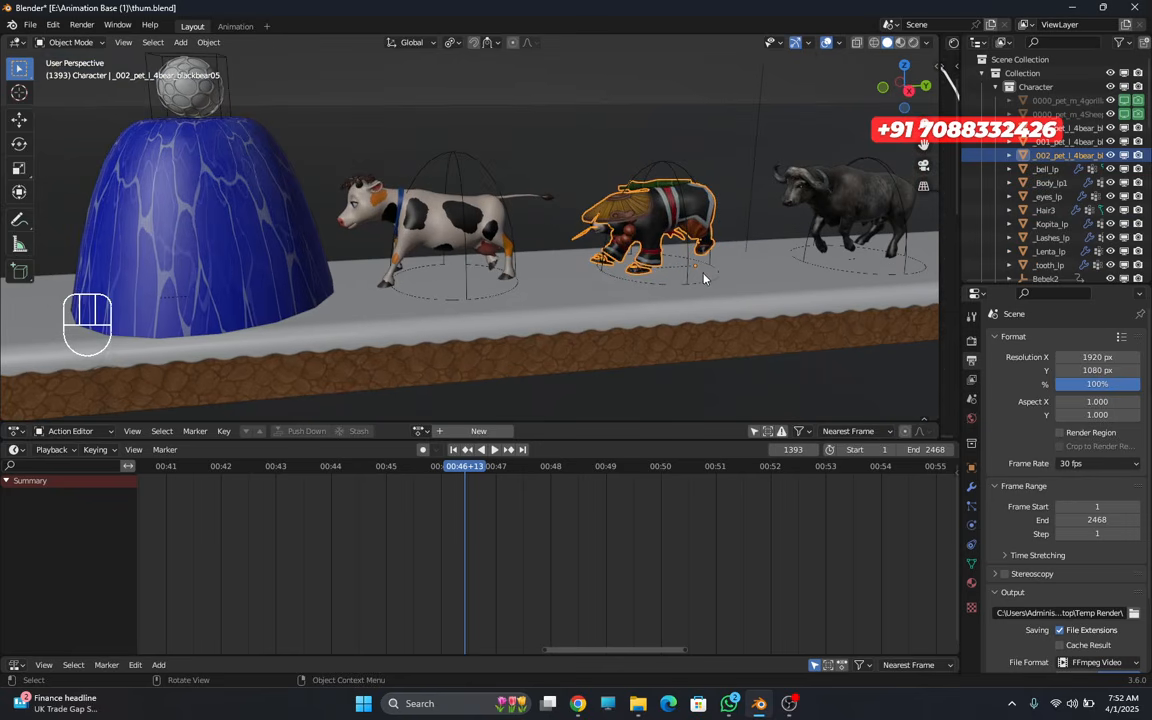
scroll(460, 260, up, 2)
middle_drag(458, 260, 545, 250)
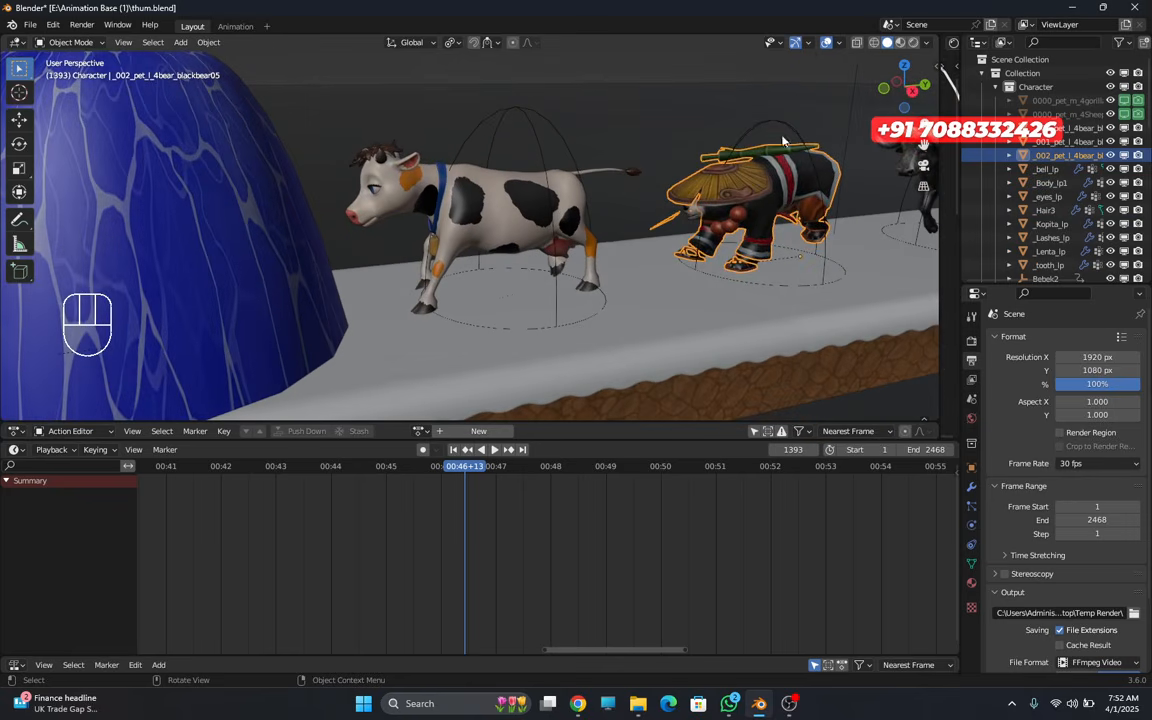
- Toggle the Origins and Bones overlays repeatedly to compare the display, restoring both settings
click(838, 43)
click(846, 221)
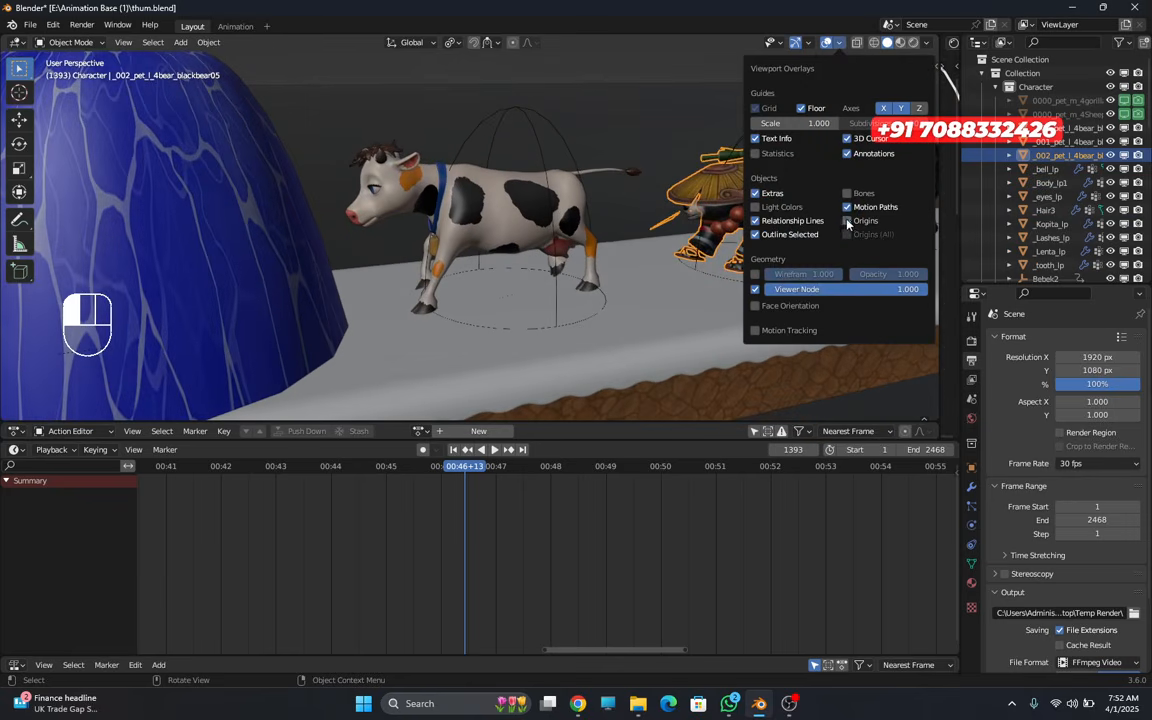
click(846, 221)
click(847, 194)
click(846, 195)
click(846, 195)
click(846, 195)
click(846, 195)
click(846, 195)
- Join the cow's eyes, lashes, collar strap, body, bell and hooves into its hair mesh
scroll(364, 226, up, 6)
drag(0, 0, 0, 0)
scroll(436, 218, up, 1)
shift+middle_drag(404, 204, 468, 221)
scroll(460, 236, up, 4)
click(440, 170)
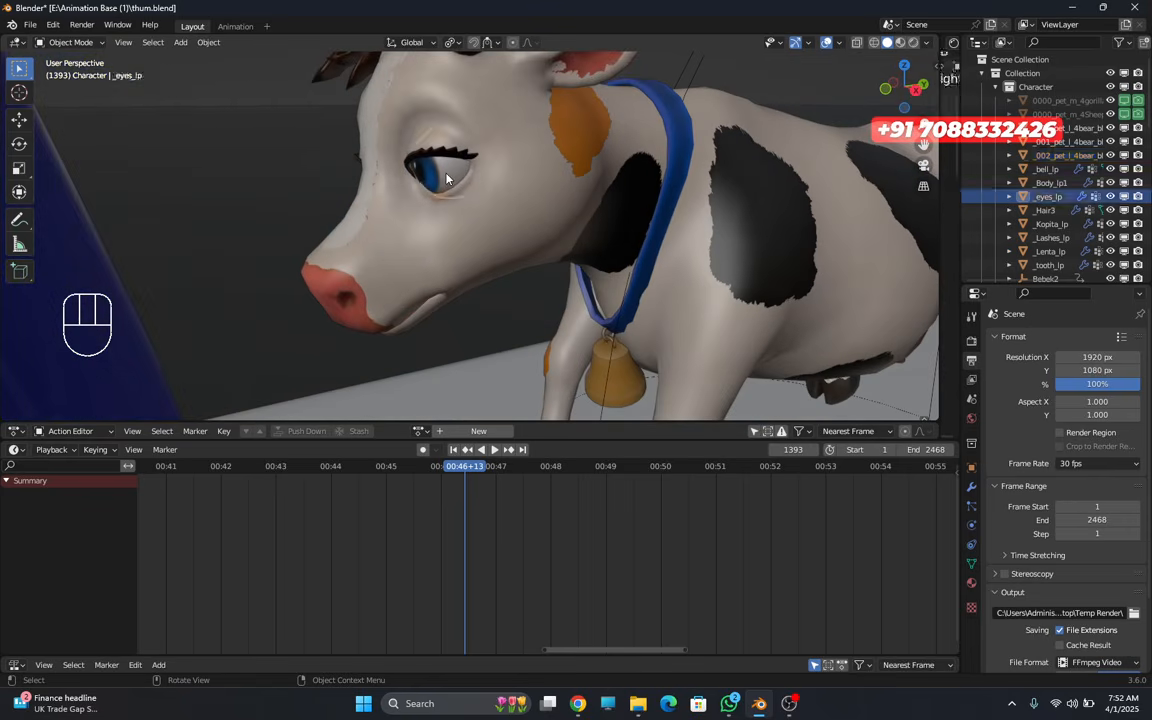
shift+click(435, 157)
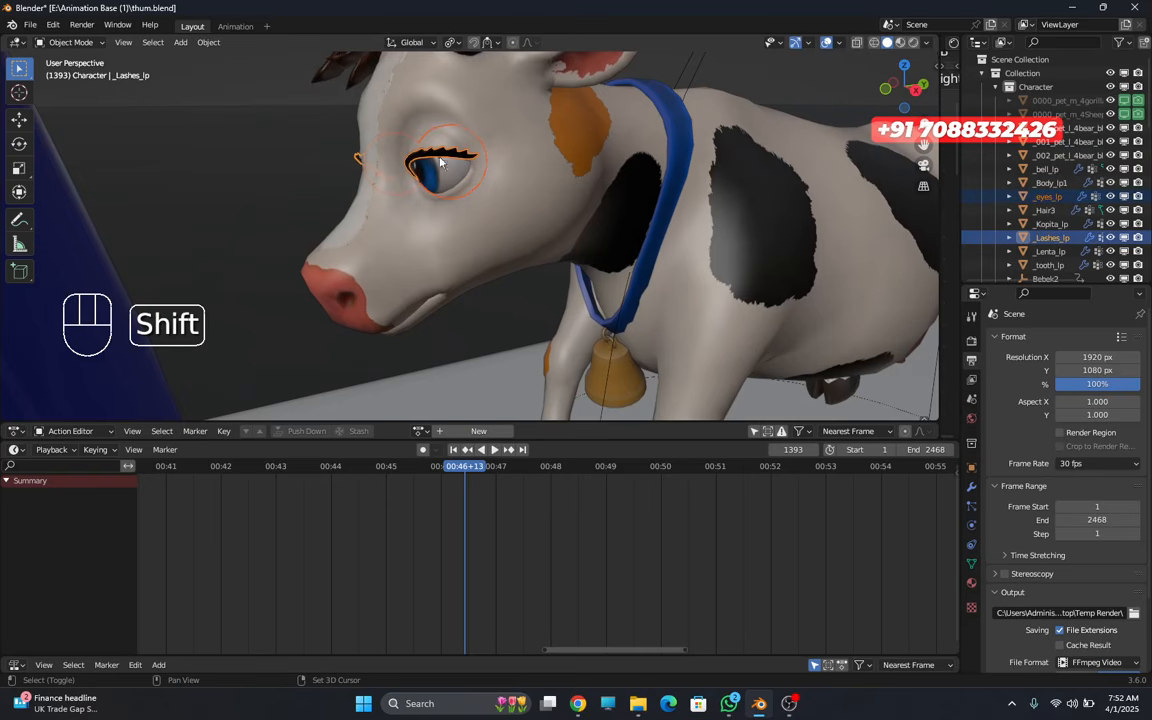
scroll(380, 210, up, 8)
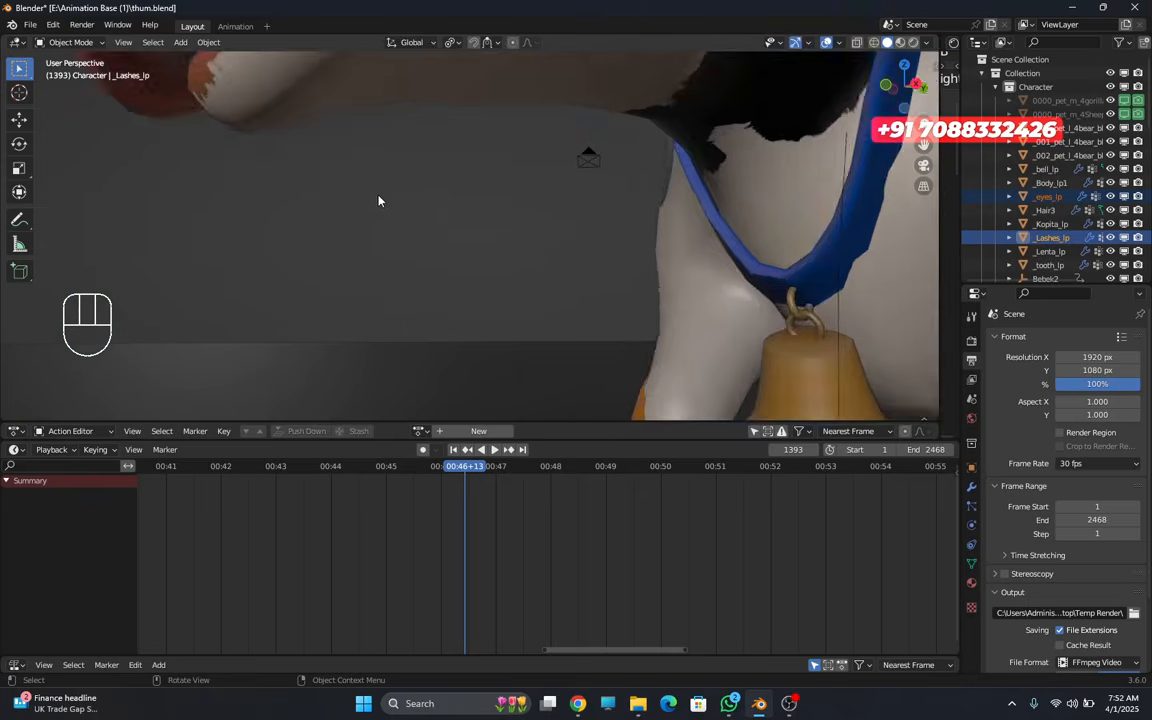
scroll(401, 249, up, 2)
shift+middle_drag(380, 201, 262, 318)
shift+middle_drag(262, 318, 298, 237)
shift+click(250, 313)
scroll(250, 312, down, 4)
scroll(432, 252, down, 4)
shift+middle_drag(432, 252, 321, 210)
scroll(288, 295, down, 4)
middle_drag(378, 262, 483, 245)
shift+click(495, 205)
shift+click(508, 272)
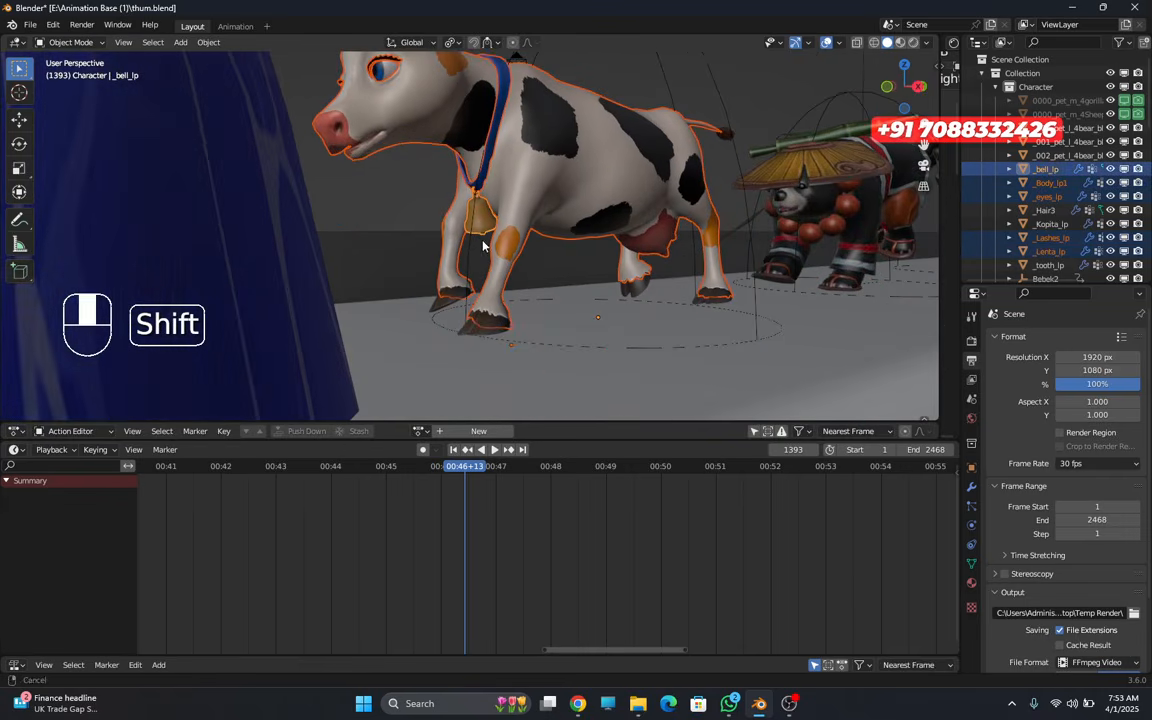
shift+click(486, 334)
middle_drag(628, 300, 542, 288)
shift+middle_drag(635, 278, 430, 398)
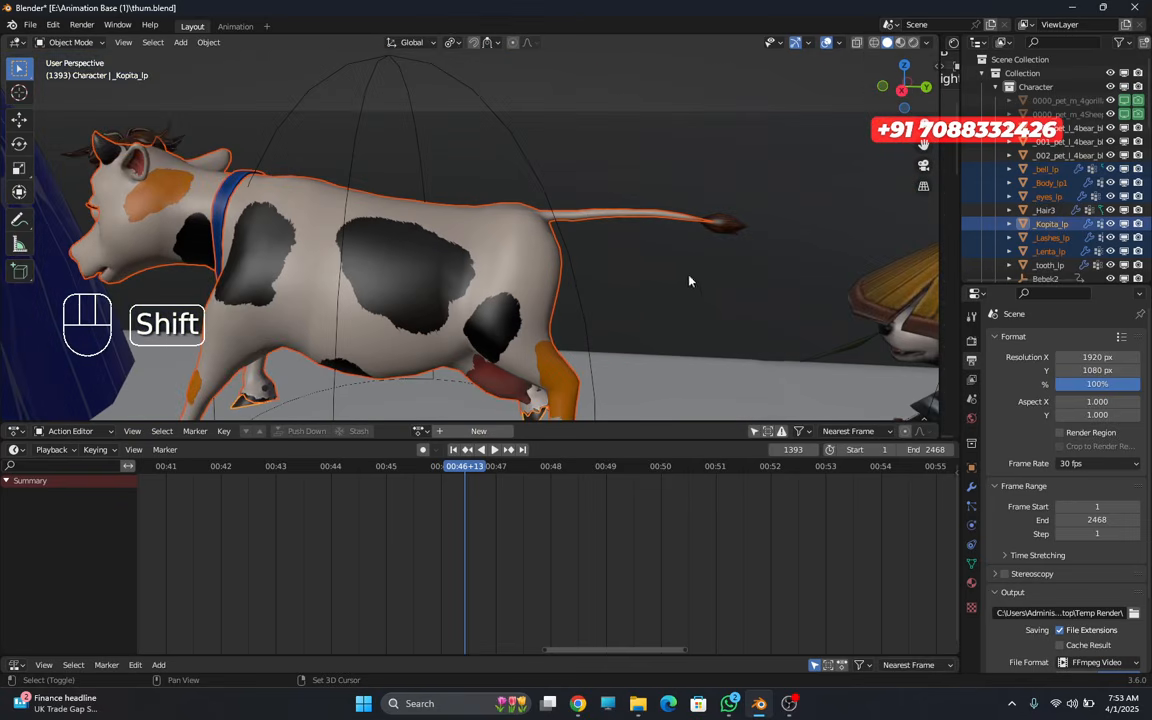
shift+click(727, 227)
middle_drag(727, 227, 327, 223)
scroll(318, 222, down, 2)
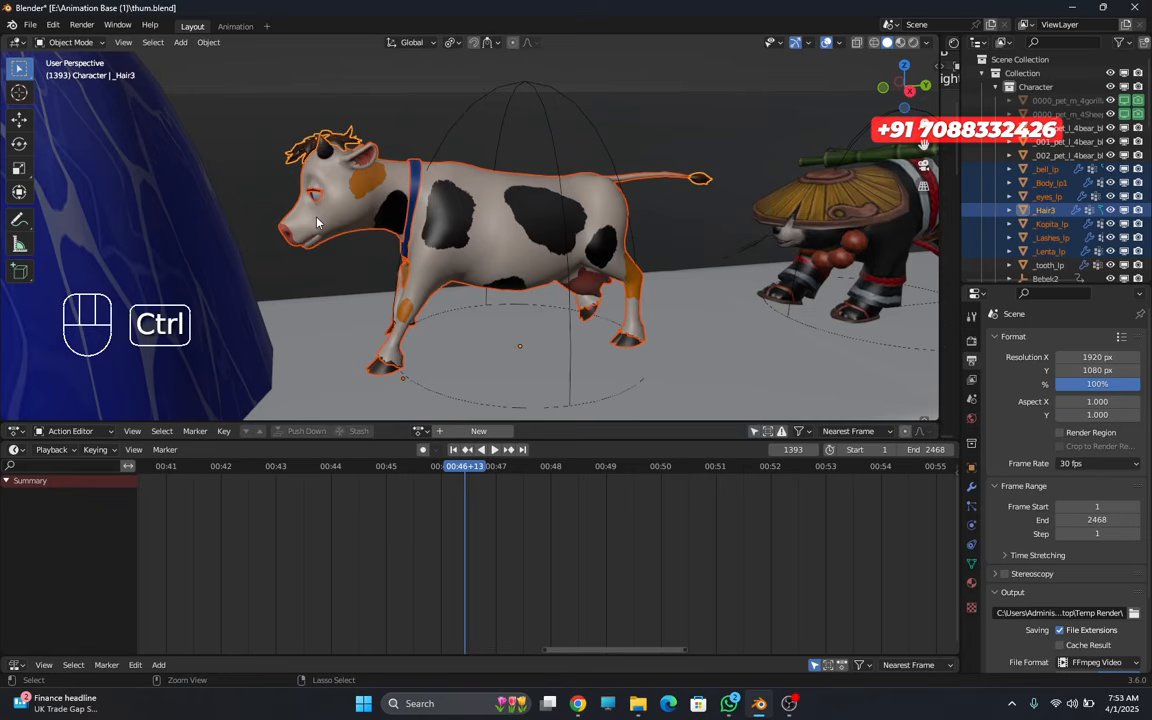
key(ctrl+j)
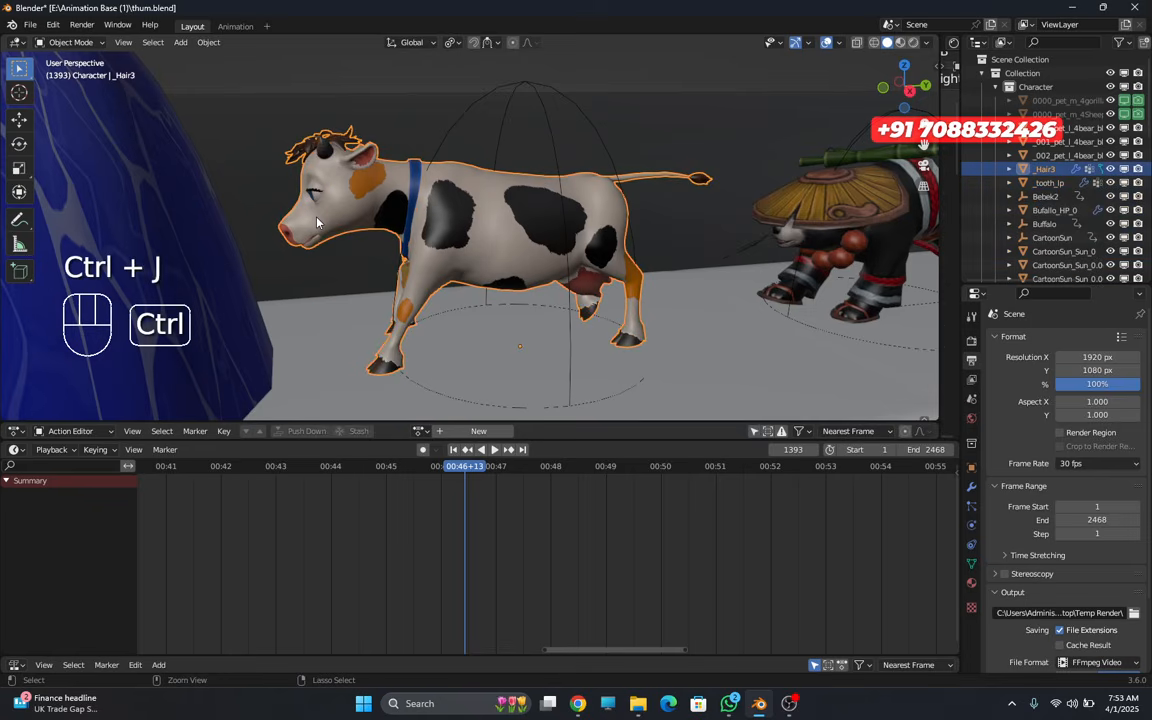
- Hide the joined cow mesh to check for leftover separate parts, and reveal it again
middle_drag(247, 175, 434, 242)
scroll(434, 242, up, 5)
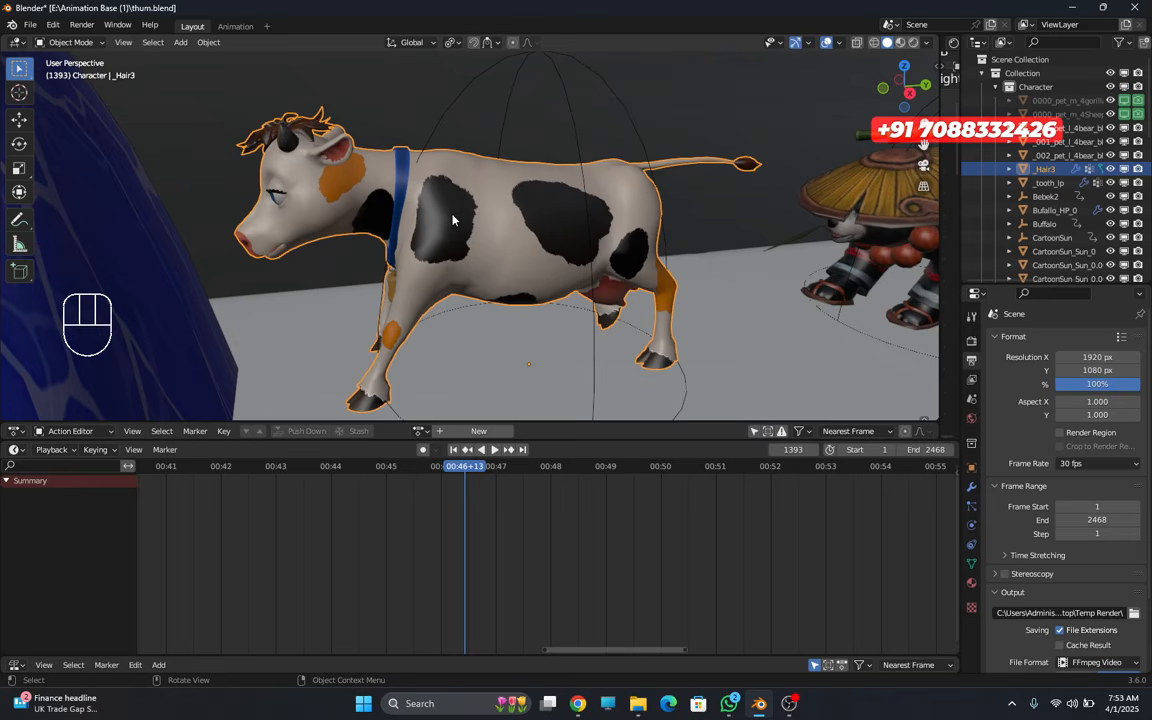
key(h)
middle_drag(453, 219, 411, 295)
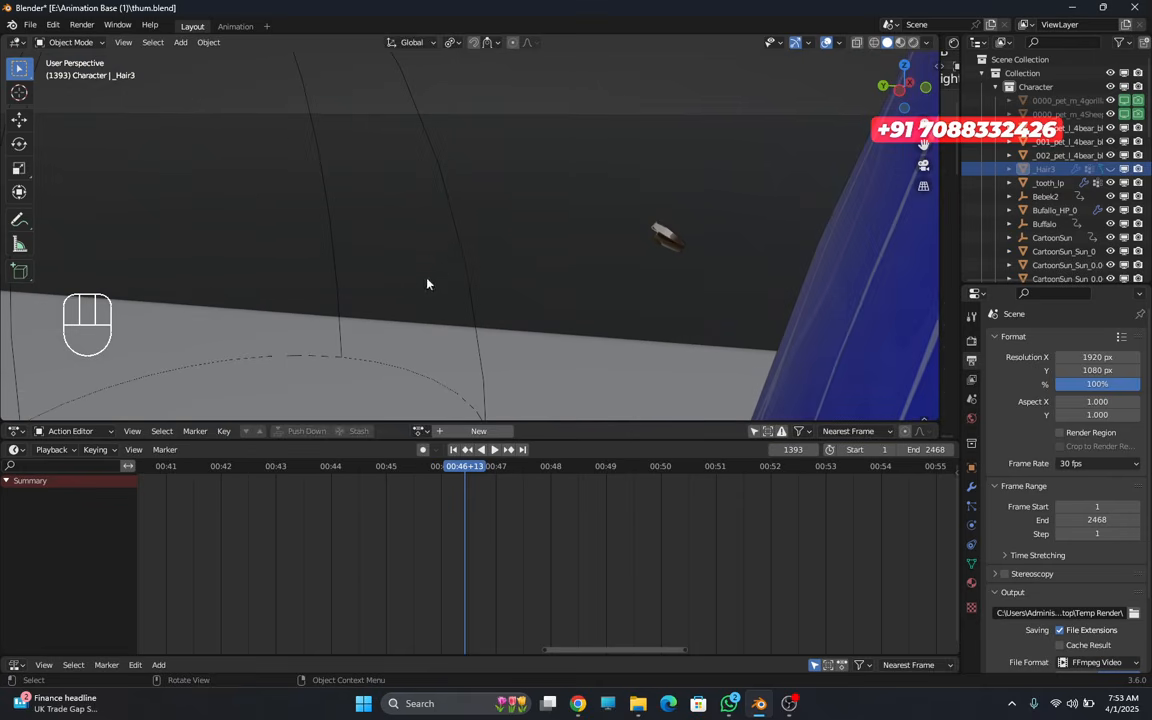
key(alt+h)
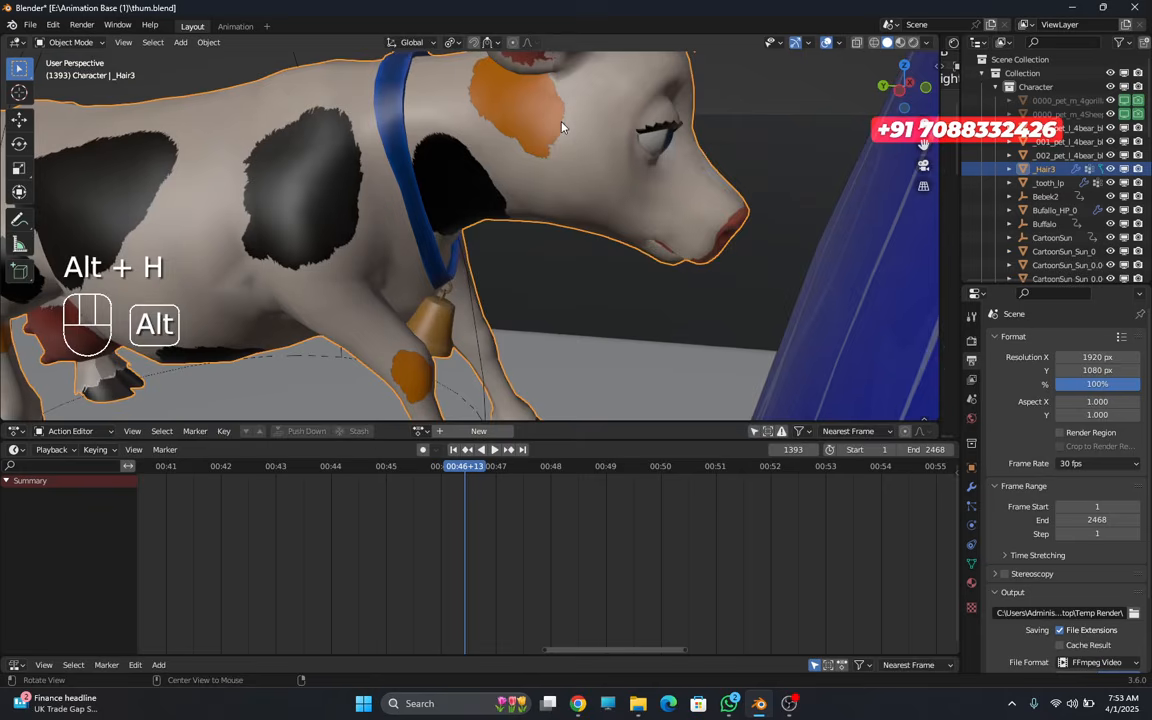
- Join the cow's separate tooth mesh into its hair mesh
middle_drag(565, 170, 517, 199)
scroll(658, 226, up, 4)
scroll(475, 280, up, 2)
click(436, 206)
scroll(436, 205, down, 5)
scroll(492, 192, down, 3)
shift+click(500, 190)
key(ctrl+j)
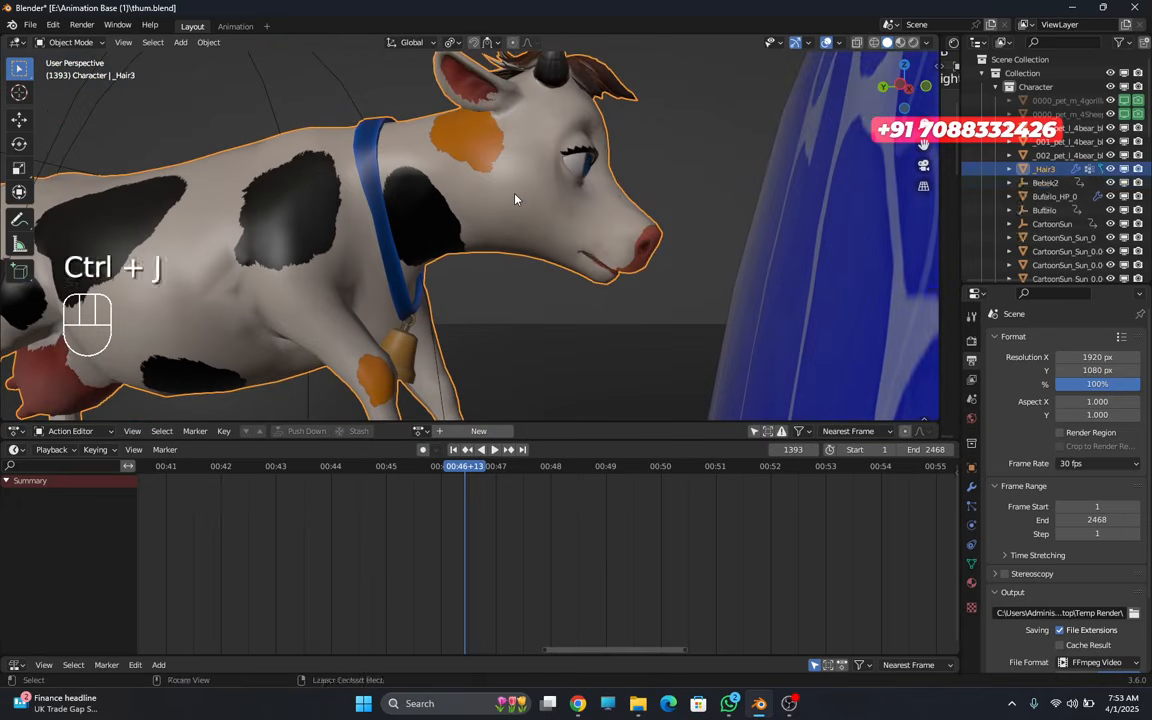
- Play the animation to frame 1415 while viewing the cow entering the blue dome
scroll(514, 196, down, 6)
middle_drag(494, 319, 527, 332)
scroll(608, 339, up, 4)
scroll(550, 328, down, 2)
scroll(527, 332, down, 3)
shift+middle_drag(492, 270, 458, 238)
key(space)
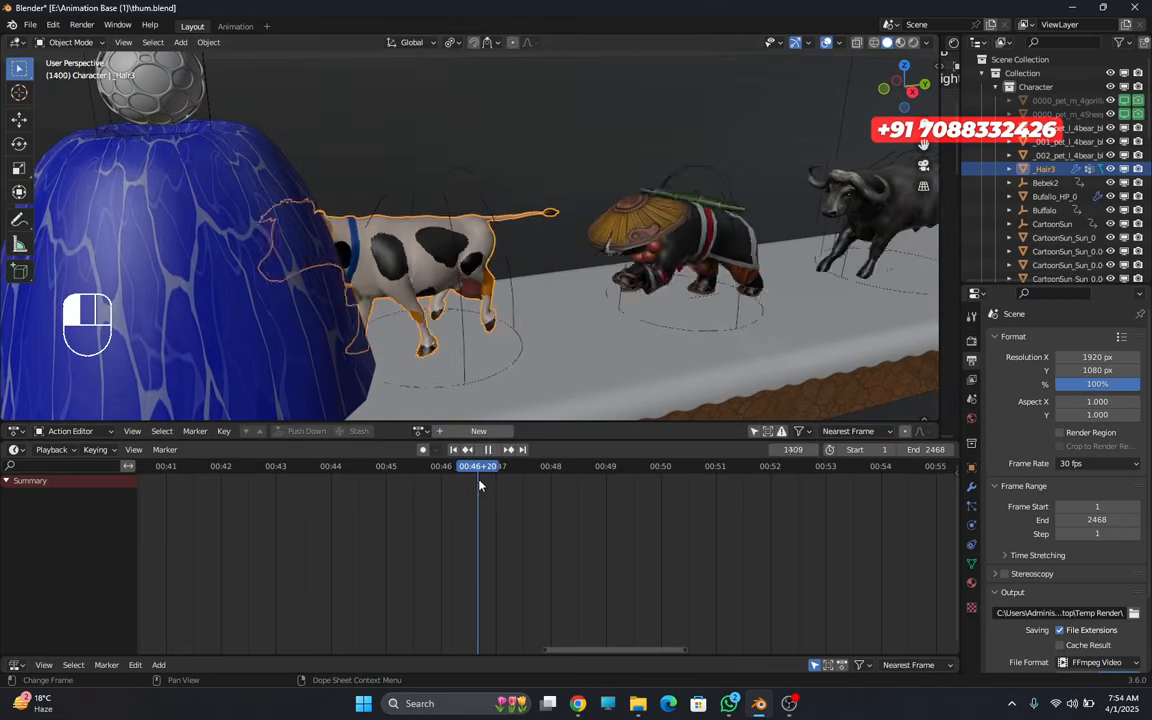
key(space)
mouse_move(430, 360)
shift+middle_down()
mouse_move(356, 340)
mouse_move(486, 335)
mouse_move(510, 400)
mouse_move(449, 355)
shift+middle_up()
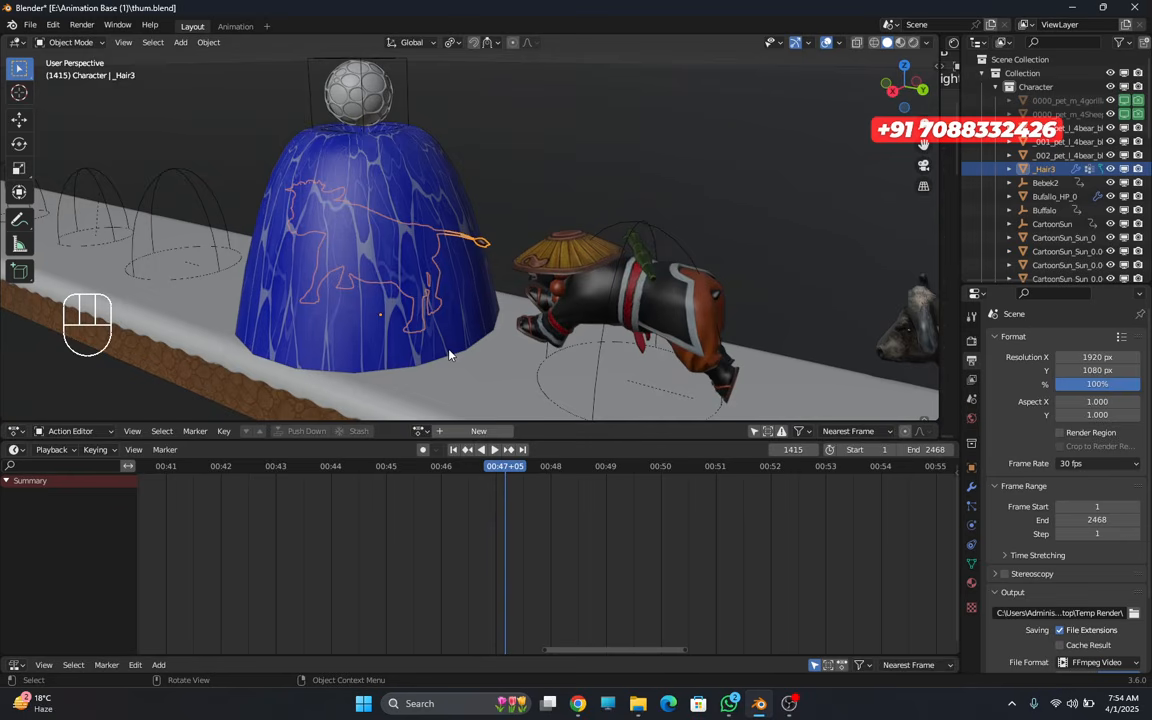
- Hide the overlays, move to frame 1417, and compare the camera view with a perspective view of the cow in the dome
key(KP_0)
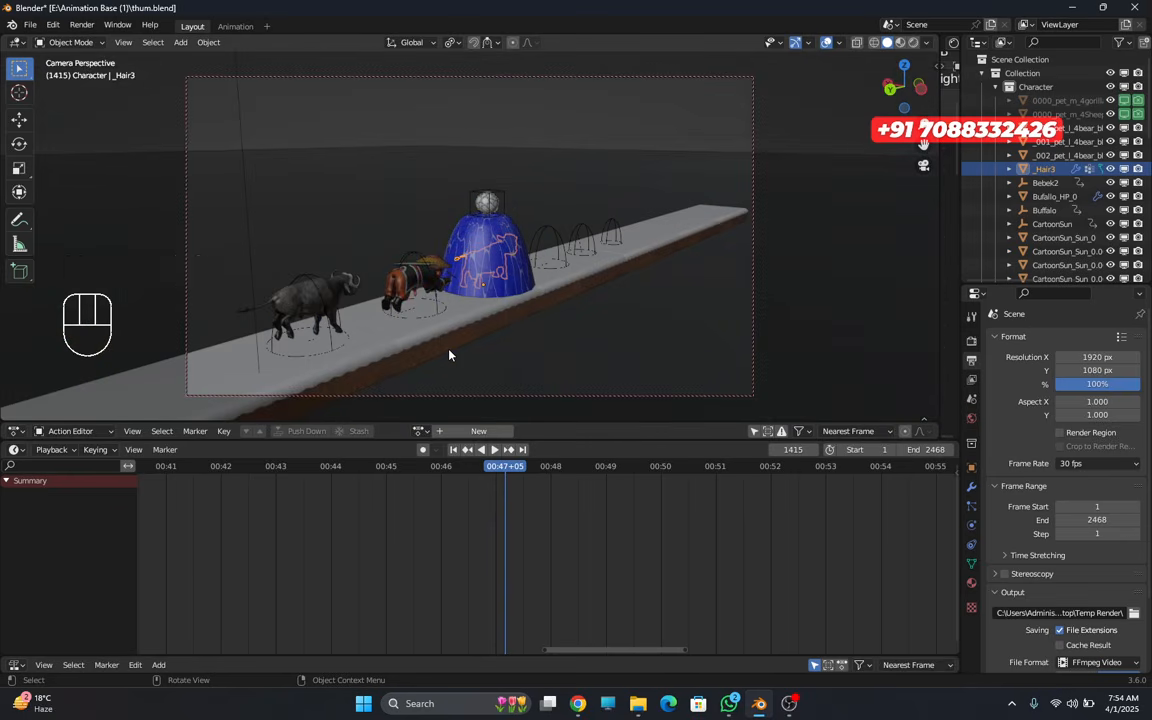
drag(505, 467, 500, 470)
click(826, 42)
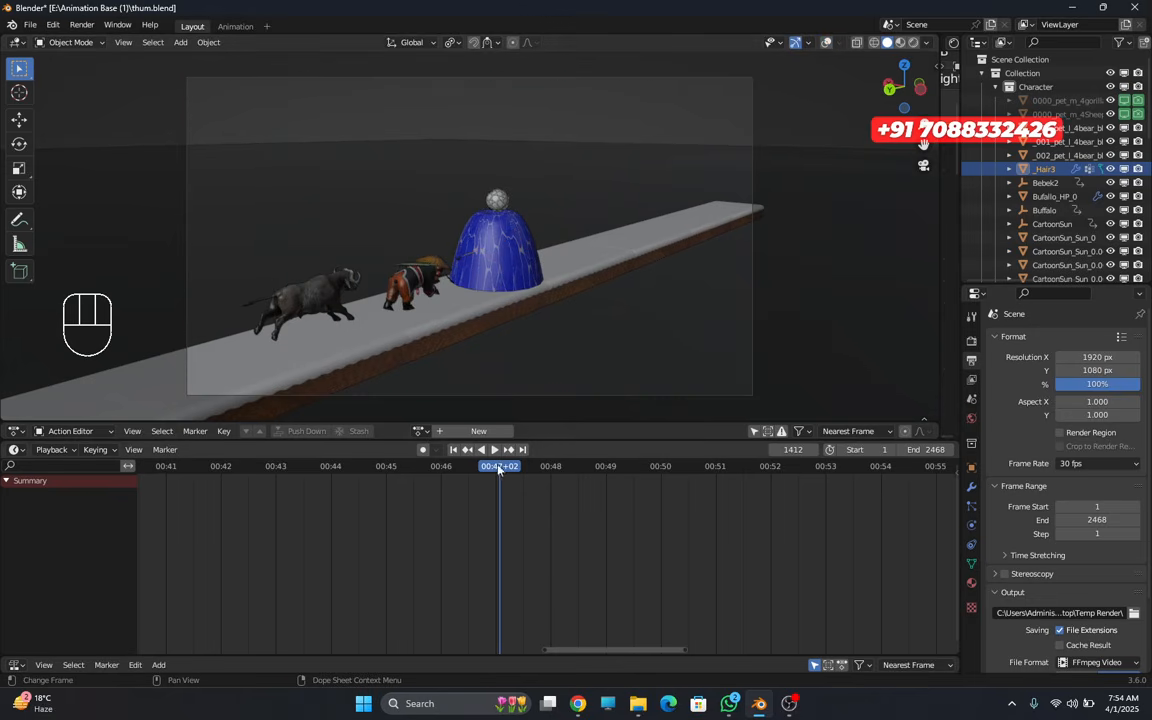
drag(500, 470, 509, 479)
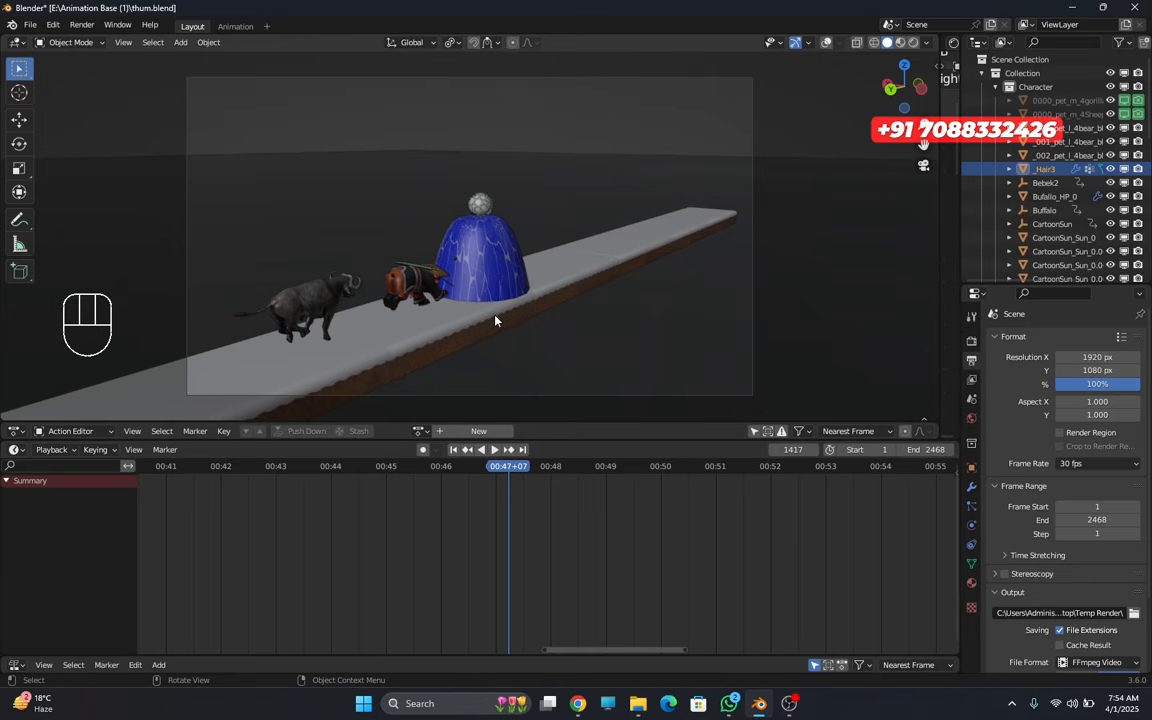
key(KP_0)
mouse_move(500, 321)
middle_down()
mouse_move(603, 316)
mouse_move(480, 318)
middle_up()
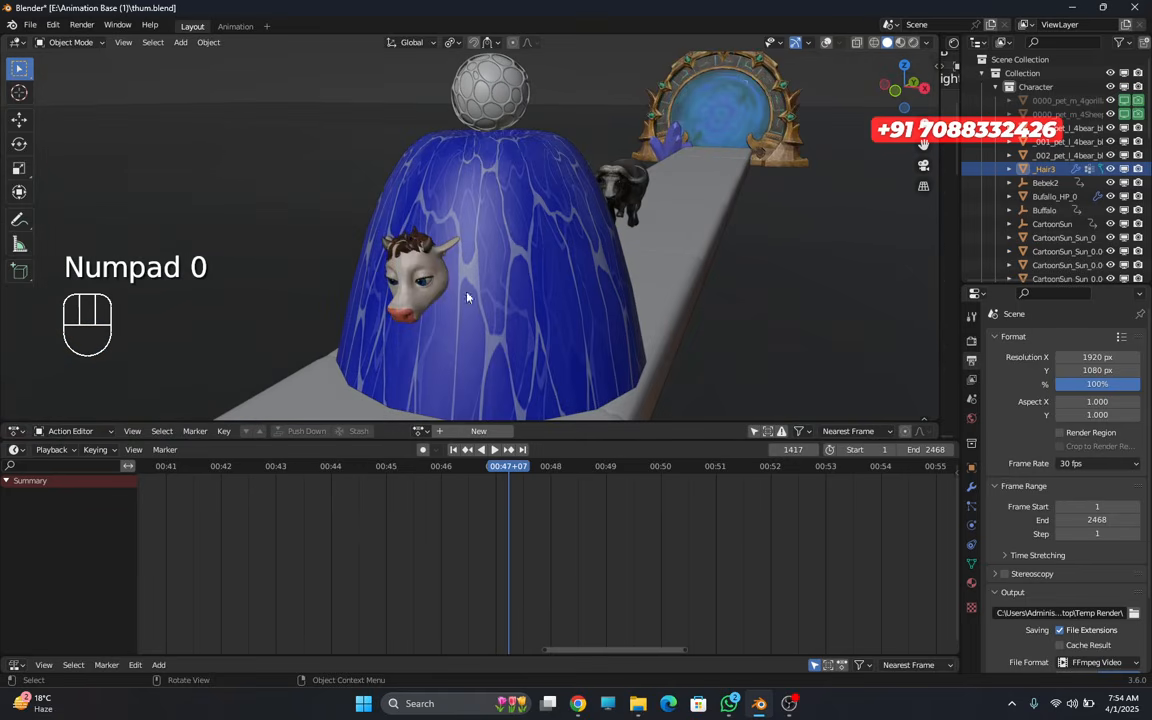
middle_drag(374, 266, 446, 261)
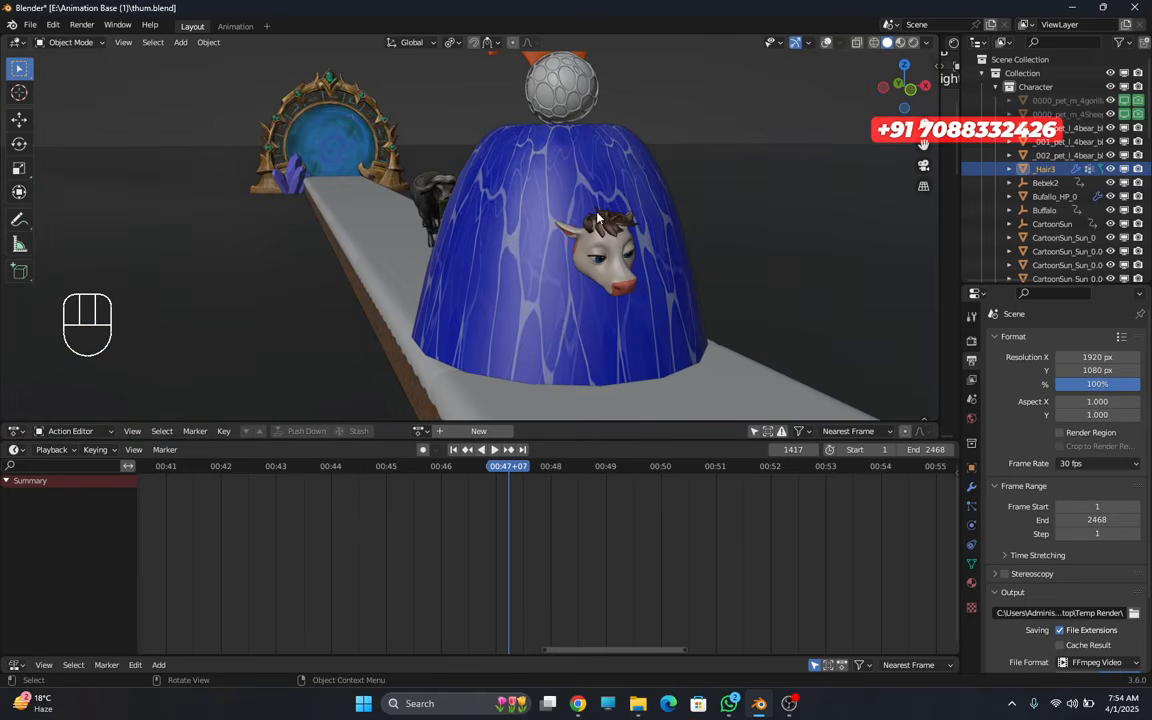
key(KP_0)
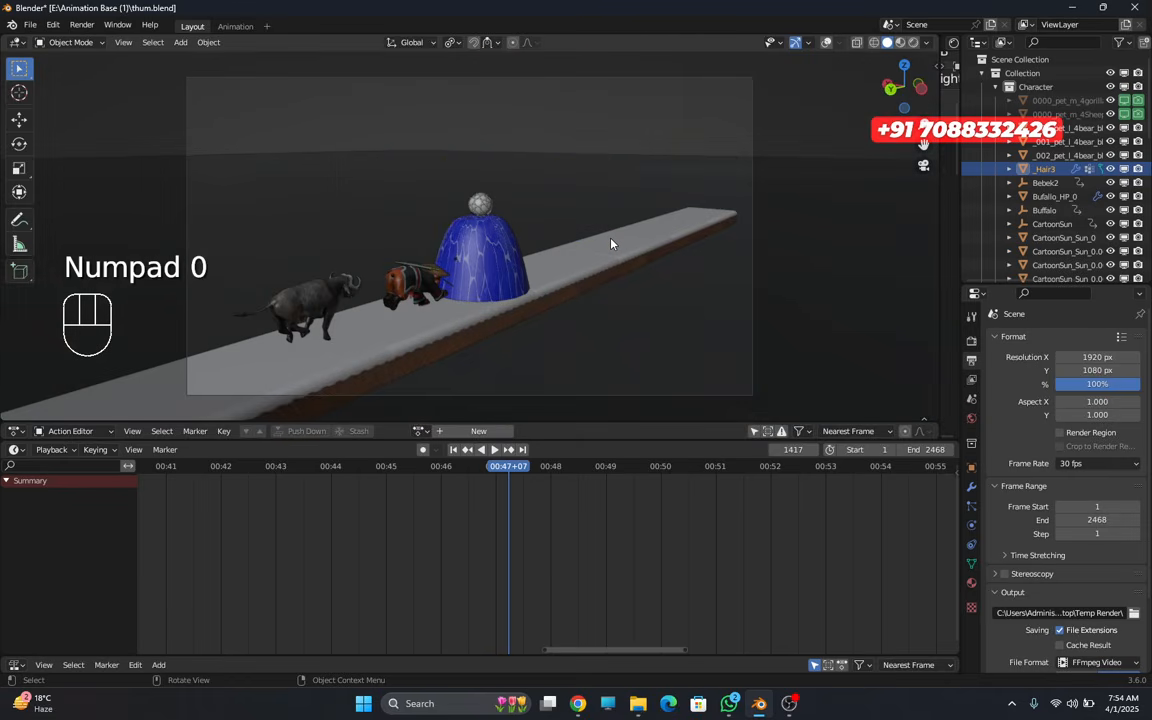
key(KP_0)
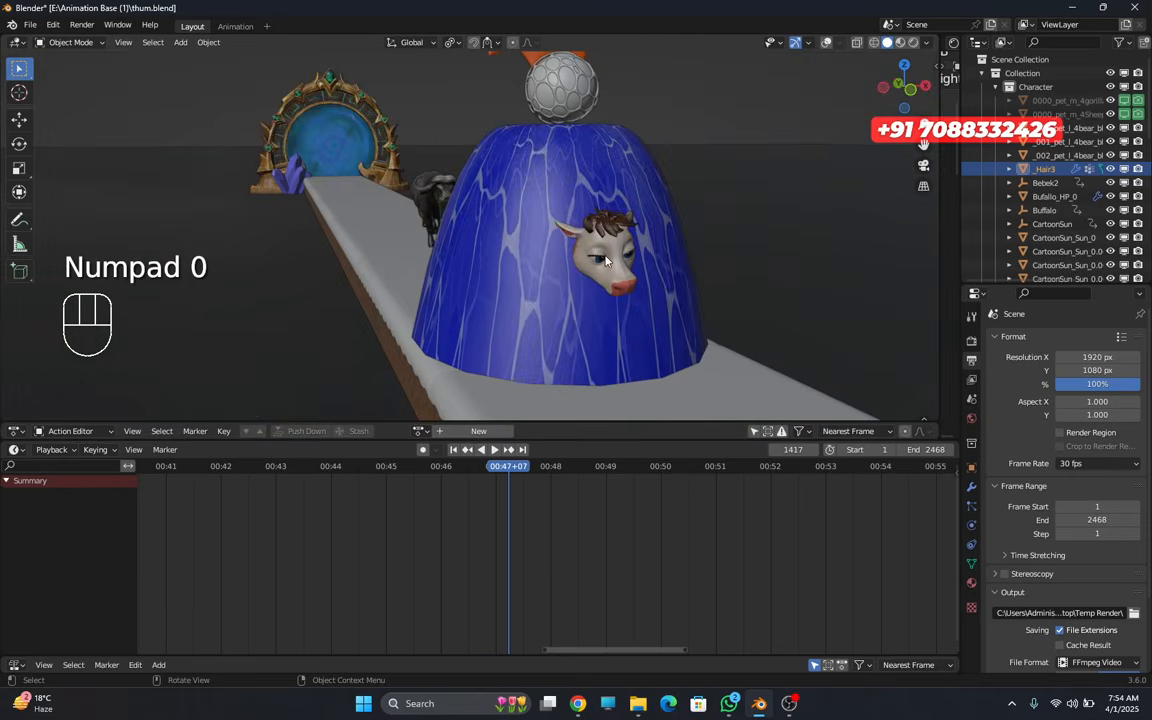
- Turn the viewport overlays back on and enable the Bones overlay
click(826, 42)
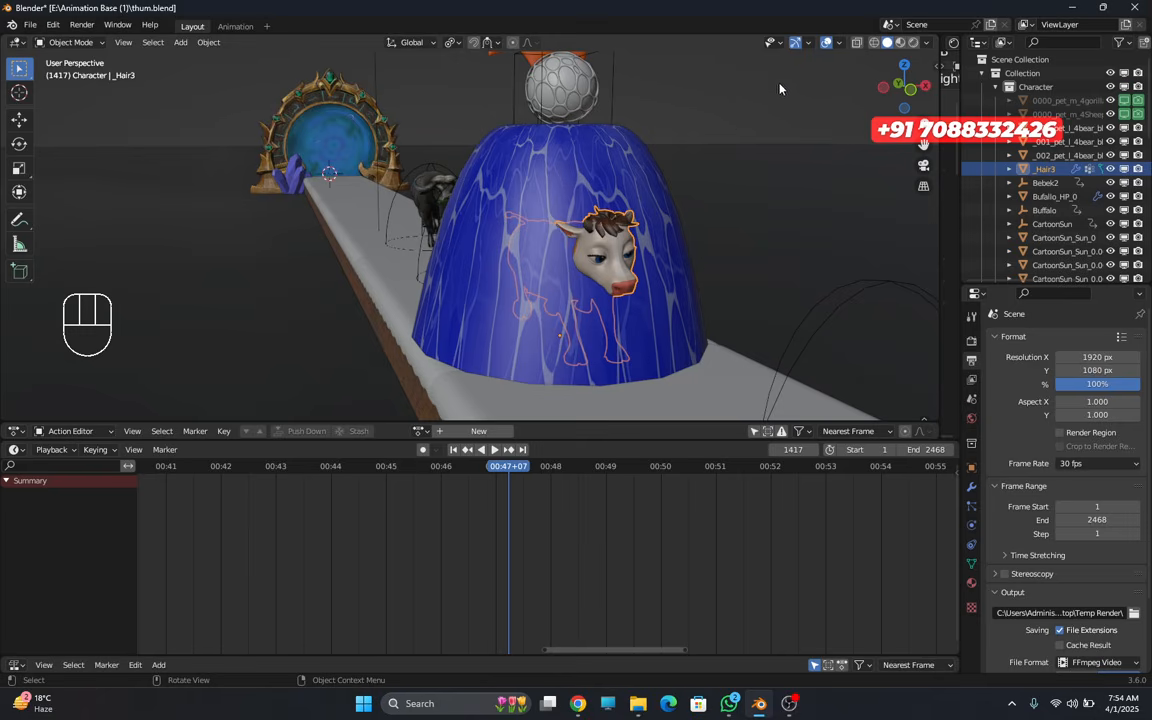
click(839, 42)
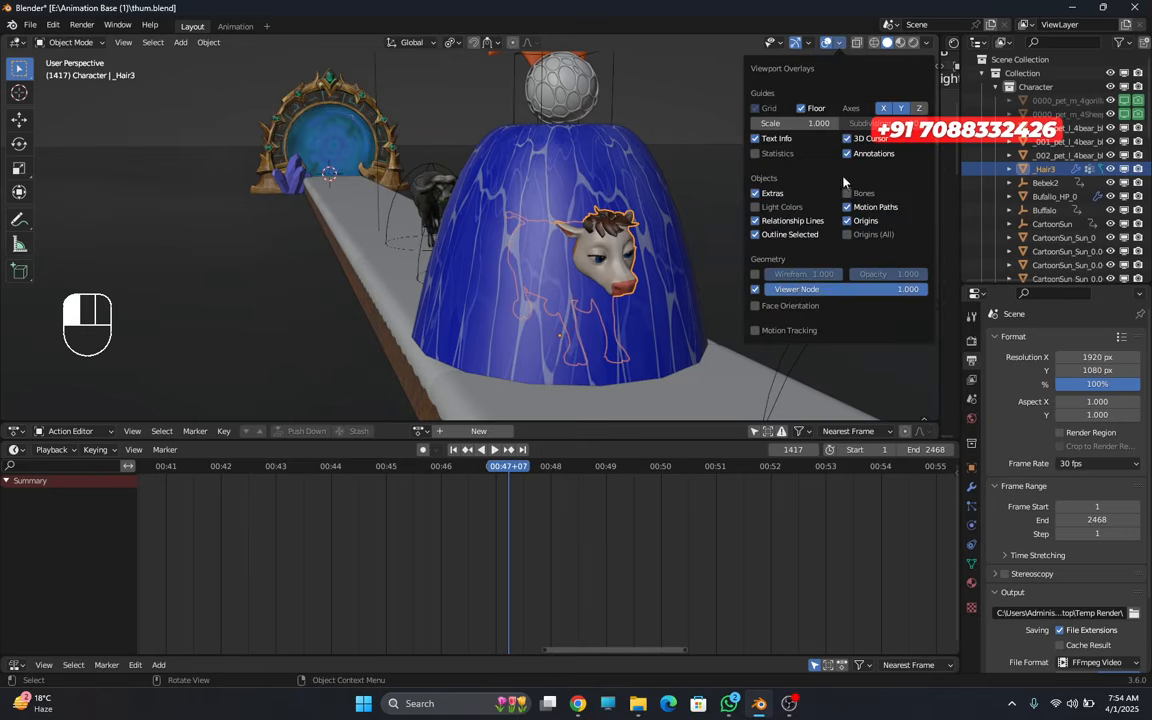
click(846, 193)
middle_drag(762, 176, 749, 212)
scroll(731, 220, up, 2)
scroll(757, 202, down, 4)
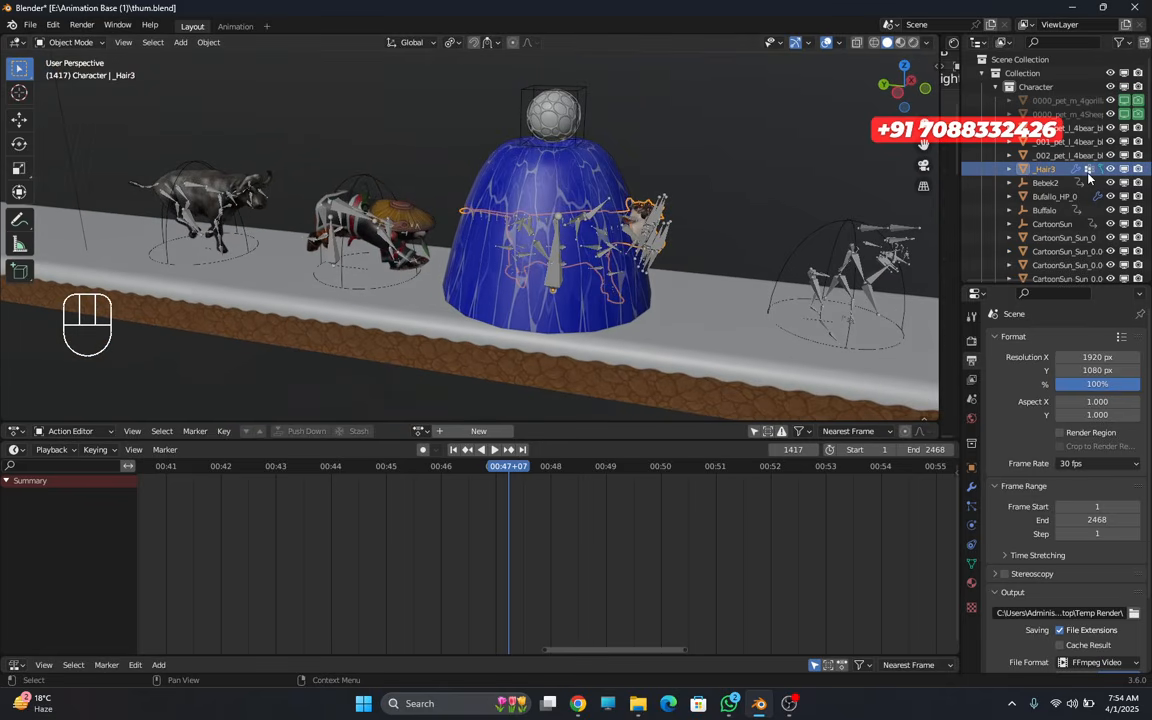
- Keyframe the cow's viewport and render visibility on at frame 1417 and off at frame 1418
key(KP_Decimal)
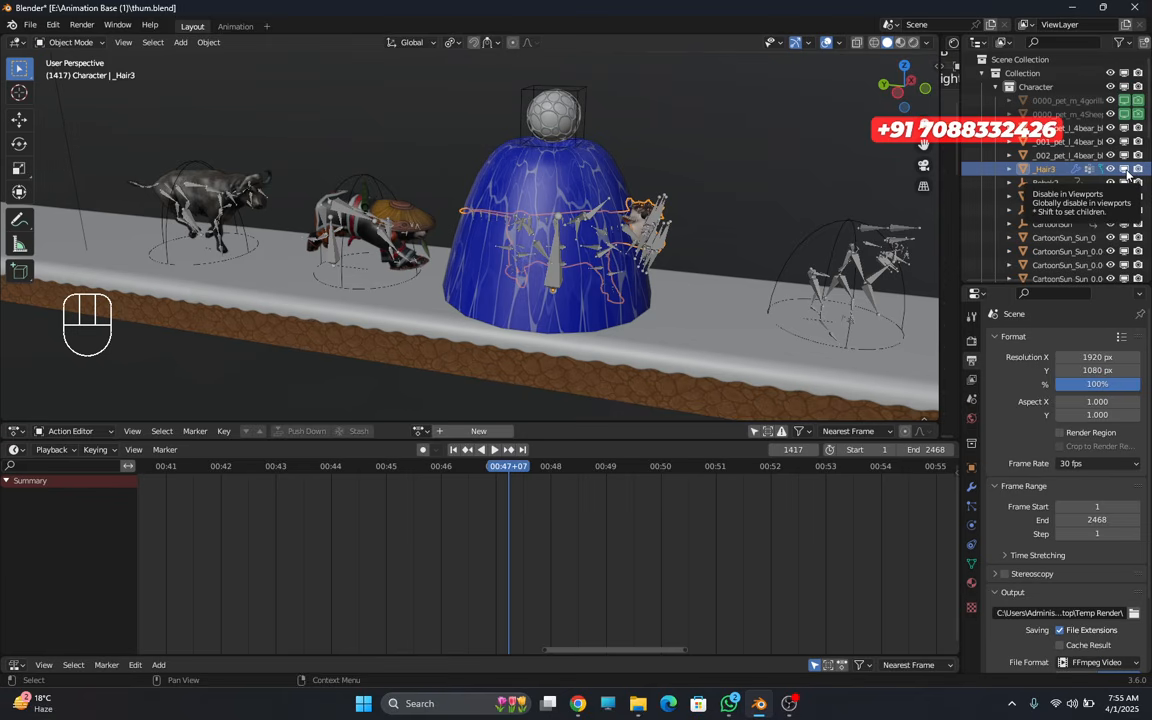
key(i)
key(i)
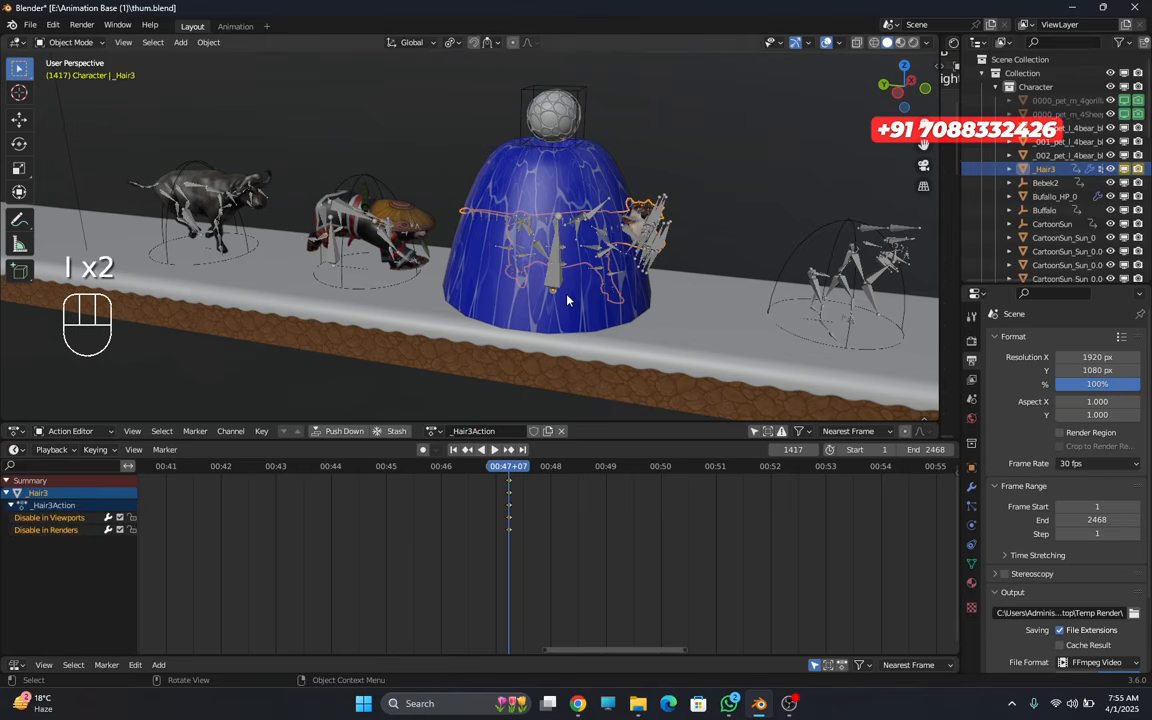
key(Right)
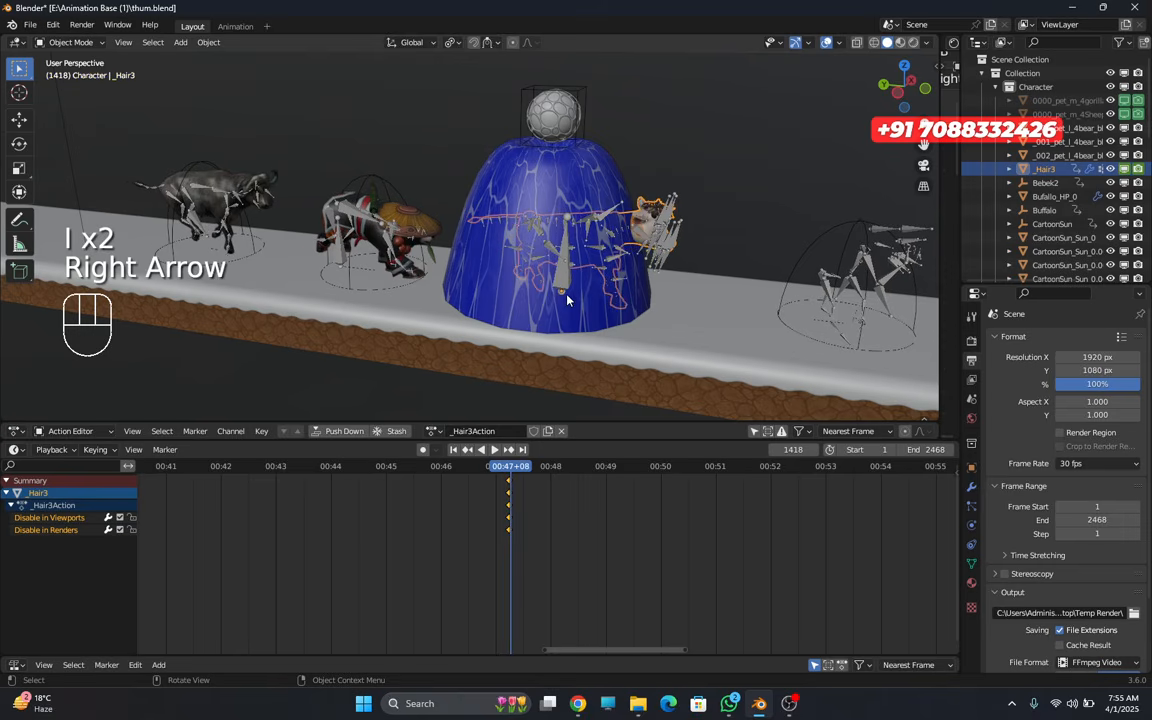
click(1137, 171)
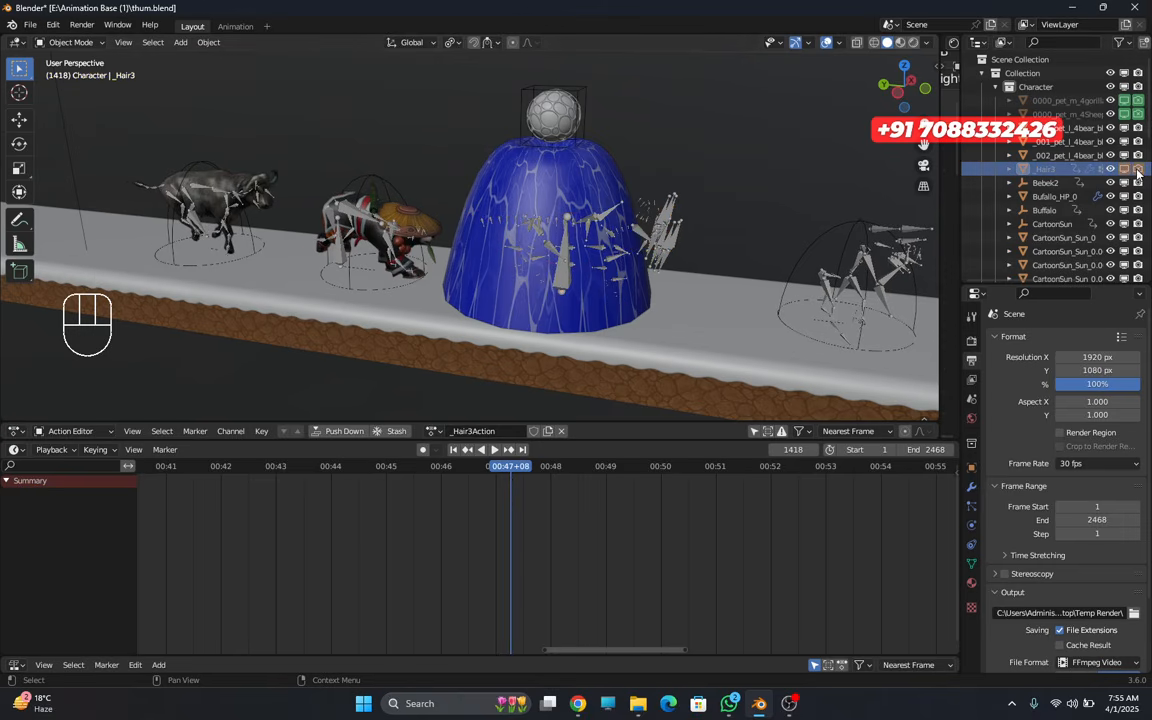
key(i)
key(i)
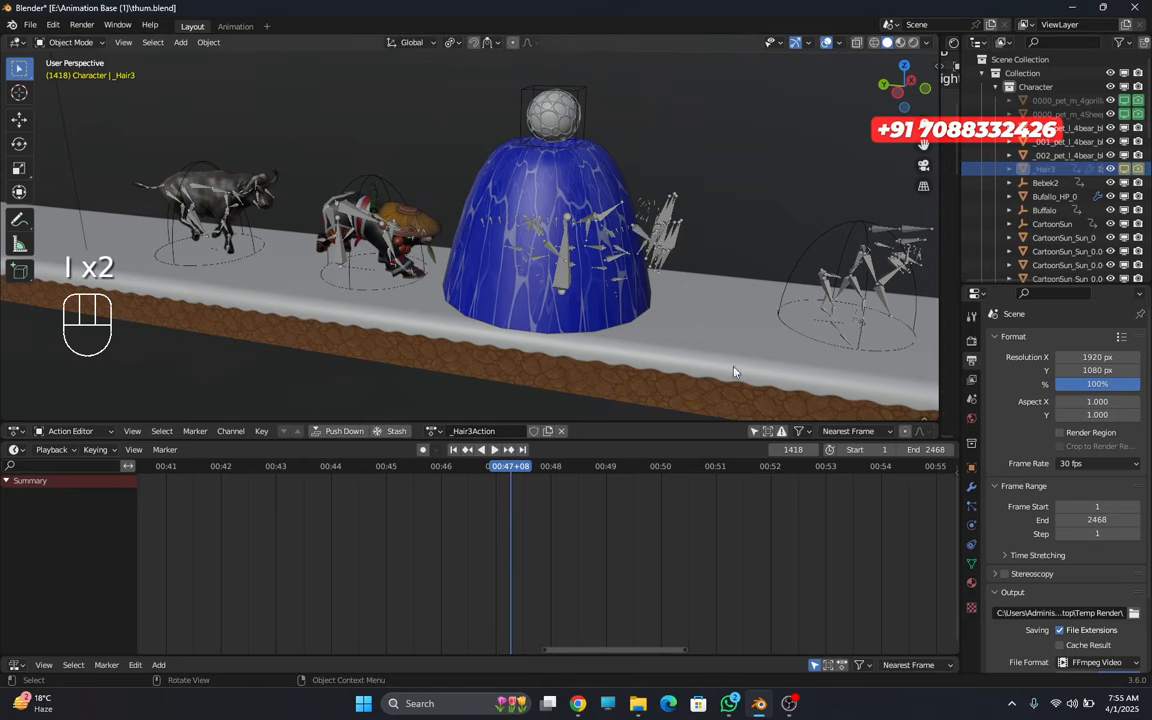
- Scrub the timeline to frame 1414 and select the bear's head and straw hat meshes
drag(513, 474, 557, 468)
drag(519, 458, 503, 457)
middle_drag(460, 318, 390, 215)
shift+middle_drag(390, 215, 477, 251)
scroll(456, 185, up, 5)
click(456, 185)
scroll(376, 250, up, 4)
scroll(392, 269, up, 5)
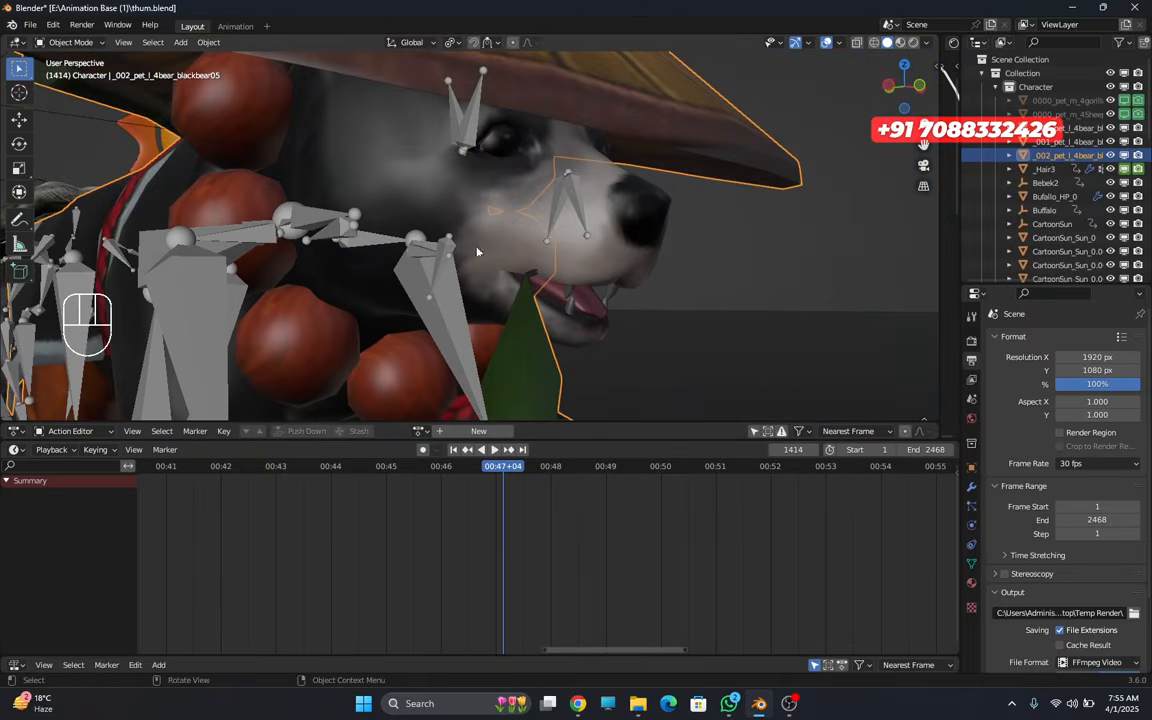
click(490, 136)
middle_drag(490, 136, 540, 205)
shift+click(533, 166)
scroll(517, 185, down, 4)
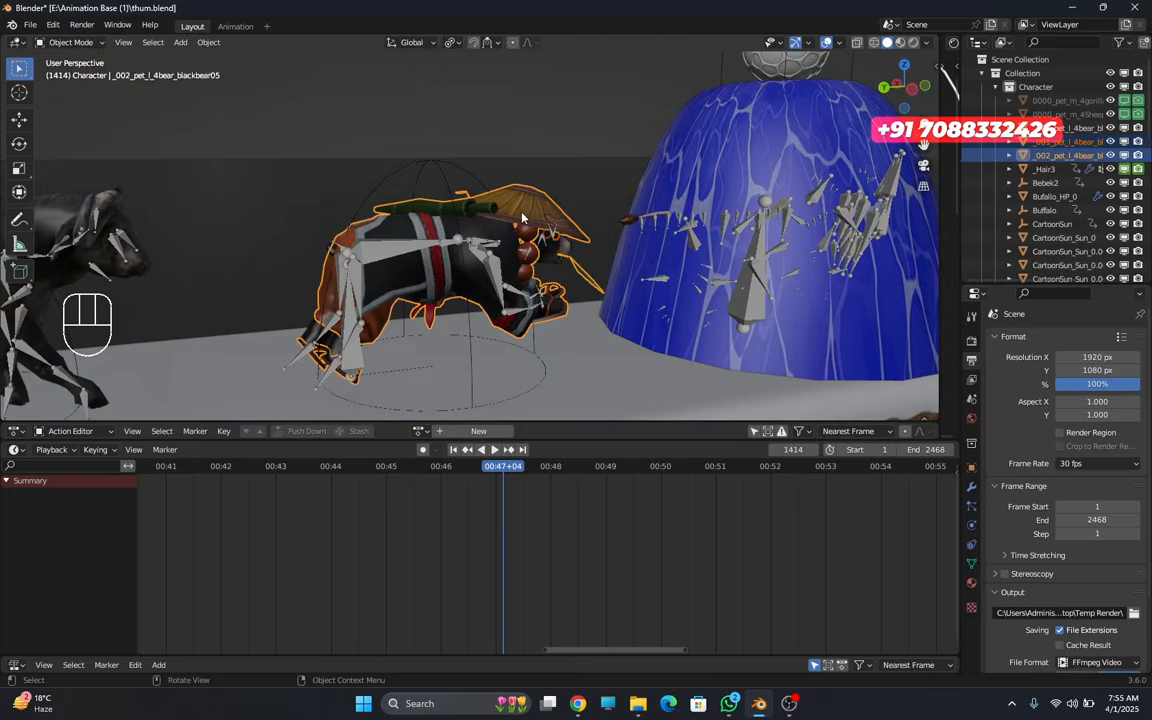
- Add the bear's remaining mesh to the selection and join all parts into _002_pet_l_4bear_blackbear05
scroll(427, 265, up, 2)
shift+middle_drag(427, 265, 754, 201)
scroll(540, 245, up, 2)
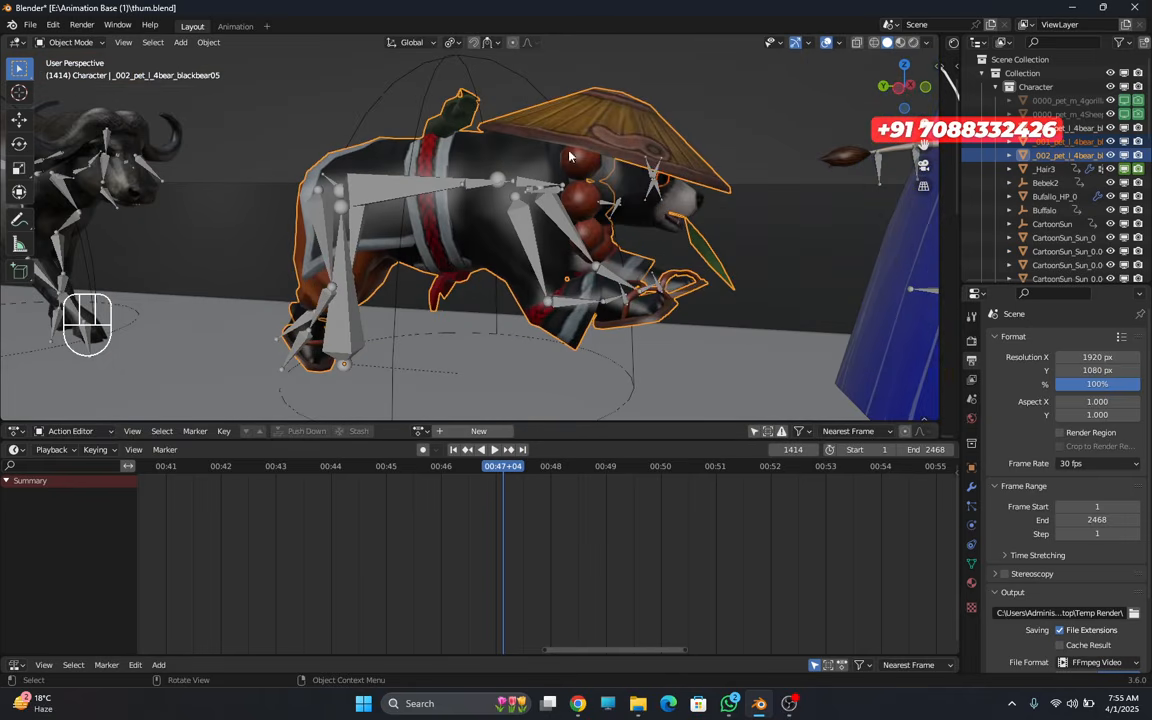
middle_drag(531, 168, 575, 226)
shift+middle_drag(497, 336, 528, 285)
middle_drag(528, 285, 490, 284)
scroll(490, 284, up, 1)
shift+middle_drag(490, 284, 528, 258)
scroll(528, 258, up, 2)
shift+click(370, 258)
scroll(500, 260, down, 2)
shift+middle_drag(652, 246, 560, 275)
middle_drag(630, 273, 494, 247)
shift+click(432, 217)
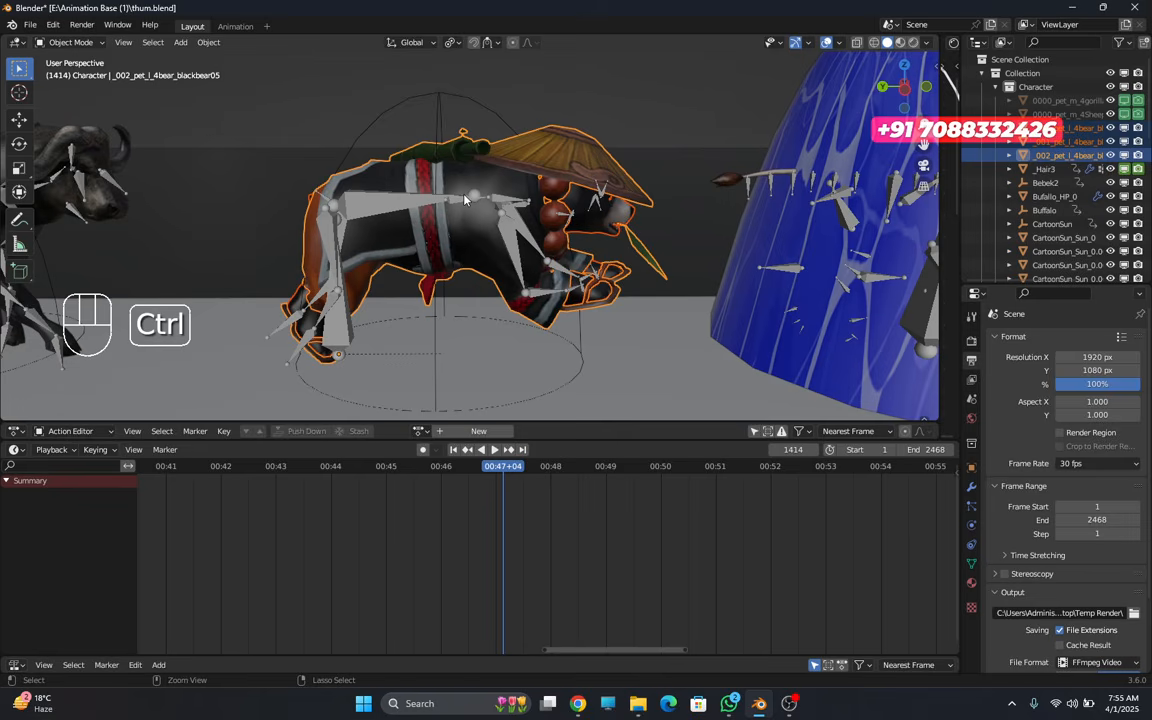
key(ctrl+j)
- Advance the animation to frame 1441, placing the bear inside the blue dome
middle_drag(556, 270, 563, 275)
shift+middle_drag(652, 264, 598, 260)
scroll(610, 263, down, 3)
drag(502, 472, 552, 481)
shift+middle_drag(698, 325, 490, 298)
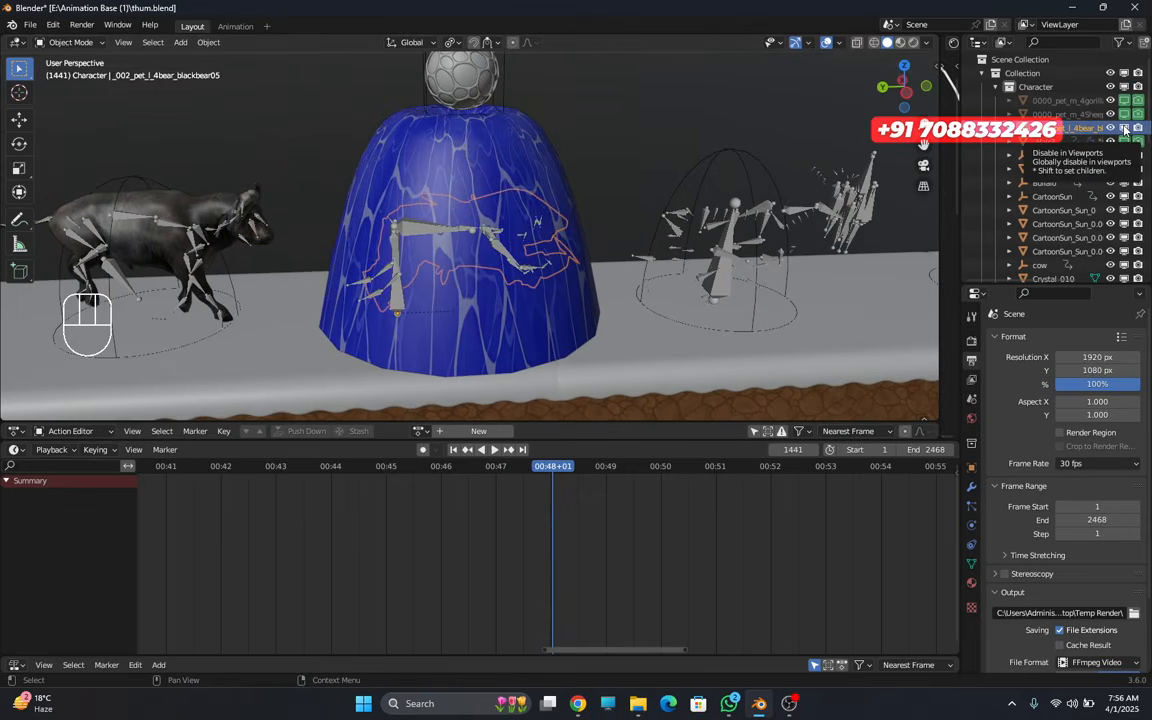
- Keyframe the bear's viewport and render visibility on at frame 1441 and off at frame 1442
key(i)
key(i)
key(Right)
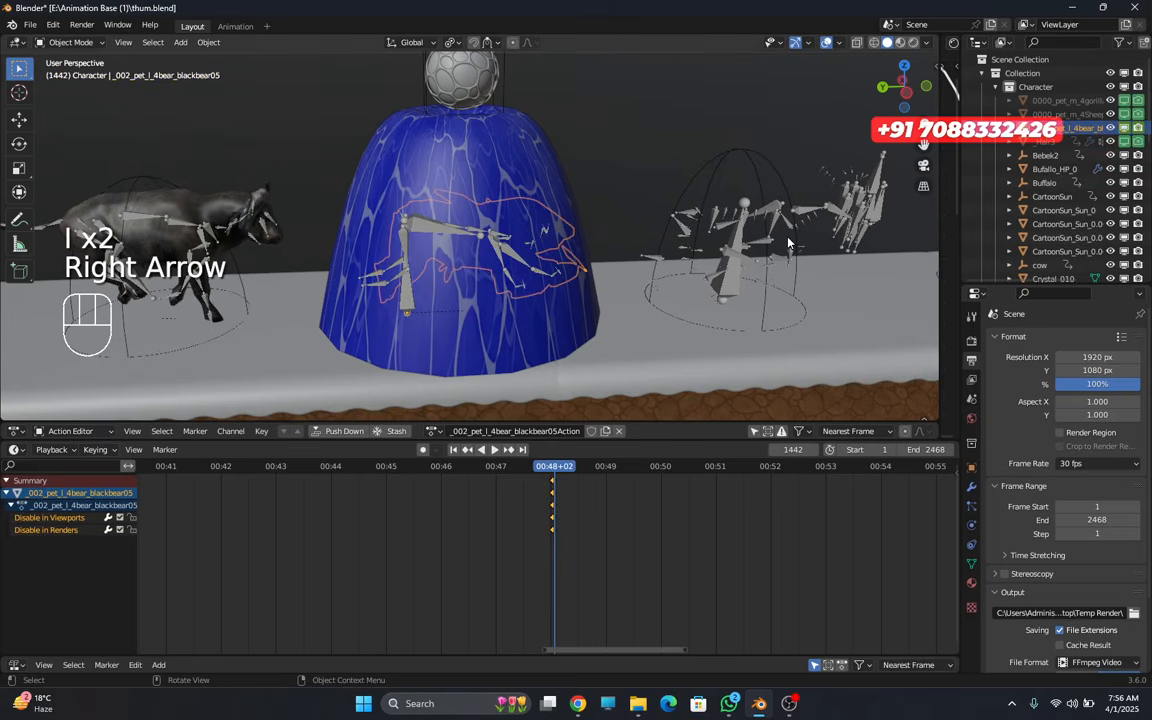
click(1124, 128)
click(1139, 129)
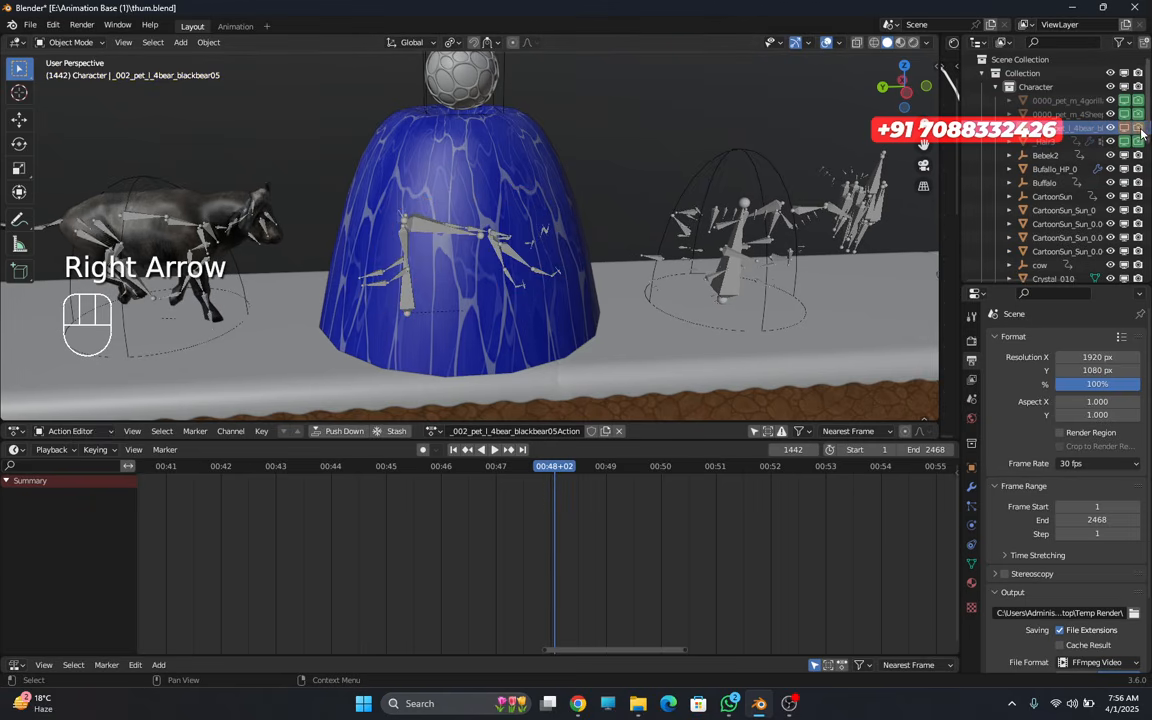
key(i)
key(i)
- Select the buffalo mesh and advance the animation to frame 1486 to inspect it at the dome
click(559, 474)
mouse_move(559, 474)
mouse_down()
mouse_move(617, 485)
mouse_move(562, 470)
mouse_up()
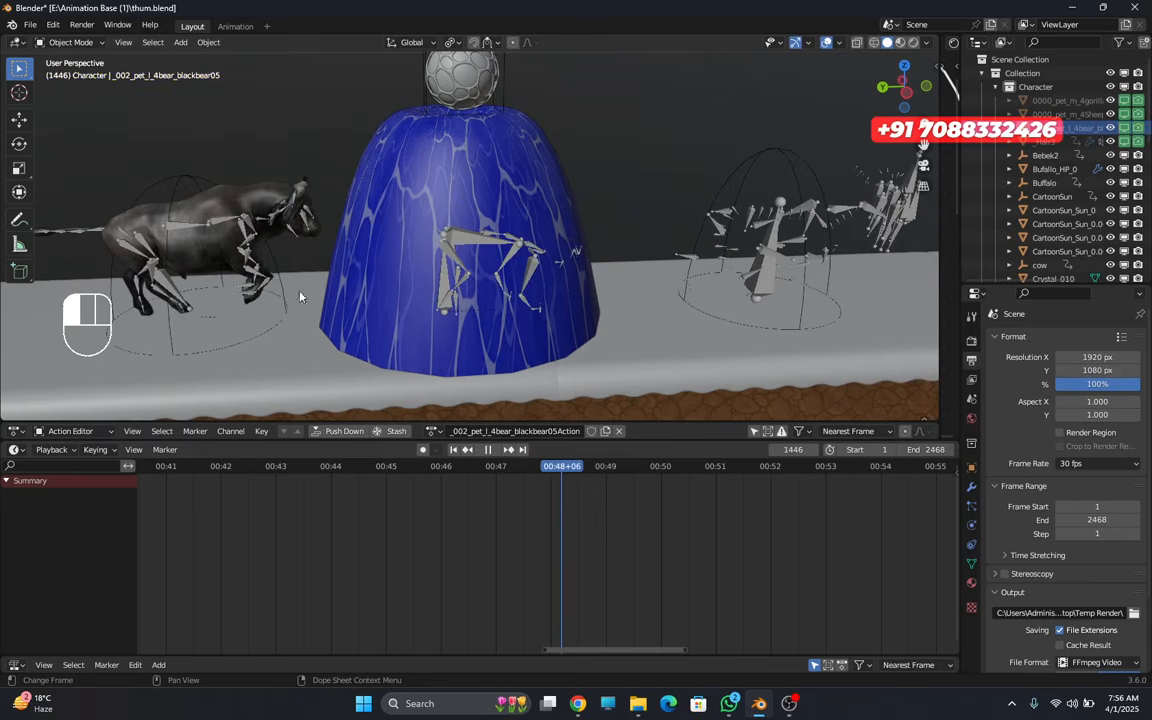
click(211, 212)
click(494, 449)
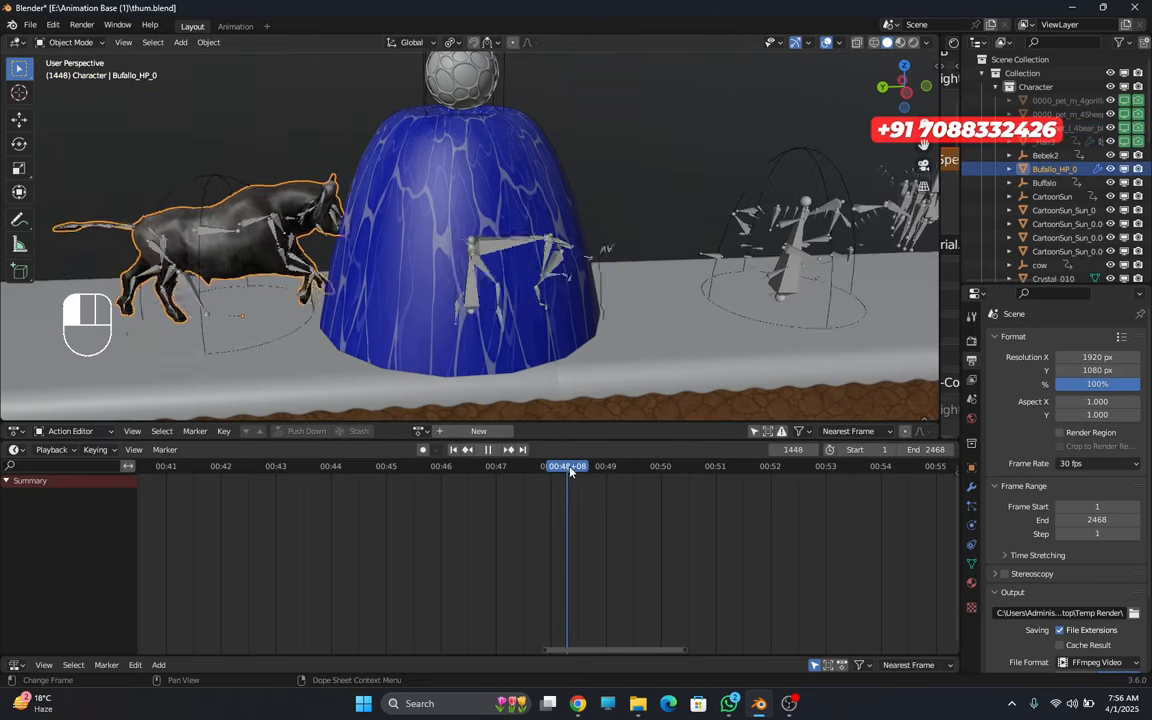
drag(592, 483, 635, 497)
middle_drag(545, 300, 511, 252)
scroll(511, 252, up, 2)
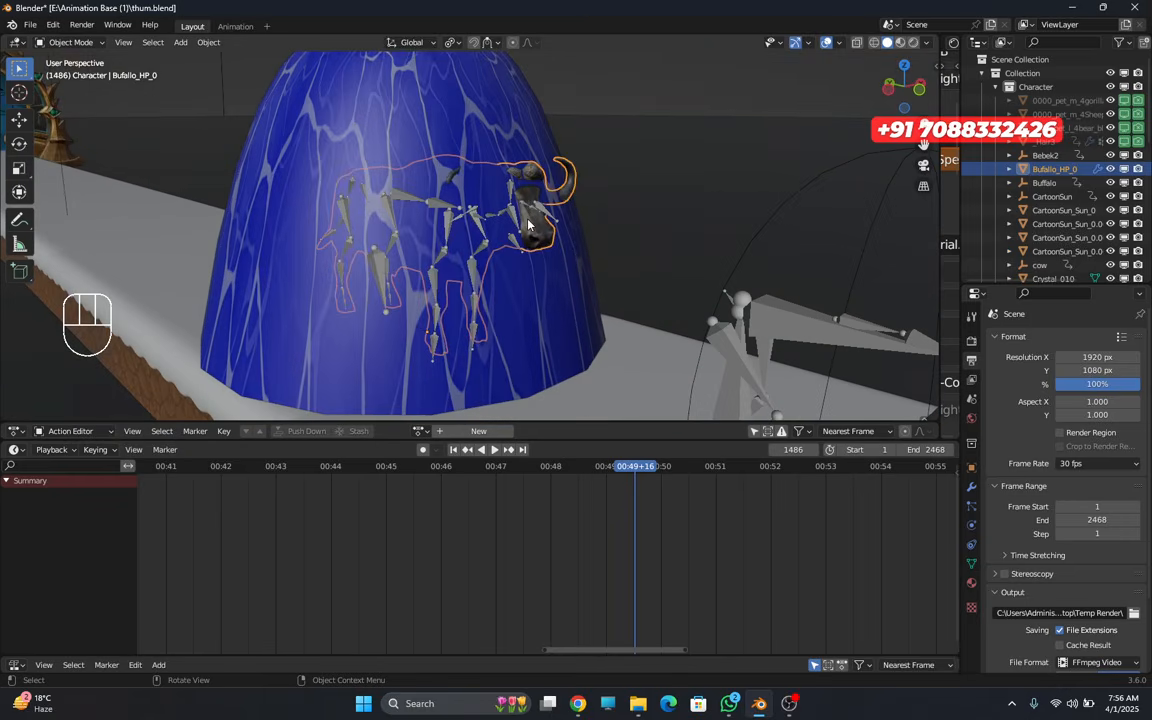
- Check the buffalo through the camera with overlays hidden, move back to frame 1467, and toggle between camera and perspective views
key(KP_0)
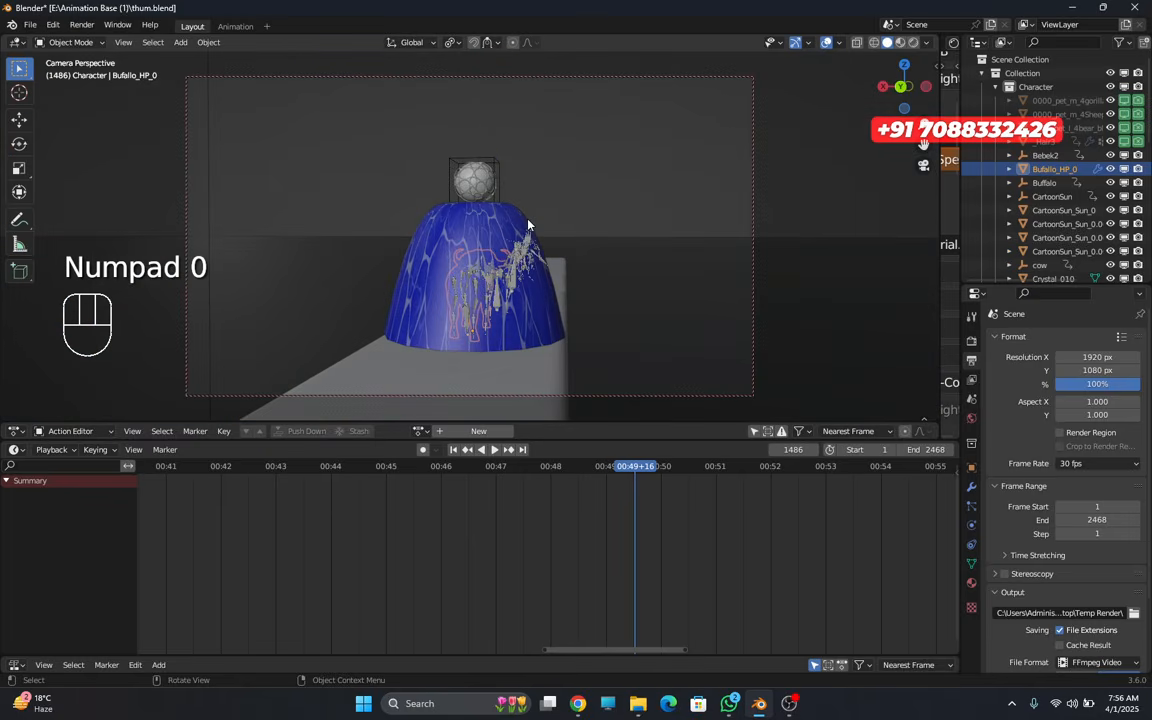
click(826, 42)
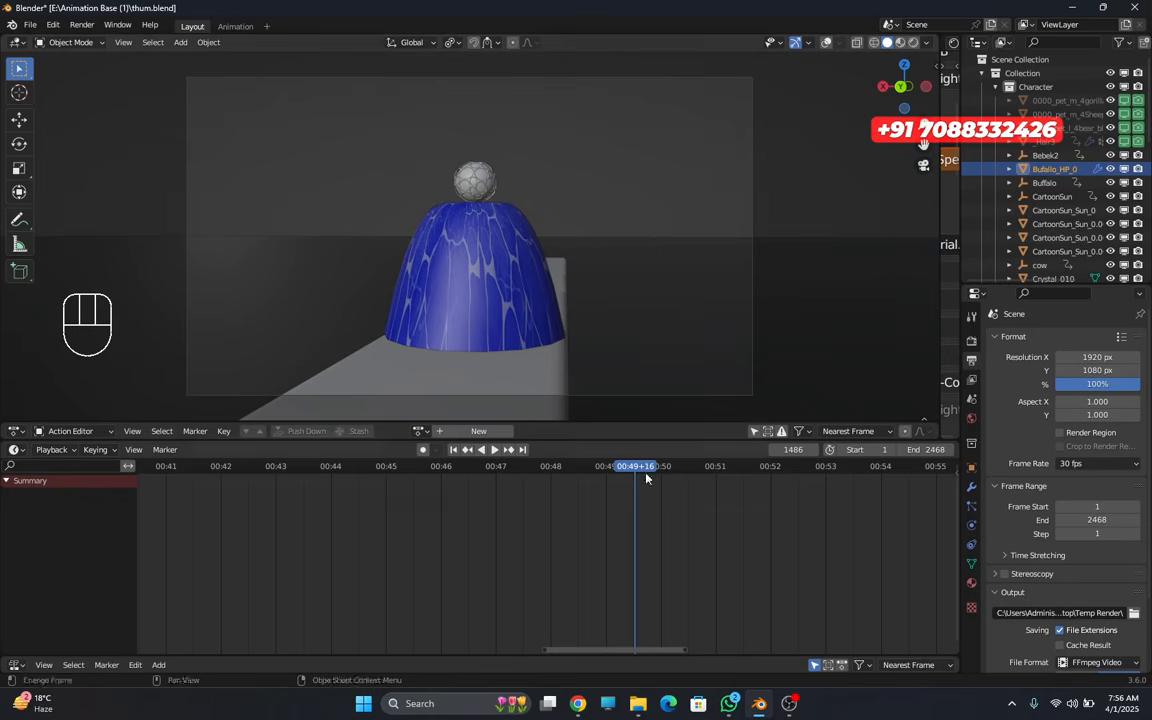
drag(623, 472, 601, 466)
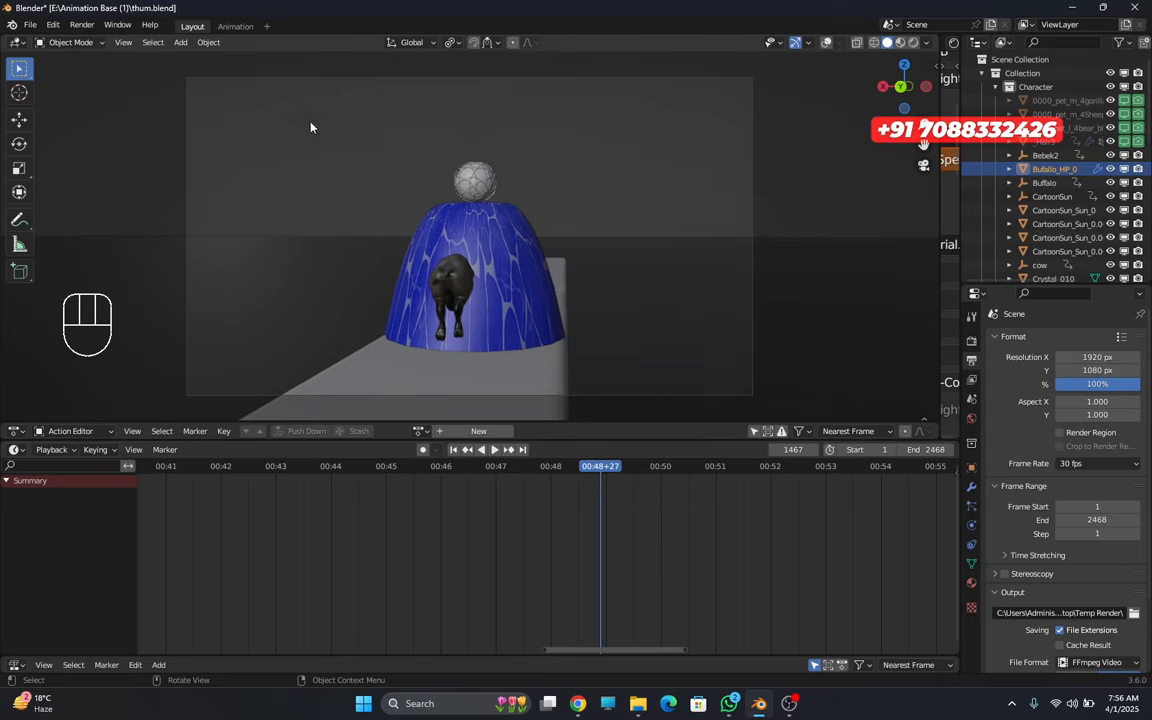
key(KP_0)
key(KP_0)
key(KP_0)
key(KP_0)
key(KP_0)
key(KP_0)
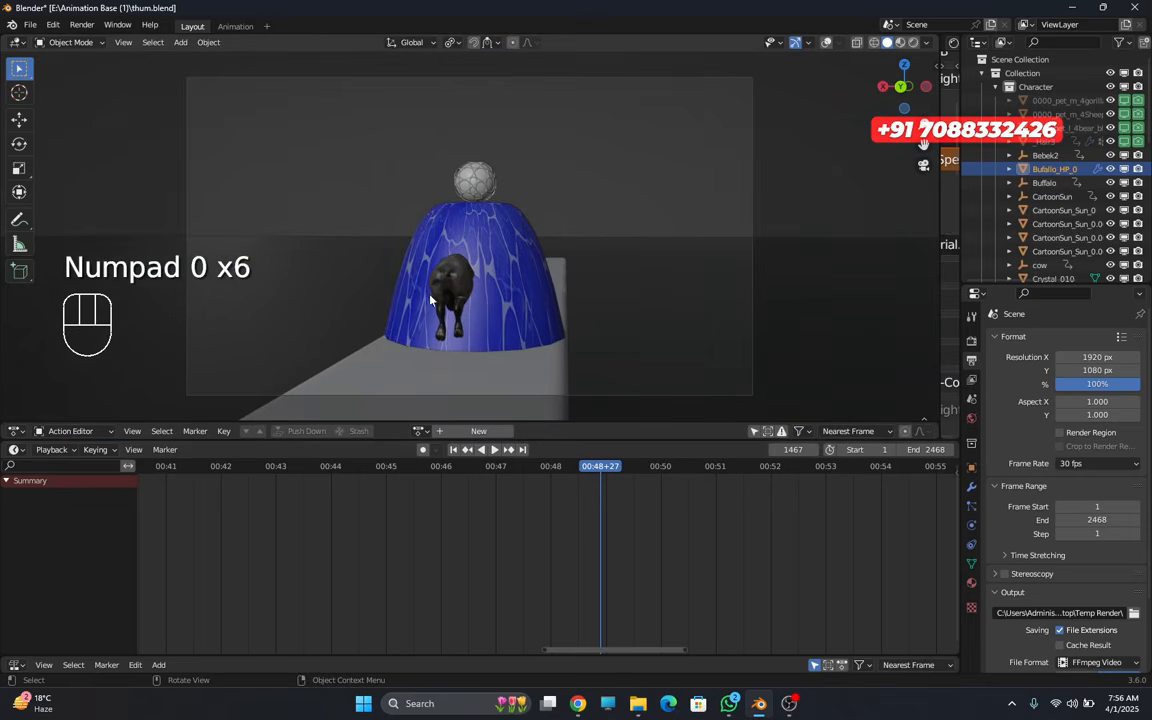
- Advance the animation to frame 1487 and examine the buffalo inside the dome in perspective view with overlays shown
drag(604, 484, 637, 488)
key(KP_0)
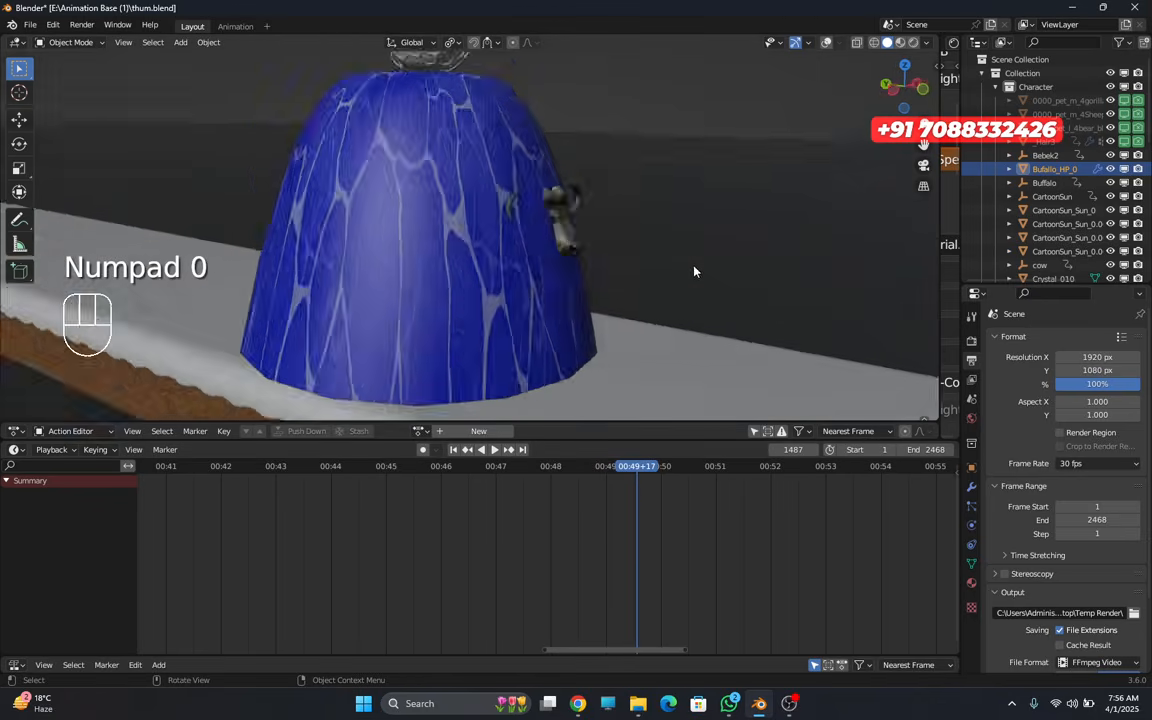
click(826, 42)
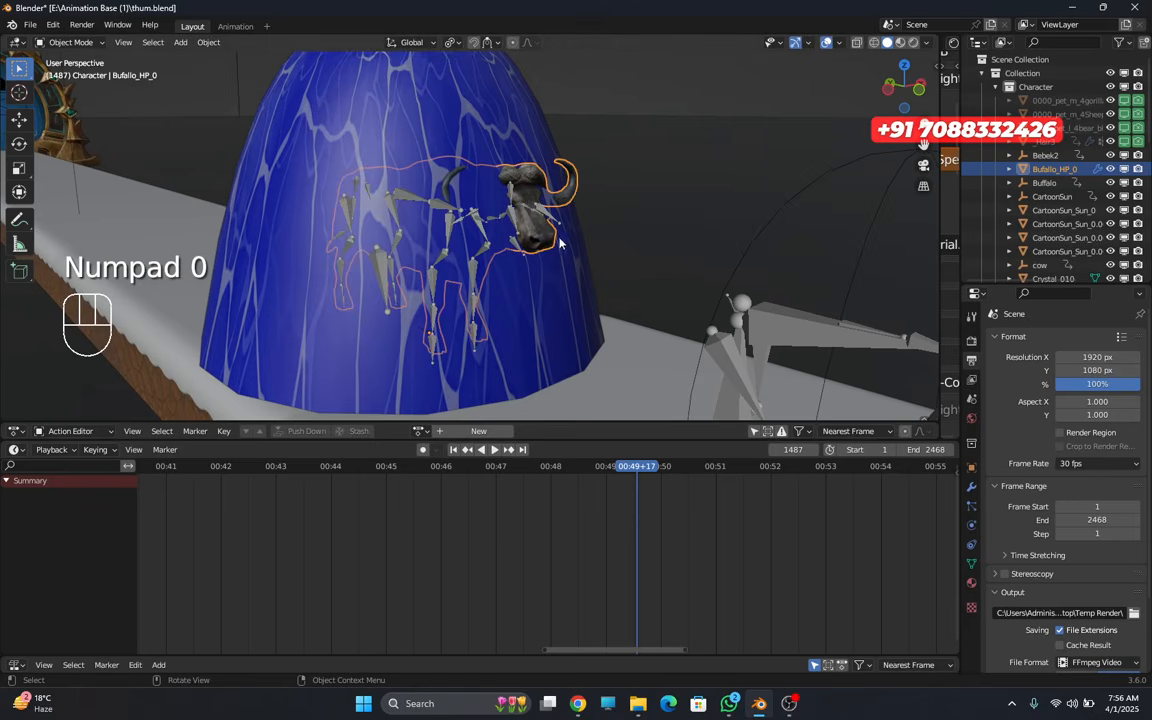
middle_drag(532, 244, 450, 290)
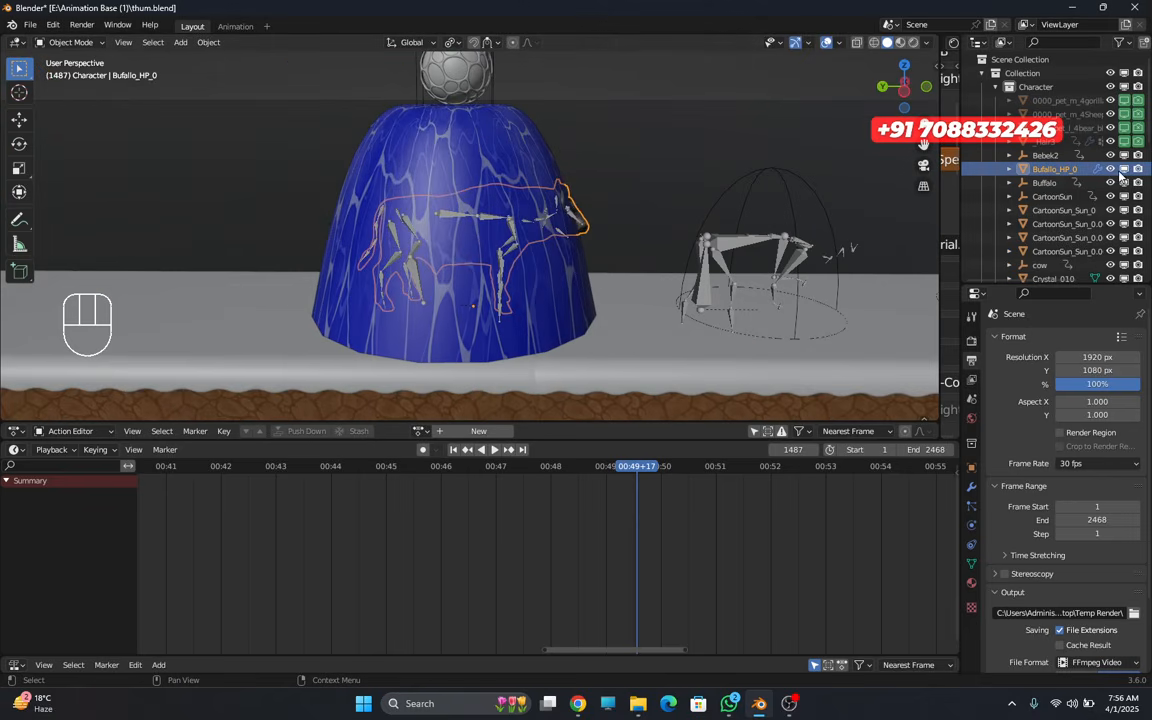
- Keyframe the buffalo mesh's viewport and render visibility on at frame 1487 and off at frame 1488
key(i)
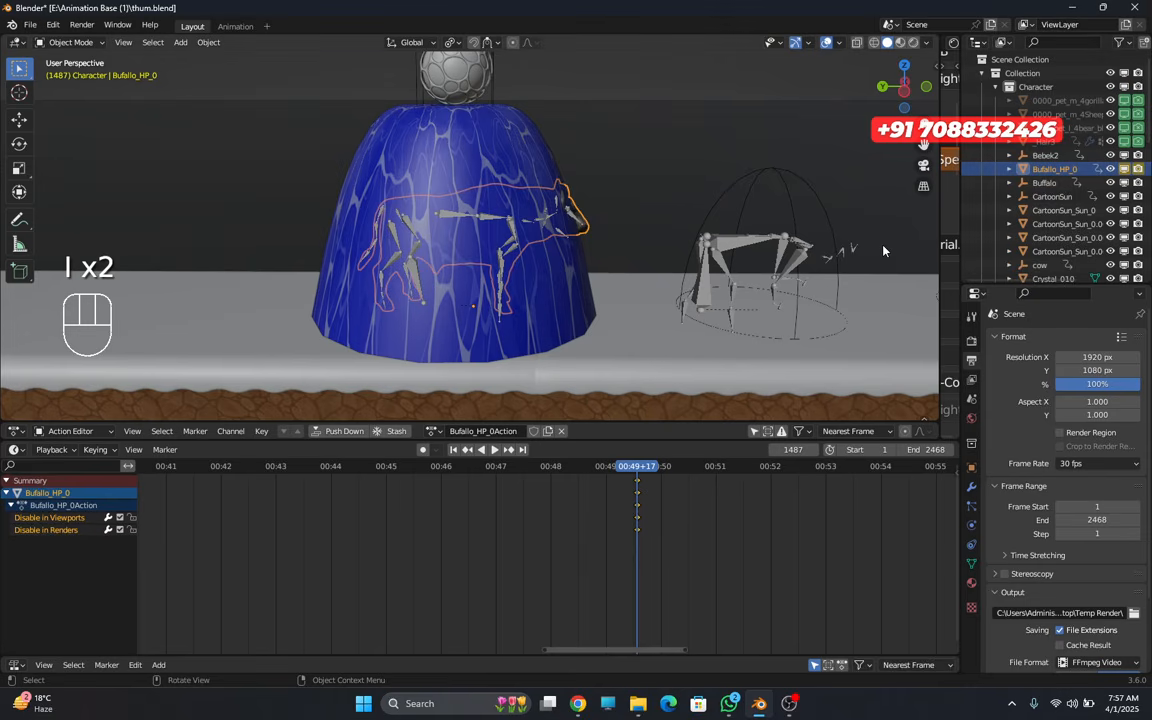
key(Right)
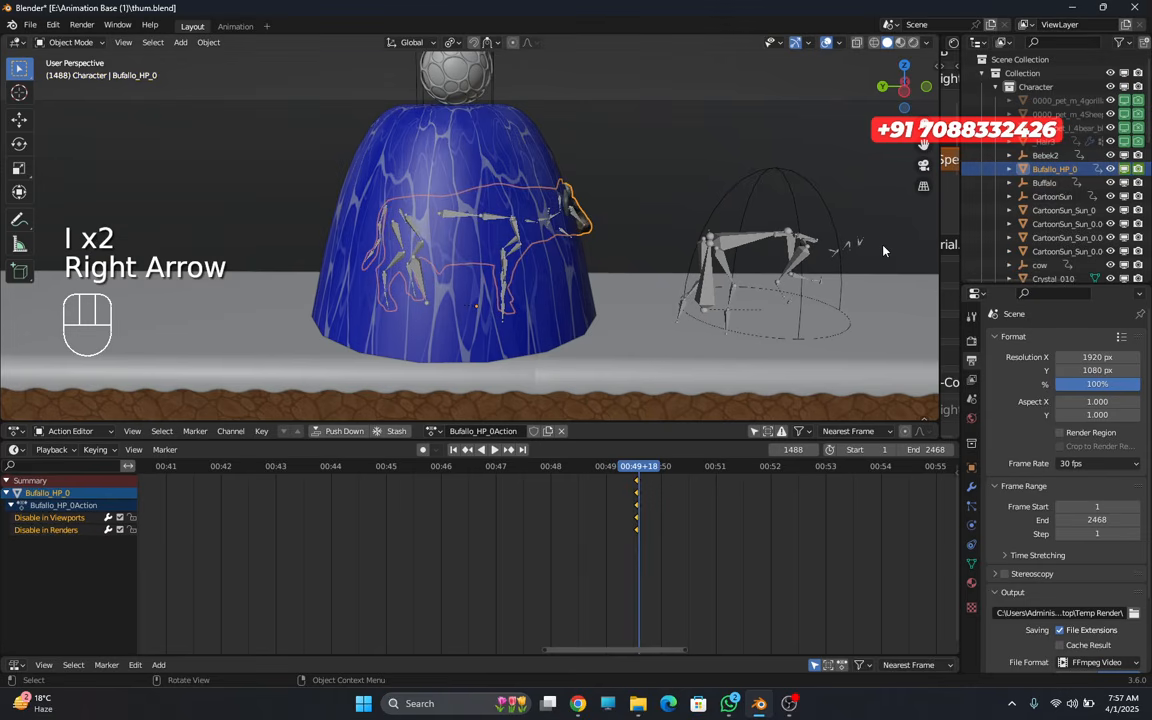
click(1124, 170)
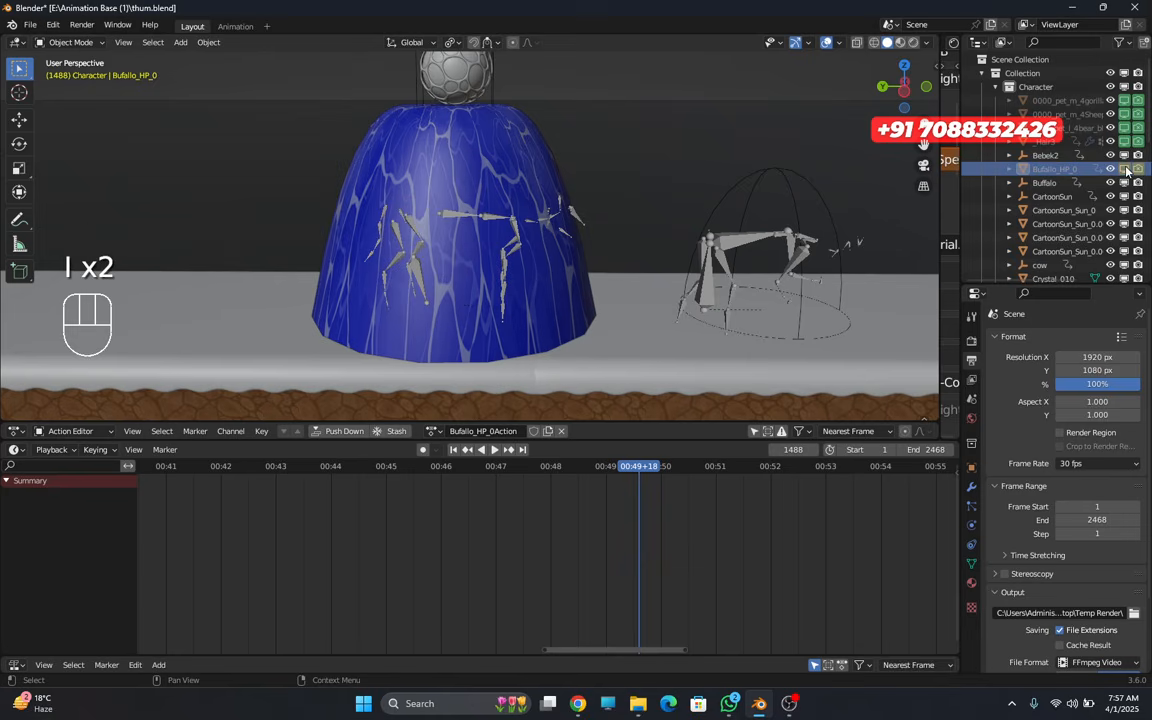
scroll(846, 321, down, 8)
mouse_move(846, 321)
middle_down()
mouse_move(826, 328)
mouse_move(843, 327)
middle_up()
scroll(835, 322, up, 6)
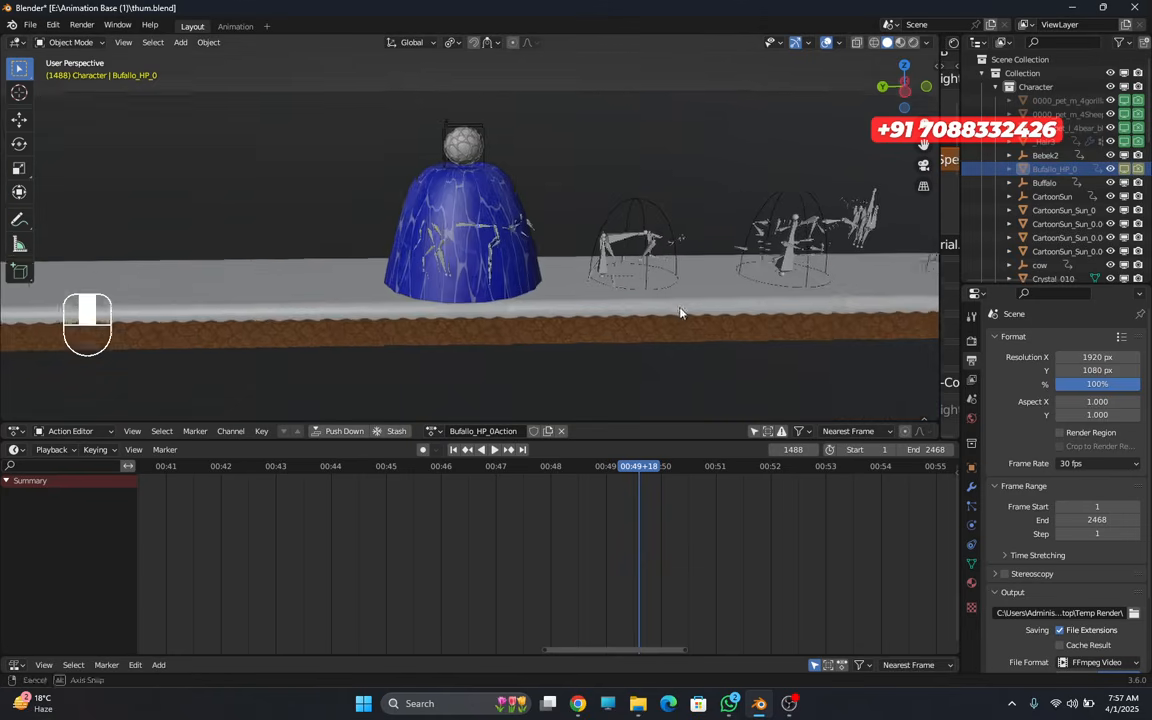
middle_drag(678, 313, 680, 316)
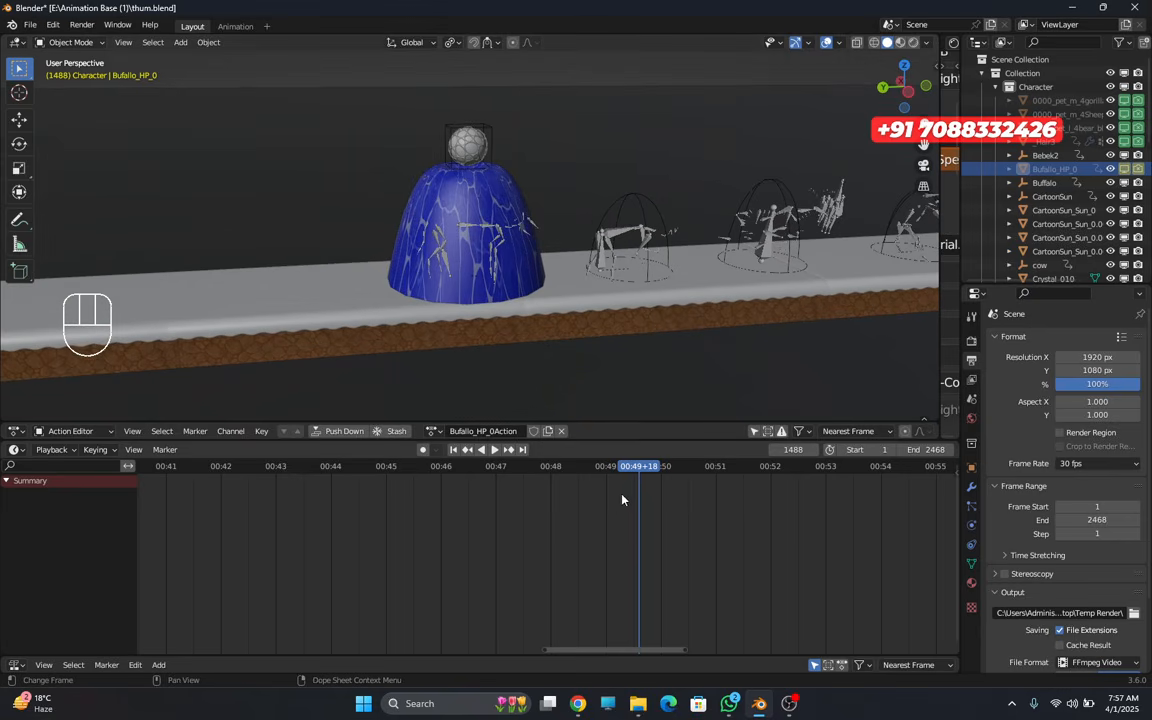
- Return to frame 1, switch to the camera view with overlays hidden, and briefly play the animation
key(shift+ctrl+space)
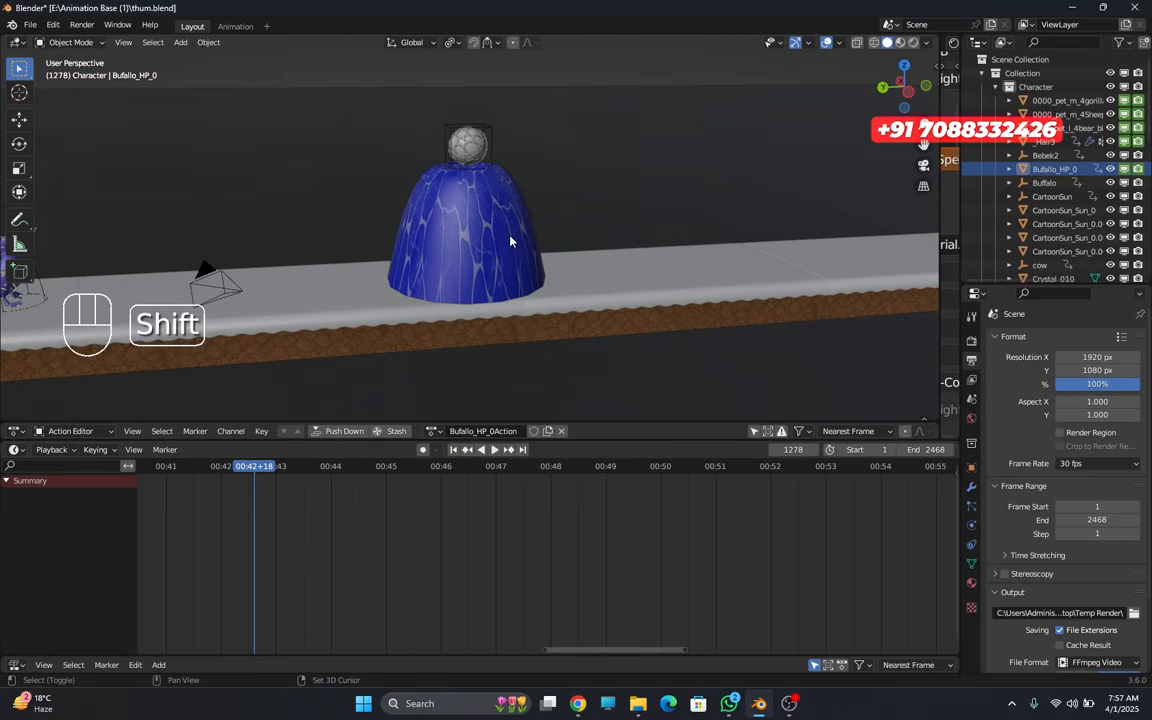
key(shift+Left)
key(KP_0)
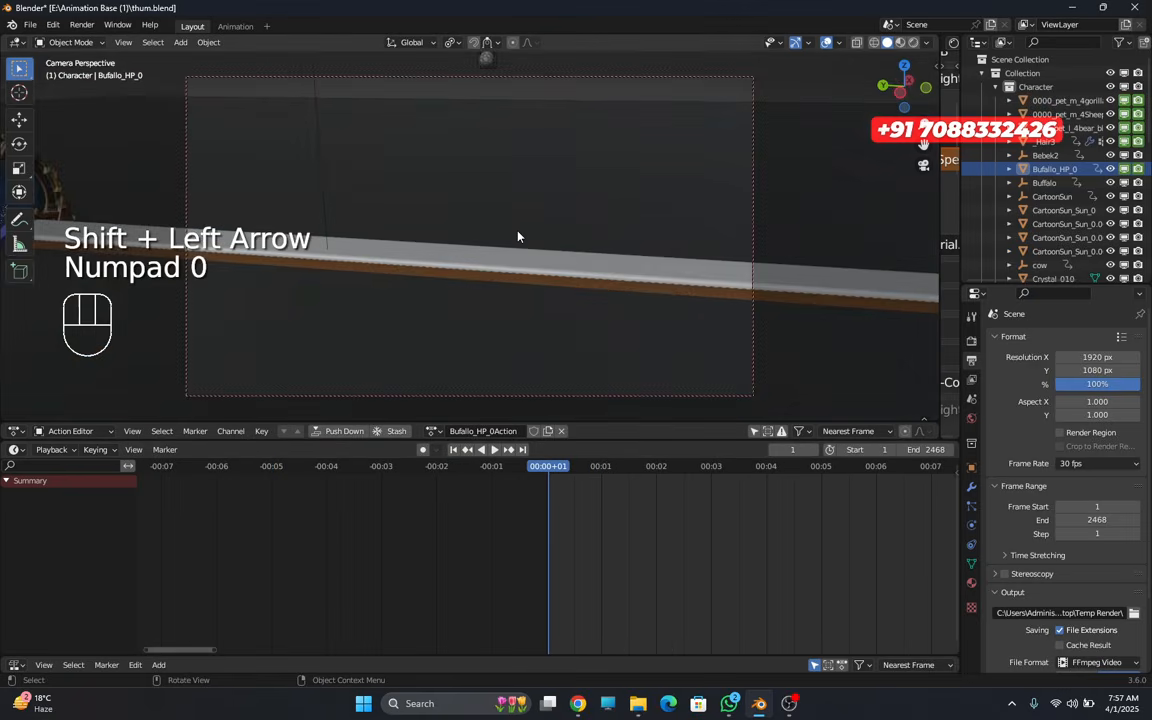
click(826, 42)
key(n)
key(space)
key(b)
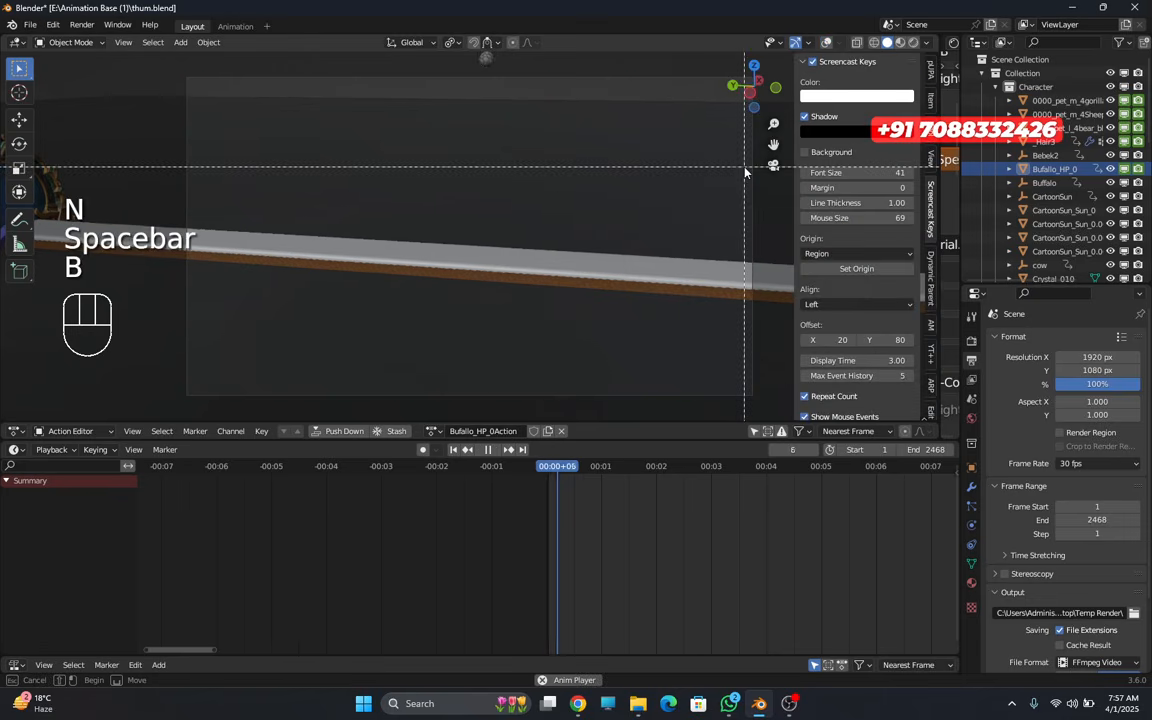
key(space)
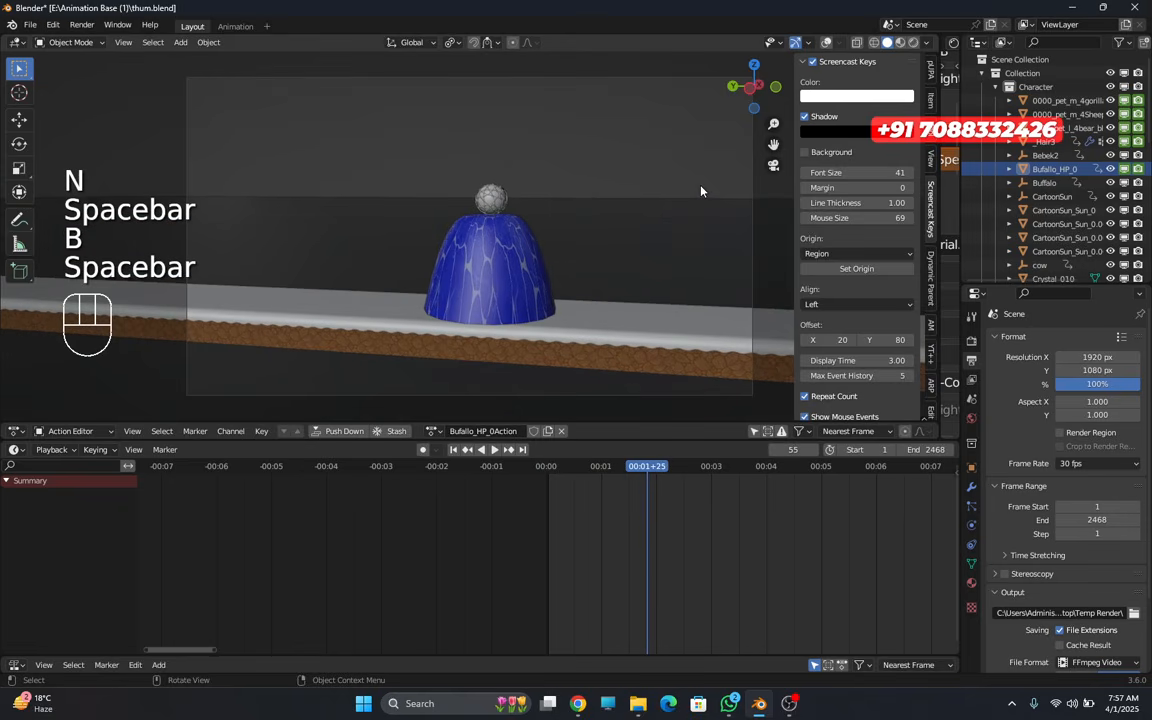
- Hide the sidebar and play the animation from frame 1 through the camera, stopping at frame 1575
key(shift+Left)
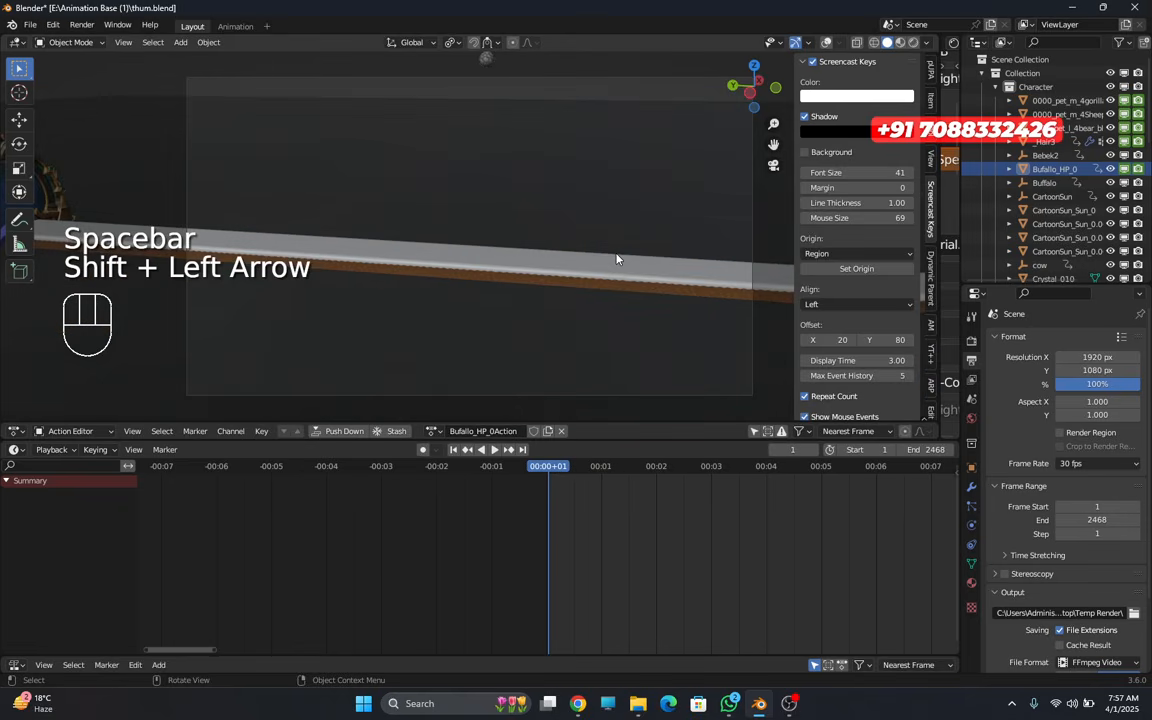
key(n)
key(space)
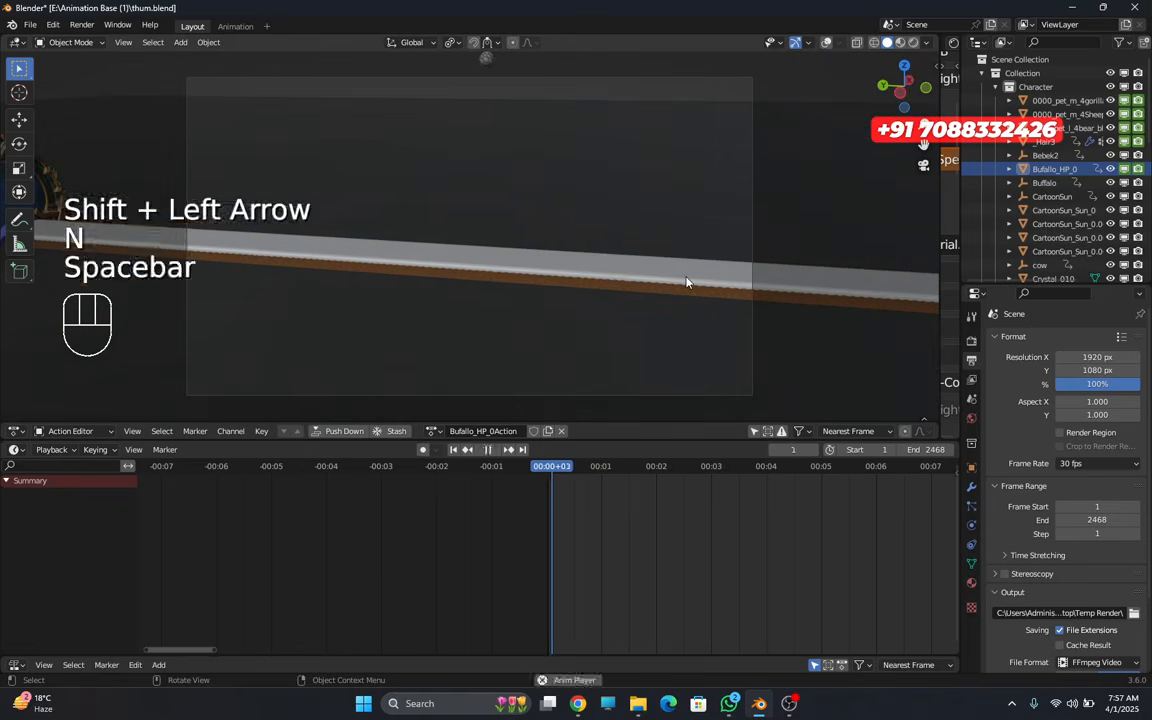
key(space)
key(space)
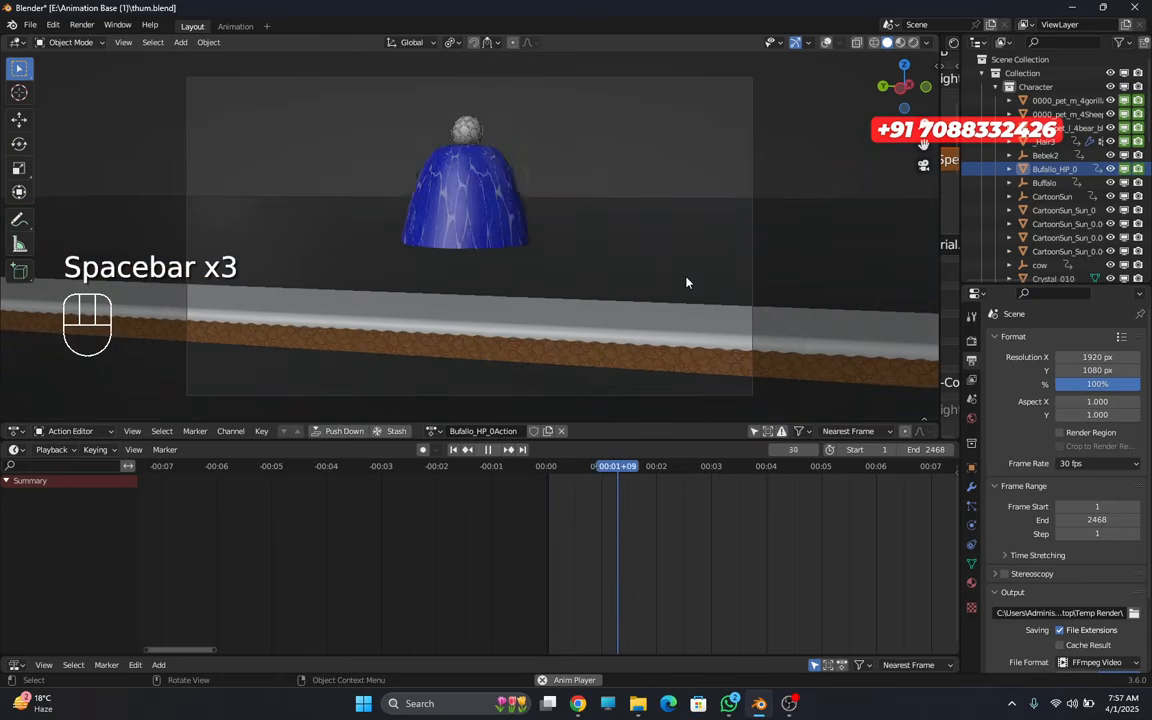
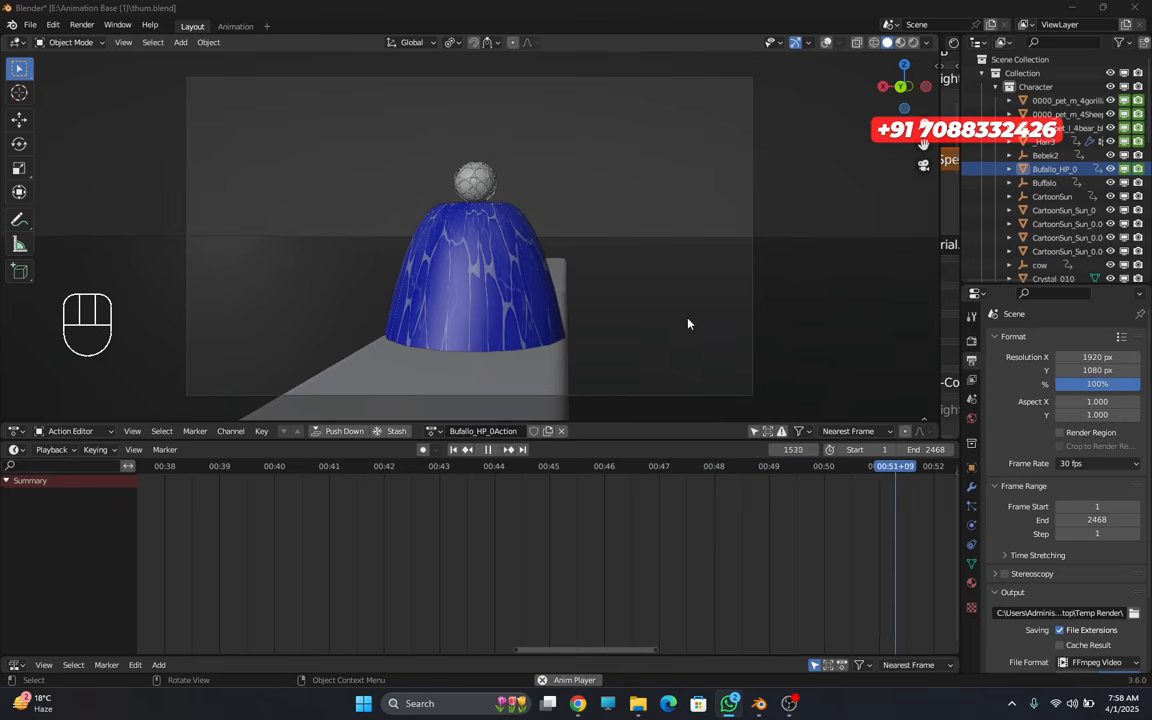
key(space)
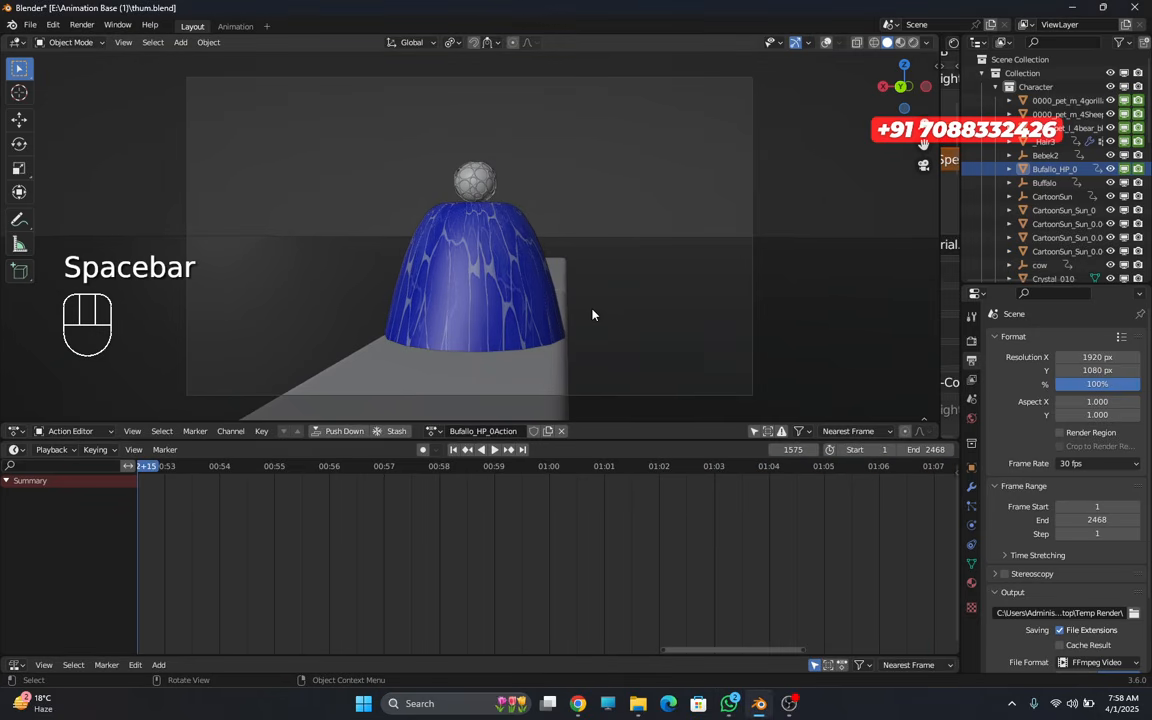
- Leave the camera view and move the animation back to frame 530 to examine the row of animals on the path
key(KP_0)
scroll(592, 314, down, 3)
mouse_move(592, 314)
middle_down()
mouse_move(563, 343)
mouse_move(468, 304)
mouse_move(590, 336)
middle_up()
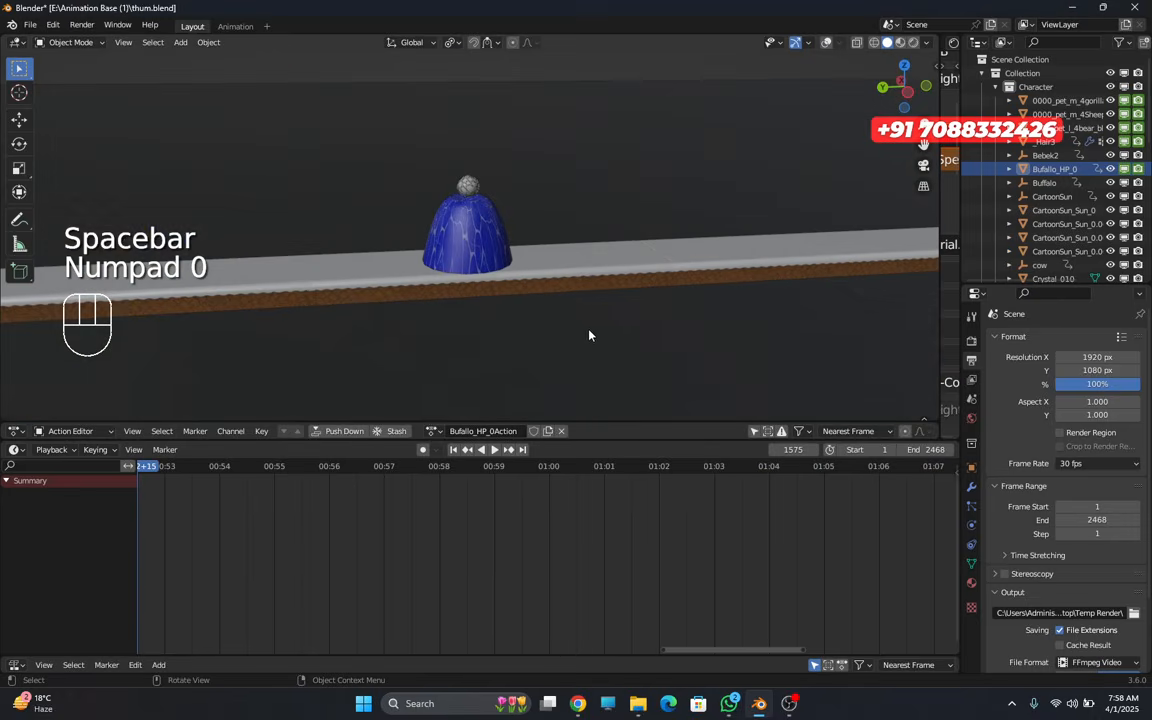
shift+middle_drag(376, 353, 558, 374)
scroll(627, 388, down, 3)
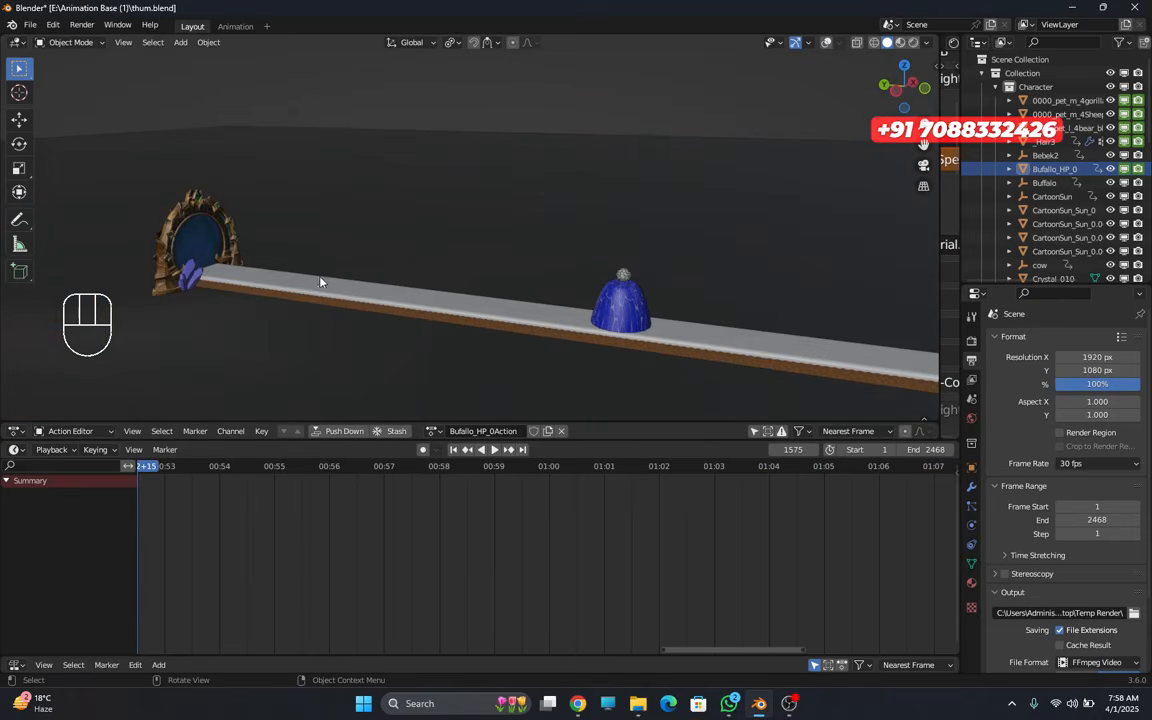
middle_drag(435, 352, 457, 351)
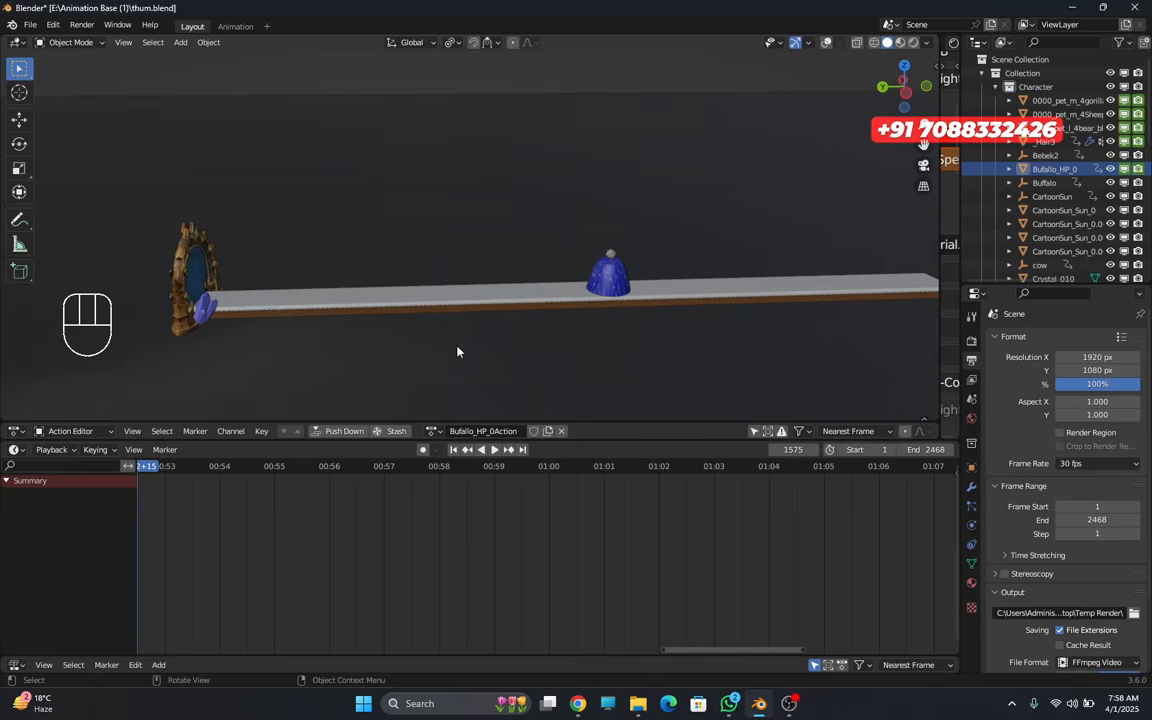
scroll(440, 581, down, 4)
middle_drag(430, 578, 690, 533)
scroll(600, 529, down, 2)
middle_drag(592, 529, 780, 520)
drag(833, 472, 184, 488)
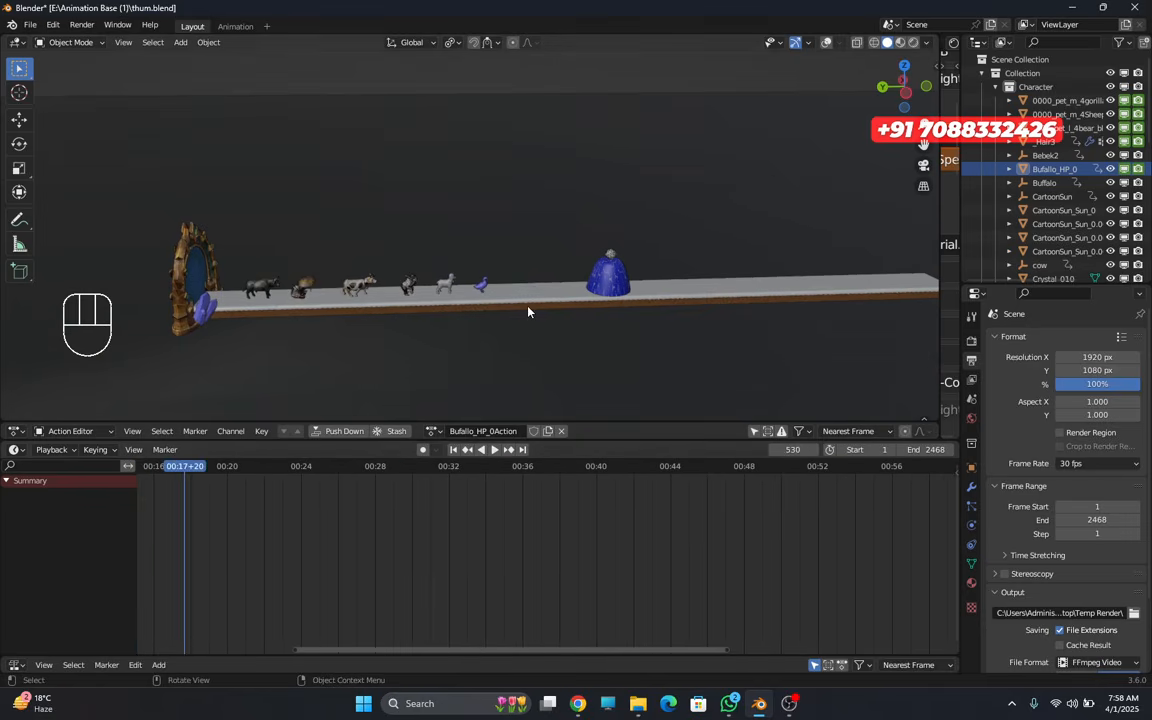
- Scrub through the animation in the camera view, from frame 530 past 1286 to frame 1554
key(KP_0)
scroll(494, 540, down, 1)
drag(518, 467, 917, 433)
middle_drag(746, 515, 121, 535)
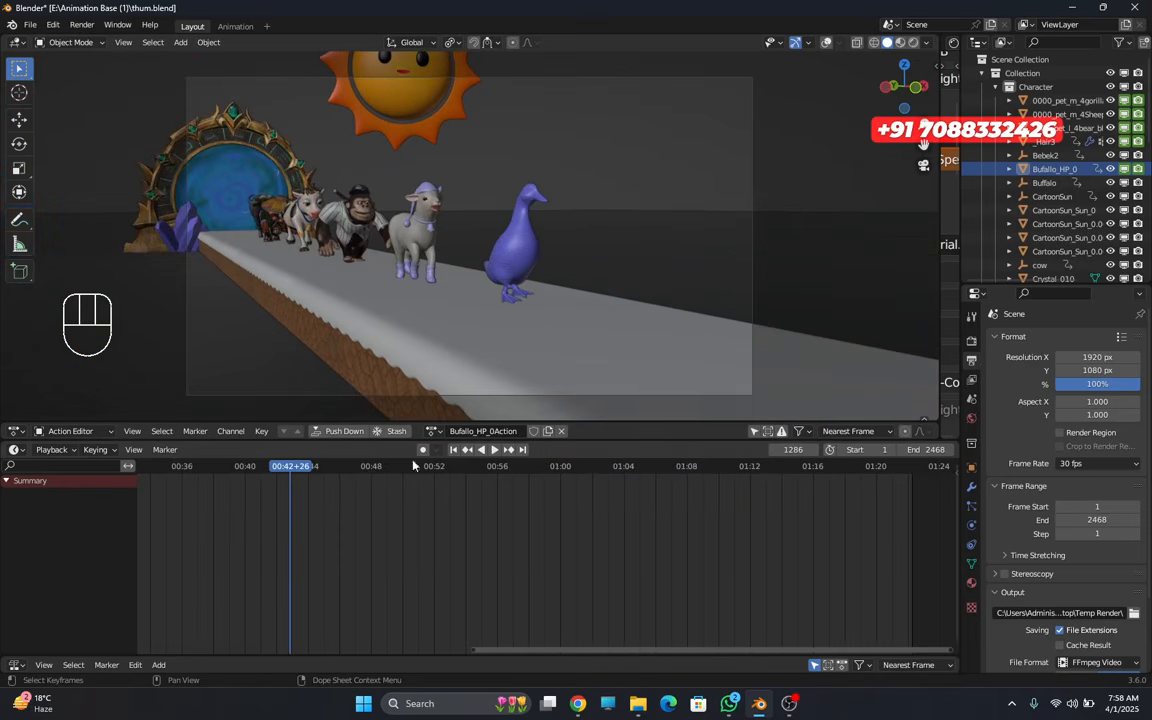
drag(280, 470, 436, 484)
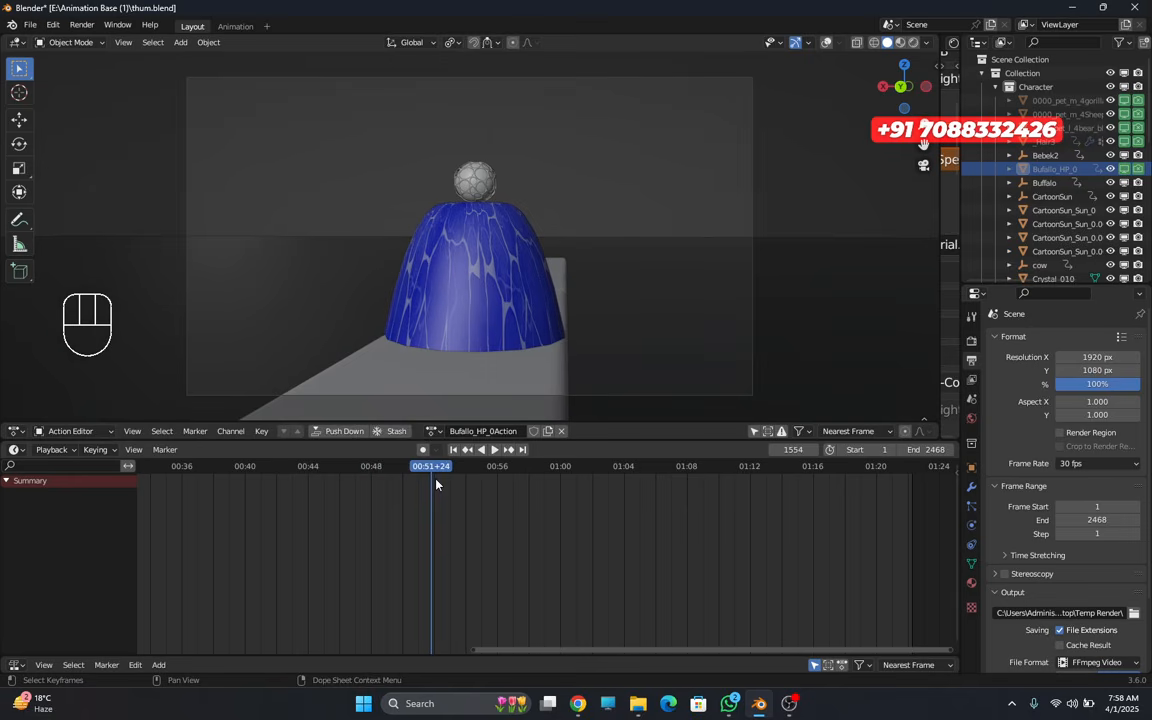
- Examine the portal, path and blue dome from several angles outside the camera view at frame 1554
key(KP_0)
scroll(560, 347, down, 4)
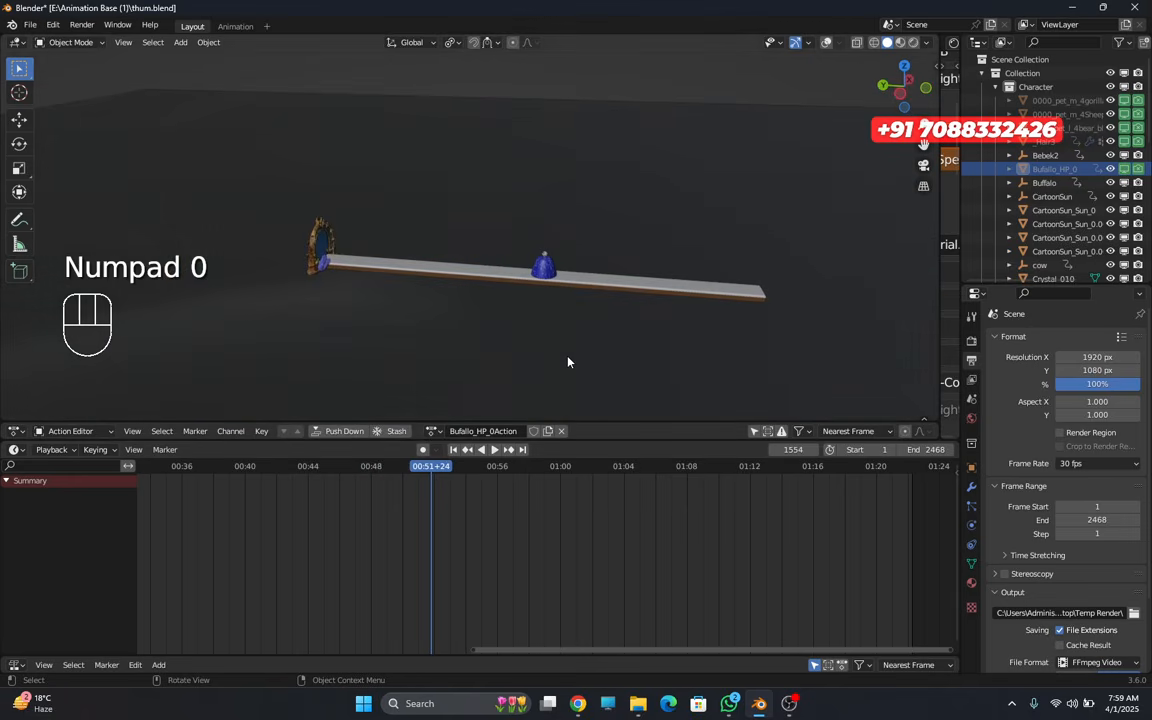
mouse_move(568, 360)
middle_down()
mouse_move(537, 373)
mouse_move(663, 347)
mouse_move(577, 340)
middle_up()
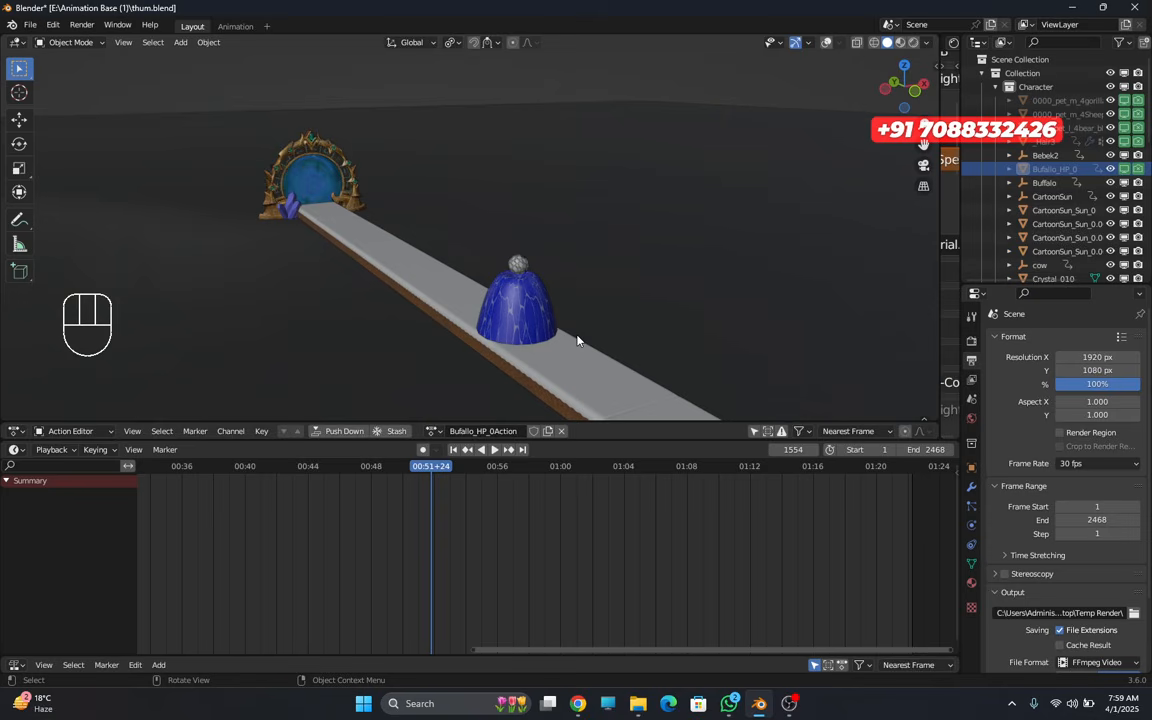
middle_drag(577, 340, 613, 295)
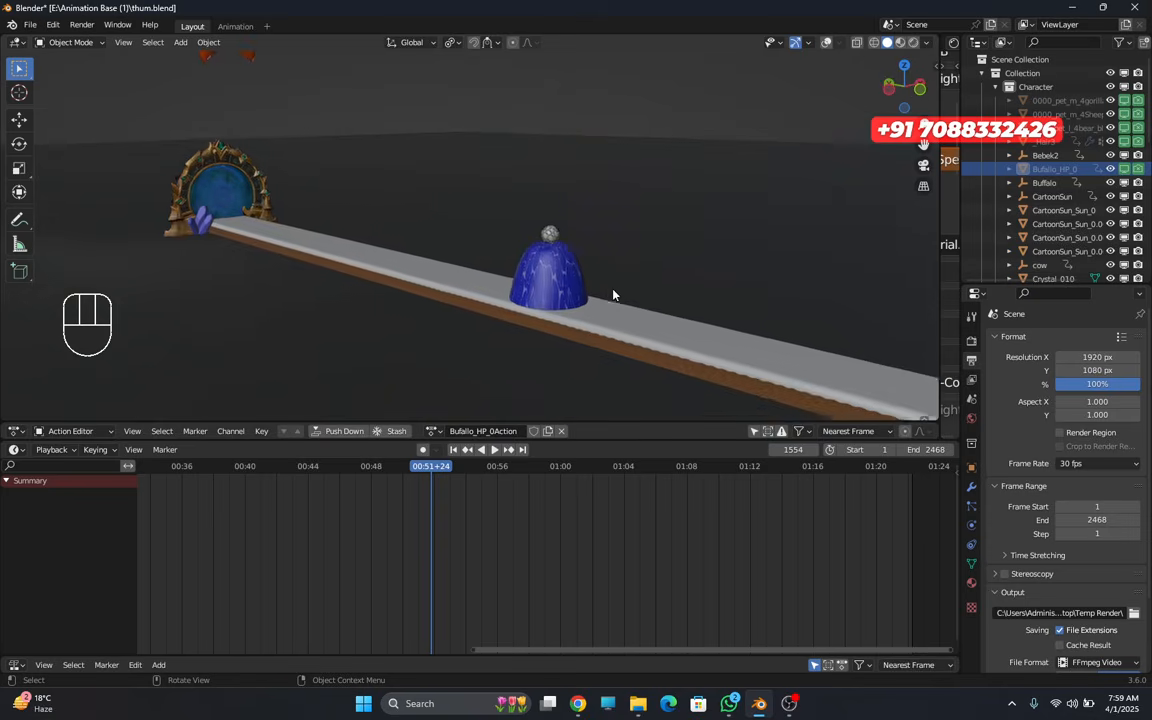
scroll(613, 295, down, 5)
scroll(612, 287, up, 5)
scroll(613, 289, up, 2)
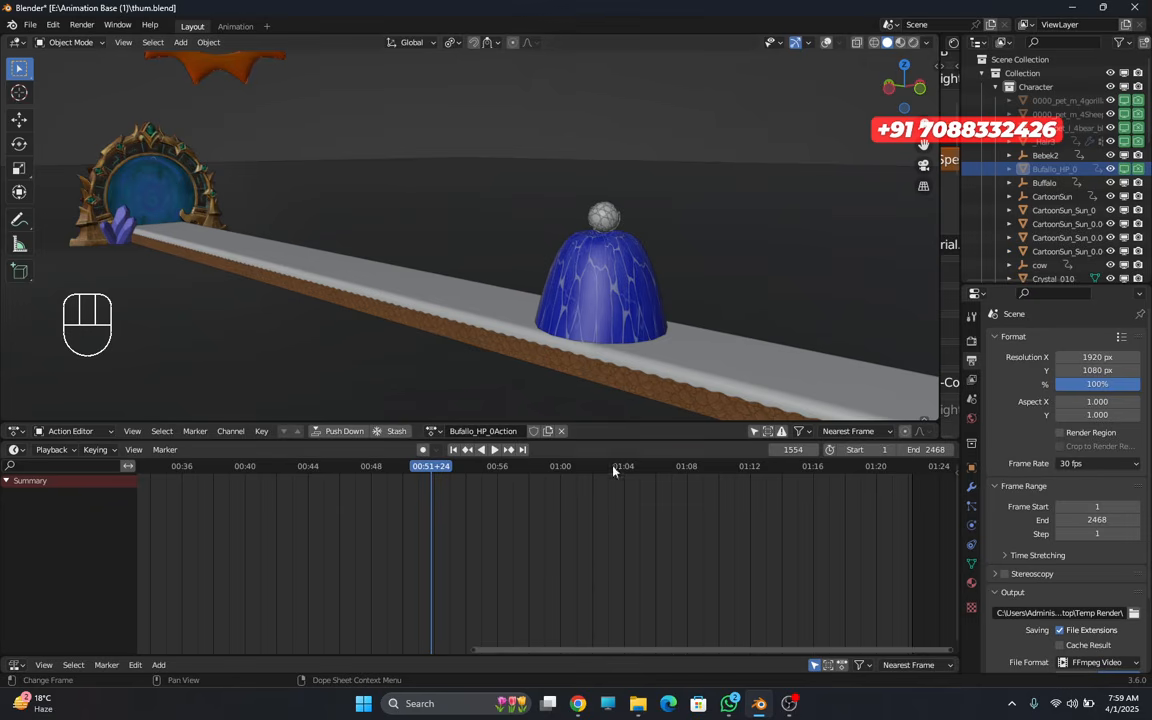
click(460, 590)
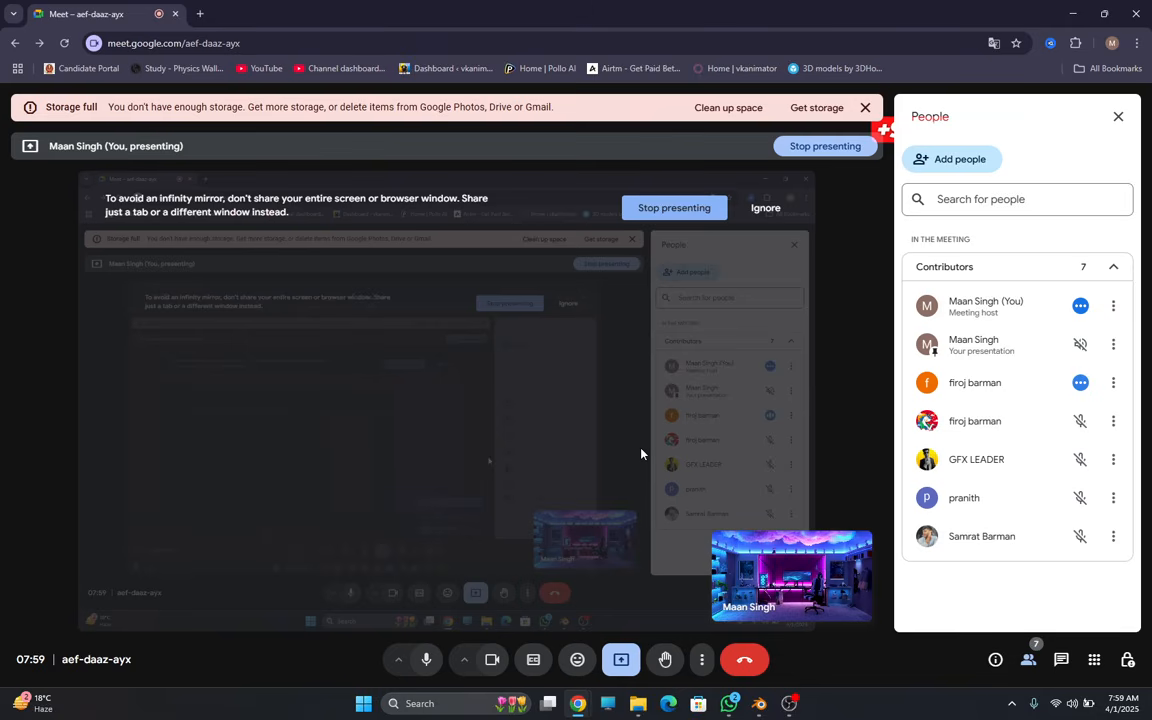
key(alt+Tab)
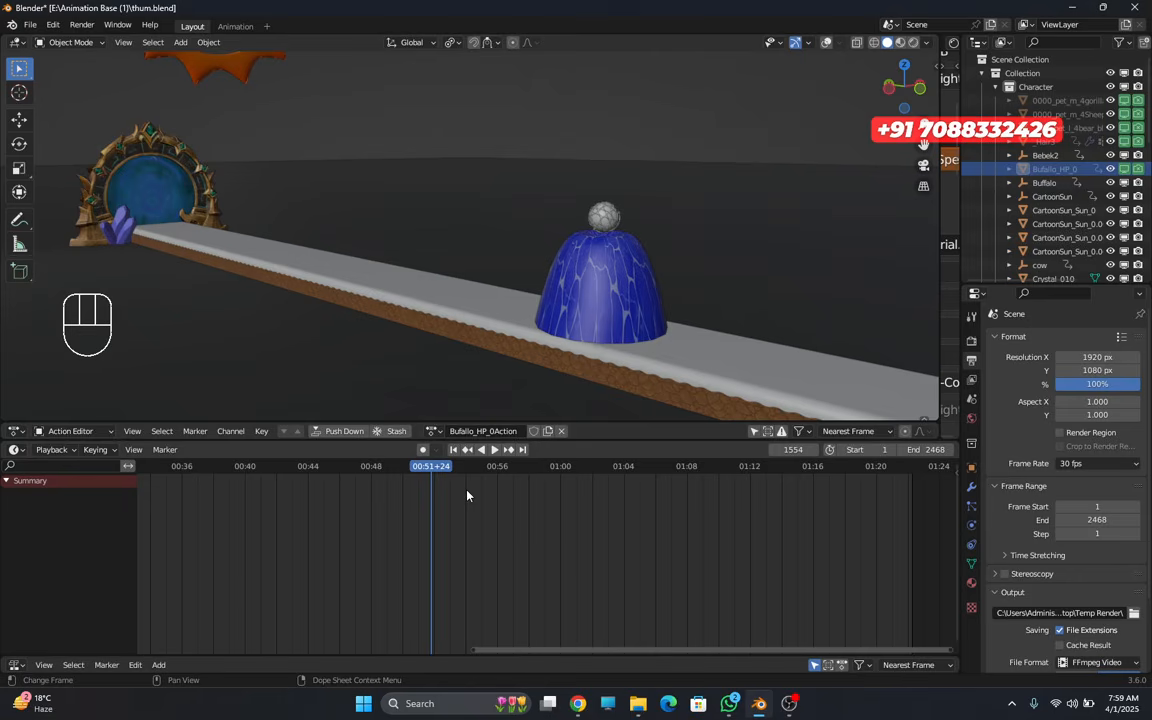
- Remove the Action Editor area by joining it with its neighbour, and enlarge the 3D viewport above the timeline
right_click(615, 437)
click(545, 566)
right_click(519, 668)
click(519, 667)
drag(577, 438, 590, 486)
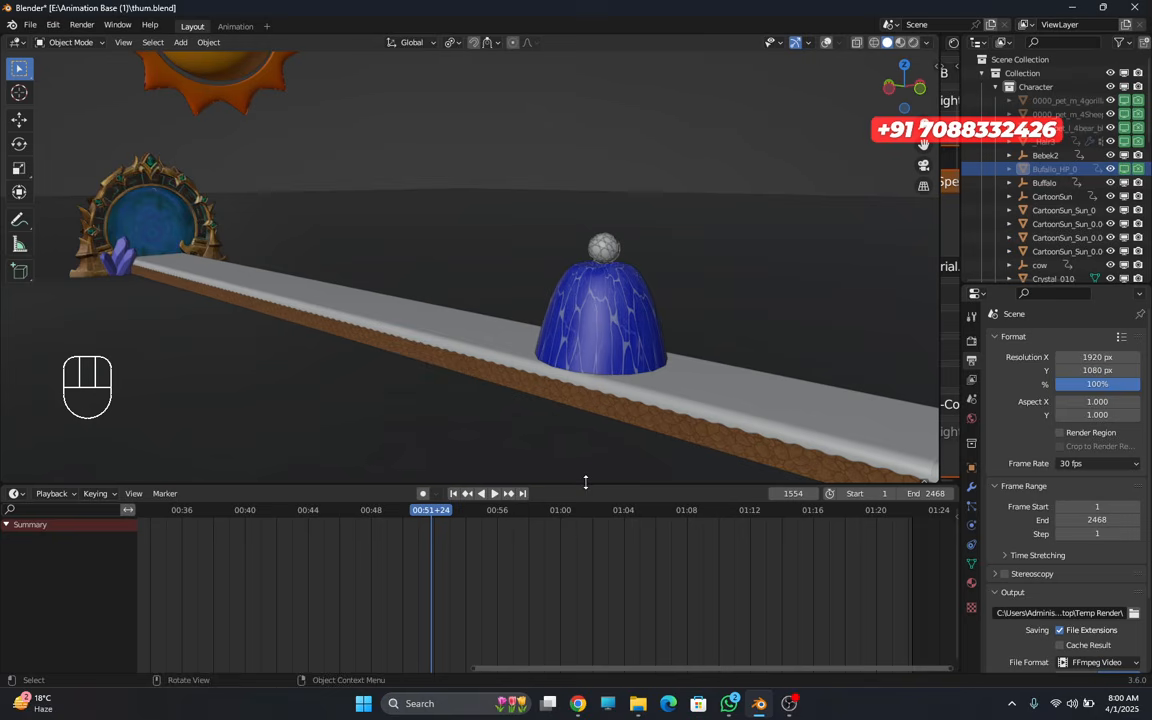
drag(586, 482, 581, 527)
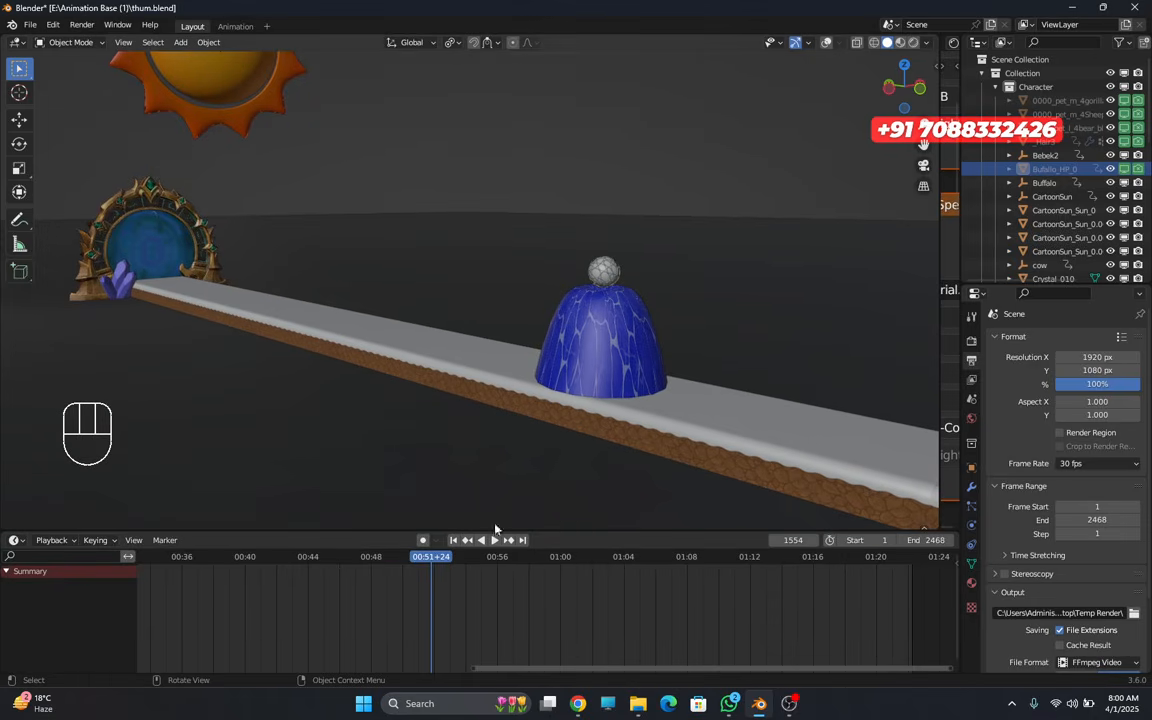
- Split a new area off the 3D viewport's lower edge, change it to a Dope Sheet, and shrink it to its header above the timeline
click(3, 528)
drag(5, 512, 5, 480)
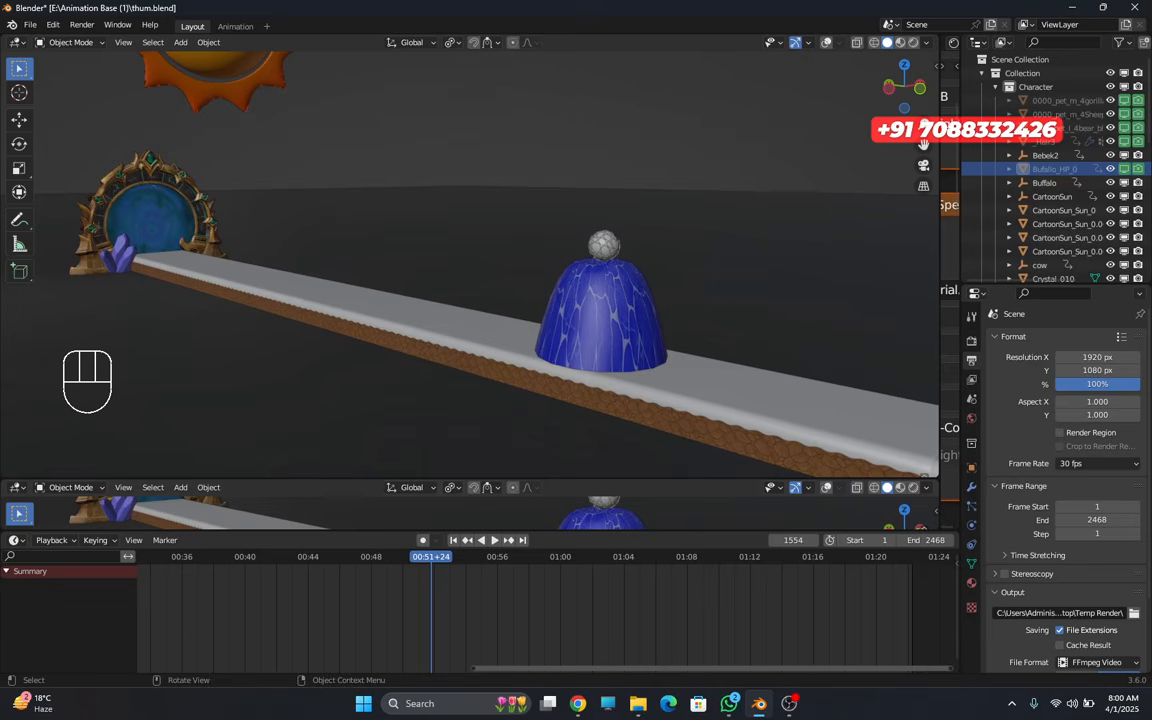
click(20, 488)
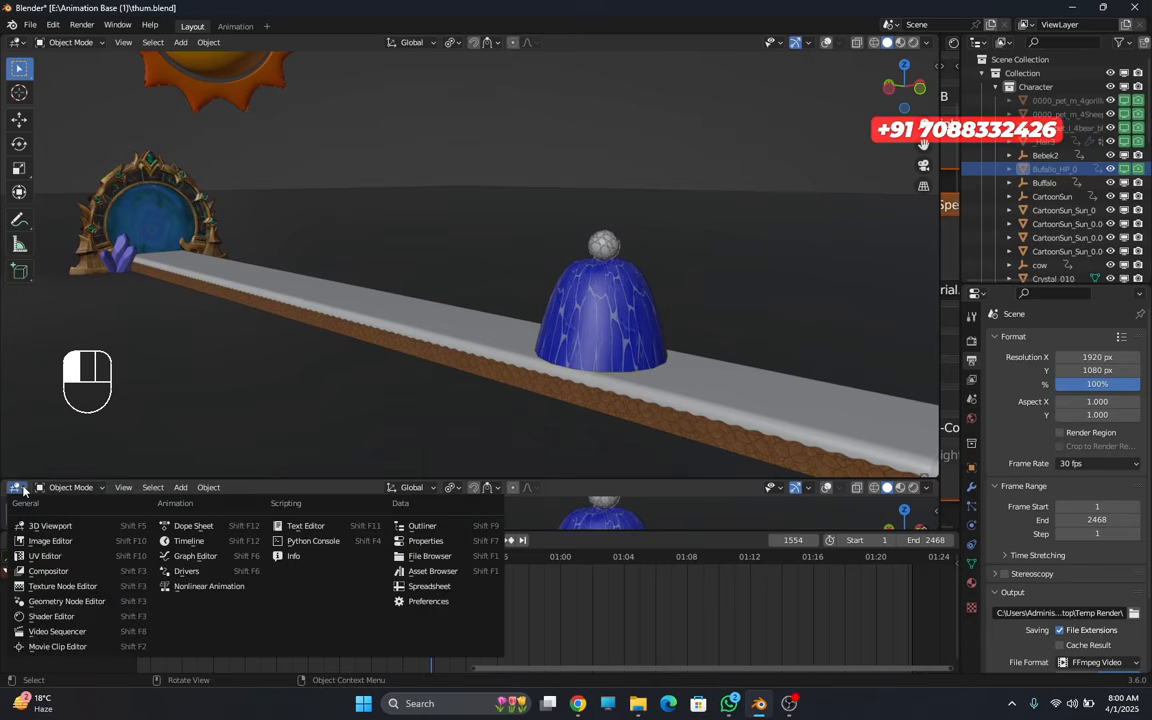
click(194, 527)
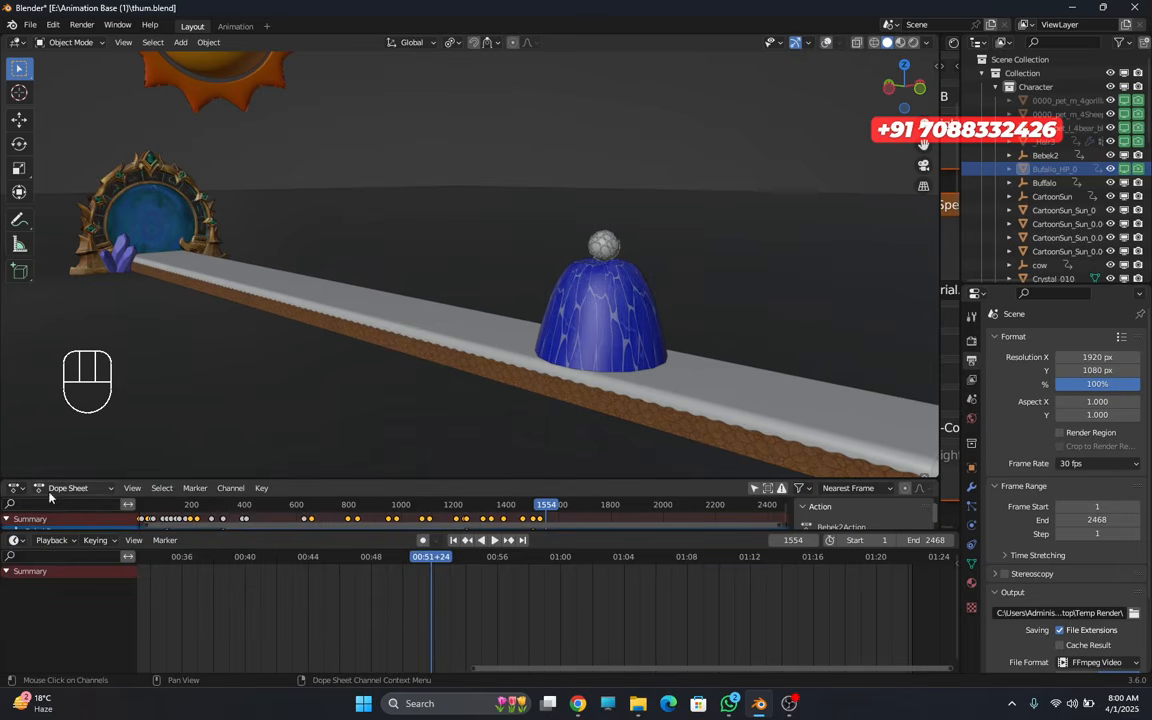
drag(257, 533, 268, 497)
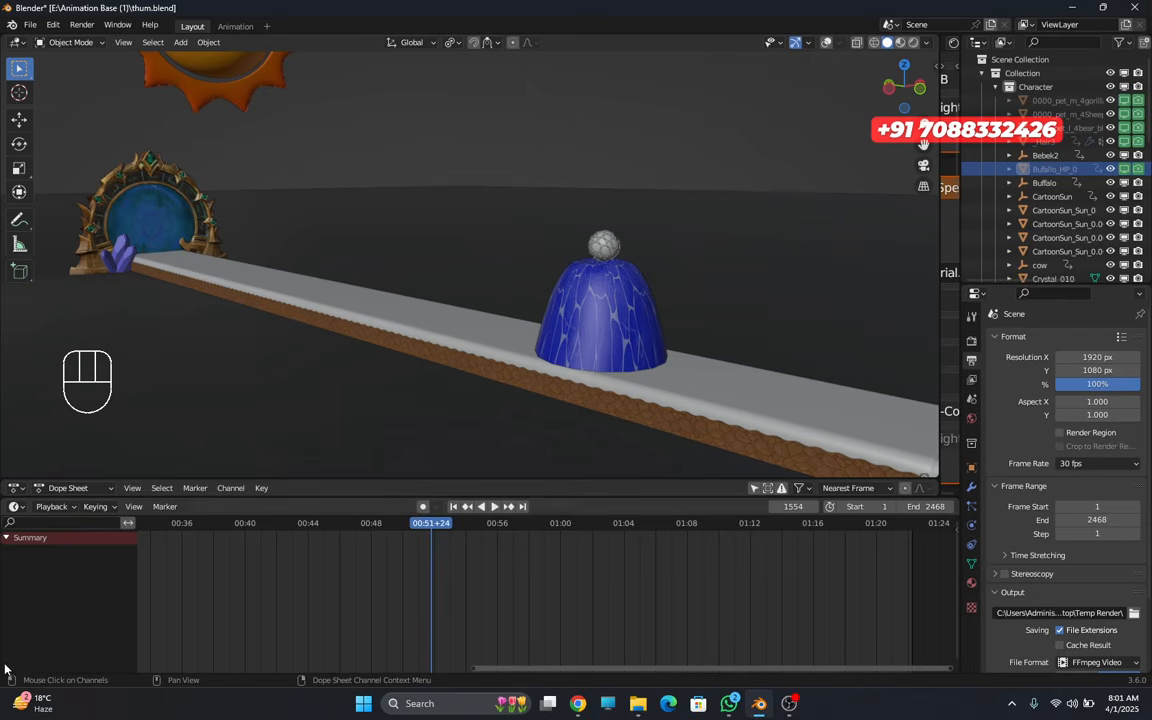
- Split a second area off the timeline's lower edge and change it to the Nonlinear Animation editor
drag(5, 672, 10, 543)
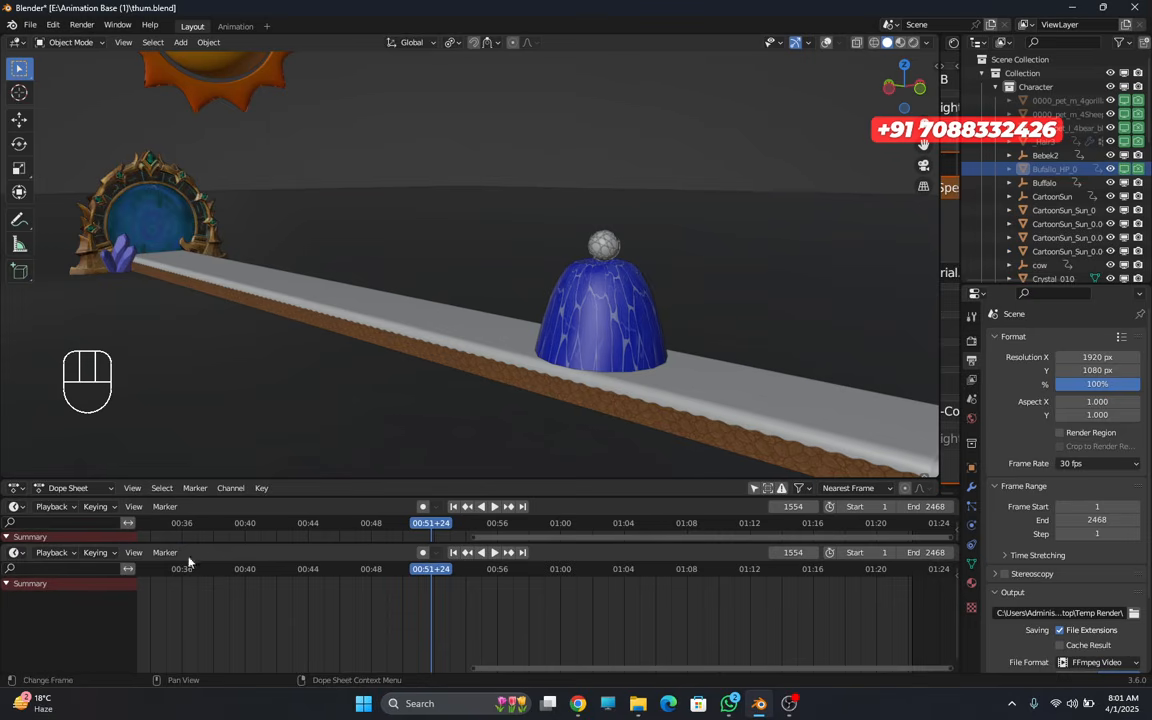
drag(165, 546, 168, 637)
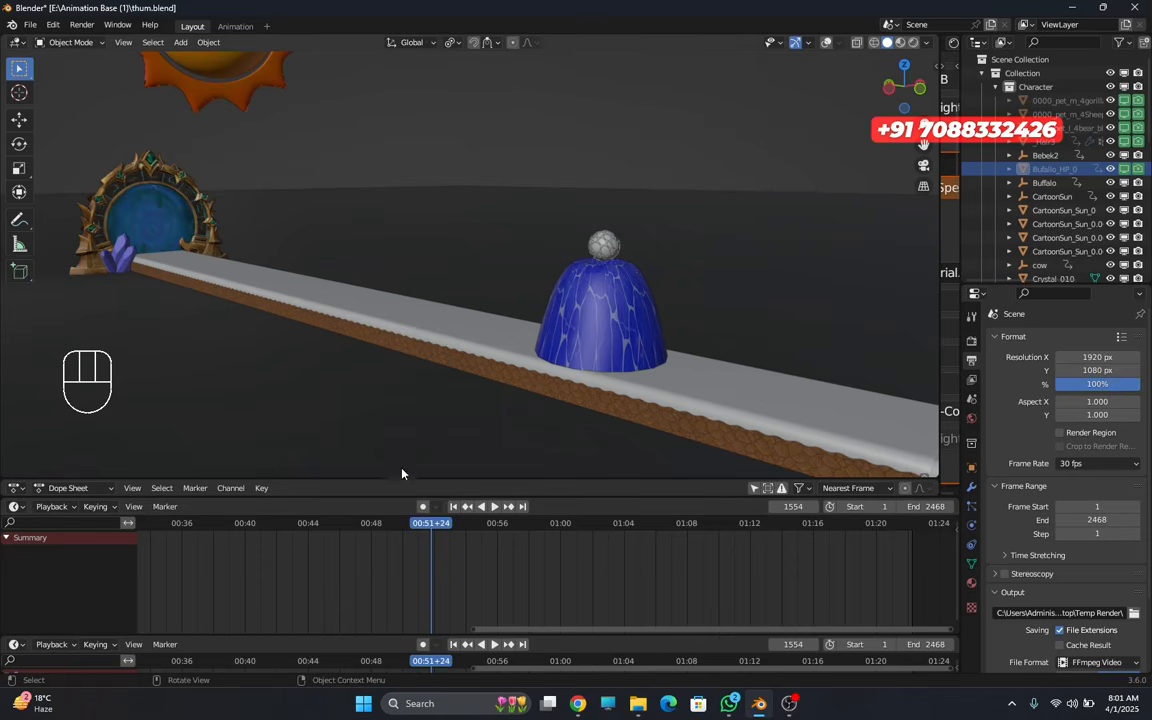
drag(399, 481, 325, 412)
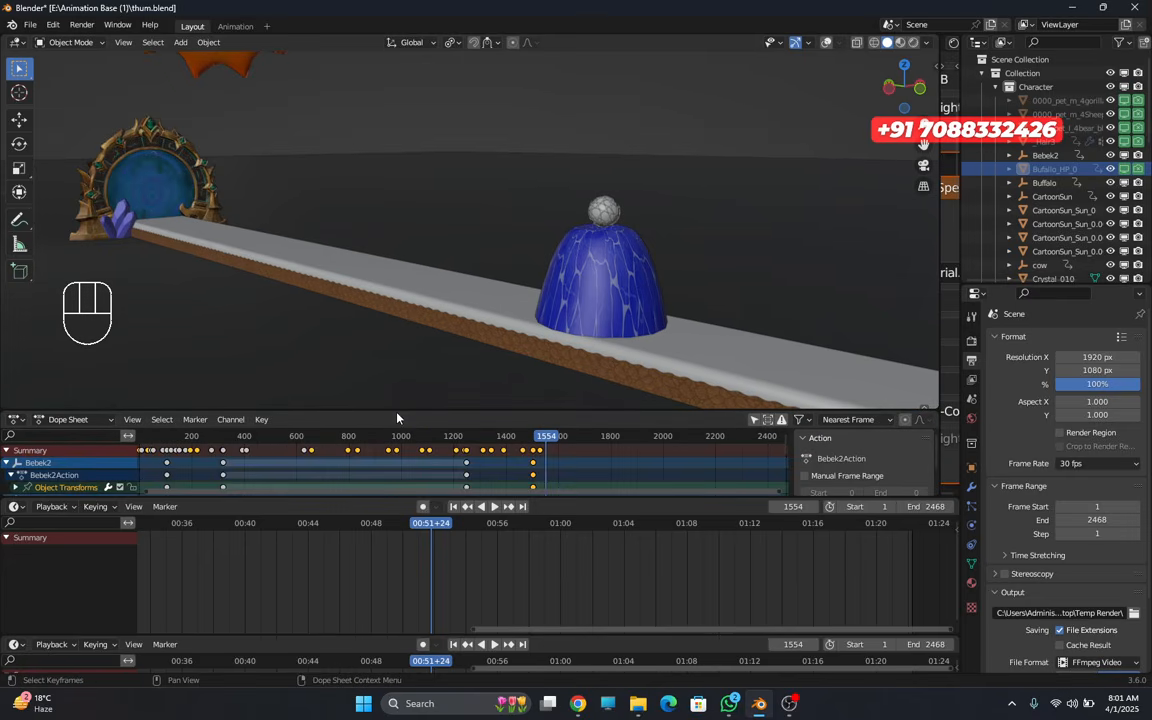
drag(397, 411, 350, 585)
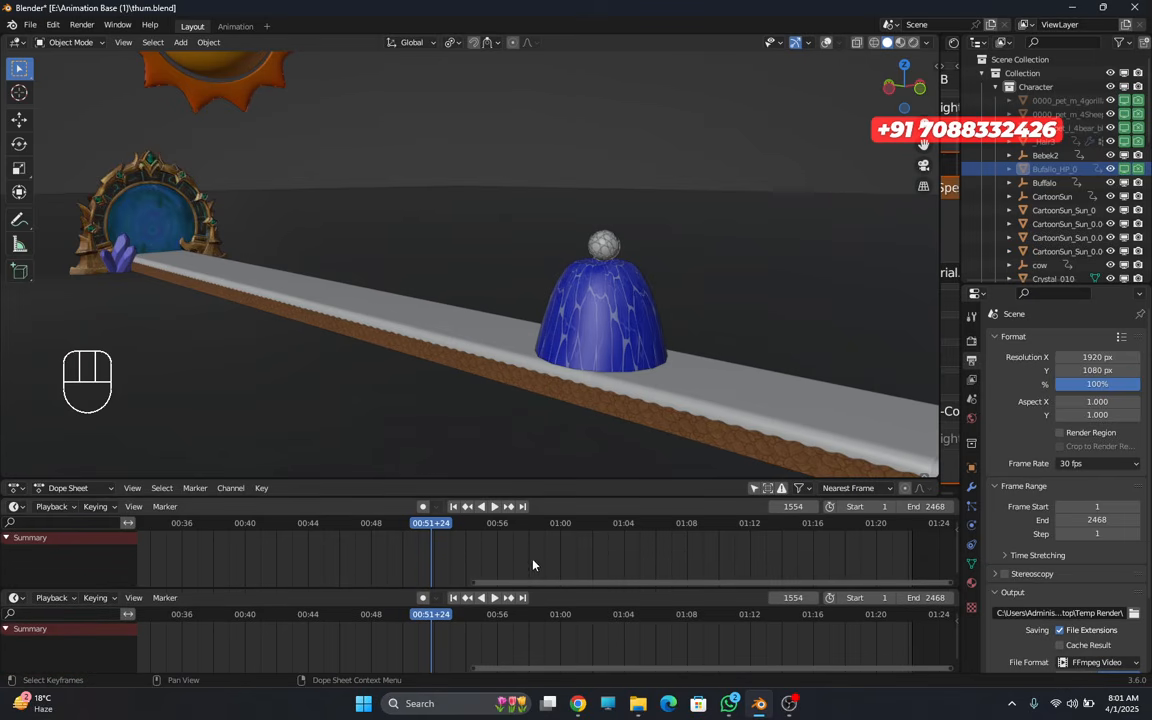
click(16, 600)
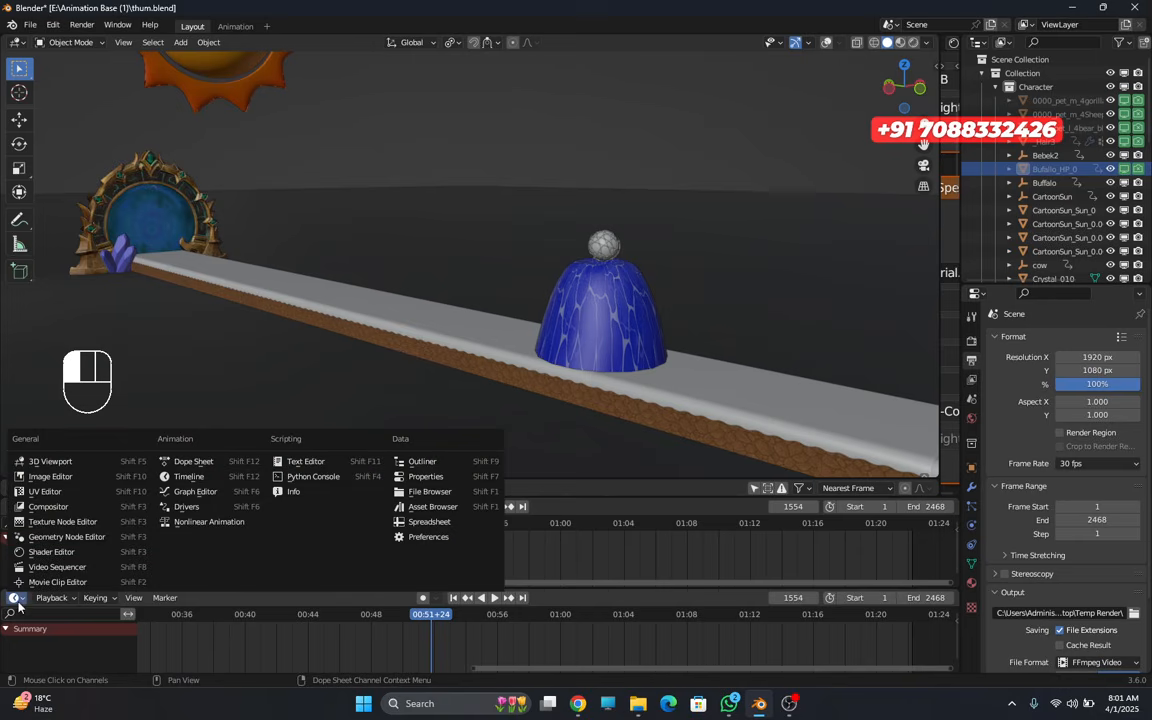
click(201, 530)
- Resize the stacked areas so the Dope Sheet and timeline are narrow strips and the Nonlinear Animation editor is tallest below them
drag(498, 591, 542, 655)
drag(557, 498, 548, 619)
drag(557, 478, 545, 440)
drag(579, 619, 453, 571)
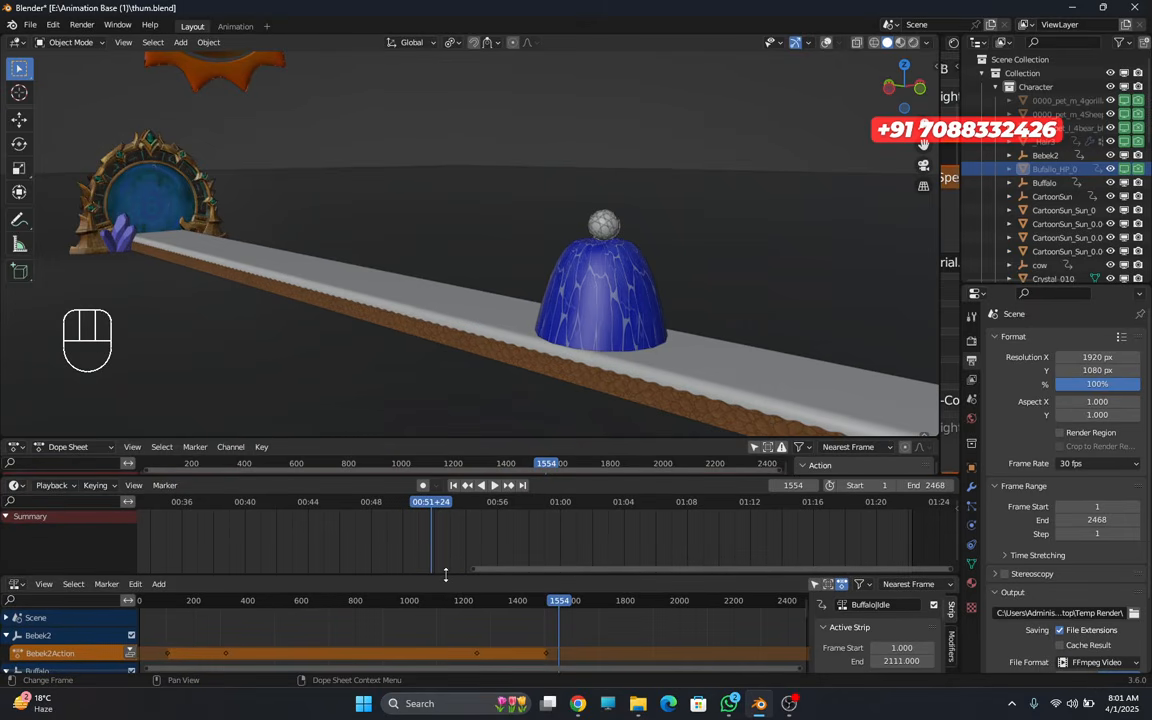
drag(446, 574, 483, 545)
drag(494, 531, 494, 528)
mouse_move(939, 241)
mouse_down()
mouse_move(471, 240)
mouse_move(939, 240)
mouse_up()
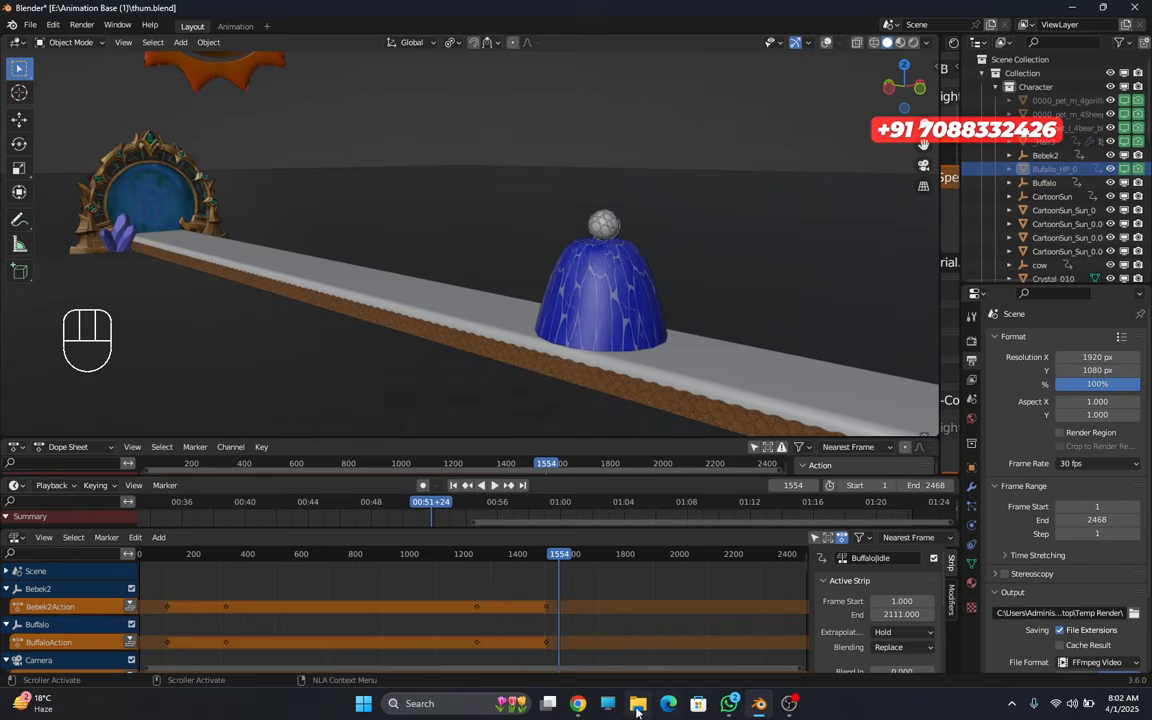
- Switch to the Google Meet window in Chrome to look over the call, and return to Blender
mouse_move(587, 709)
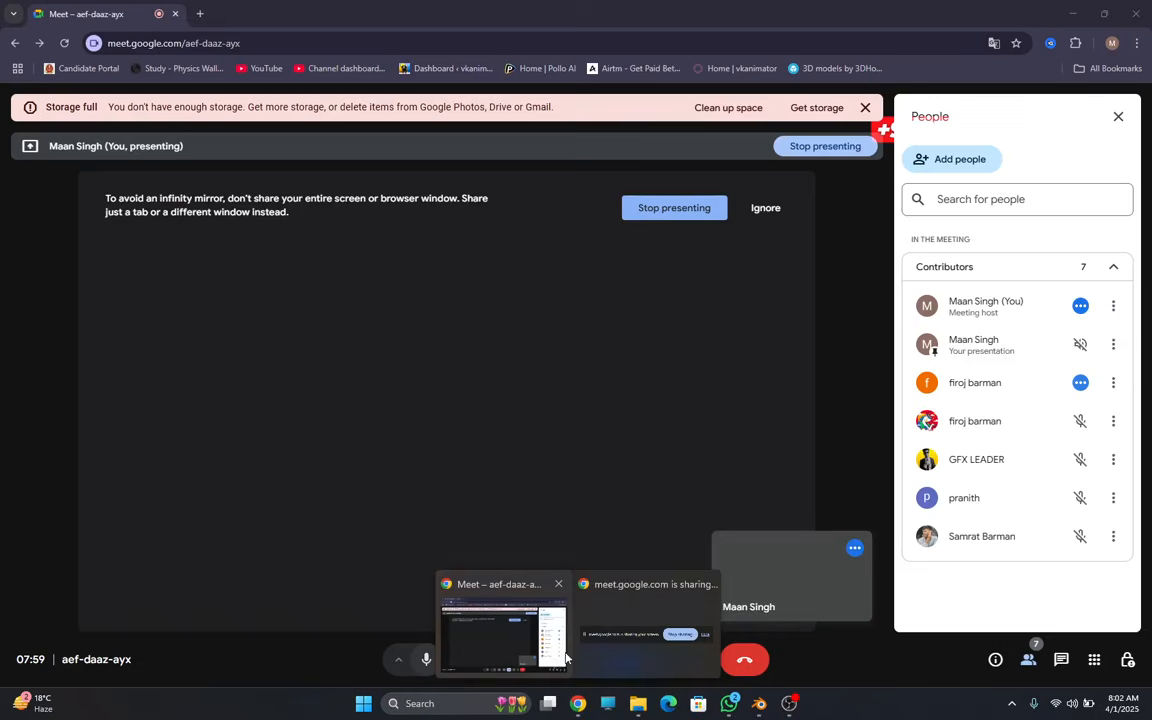
click(566, 657)
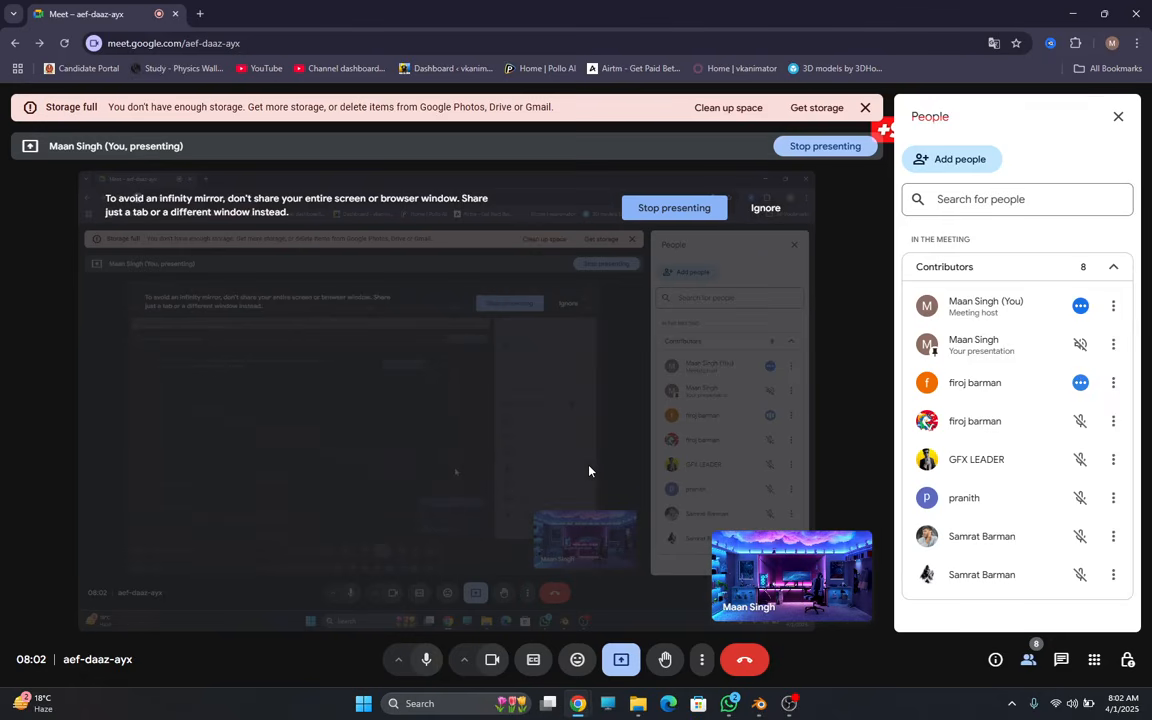
click(770, 713)
- Move the playhead to frame 523 and turn on the viewport overlays to show the animals' armatures on the path
scroll(391, 315, down, 3)
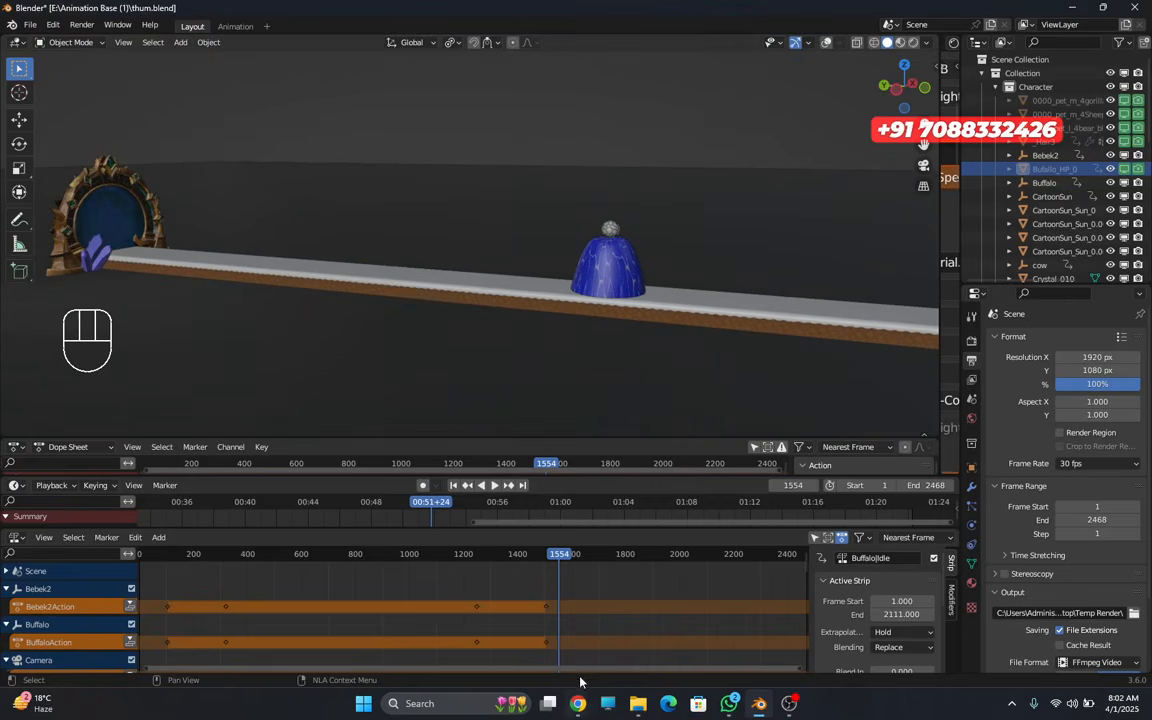
middle_drag(498, 638, 713, 572)
drag(690, 560, 553, 575)
shift+middle_drag(310, 328, 480, 340)
scroll(528, 304, up, 2)
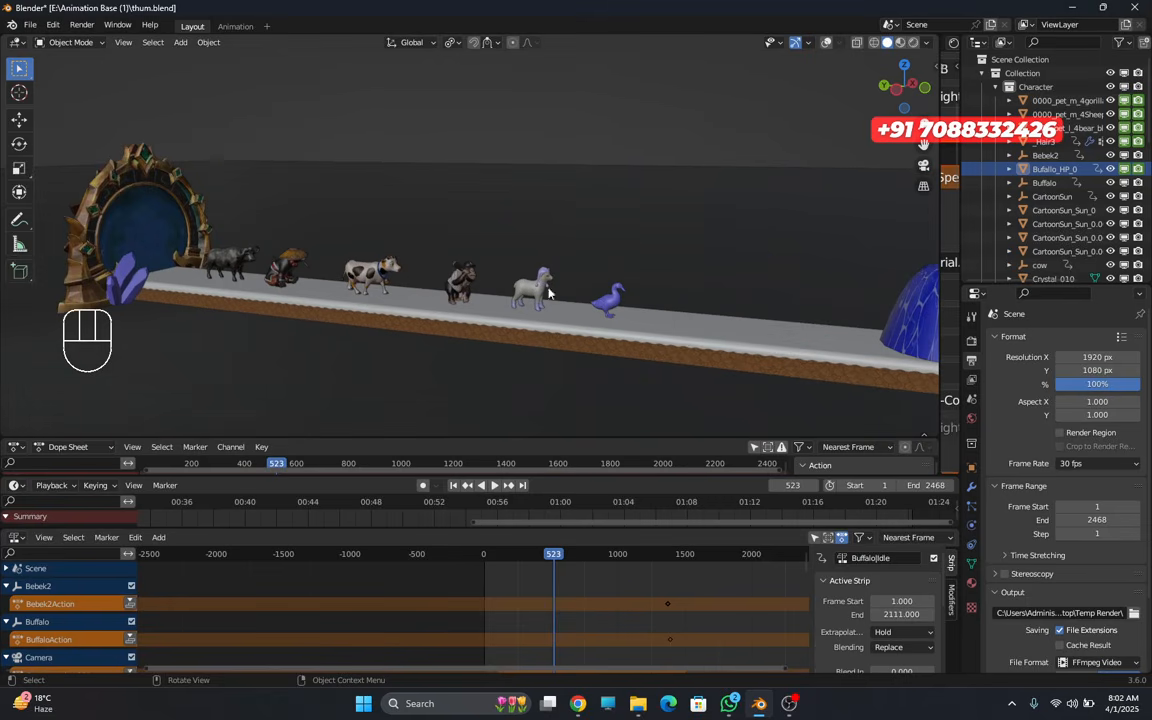
click(827, 45)
scroll(669, 250, up, 5)
shift+middle_drag(635, 275, 515, 235)
middle_drag(515, 235, 507, 275)
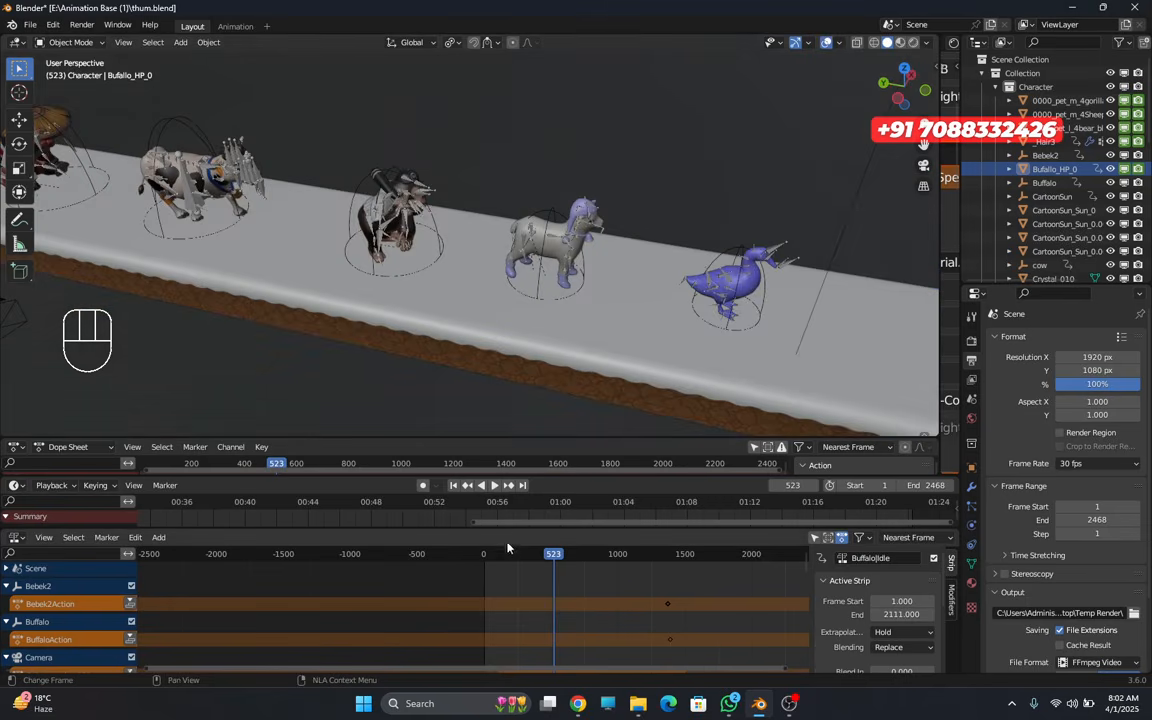
- Collapse the Nonlinear Animation area to its header and select the sheep's armature in the viewport
drag(458, 528, 430, 717)
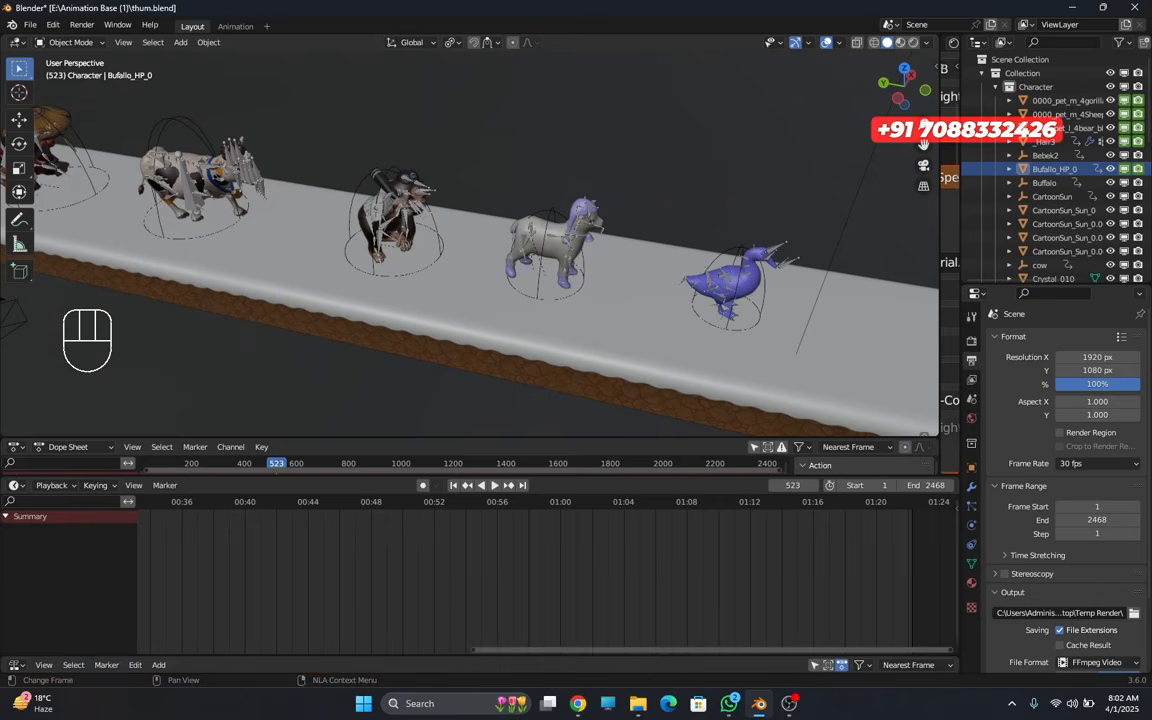
click(571, 255)
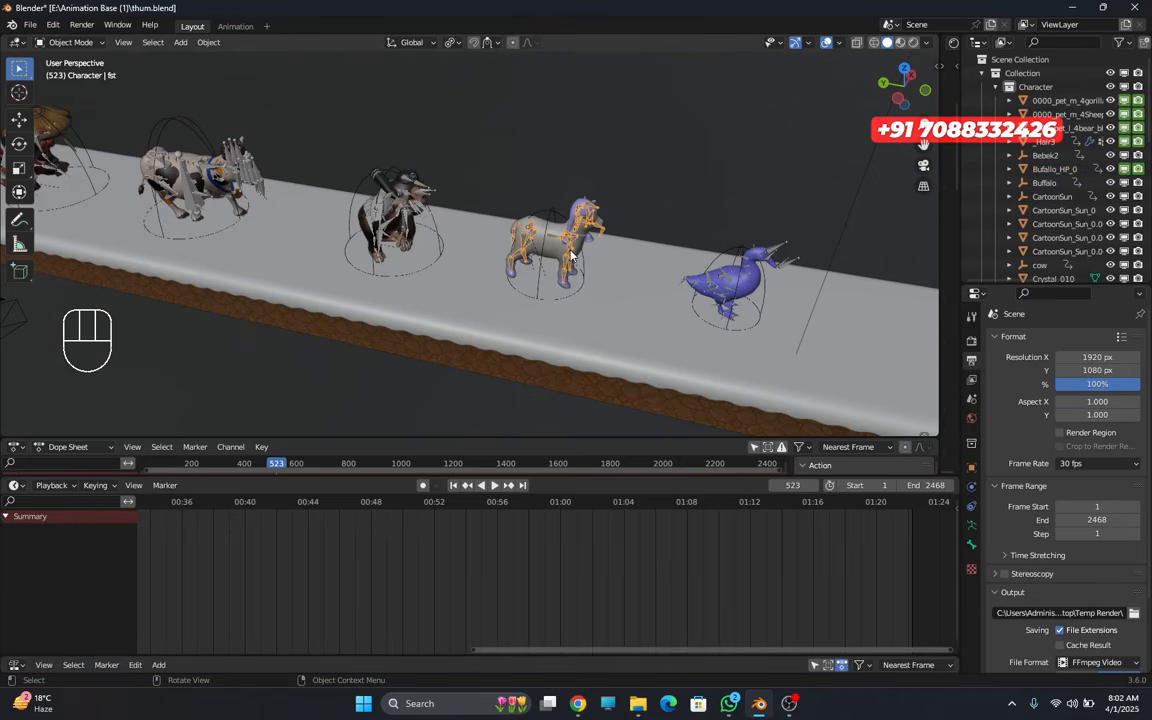
scroll(587, 303, up, 3)
middle_drag(588, 310, 568, 280)
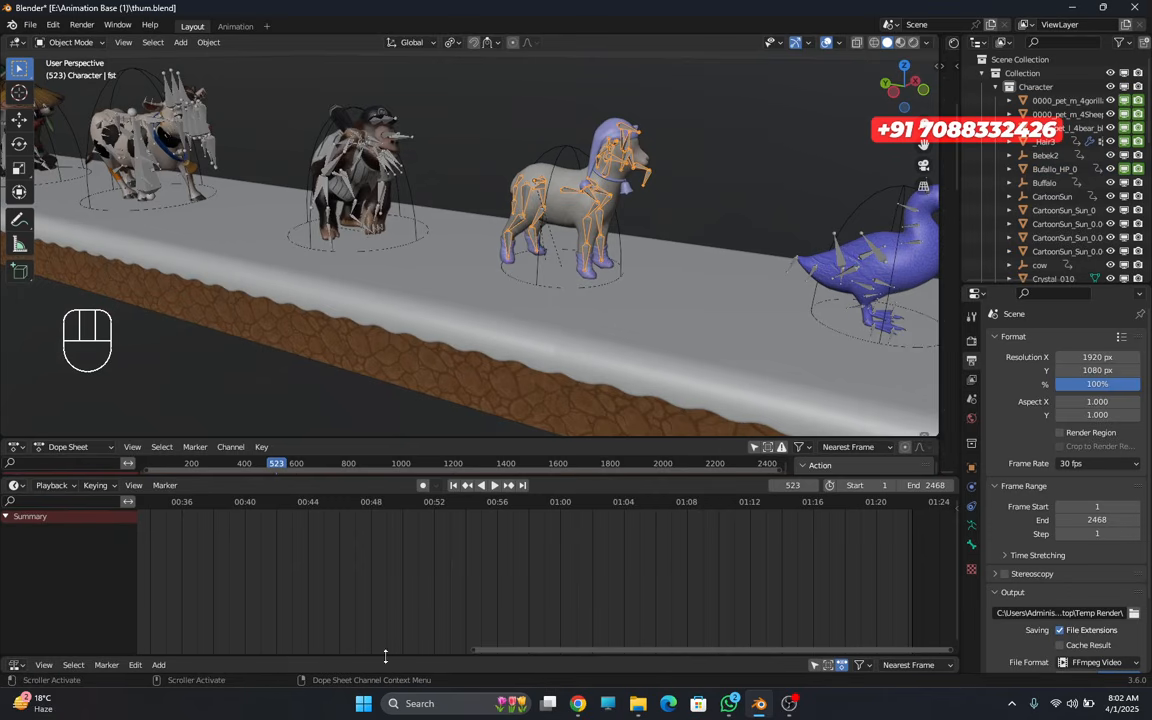
- Expand the Nonlinear Animation area, limit it to selected objects only, and exclude entries with missing NLA data
drag(385, 656, 400, 500)
scroll(444, 570, down, 8)
middle_drag(458, 575, 521, 532)
scroll(550, 608, down, 3)
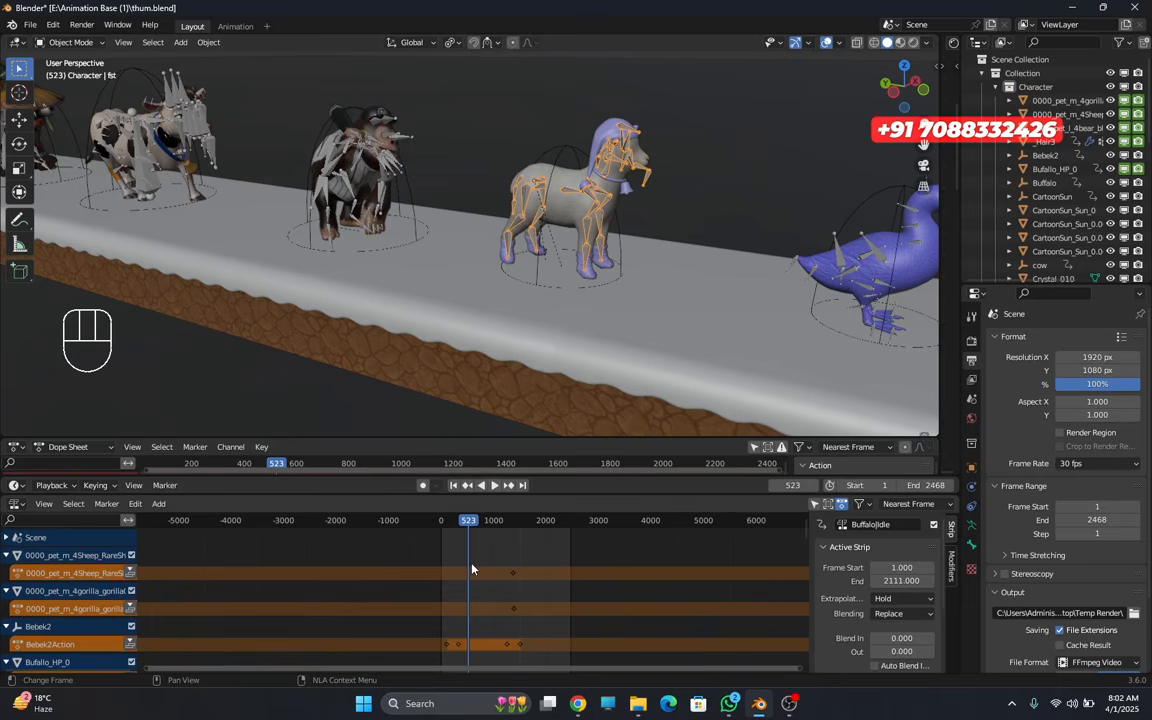
click(813, 505)
click(842, 505)
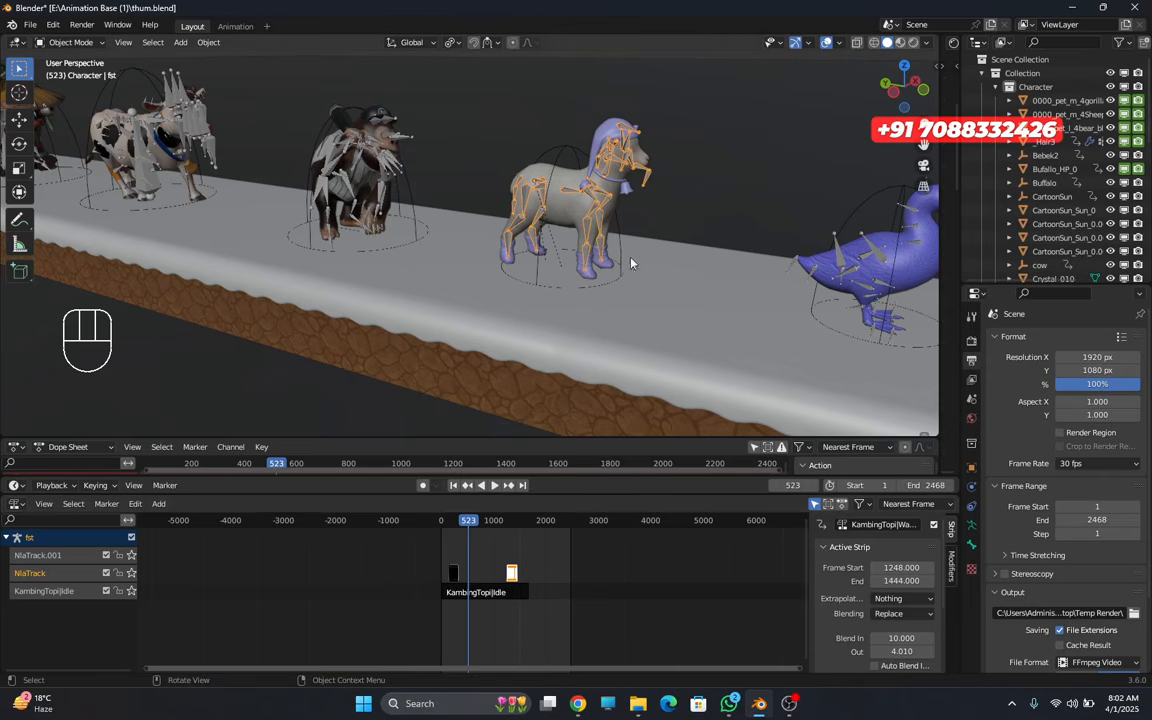
- Examine the sheep armature's strips on its NLA tracks and collapse the Nonlinear Animation area to its header
scroll(444, 542, up, 3)
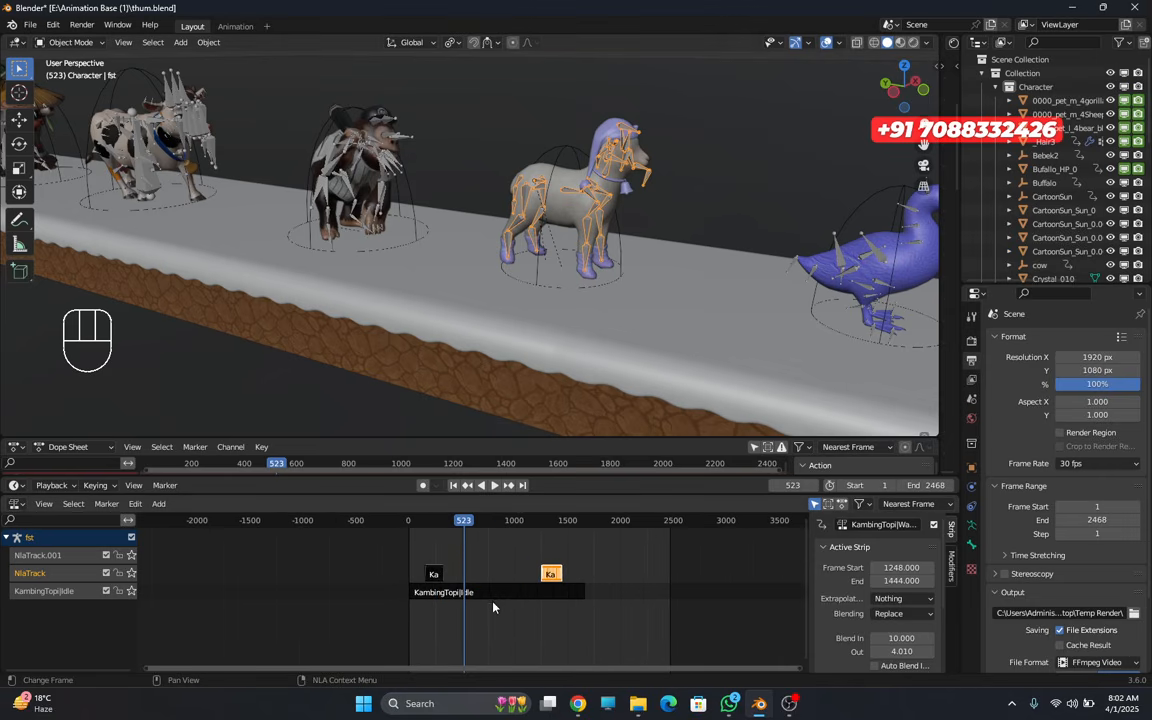
scroll(443, 536, up, 2)
scroll(578, 617, up, 3)
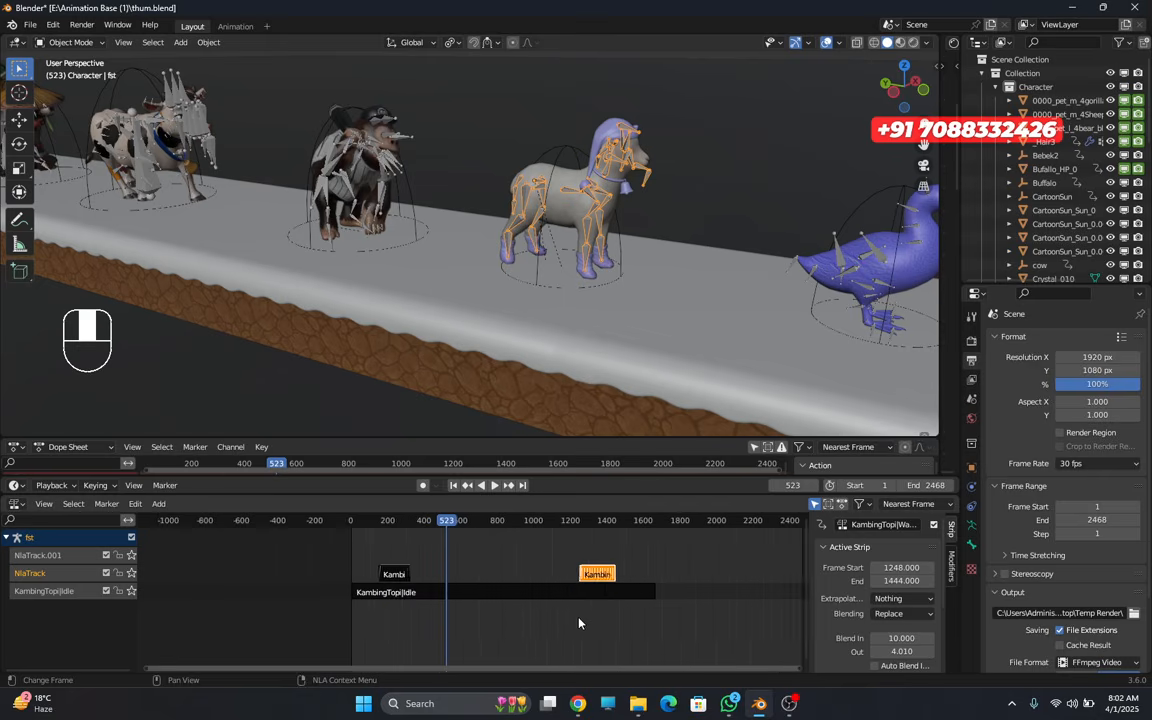
middle_drag(550, 616, 573, 620)
scroll(508, 580, up, 1)
scroll(505, 579, down, 2)
middle_drag(490, 580, 463, 573)
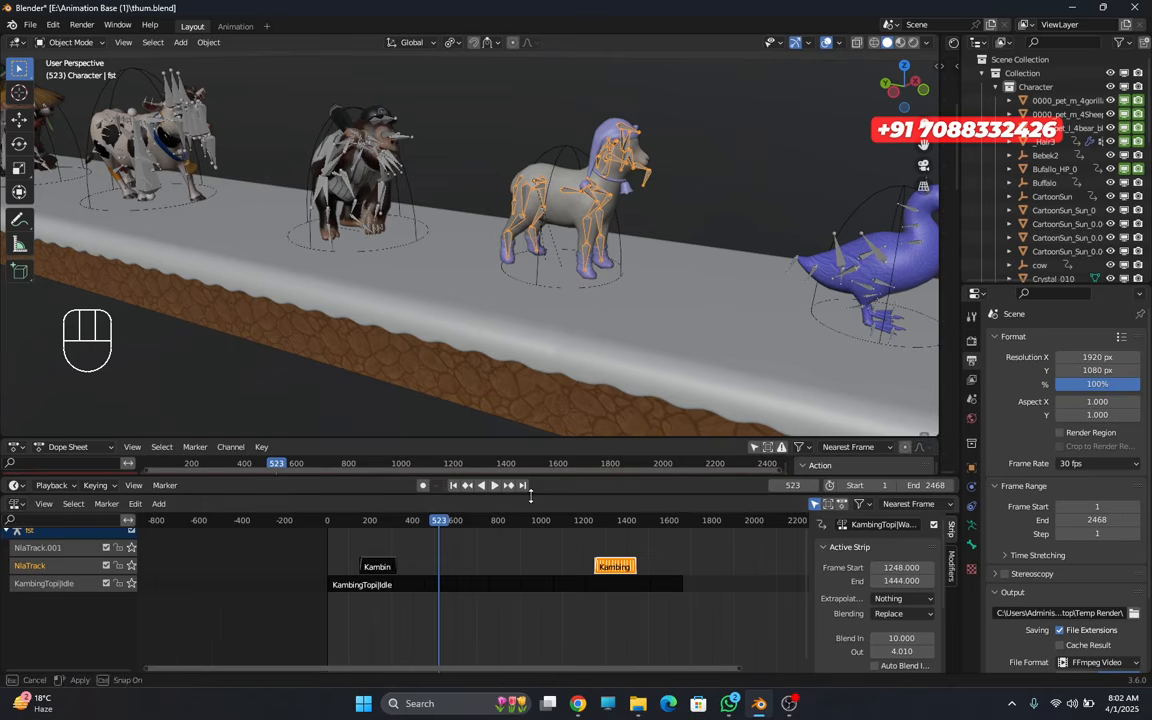
drag(531, 496, 531, 656)
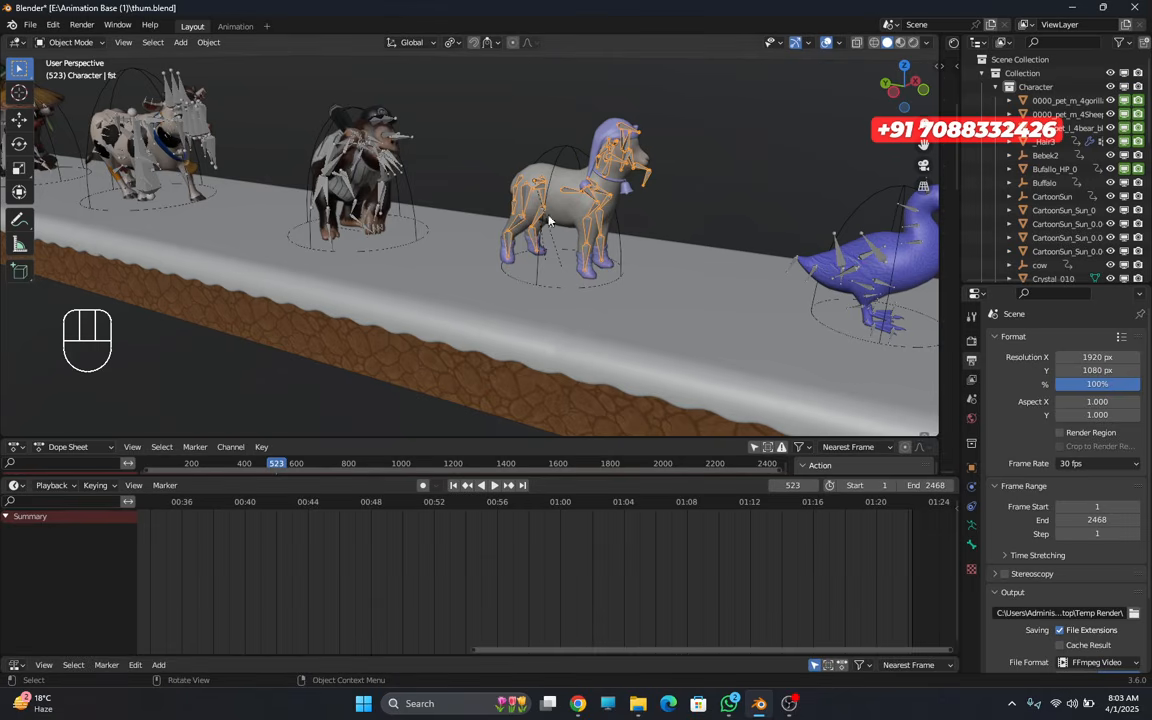
drag(563, 652, 432, 713)
- Select the gorilla's armature and expand the Nonlinear Animation area to show its strips
click(393, 167)
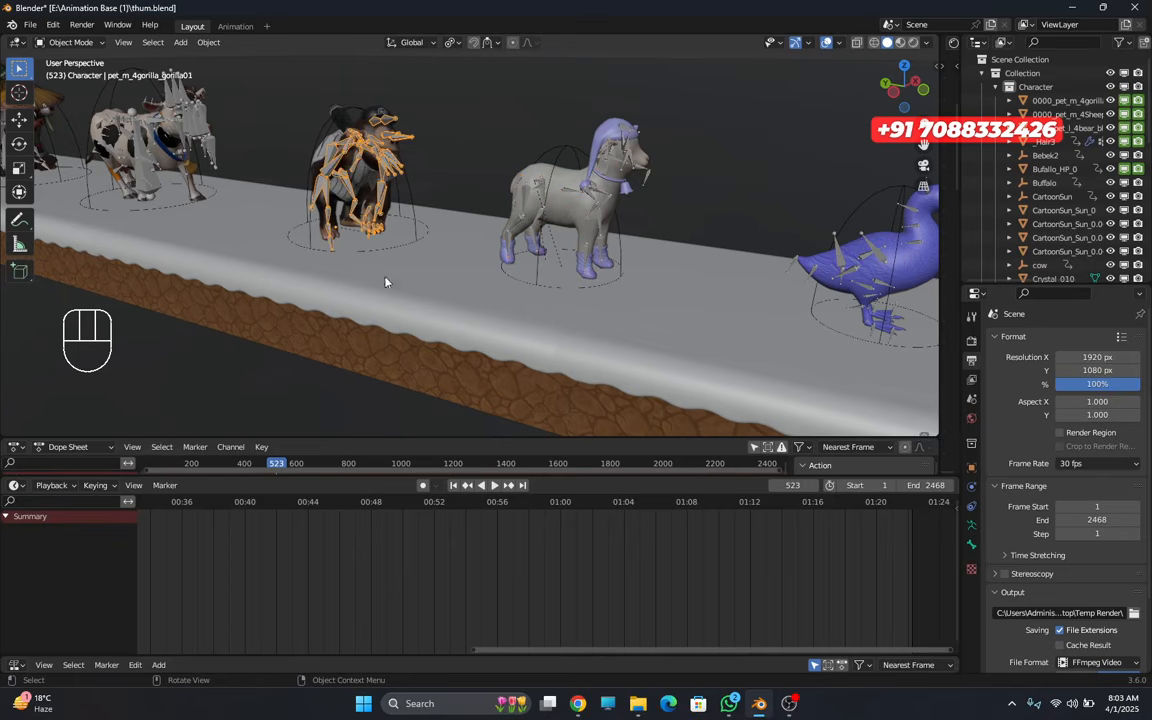
scroll(142, 599, down, 6)
middle_drag(145, 600, 442, 663)
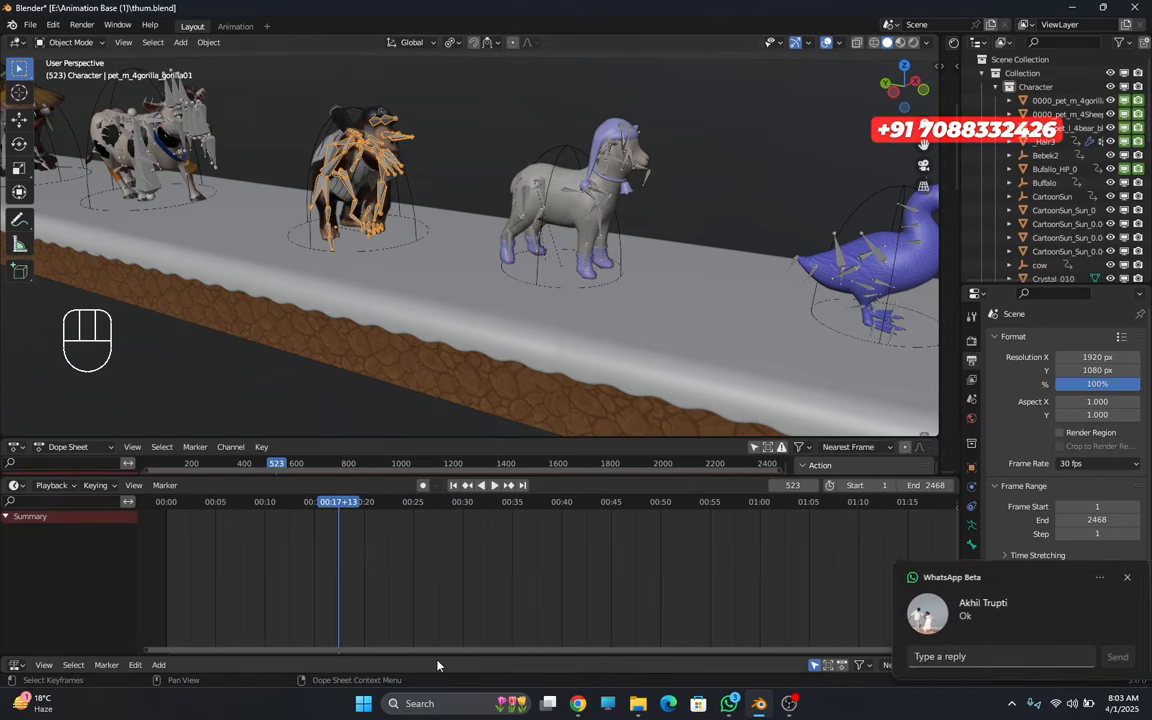
drag(435, 652, 486, 540)
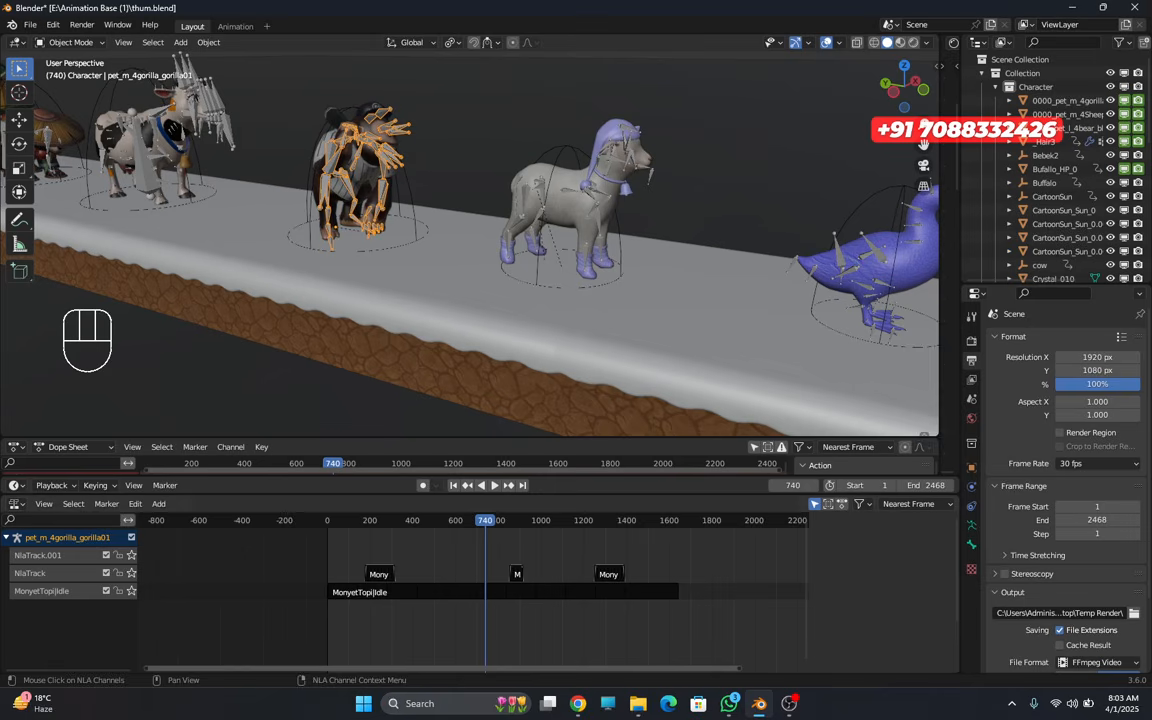
- Move the playhead to frame 477 and set the Extrapolation of the gorilla's MonyetTopi|Run strip to Hold
scroll(447, 563, up, 5)
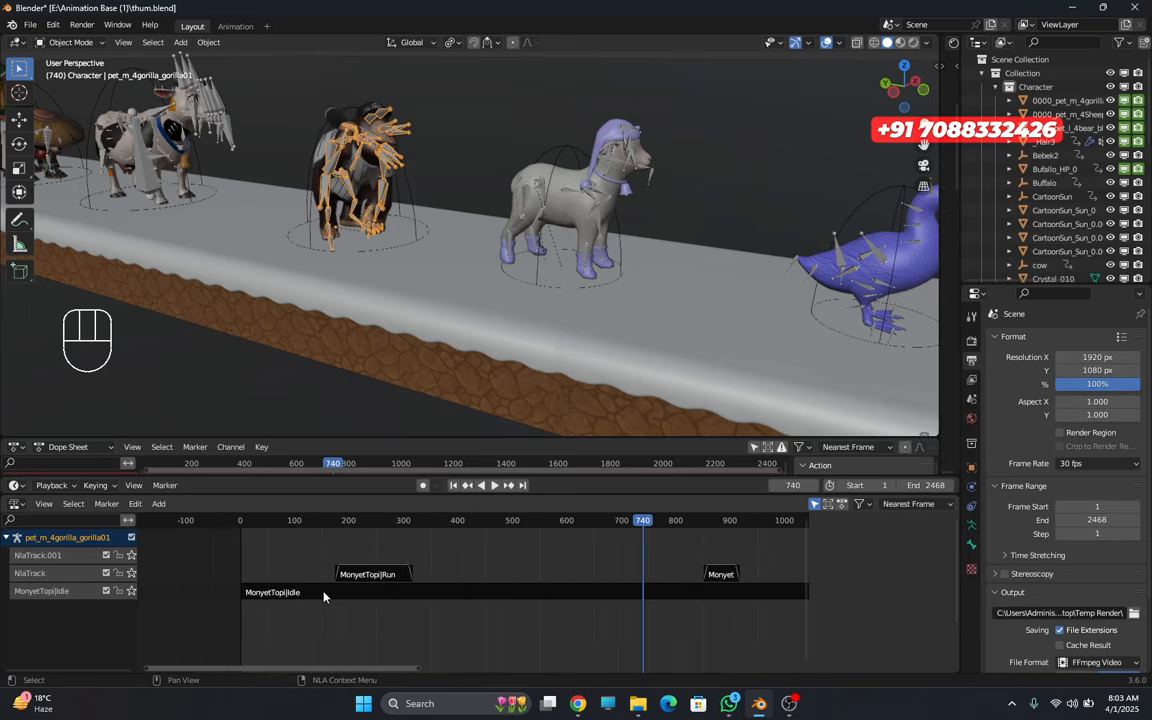
drag(640, 522, 500, 522)
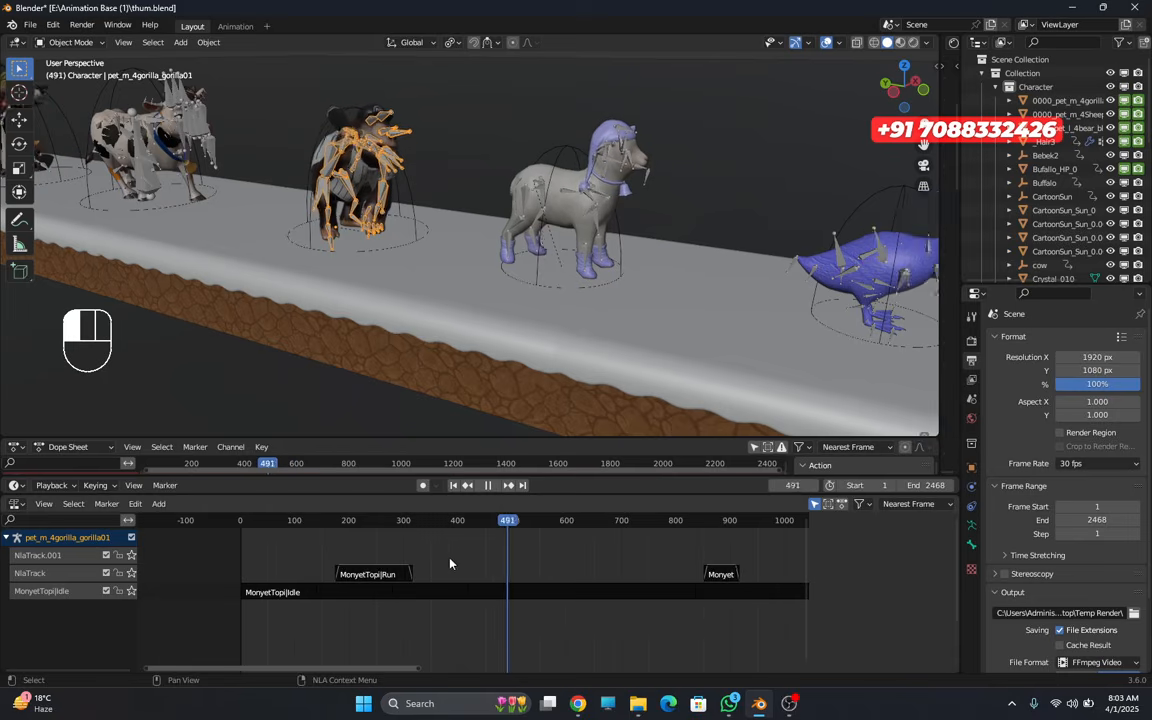
click(375, 576)
key(n)
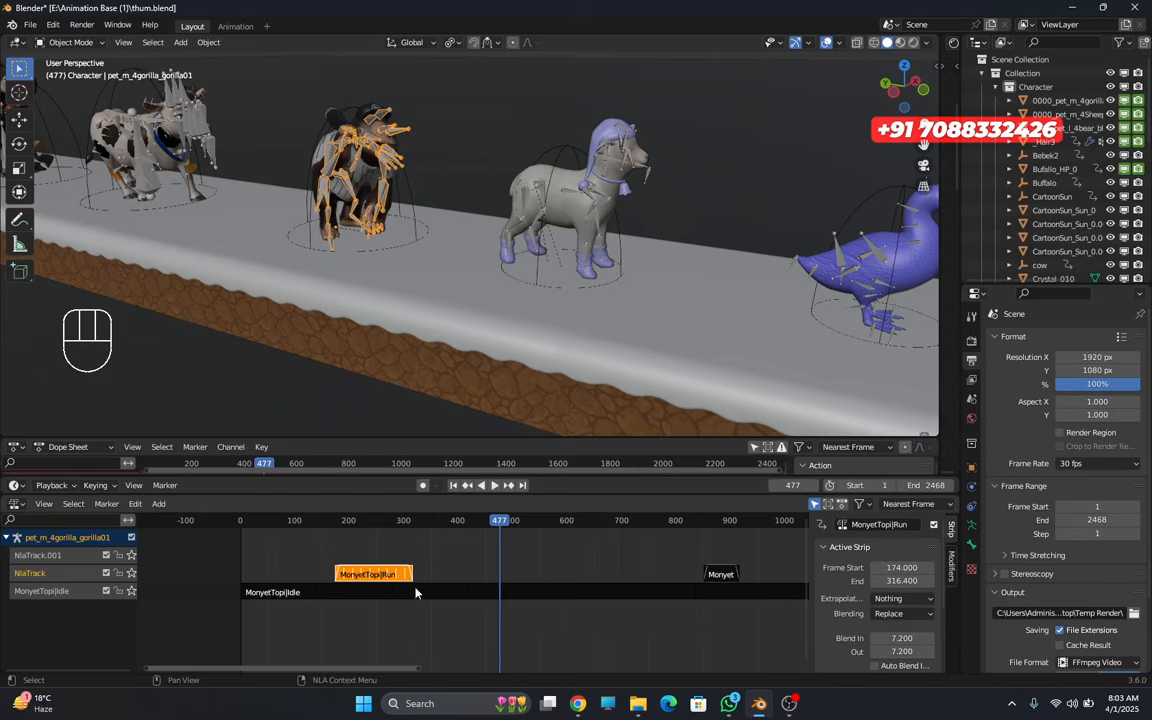
click(910, 600)
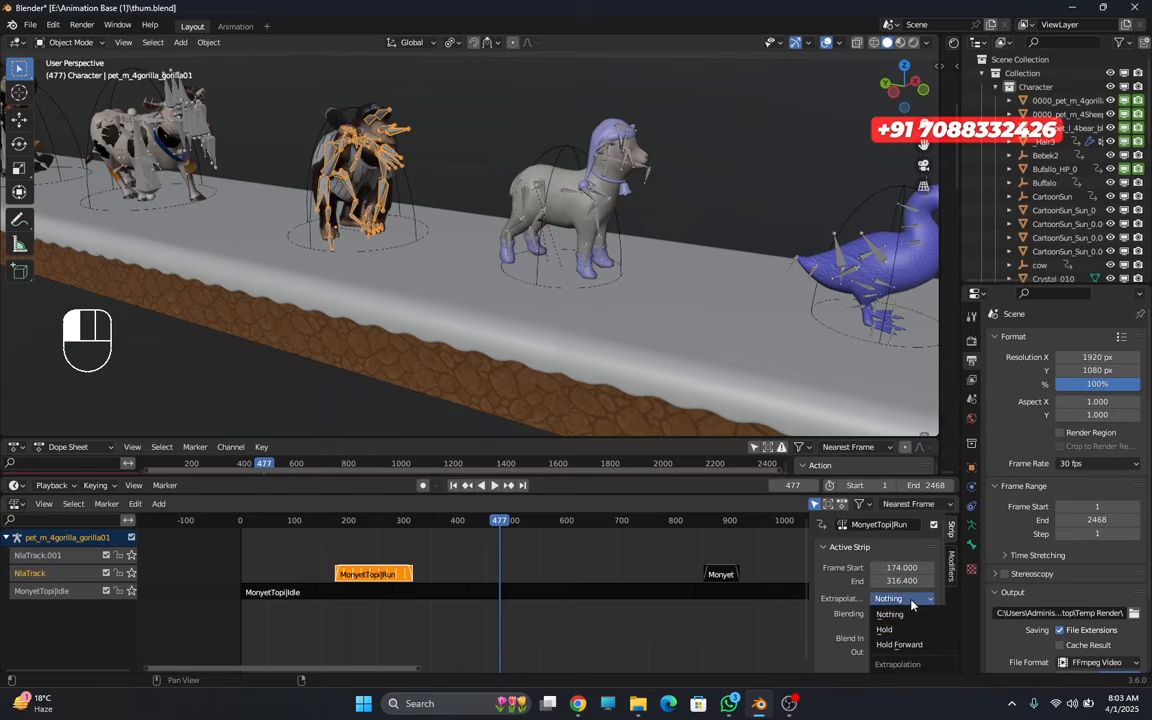
click(884, 629)
scroll(456, 596, up, 3)
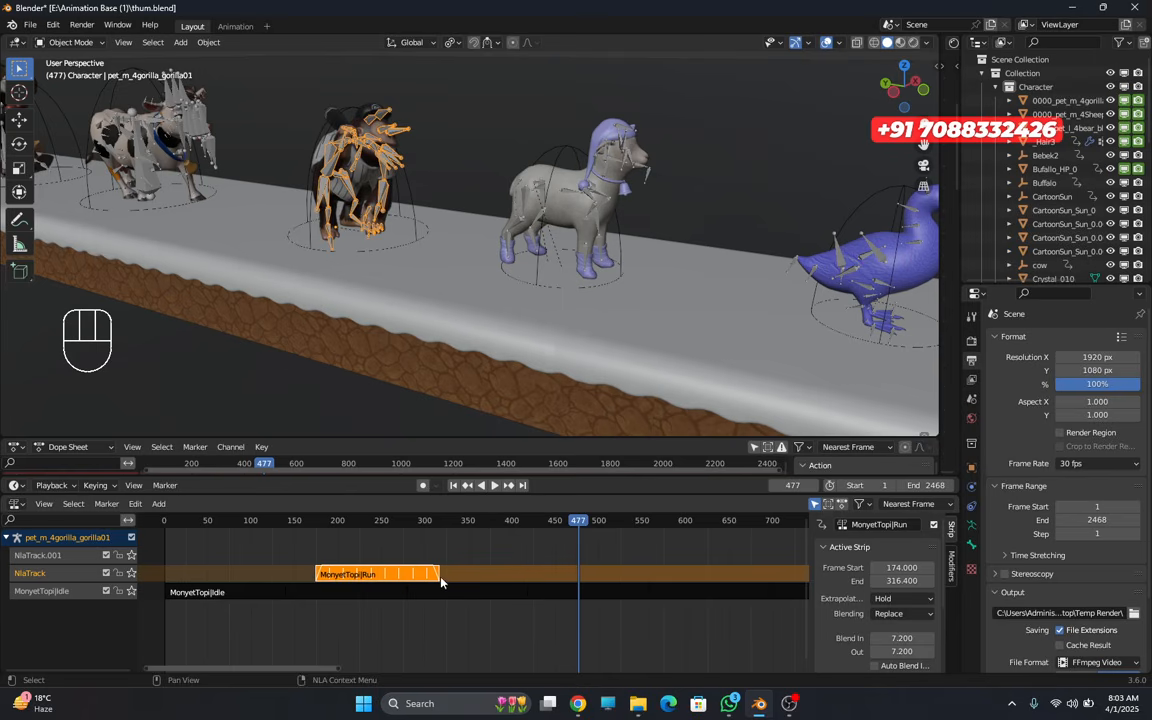
- Review the gorilla's motion around the Run strip by playing and scrubbing from frame 366 back to frame 134
drag(588, 520, 482, 521)
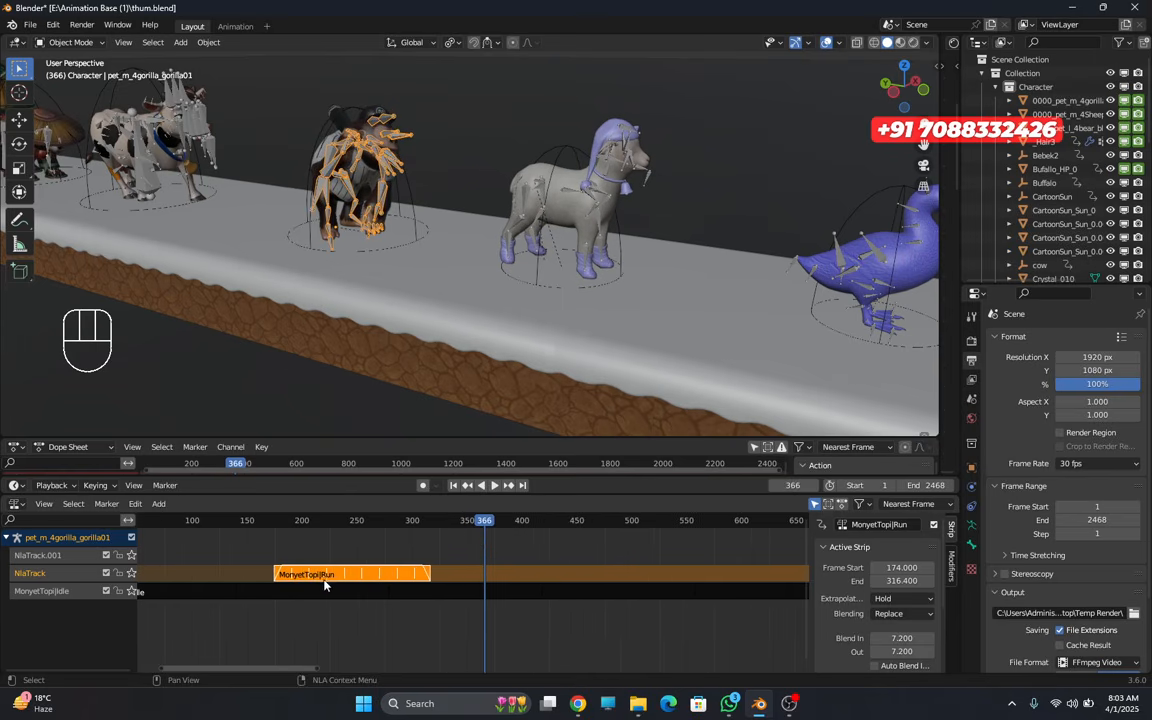
scroll(310, 525, up, 2)
scroll(399, 279, up, 5)
scroll(405, 278, down, 4)
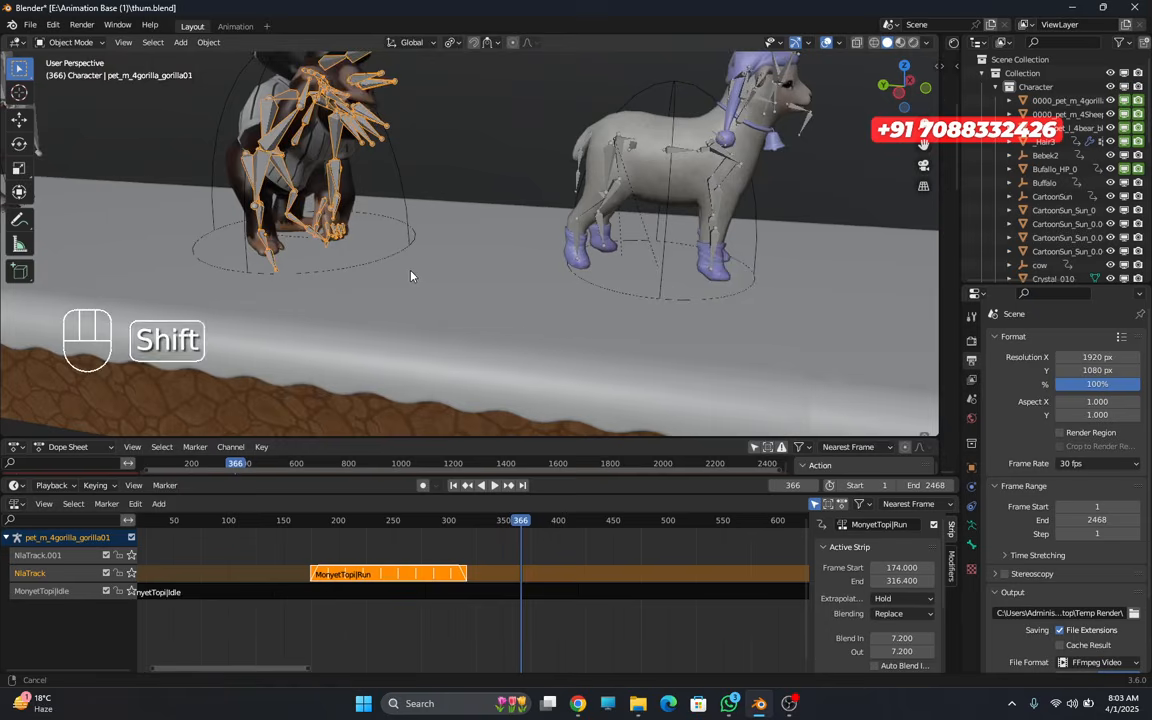
shift+middle_drag(411, 276, 455, 280)
scroll(450, 530, down, 2)
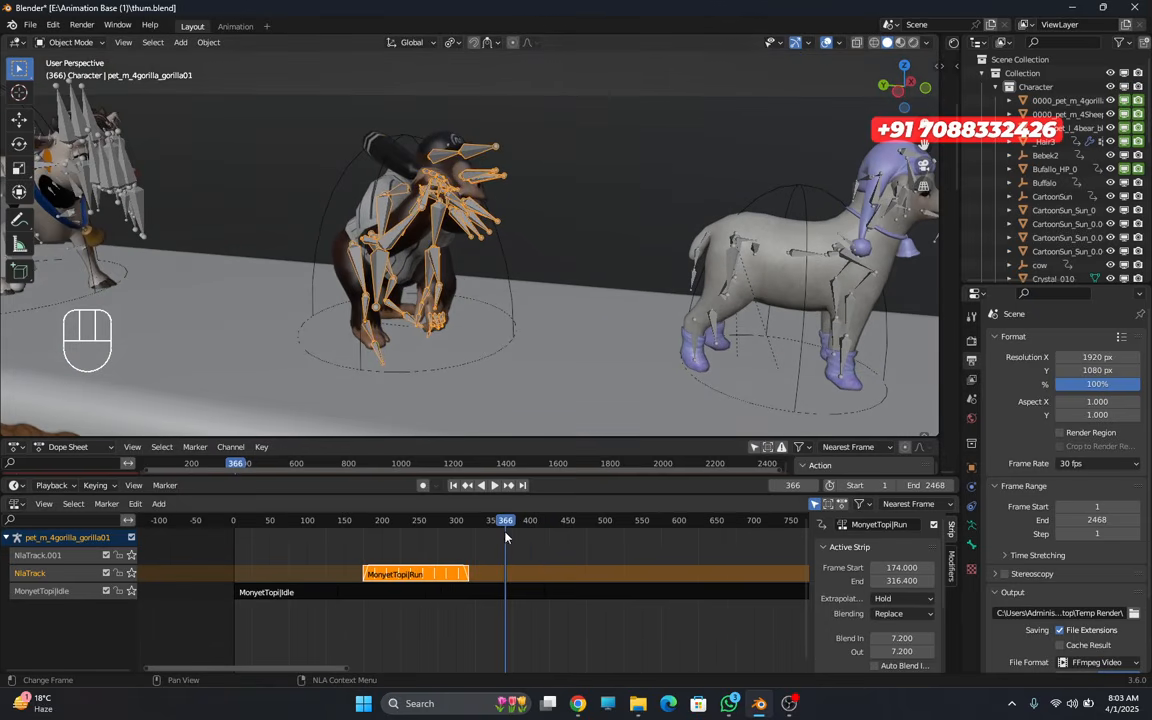
key(space)
drag(573, 517, 333, 521)
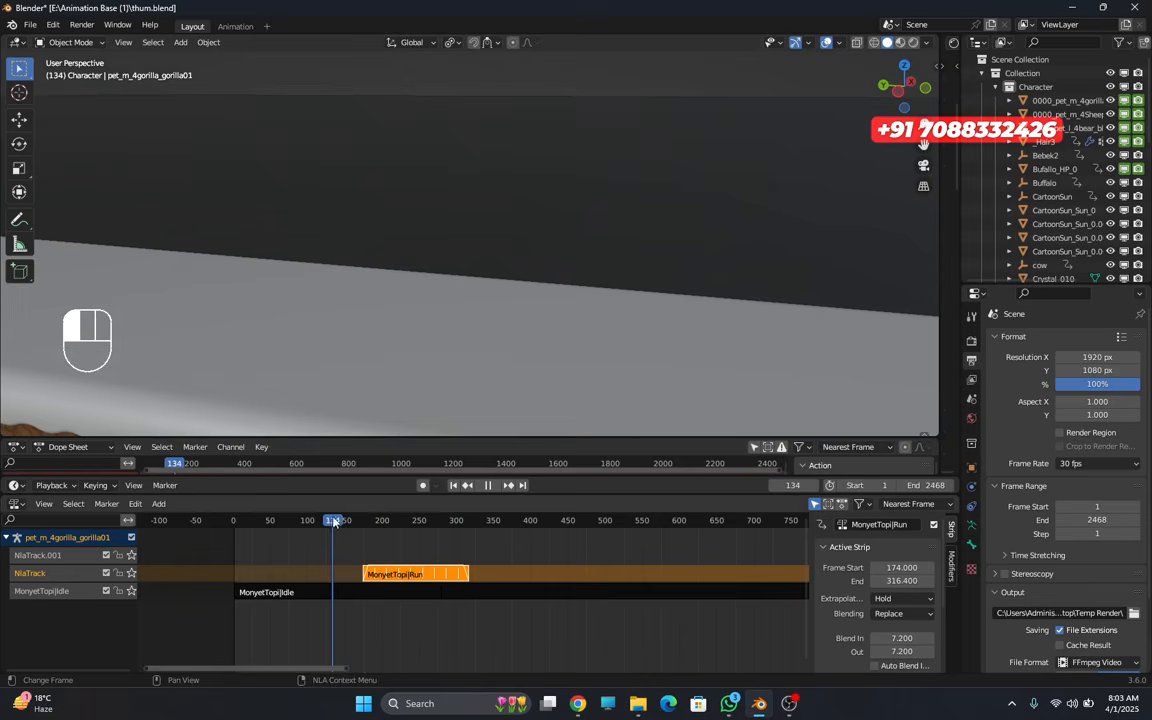
key(space)
- Select the gorilla's MonyetTopi|Win strip and set its Extrapolation to Hold
scroll(344, 409, down, 5)
mouse_move(294, 375)
middle_down()
mouse_move(424, 393)
mouse_move(375, 406)
mouse_move(278, 370)
middle_up()
middle_drag(586, 622, 378, 624)
scroll(378, 624, down, 2)
click(638, 574)
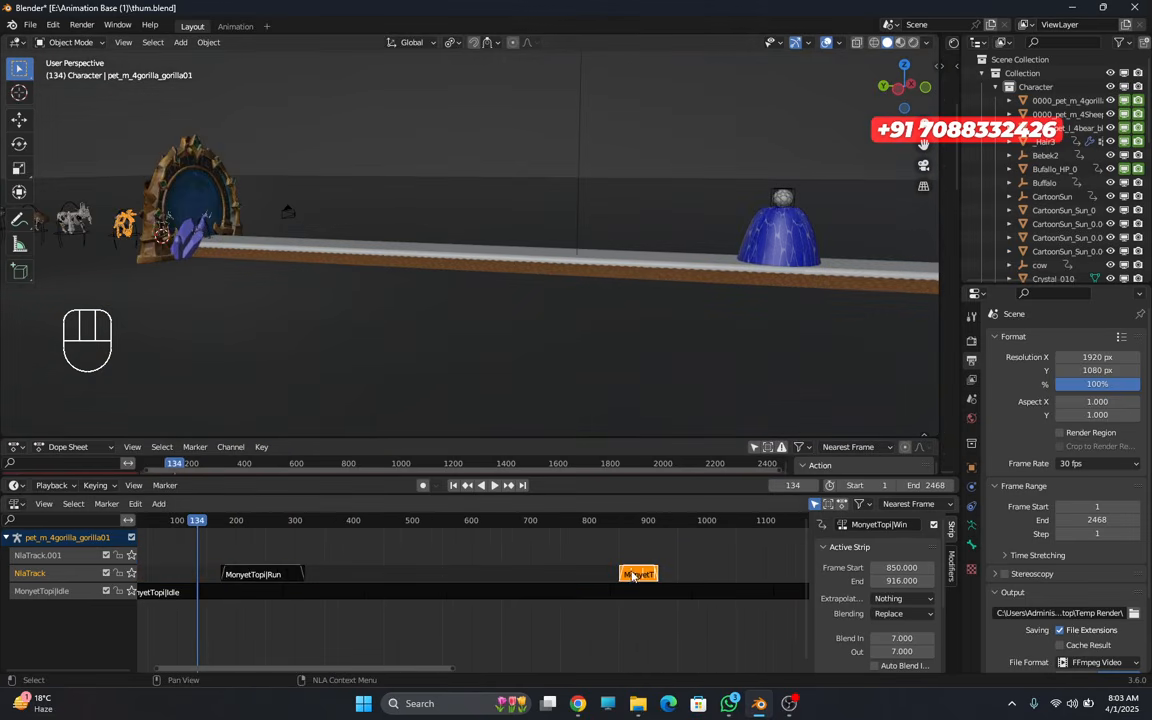
click(906, 602)
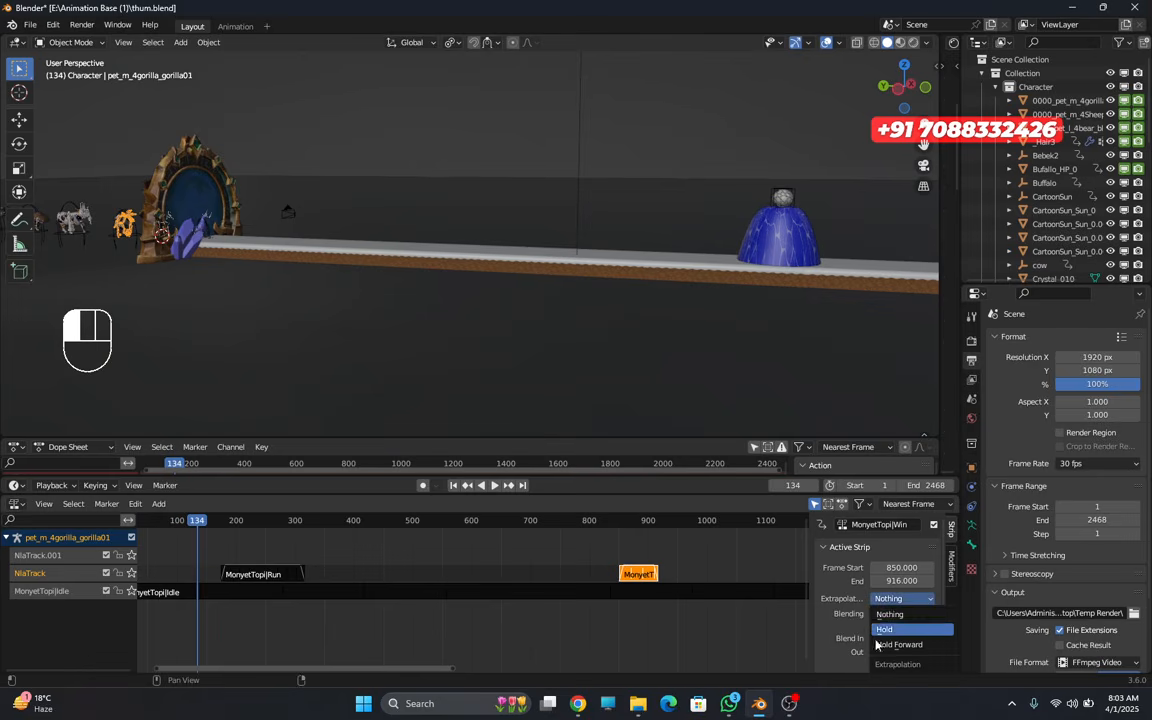
click(905, 629)
- Select the gorilla's MonyetTopi|Run.001 strip and set its Extrapolation to Hold
shift+middle_drag(582, 649, 296, 648)
click(614, 574)
click(882, 598)
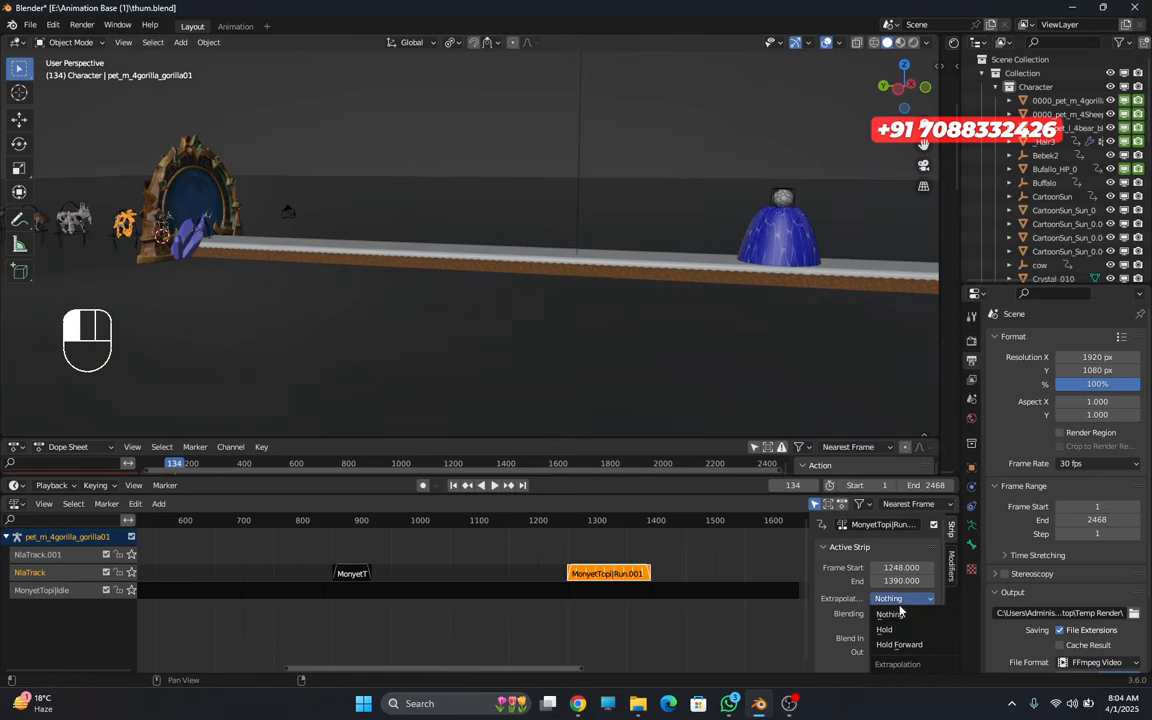
click(888, 628)
- Move the playhead to frame 1170 and turn off the viewport overlays for a close view of the gorilla
scroll(690, 621, down, 3)
shift+middle_drag(600, 617, 617, 618)
click(568, 526)
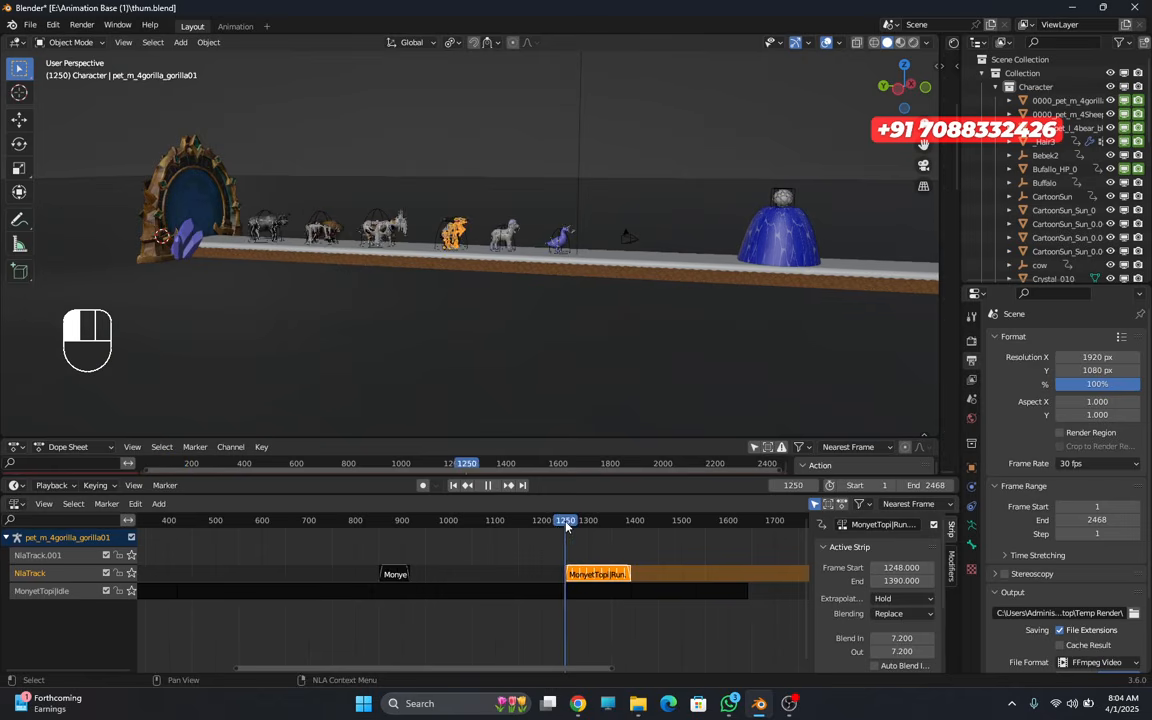
drag(568, 526, 540, 539)
key(Escape)
scroll(396, 368, up, 6)
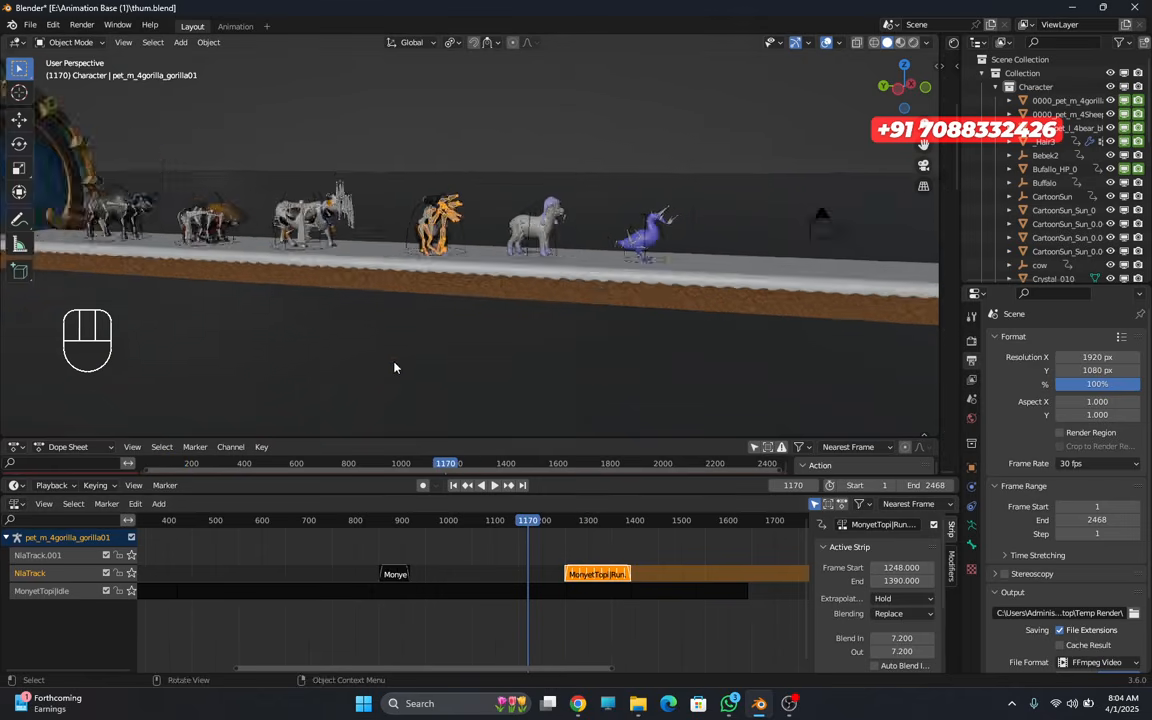
scroll(411, 352, up, 3)
middle_drag(411, 352, 653, 290)
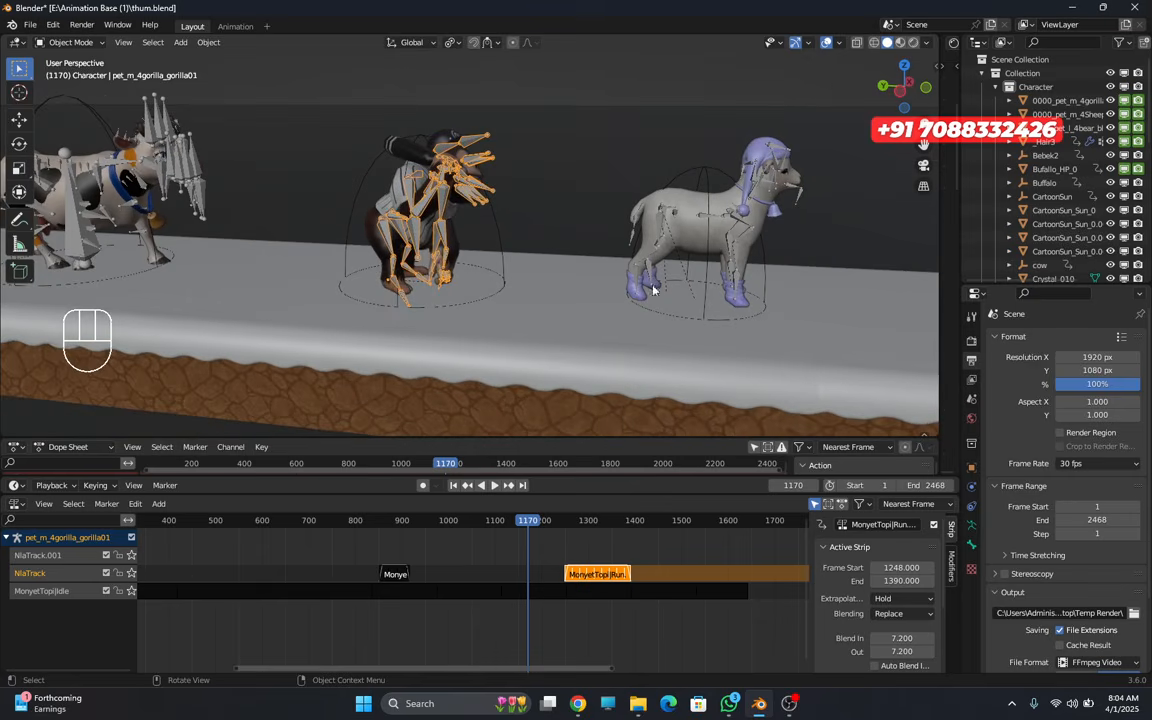
click(828, 44)
scroll(650, 210, up, 3)
middle_drag(628, 365, 618, 390)
shift+middle_drag(618, 390, 573, 355)
- Play and scrub the gorilla's motion through and just past its MonyetTopi|Win strip, starting from frame 900
drag(514, 519, 404, 521)
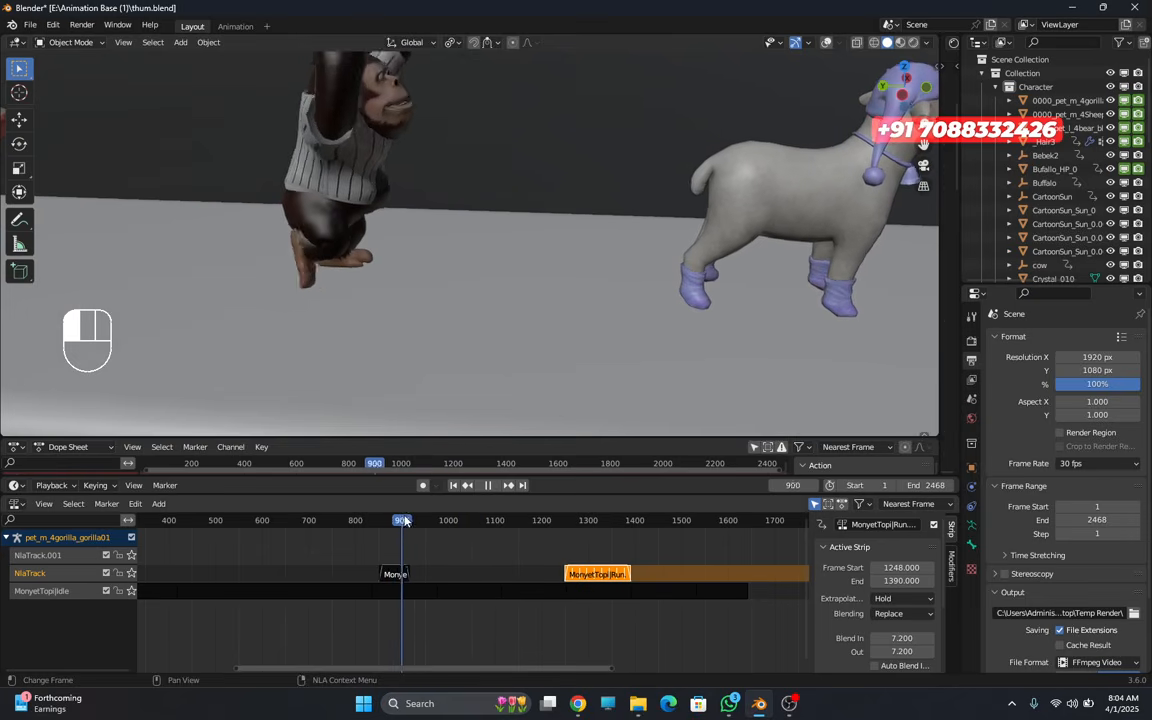
key(space)
middle_drag(385, 261, 438, 260)
scroll(391, 582, up, 6)
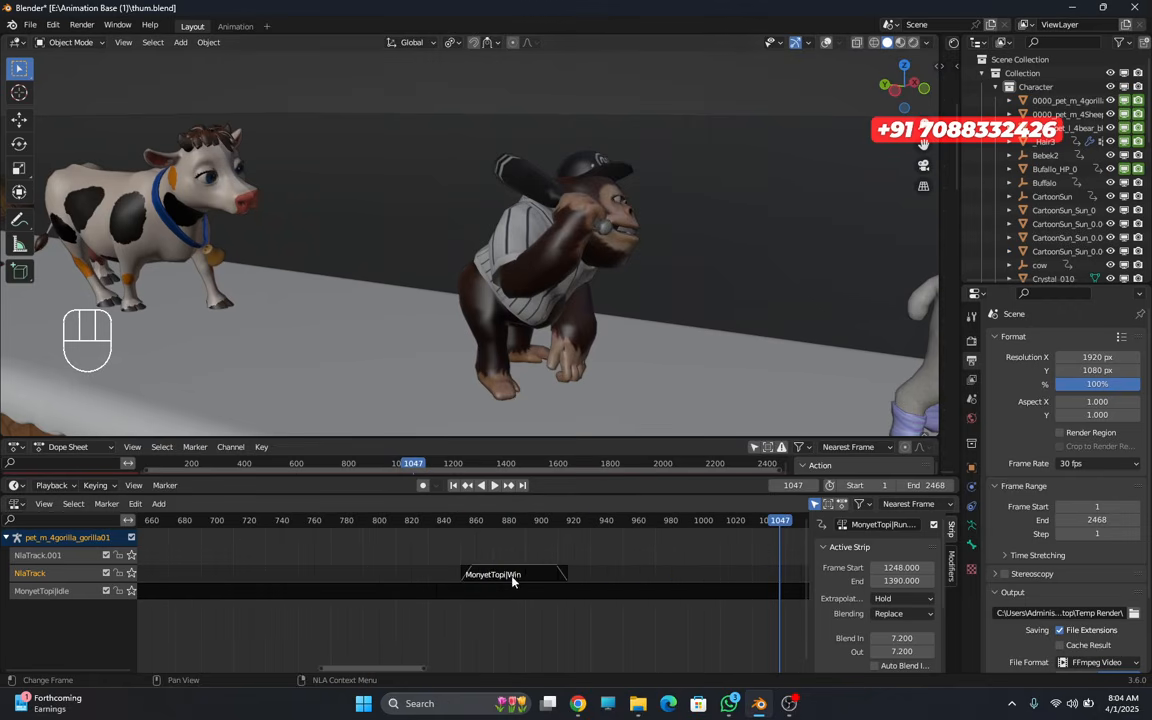
scroll(500, 585, down, 4)
drag(670, 523, 493, 524)
key(space)
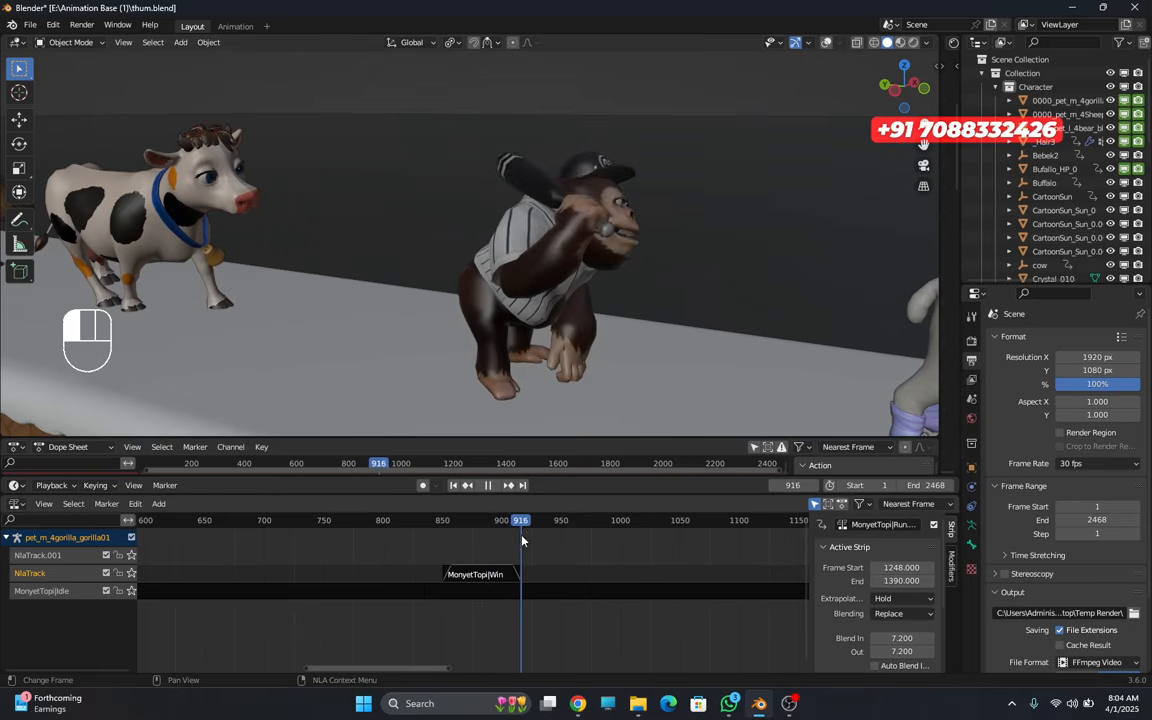
key(space)
drag(552, 560, 599, 578)
- Select the gorilla's MonyetTopi|Win strip and set its Extrapolation to Nothing
scroll(598, 582, down, 4)
middle_drag(587, 597, 568, 607)
scroll(452, 582, down, 5)
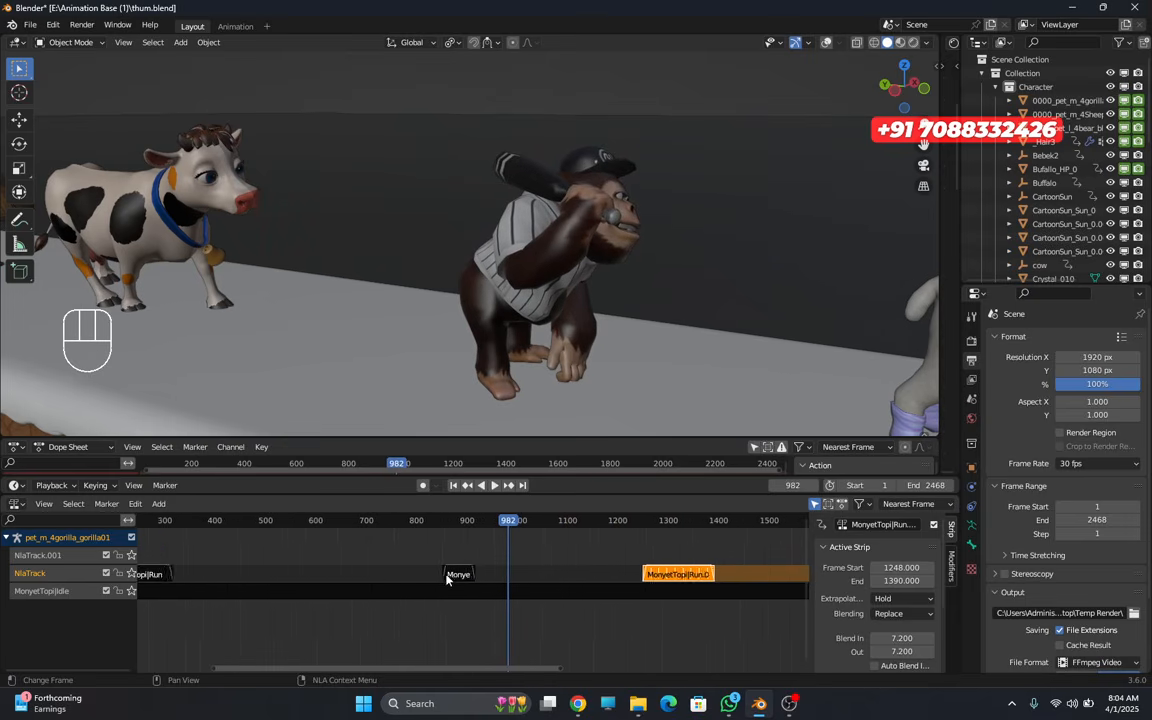
scroll(558, 591, up, 13)
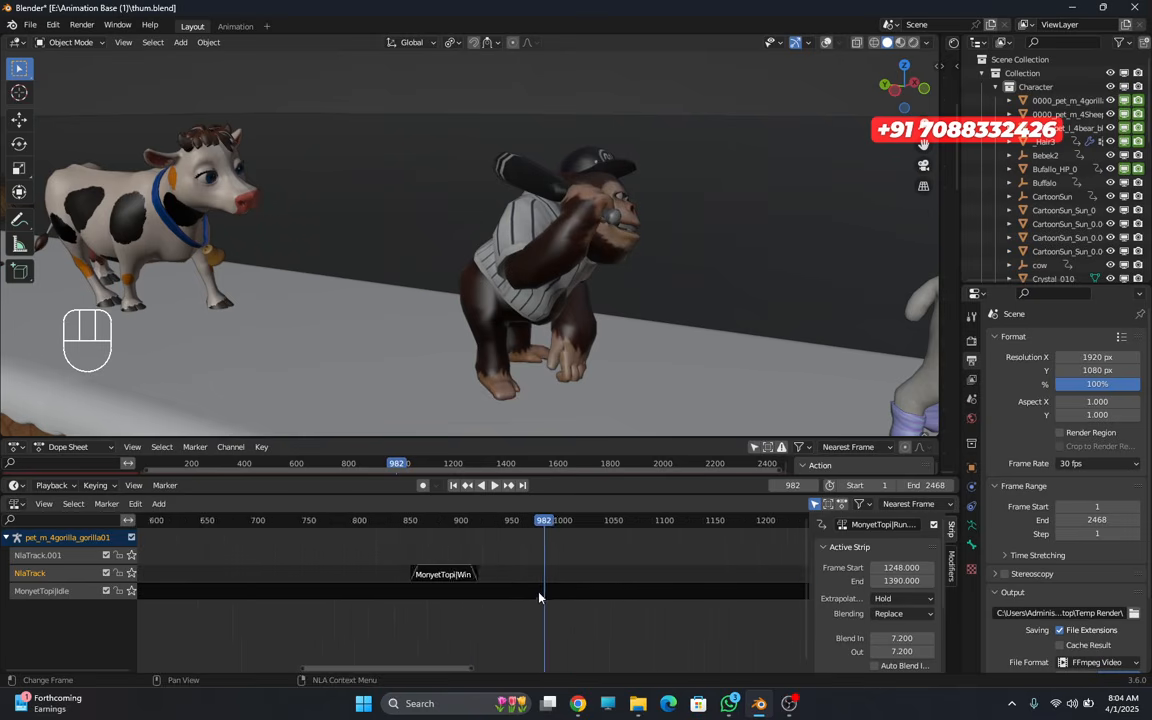
scroll(576, 564, down, 14)
scroll(572, 570, down, 15)
scroll(570, 570, up, 20)
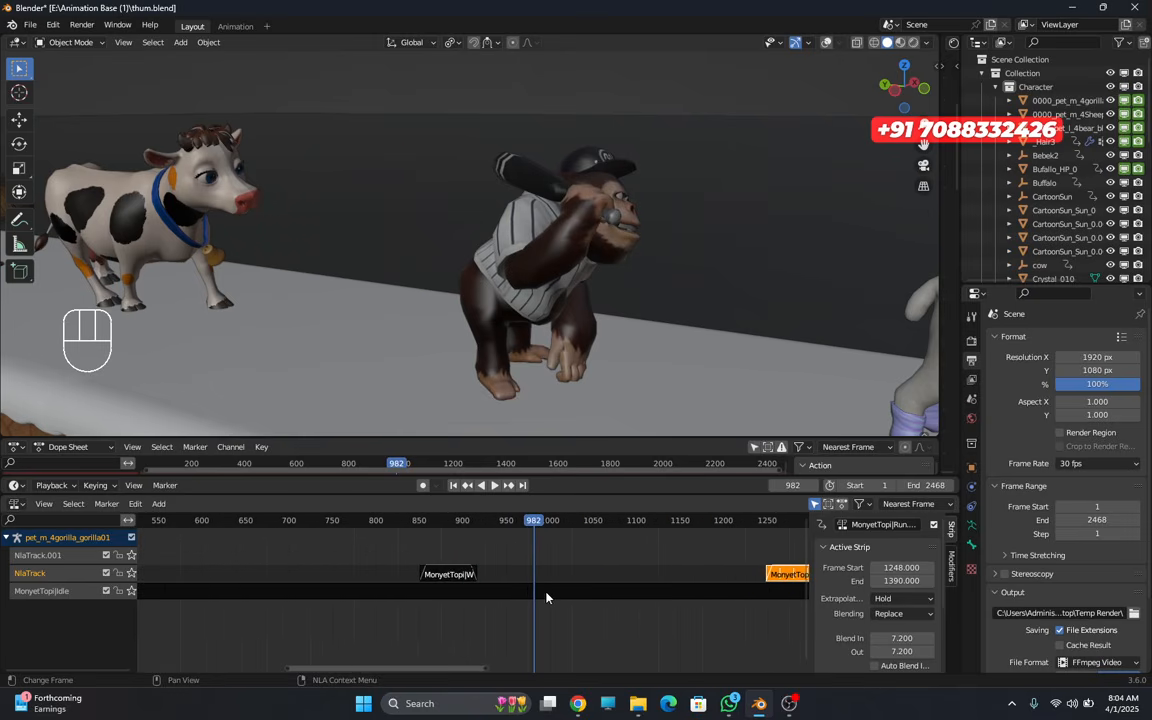
click(432, 575)
click(903, 598)
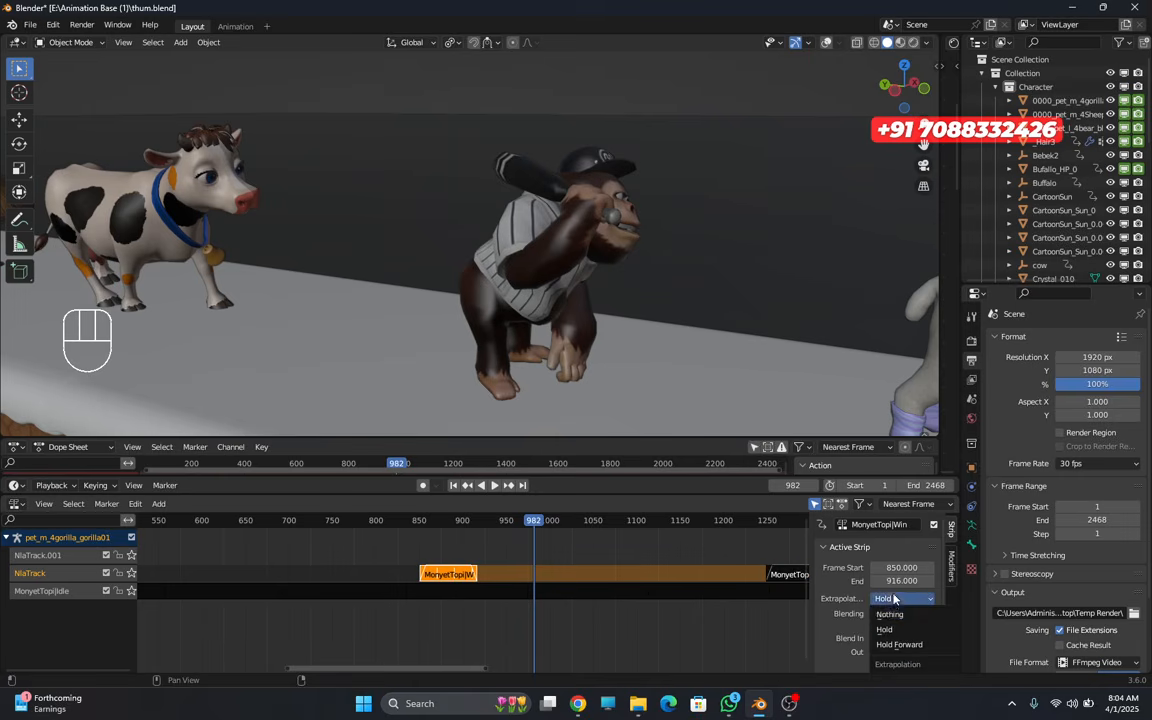
click(897, 645)
- Play the gorilla's motion around the Win strip again and scrub back to frame 827
click(494, 485)
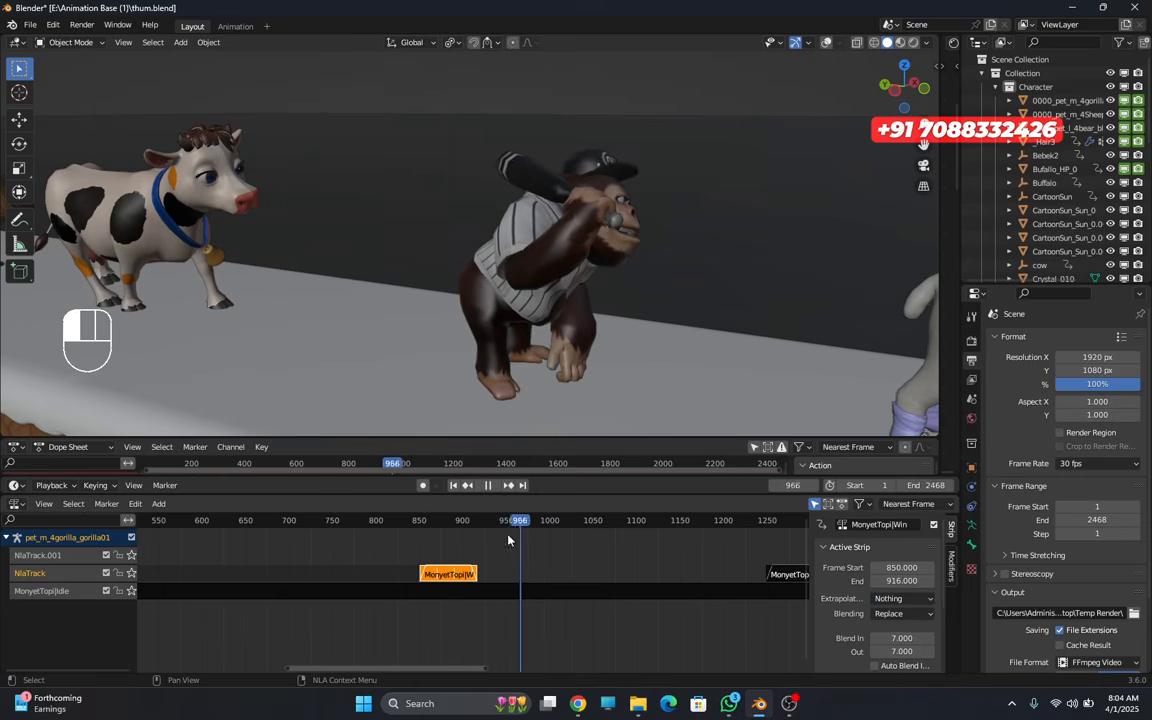
drag(642, 570, 401, 609)
key(space)
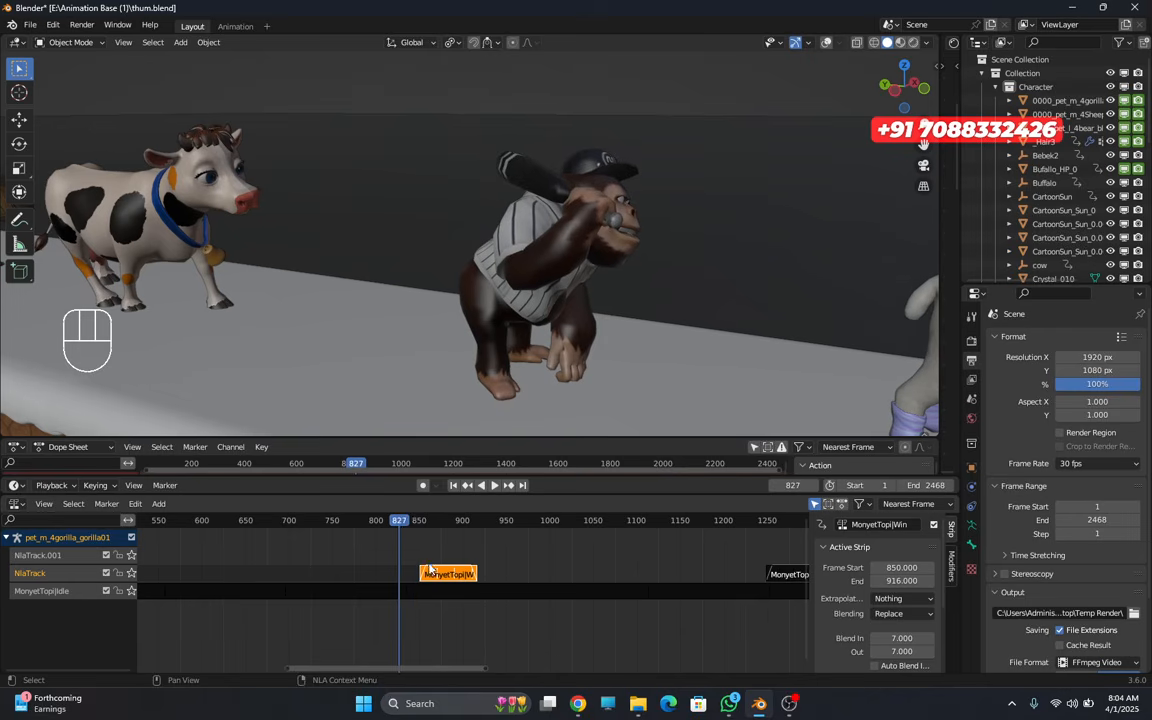
- Inspect the Active Strip settings of the gorilla's MonyetTopi|Run and MonyetTopi|Idle strips
scroll(383, 590, down, 2)
middle_drag(226, 594, 483, 671)
click(307, 580)
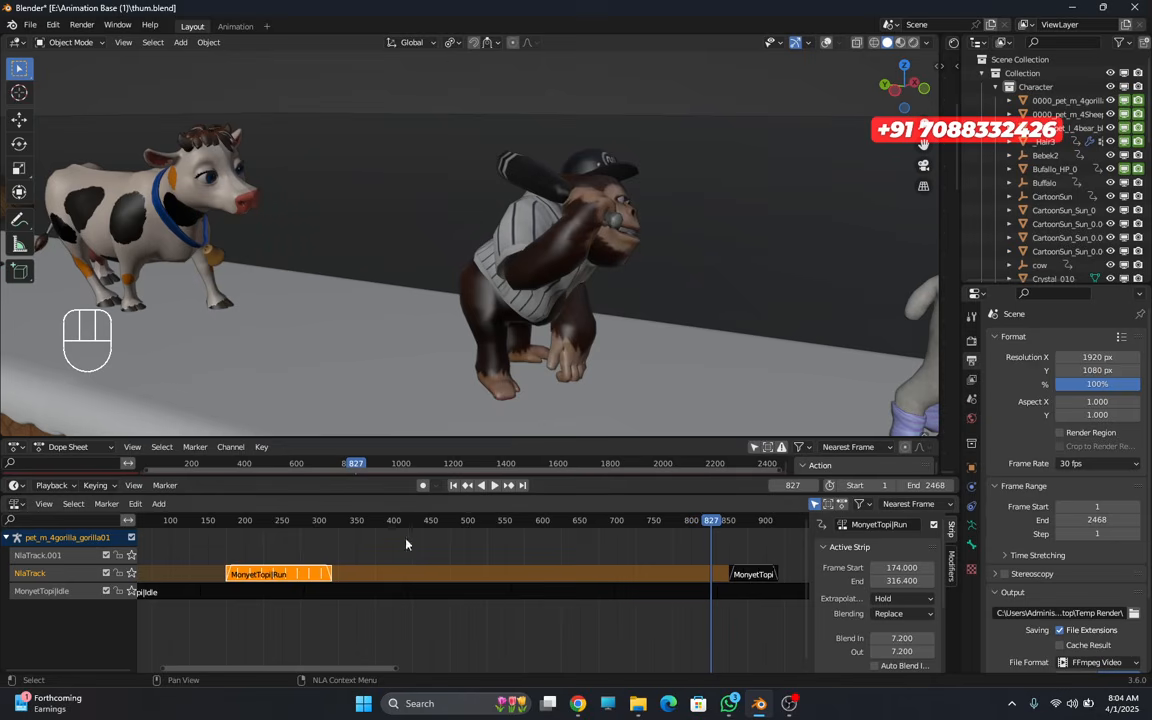
click(404, 596)
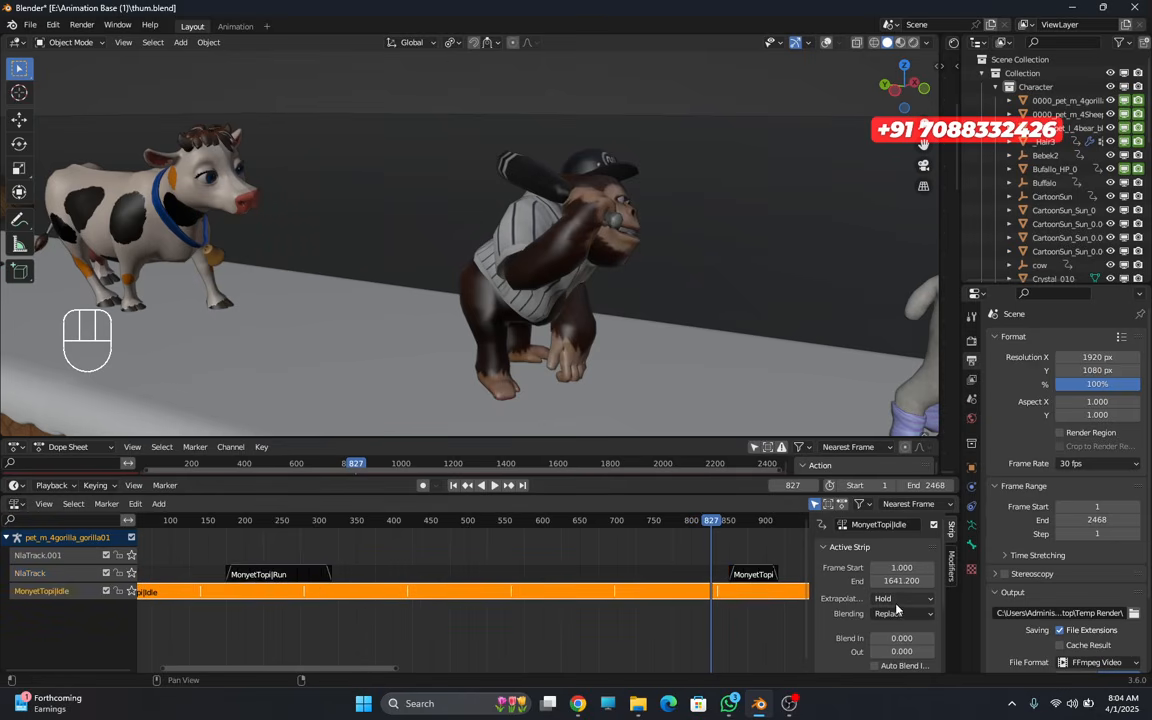
scroll(712, 620, down, 4)
click(381, 576)
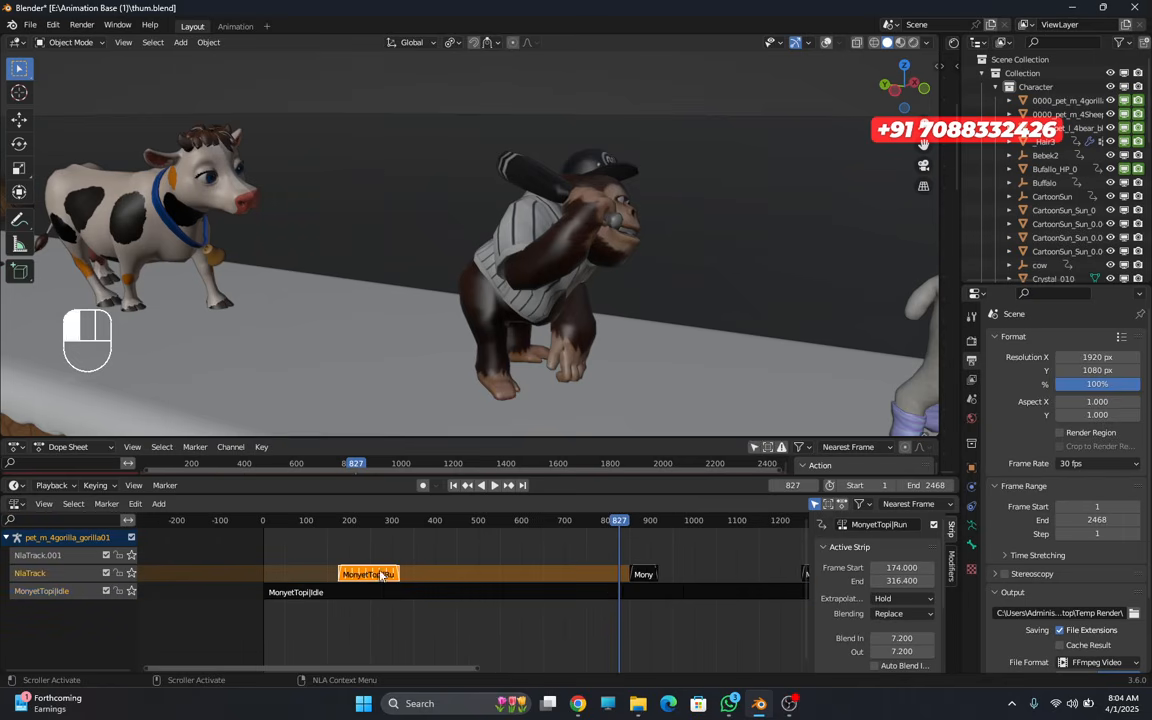
click(903, 613)
click(903, 613)
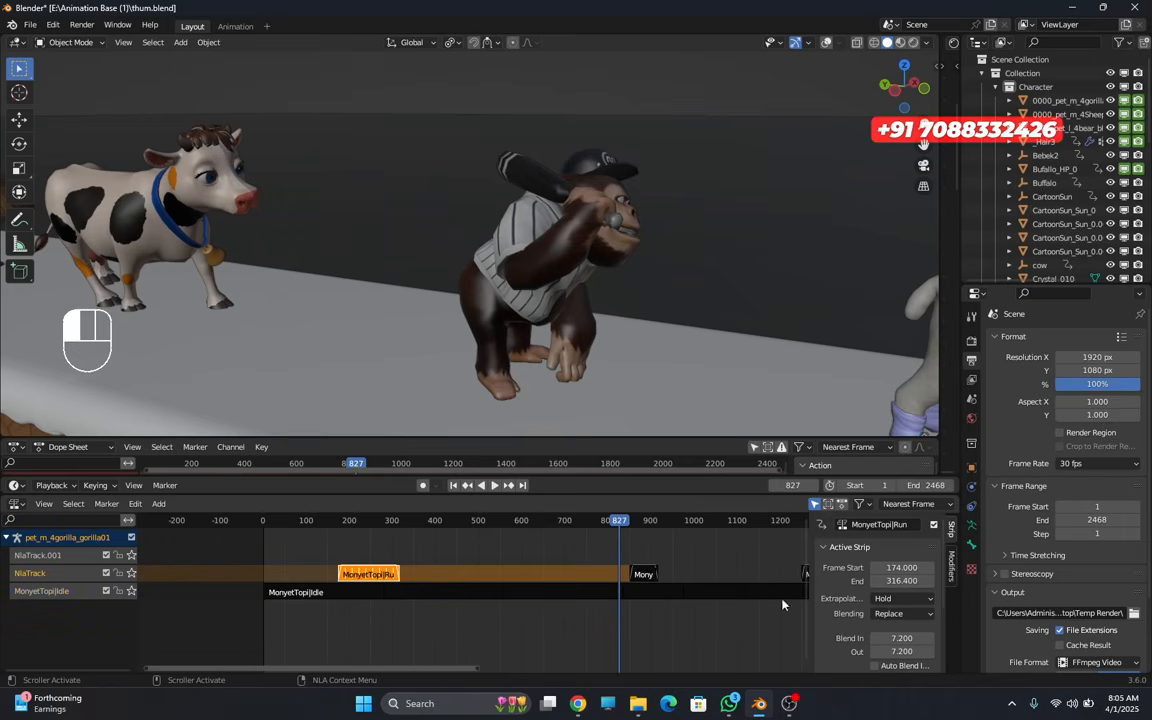
- Set the Extrapolation of the gorilla's MonyetTopi|Run and MonyetTopi|Run.001 strips to Nothing
click(900, 598)
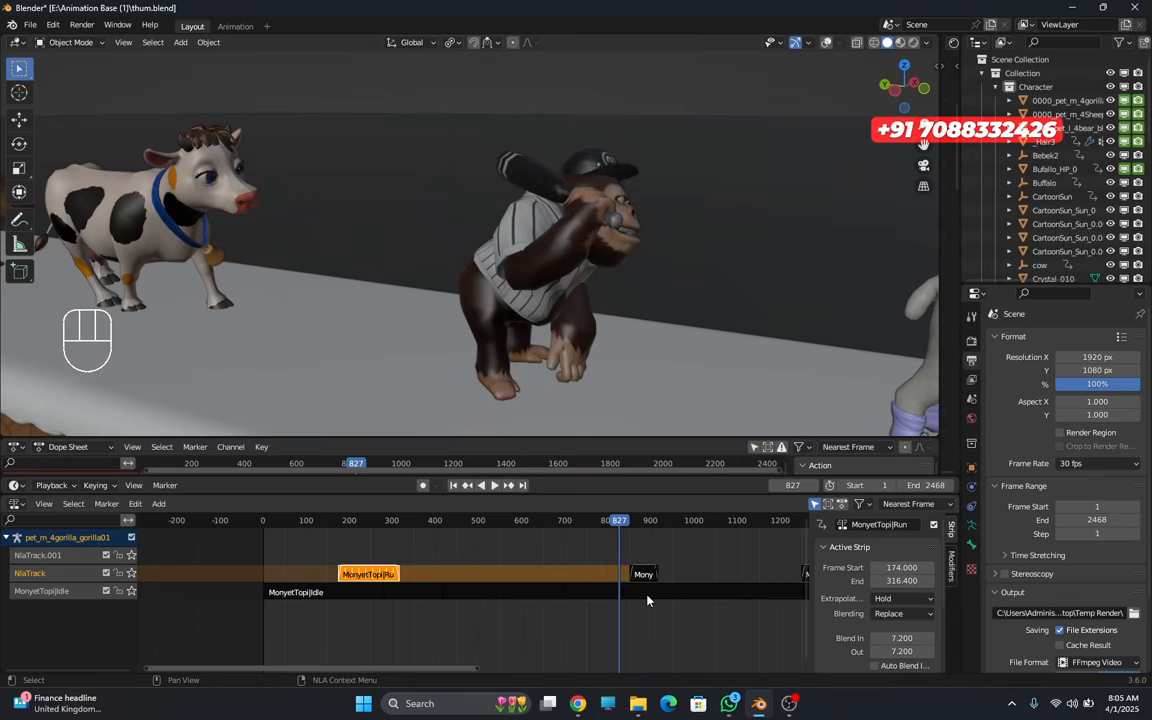
click(901, 601)
click(876, 618)
middle_drag(573, 572, 242, 532)
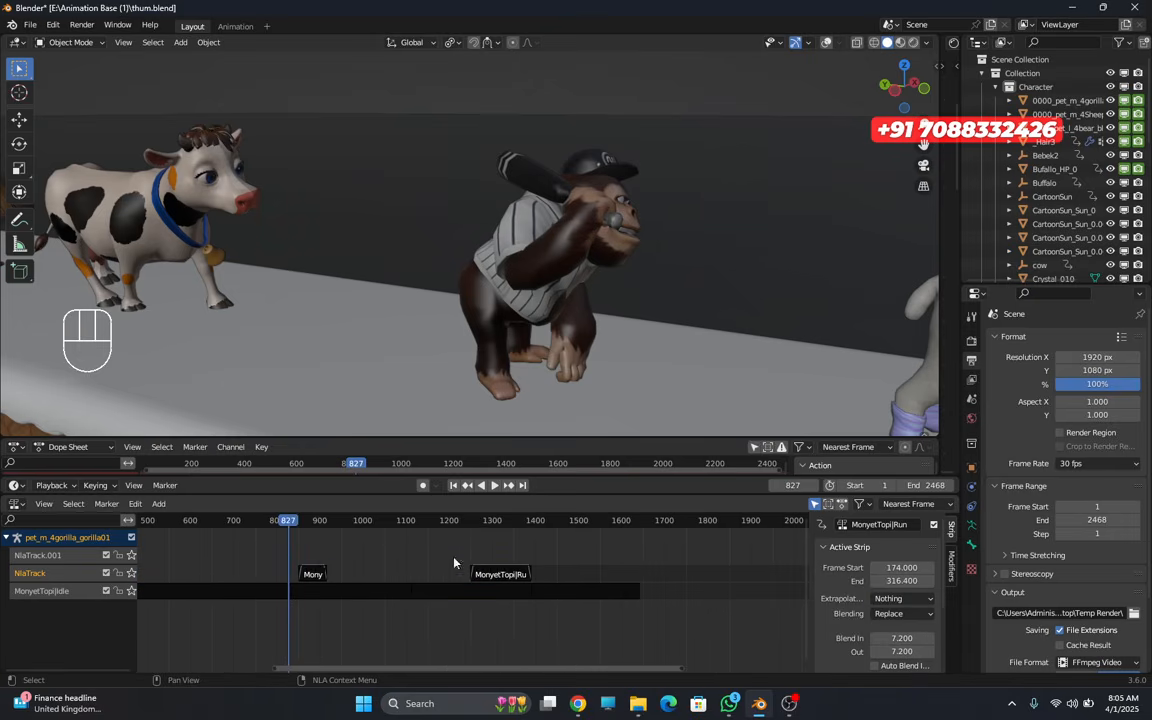
click(500, 574)
click(901, 598)
click(902, 616)
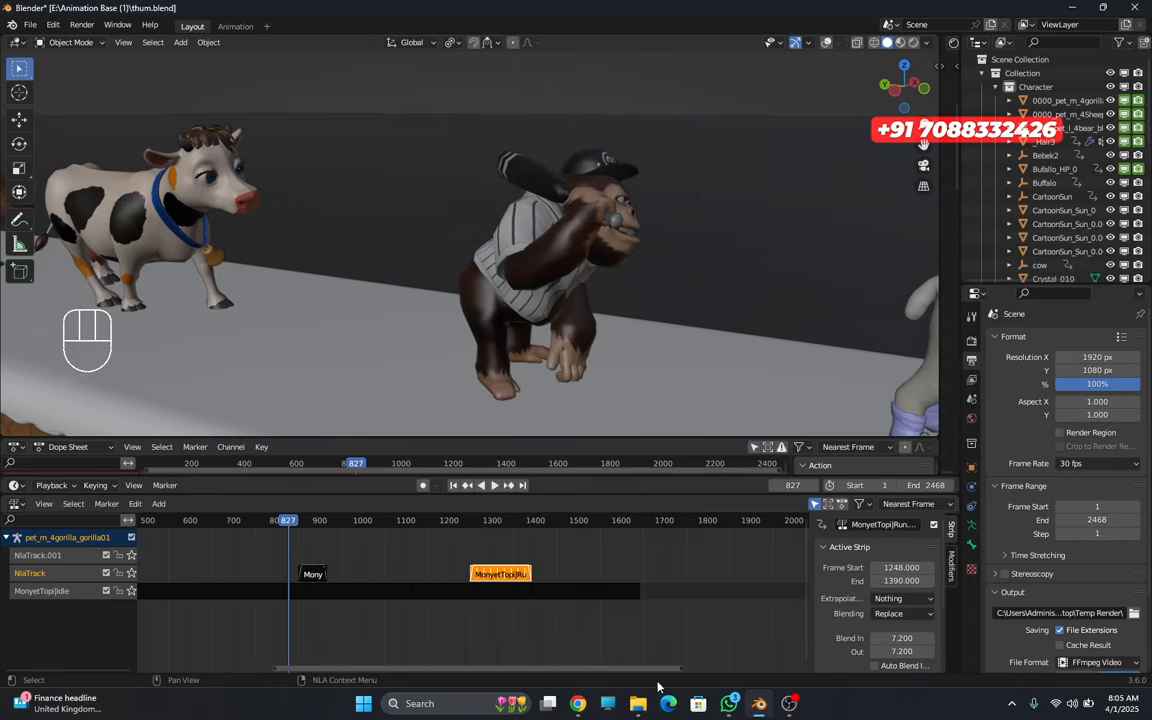
- Check the Google Meet call in Chrome and return to Blender
mouse_move(578, 703)
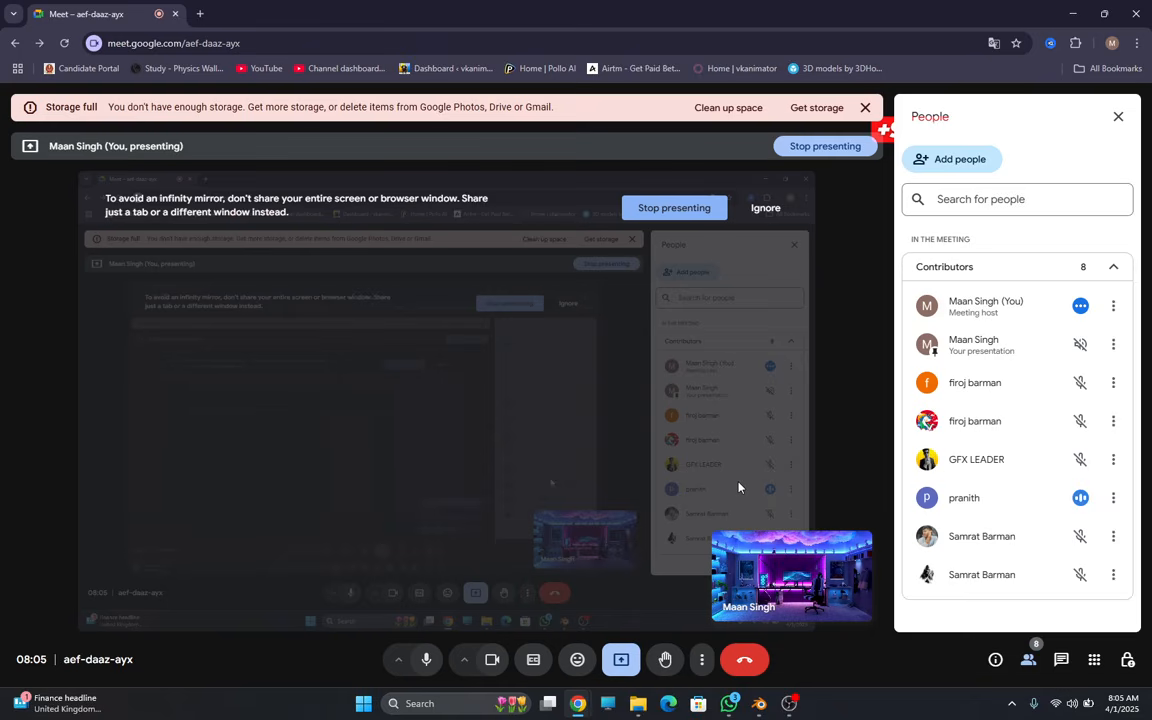
mouse_move(751, 710)
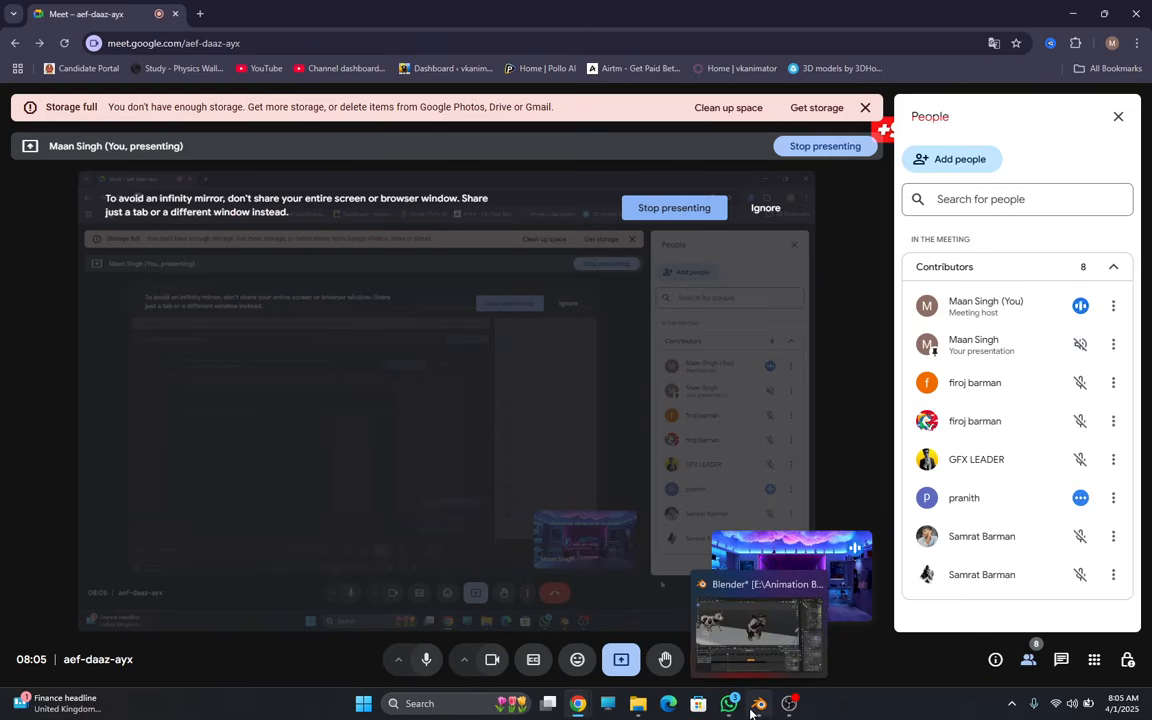
click(750, 660)
- Switch the viewport to Rendered shading, show the whole row of animals, and collapse the Nonlinear Animation area to its header
click(913, 43)
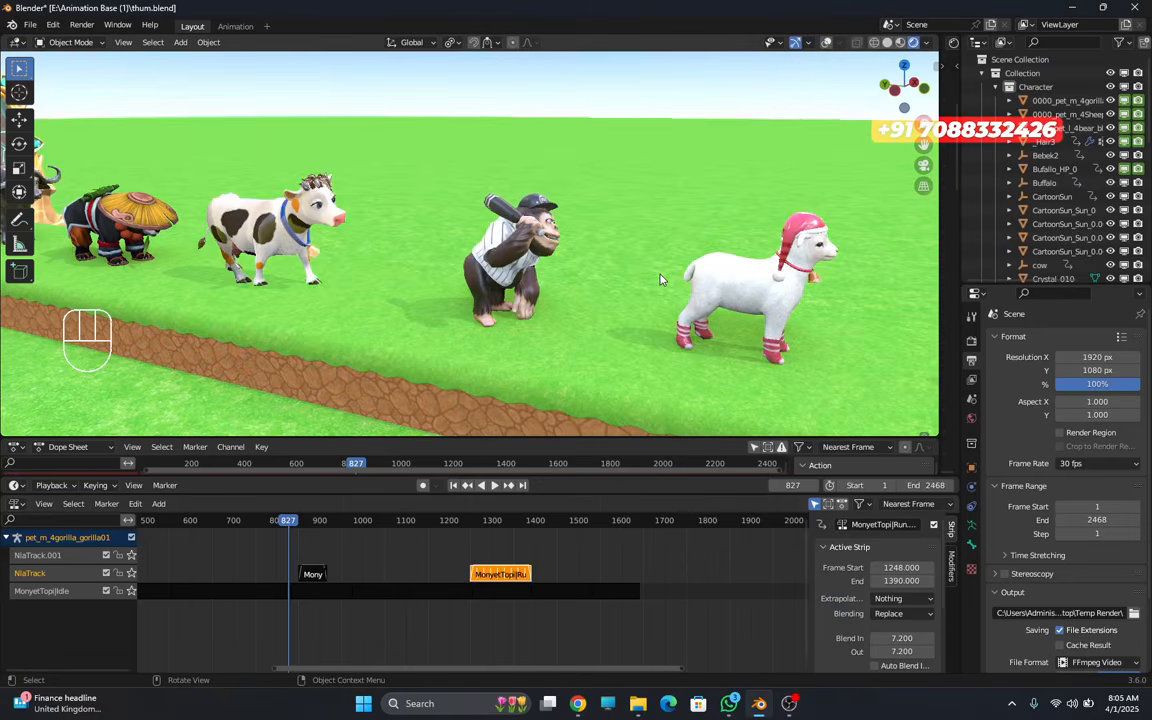
middle_drag(660, 279, 619, 513)
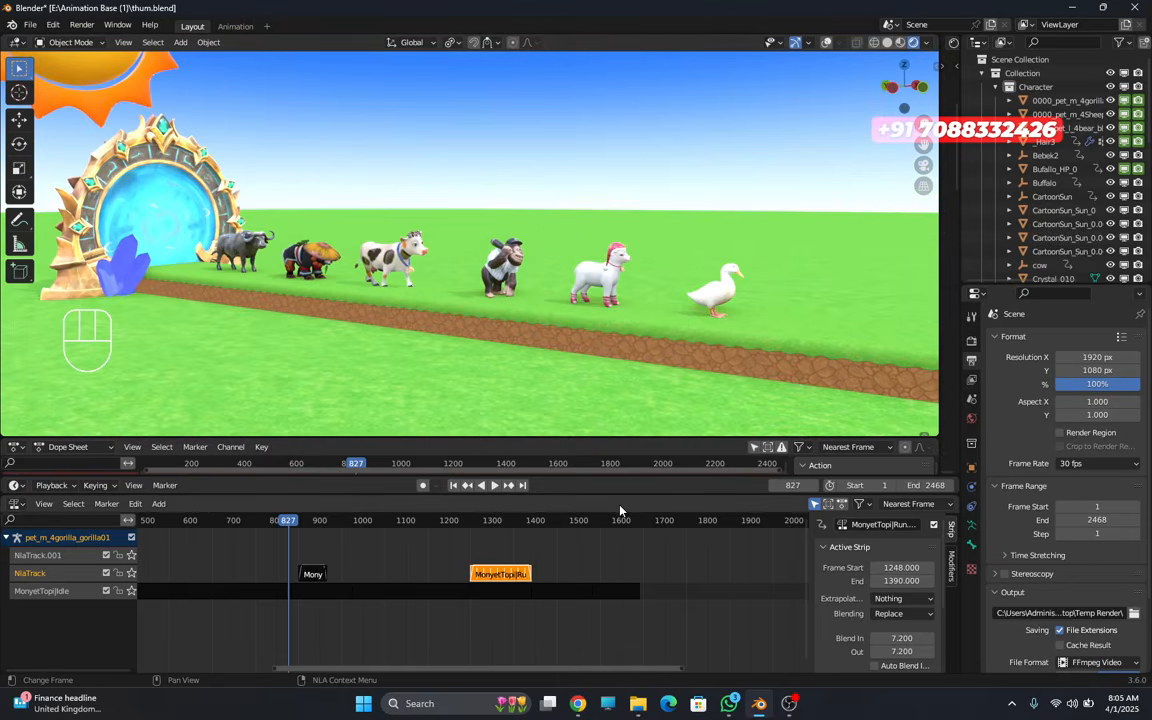
drag(618, 494, 618, 656)
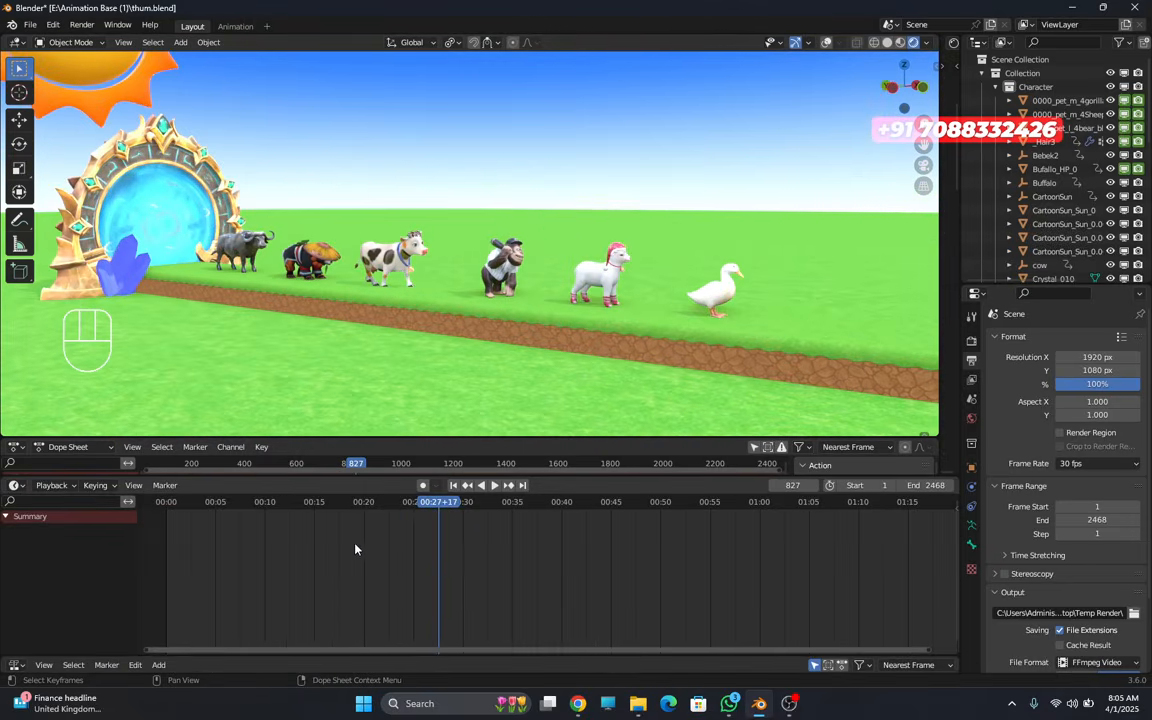
- Move the playhead to frame 558 and slightly enlarge the Dope Sheet area above the timeline
scroll(362, 549, down, 3)
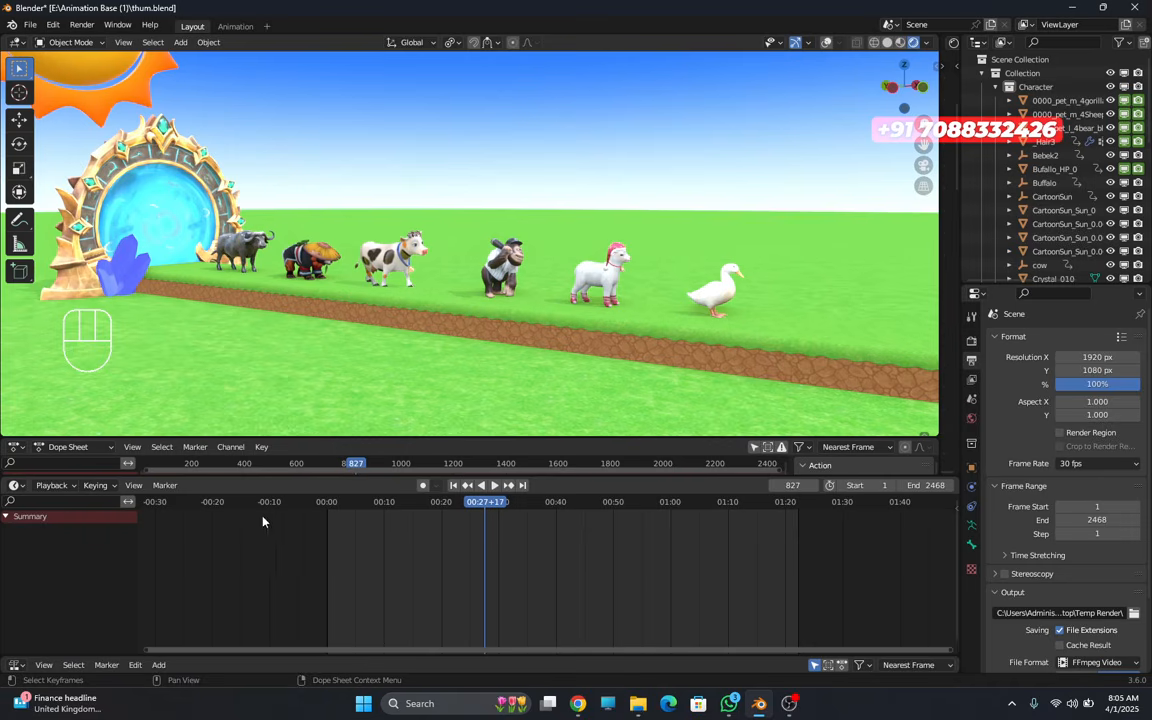
drag(488, 502, 433, 514)
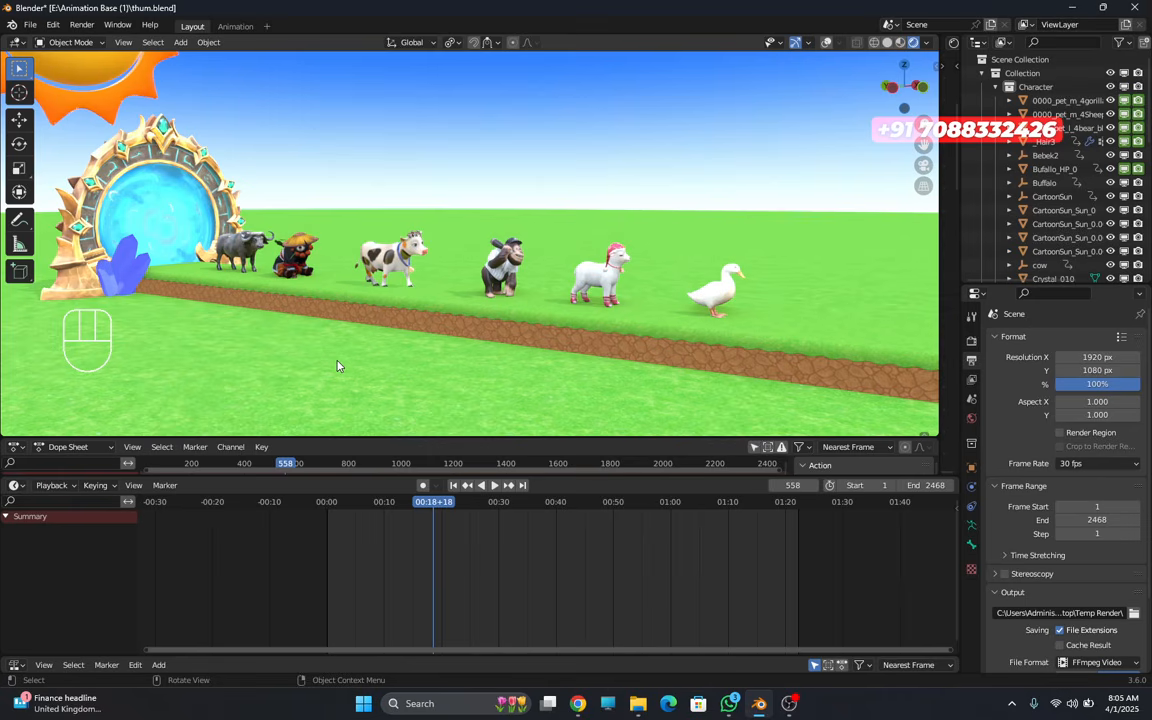
middle_drag(329, 363, 390, 376)
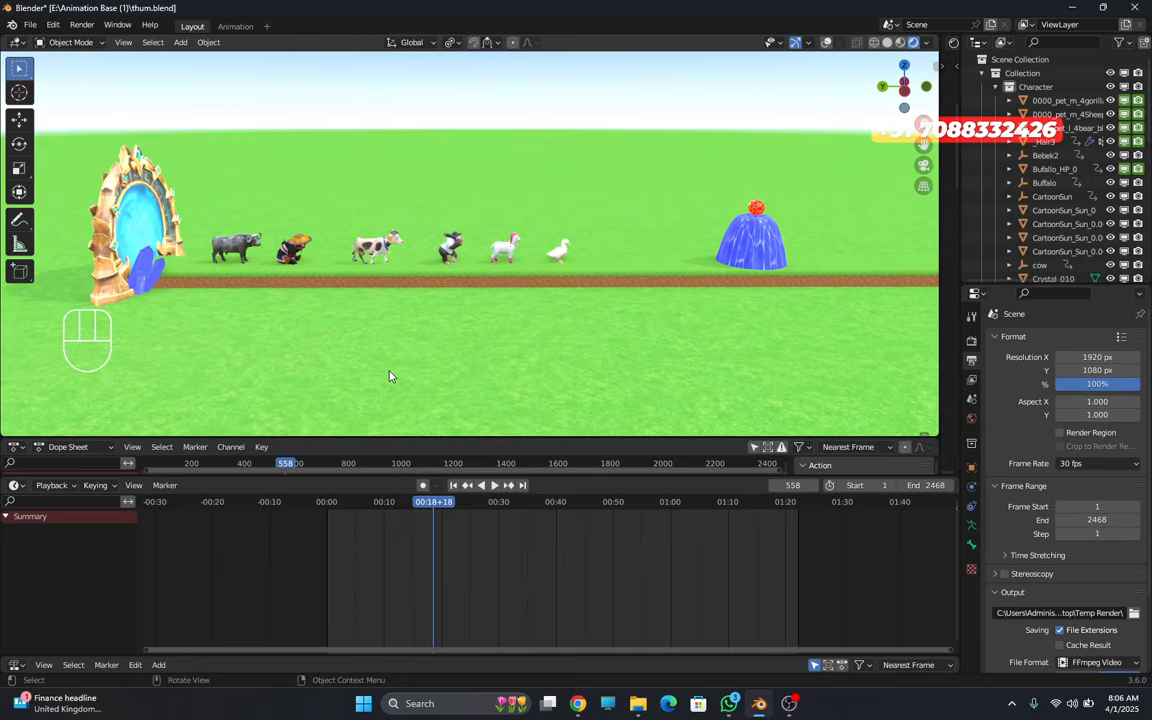
drag(383, 477, 383, 488)
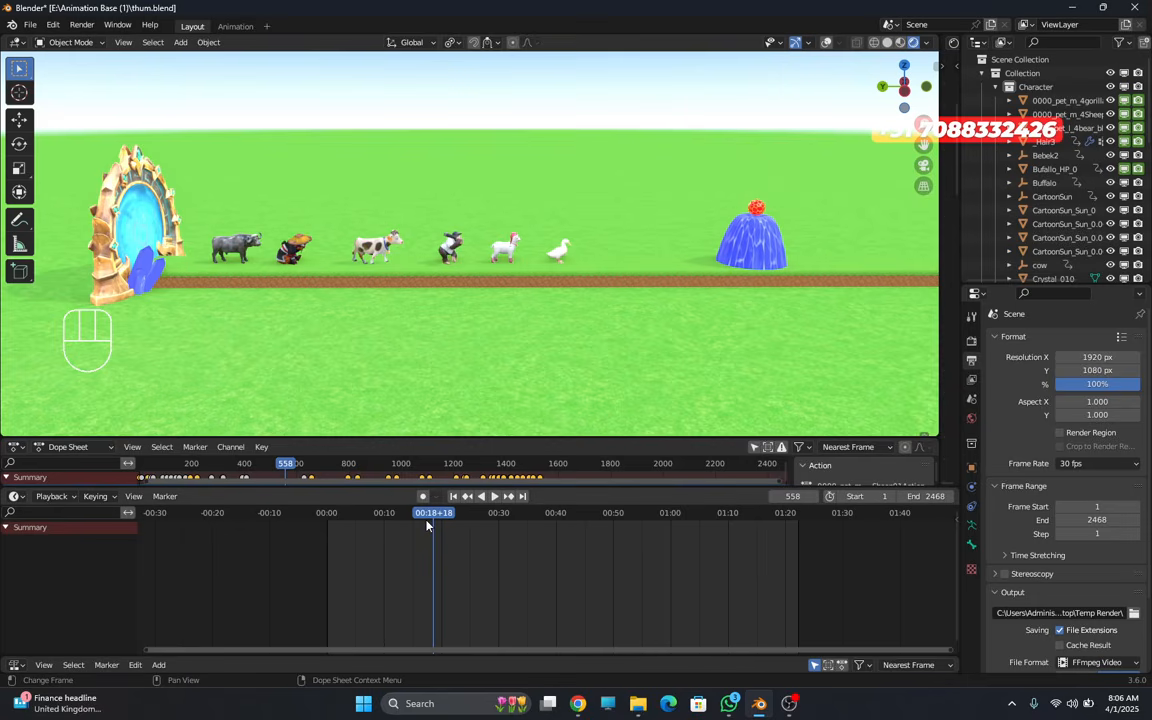
click(829, 497)
click(829, 497)
- Choose the Videos folder as the location for the render output
scroll(1067, 436, down, 3)
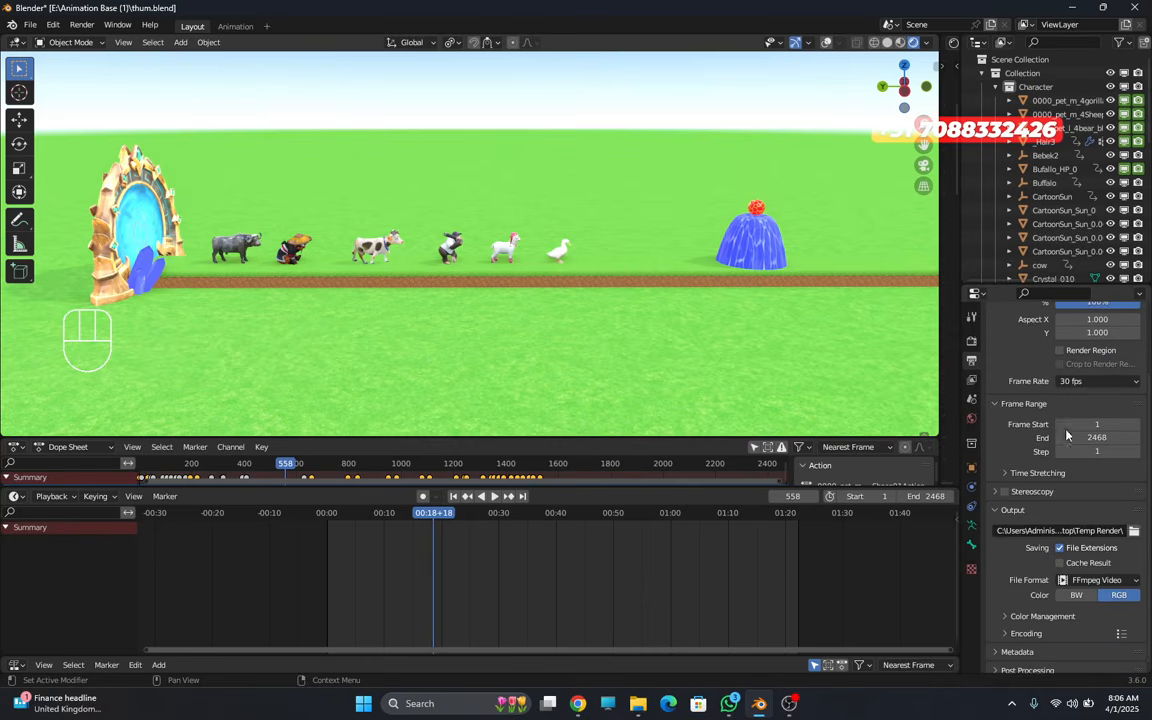
click(1133, 530)
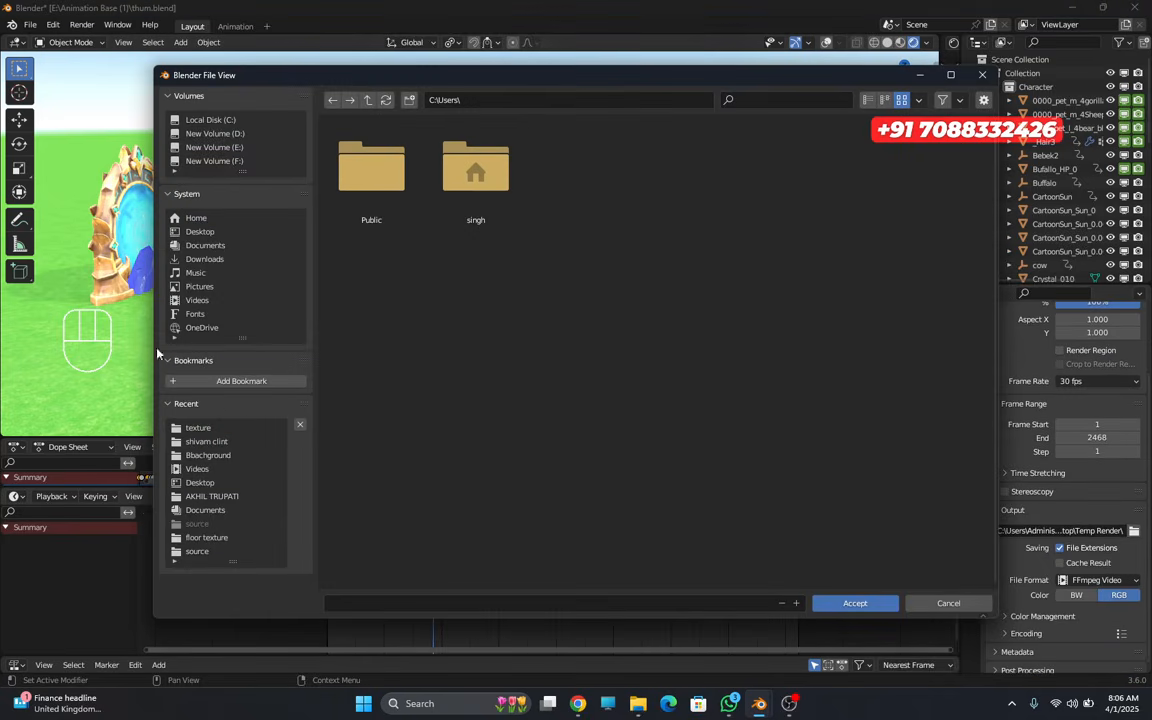
click(196, 300)
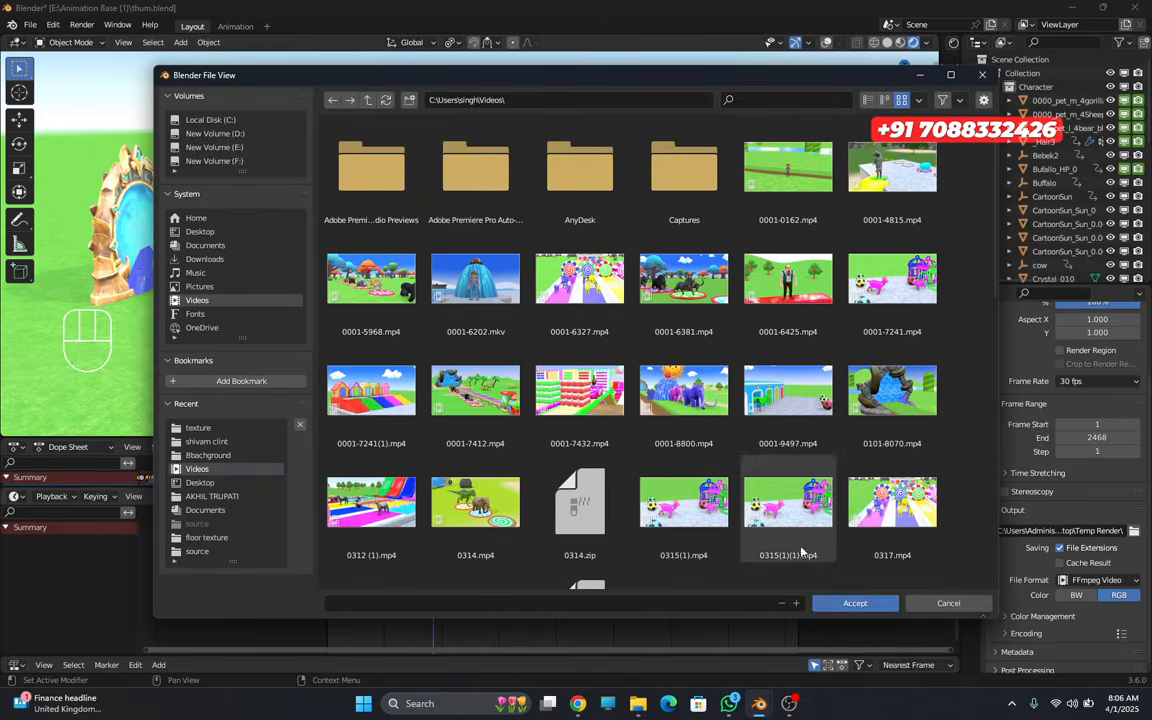
click(855, 603)
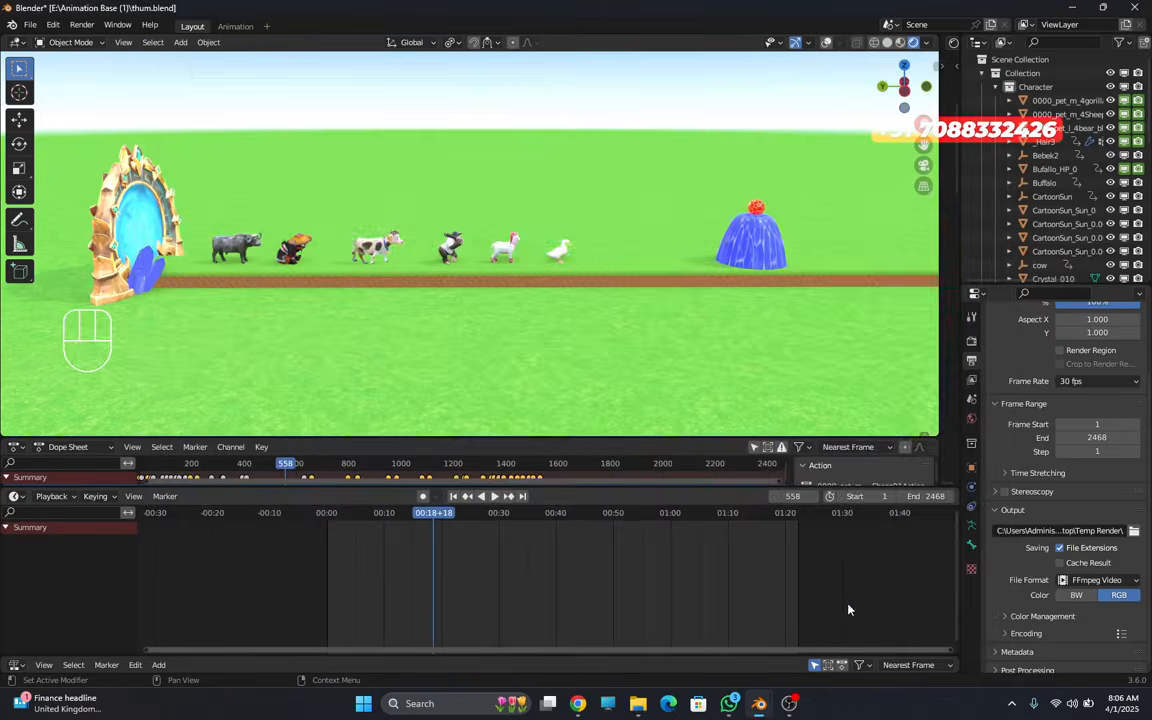
- Render the animation as FFmpeg video through the scene camera and close the render window after the first few frames
click(1100, 573)
click(1022, 563)
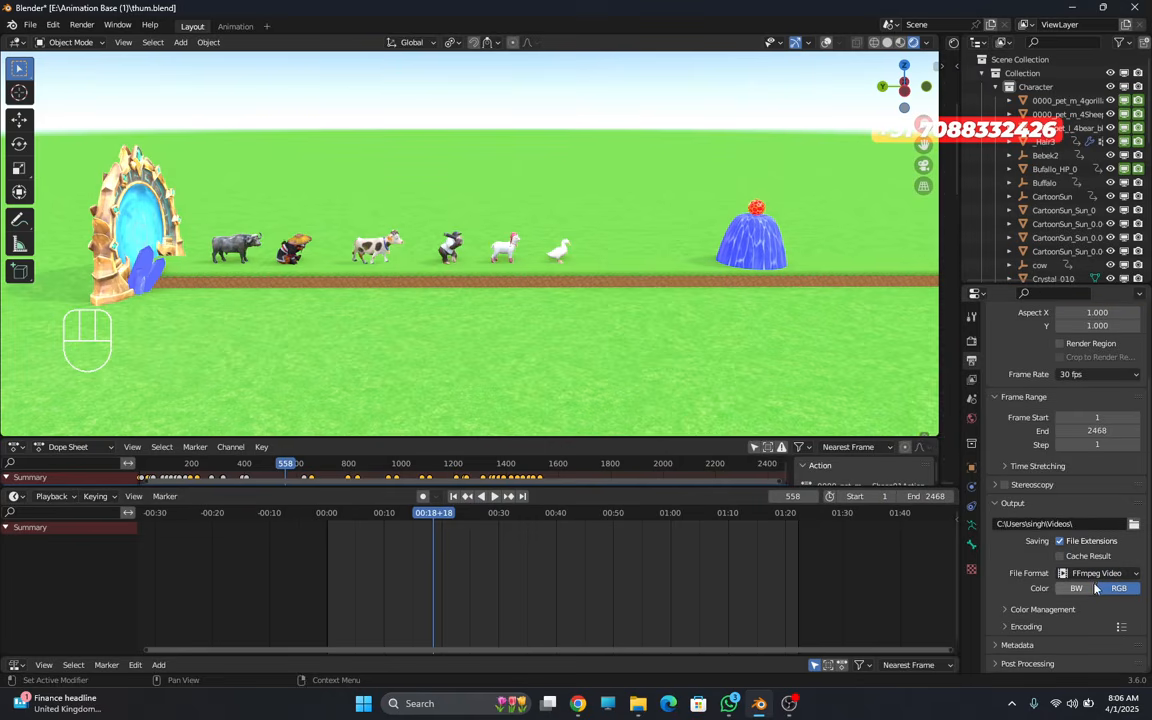
click(82, 25)
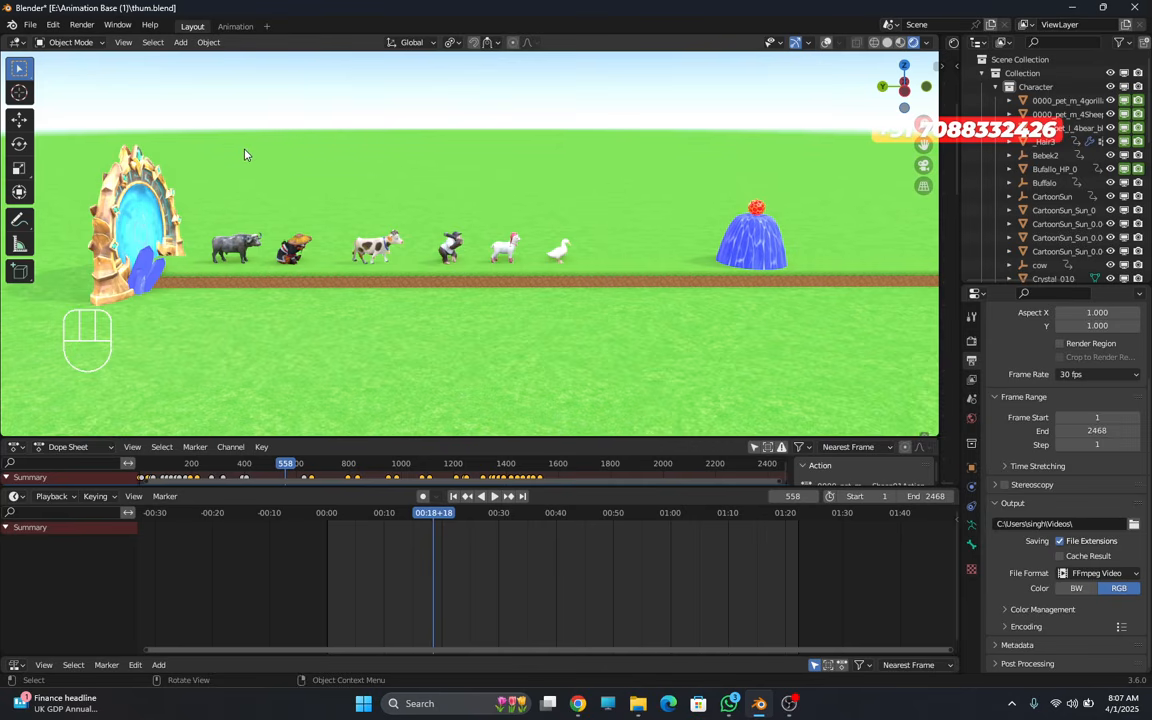
key(KP_0)
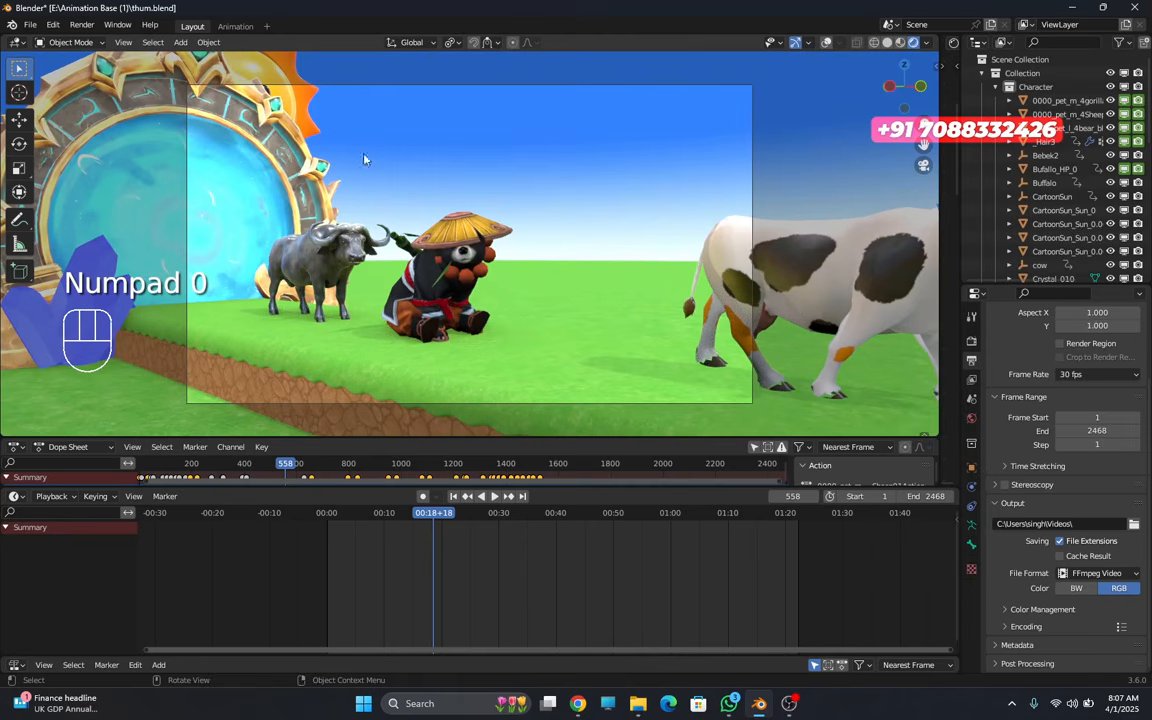
click(82, 24)
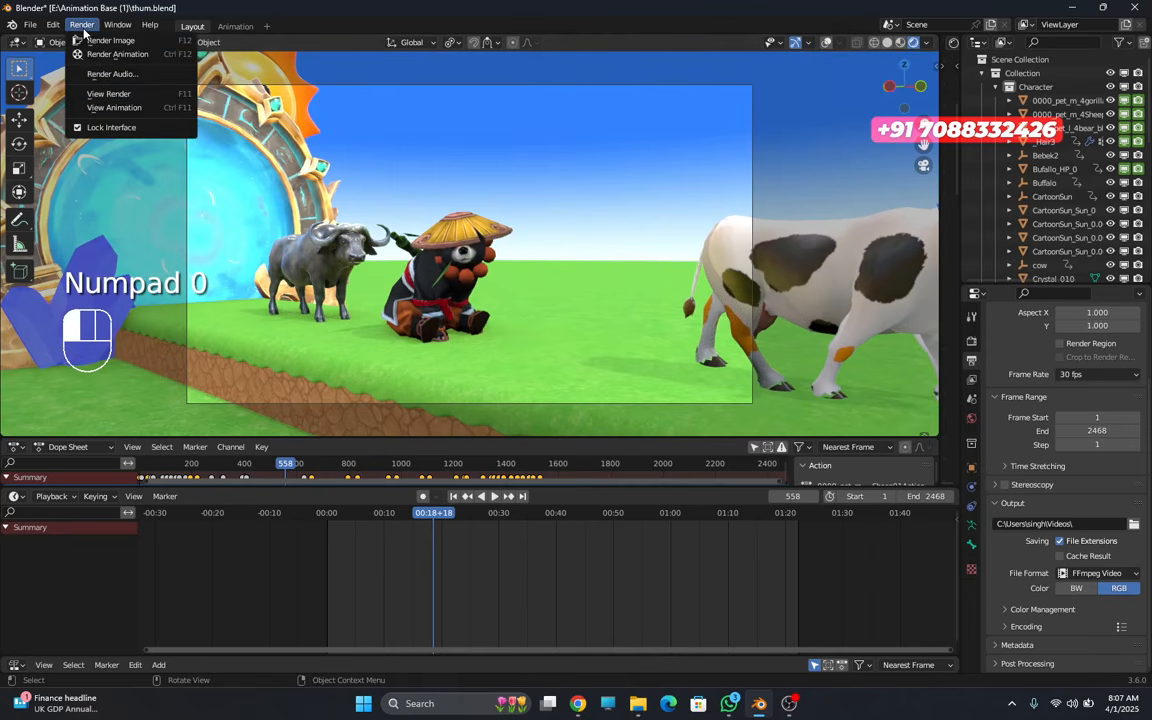
click(112, 54)
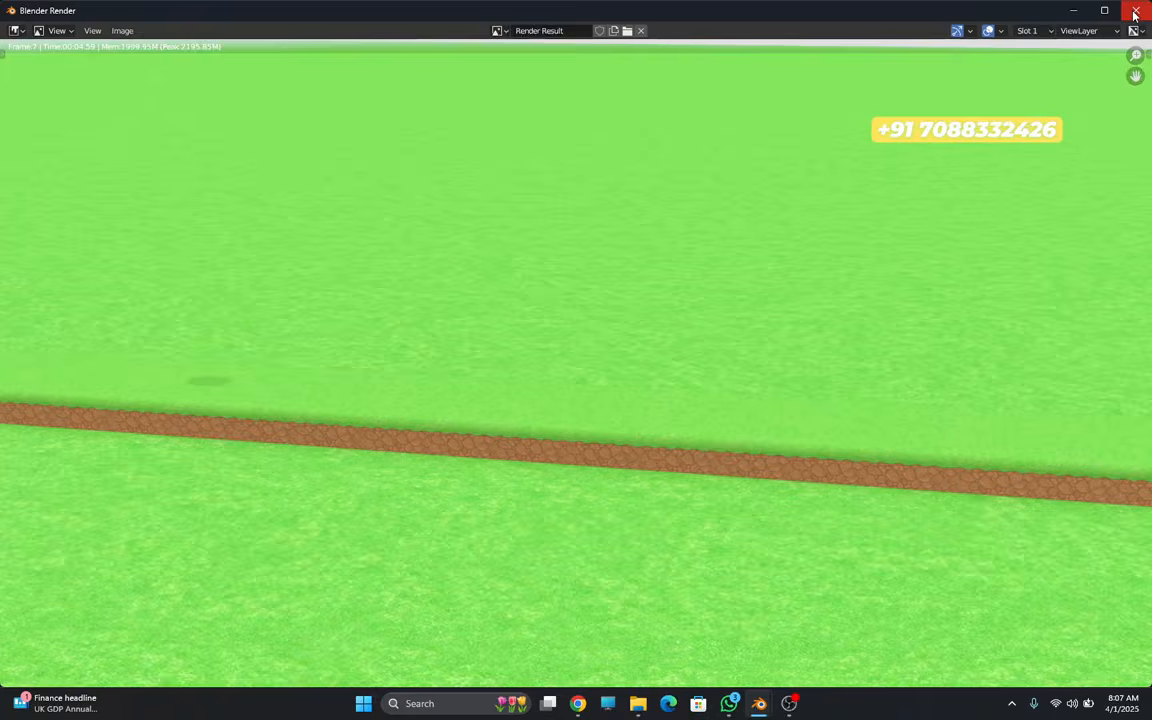
click(1135, 11)
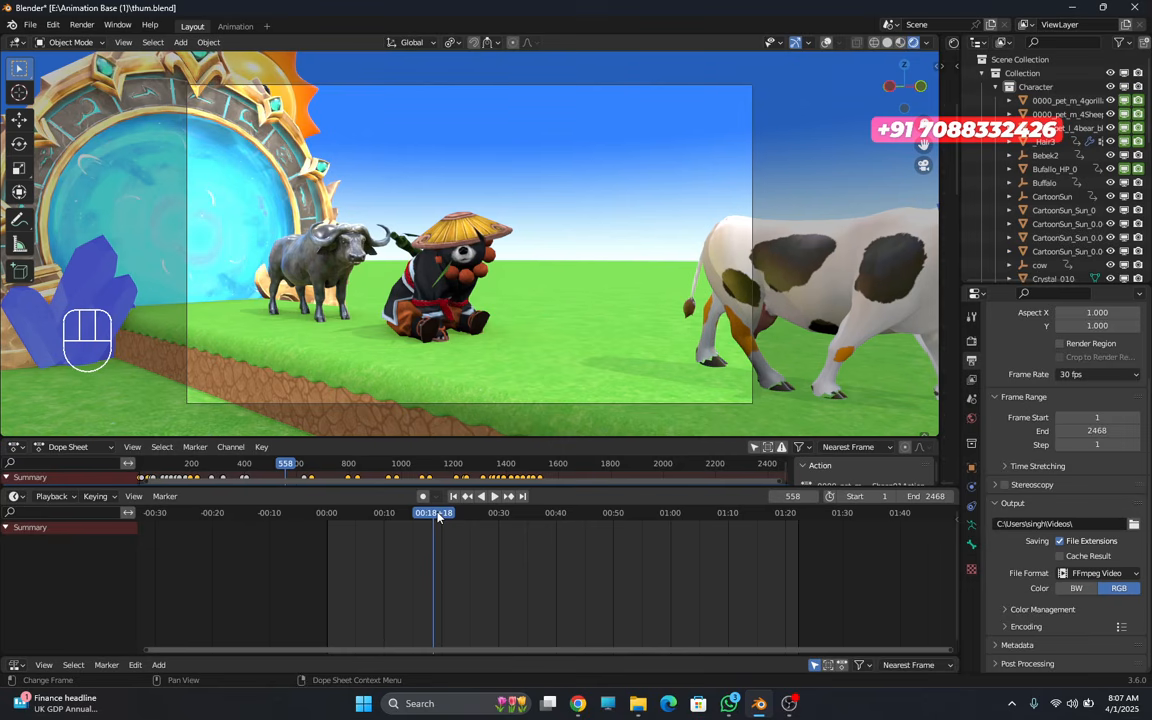
- Return the playhead to frame 1 and toggle the viewport overlays on and off, leaving them hidden
drag(437, 517, 325, 543)
key(Escape)
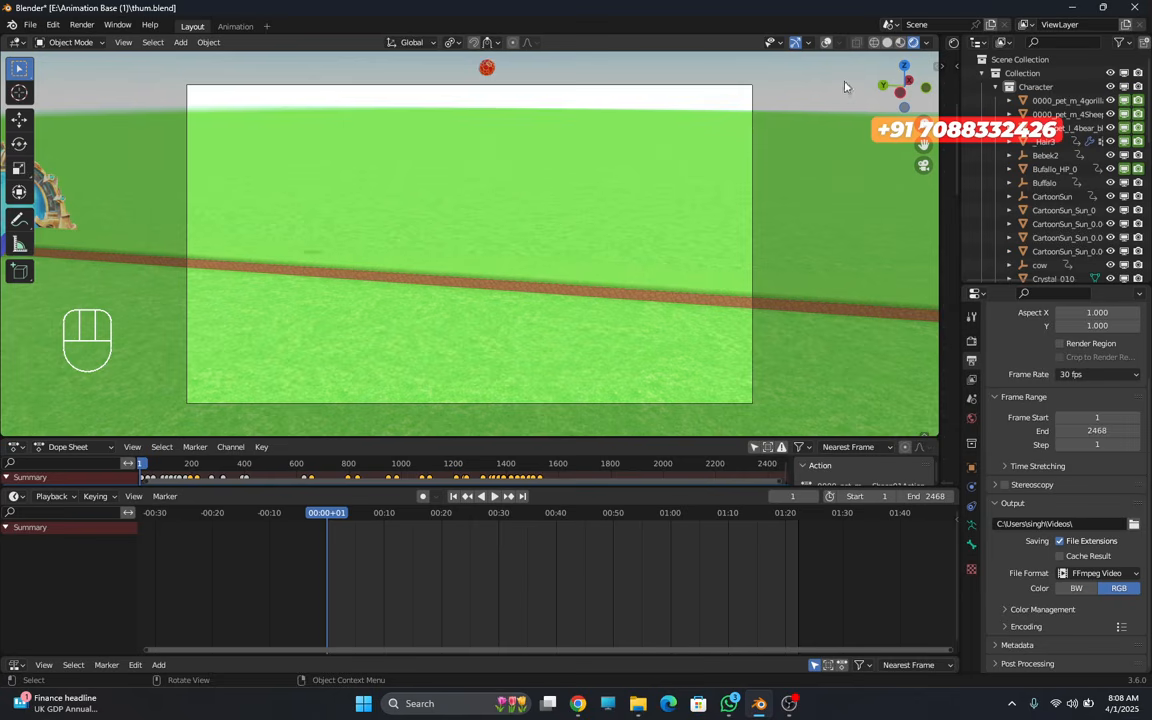
click(826, 43)
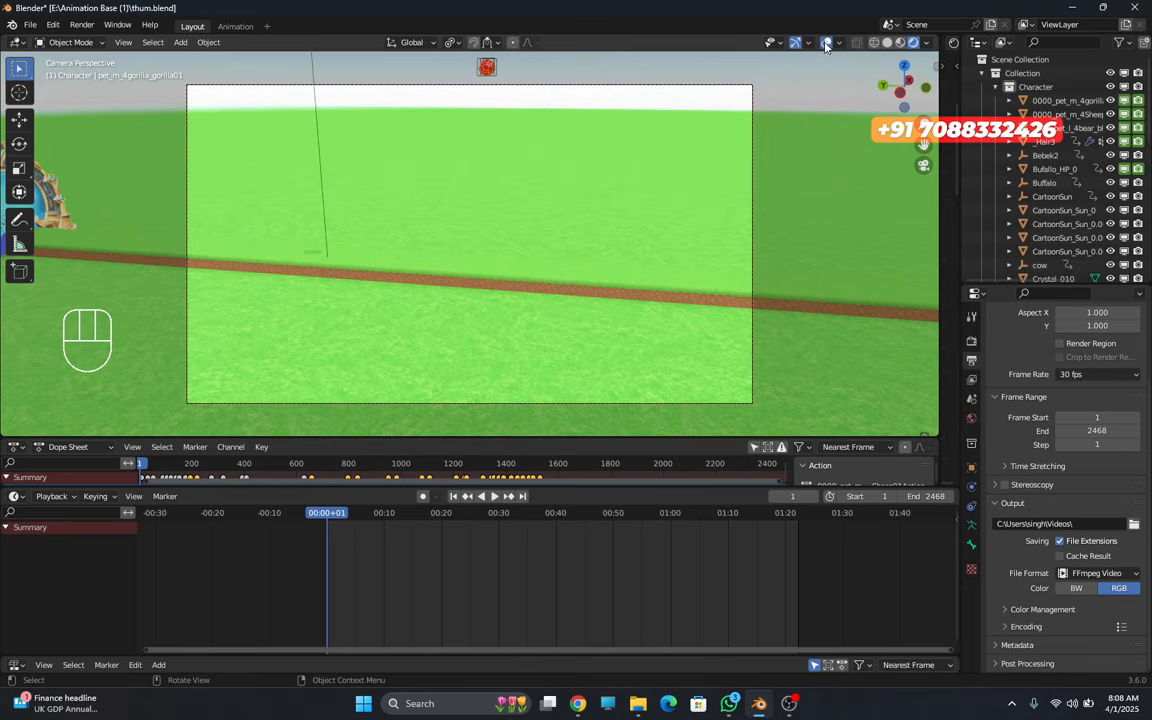
click(827, 43)
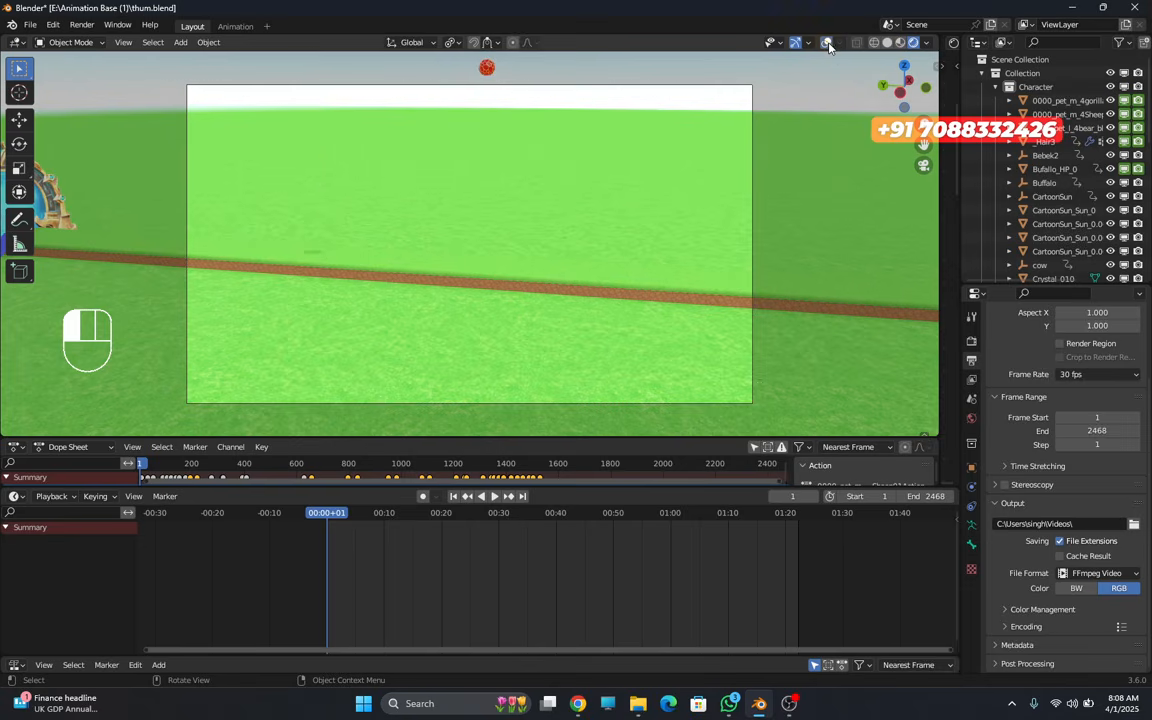
click(827, 43)
click(827, 44)
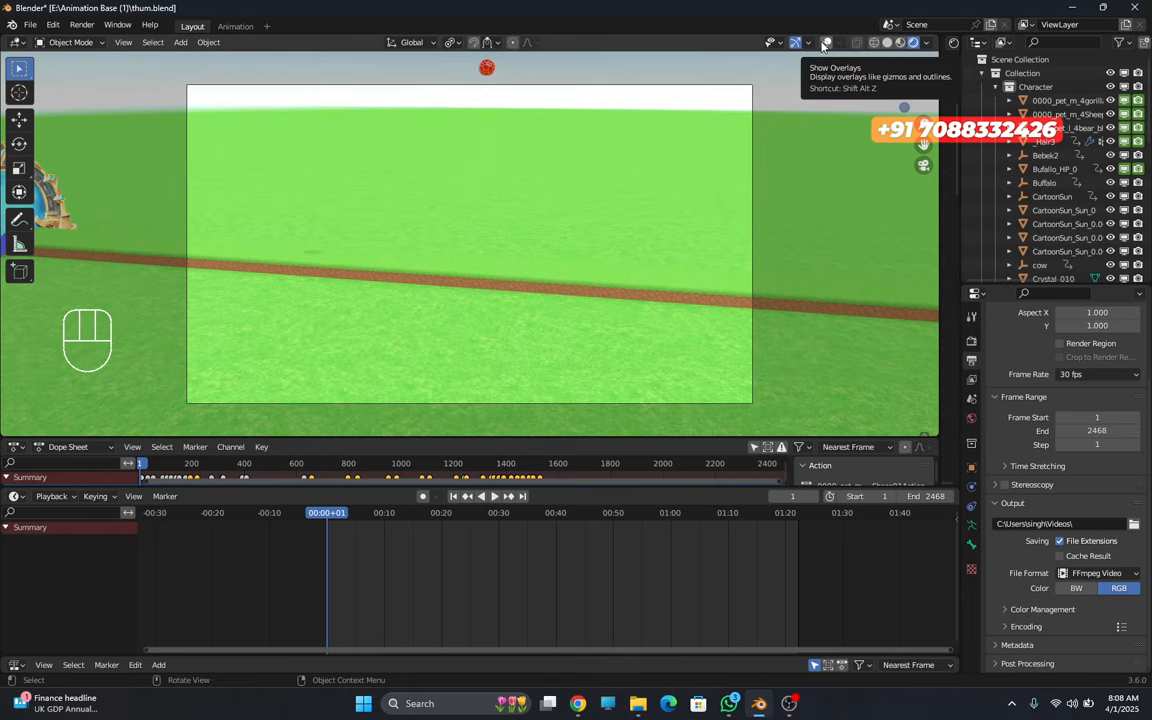
- Compare Solid, Material Preview and Rendered shading, and switch out of and back into the camera view
click(887, 43)
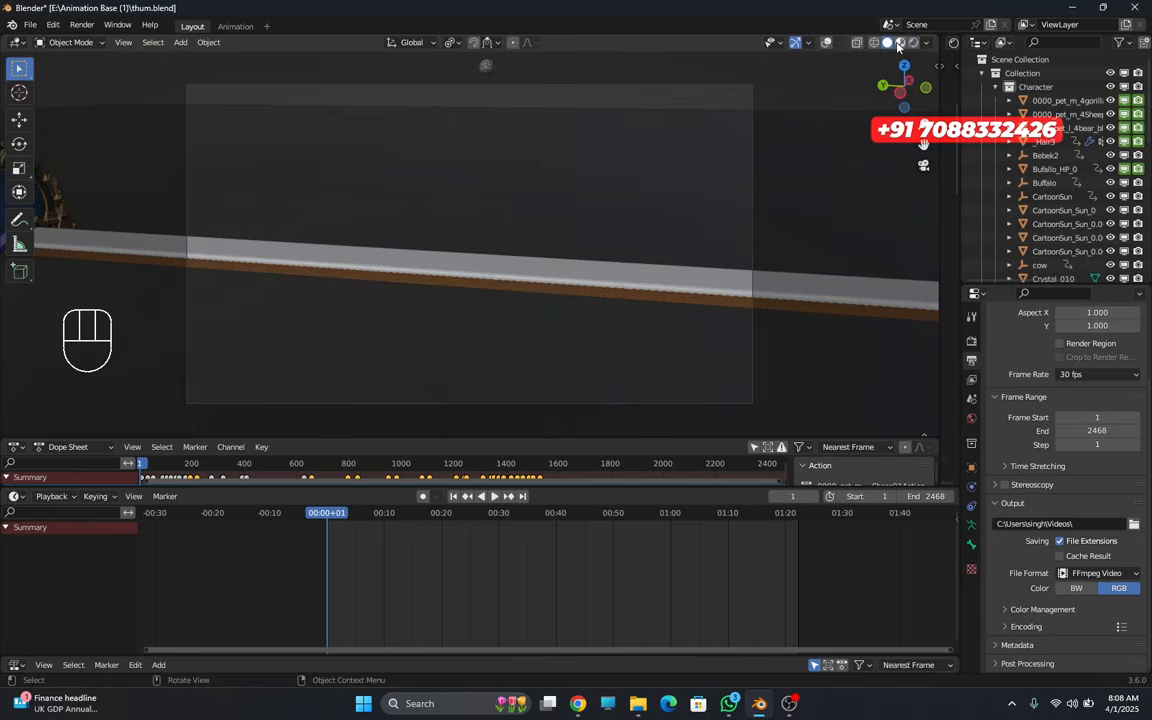
click(899, 43)
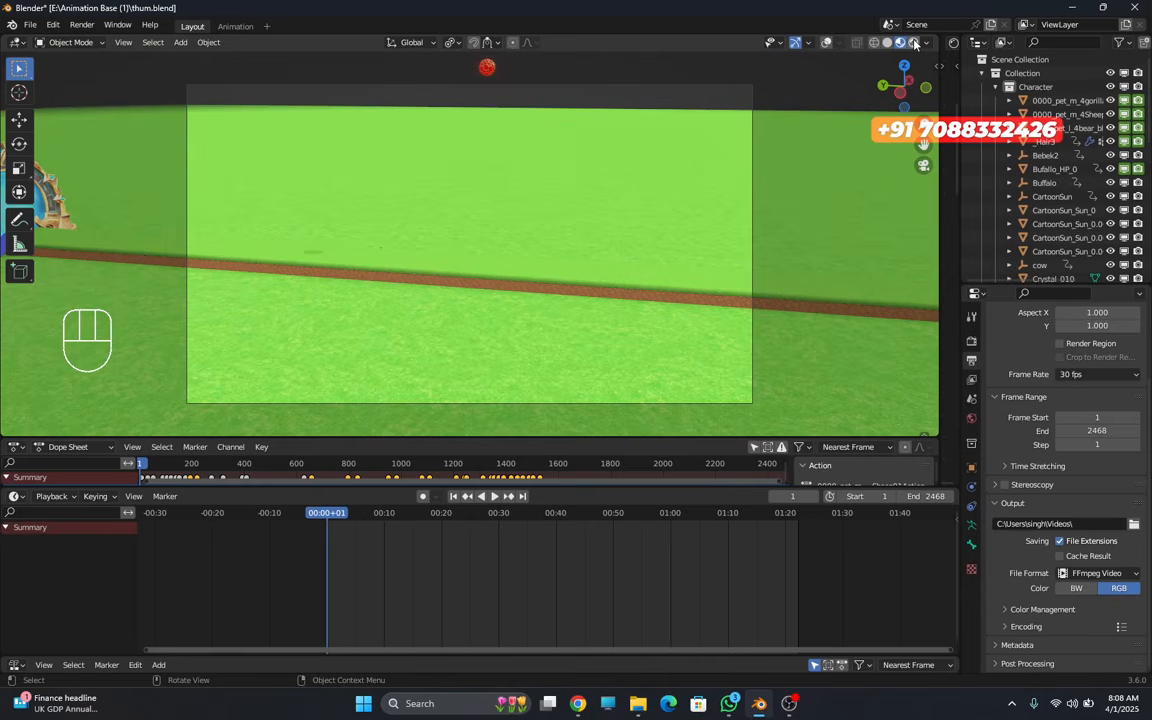
click(914, 43)
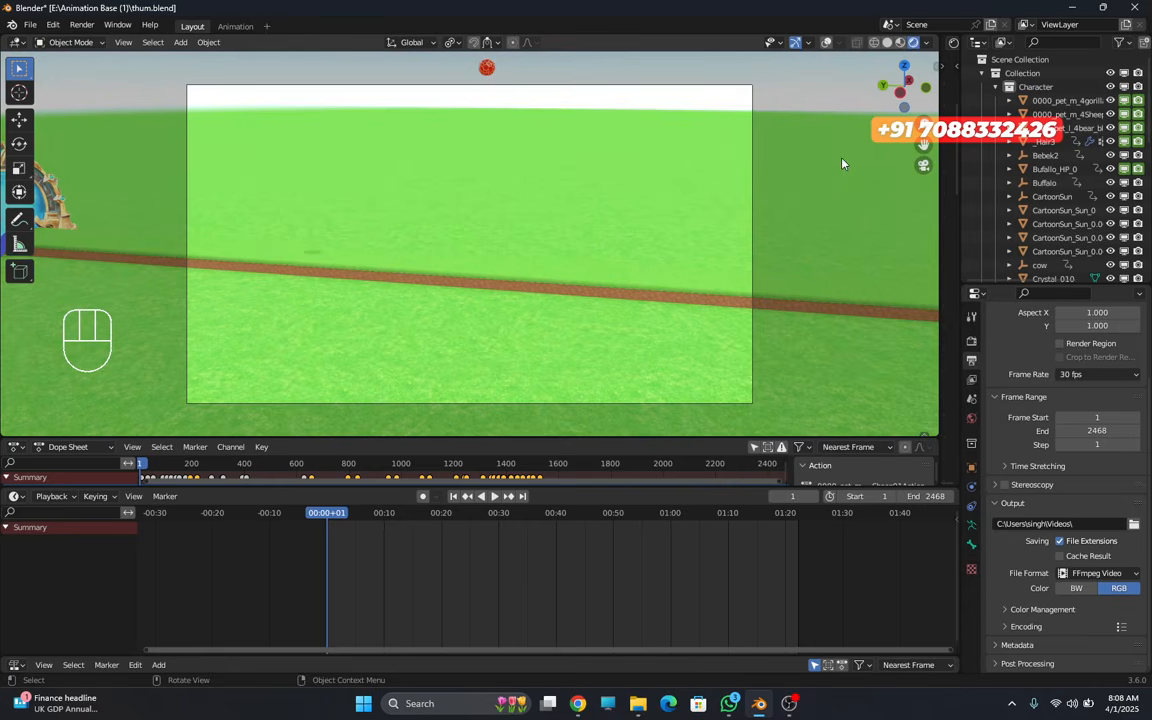
key(KP_0)
middle_drag(743, 182, 643, 181)
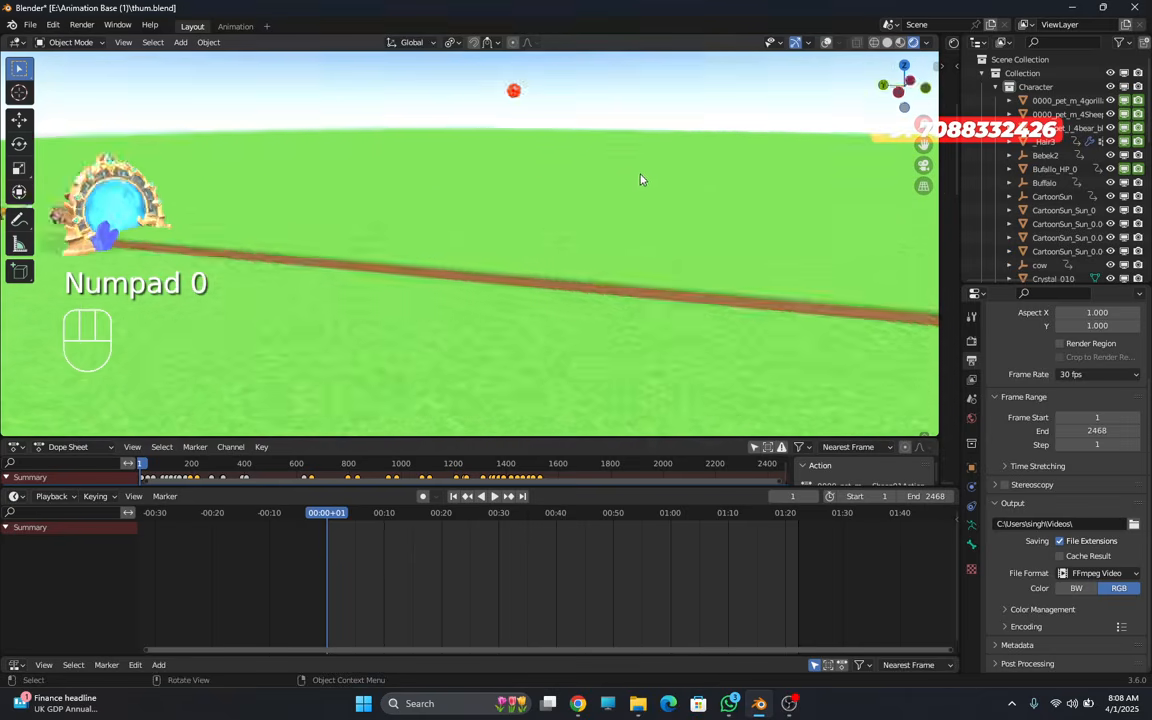
key(KP_0)
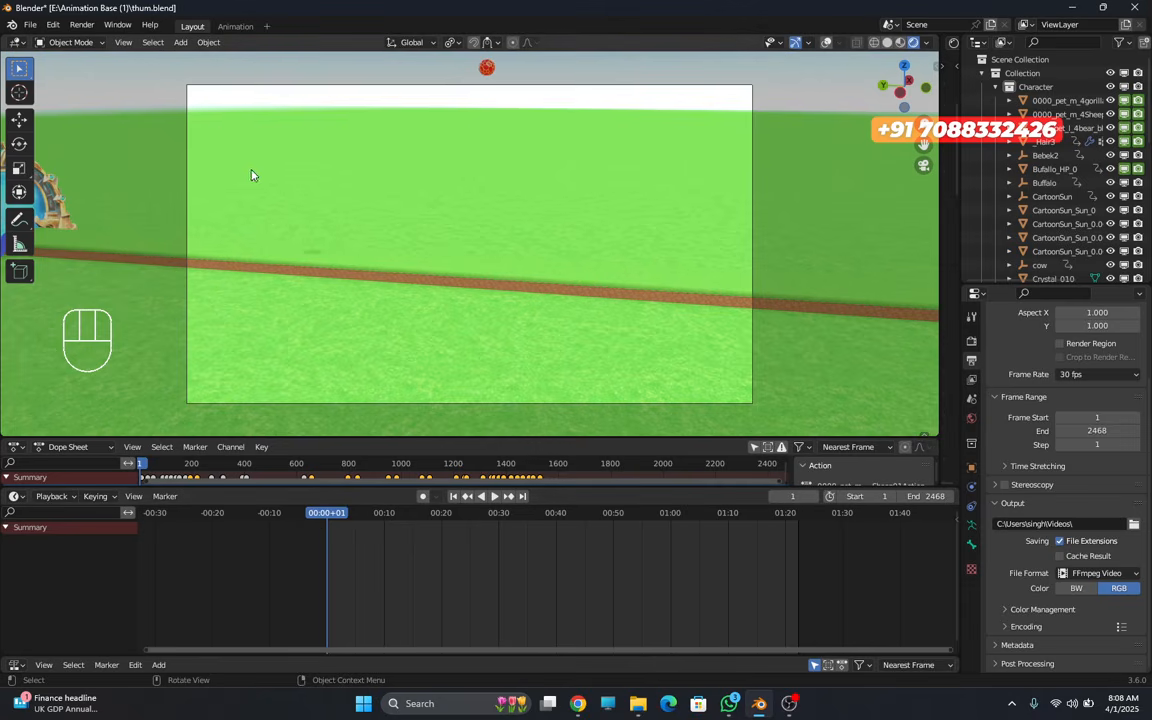
- Confirm the Videos folder as the output location, run a Viewport Render Animation, and close the render window
click(124, 43)
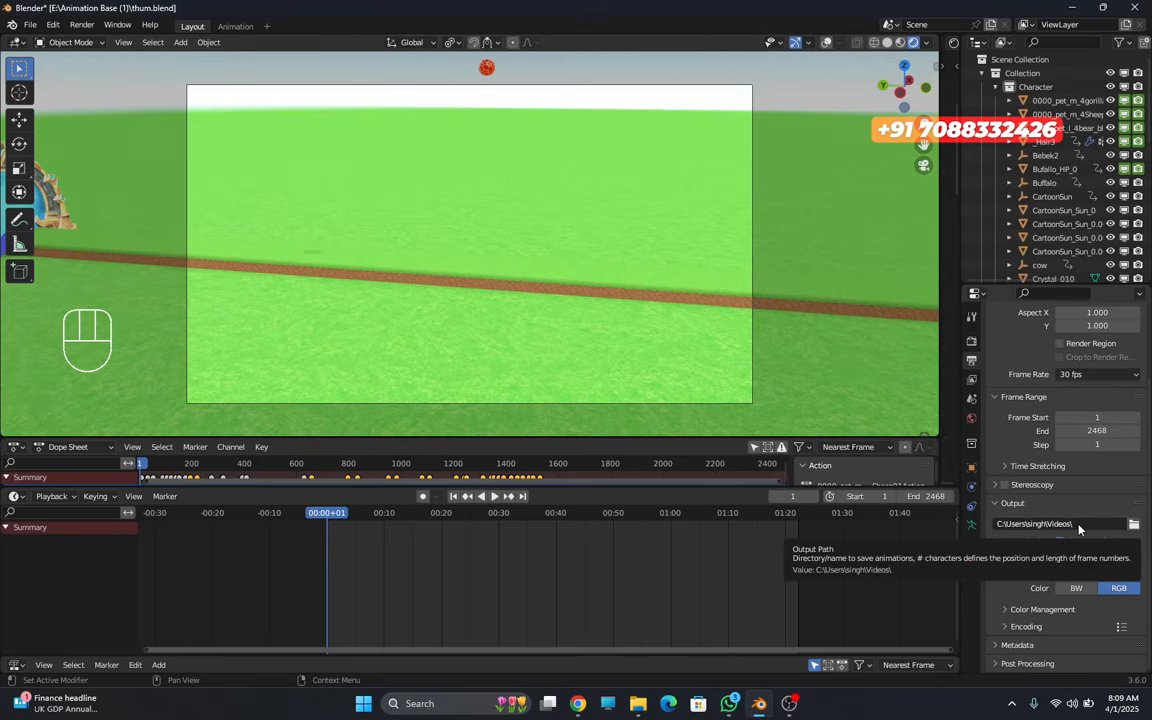
click(1133, 524)
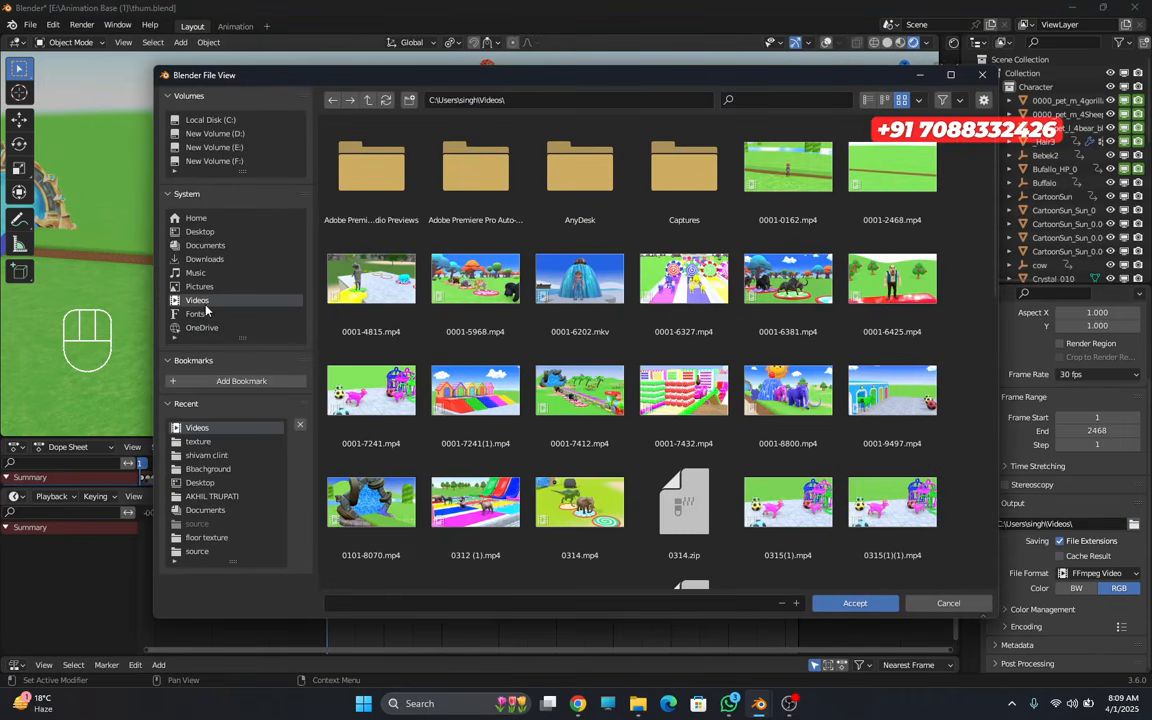
click(858, 604)
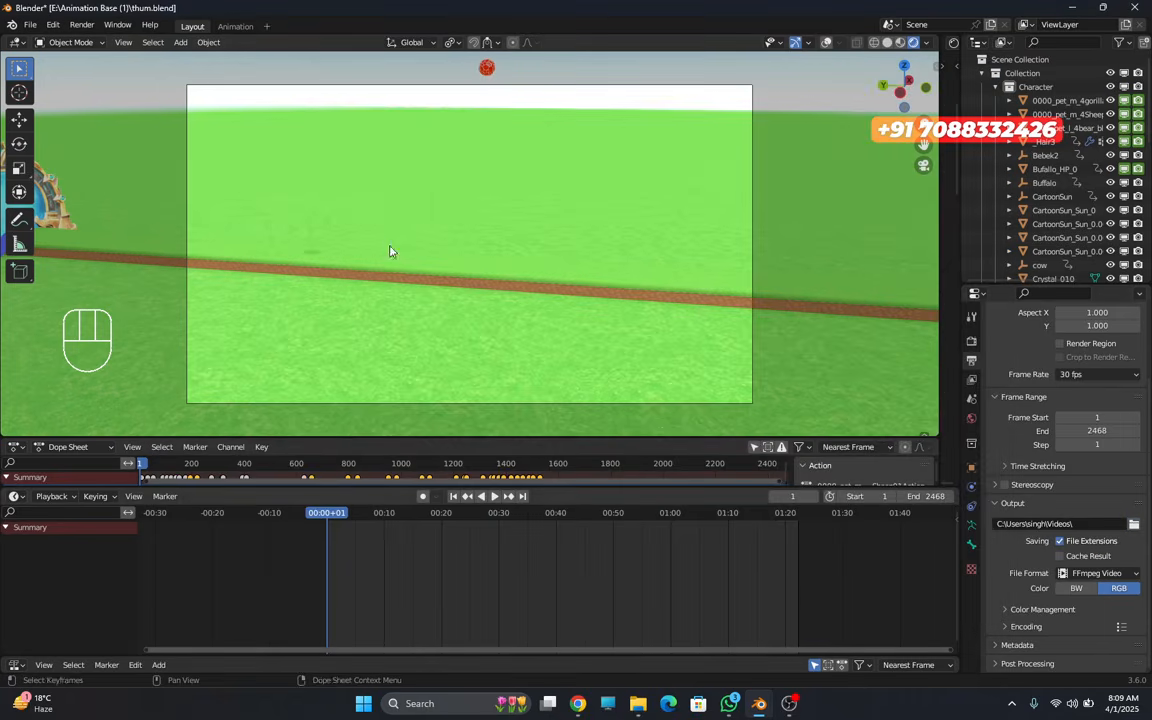
click(123, 42)
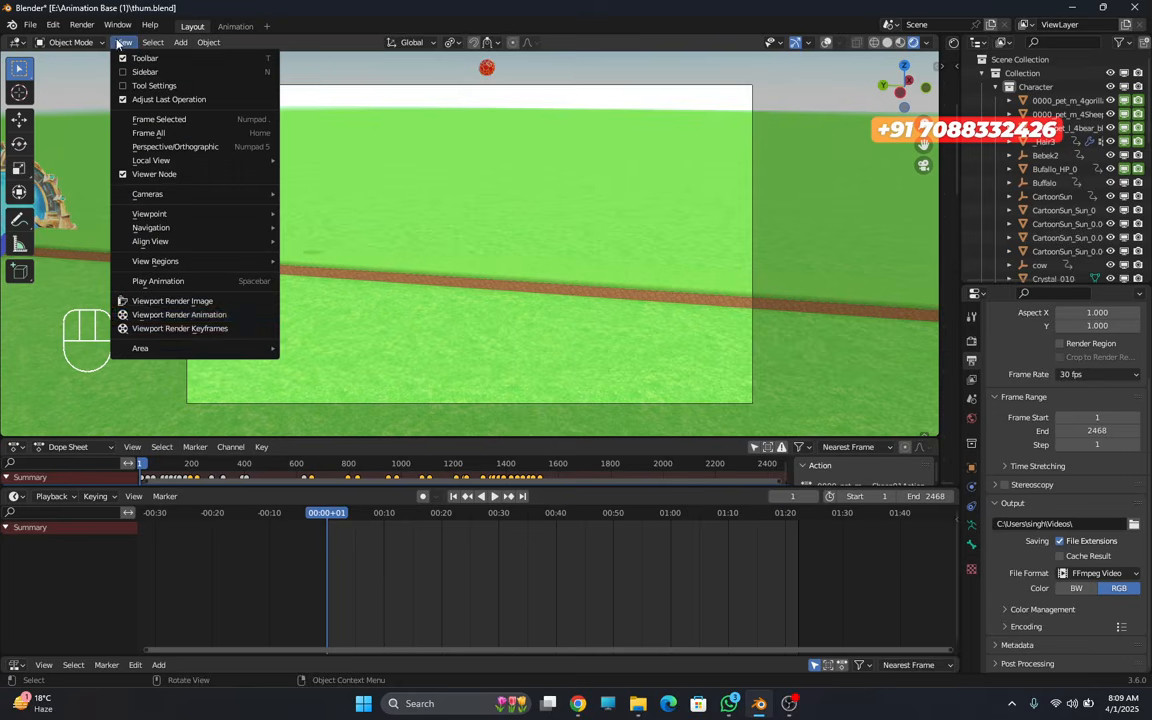
click(196, 315)
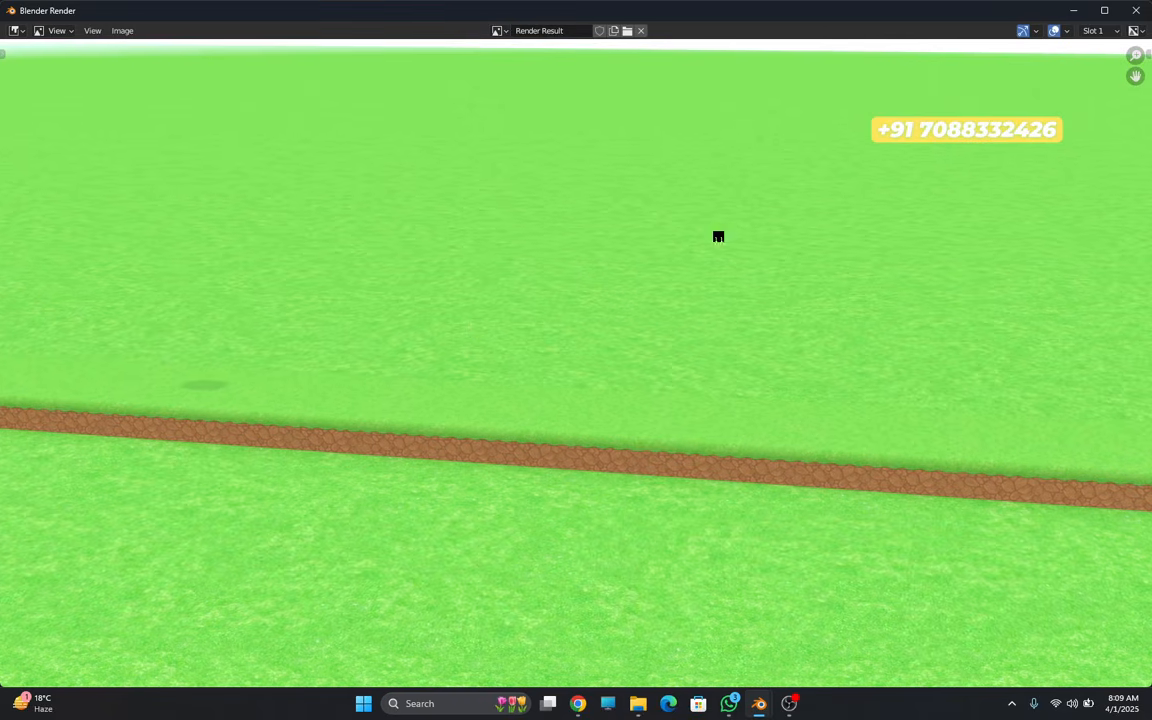
click(1134, 11)
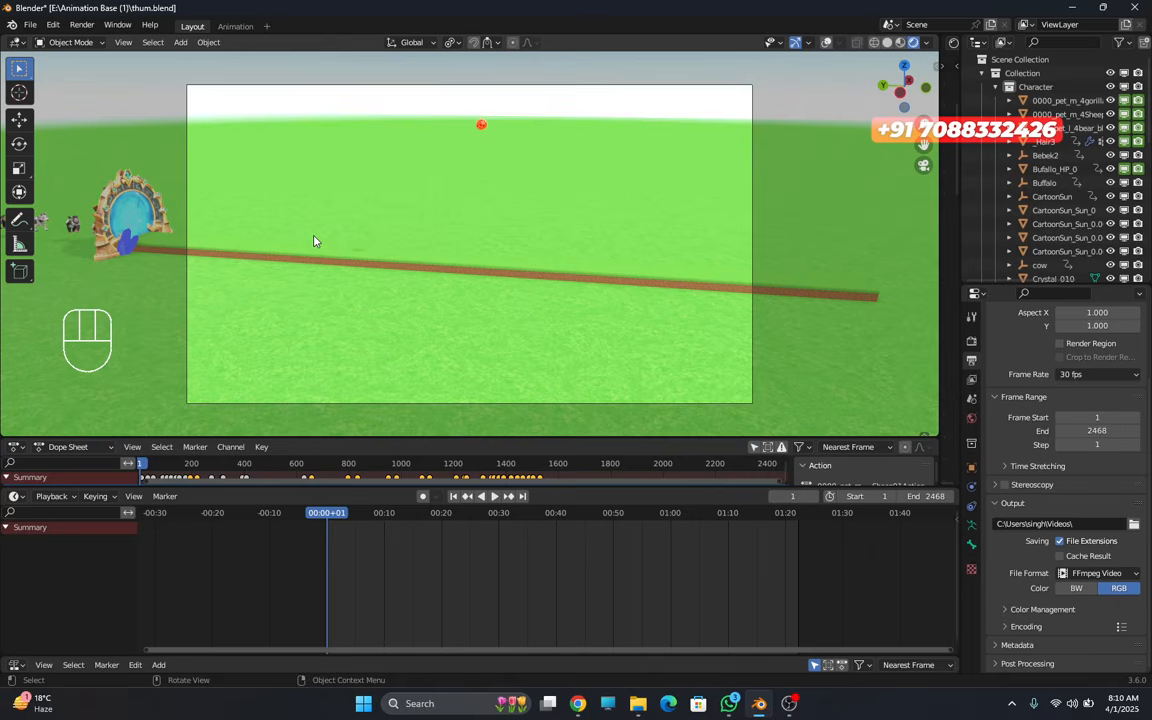
- Check the Google Meet call in Chrome and return to Blender
mouse_move(578, 703)
click(537, 659)
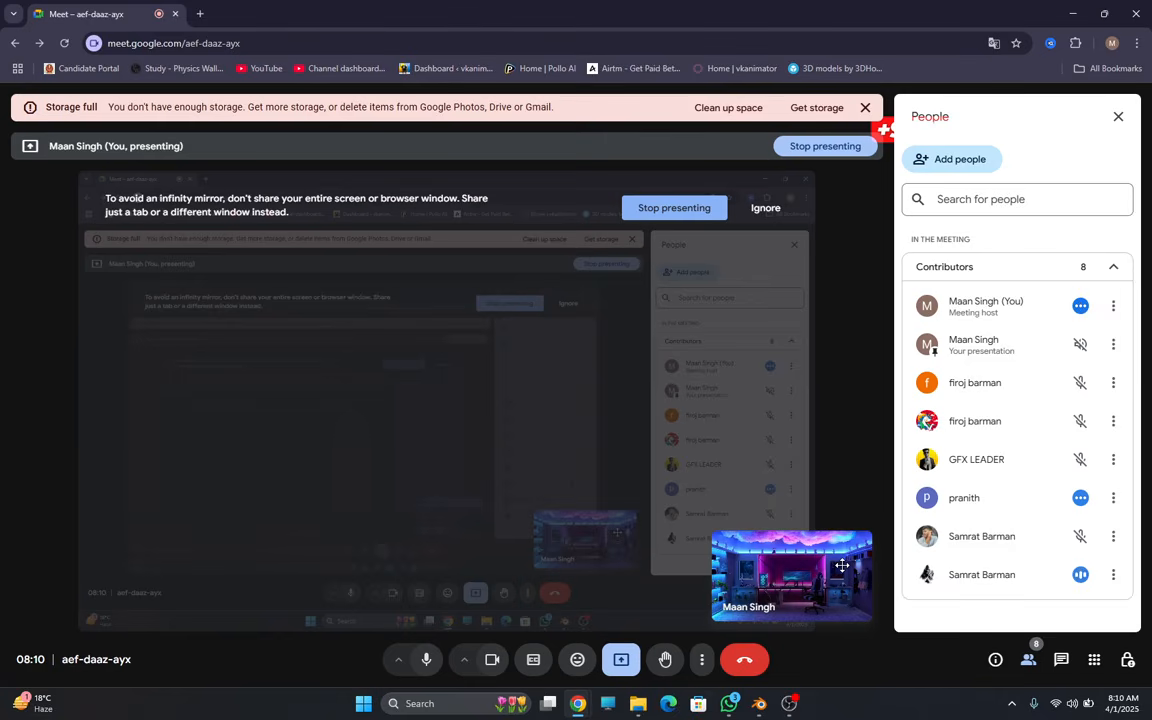
click(762, 706)
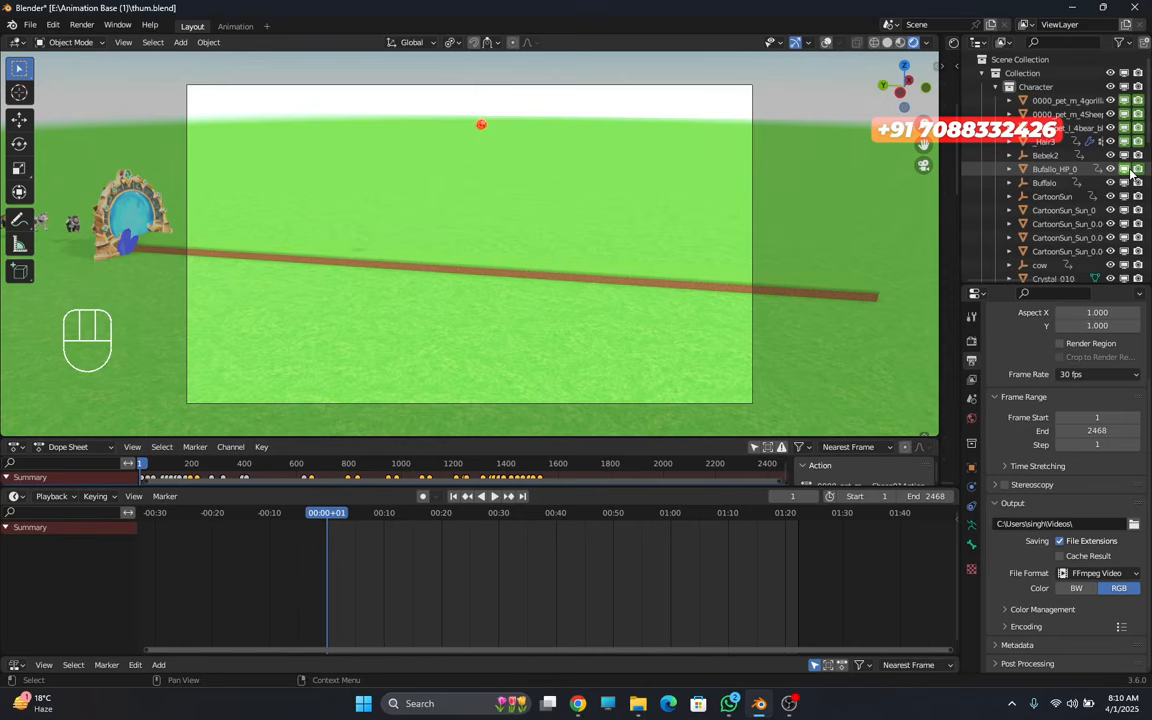
- Move the playhead to frame 152, and disable and re-enable Bufallo_HP_0's viewport and render visibility
drag(342, 517, 357, 523)
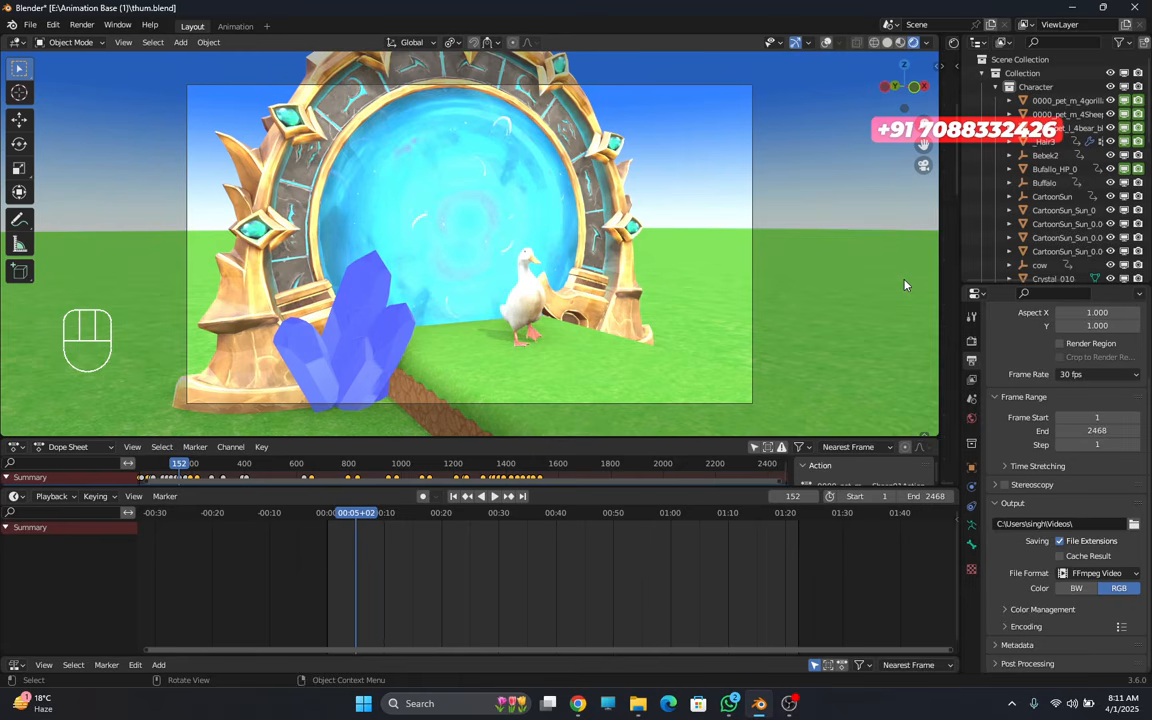
click(1124, 170)
click(1138, 170)
click(1125, 171)
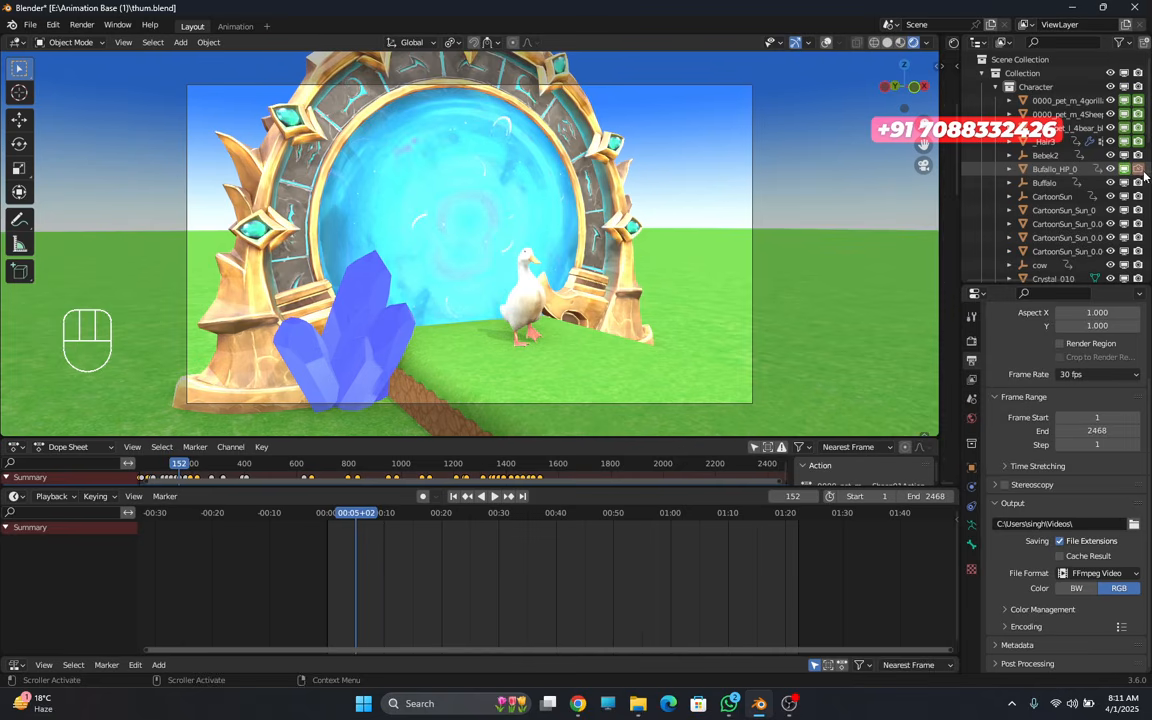
click(1139, 171)
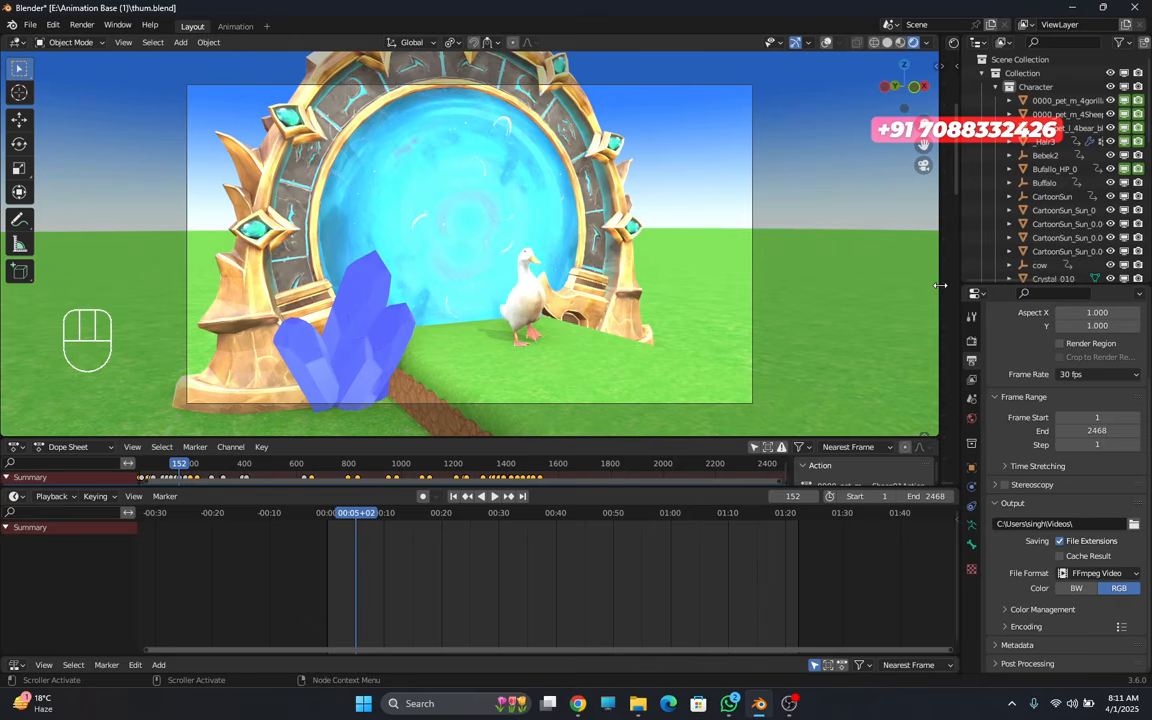
- Look in on the Google Meet call in Chrome again, switch back to Blender and save thum.blend
mouse_move(578, 703)
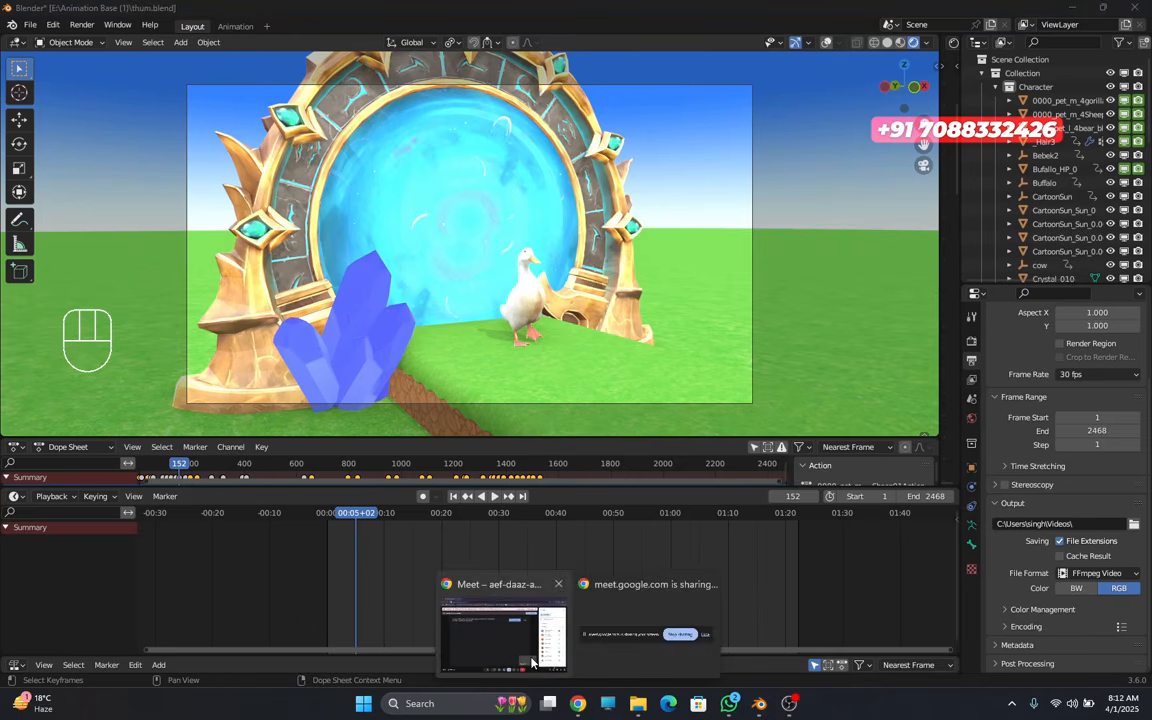
click(505, 635)
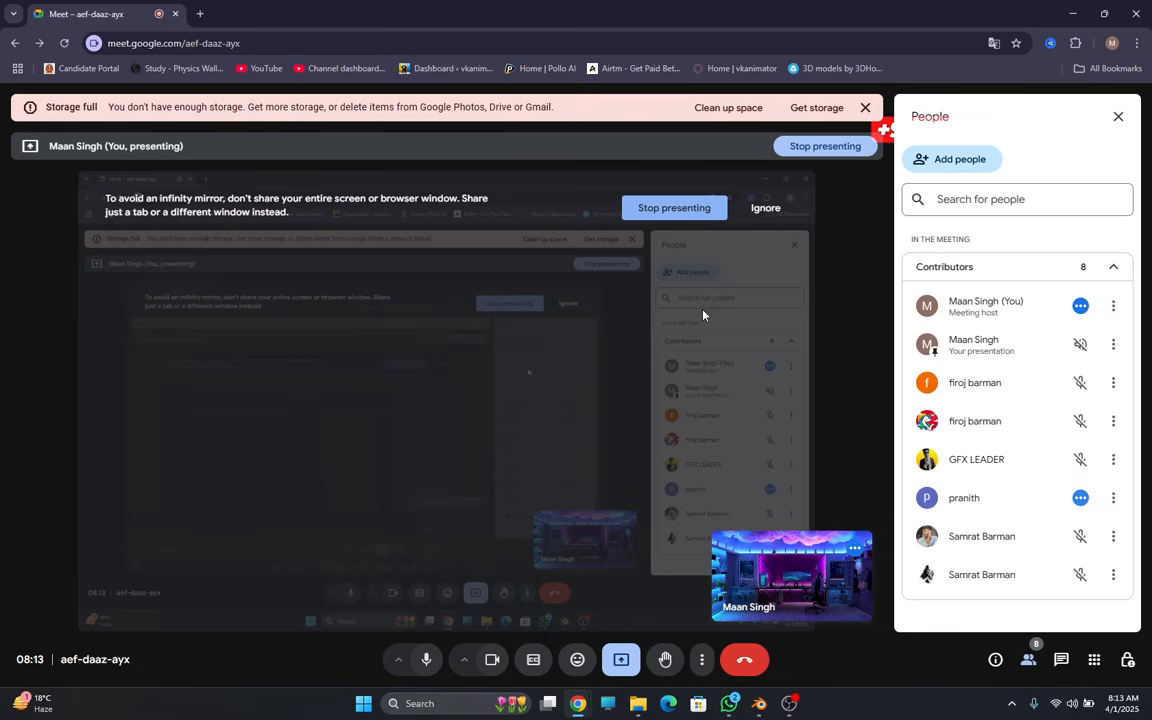
click(759, 703)
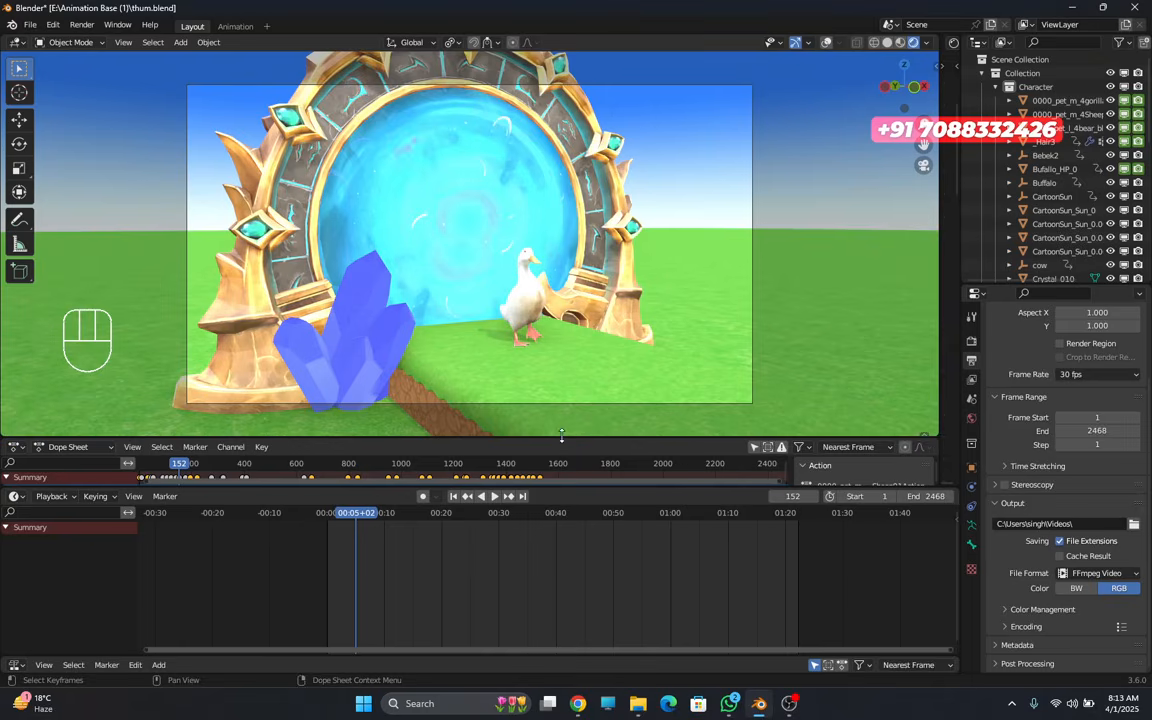
key(ctrl)
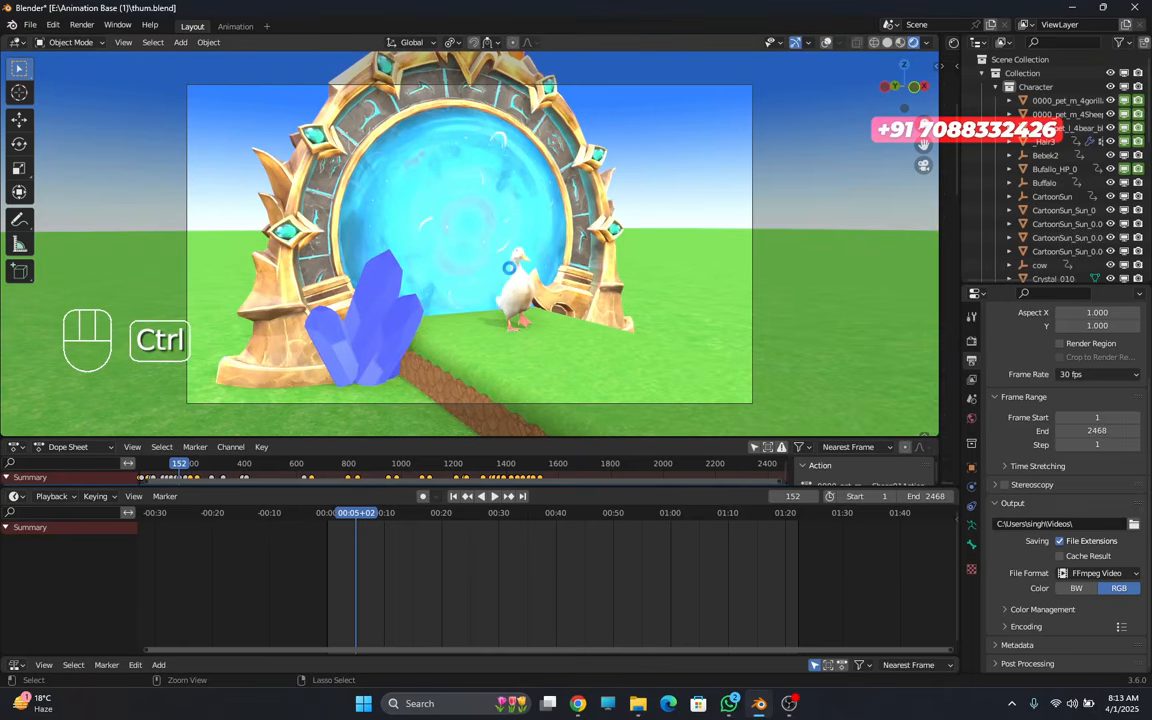
key(ctrl+s)
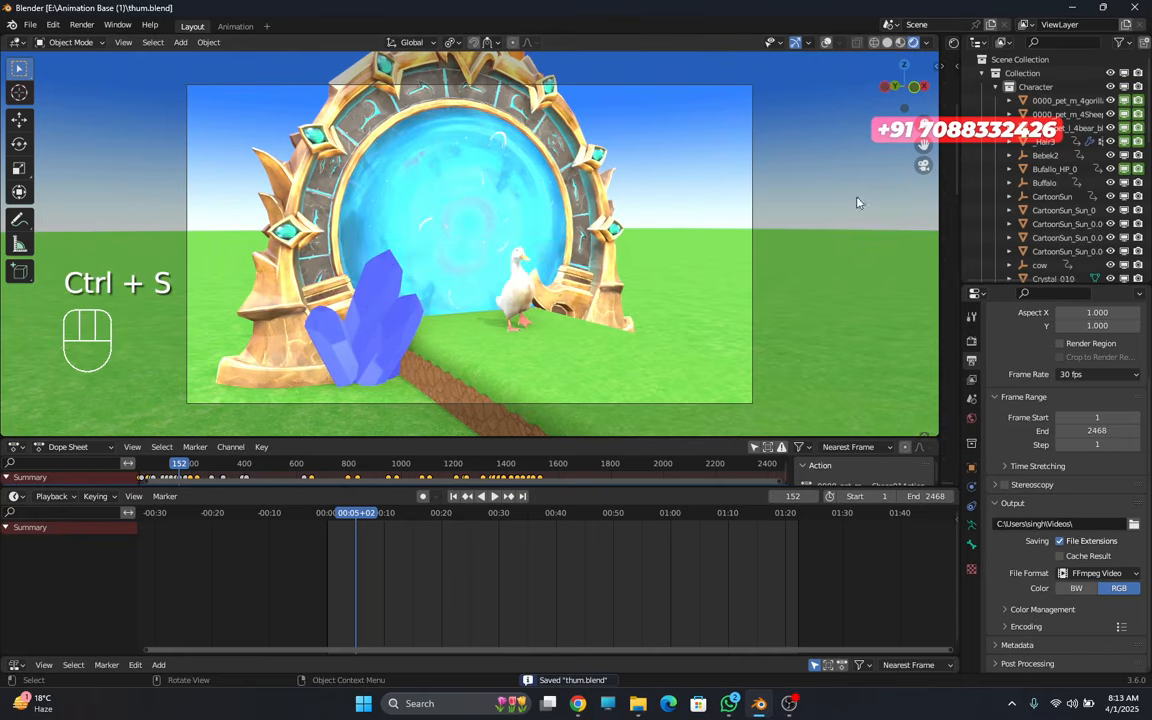
- Launch a second Blender session and dismiss its splash screen to start with the default scene
key(alt+Tab)
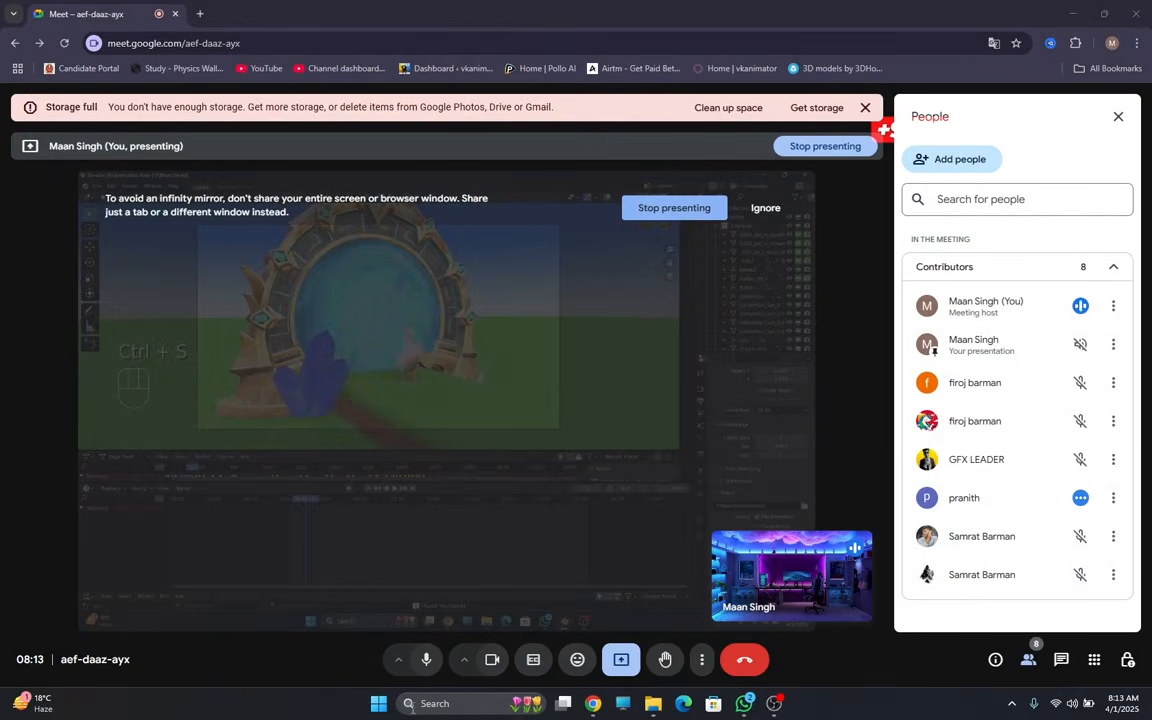
click(380, 706)
click(411, 409)
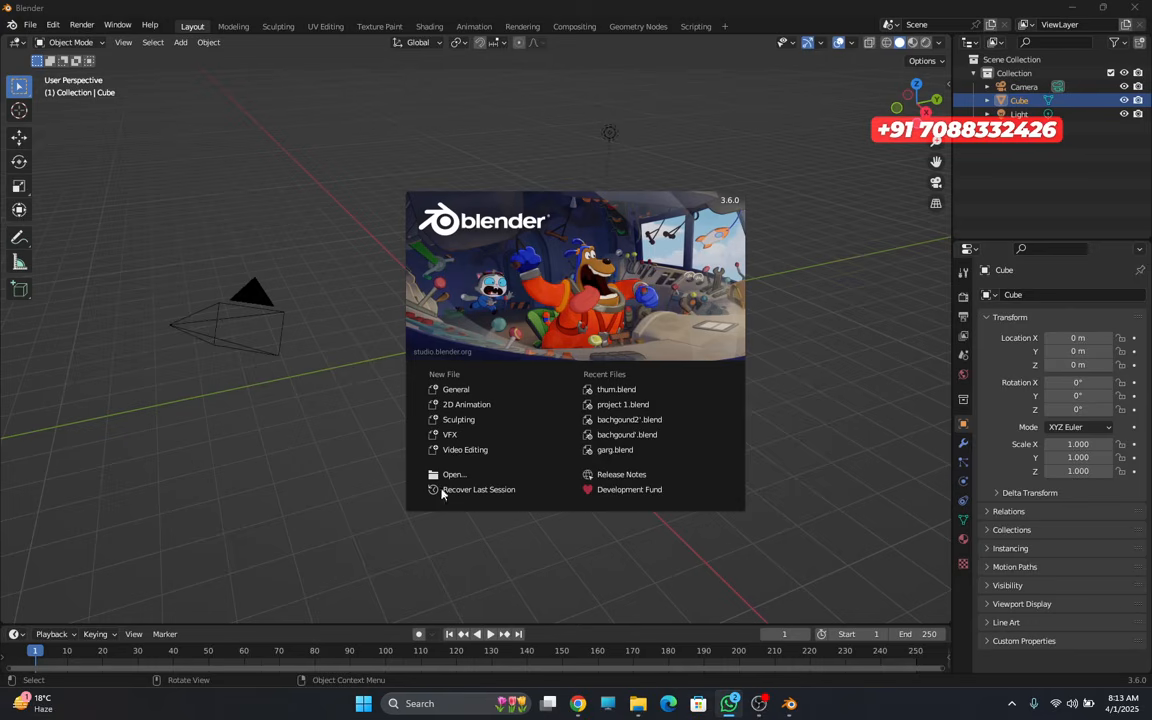
click(369, 432)
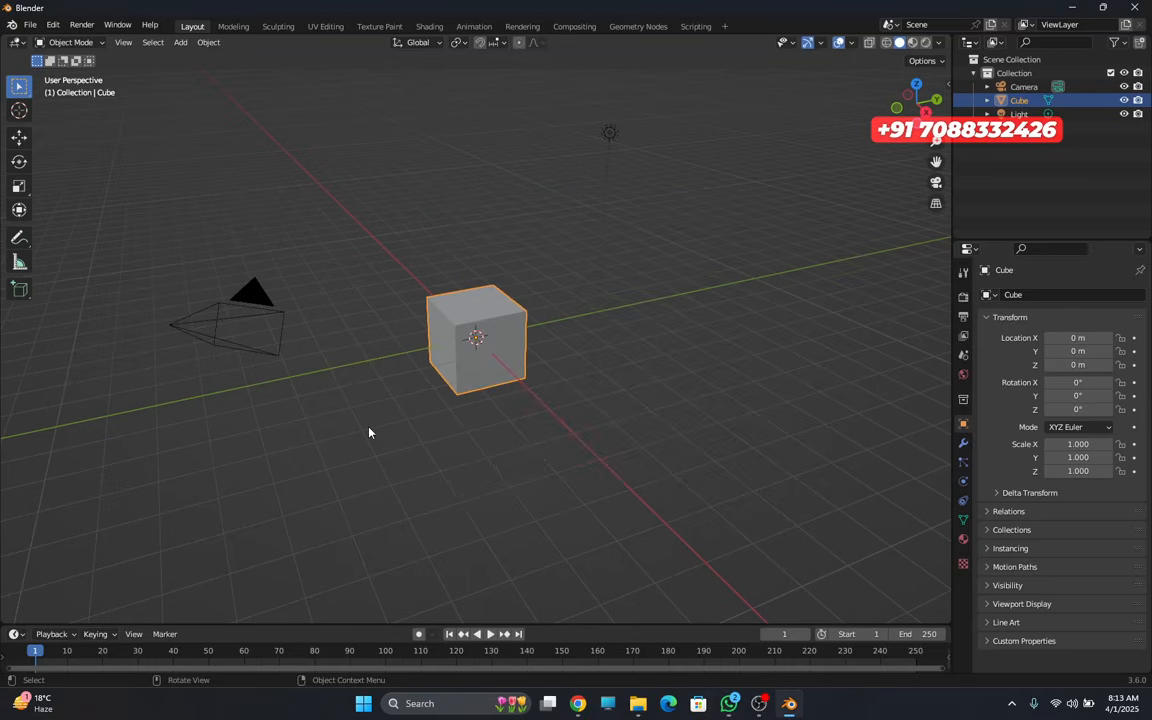
- Delete the default camera, cube and light from the new scene
key(a)
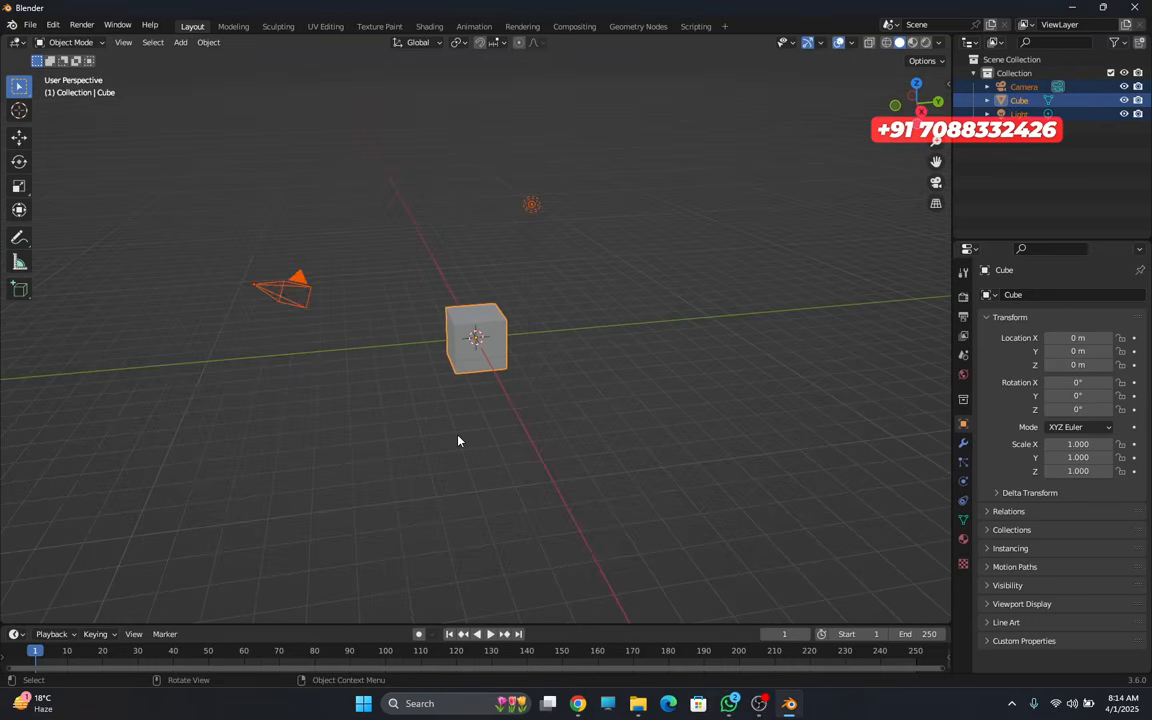
key(Delete)
middle_drag(503, 469, 586, 466)
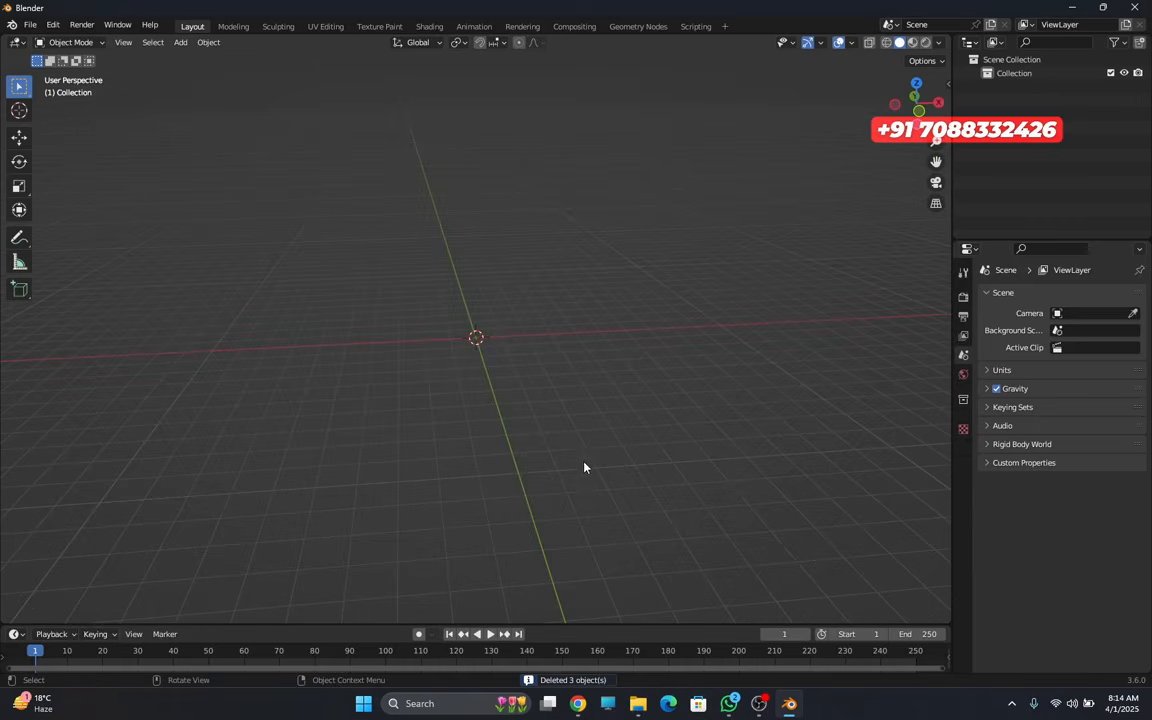
- Switch to File Explorer and open the Animation Base Blender file from the Animation Base (1) folder
mouse_move(637, 703)
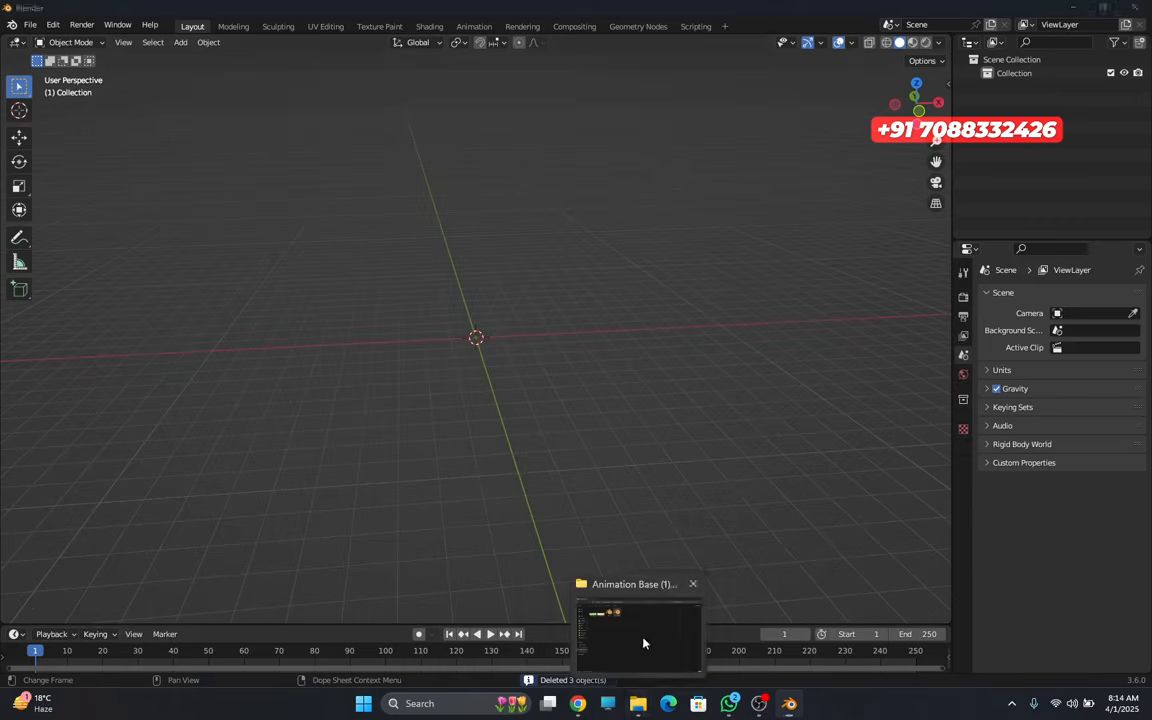
click(643, 607)
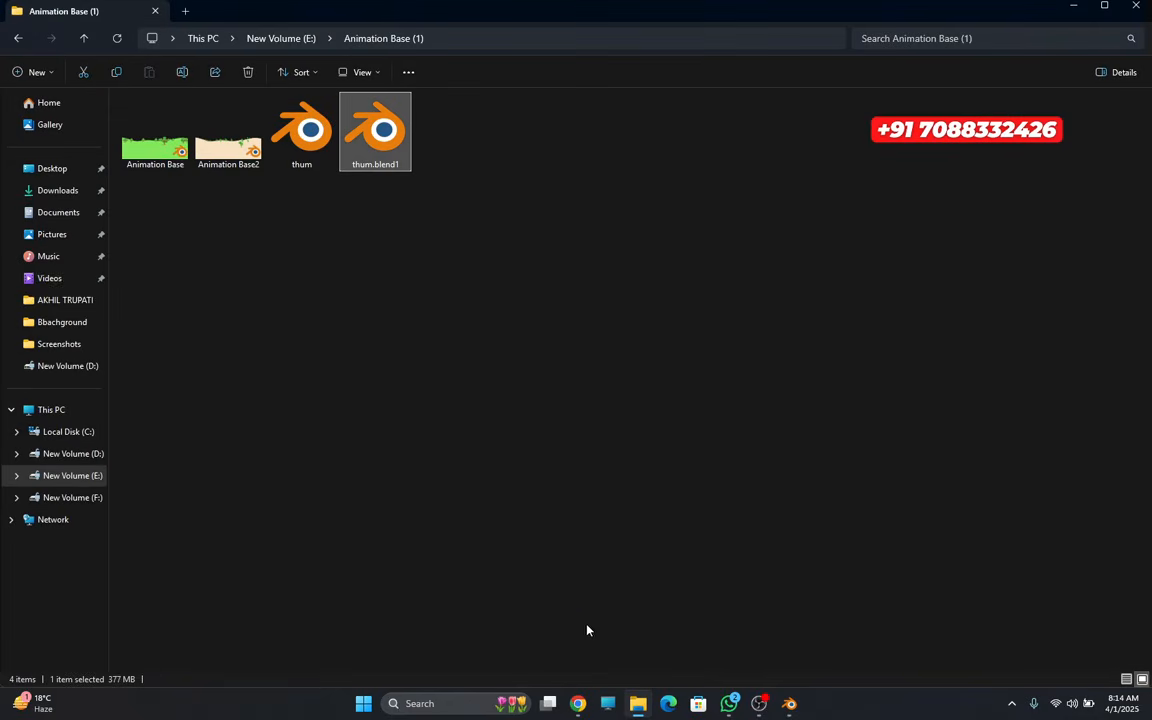
double_click(158, 155)
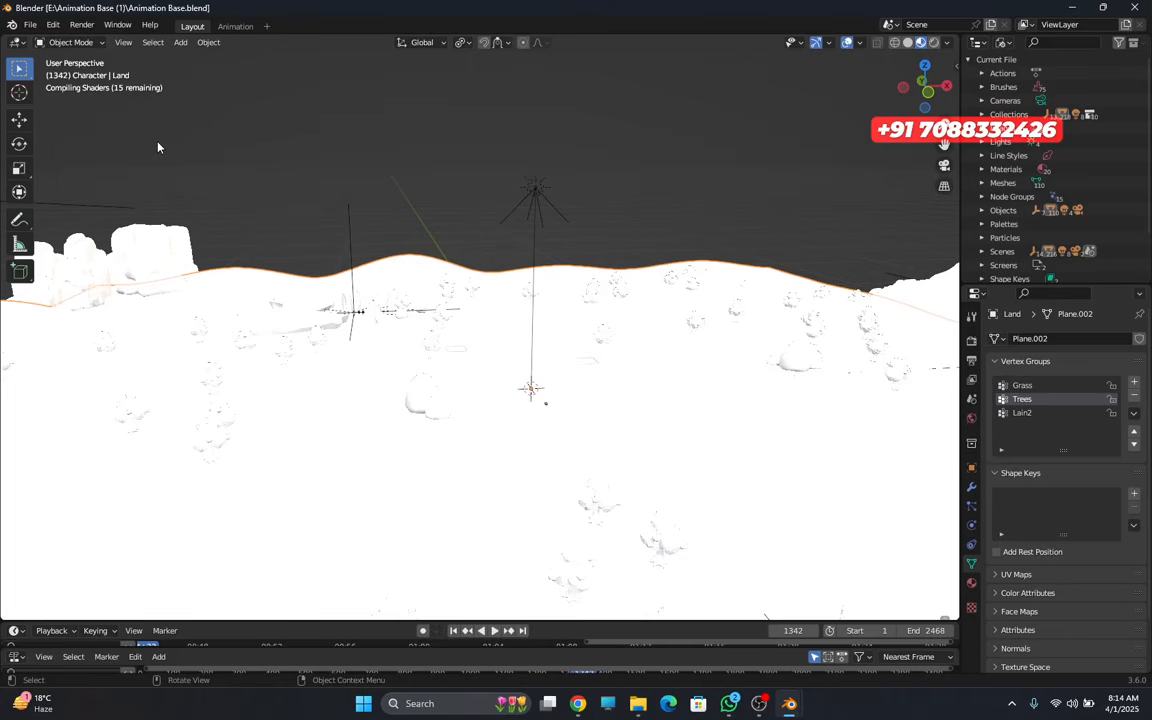
- Select all objects of the landscape scene in Animation Base.blend and copy them
scroll(358, 313, down, 5)
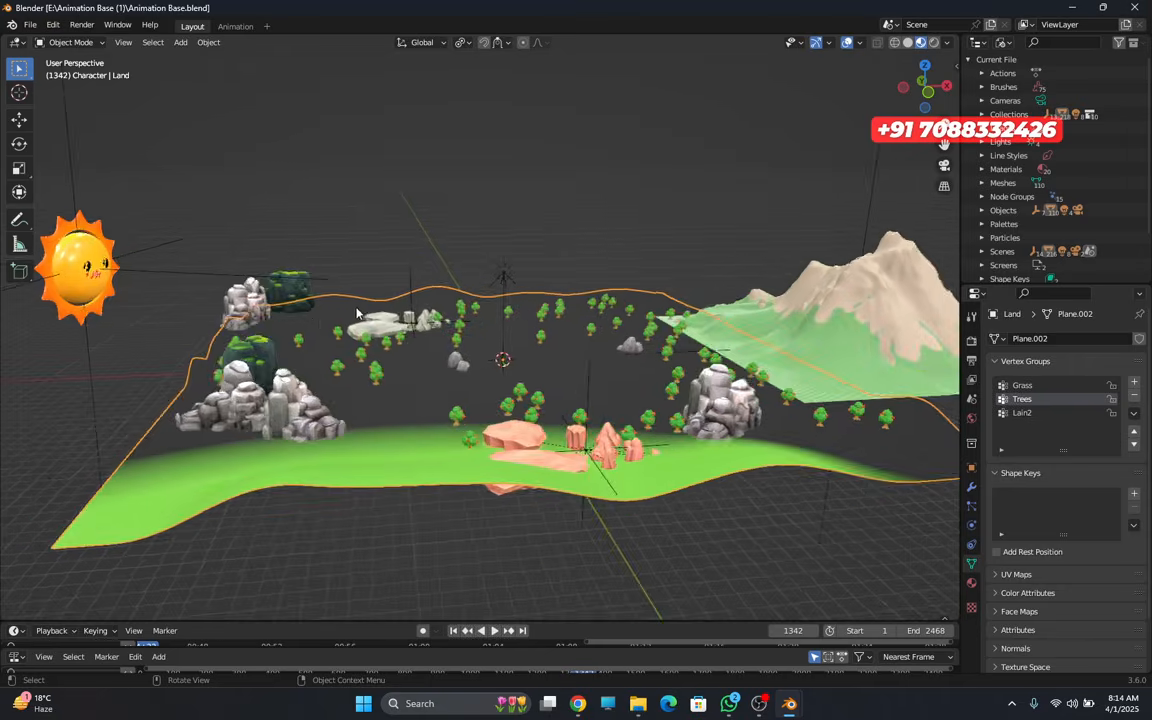
scroll(358, 313, up, 8)
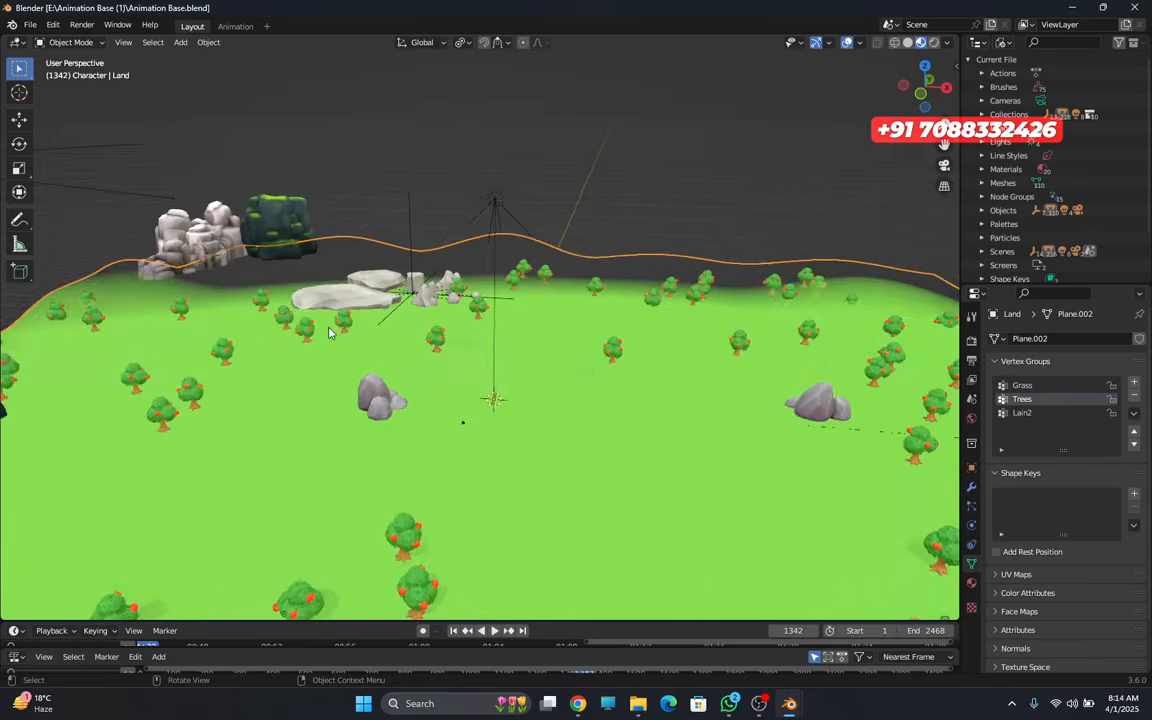
middle_drag(360, 315, 594, 342)
scroll(448, 325, up, 4)
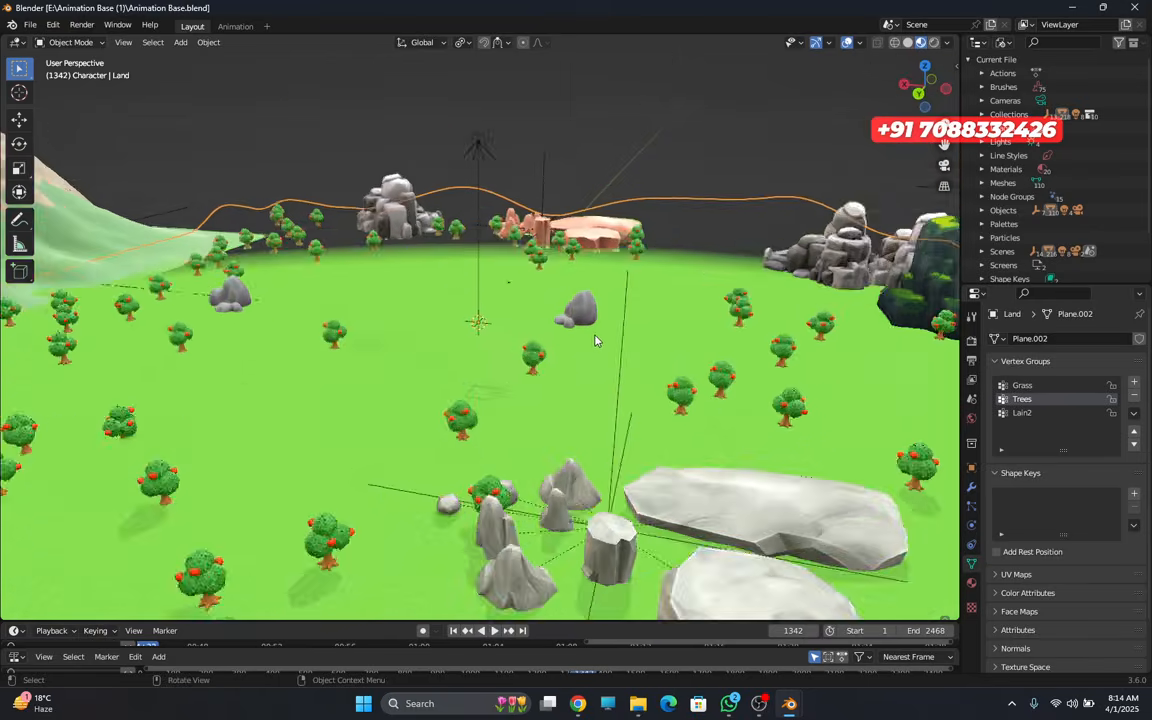
scroll(541, 297, down, 4)
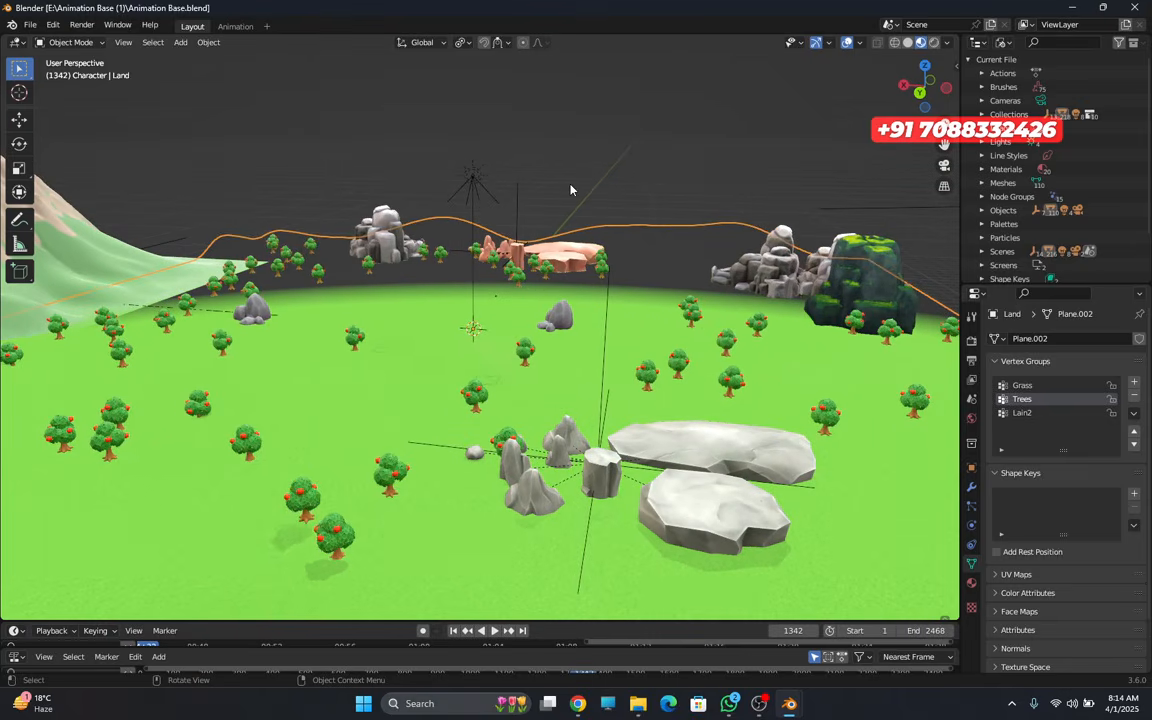
key(a)
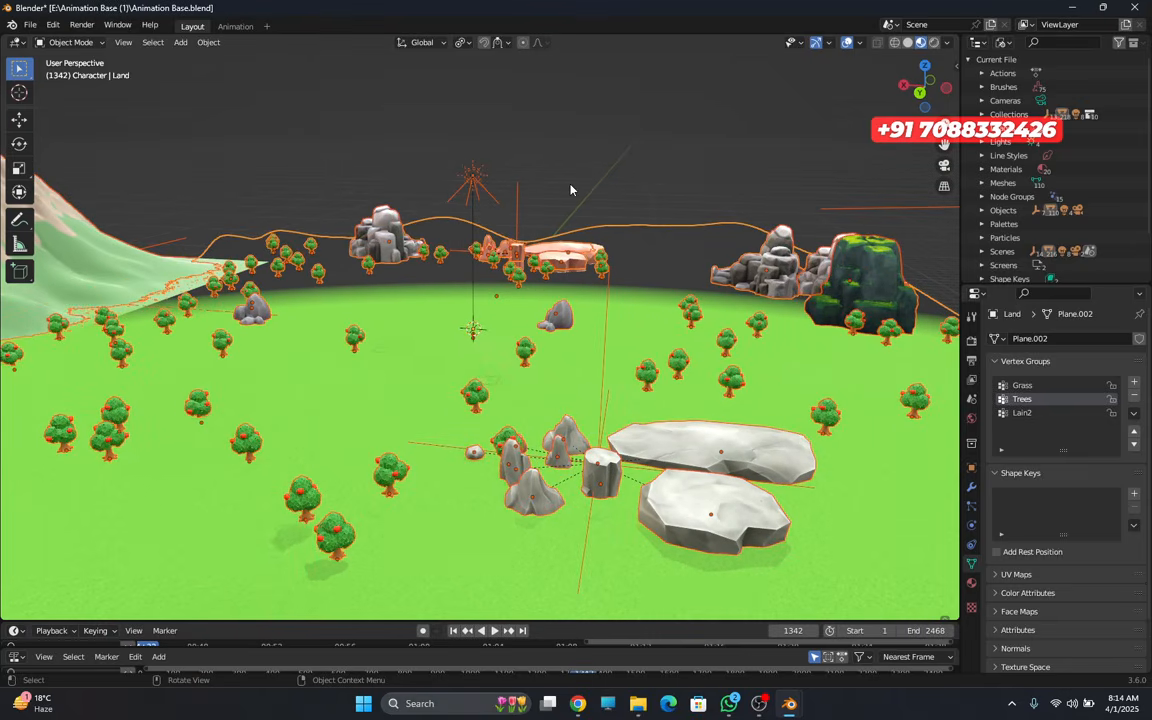
key(ctrl+c)
- Switch to the empty Blender session and paste the copied landscape objects into its scene
mouse_move(782, 705)
click(724, 648)
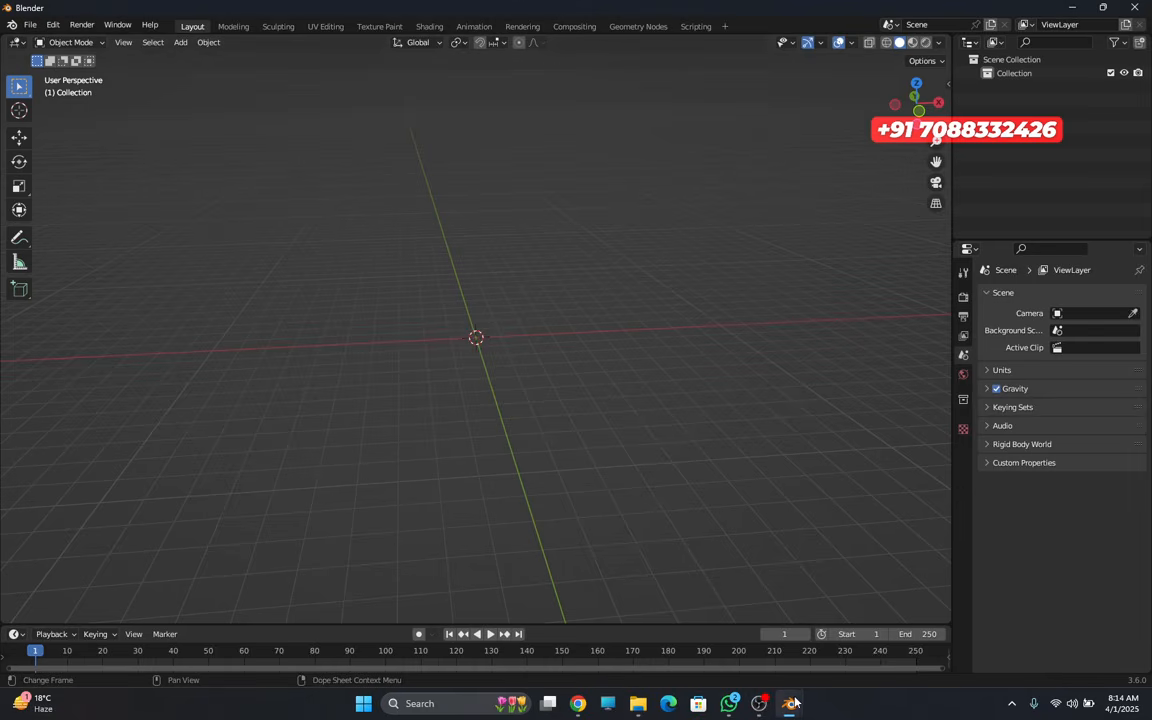
middle_drag(494, 328, 437, 363)
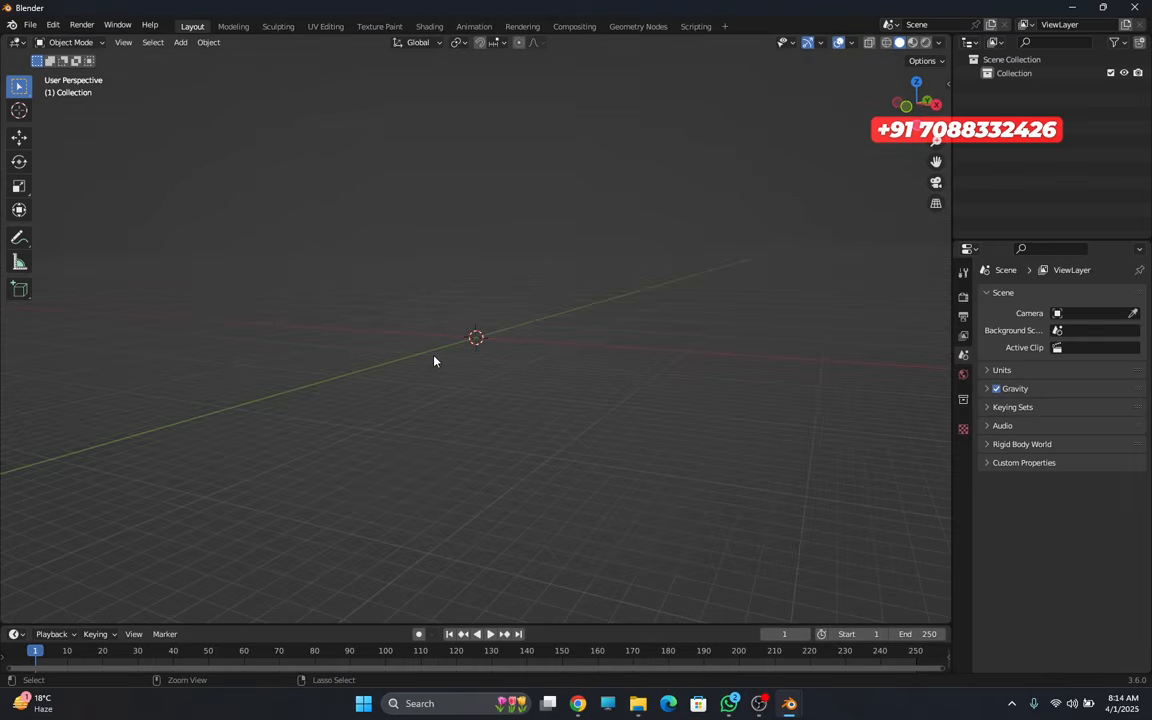
key(ctrl+v)
key(g)
mouse_move(468, 373)
middle_down()
mouse_move(597, 398)
mouse_move(689, 358)
mouse_move(601, 350)
mouse_move(432, 368)
mouse_move(345, 335)
mouse_move(251, 357)
mouse_move(292, 275)
middle_up()
scroll(302, 273, down, 3)
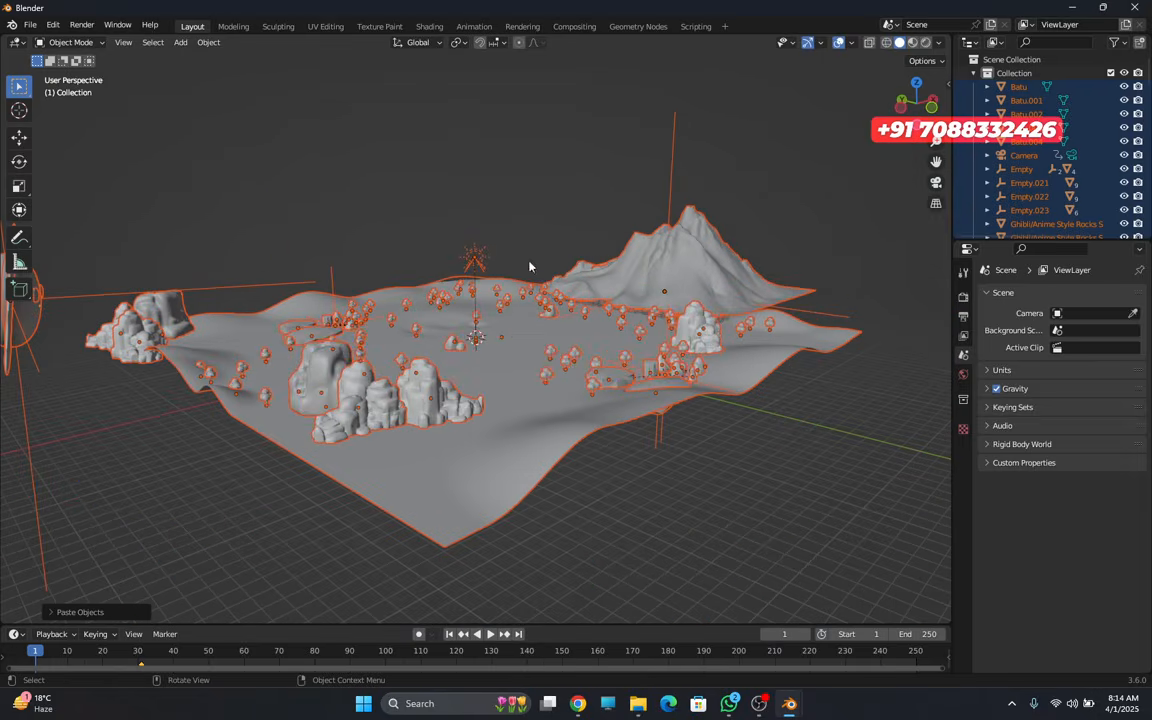
- Set the viewport to Rendered shading and look over the pasted landscape
click(926, 42)
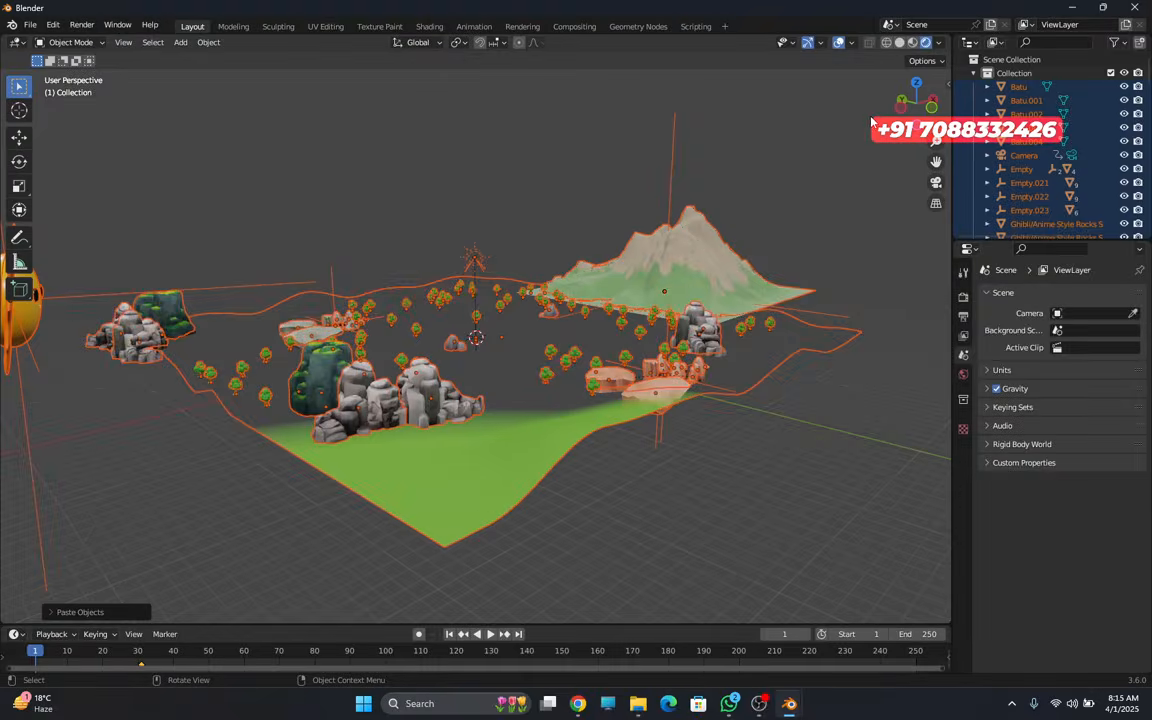
scroll(851, 157, up, 11)
middle_drag(748, 208, 674, 183)
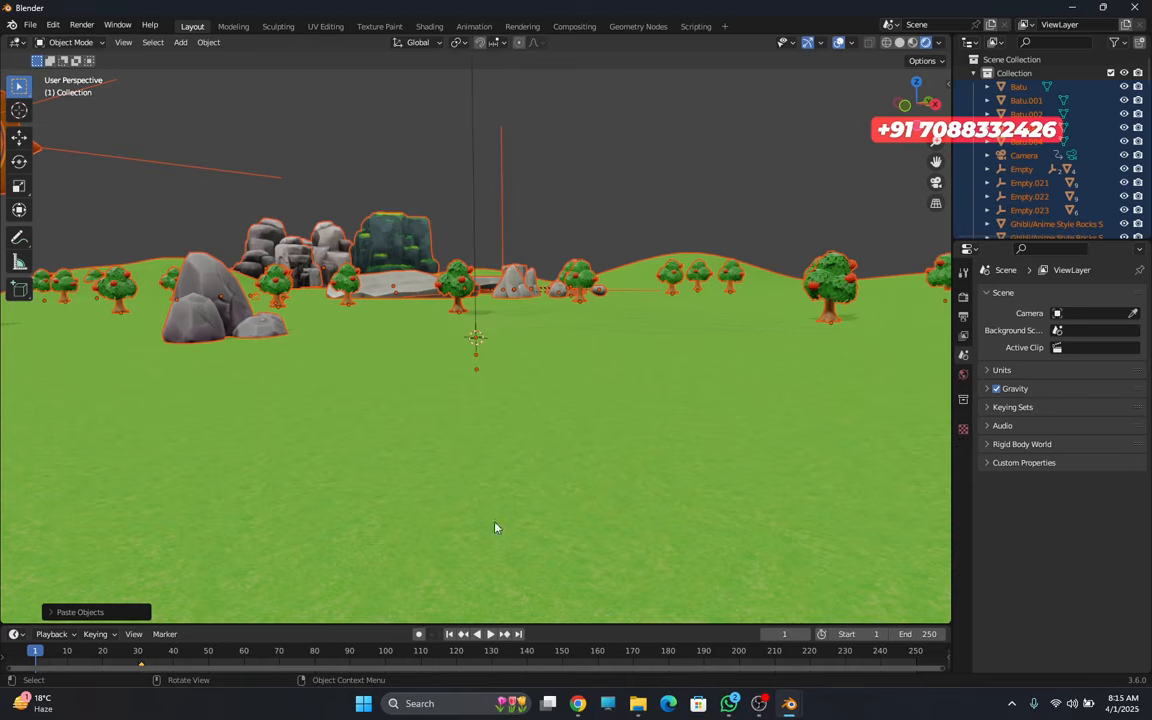
- Copy the path of the Animation Base (1) folder in File Explorer and return to the Blender session with the pasted landscape
click(637, 703)
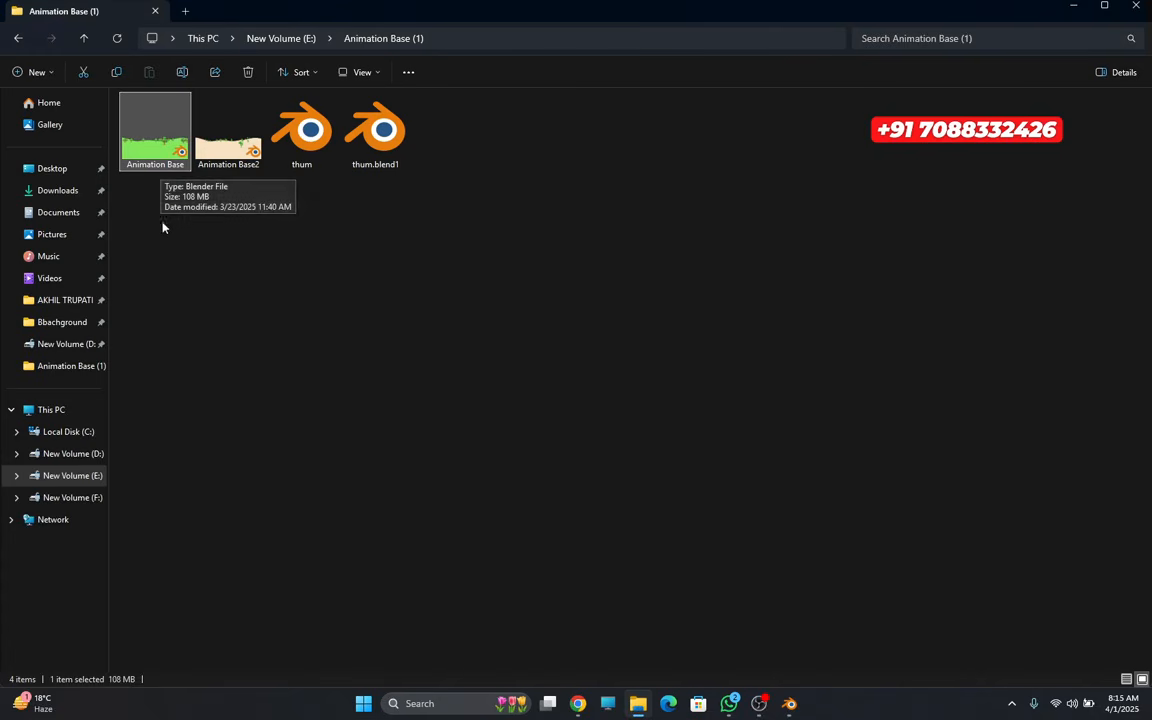
click(432, 38)
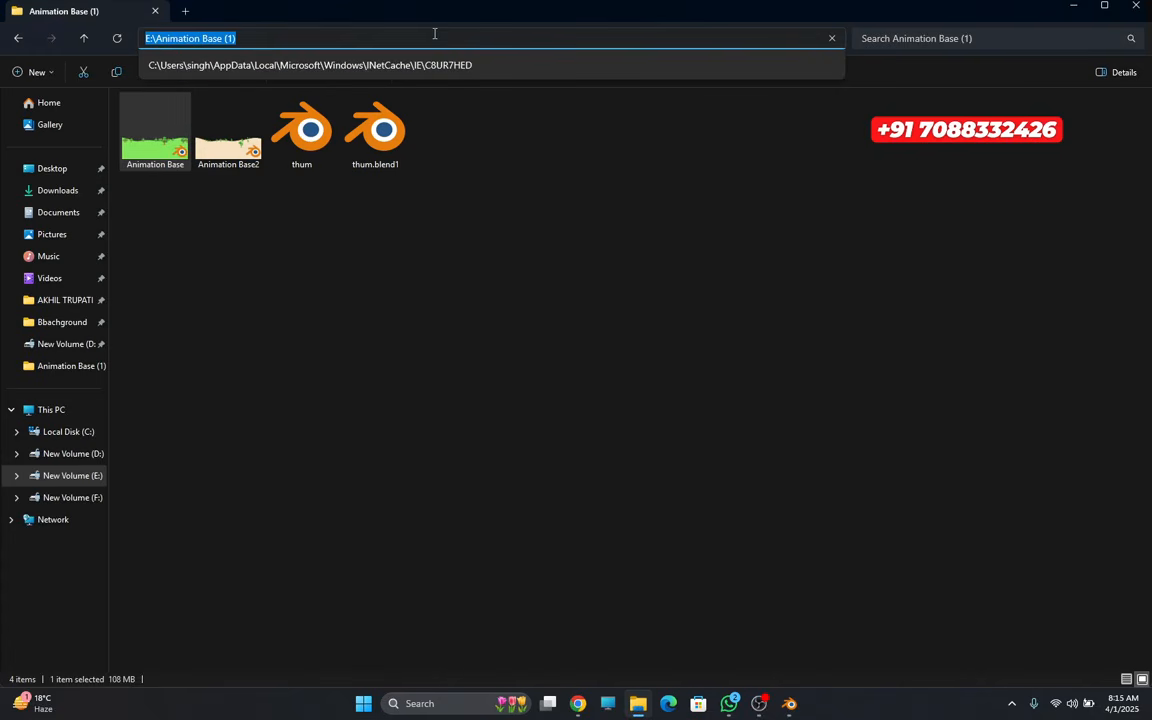
click(509, 180)
click(524, 38)
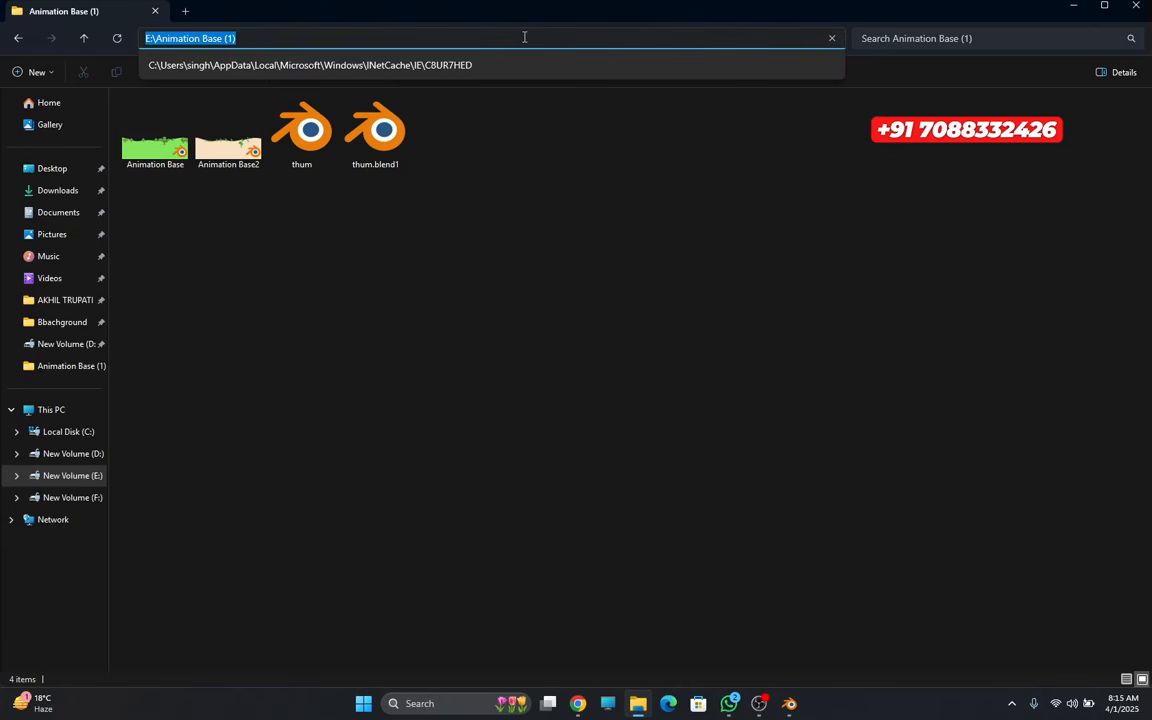
click(560, 461)
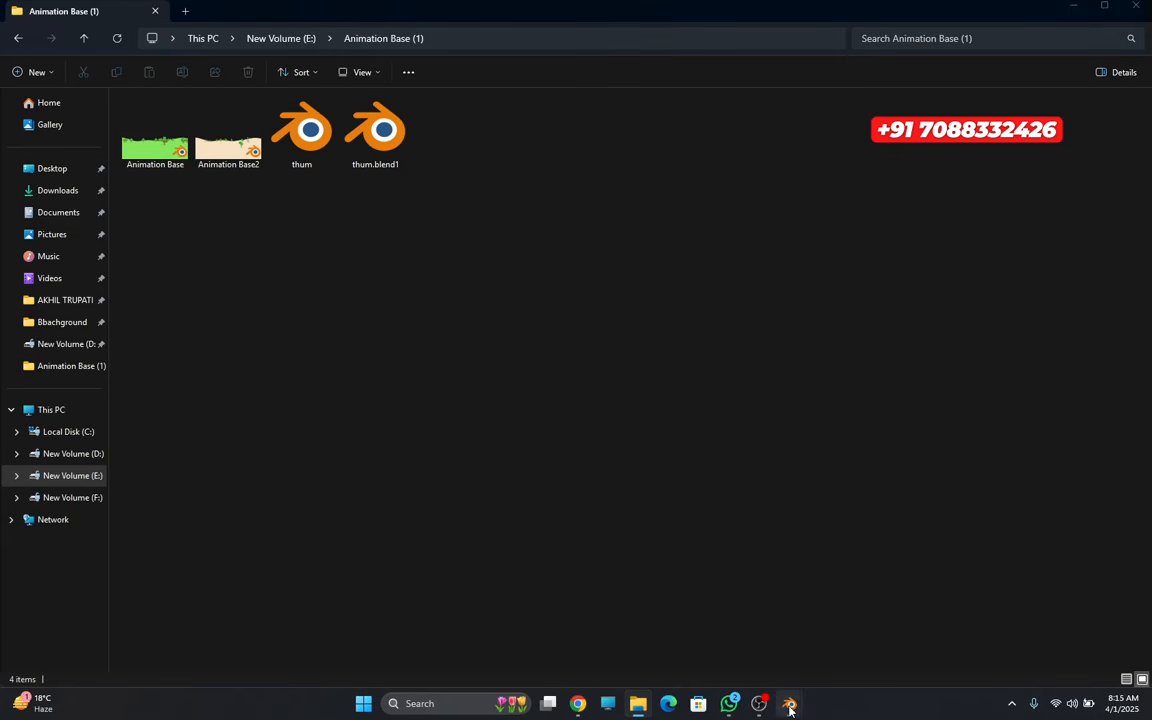
mouse_move(789, 703)
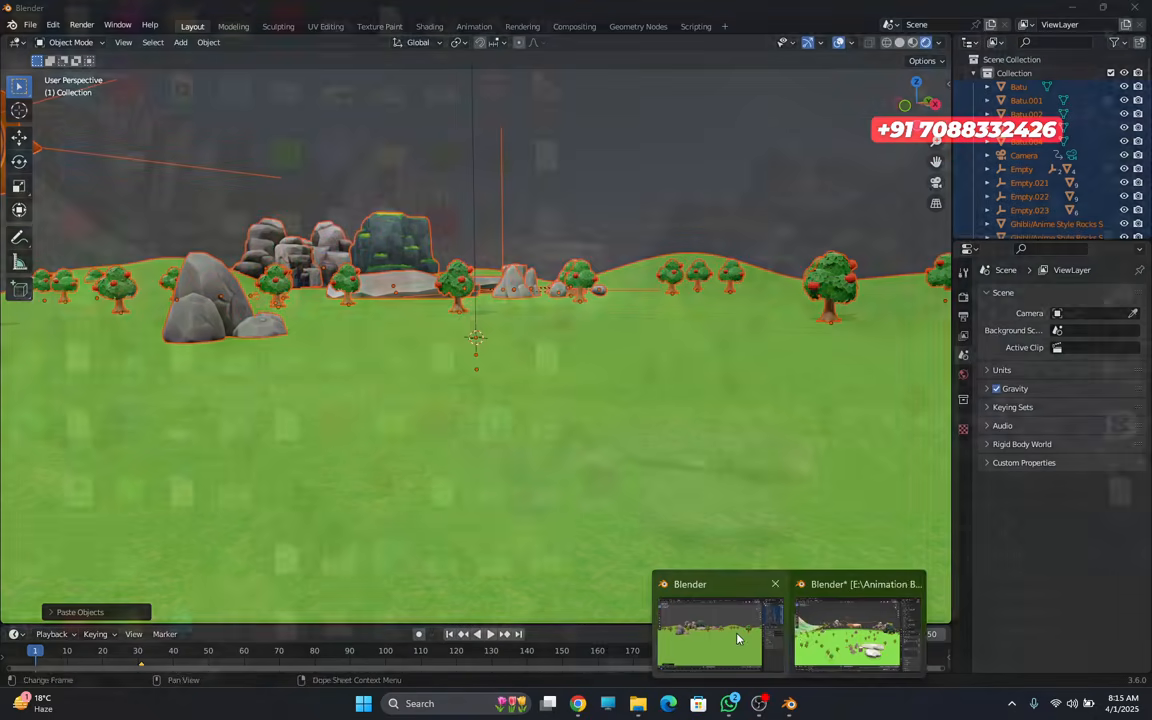
click(737, 639)
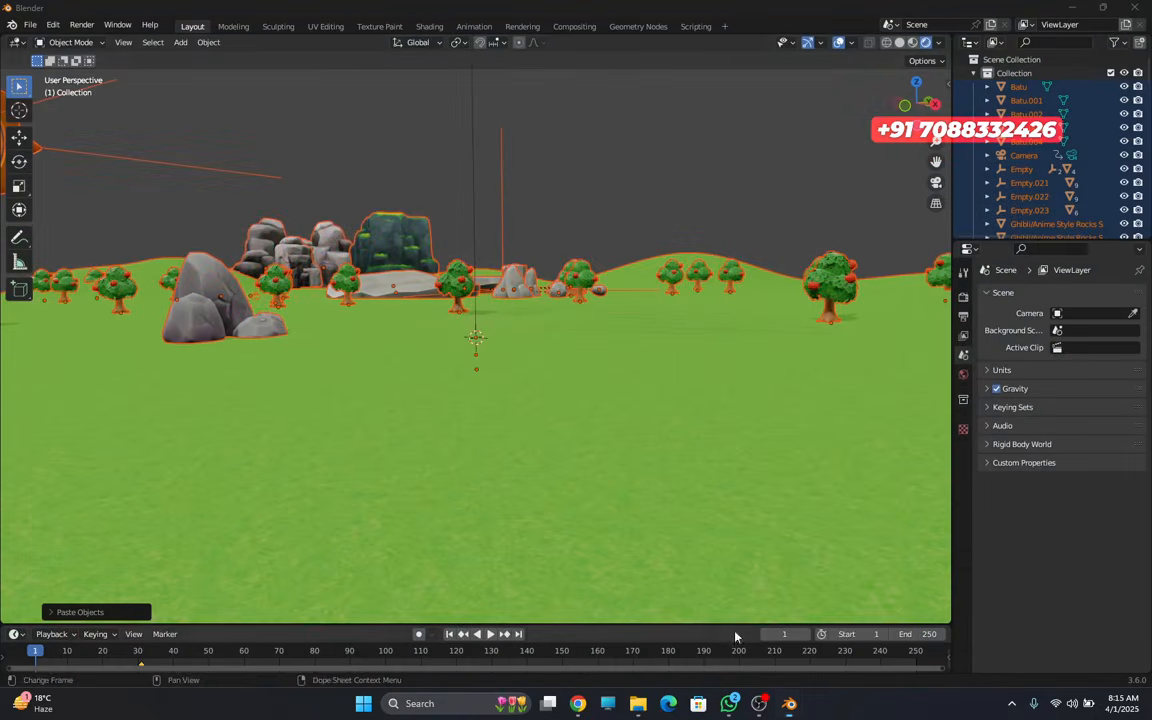
- Start an Append and set the file browser's folder to E:\Animation Base (1)
scroll(481, 324, down, 1)
middle_drag(481, 324, 466, 318)
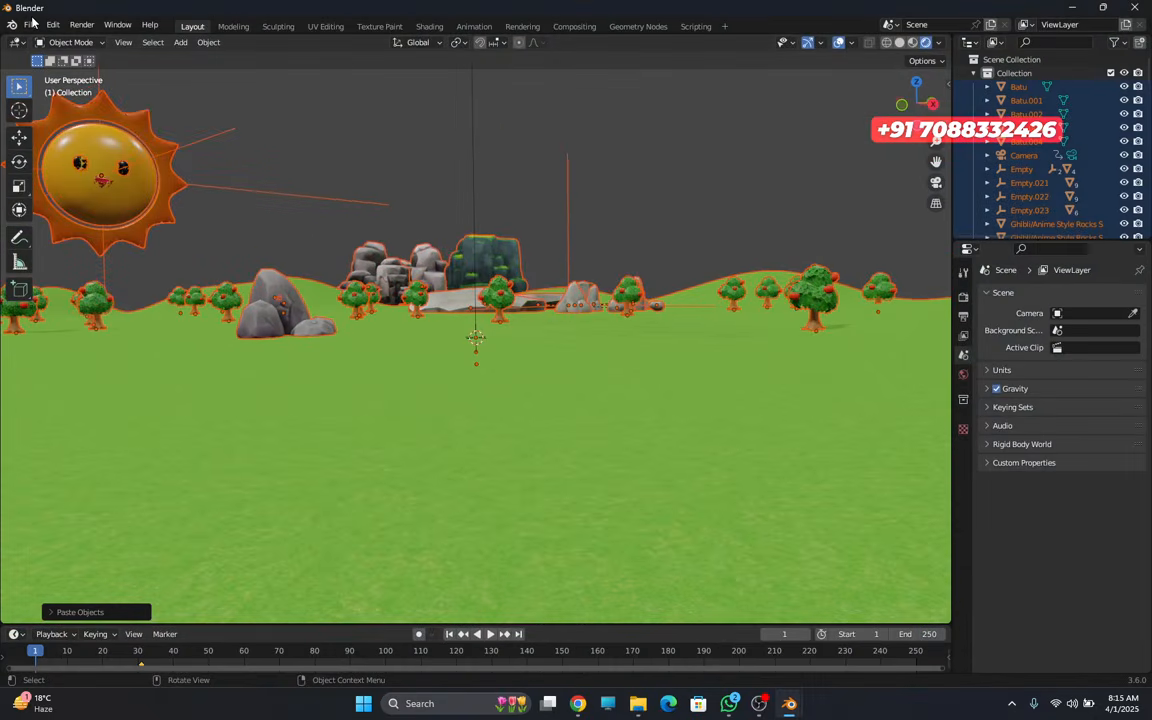
click(30, 24)
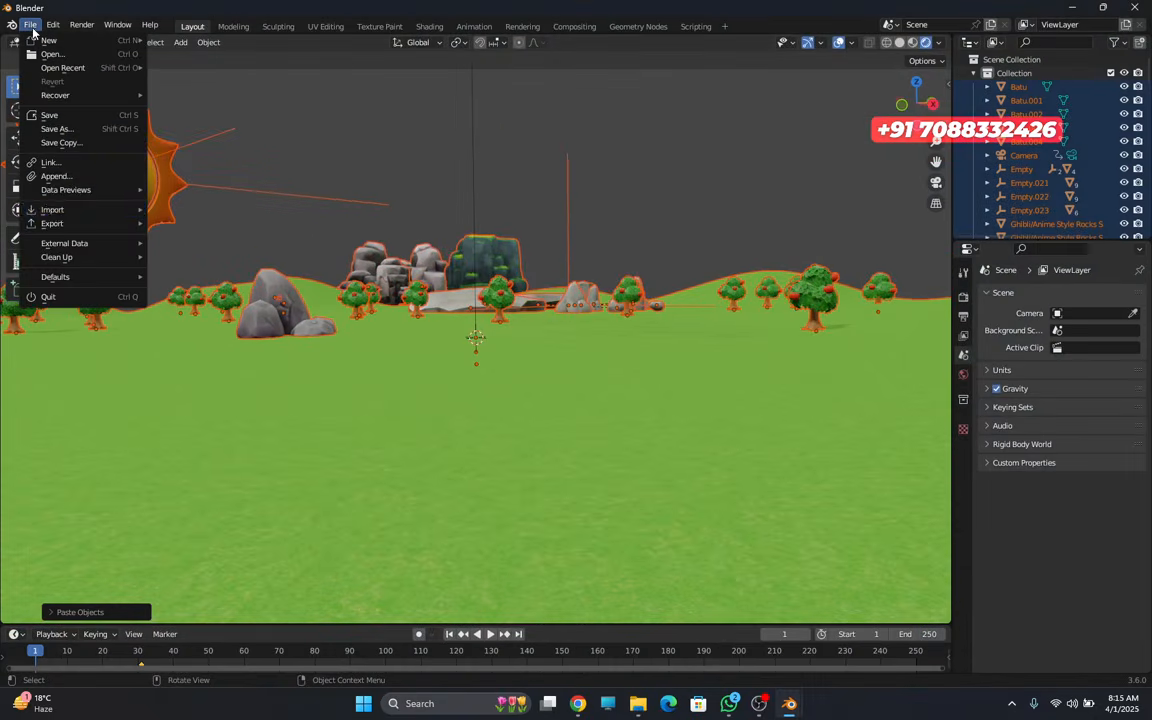
click(56, 176)
click(565, 99)
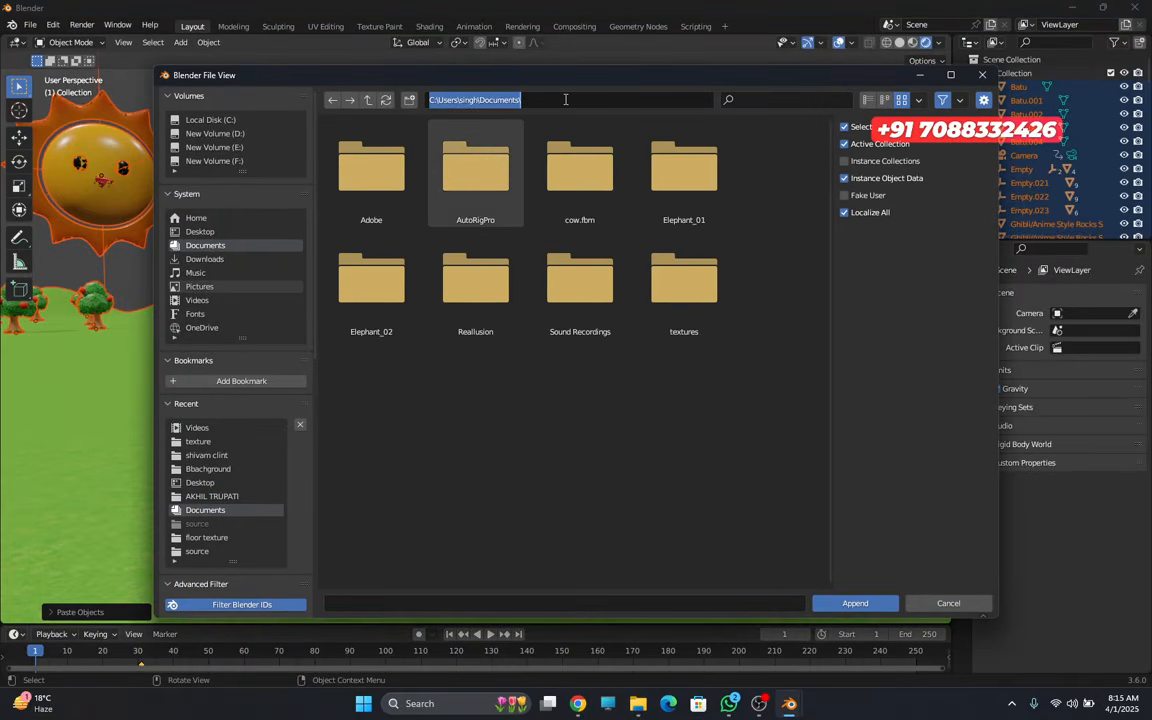
key(ctrl+v)
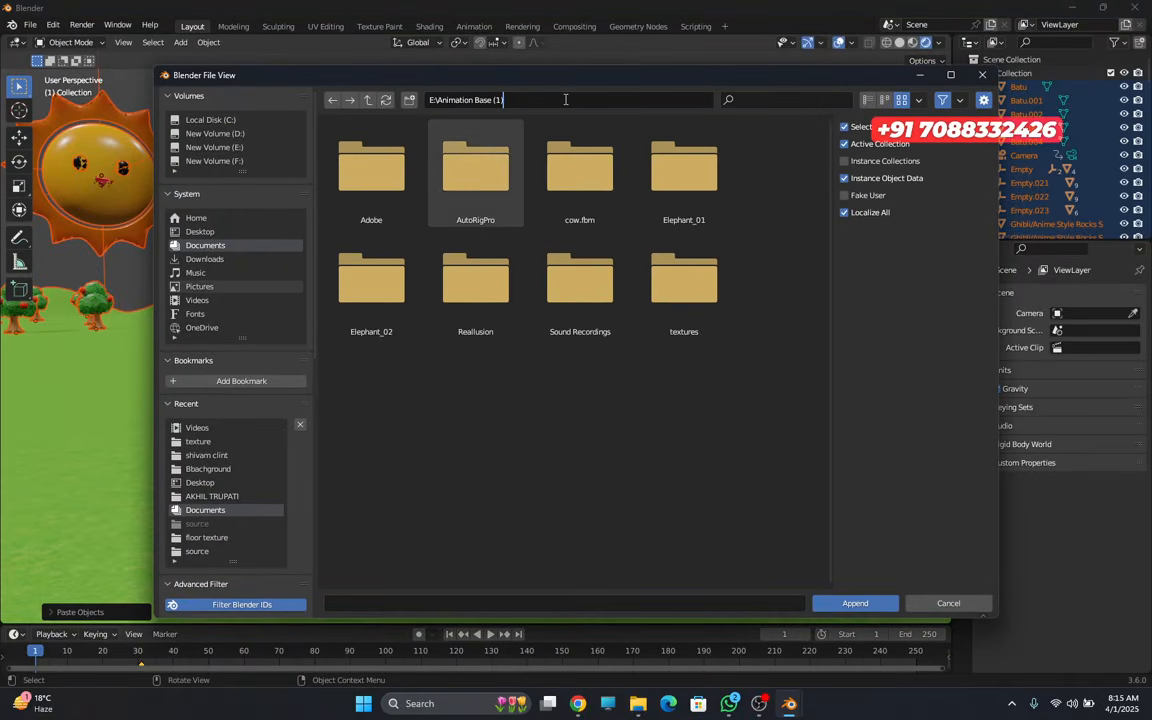
key(Return)
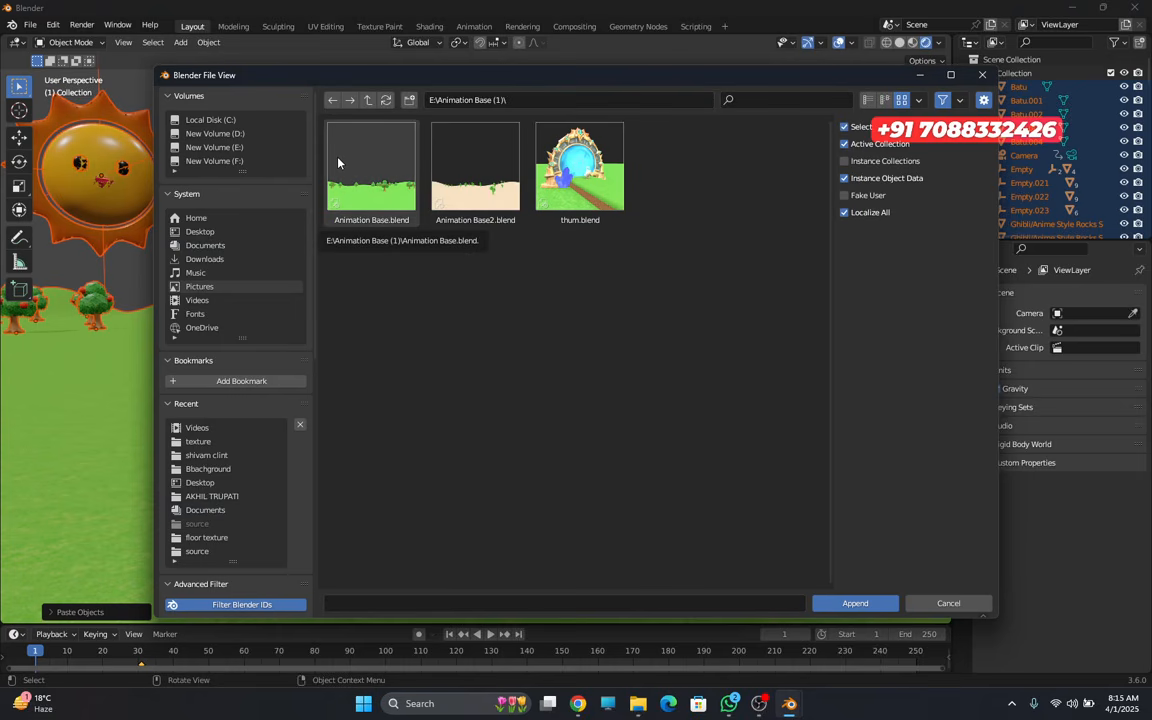
- Append the Church lawn world from the World data of Animation Base.blend
double_click(369, 169)
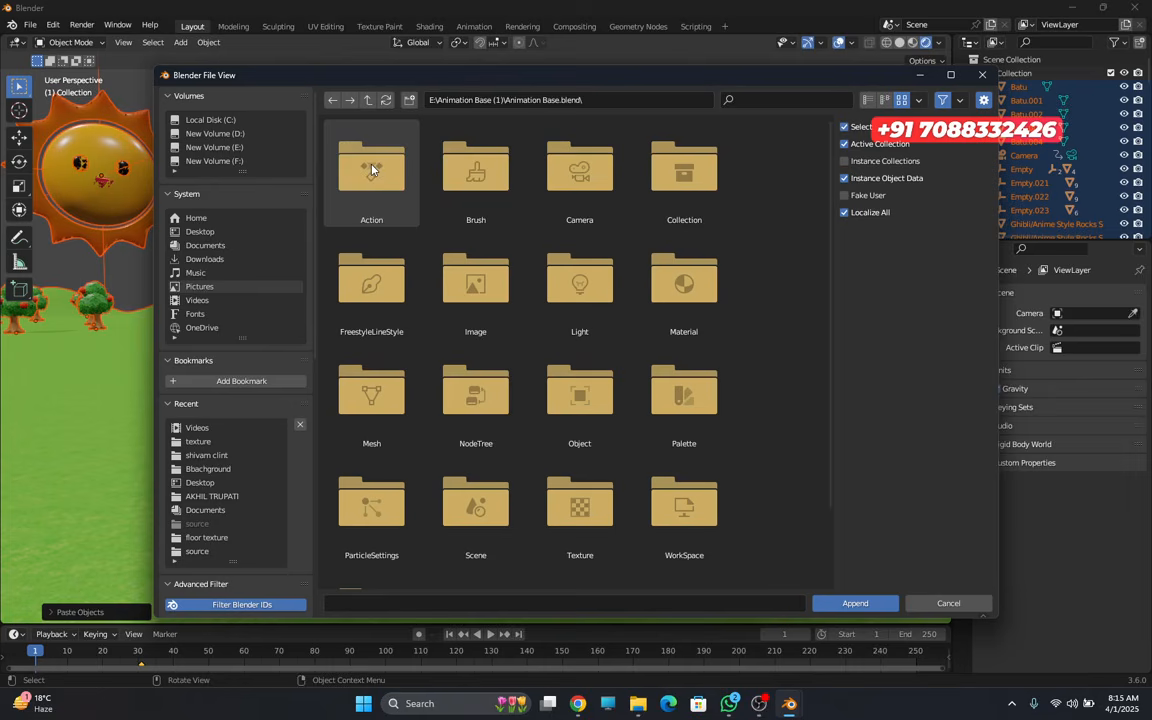
scroll(520, 362, down, 3)
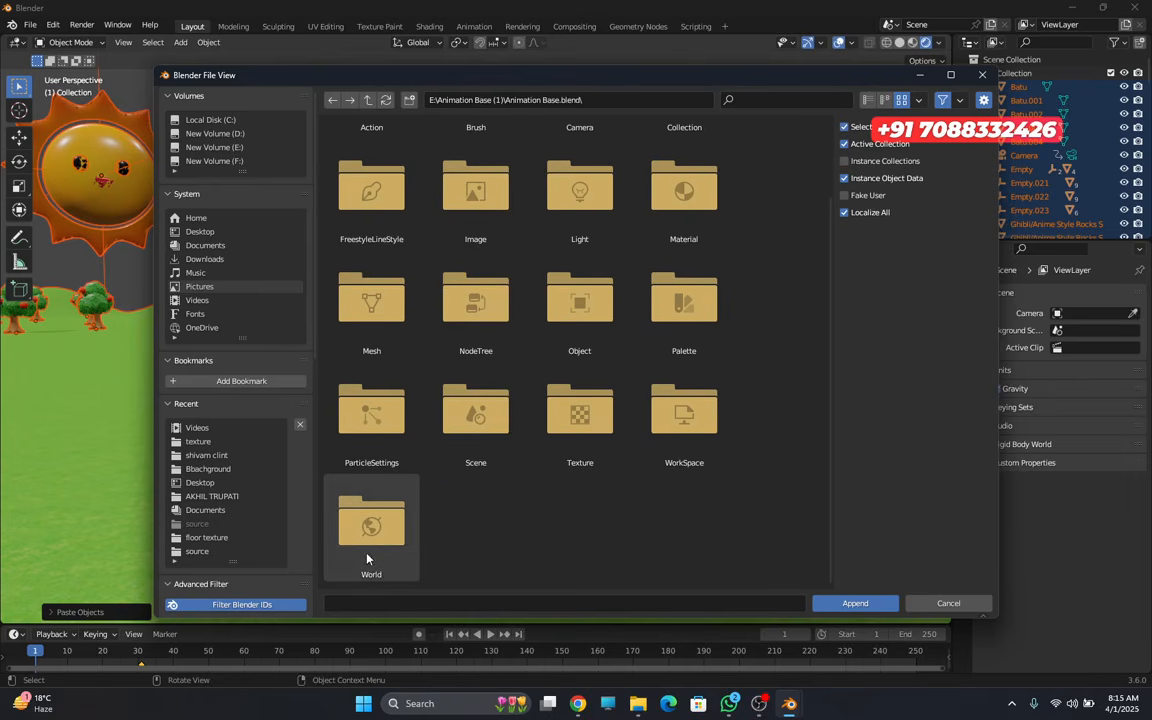
double_click(366, 551)
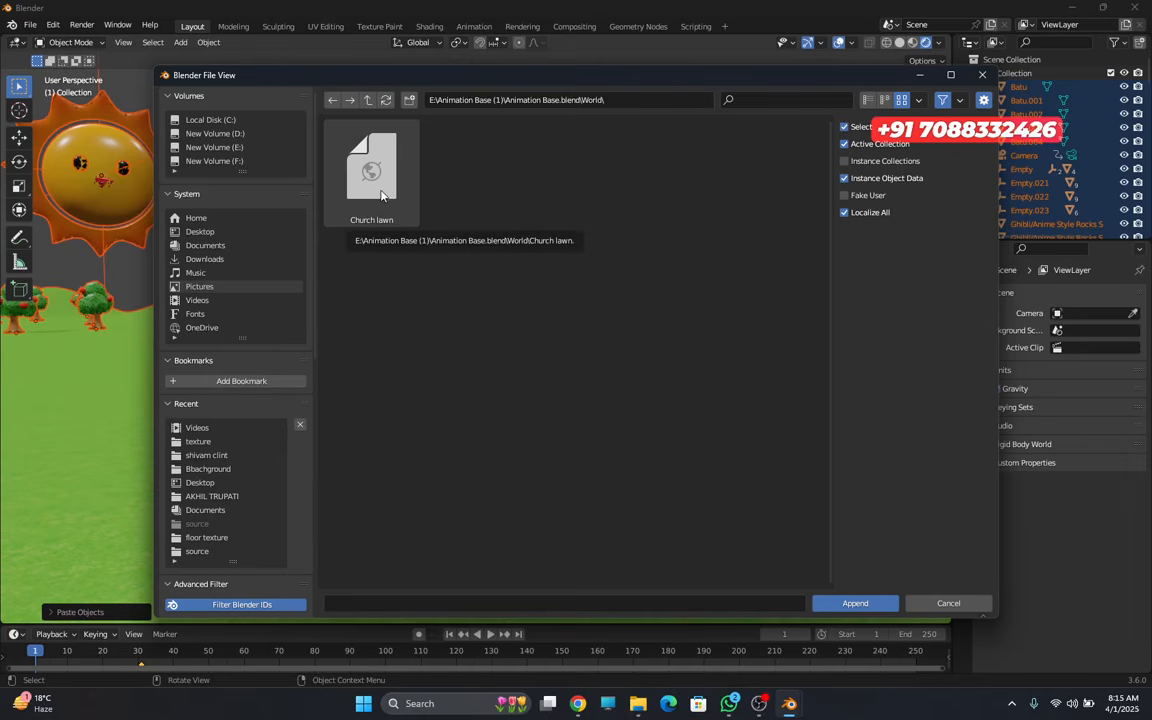
click(381, 195)
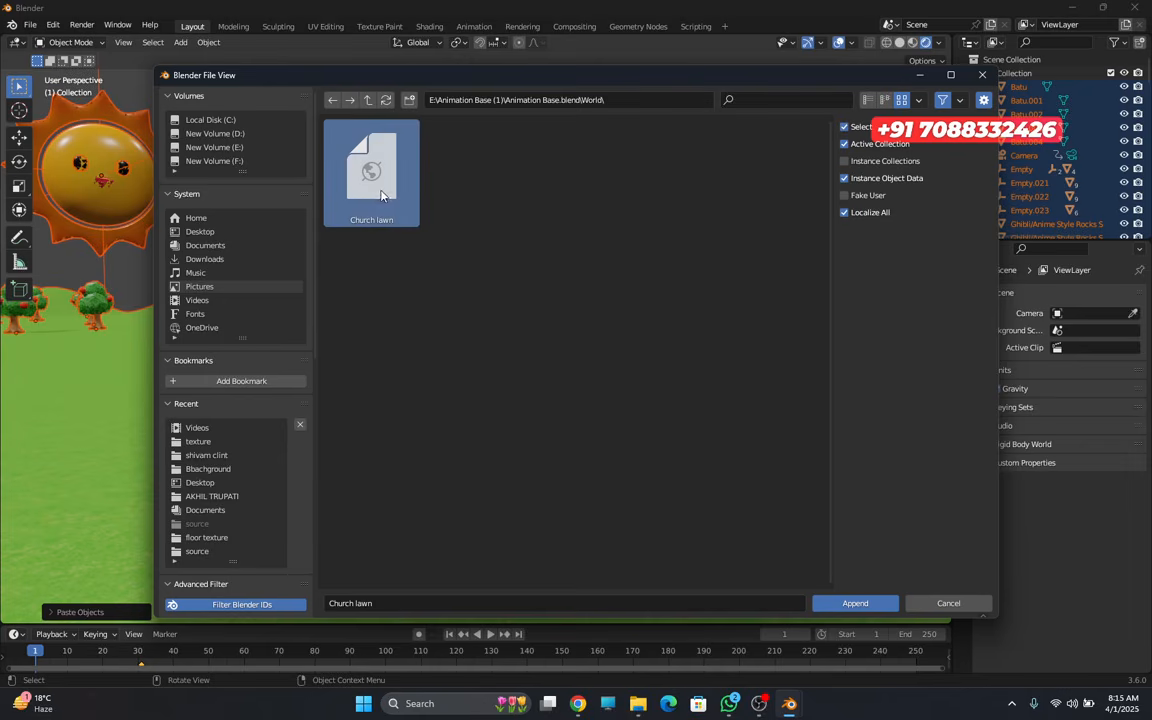
click(845, 603)
- Set the scene's world to the appended Church lawn and look over the landscape with its sky background
middle_drag(594, 429, 900, 425)
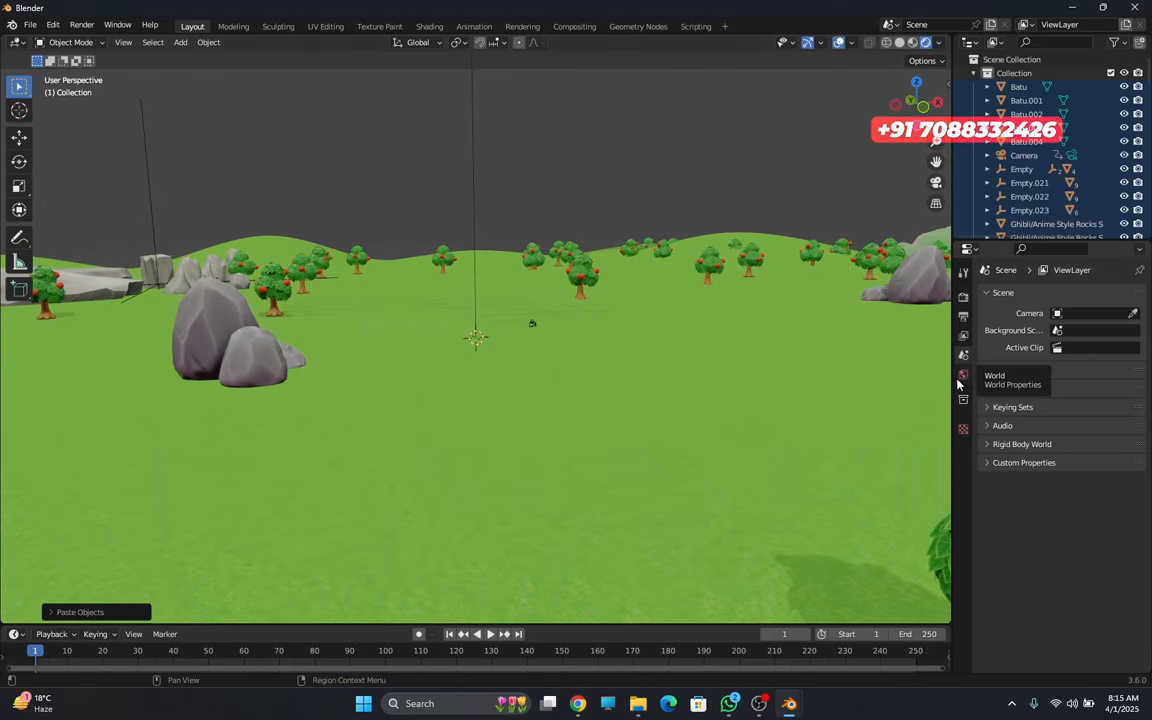
click(964, 380)
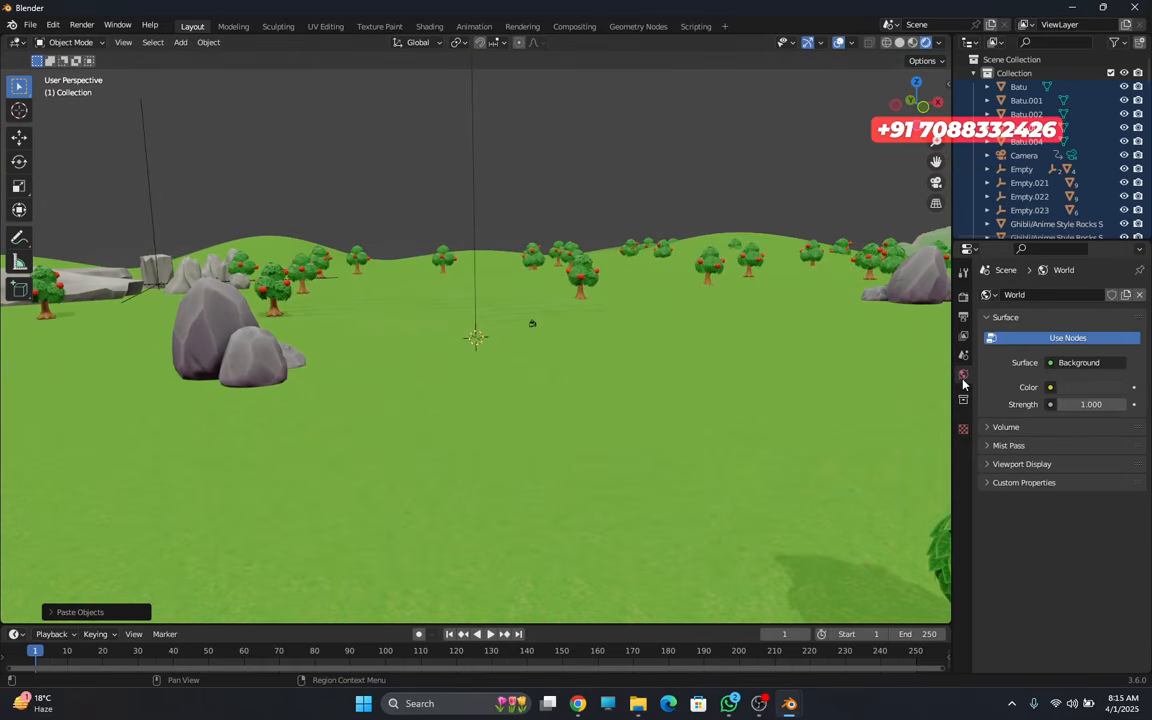
click(988, 295)
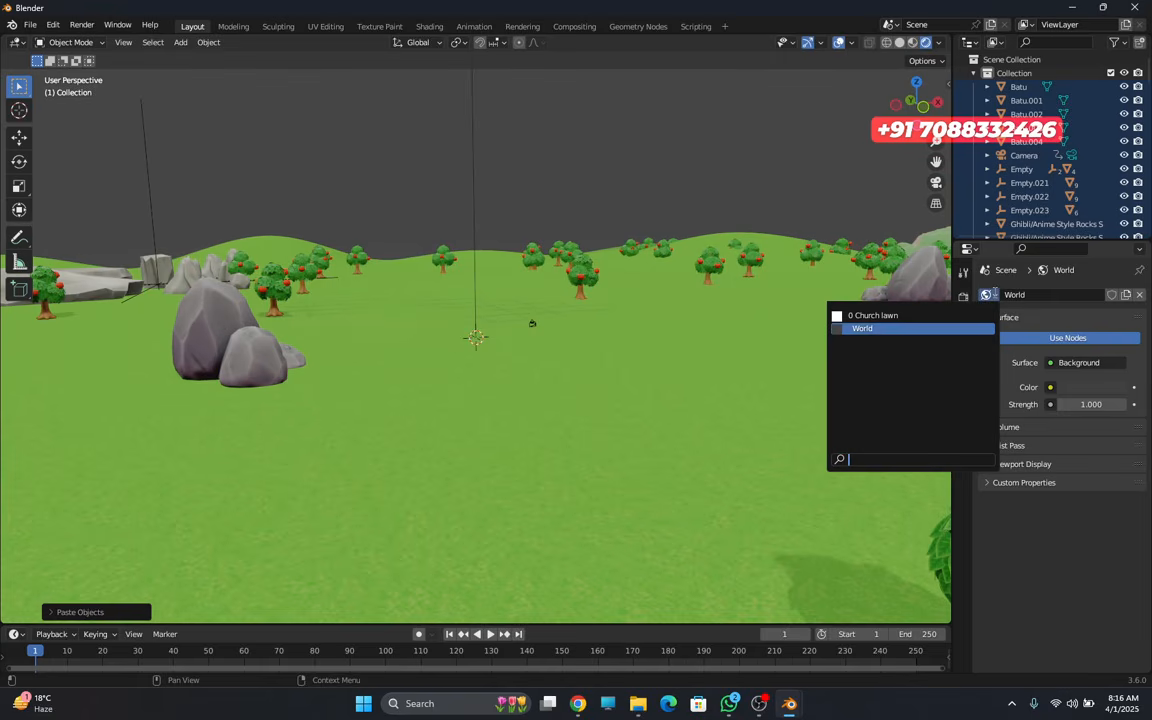
click(869, 316)
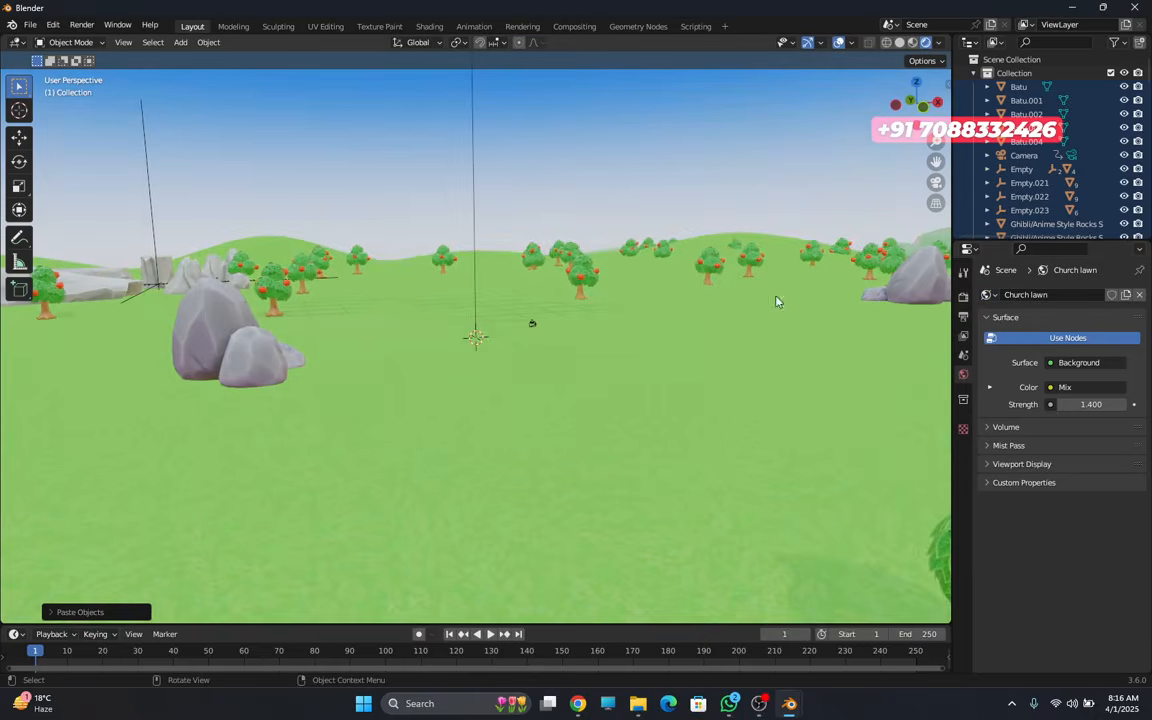
middle_drag(690, 303, 545, 372)
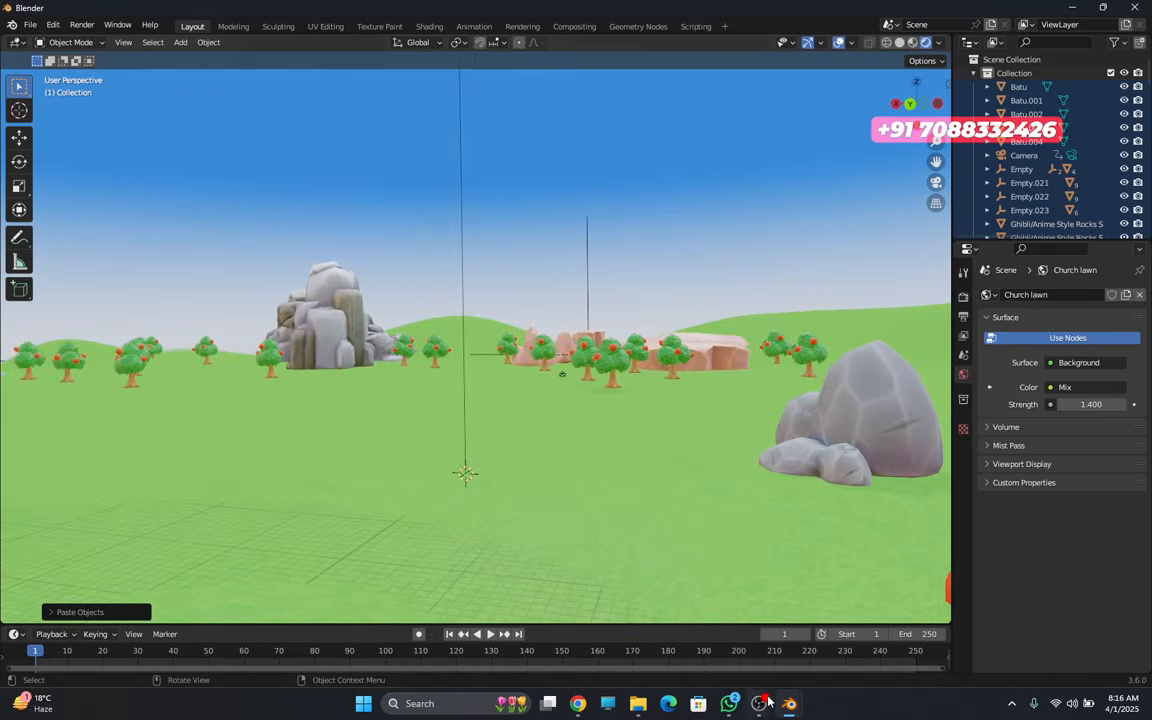
mouse_move(792, 705)
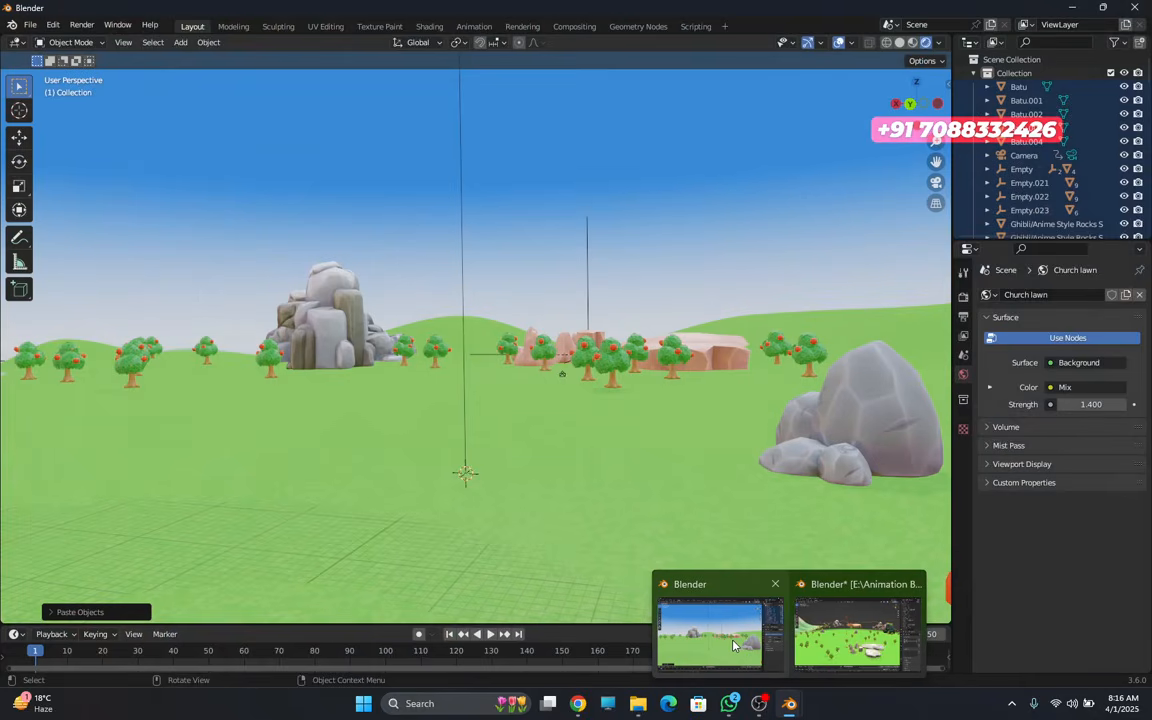
middle_drag(339, 535, 408, 539)
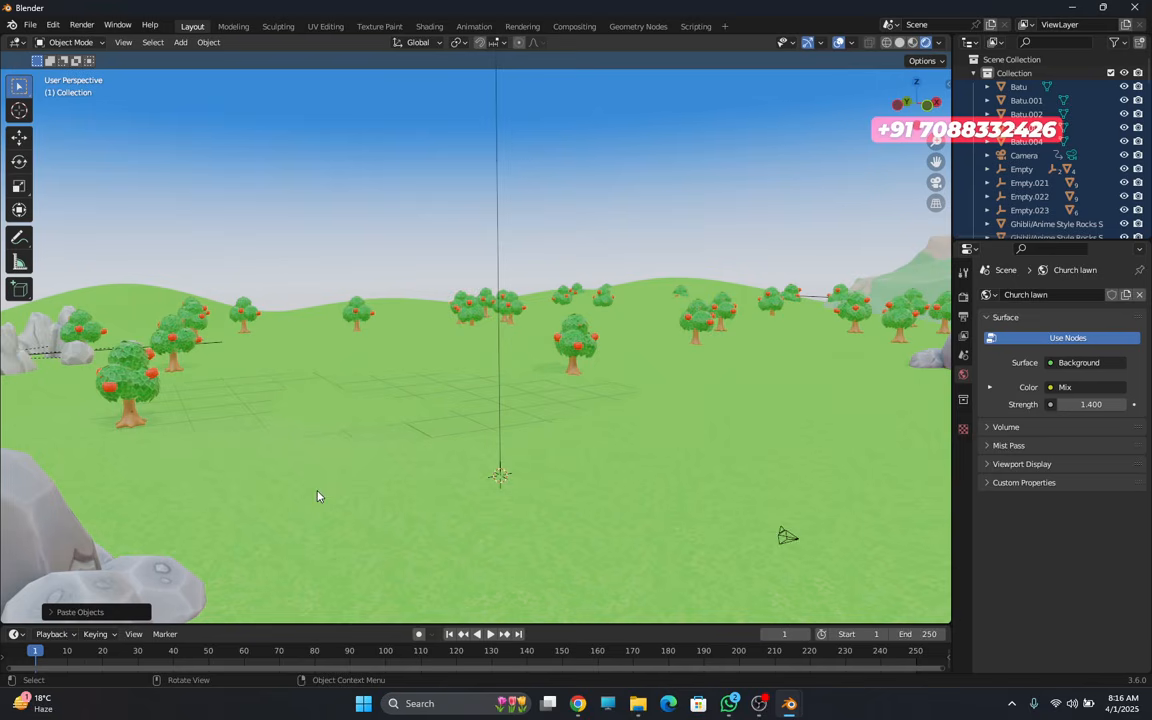
middle_drag(334, 496, 450, 517)
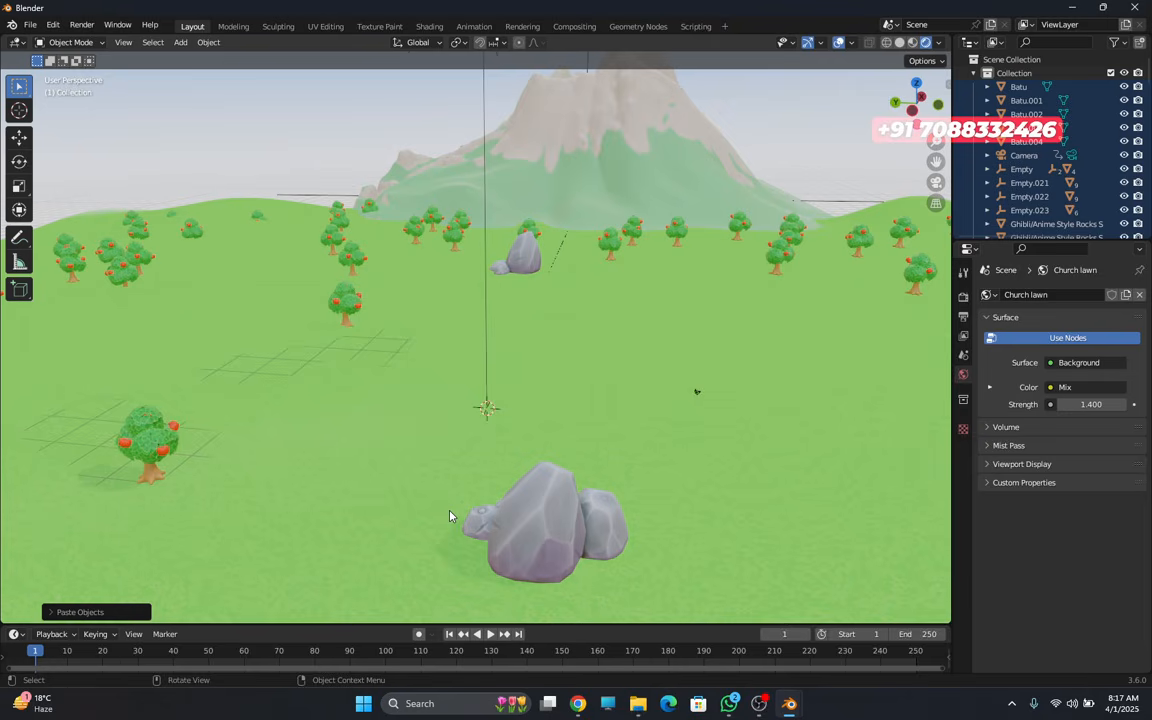
- Check the Google Meet call, and compare the original Animation Base landscape with the pasted copy in the other Blender session
mouse_move(578, 703)
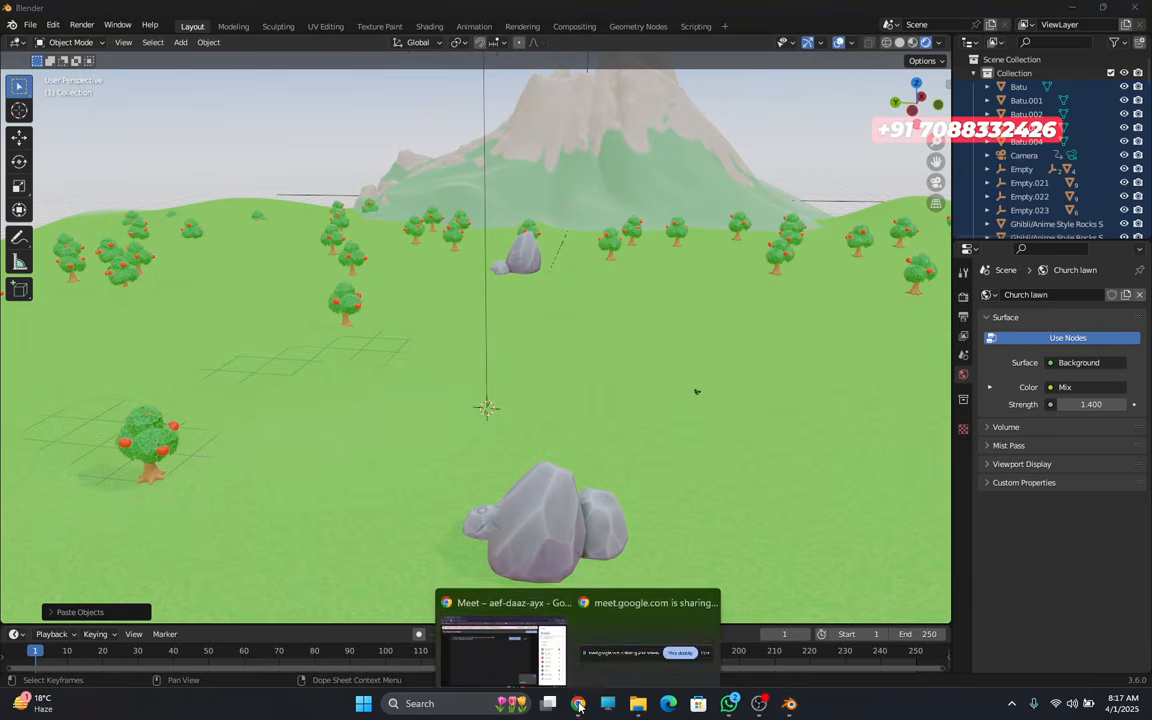
click(539, 634)
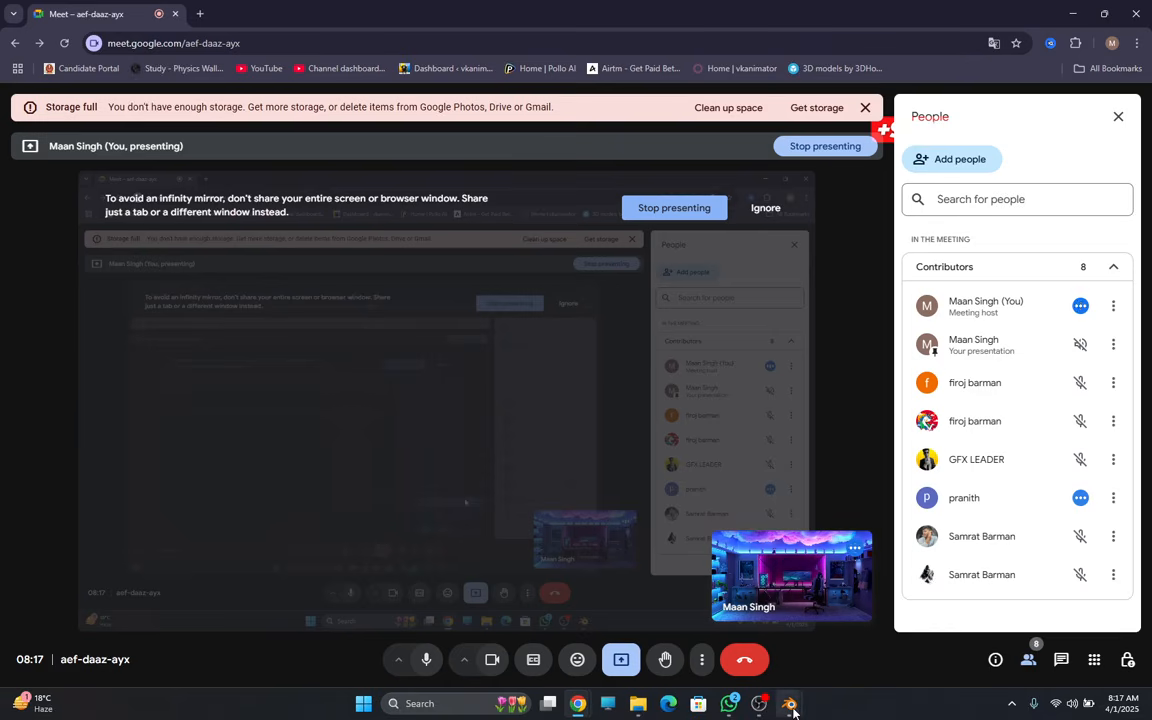
mouse_move(789, 703)
click(848, 630)
scroll(604, 411, down, 3)
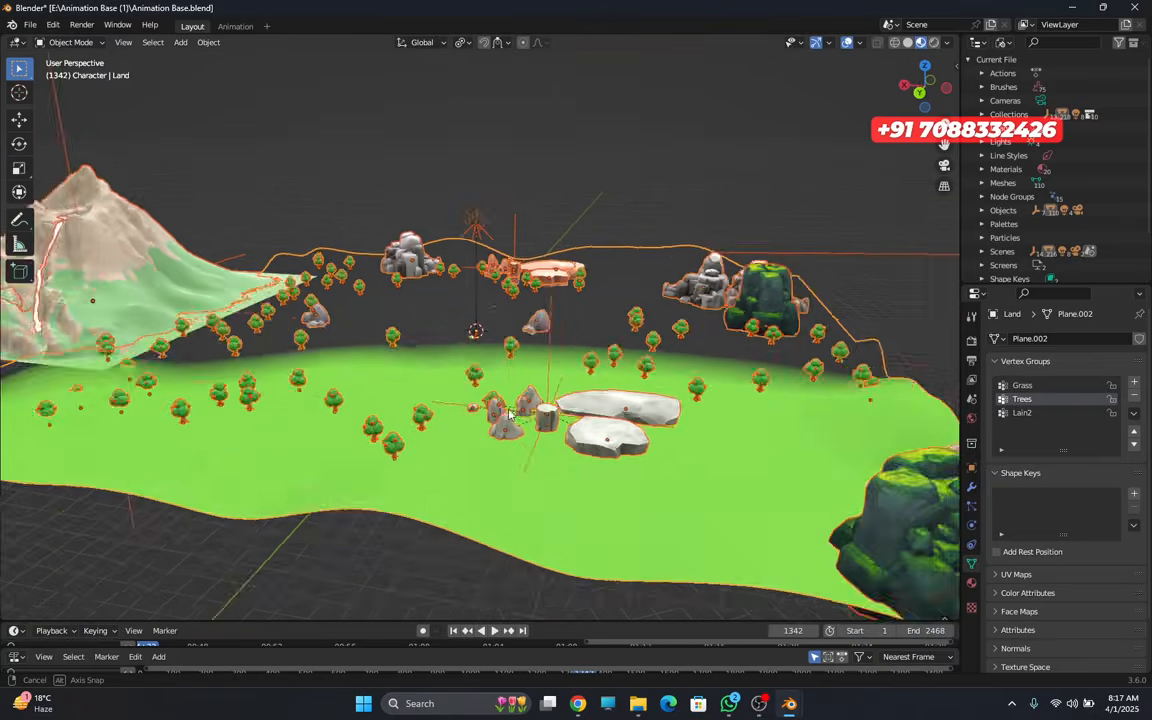
middle_drag(604, 412, 505, 415)
scroll(506, 416, up, 7)
mouse_move(789, 703)
click(720, 648)
key(ctrl+v)
middle_drag(595, 517, 705, 535)
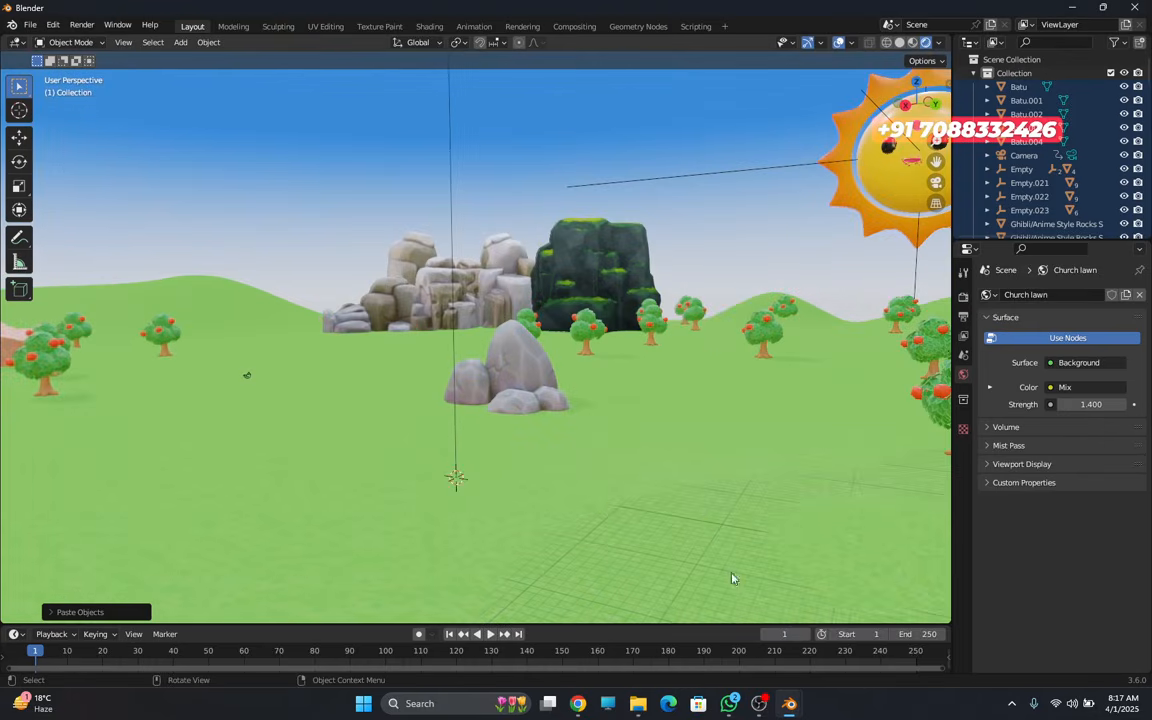
mouse_move(796, 712)
click(850, 640)
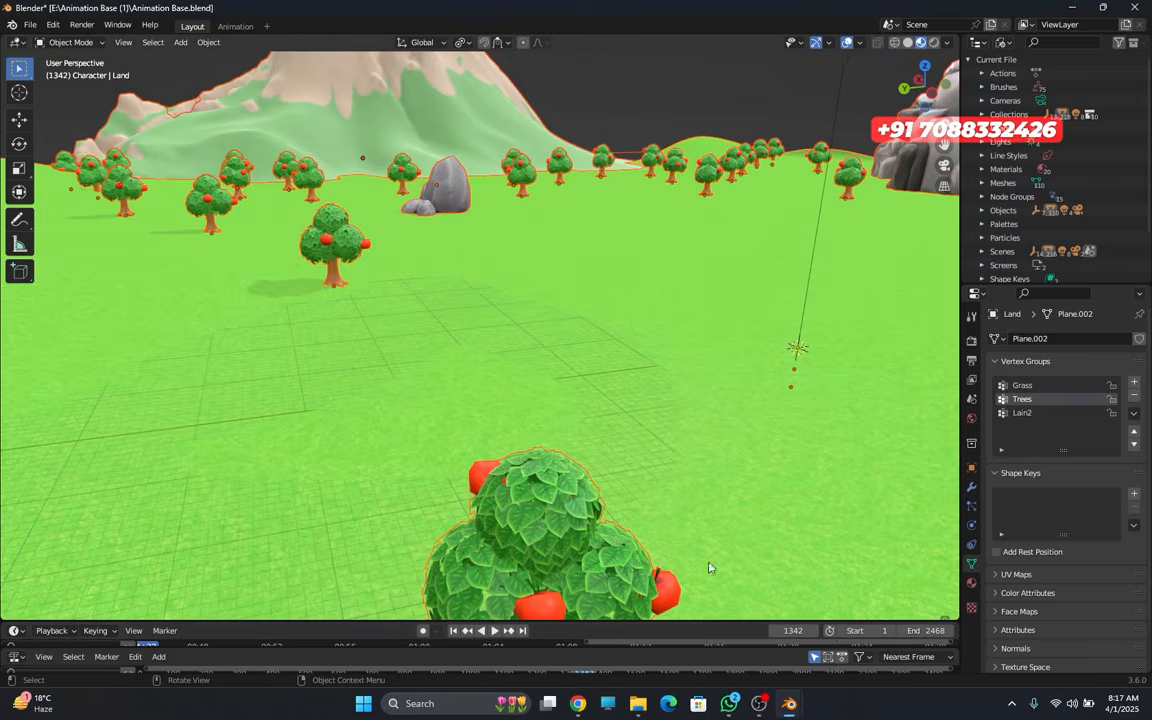
middle_drag(566, 476, 504, 428)
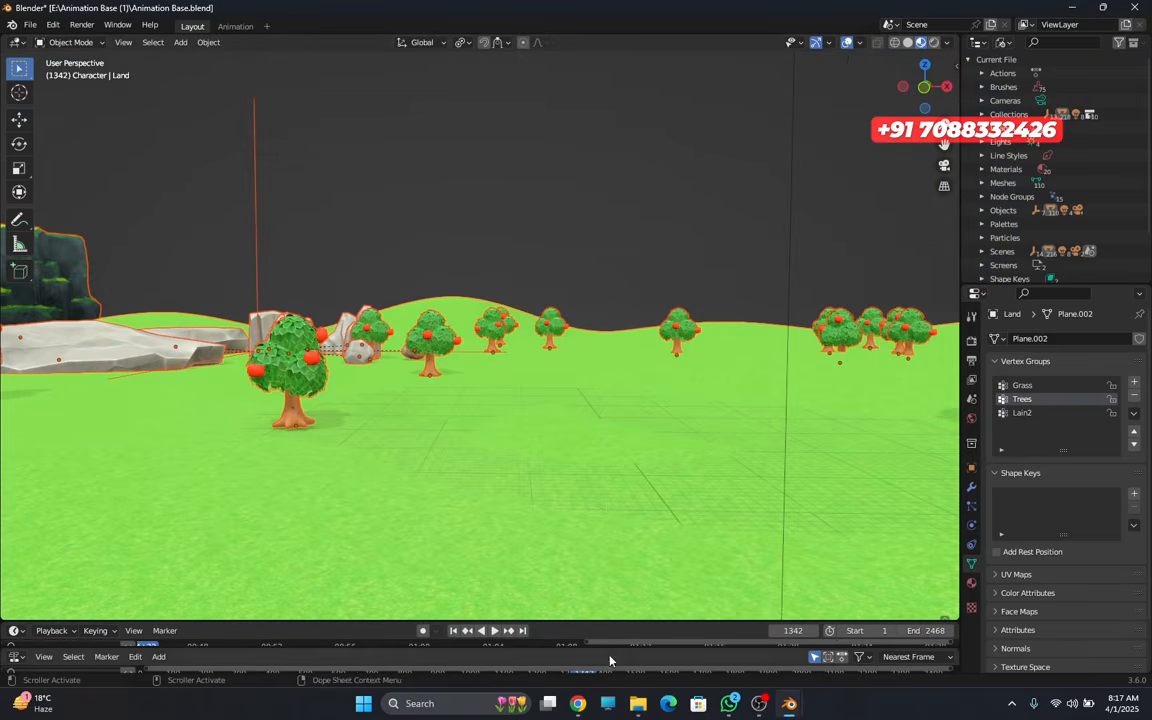
- Switch to the Google Meet call again and check on the meeting
mouse_move(580, 703)
click(504, 625)
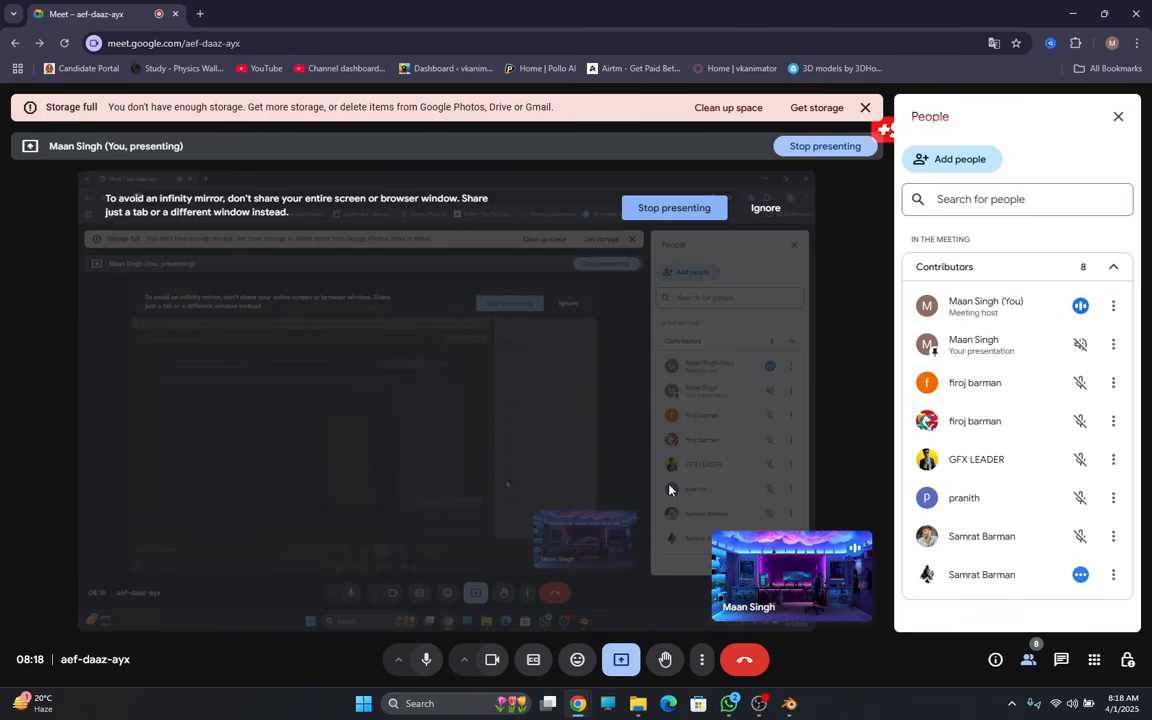
click(733, 704)
- Close both the Animation Base session and the new landscape session in Blender without saving changes
mouse_move(790, 706)
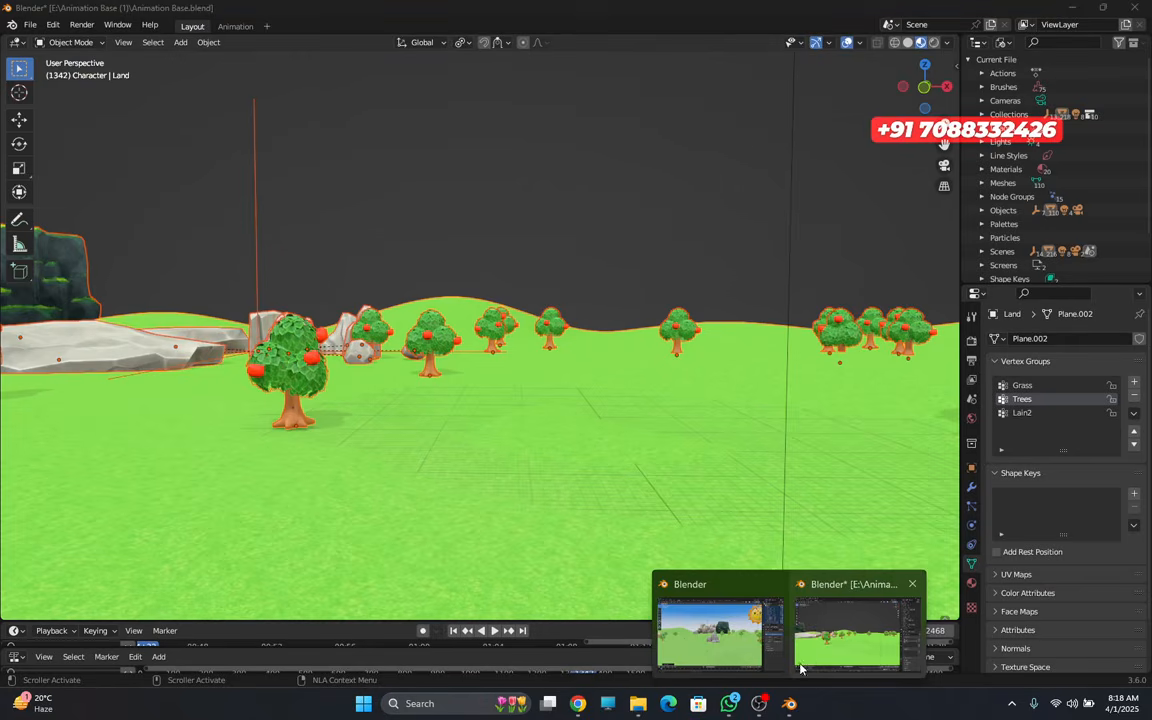
click(826, 640)
click(1136, 6)
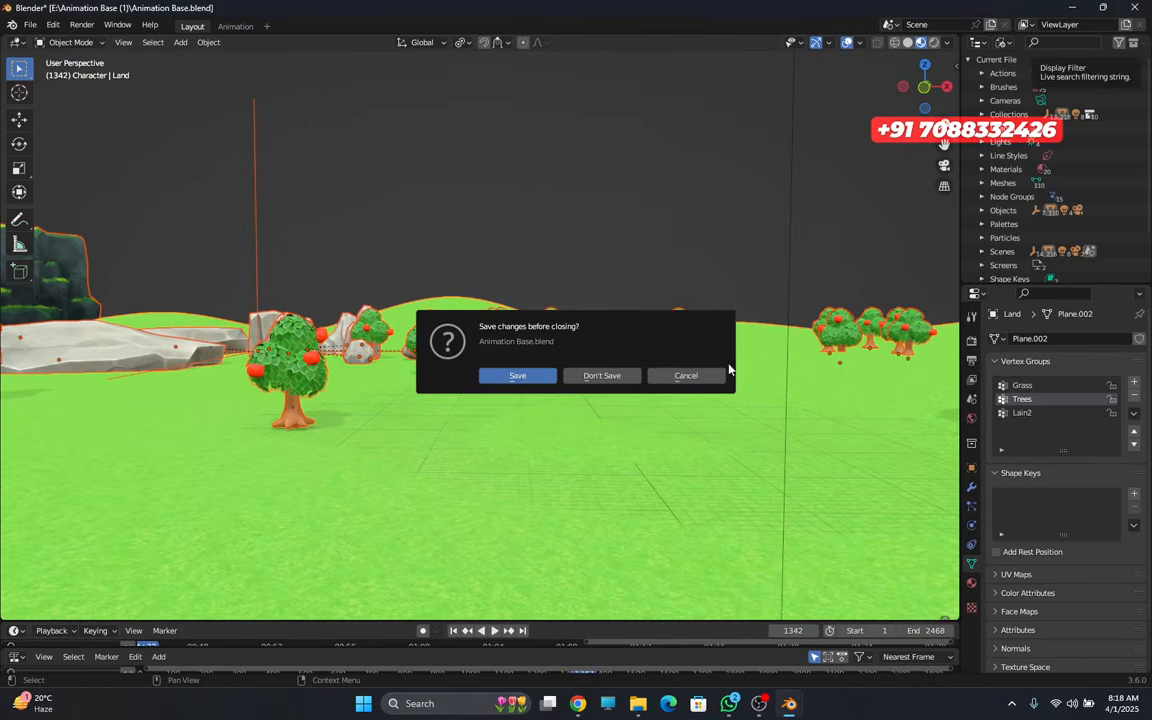
click(601, 376)
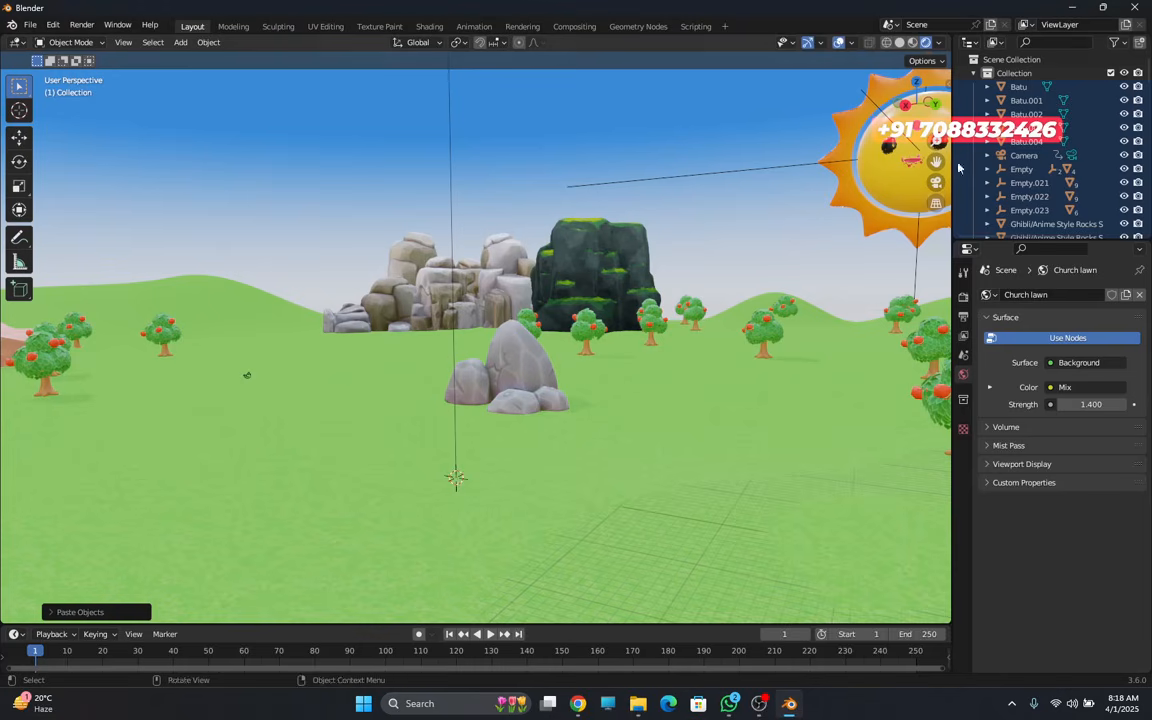
click(1136, 6)
click(605, 377)
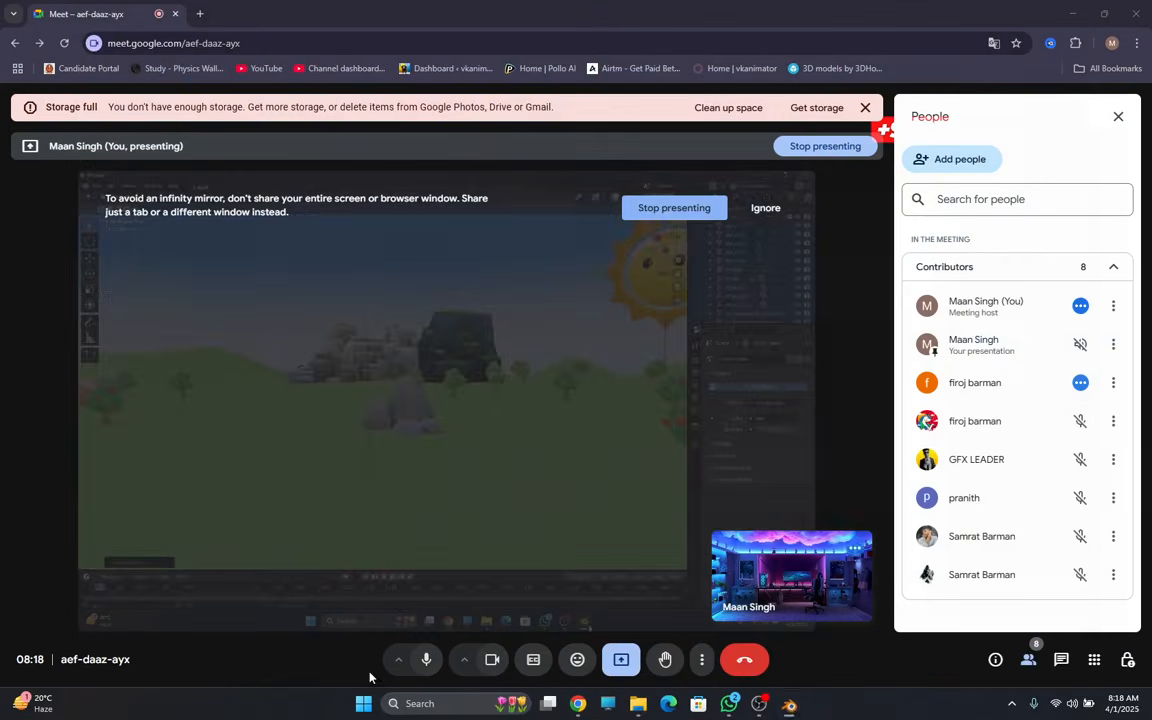
- Launch a new Blender session and dismiss the splash screen
key(super)
click(433, 432)
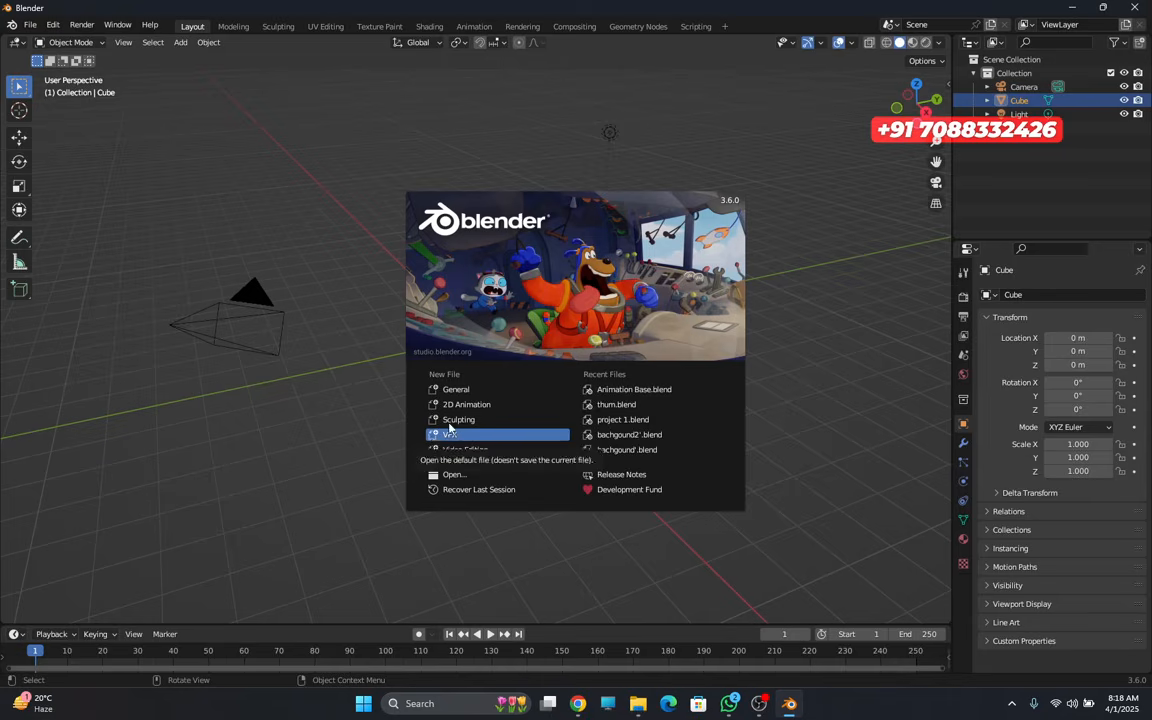
click(368, 265)
middle_drag(368, 265, 445, 268)
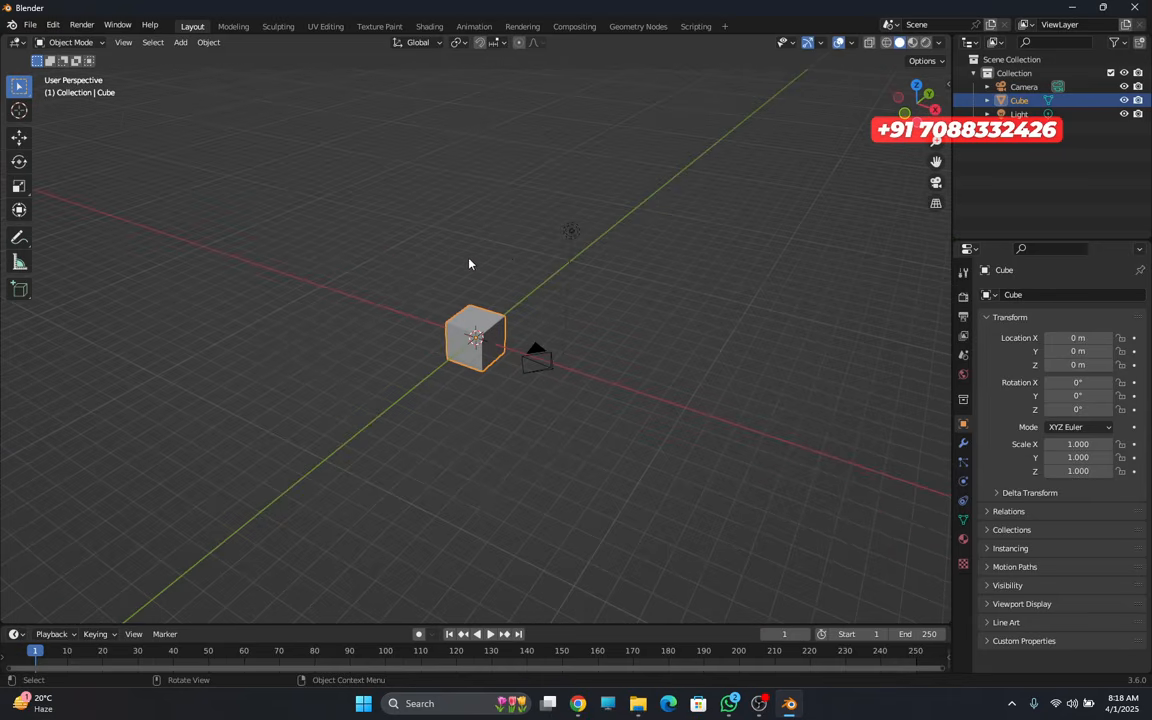
- Show the Asset Management add-on in the viewport sidebar and delete the default cube, camera and light
key(n)
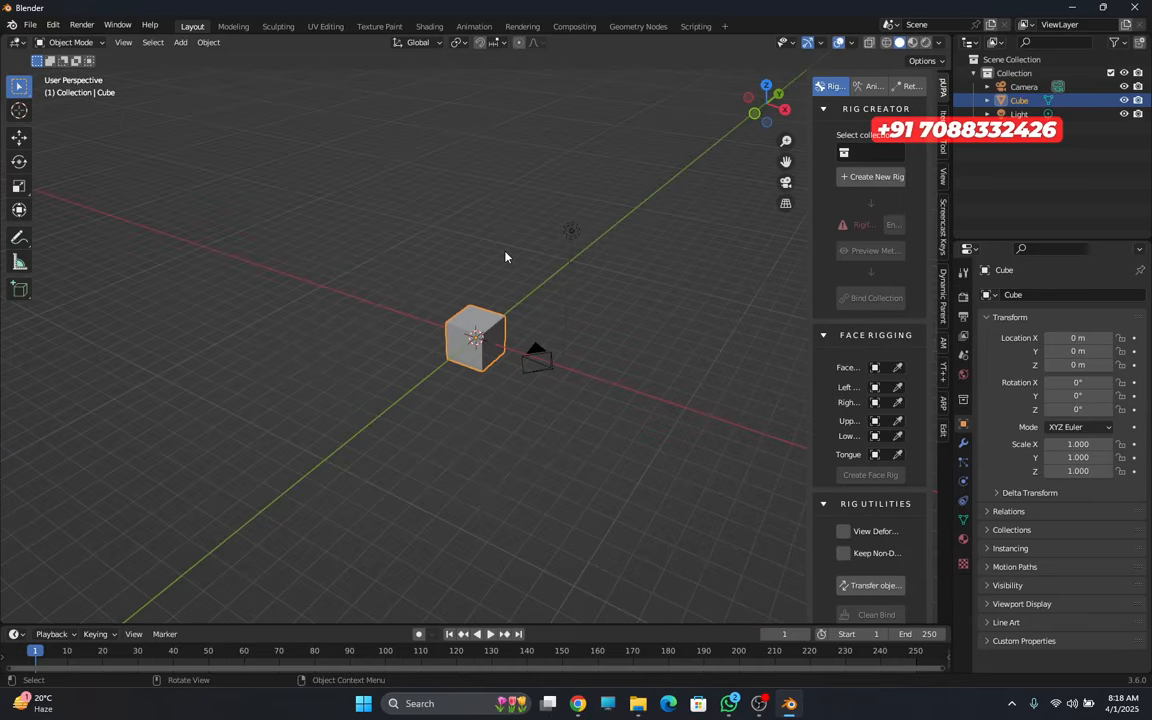
click(944, 346)
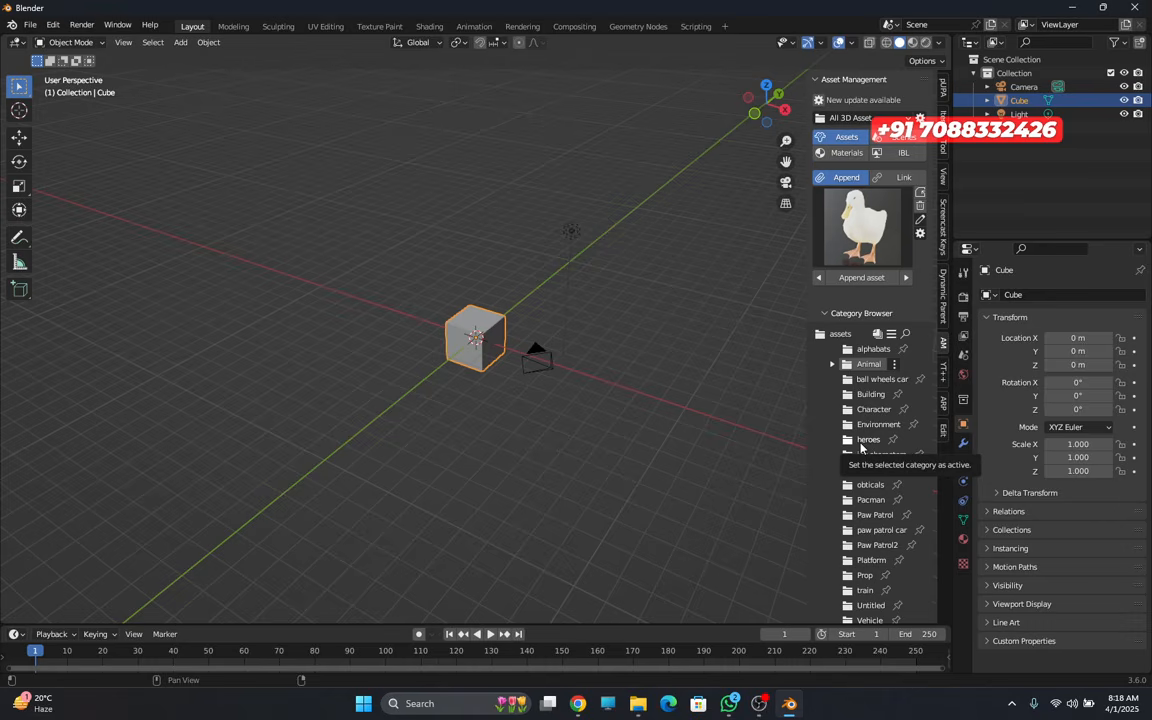
key(a)
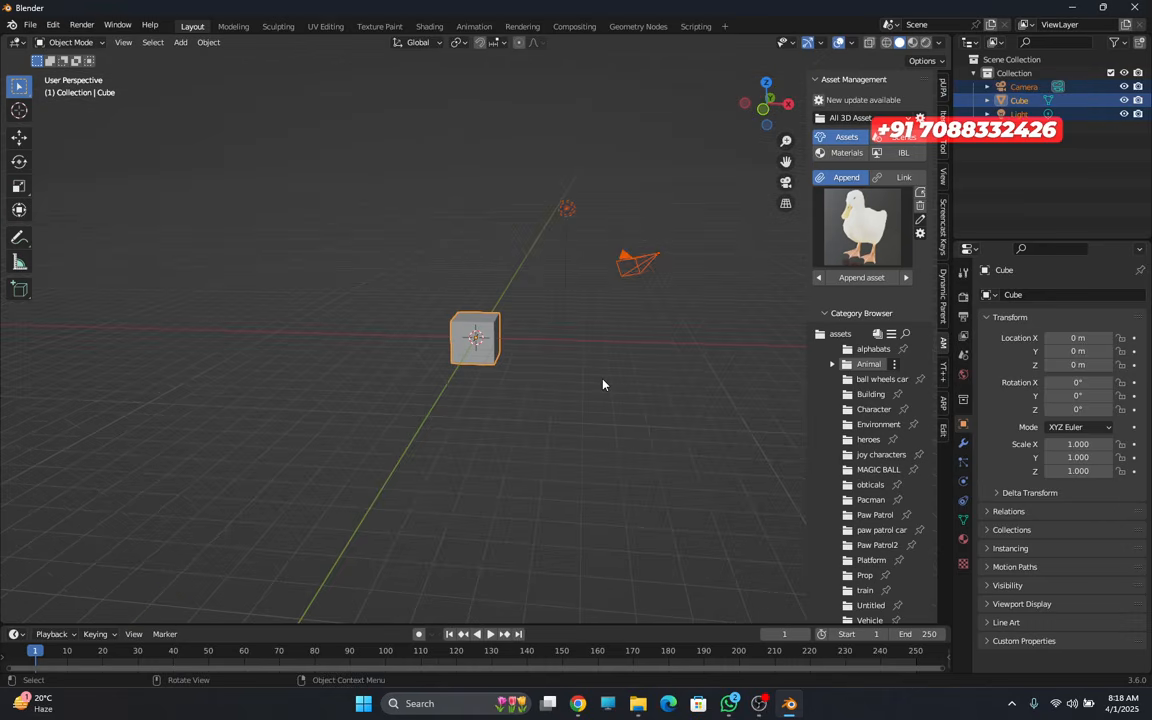
key(Delete)
middle_drag(603, 384, 600, 340)
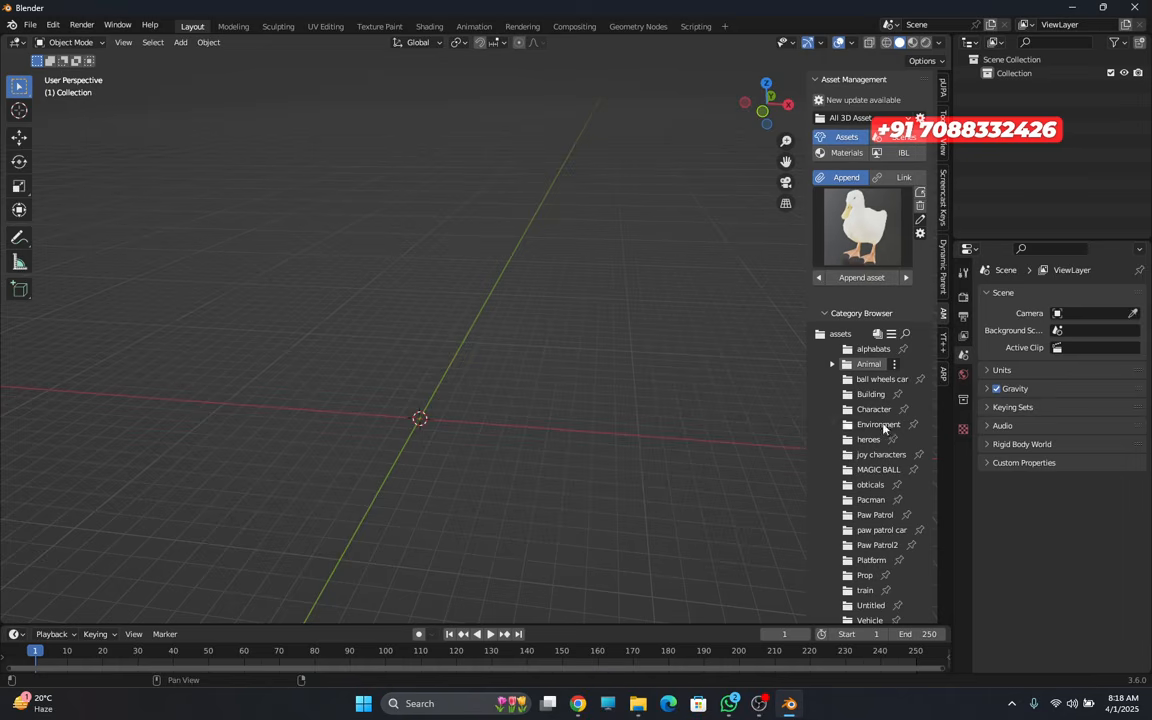
- Append the "a fountain 2" asset from the Prop category, placing it near the world origin, and frame it in the viewport
click(866, 575)
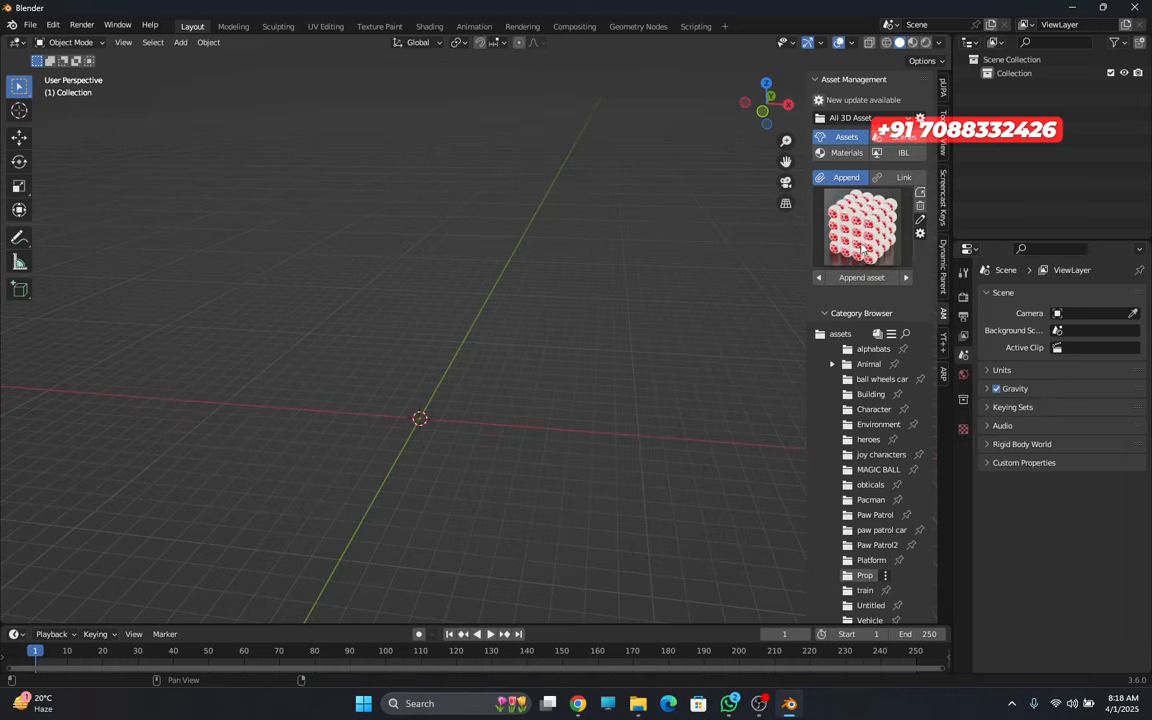
click(860, 226)
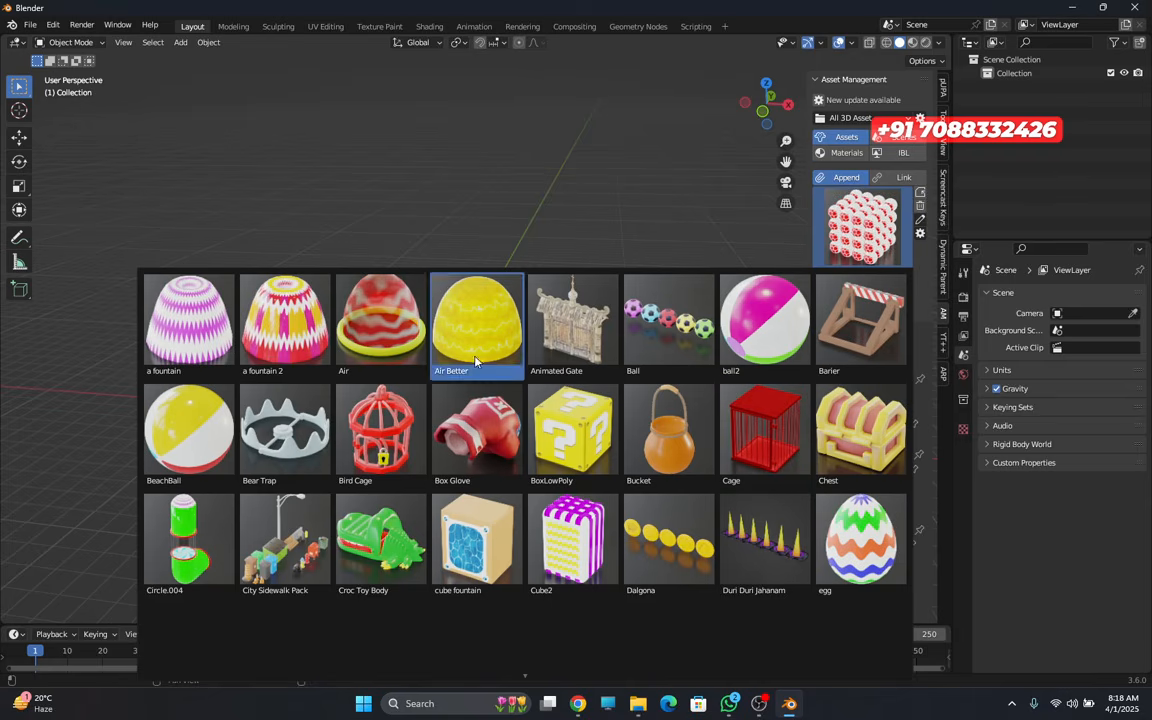
click(284, 312)
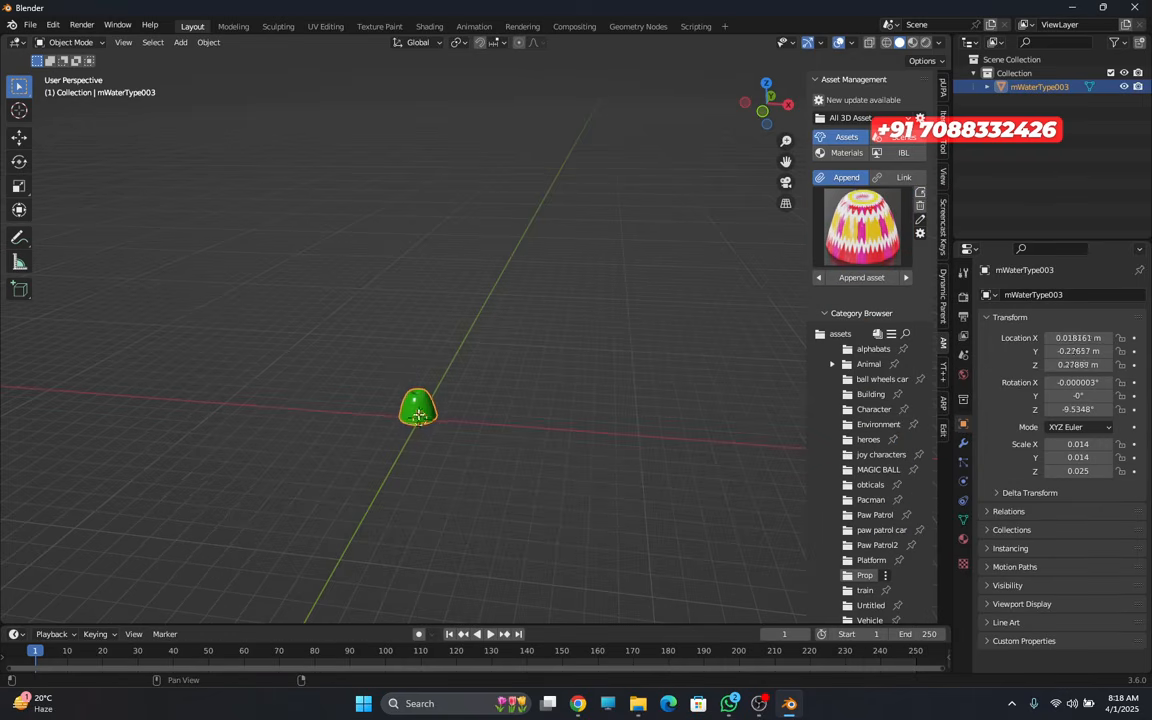
click(419, 416)
key(KP_Decimal)
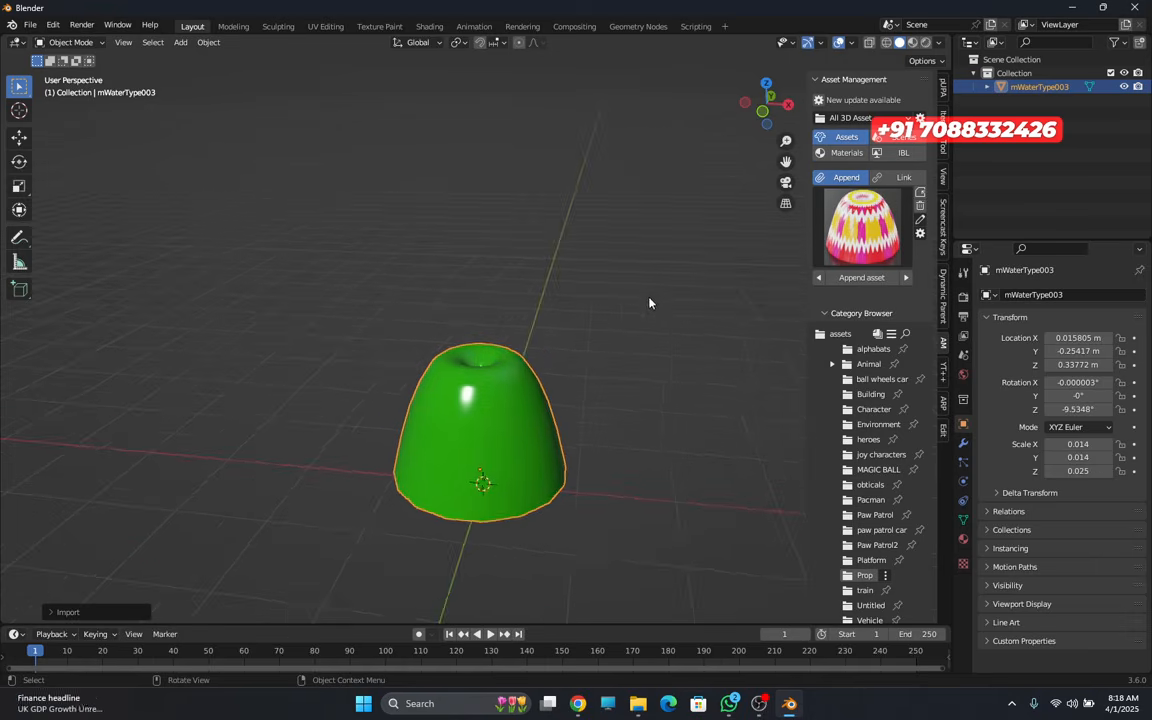
- Save the fountain scene to the Desktop as obsticle.blend
click(29, 25)
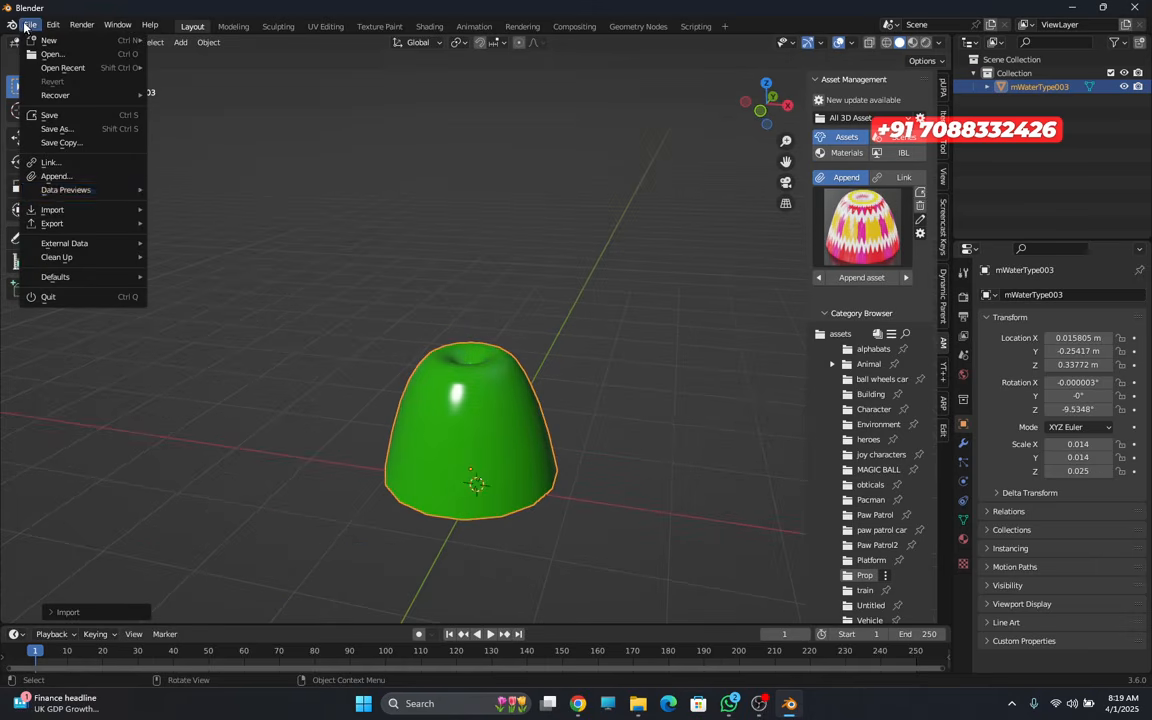
click(56, 129)
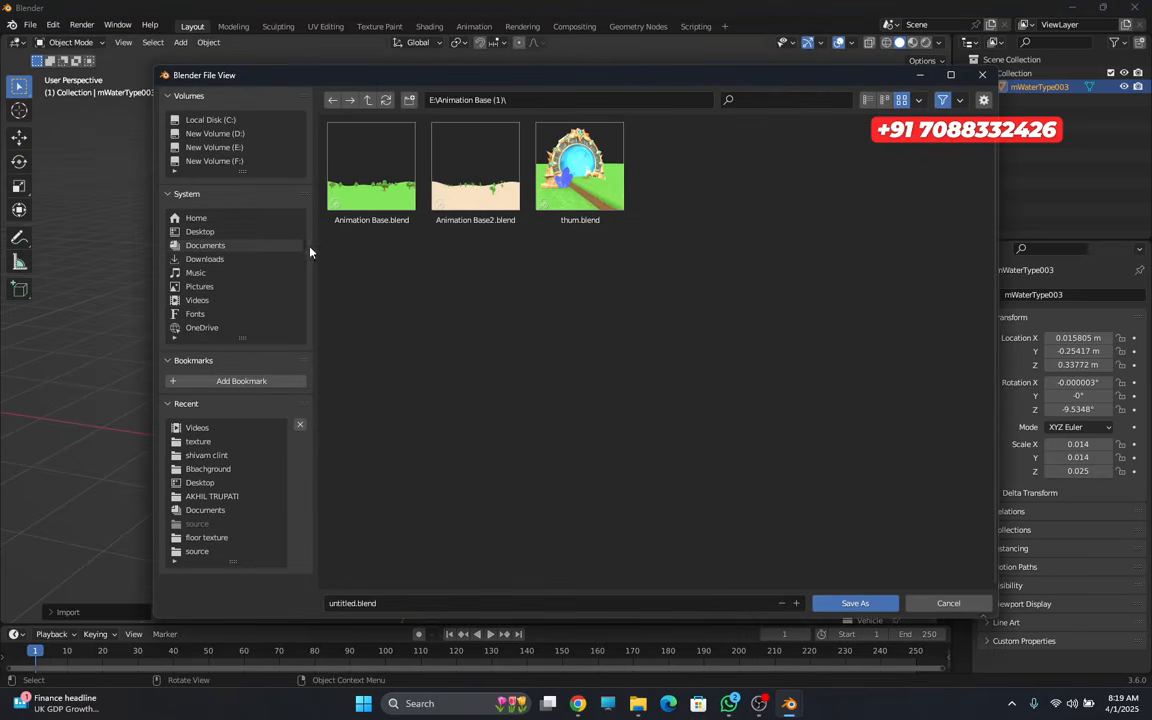
click(199, 231)
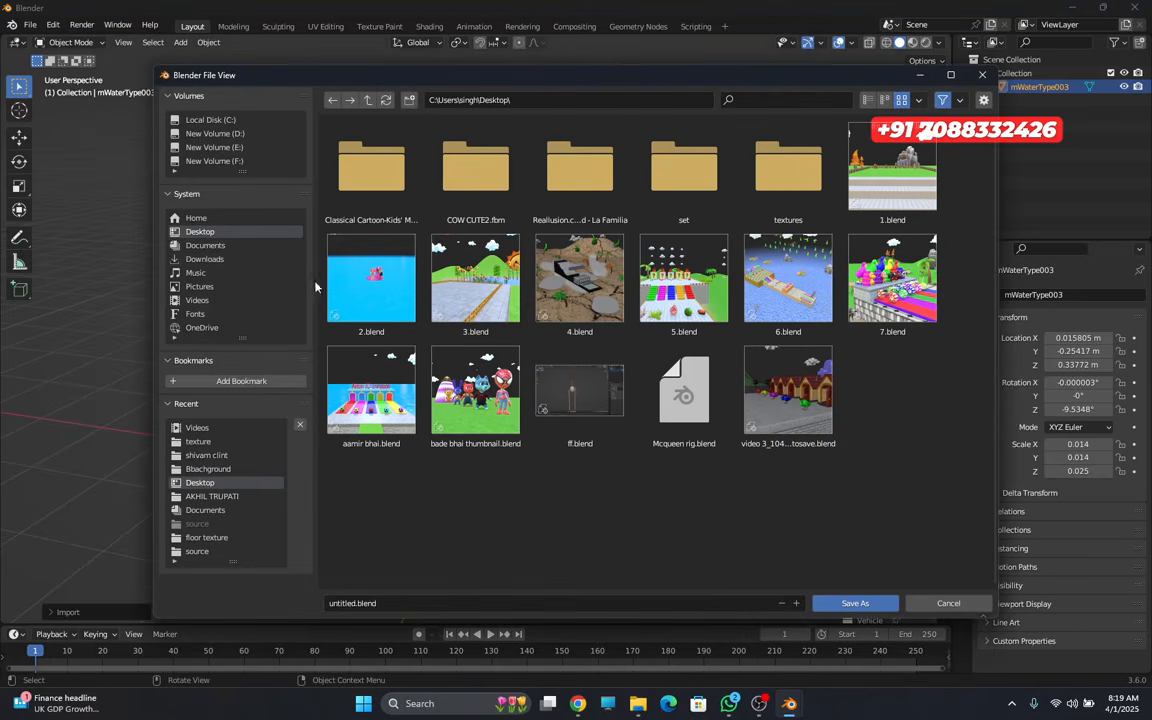
click(362, 603)
text(c)
text(bsticle)
key(Return)
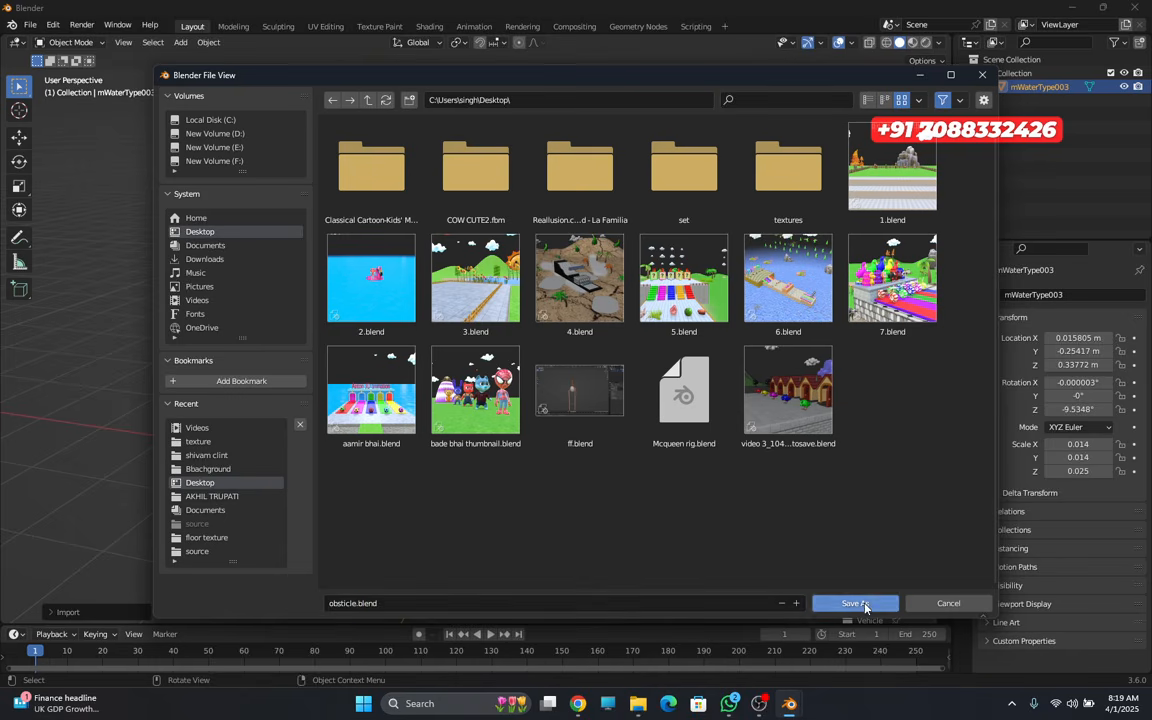
- Close the obsticle.blend session and switch to File Explorer at the Animation Base (1) folder
scroll(647, 466, down, 1)
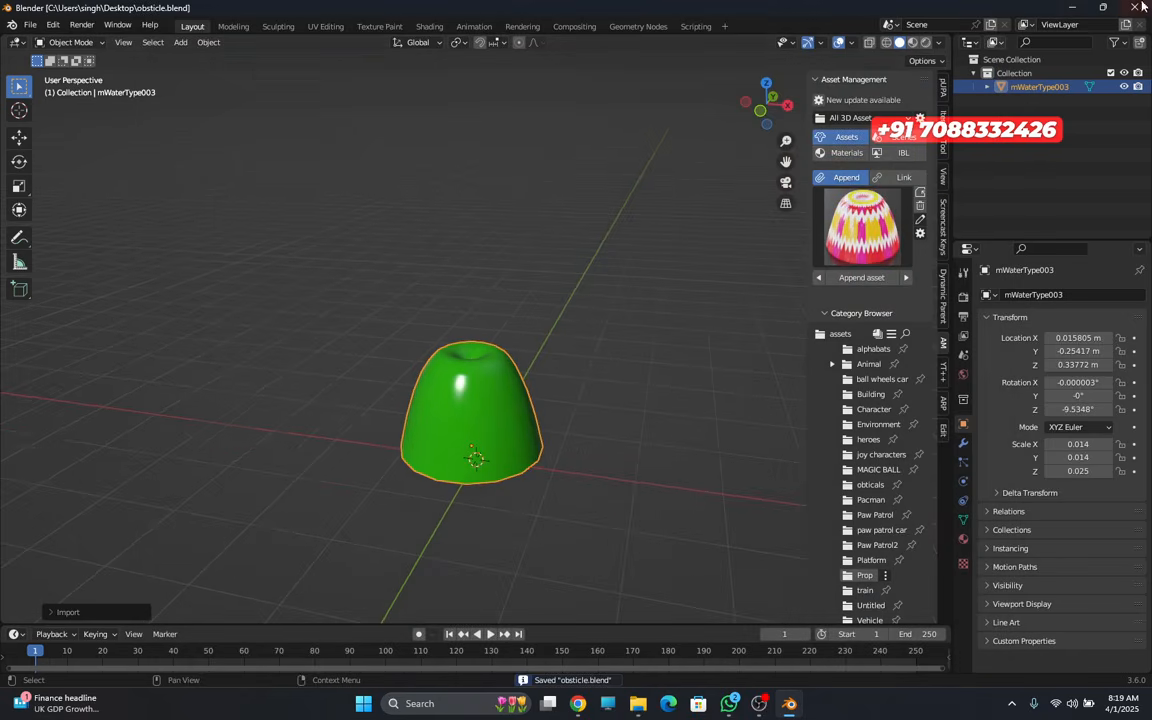
click(1136, 7)
click(650, 705)
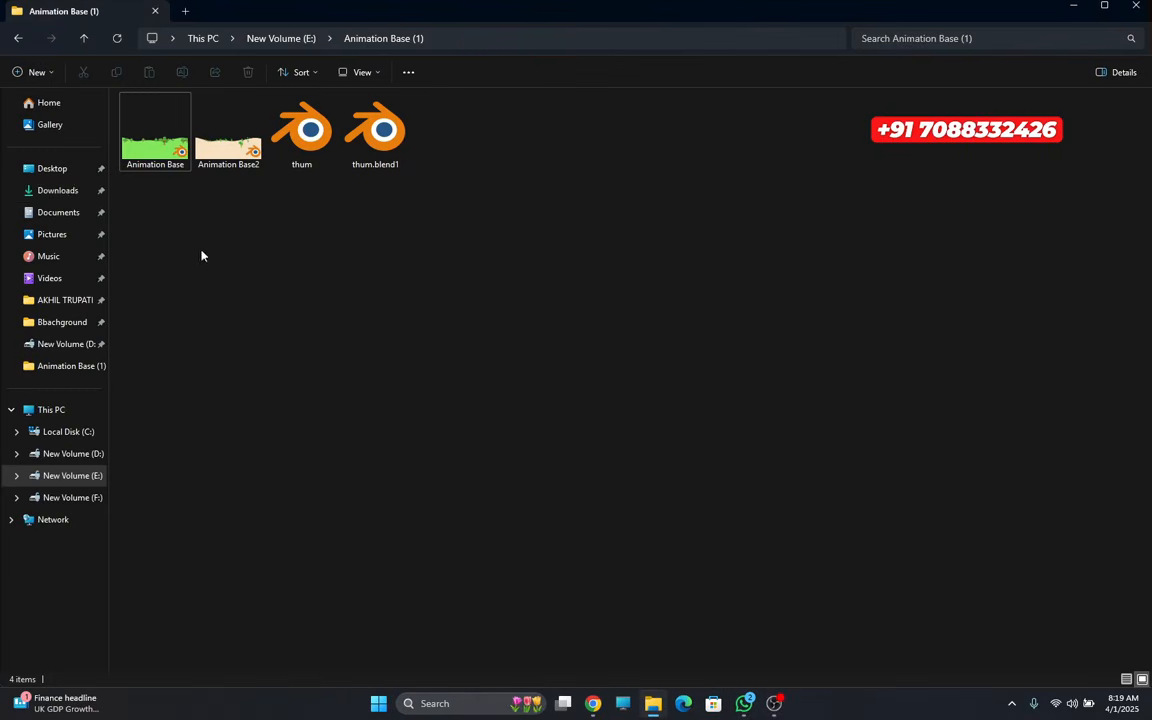
- Search the Desktop folder for "ob" and select the obsticle Blender file
click(70, 176)
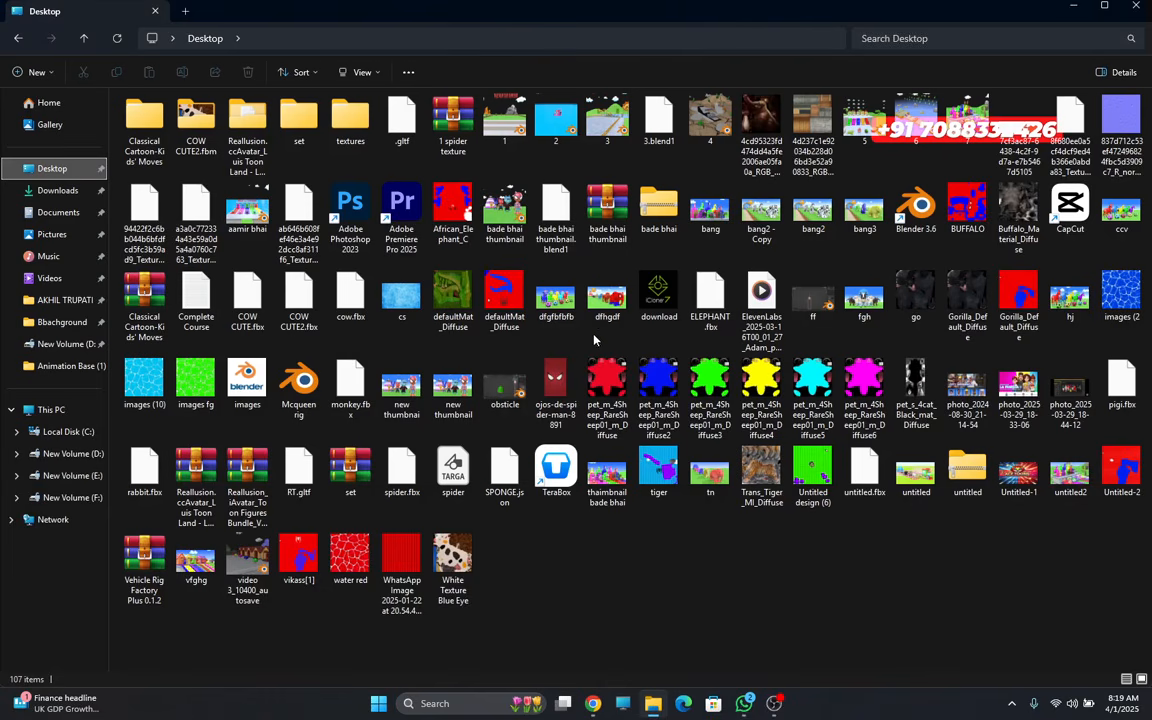
click(925, 40)
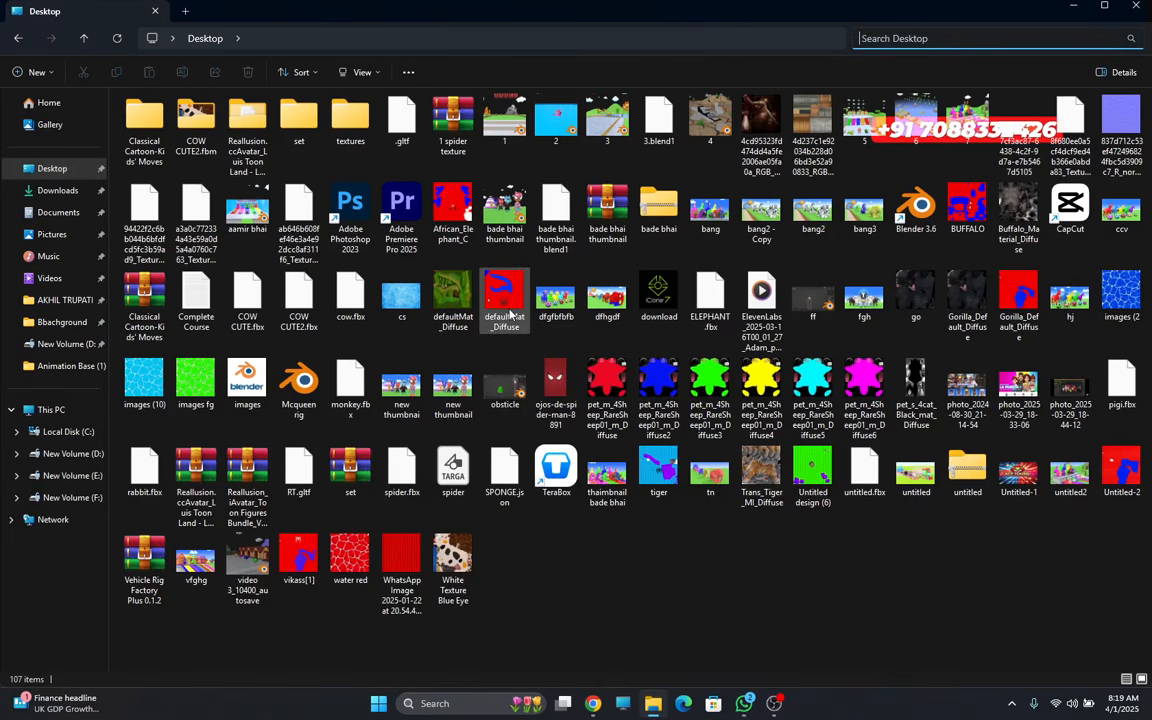
text(ob)
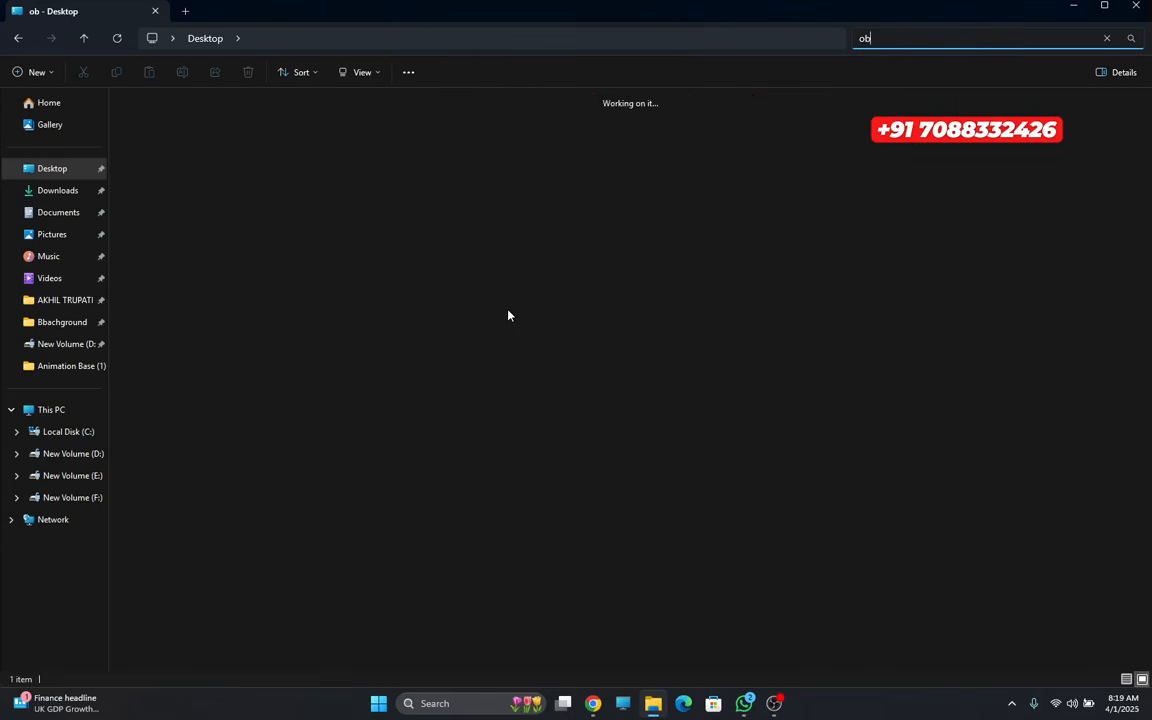
click(158, 130)
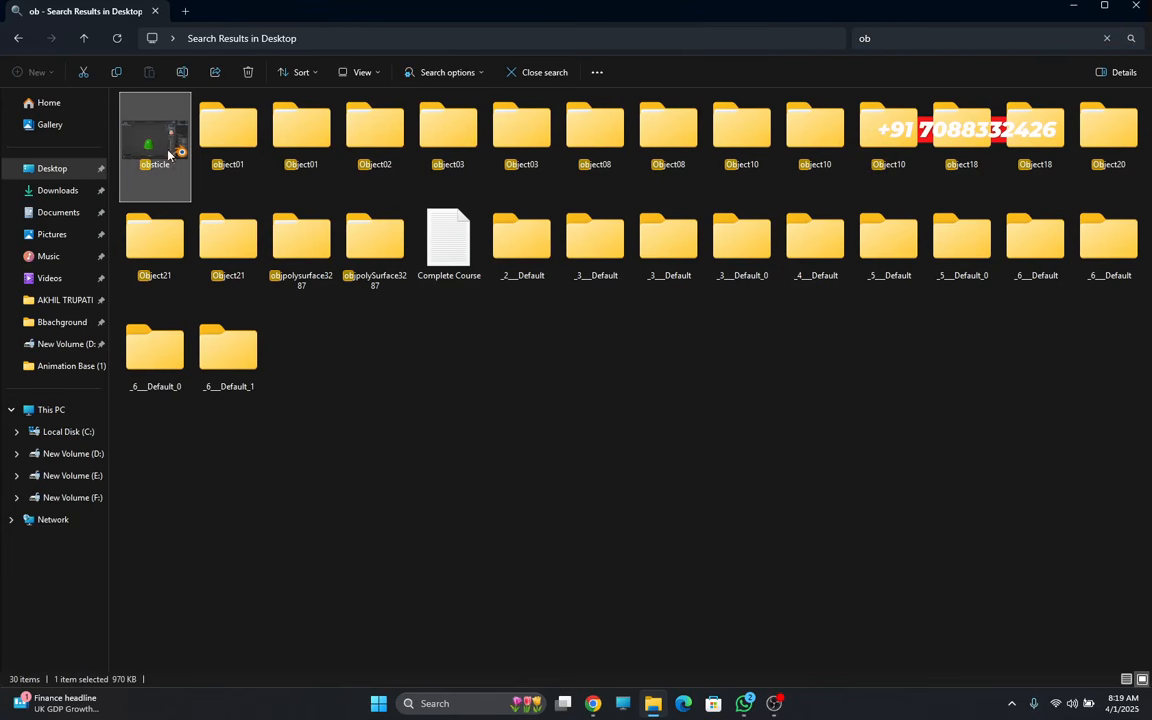
drag(134, 146, 524, 497)
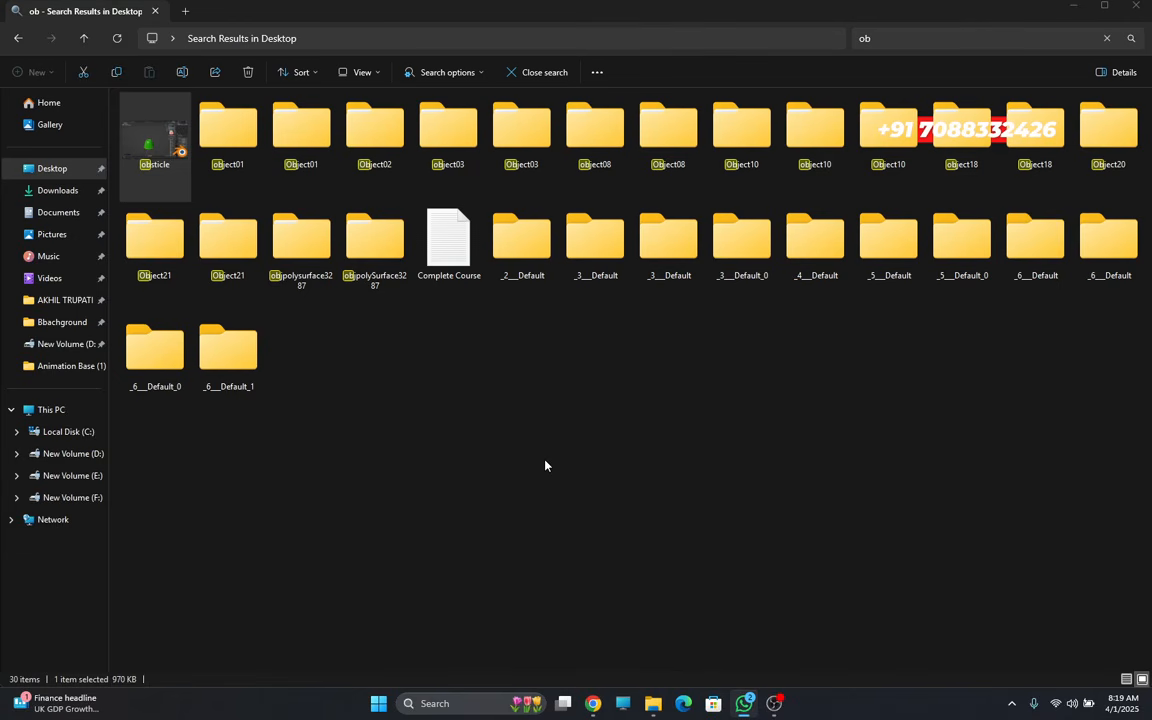
- Clear the Desktop search and switch to the Google Meet call in Chrome
click(1107, 38)
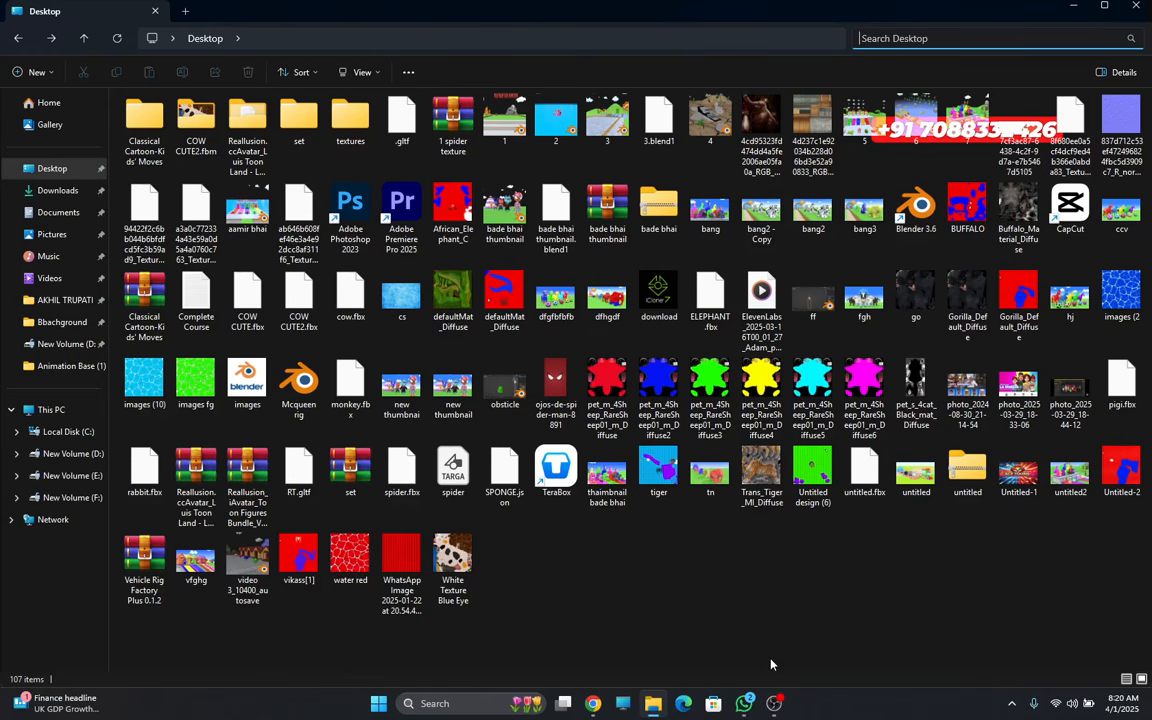
mouse_move(745, 709)
mouse_move(593, 706)
click(466, 573)
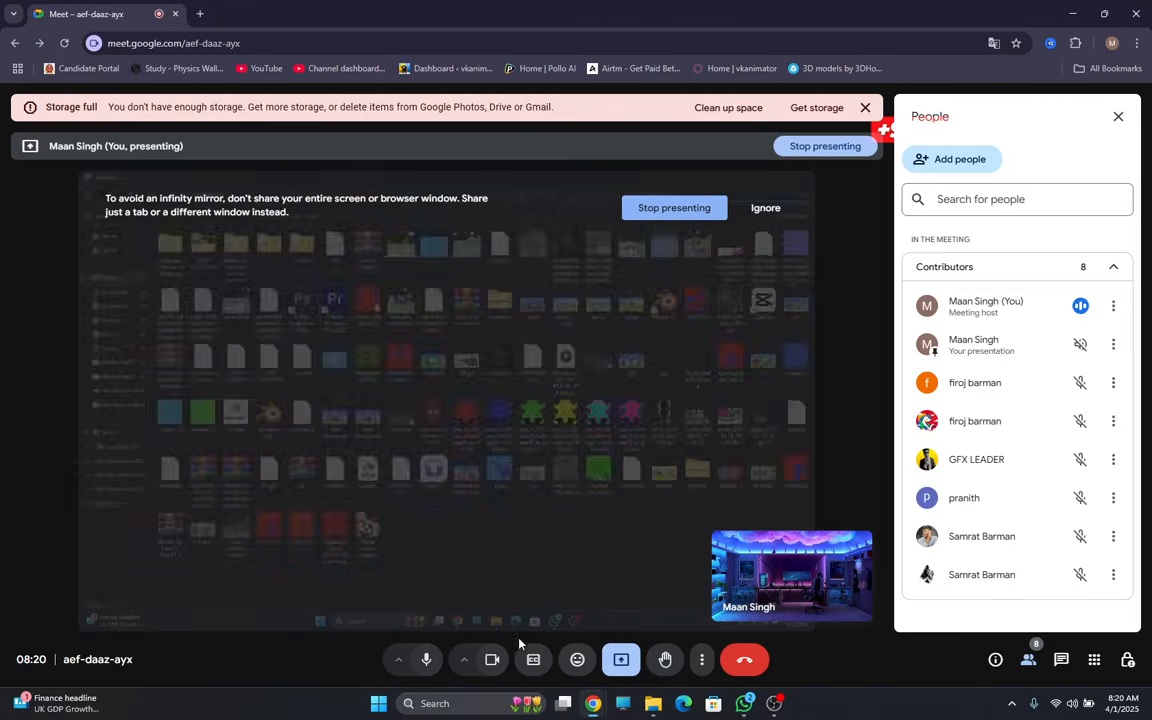